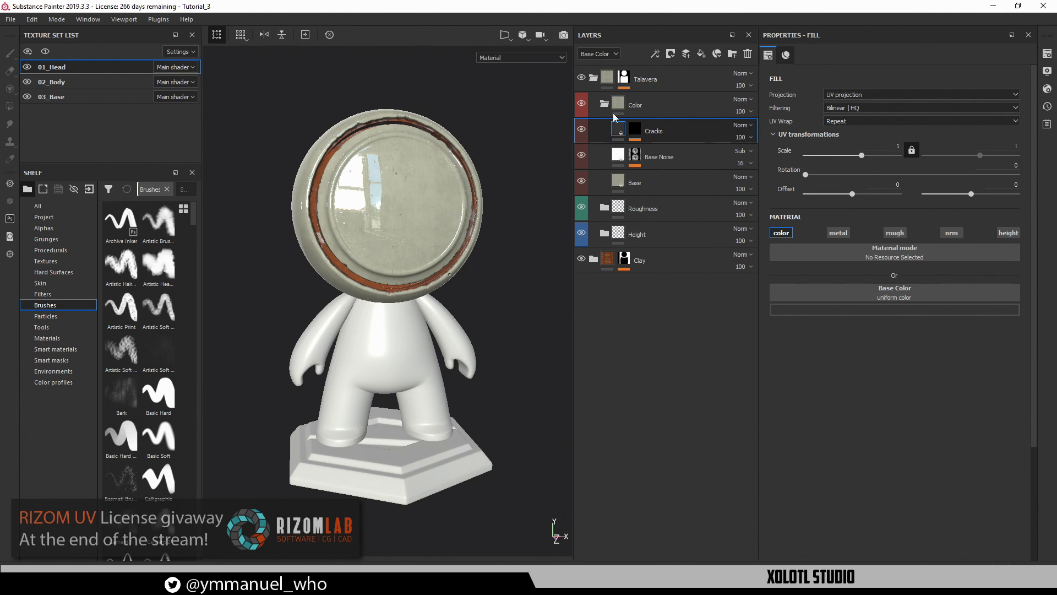
Orbit and zoom around the glazed head to inspect its cracked rim from the side and back
{"action": "scroll", "coordinate": [400, 263], "scroll_direction": "down", "scroll_amount": 2}
{"action": "scroll", "coordinate": [388, 250], "scroll_direction": "up", "scroll_amount": 5}
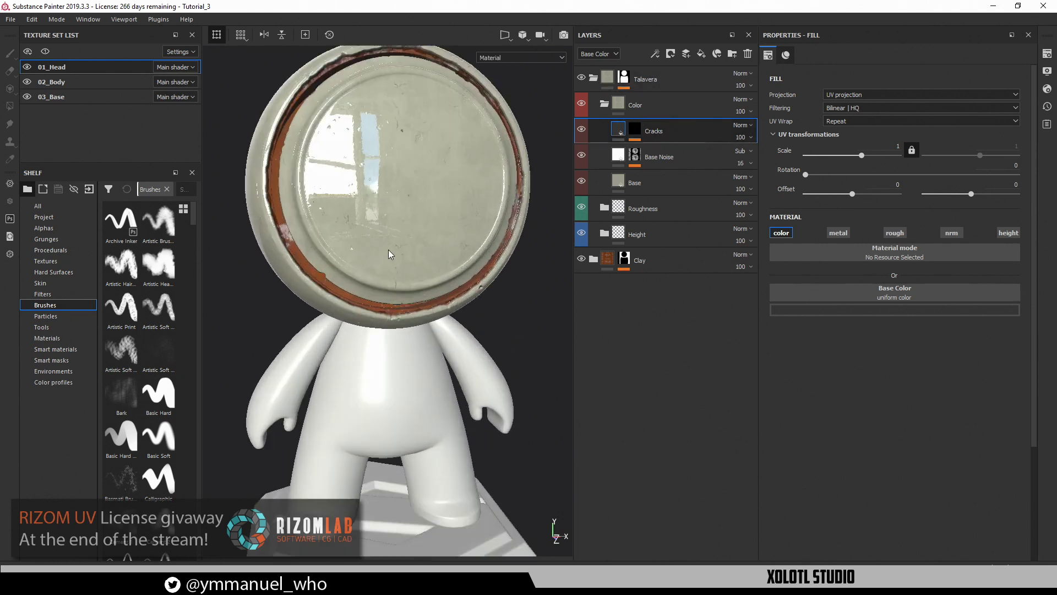
{"action": "left_click_drag", "start_coordinate": [388, 250], "coordinate": [425, 246], "text": "alt"}
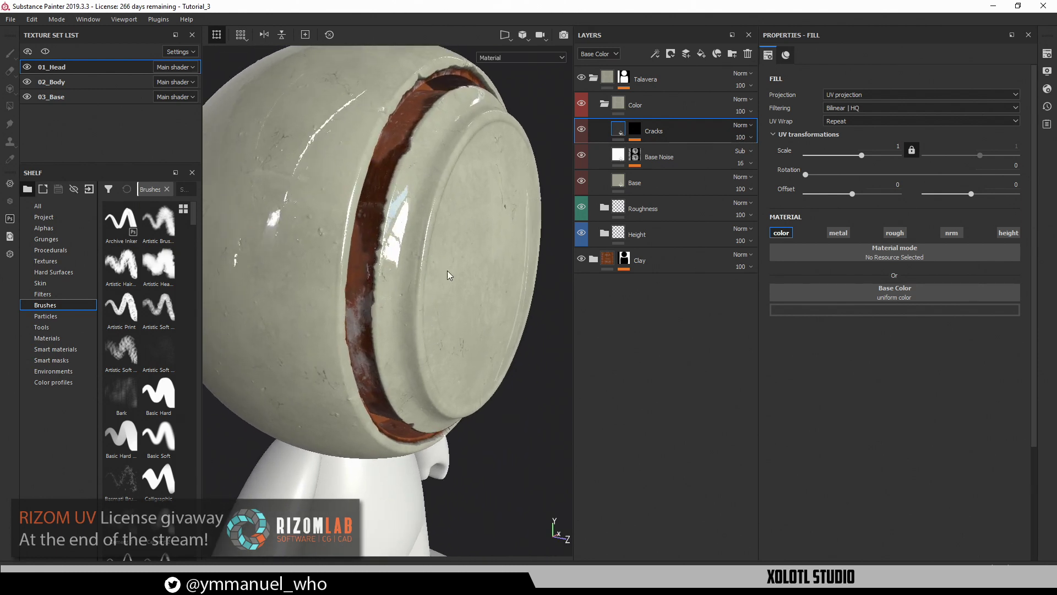
{"action": "left_click_drag", "start_coordinate": [420, 206], "coordinate": [362, 190], "text": "alt"}
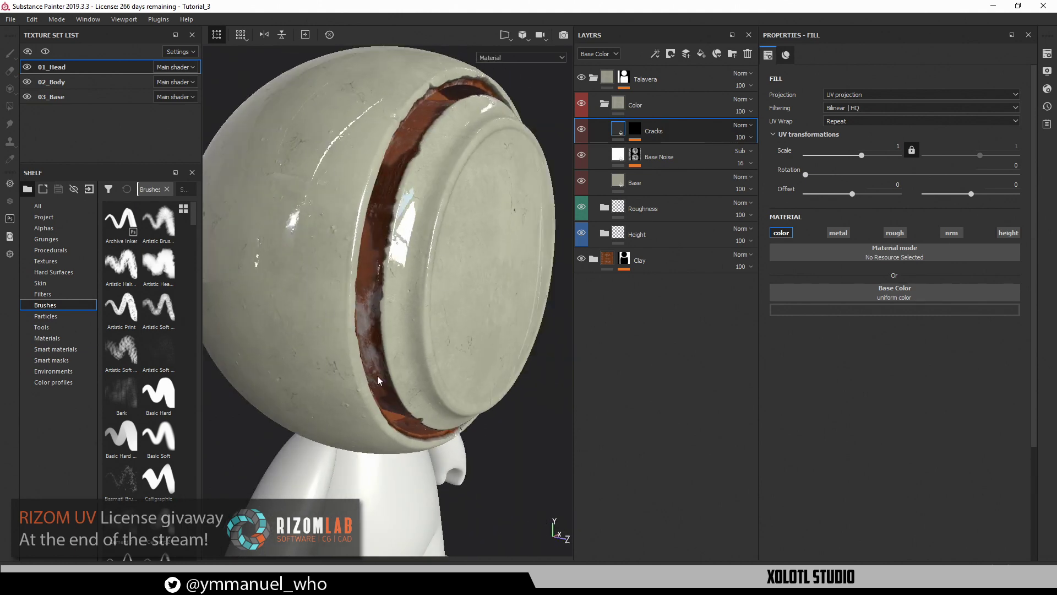
{"action": "right_click_drag", "start_coordinate": [383, 192], "coordinate": [411, 236], "text": "alt"}
{"action": "left_click_drag", "start_coordinate": [410, 237], "coordinate": [388, 166], "text": "alt"}
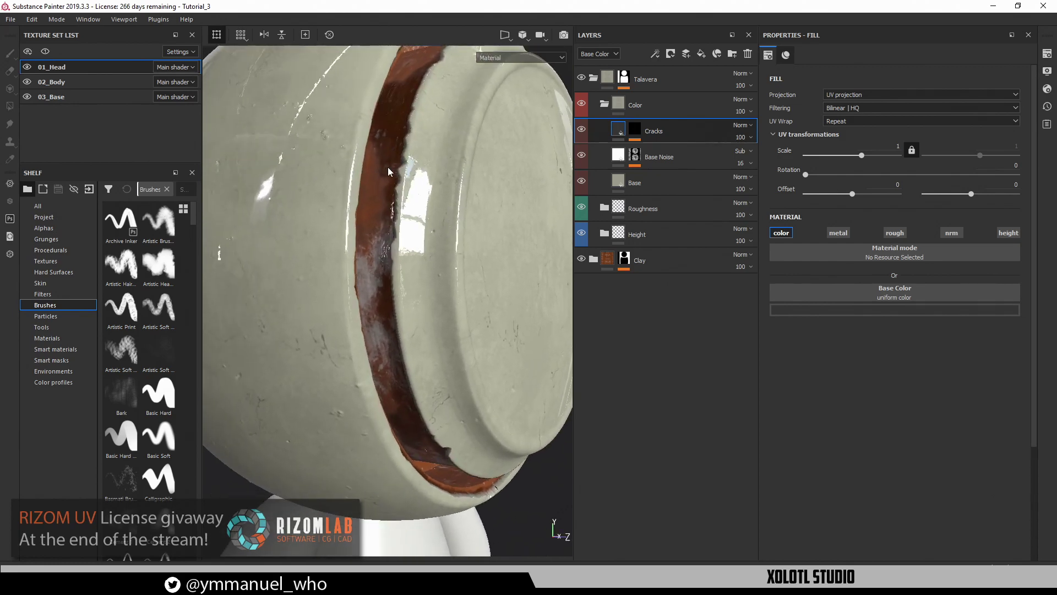
{"action": "right_click_drag", "start_coordinate": [398, 254], "coordinate": [321, 259], "text": "alt"}
{"action": "left_click_drag", "start_coordinate": [320, 259], "coordinate": [382, 267], "text": "alt"}
Turn the broken rim and back disc toward the view, then collapse the Talavera layer group
{"action": "middle_click_drag", "start_coordinate": [381, 267], "coordinate": [518, 294], "text": "alt"}
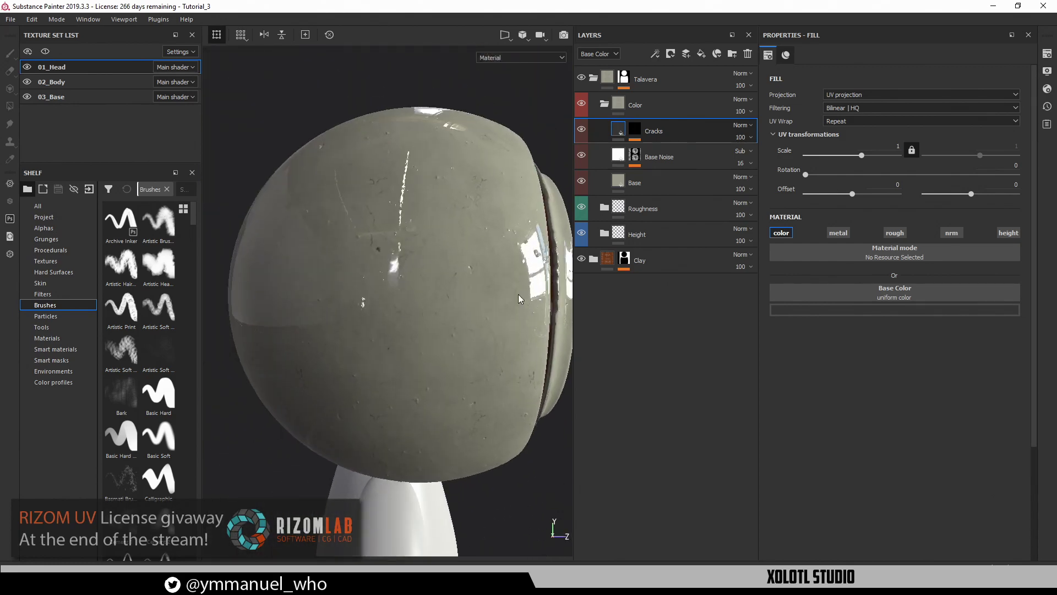
{"action": "middle_click_drag", "start_coordinate": [403, 308], "coordinate": [520, 314], "text": "alt"}
{"action": "left_click_drag", "start_coordinate": [520, 314], "coordinate": [275, 265], "text": "alt"}
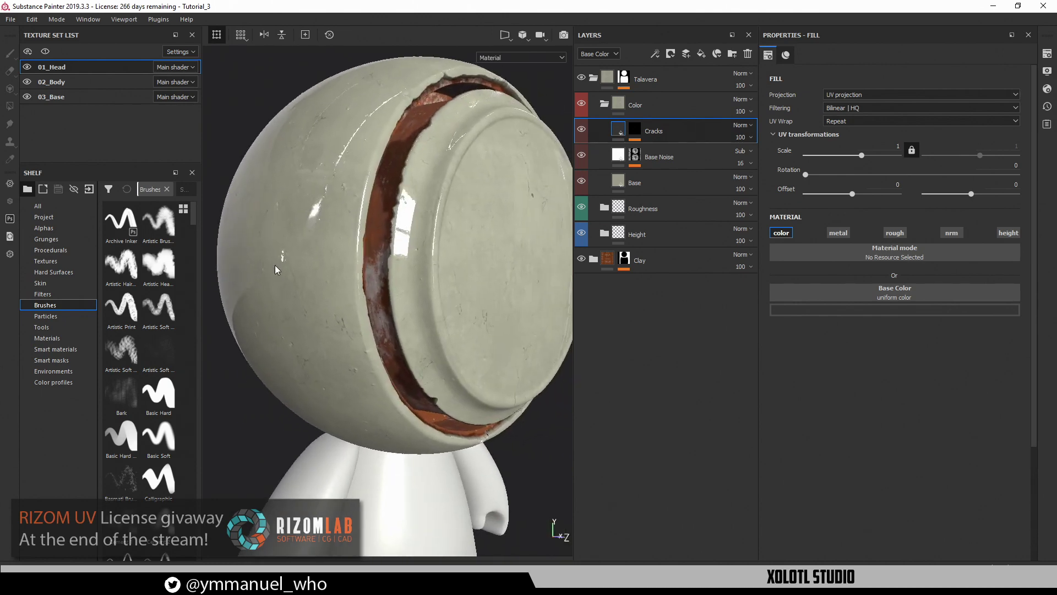
{"action": "right_click_drag", "start_coordinate": [359, 292], "coordinate": [392, 272], "text": "alt"}
{"action": "left_click_drag", "start_coordinate": [392, 272], "coordinate": [605, 186], "text": "alt"}
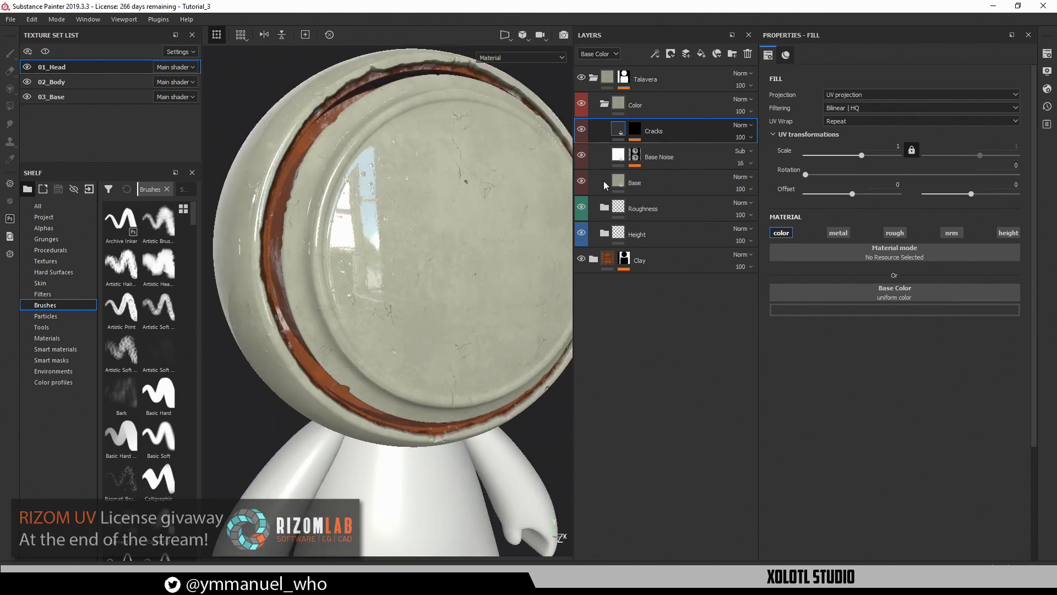
{"action": "left_click", "coordinate": [593, 79]}
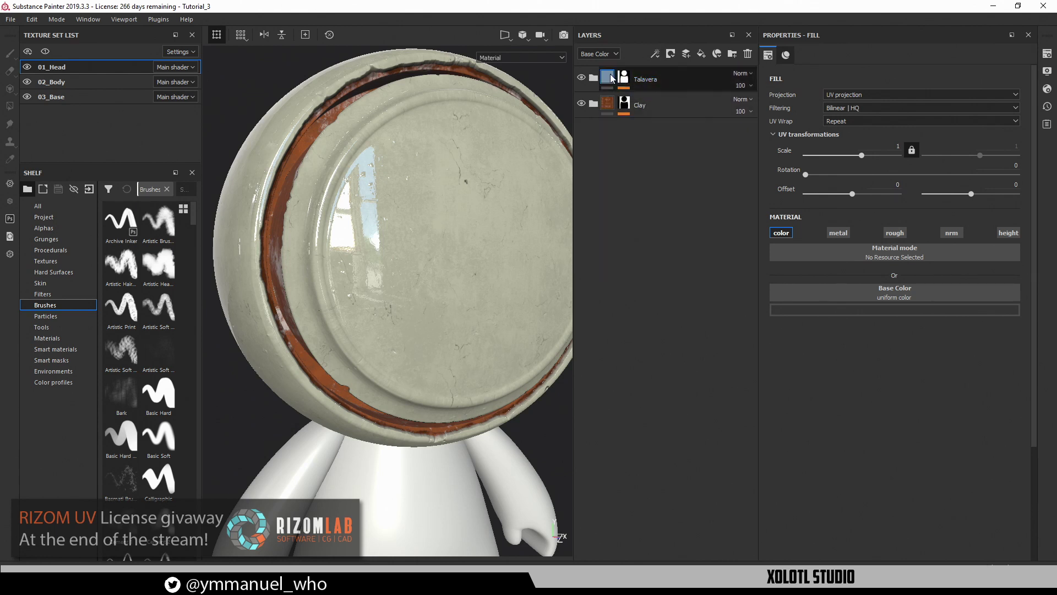
{"action": "left_click_drag", "start_coordinate": [374, 225], "coordinate": [406, 256], "text": "alt"}
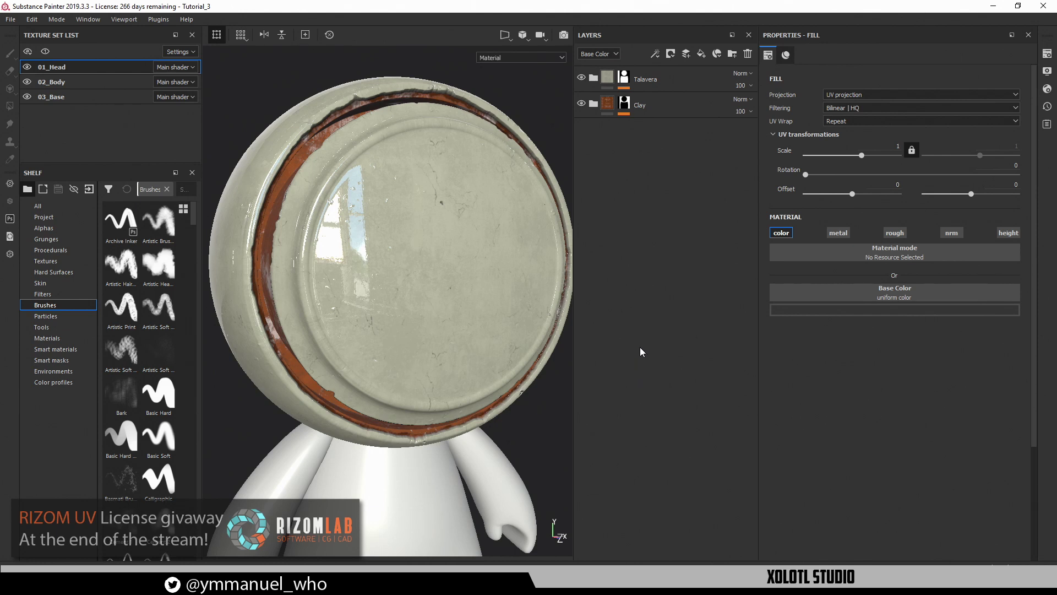
{"action": "left_click_drag", "start_coordinate": [385, 264], "coordinate": [410, 256], "text": "alt"}
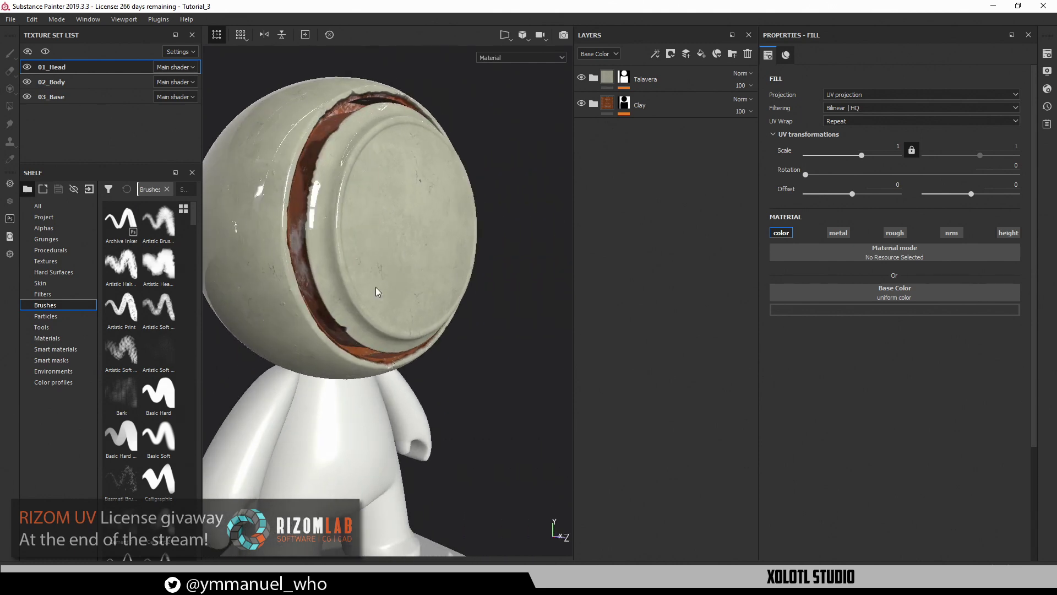
{"action": "middle_click_drag", "start_coordinate": [376, 287], "coordinate": [399, 228], "text": "alt"}
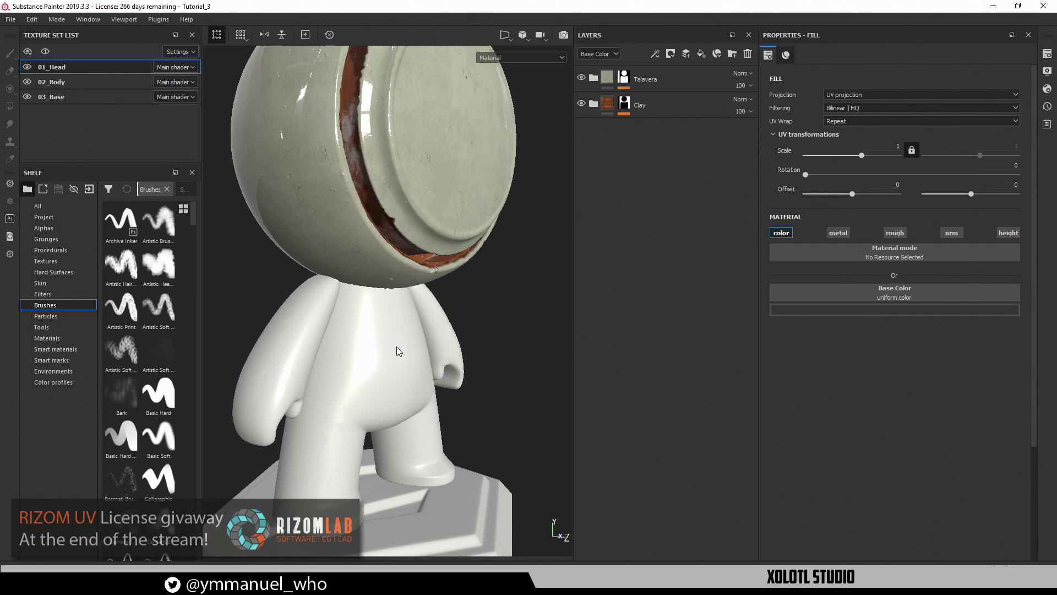
{"action": "right_click_drag", "start_coordinate": [446, 351], "coordinate": [426, 311], "text": "alt"}
{"action": "middle_click_drag", "start_coordinate": [427, 311], "coordinate": [429, 327], "text": "alt"}
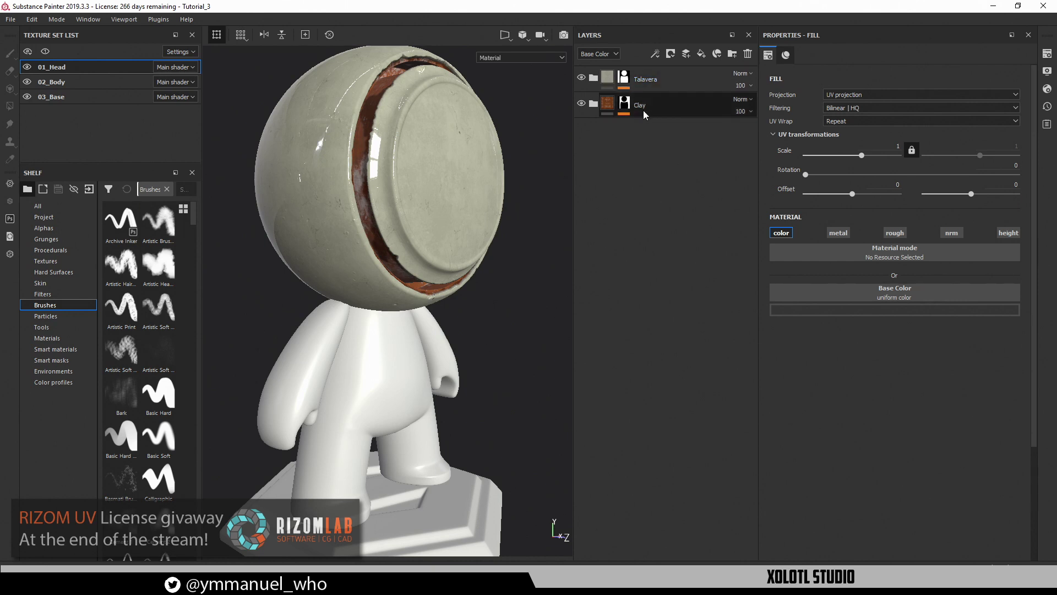
{"action": "left_click_drag", "start_coordinate": [407, 396], "coordinate": [381, 274], "text": "alt"}
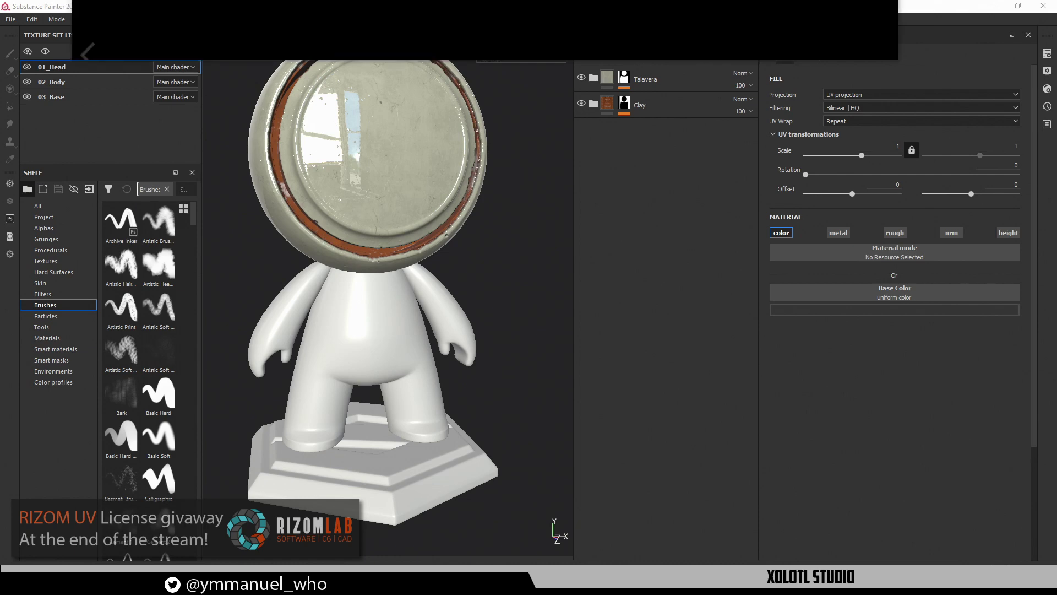
{"action": "left_click_drag", "start_coordinate": [447, 0], "coordinate": [447, 36]}
Maximize the ArtStation artwork page, scroll through the blue-and-white Talavera renders, and close Edge
{"action": "double_click", "coordinate": [447, 35]}
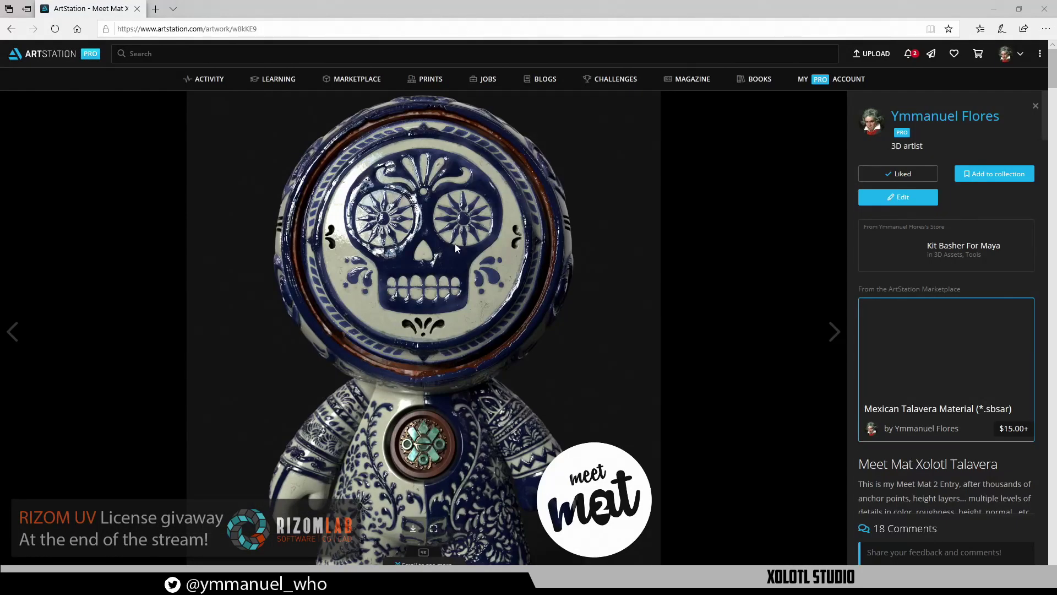
{"action": "scroll", "coordinate": [526, 419], "scroll_direction": "down", "scroll_amount": 5}
{"action": "scroll", "coordinate": [523, 421], "scroll_direction": "down", "scroll_amount": 2}
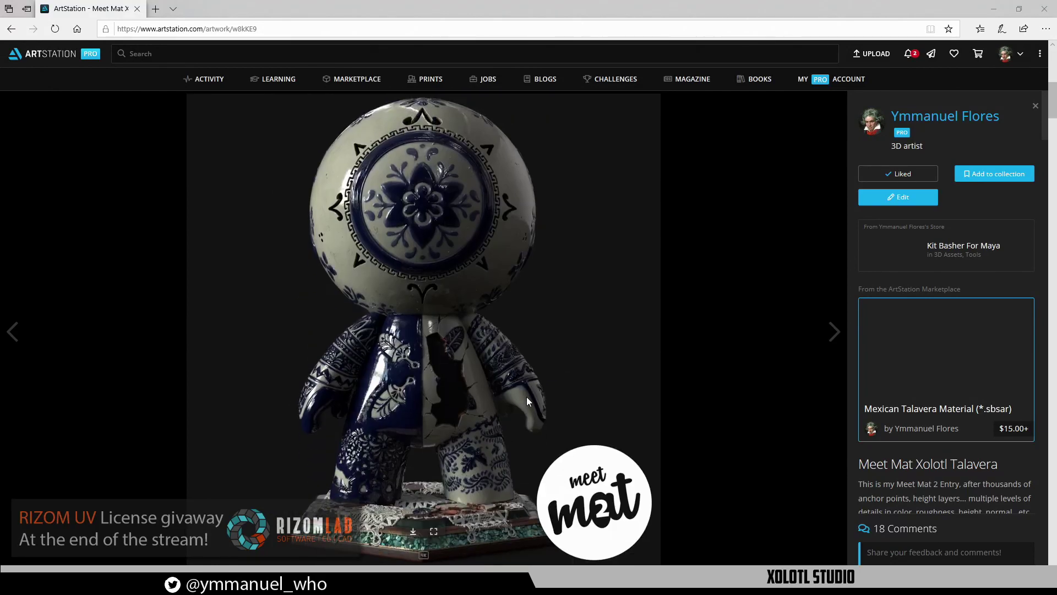
{"action": "scroll", "coordinate": [526, 395], "scroll_direction": "down", "scroll_amount": 6}
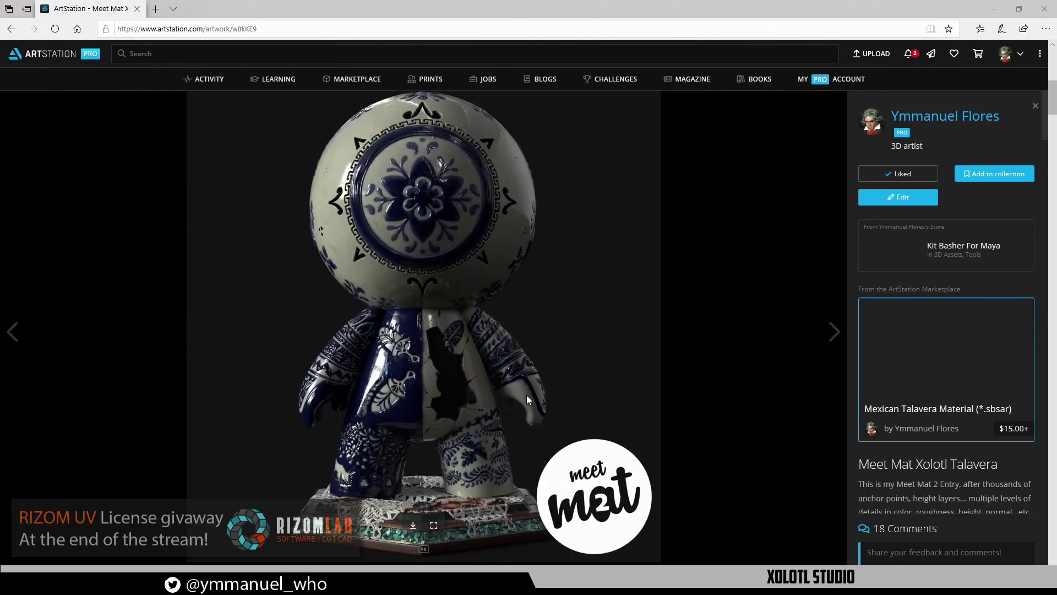
{"action": "scroll", "coordinate": [523, 380], "scroll_direction": "down", "scroll_amount": 3}
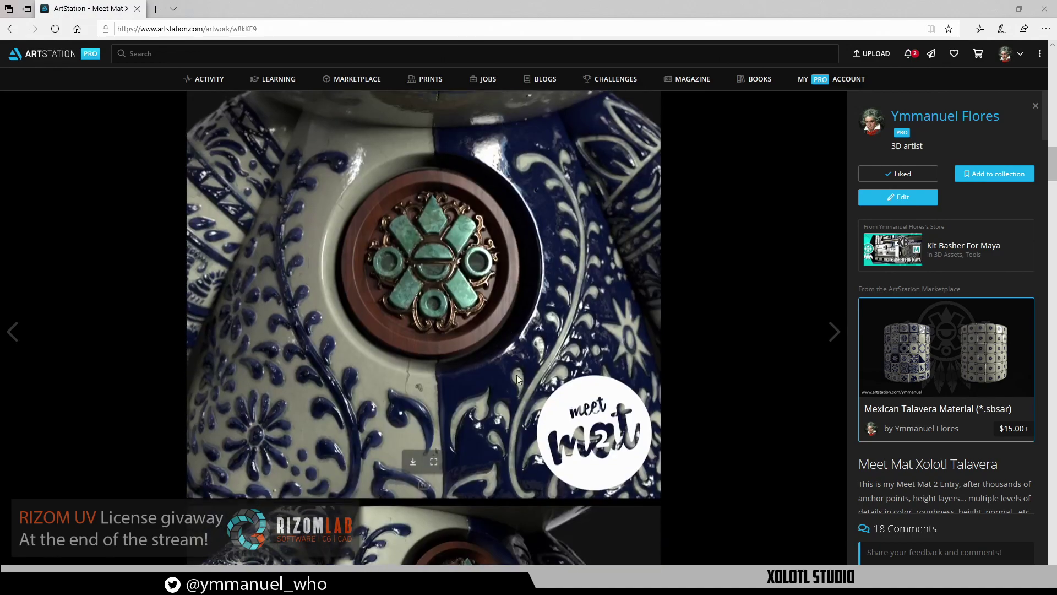
{"action": "scroll", "coordinate": [334, 270], "scroll_direction": "down", "scroll_amount": 20}
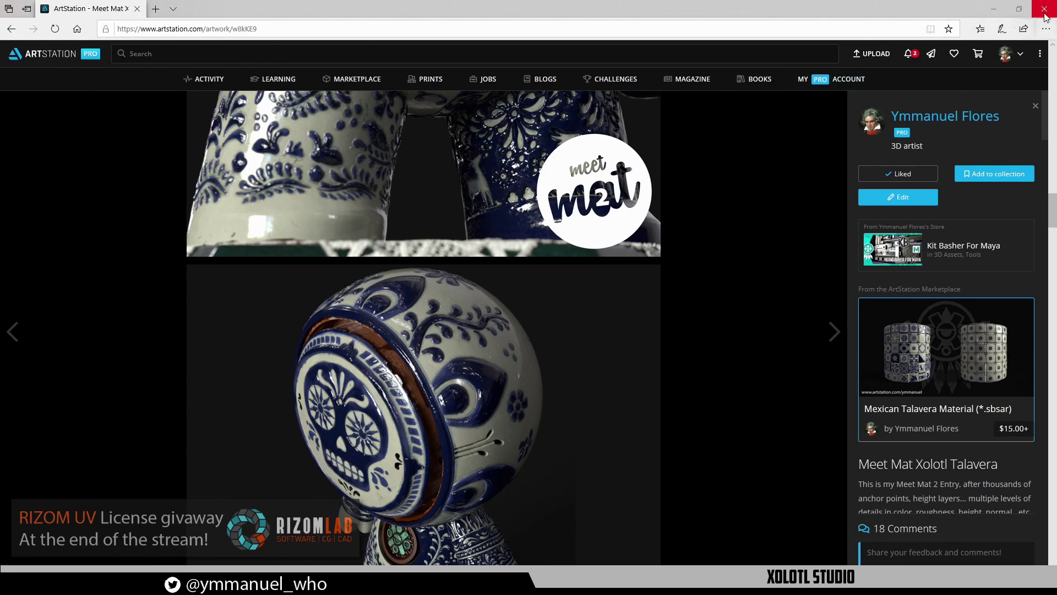
{"action": "left_click", "coordinate": [995, 8]}
Select both the Talavera and Clay layers on the head's texture set
{"action": "middle_click_drag", "start_coordinate": [426, 296], "coordinate": [431, 264], "text": "alt"}
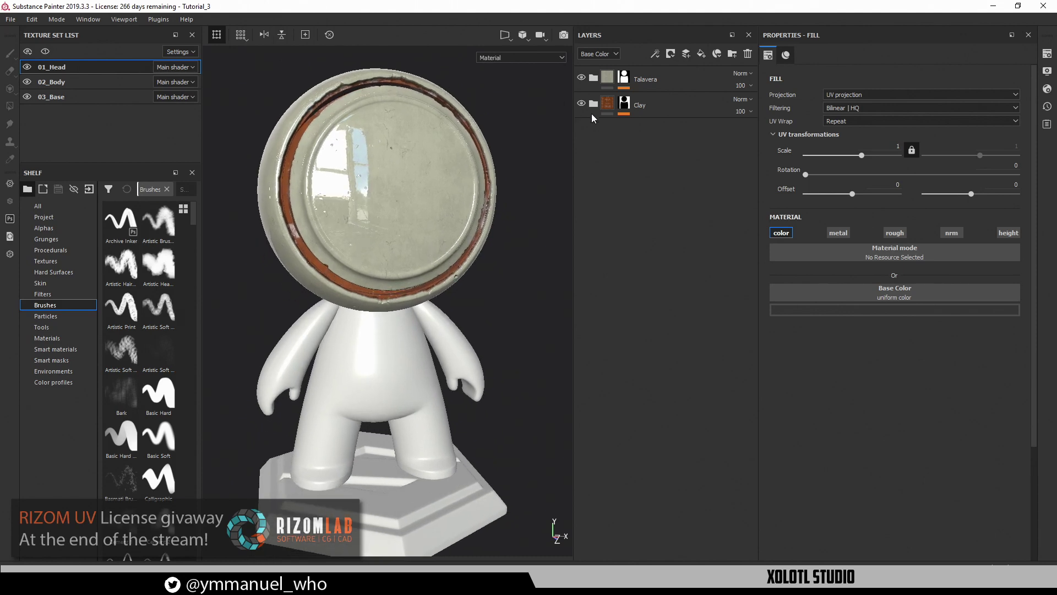
{"action": "left_click_drag", "start_coordinate": [330, 268], "coordinate": [385, 247], "text": "alt"}
{"action": "middle_click_drag", "start_coordinate": [386, 247], "coordinate": [392, 197], "text": "alt"}
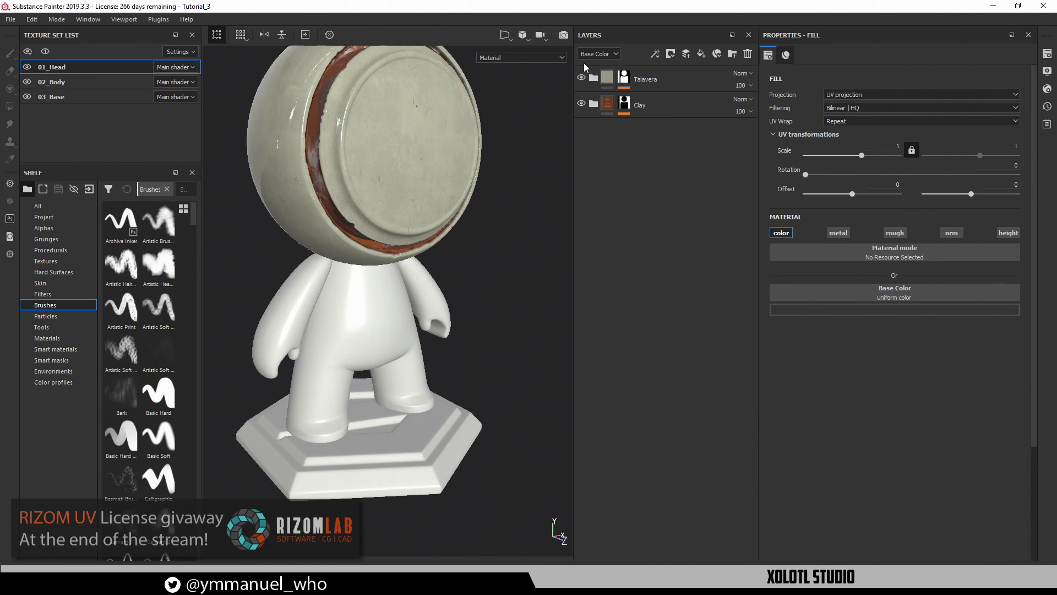
{"action": "left_click", "coordinate": [657, 77]}
{"action": "left_click", "coordinate": [662, 101], "text": "ctrl"}
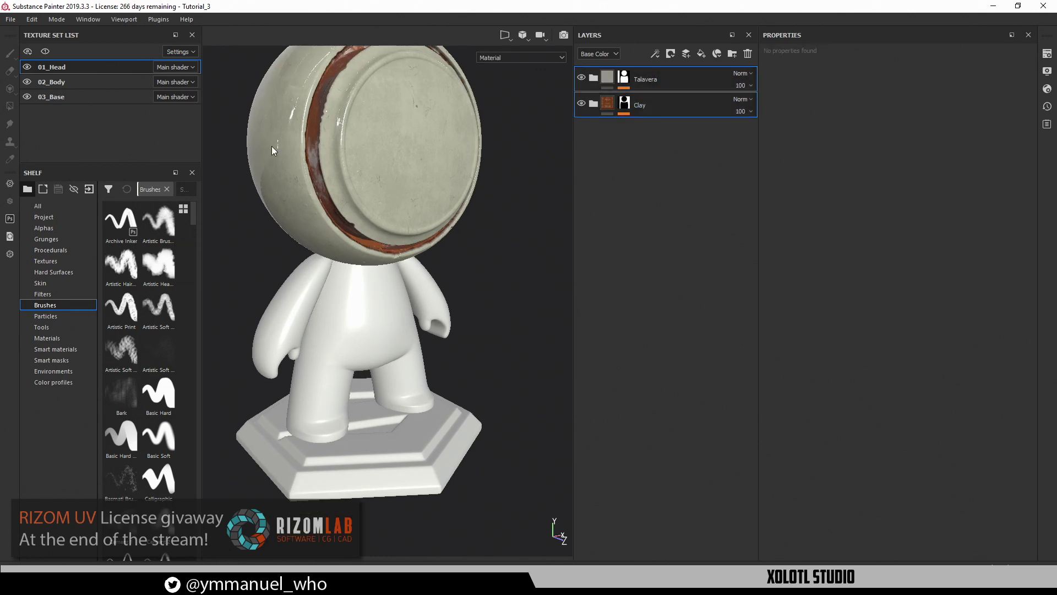
Paste the Talavera and Clay layers into 02_Body and orbit to check the glazed body
{"action": "left_click", "coordinate": [60, 81]}
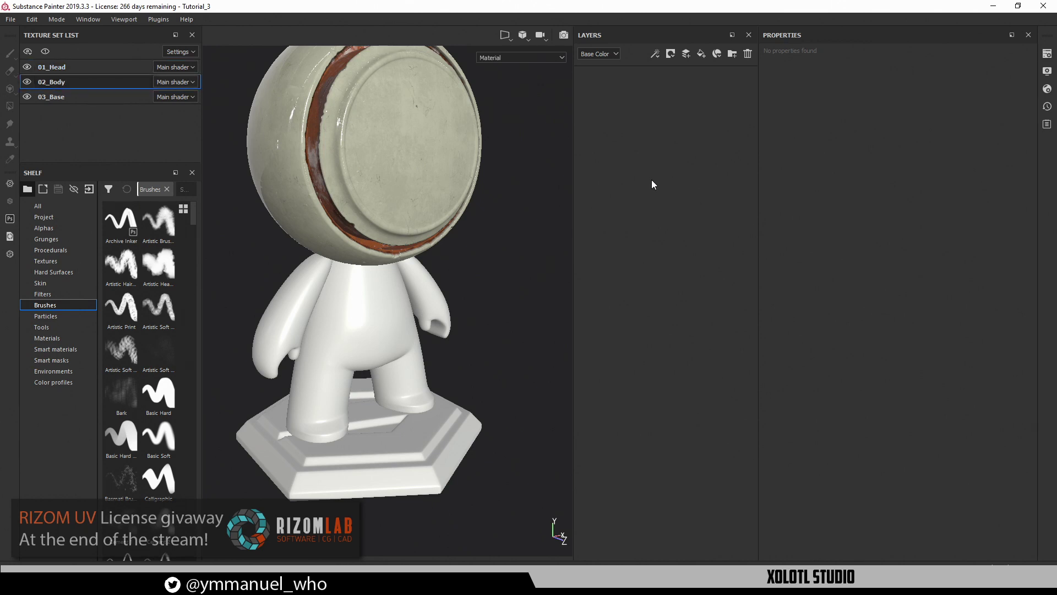
{"action": "key", "text": "ctrl+v"}
{"action": "left_click_drag", "start_coordinate": [457, 250], "coordinate": [431, 246], "text": "alt"}
{"action": "middle_click_drag", "start_coordinate": [430, 246], "coordinate": [461, 220], "text": "alt"}
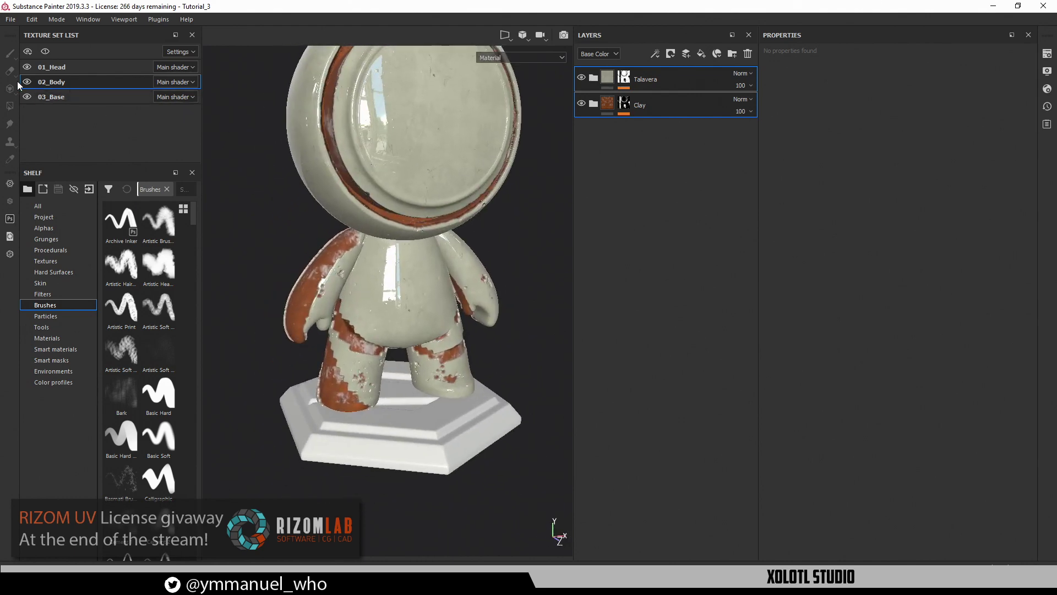
{"action": "left_click_drag", "start_coordinate": [440, 478], "coordinate": [467, 452], "text": "alt"}
{"action": "middle_click_drag", "start_coordinate": [523, 298], "coordinate": [527, 340], "text": "alt"}
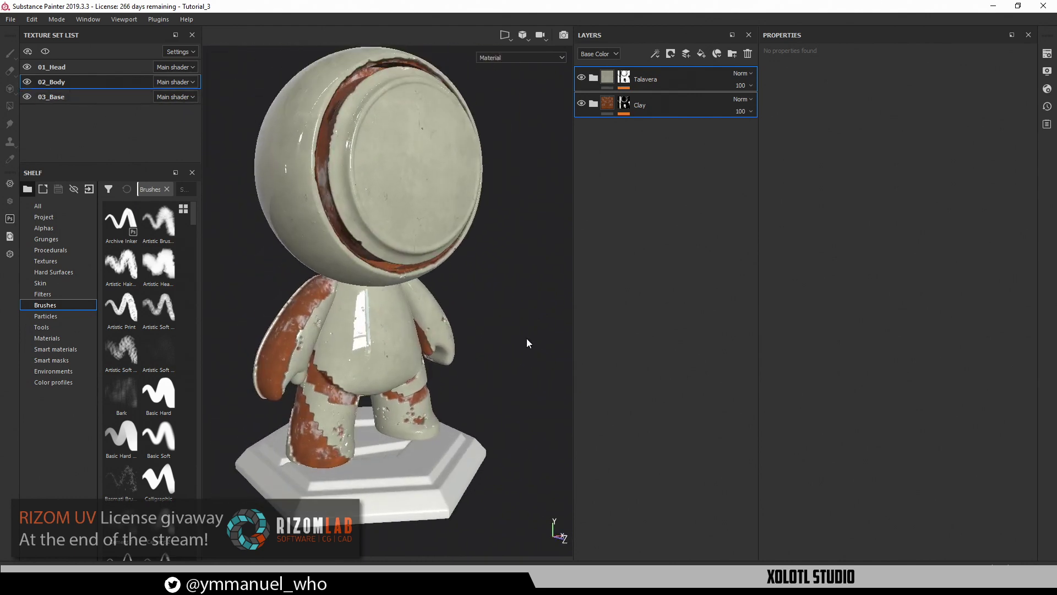
In the Clay mask, replace the two Paint effects with one new Paint effect below Blur
{"action": "left_click", "coordinate": [624, 103]}
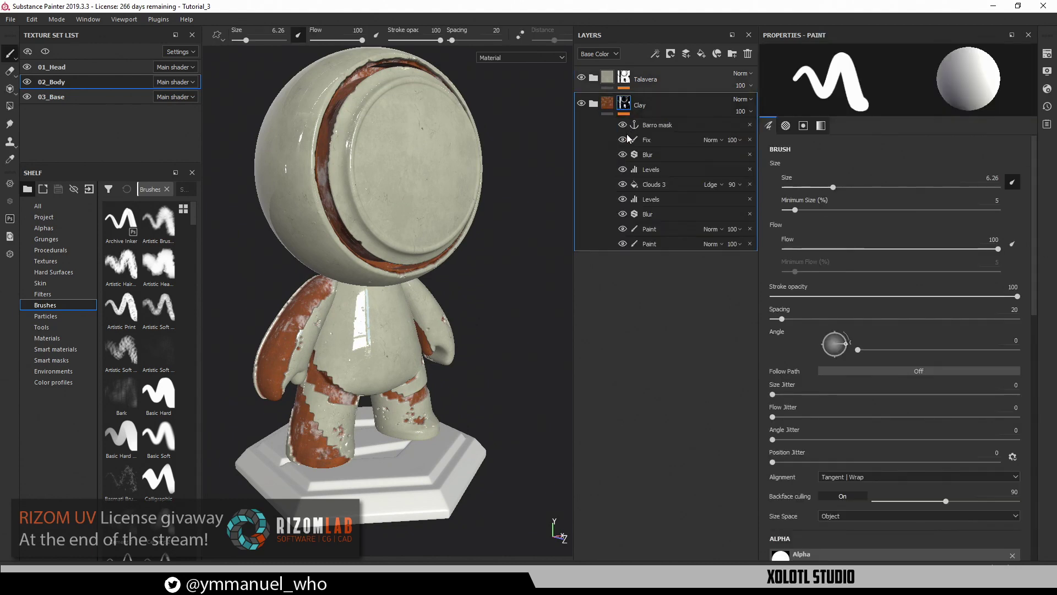
{"action": "left_click", "coordinate": [653, 244]}
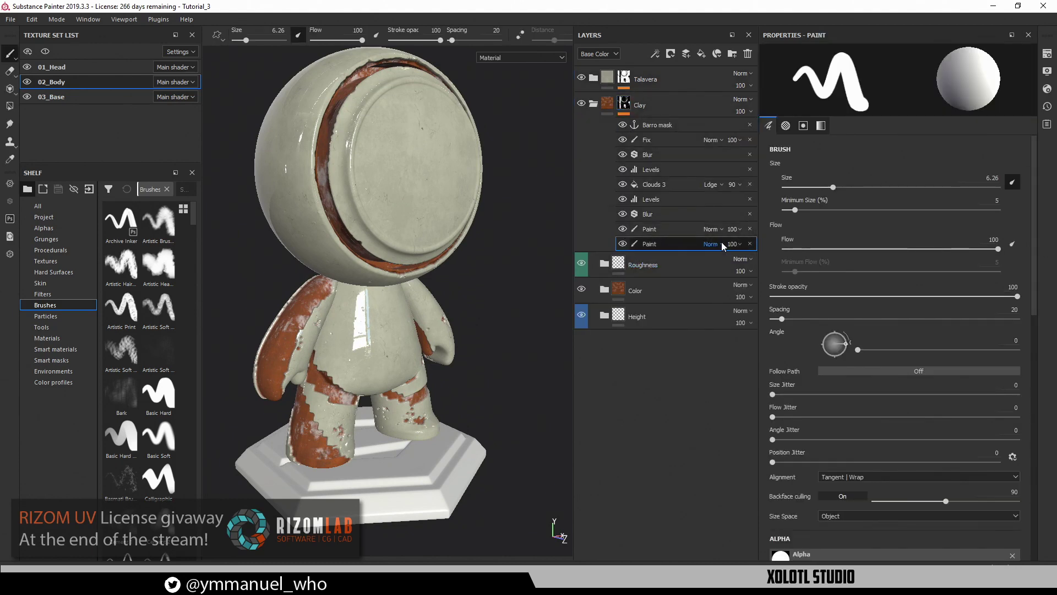
{"action": "left_click", "coordinate": [750, 244]}
{"action": "left_click", "coordinate": [750, 228]}
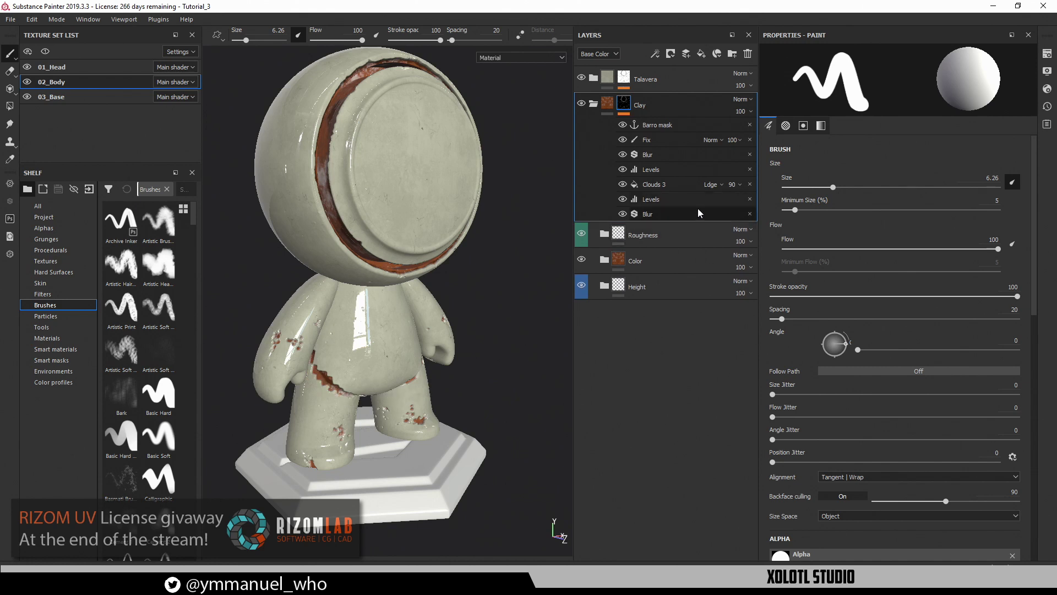
{"action": "left_click", "coordinate": [655, 53]}
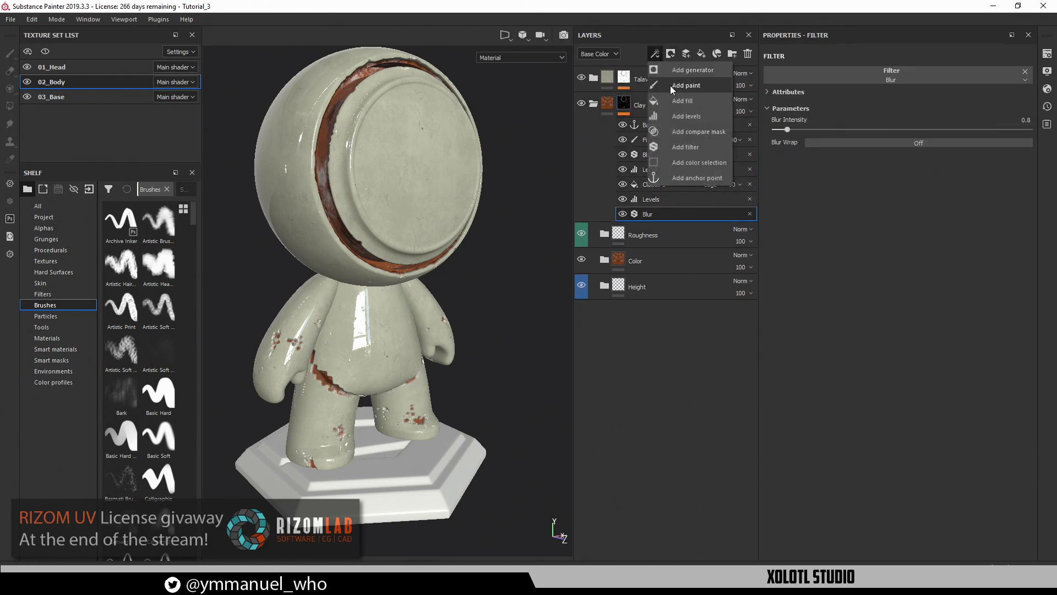
{"action": "left_click", "coordinate": [669, 85]}
{"action": "left_click_drag", "start_coordinate": [652, 229], "coordinate": [653, 208]}
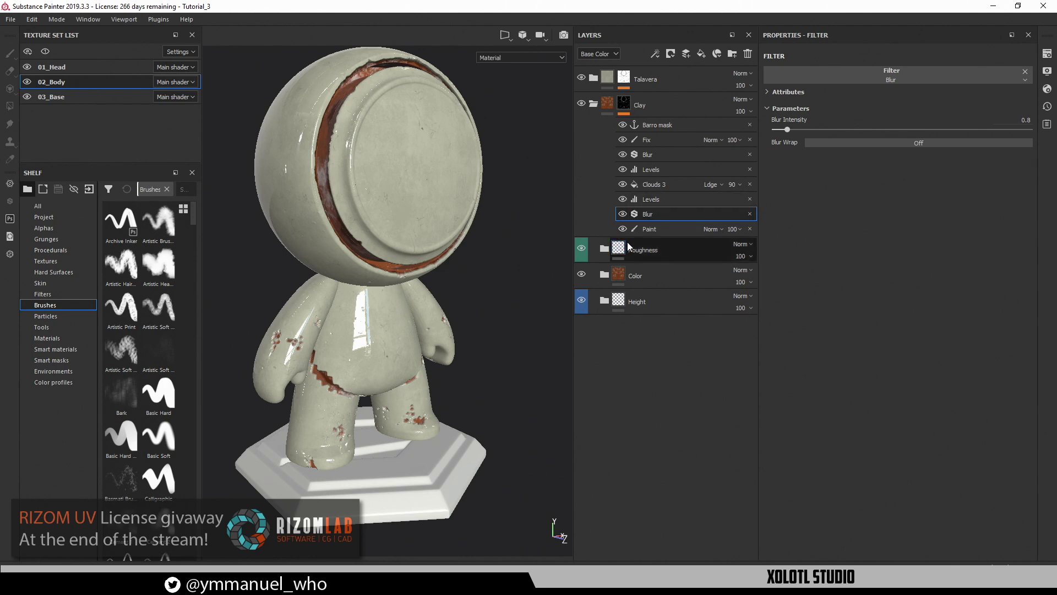
Hide the Fix, both Levels, Clouds 3 and Blur mask effects, then select the Clay group
{"action": "mouse_move", "coordinate": [394, 352]}
{"action": "left_mouse_down", "text": "alt"}
{"action": "mouse_move", "coordinate": [335, 292]}
{"action": "mouse_move", "coordinate": [369, 306]}
{"action": "left_mouse_up", "text": "alt"}
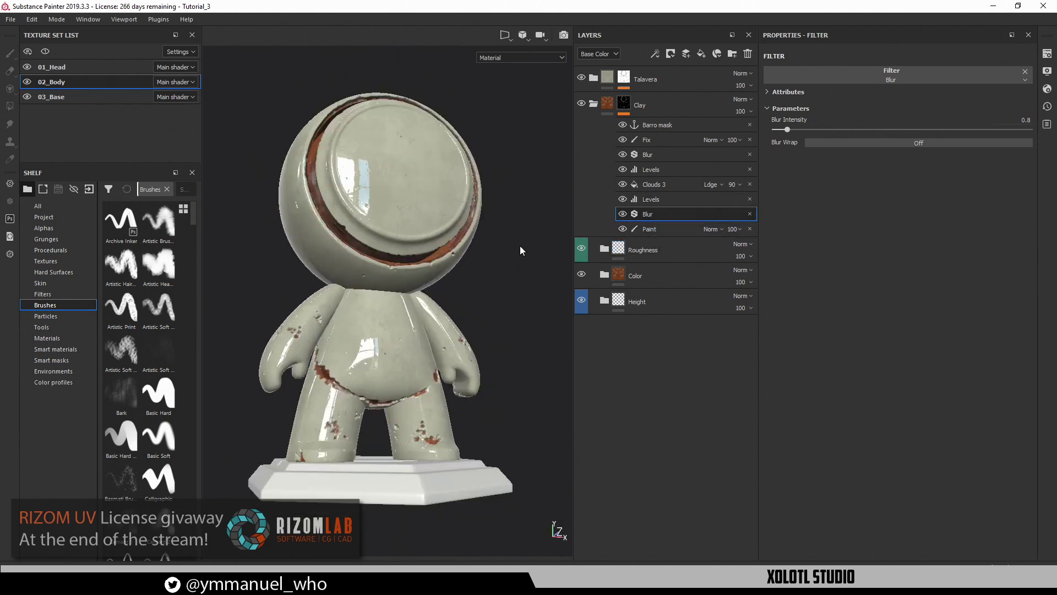
{"action": "left_click", "coordinate": [623, 140]}
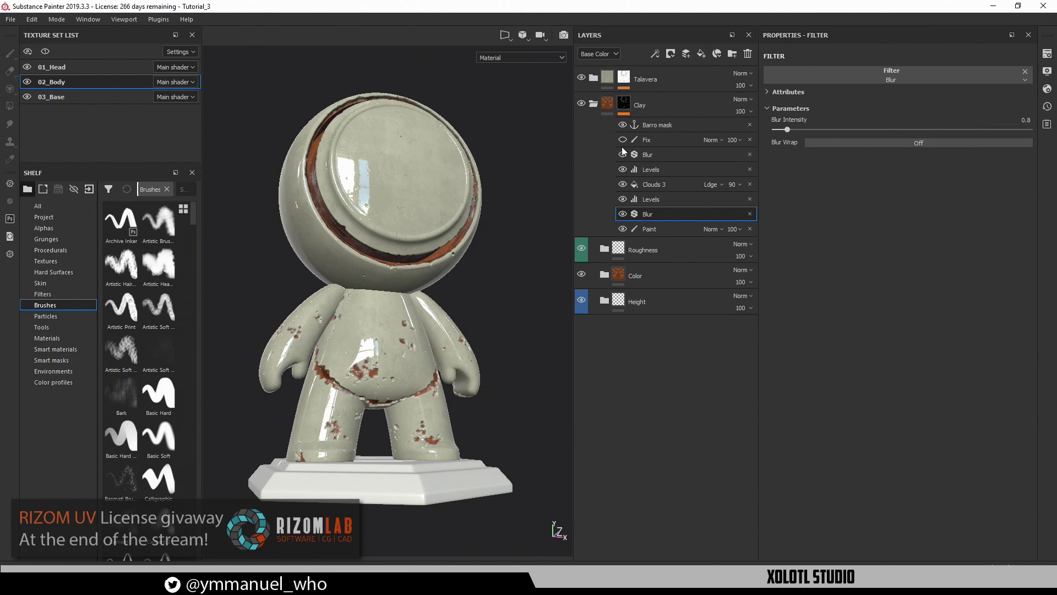
{"action": "left_click", "coordinate": [622, 169]}
{"action": "left_click", "coordinate": [622, 184]}
{"action": "left_click", "coordinate": [622, 199]}
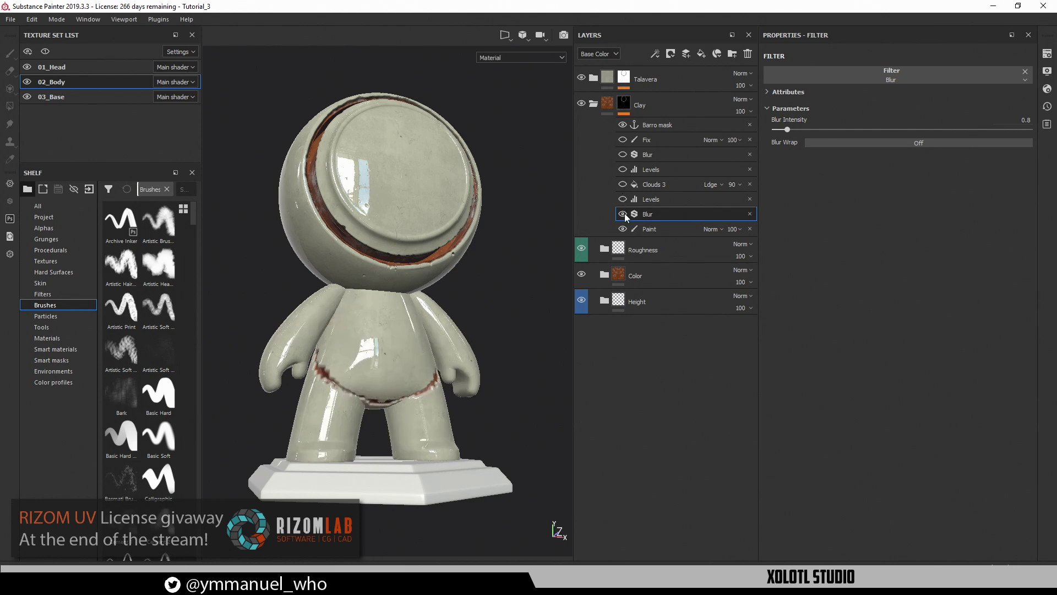
{"action": "left_click", "coordinate": [623, 214]}
{"action": "left_click_drag", "start_coordinate": [440, 276], "coordinate": [484, 329], "text": "alt"}
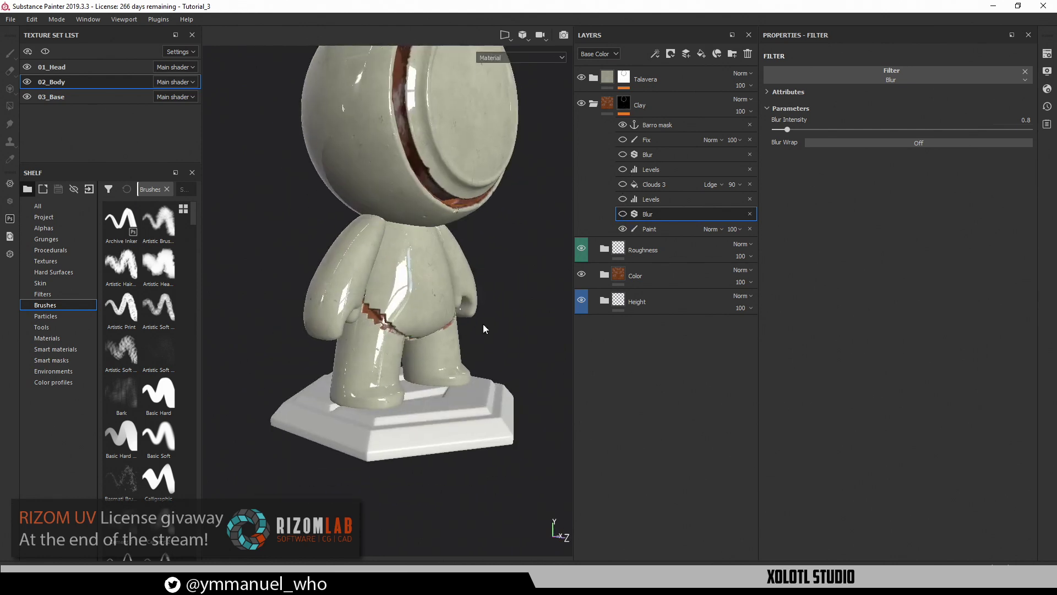
{"action": "left_click_drag", "start_coordinate": [424, 351], "coordinate": [304, 293], "text": "alt"}
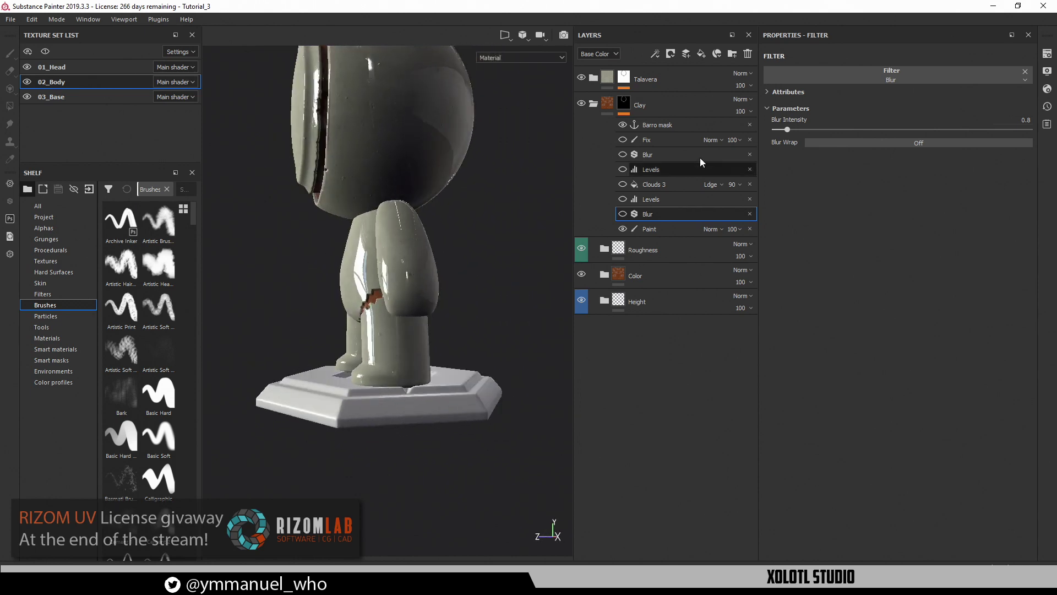
{"action": "left_click", "coordinate": [632, 110]}
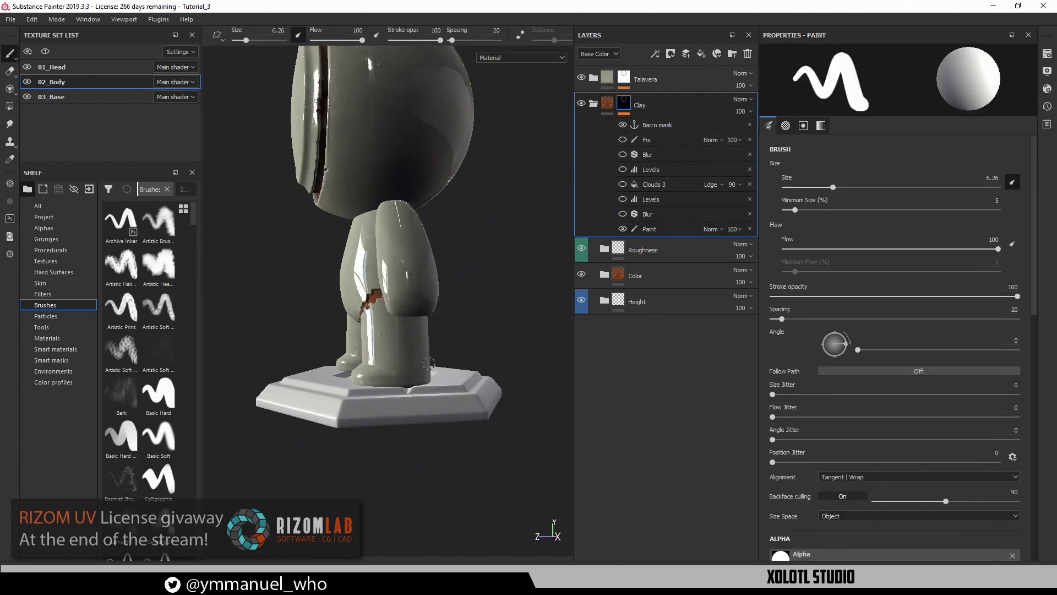
In the flat UV view, erase the red clay strip around the torso using eraser sizes 14.71 and 4.22
{"action": "left_click_drag", "start_coordinate": [395, 308], "coordinate": [446, 300], "text": "alt"}
{"action": "key", "text": "F3"}
{"action": "middle_click_drag", "start_coordinate": [437, 353], "coordinate": [320, 286], "text": "alt"}
{"action": "key", "text": "e"}
{"action": "mouse_move", "coordinate": [331, 288]}
{"action": "left_mouse_down"}
{"action": "mouse_move", "coordinate": [326, 267]}
{"action": "mouse_move", "coordinate": [344, 250]}
{"action": "mouse_move", "coordinate": [392, 245]}
{"action": "left_mouse_up"}
{"action": "right_click_drag", "start_coordinate": [396, 242], "coordinate": [419, 241], "text": "ctrl"}
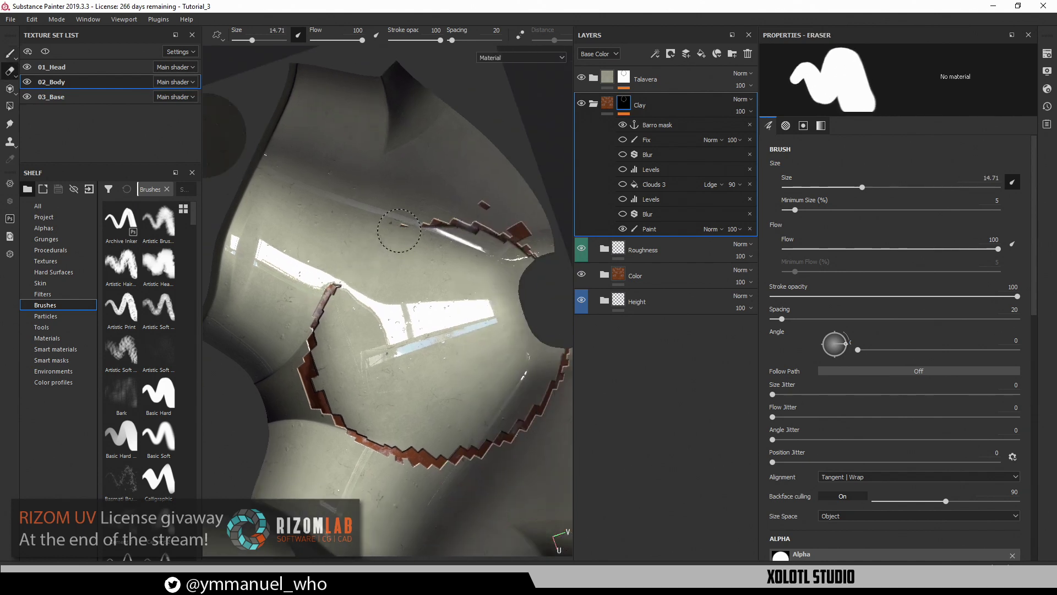
{"action": "mouse_move", "coordinate": [402, 234]}
{"action": "left_mouse_down"}
{"action": "mouse_move", "coordinate": [502, 230]}
{"action": "mouse_move", "coordinate": [492, 214]}
{"action": "left_mouse_up"}
{"action": "mouse_move", "coordinate": [330, 289]}
{"action": "left_mouse_down"}
{"action": "mouse_move", "coordinate": [286, 307]}
{"action": "mouse_move", "coordinate": [337, 437]}
{"action": "mouse_move", "coordinate": [427, 467]}
{"action": "mouse_move", "coordinate": [537, 405]}
{"action": "mouse_move", "coordinate": [552, 328]}
{"action": "left_mouse_up"}
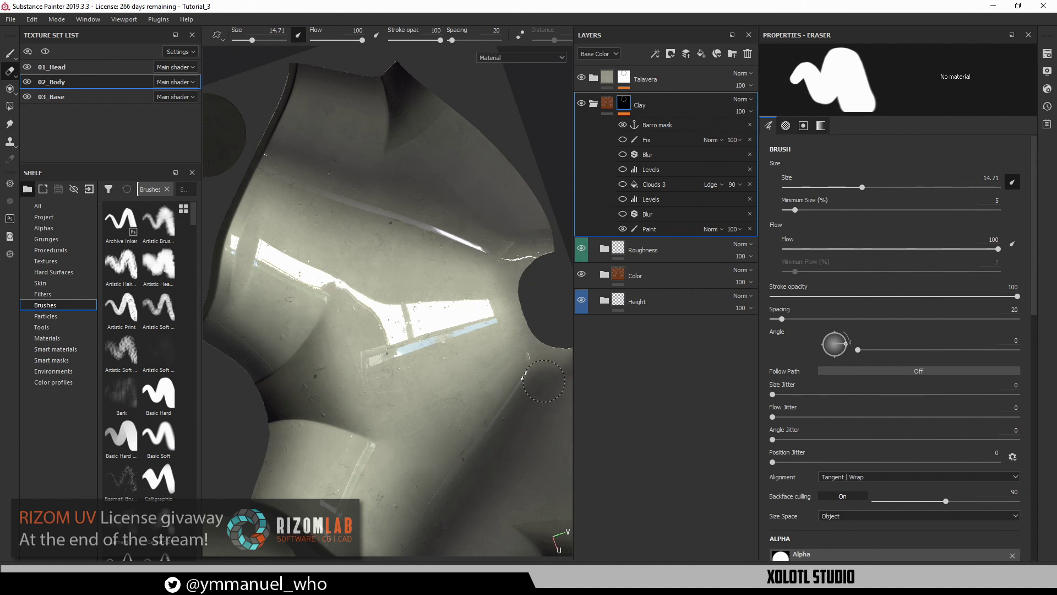
{"action": "right_click_drag", "start_coordinate": [500, 370], "coordinate": [476, 368], "text": "ctrl"}
{"action": "left_click_drag", "start_coordinate": [477, 369], "coordinate": [478, 315], "text": "alt"}
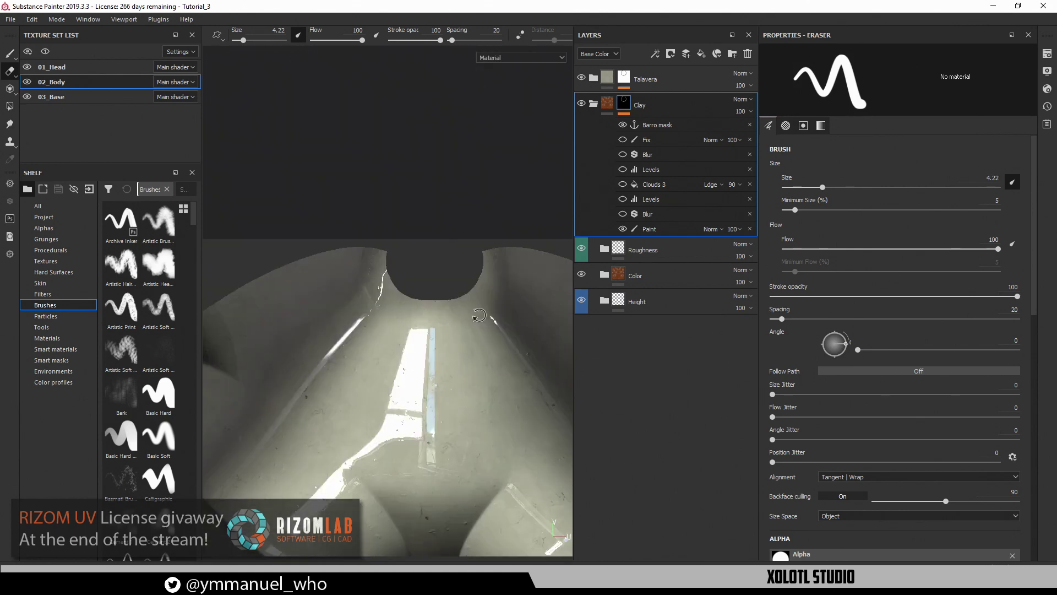
{"action": "middle_click_drag", "start_coordinate": [435, 342], "coordinate": [455, 195], "text": "alt"}
Turn the Blur, both Levels, Clouds 3 and Fix mask effects back on
{"action": "left_click", "coordinate": [624, 214]}
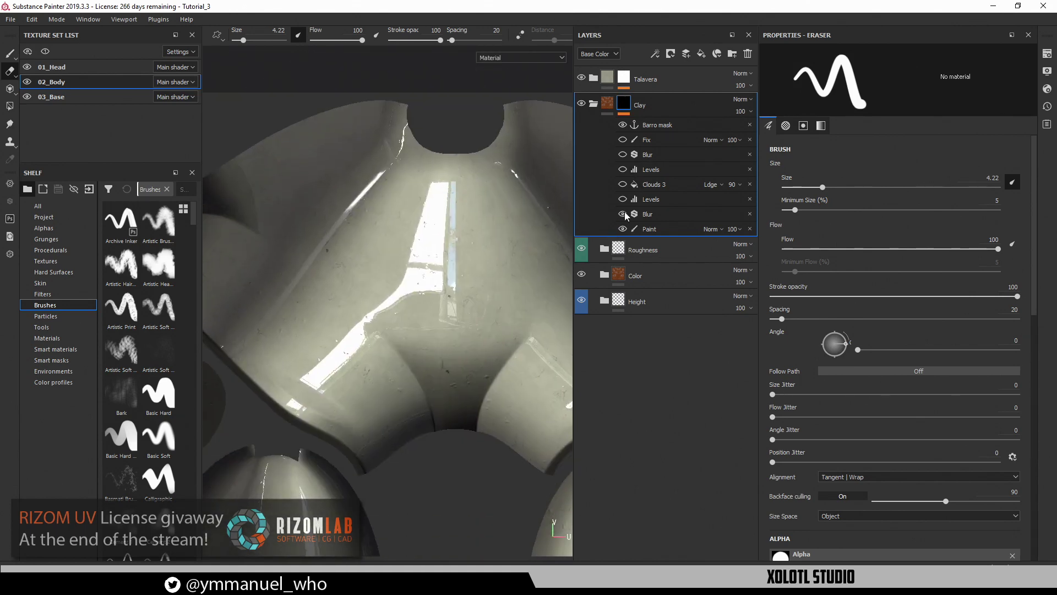
{"action": "left_click", "coordinate": [622, 209]}
{"action": "left_click", "coordinate": [623, 199]}
{"action": "left_click", "coordinate": [623, 184]}
{"action": "left_click", "coordinate": [623, 169]}
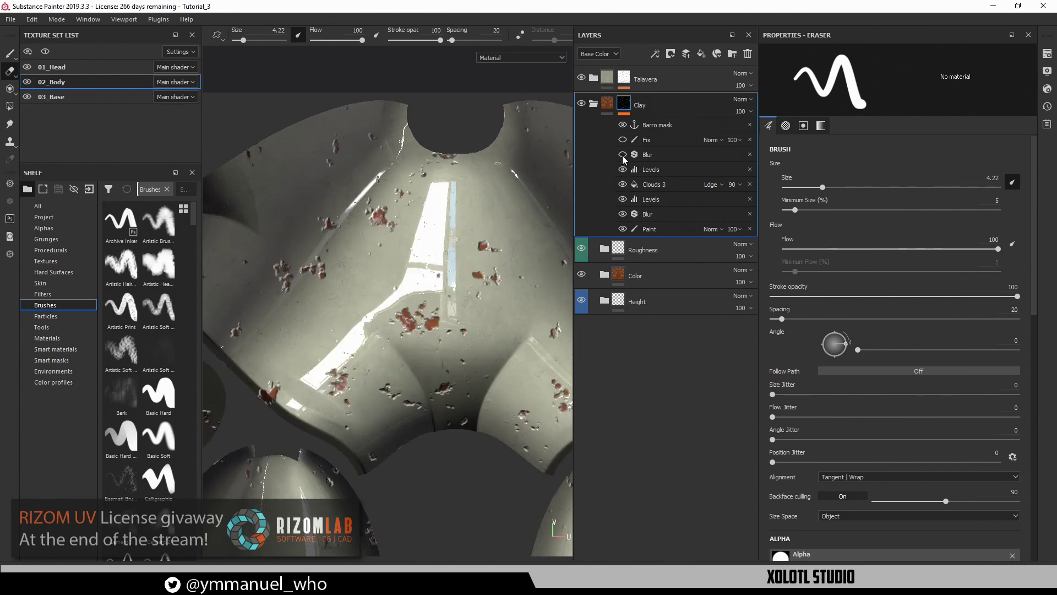
{"action": "left_click", "coordinate": [622, 140]}
{"action": "right_click_drag", "start_coordinate": [476, 334], "coordinate": [394, 348], "text": "alt"}
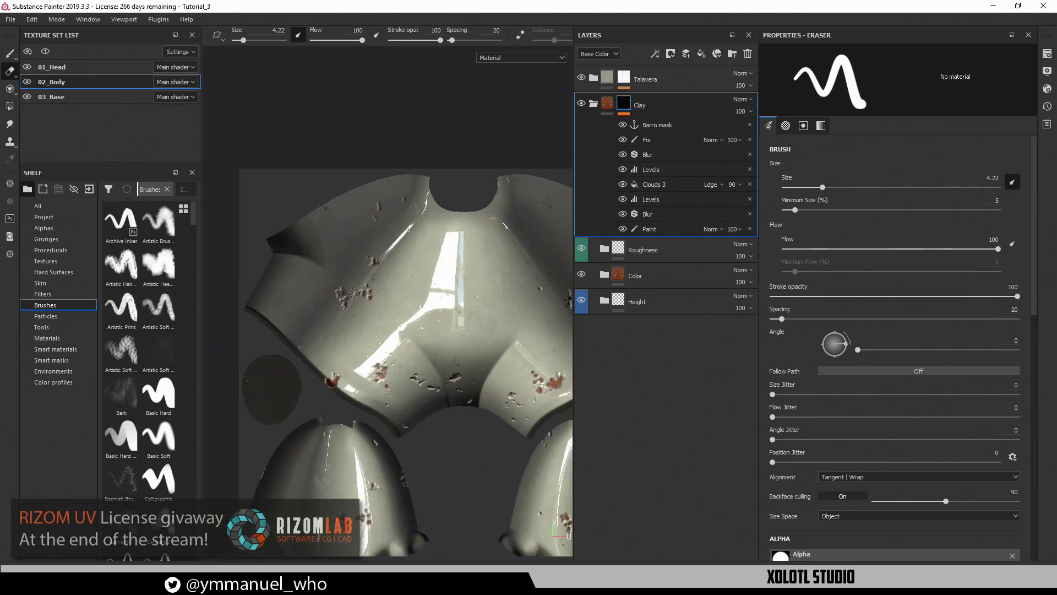
{"action": "middle_click_drag", "start_coordinate": [394, 348], "coordinate": [366, 315], "text": "alt"}
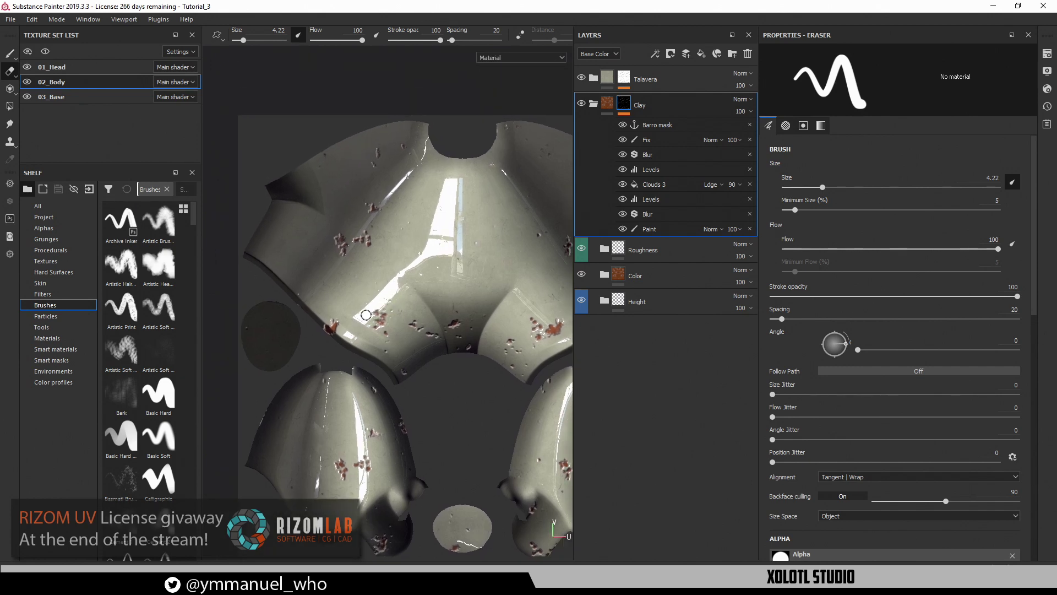
Hide Clouds 3 to remove the red clay spots and return to the 3D view on the mask's Paint layer
{"action": "left_click", "coordinate": [623, 185]}
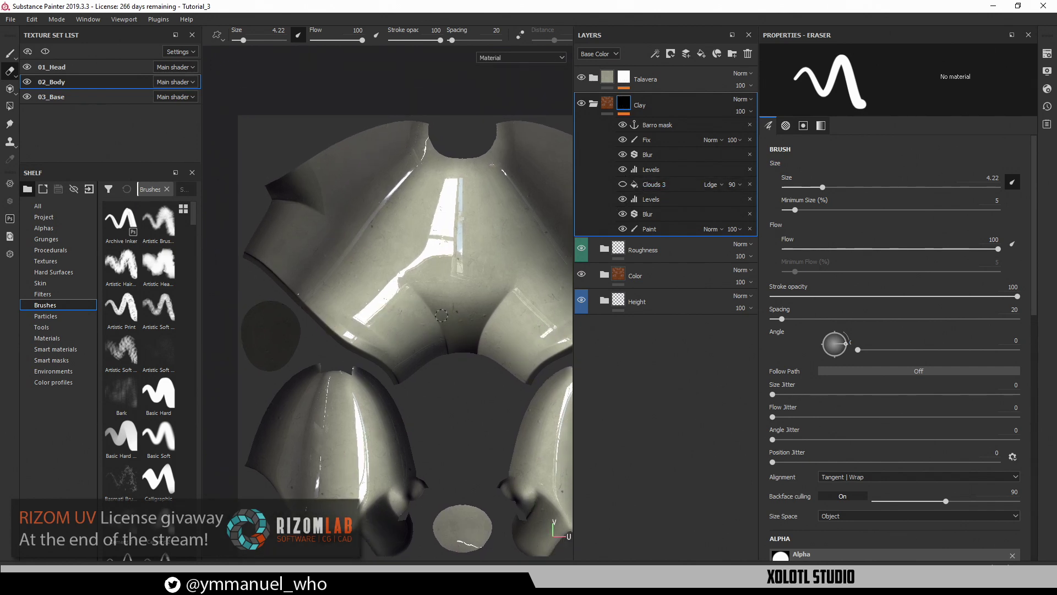
{"action": "middle_click_drag", "start_coordinate": [441, 317], "coordinate": [413, 289], "text": "alt"}
{"action": "key", "text": "F2"}
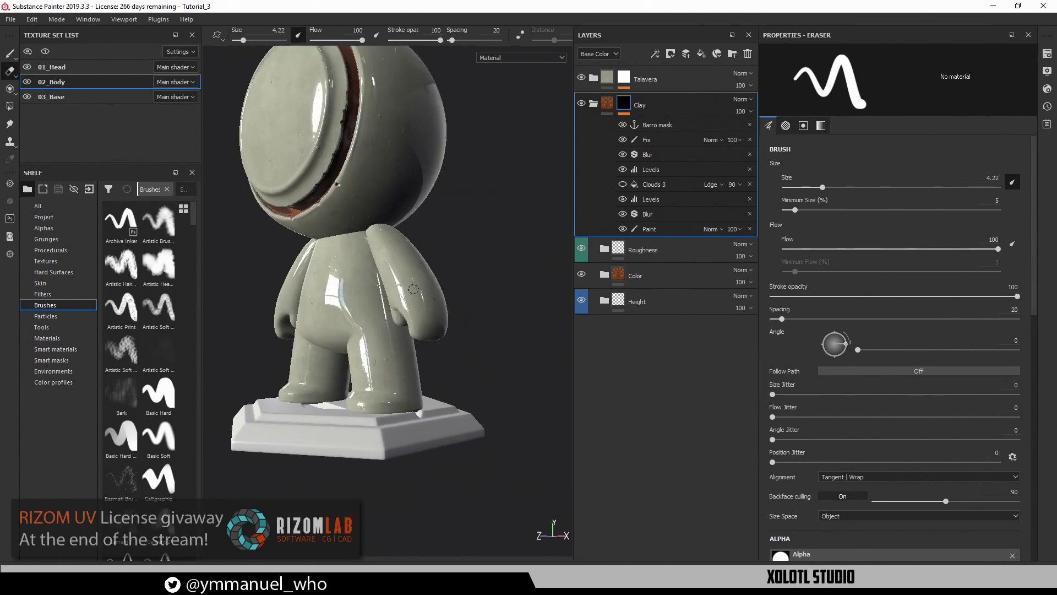
{"action": "left_click_drag", "start_coordinate": [414, 289], "coordinate": [456, 324], "text": "alt"}
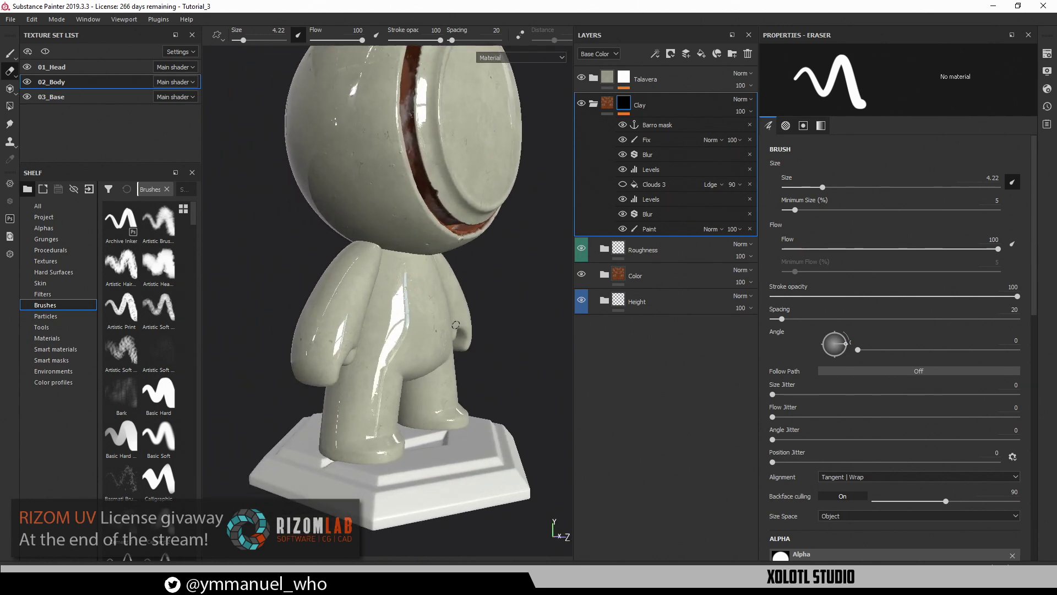
{"action": "mouse_move", "coordinate": [456, 325]}
{"action": "right_mouse_down", "text": "shift"}
{"action": "mouse_move", "coordinate": [354, 340]}
{"action": "mouse_move", "coordinate": [453, 337]}
{"action": "right_mouse_up", "text": "shift"}
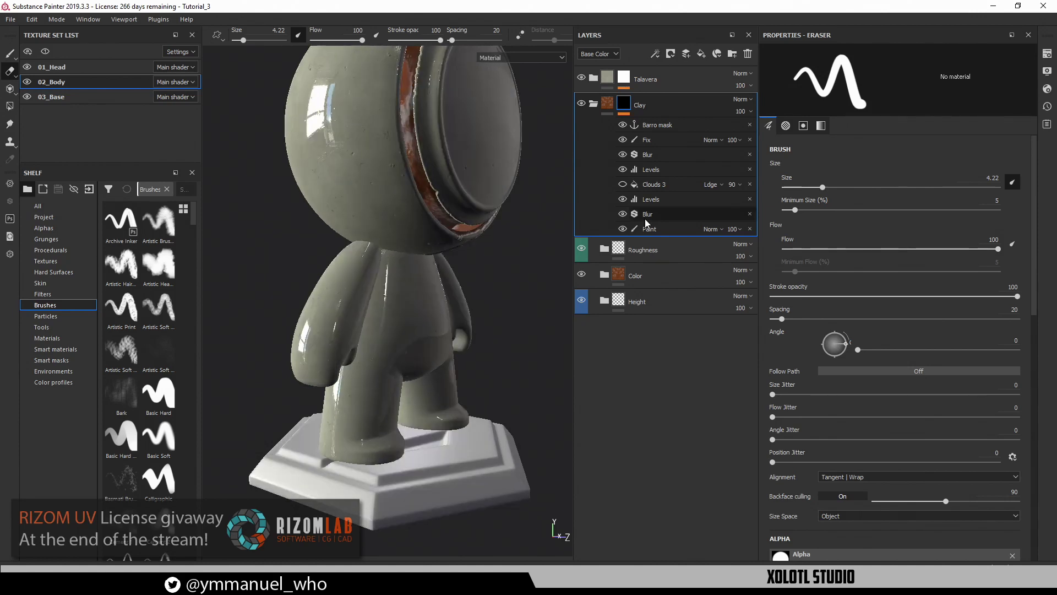
{"action": "left_click", "coordinate": [660, 231]}
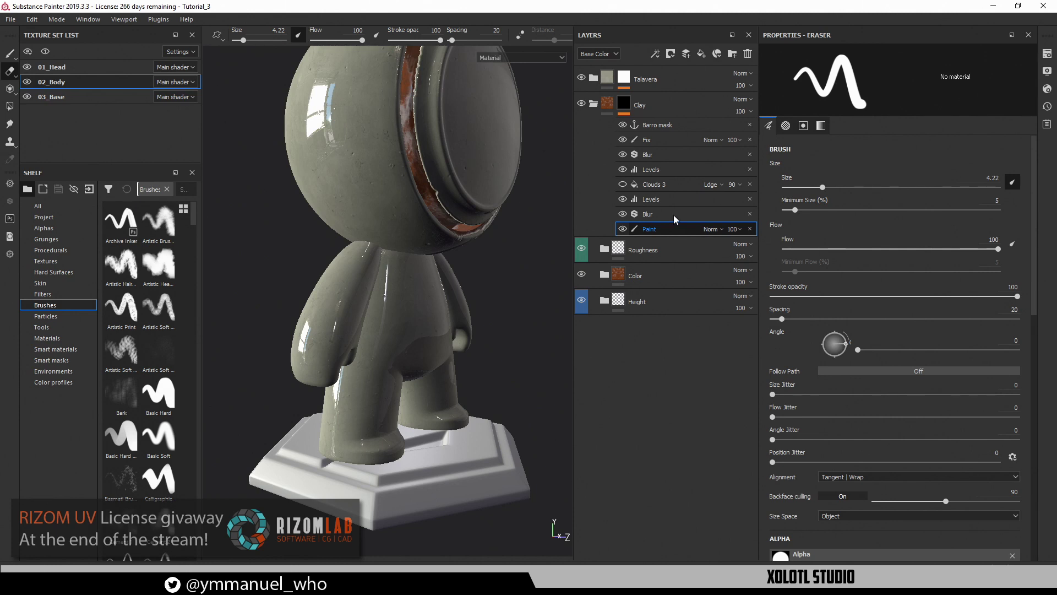
Orbit and zoom around the lower body and legs to confirm no red clay remains
{"action": "left_click_drag", "start_coordinate": [323, 486], "coordinate": [462, 403], "text": "alt"}
{"action": "mouse_move", "coordinate": [280, 346]}
{"action": "left_mouse_down", "text": "alt"}
{"action": "mouse_move", "coordinate": [354, 337]}
{"action": "mouse_move", "coordinate": [355, 381]}
{"action": "mouse_move", "coordinate": [314, 347]}
{"action": "left_mouse_up", "text": "alt"}
{"action": "middle_click_drag", "start_coordinate": [387, 404], "coordinate": [350, 402], "text": "alt"}
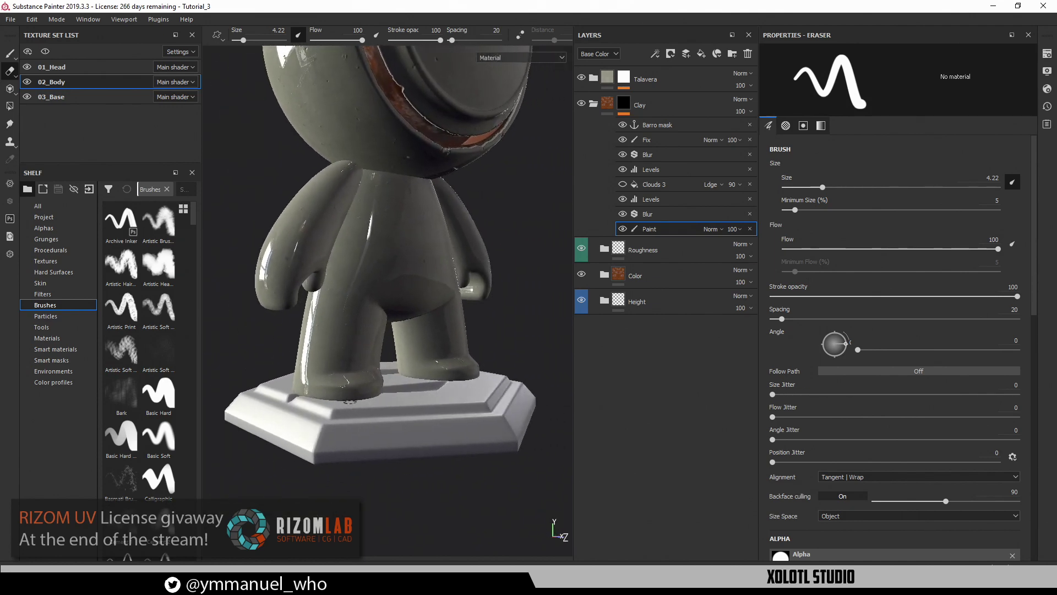
{"action": "left_click_drag", "start_coordinate": [350, 402], "coordinate": [389, 388], "text": "alt"}
{"action": "right_click_drag", "start_coordinate": [388, 389], "coordinate": [383, 449], "text": "alt"}
{"action": "middle_click_drag", "start_coordinate": [384, 449], "coordinate": [407, 368], "text": "alt"}
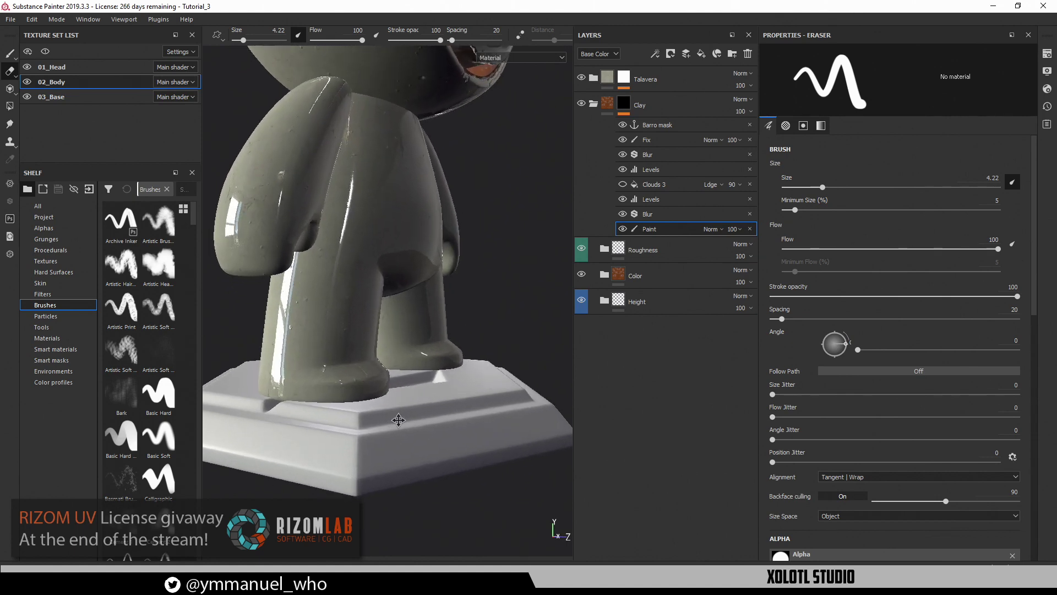
{"action": "right_click_drag", "start_coordinate": [406, 367], "coordinate": [416, 380], "text": "alt"}
{"action": "left_click_drag", "start_coordinate": [417, 380], "coordinate": [362, 380], "text": "alt"}
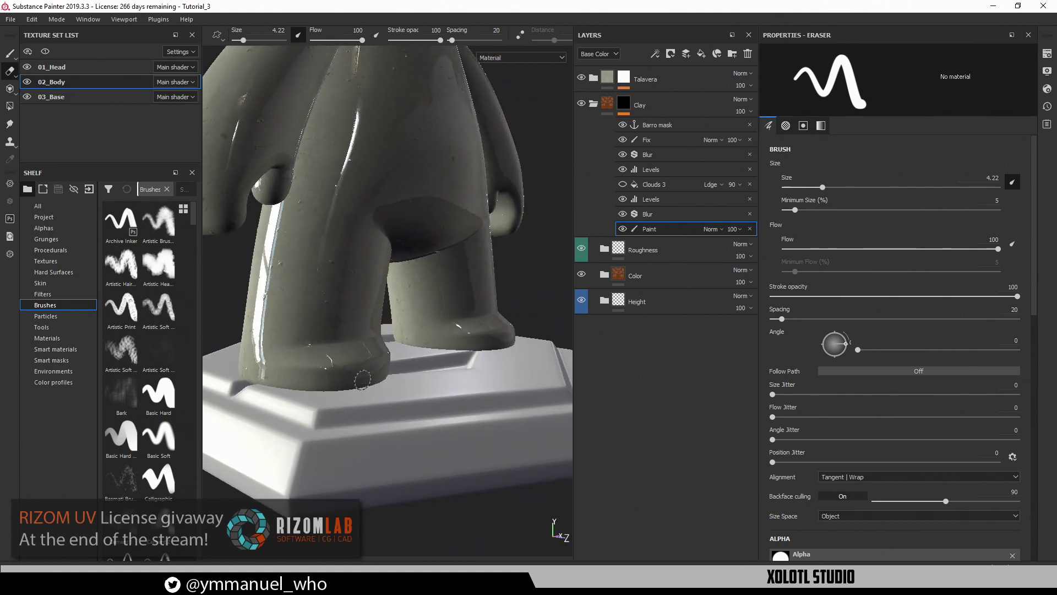
{"action": "right_click_drag", "start_coordinate": [362, 380], "coordinate": [382, 418], "text": "alt"}
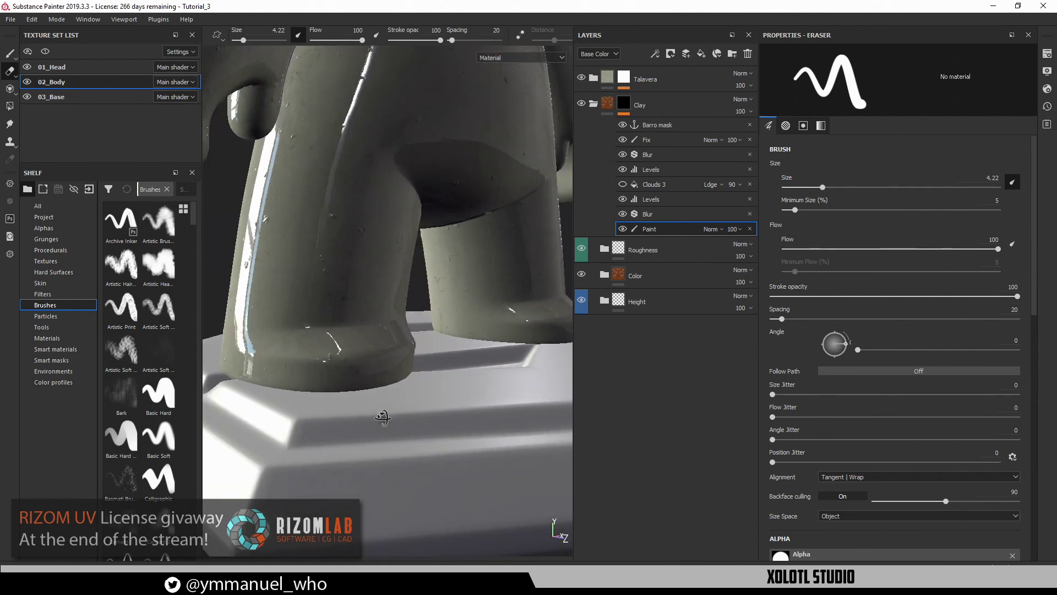
{"action": "middle_click_drag", "start_coordinate": [382, 417], "coordinate": [380, 408], "text": "alt"}
{"action": "mouse_move", "coordinate": [316, 378]}
{"action": "left_mouse_down", "text": "alt"}
{"action": "mouse_move", "coordinate": [337, 361]}
{"action": "mouse_move", "coordinate": [319, 397]}
{"action": "mouse_move", "coordinate": [333, 395]}
{"action": "left_mouse_up", "text": "alt"}
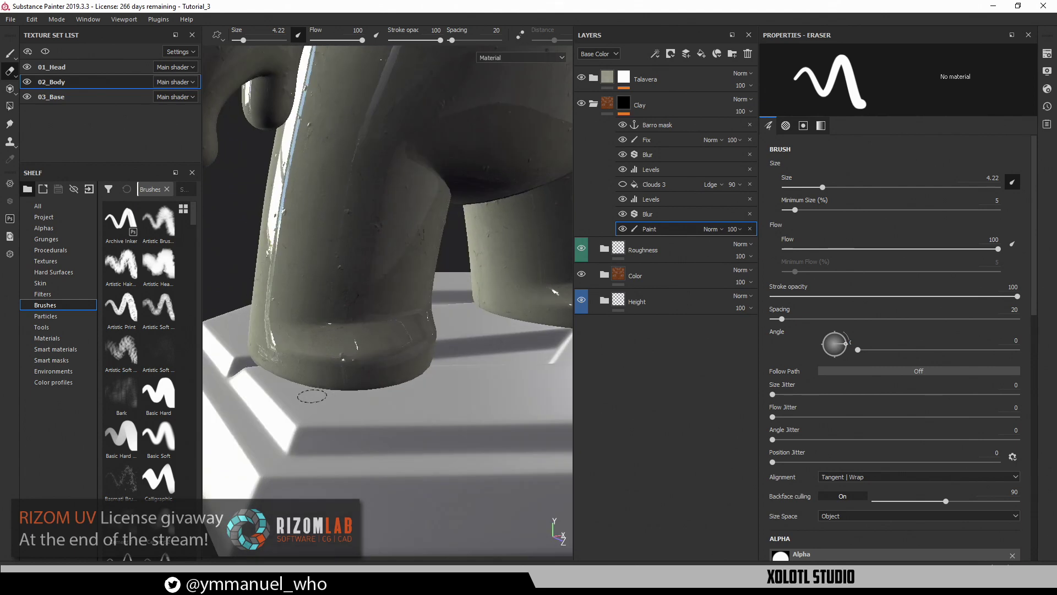
{"action": "middle_click_drag", "start_coordinate": [417, 392], "coordinate": [403, 494], "text": "alt"}
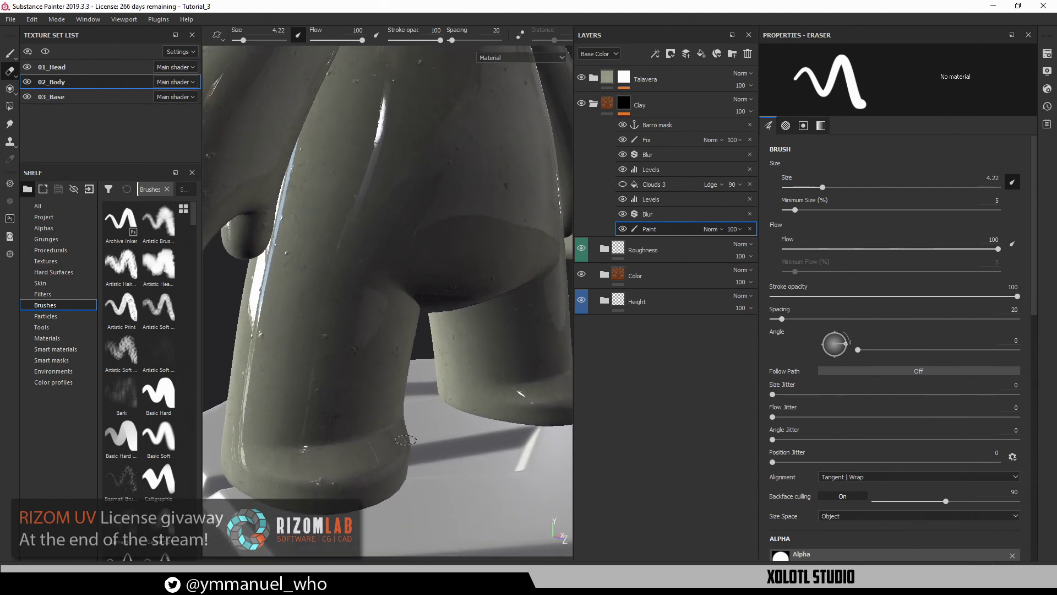
{"action": "right_click_drag", "start_coordinate": [403, 494], "coordinate": [382, 340], "text": "alt"}
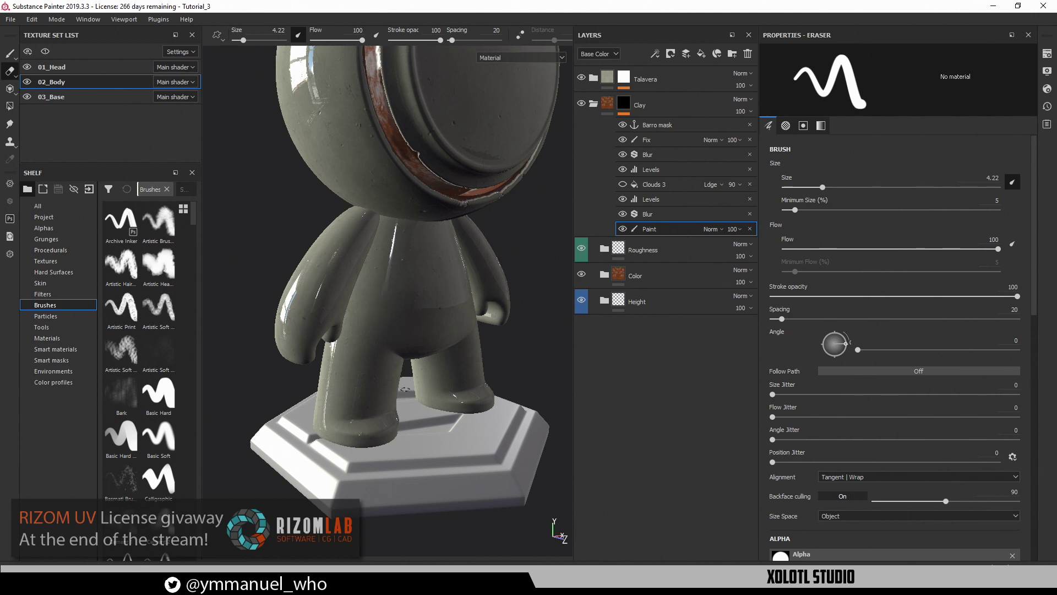
{"action": "middle_click_drag", "start_coordinate": [398, 400], "coordinate": [399, 351], "text": "alt"}
{"action": "left_click_drag", "start_coordinate": [400, 351], "coordinate": [404, 333], "text": "alt"}
{"action": "right_click_drag", "start_coordinate": [404, 333], "coordinate": [434, 379], "text": "alt"}
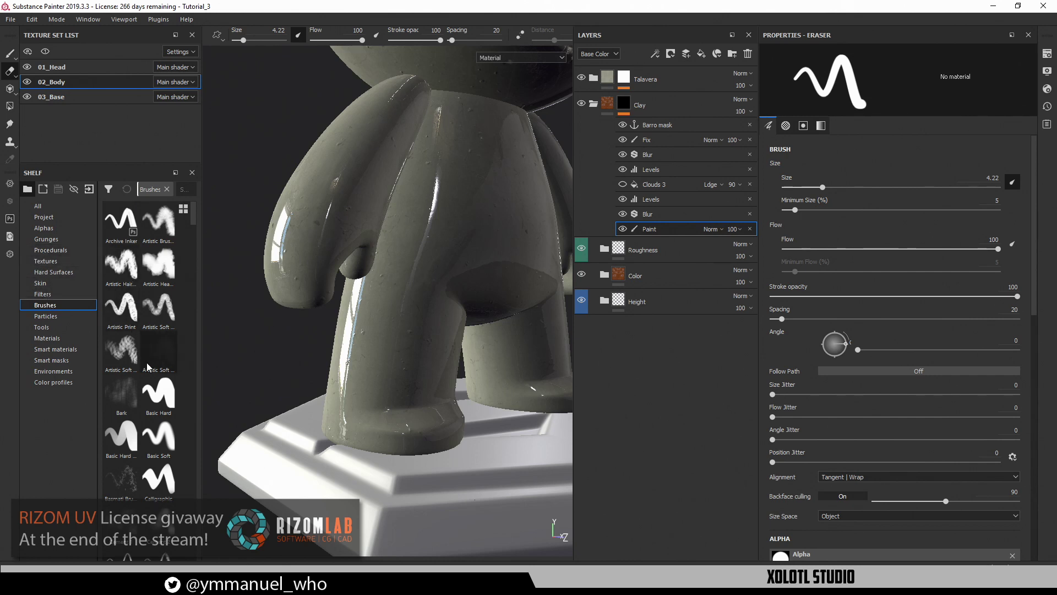
Switch the eraser to the Basic Hard brush without pen-pressure sizing and widen the layers panel
{"action": "left_click", "coordinate": [158, 392]}
{"action": "middle_click_drag", "start_coordinate": [421, 443], "coordinate": [403, 371], "text": "alt"}
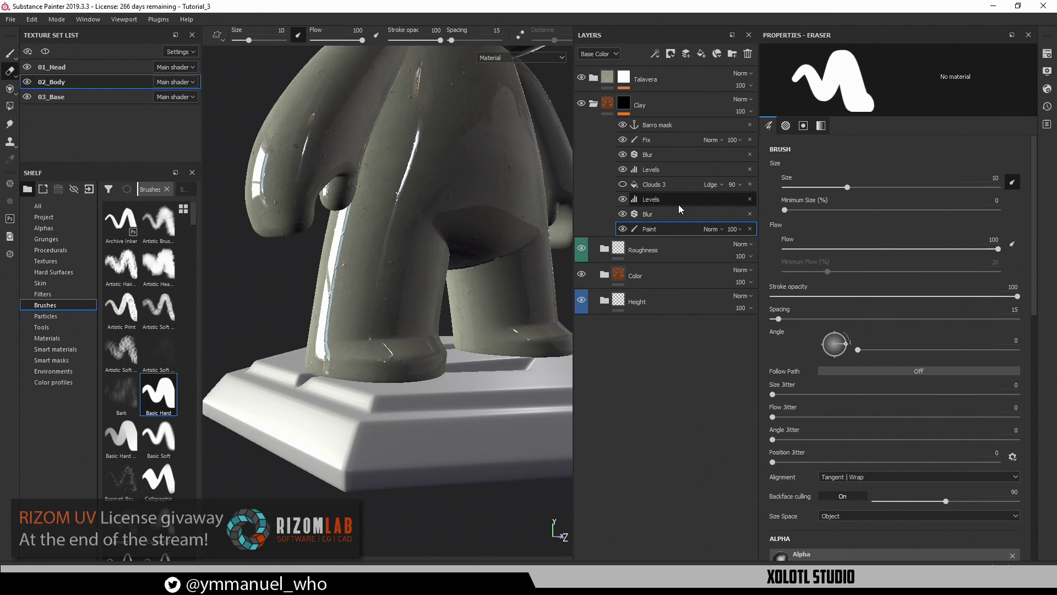
{"action": "left_click", "coordinate": [1017, 180]}
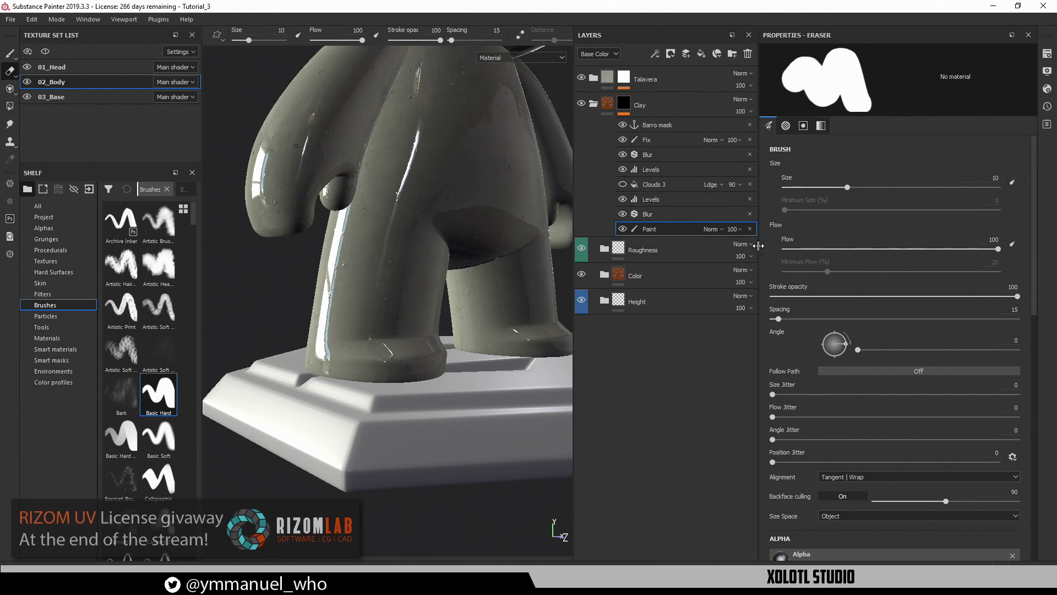
{"action": "left_click_drag", "start_coordinate": [758, 245], "coordinate": [814, 246]}
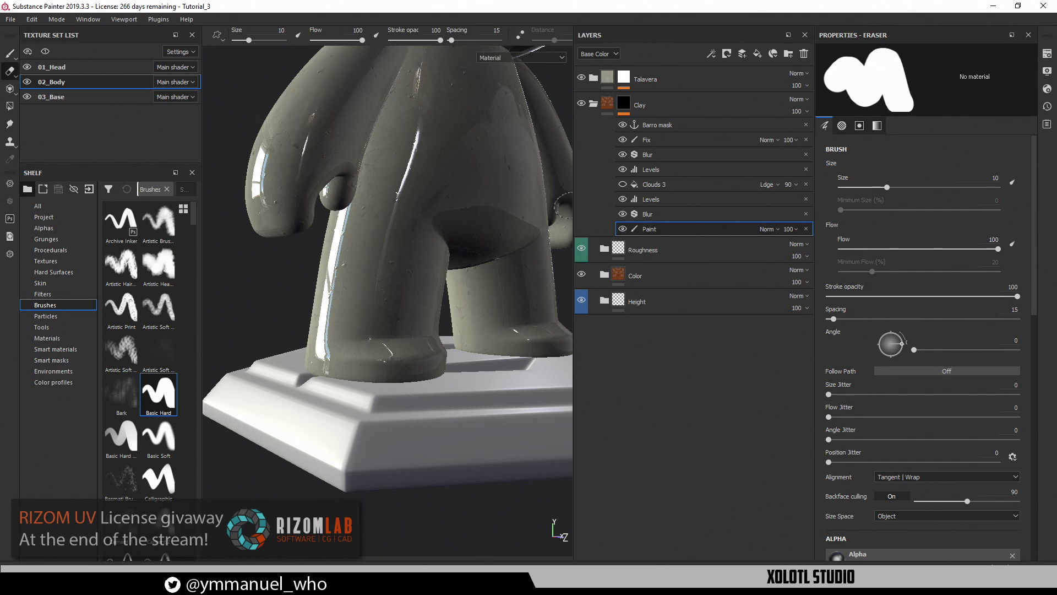
{"action": "left_click_drag", "start_coordinate": [573, 204], "coordinate": [672, 204]}
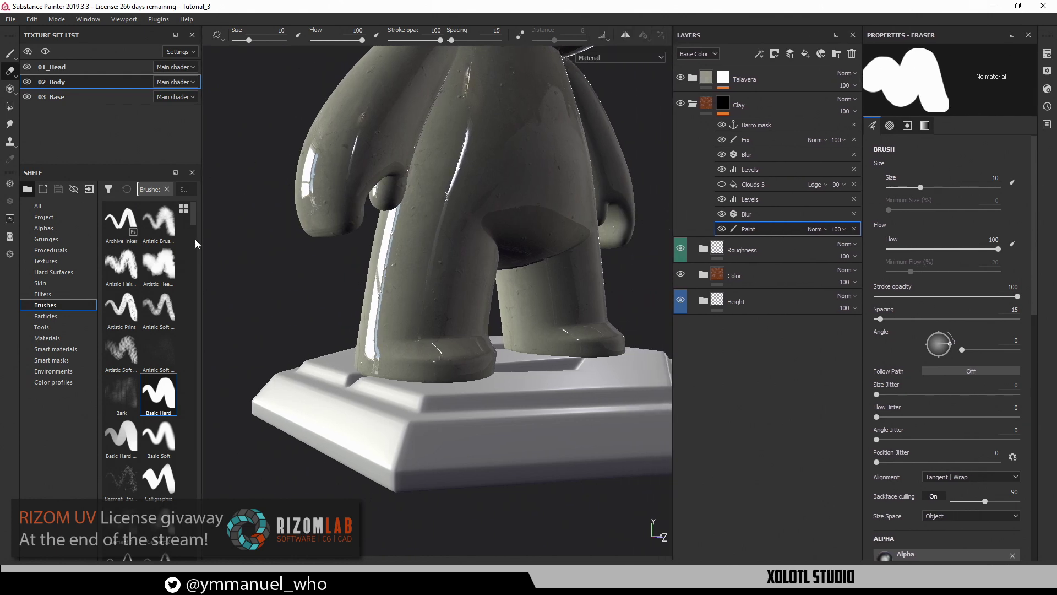
Shrink the eraser to about size 3, zoom in where the foot meets the base, and switch to painting
{"action": "middle_click_drag", "start_coordinate": [414, 341], "coordinate": [396, 353], "text": "alt"}
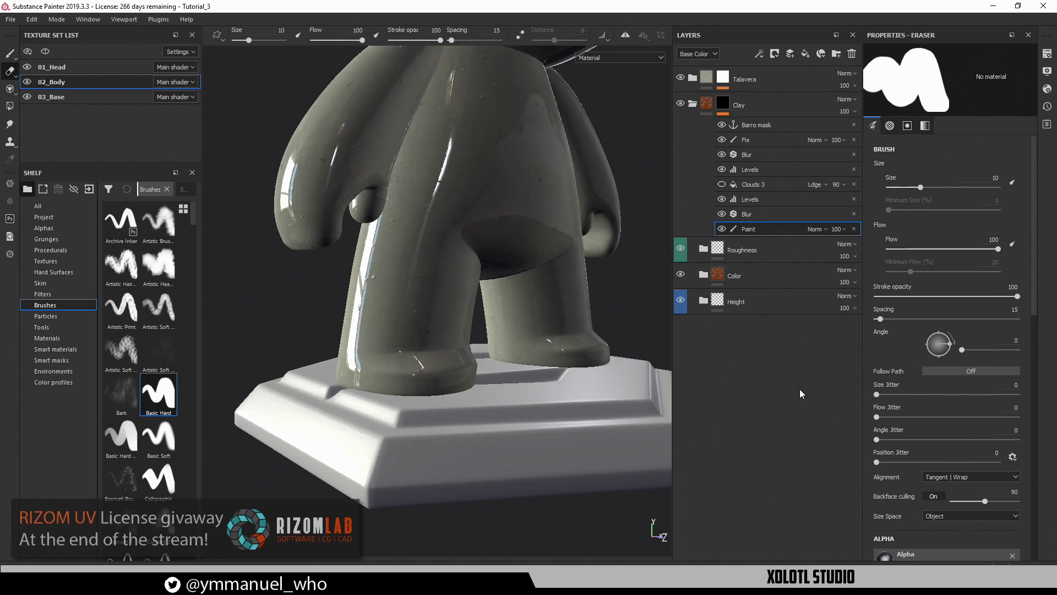
{"action": "right_click_drag", "start_coordinate": [453, 308], "coordinate": [401, 376], "text": "alt"}
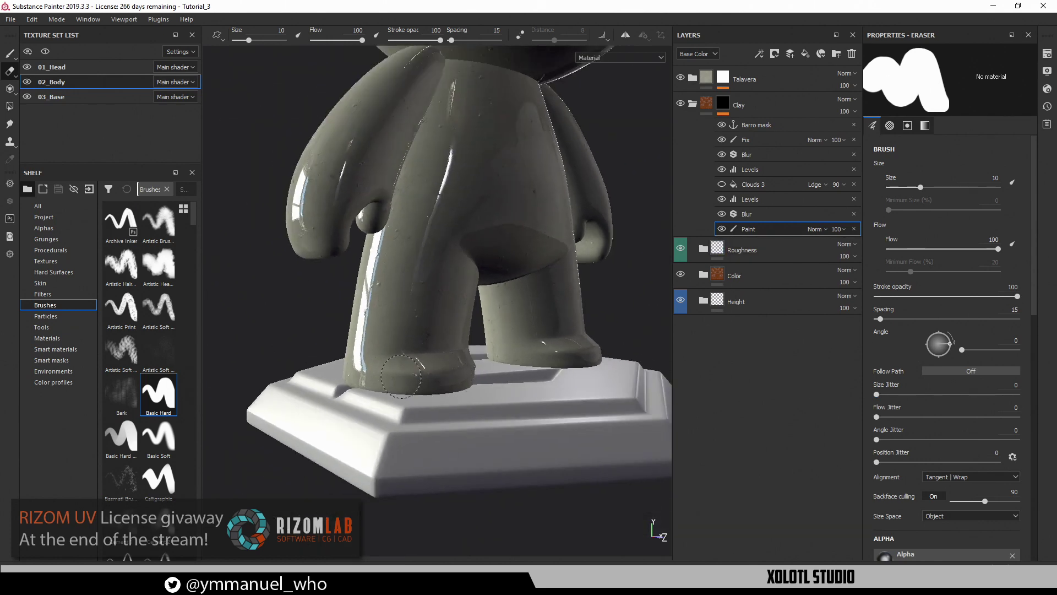
{"action": "right_click_drag", "start_coordinate": [479, 341], "coordinate": [456, 341], "text": "ctrl"}
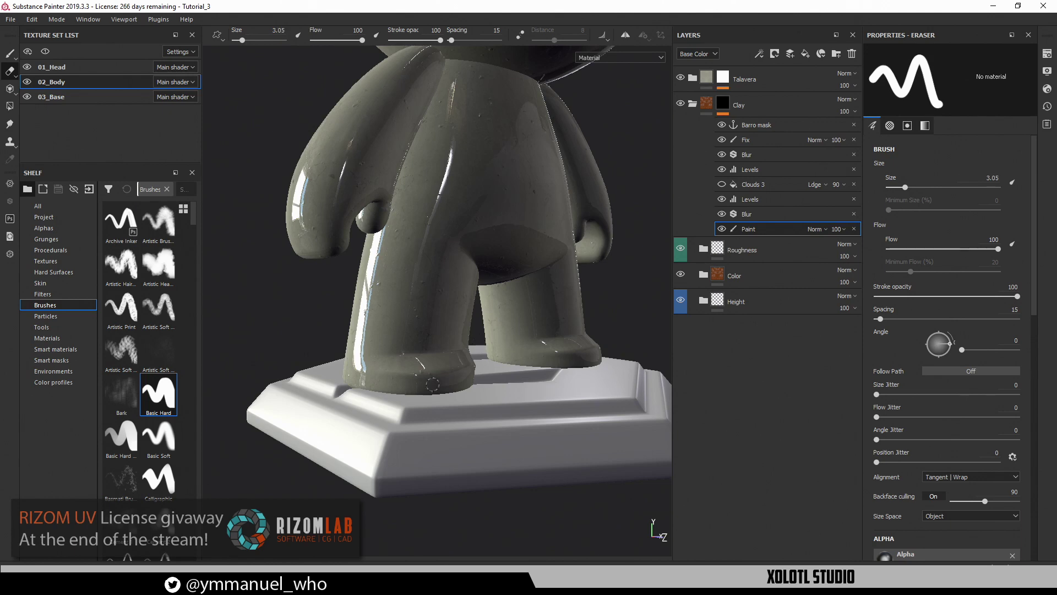
{"action": "right_click_drag", "start_coordinate": [433, 384], "coordinate": [447, 353], "text": "alt"}
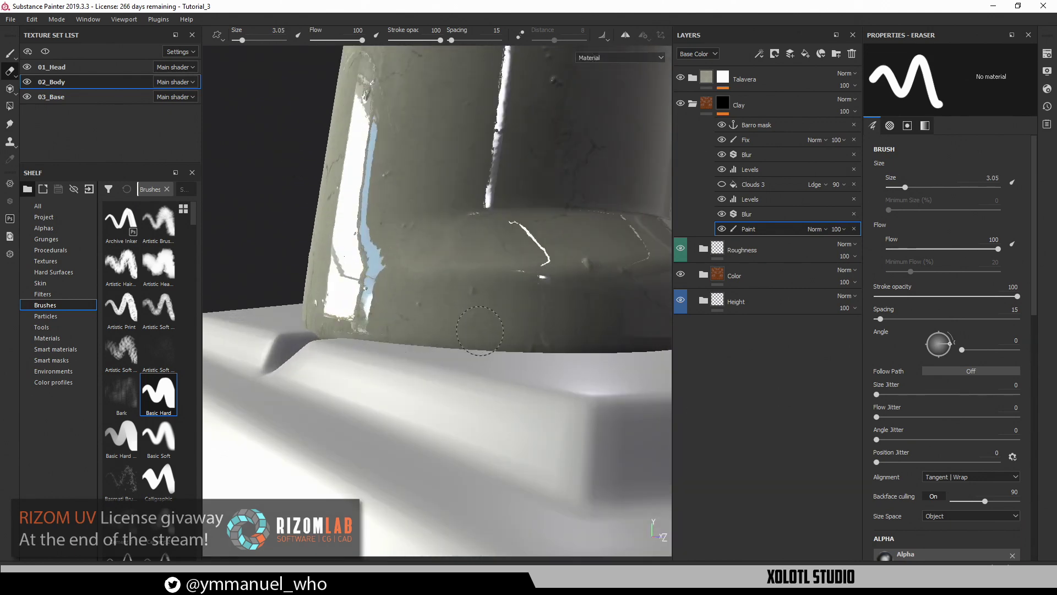
{"action": "key", "text": "1"}
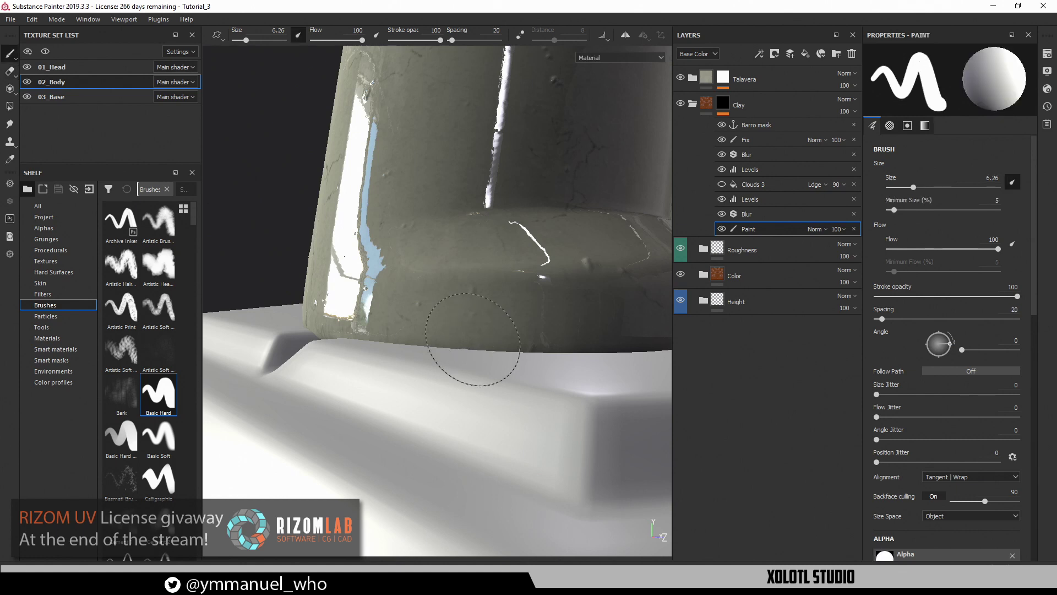
With a Basic Hard brush at size 1.4 and no pen-pressure sizing, paint a thin chip along the foot's bottom edge
{"action": "left_click", "coordinate": [158, 399]}
{"action": "left_click", "coordinate": [1013, 182]}
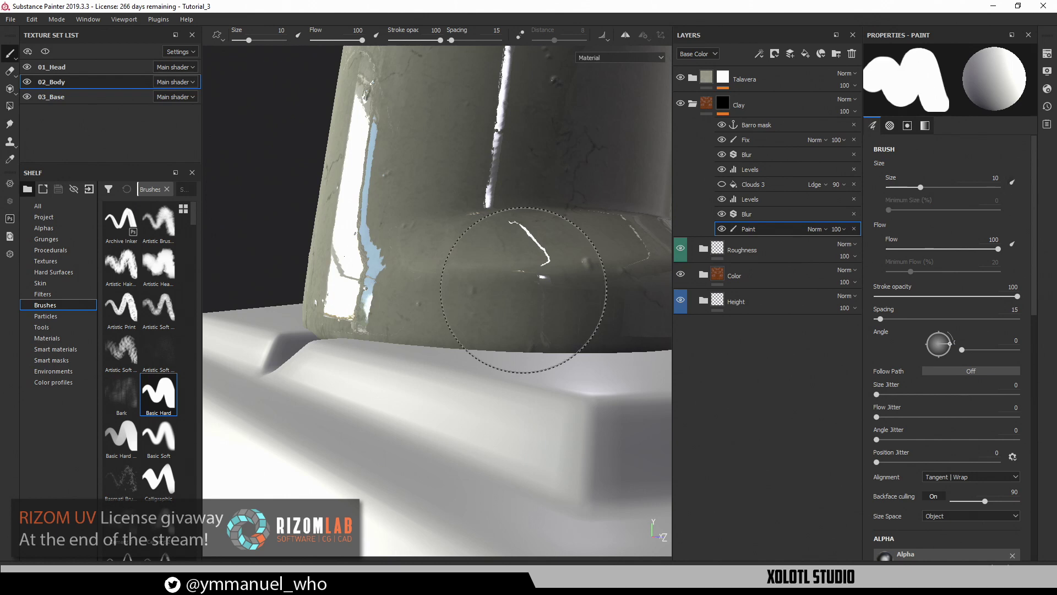
{"action": "right_click_drag", "start_coordinate": [535, 301], "coordinate": [523, 290], "text": "ctrl"}
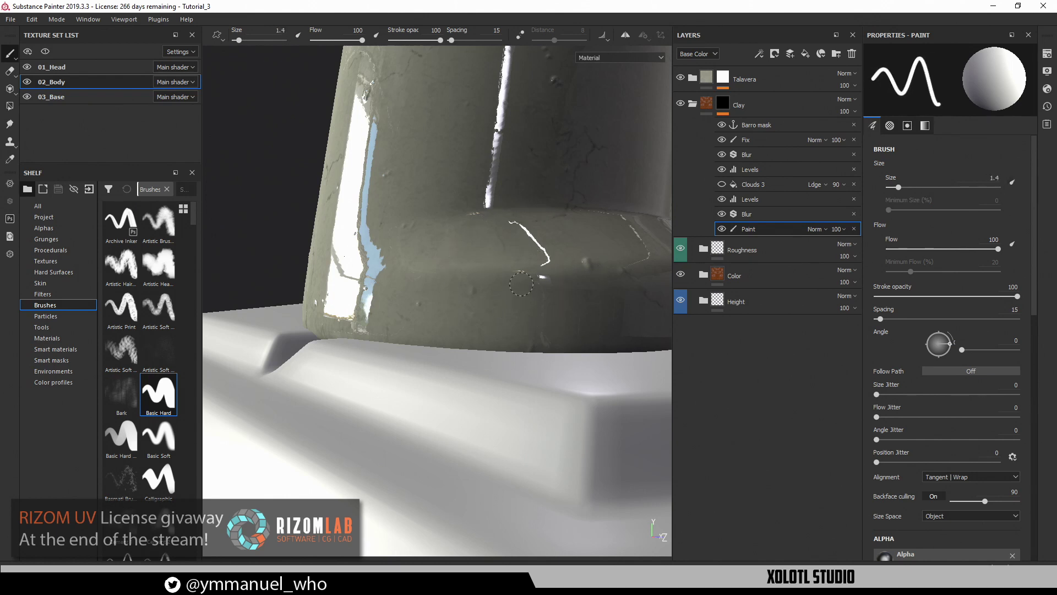
{"action": "mouse_move", "coordinate": [386, 334]}
{"action": "left_mouse_down"}
{"action": "mouse_move", "coordinate": [449, 330]}
{"action": "mouse_move", "coordinate": [553, 363]}
{"action": "mouse_move", "coordinate": [467, 365]}
{"action": "mouse_move", "coordinate": [389, 336]}
{"action": "mouse_move", "coordinate": [366, 310]}
{"action": "mouse_move", "coordinate": [457, 319]}
{"action": "mouse_move", "coordinate": [491, 349]}
{"action": "left_mouse_up"}
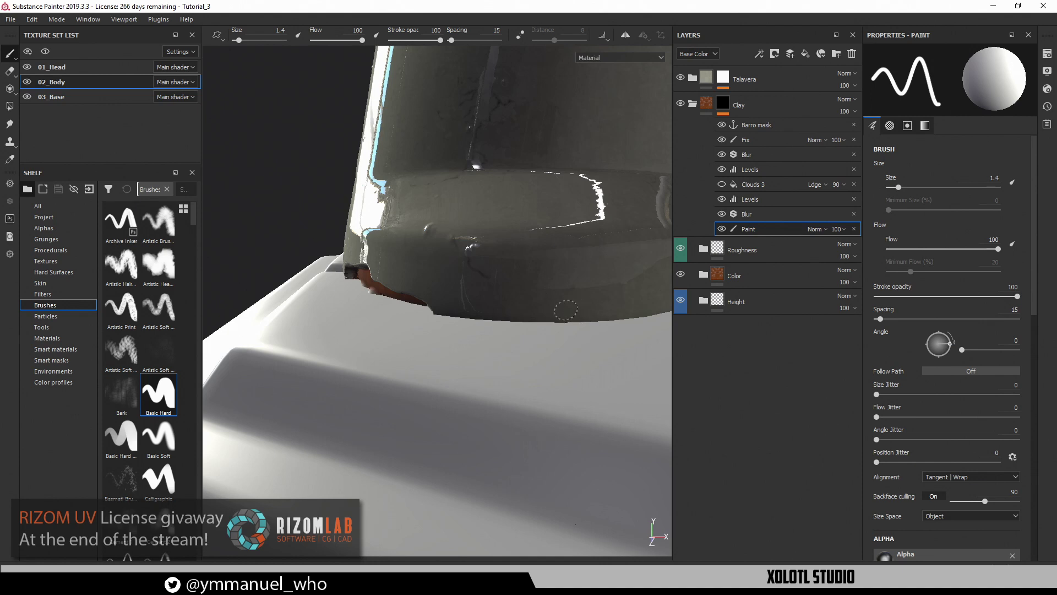
{"action": "left_click_drag", "start_coordinate": [629, 325], "coordinate": [528, 323], "text": "alt"}
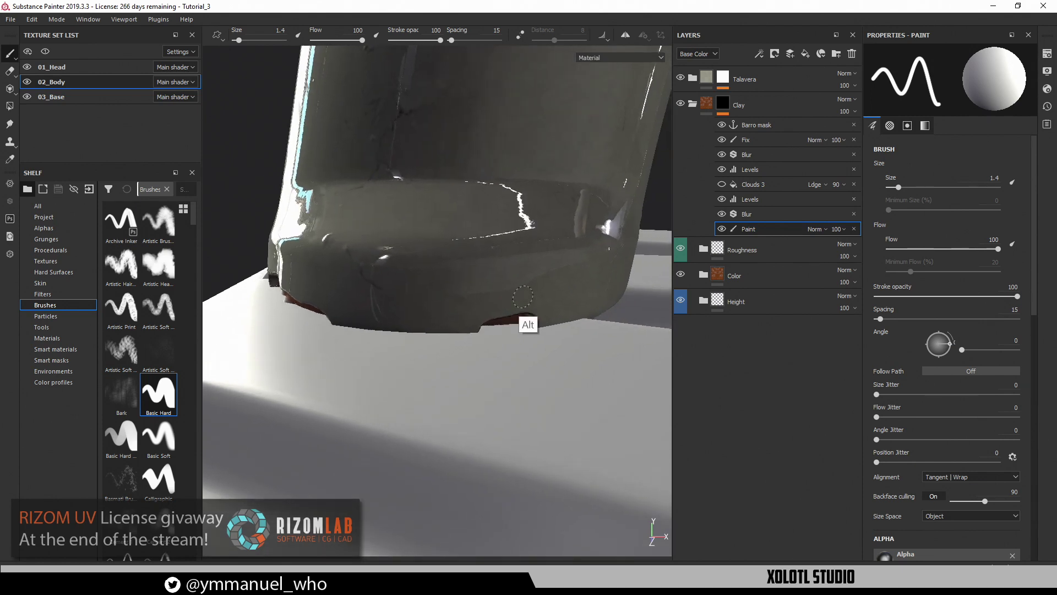
{"action": "key", "text": "F2"}
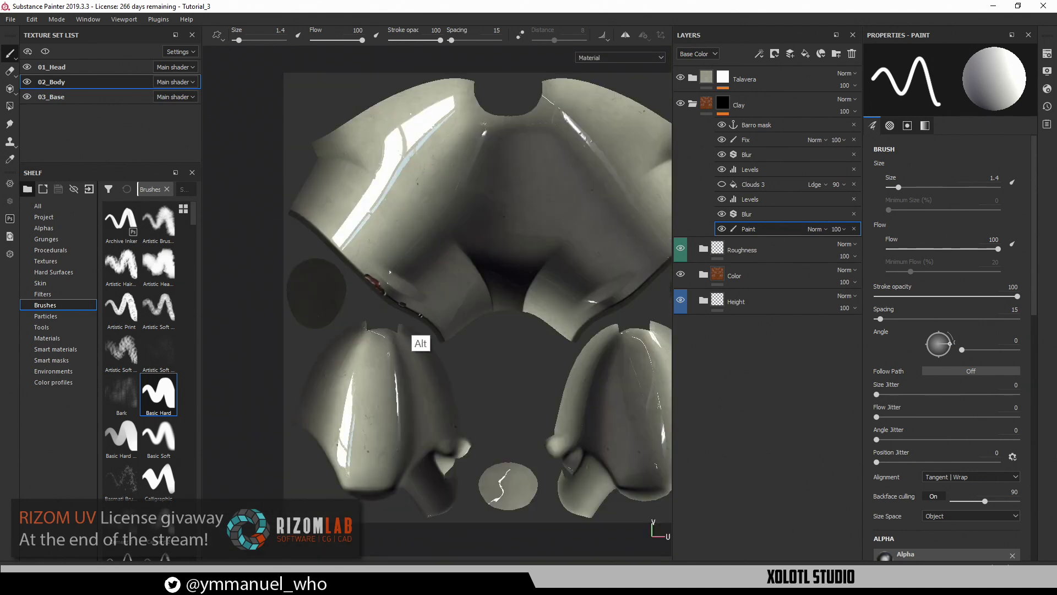
Line up the chipped edge in the UV view and paint the brown chip wider and further up the edge
{"action": "middle_click_drag", "start_coordinate": [432, 315], "coordinate": [474, 381], "text": "alt"}
{"action": "right_click_drag", "start_coordinate": [415, 335], "coordinate": [585, 286], "text": "alt"}
{"action": "left_click_drag", "start_coordinate": [584, 285], "coordinate": [487, 319], "text": "alt"}
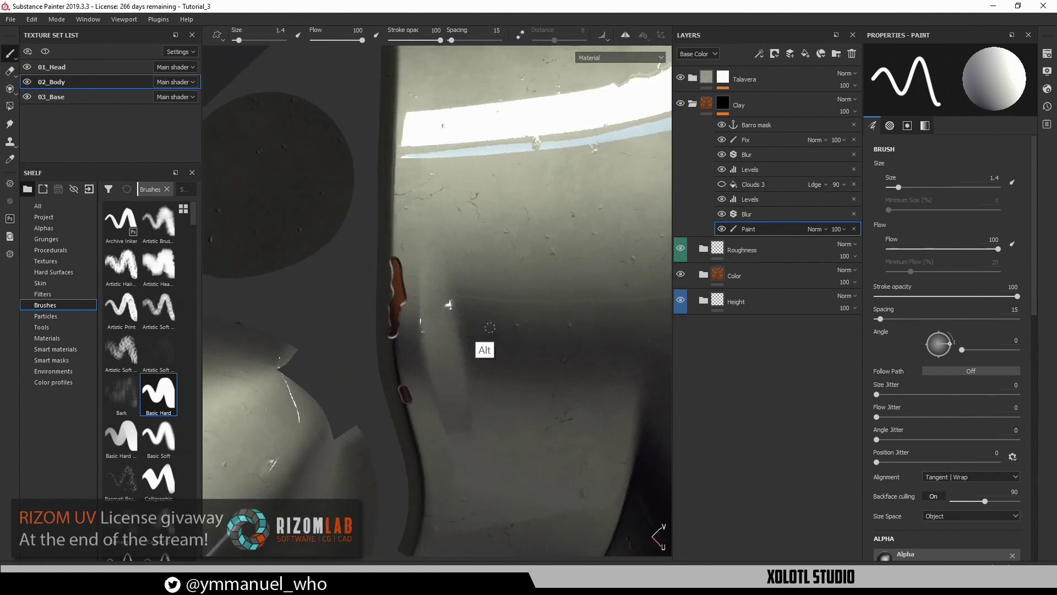
{"action": "middle_click_drag", "start_coordinate": [454, 289], "coordinate": [519, 331], "text": "alt"}
{"action": "right_click_drag", "start_coordinate": [484, 325], "coordinate": [481, 307], "text": "alt"}
{"action": "middle_click_drag", "start_coordinate": [481, 308], "coordinate": [458, 282], "text": "alt"}
{"action": "mouse_move", "coordinate": [449, 321]}
{"action": "left_mouse_down"}
{"action": "mouse_move", "coordinate": [453, 328]}
{"action": "mouse_move", "coordinate": [447, 176]}
{"action": "mouse_move", "coordinate": [446, 218]}
{"action": "left_mouse_up"}
{"action": "middle_click_drag", "start_coordinate": [469, 221], "coordinate": [461, 337], "text": "alt"}
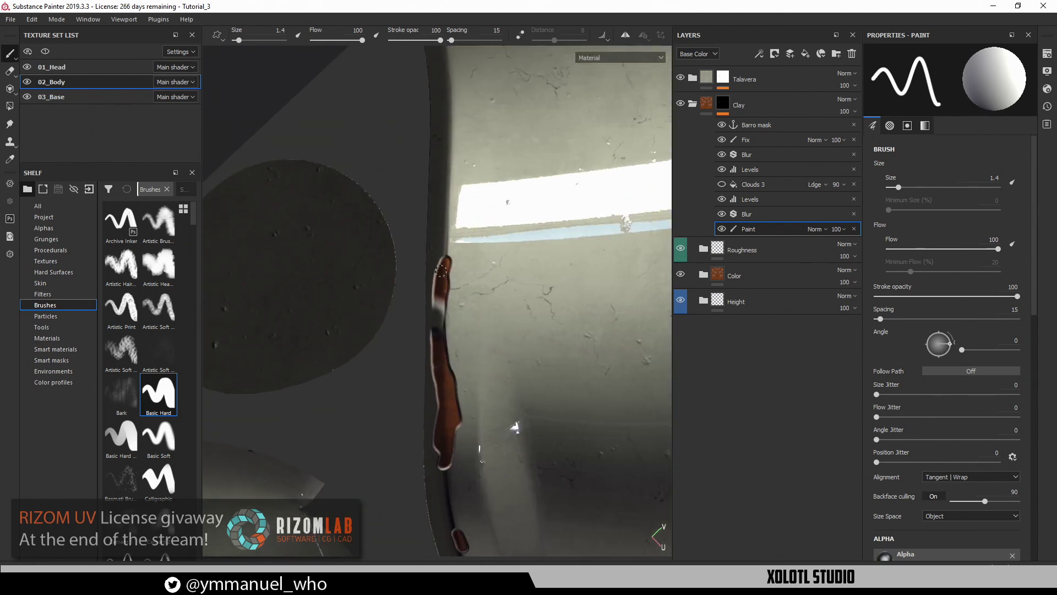
{"action": "left_click_drag", "start_coordinate": [441, 270], "coordinate": [454, 211]}
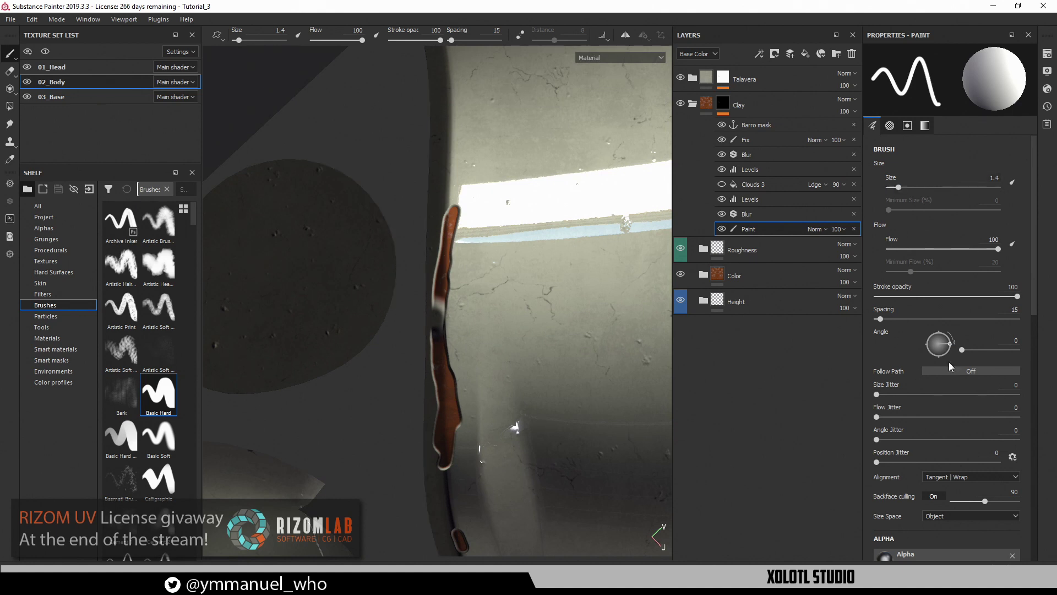
Set brush alignment to UV and paint wider brown strokes up along the edge
{"action": "left_click", "coordinate": [961, 477]}
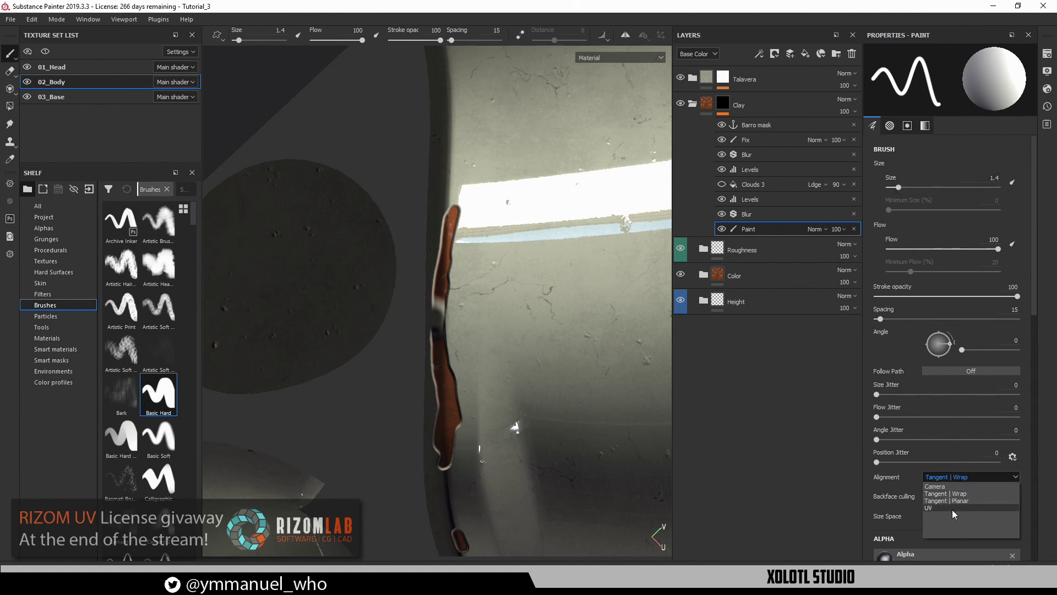
{"action": "left_click", "coordinate": [952, 510]}
{"action": "middle_click_drag", "start_coordinate": [509, 293], "coordinate": [508, 322], "text": "alt"}
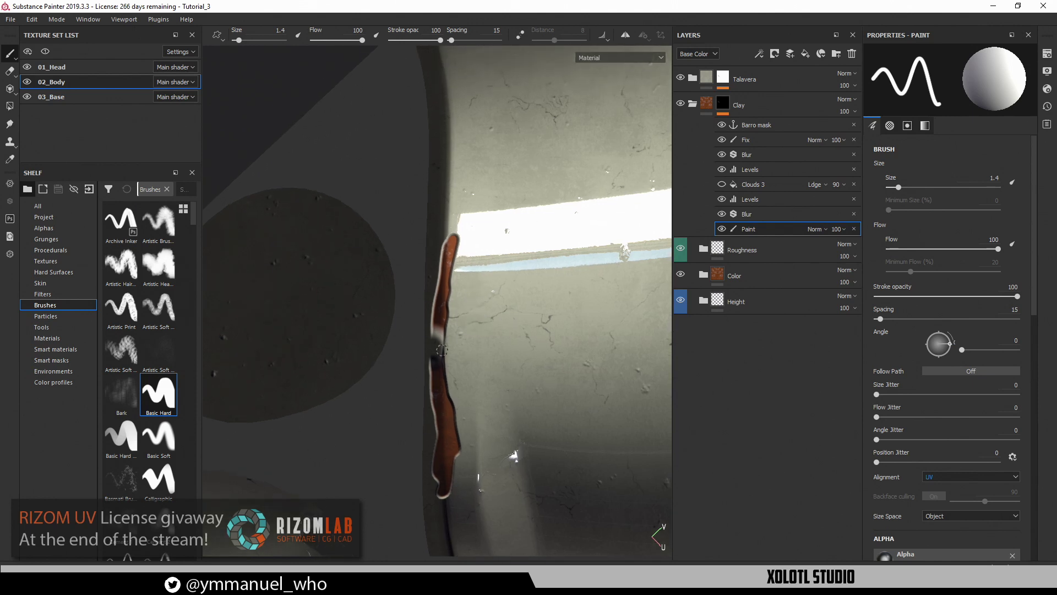
{"action": "left_click_drag", "start_coordinate": [439, 352], "coordinate": [440, 311]}
{"action": "middle_click_drag", "start_coordinate": [457, 292], "coordinate": [461, 397], "text": "alt"}
{"action": "left_click_drag", "start_coordinate": [446, 332], "coordinate": [454, 221]}
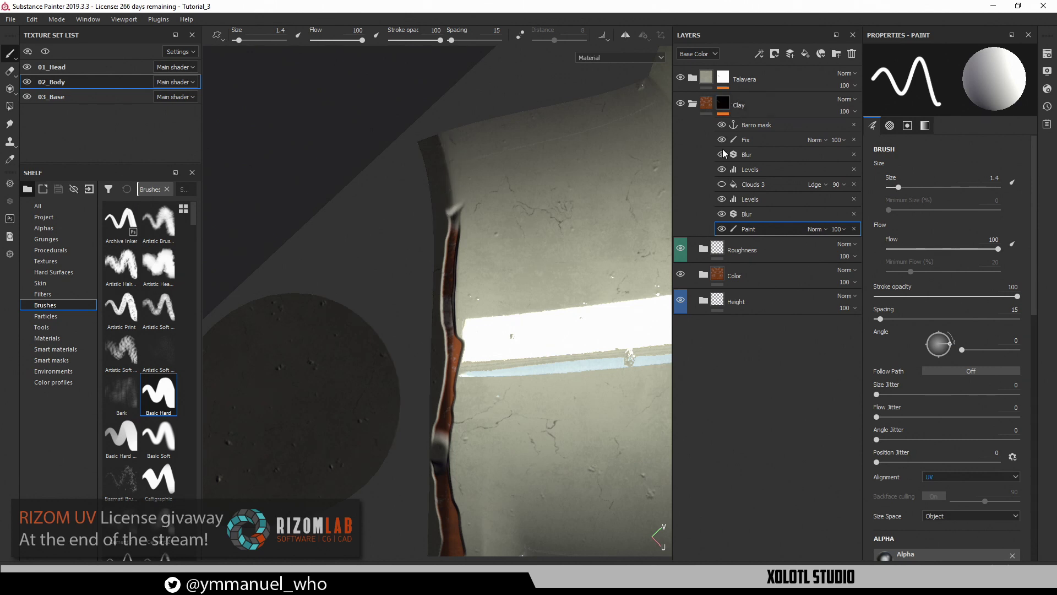
Erase the brown stroke along the edge, then hide the Blur and Fix effects in the Clay mask
{"action": "key", "text": "e"}
{"action": "left_click_drag", "start_coordinate": [448, 205], "coordinate": [456, 346]}
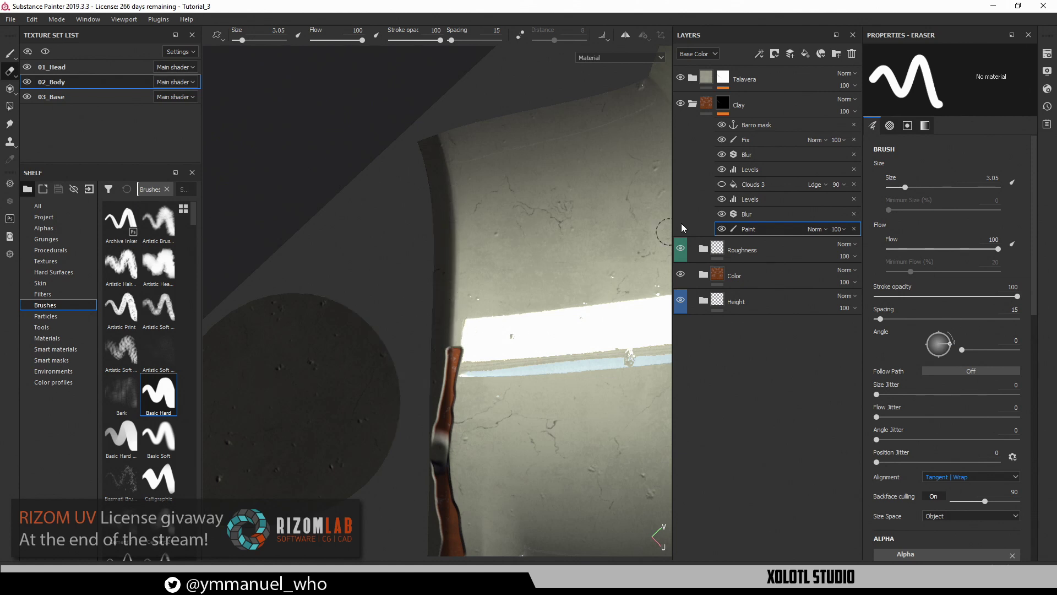
{"action": "left_click", "coordinate": [726, 109]}
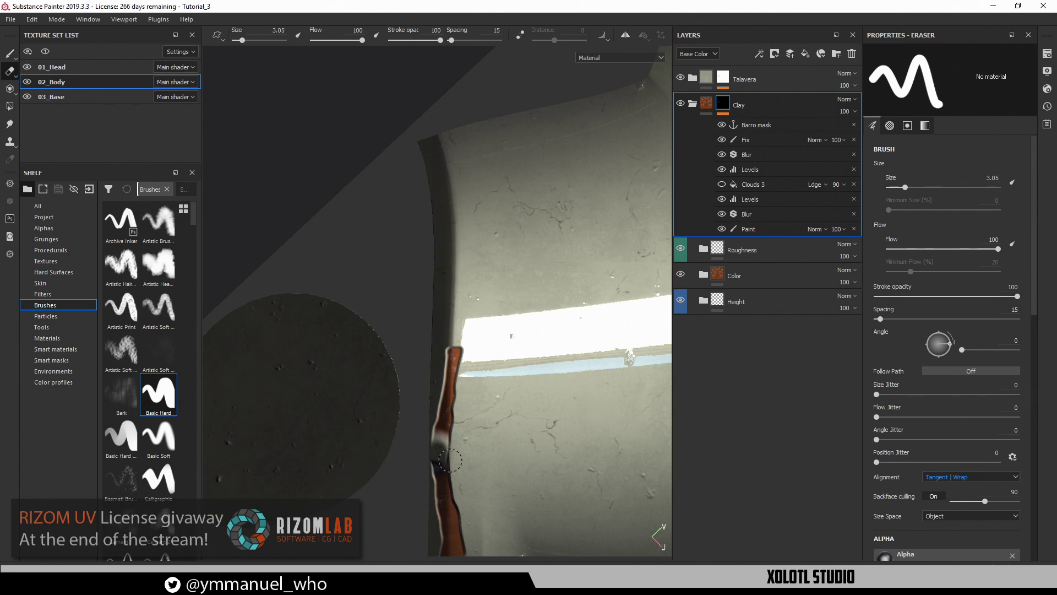
{"action": "key", "text": "p"}
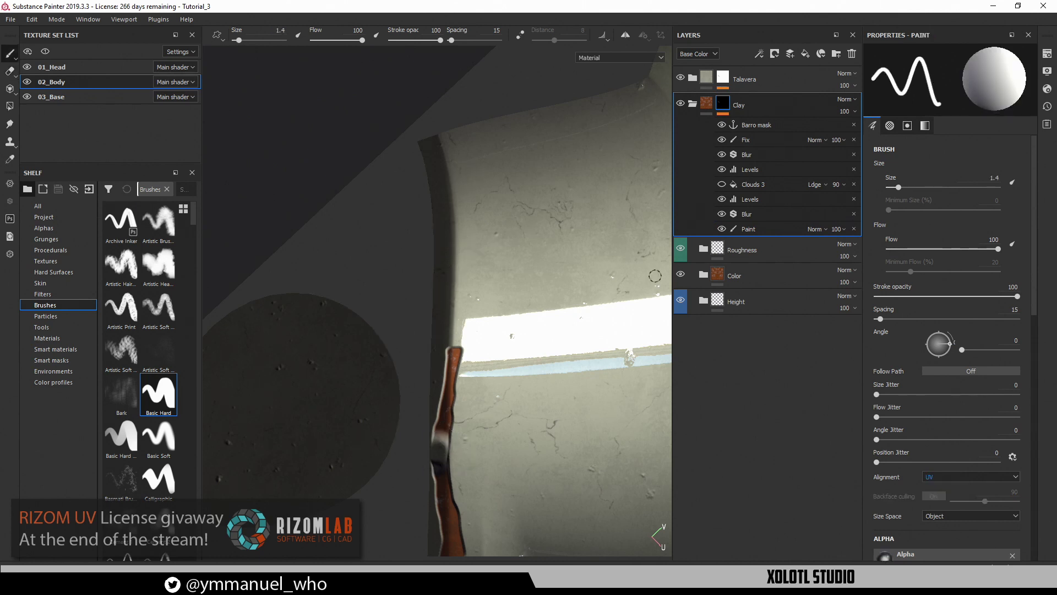
{"action": "left_click", "coordinate": [749, 228]}
{"action": "left_click", "coordinate": [722, 214]}
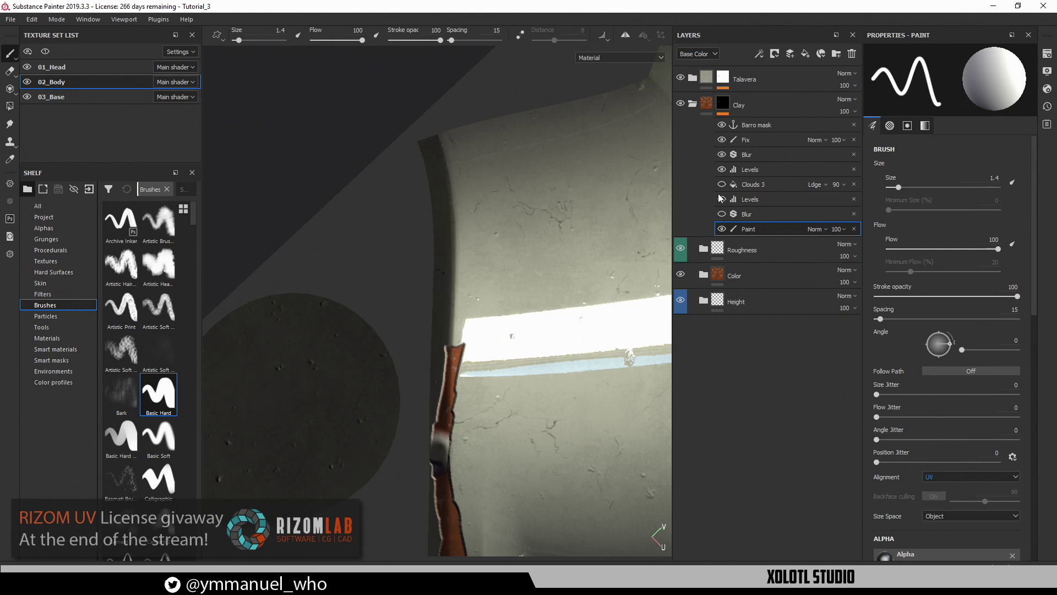
{"action": "left_click", "coordinate": [722, 140]}
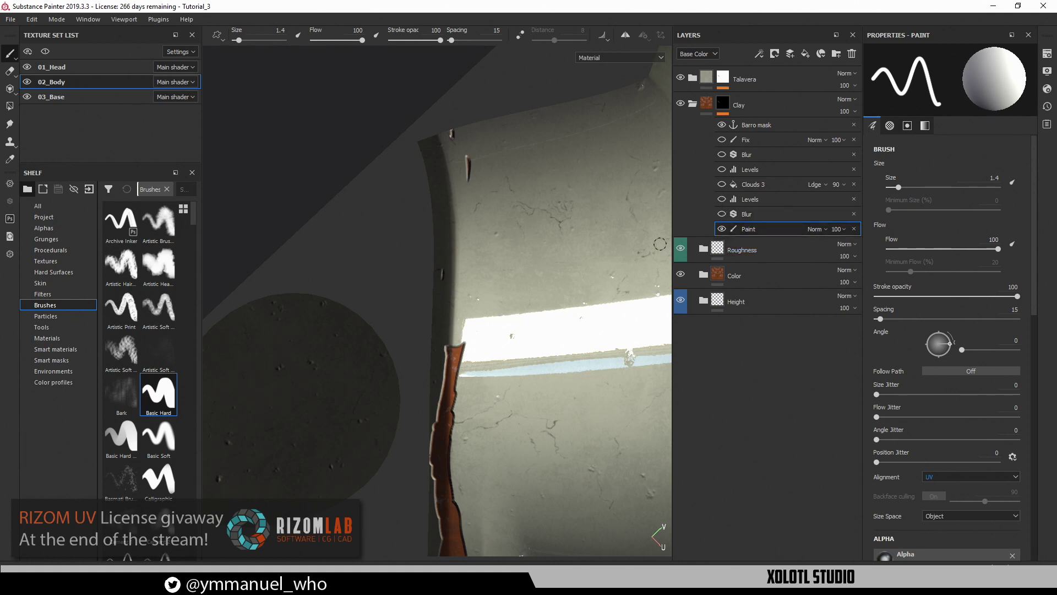
Paint brown clay up and down the seam strip's left side in the UV view
{"action": "middle_click_drag", "start_coordinate": [593, 331], "coordinate": [649, 170], "text": "alt"}
{"action": "left_click_drag", "start_coordinate": [506, 191], "coordinate": [502, 114]}
{"action": "middle_click_drag", "start_coordinate": [533, 210], "coordinate": [551, 385], "text": "alt"}
{"action": "mouse_move", "coordinate": [509, 314]}
{"action": "left_mouse_down"}
{"action": "mouse_move", "coordinate": [520, 250]}
{"action": "mouse_move", "coordinate": [505, 170]}
{"action": "mouse_move", "coordinate": [495, 184]}
{"action": "mouse_move", "coordinate": [508, 353]}
{"action": "mouse_move", "coordinate": [513, 310]}
{"action": "left_mouse_up"}
{"action": "middle_click_drag", "start_coordinate": [532, 376], "coordinate": [538, 132], "text": "alt"}
{"action": "mouse_move", "coordinate": [518, 129]}
{"action": "left_mouse_down"}
{"action": "mouse_move", "coordinate": [513, 172]}
{"action": "mouse_move", "coordinate": [509, 152]}
{"action": "mouse_move", "coordinate": [505, 358]}
{"action": "left_mouse_up"}
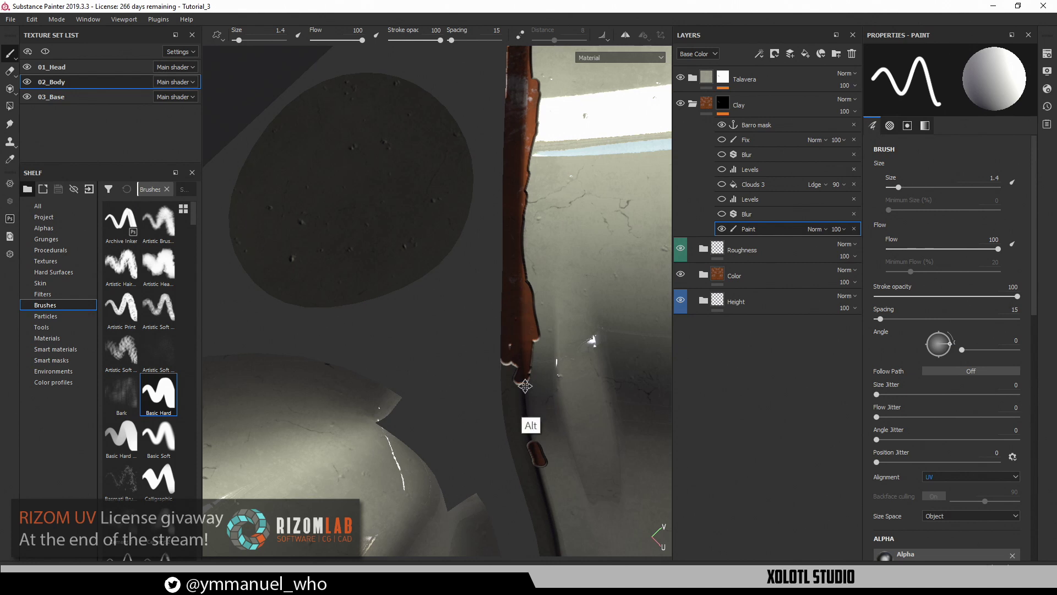
{"action": "middle_click_drag", "start_coordinate": [531, 425], "coordinate": [502, 225], "text": "alt"}
{"action": "mouse_move", "coordinate": [488, 174]}
{"action": "left_mouse_down"}
{"action": "mouse_move", "coordinate": [491, 221]}
{"action": "mouse_move", "coordinate": [496, 165]}
{"action": "left_mouse_up"}
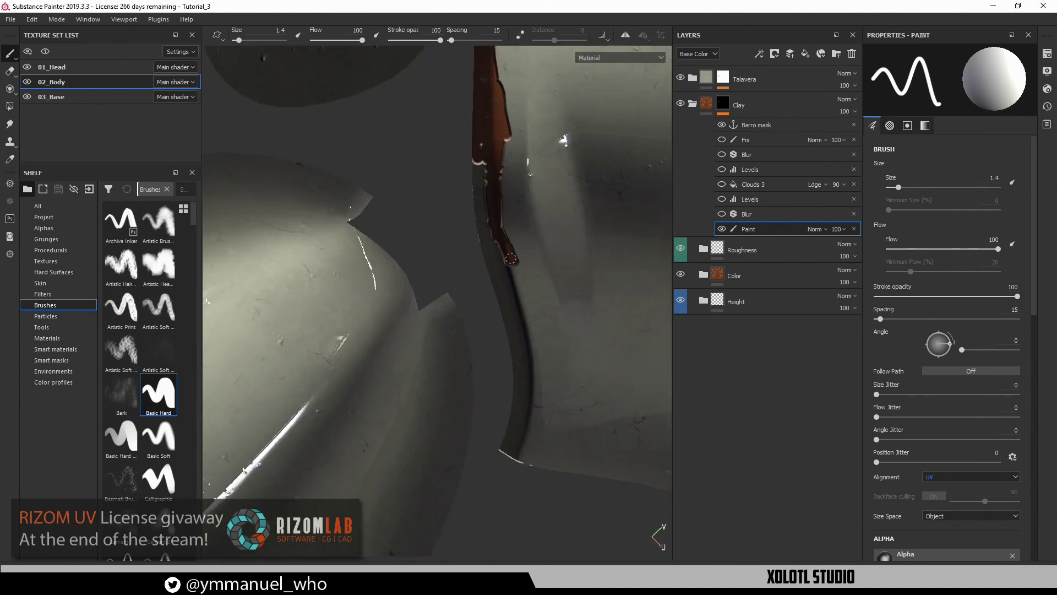
{"action": "mouse_move", "coordinate": [511, 259]}
{"action": "left_mouse_down"}
{"action": "mouse_move", "coordinate": [531, 387]}
{"action": "mouse_move", "coordinate": [512, 458]}
{"action": "mouse_move", "coordinate": [501, 435]}
{"action": "left_mouse_up"}
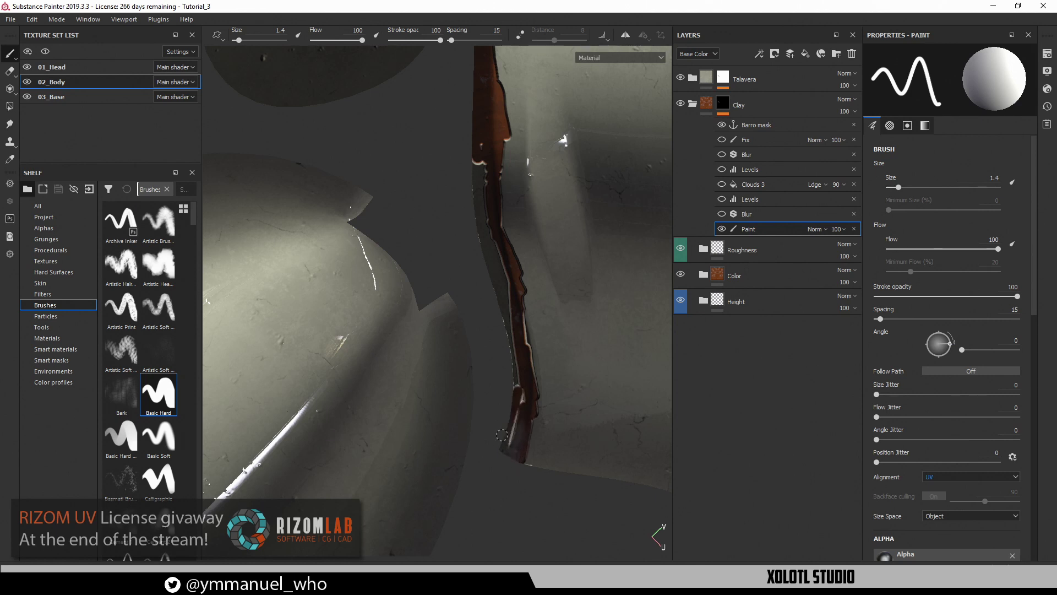
{"action": "mouse_move", "coordinate": [508, 353]}
{"action": "left_mouse_down"}
{"action": "mouse_move", "coordinate": [478, 165]}
{"action": "mouse_move", "coordinate": [487, 220]}
{"action": "left_mouse_up"}
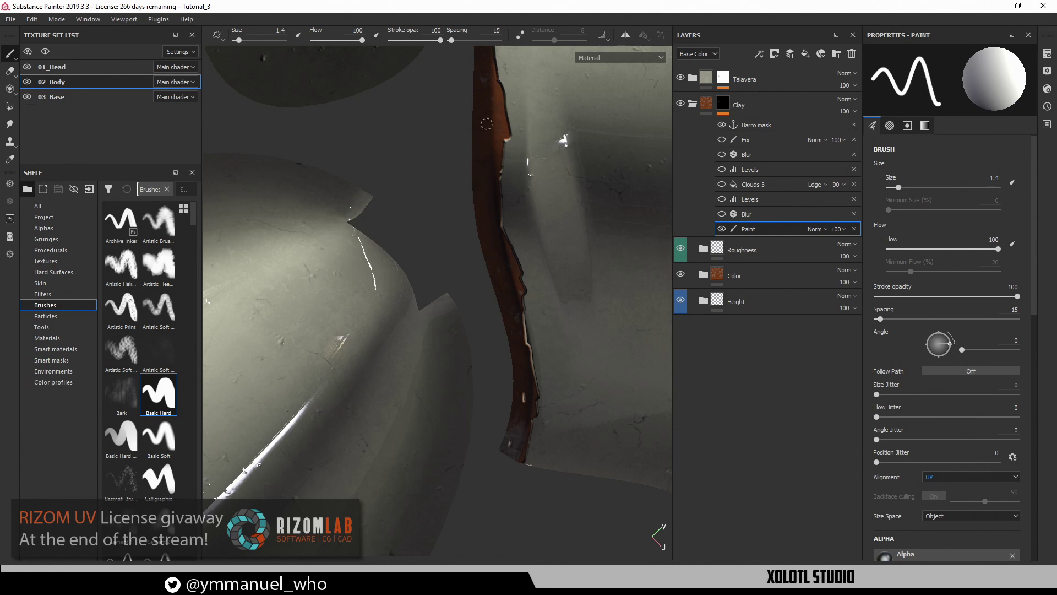
Reload the Basic Hard brush preset, shrink it, and zoom in on the strip's dark edge
{"action": "middle_click_drag", "start_coordinate": [526, 345], "coordinate": [502, 358], "text": "alt"}
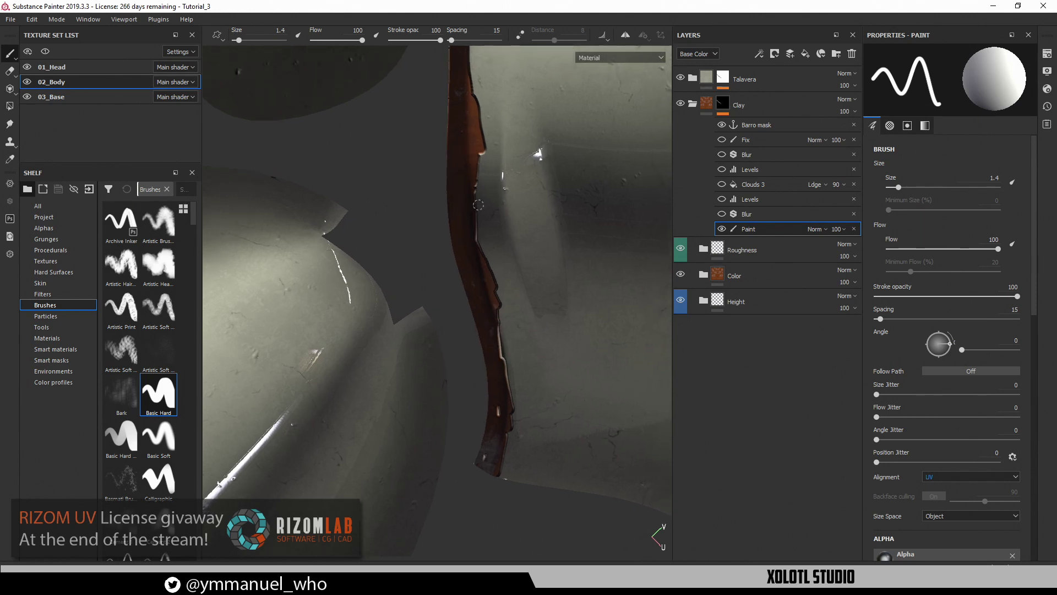
{"action": "mouse_move", "coordinate": [512, 415]}
{"action": "right_mouse_down", "text": "alt"}
{"action": "mouse_move", "coordinate": [420, 373]}
{"action": "mouse_move", "coordinate": [363, 330]}
{"action": "right_mouse_up", "text": "alt"}
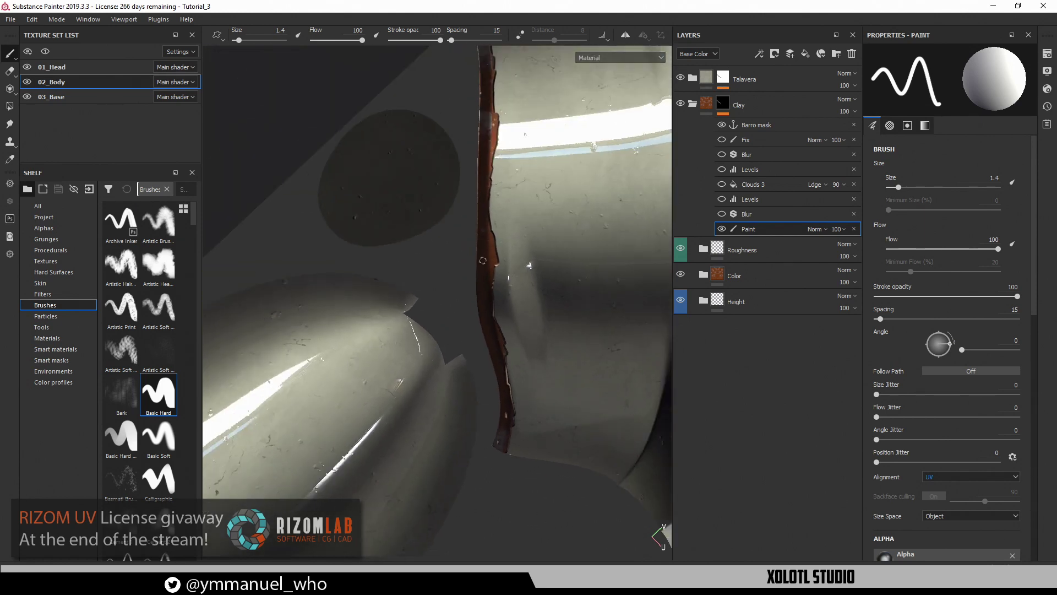
{"action": "middle_click_drag", "start_coordinate": [471, 304], "coordinate": [372, 224], "text": "alt"}
{"action": "right_click_drag", "start_coordinate": [393, 239], "coordinate": [358, 218], "text": "alt"}
{"action": "mouse_move", "coordinate": [366, 220]}
{"action": "left_mouse_down", "text": "alt"}
{"action": "mouse_move", "coordinate": [391, 212]}
{"action": "mouse_move", "coordinate": [385, 165]}
{"action": "left_mouse_up", "text": "alt"}
{"action": "middle_click_drag", "start_coordinate": [457, 157], "coordinate": [66, 365], "text": "alt"}
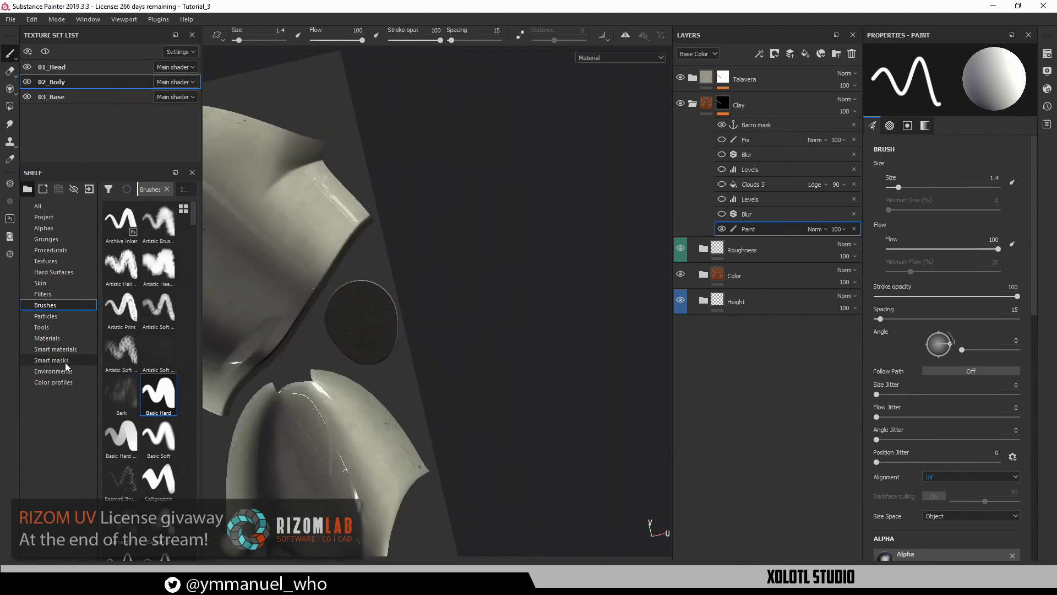
{"action": "left_click", "coordinate": [170, 325]}
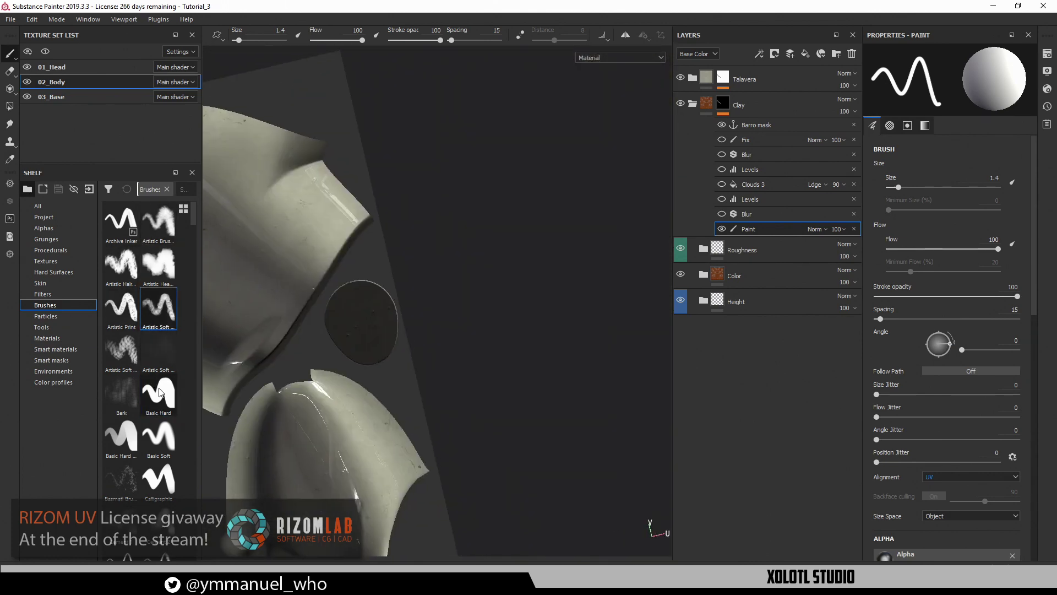
{"action": "left_click", "coordinate": [175, 390]}
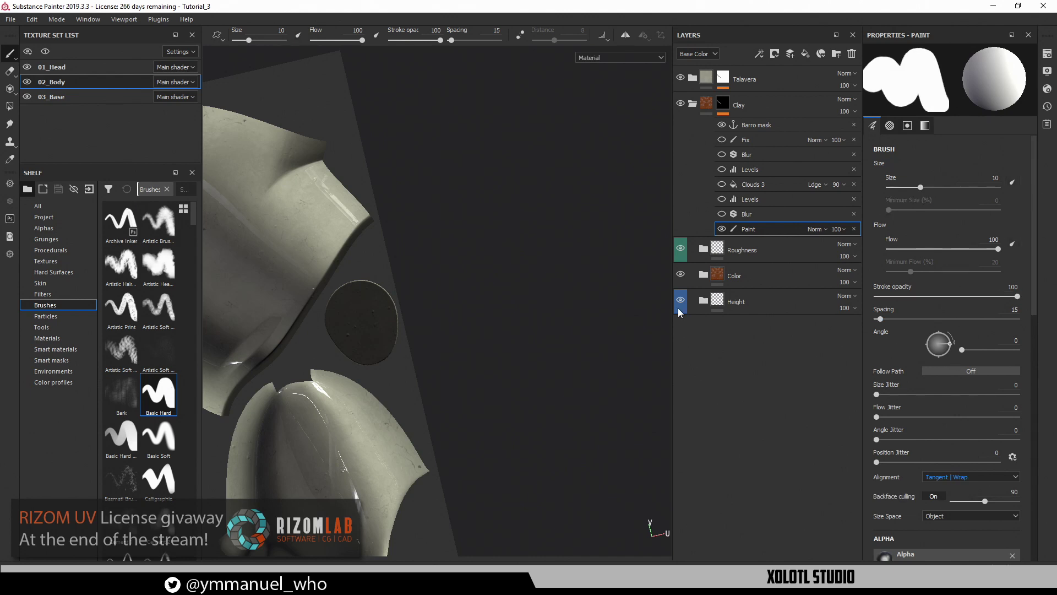
{"action": "right_click_drag", "start_coordinate": [453, 325], "coordinate": [384, 325], "text": "ctrl"}
{"action": "middle_click_drag", "start_coordinate": [385, 326], "coordinate": [669, 205], "text": "alt"}
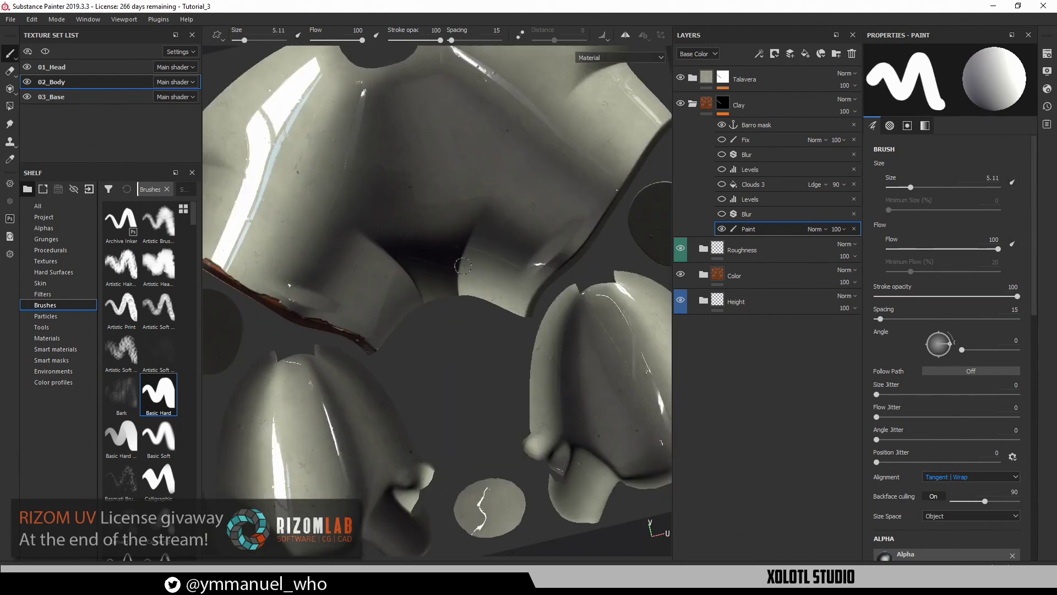
{"action": "right_click_drag", "start_coordinate": [453, 194], "coordinate": [415, 335], "text": "alt"}
{"action": "middle_click_drag", "start_coordinate": [415, 335], "coordinate": [285, 299], "text": "alt"}
{"action": "right_click_drag", "start_coordinate": [285, 299], "coordinate": [268, 364], "text": "alt"}
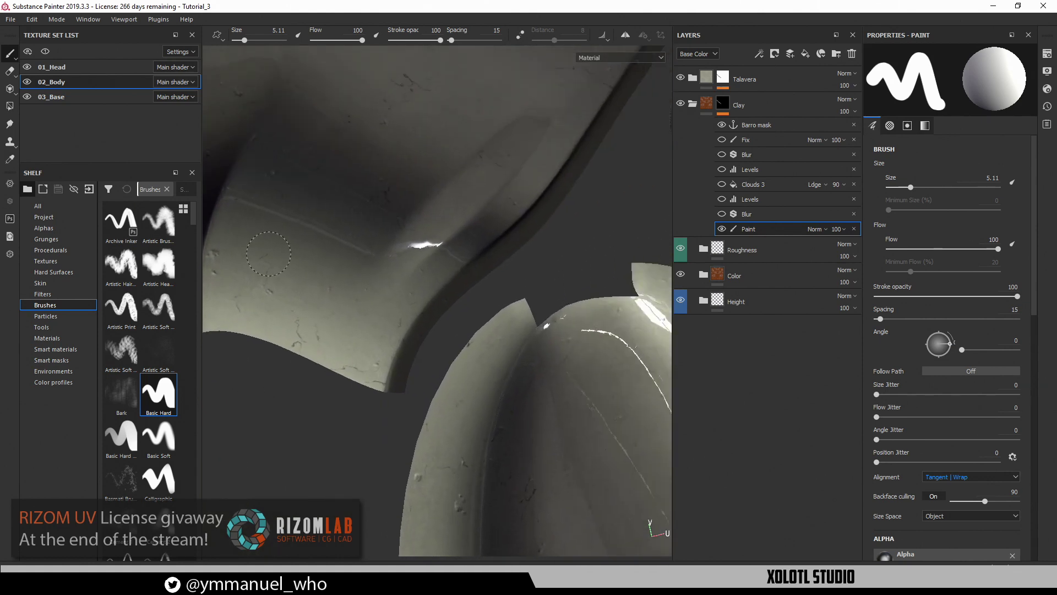
At brush size 1, paint a thin clay line along the seam strip's edge
{"action": "left_click_drag", "start_coordinate": [386, 383], "coordinate": [407, 333]}
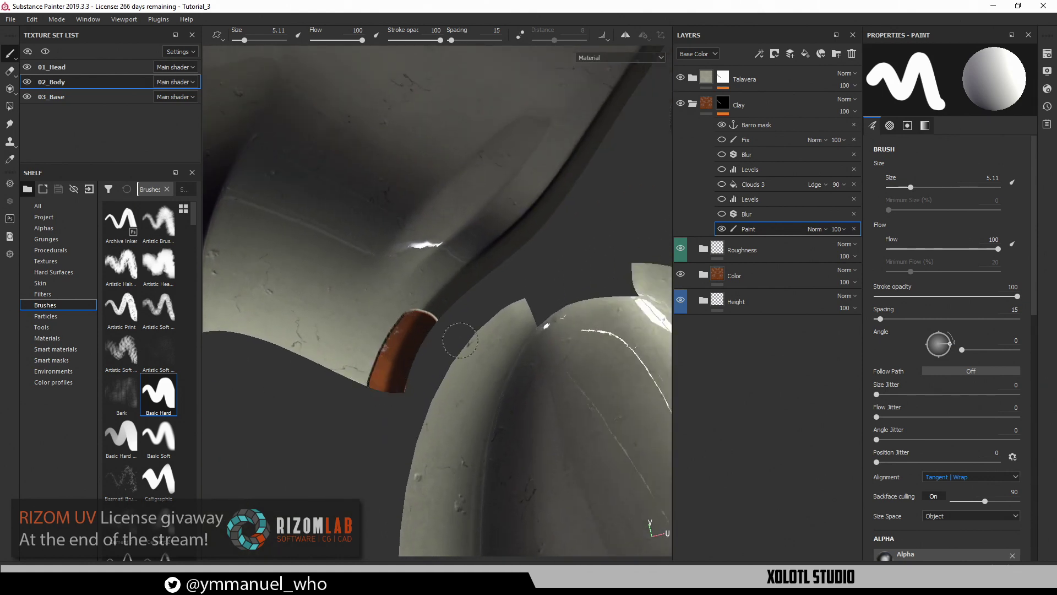
{"action": "left_click", "coordinate": [897, 187]}
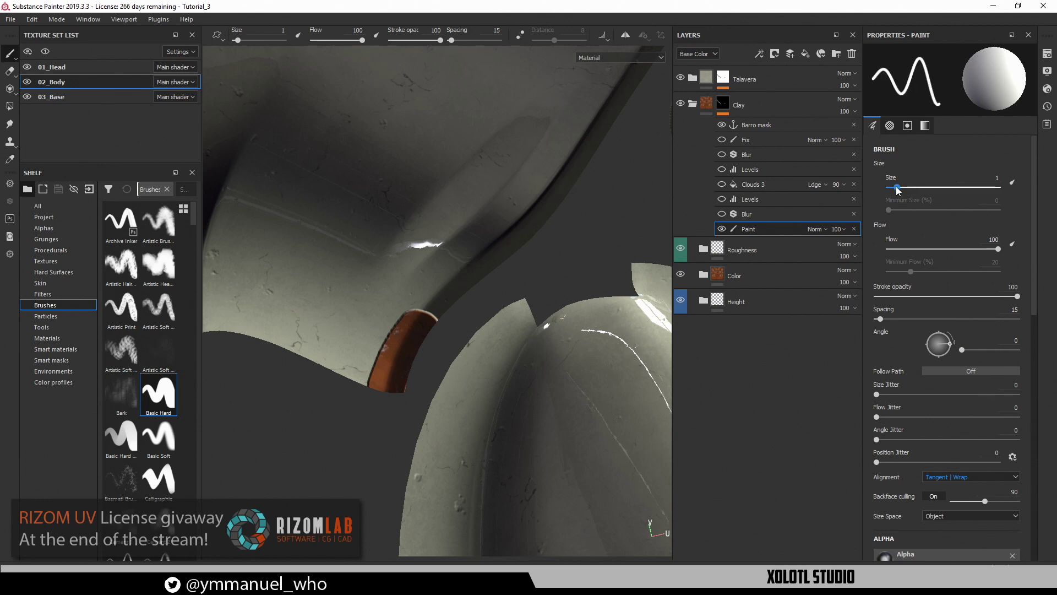
{"action": "left_click_drag", "start_coordinate": [415, 317], "coordinate": [576, 145]}
{"action": "middle_click_drag", "start_coordinate": [566, 215], "coordinate": [454, 364], "text": "alt"}
{"action": "mouse_move", "coordinate": [435, 328]}
{"action": "left_mouse_down"}
{"action": "mouse_move", "coordinate": [560, 164]}
{"action": "mouse_move", "coordinate": [522, 201]}
{"action": "left_mouse_up"}
{"action": "middle_click_drag", "start_coordinate": [554, 217], "coordinate": [473, 365], "text": "alt"}
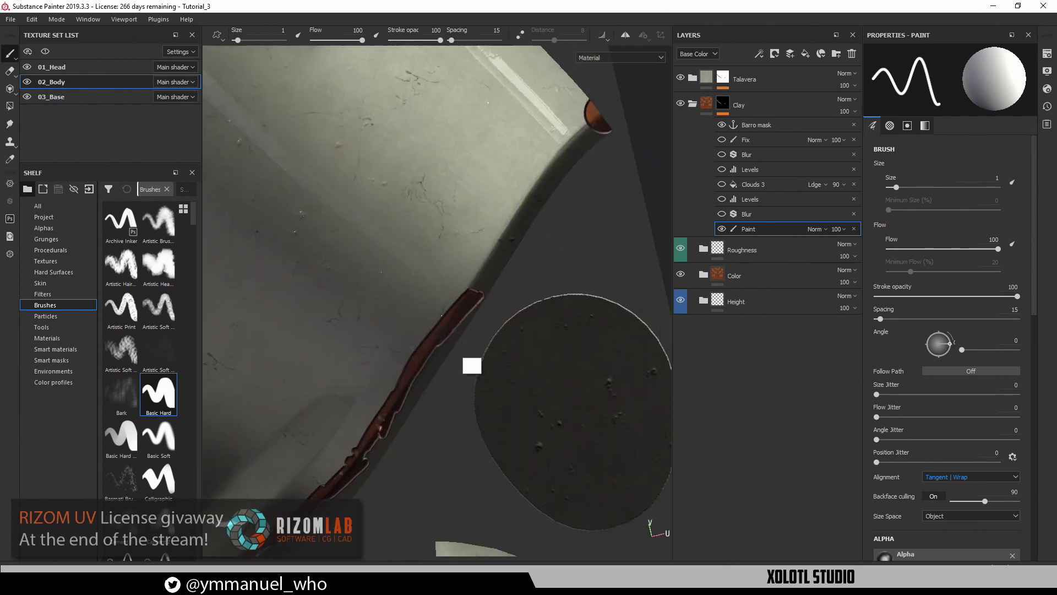
{"action": "mouse_move", "coordinate": [468, 294]}
{"action": "left_mouse_down"}
{"action": "mouse_move", "coordinate": [503, 222]}
{"action": "mouse_move", "coordinate": [550, 171]}
{"action": "left_mouse_up"}
{"action": "mouse_move", "coordinate": [504, 232]}
{"action": "left_mouse_down"}
{"action": "mouse_move", "coordinate": [592, 120]}
{"action": "mouse_move", "coordinate": [477, 289]}
{"action": "mouse_move", "coordinate": [543, 204]}
{"action": "mouse_move", "coordinate": [498, 239]}
{"action": "left_mouse_up"}
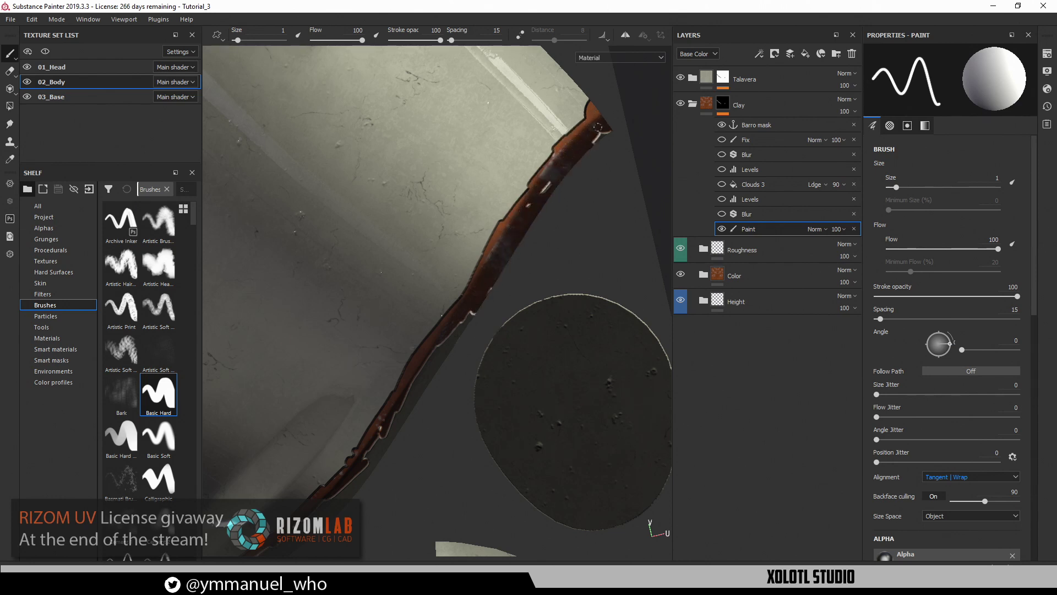
{"action": "left_click_drag", "start_coordinate": [492, 281], "coordinate": [434, 365]}
{"action": "middle_click_drag", "start_coordinate": [462, 362], "coordinate": [595, 86], "text": "alt"}
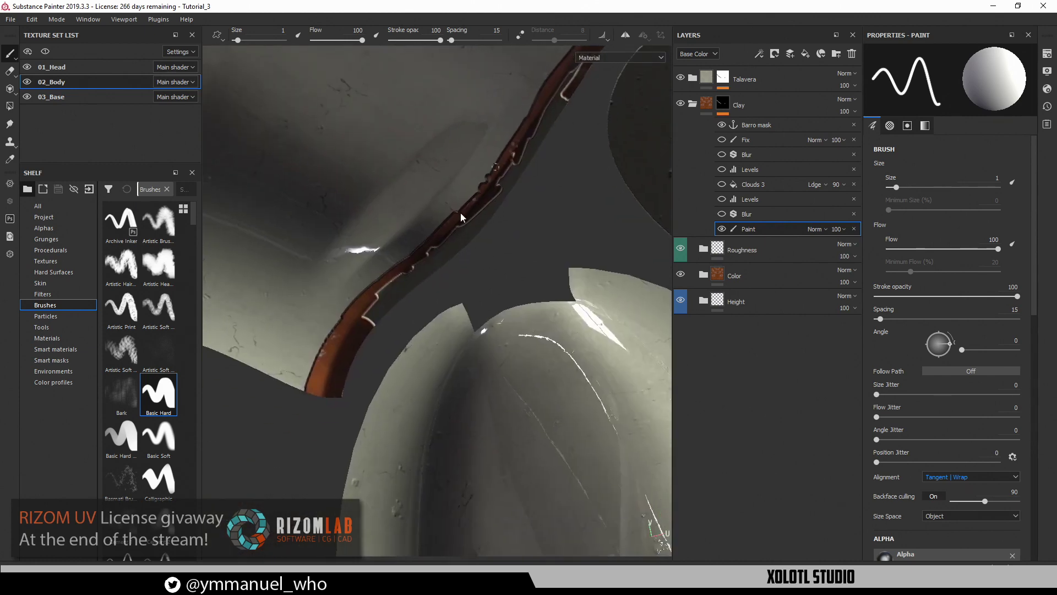
{"action": "mouse_move", "coordinate": [372, 333]}
{"action": "left_mouse_down"}
{"action": "mouse_move", "coordinate": [401, 274]}
{"action": "mouse_move", "coordinate": [419, 273]}
{"action": "mouse_move", "coordinate": [451, 239]}
{"action": "mouse_move", "coordinate": [408, 277]}
{"action": "mouse_move", "coordinate": [474, 223]}
{"action": "mouse_move", "coordinate": [532, 153]}
{"action": "left_mouse_up"}
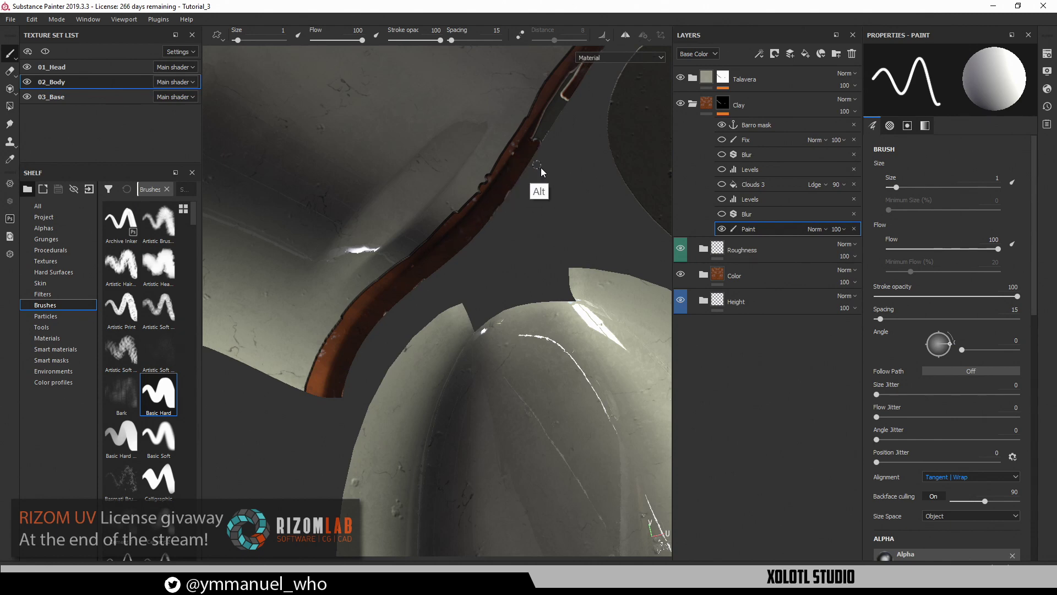
{"action": "middle_click_drag", "start_coordinate": [539, 168], "coordinate": [473, 279], "text": "alt"}
{"action": "mouse_move", "coordinate": [516, 175]}
{"action": "left_mouse_down"}
{"action": "mouse_move", "coordinate": [466, 260]}
{"action": "mouse_move", "coordinate": [477, 268]}
{"action": "left_mouse_up"}
In the 3D view, inspect the new clay edge around the mascot's legs and pedestal
{"action": "key", "text": "F2"}
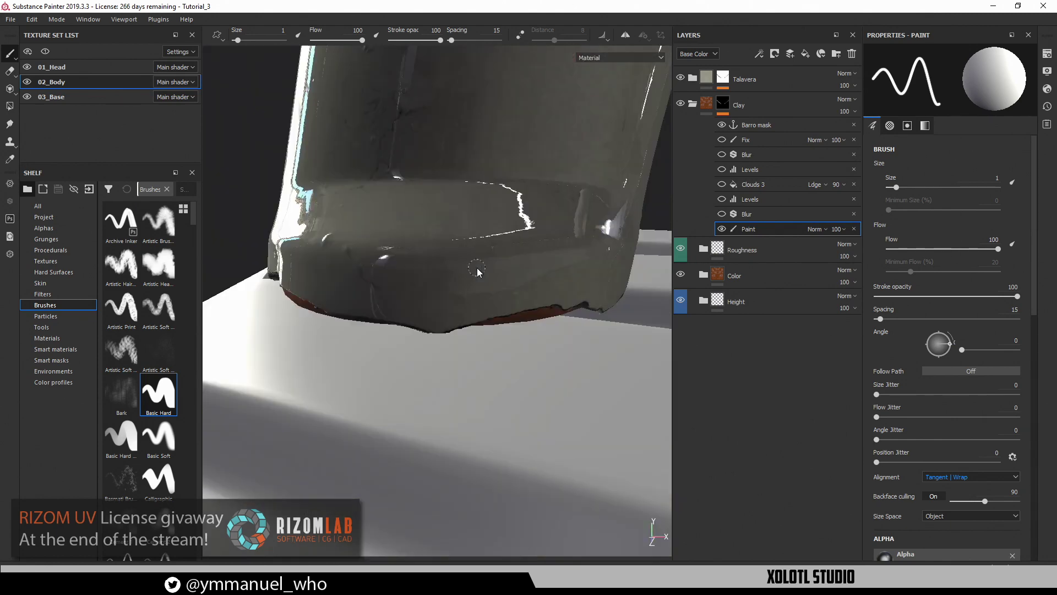
{"action": "right_click_drag", "start_coordinate": [477, 271], "coordinate": [397, 302], "text": "alt"}
{"action": "left_click_drag", "start_coordinate": [518, 317], "coordinate": [402, 275], "text": "alt"}
{"action": "middle_click_drag", "start_coordinate": [402, 275], "coordinate": [468, 272], "text": "alt"}
{"action": "left_click_drag", "start_coordinate": [468, 273], "coordinate": [391, 303], "text": "alt"}
Orbit the 3D mascot from back to front and side to inspect the clay edge
{"action": "middle_click_drag", "start_coordinate": [391, 302], "coordinate": [454, 279], "text": "alt"}
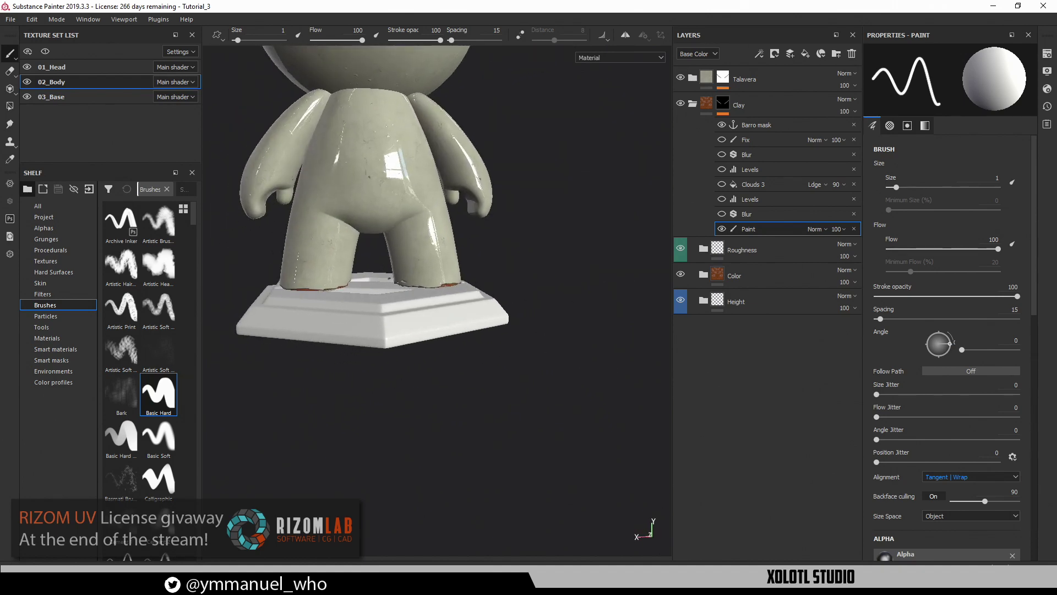
{"action": "left_click_drag", "start_coordinate": [480, 273], "coordinate": [298, 278], "text": "alt"}
{"action": "middle_click_drag", "start_coordinate": [297, 279], "coordinate": [259, 325], "text": "alt"}
{"action": "left_click_drag", "start_coordinate": [385, 330], "coordinate": [311, 332], "text": "alt"}
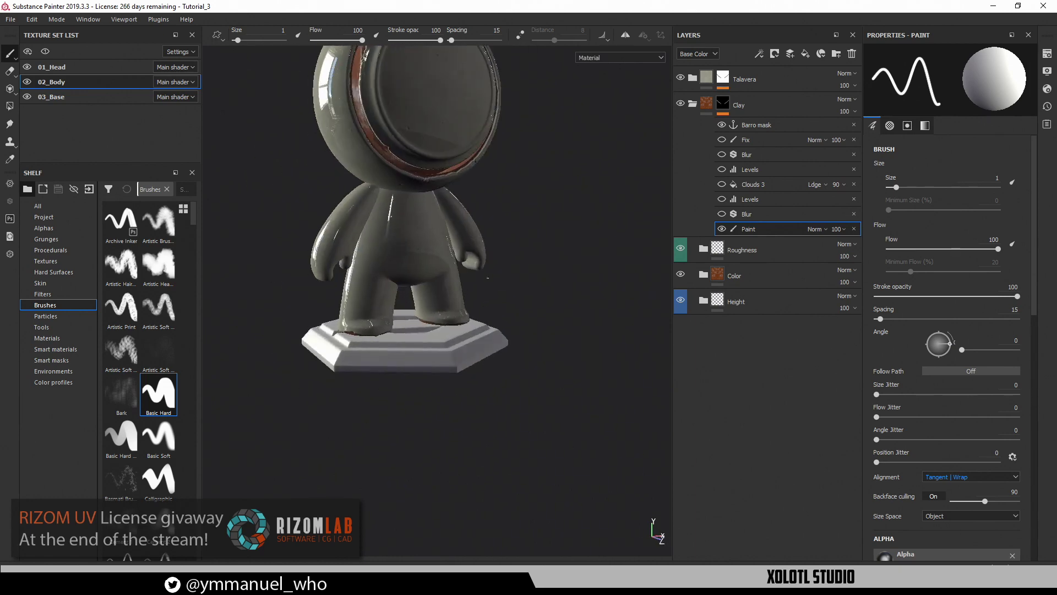
{"action": "left_click_drag", "start_coordinate": [468, 292], "coordinate": [478, 324], "text": "alt"}
{"action": "right_click_drag", "start_coordinate": [484, 352], "coordinate": [550, 432], "text": "alt"}
{"action": "left_click_drag", "start_coordinate": [407, 342], "coordinate": [466, 359], "text": "alt"}
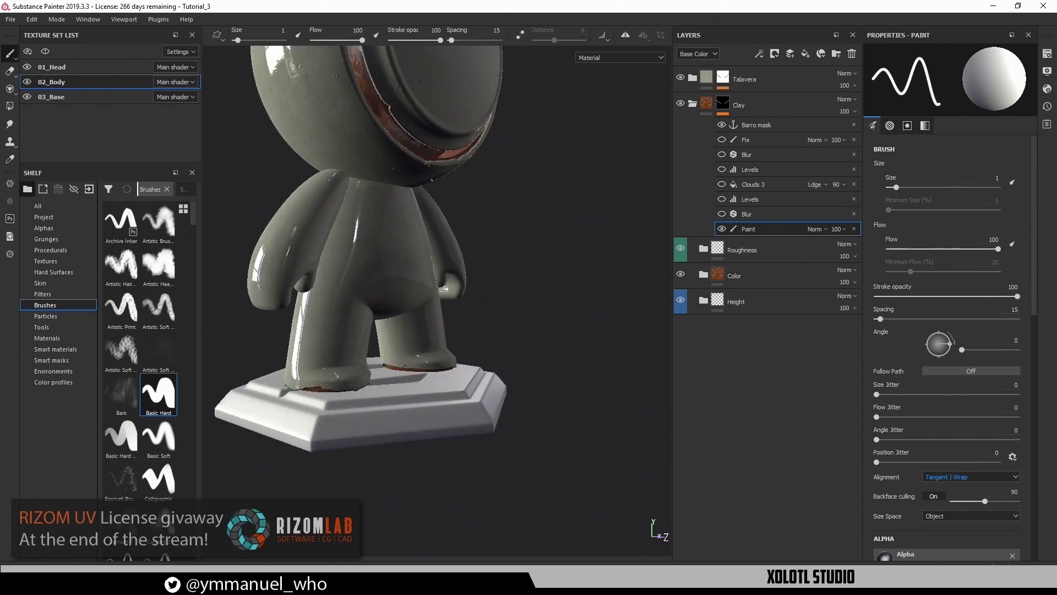
Switch to the flat UV layout and zoom in on the brown seam strip
{"action": "key", "text": "F3"}
{"action": "right_click_drag", "start_coordinate": [397, 367], "coordinate": [376, 324], "text": "alt"}
{"action": "middle_click_drag", "start_coordinate": [406, 355], "coordinate": [407, 320], "text": "alt"}
{"action": "right_click_drag", "start_coordinate": [407, 320], "coordinate": [497, 336], "text": "alt"}
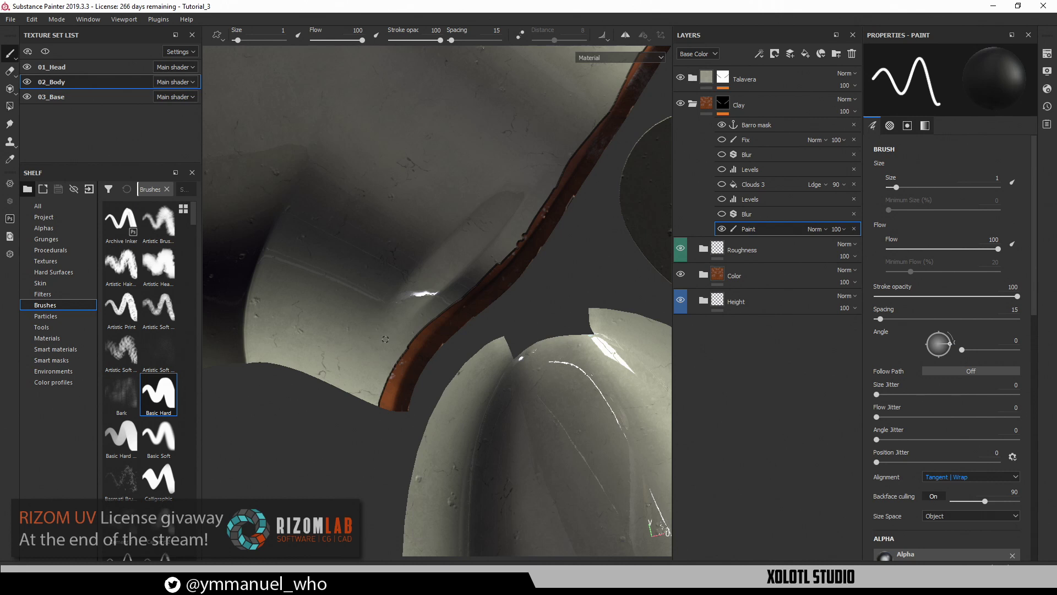
Paint grey over the stray brown on the lower and upper seam edges
{"action": "mouse_move", "coordinate": [392, 365]}
{"action": "left_mouse_down"}
{"action": "mouse_move", "coordinate": [388, 393]}
{"action": "mouse_move", "coordinate": [382, 387]}
{"action": "left_mouse_up"}
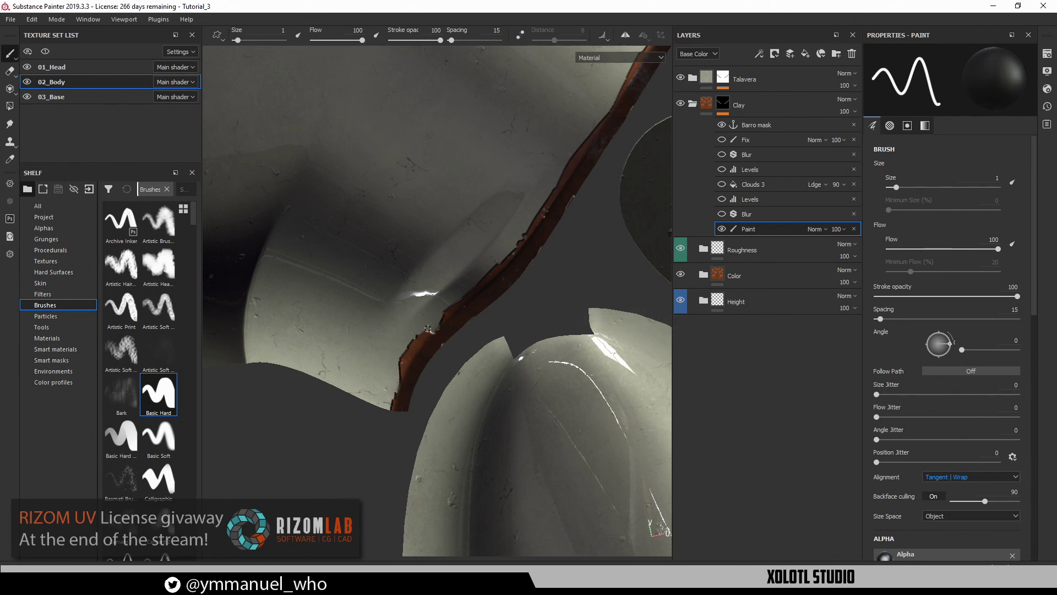
{"action": "middle_click_drag", "start_coordinate": [495, 318], "coordinate": [437, 447], "text": "alt"}
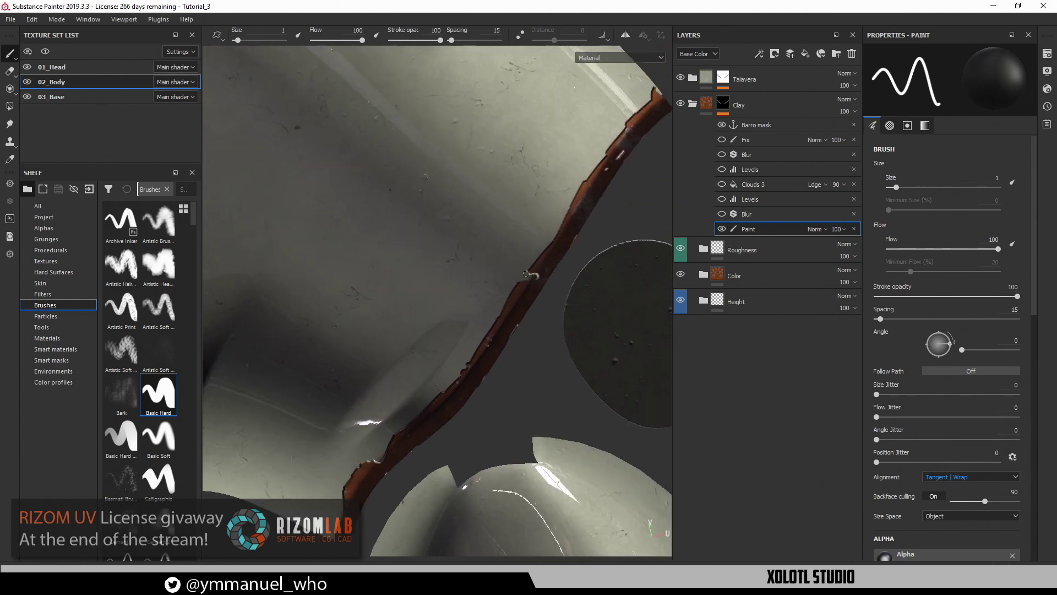
{"action": "left_click_drag", "start_coordinate": [579, 179], "coordinate": [608, 138]}
In 3D view, toggle the lower and upper Blur effects of the Barro mask to compare shading
{"action": "key", "text": "F2"}
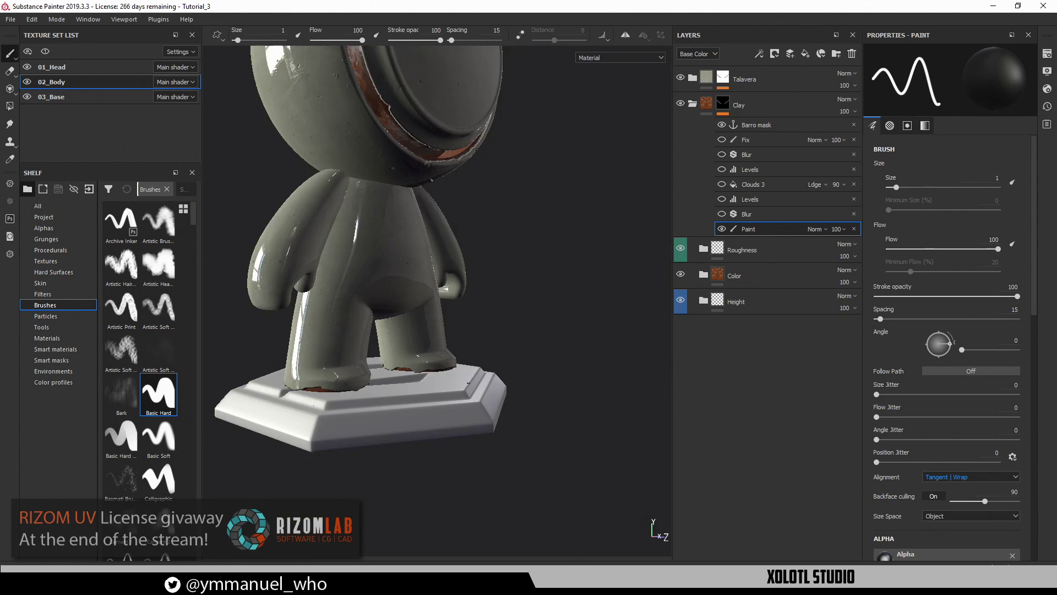
{"action": "left_click_drag", "start_coordinate": [434, 382], "coordinate": [444, 361], "text": "alt"}
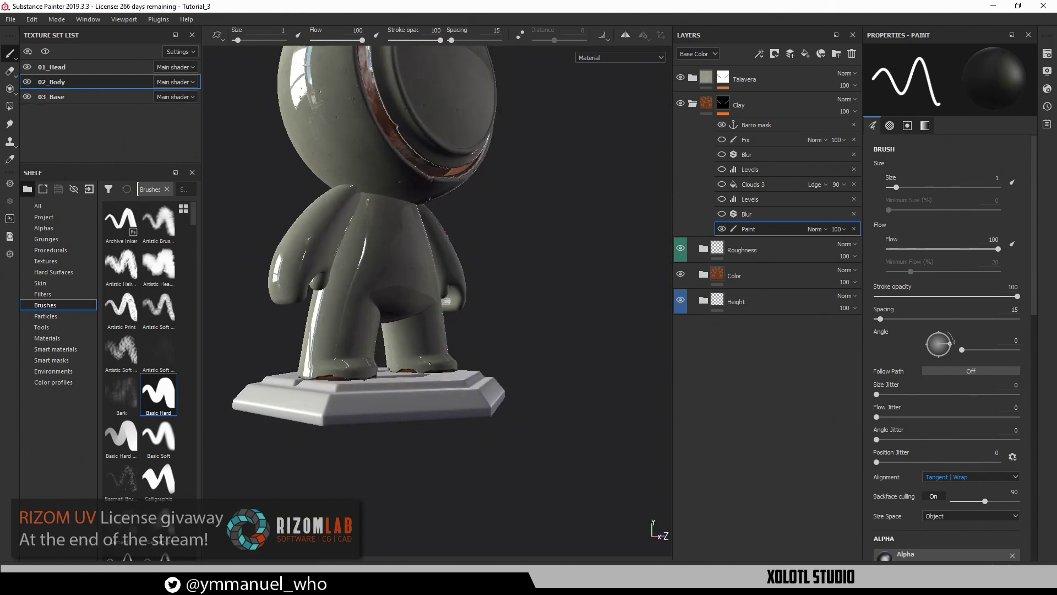
{"action": "left_click", "coordinate": [722, 214]}
{"action": "left_click_drag", "start_coordinate": [473, 253], "coordinate": [424, 255], "text": "alt"}
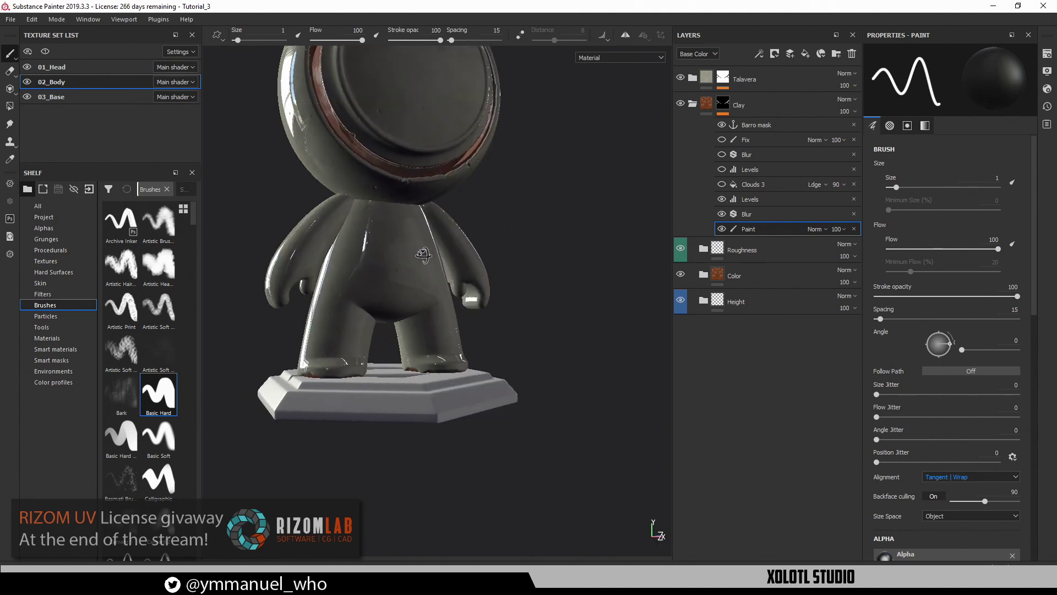
{"action": "left_click", "coordinate": [721, 154]}
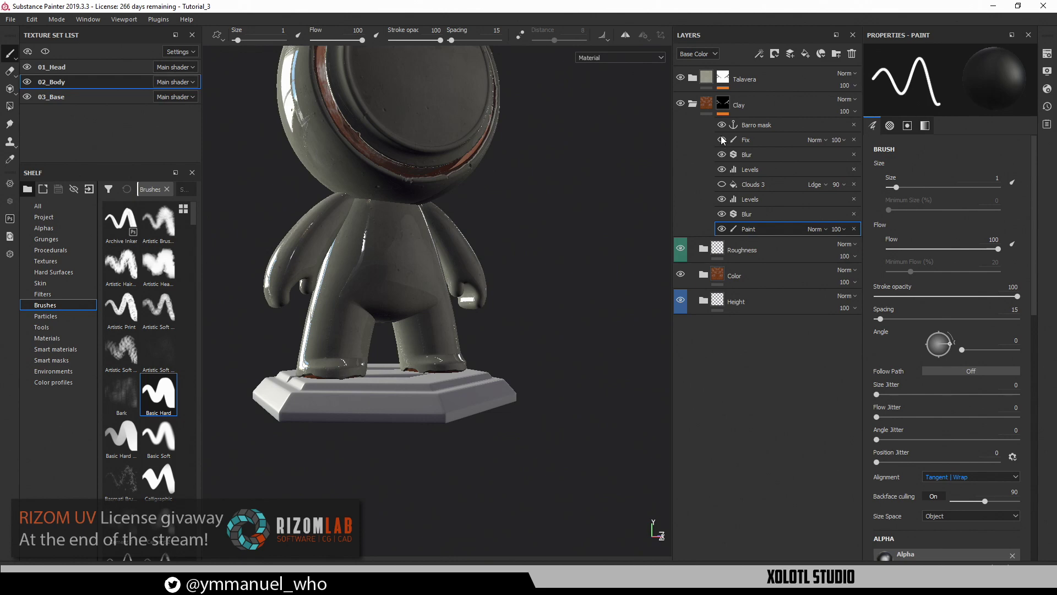
Review the glazed mascot from side, front, behind and three-quarter angles, then hide all panels with Tab
{"action": "left_click_drag", "start_coordinate": [418, 231], "coordinate": [557, 228], "text": "alt"}
{"action": "right_click_drag", "start_coordinate": [479, 303], "coordinate": [512, 315], "text": "alt"}
{"action": "left_click_drag", "start_coordinate": [509, 314], "coordinate": [498, 393], "text": "alt"}
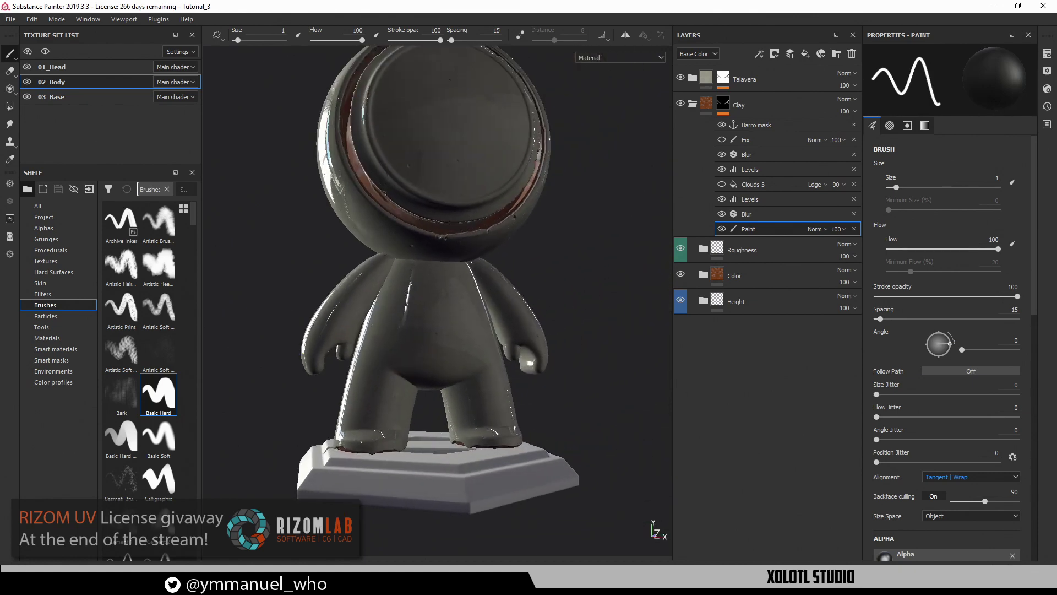
{"action": "right_click_drag", "start_coordinate": [499, 393], "coordinate": [404, 372], "text": "alt"}
{"action": "left_click_drag", "start_coordinate": [386, 363], "coordinate": [473, 347], "text": "alt"}
{"action": "middle_click_drag", "start_coordinate": [472, 347], "coordinate": [364, 342], "text": "alt"}
{"action": "left_click_drag", "start_coordinate": [354, 323], "coordinate": [507, 275], "text": "alt"}
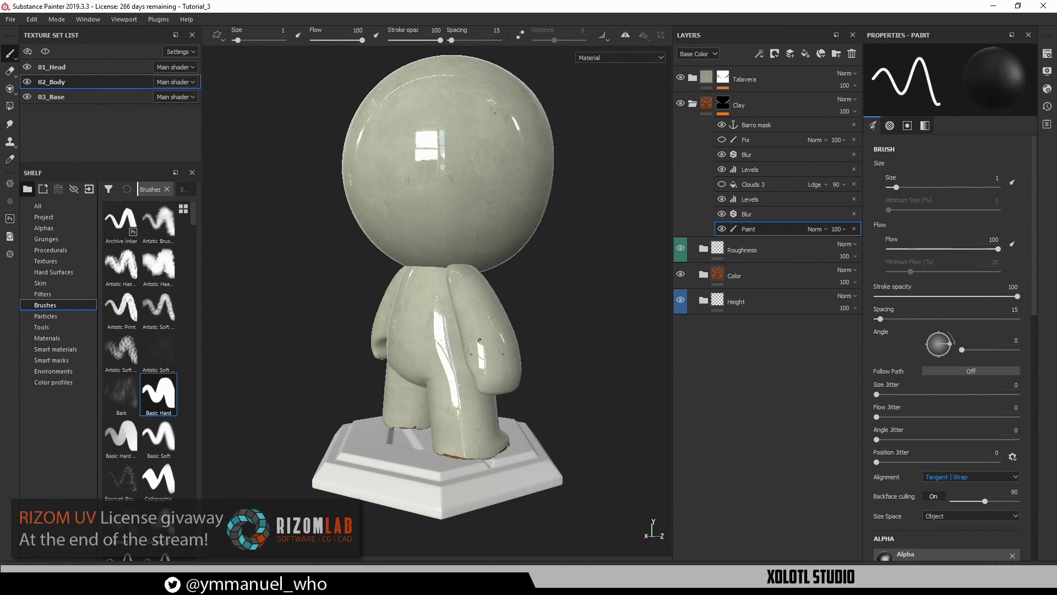
{"action": "left_click_drag", "start_coordinate": [480, 340], "coordinate": [413, 357], "text": "alt"}
{"action": "middle_click_drag", "start_coordinate": [441, 358], "coordinate": [359, 361], "text": "alt"}
{"action": "right_click_drag", "start_coordinate": [358, 361], "coordinate": [325, 353], "text": "alt"}
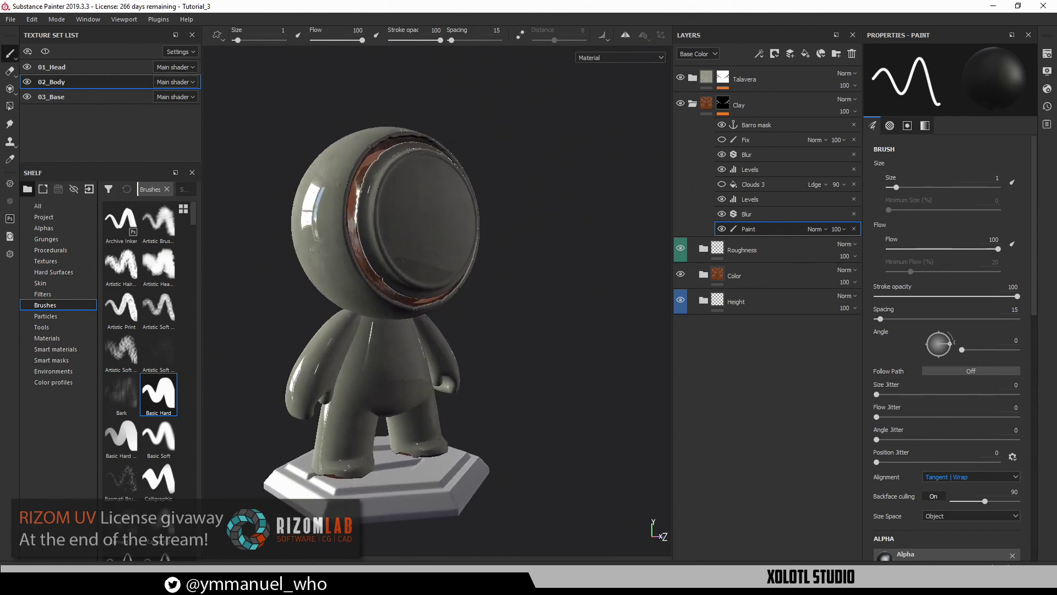
{"action": "middle_click_drag", "start_coordinate": [438, 248], "coordinate": [455, 241], "text": "alt"}
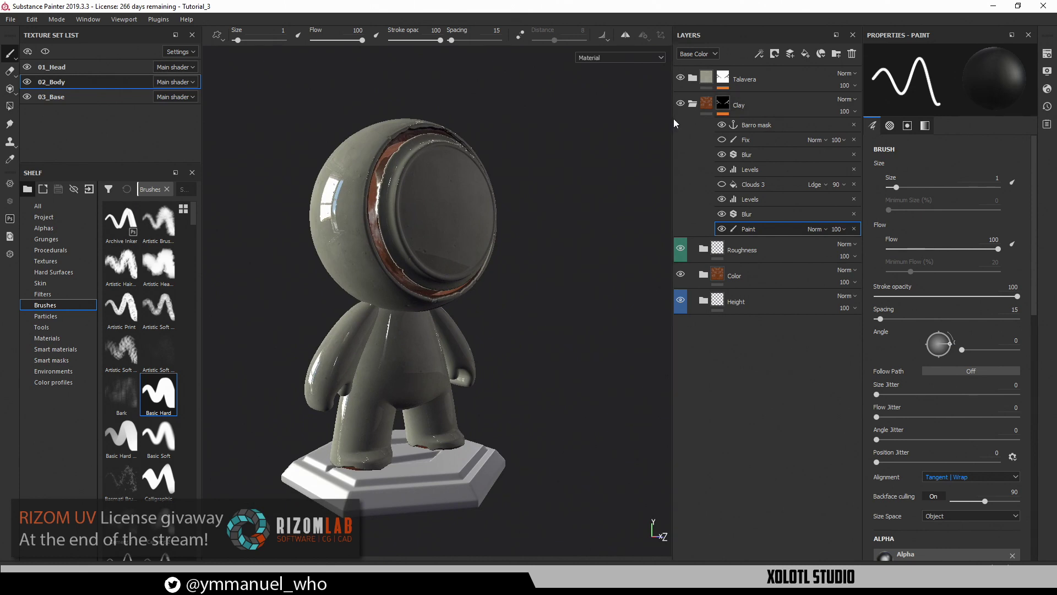
{"action": "key", "text": "Tab"}
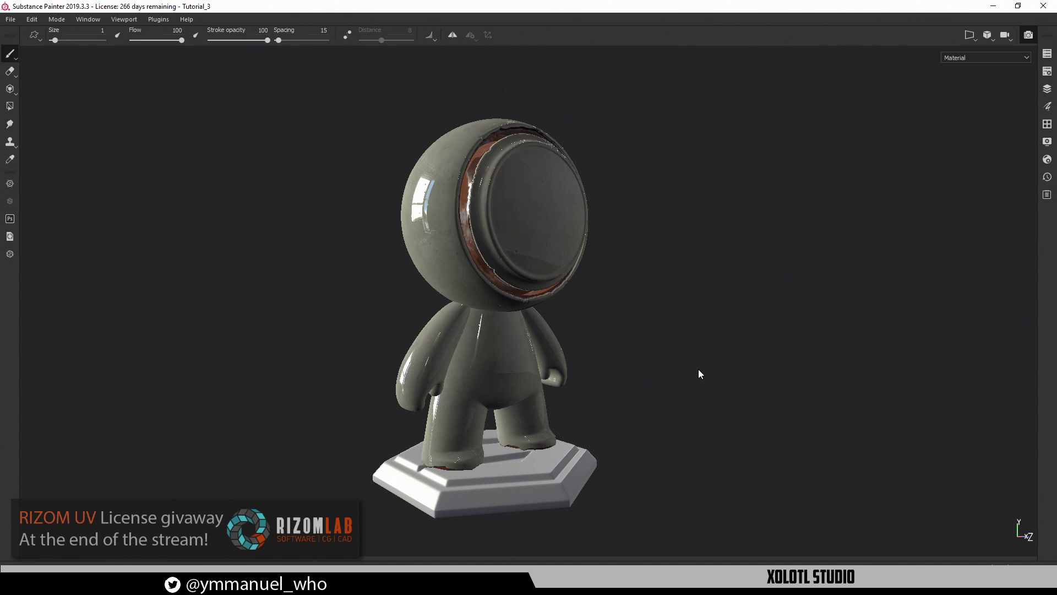
Preview the mascot in the Iray render, orbiting it and rotating the environment lighting to about 83
{"action": "key", "text": "F10"}
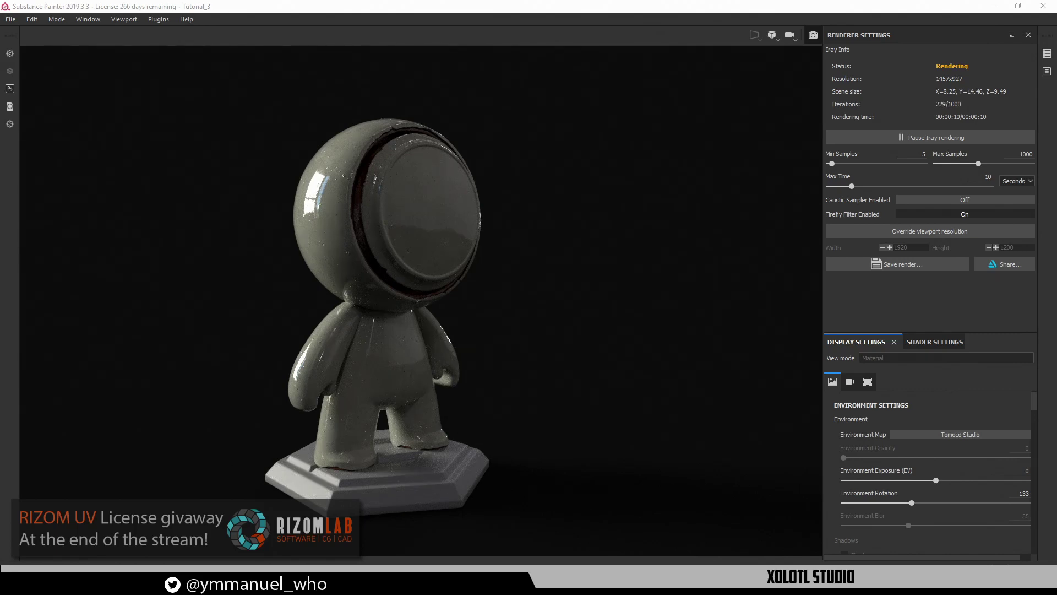
{"action": "left_click_drag", "start_coordinate": [569, 396], "coordinate": [343, 325], "text": "alt"}
{"action": "right_click_drag", "start_coordinate": [343, 325], "coordinate": [463, 374], "text": "shift"}
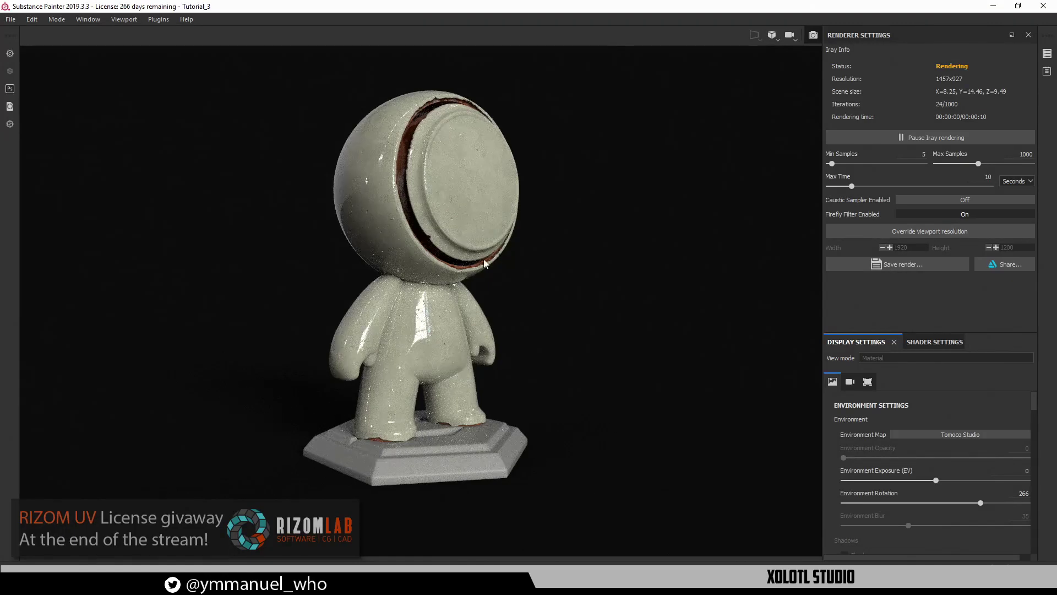
{"action": "mouse_move", "coordinate": [512, 288]}
{"action": "left_mouse_down", "text": "alt"}
{"action": "mouse_move", "coordinate": [502, 281]}
{"action": "mouse_move", "coordinate": [514, 295]}
{"action": "left_mouse_up", "text": "alt"}
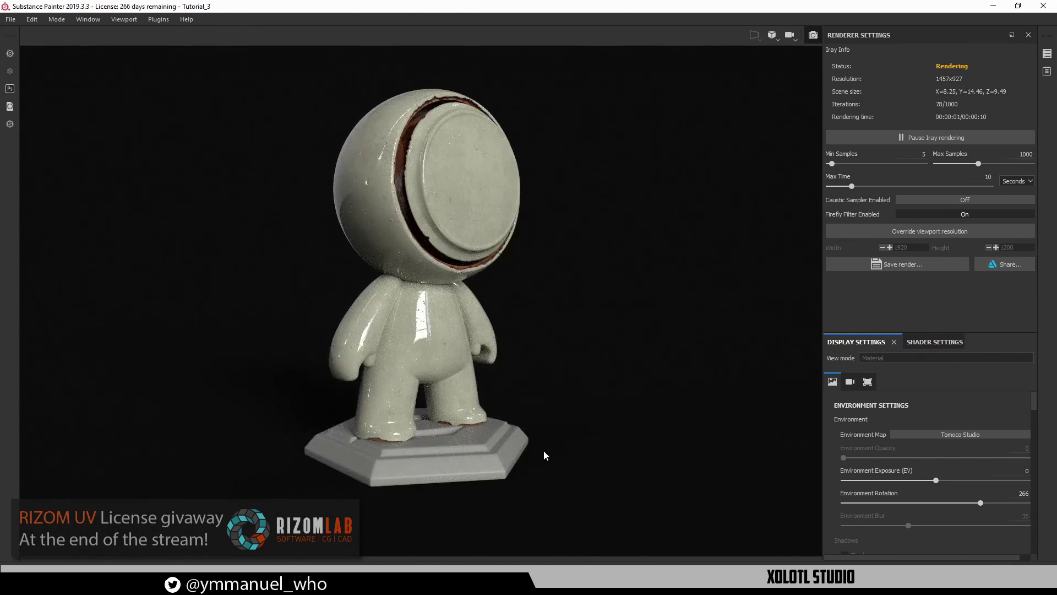
{"action": "left_click_drag", "start_coordinate": [524, 431], "coordinate": [545, 427], "text": "alt"}
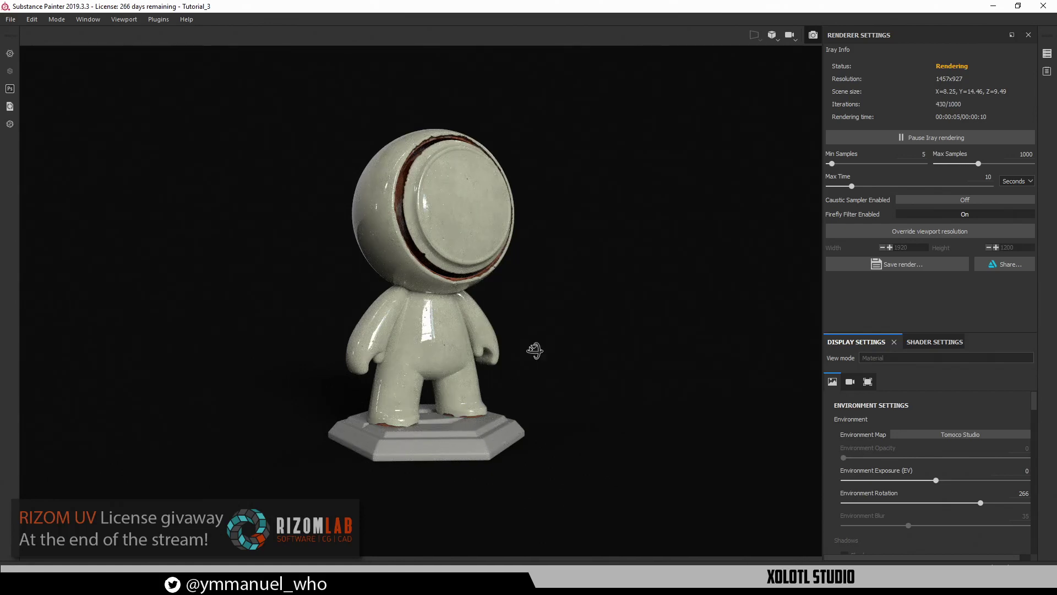
{"action": "left_click_drag", "start_coordinate": [534, 351], "coordinate": [327, 391], "text": "alt"}
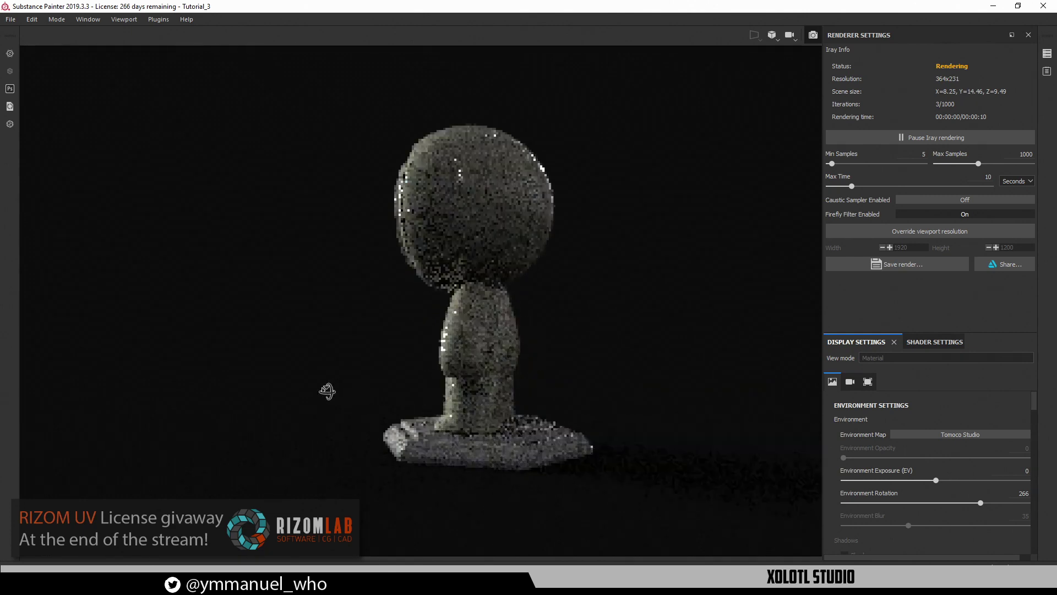
{"action": "right_click_drag", "start_coordinate": [327, 391], "coordinate": [429, 414], "text": "shift"}
{"action": "left_click_drag", "start_coordinate": [380, 383], "coordinate": [784, 392], "text": "alt"}
{"action": "left_click_drag", "start_coordinate": [449, 381], "coordinate": [726, 375], "text": "alt"}
{"action": "right_click_drag", "start_coordinate": [444, 358], "coordinate": [492, 362], "text": "shift"}
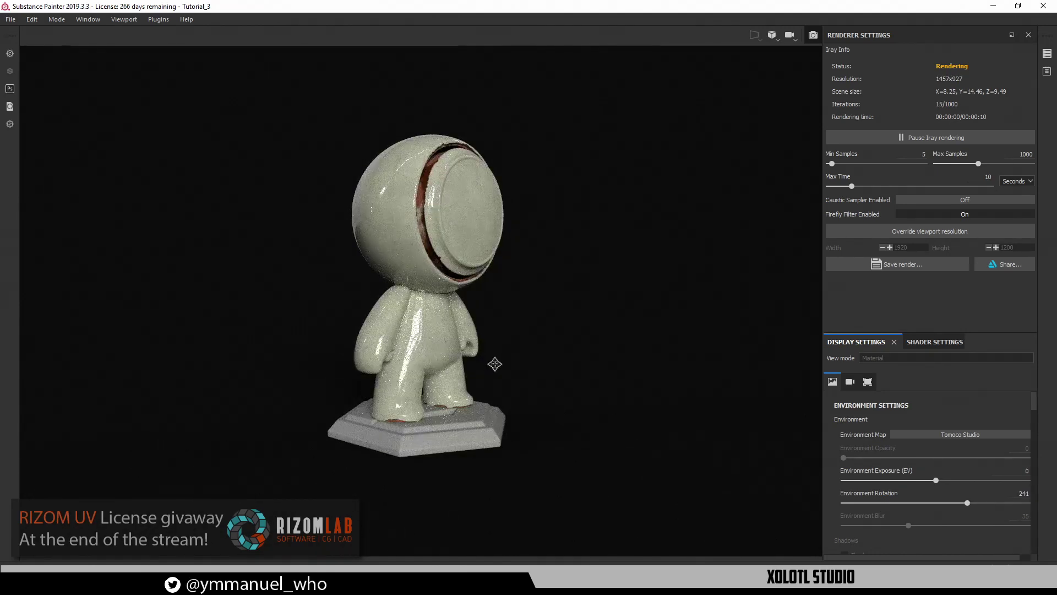
{"action": "middle_click_drag", "start_coordinate": [495, 364], "coordinate": [499, 370], "text": "alt"}
{"action": "left_click_drag", "start_coordinate": [496, 369], "coordinate": [478, 361], "text": "alt"}
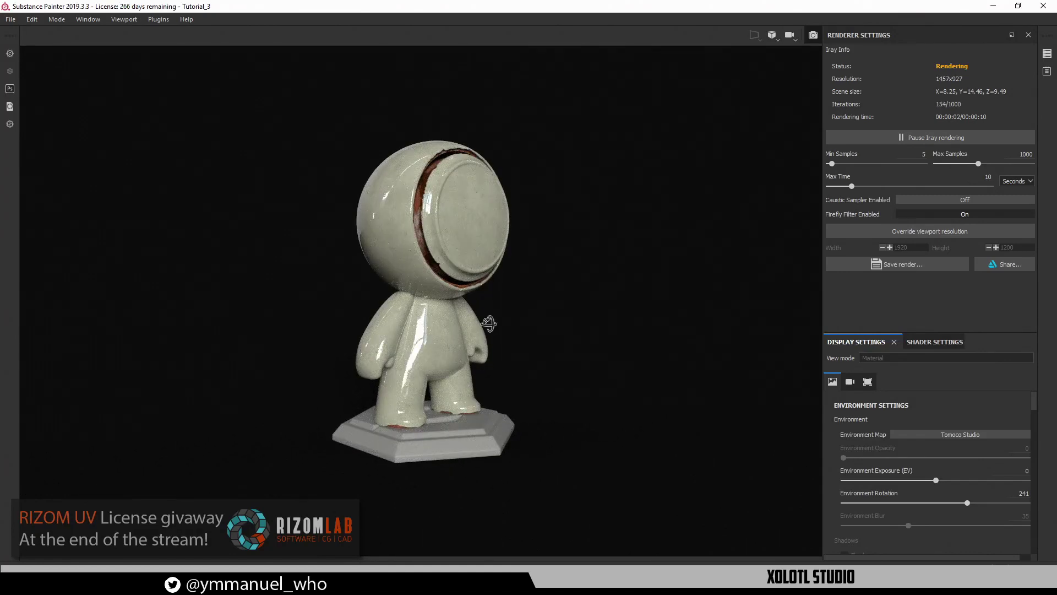
Exit Iray, minimize Painter, restore Substance Designer, and bring up the ArtStation page in Edge
{"action": "left_click", "coordinate": [814, 35]}
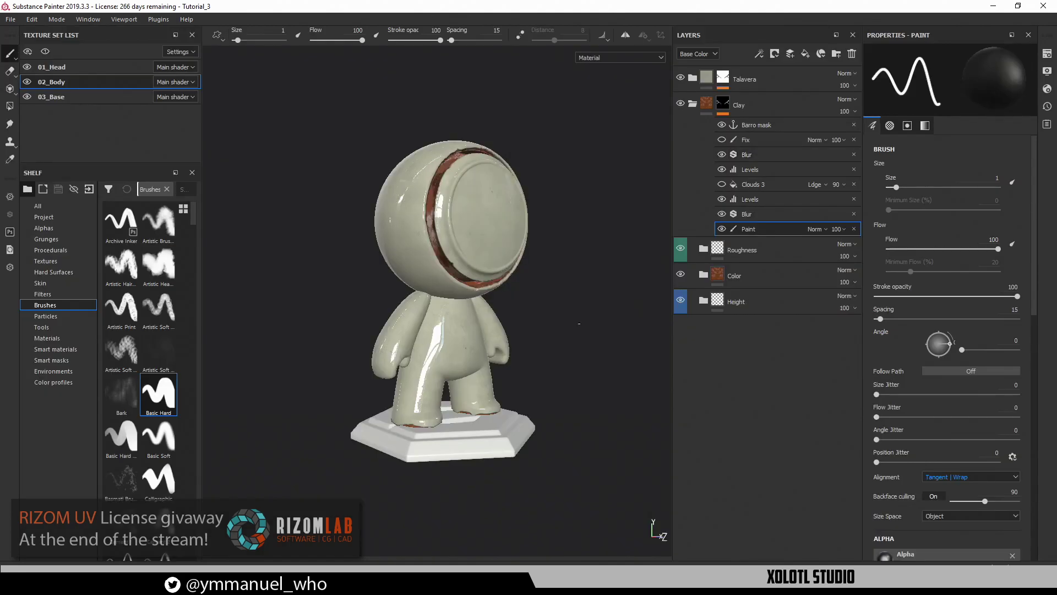
{"action": "middle_click_drag", "start_coordinate": [579, 323], "coordinate": [498, 345], "text": "alt"}
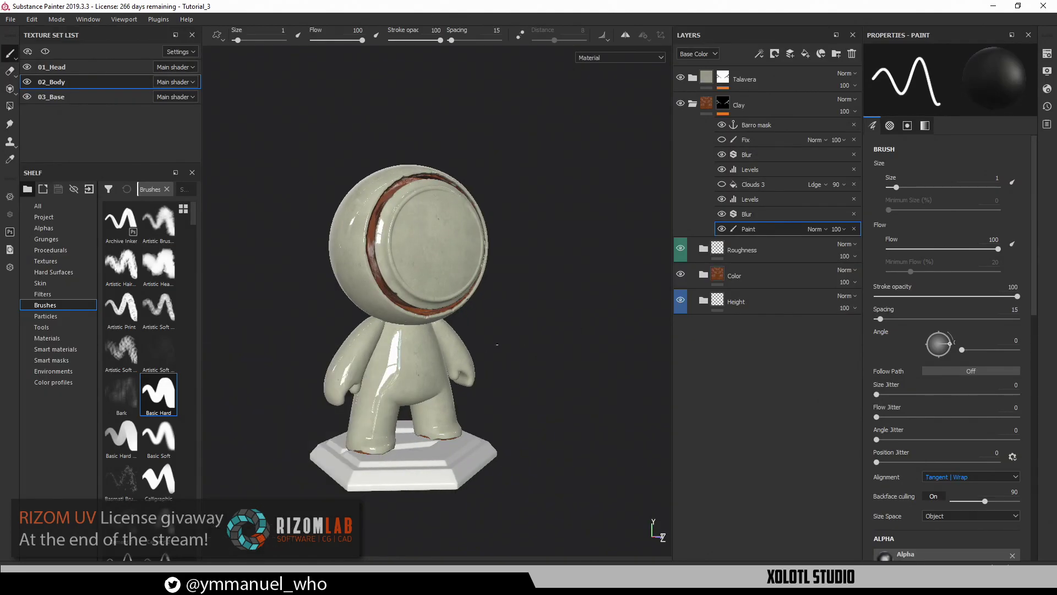
{"action": "left_click", "coordinate": [993, 6]}
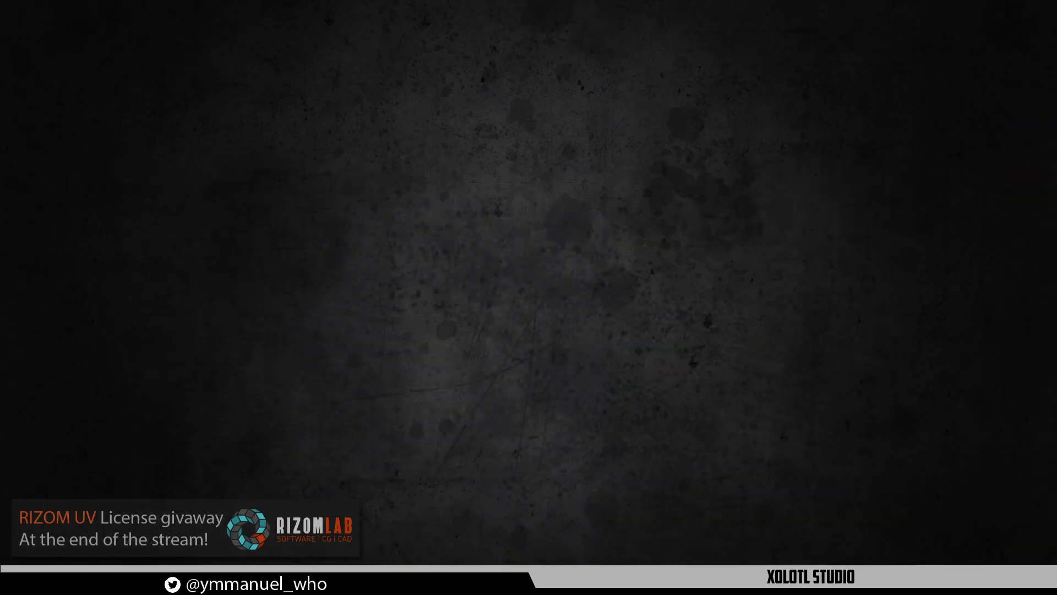
{"action": "left_click", "coordinate": [421, 582]}
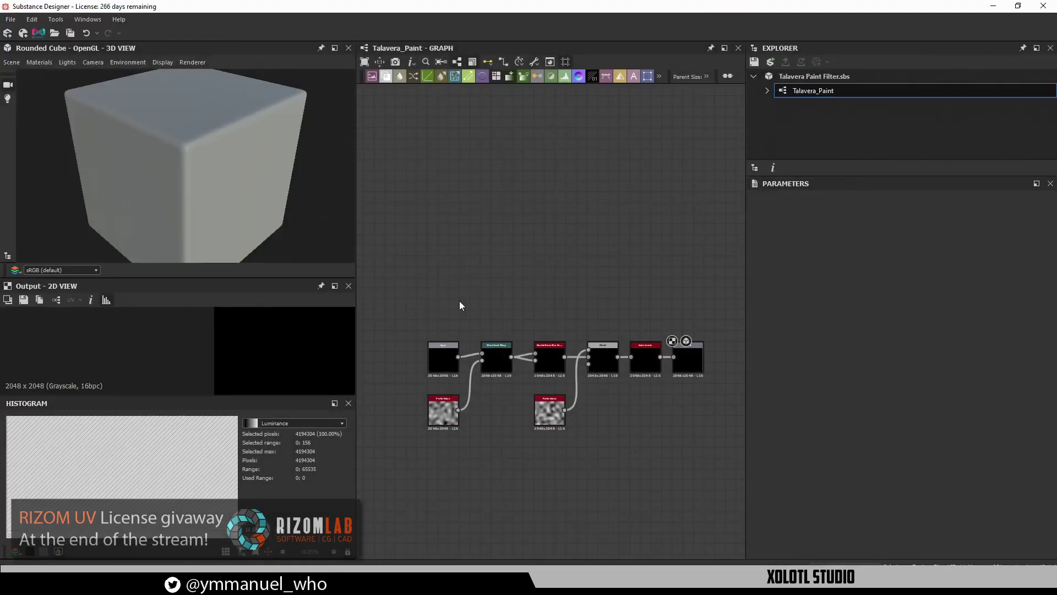
{"action": "middle_click_drag", "start_coordinate": [472, 258], "coordinate": [485, 230]}
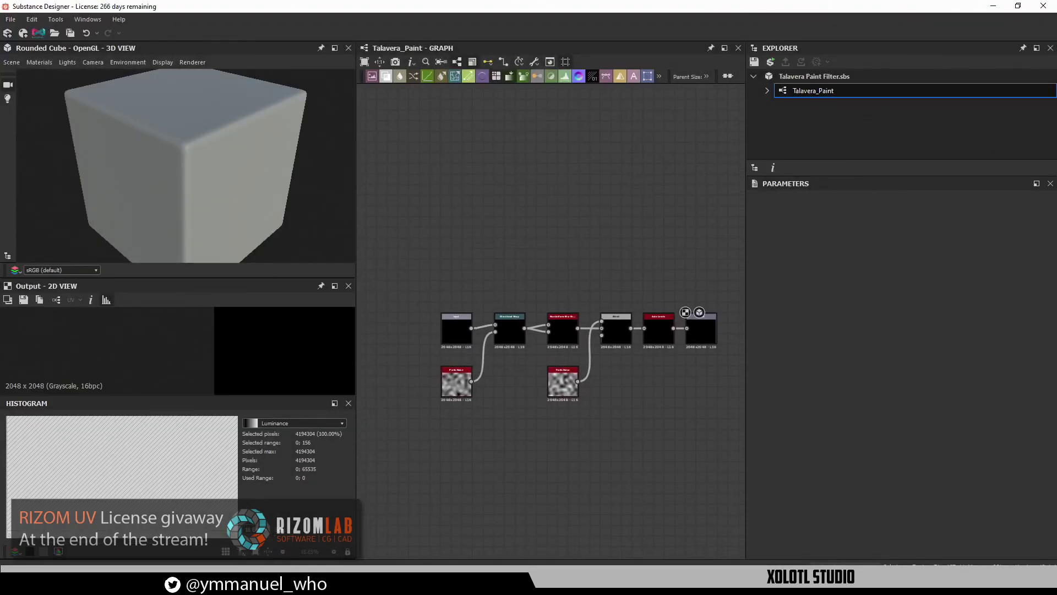
{"action": "left_click", "coordinate": [151, 581]}
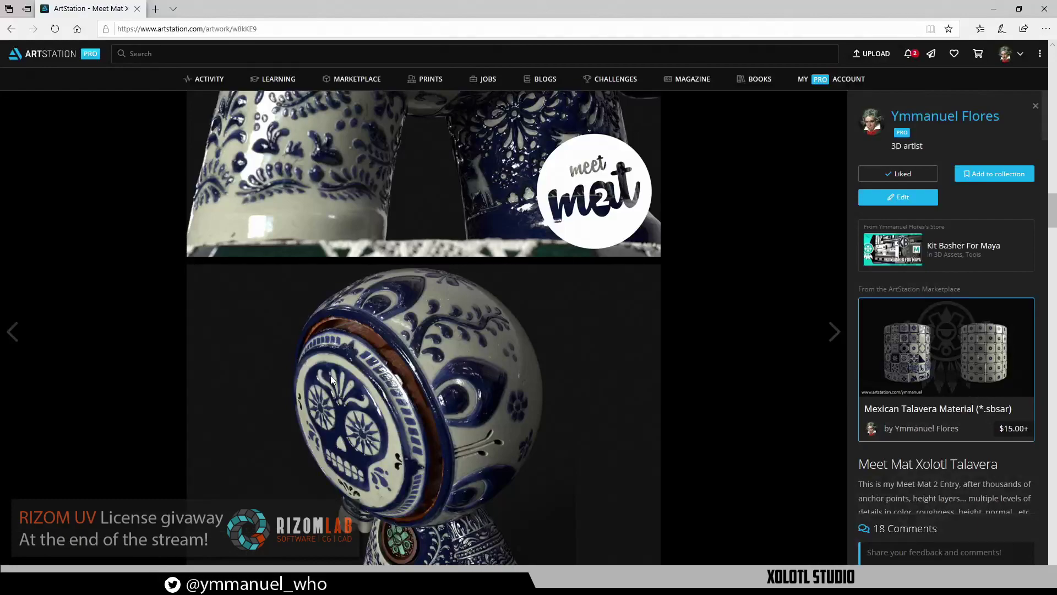
Open the Clay 2 render in a new tab, zoom into the head's side ornament, then minimize Edge
{"action": "scroll", "coordinate": [330, 375], "scroll_direction": "down", "scroll_amount": 15}
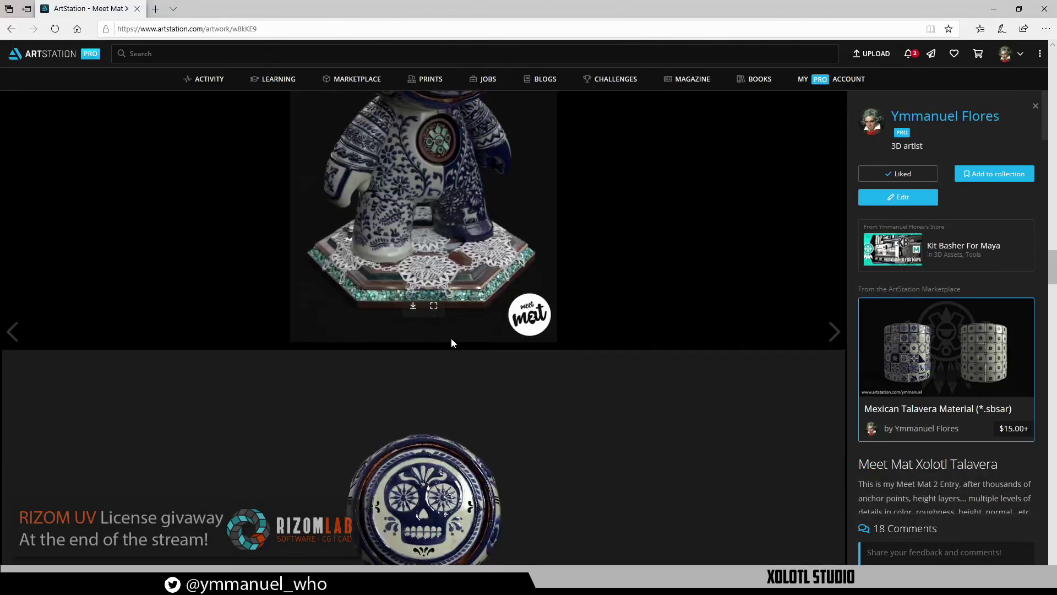
{"action": "scroll", "coordinate": [451, 341], "scroll_direction": "down", "scroll_amount": 15}
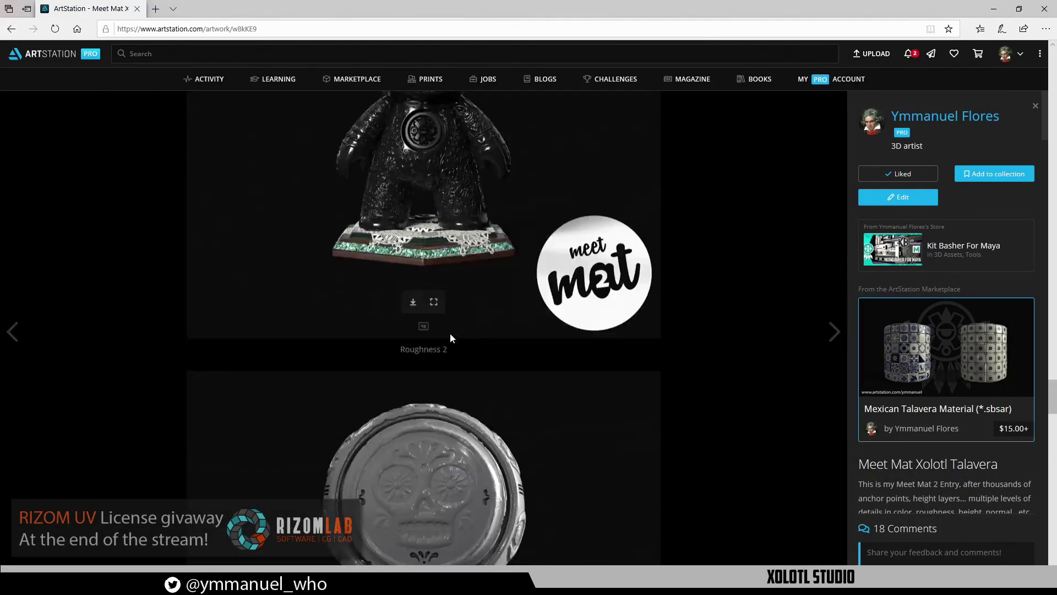
{"action": "scroll", "coordinate": [450, 338], "scroll_direction": "down", "scroll_amount": 7}
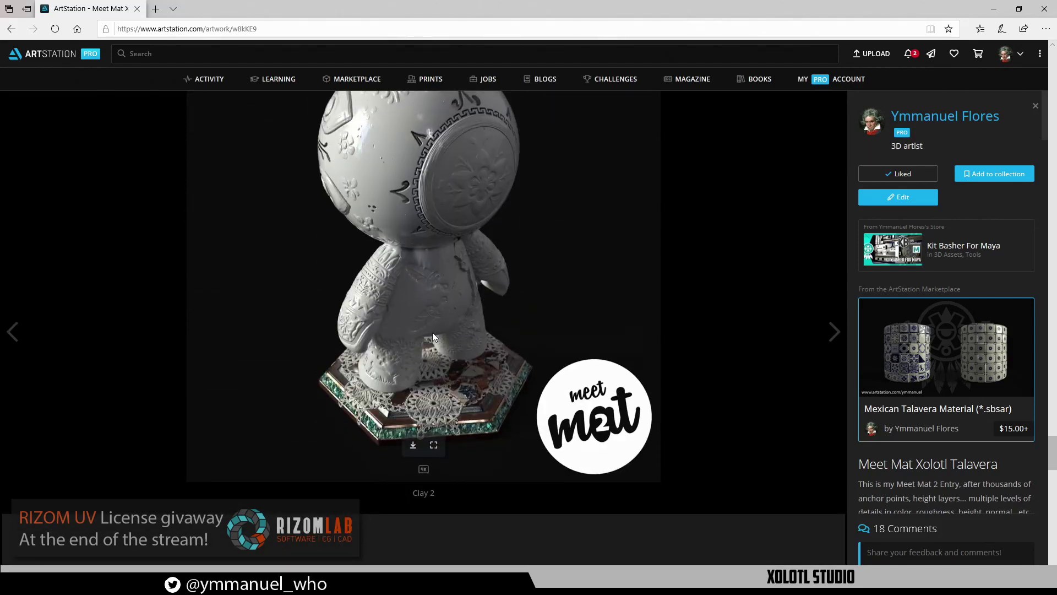
{"action": "left_click", "coordinate": [413, 445]}
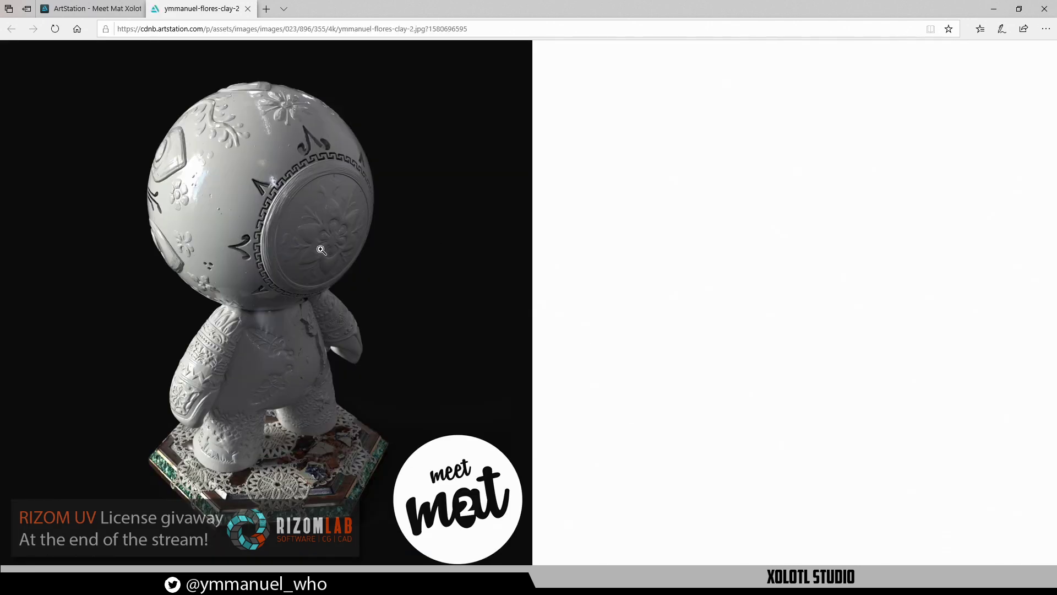
{"action": "left_click", "coordinate": [322, 249]}
{"action": "left_click", "coordinate": [372, 248]}
{"action": "left_click", "coordinate": [297, 230]}
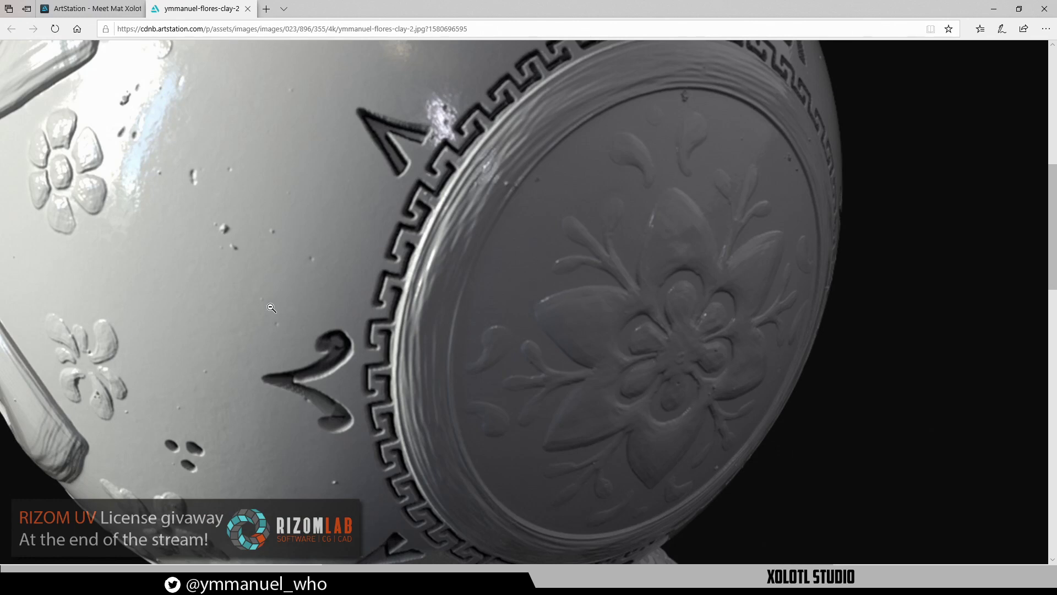
{"action": "scroll", "coordinate": [271, 307], "scroll_direction": "up", "scroll_amount": 5}
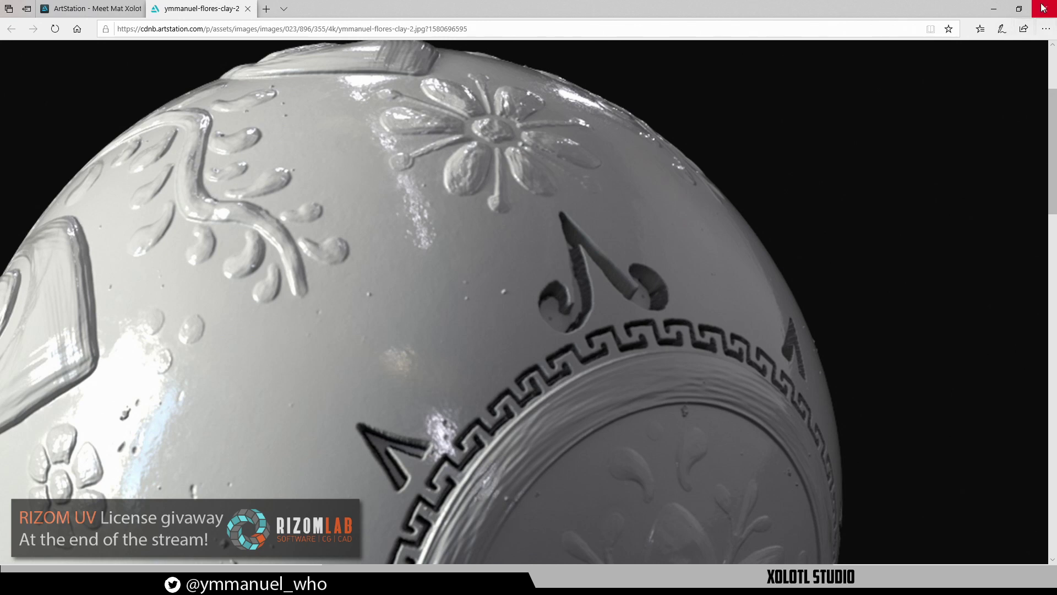
{"action": "left_click", "coordinate": [986, 11]}
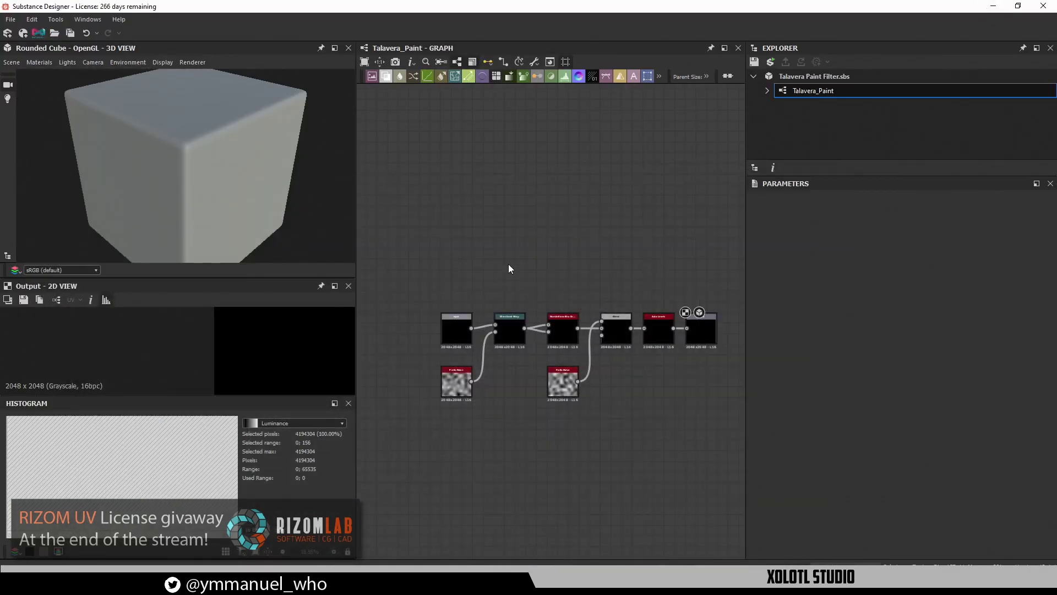
{"action": "middle_click_drag", "start_coordinate": [511, 245], "coordinate": [481, 301]}
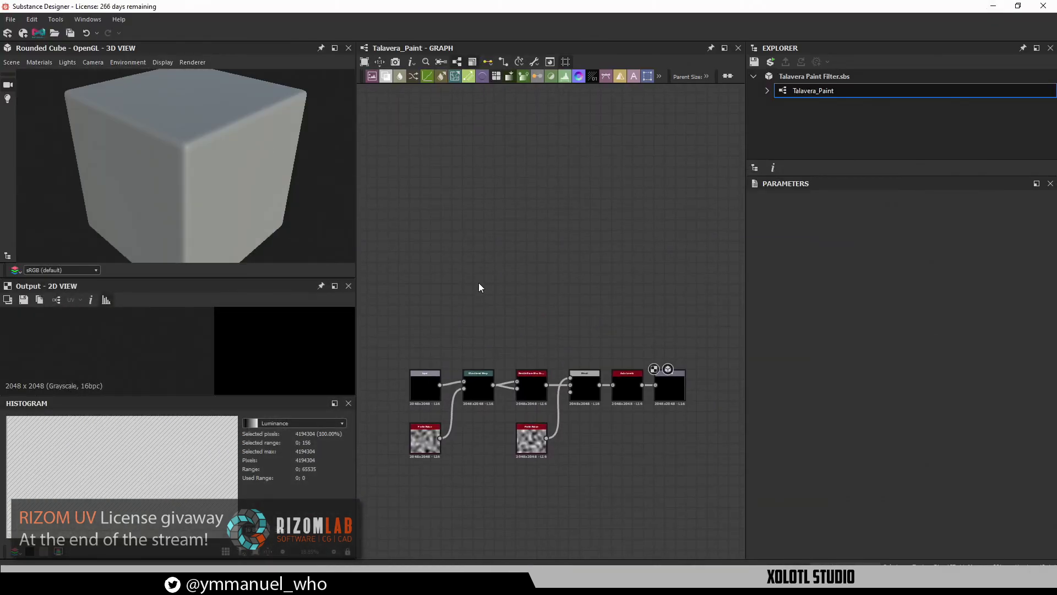
{"action": "mouse_move", "coordinate": [510, 268]}
{"action": "middle_mouse_down"}
{"action": "mouse_move", "coordinate": [529, 255]}
{"action": "mouse_move", "coordinate": [519, 255]}
{"action": "middle_mouse_up"}
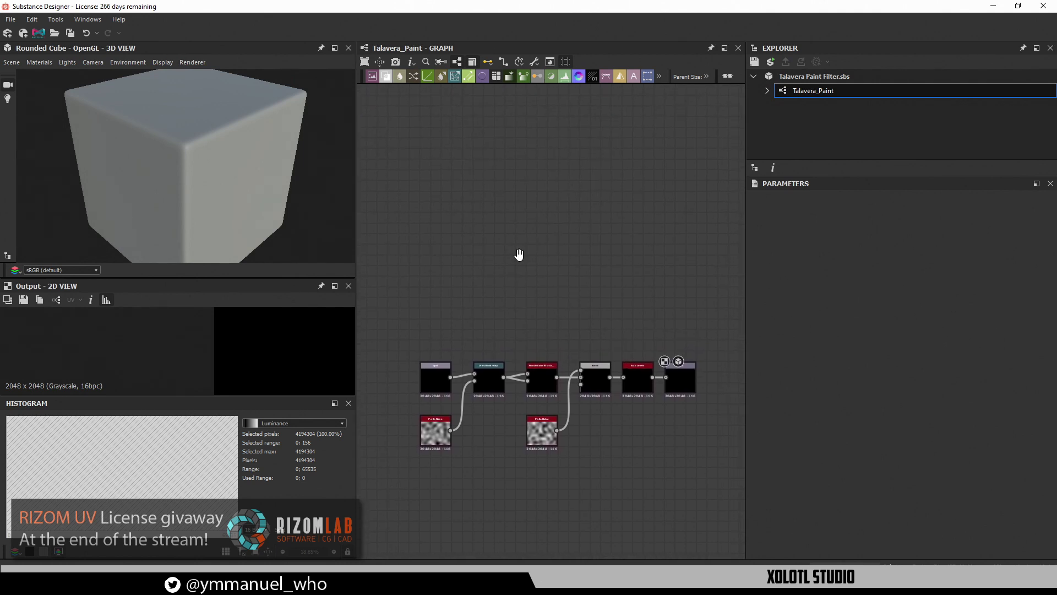
{"action": "scroll", "coordinate": [509, 248], "scroll_direction": "down", "scroll_amount": 1}
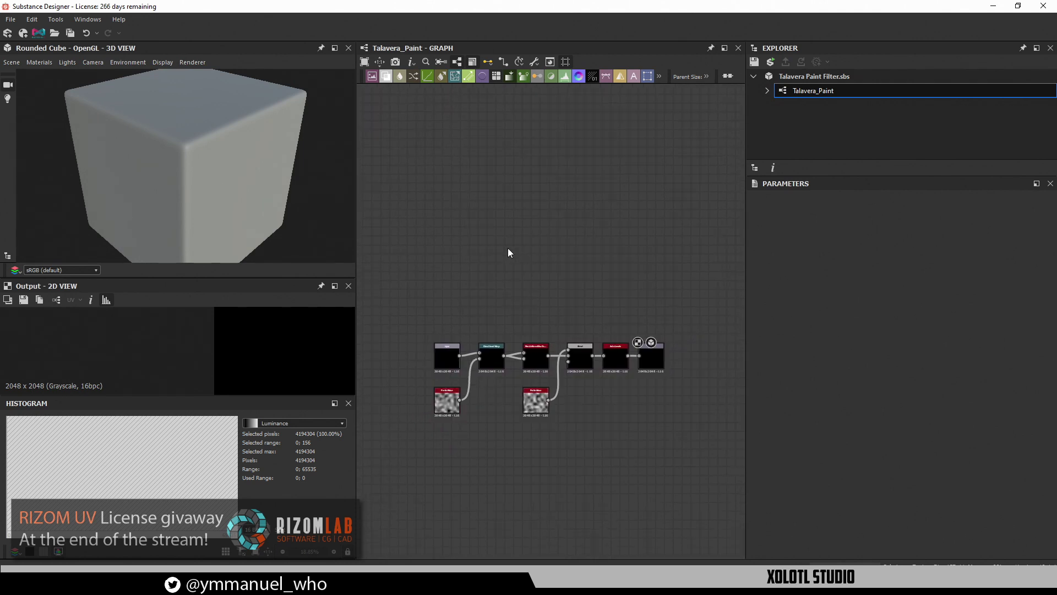
{"action": "scroll", "coordinate": [549, 353], "scroll_direction": "up", "scroll_amount": 2}
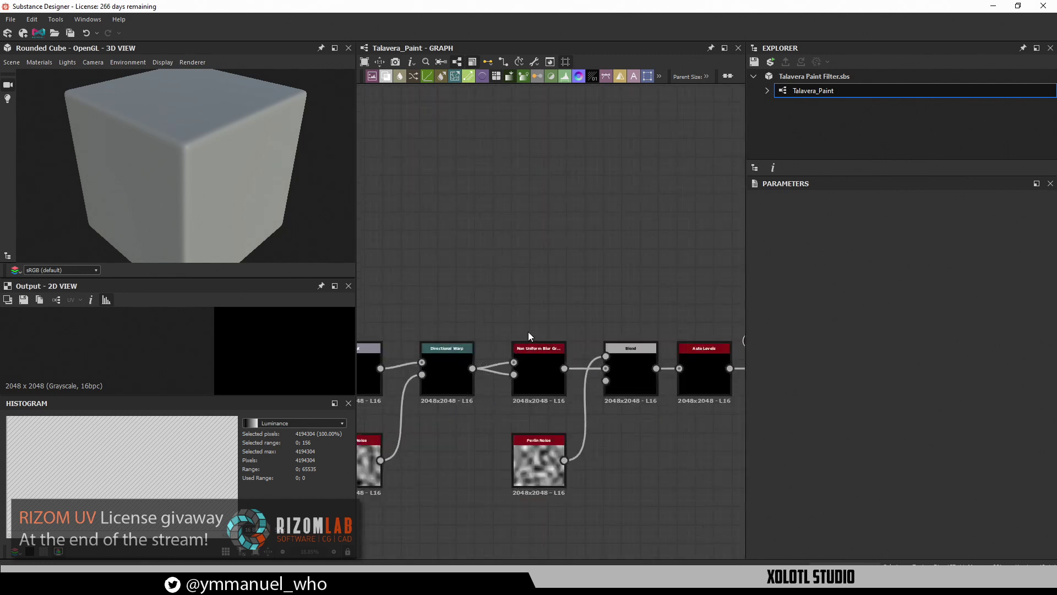
{"action": "middle_click_drag", "start_coordinate": [497, 227], "coordinate": [519, 275]}
{"action": "scroll", "coordinate": [547, 228], "scroll_direction": "down", "scroll_amount": 2}
{"action": "middle_click_drag", "start_coordinate": [523, 375], "coordinate": [525, 515]}
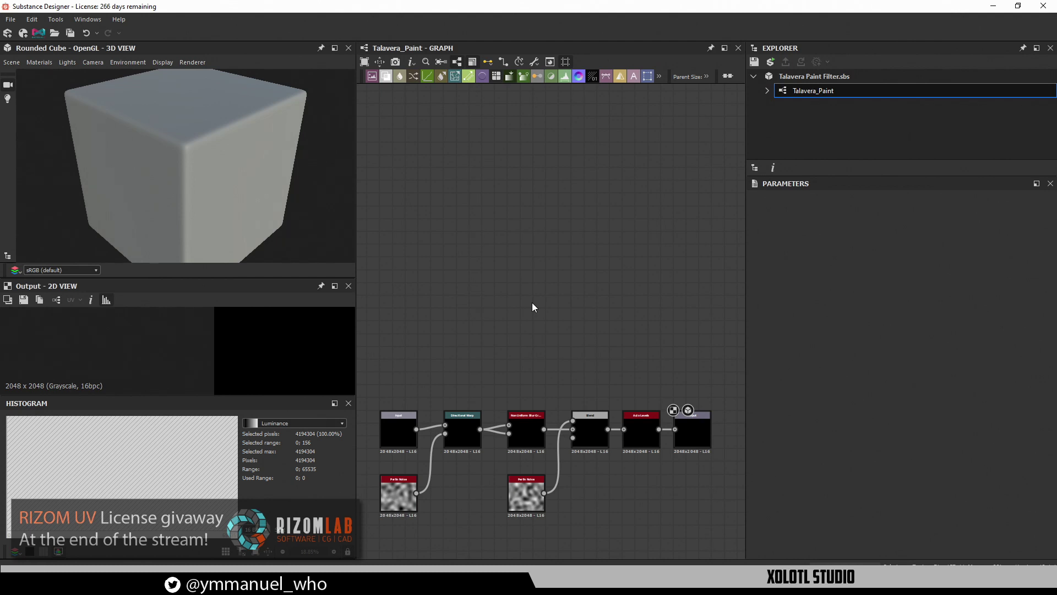
Add a Shape node via the 'shap' search and place it above the existing node chain
{"action": "key", "text": "space"}
{"action": "type", "text": "shap"}
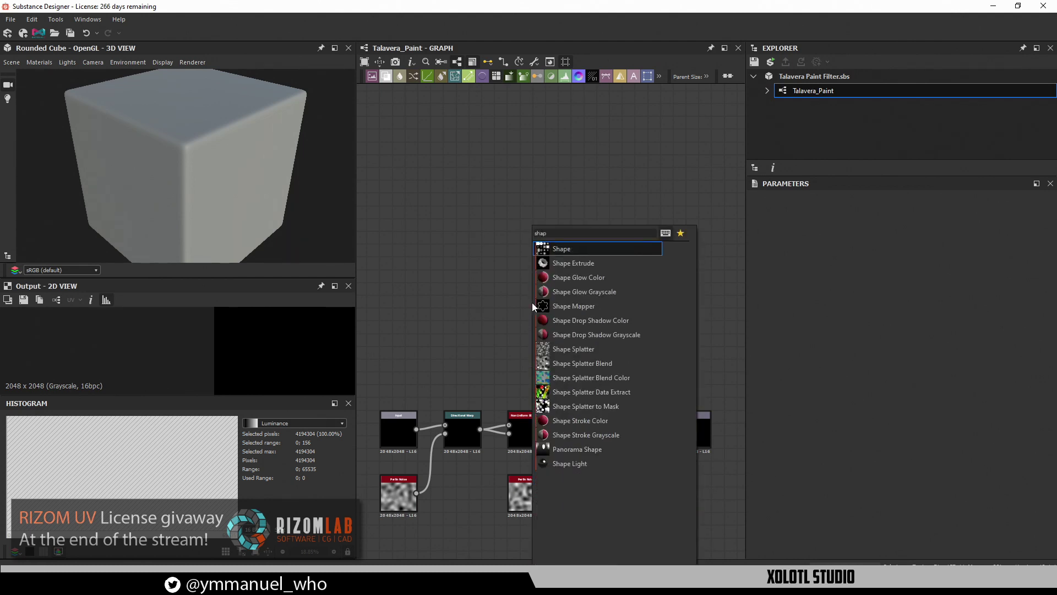
{"action": "key", "text": "Return"}
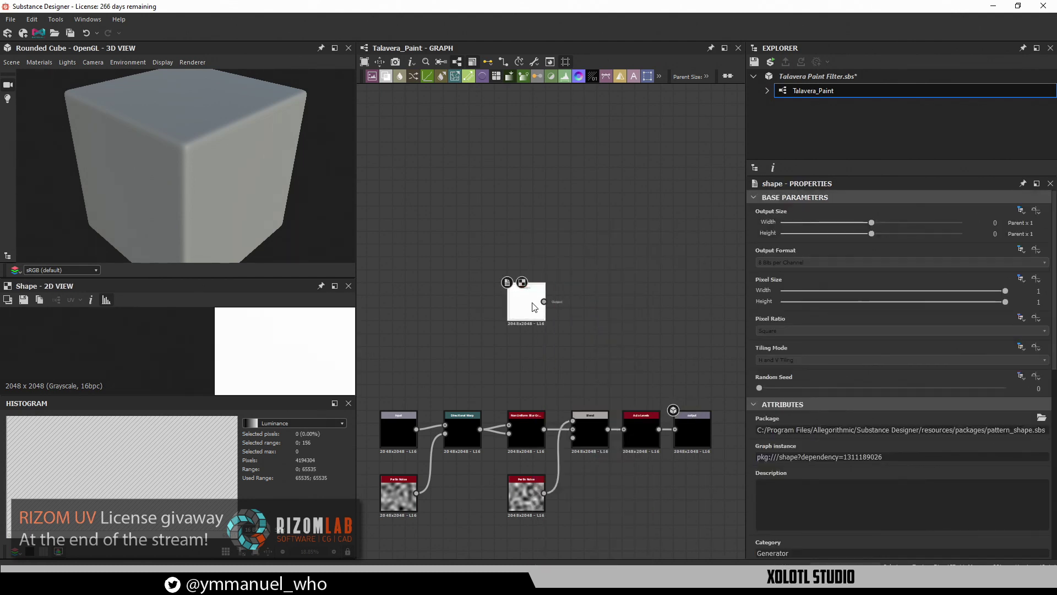
{"action": "left_click_drag", "start_coordinate": [532, 303], "coordinate": [455, 243]}
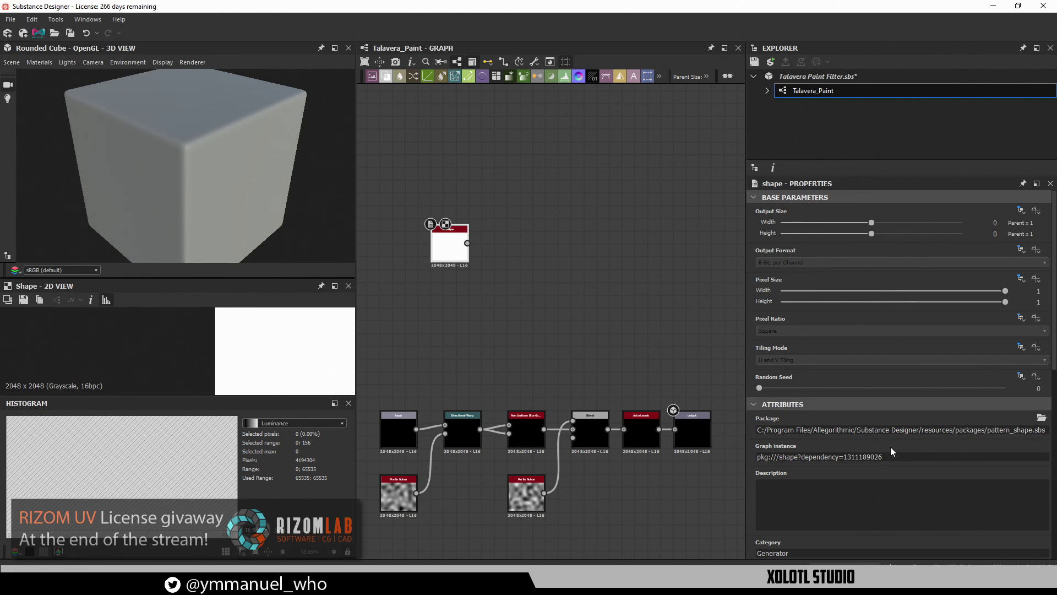
Set the Shape pattern to Disc with scale 0.64 and close the Histogram panel
{"action": "scroll", "coordinate": [881, 451], "scroll_direction": "down", "scroll_amount": 5}
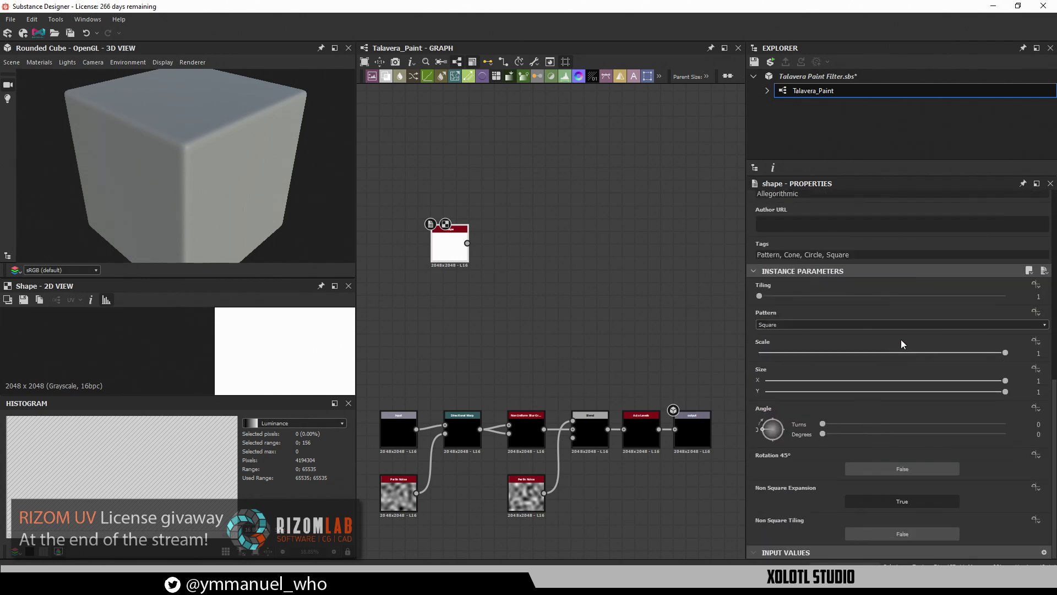
{"action": "left_click", "coordinate": [890, 325]}
{"action": "left_click", "coordinate": [788, 343]}
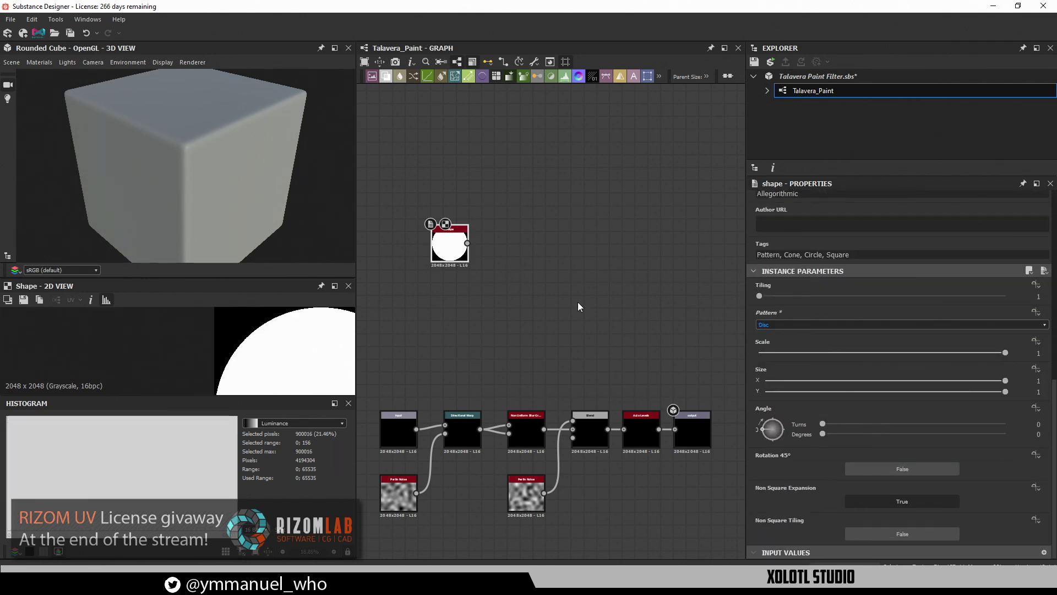
{"action": "left_click_drag", "start_coordinate": [1005, 352], "coordinate": [912, 354]}
{"action": "scroll", "coordinate": [249, 342], "scroll_direction": "down", "scroll_amount": 1}
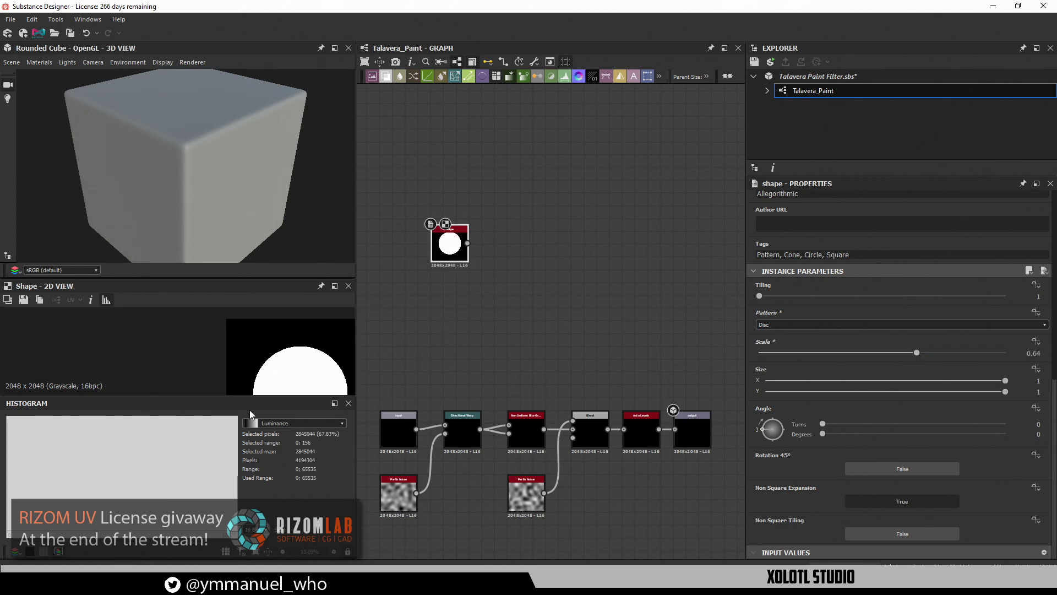
{"action": "left_click", "coordinate": [348, 403]}
{"action": "scroll", "coordinate": [226, 422], "scroll_direction": "up", "scroll_amount": 2}
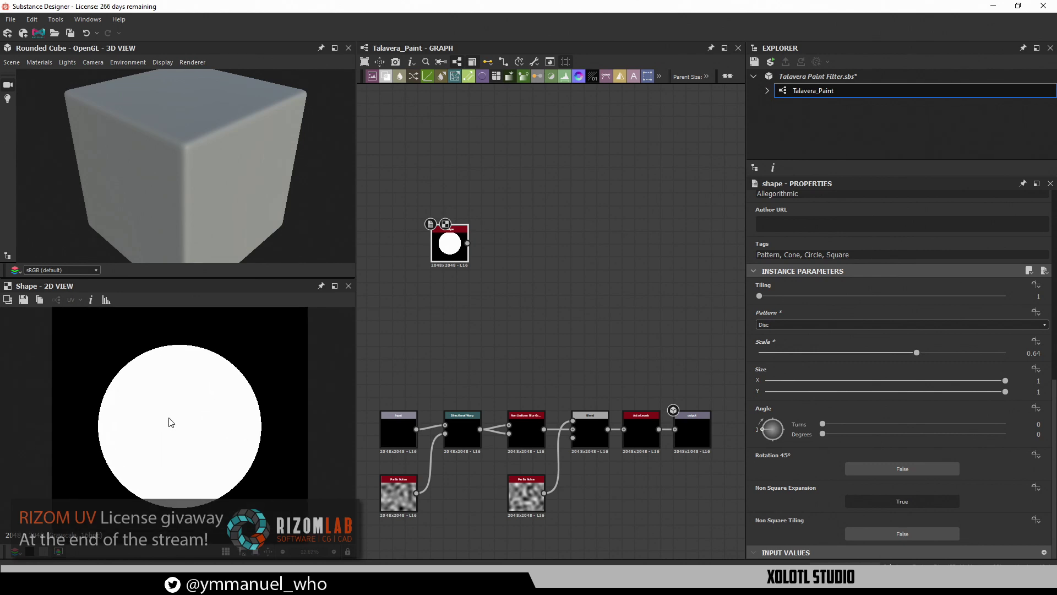
{"action": "scroll", "coordinate": [171, 423], "scroll_direction": "down", "scroll_amount": 1}
{"action": "scroll", "coordinate": [468, 259], "scroll_direction": "up", "scroll_amount": 1}
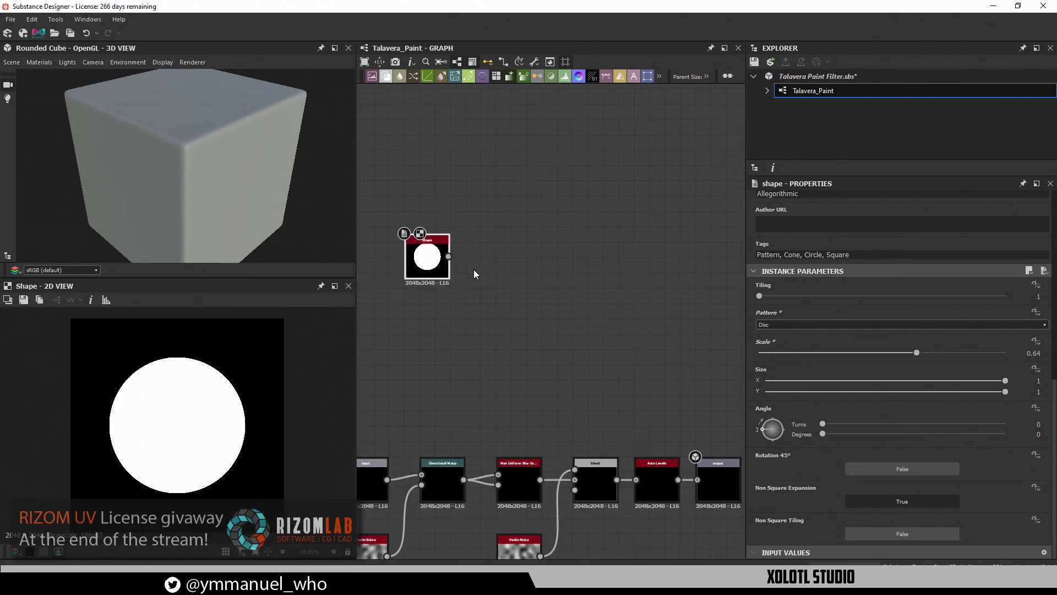
{"action": "scroll", "coordinate": [474, 269], "scroll_direction": "up", "scroll_amount": 1}
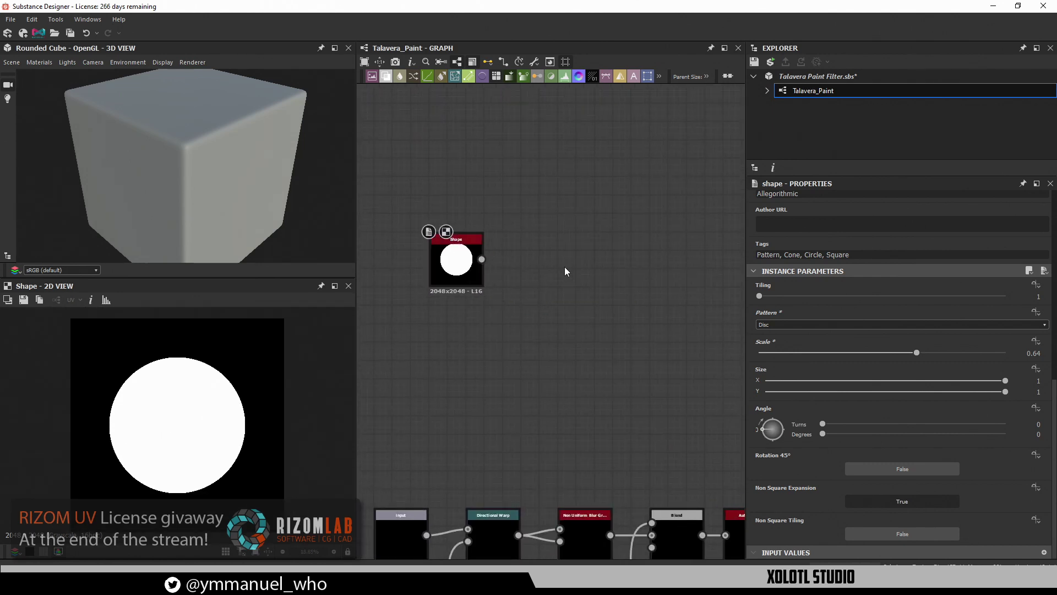
{"action": "key", "text": "space"}
Add a Directional Warp fed by the Shape circle, with Perlin Noise driving its Intensity Input
{"action": "type", "text": "dire"}
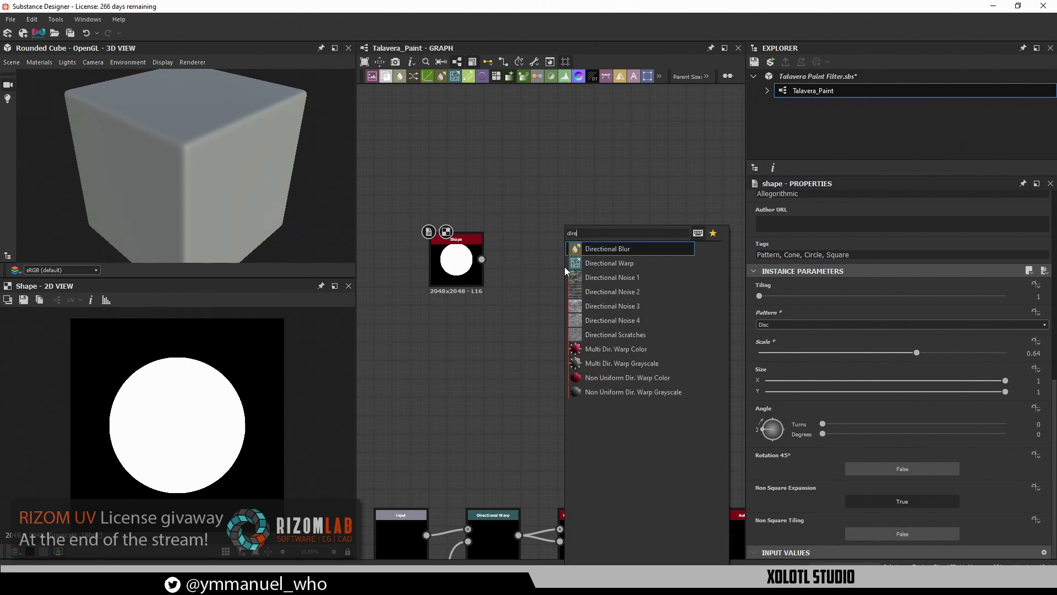
{"action": "left_click", "coordinate": [566, 267]}
{"action": "left_click_drag", "start_coordinate": [481, 259], "coordinate": [550, 265]}
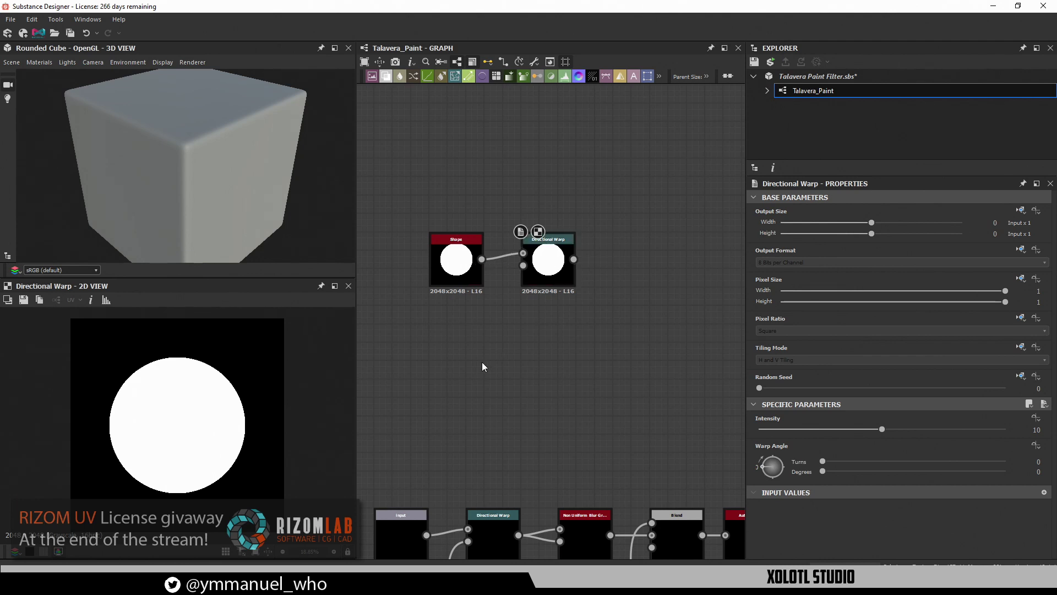
{"action": "scroll", "coordinate": [480, 359], "scroll_direction": "down", "scroll_amount": 2}
{"action": "left_click_drag", "start_coordinate": [432, 507], "coordinate": [471, 327]}
{"action": "middle_click_drag", "start_coordinate": [470, 327], "coordinate": [490, 406]}
{"action": "scroll", "coordinate": [491, 405], "scroll_direction": "up", "scroll_amount": 3}
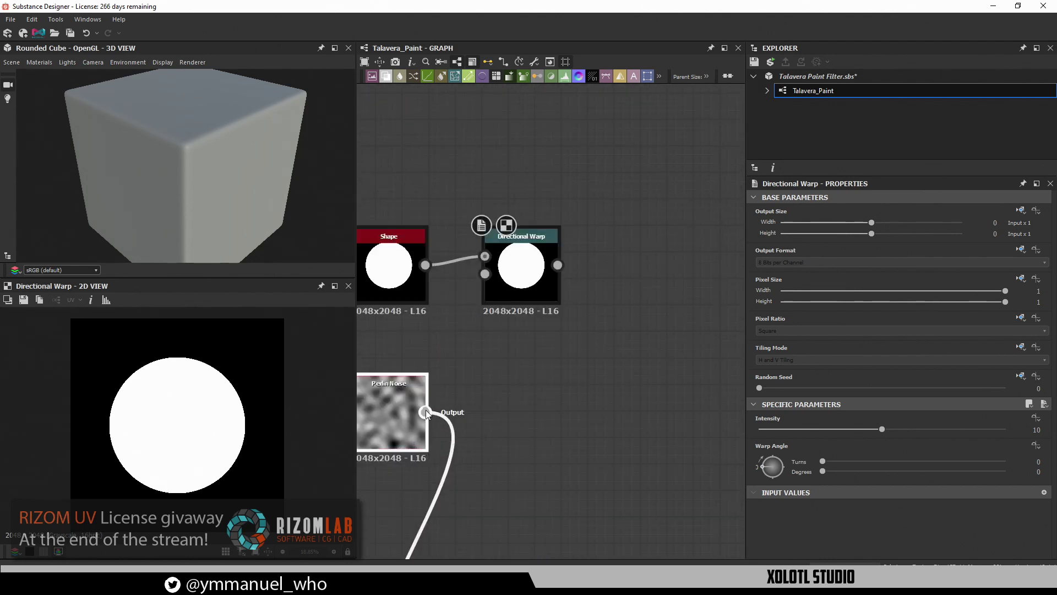
{"action": "left_click_drag", "start_coordinate": [425, 412], "coordinate": [484, 274]}
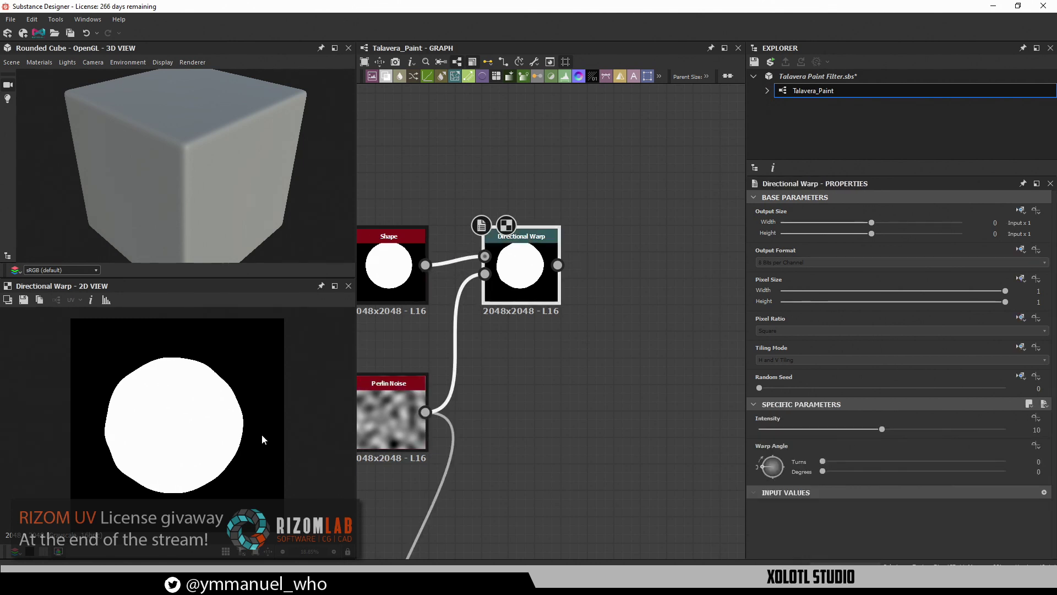
{"action": "middle_click_drag", "start_coordinate": [537, 404], "coordinate": [591, 408]}
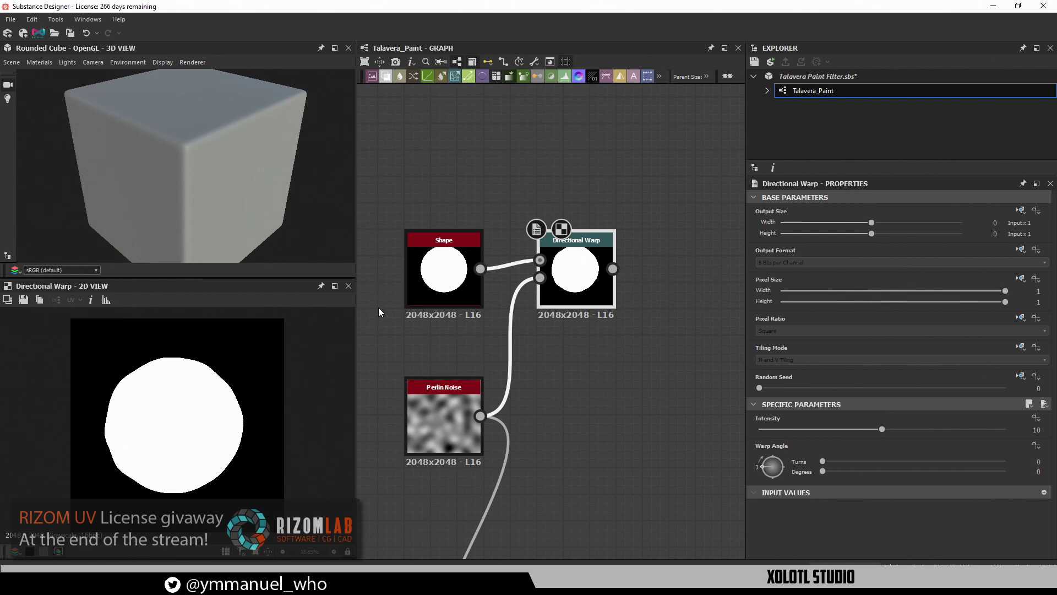
Hide the 3D View panel and compare the Shape circle with the warped result in the 2D preview
{"action": "double_click", "coordinate": [440, 275]}
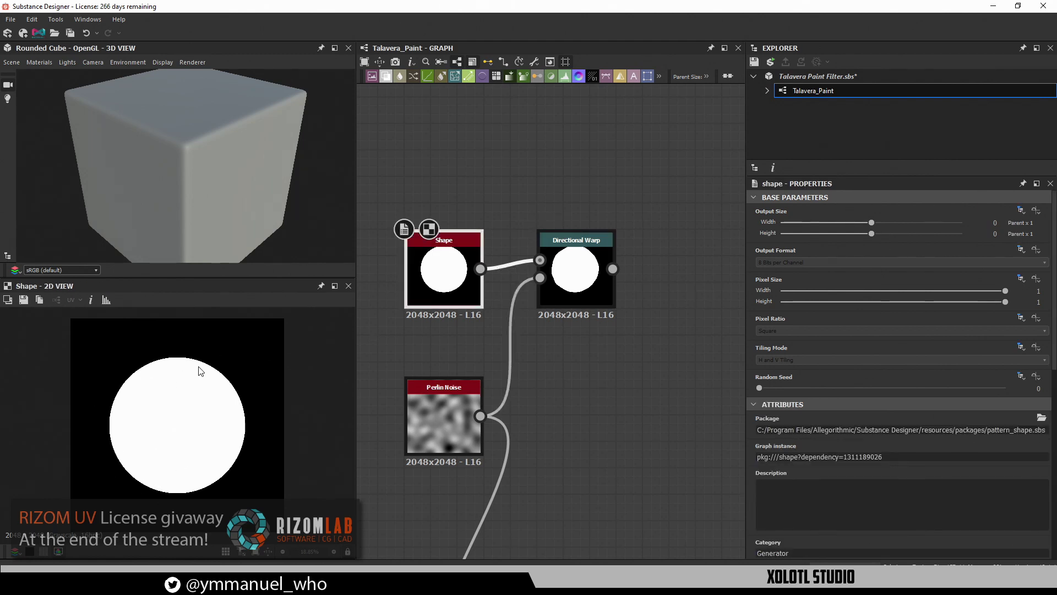
{"action": "left_click", "coordinate": [348, 48]}
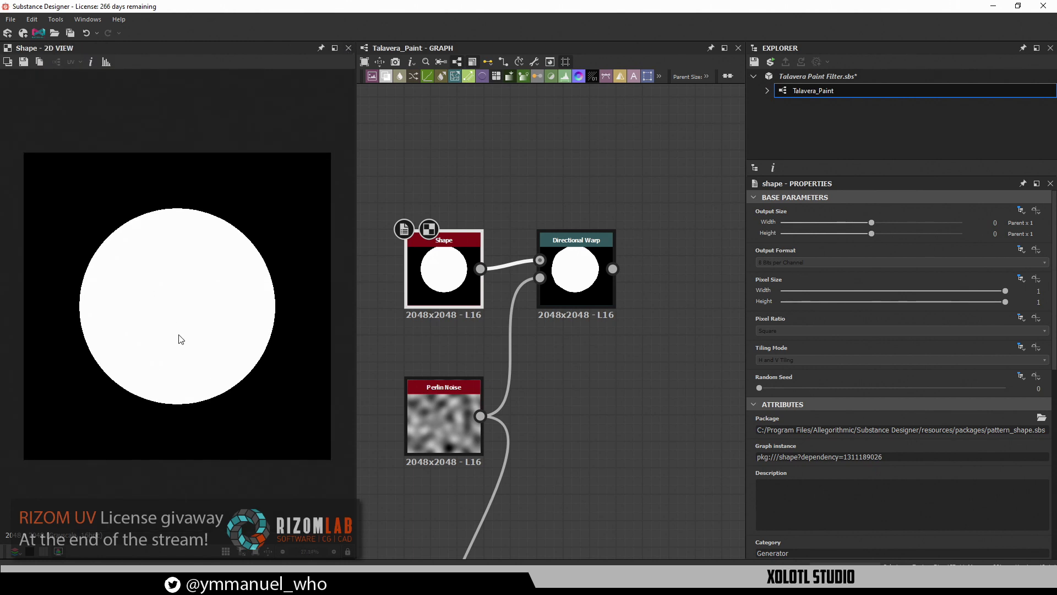
{"action": "scroll", "coordinate": [178, 305], "scroll_direction": "up", "scroll_amount": 1}
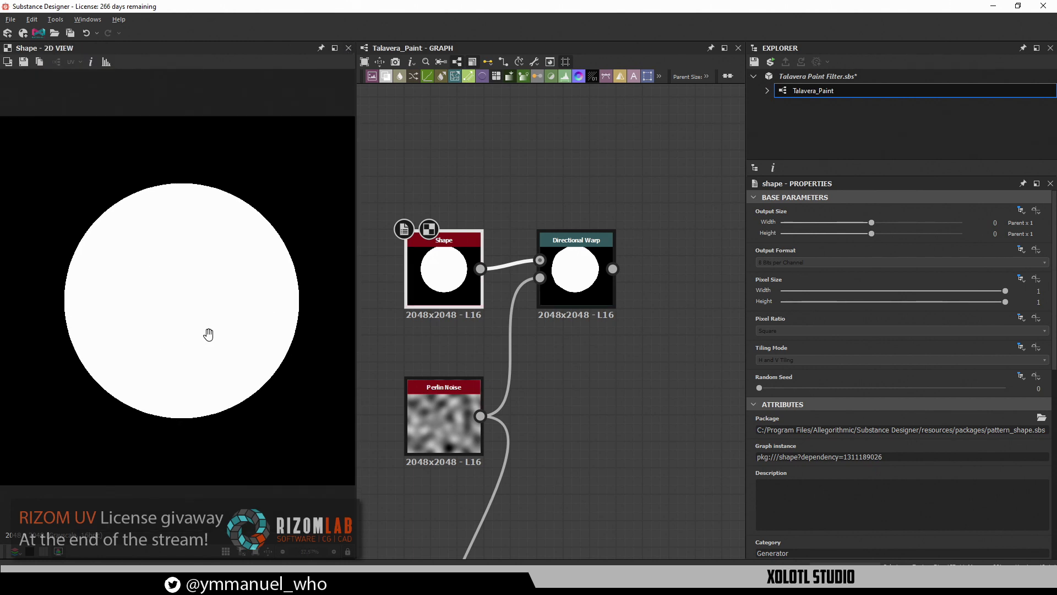
{"action": "double_click", "coordinate": [569, 273]}
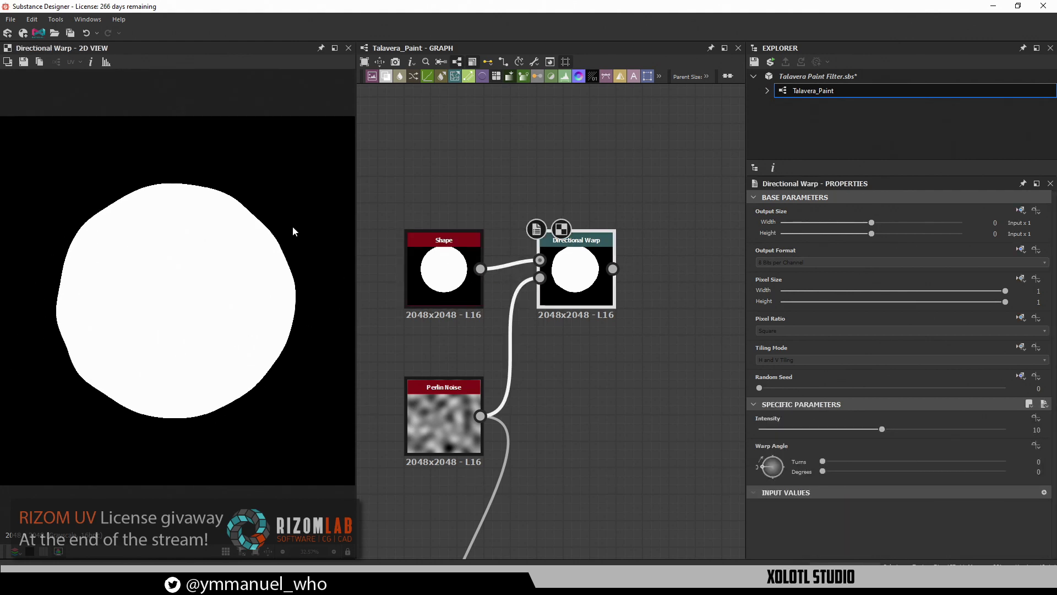
{"action": "left_click", "coordinate": [461, 282]}
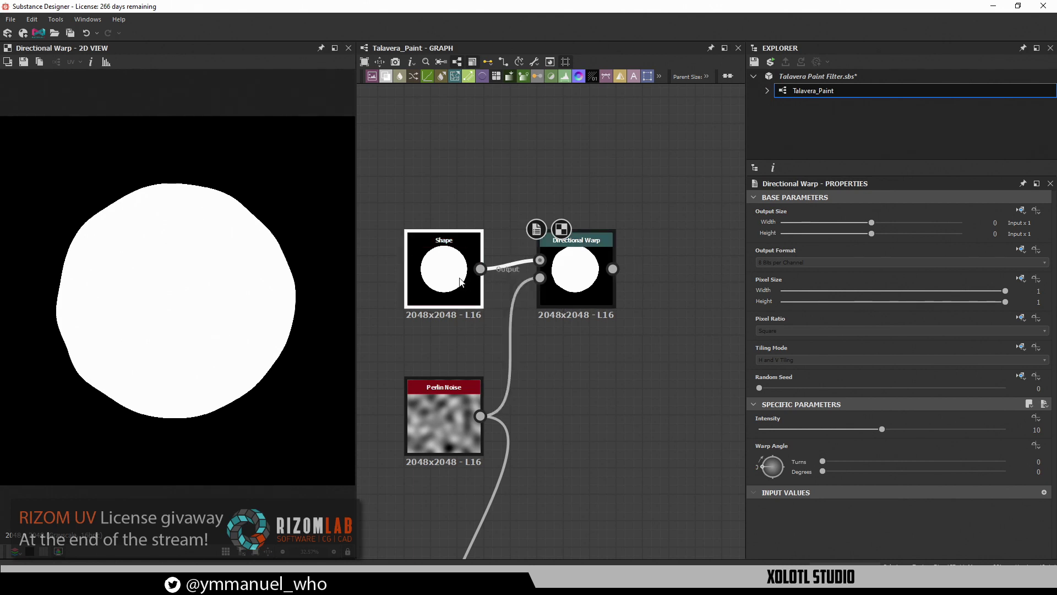
{"action": "double_click", "coordinate": [429, 277]}
{"action": "left_click", "coordinate": [427, 122]}
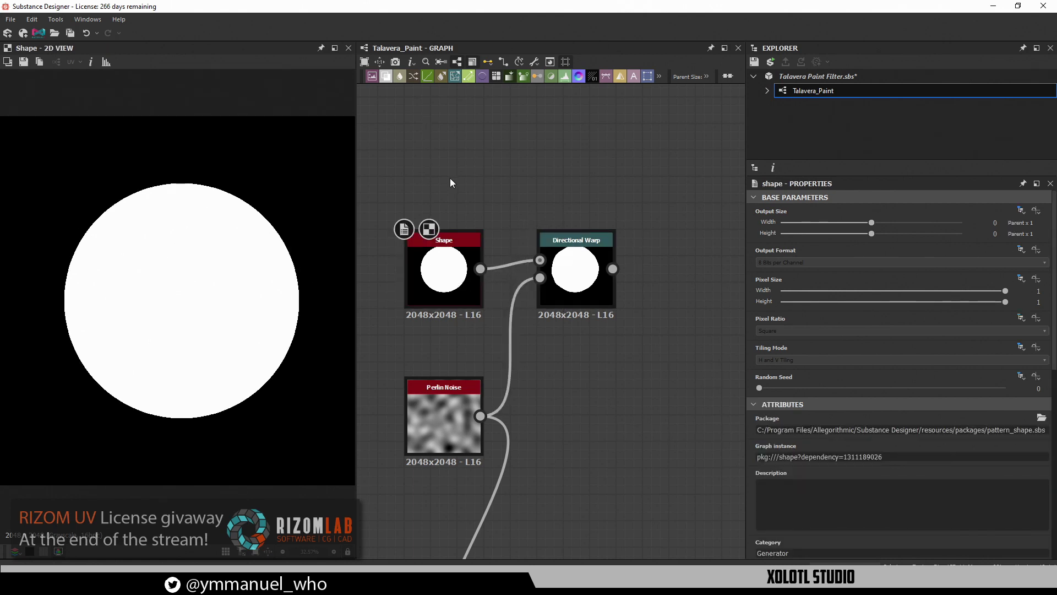
Add a Polygon 1 node and test it as the Directional Warp's input
{"action": "key", "text": "space"}
{"action": "type", "text": "pol"}
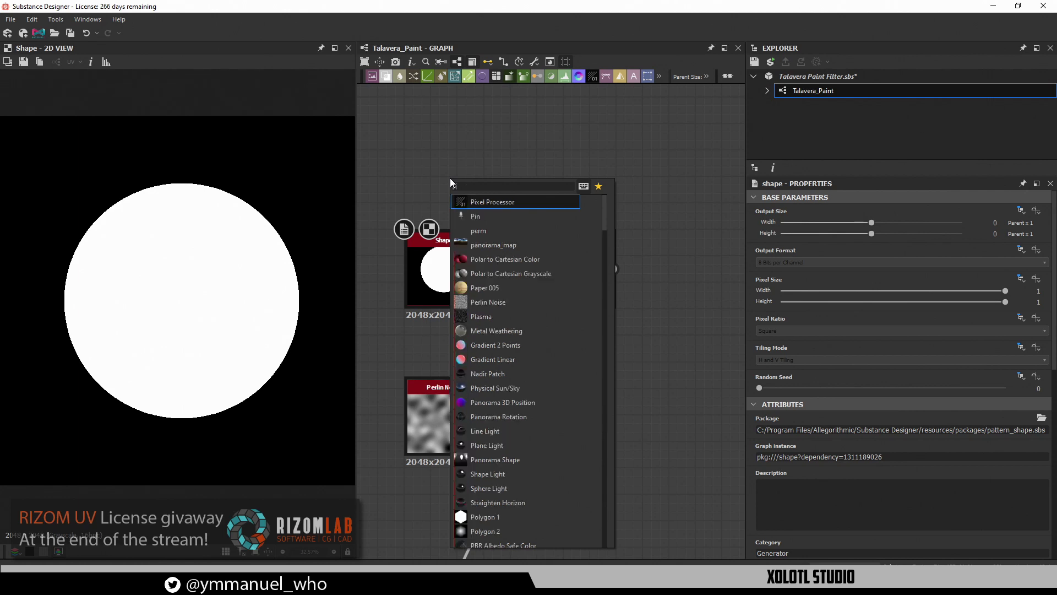
{"action": "key", "text": "Down"}
{"action": "key", "text": "Down"}
{"action": "key", "text": "Return"}
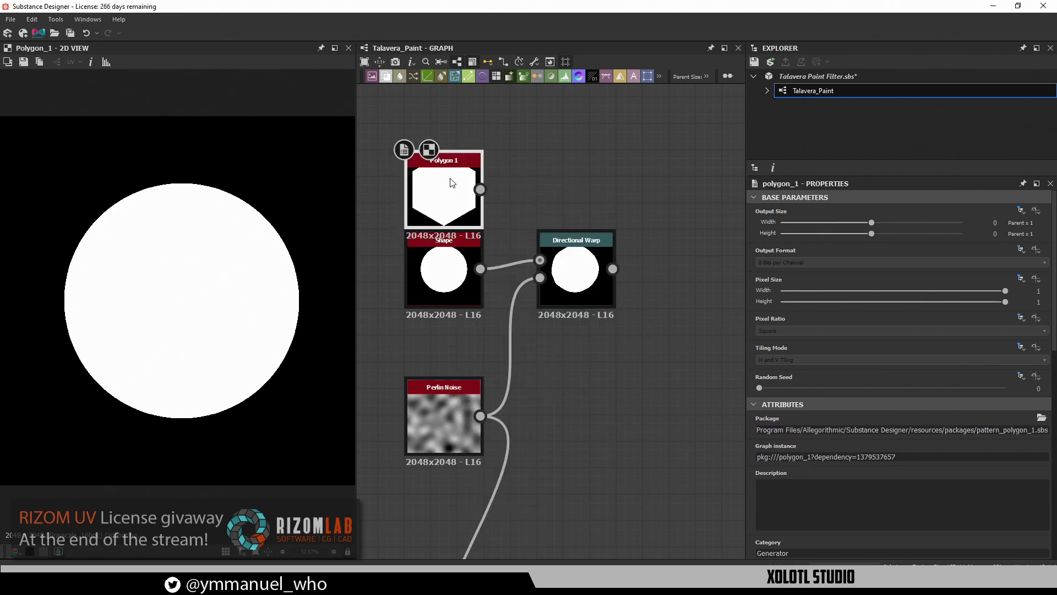
{"action": "left_click_drag", "start_coordinate": [481, 188], "coordinate": [568, 253]}
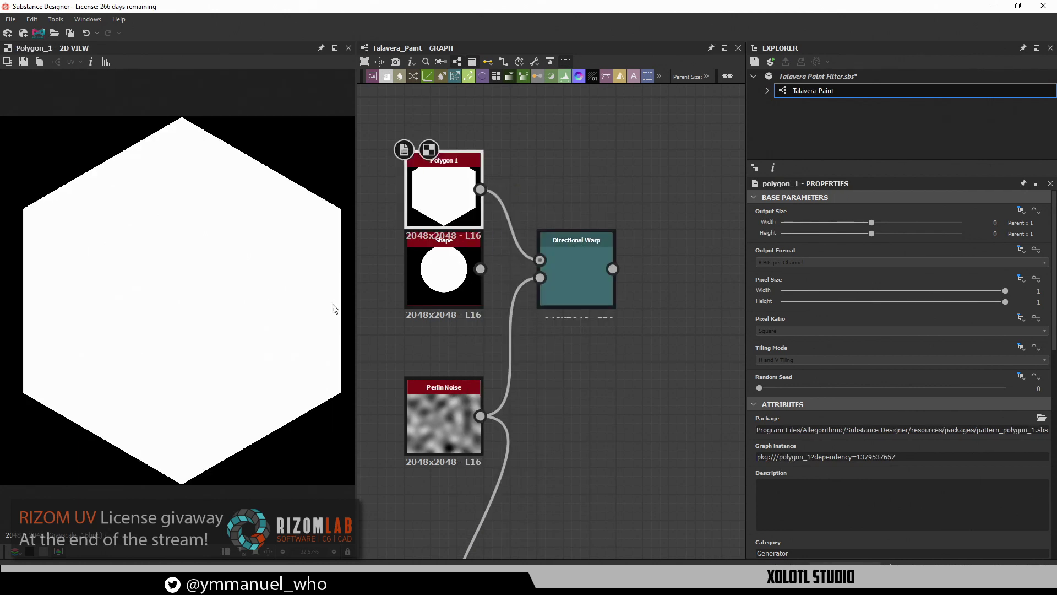
{"action": "double_click", "coordinate": [582, 279]}
{"action": "scroll", "coordinate": [196, 328], "scroll_direction": "up", "scroll_amount": 2}
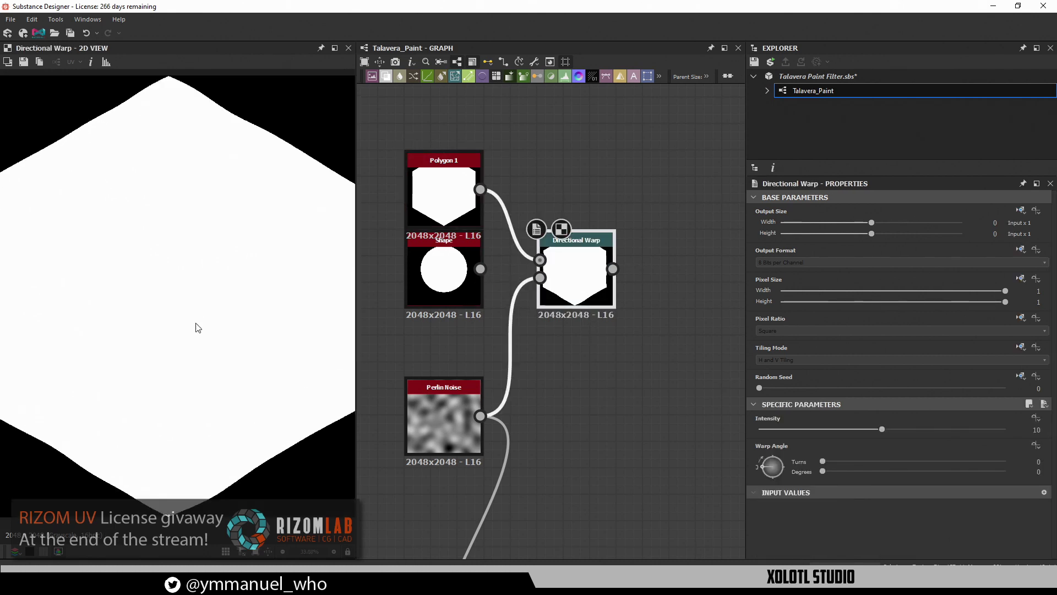
{"action": "scroll", "coordinate": [470, 298], "scroll_direction": "down", "scroll_amount": 2}
Scale the six-sided polygon to 0.67 and reconnect the Shape circle to the Directional Warp
{"action": "double_click", "coordinate": [452, 226]}
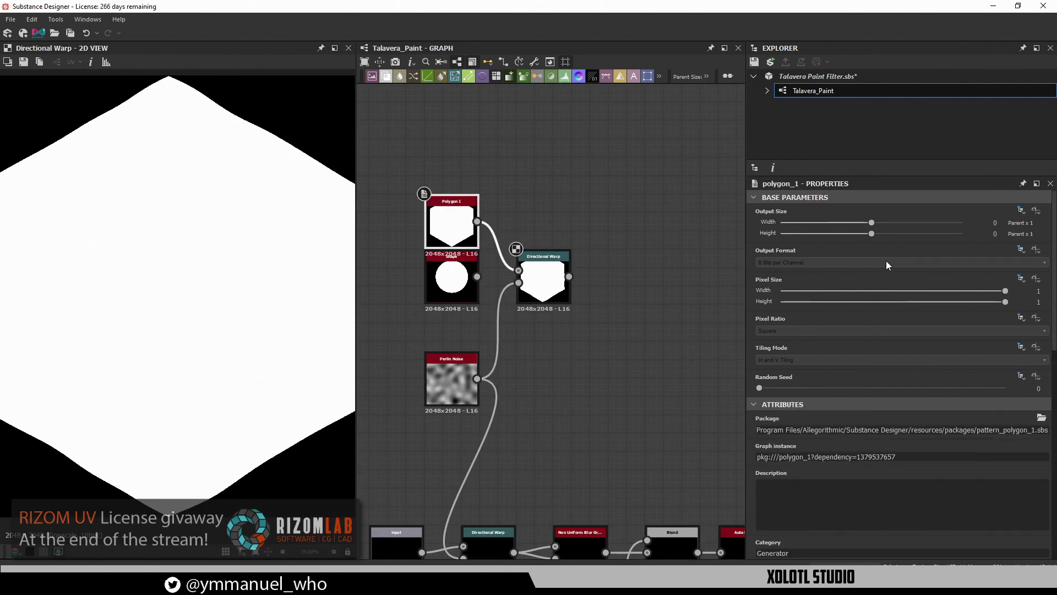
{"action": "scroll", "coordinate": [923, 468], "scroll_direction": "down", "scroll_amount": 6}
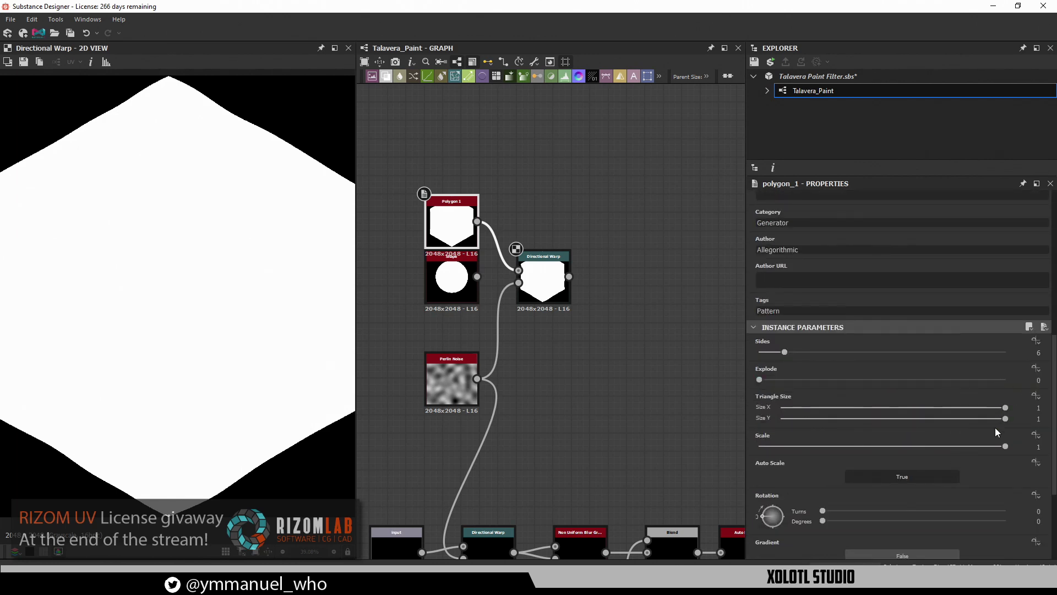
{"action": "left_click_drag", "start_coordinate": [1005, 446], "coordinate": [924, 445]}
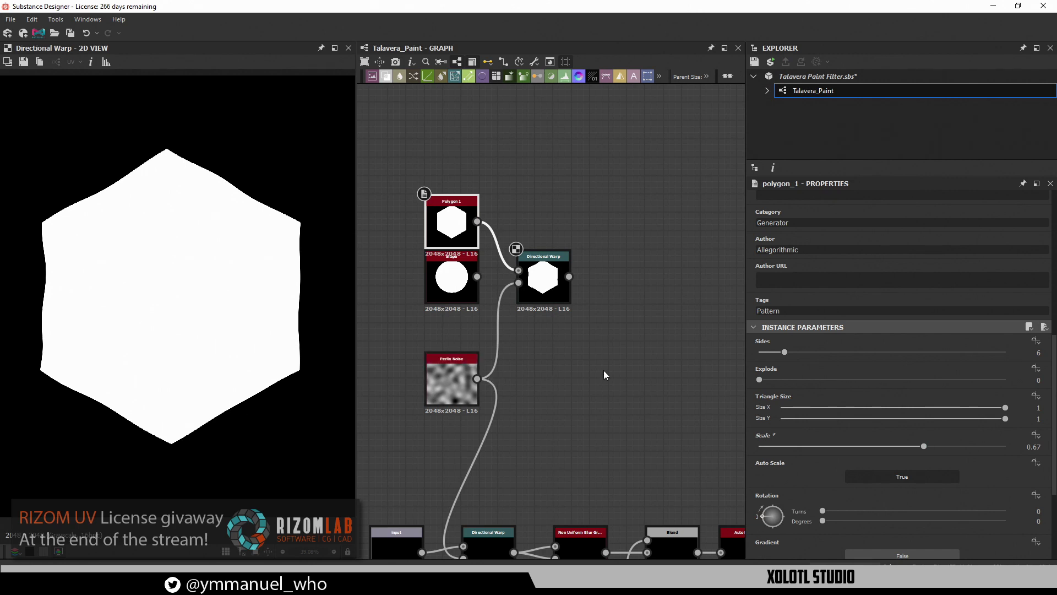
{"action": "left_click_drag", "start_coordinate": [477, 276], "coordinate": [518, 271]}
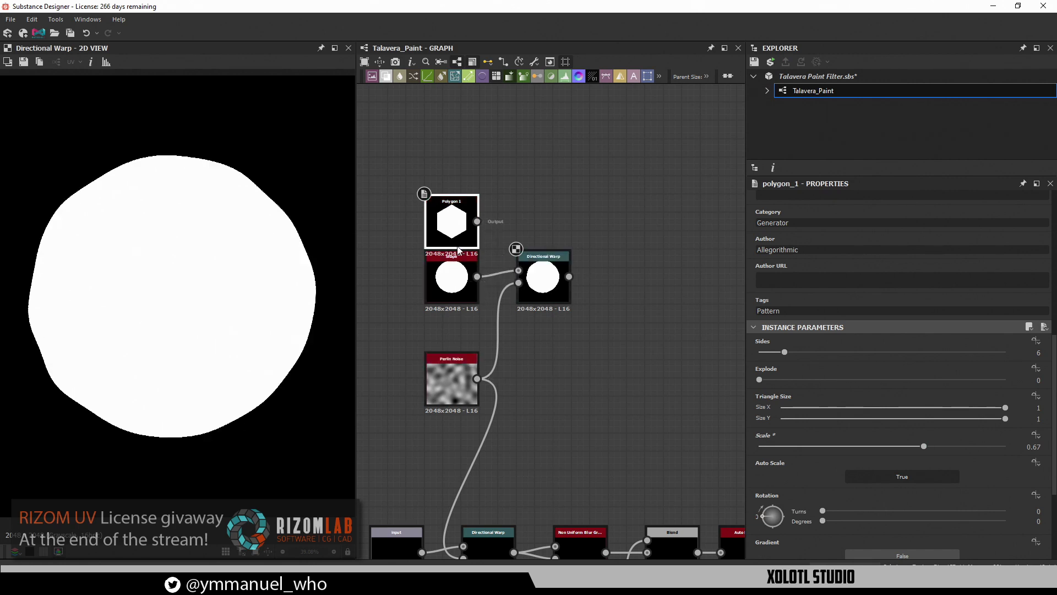
{"action": "middle_click_drag", "start_coordinate": [591, 331], "coordinate": [527, 339]}
{"action": "scroll", "coordinate": [540, 316], "scroll_direction": "down", "scroll_amount": 2}
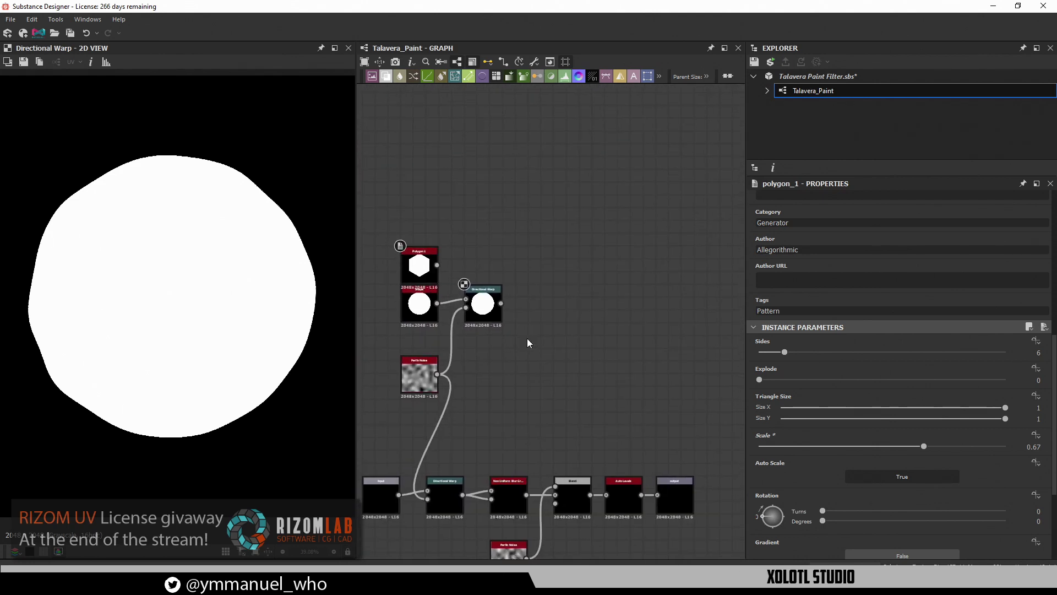
Add a Non Uniform Blur Grayscale node fed by the warped circle
{"action": "key", "text": "space"}
{"action": "type", "text": "non"}
{"action": "key", "text": "Down"}
{"action": "key", "text": "Down"}
{"action": "key", "text": "Down"}
{"action": "key", "text": "Down"}
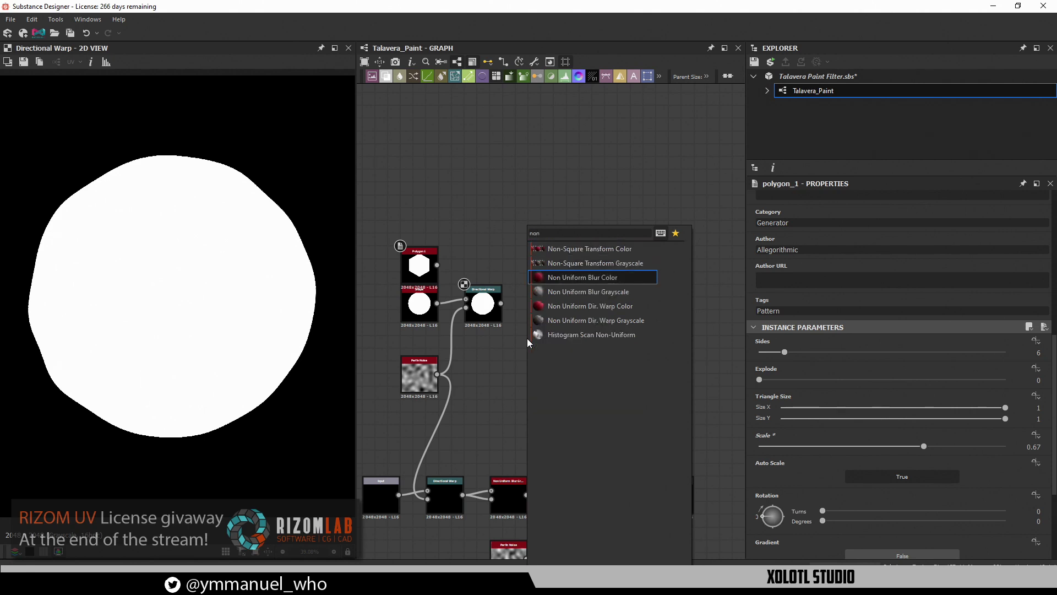
{"action": "key", "text": "Down"}
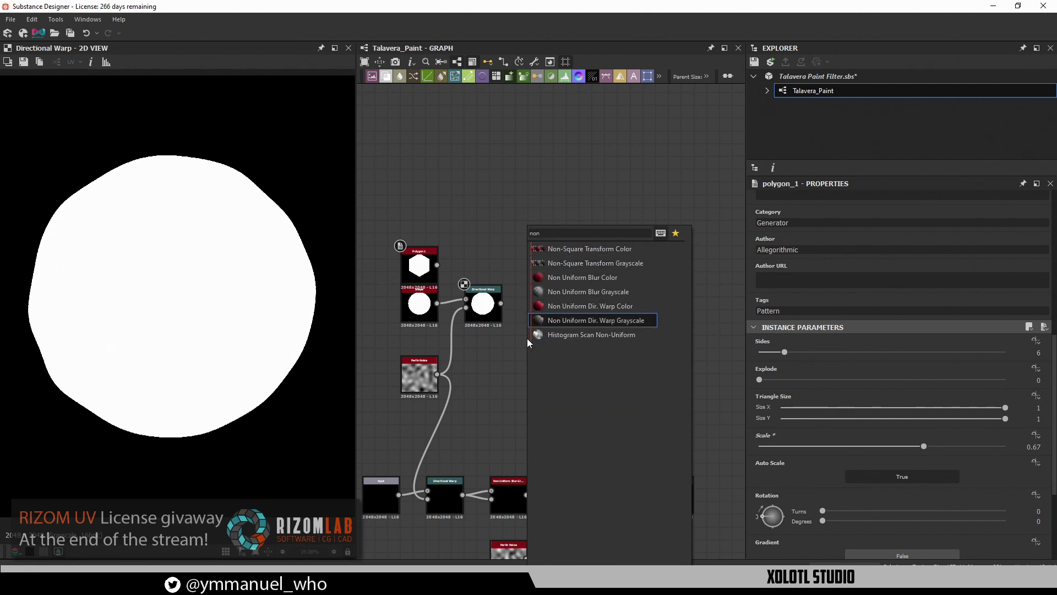
{"action": "key", "text": "Up"}
{"action": "key", "text": "Up"}
{"action": "key", "text": "Return"}
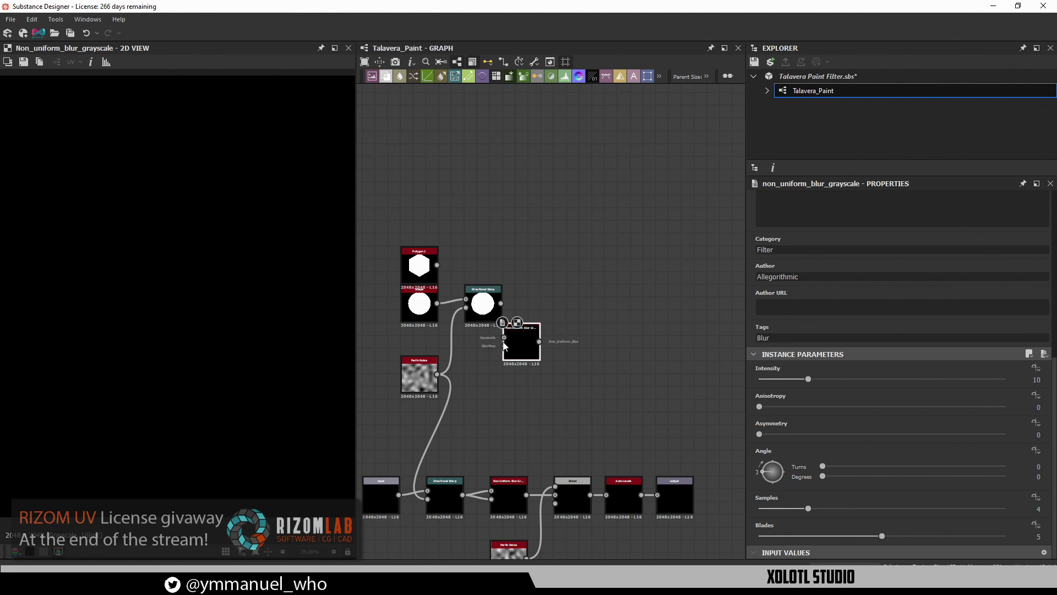
{"action": "left_click_drag", "start_coordinate": [520, 335], "coordinate": [535, 296]}
{"action": "scroll", "coordinate": [535, 301], "scroll_direction": "up", "scroll_amount": 3}
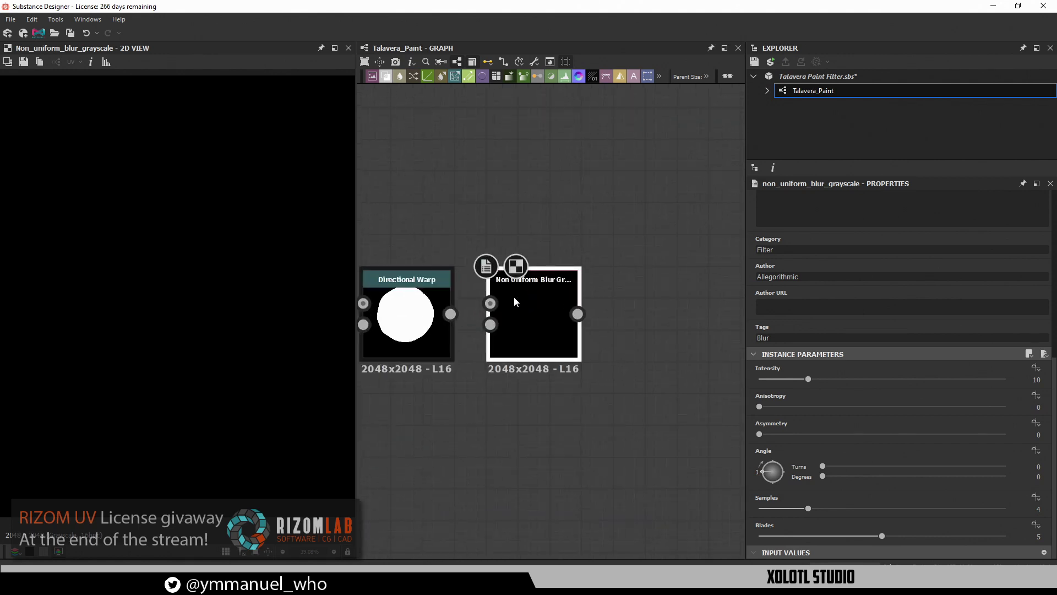
{"action": "left_click_drag", "start_coordinate": [451, 313], "coordinate": [487, 303]}
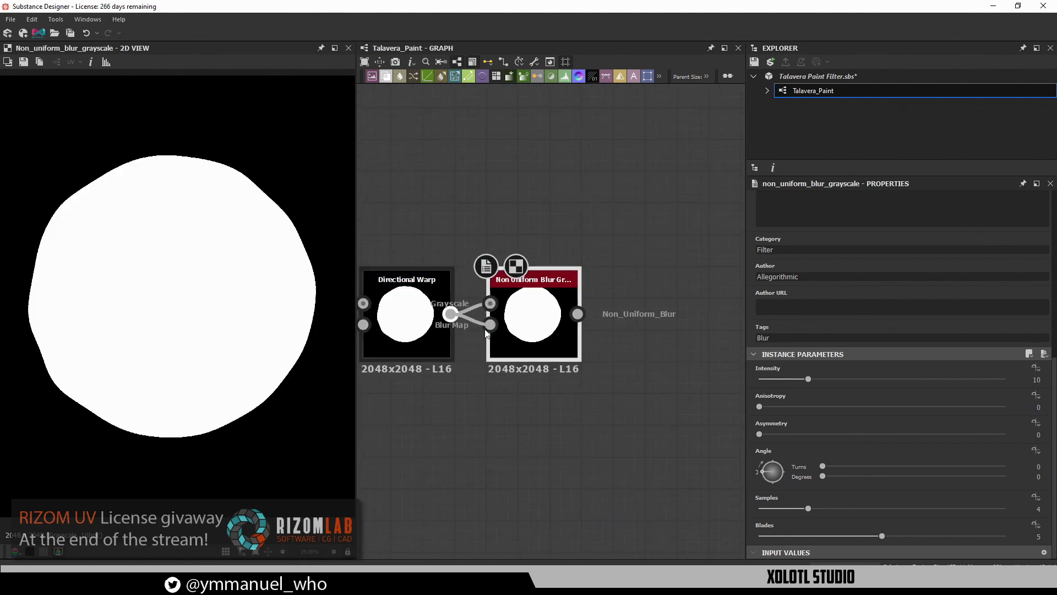
{"action": "scroll", "coordinate": [498, 395], "scroll_direction": "down", "scroll_amount": 2}
{"action": "middle_click_drag", "start_coordinate": [155, 328], "coordinate": [115, 344]}
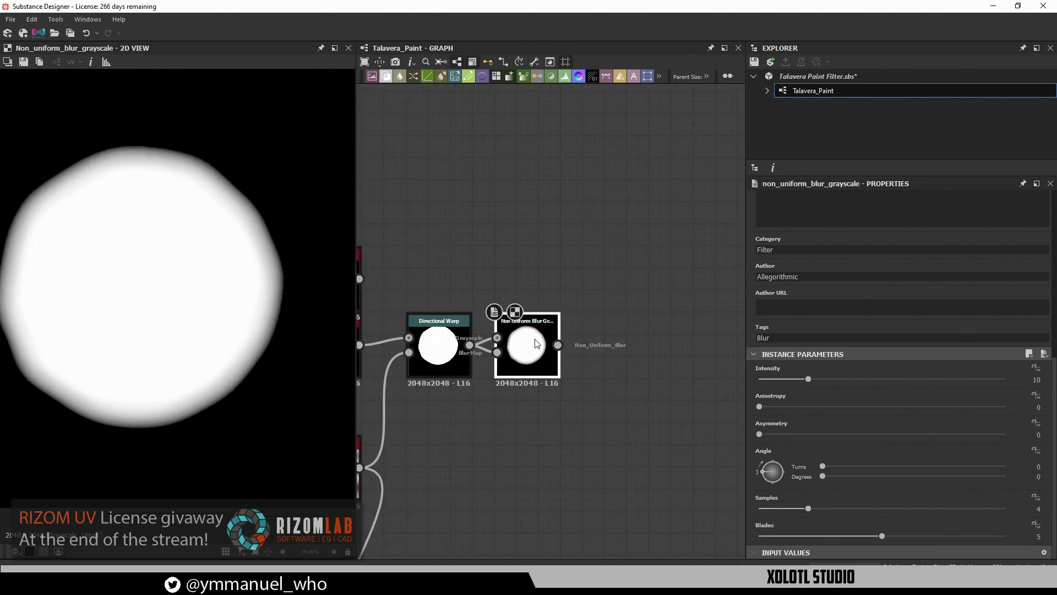
{"action": "scroll", "coordinate": [557, 344], "scroll_direction": "down", "scroll_amount": 1}
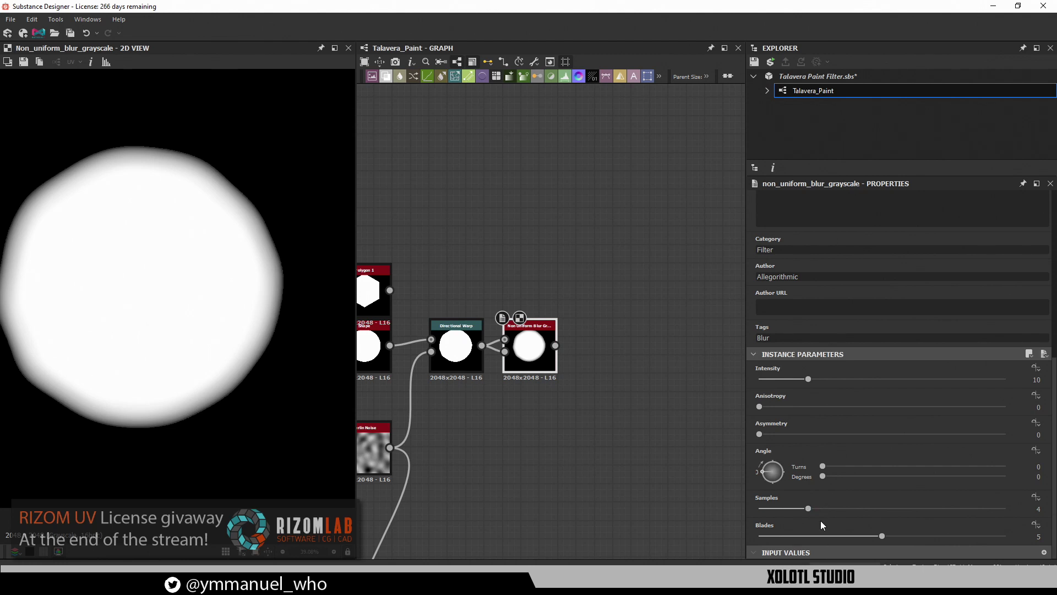
Set the blur to 2 samples and 3 blades, with intensity 23.33
{"action": "left_click_drag", "start_coordinate": [805, 509], "coordinate": [769, 513]}
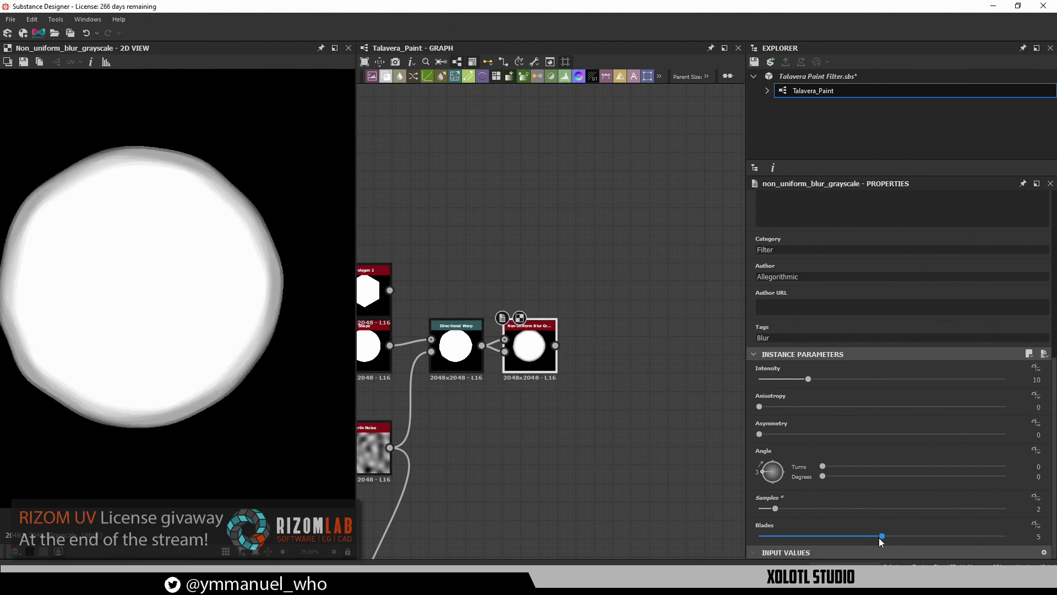
{"action": "left_click_drag", "start_coordinate": [881, 536], "coordinate": [747, 511]}
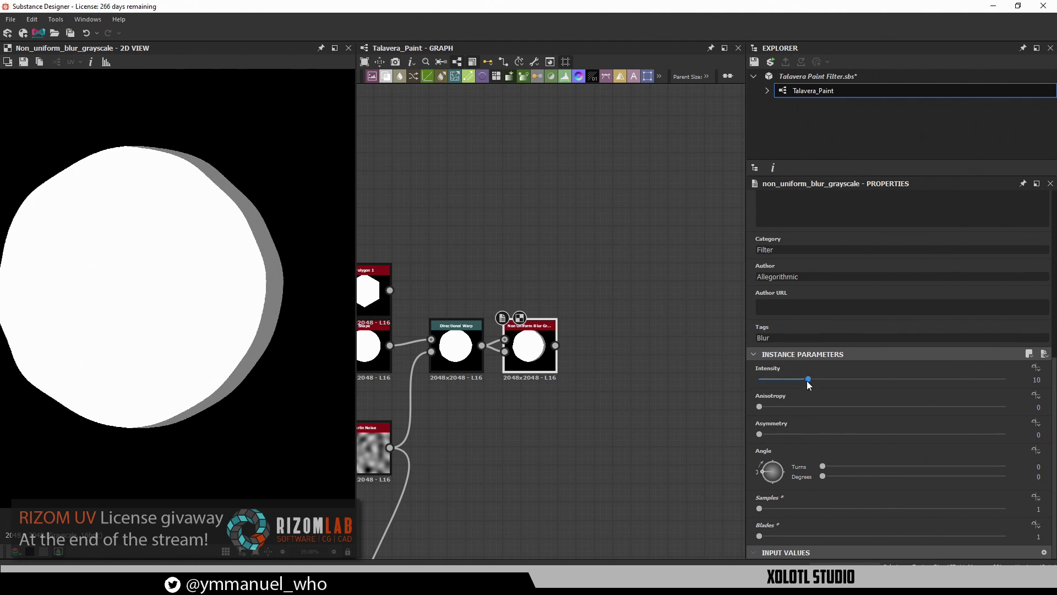
{"action": "left_click_drag", "start_coordinate": [808, 384], "coordinate": [774, 388]}
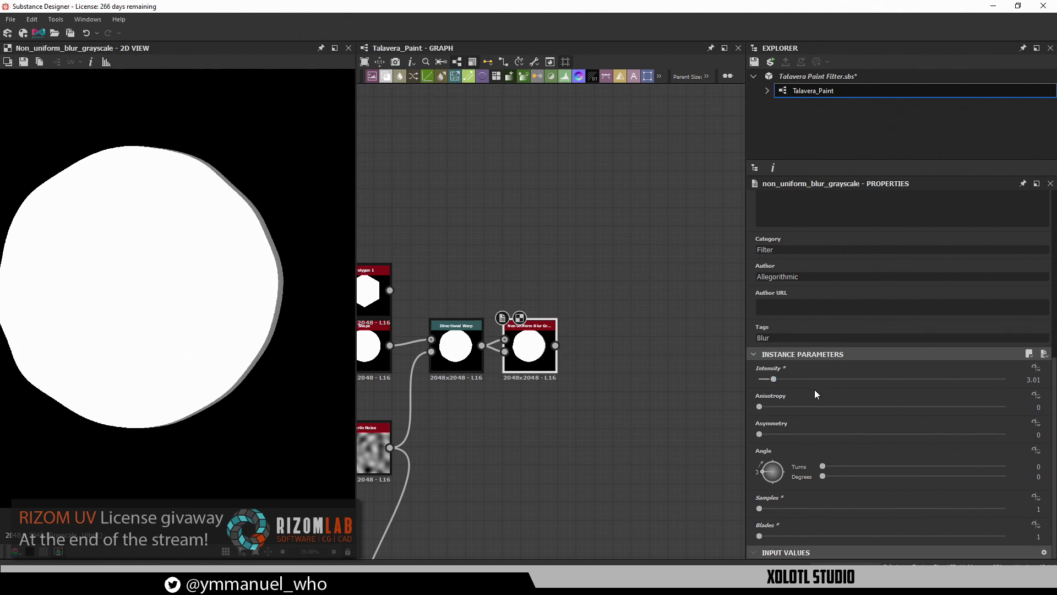
{"action": "left_click_drag", "start_coordinate": [784, 380], "coordinate": [868, 384]}
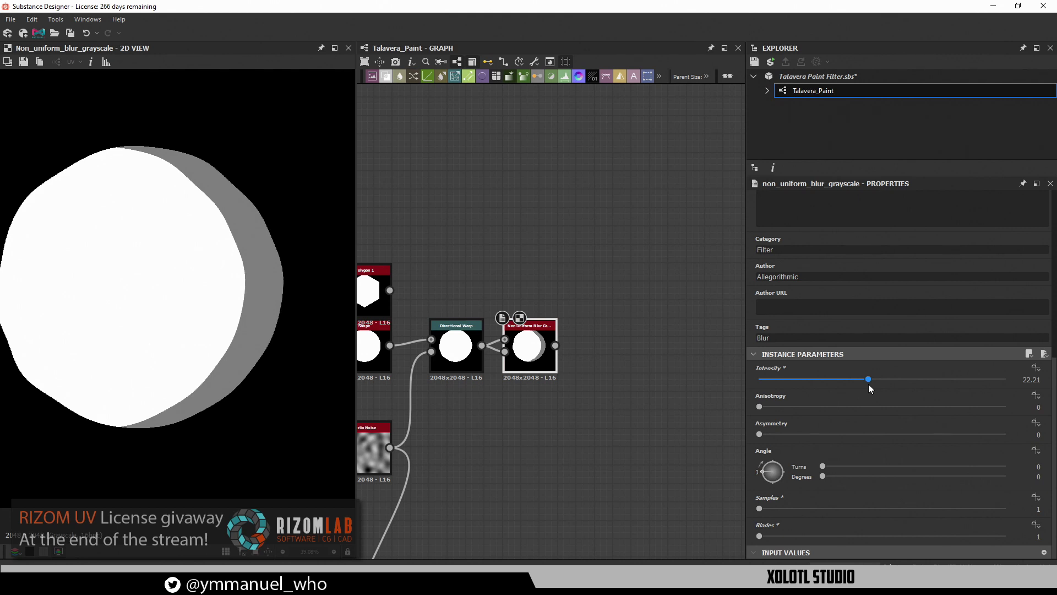
{"action": "left_click_drag", "start_coordinate": [870, 387], "coordinate": [873, 385]}
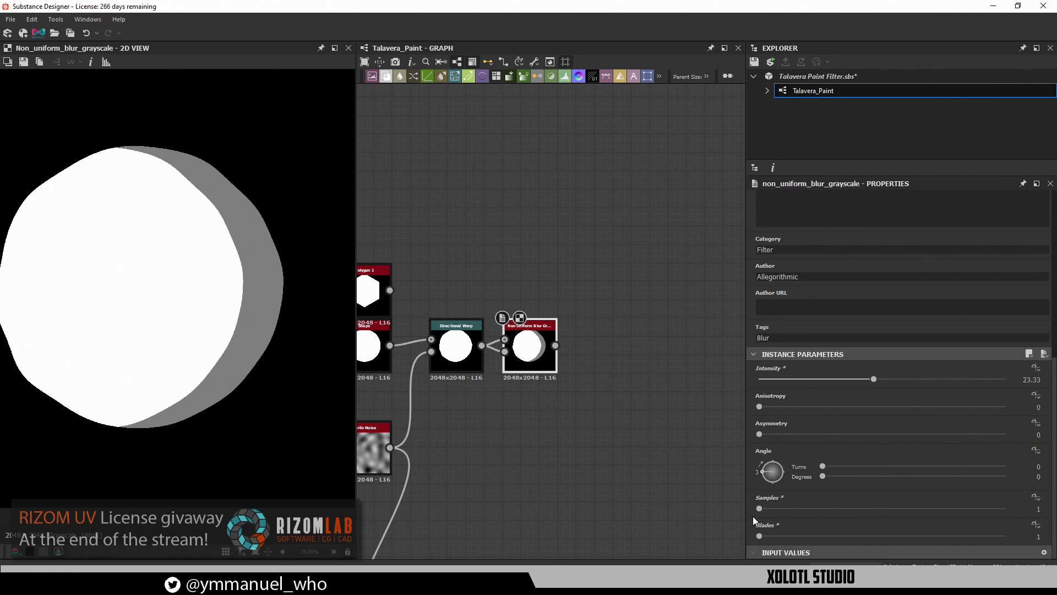
Test blur samples up to 16, then return Samples to 1 and Blades to 2
{"action": "left_click_drag", "start_coordinate": [761, 508], "coordinate": [840, 507]}
{"action": "scroll", "coordinate": [193, 294], "scroll_direction": "up", "scroll_amount": 5}
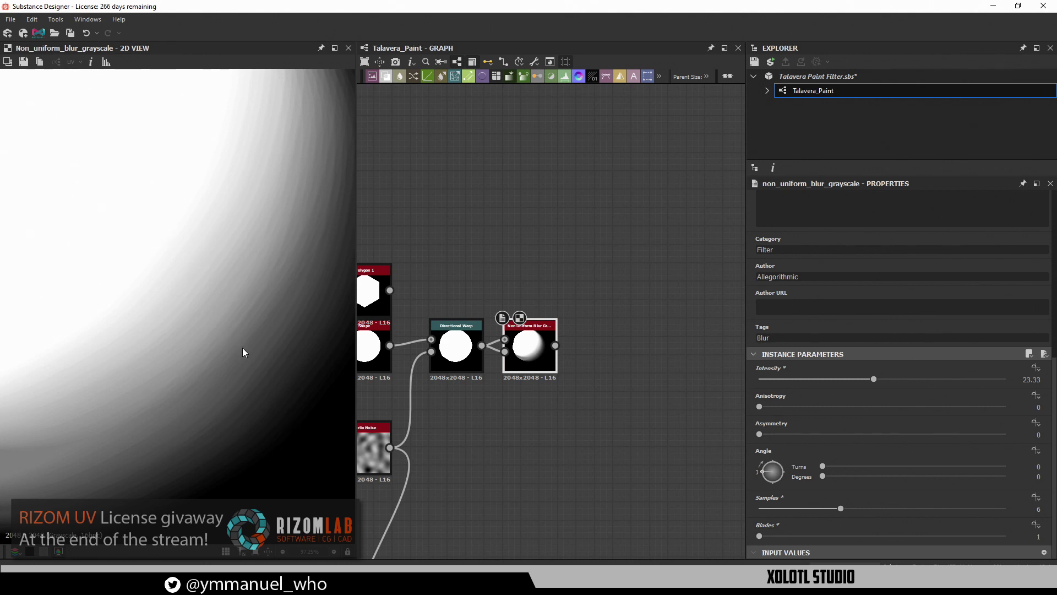
{"action": "left_click_drag", "start_coordinate": [841, 507], "coordinate": [1012, 507]}
{"action": "scroll", "coordinate": [131, 264], "scroll_direction": "down", "scroll_amount": 3}
{"action": "scroll", "coordinate": [130, 263], "scroll_direction": "down", "scroll_amount": 2}
{"action": "middle_click_drag", "start_coordinate": [143, 308], "coordinate": [264, 378]}
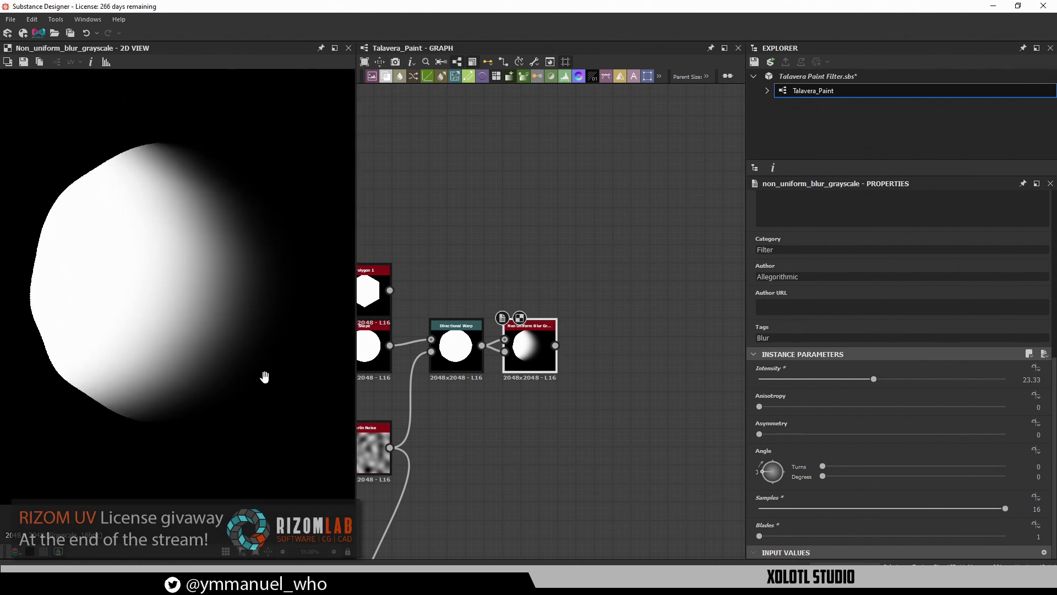
{"action": "scroll", "coordinate": [235, 311], "scroll_direction": "up", "scroll_amount": 7}
{"action": "scroll", "coordinate": [193, 344], "scroll_direction": "down", "scroll_amount": 7}
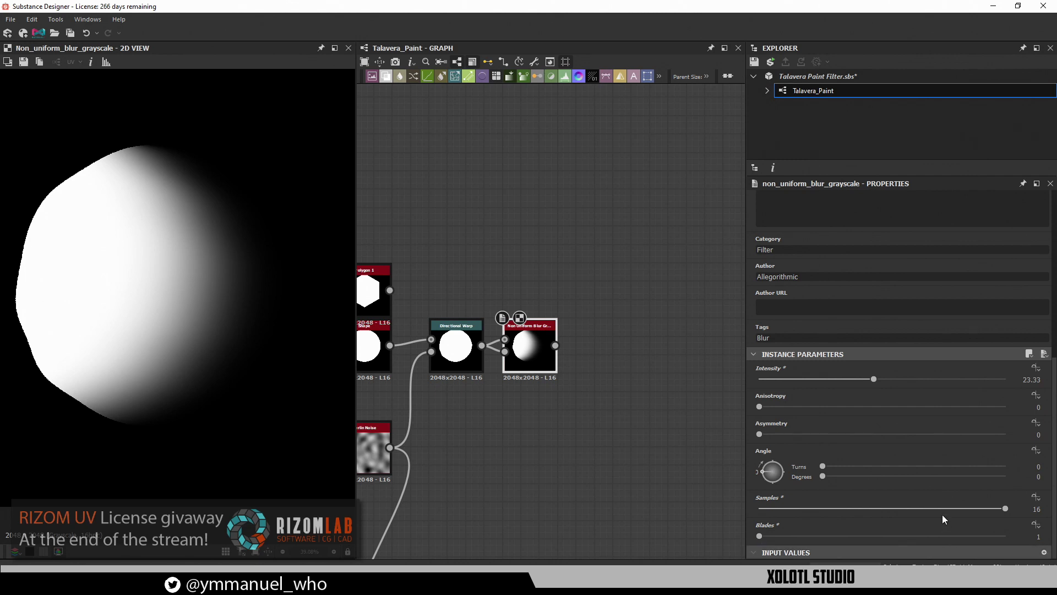
{"action": "left_click_drag", "start_coordinate": [943, 510], "coordinate": [766, 514]}
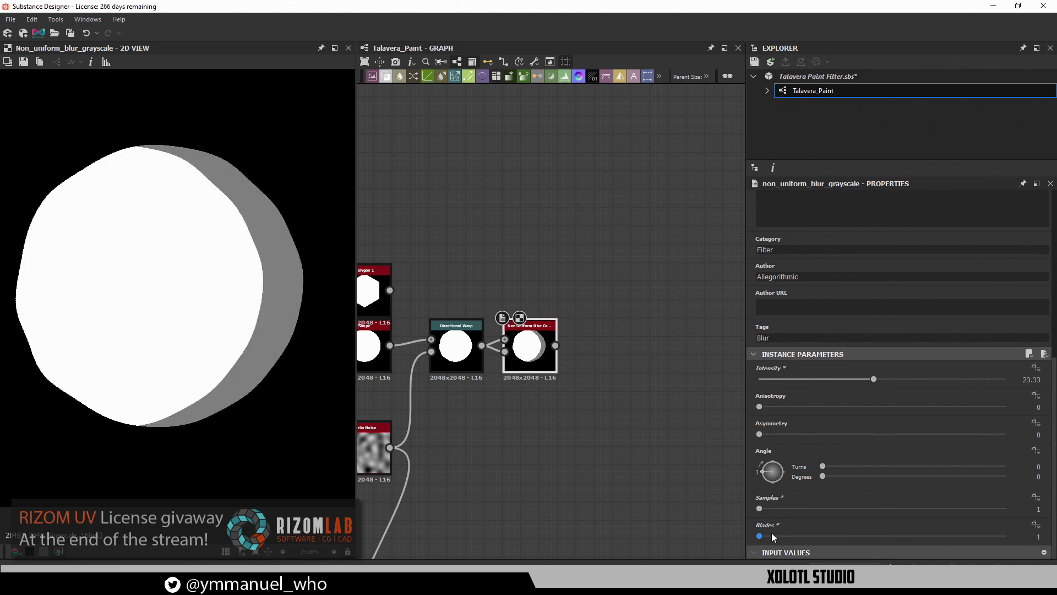
{"action": "mouse_move", "coordinate": [760, 536]}
{"action": "left_mouse_down"}
{"action": "mouse_move", "coordinate": [807, 537]}
{"action": "mouse_move", "coordinate": [758, 536]}
{"action": "left_mouse_up"}
Step the blur Blades up to 4 and try 3 samples
{"action": "left_click_drag", "start_coordinate": [759, 536], "coordinate": [784, 537]}
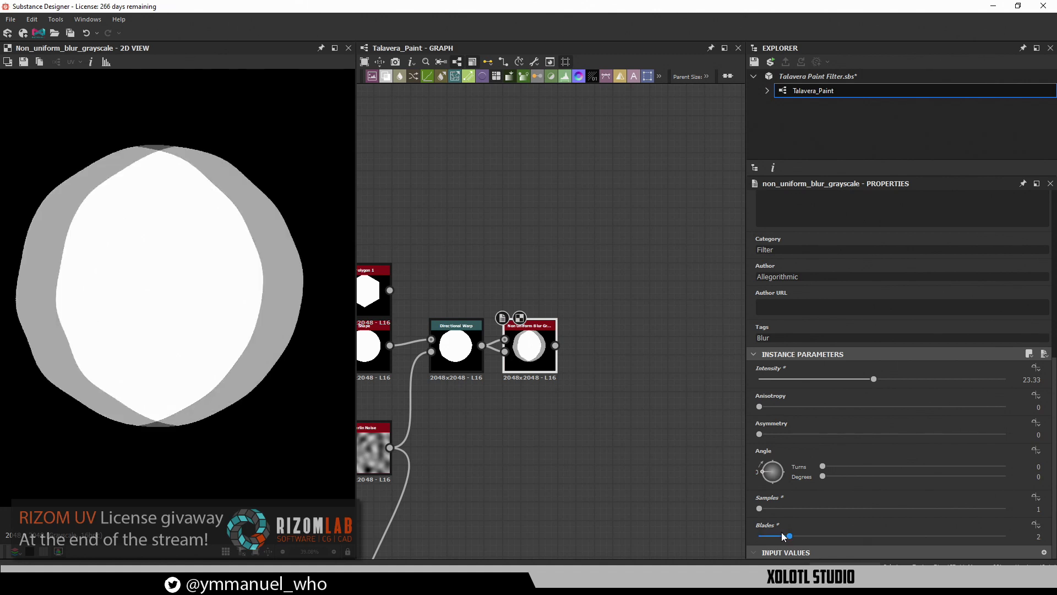
{"action": "left_click_drag", "start_coordinate": [785, 537], "coordinate": [820, 537]}
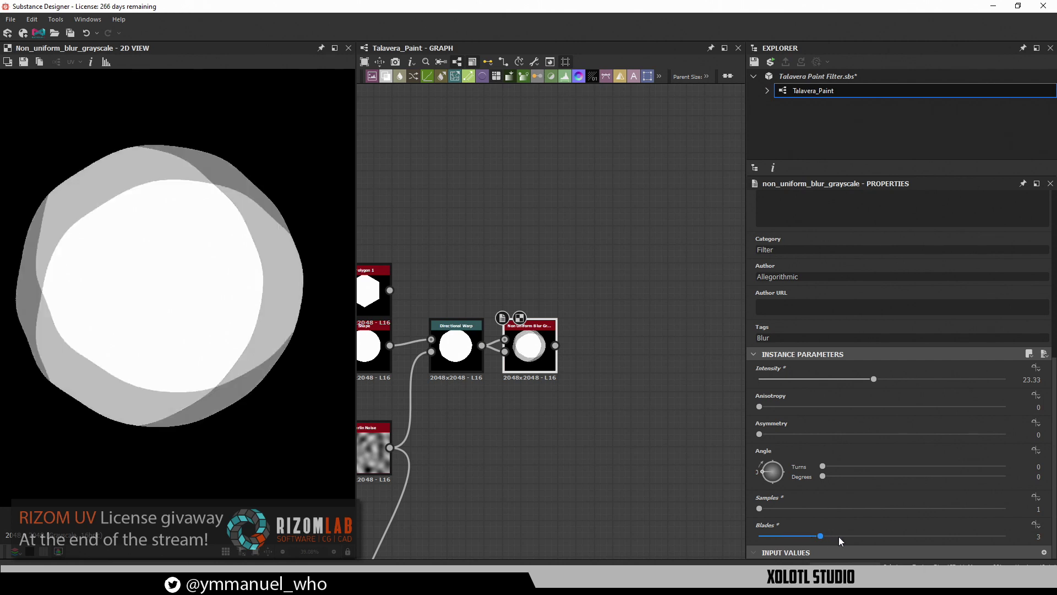
{"action": "left_click_drag", "start_coordinate": [838, 539], "coordinate": [839, 539]}
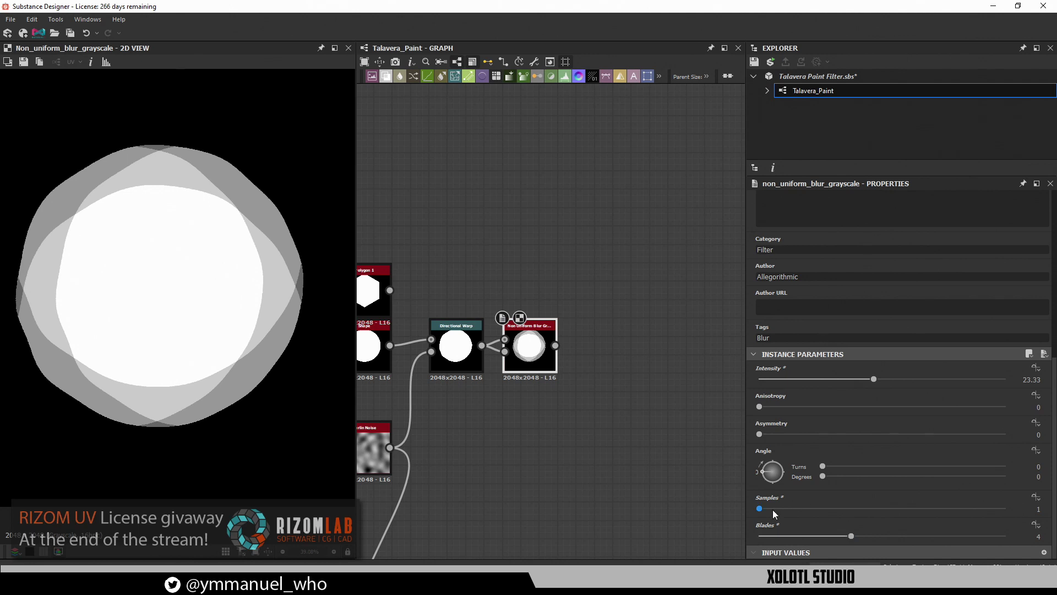
{"action": "left_click_drag", "start_coordinate": [762, 508], "coordinate": [788, 512]}
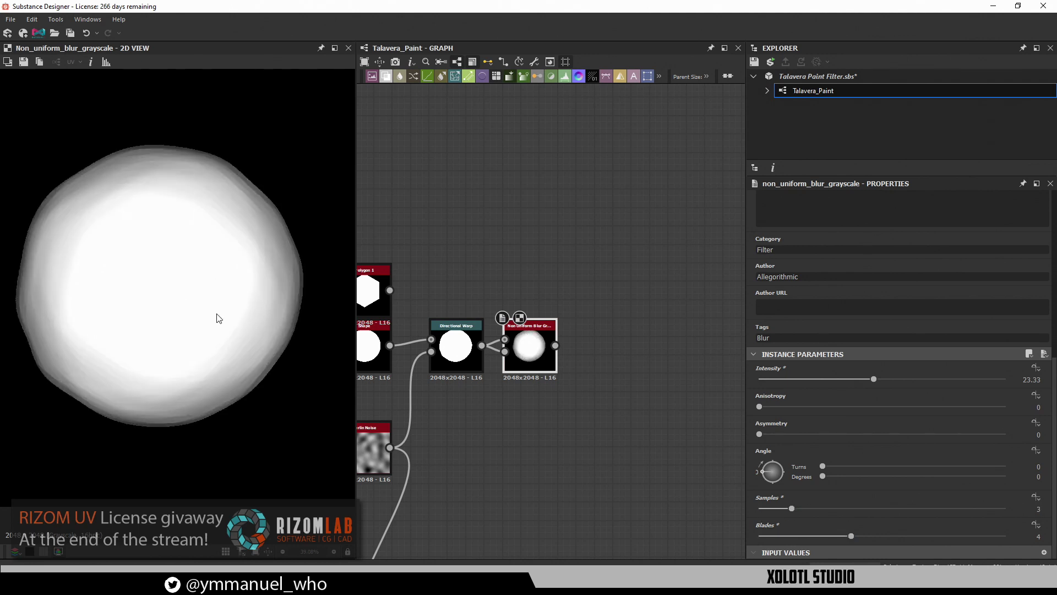
{"action": "scroll", "coordinate": [220, 317], "scroll_direction": "up", "scroll_amount": 3}
{"action": "scroll", "coordinate": [220, 319], "scroll_direction": "down", "scroll_amount": 3}
{"action": "middle_click_drag", "start_coordinate": [224, 352], "coordinate": [237, 334]}
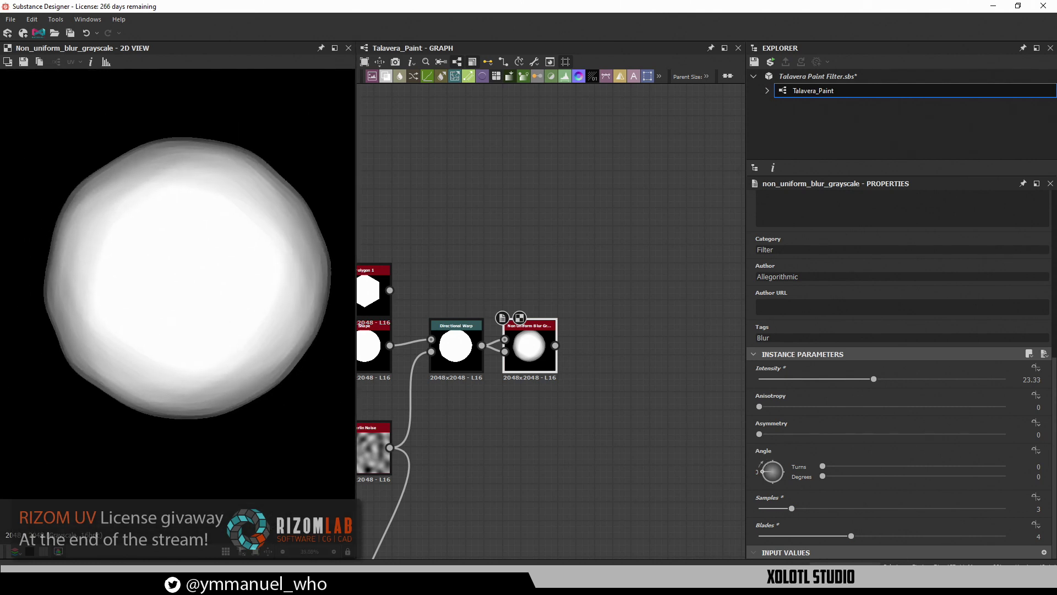
{"action": "scroll", "coordinate": [210, 260], "scroll_direction": "up", "scroll_amount": 3}
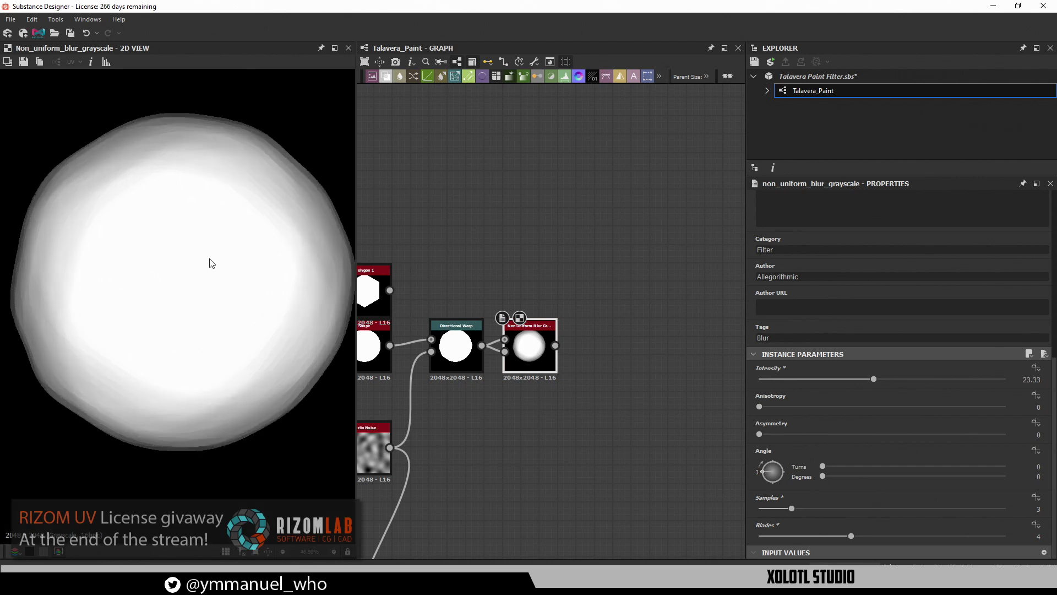
{"action": "scroll", "coordinate": [176, 226], "scroll_direction": "up", "scroll_amount": 3}
{"action": "middle_click_drag", "start_coordinate": [155, 213], "coordinate": [187, 203]}
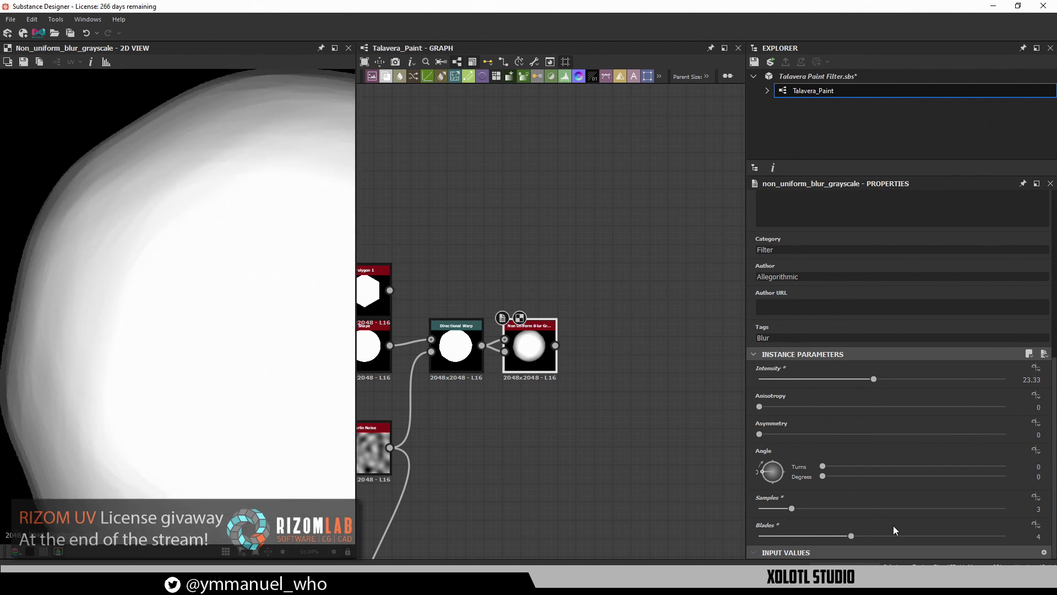
Try 16 samples, then settle Samples at 4 and inspect the softened blob edge
{"action": "left_click_drag", "start_coordinate": [791, 508], "coordinate": [1005, 507]}
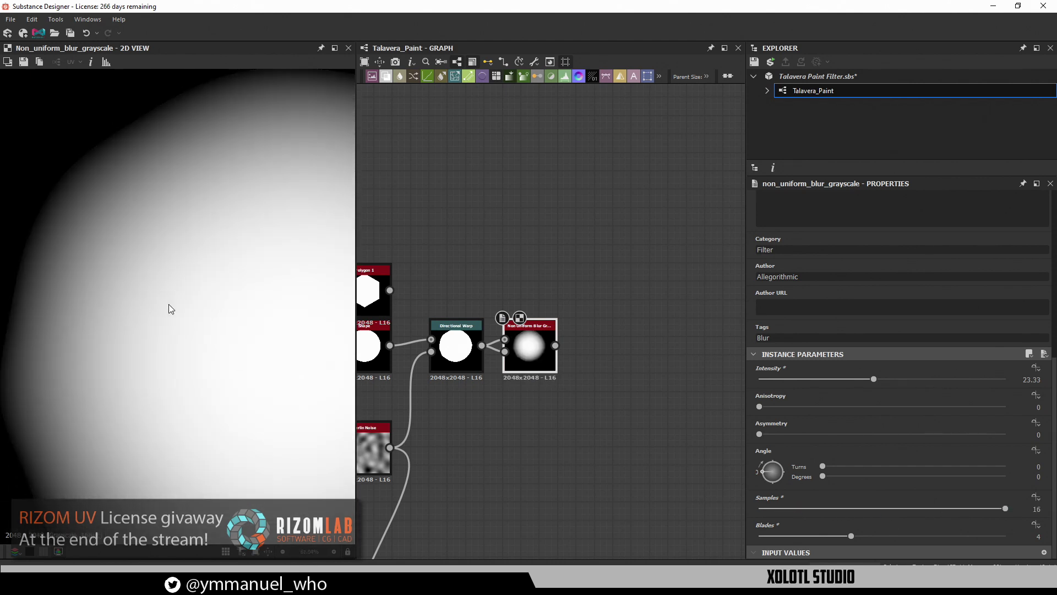
{"action": "key", "text": "f"}
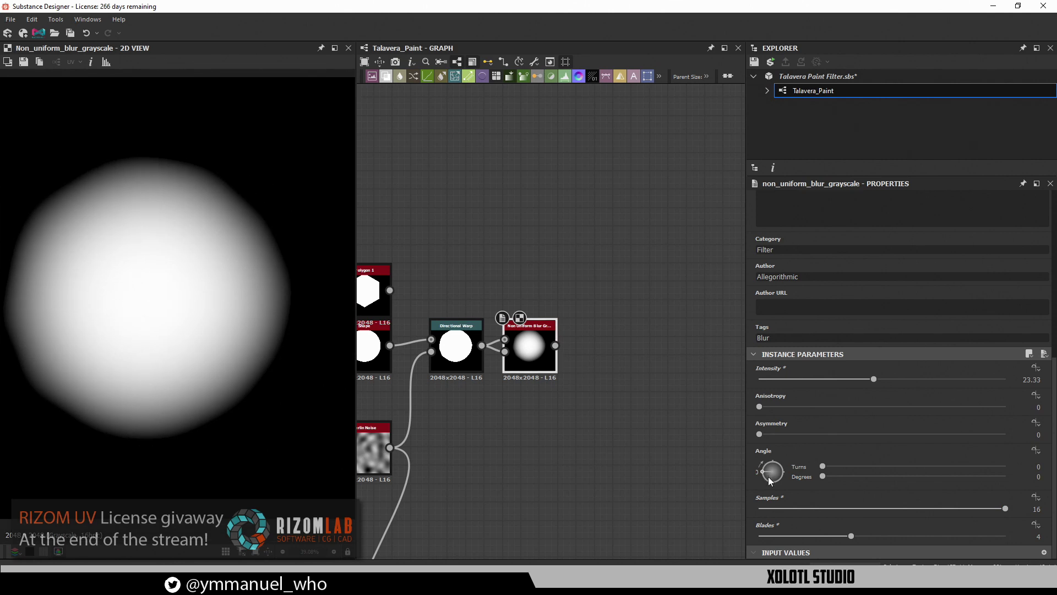
{"action": "left_click", "coordinate": [837, 511]}
{"action": "left_click_drag", "start_coordinate": [838, 512], "coordinate": [807, 509]}
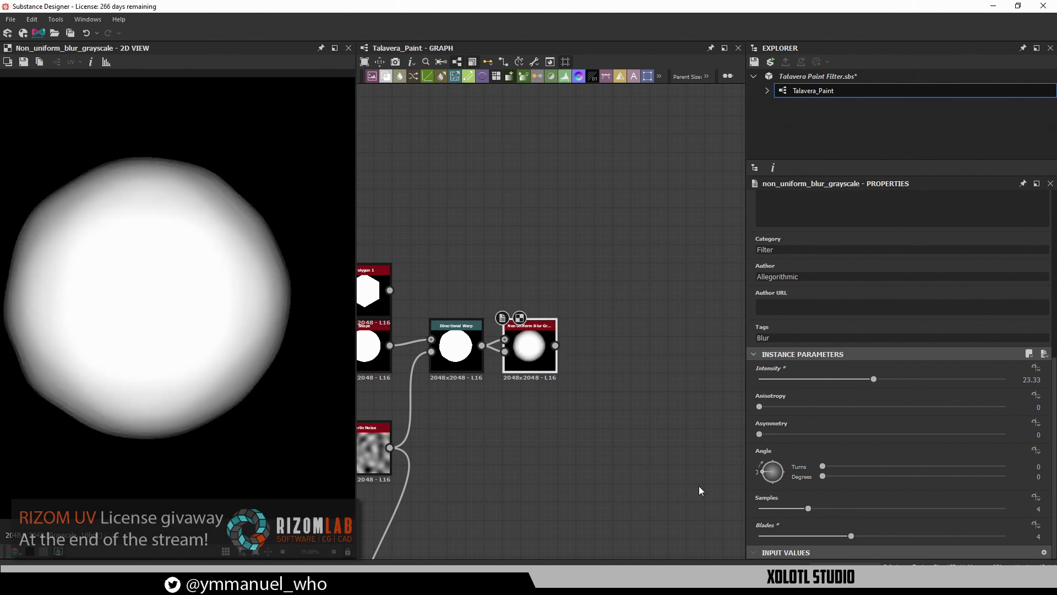
{"action": "scroll", "coordinate": [104, 351], "scroll_direction": "up", "scroll_amount": 4}
{"action": "middle_click_drag", "start_coordinate": [107, 330], "coordinate": [233, 402]}
{"action": "scroll", "coordinate": [62, 274], "scroll_direction": "up", "scroll_amount": 4}
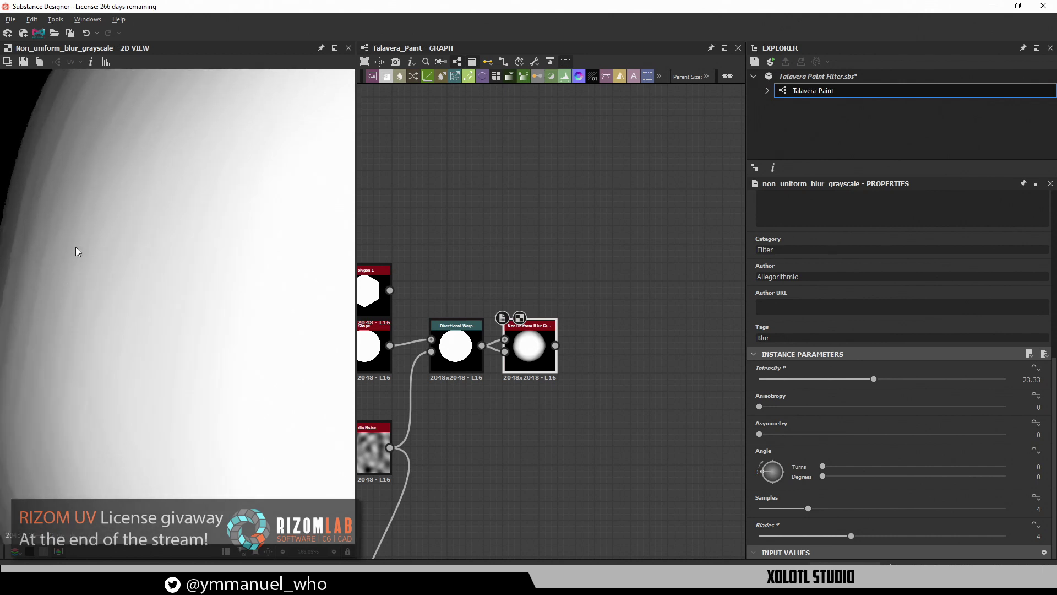
{"action": "middle_click_drag", "start_coordinate": [76, 248], "coordinate": [84, 317]}
{"action": "scroll", "coordinate": [203, 379], "scroll_direction": "down", "scroll_amount": 4}
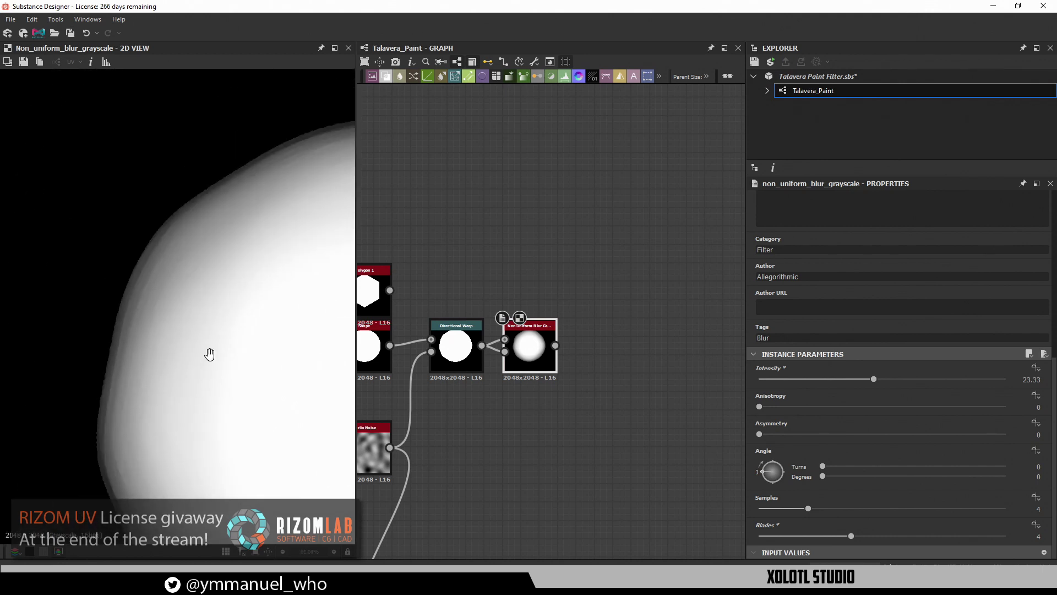
{"action": "middle_click_drag", "start_coordinate": [209, 354], "coordinate": [117, 299]}
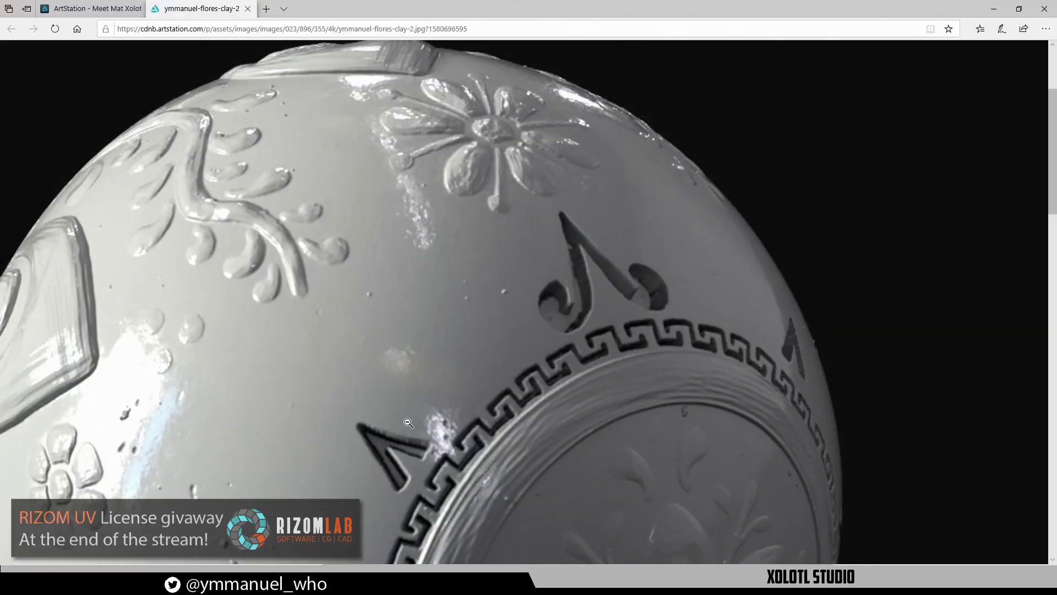
Scroll around the full-size Clay 2 render to study the carved floral bands
{"action": "scroll", "coordinate": [460, 369], "scroll_direction": "down", "scroll_amount": 5}
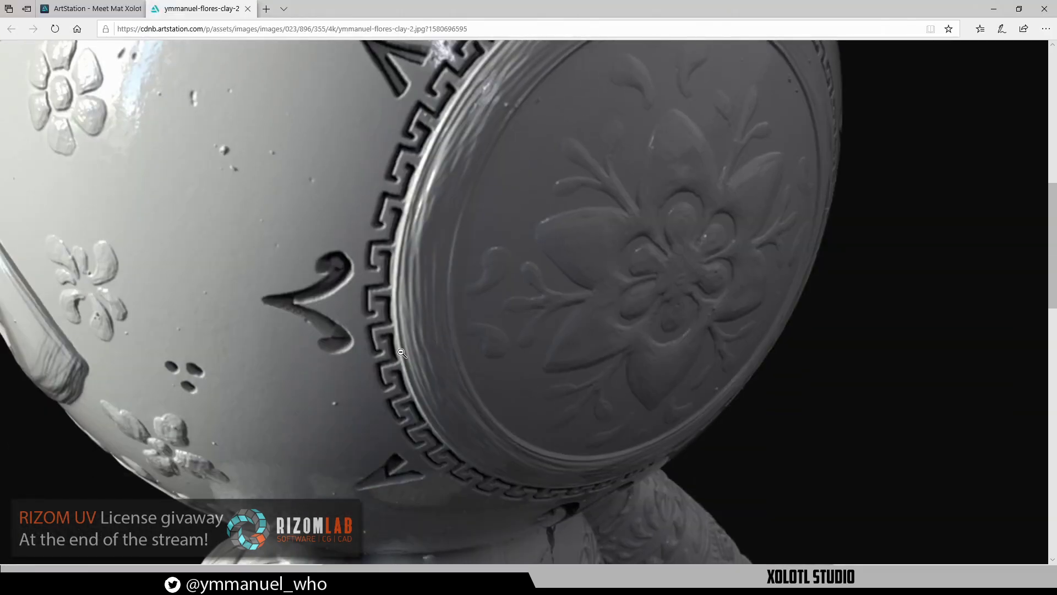
{"action": "scroll", "coordinate": [596, 244], "scroll_direction": "up", "scroll_amount": 3}
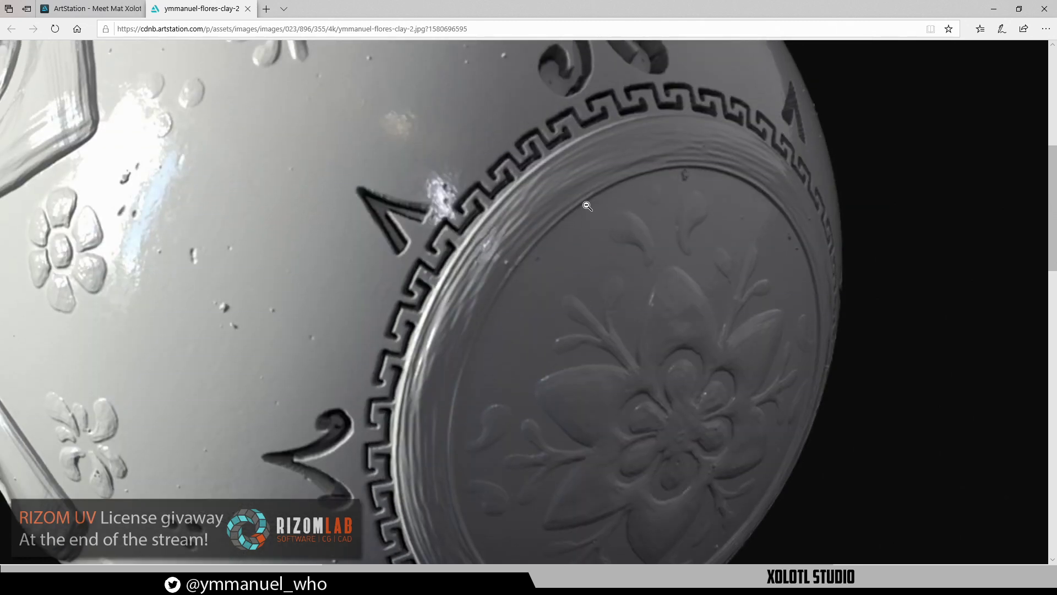
{"action": "scroll", "coordinate": [372, 186], "scroll_direction": "up", "scroll_amount": 5}
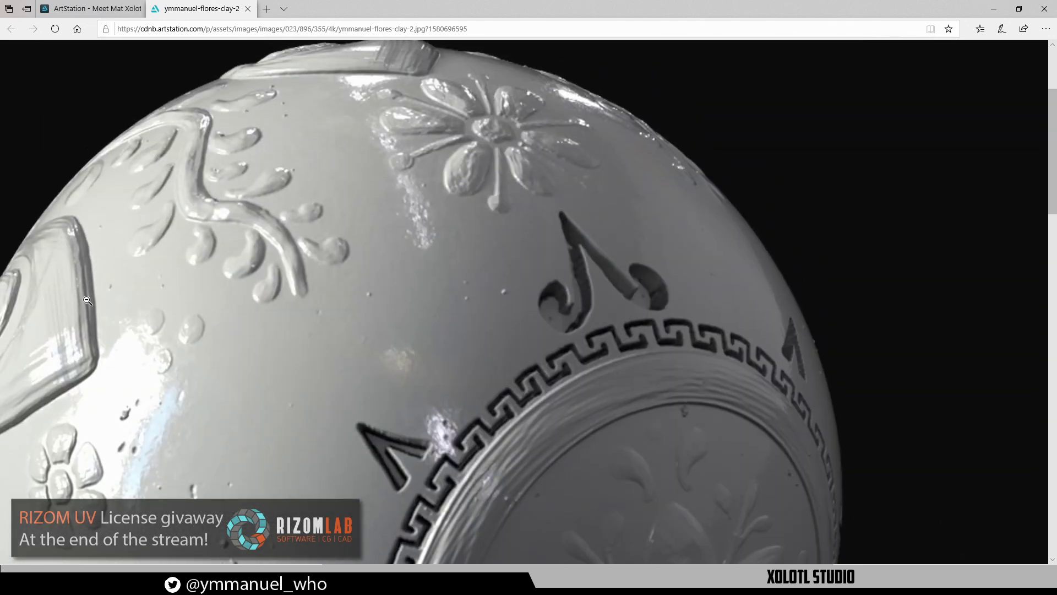
{"action": "scroll", "coordinate": [335, 338], "scroll_direction": "left", "scroll_amount": 9}
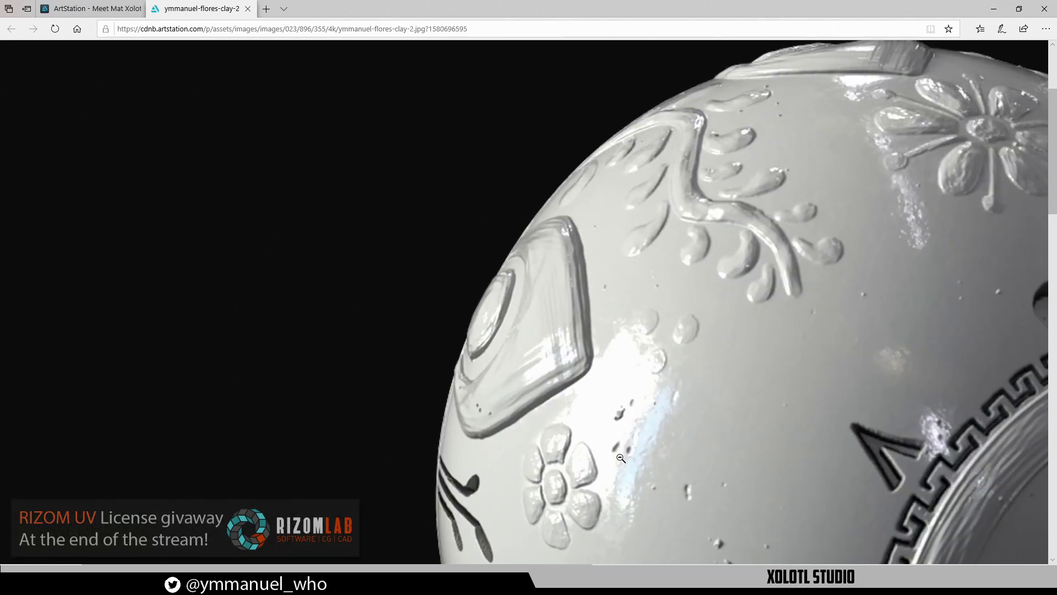
{"action": "scroll", "coordinate": [620, 458], "scroll_direction": "down", "scroll_amount": 3}
{"action": "scroll", "coordinate": [534, 282], "scroll_direction": "down", "scroll_amount": 2}
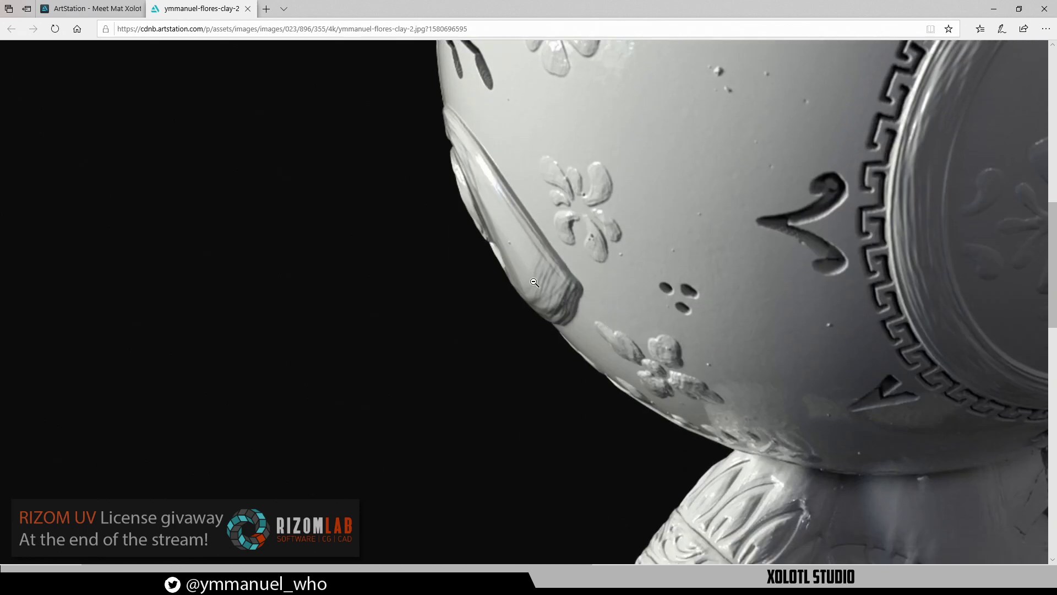
{"action": "scroll", "coordinate": [680, 398], "scroll_direction": "down", "scroll_amount": 6}
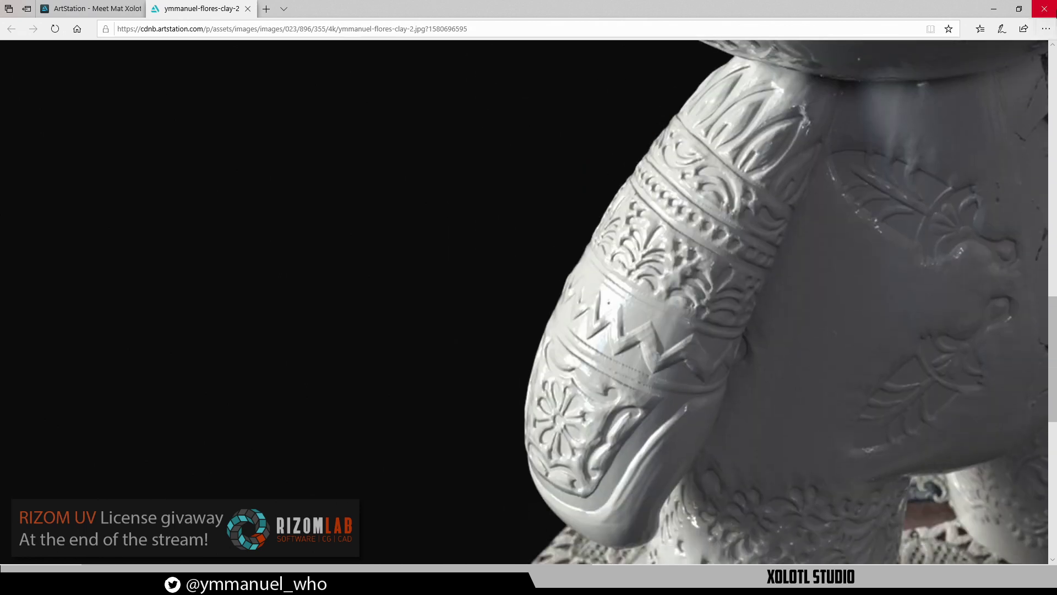
{"action": "left_click", "coordinate": [993, 9]}
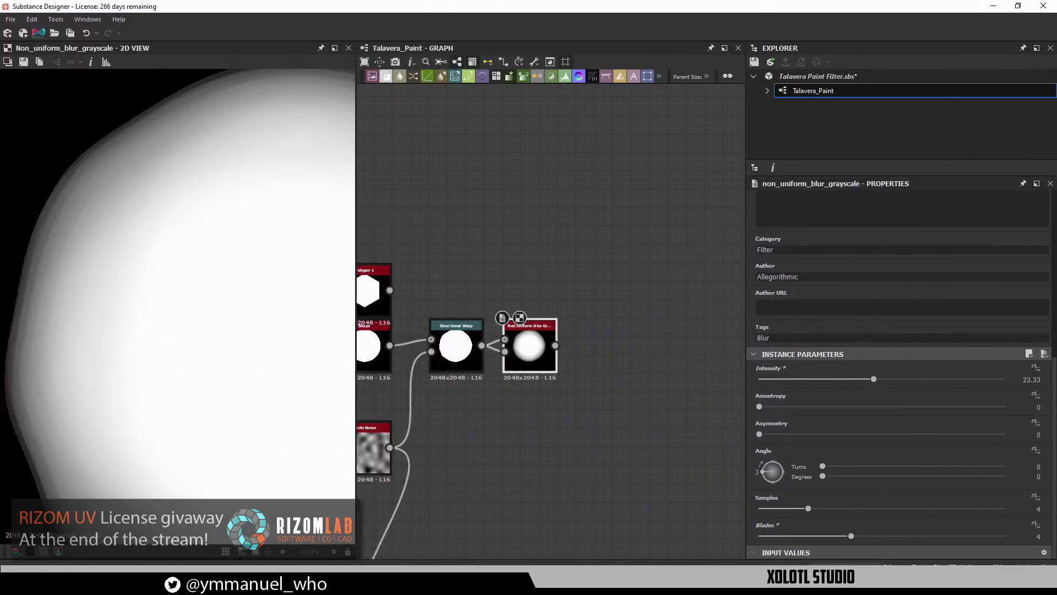
{"action": "key", "text": "alt+Tab"}
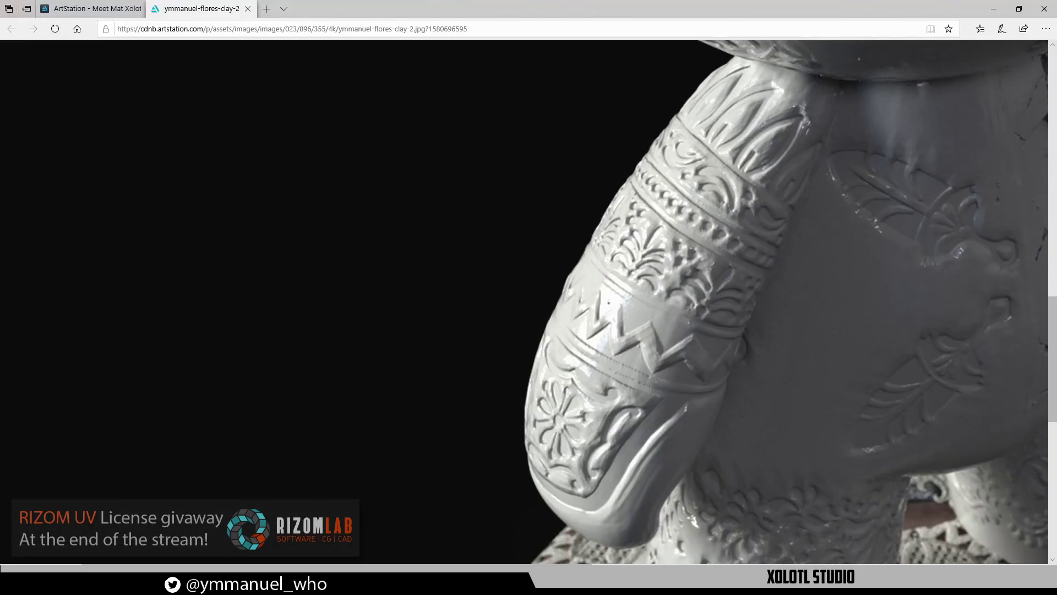
Close the clay image and scroll through the Meet Mat artwork page
{"action": "left_click", "coordinate": [247, 9]}
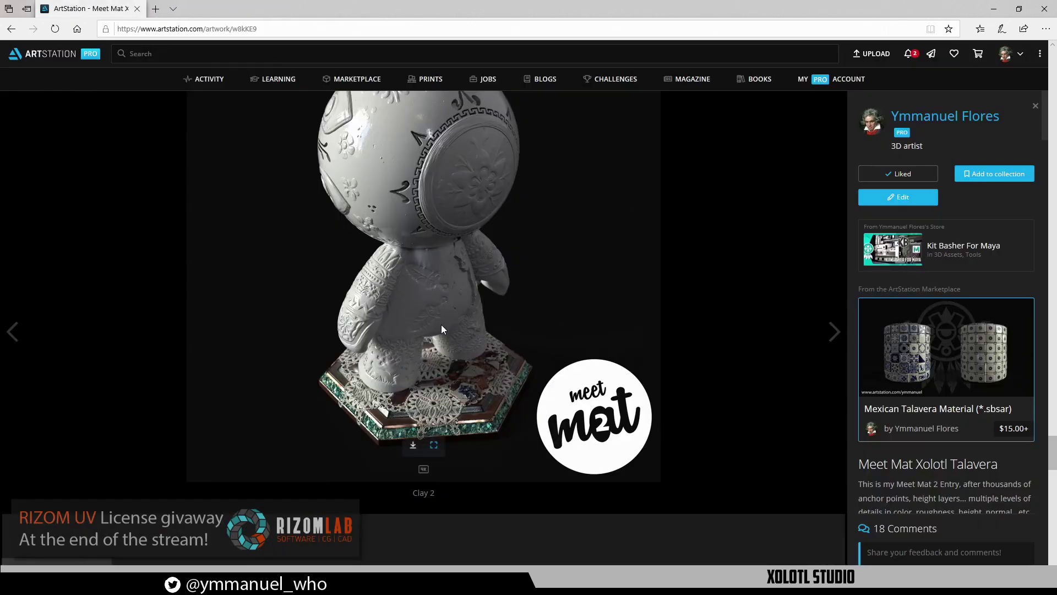
{"action": "scroll", "coordinate": [444, 280], "scroll_direction": "up", "scroll_amount": 15}
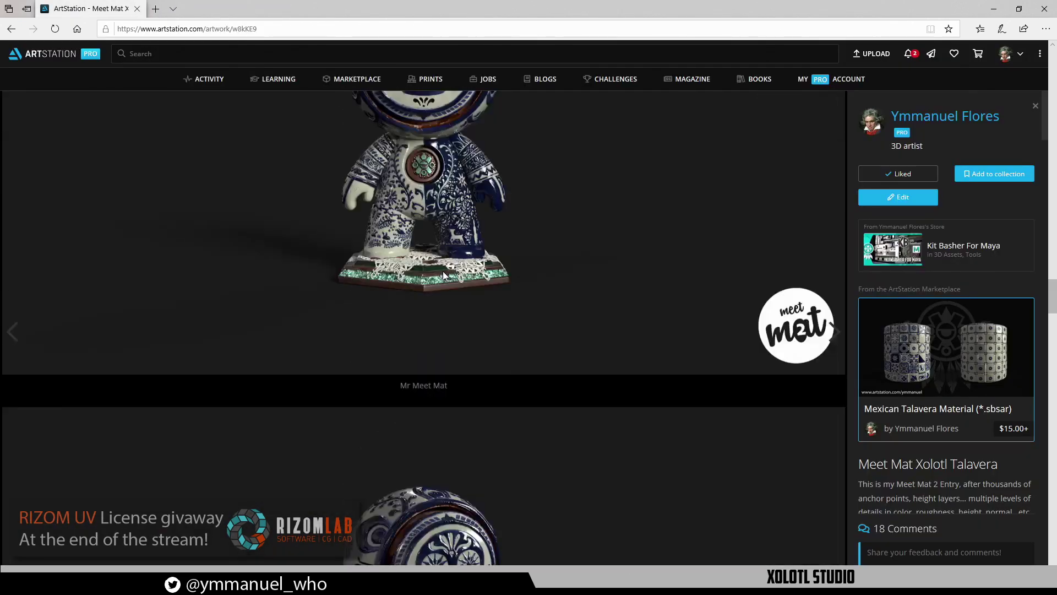
{"action": "scroll", "coordinate": [436, 246], "scroll_direction": "up", "scroll_amount": 10}
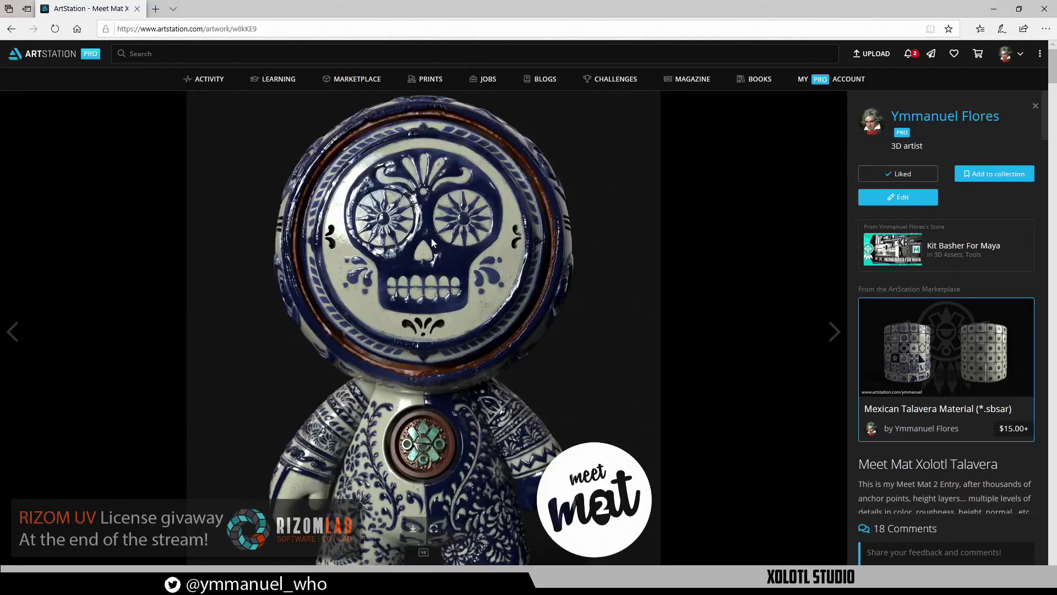
{"action": "scroll", "coordinate": [431, 237], "scroll_direction": "down", "scroll_amount": 5}
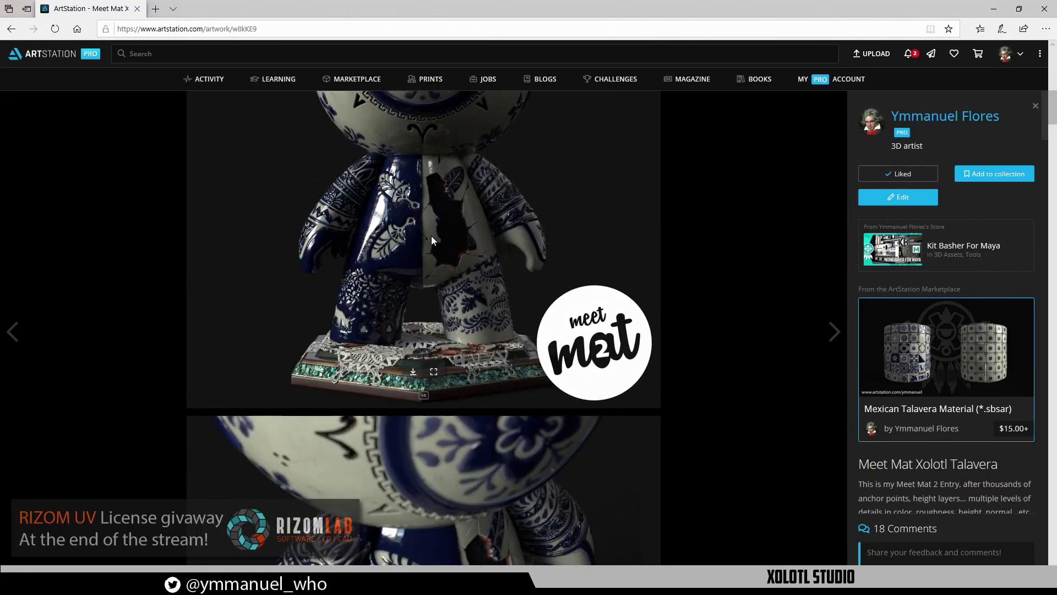
{"action": "scroll", "coordinate": [431, 236], "scroll_direction": "up", "scroll_amount": 4}
{"action": "scroll", "coordinate": [487, 394], "scroll_direction": "down", "scroll_amount": 4}
Open the Talavera render in a new tab at 100% and scroll through the glaze
{"action": "left_click", "coordinate": [432, 380]}
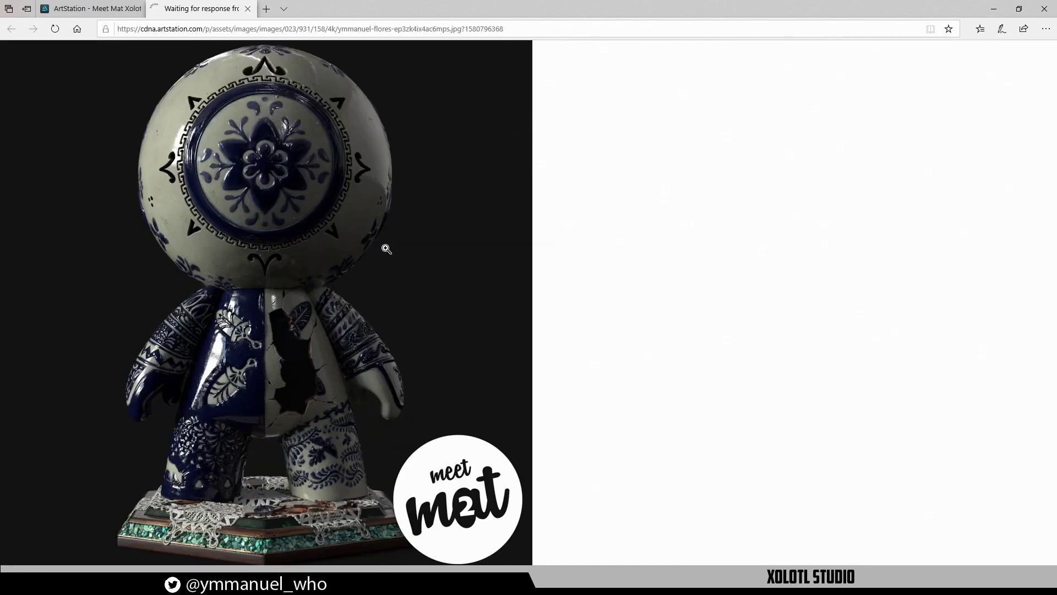
{"action": "left_click", "coordinate": [386, 247]}
{"action": "scroll", "coordinate": [389, 221], "scroll_direction": "up", "scroll_amount": 5}
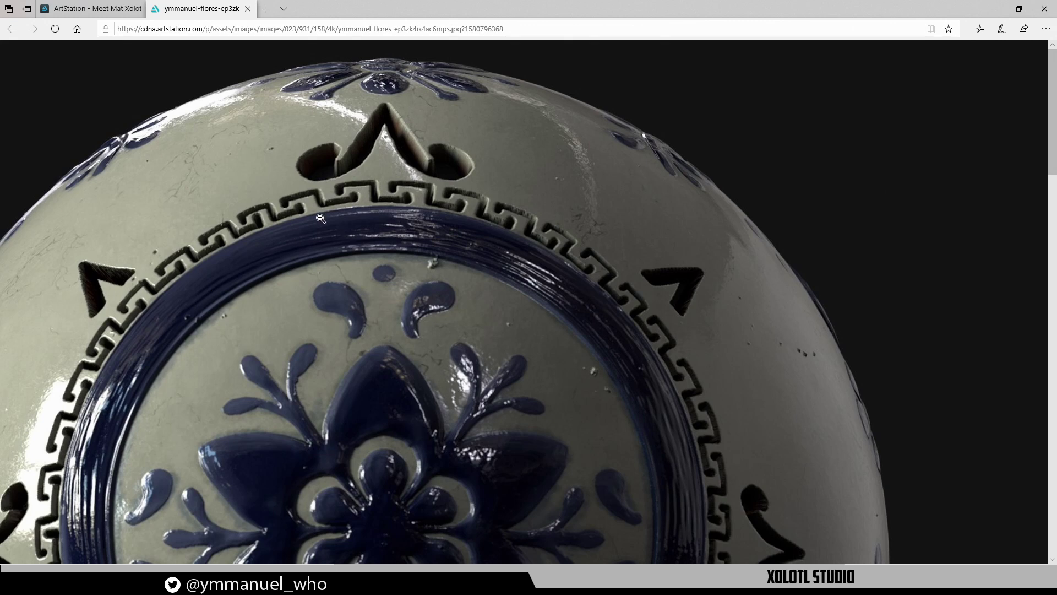
{"action": "scroll", "coordinate": [436, 272], "scroll_direction": "down", "scroll_amount": 6}
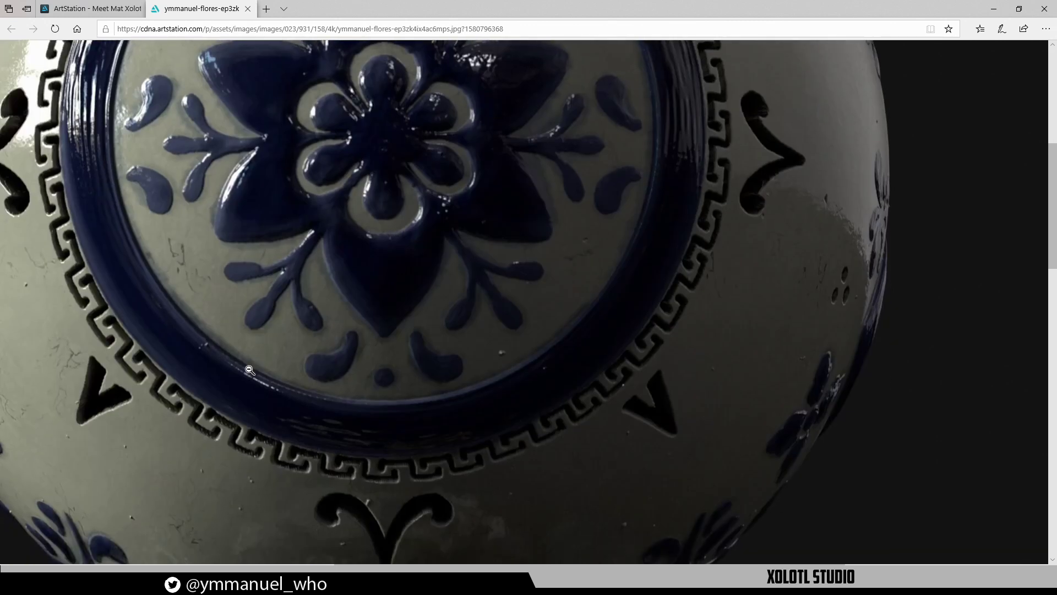
{"action": "scroll", "coordinate": [278, 416], "scroll_direction": "down", "scroll_amount": 3}
{"action": "scroll", "coordinate": [259, 460], "scroll_direction": "down", "scroll_amount": 4}
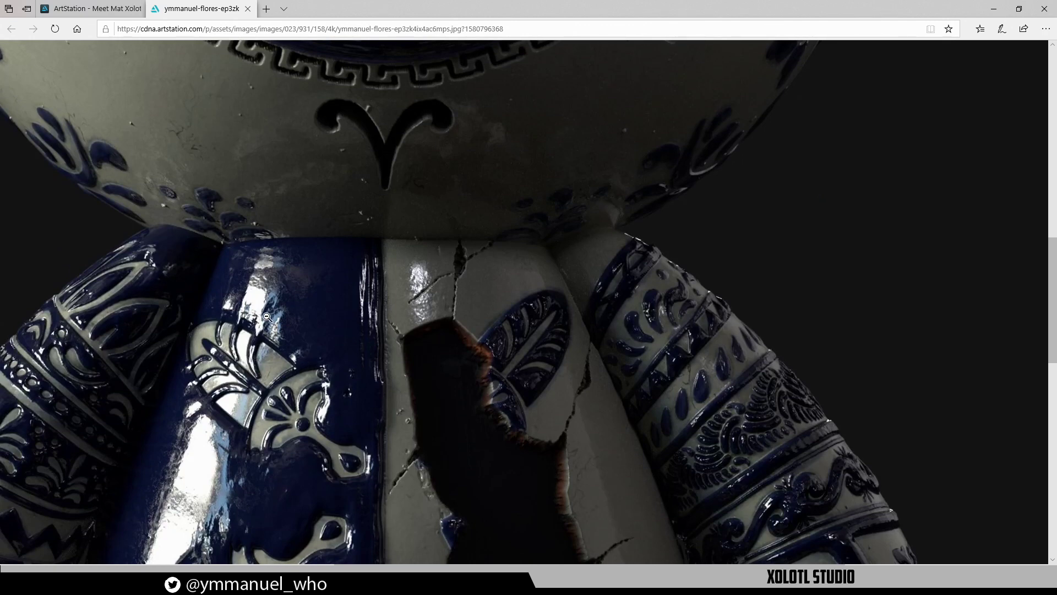
{"action": "scroll", "coordinate": [228, 329], "scroll_direction": "down", "scroll_amount": 3}
{"action": "scroll", "coordinate": [198, 352], "scroll_direction": "up", "scroll_amount": 9}
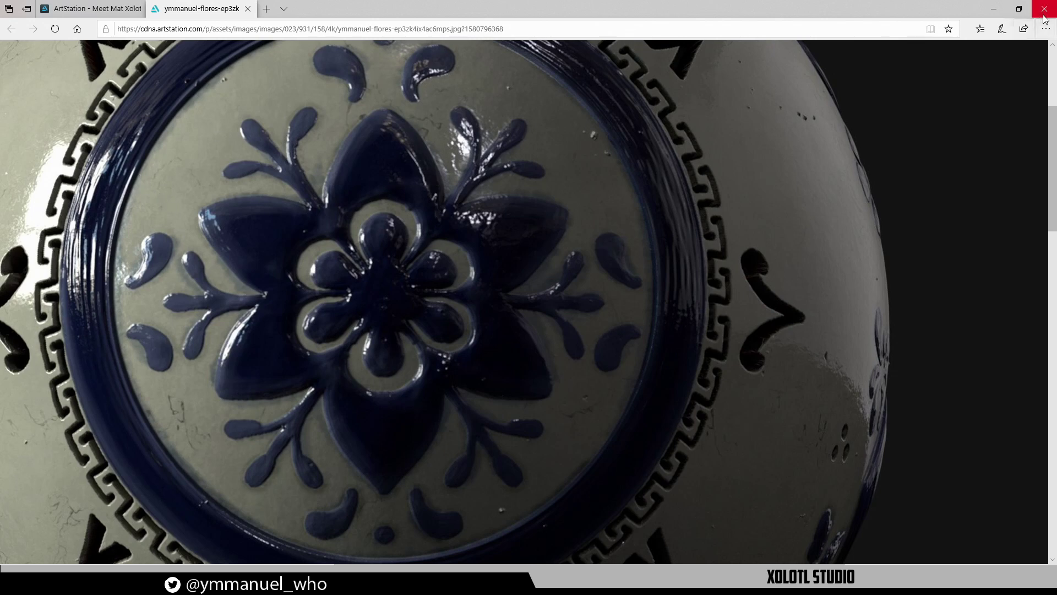
{"action": "left_click", "coordinate": [990, 15]}
Select the Non Uniform Blur node and collapse its Base Parameters and Attributes sections
{"action": "middle_click_drag", "start_coordinate": [521, 425], "coordinate": [524, 281]}
{"action": "middle_click_drag", "start_coordinate": [546, 206], "coordinate": [533, 244]}
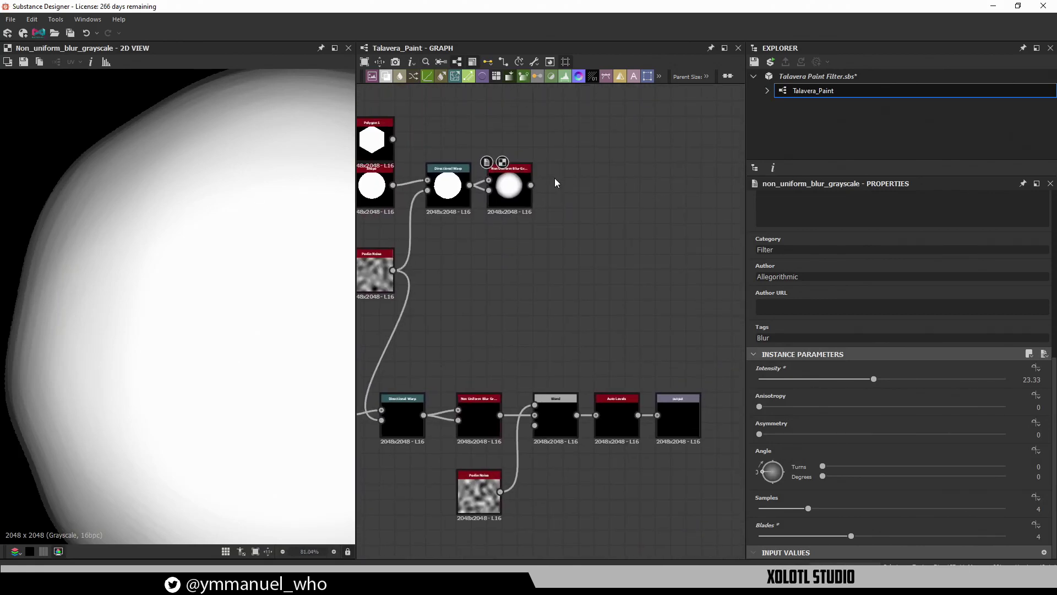
{"action": "scroll", "coordinate": [209, 339], "scroll_direction": "down", "scroll_amount": 3}
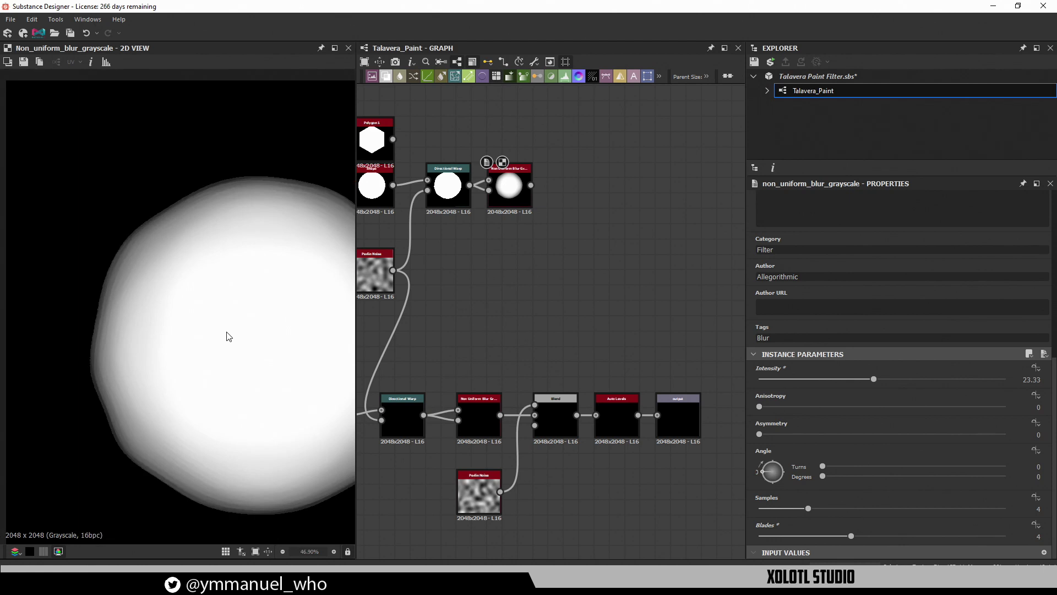
{"action": "middle_click_drag", "start_coordinate": [229, 336], "coordinate": [111, 286]}
{"action": "scroll", "coordinate": [111, 286], "scroll_direction": "down", "scroll_amount": 1}
{"action": "left_click", "coordinate": [447, 187]}
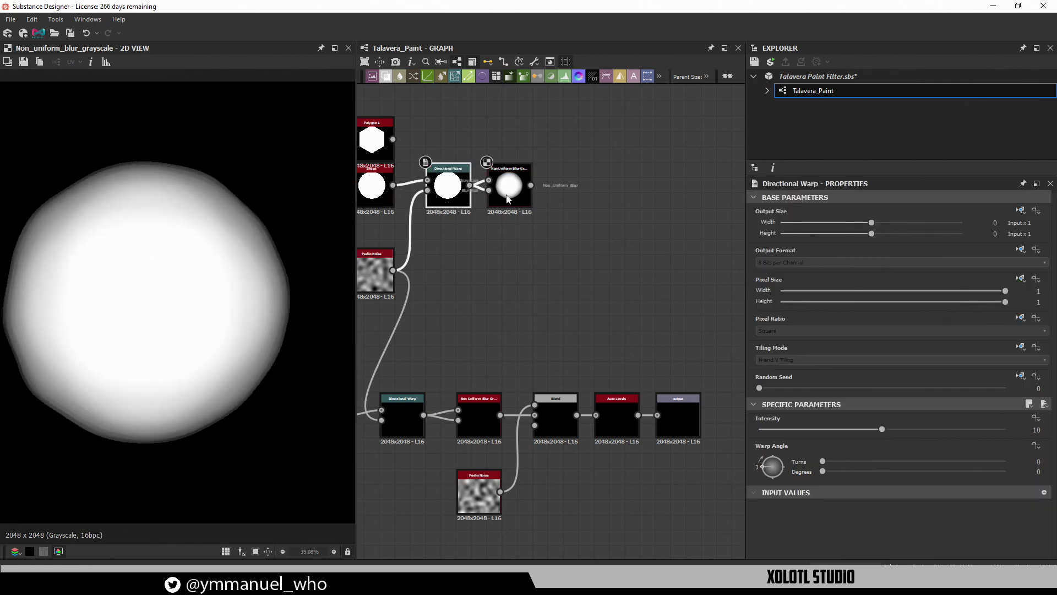
{"action": "left_click", "coordinate": [506, 196]}
{"action": "scroll", "coordinate": [999, 483], "scroll_direction": "down", "scroll_amount": 5}
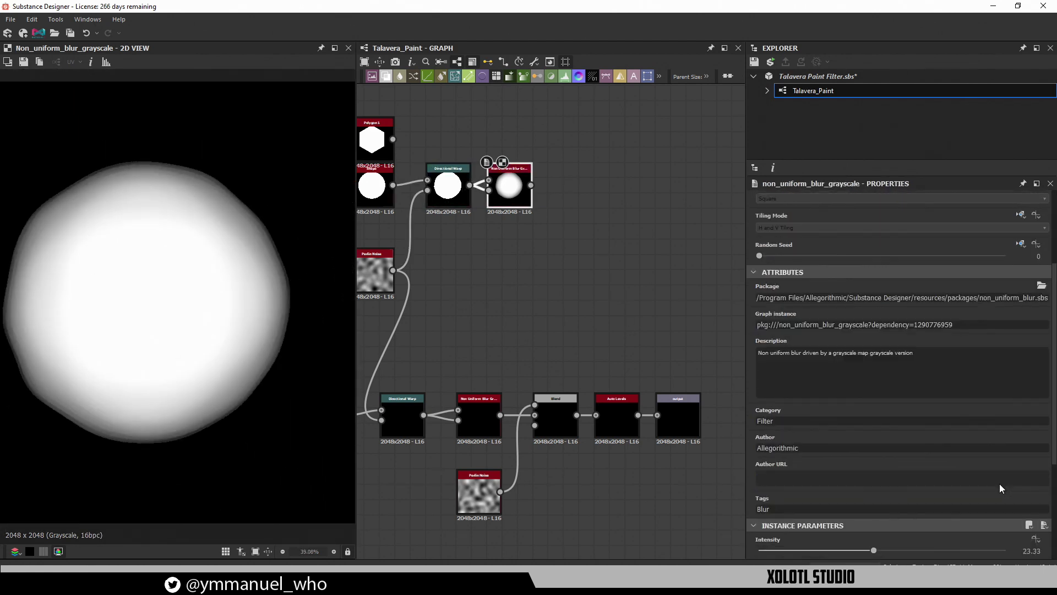
{"action": "scroll", "coordinate": [793, 336], "scroll_direction": "up", "scroll_amount": 5}
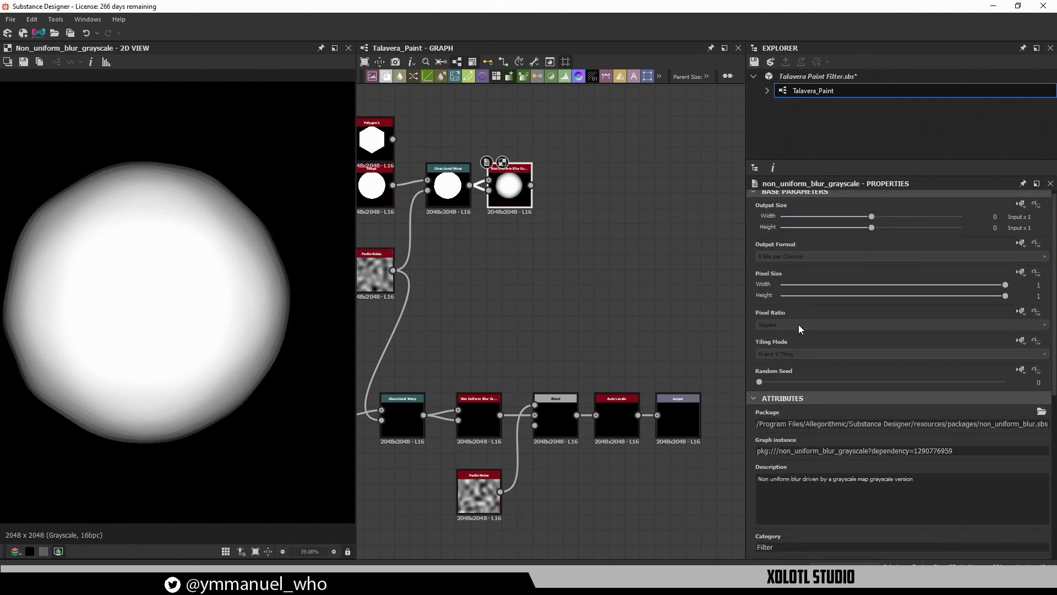
{"action": "left_click", "coordinate": [762, 198]}
{"action": "left_click", "coordinate": [761, 210]}
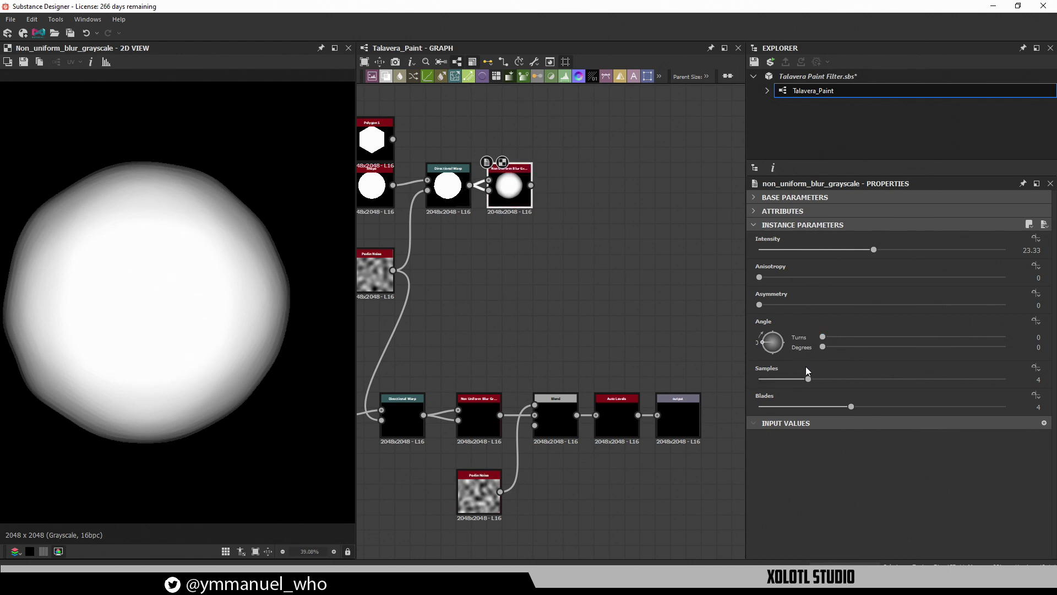
Lower the Non Uniform Blur's Blades from 4 to 3 and recentre the blob preview
{"action": "scroll", "coordinate": [518, 231], "scroll_direction": "up", "scroll_amount": 5}
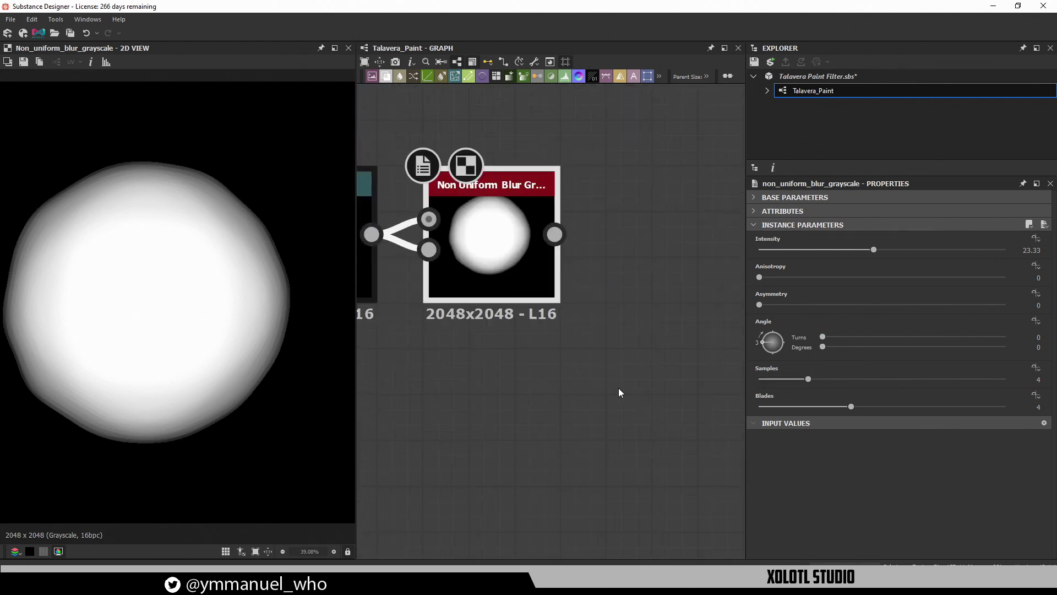
{"action": "middle_click_drag", "start_coordinate": [643, 374], "coordinate": [709, 418]}
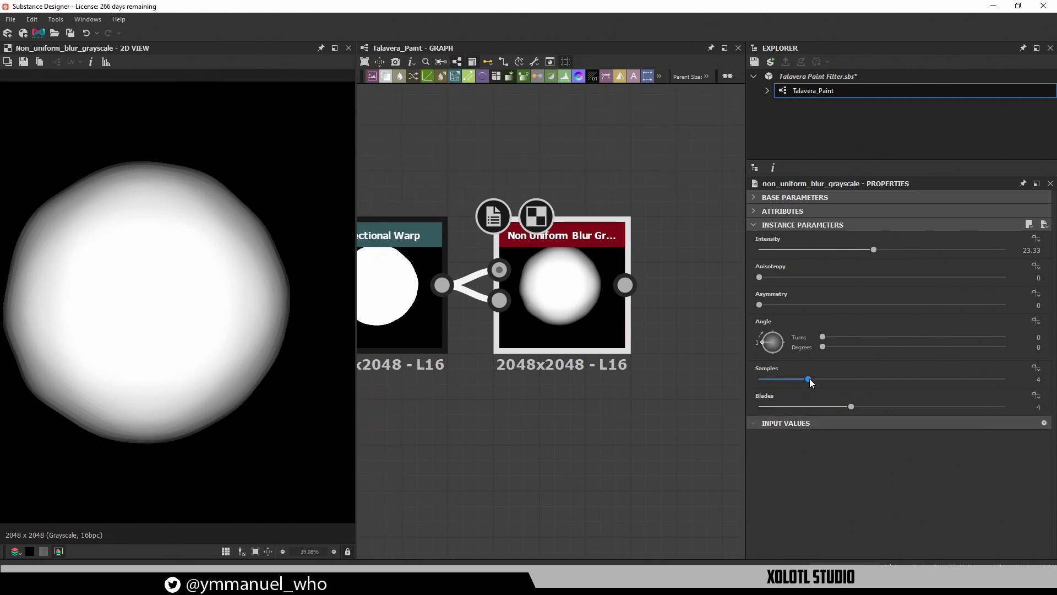
{"action": "mouse_move", "coordinate": [809, 378]}
{"action": "left_mouse_down"}
{"action": "mouse_move", "coordinate": [847, 378]}
{"action": "mouse_move", "coordinate": [794, 377]}
{"action": "left_mouse_up"}
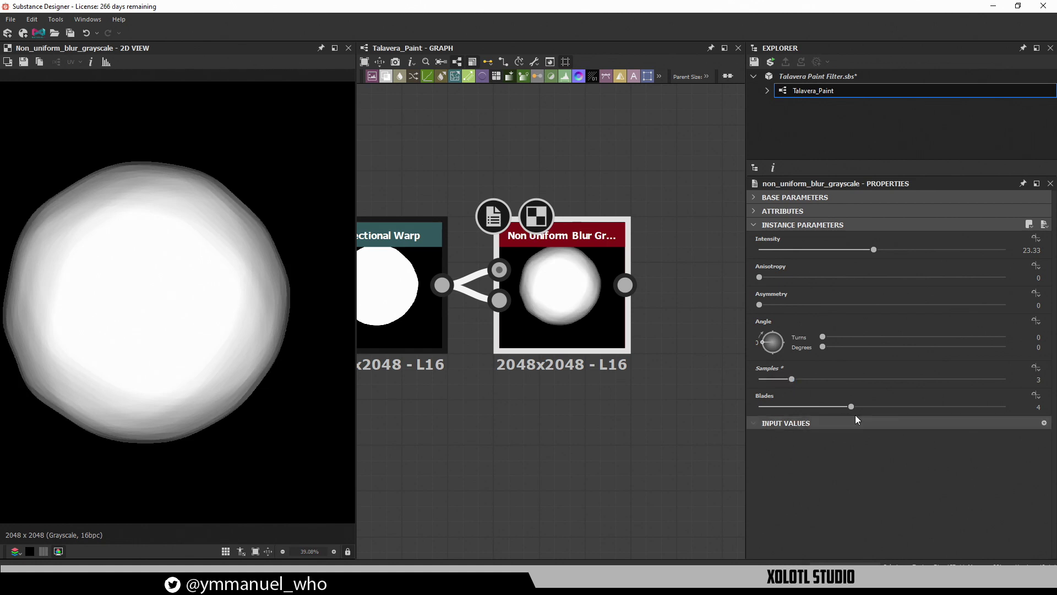
{"action": "left_click_drag", "start_coordinate": [841, 407], "coordinate": [815, 408]}
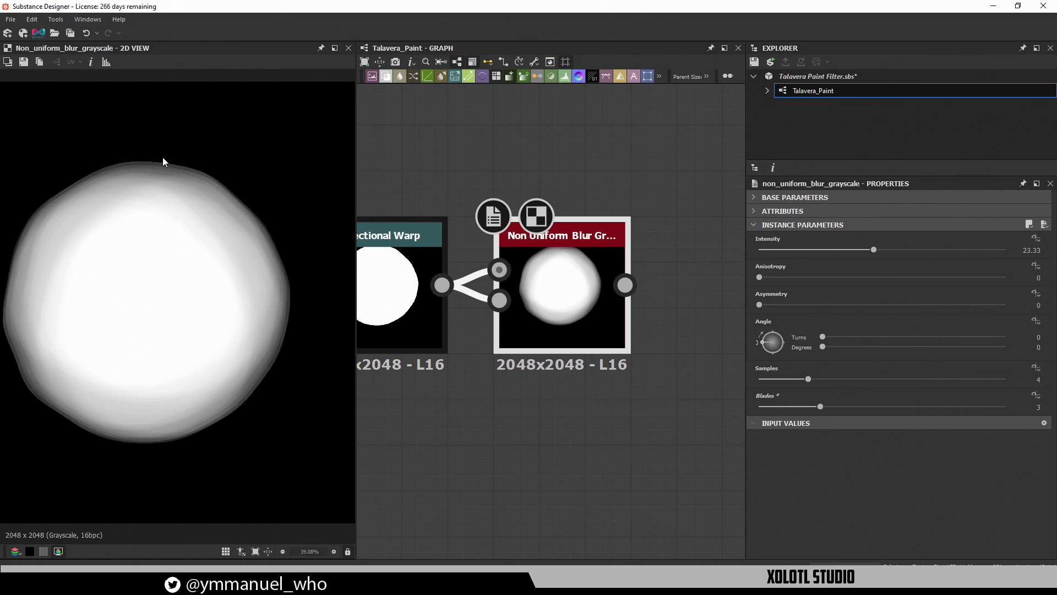
{"action": "middle_click_drag", "start_coordinate": [114, 387], "coordinate": [143, 390]}
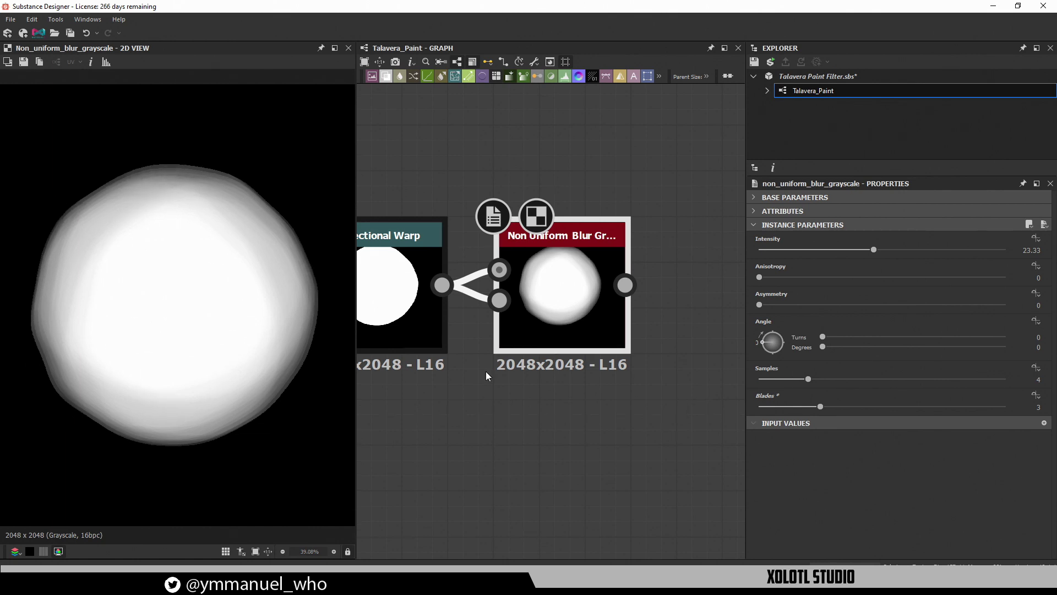
{"action": "scroll", "coordinate": [600, 481], "scroll_direction": "down", "scroll_amount": 4}
{"action": "scroll", "coordinate": [567, 396], "scroll_direction": "up", "scroll_amount": 1}
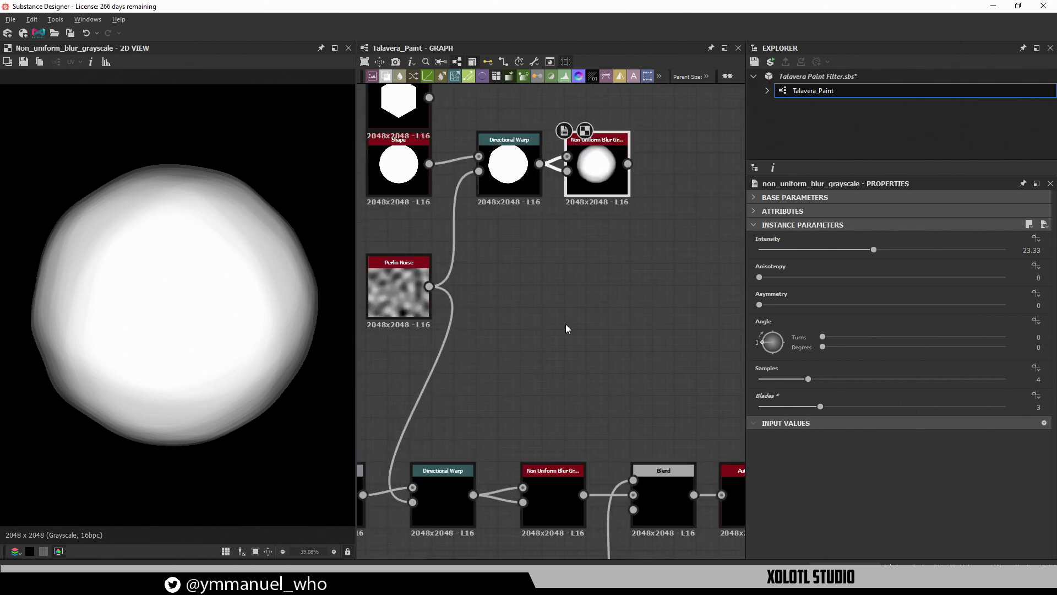
{"action": "middle_click_drag", "start_coordinate": [566, 324], "coordinate": [477, 424]}
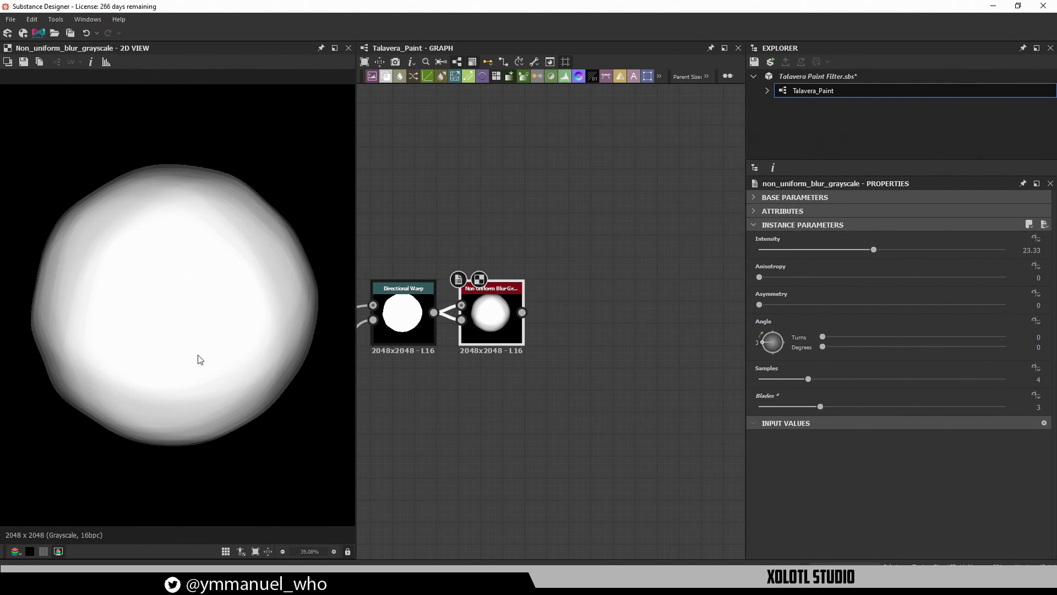
{"action": "scroll", "coordinate": [188, 357], "scroll_direction": "up", "scroll_amount": 3}
{"action": "scroll", "coordinate": [187, 357], "scroll_direction": "down", "scroll_amount": 3}
{"action": "middle_click_drag", "start_coordinate": [187, 357], "coordinate": [198, 368]}
{"action": "scroll", "coordinate": [195, 356], "scroll_direction": "up", "scroll_amount": 1}
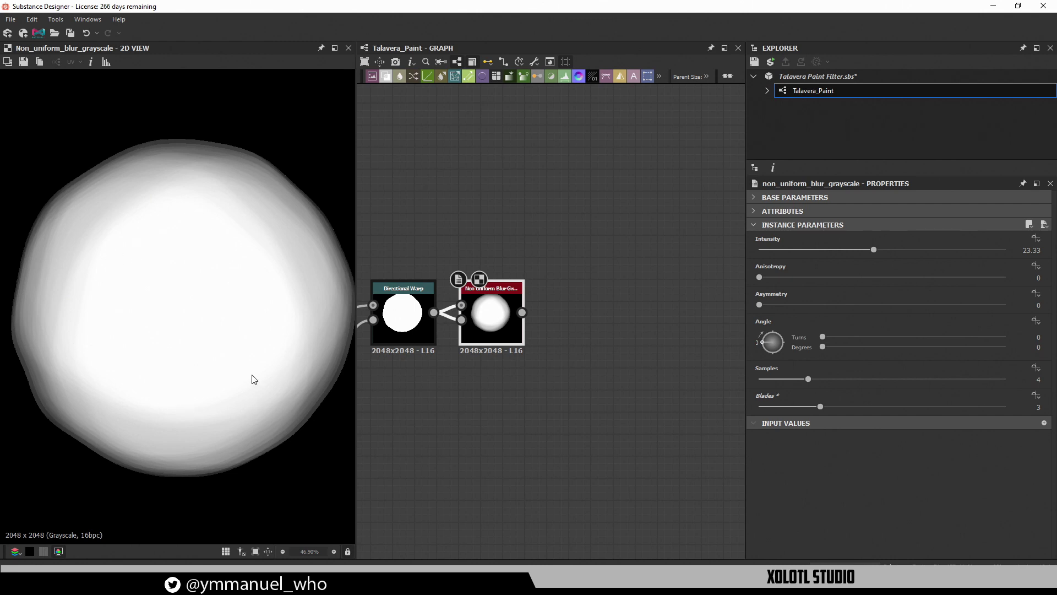
{"action": "scroll", "coordinate": [488, 408], "scroll_direction": "down", "scroll_amount": 2}
{"action": "middle_click_drag", "start_coordinate": [507, 443], "coordinate": [513, 363]}
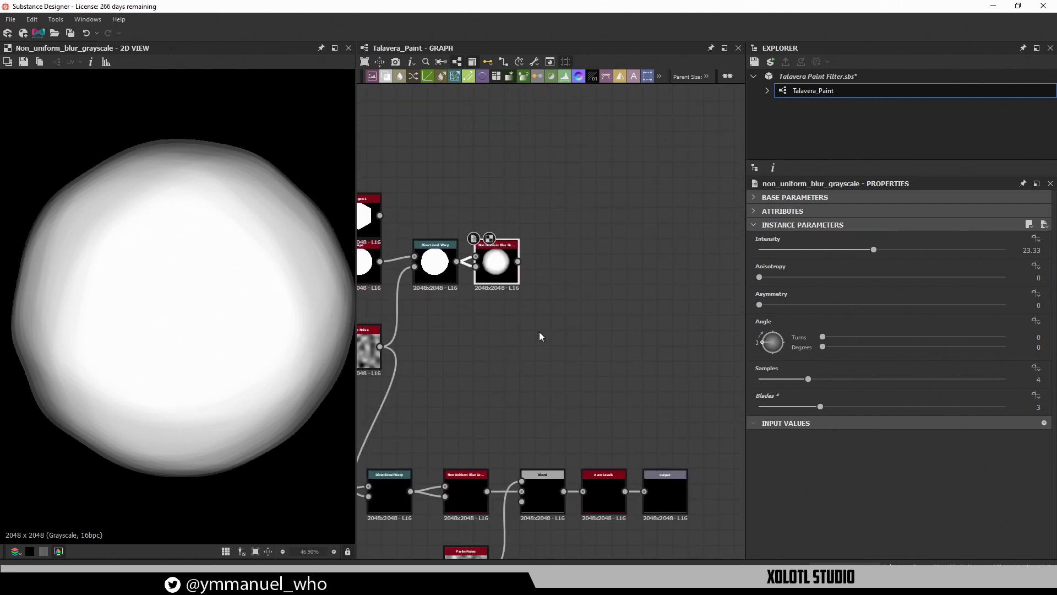
{"action": "left_click", "coordinate": [584, 273]}
Add a Blend node after the Non Uniform Blur and set it to Multiply
{"action": "key", "text": "space"}
{"action": "type", "text": "blend"}
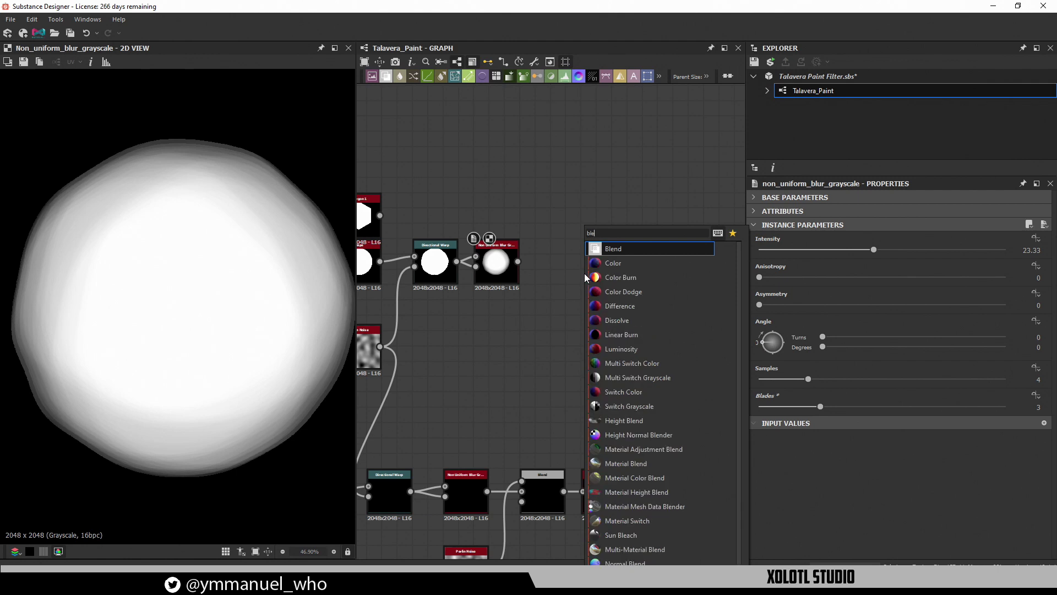
{"action": "key", "text": "Return"}
{"action": "left_click_drag", "start_coordinate": [587, 278], "coordinate": [543, 251]}
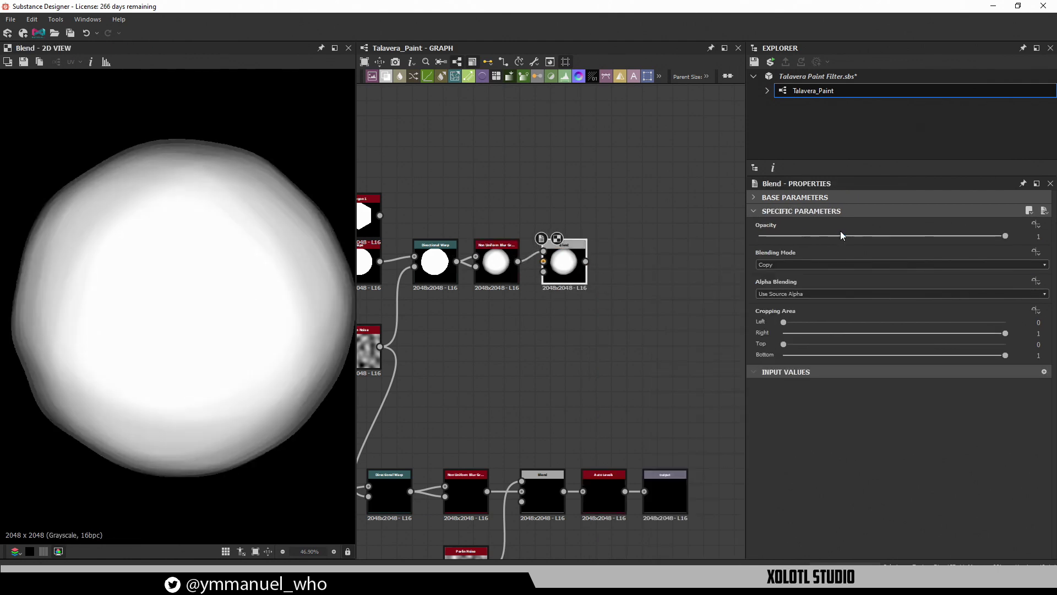
{"action": "left_click", "coordinate": [834, 267]}
{"action": "left_click", "coordinate": [803, 304]}
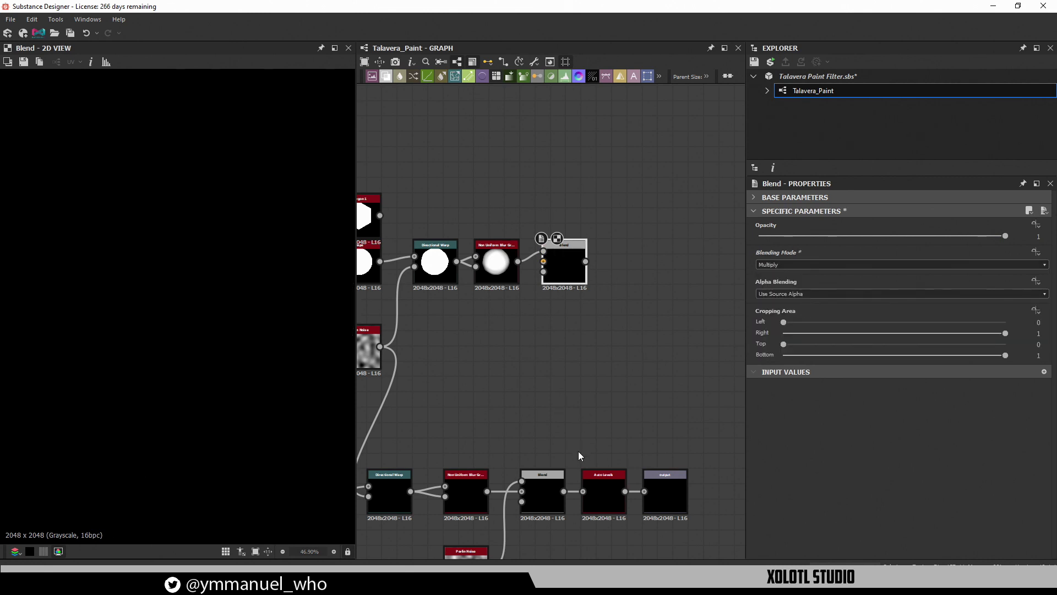
{"action": "scroll", "coordinate": [550, 385], "scroll_direction": "down", "scroll_amount": 2}
Feed Perlin Noise into the Blend's Background input at opacity 0.39
{"action": "left_click_drag", "start_coordinate": [499, 492], "coordinate": [604, 142]}
{"action": "scroll", "coordinate": [505, 350], "scroll_direction": "up", "scroll_amount": 5}
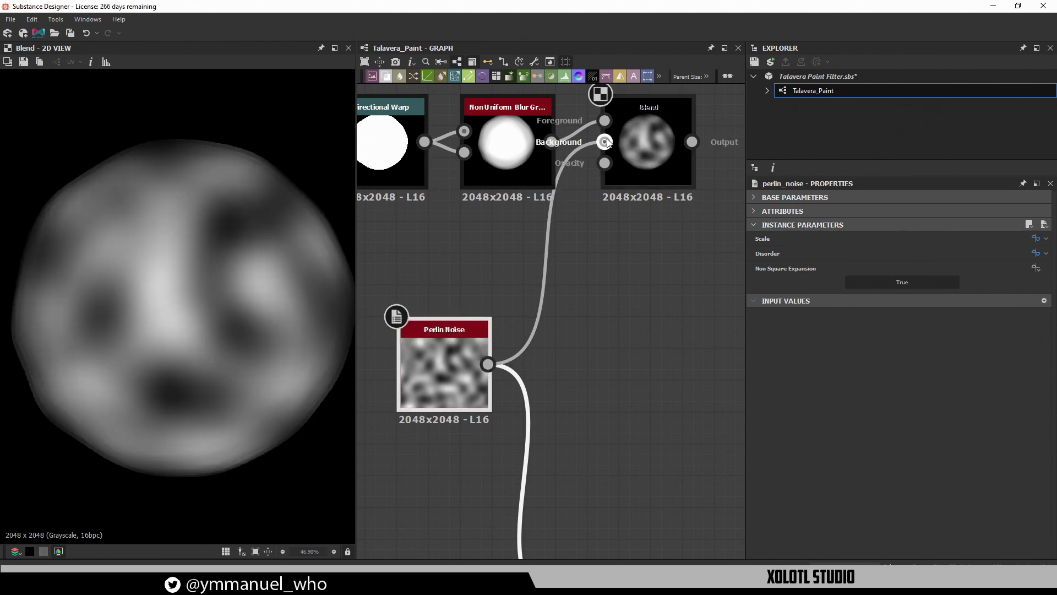
{"action": "left_click", "coordinate": [636, 147]}
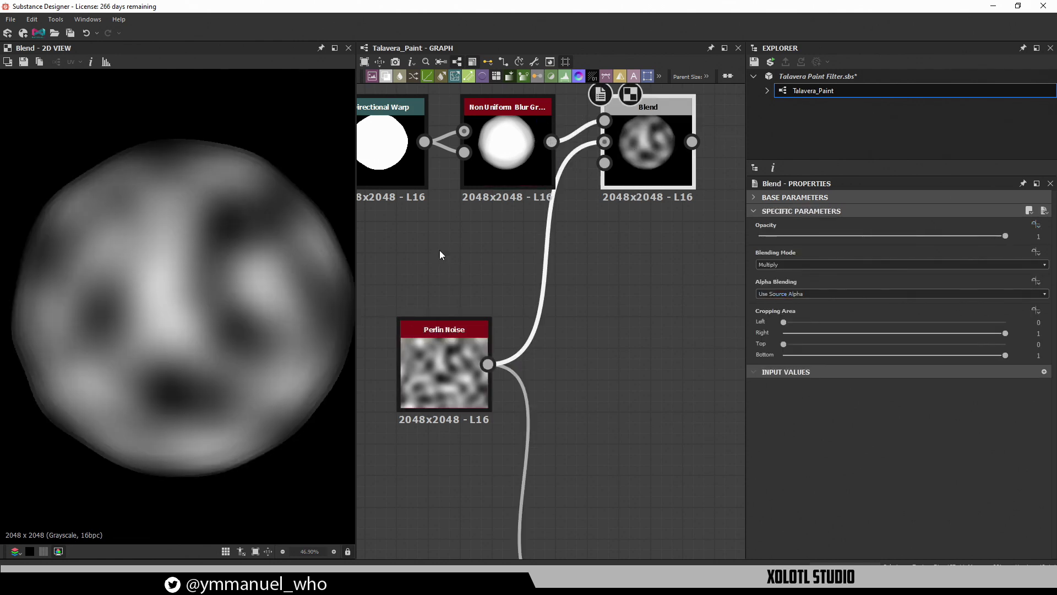
{"action": "left_click_drag", "start_coordinate": [975, 237], "coordinate": [855, 235]}
{"action": "left_click_drag", "start_coordinate": [647, 165], "coordinate": [682, 197]}
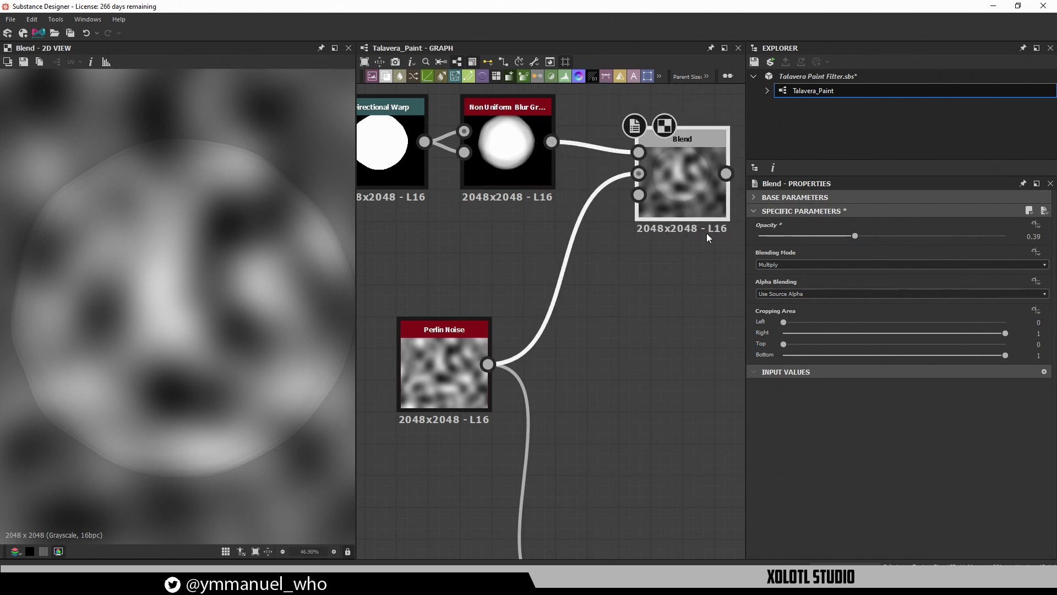
{"action": "scroll", "coordinate": [573, 367], "scroll_direction": "down", "scroll_amount": 3}
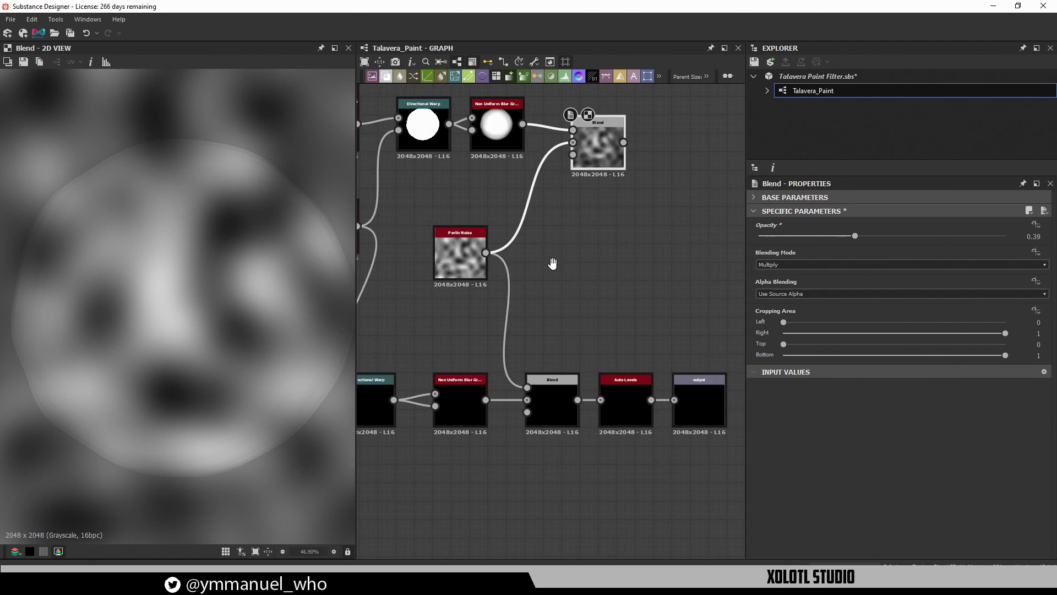
Compare the lower and upper Blend results, nudging the upper Blend up slightly
{"action": "double_click", "coordinate": [554, 392]}
{"action": "double_click", "coordinate": [601, 142]}
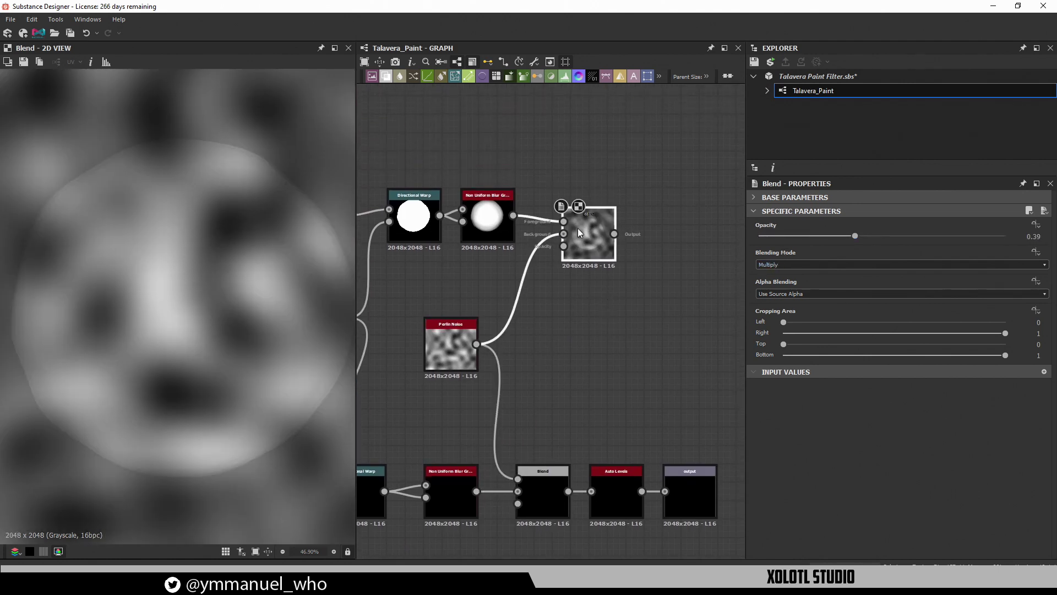
{"action": "left_click_drag", "start_coordinate": [577, 228], "coordinate": [577, 219]}
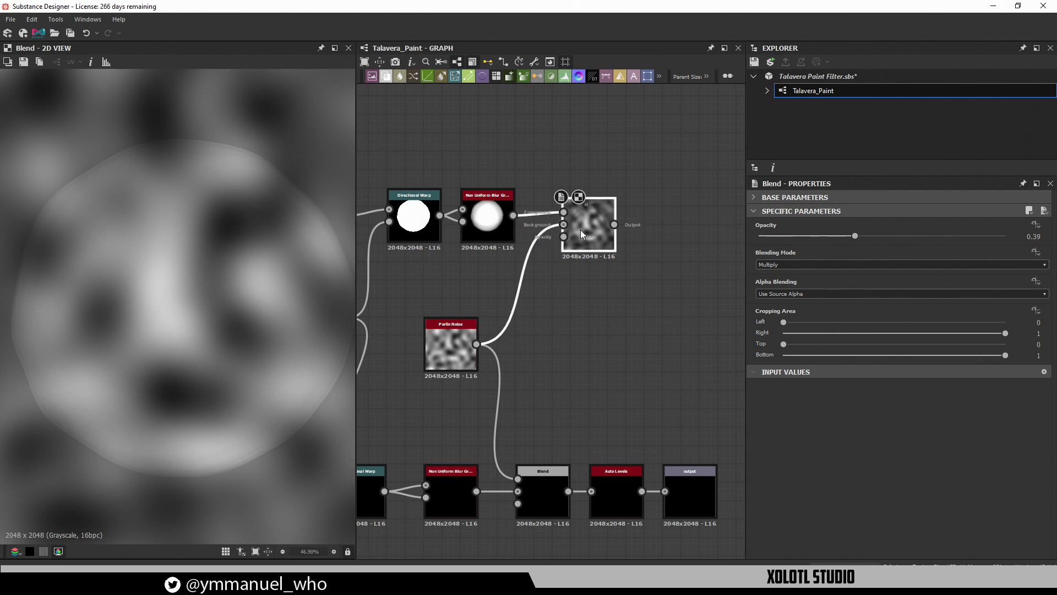
Try Soft Light blending on the upper Blend and raise its opacity to 1
{"action": "left_click", "coordinate": [774, 265]}
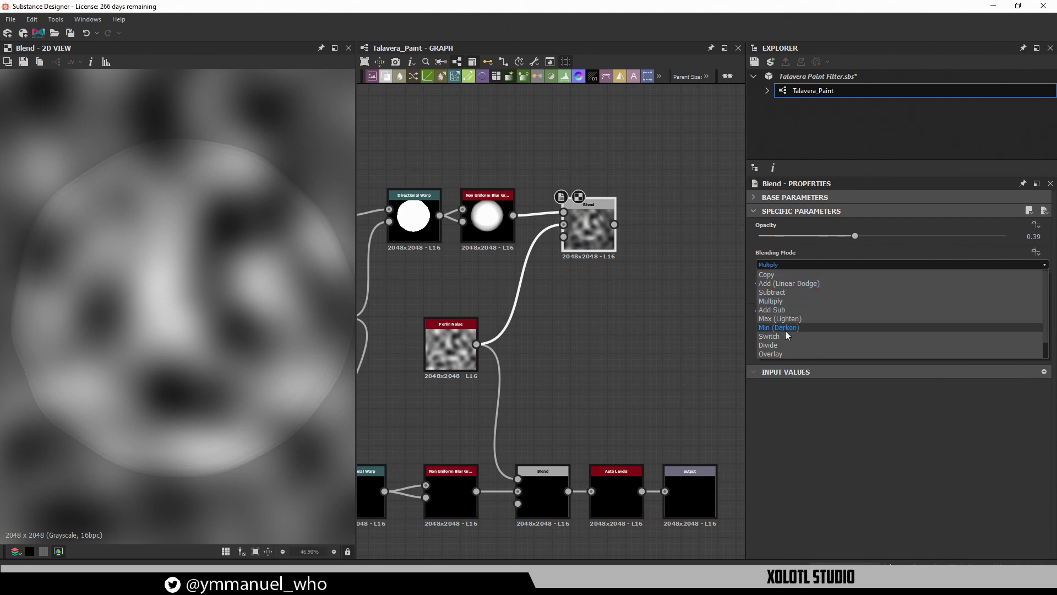
{"action": "scroll", "coordinate": [785, 302], "scroll_direction": "down", "scroll_amount": 1}
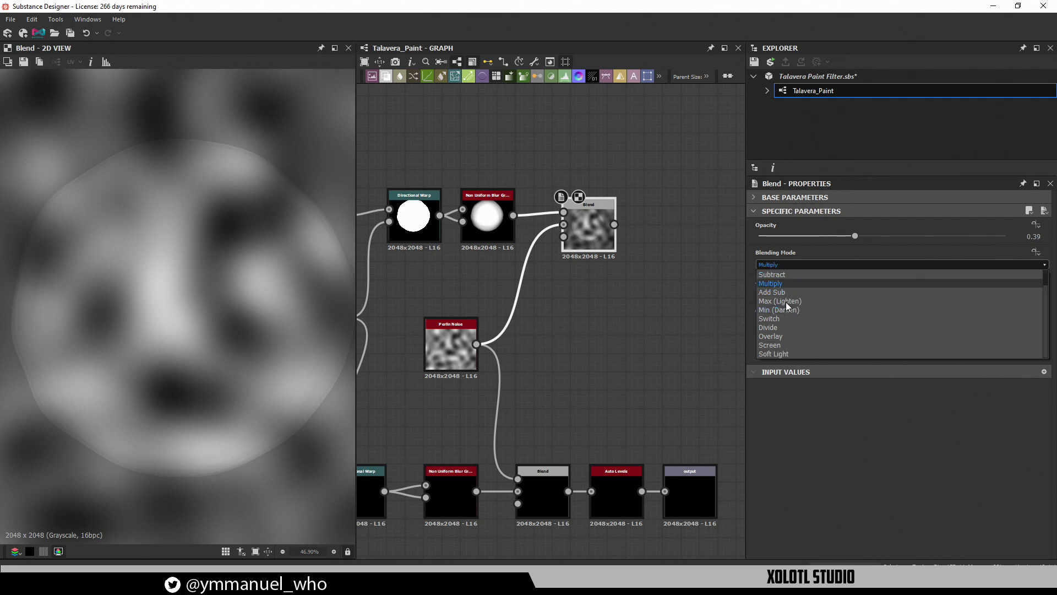
{"action": "left_click", "coordinate": [785, 353]}
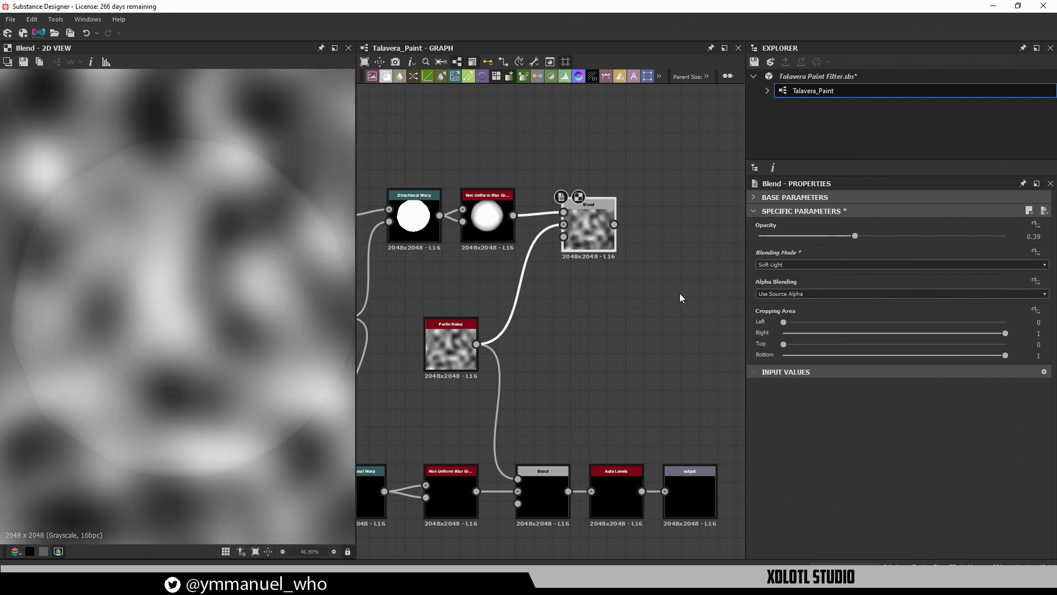
{"action": "left_click_drag", "start_coordinate": [855, 236], "coordinate": [1005, 236]}
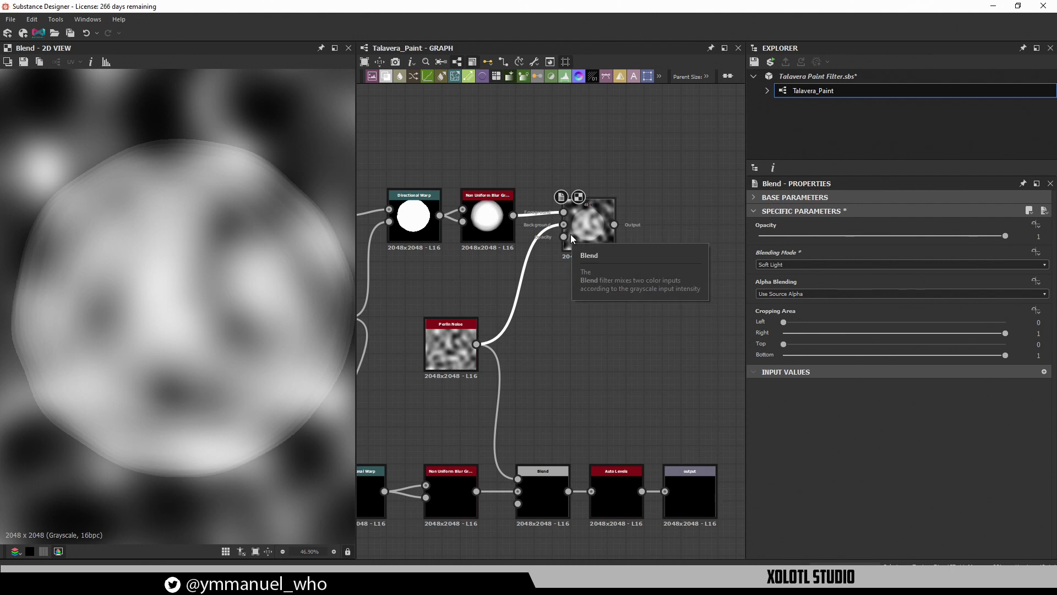
Switch the upper Blend back to Multiply and select the node
{"action": "left_click", "coordinate": [805, 263]}
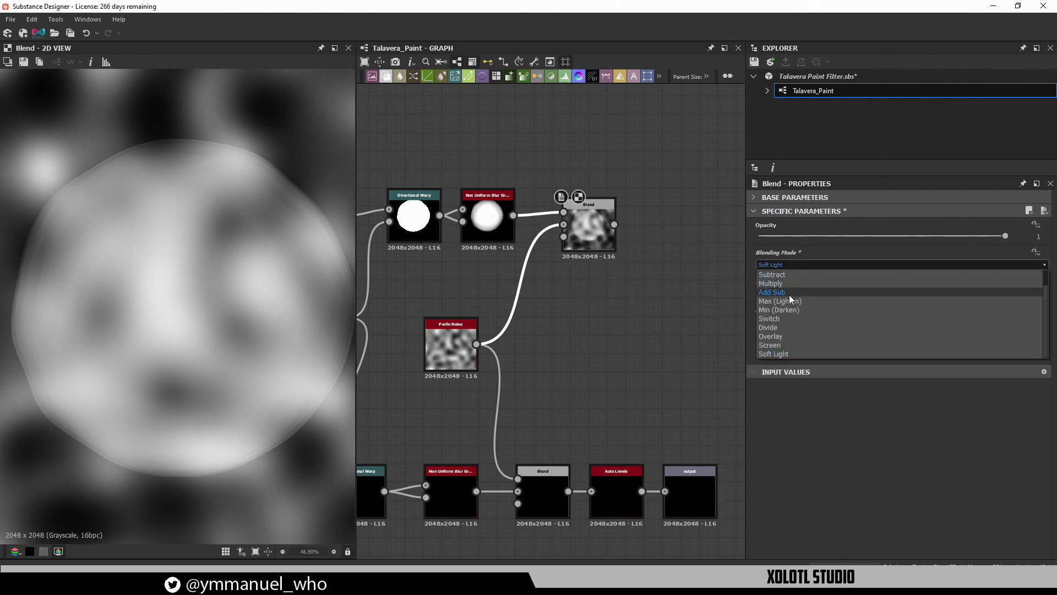
{"action": "left_click", "coordinate": [785, 282]}
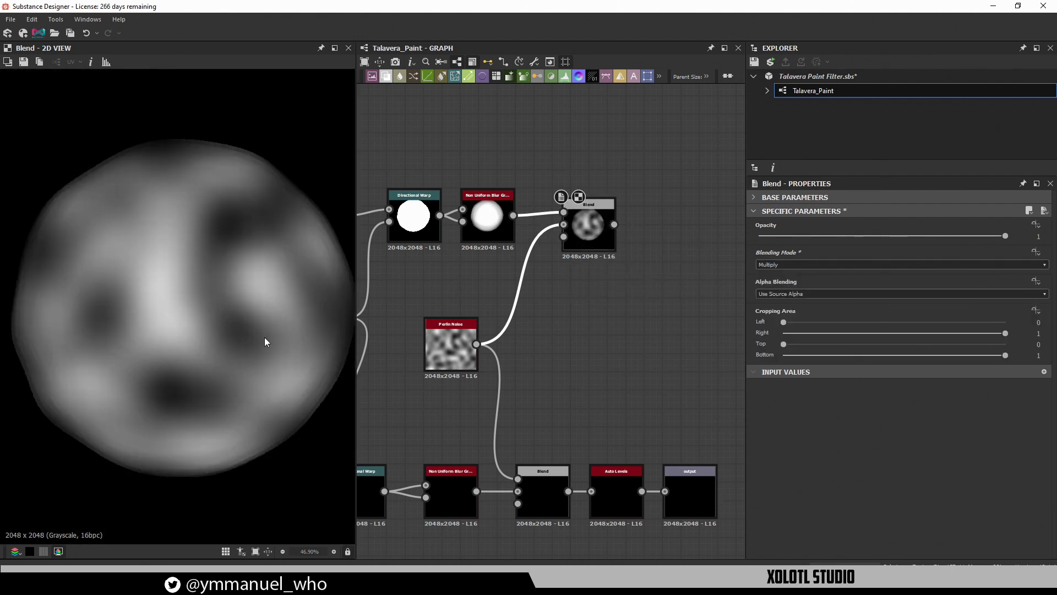
{"action": "scroll", "coordinate": [264, 337], "scroll_direction": "up", "scroll_amount": 2}
{"action": "scroll", "coordinate": [256, 340], "scroll_direction": "down", "scroll_amount": 5}
{"action": "scroll", "coordinate": [215, 292], "scroll_direction": "up", "scroll_amount": 2}
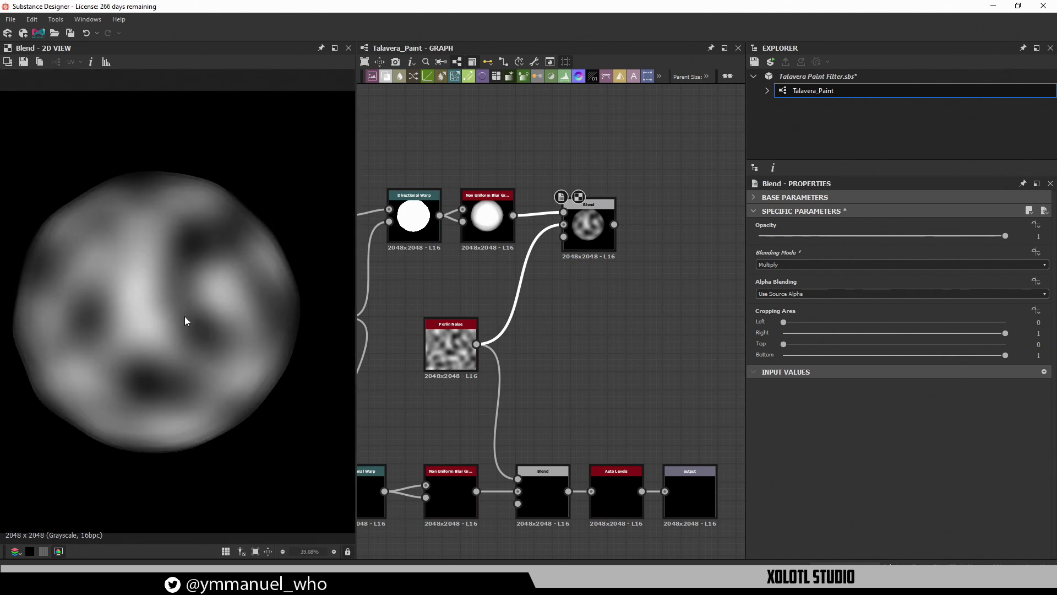
{"action": "scroll", "coordinate": [186, 327], "scroll_direction": "up", "scroll_amount": 5}
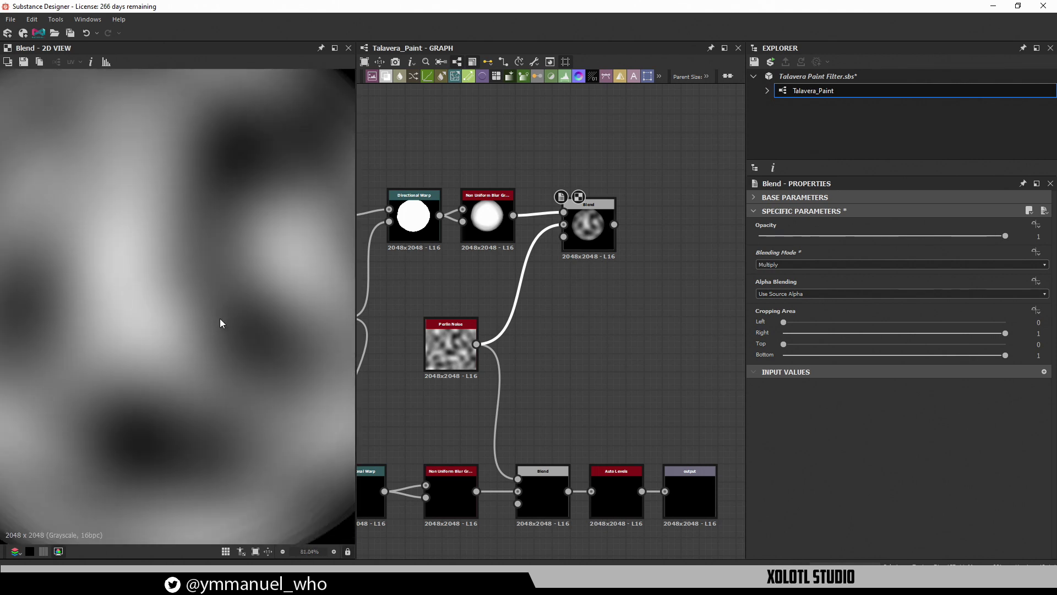
{"action": "scroll", "coordinate": [236, 226], "scroll_direction": "down", "scroll_amount": 2}
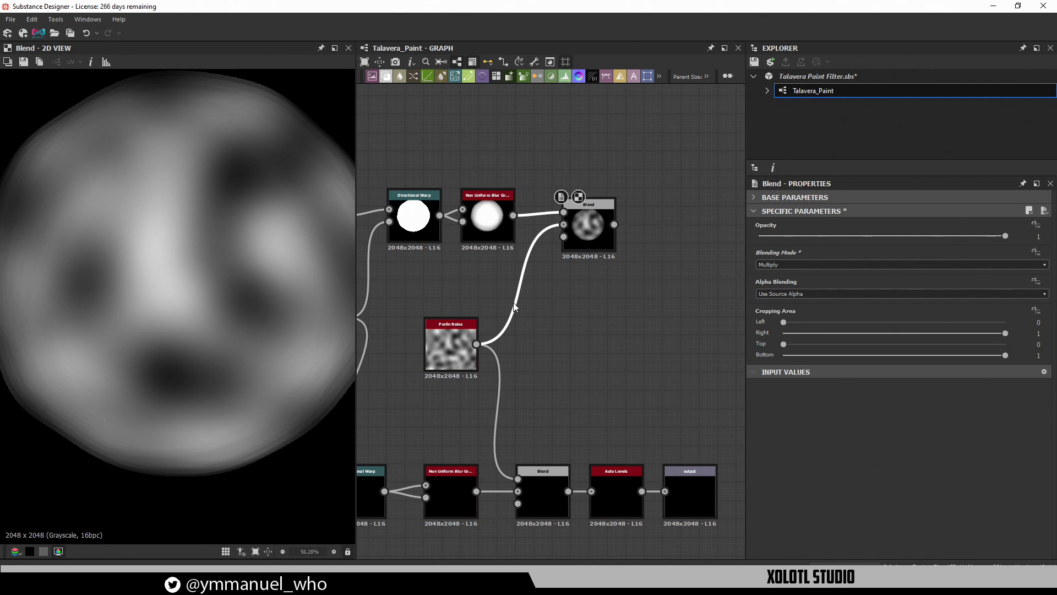
{"action": "left_click", "coordinate": [584, 231]}
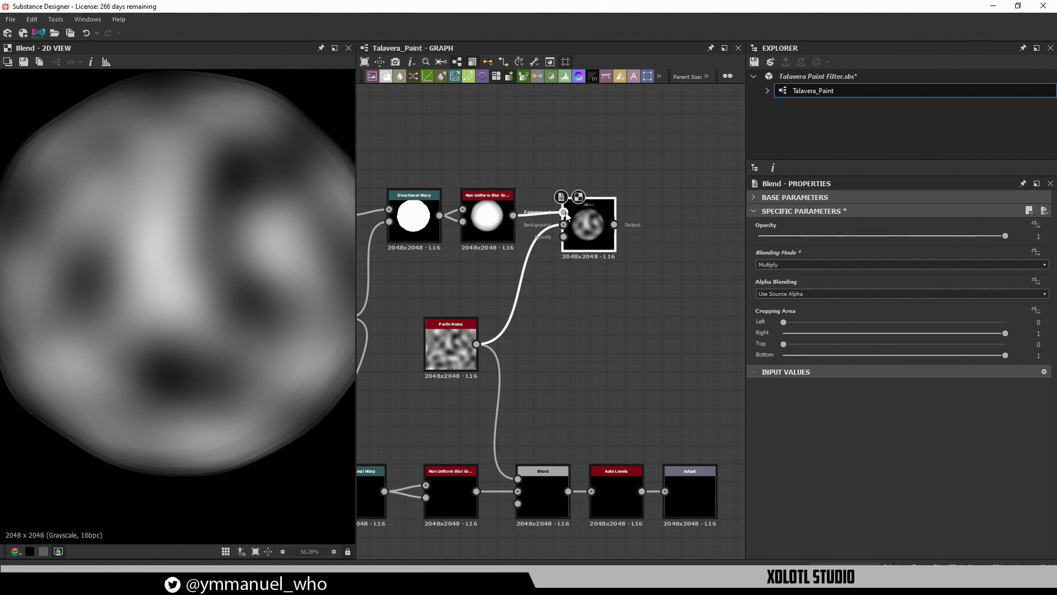
{"action": "scroll", "coordinate": [570, 226], "scroll_direction": "up", "scroll_amount": 2}
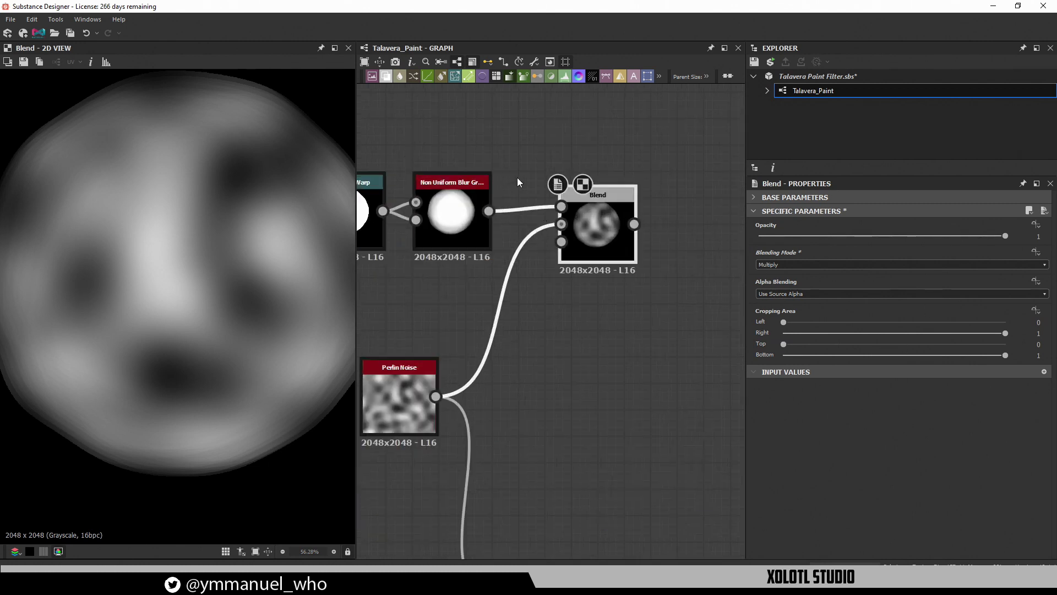
Swap the upper Blend node's inputs and set its blending mode to Soft Light
{"action": "key", "text": "x"}
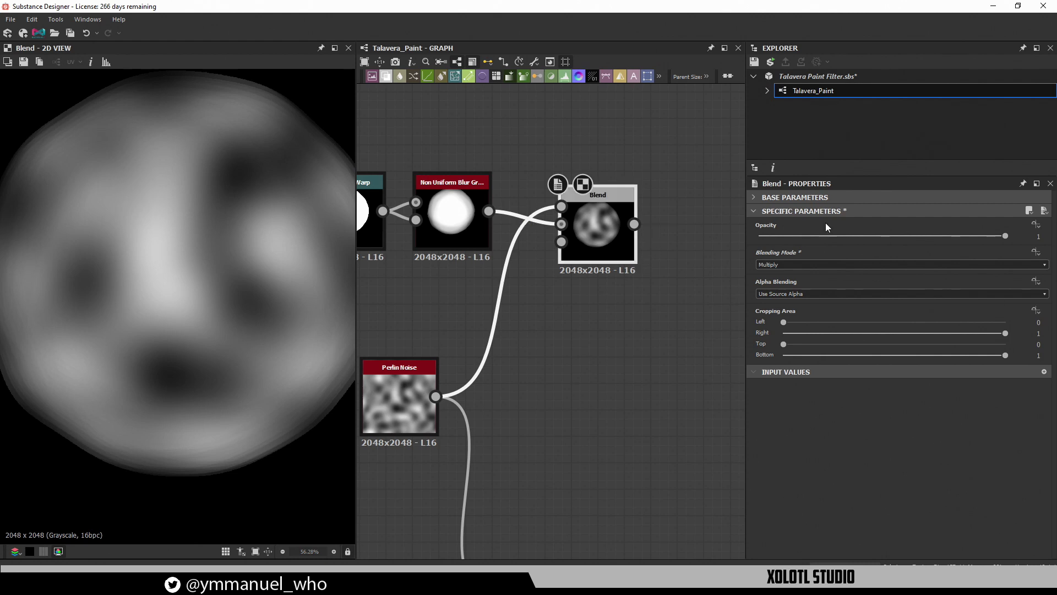
{"action": "left_click", "coordinate": [808, 264]}
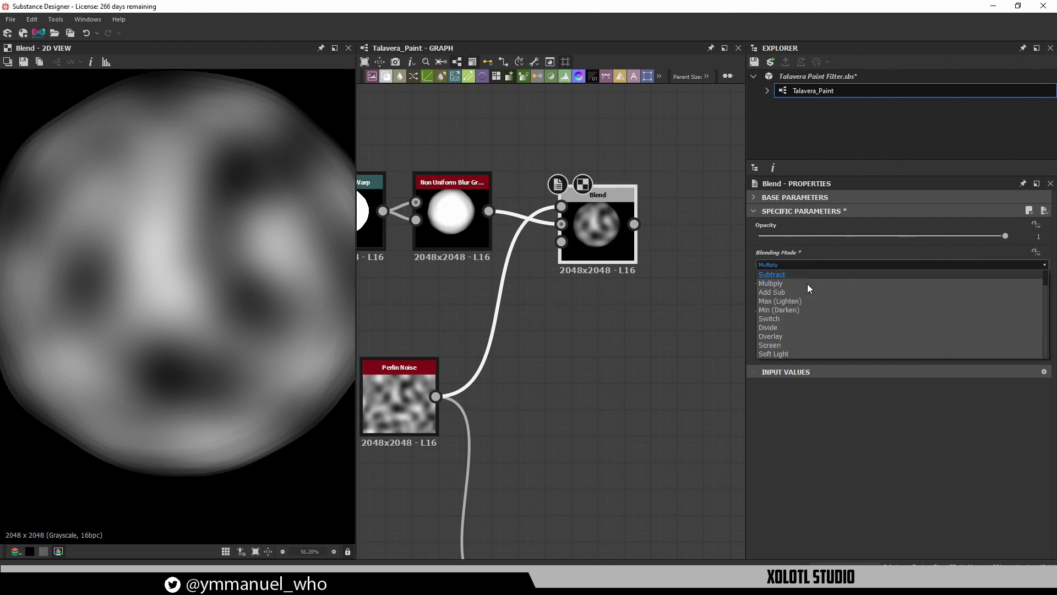
{"action": "left_click", "coordinate": [792, 353]}
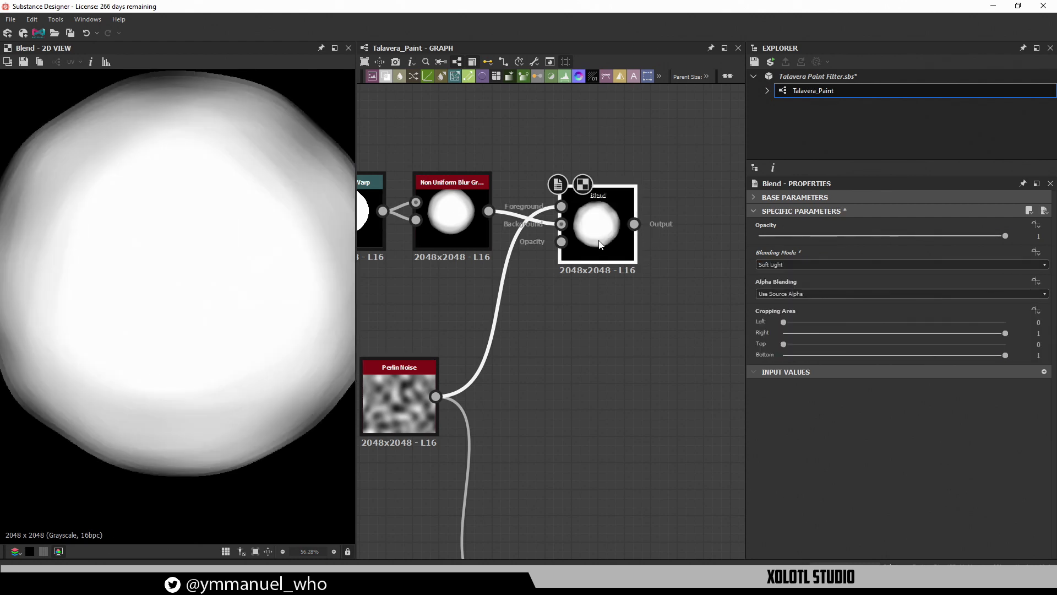
Try different opacities on the upper Blend and settle at 0.17, leaving only faint noise
{"action": "left_click", "coordinate": [420, 385]}
{"action": "left_click", "coordinate": [582, 230]}
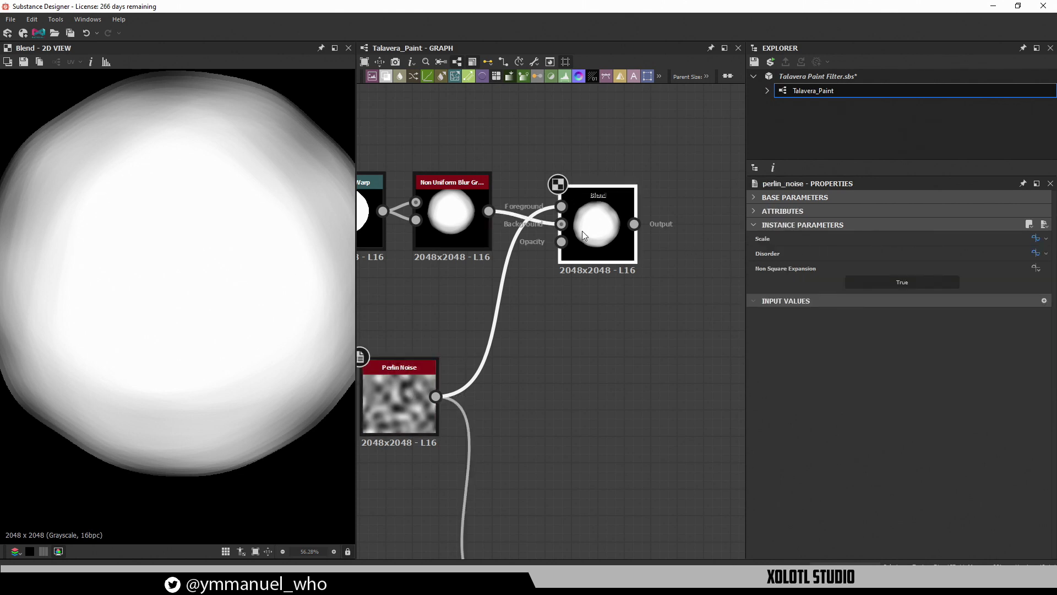
{"action": "left_click_drag", "start_coordinate": [890, 236], "coordinate": [975, 244]}
{"action": "key", "text": "f"}
{"action": "scroll", "coordinate": [184, 270], "scroll_direction": "up", "scroll_amount": 1}
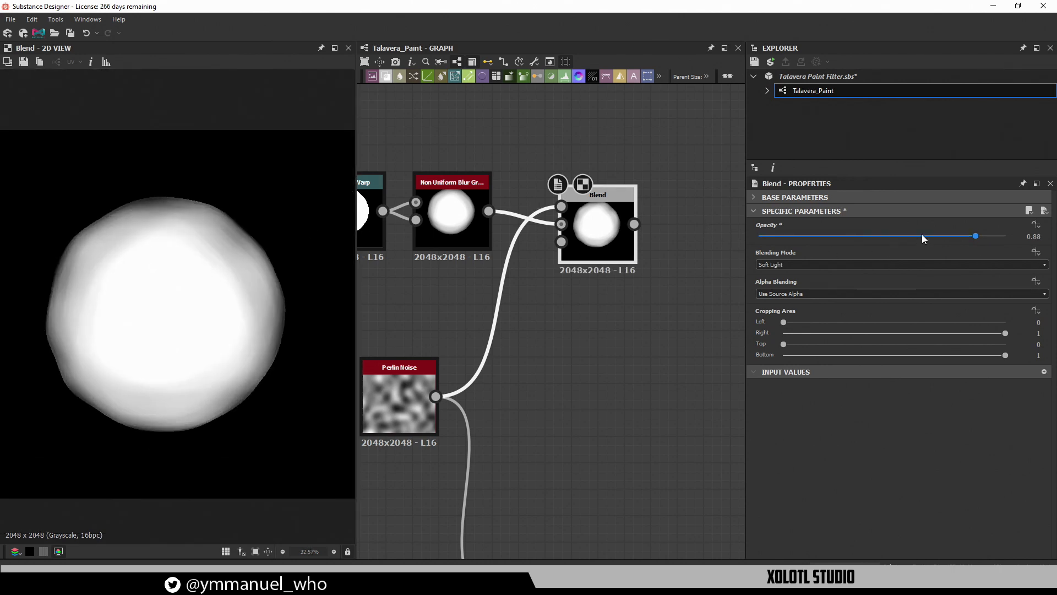
{"action": "left_click_drag", "start_coordinate": [900, 237], "coordinate": [856, 239]}
{"action": "scroll", "coordinate": [188, 312], "scroll_direction": "up", "scroll_amount": 3}
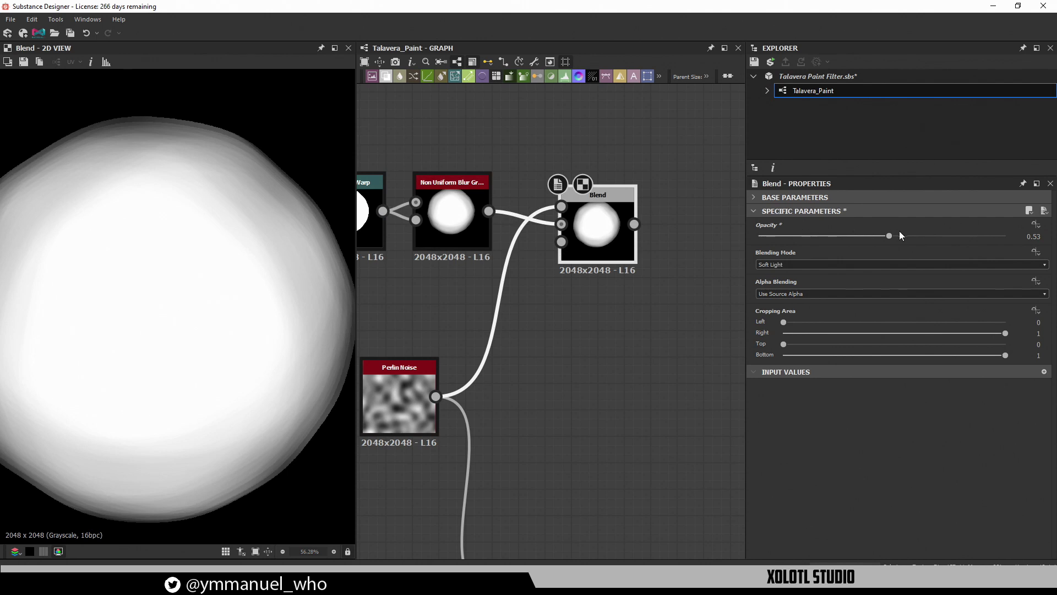
{"action": "left_click_drag", "start_coordinate": [890, 236], "coordinate": [990, 243]}
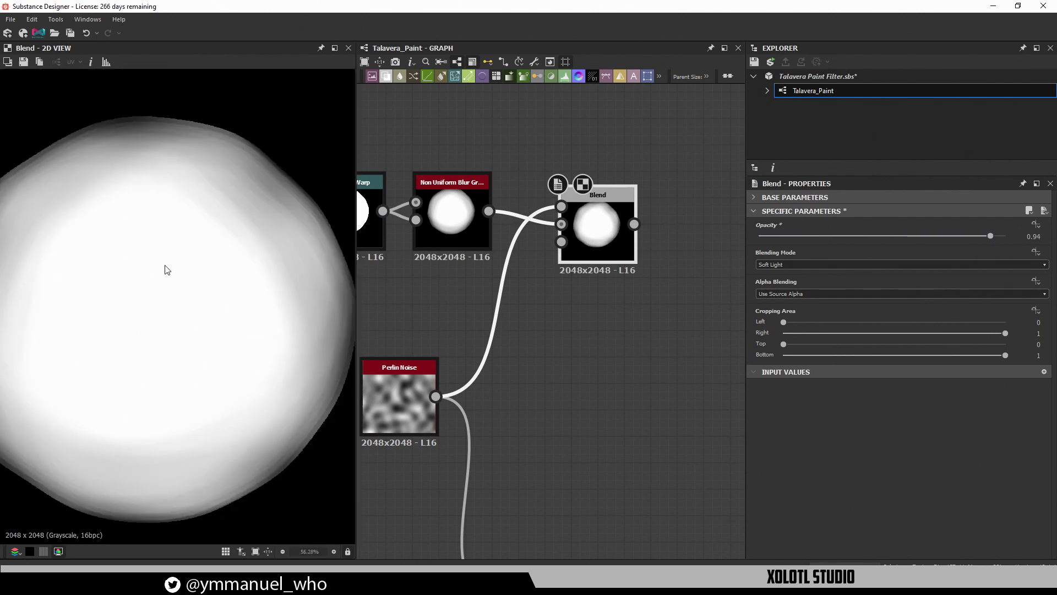
{"action": "scroll", "coordinate": [167, 270], "scroll_direction": "down", "scroll_amount": 3}
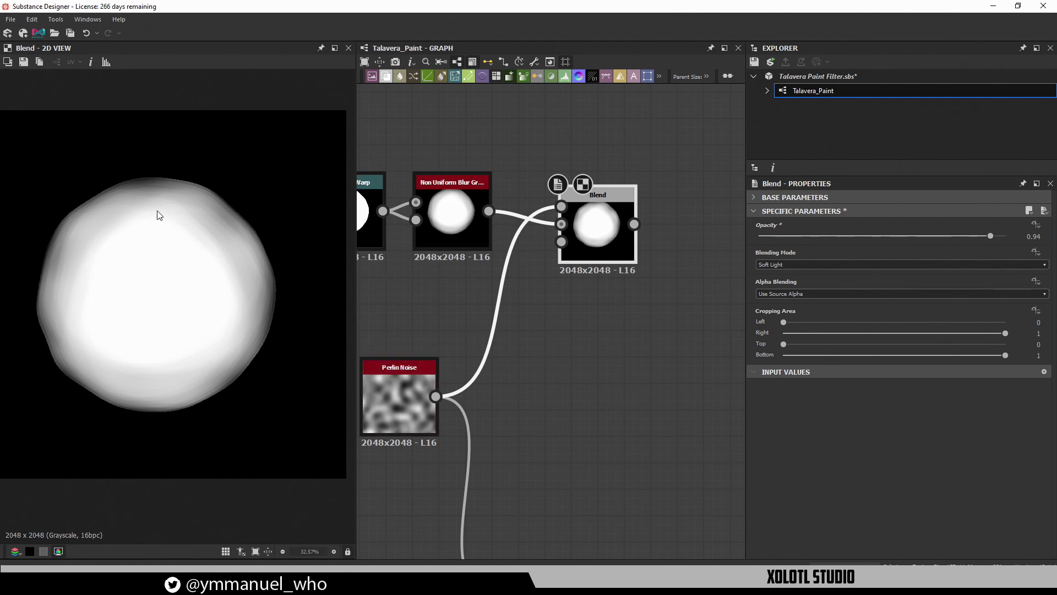
{"action": "left_click_drag", "start_coordinate": [991, 236], "coordinate": [839, 246]}
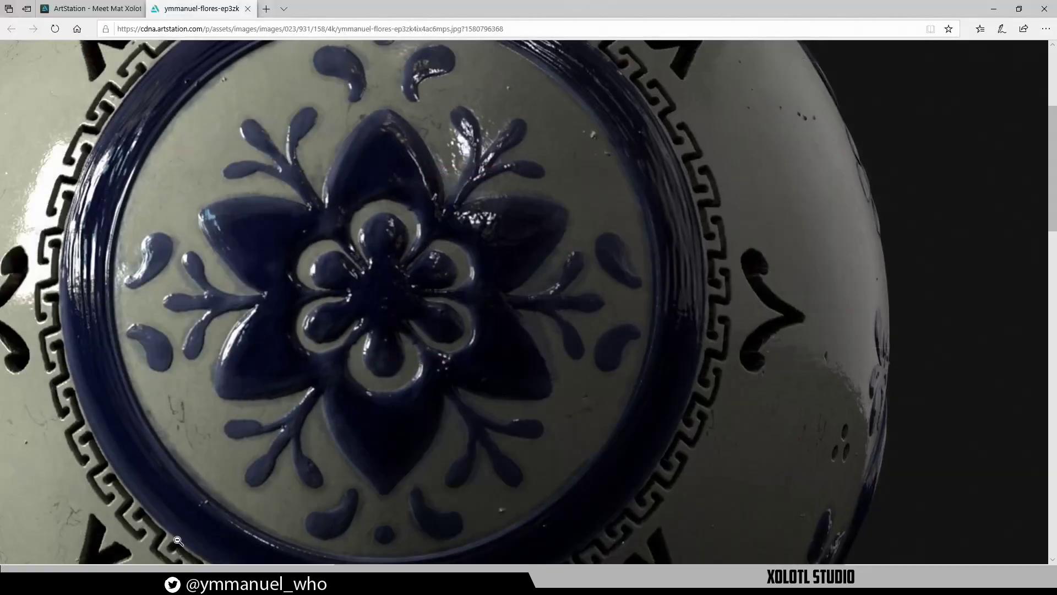
Pan and fit the full-size mascot render, then zoom to 100% on the head's blue medallion
{"action": "scroll", "coordinate": [262, 113], "scroll_direction": "down", "scroll_amount": 2}
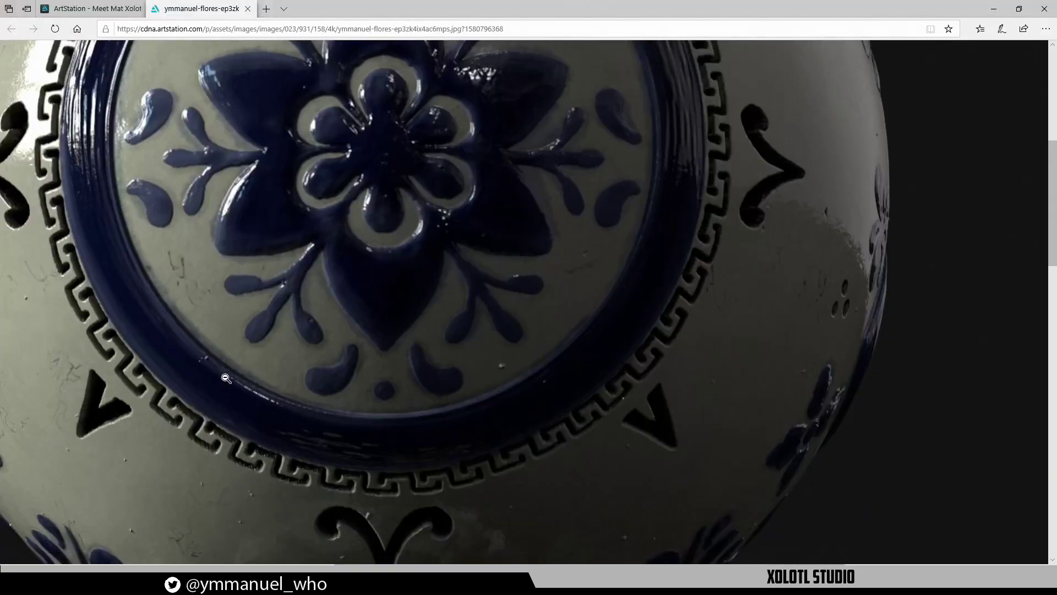
{"action": "scroll", "coordinate": [261, 113], "scroll_direction": "up", "scroll_amount": 3}
{"action": "middle_click_drag", "start_coordinate": [270, 264], "coordinate": [420, 254]}
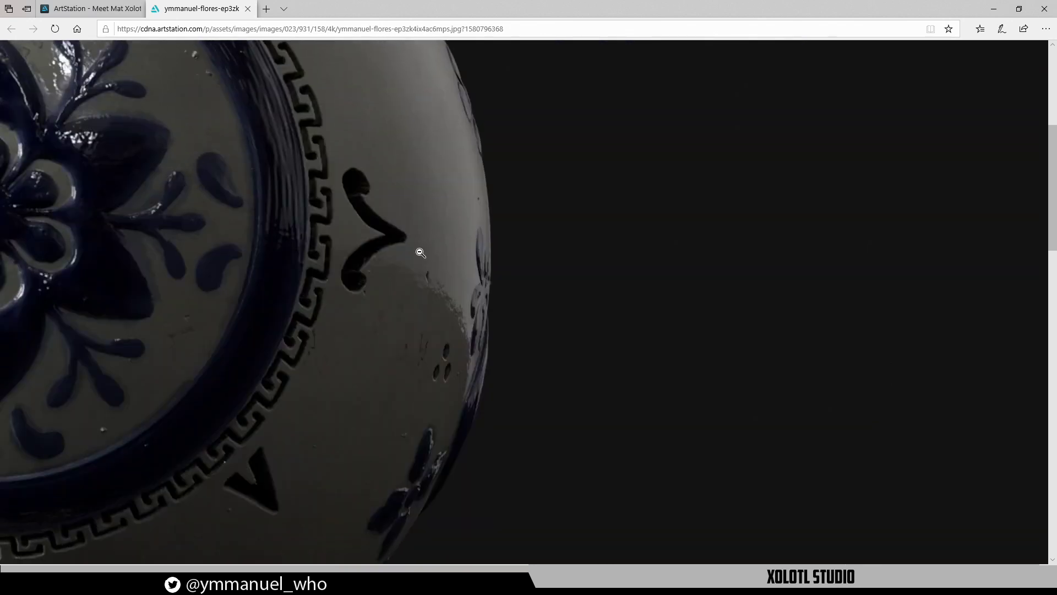
{"action": "left_click", "coordinate": [219, 231]}
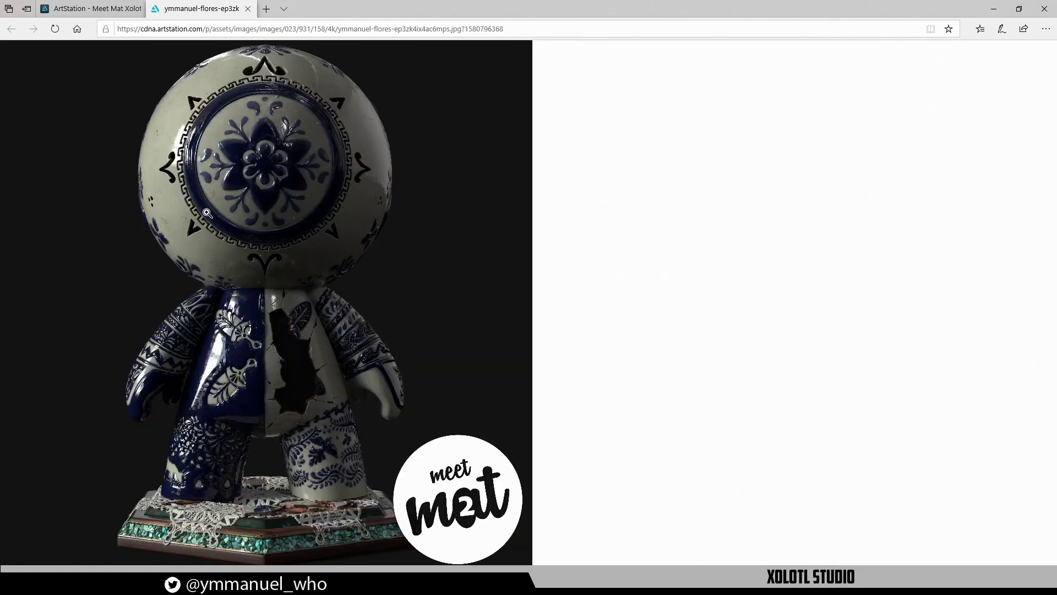
{"action": "left_click", "coordinate": [208, 193]}
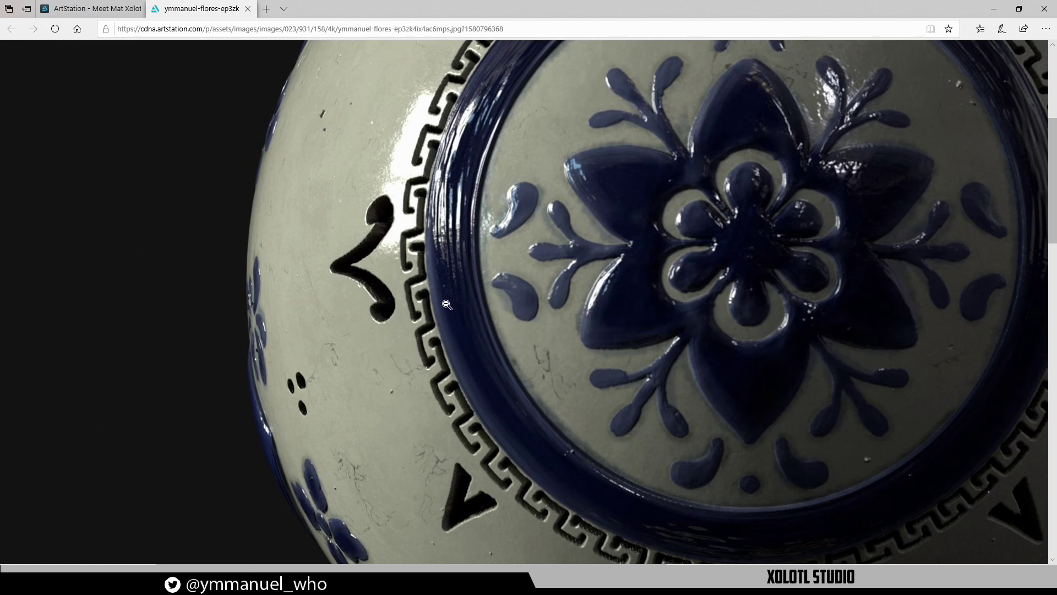
Close the mascot image and open the skull-faced Talavera figure at full resolution from the ArtStation page
{"action": "left_click", "coordinate": [411, 323]}
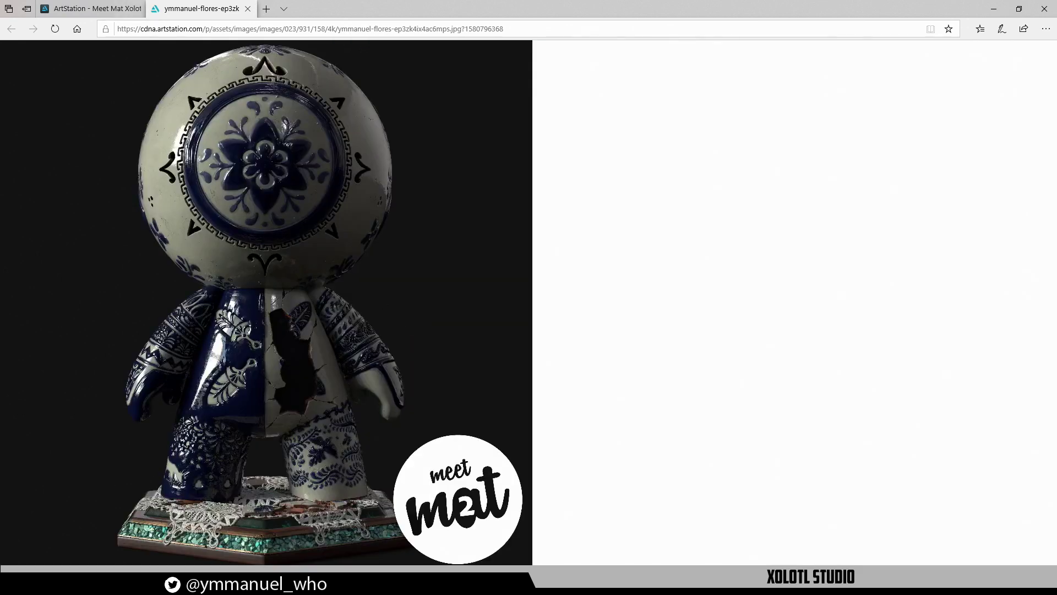
{"action": "left_click", "coordinate": [247, 8]}
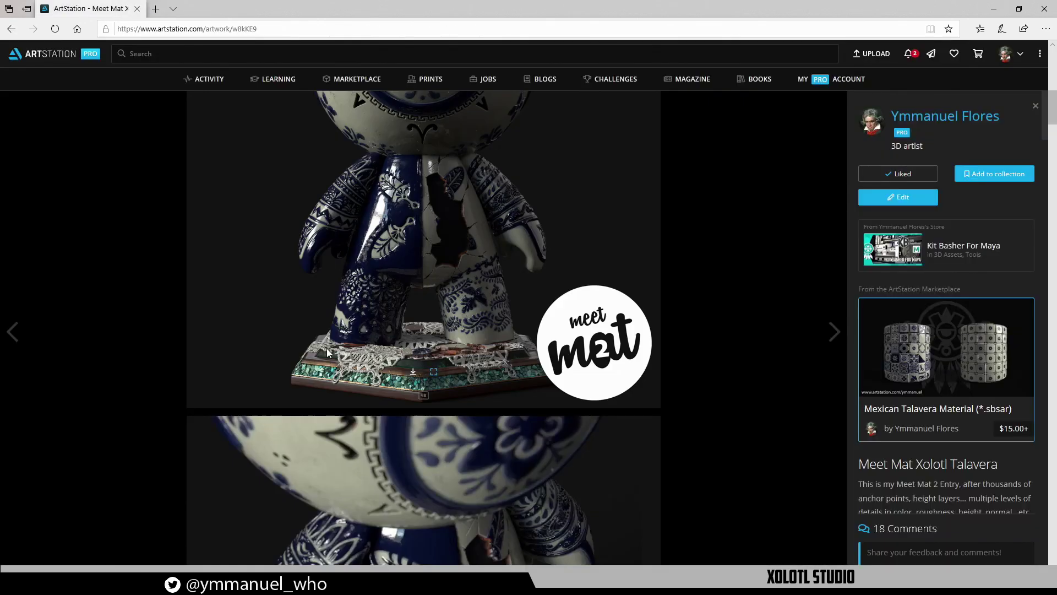
{"action": "scroll", "coordinate": [325, 348], "scroll_direction": "down", "scroll_amount": 3}
{"action": "scroll", "coordinate": [326, 348], "scroll_direction": "up", "scroll_amount": 5}
{"action": "scroll", "coordinate": [326, 348], "scroll_direction": "up", "scroll_amount": 2}
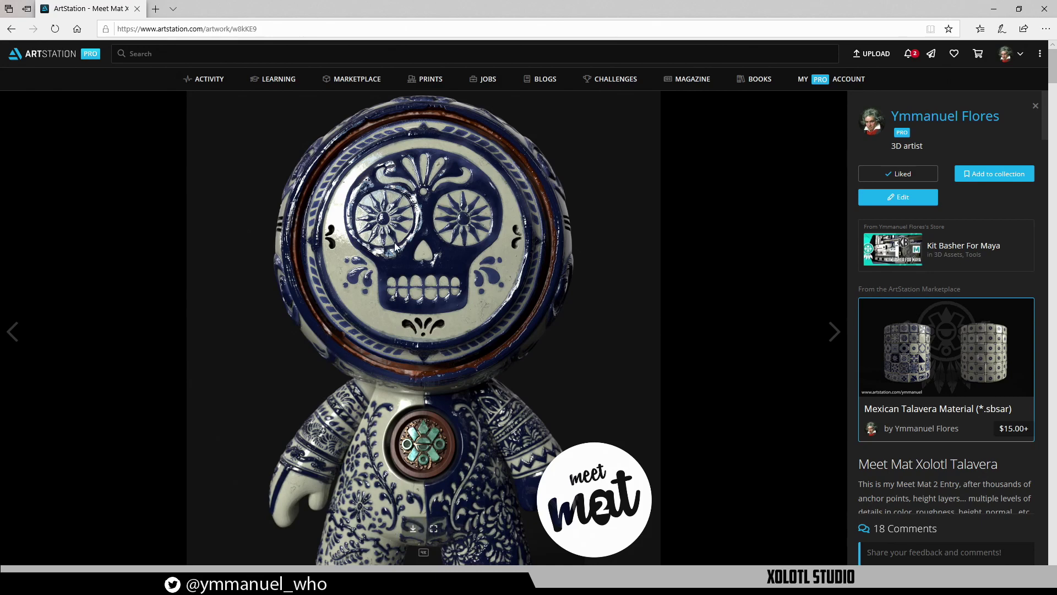
{"action": "scroll", "coordinate": [463, 508], "scroll_direction": "down", "scroll_amount": 1}
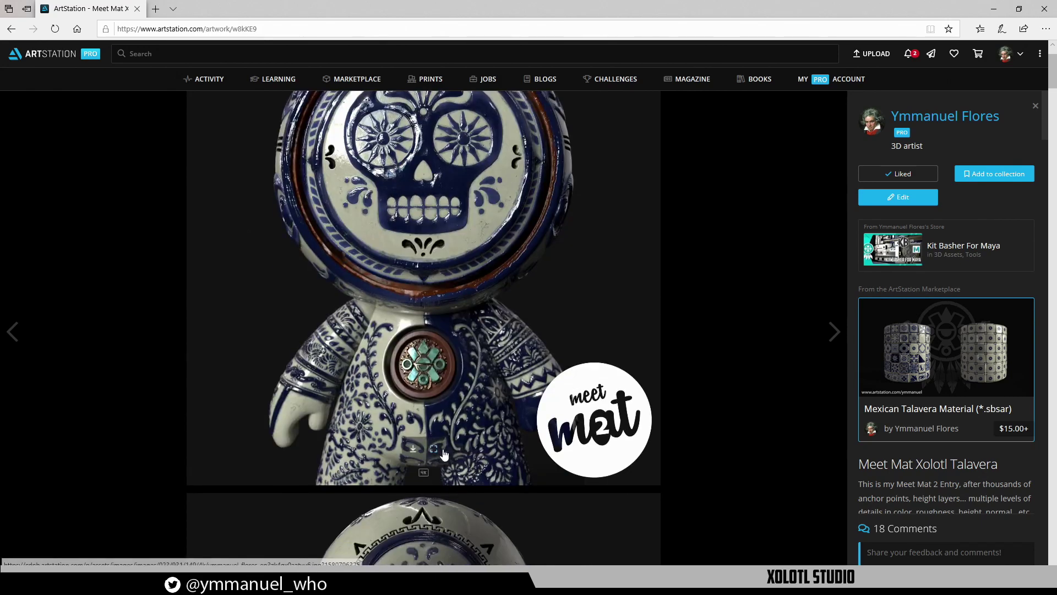
{"action": "left_click", "coordinate": [438, 449]}
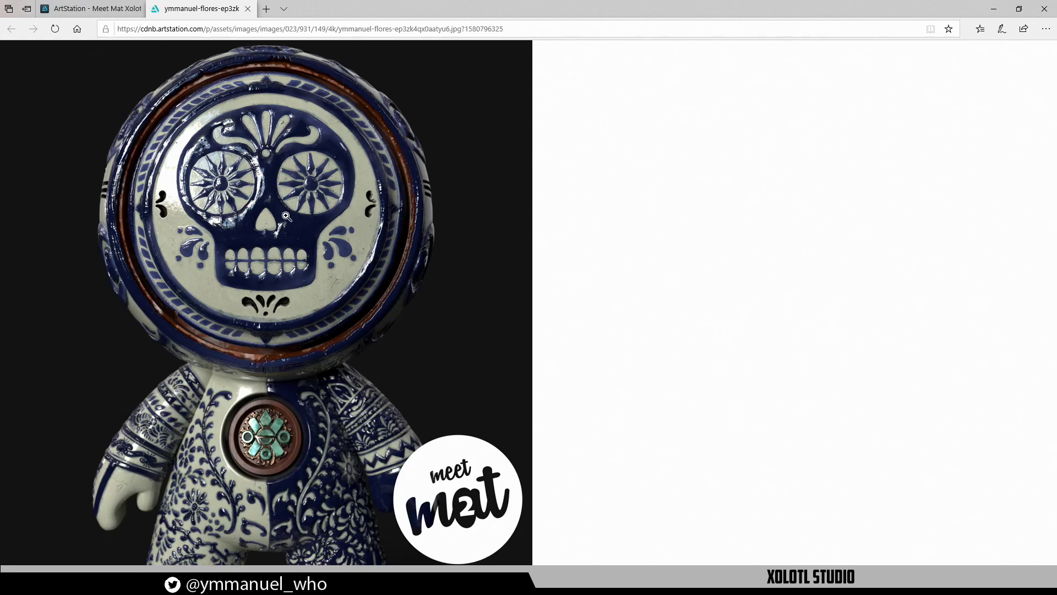
Zoom the skull figure image to full size, look around it, then fit it back in the window
{"action": "left_click", "coordinate": [396, 305]}
{"action": "scroll", "coordinate": [394, 267], "scroll_direction": "down", "scroll_amount": 1}
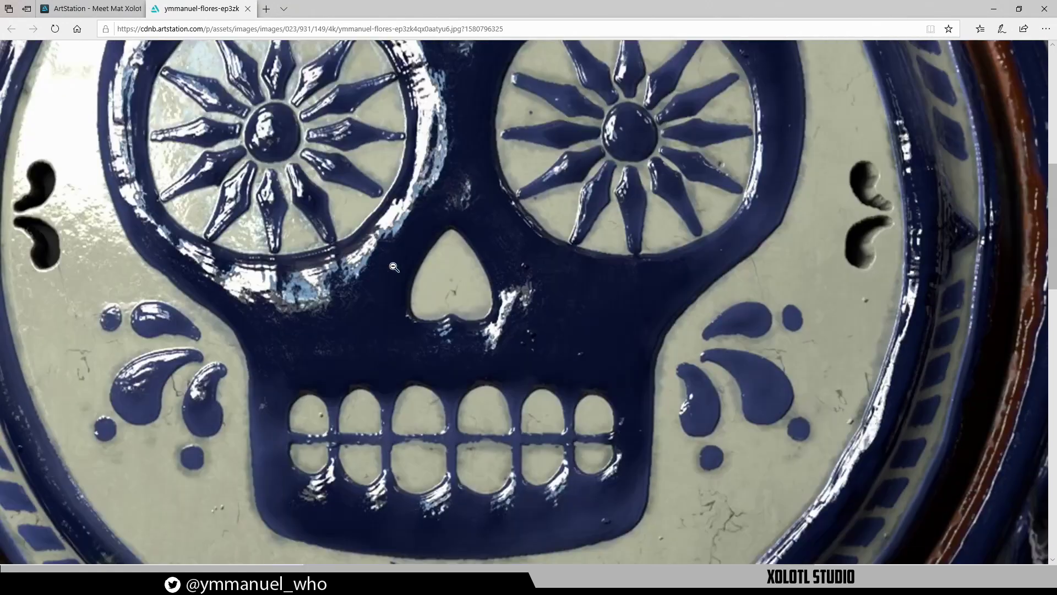
{"action": "scroll", "coordinate": [394, 267], "scroll_direction": "up", "scroll_amount": 1}
{"action": "scroll", "coordinate": [730, 283], "scroll_direction": "up", "scroll_amount": 3}
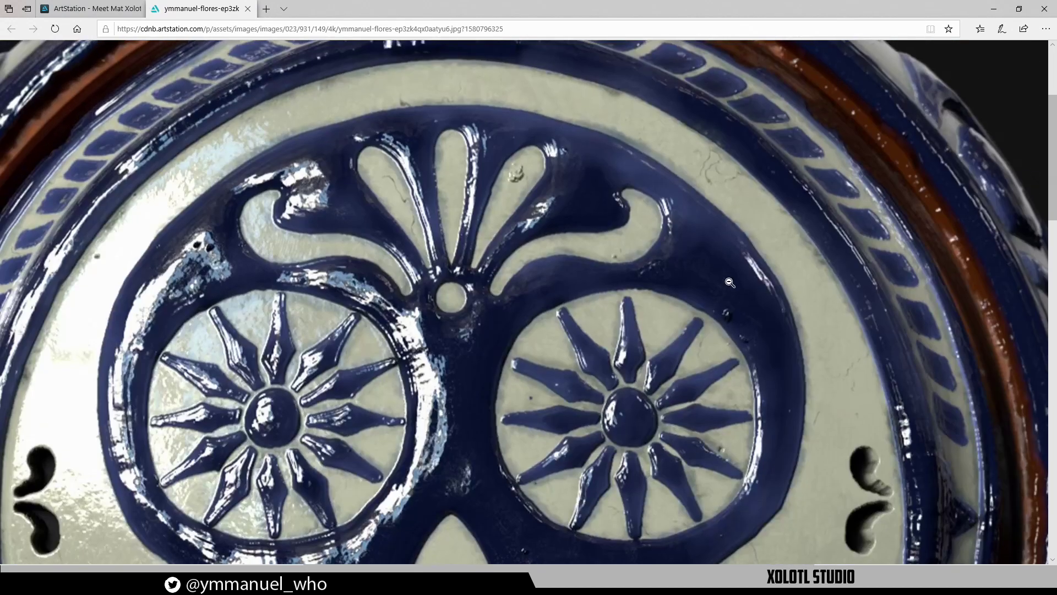
{"action": "scroll", "coordinate": [565, 206], "scroll_direction": "up", "scroll_amount": 2}
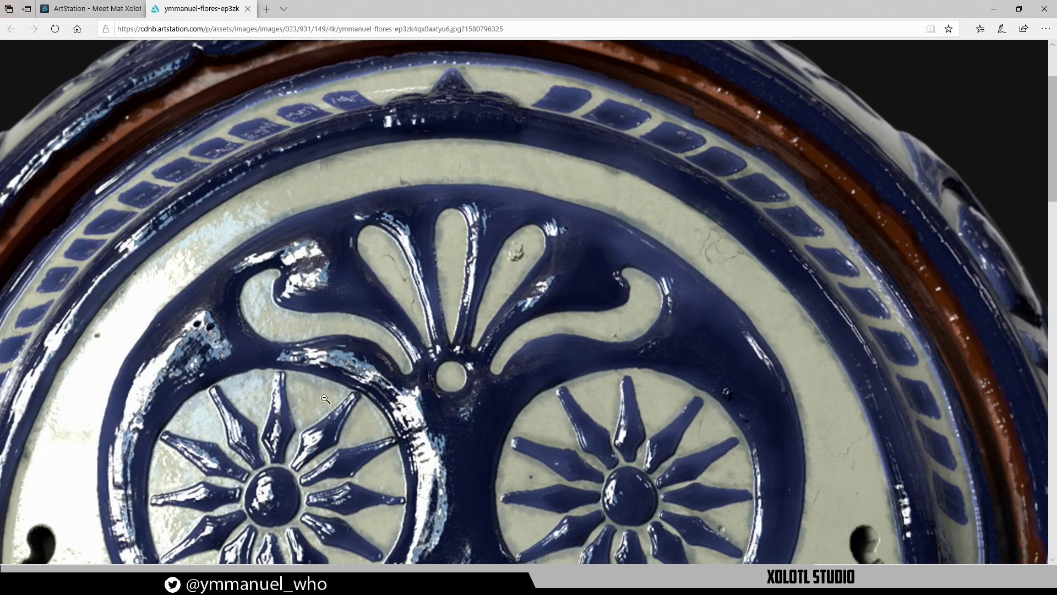
{"action": "scroll", "coordinate": [330, 445], "scroll_direction": "down", "scroll_amount": 4}
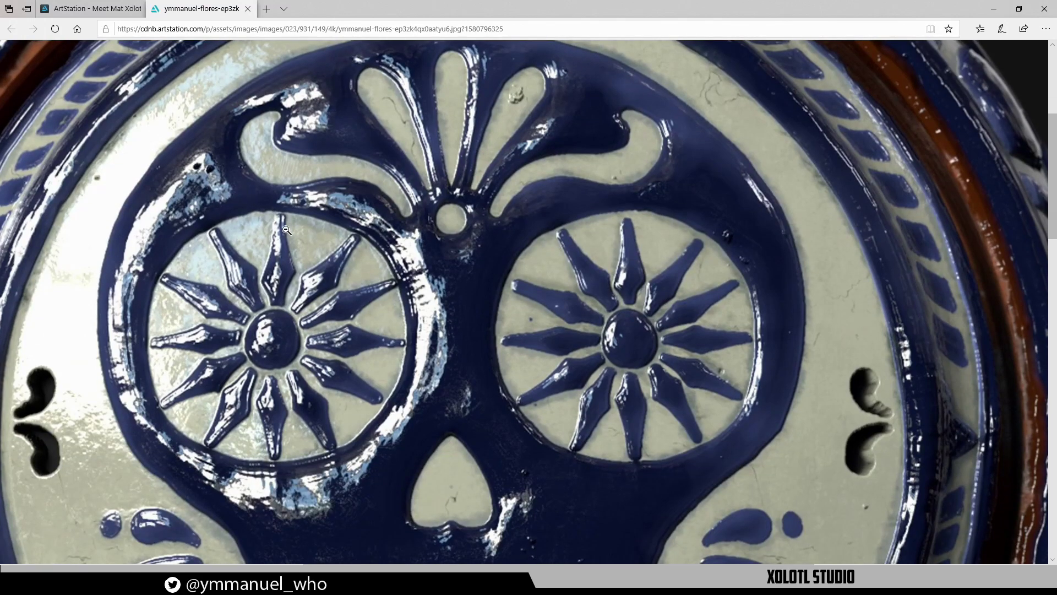
{"action": "left_click", "coordinate": [484, 214]}
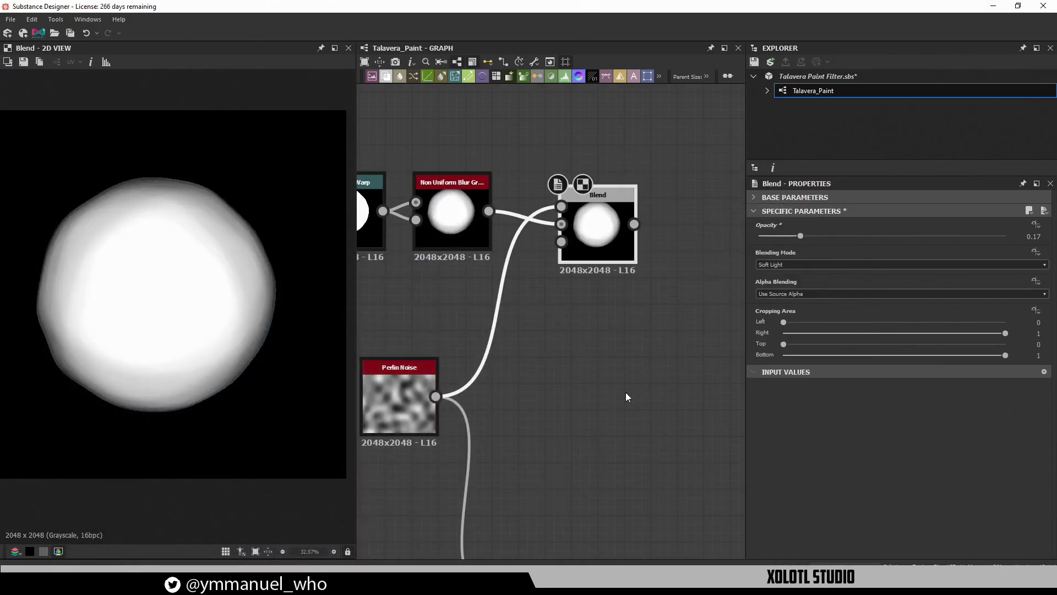
Add an Auto Levels node and feed the top-row Blend output into it
{"action": "scroll", "coordinate": [625, 392], "scroll_direction": "down", "scroll_amount": 3}
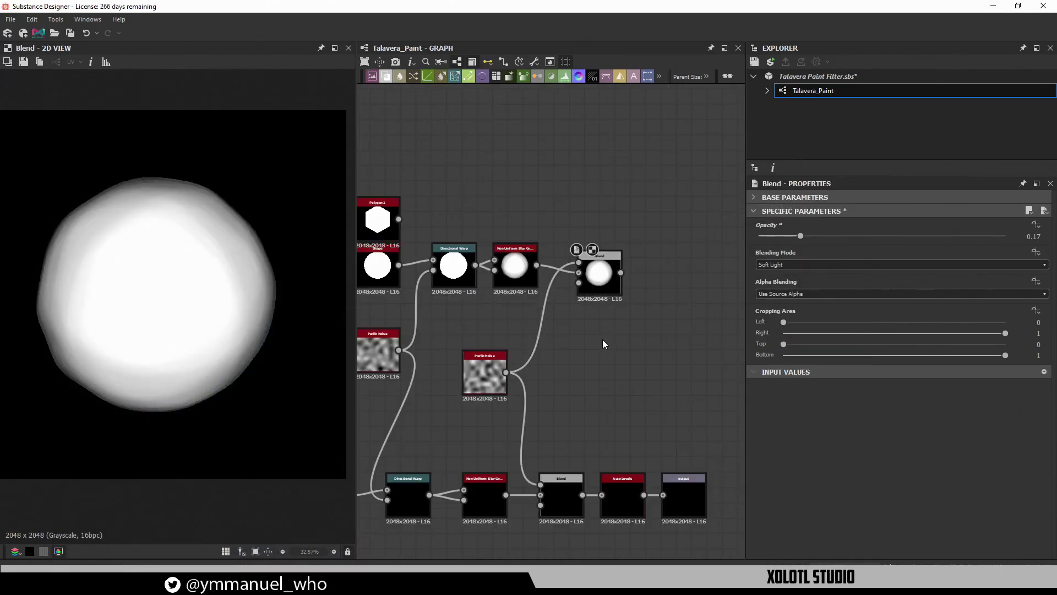
{"action": "middle_click_drag", "start_coordinate": [596, 326], "coordinate": [574, 289]}
{"action": "scroll", "coordinate": [602, 294], "scroll_direction": "up", "scroll_amount": 2}
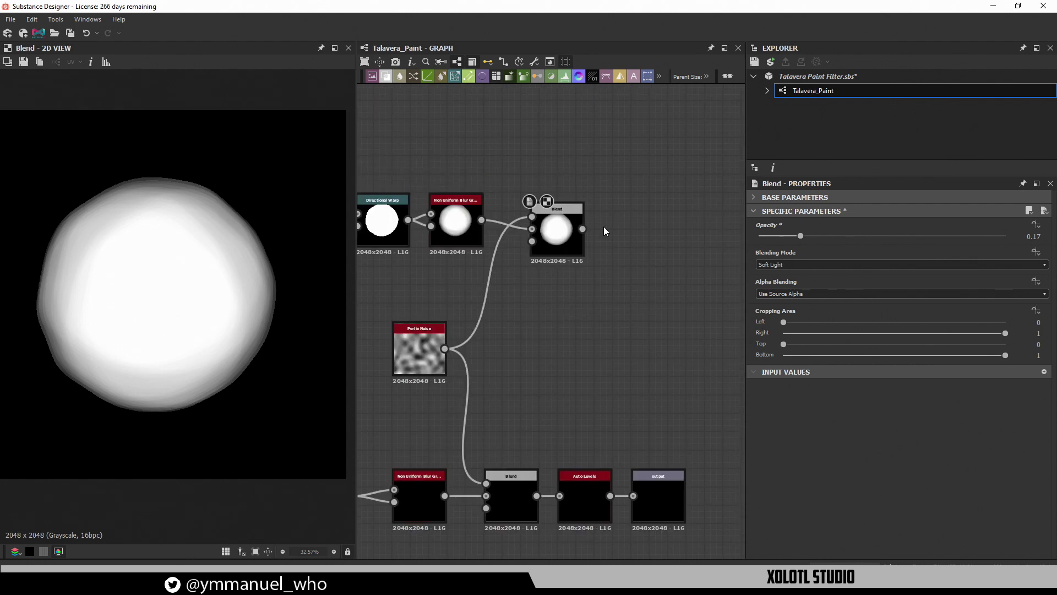
{"action": "key", "text": "space"}
{"action": "type", "text": "auto level"}
{"action": "key", "text": "Return"}
{"action": "left_click_drag", "start_coordinate": [604, 227], "coordinate": [647, 231]}
Show the luminance histogram and select its brightest range
{"action": "scroll", "coordinate": [551, 399], "scroll_direction": "down", "scroll_amount": 2}
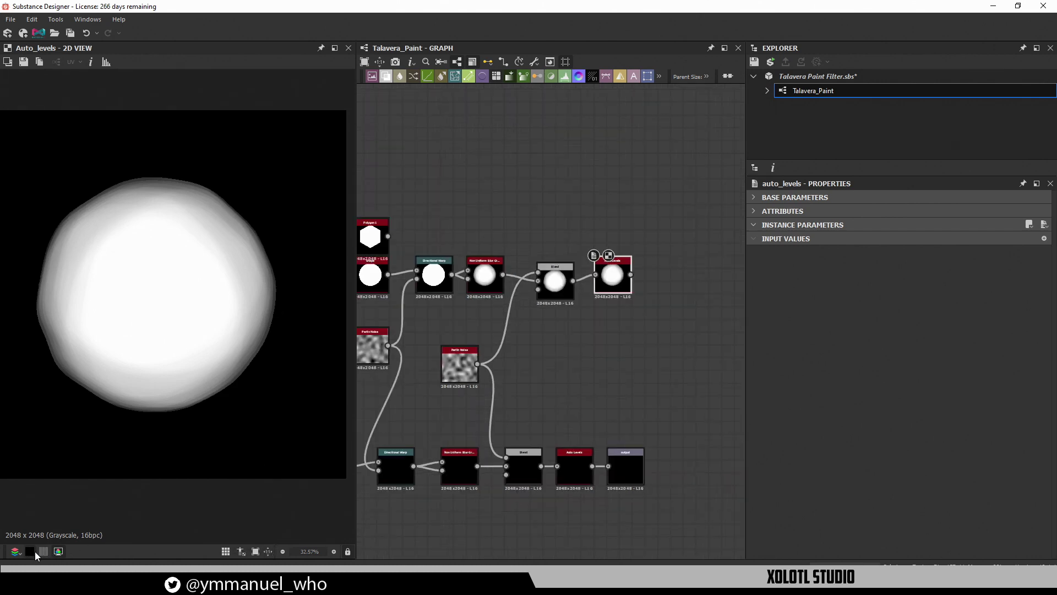
{"action": "left_click", "coordinate": [106, 62]}
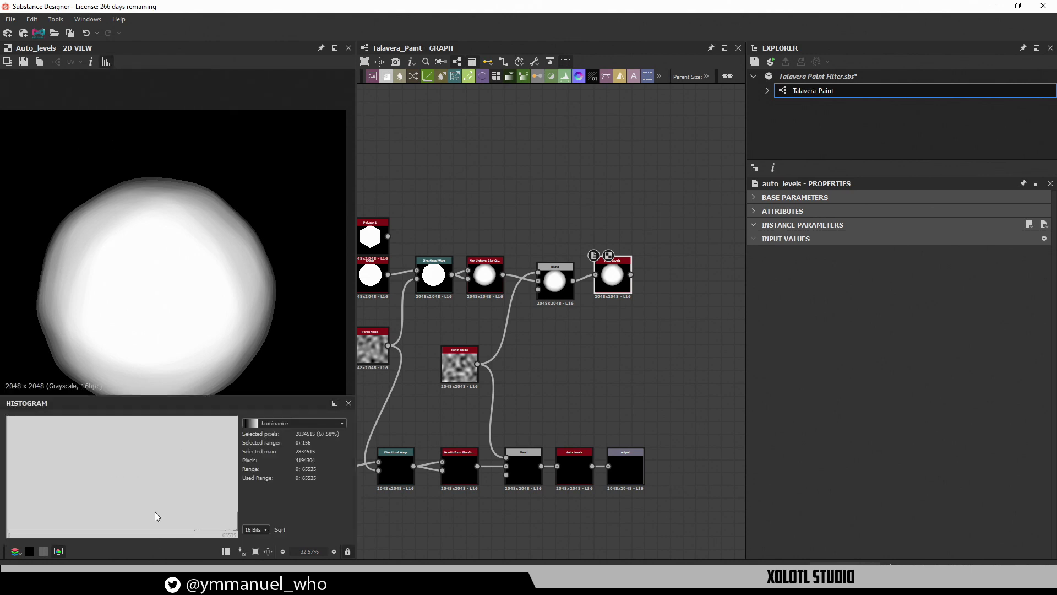
{"action": "left_click", "coordinate": [206, 527]}
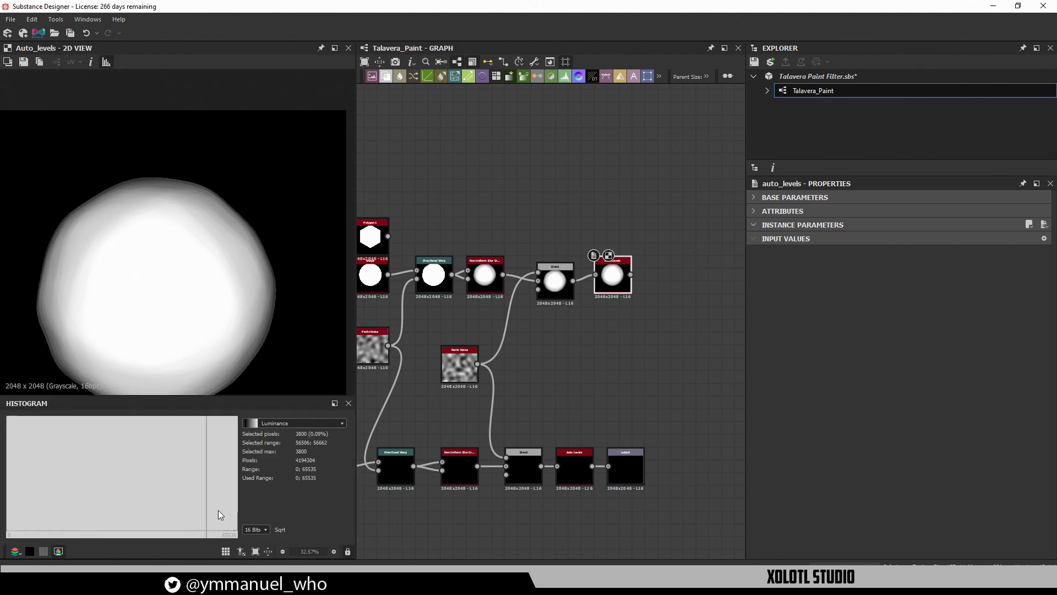
{"action": "mouse_move", "coordinate": [209, 511]}
{"action": "left_mouse_down"}
{"action": "mouse_move", "coordinate": [190, 523]}
{"action": "mouse_move", "coordinate": [242, 523]}
{"action": "left_mouse_up"}
Try a Levels node fed by Blend and then by Auto Levels, then delete it
{"action": "middle_click_drag", "start_coordinate": [633, 313], "coordinate": [544, 322]}
{"action": "key", "text": "space"}
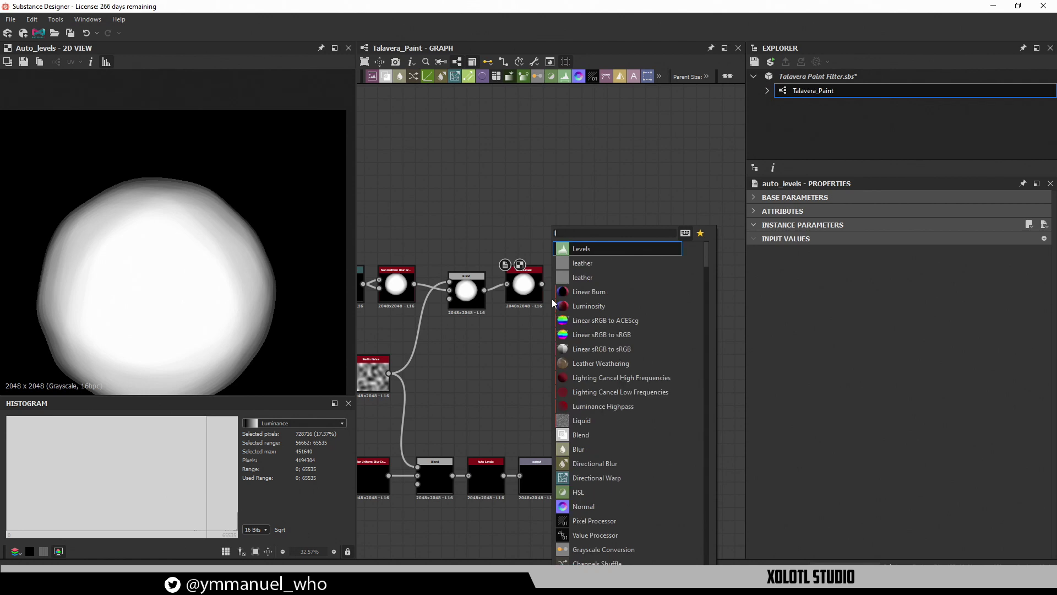
{"action": "key", "text": "Return"}
{"action": "left_click_drag", "start_coordinate": [548, 315], "coordinate": [482, 366]}
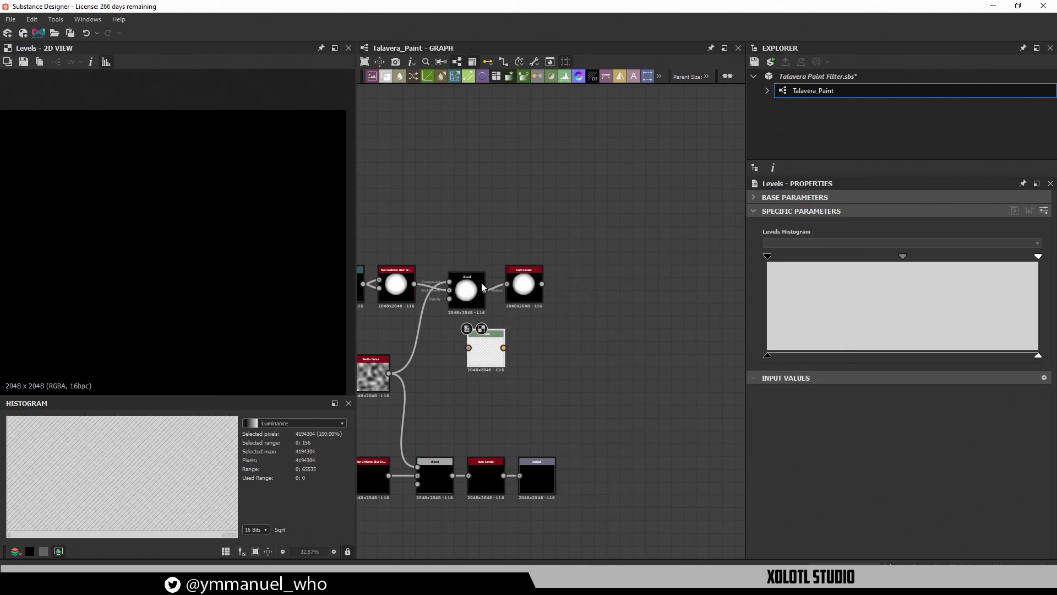
{"action": "left_click_drag", "start_coordinate": [484, 290], "coordinate": [595, 347]}
{"action": "double_click", "coordinate": [484, 348]}
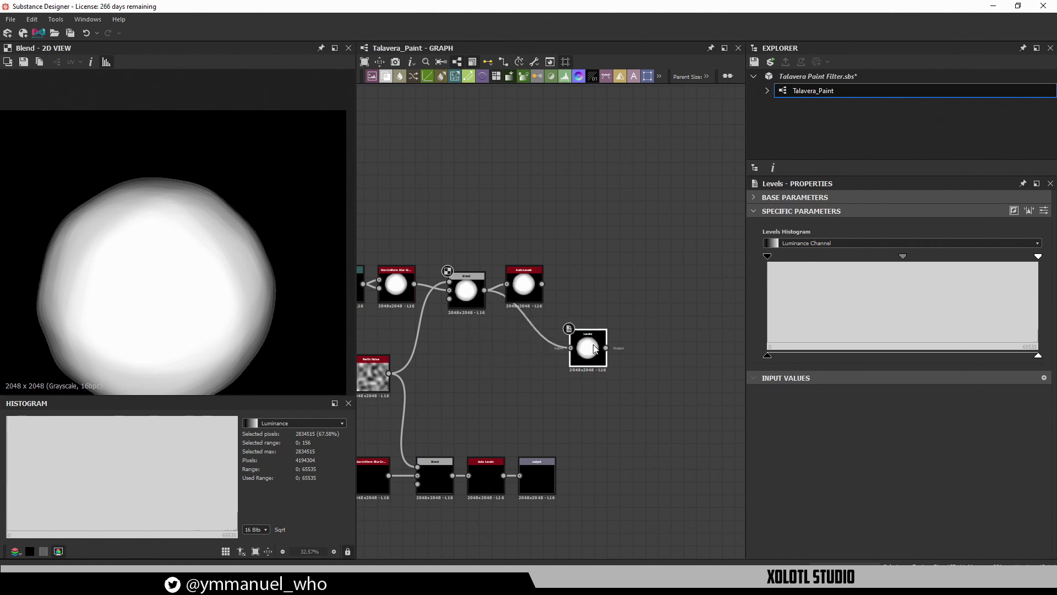
{"action": "left_click_drag", "start_coordinate": [542, 284], "coordinate": [570, 347]}
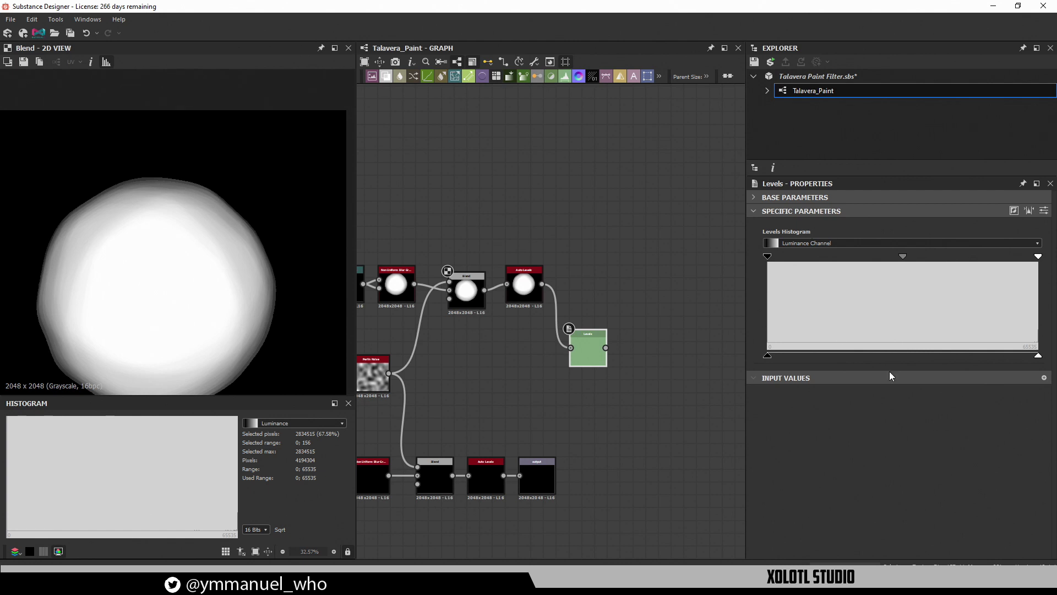
{"action": "left_click", "coordinate": [586, 339]}
{"action": "key", "text": "Delete"}
Frame the graph, widen the graph area and select the six bottom-row nodes
{"action": "key", "text": "f"}
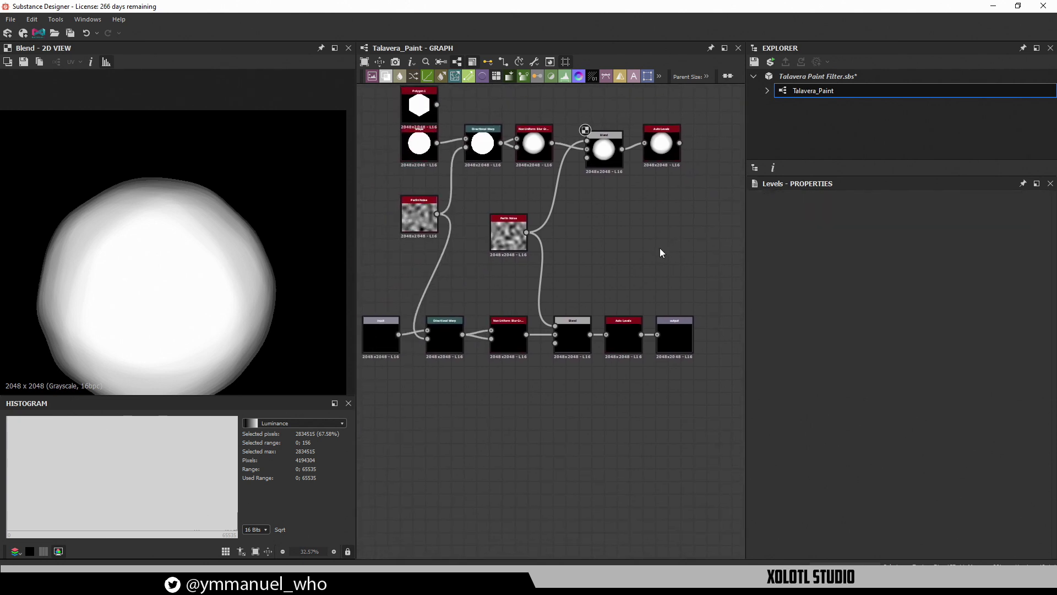
{"action": "scroll", "coordinate": [537, 308], "scroll_direction": "up", "scroll_amount": 3}
{"action": "scroll", "coordinate": [514, 448], "scroll_direction": "down", "scroll_amount": 1}
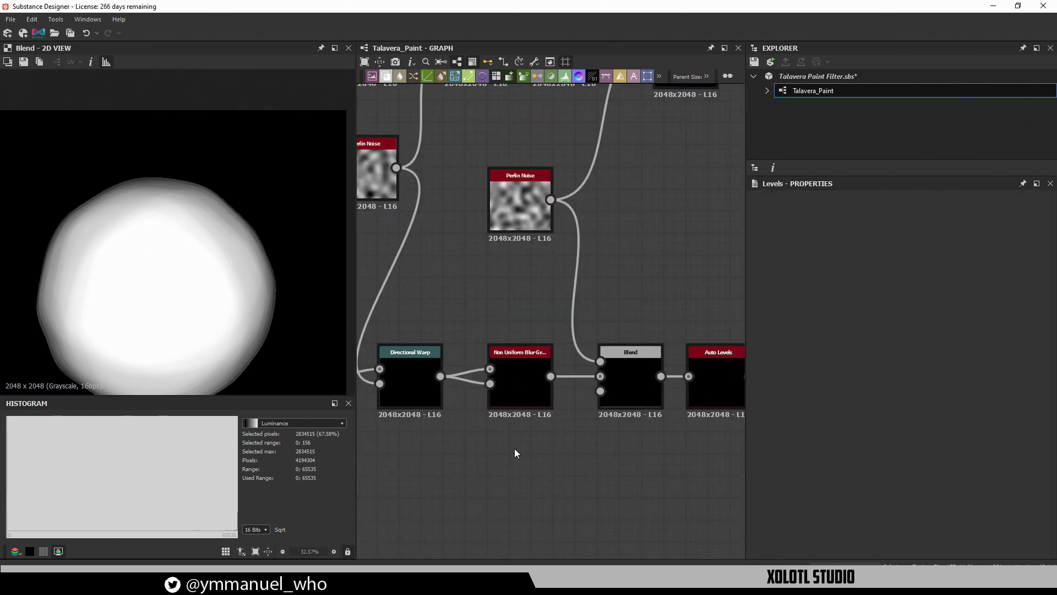
{"action": "scroll", "coordinate": [514, 449], "scroll_direction": "down", "scroll_amount": 2}
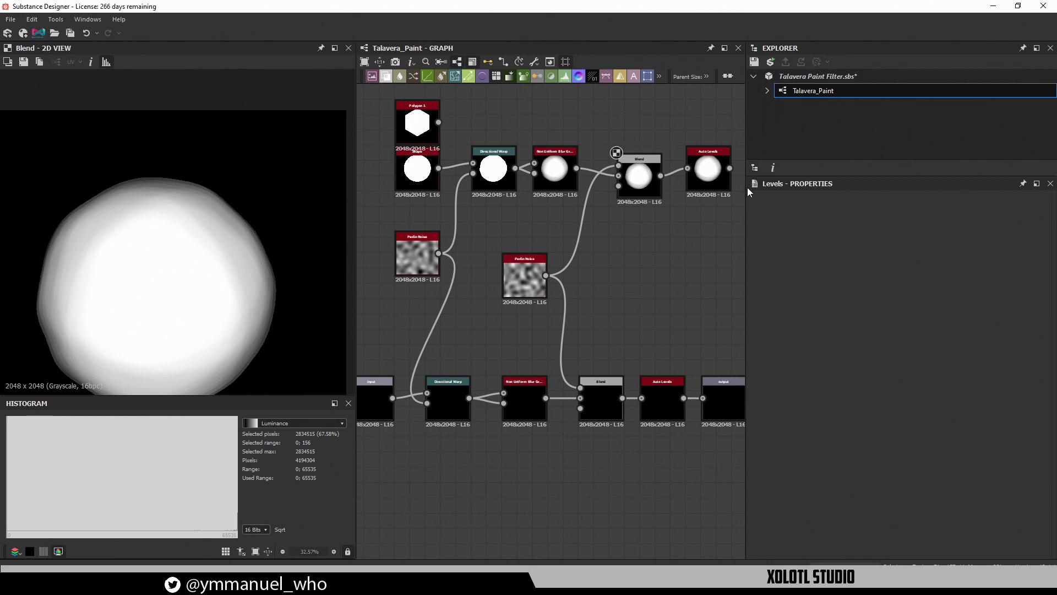
{"action": "left_click_drag", "start_coordinate": [745, 190], "coordinate": [890, 210]}
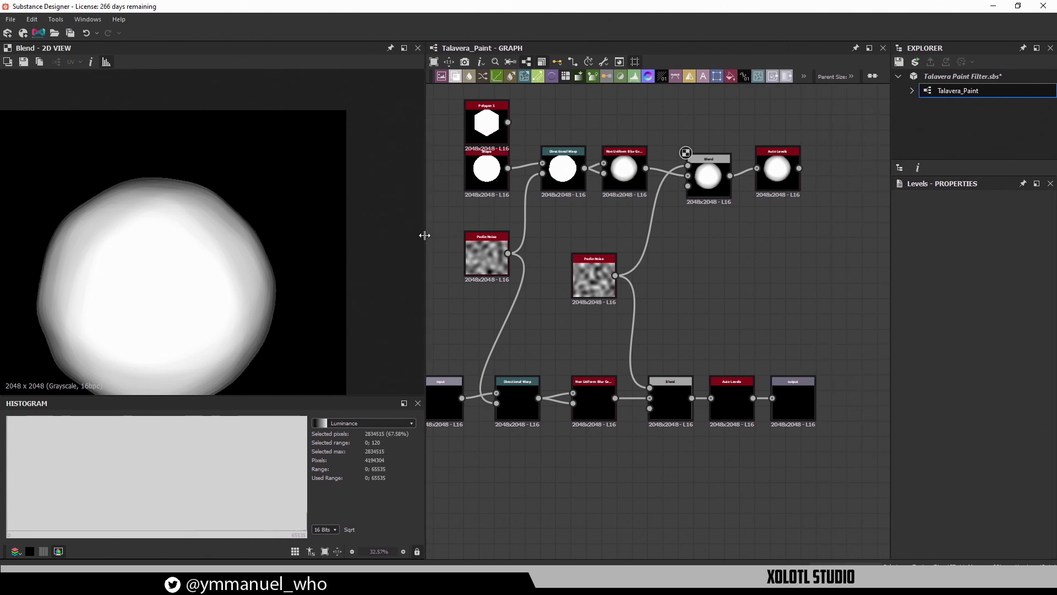
{"action": "left_click_drag", "start_coordinate": [424, 238], "coordinate": [182, 237]}
{"action": "middle_click_drag", "start_coordinate": [453, 504], "coordinate": [603, 443]}
{"action": "scroll", "coordinate": [584, 418], "scroll_direction": "up", "scroll_amount": 2}
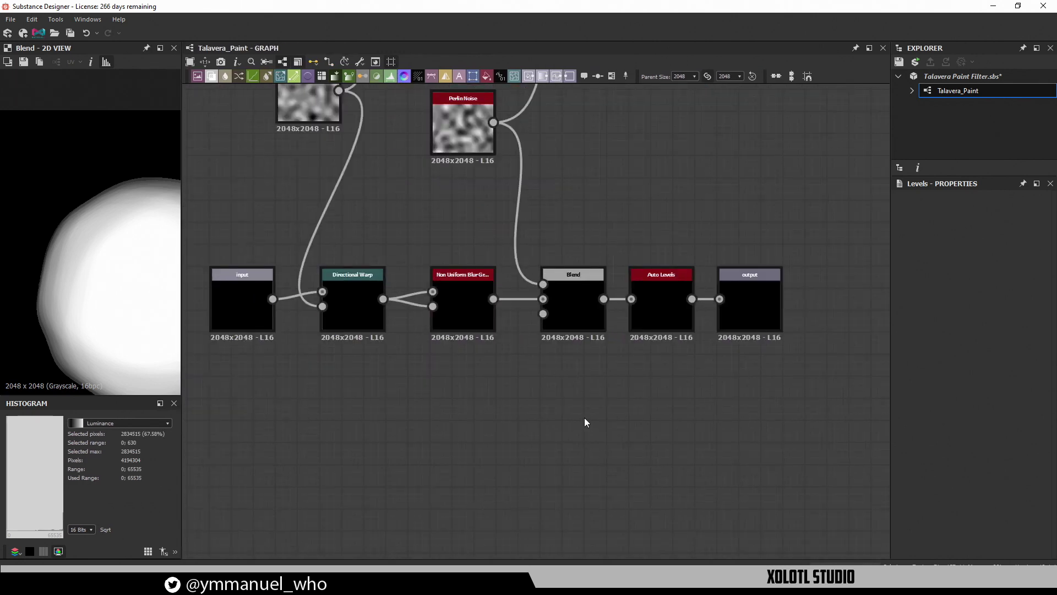
{"action": "middle_click_drag", "start_coordinate": [570, 403], "coordinate": [604, 409]}
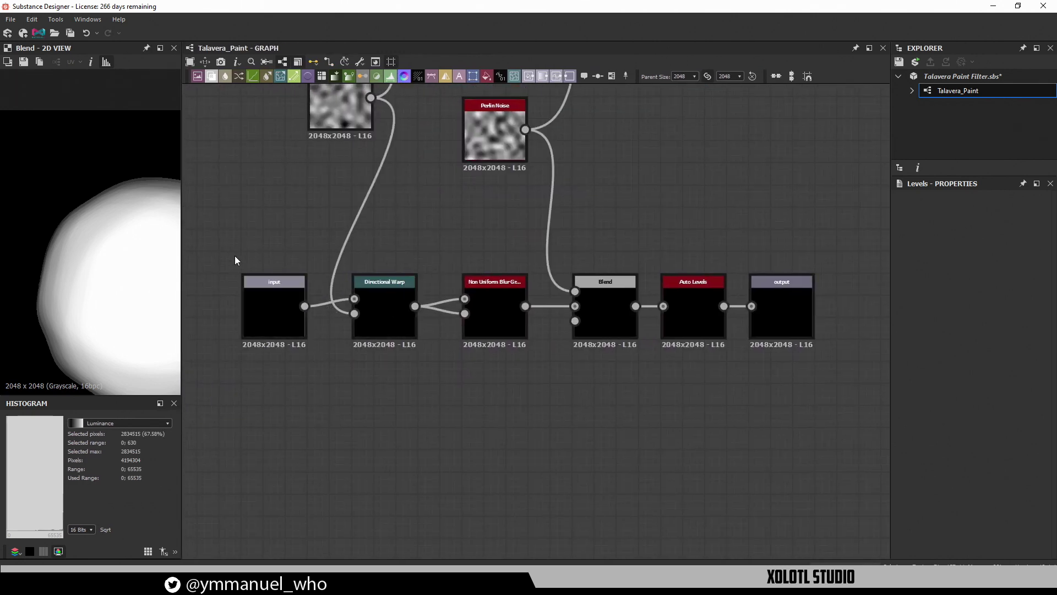
{"action": "left_click_drag", "start_coordinate": [234, 255], "coordinate": [835, 431]}
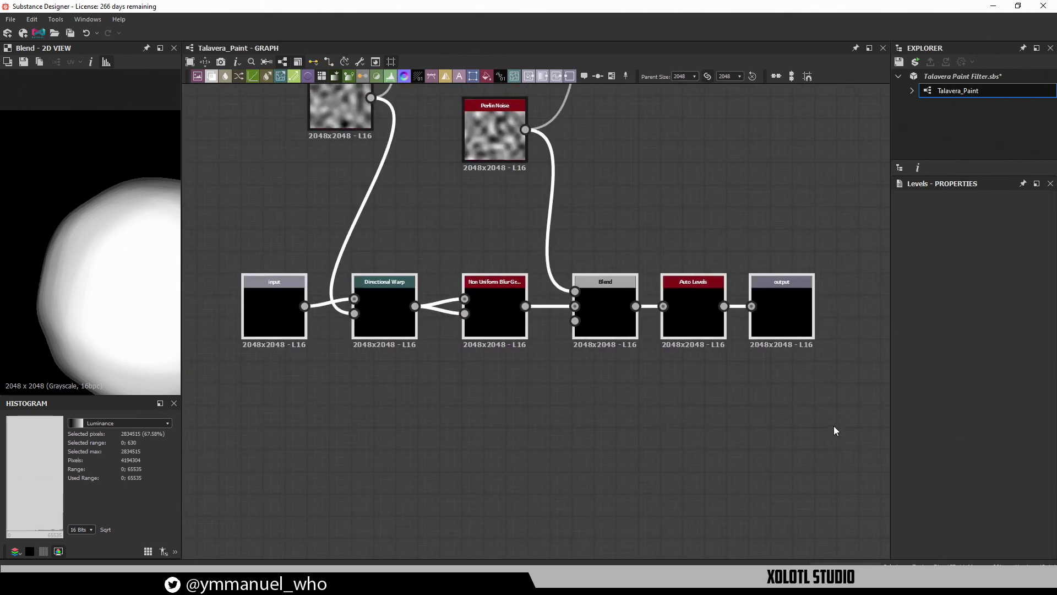
Select each node in turn: input, Directional Warp, Non Uniform Blur, Blend, Auto Levels, output
{"action": "left_click", "coordinate": [280, 306]}
{"action": "left_click", "coordinate": [387, 302]}
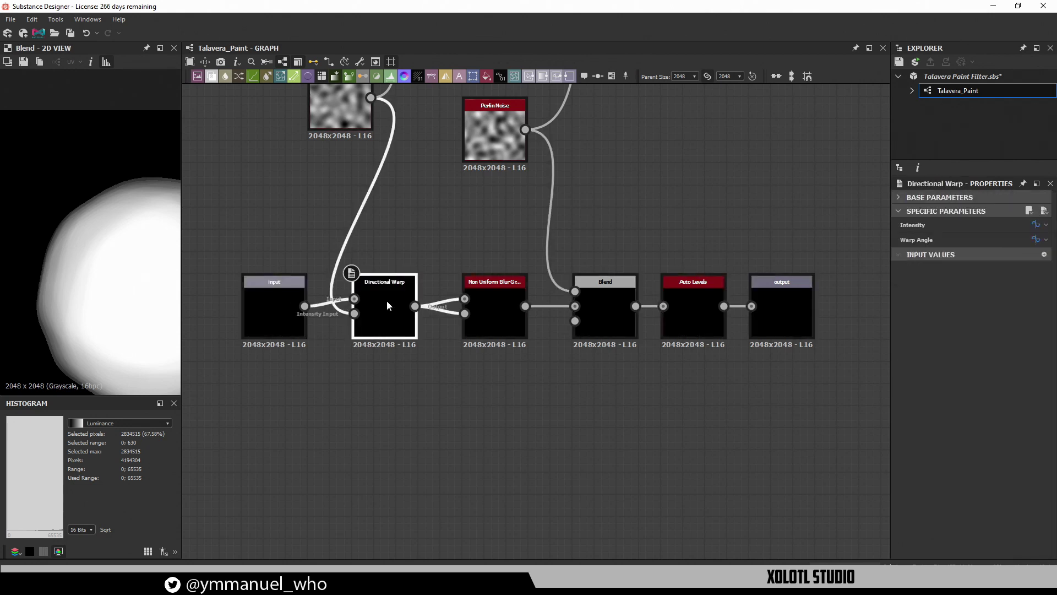
{"action": "left_click", "coordinate": [488, 306]}
{"action": "scroll", "coordinate": [496, 307], "scroll_direction": "up", "scroll_amount": 2}
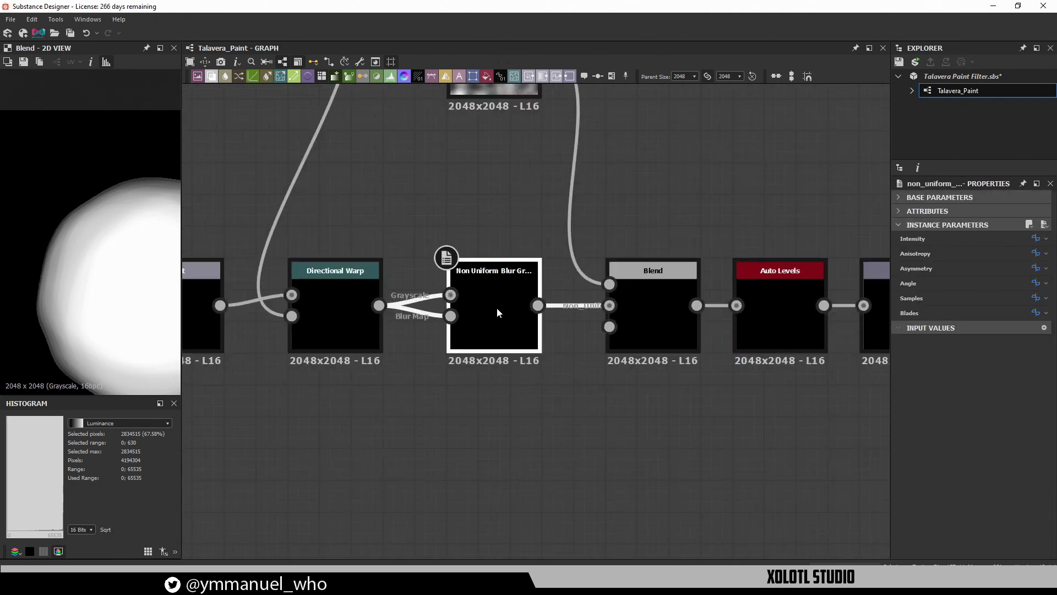
{"action": "middle_click_drag", "start_coordinate": [658, 356], "coordinate": [593, 349]}
{"action": "left_click", "coordinate": [593, 337]}
{"action": "left_click", "coordinate": [722, 331]}
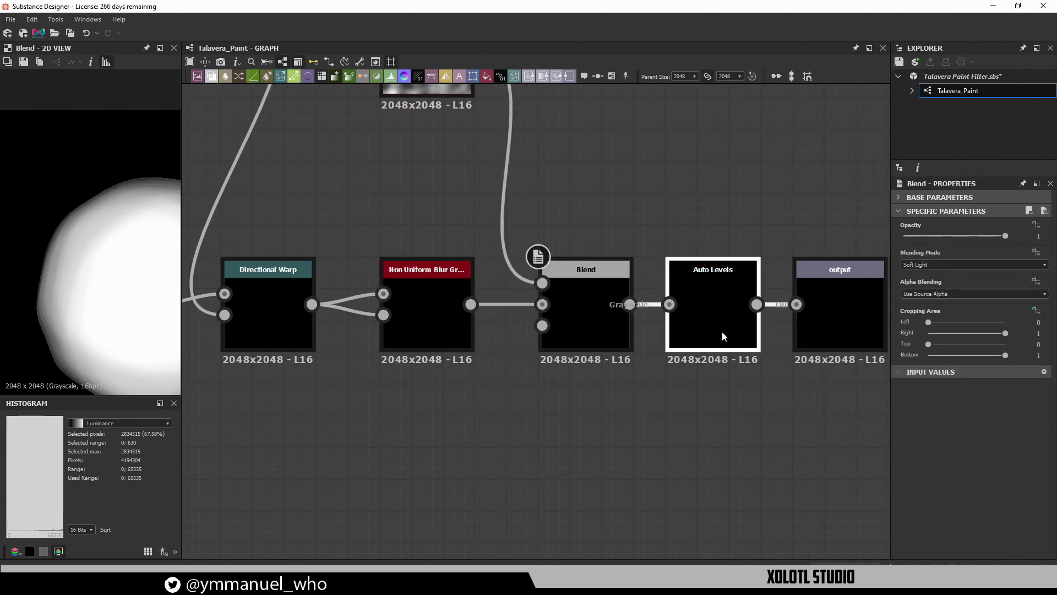
{"action": "middle_click_drag", "start_coordinate": [715, 443], "coordinate": [602, 439]}
{"action": "left_click", "coordinate": [739, 326]}
{"action": "scroll", "coordinate": [721, 425], "scroll_direction": "down", "scroll_amount": 3}
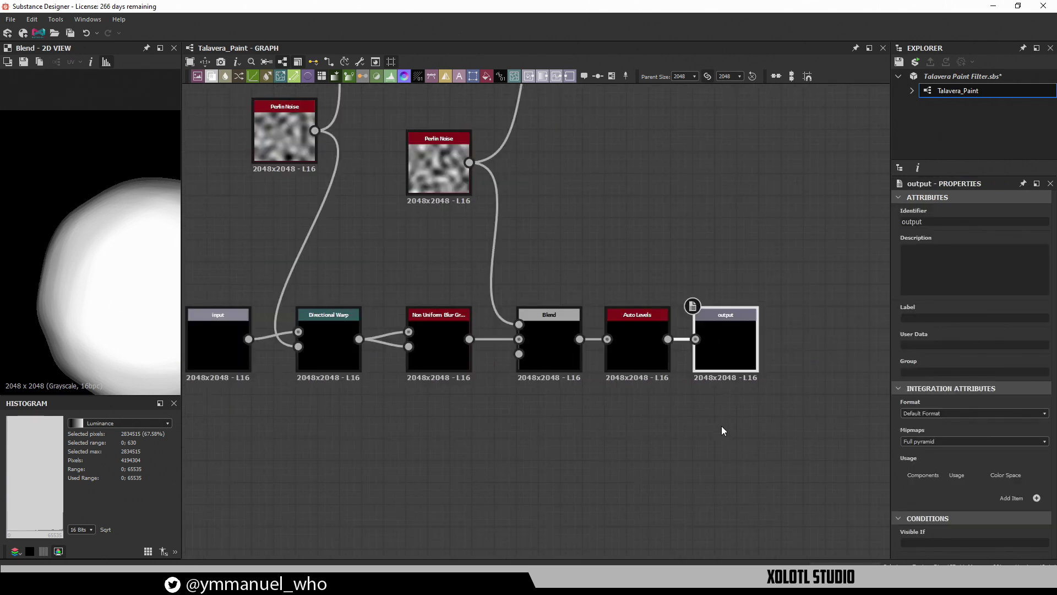
{"action": "scroll", "coordinate": [545, 416], "scroll_direction": "up", "scroll_amount": 1}
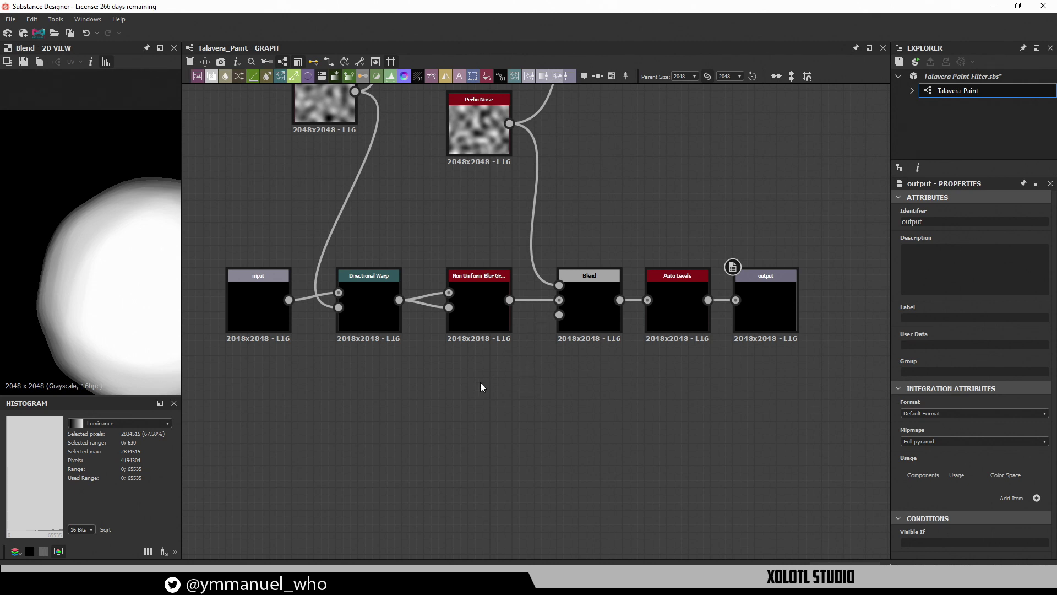
Recheck Directional Warp and Non Uniform Blur, preview Auto Levels and Blend, then show the graph's properties
{"action": "middle_click_drag", "start_coordinate": [480, 382], "coordinate": [529, 402]}
{"action": "scroll", "coordinate": [491, 349], "scroll_direction": "down", "scroll_amount": 1}
{"action": "scroll", "coordinate": [494, 353], "scroll_direction": "up", "scroll_amount": 1}
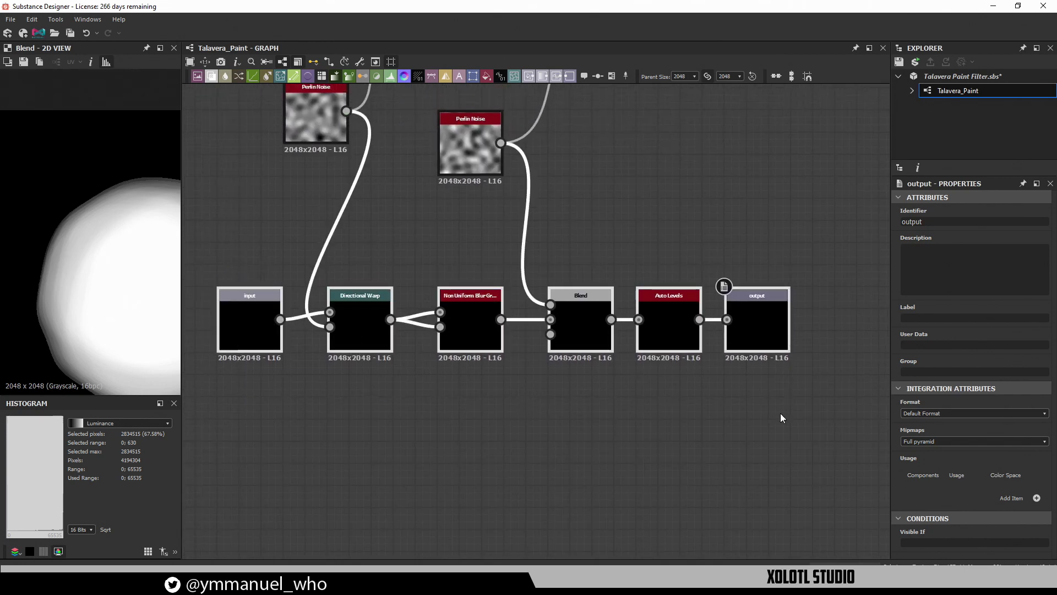
{"action": "left_click", "coordinate": [359, 316]}
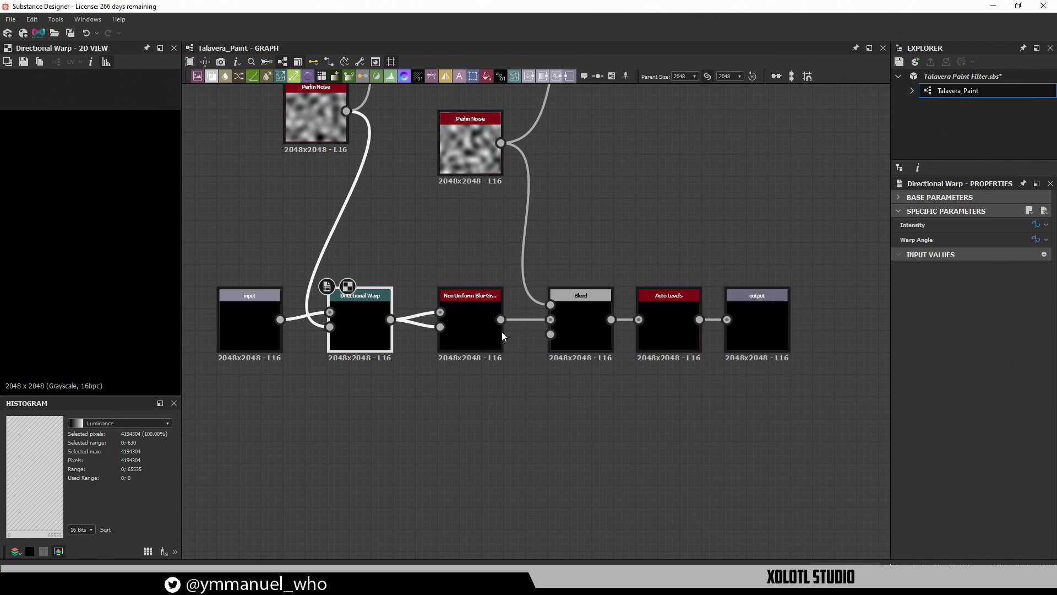
{"action": "left_click", "coordinate": [486, 330]}
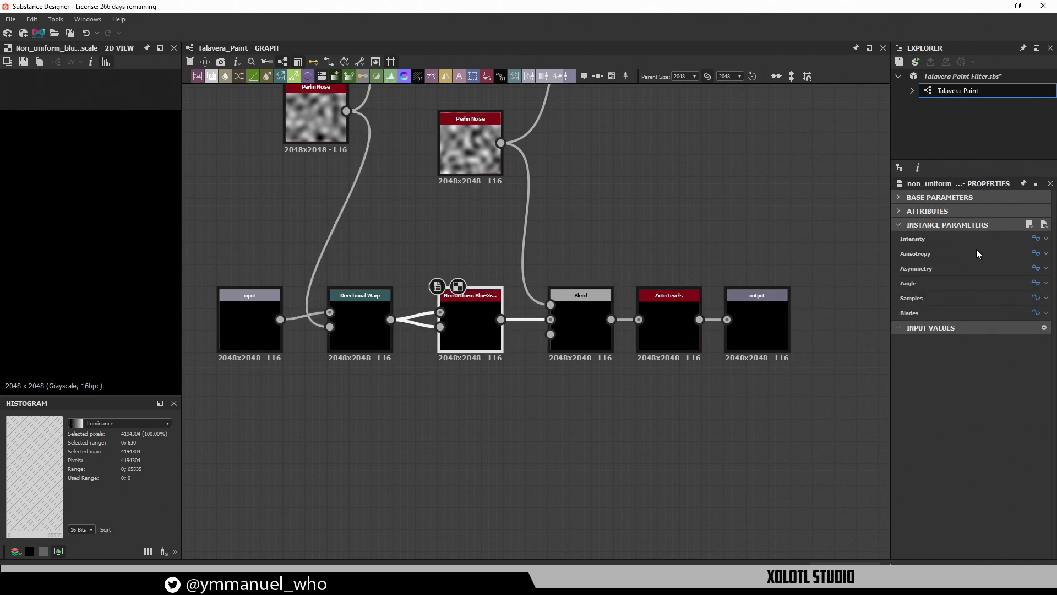
{"action": "double_click", "coordinate": [689, 311]}
{"action": "double_click", "coordinate": [603, 314]}
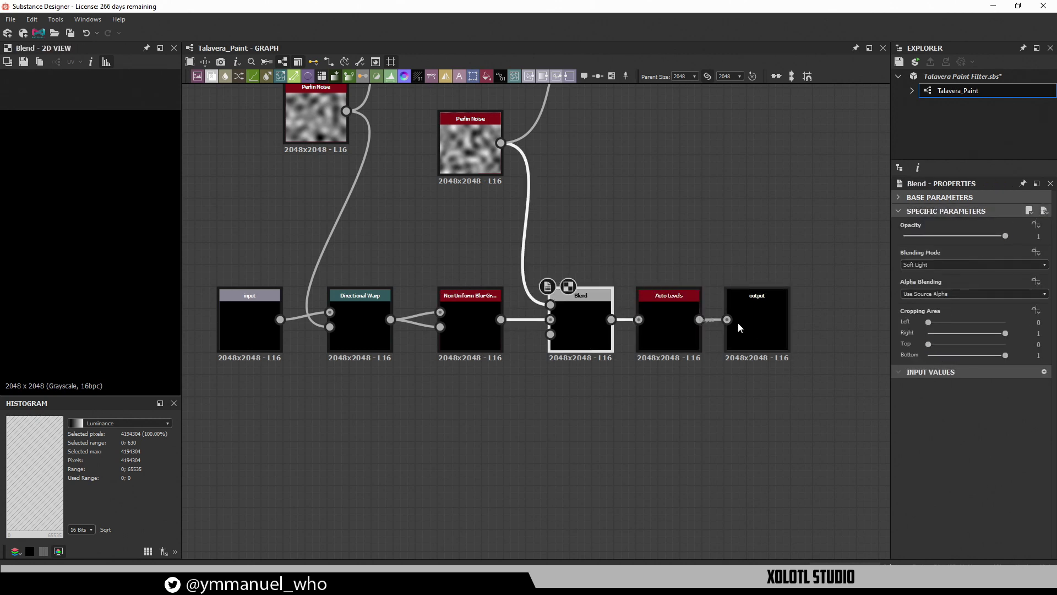
{"action": "left_click", "coordinate": [601, 412]}
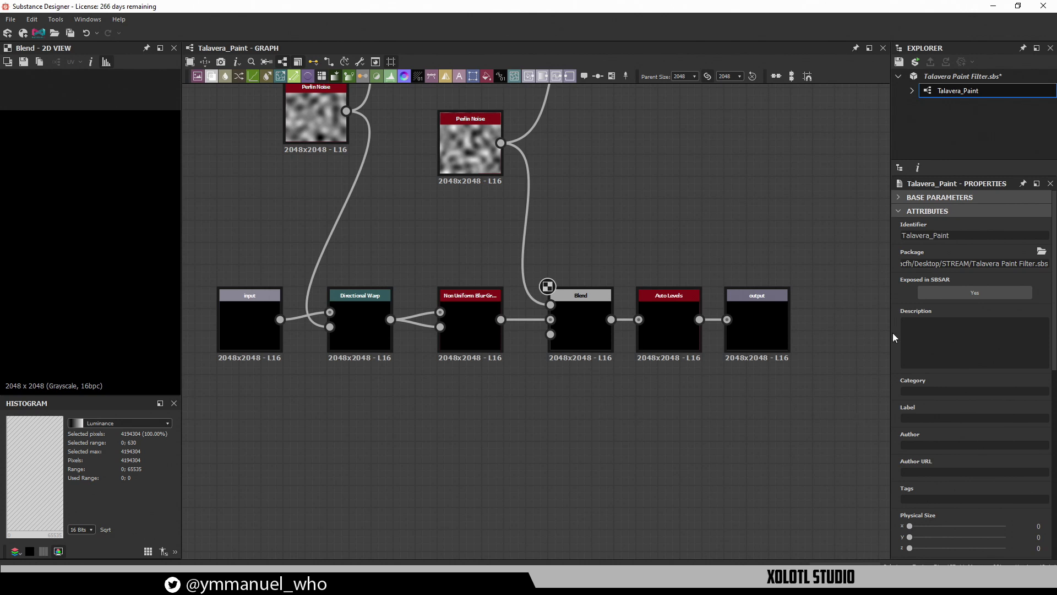
Show the graph's input parameters in preview mode and check Shape Noise against the left Perlin Noise
{"action": "left_click", "coordinate": [903, 210]}
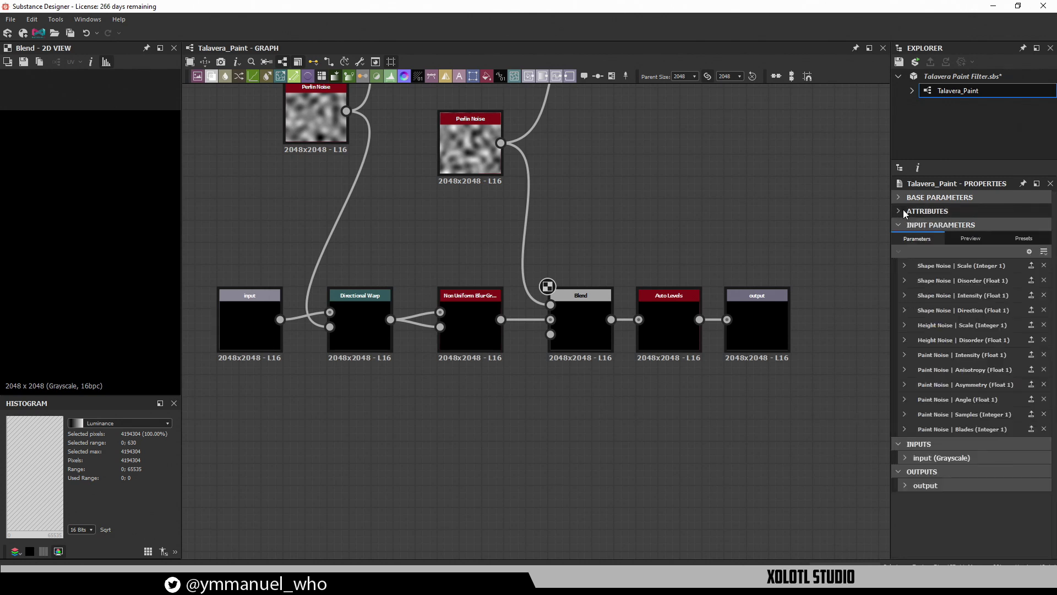
{"action": "left_click", "coordinate": [973, 239]}
{"action": "left_click", "coordinate": [924, 269]}
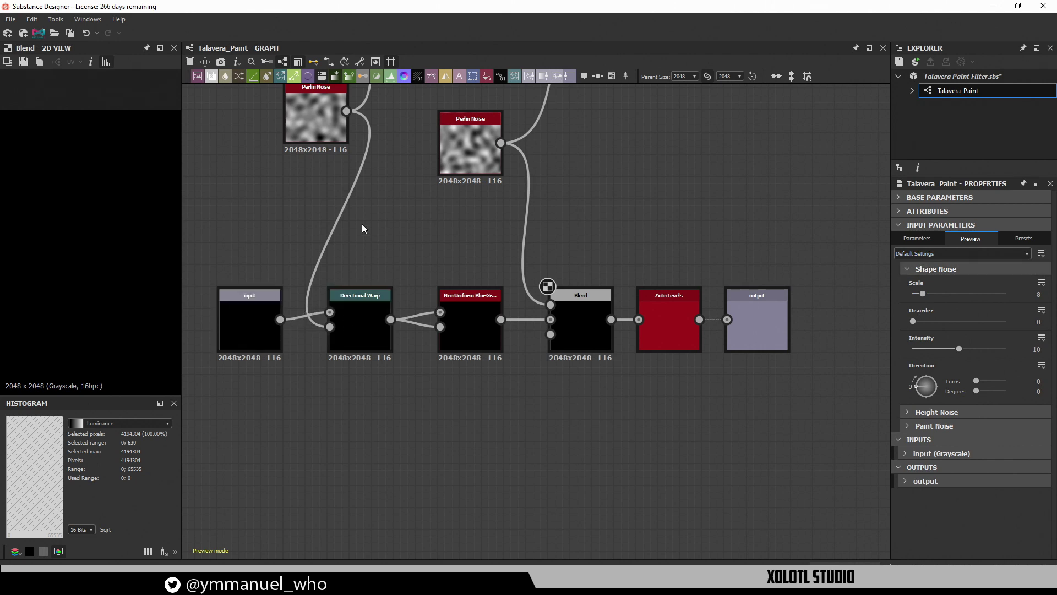
{"action": "middle_click_drag", "start_coordinate": [362, 224], "coordinate": [374, 297]}
{"action": "double_click", "coordinate": [328, 194]}
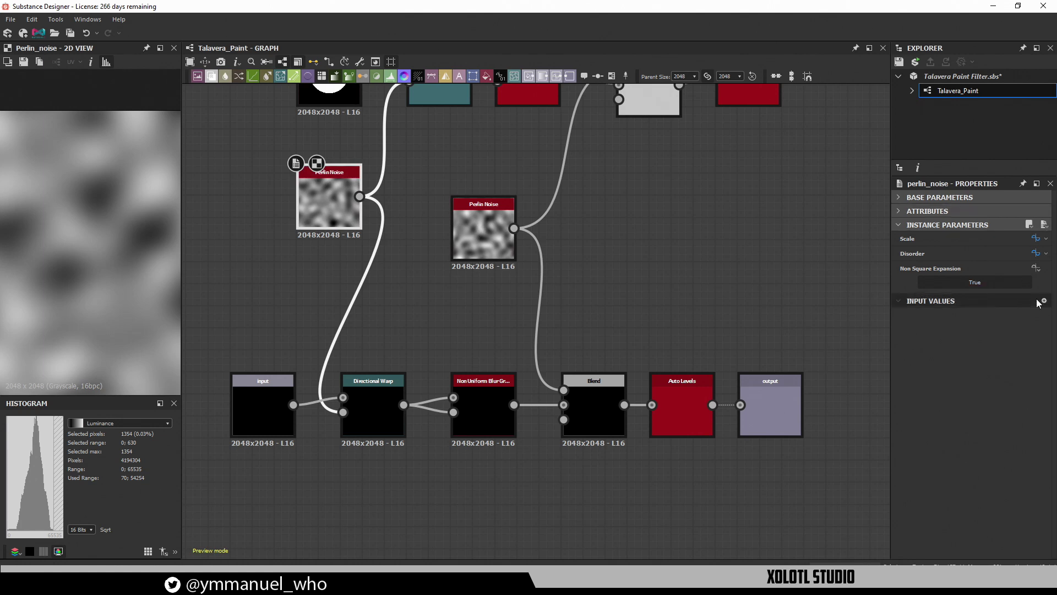
{"action": "left_click", "coordinate": [655, 285]}
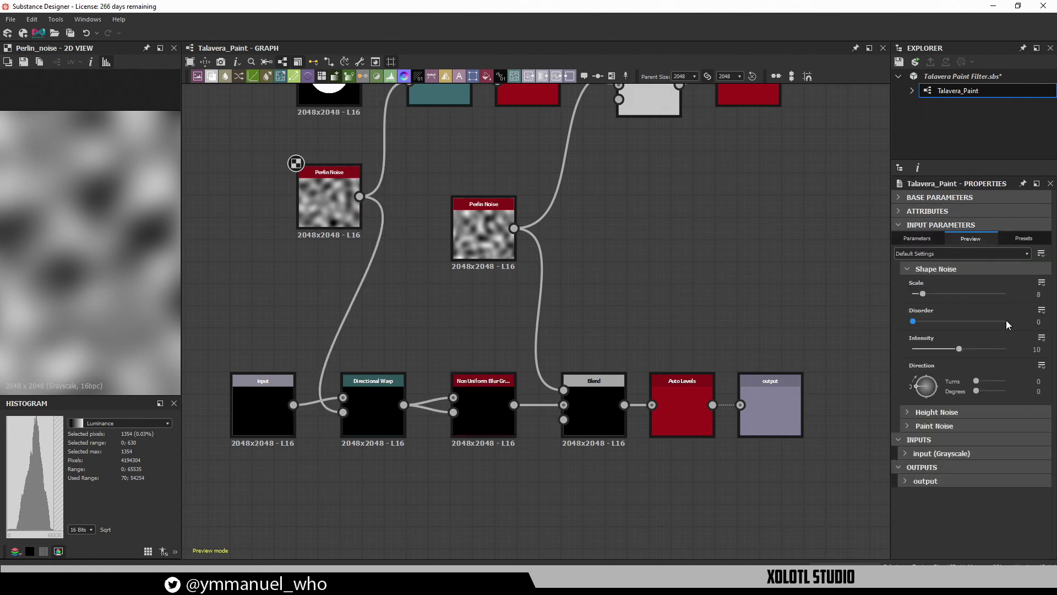
{"action": "left_click", "coordinate": [928, 269]}
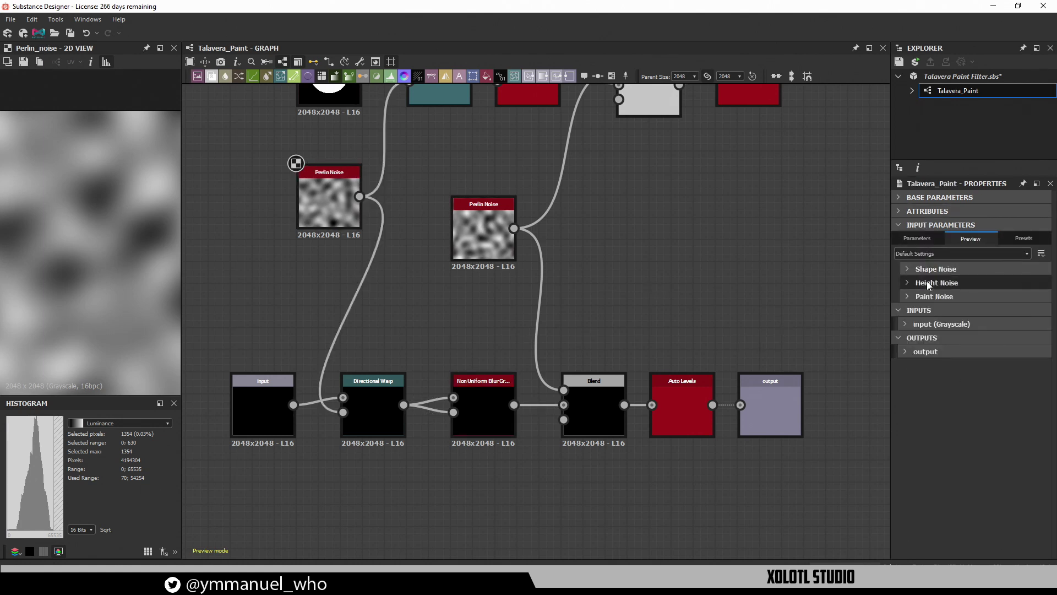
Check the Height Noise group against the right Perlin Noise and Blend nodes
{"action": "left_click", "coordinate": [927, 281]}
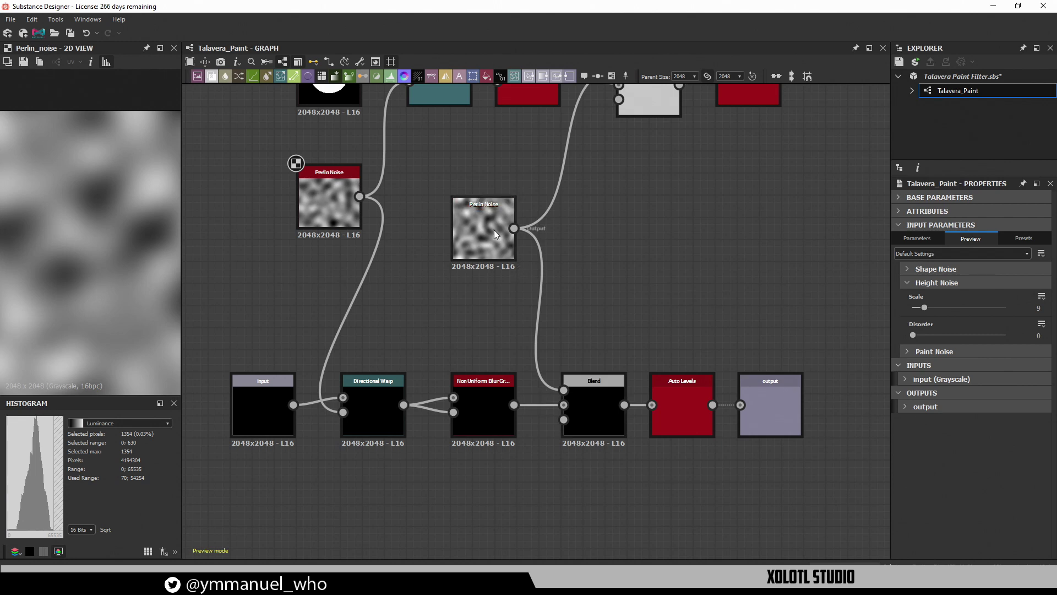
{"action": "left_click", "coordinate": [596, 401]}
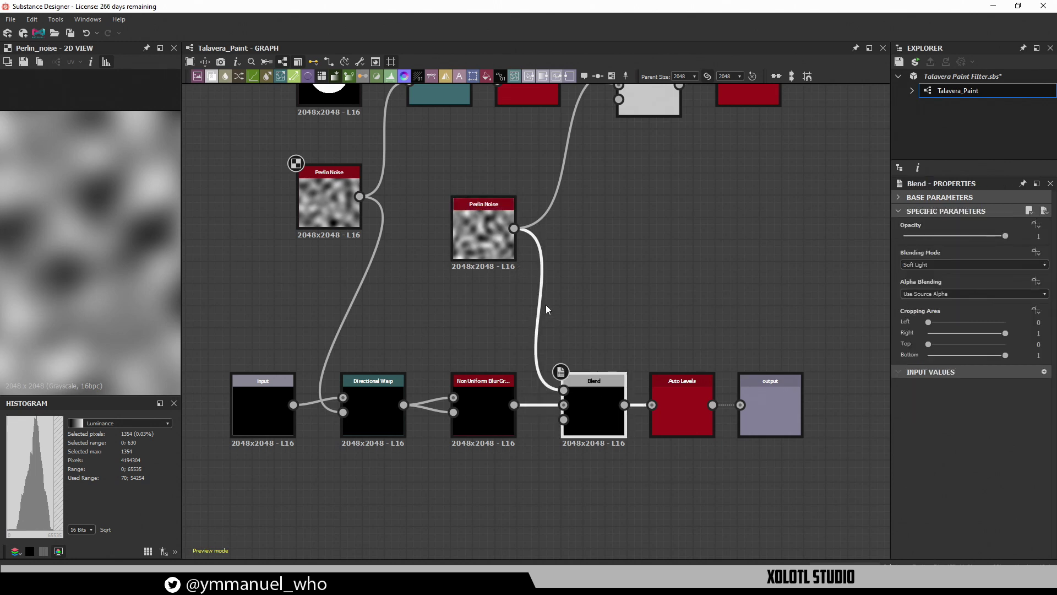
{"action": "left_click", "coordinate": [504, 253]}
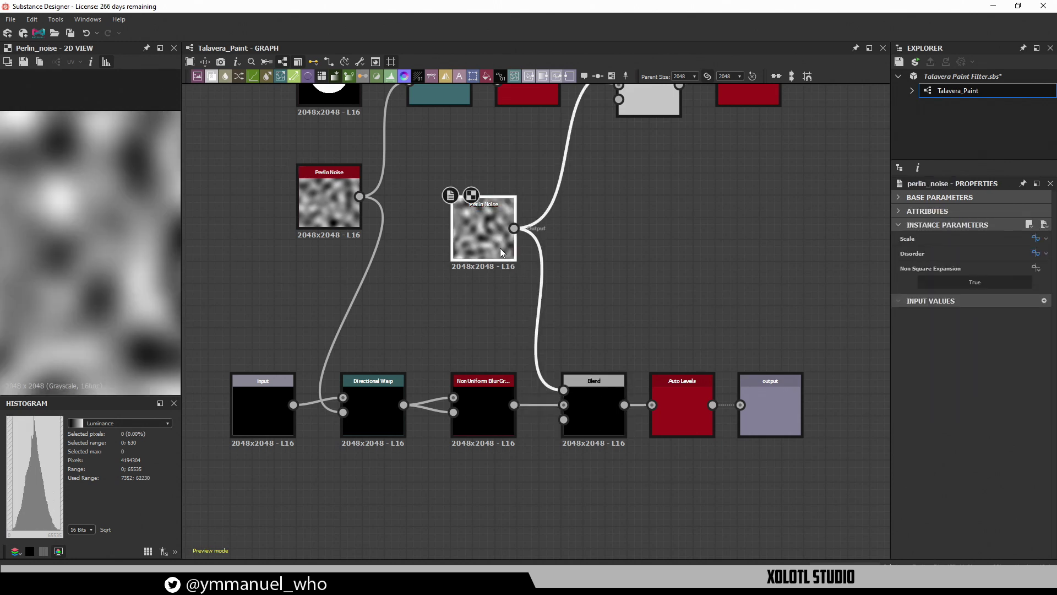
{"action": "left_click", "coordinate": [583, 404]}
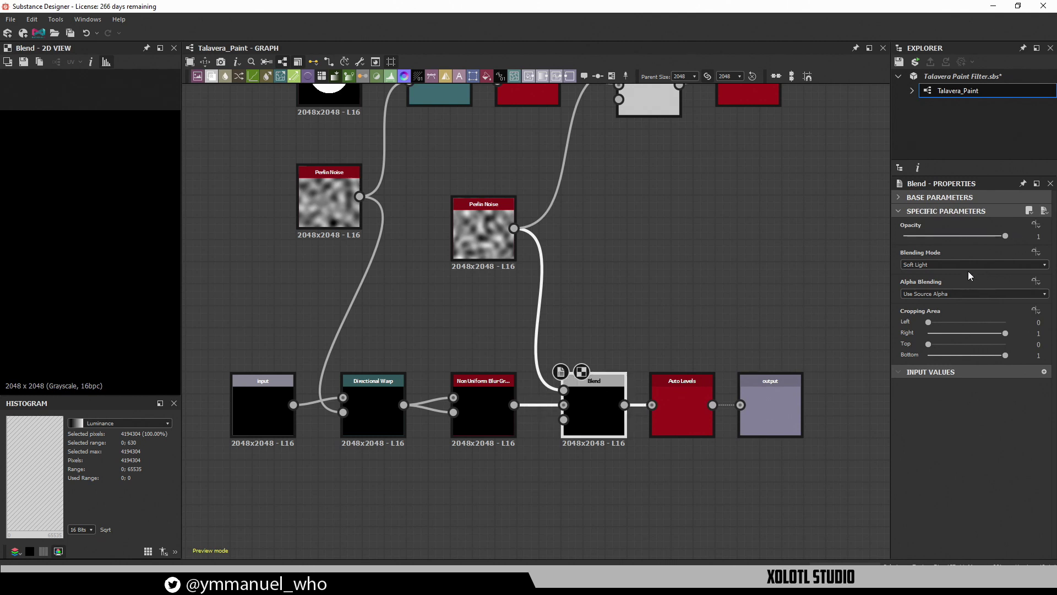
{"action": "left_click", "coordinate": [752, 269]}
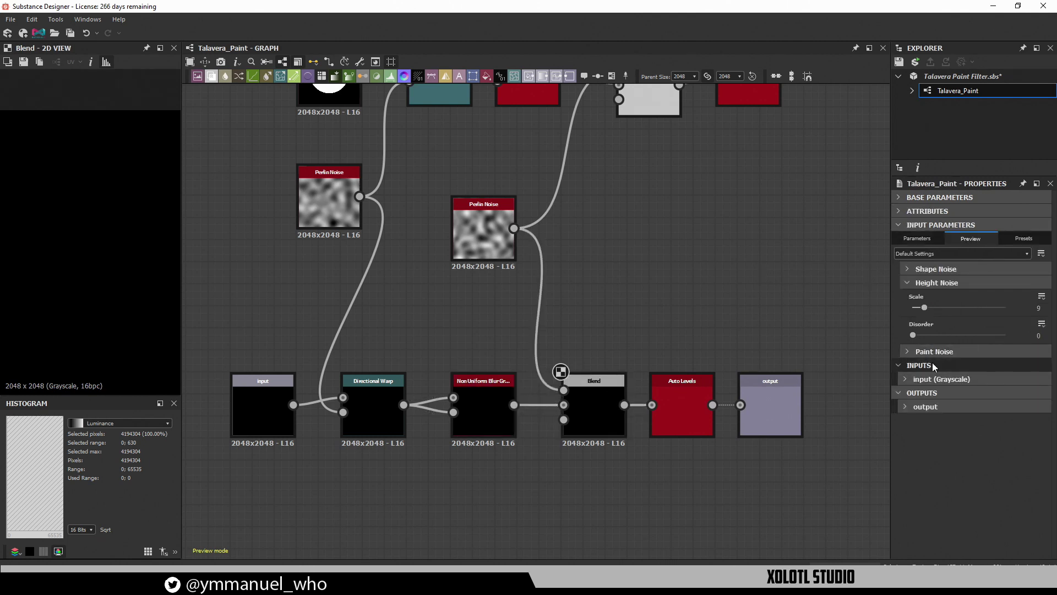
{"action": "left_click", "coordinate": [929, 283]}
Check the Paint Noise group against the Non Uniform Blur node, then list the graph's input and output entries
{"action": "left_click", "coordinate": [928, 297]}
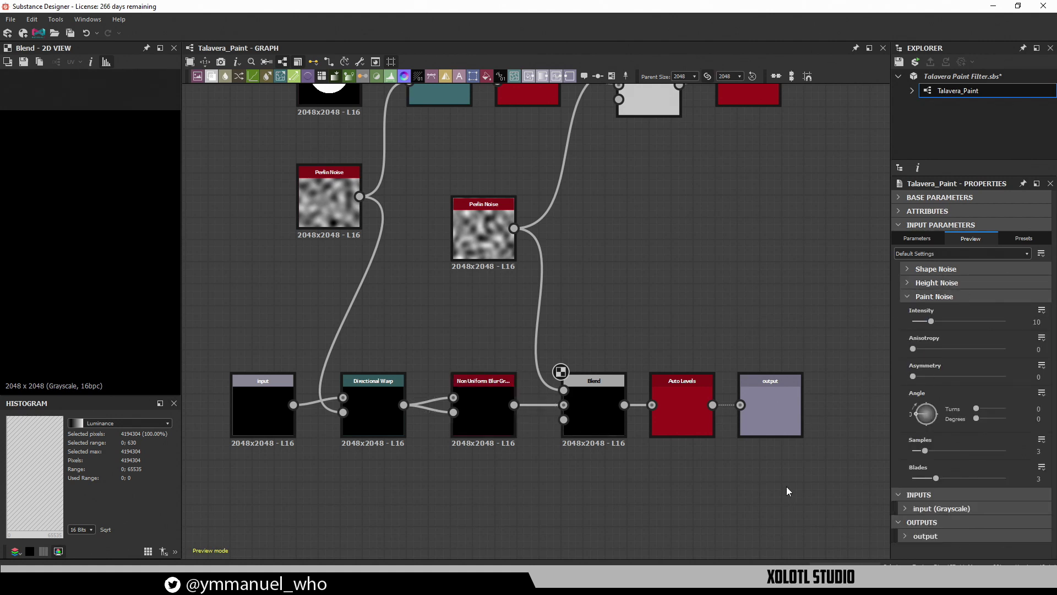
{"action": "double_click", "coordinate": [487, 420]}
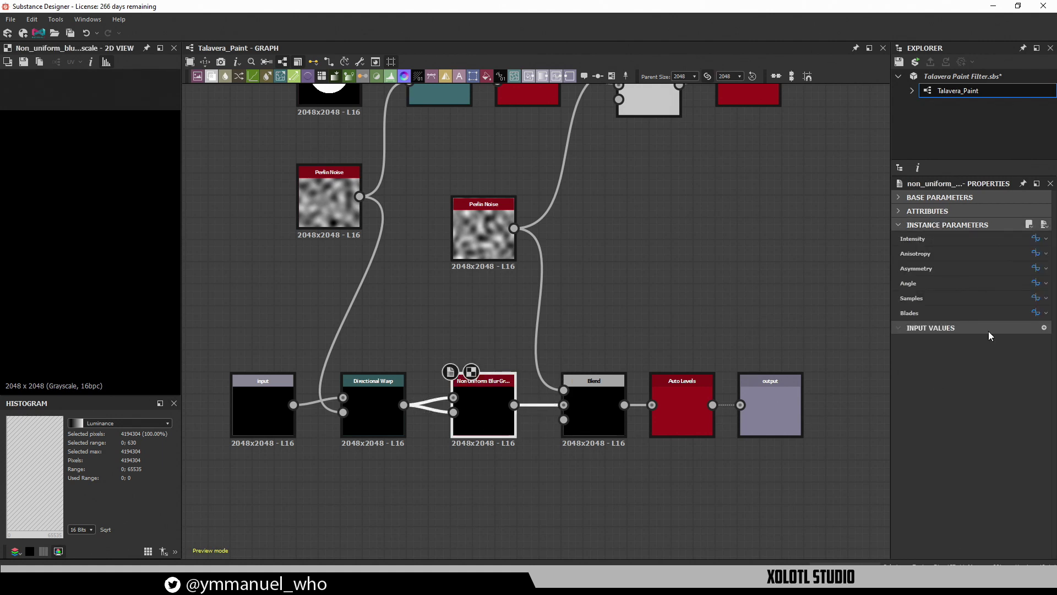
{"action": "middle_click_drag", "start_coordinate": [733, 331], "coordinate": [781, 308]}
{"action": "left_click", "coordinate": [779, 264]}
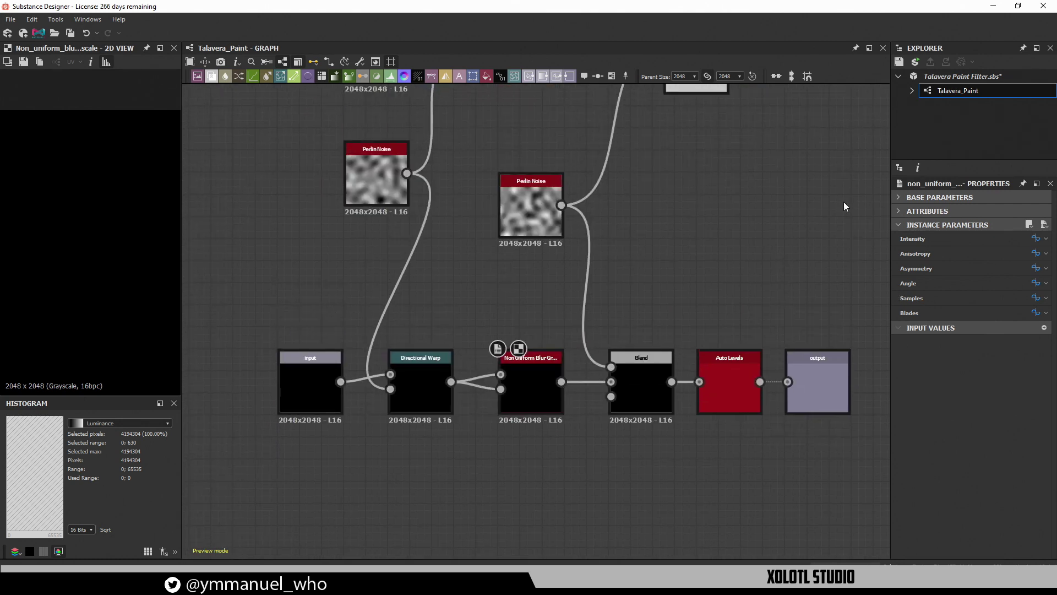
{"action": "left_click", "coordinate": [911, 89]}
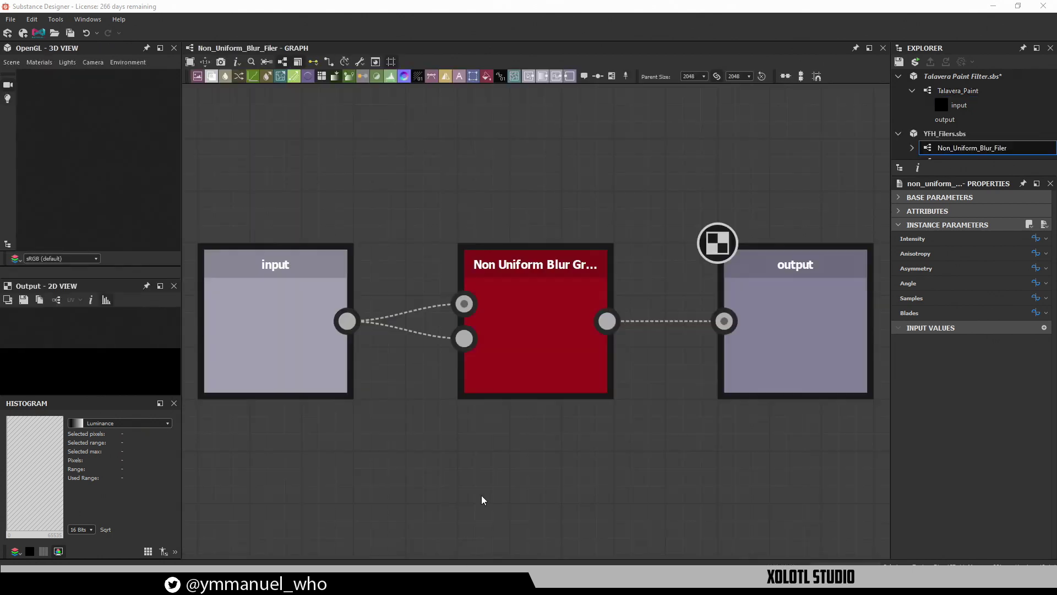
Open the Non_Uniform_Blur_Filer graph and inspect its input, Non Uniform Blur and output nodes
{"action": "left_click", "coordinate": [596, 464]}
{"action": "middle_click_drag", "start_coordinate": [599, 463], "coordinate": [556, 392]}
{"action": "scroll", "coordinate": [585, 461], "scroll_direction": "down", "scroll_amount": 3}
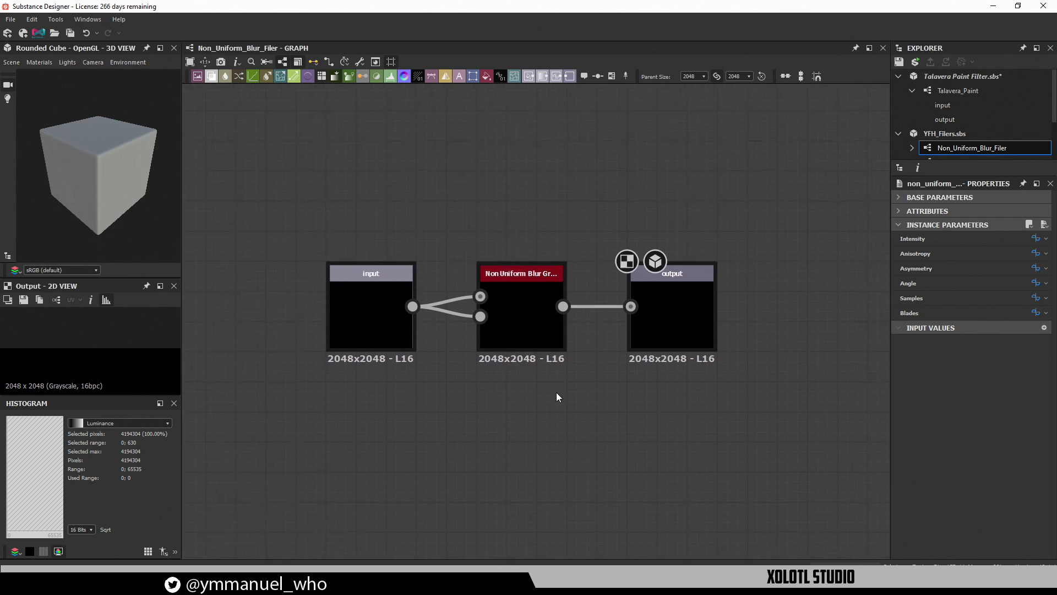
{"action": "left_click", "coordinate": [388, 311]}
{"action": "scroll", "coordinate": [451, 300], "scroll_direction": "up", "scroll_amount": 3}
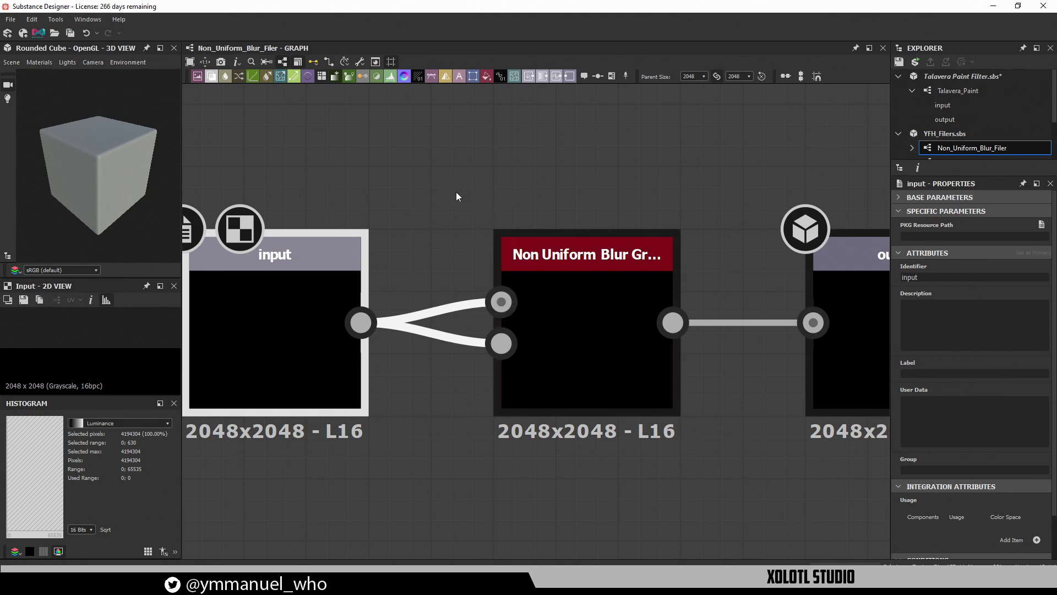
{"action": "left_click", "coordinate": [562, 292]}
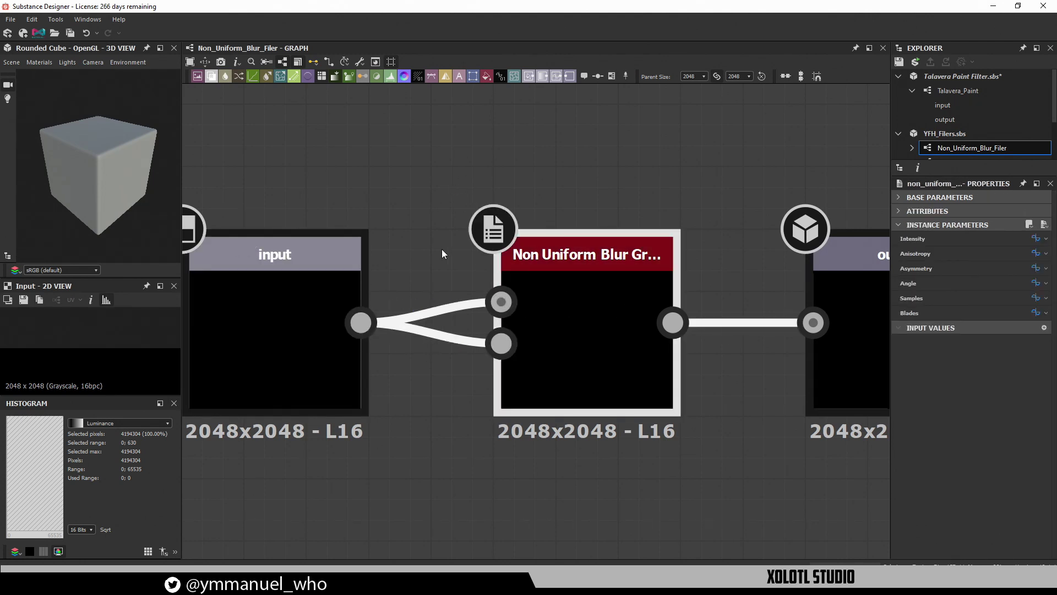
{"action": "left_click", "coordinate": [309, 312]}
{"action": "middle_click_drag", "start_coordinate": [493, 333], "coordinate": [330, 310]}
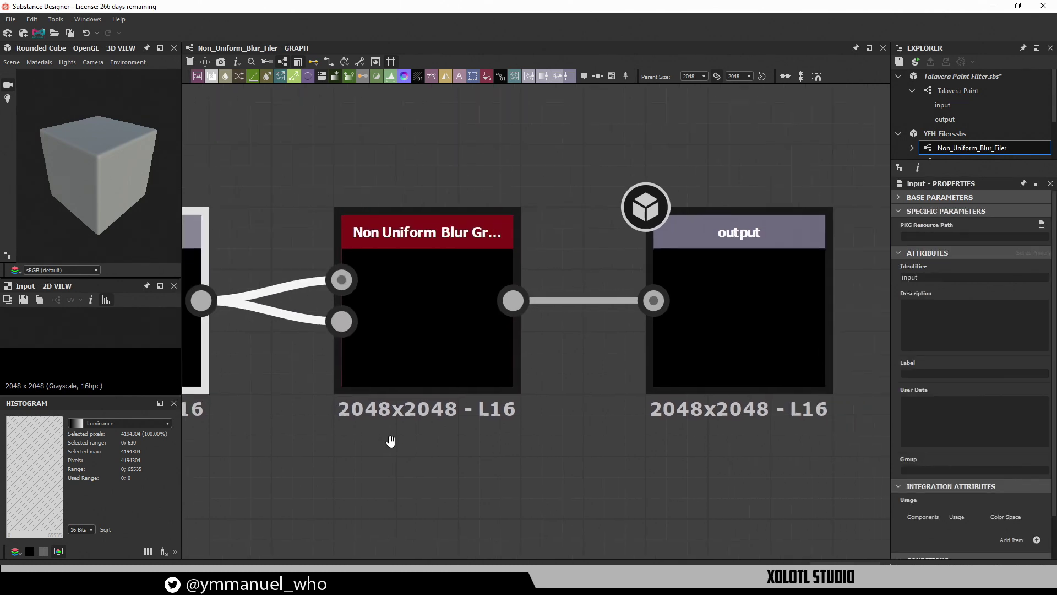
{"action": "left_click", "coordinate": [731, 299]}
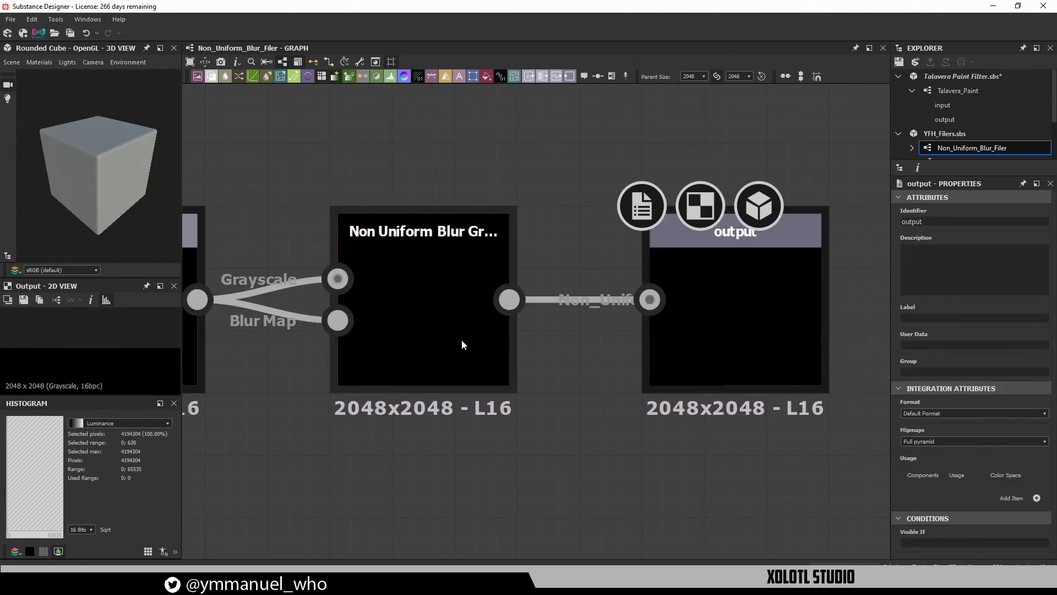
Review the Non Uniform Blur node's parameters again, then close Substance Designer
{"action": "left_click", "coordinate": [444, 326]}
{"action": "middle_click_drag", "start_coordinate": [593, 399], "coordinate": [659, 380]}
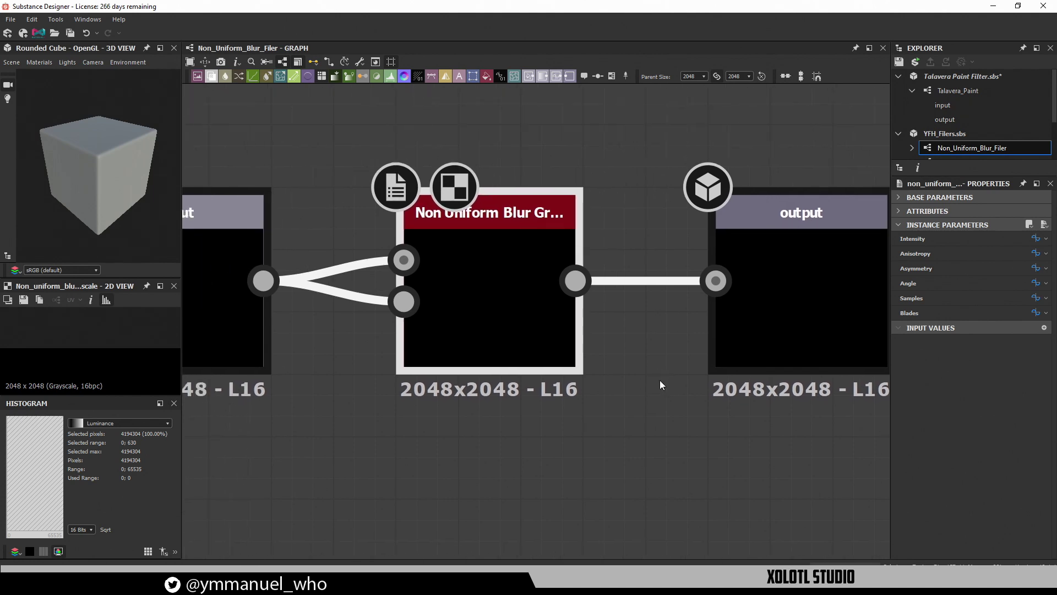
{"action": "scroll", "coordinate": [659, 380], "scroll_direction": "down", "scroll_amount": 2}
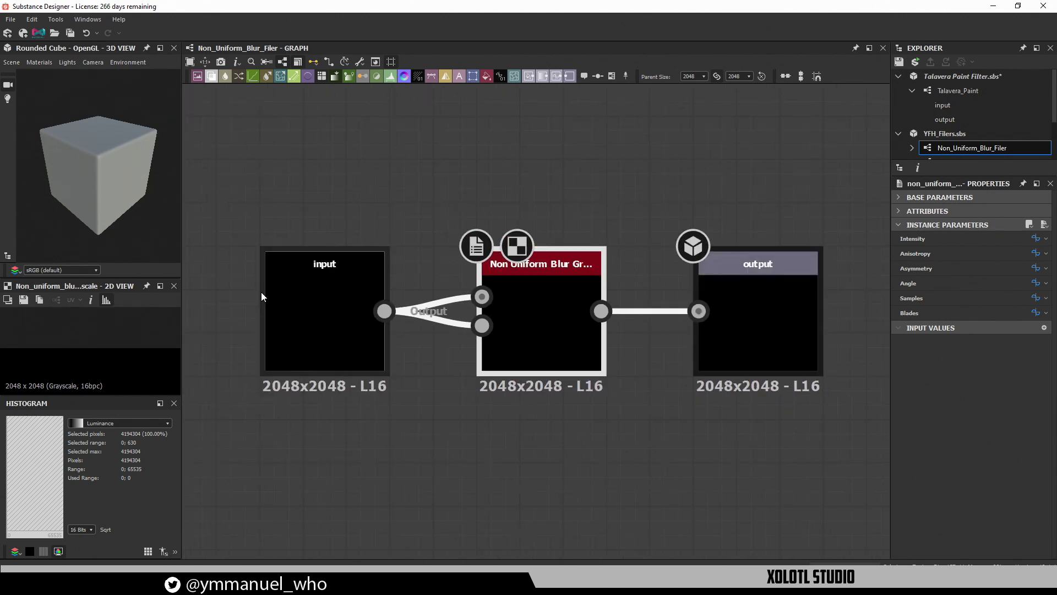
{"action": "left_click", "coordinate": [549, 449]}
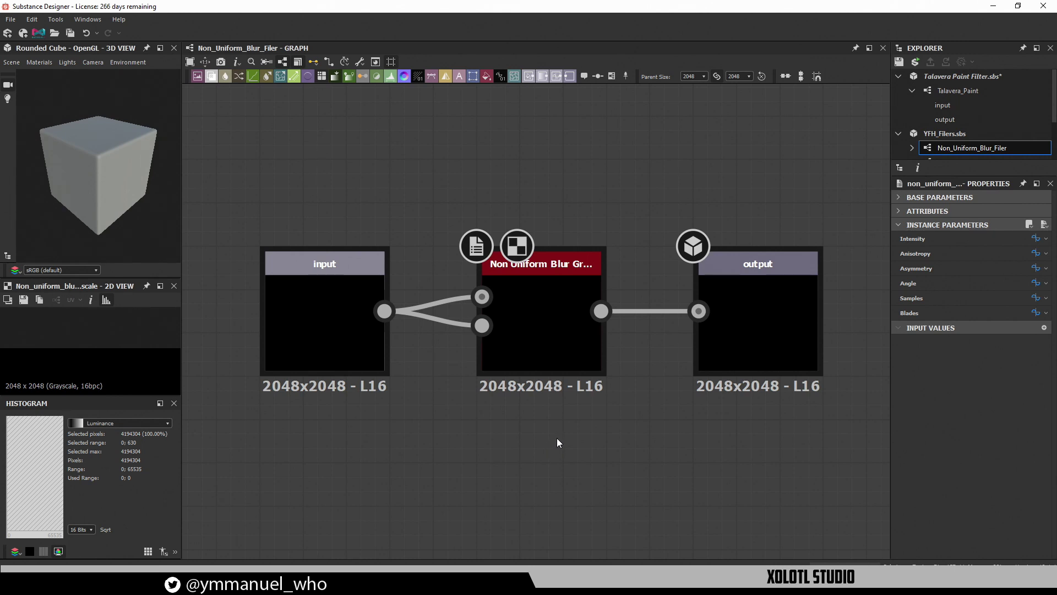
{"action": "left_click", "coordinate": [560, 336]}
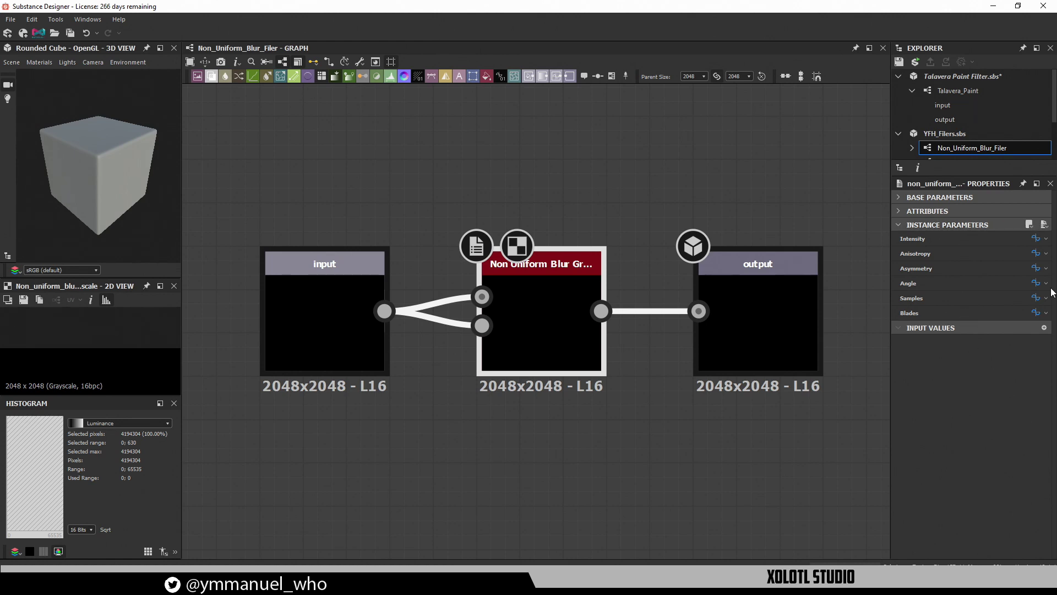
{"action": "left_click", "coordinate": [480, 454]}
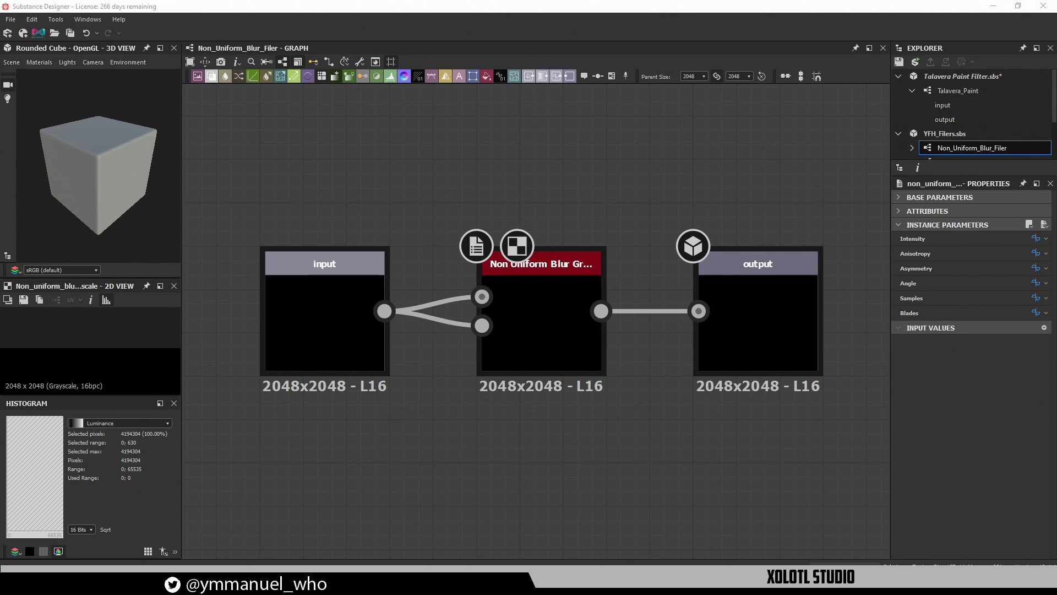
{"action": "left_click", "coordinate": [477, 395]}
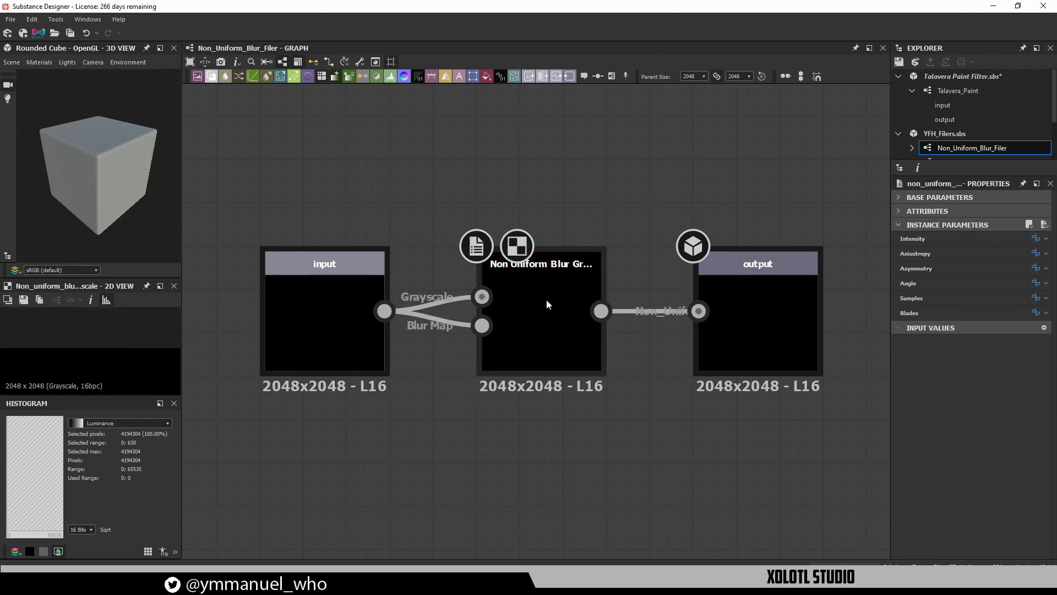
{"action": "left_click", "coordinate": [510, 312]}
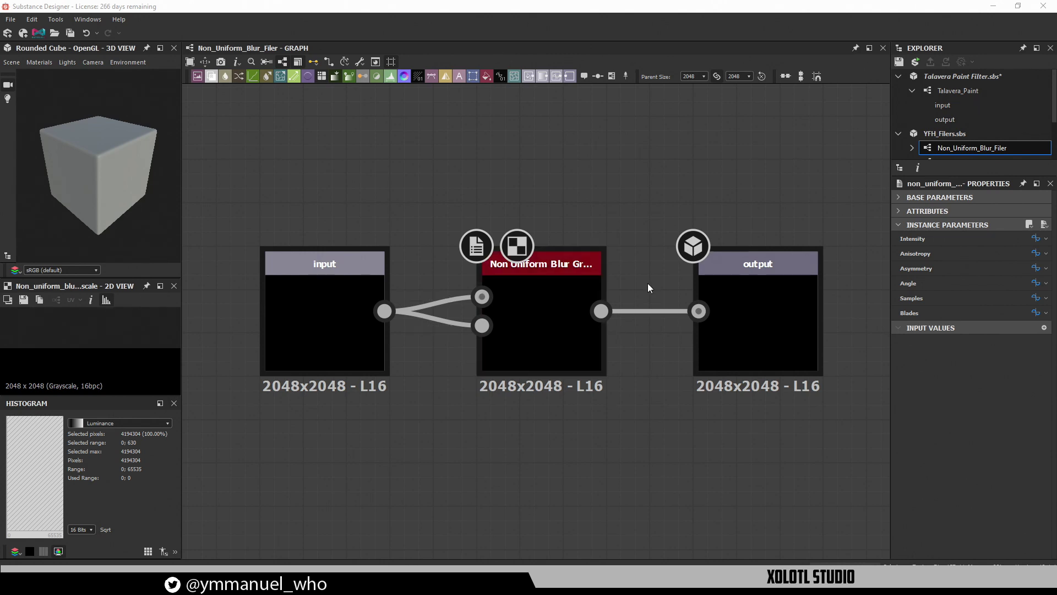
{"action": "left_click", "coordinate": [1041, 5]}
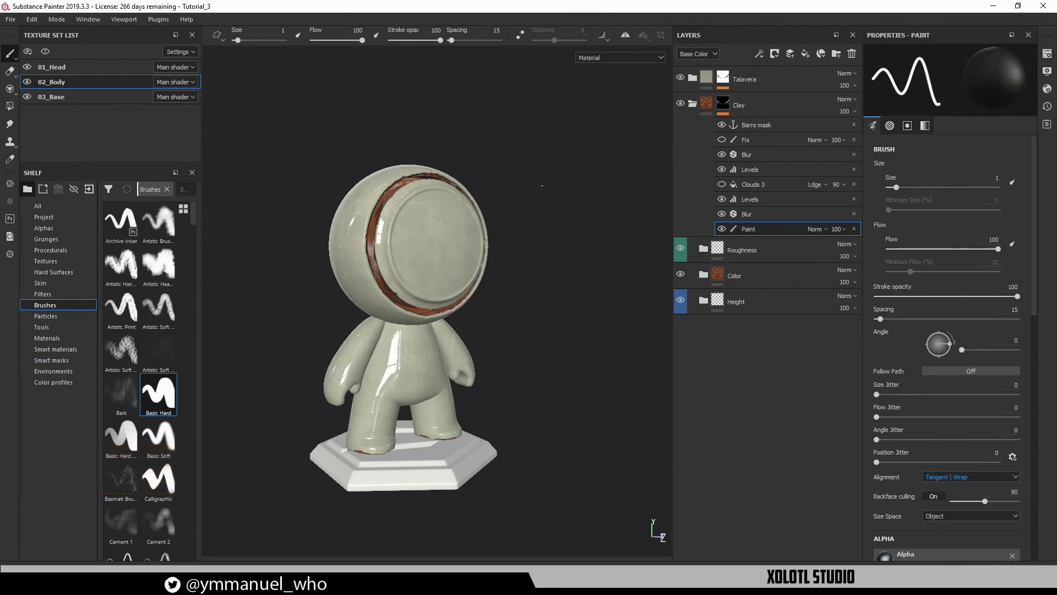
Collapse the Talavera Color folder, expand Clay, and drag Talavera Paint Filter.sbsar and YFH_Filers.sbsar onto the shelf
{"action": "middle_click_drag", "start_coordinate": [555, 305], "coordinate": [566, 266], "text": "alt"}
{"action": "left_click", "coordinate": [693, 103]}
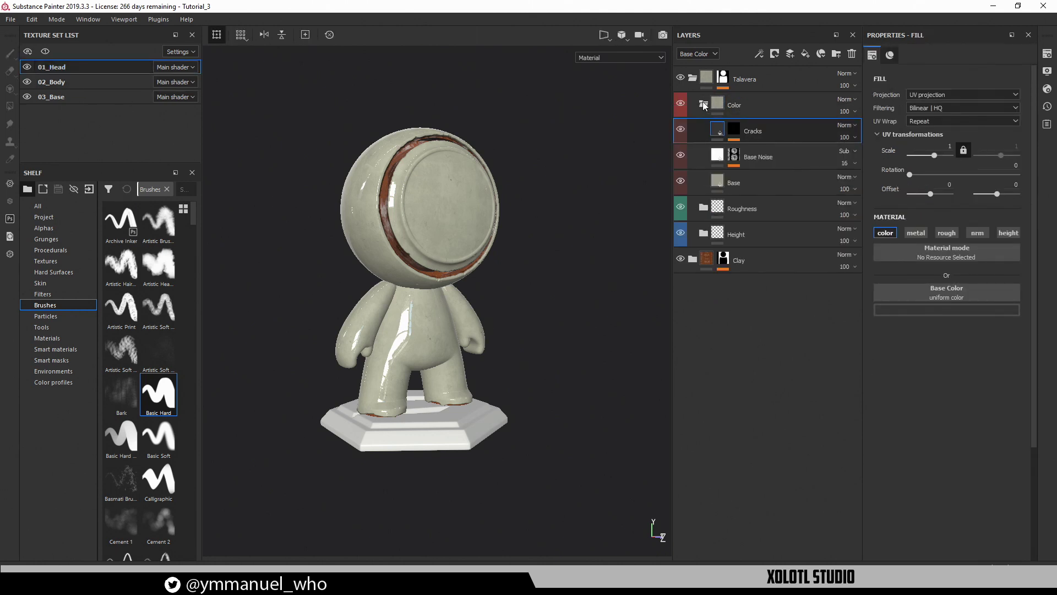
{"action": "left_click", "coordinate": [703, 104]}
{"action": "left_click", "coordinate": [692, 78]}
{"action": "left_click", "coordinate": [693, 79]}
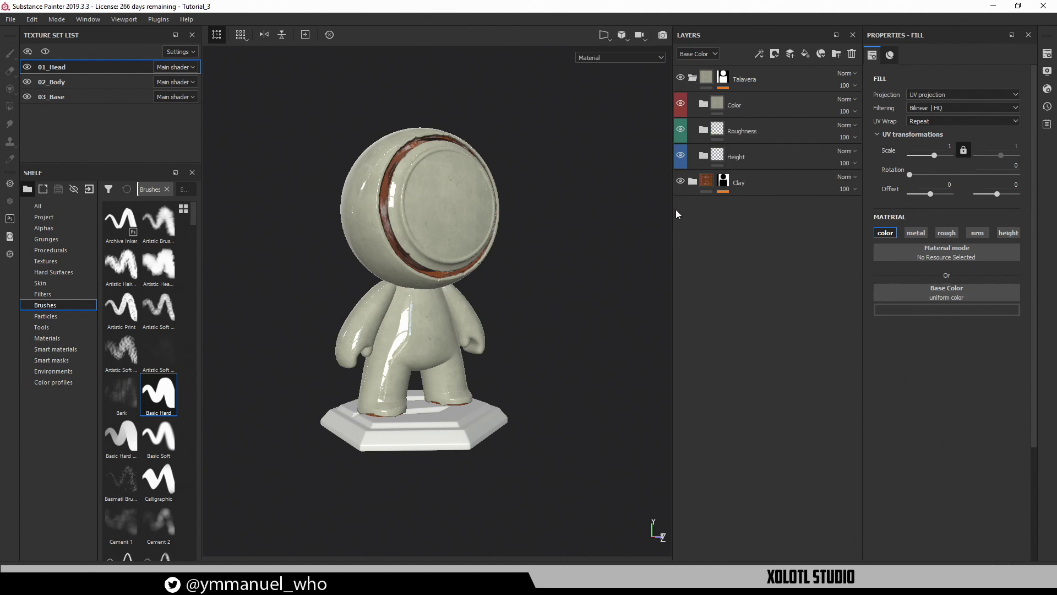
{"action": "left_click", "coordinate": [691, 182]}
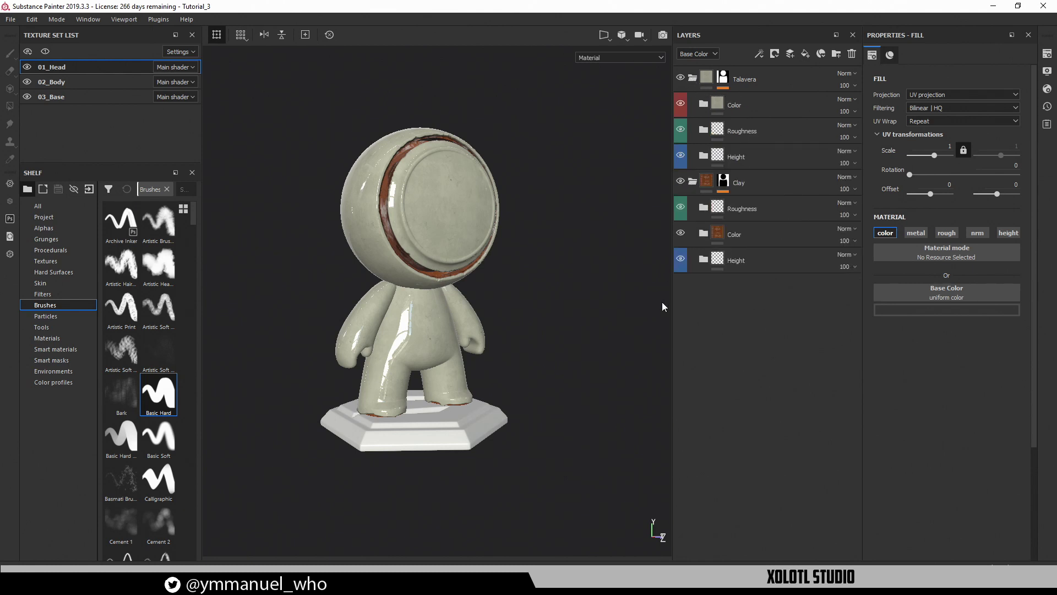
{"action": "left_click", "coordinate": [514, 290]}
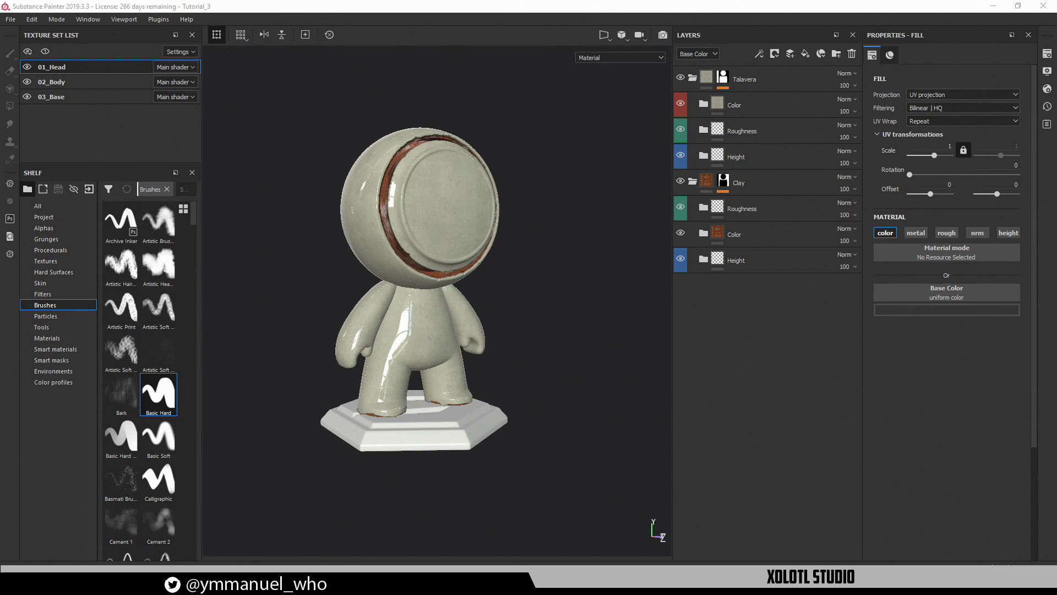
{"action": "left_click_drag", "start_coordinate": [209, 276], "coordinate": [160, 374]}
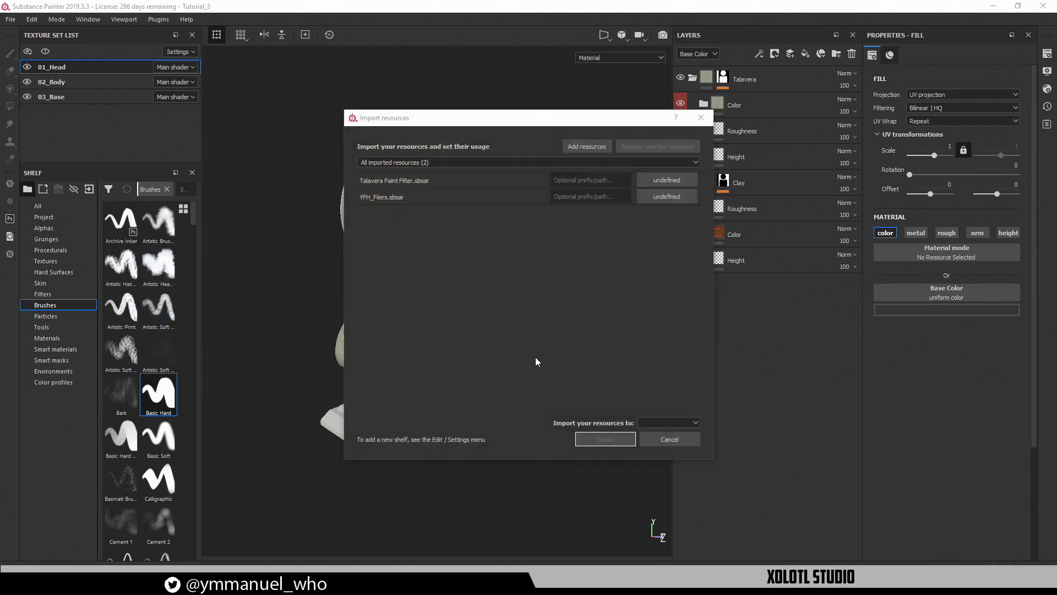
Set both .sbsar files' usage to filter and import them into project Tutorial_3
{"action": "left_click", "coordinate": [668, 180]}
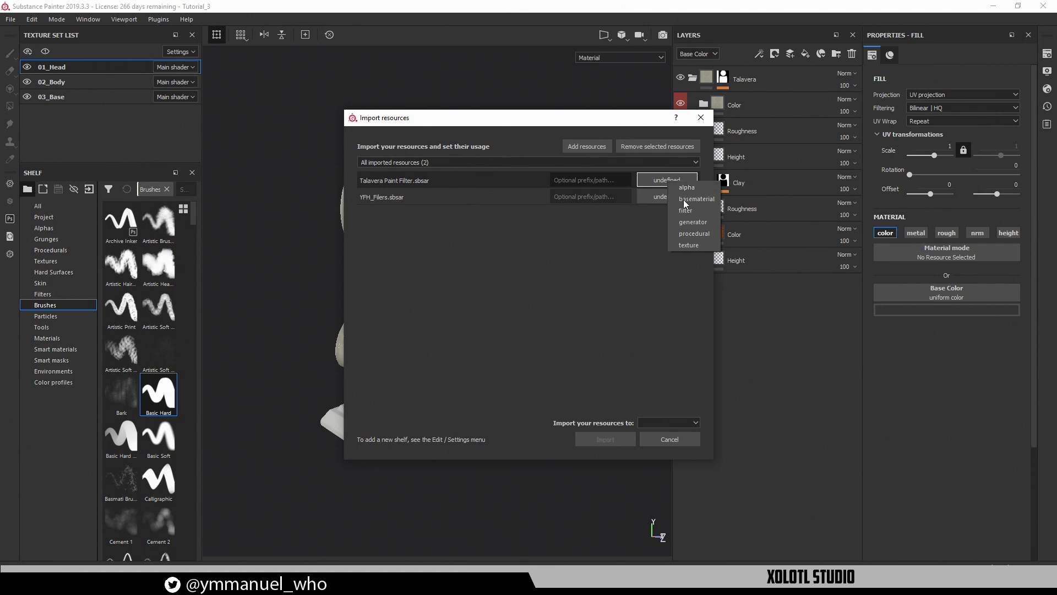
{"action": "left_click", "coordinate": [692, 211]}
{"action": "left_click", "coordinate": [664, 199]}
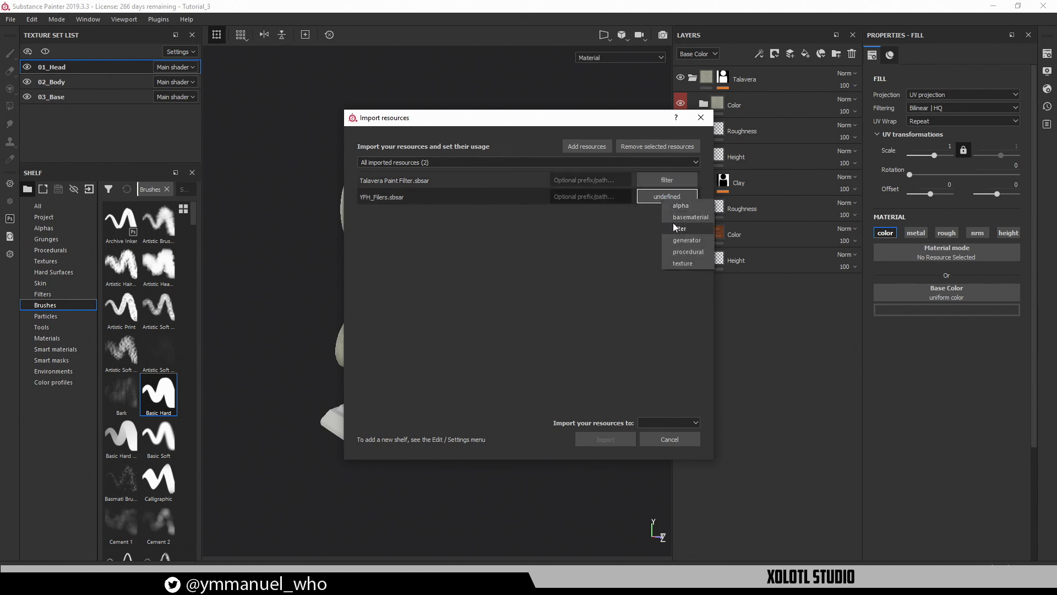
{"action": "left_click", "coordinate": [673, 227]}
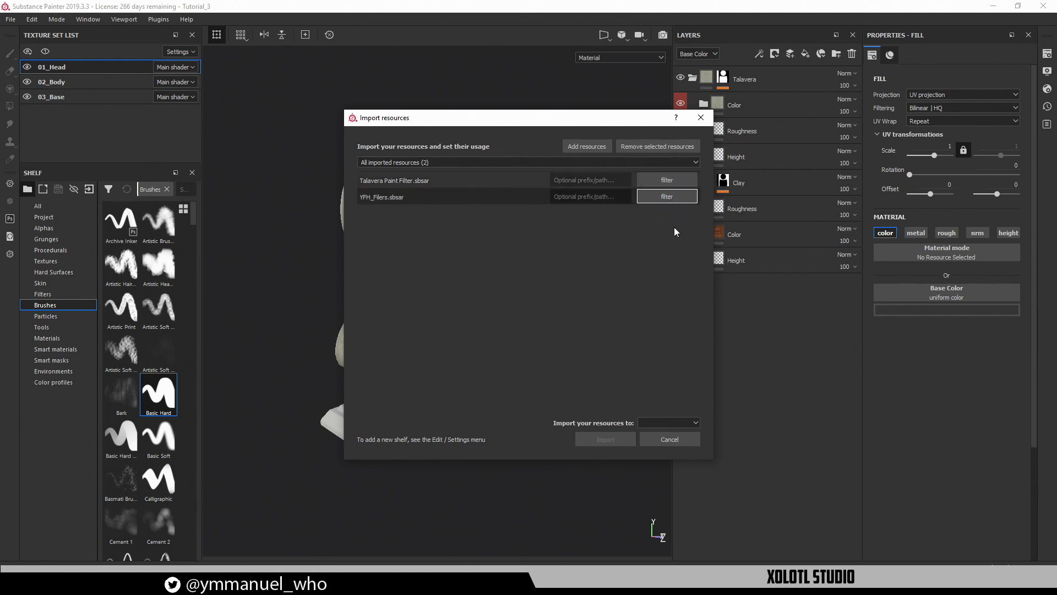
{"action": "left_click", "coordinate": [674, 424]}
{"action": "left_click", "coordinate": [656, 440]}
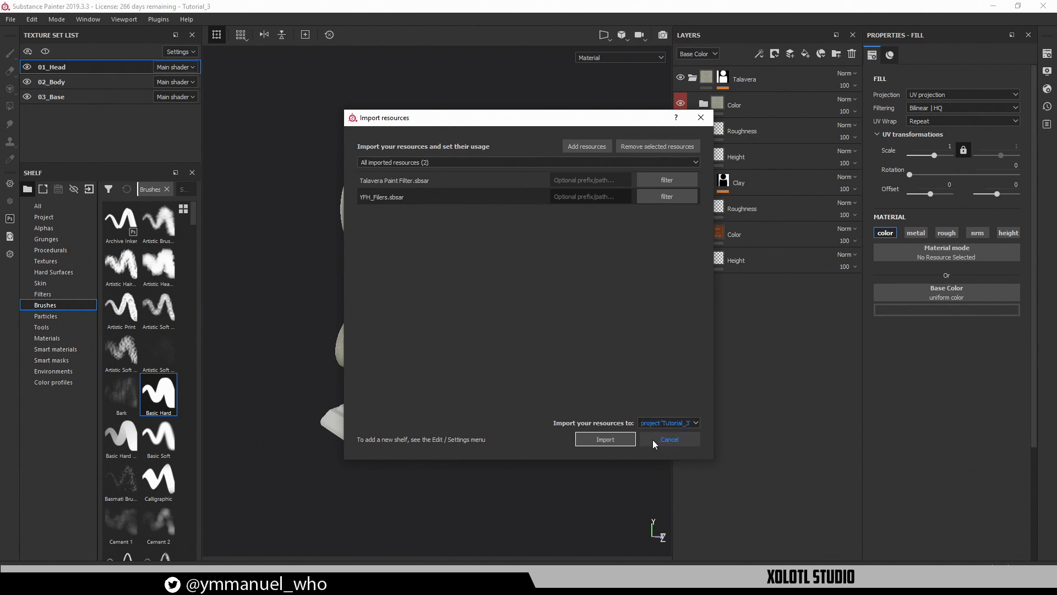
{"action": "left_click", "coordinate": [670, 420]}
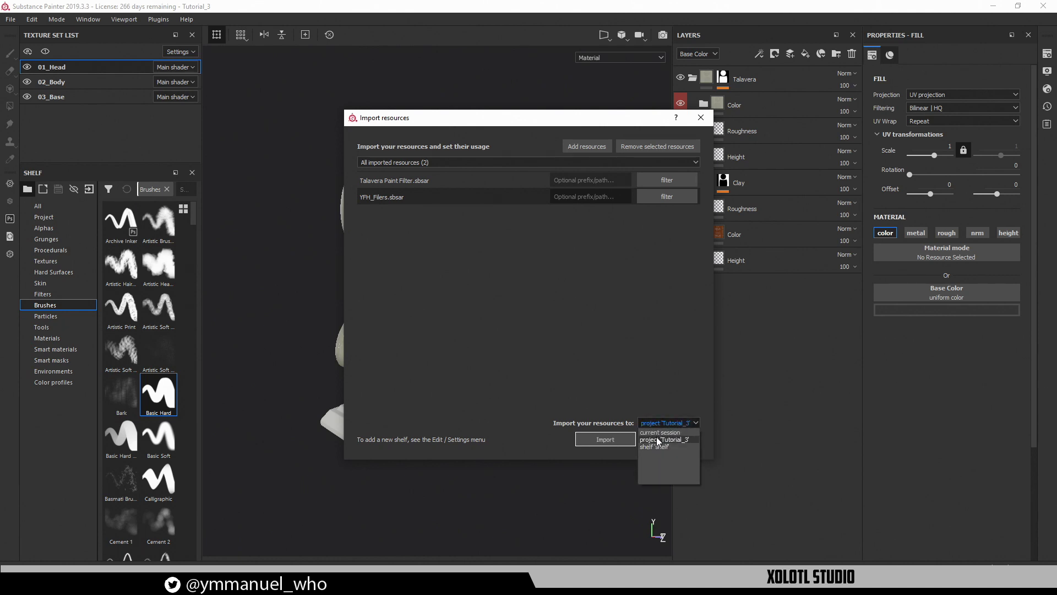
{"action": "left_click", "coordinate": [658, 439]}
{"action": "left_click", "coordinate": [605, 439]}
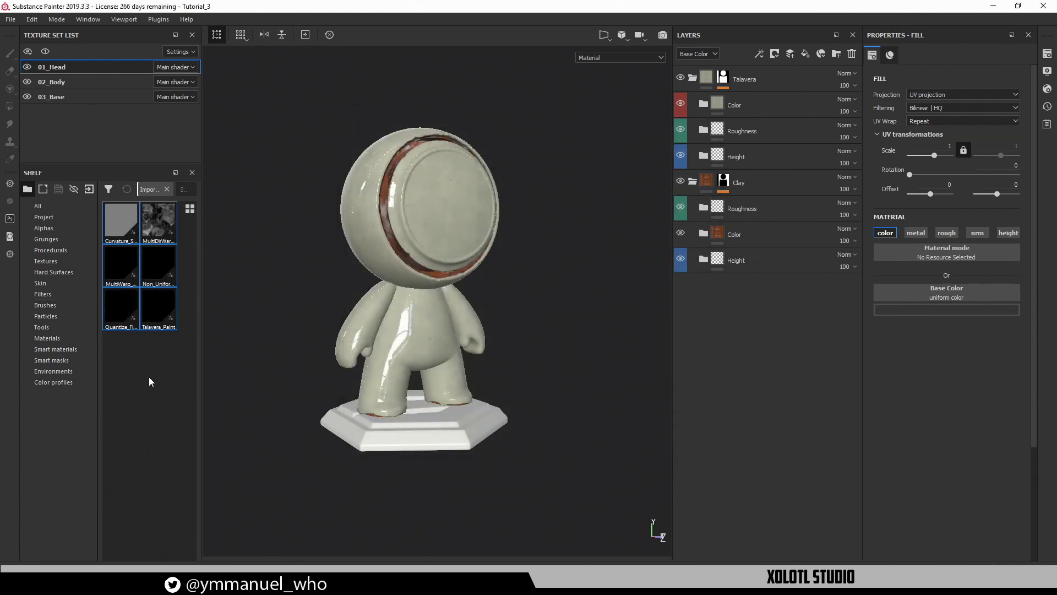
Select the Talavera_Paint filter on the shelf, orbit to a frontal view and collapse Clay
{"action": "left_click", "coordinate": [167, 271]}
{"action": "left_click", "coordinate": [163, 311]}
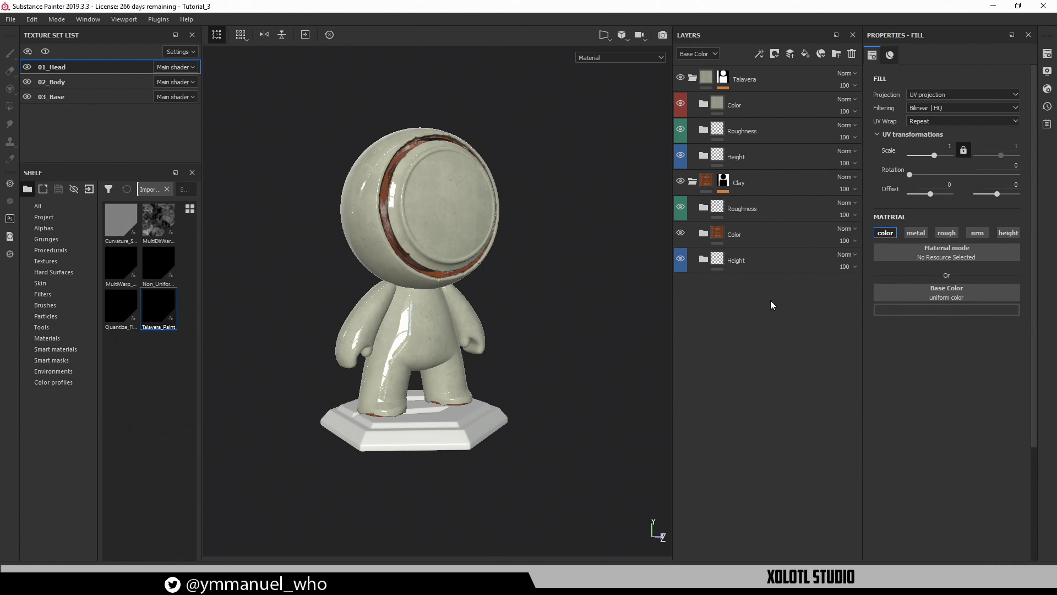
{"action": "left_click_drag", "start_coordinate": [527, 177], "coordinate": [564, 188], "text": "alt"}
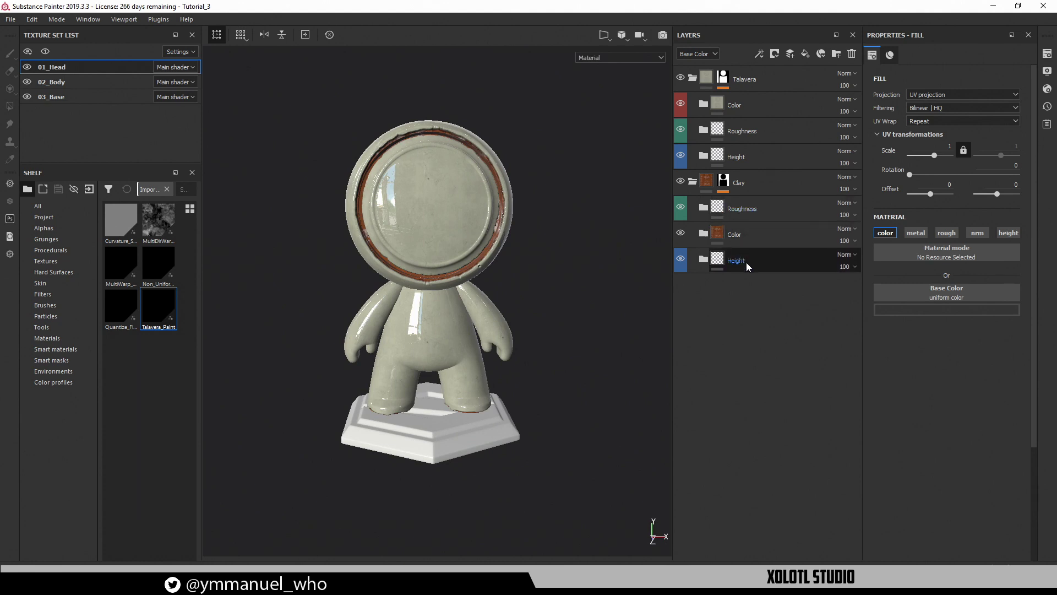
{"action": "left_click", "coordinate": [760, 260]}
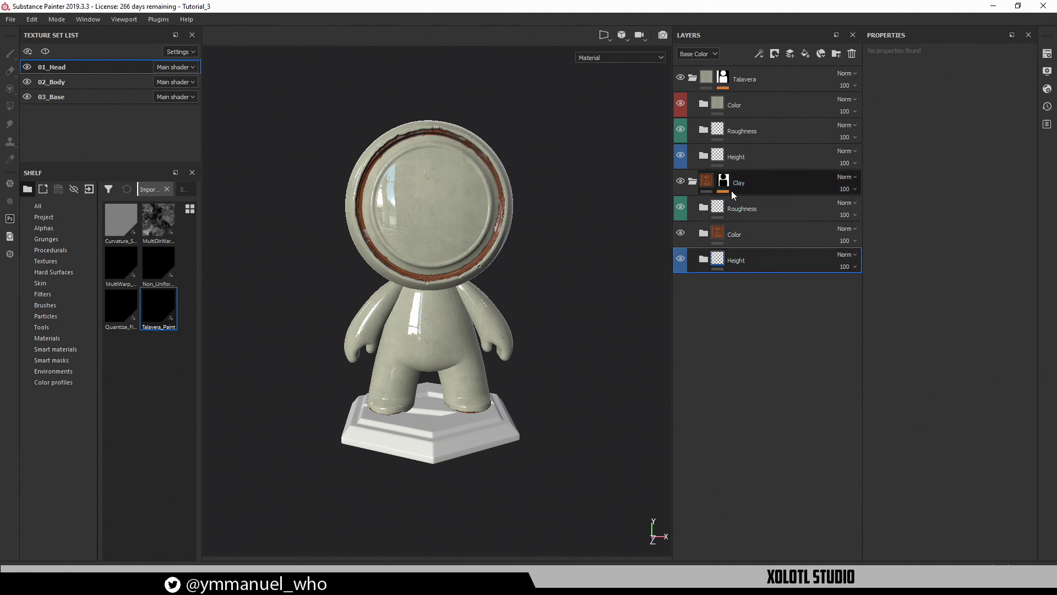
{"action": "left_click", "coordinate": [693, 181]}
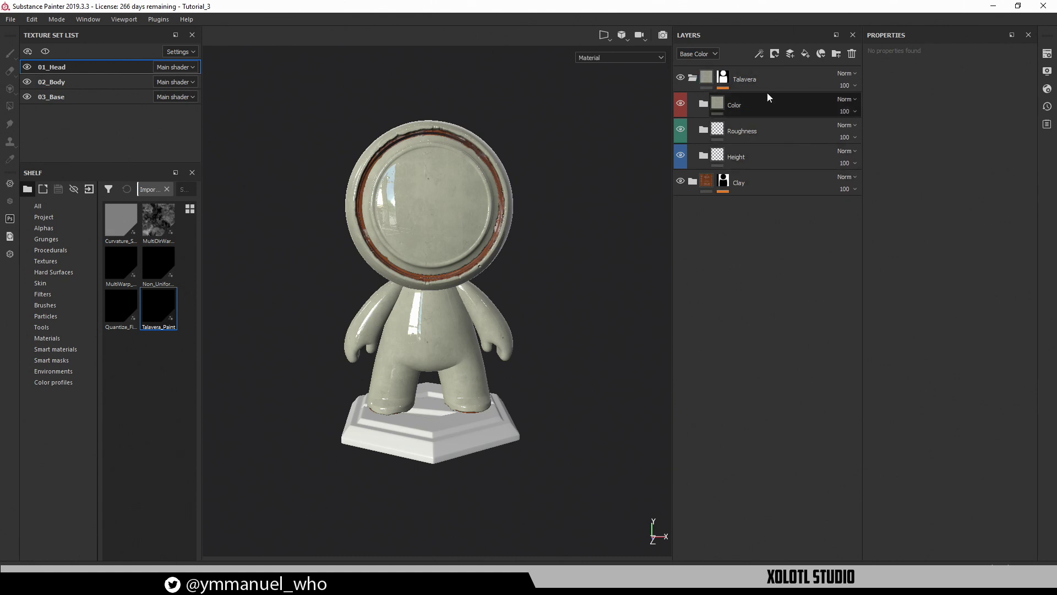
Add a new folder below Talavera's Height folder and name it 'Blue Height'
{"action": "left_click", "coordinate": [762, 160]}
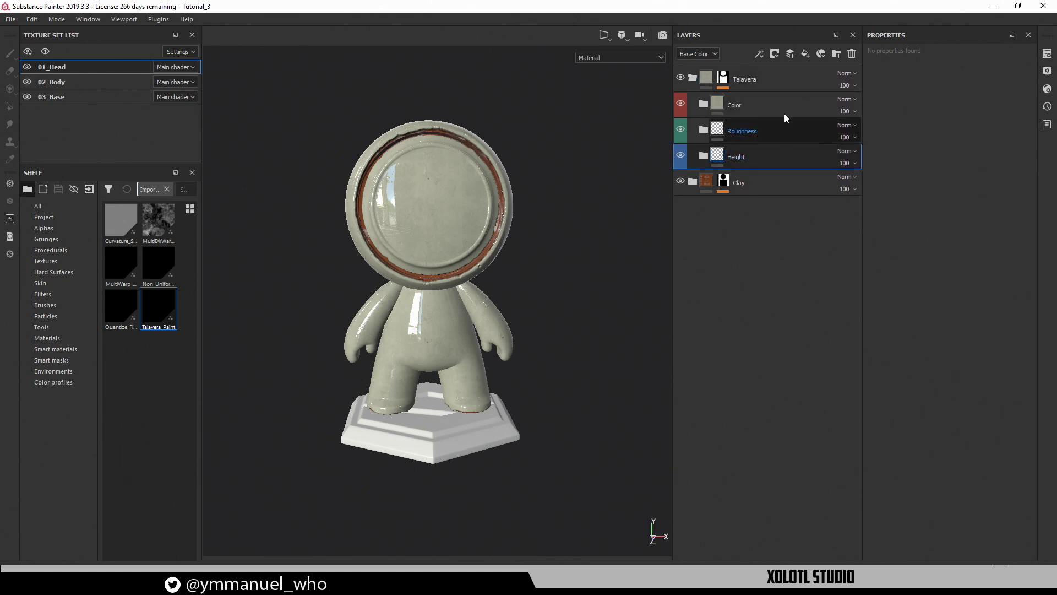
{"action": "left_click", "coordinate": [836, 53]}
{"action": "left_click_drag", "start_coordinate": [757, 175], "coordinate": [737, 146]}
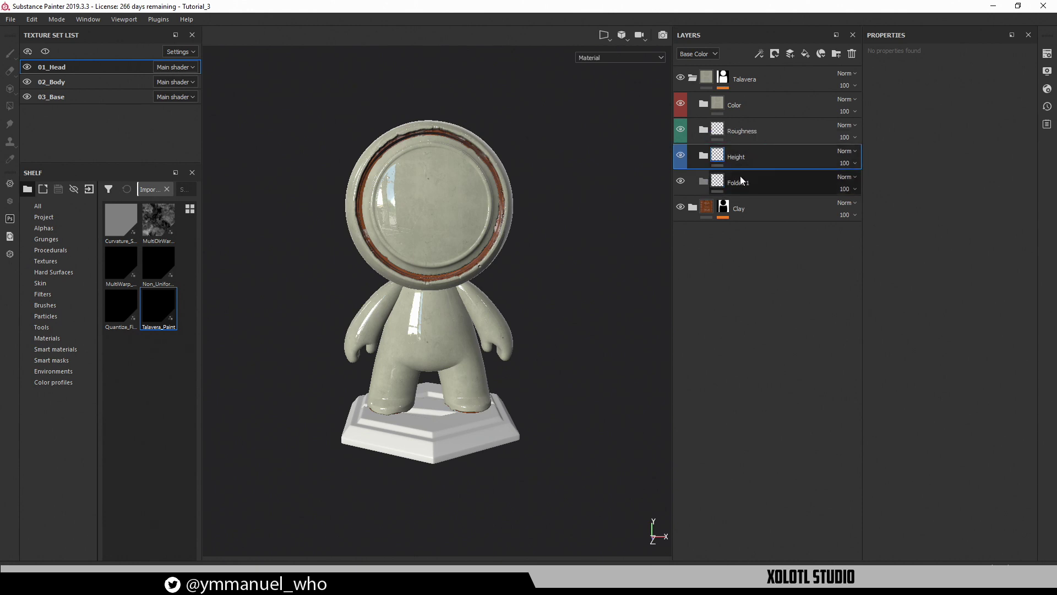
{"action": "double_click", "coordinate": [740, 180]}
{"action": "type", "text": "Blue"}
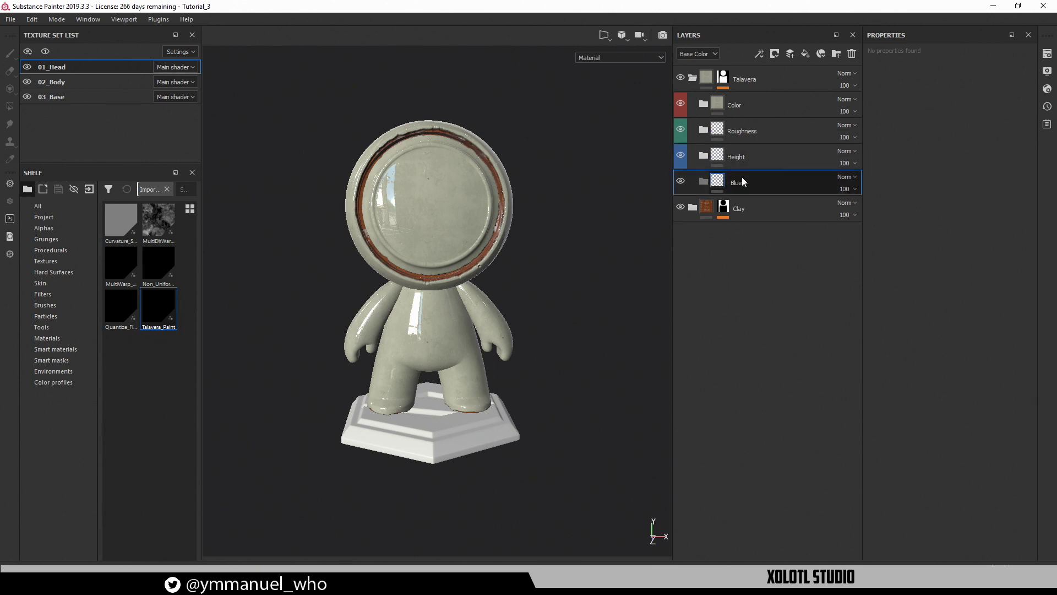
{"action": "type", "text": " Height"}
{"action": "key", "text": "Return"}
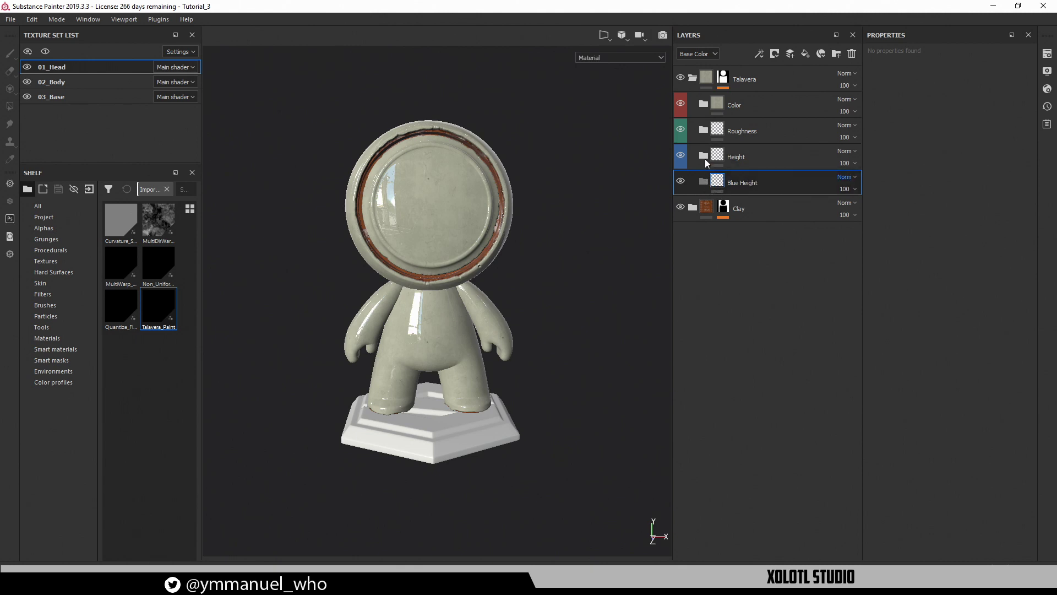
{"action": "left_click", "coordinate": [704, 182]}
{"action": "left_click", "coordinate": [705, 181]}
Put a fill layer inside Blue Height using only the height channel, with height 1
{"action": "right_click", "coordinate": [739, 183]}
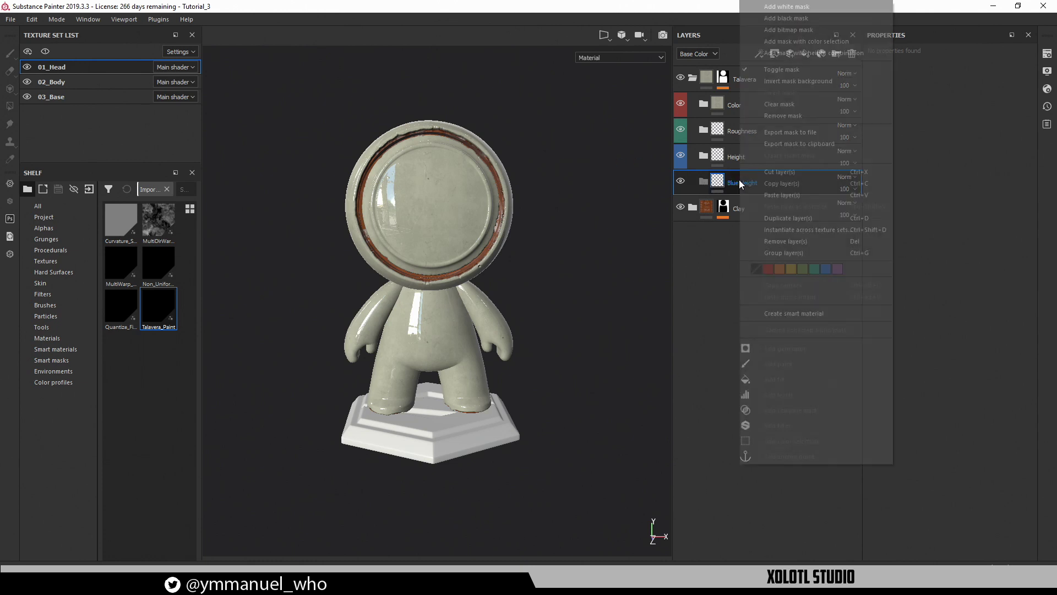
{"action": "left_click", "coordinate": [616, 131]}
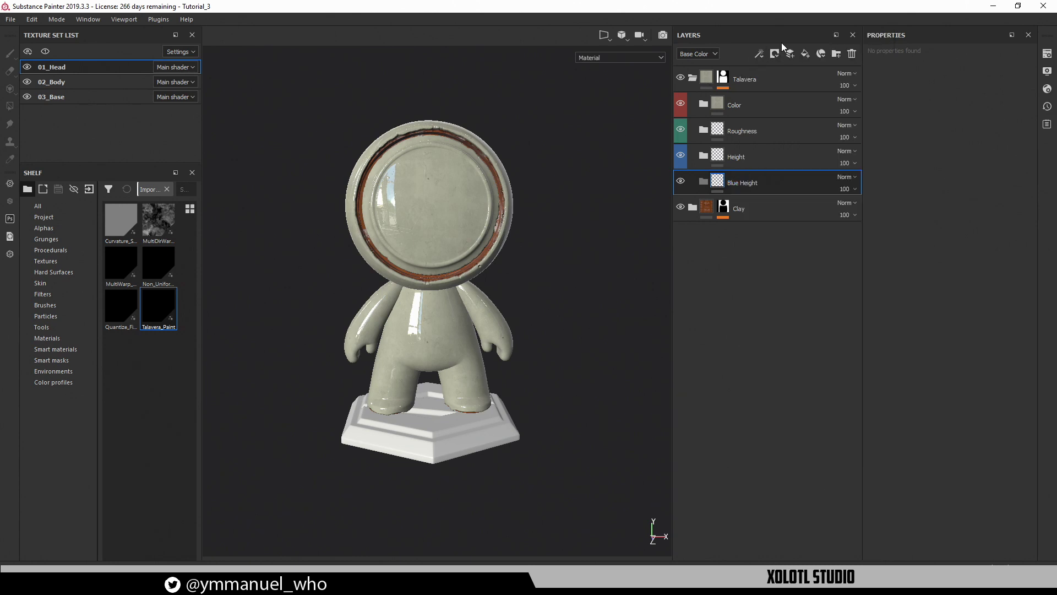
{"action": "left_click", "coordinate": [807, 55]}
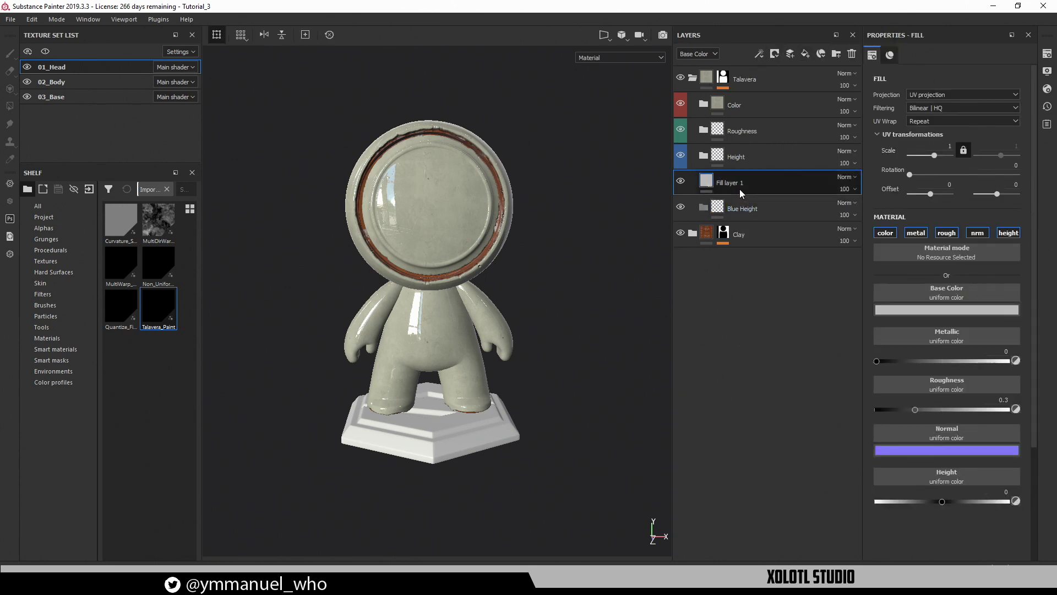
{"action": "mouse_move", "coordinate": [739, 190]}
{"action": "left_mouse_down"}
{"action": "mouse_move", "coordinate": [752, 204]}
{"action": "mouse_move", "coordinate": [737, 207]}
{"action": "left_mouse_up"}
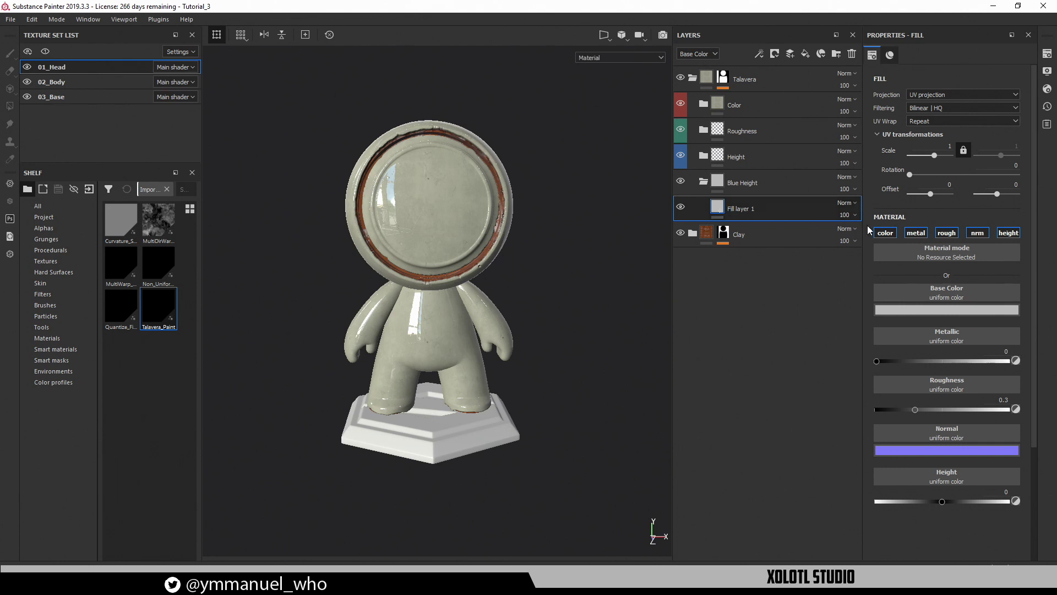
{"action": "left_click", "coordinate": [1008, 233]}
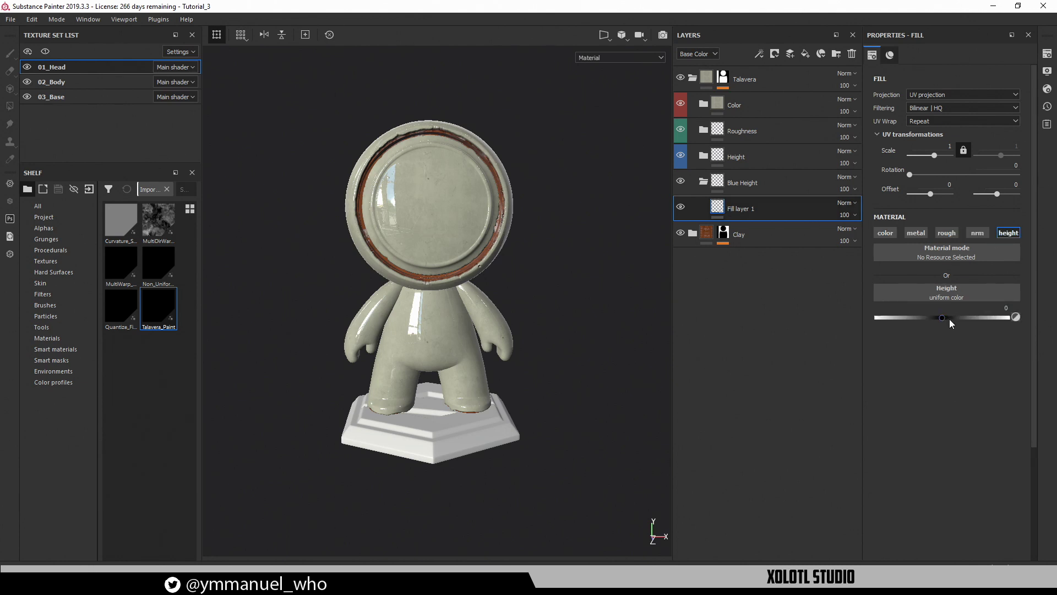
{"action": "left_click_drag", "start_coordinate": [948, 318], "coordinate": [1047, 309]}
{"action": "left_click_drag", "start_coordinate": [427, 204], "coordinate": [619, 192], "text": "alt"}
{"action": "right_click_drag", "start_coordinate": [234, 193], "coordinate": [309, 193], "text": "alt"}
{"action": "left_click_drag", "start_coordinate": [352, 190], "coordinate": [385, 212], "text": "alt"}
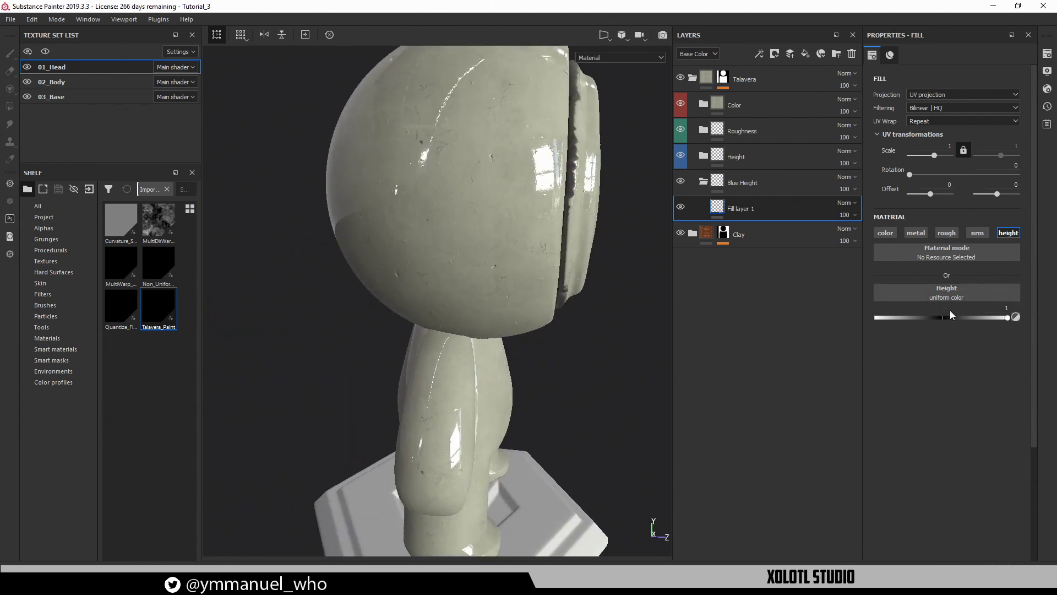
{"action": "left_click_drag", "start_coordinate": [948, 317], "coordinate": [1008, 317]}
Give the fill layer a black mask with a paint effect and rename it Skull
{"action": "right_click", "coordinate": [714, 206]}
{"action": "left_click", "coordinate": [733, 212]}
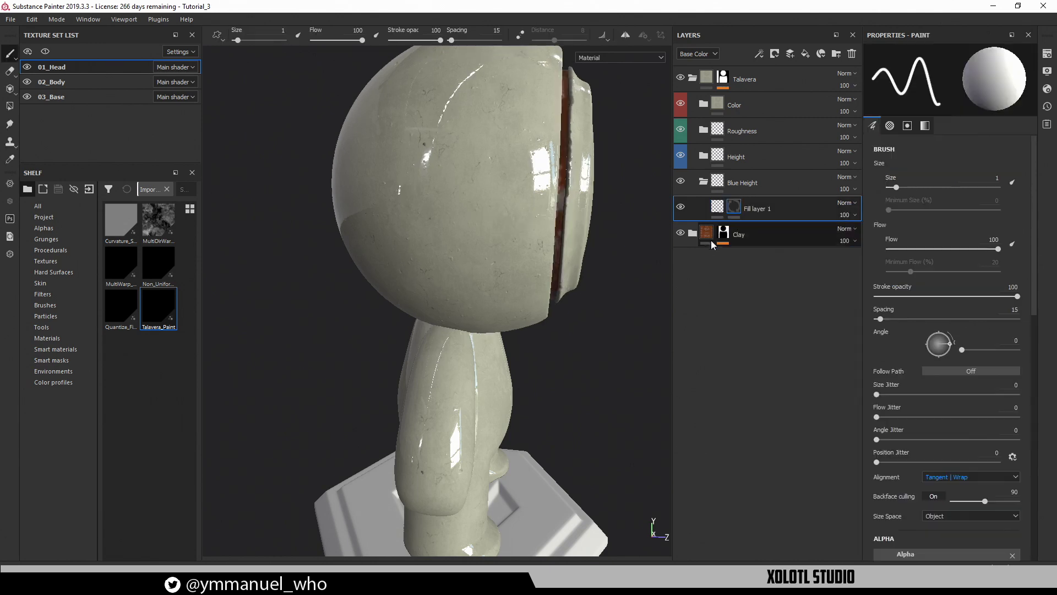
{"action": "left_click_drag", "start_coordinate": [572, 219], "coordinate": [432, 198], "text": "alt"}
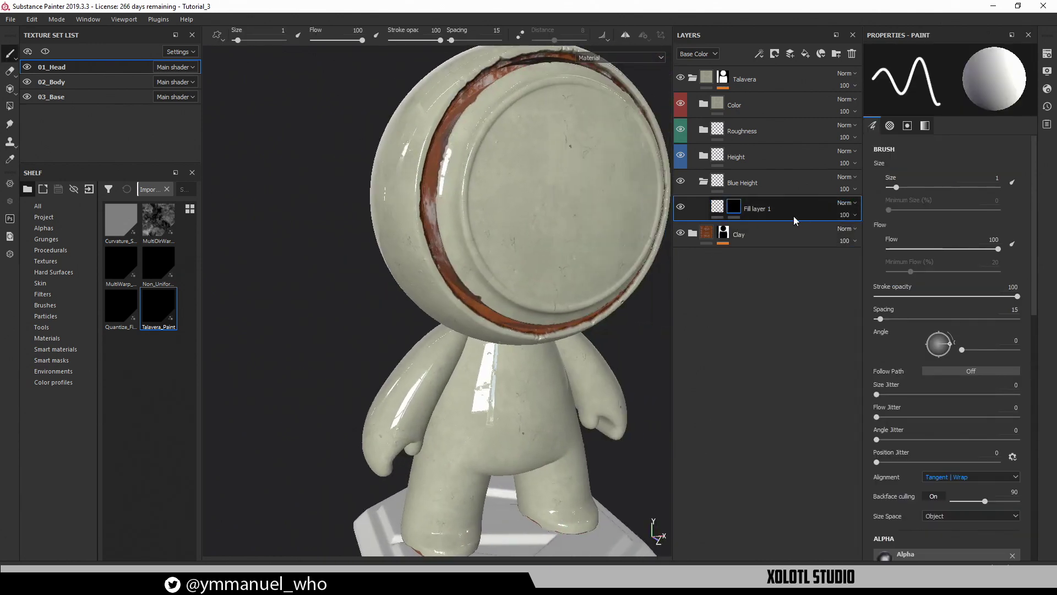
{"action": "left_click", "coordinate": [759, 54]}
{"action": "left_click", "coordinate": [784, 85]}
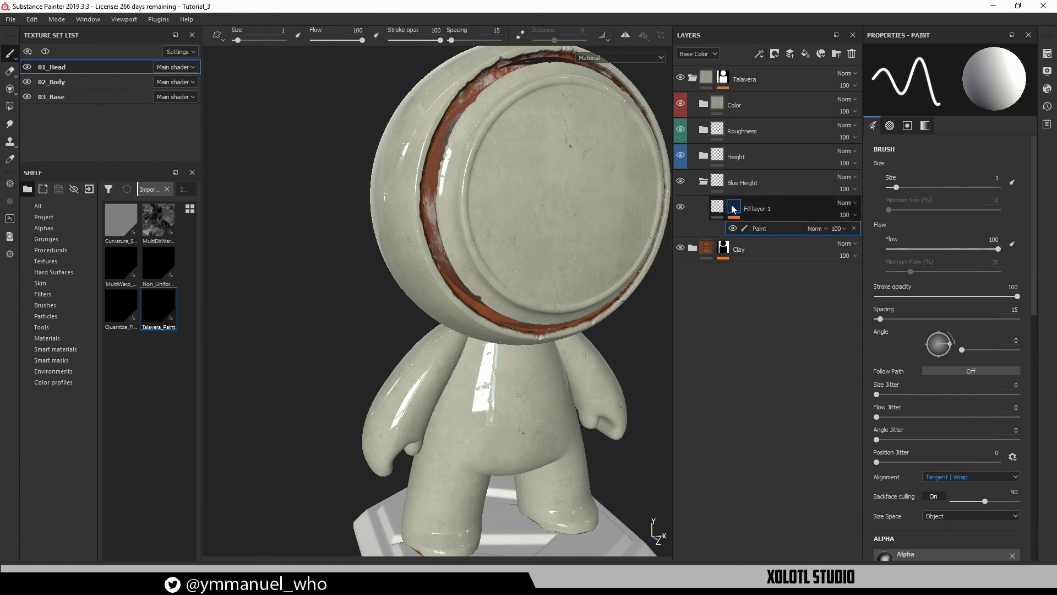
{"action": "left_click_drag", "start_coordinate": [573, 184], "coordinate": [504, 183], "text": "alt"}
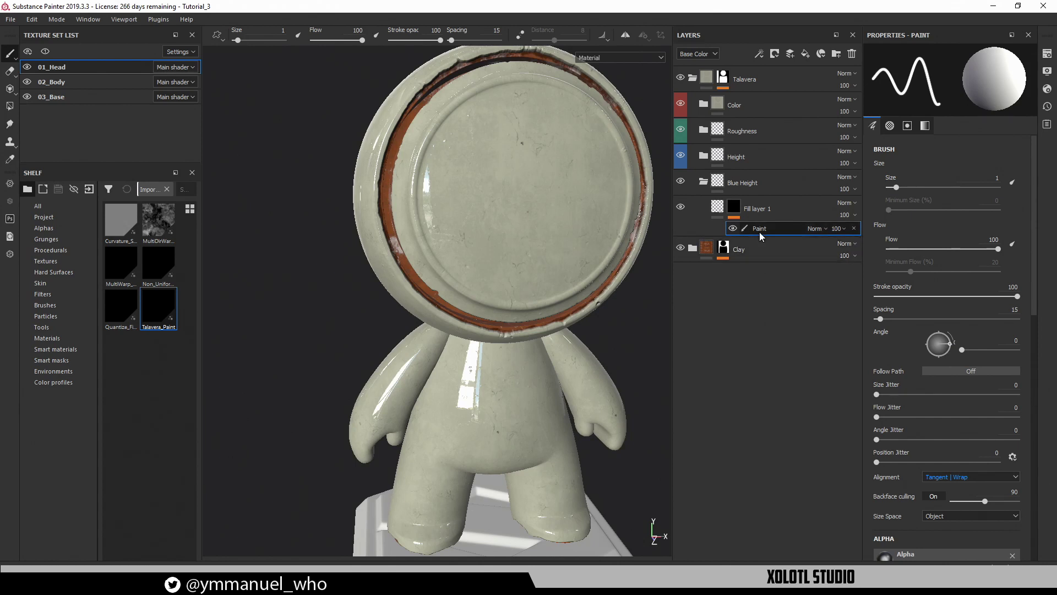
{"action": "left_click", "coordinate": [752, 214]}
{"action": "double_click", "coordinate": [753, 208]}
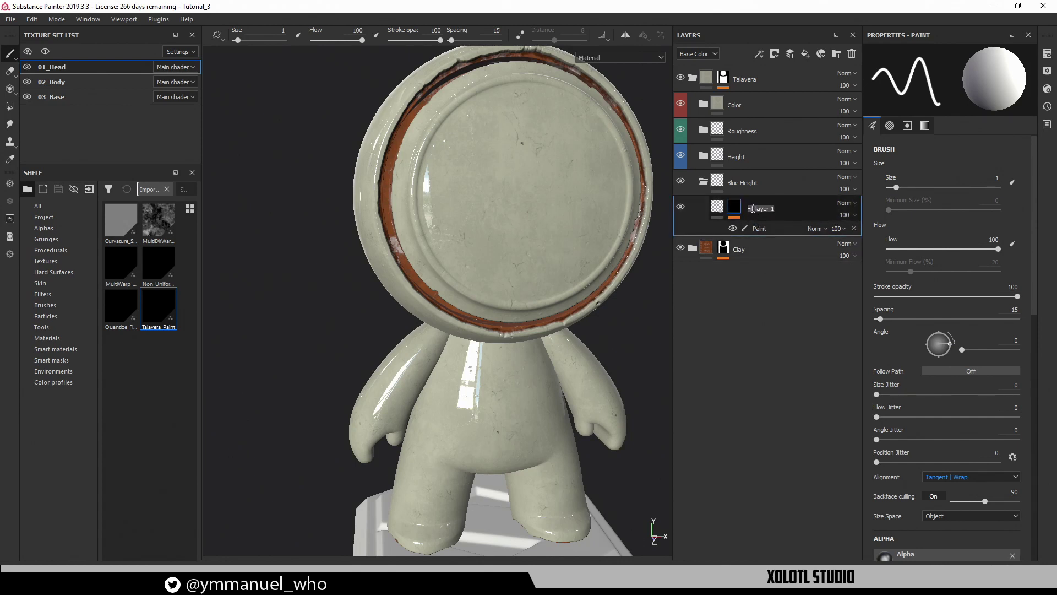
{"action": "type", "text": "Skull"}
{"action": "key", "text": "Return"}
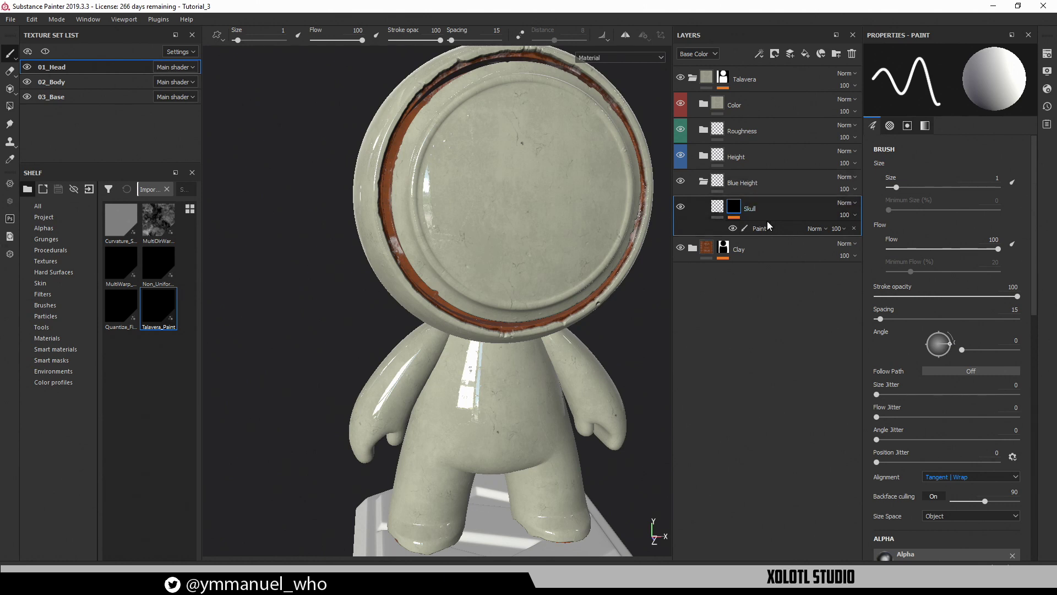
Add a filter to the Skull mask and set it to Talavera_Paint
{"action": "left_click", "coordinate": [759, 54]}
{"action": "left_click", "coordinate": [793, 147]}
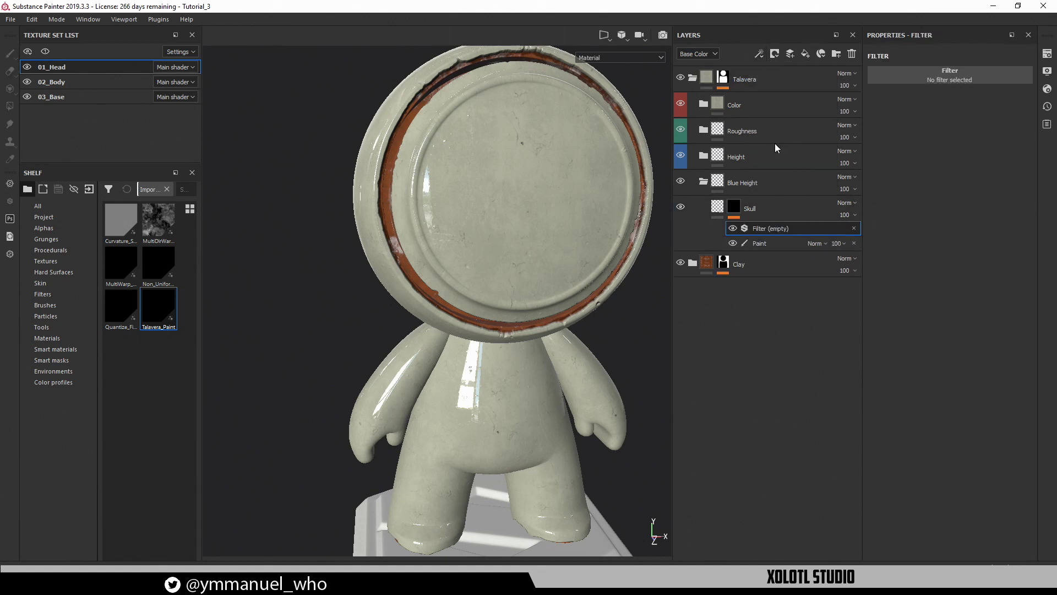
{"action": "left_click", "coordinate": [934, 83]}
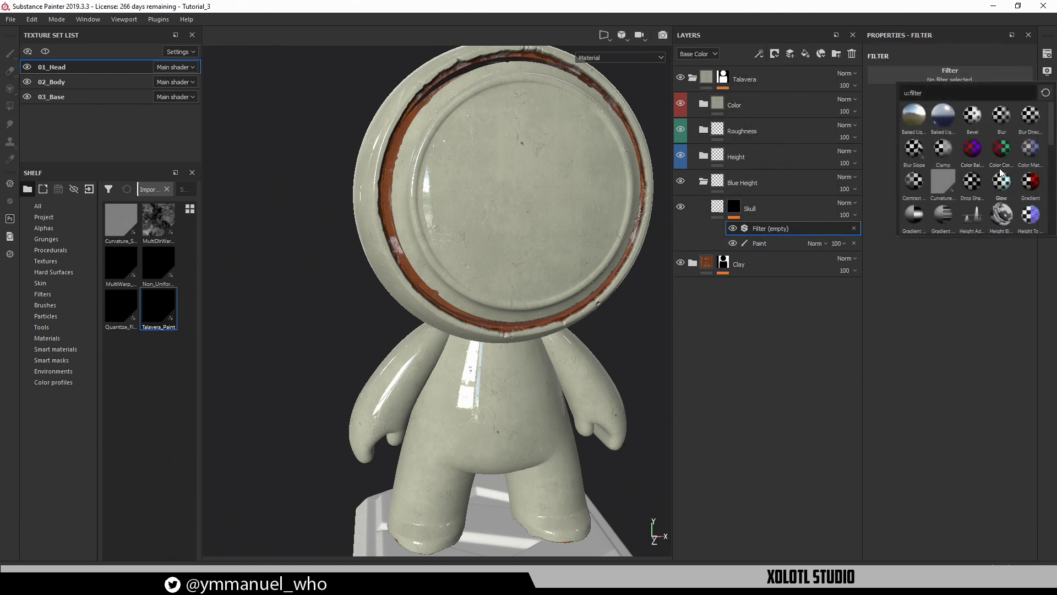
{"action": "scroll", "coordinate": [998, 171], "scroll_direction": "down", "scroll_amount": 5}
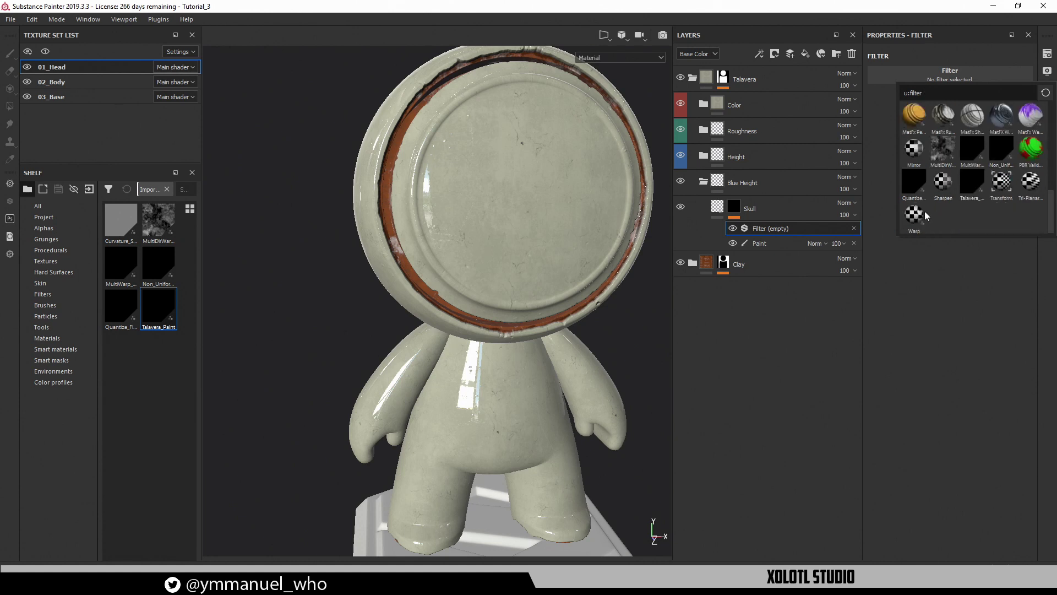
{"action": "left_click", "coordinate": [972, 182]}
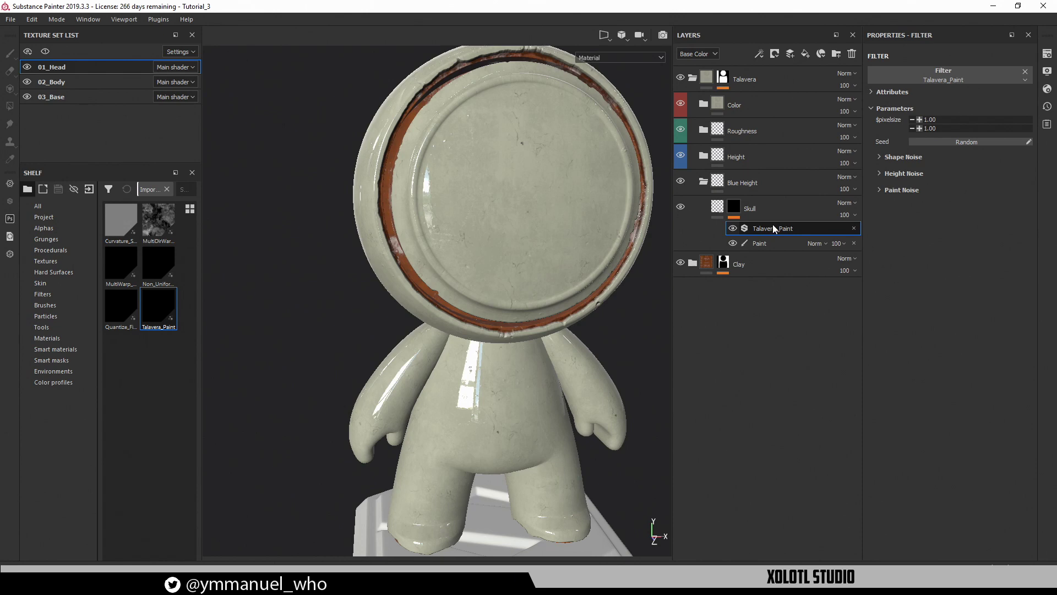
With an enlarged brush, paint a long S-shaped raised stroke across the face
{"action": "left_click", "coordinate": [741, 242]}
{"action": "scroll", "coordinate": [495, 182], "scroll_direction": "up", "scroll_amount": 5}
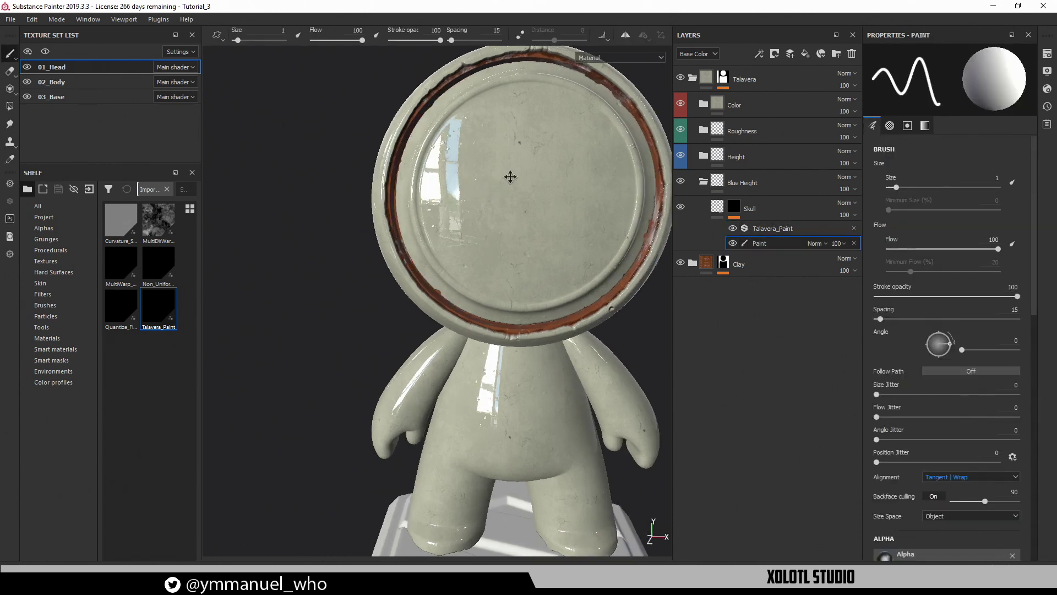
{"action": "scroll", "coordinate": [481, 193], "scroll_direction": "up", "scroll_amount": 3}
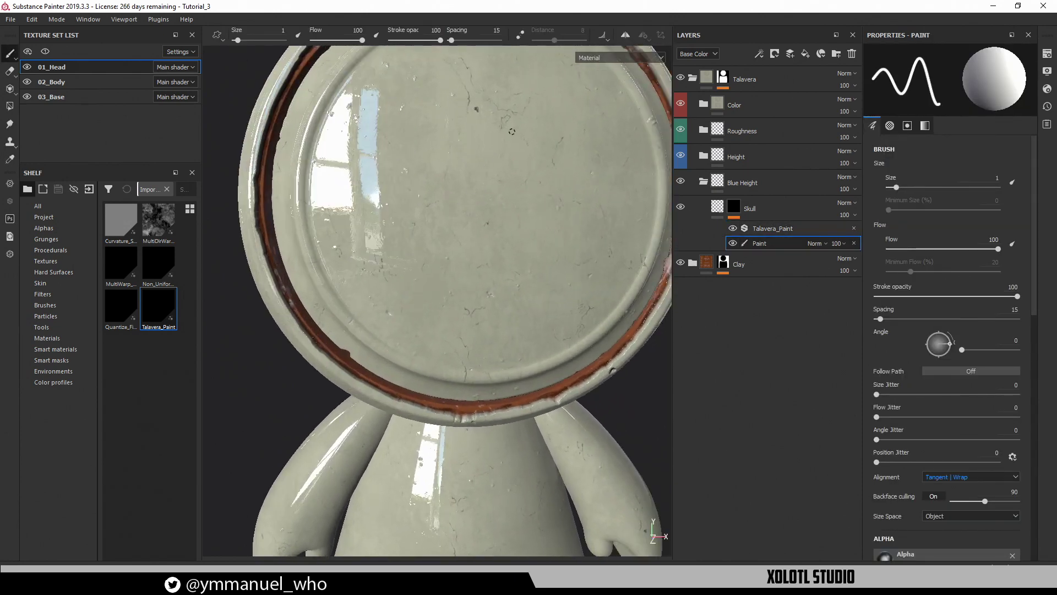
{"action": "mouse_move", "coordinate": [489, 127]}
{"action": "left_mouse_down"}
{"action": "mouse_move", "coordinate": [444, 212]}
{"action": "mouse_move", "coordinate": [482, 264]}
{"action": "left_mouse_up"}
{"action": "scroll", "coordinate": [506, 237], "scroll_direction": "up", "scroll_amount": 2}
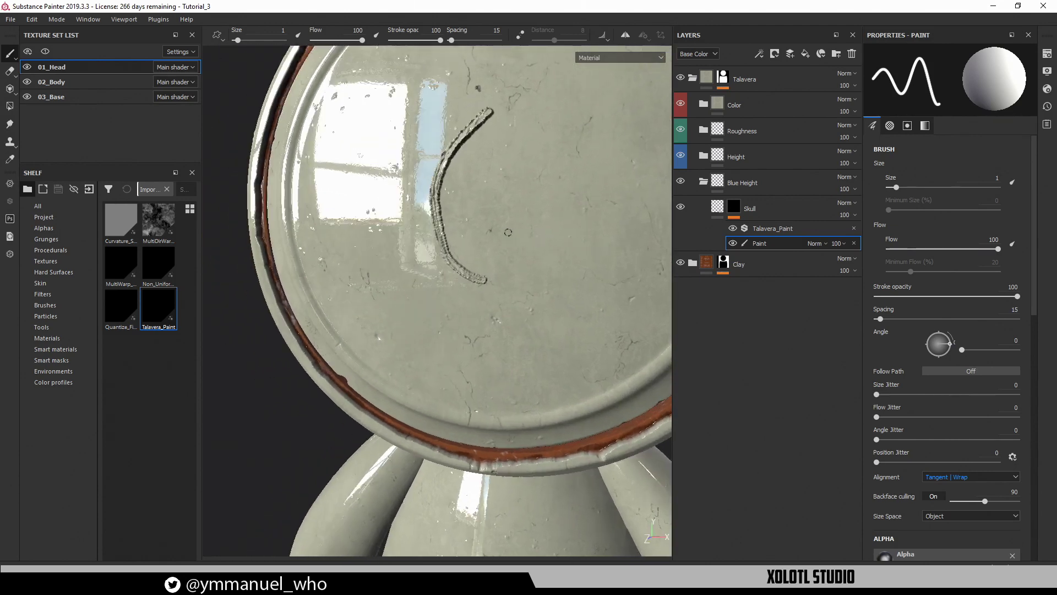
{"action": "key", "text": "ctrl+z"}
{"action": "mouse_move", "coordinate": [495, 171]}
{"action": "right_mouse_down", "text": "alt"}
{"action": "mouse_move", "coordinate": [517, 175]}
{"action": "mouse_move", "coordinate": [525, 191]}
{"action": "right_mouse_up", "text": "alt"}
{"action": "mouse_move", "coordinate": [509, 113]}
{"action": "left_mouse_down"}
{"action": "mouse_move", "coordinate": [403, 278]}
{"action": "mouse_move", "coordinate": [557, 236]}
{"action": "mouse_move", "coordinate": [631, 242]}
{"action": "left_mouse_up"}
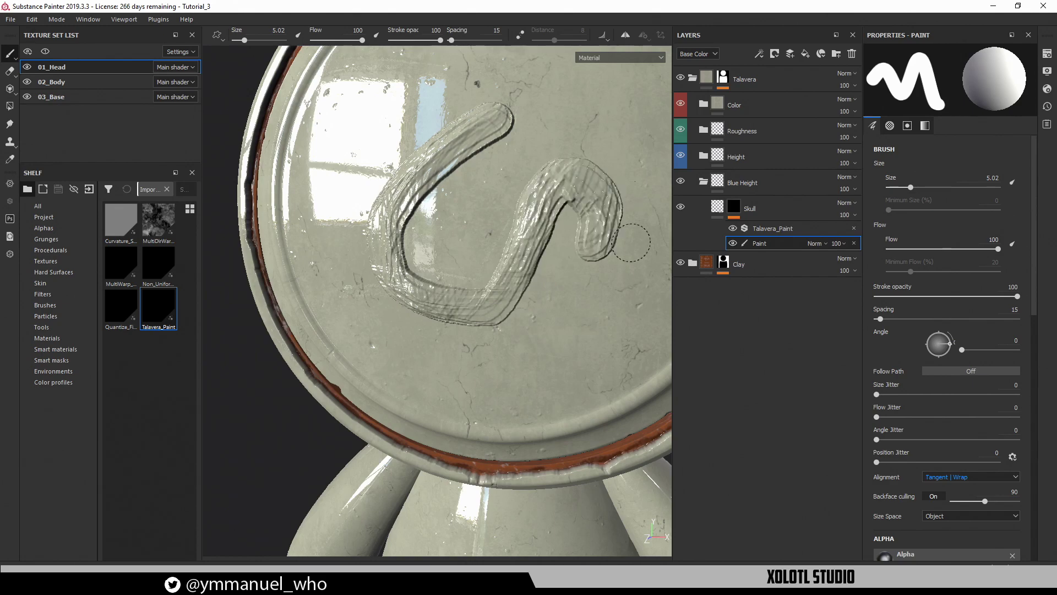
{"action": "mouse_move", "coordinate": [504, 270]}
{"action": "left_mouse_down", "text": "alt"}
{"action": "mouse_move", "coordinate": [563, 276]}
{"action": "mouse_move", "coordinate": [534, 246]}
{"action": "mouse_move", "coordinate": [391, 280]}
{"action": "mouse_move", "coordinate": [529, 259]}
{"action": "mouse_move", "coordinate": [482, 285]}
{"action": "left_mouse_up", "text": "alt"}
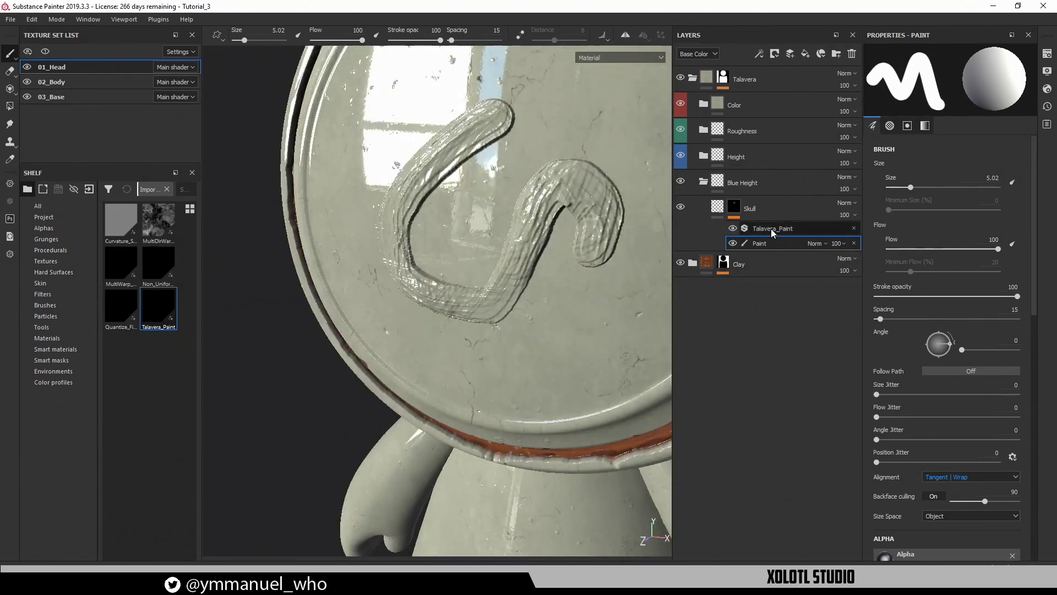
{"action": "left_click", "coordinate": [772, 229]}
Raise Talavera_Paint's Paint Noise samples to 4 and blades to 5, then inspect the stroke
{"action": "left_click", "coordinate": [903, 190]}
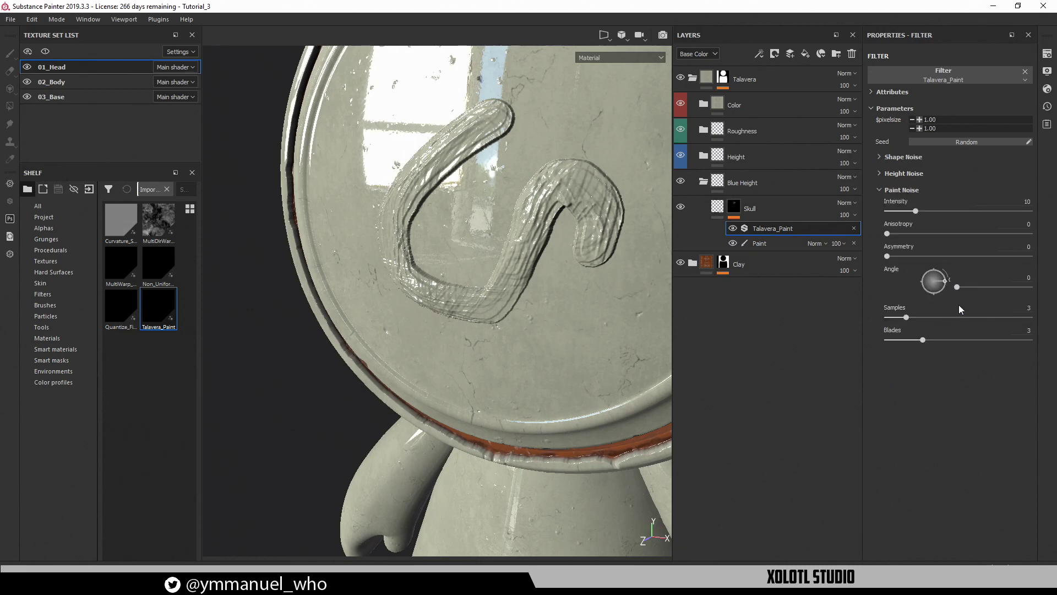
{"action": "mouse_move", "coordinate": [907, 319]}
{"action": "left_mouse_down"}
{"action": "mouse_move", "coordinate": [977, 338]}
{"action": "mouse_move", "coordinate": [887, 342]}
{"action": "mouse_move", "coordinate": [926, 341]}
{"action": "mouse_move", "coordinate": [917, 317]}
{"action": "mouse_move", "coordinate": [933, 315]}
{"action": "mouse_move", "coordinate": [924, 342]}
{"action": "mouse_move", "coordinate": [959, 339]}
{"action": "mouse_move", "coordinate": [916, 322]}
{"action": "left_mouse_up"}
{"action": "left_click_drag", "start_coordinate": [242, 185], "coordinate": [415, 208], "text": "alt"}
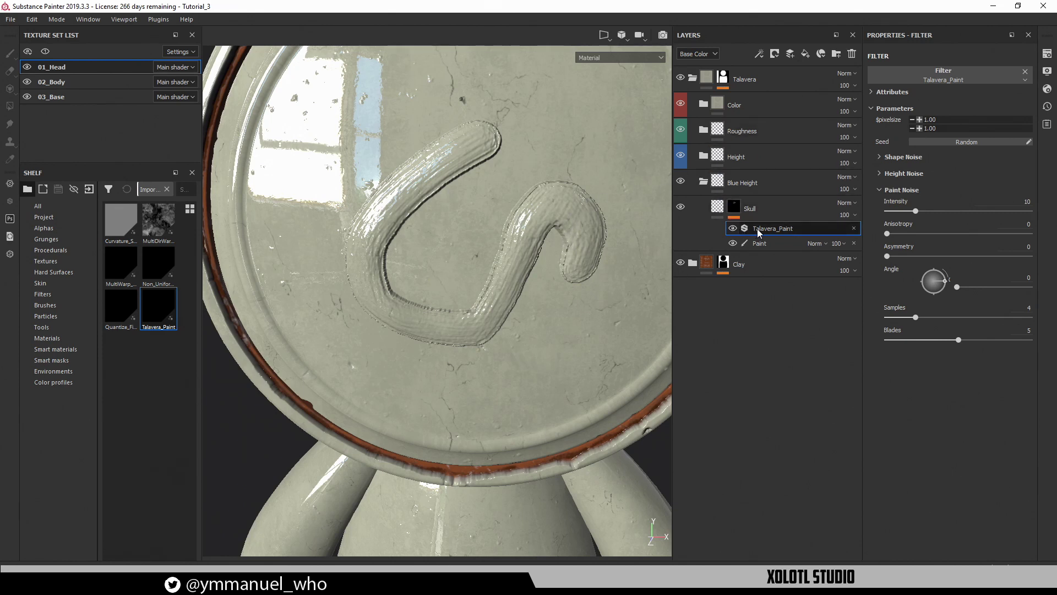
Add a Blur filter above Talavera_Paint in the Skull mask at intensity 0.18
{"action": "left_click", "coordinate": [758, 54]}
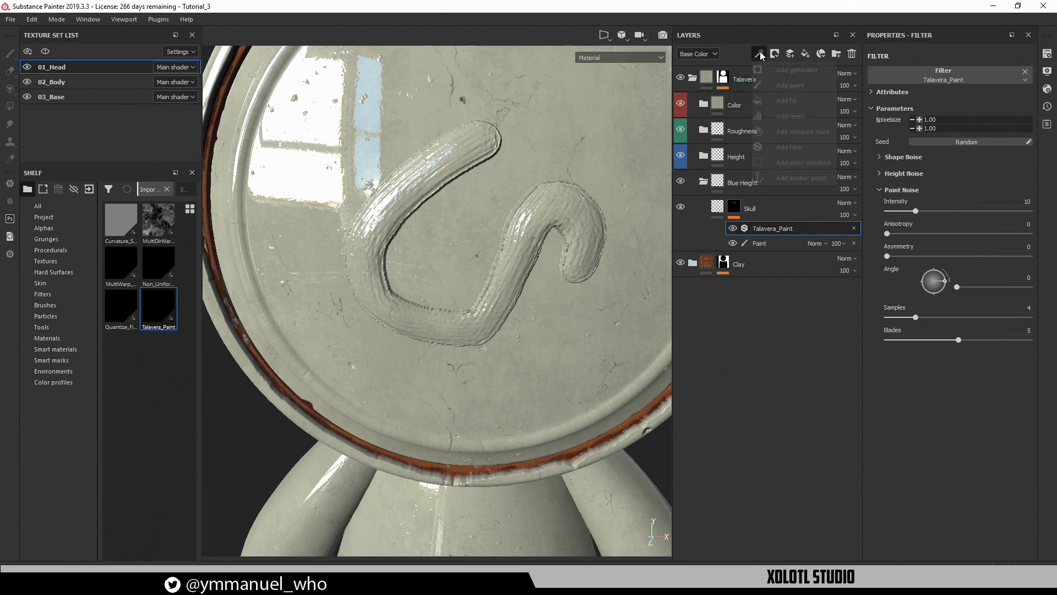
{"action": "left_click", "coordinate": [789, 145]}
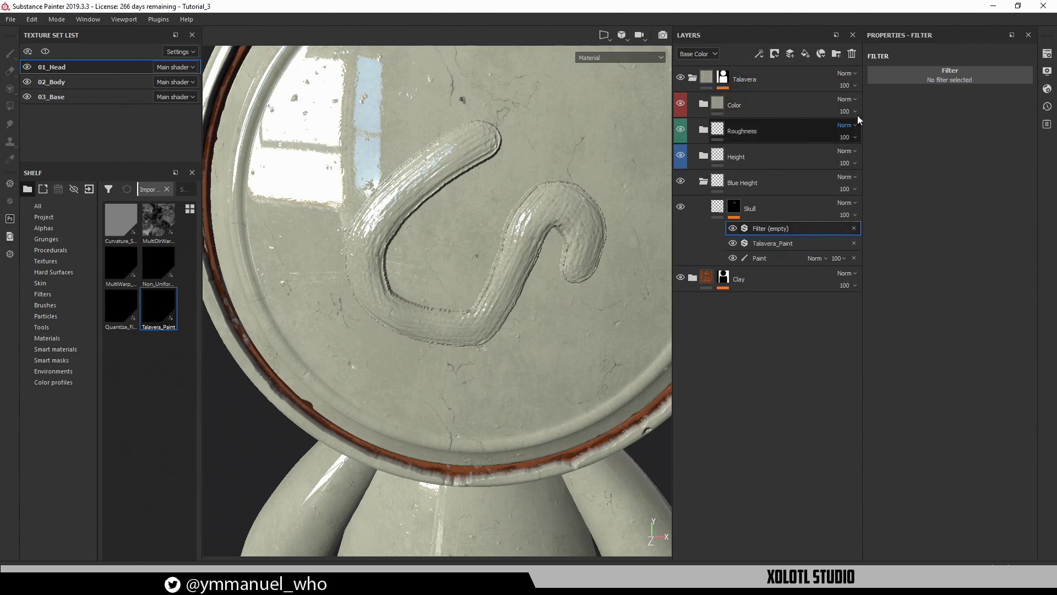
{"action": "left_click", "coordinate": [946, 74]}
{"action": "left_click", "coordinate": [1001, 105]}
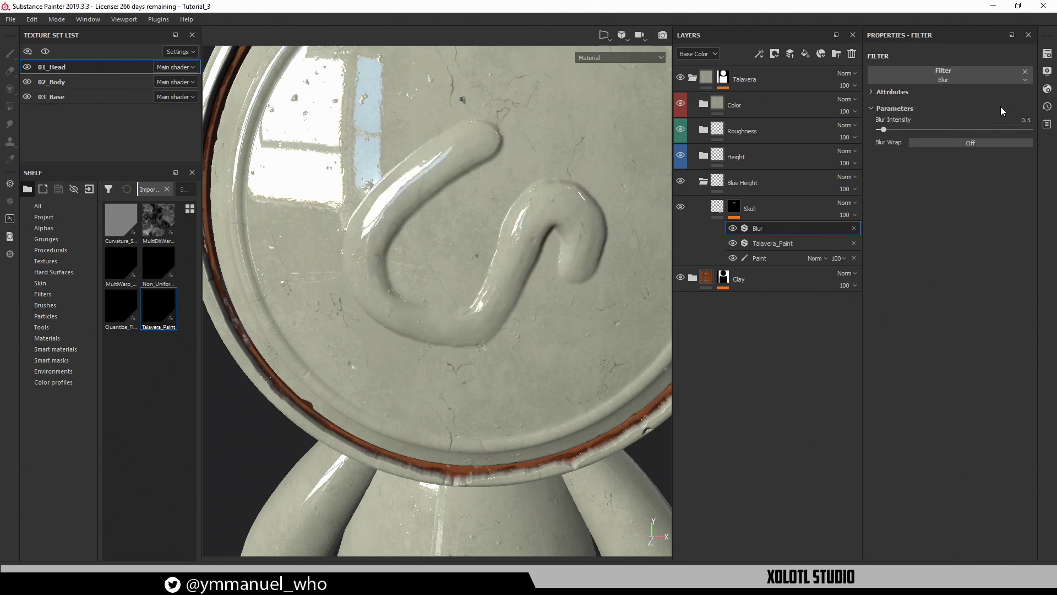
{"action": "left_click_drag", "start_coordinate": [544, 215], "coordinate": [520, 190], "text": "alt"}
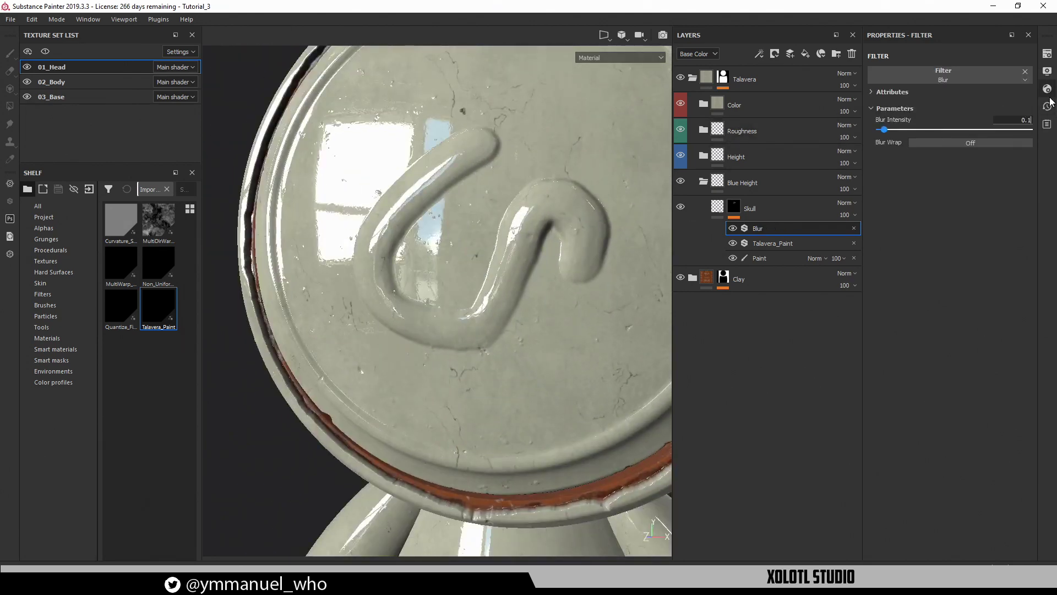
{"action": "type", "text": "0.1"}
{"action": "key", "text": "Return"}
{"action": "left_click_drag", "start_coordinate": [883, 133], "coordinate": [880, 133]}
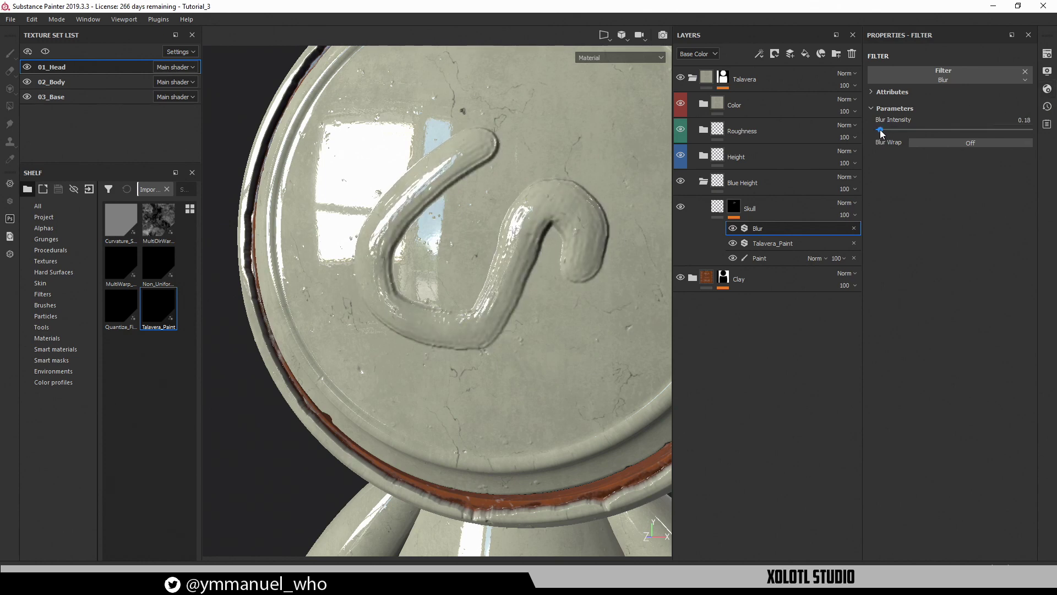
{"action": "mouse_move", "coordinate": [419, 263]}
{"action": "left_mouse_down", "text": "alt"}
{"action": "mouse_move", "coordinate": [578, 253]}
{"action": "mouse_move", "coordinate": [549, 262]}
{"action": "left_mouse_up", "text": "alt"}
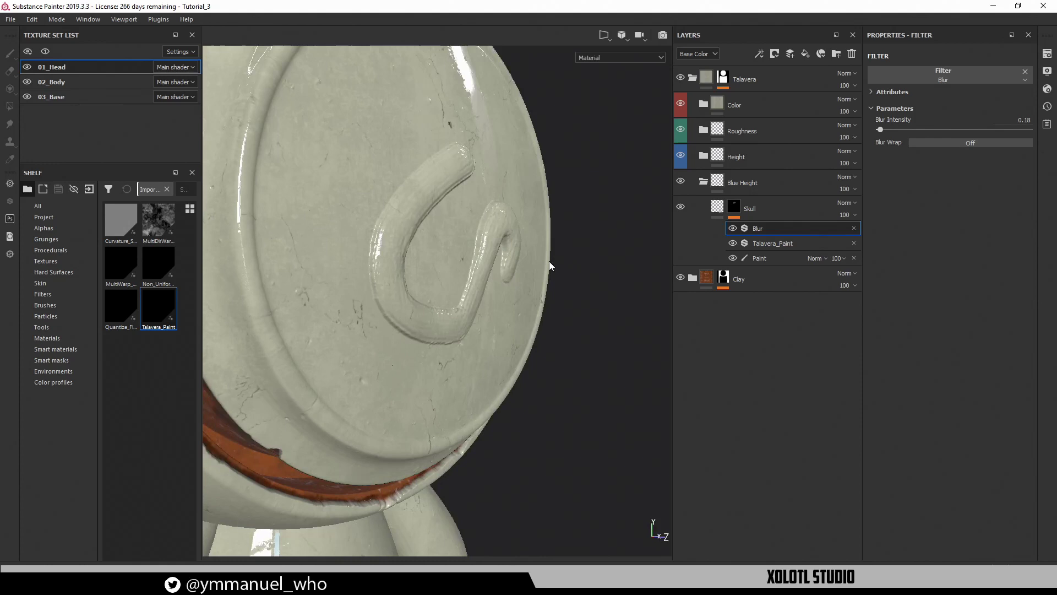
{"action": "left_click", "coordinate": [765, 258]}
{"action": "left_click", "coordinate": [772, 242]}
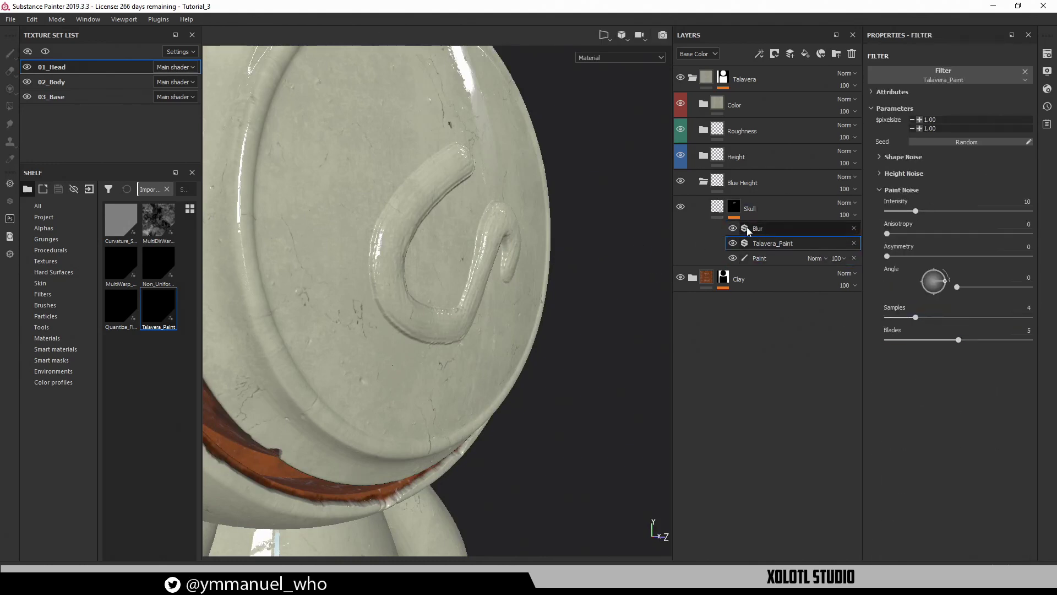
{"action": "left_click", "coordinate": [714, 206]}
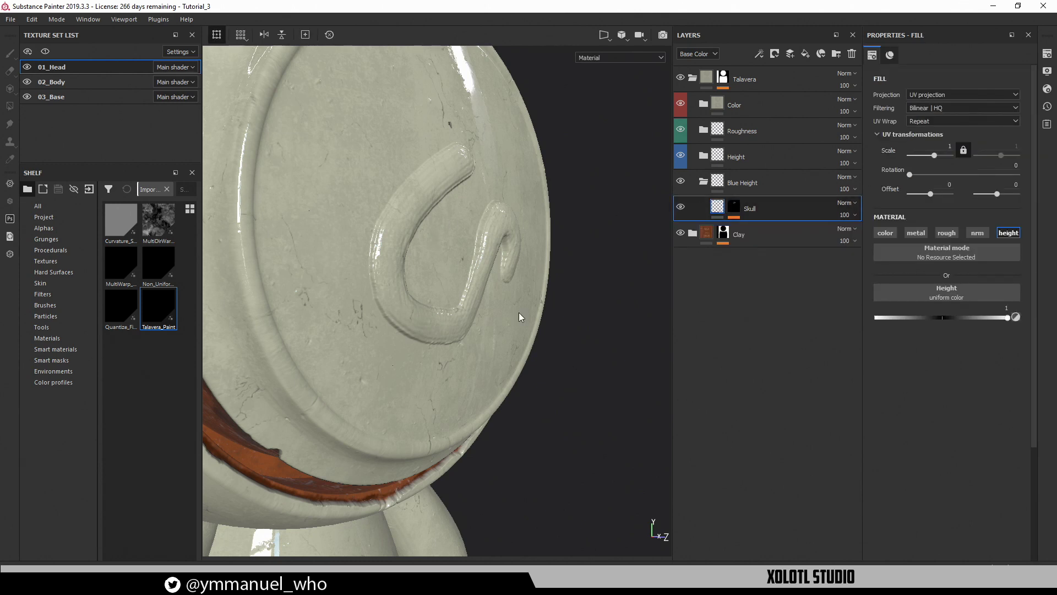
Paint looping zigzag raised strokes across the face in the Skull mask's Paint effect
{"action": "left_click_drag", "start_coordinate": [547, 334], "coordinate": [469, 296], "text": "alt"}
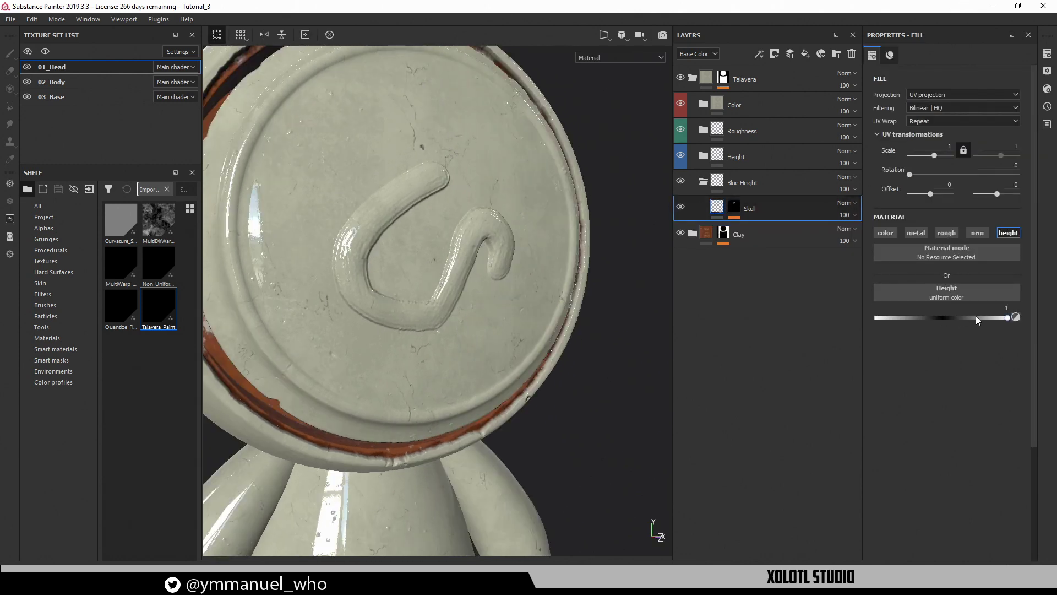
{"action": "left_click_drag", "start_coordinate": [976, 317], "coordinate": [1047, 320]}
{"action": "left_click", "coordinate": [736, 207]}
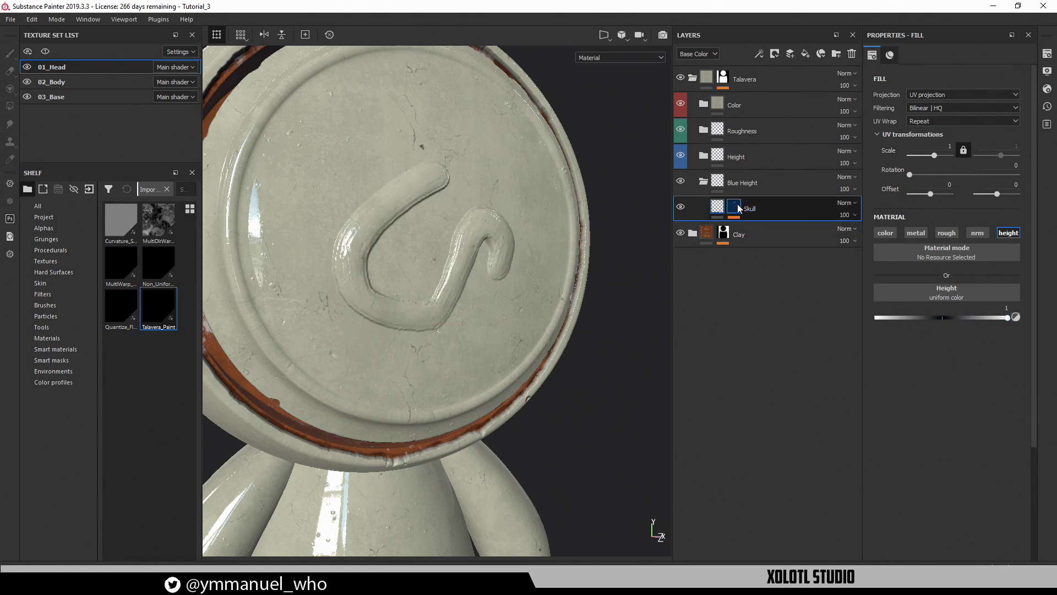
{"action": "left_click", "coordinate": [737, 209]}
{"action": "left_click", "coordinate": [765, 258]}
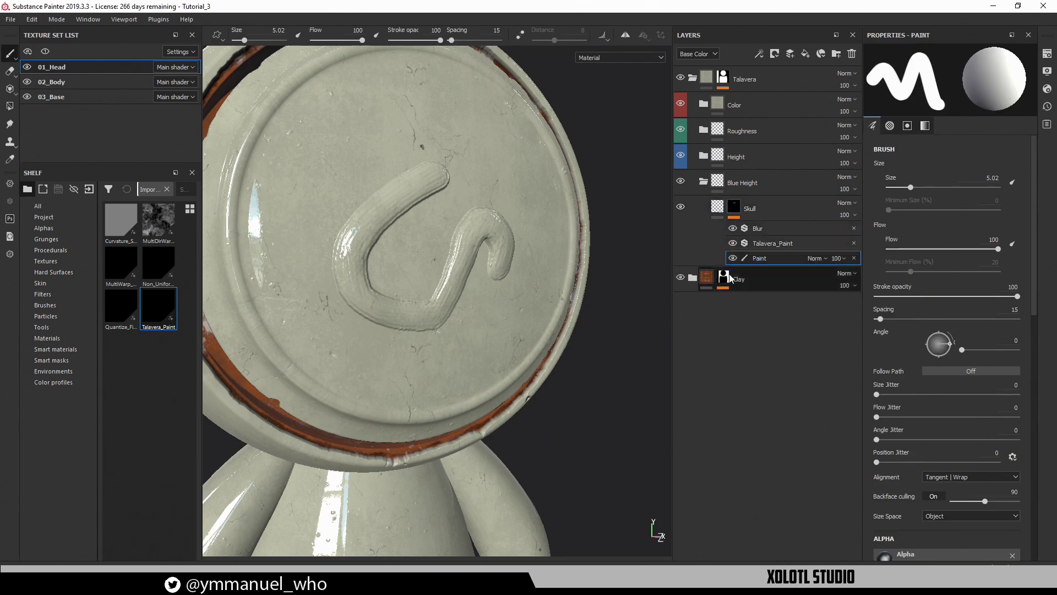
{"action": "mouse_move", "coordinate": [540, 270]}
{"action": "left_mouse_down", "text": "alt"}
{"action": "mouse_move", "coordinate": [494, 255]}
{"action": "mouse_move", "coordinate": [503, 253]}
{"action": "left_mouse_up", "text": "alt"}
{"action": "mouse_move", "coordinate": [492, 134]}
{"action": "left_mouse_down"}
{"action": "mouse_move", "coordinate": [403, 274]}
{"action": "mouse_move", "coordinate": [465, 177]}
{"action": "mouse_move", "coordinate": [436, 144]}
{"action": "mouse_move", "coordinate": [382, 120]}
{"action": "left_mouse_up"}
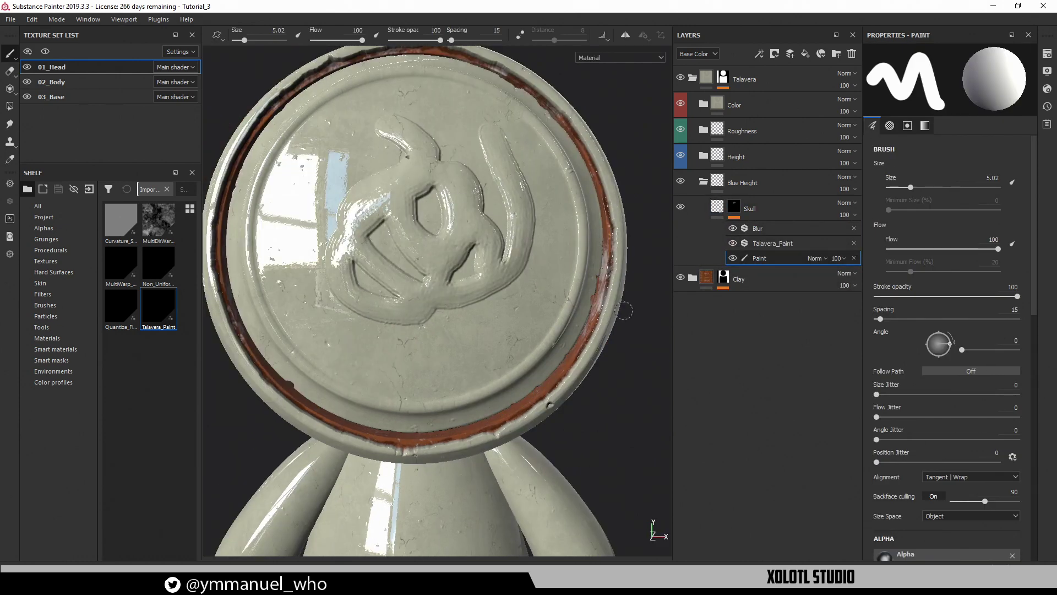
Set Talavera_Paint's Paint Noise to intensity 8.72, samples 3, blades 5, asymmetry 0
{"action": "left_click", "coordinate": [782, 243]}
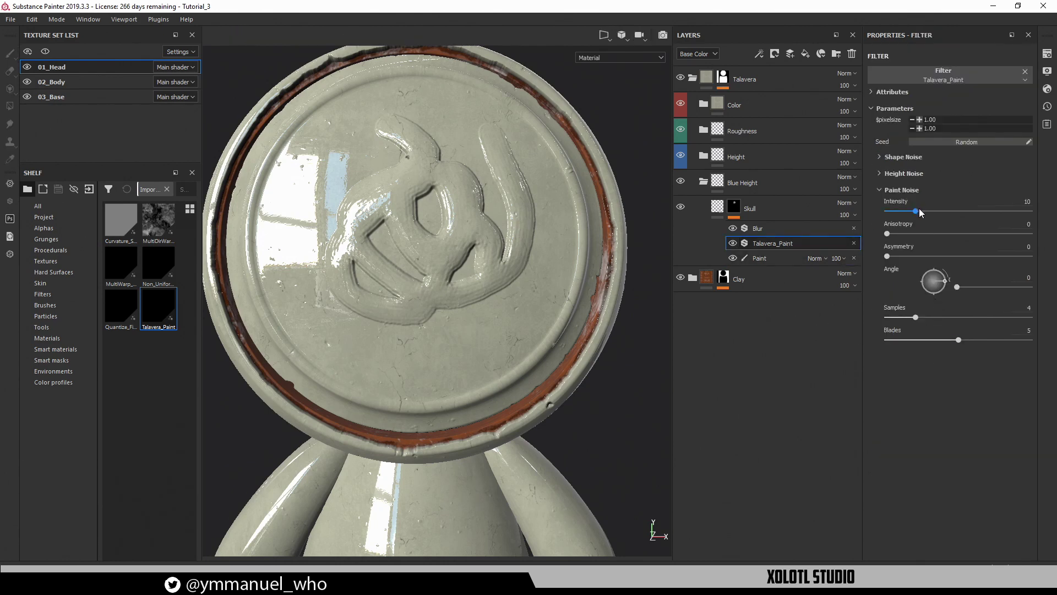
{"action": "mouse_move", "coordinate": [919, 209]}
{"action": "left_mouse_down"}
{"action": "mouse_move", "coordinate": [1005, 211]}
{"action": "mouse_move", "coordinate": [913, 218]}
{"action": "mouse_move", "coordinate": [1050, 237]}
{"action": "mouse_move", "coordinate": [863, 223]}
{"action": "left_mouse_up"}
{"action": "left_click_drag", "start_coordinate": [887, 257], "coordinate": [931, 256]}
{"action": "left_click_drag", "start_coordinate": [487, 244], "coordinate": [454, 254], "text": "alt"}
{"action": "left_click_drag", "start_coordinate": [930, 258], "coordinate": [880, 255]}
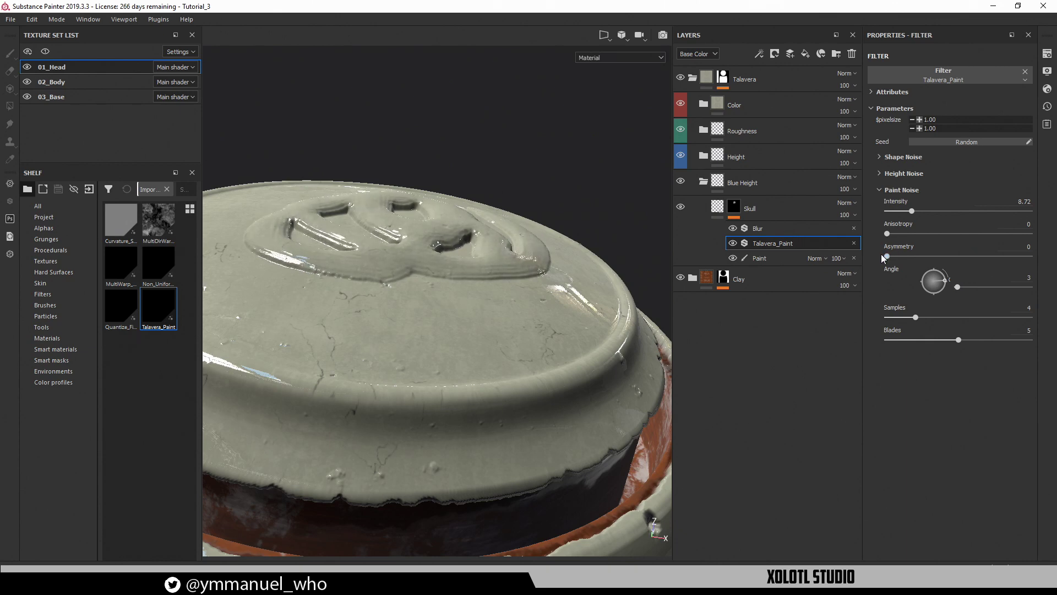
{"action": "left_click_drag", "start_coordinate": [453, 140], "coordinate": [441, 289], "text": "alt"}
{"action": "right_click_drag", "start_coordinate": [451, 222], "coordinate": [381, 163], "text": "alt"}
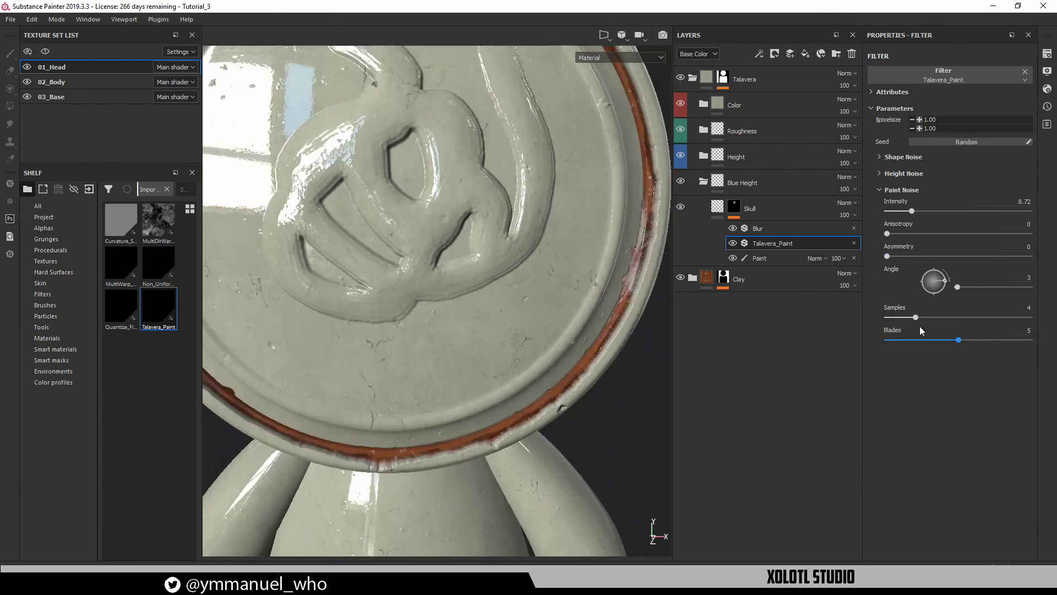
{"action": "mouse_move", "coordinate": [913, 317]}
{"action": "left_mouse_down"}
{"action": "mouse_move", "coordinate": [937, 316]}
{"action": "mouse_move", "coordinate": [889, 318]}
{"action": "mouse_move", "coordinate": [905, 318]}
{"action": "left_mouse_up"}
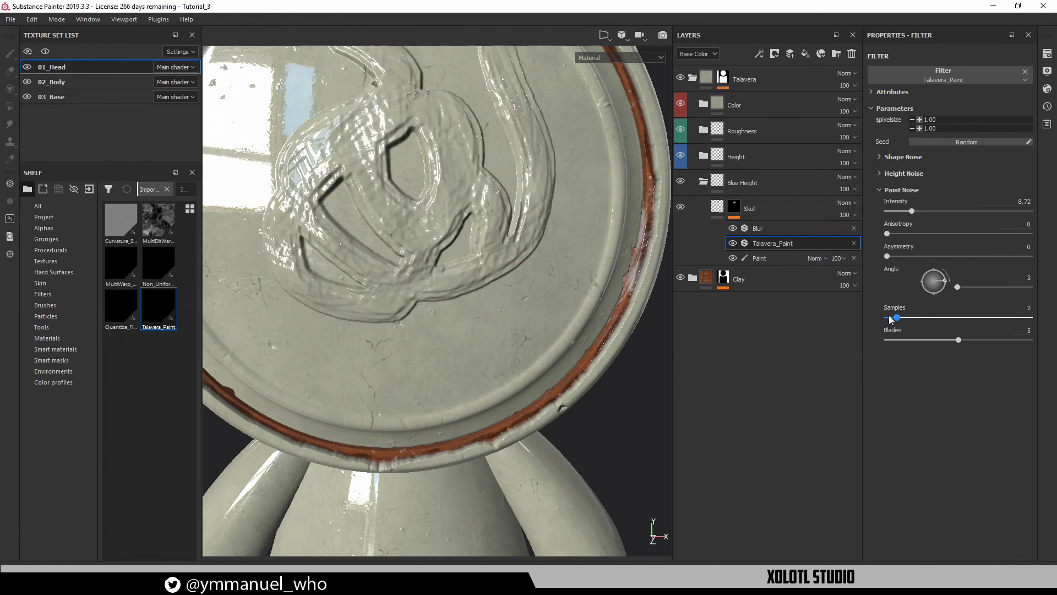
{"action": "mouse_move", "coordinate": [959, 342]}
{"action": "left_mouse_down"}
{"action": "mouse_move", "coordinate": [927, 342]}
{"action": "mouse_move", "coordinate": [958, 341]}
{"action": "left_mouse_up"}
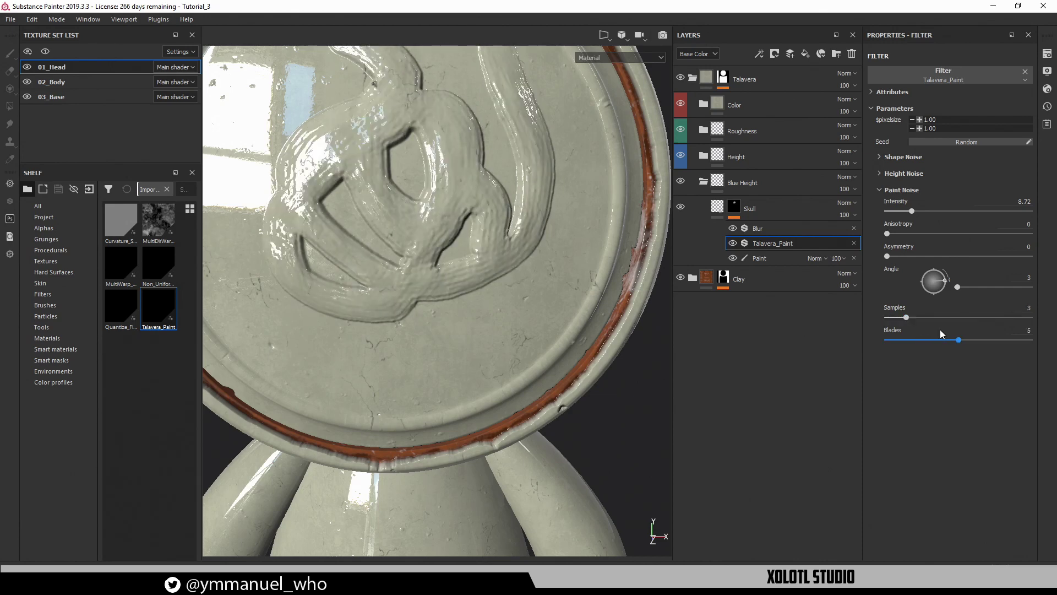
{"action": "mouse_move", "coordinate": [907, 318]}
{"action": "left_mouse_down"}
{"action": "mouse_move", "coordinate": [917, 318]}
{"action": "mouse_move", "coordinate": [906, 318]}
{"action": "left_mouse_up"}
{"action": "left_click_drag", "start_coordinate": [503, 290], "coordinate": [405, 237], "text": "alt"}
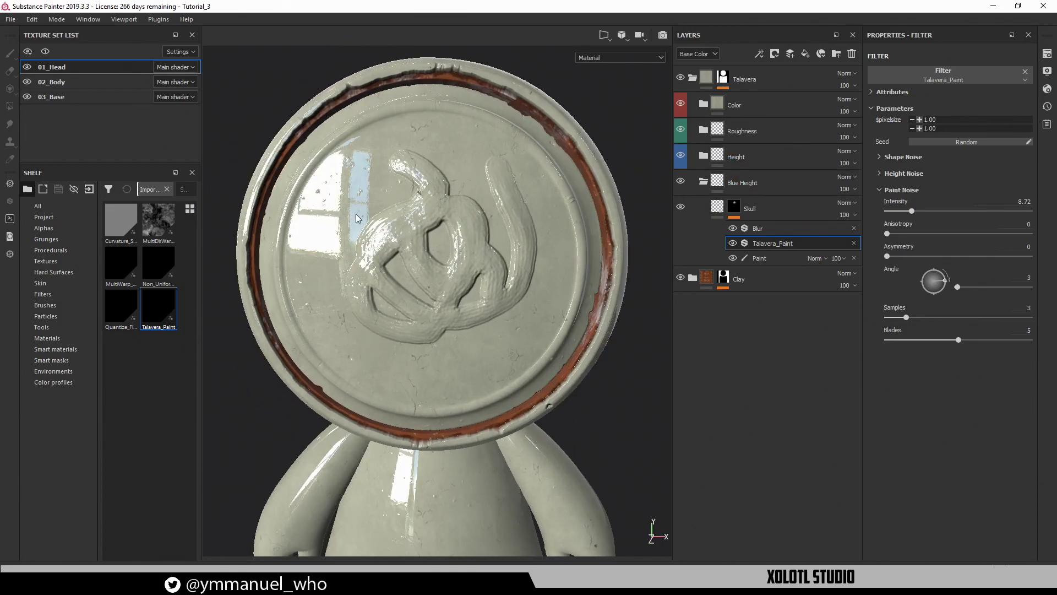
{"action": "left_click_drag", "start_coordinate": [438, 247], "coordinate": [388, 248], "text": "alt"}
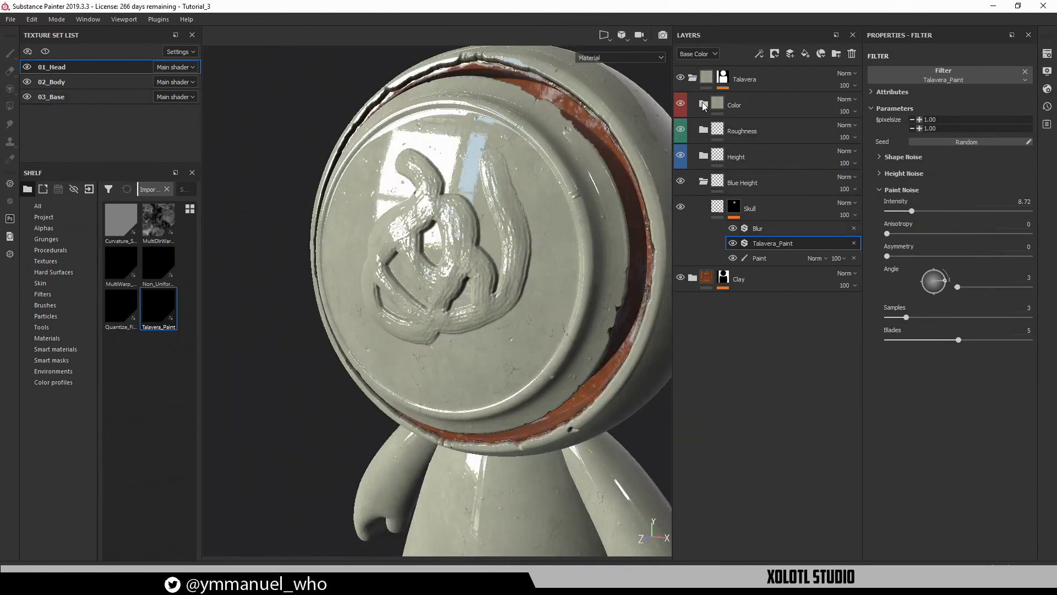
Add a Blue Color folder above Color and place a new fill layer inside it
{"action": "left_click", "coordinate": [758, 106]}
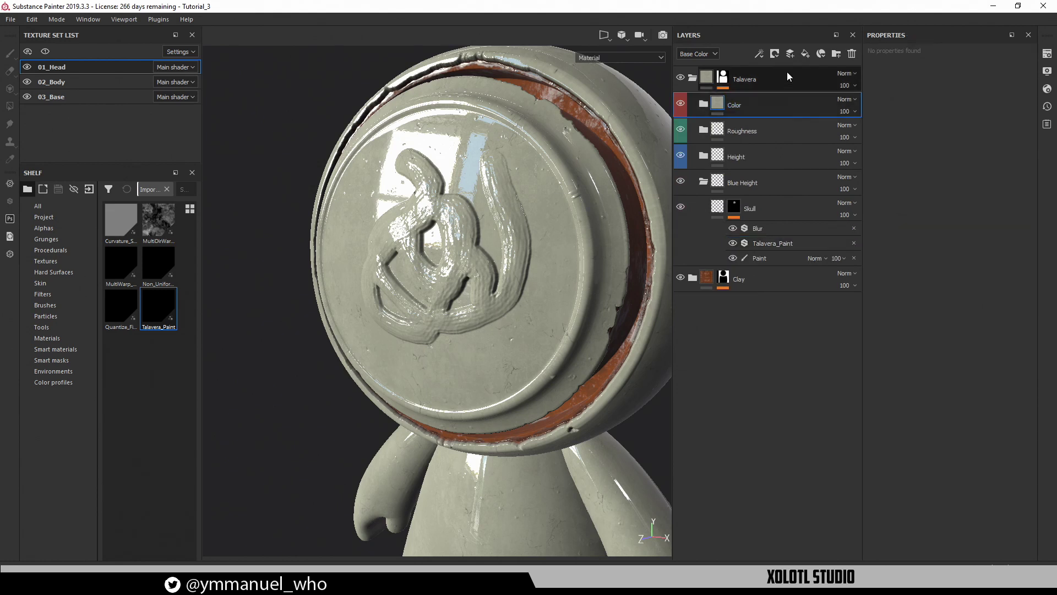
{"action": "left_click", "coordinate": [841, 54]}
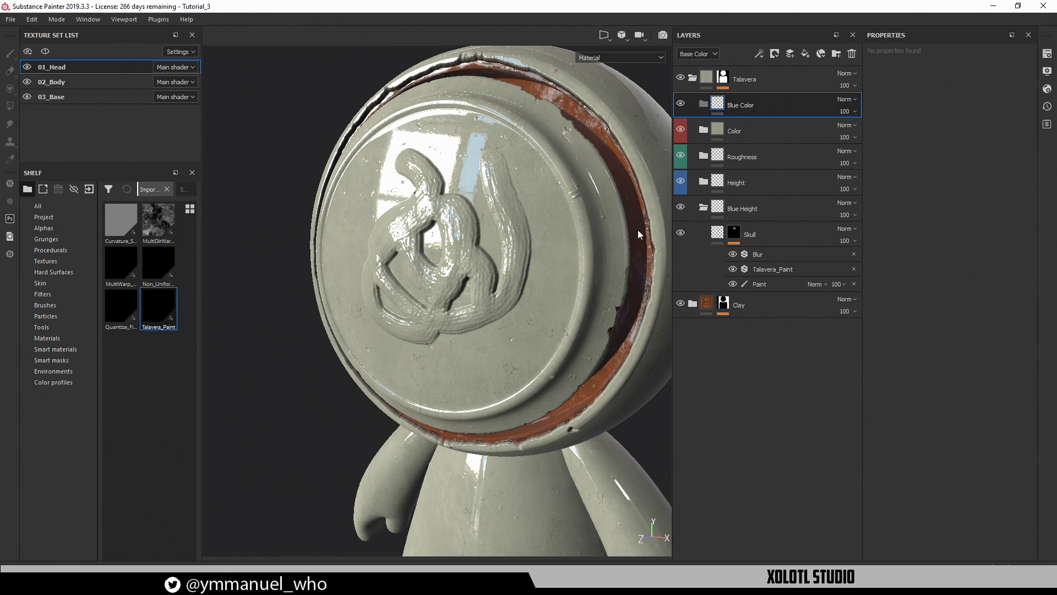
{"action": "left_click", "coordinate": [703, 106]}
{"action": "right_click", "coordinate": [758, 103]}
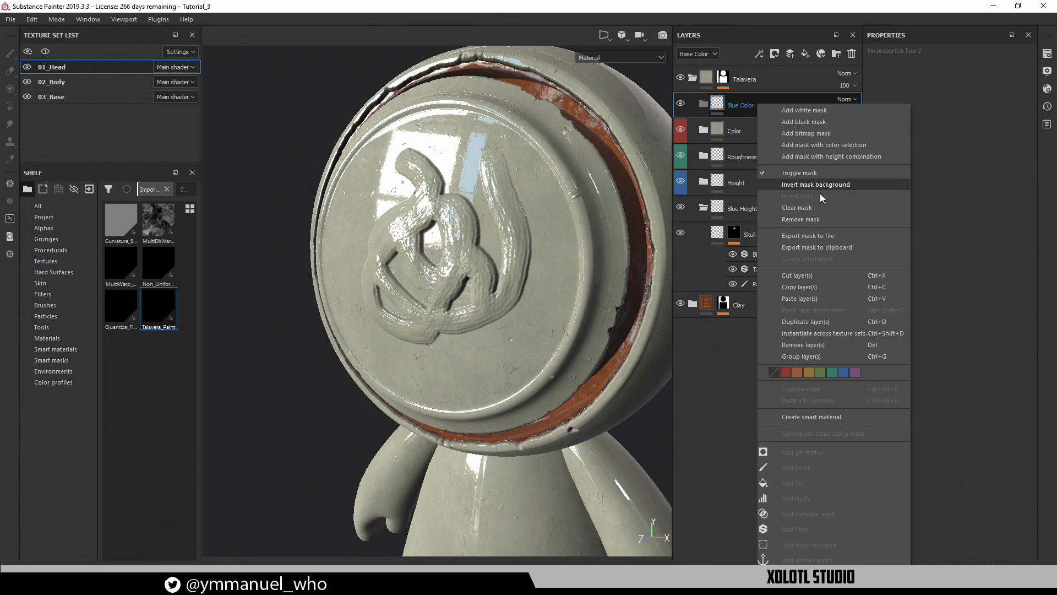
{"action": "left_click", "coordinate": [753, 54]}
{"action": "left_click", "coordinate": [809, 54]}
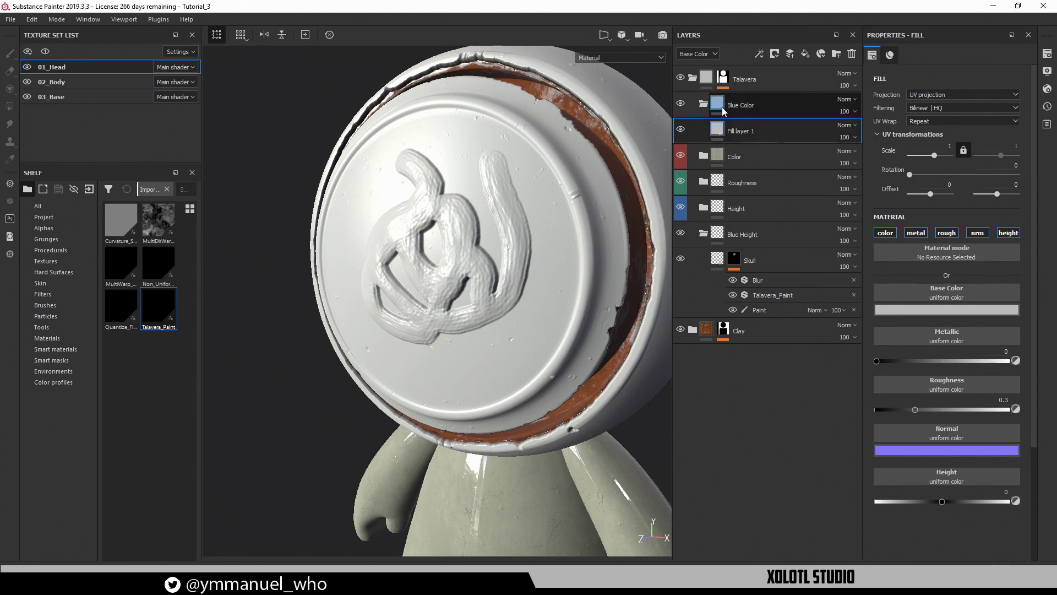
Rename the Blue Color fill to Skull, keep only its color channel, and add a black mask
{"action": "left_click", "coordinate": [756, 259]}
{"action": "double_click", "coordinate": [743, 131]}
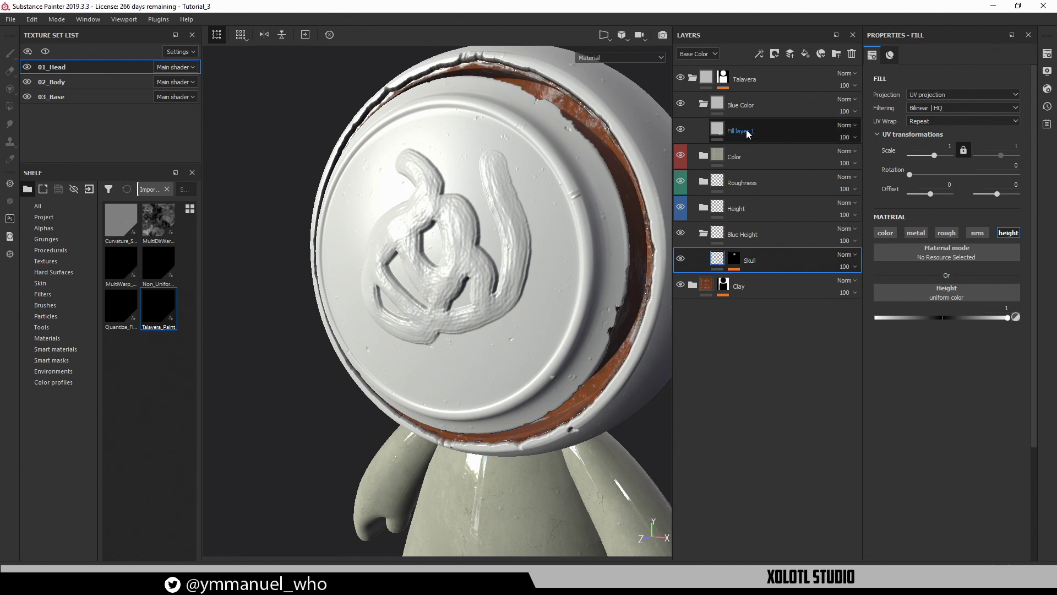
{"action": "type", "text": "Skull"}
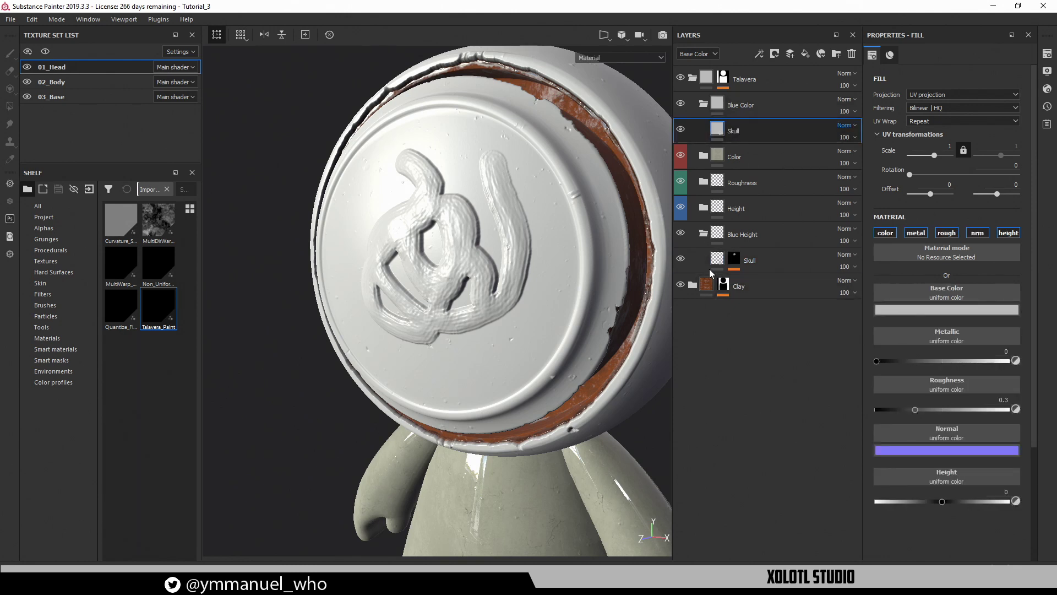
{"action": "left_click", "coordinate": [712, 267]}
{"action": "left_click", "coordinate": [723, 134]}
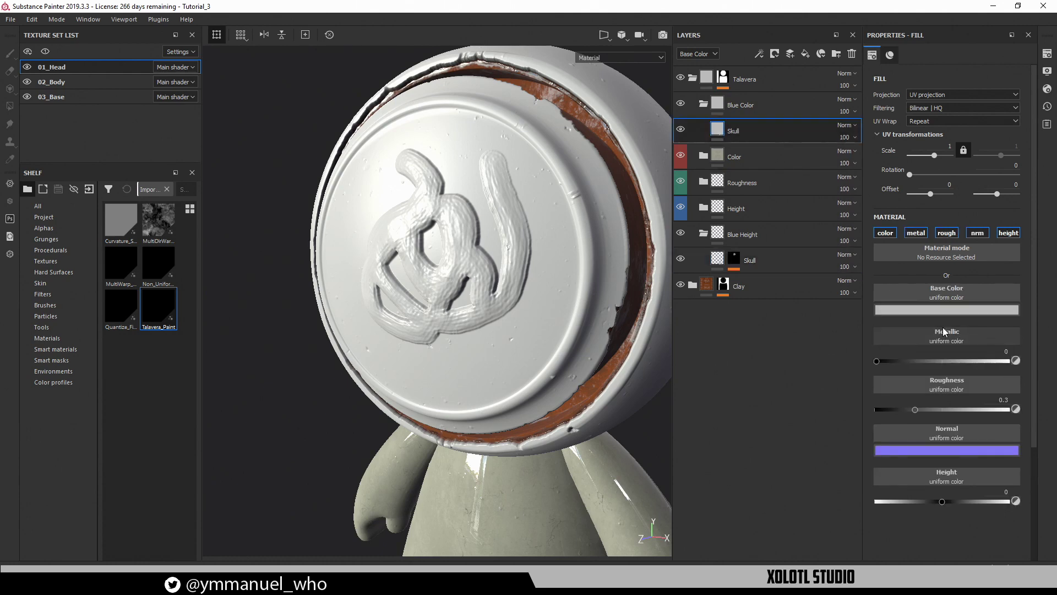
{"action": "left_click", "coordinate": [893, 233]}
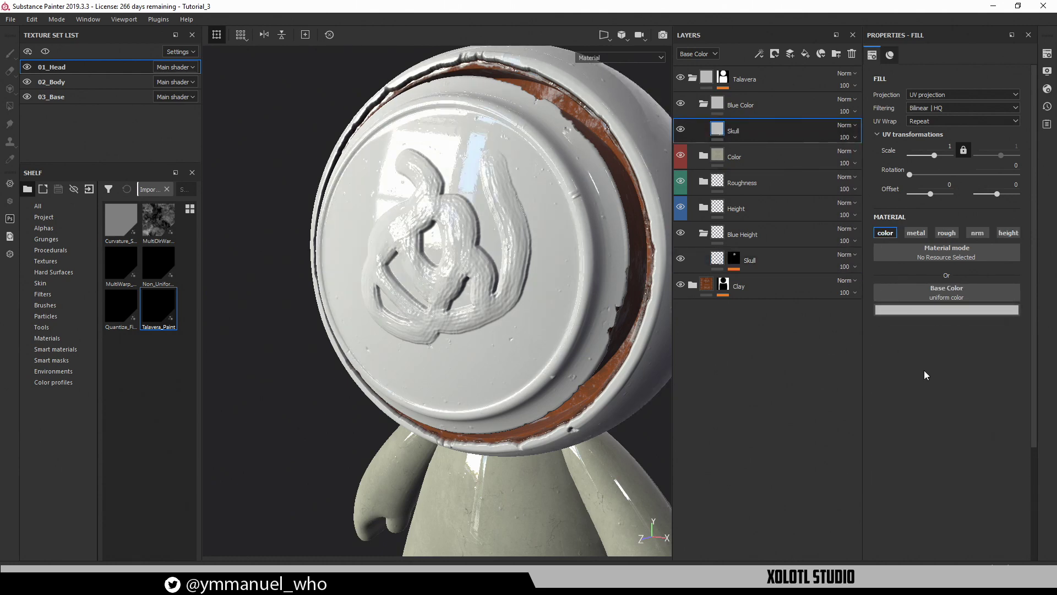
{"action": "left_click_drag", "start_coordinate": [540, 280], "coordinate": [572, 249], "text": "alt"}
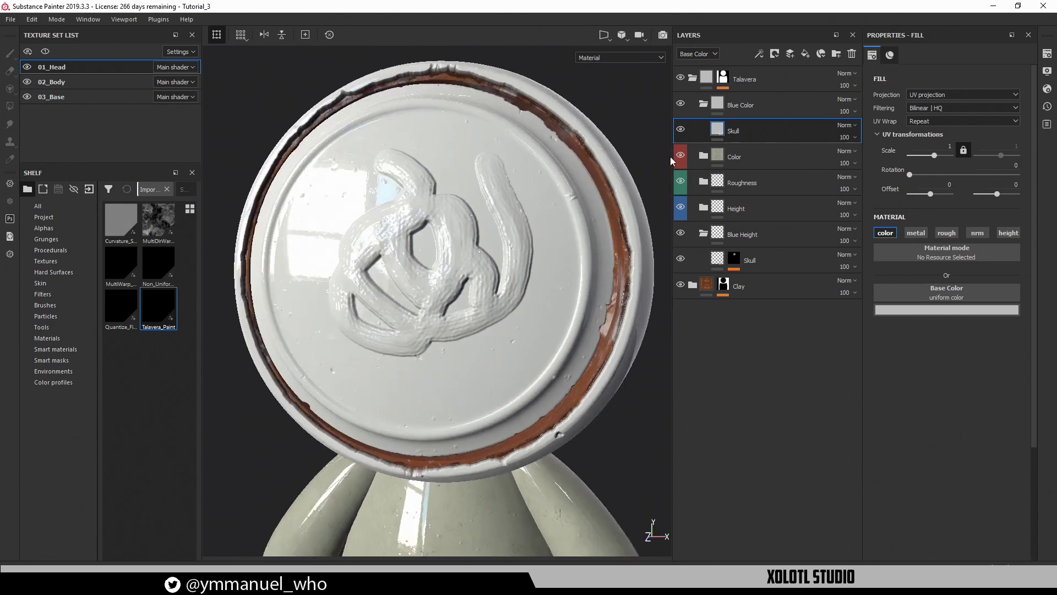
{"action": "right_click", "coordinate": [717, 126]}
{"action": "left_click", "coordinate": [749, 142]}
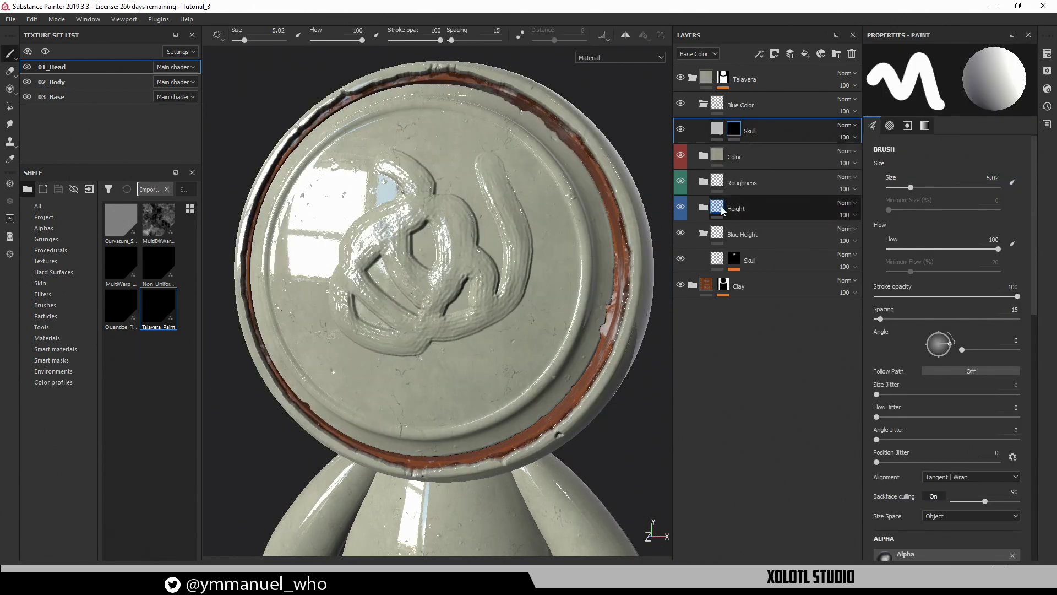
{"action": "left_click", "coordinate": [735, 258]}
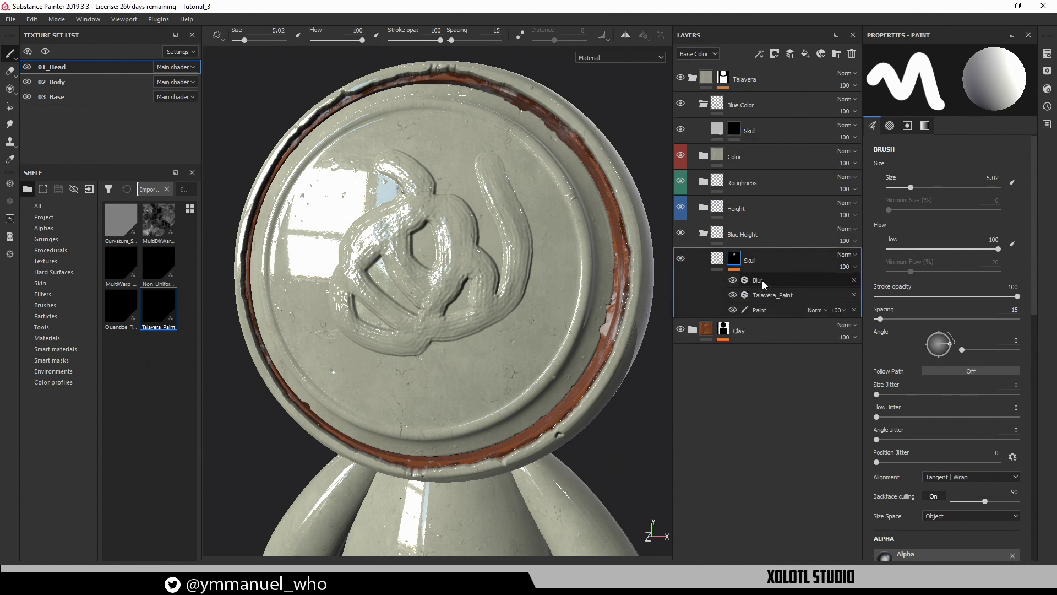
Add a 'Skull mask' anchor point above Blur in the lower Skull mask
{"action": "left_click", "coordinate": [762, 279]}
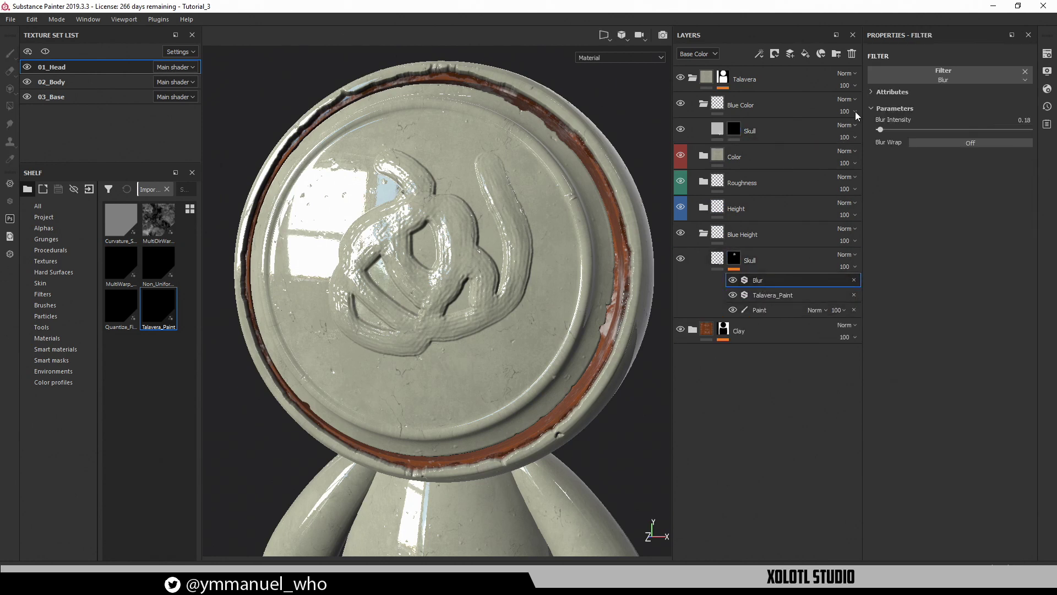
{"action": "left_click", "coordinate": [759, 54]}
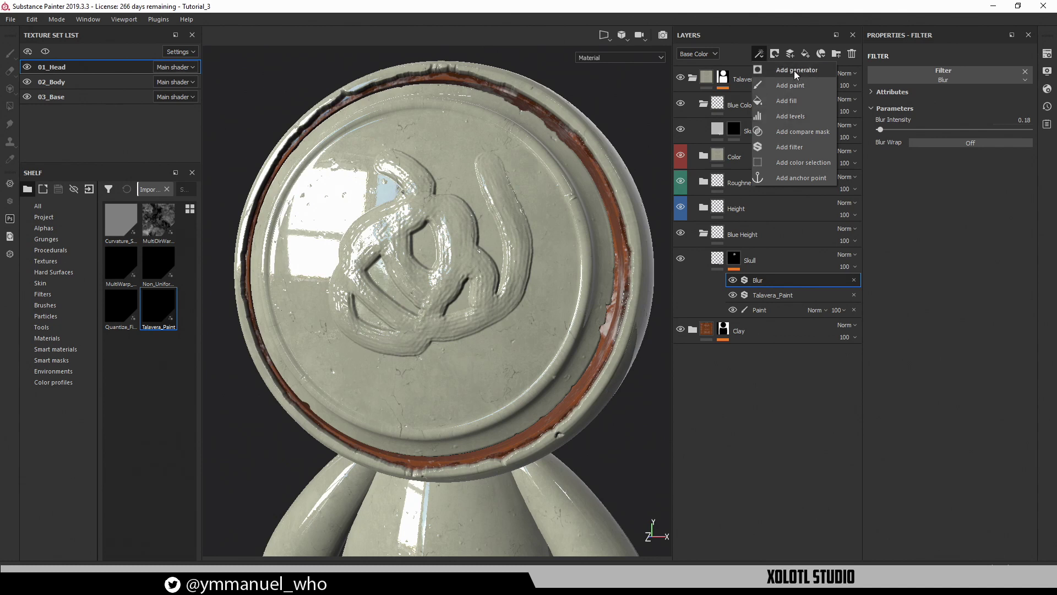
{"action": "left_click", "coordinate": [791, 178]}
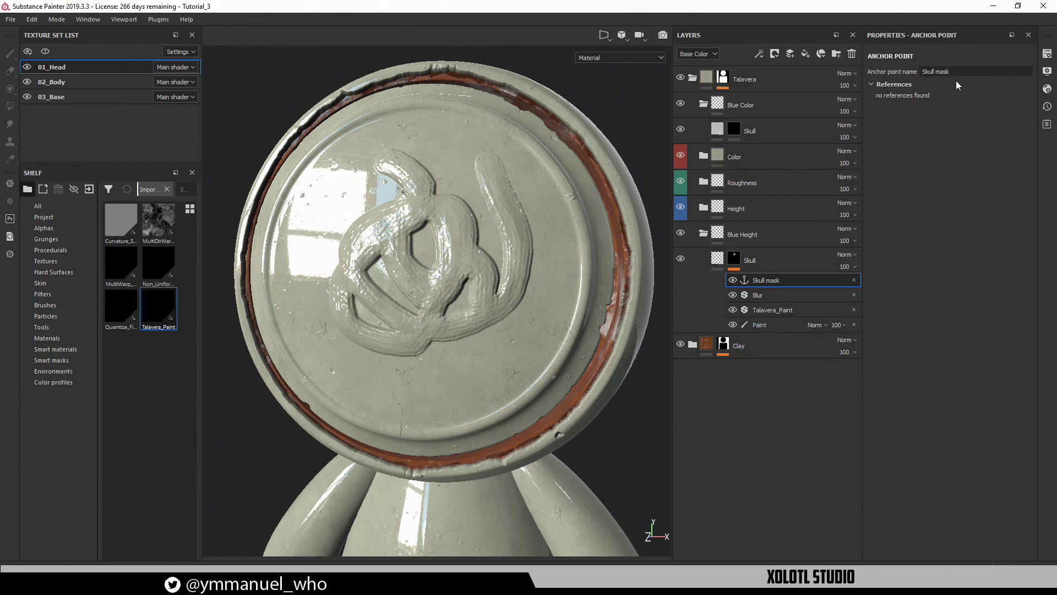
Fill the upper Skull mask from the Skull mask anchor, tightening Levels to about 0.066
{"action": "left_click", "coordinate": [739, 130]}
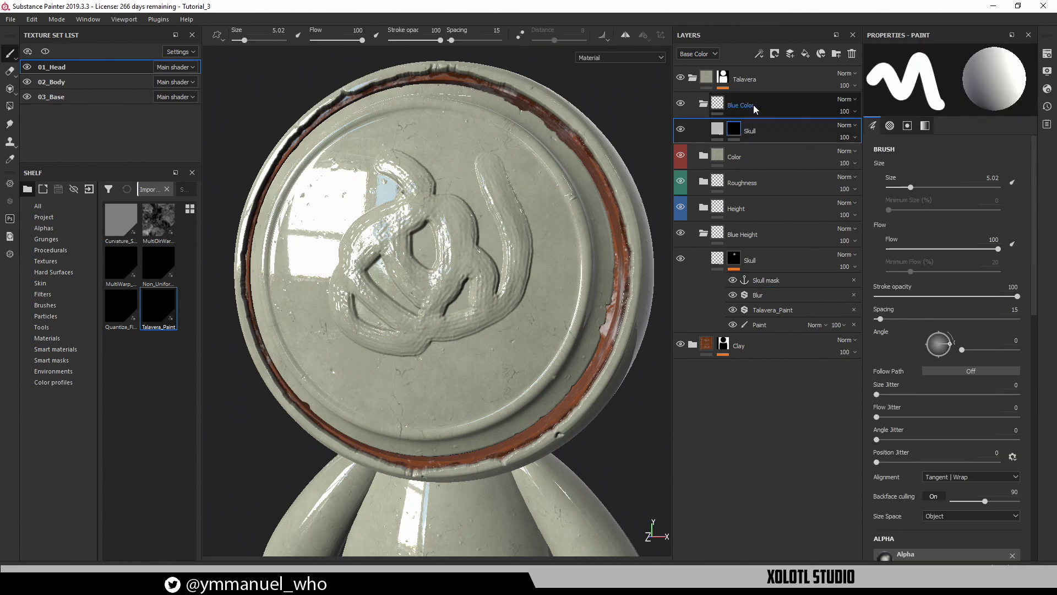
{"action": "left_click", "coordinate": [760, 57]}
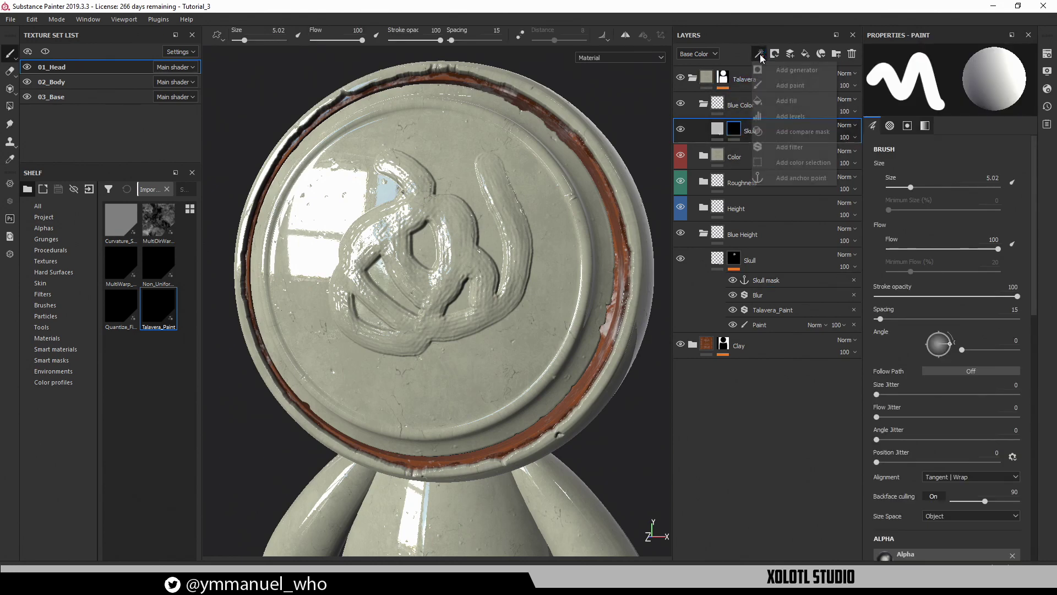
{"action": "left_click", "coordinate": [797, 99]}
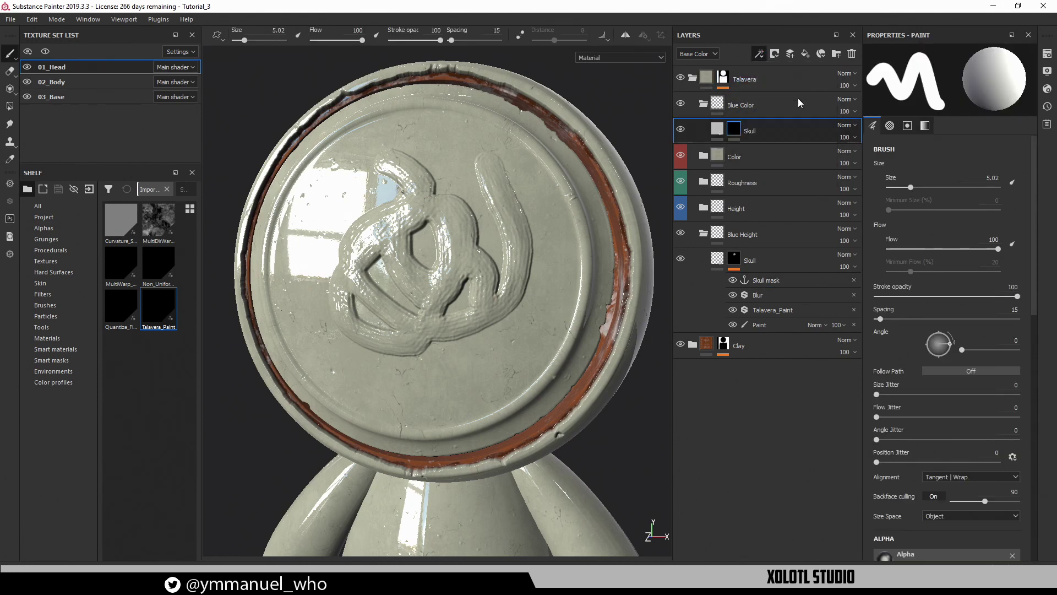
{"action": "left_click", "coordinate": [922, 237]}
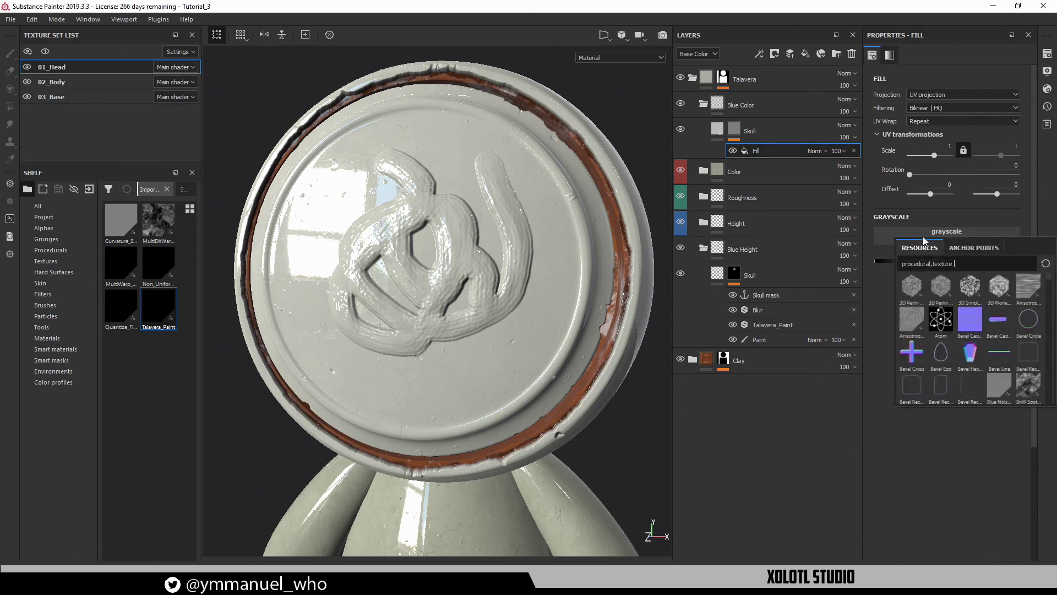
{"action": "left_click", "coordinate": [965, 247]}
{"action": "left_click", "coordinate": [938, 309]}
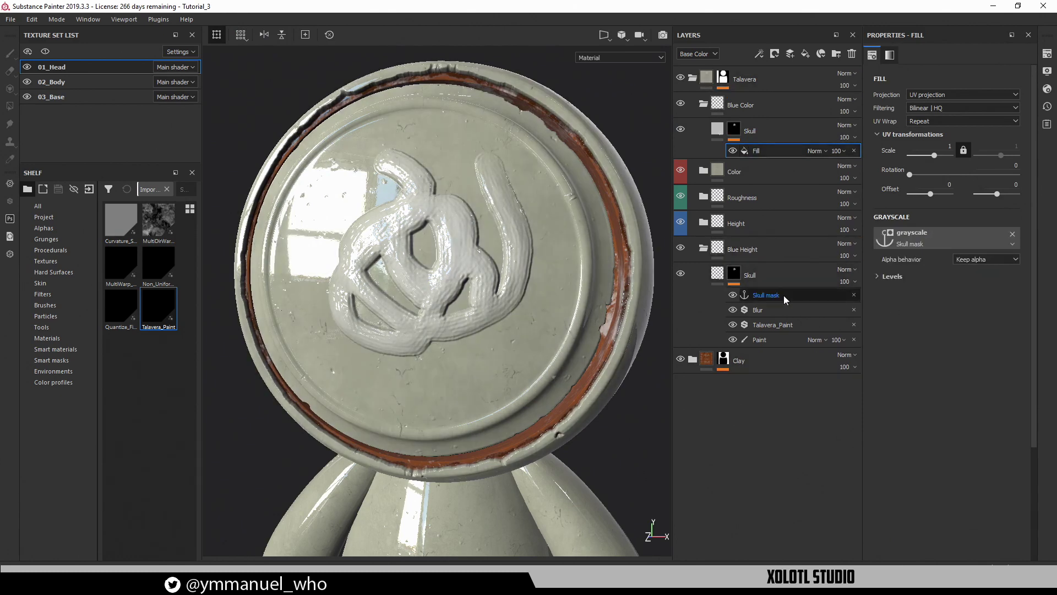
{"action": "left_click_drag", "start_coordinate": [535, 249], "coordinate": [583, 245], "text": "alt"}
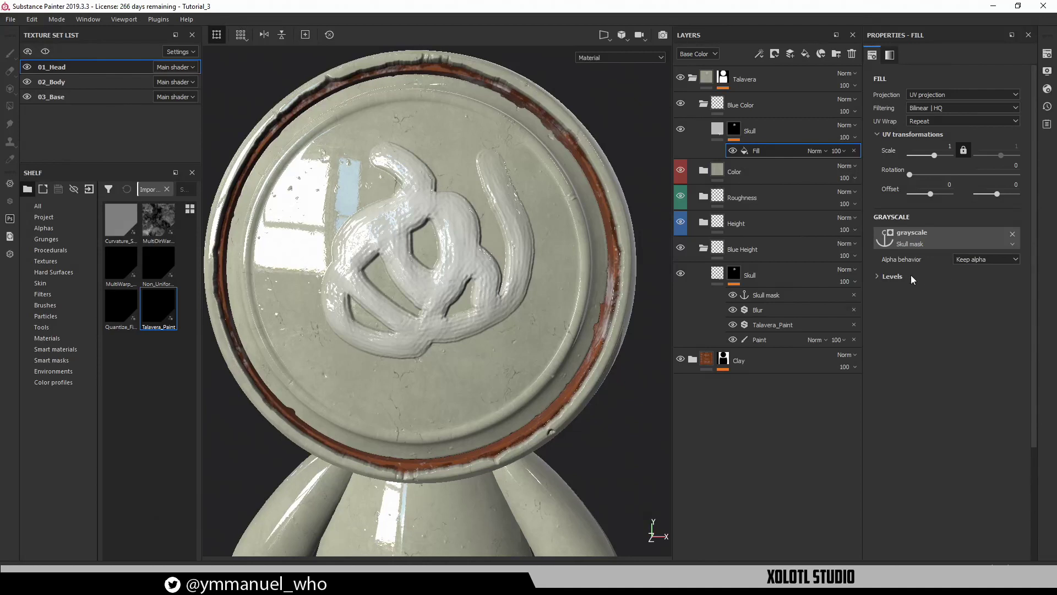
{"action": "left_click", "coordinate": [893, 276]}
{"action": "left_click_drag", "start_coordinate": [1022, 299], "coordinate": [910, 306]}
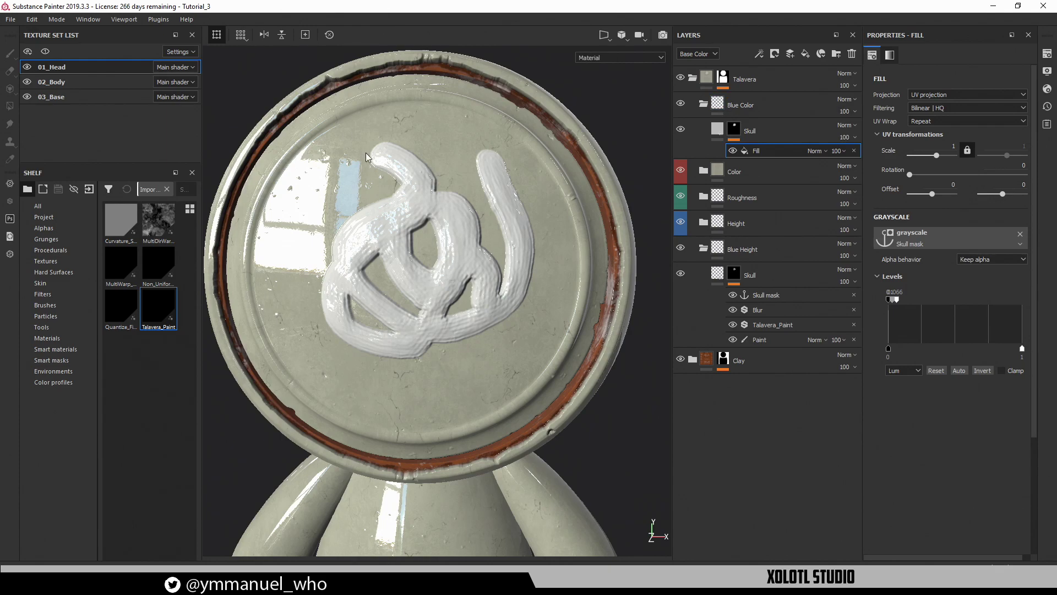
Lower Talavera_Paint's Paint Noise intensity to 5.43 with anisotropy 0.32
{"action": "mouse_move", "coordinate": [368, 157]}
{"action": "left_mouse_down", "text": "alt"}
{"action": "mouse_move", "coordinate": [413, 176]}
{"action": "mouse_move", "coordinate": [529, 137]}
{"action": "mouse_move", "coordinate": [451, 170]}
{"action": "mouse_move", "coordinate": [317, 193]}
{"action": "mouse_move", "coordinate": [371, 164]}
{"action": "left_mouse_up", "text": "alt"}
{"action": "mouse_move", "coordinate": [371, 163]}
{"action": "right_mouse_down", "text": "alt"}
{"action": "mouse_move", "coordinate": [443, 228]}
{"action": "mouse_move", "coordinate": [471, 201]}
{"action": "right_mouse_up", "text": "alt"}
{"action": "middle_click_drag", "start_coordinate": [472, 201], "coordinate": [486, 221], "text": "alt"}
{"action": "left_click_drag", "start_coordinate": [486, 221], "coordinate": [526, 214], "text": "alt"}
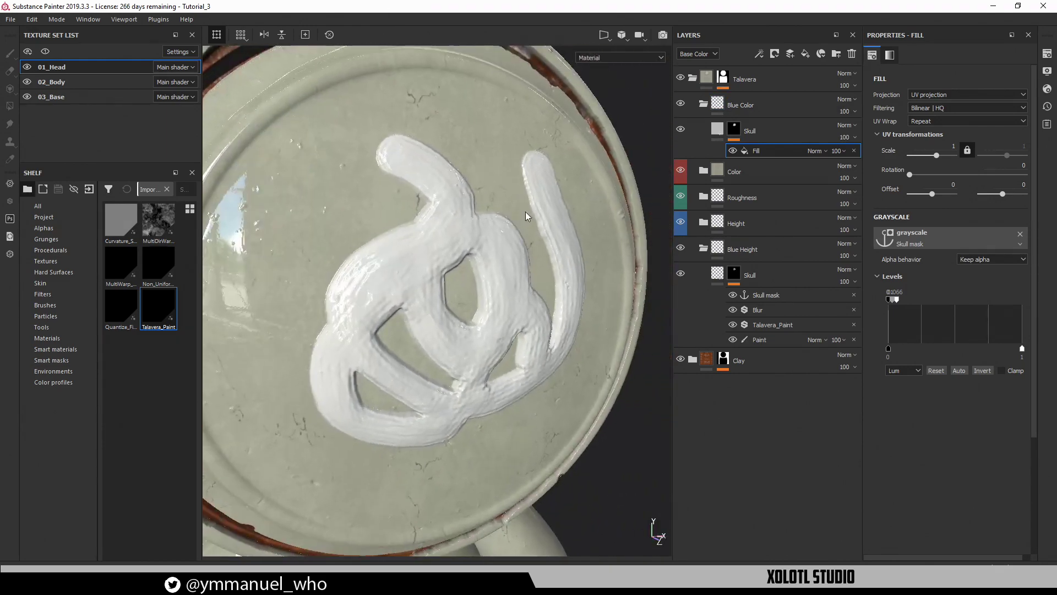
{"action": "middle_click_drag", "start_coordinate": [526, 215], "coordinate": [484, 144], "text": "alt"}
{"action": "left_click_drag", "start_coordinate": [484, 144], "coordinate": [465, 193], "text": "alt"}
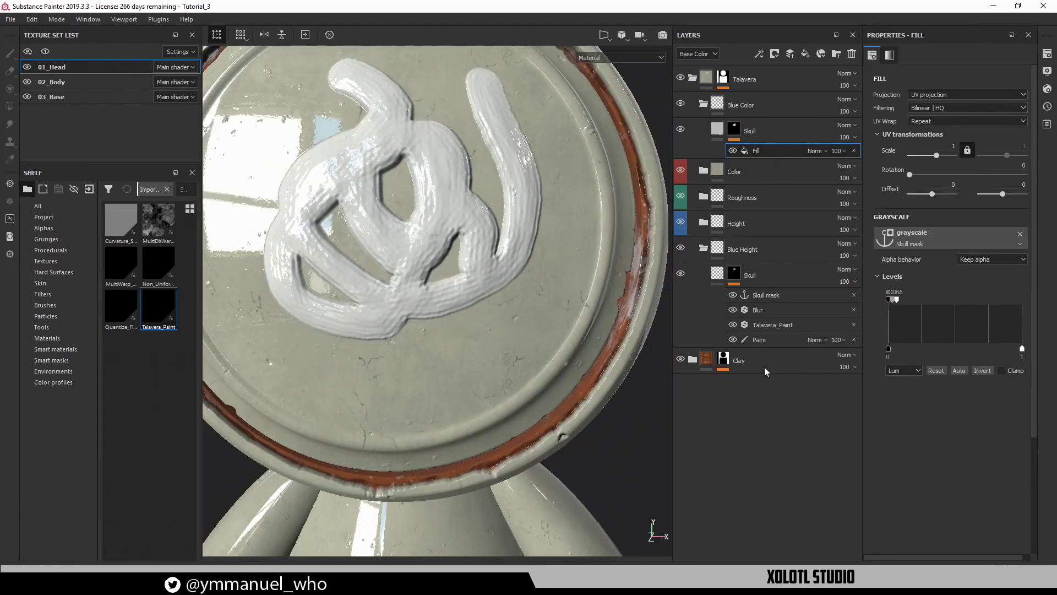
{"action": "left_click", "coordinate": [762, 327]}
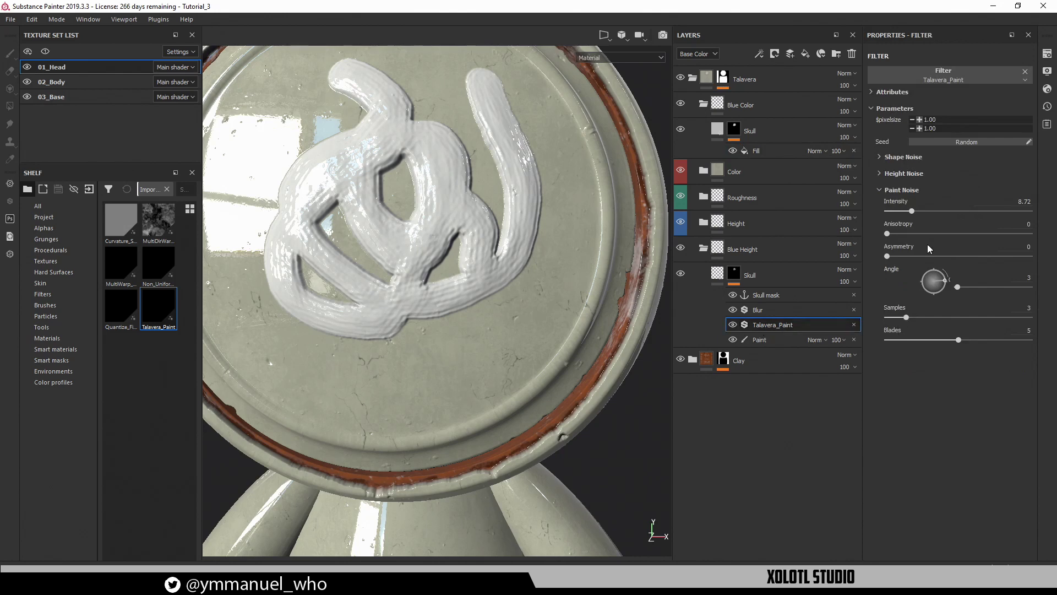
{"action": "mouse_move", "coordinate": [914, 207]}
{"action": "left_mouse_down"}
{"action": "mouse_move", "coordinate": [892, 234]}
{"action": "mouse_move", "coordinate": [876, 233]}
{"action": "mouse_move", "coordinate": [969, 237]}
{"action": "mouse_move", "coordinate": [932, 234]}
{"action": "left_mouse_up"}
{"action": "scroll", "coordinate": [600, 284], "scroll_direction": "down", "scroll_amount": 5}
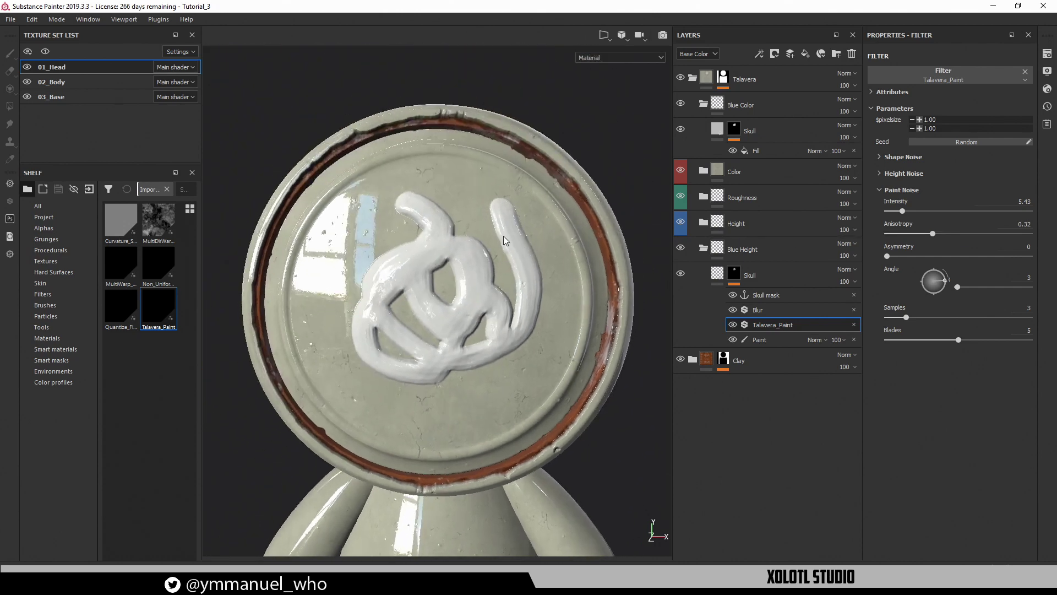
{"action": "left_click", "coordinate": [771, 150]}
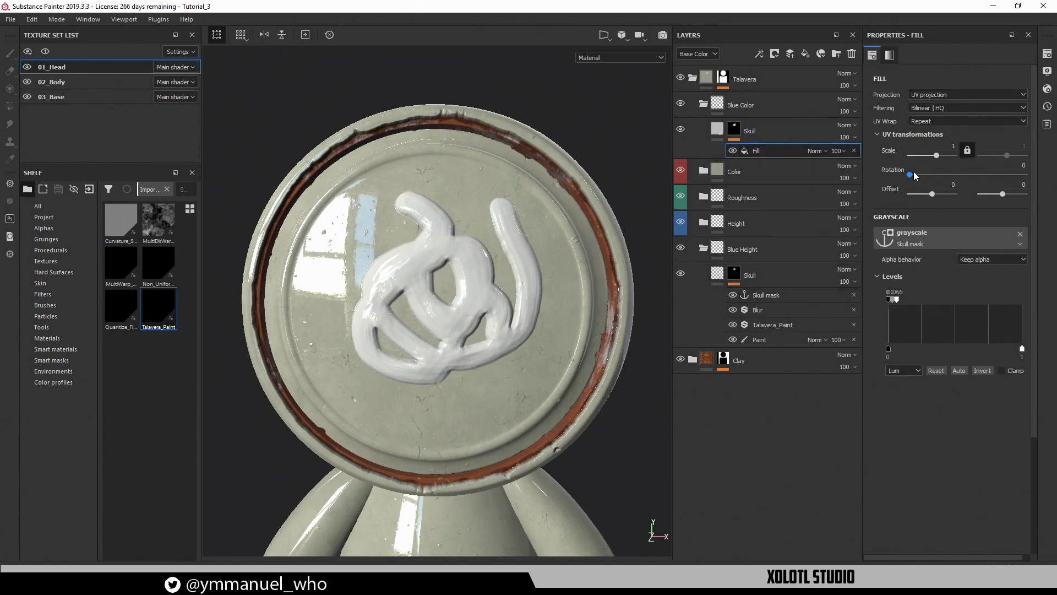
Add a paint effect named 'Fix' above the anchor-based Fill in the upper Skull mask
{"action": "left_click", "coordinate": [758, 54]}
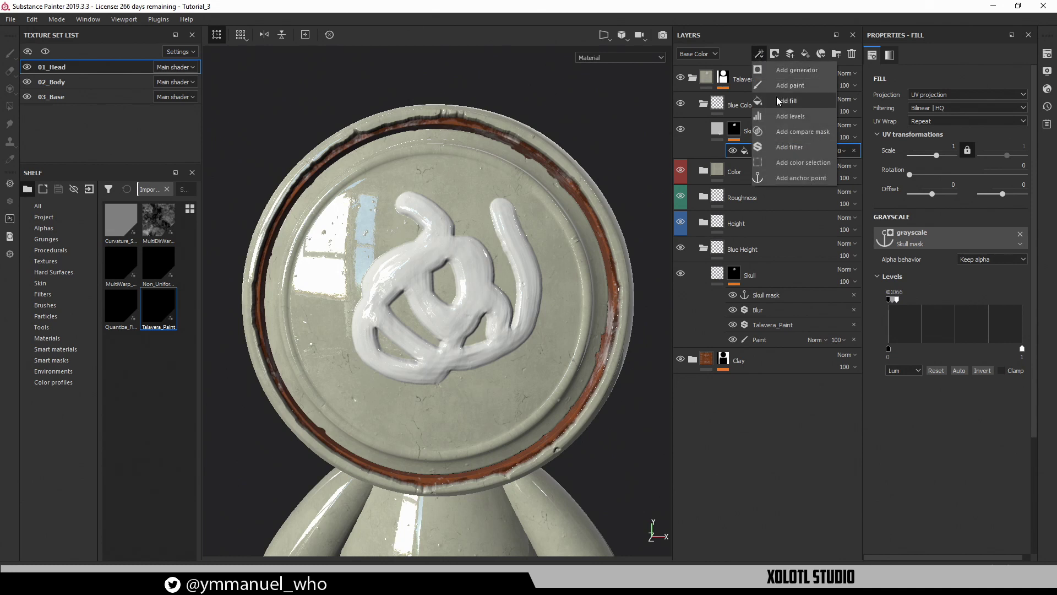
{"action": "left_click", "coordinate": [789, 85]}
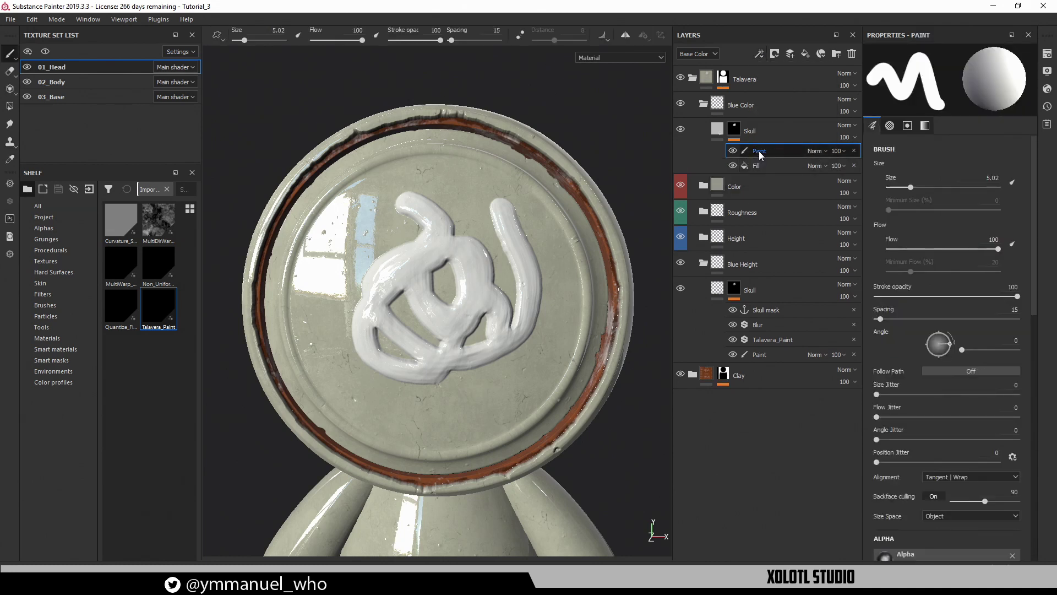
{"action": "left_click", "coordinate": [759, 151]}
{"action": "type", "text": "Fix"}
{"action": "key", "text": "Return"}
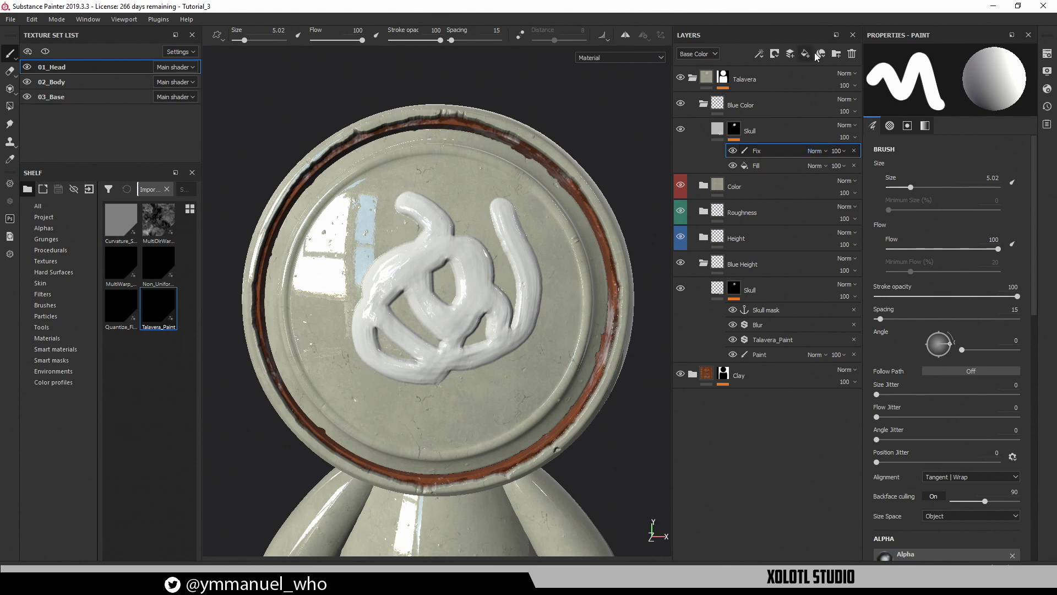
{"action": "left_click", "coordinate": [776, 167]}
{"action": "mouse_move", "coordinate": [409, 242]}
{"action": "left_mouse_down", "text": "alt"}
{"action": "mouse_move", "coordinate": [491, 215]}
{"action": "mouse_move", "coordinate": [420, 255]}
{"action": "left_mouse_up", "text": "alt"}
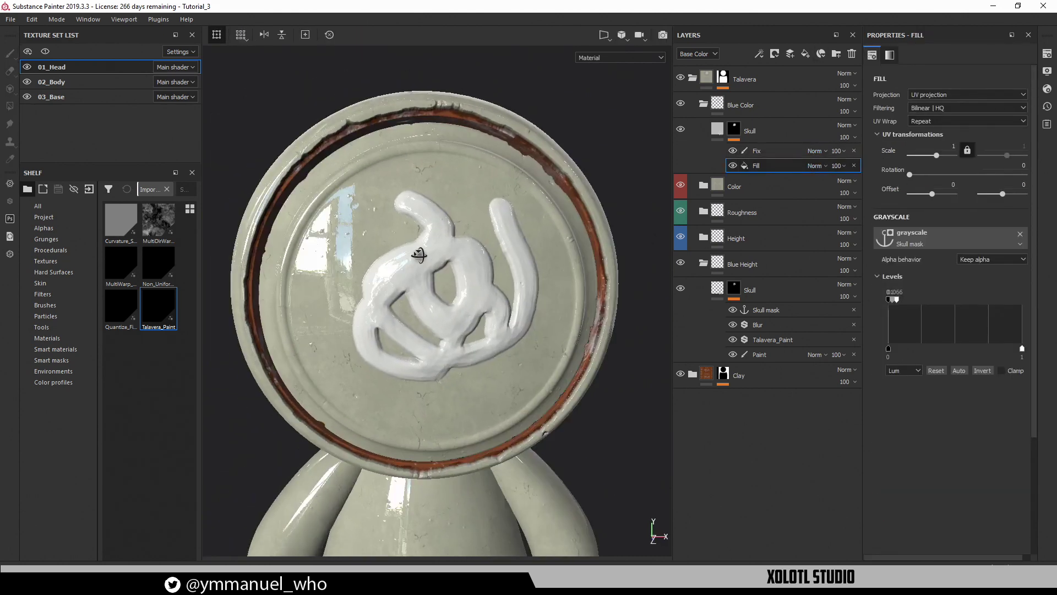
{"action": "left_click", "coordinate": [717, 135]}
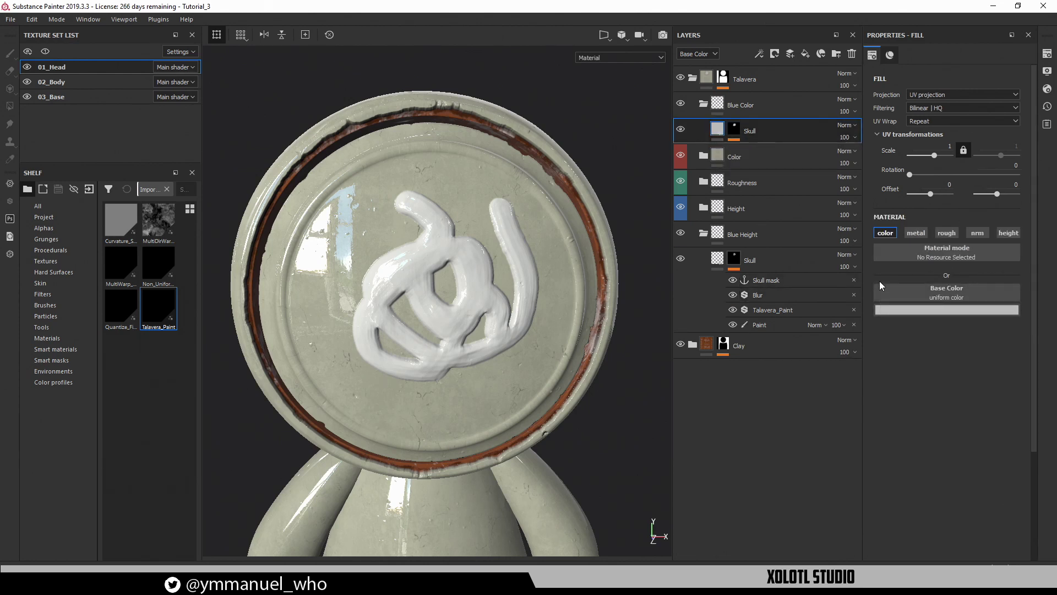
Add a color-only fill to the Skull layer with the Skull mask anchor as base color
{"action": "left_click", "coordinate": [758, 55]}
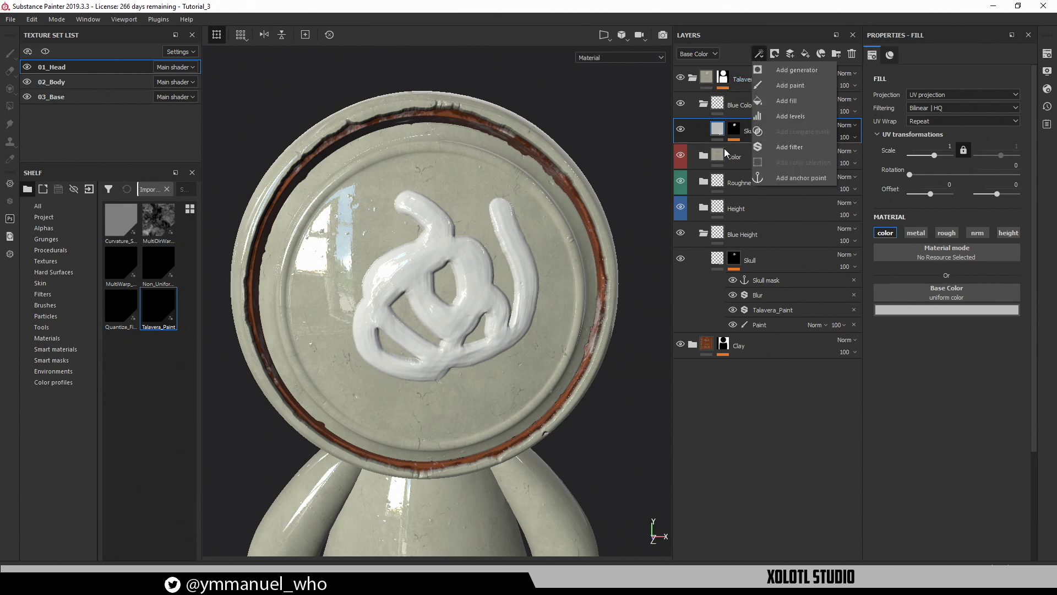
{"action": "left_click", "coordinate": [718, 130]}
{"action": "left_click", "coordinate": [735, 131]}
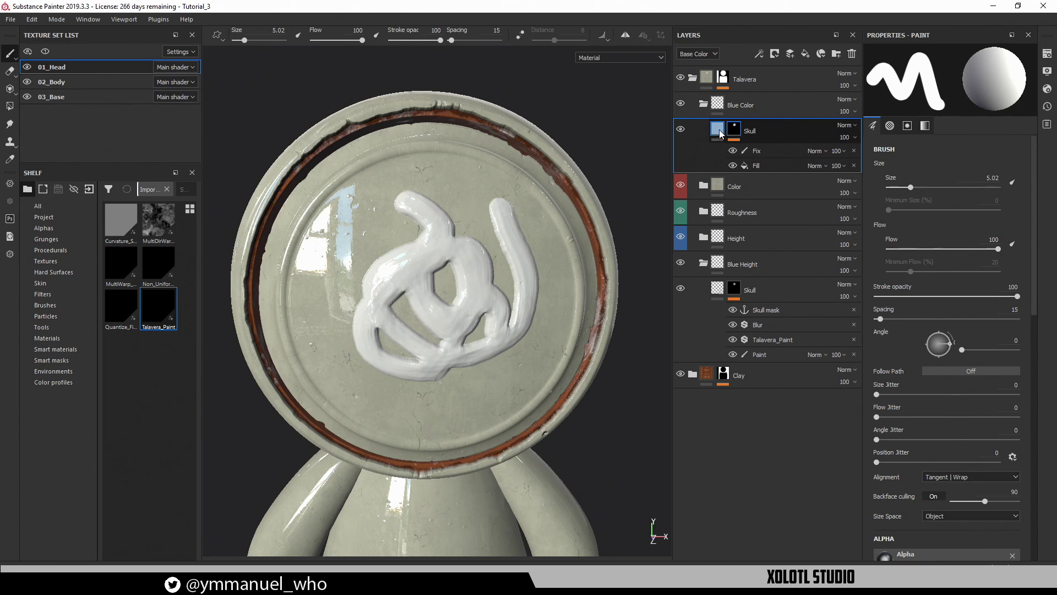
{"action": "left_click", "coordinate": [722, 134]}
{"action": "left_click", "coordinate": [758, 54]}
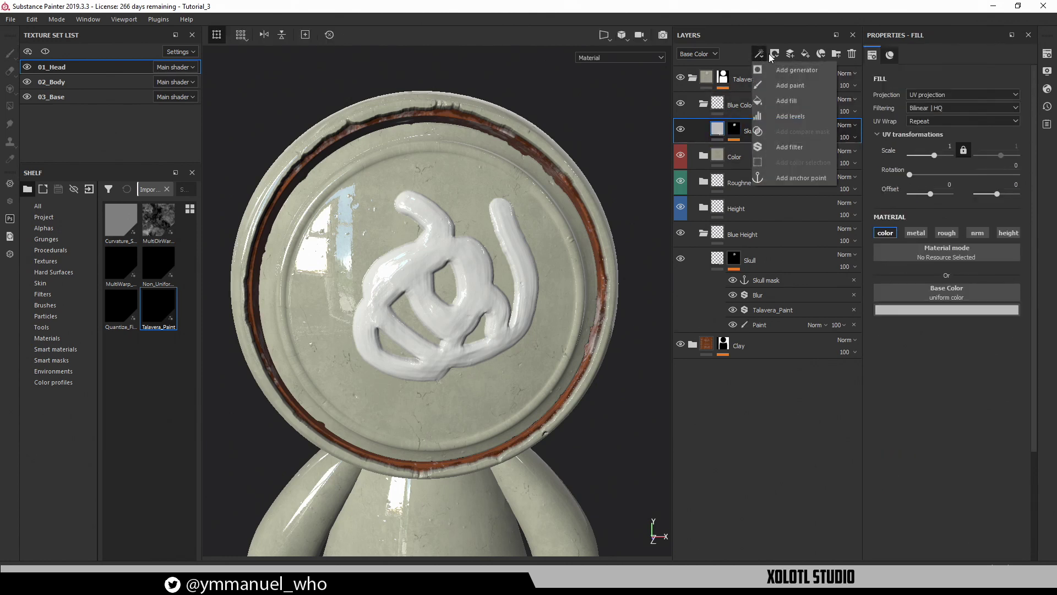
{"action": "left_click", "coordinate": [797, 102]}
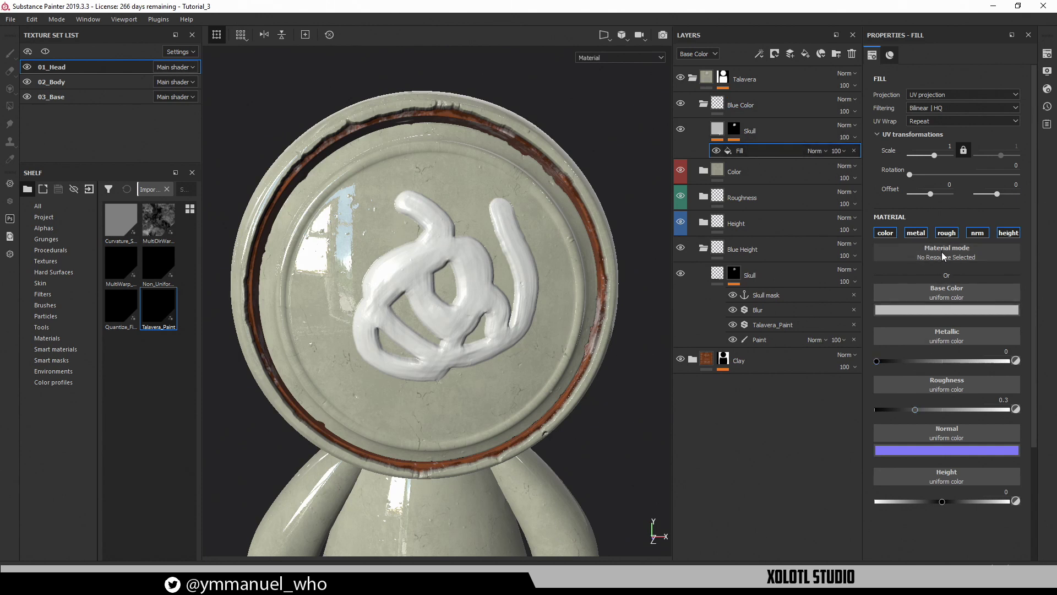
{"action": "left_click", "coordinate": [886, 232]}
{"action": "left_click", "coordinate": [944, 292]}
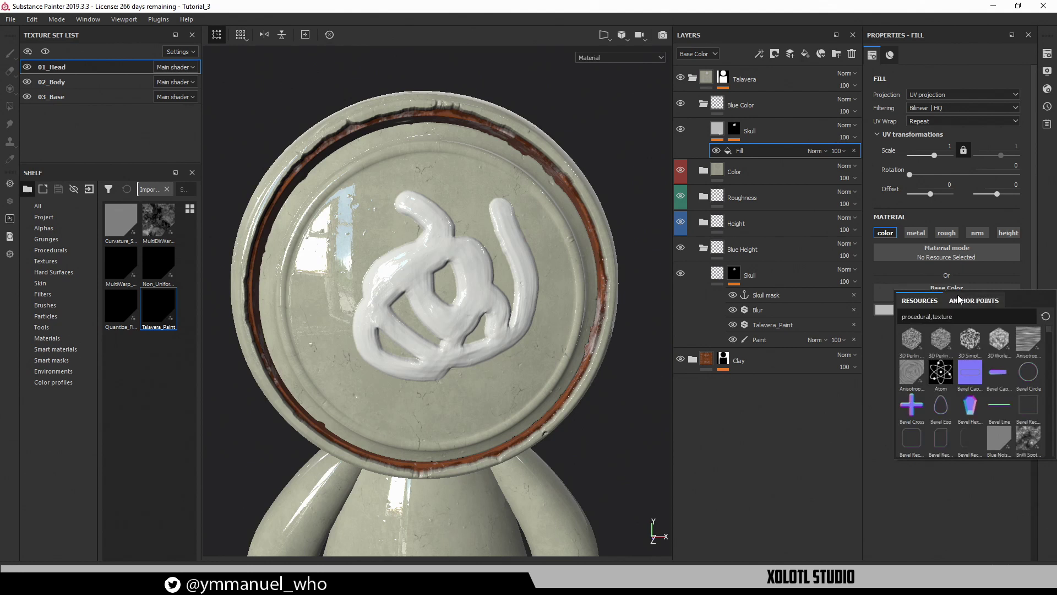
{"action": "left_click", "coordinate": [973, 300]}
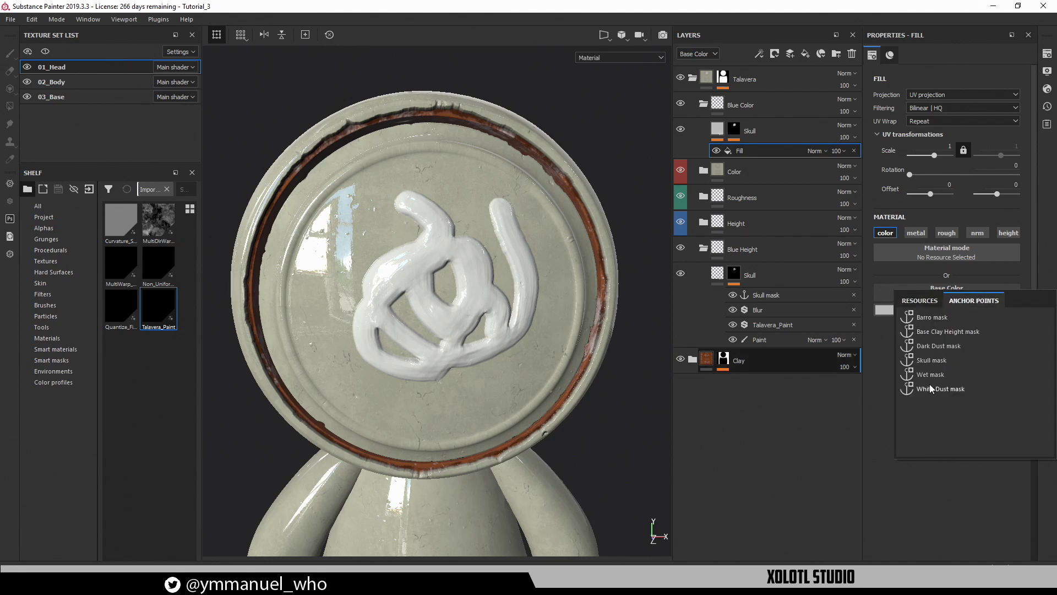
{"action": "left_click", "coordinate": [939, 360]}
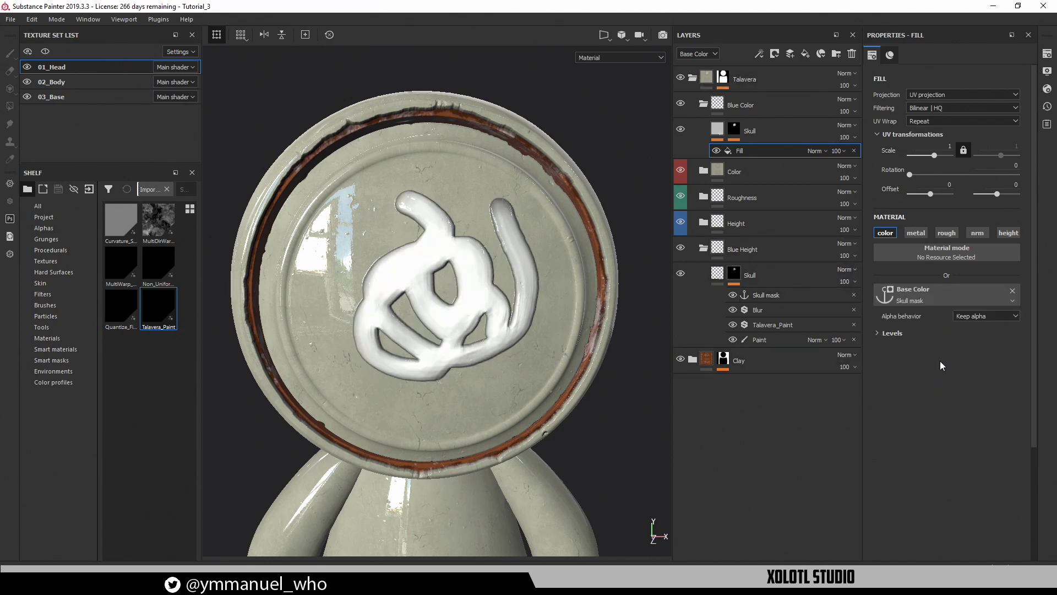
Raise the fill's Levels midtone to about 5.63, turning the raised strokes near-black
{"action": "left_click_drag", "start_coordinate": [548, 357], "coordinate": [537, 340], "text": "alt"}
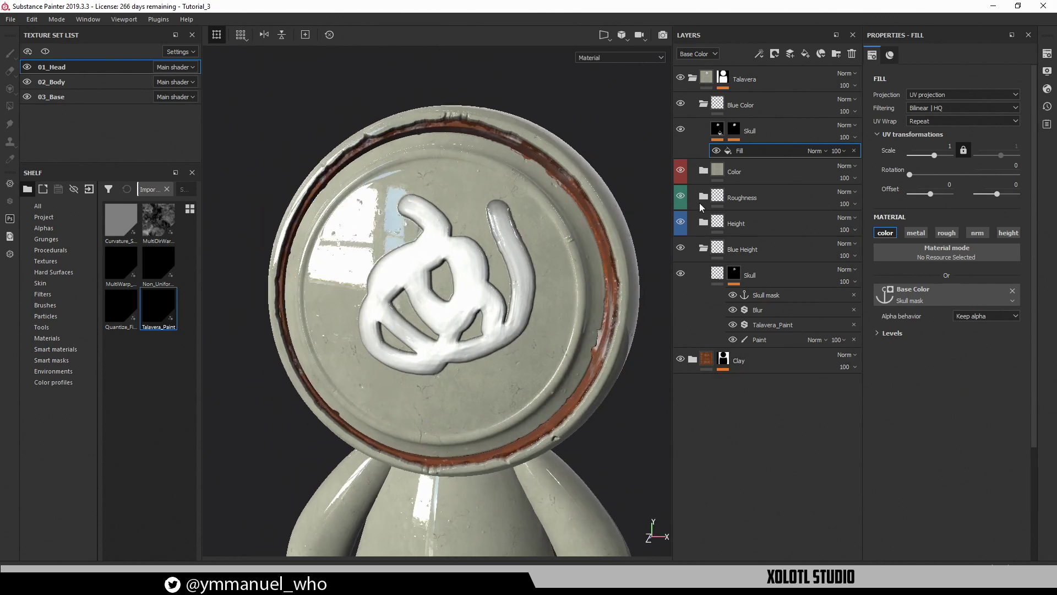
{"action": "left_click_drag", "start_coordinate": [582, 270], "coordinate": [443, 204], "text": "alt"}
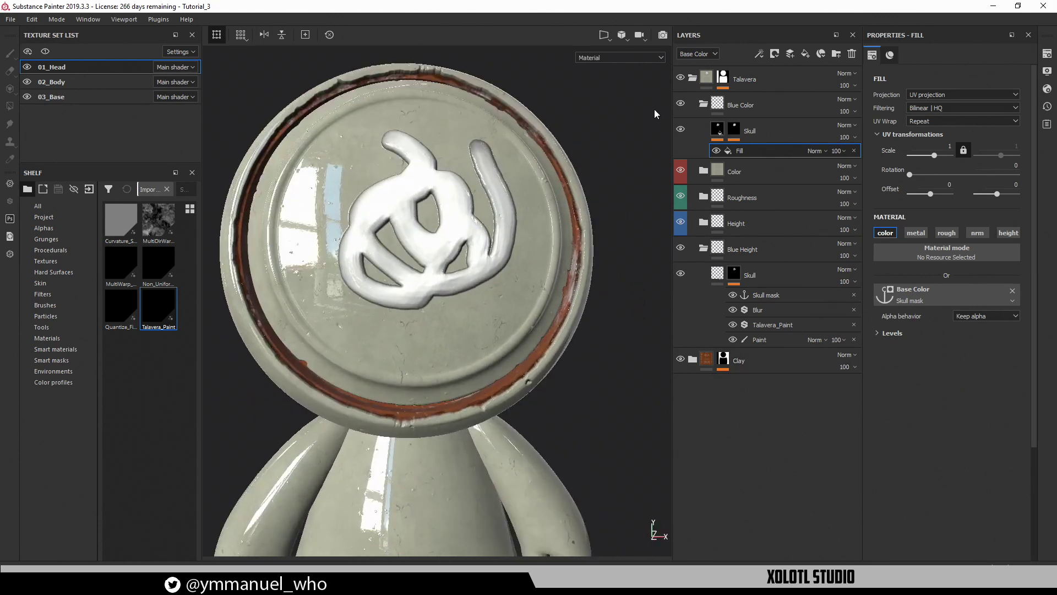
{"action": "left_click", "coordinate": [891, 333]}
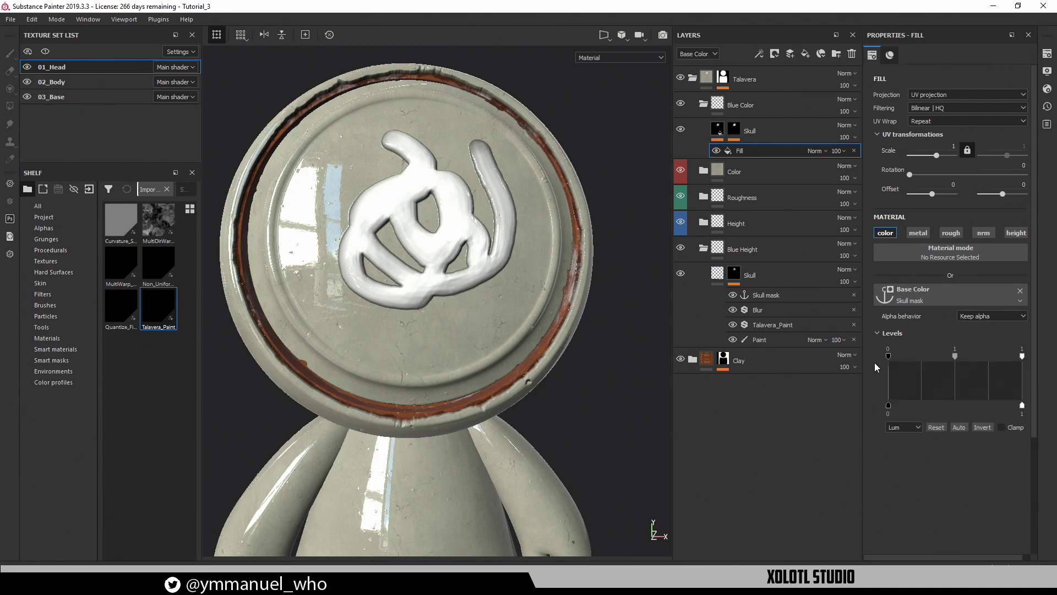
{"action": "left_click_drag", "start_coordinate": [956, 357], "coordinate": [979, 358]}
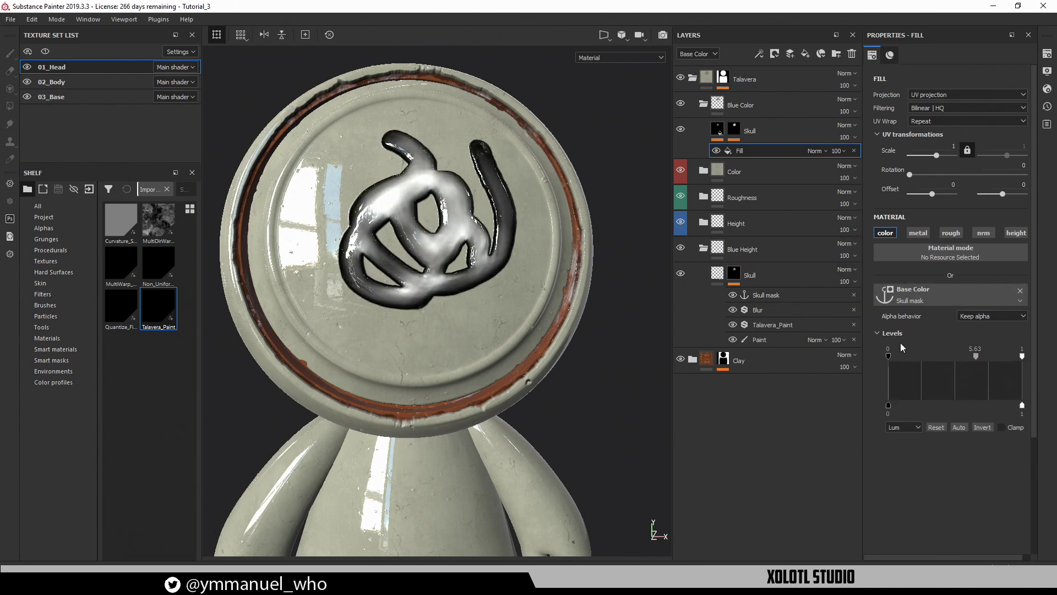
{"action": "mouse_move", "coordinate": [449, 258]}
{"action": "left_mouse_down", "text": "alt"}
{"action": "mouse_move", "coordinate": [524, 259]}
{"action": "mouse_move", "coordinate": [426, 202]}
{"action": "mouse_move", "coordinate": [514, 264]}
{"action": "mouse_move", "coordinate": [424, 234]}
{"action": "mouse_move", "coordinate": [441, 259]}
{"action": "left_mouse_up", "text": "alt"}
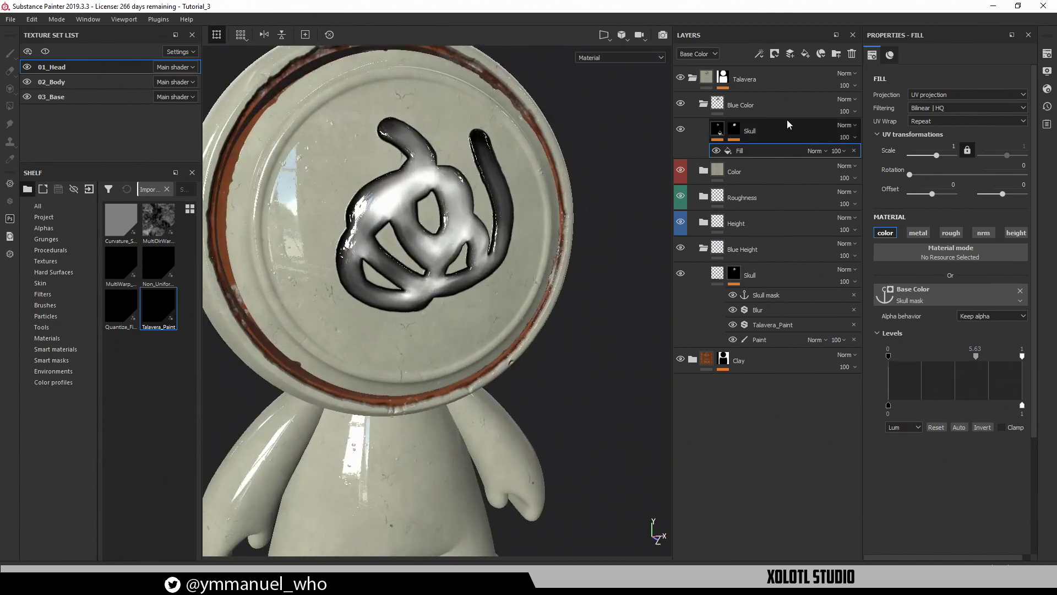
{"action": "double_click", "coordinate": [740, 152]}
{"action": "key", "text": "Return"}
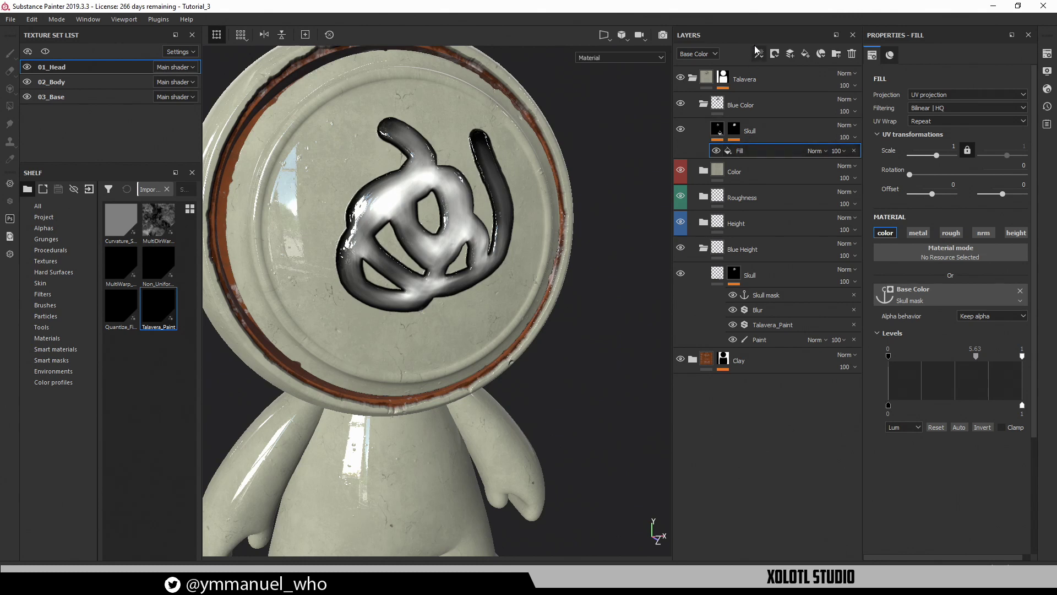
{"action": "left_click", "coordinate": [759, 54]}
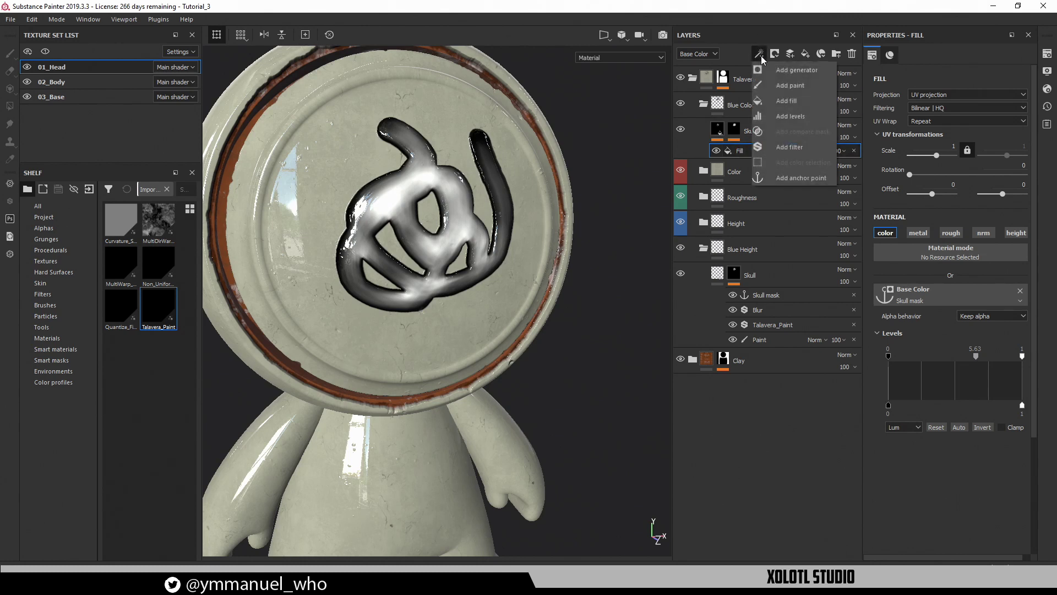
Add a colour-only Gradient filter above the Fill effect on the Skull layer
{"action": "left_click", "coordinate": [794, 148]}
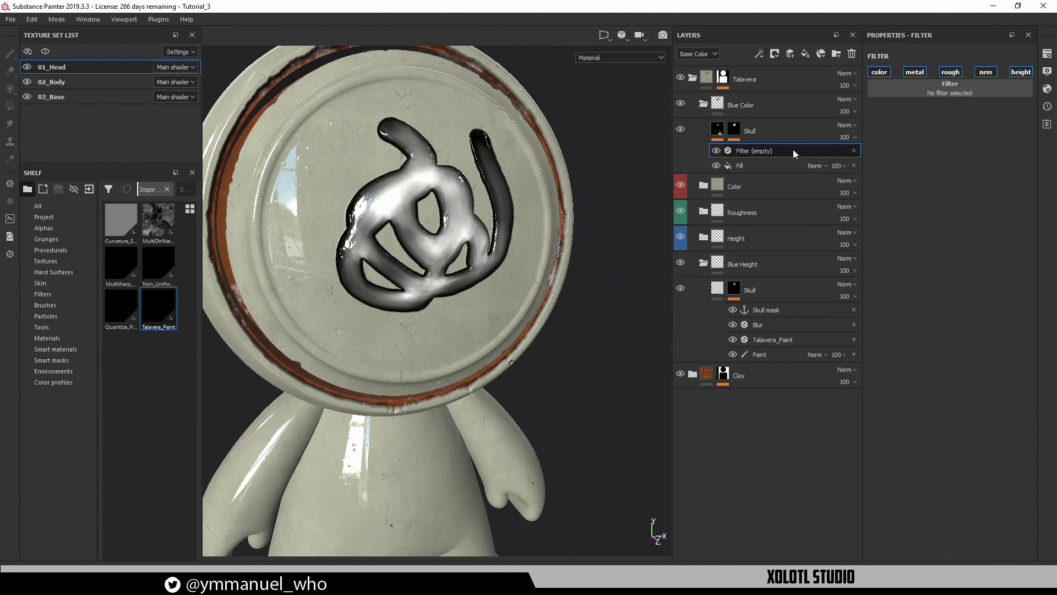
{"action": "left_click", "coordinate": [881, 72]}
{"action": "left_click", "coordinate": [946, 91]}
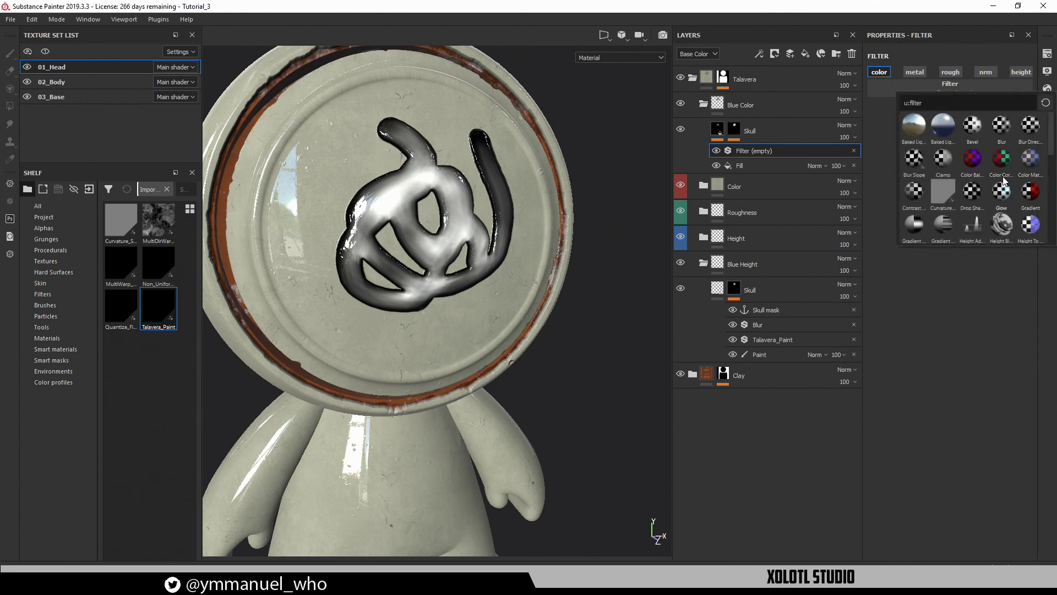
{"action": "left_click", "coordinate": [1030, 195]}
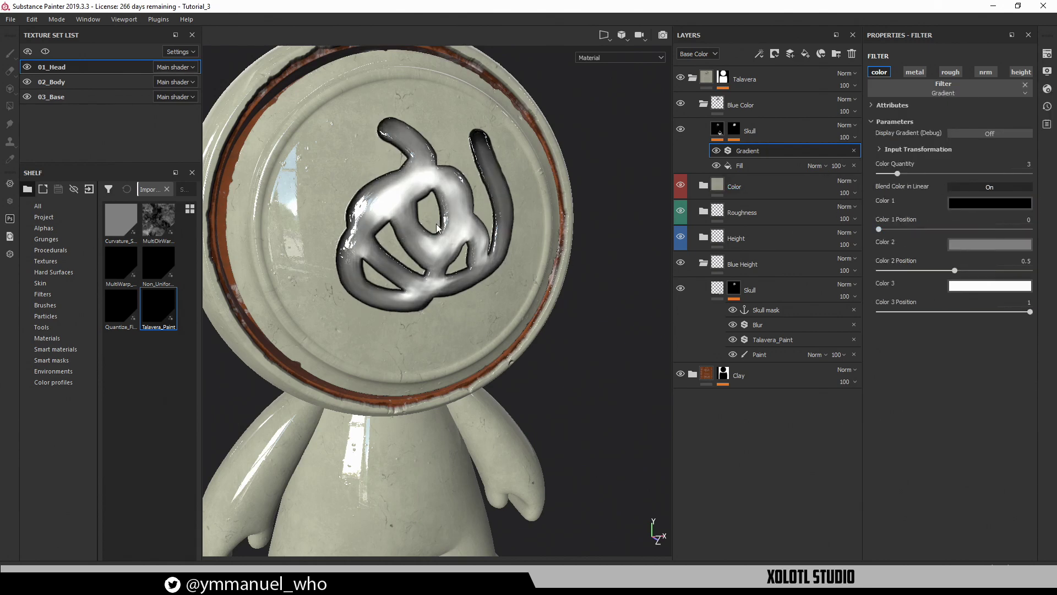
{"action": "left_click_drag", "start_coordinate": [584, 223], "coordinate": [496, 221], "text": "alt"}
Set Gradient Color 1 to dark blue at position 0.37 and Color 2 to blue
{"action": "left_click", "coordinate": [978, 203]}
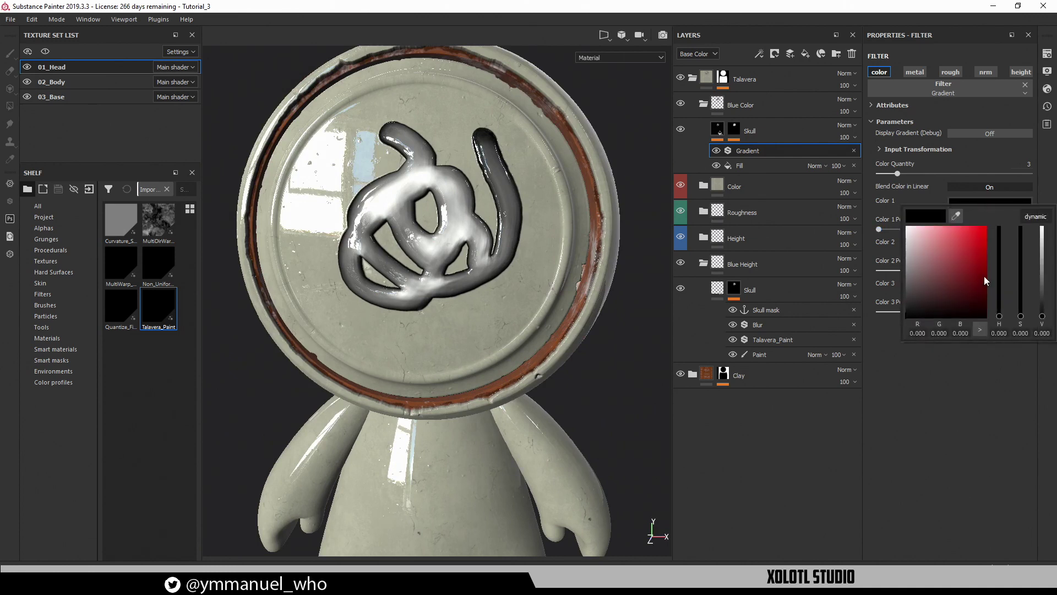
{"action": "mouse_move", "coordinate": [999, 278]}
{"action": "left_mouse_down"}
{"action": "mouse_move", "coordinate": [1001, 290]}
{"action": "mouse_move", "coordinate": [1003, 259]}
{"action": "mouse_move", "coordinate": [989, 289]}
{"action": "left_mouse_up"}
{"action": "left_click", "coordinate": [980, 252]}
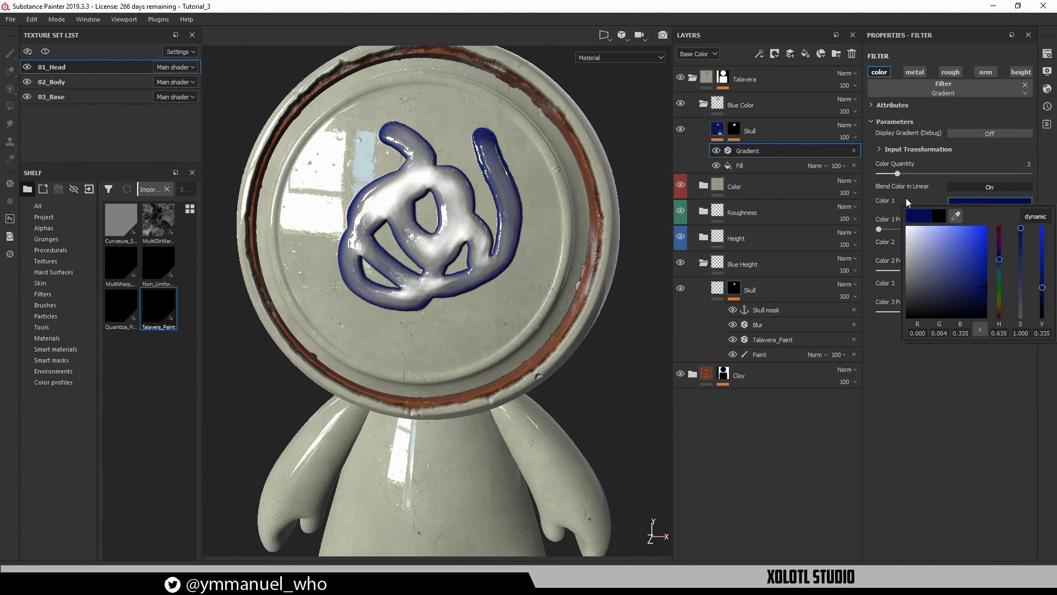
{"action": "left_click", "coordinate": [963, 244]}
{"action": "left_click_drag", "start_coordinate": [998, 313], "coordinate": [989, 292]}
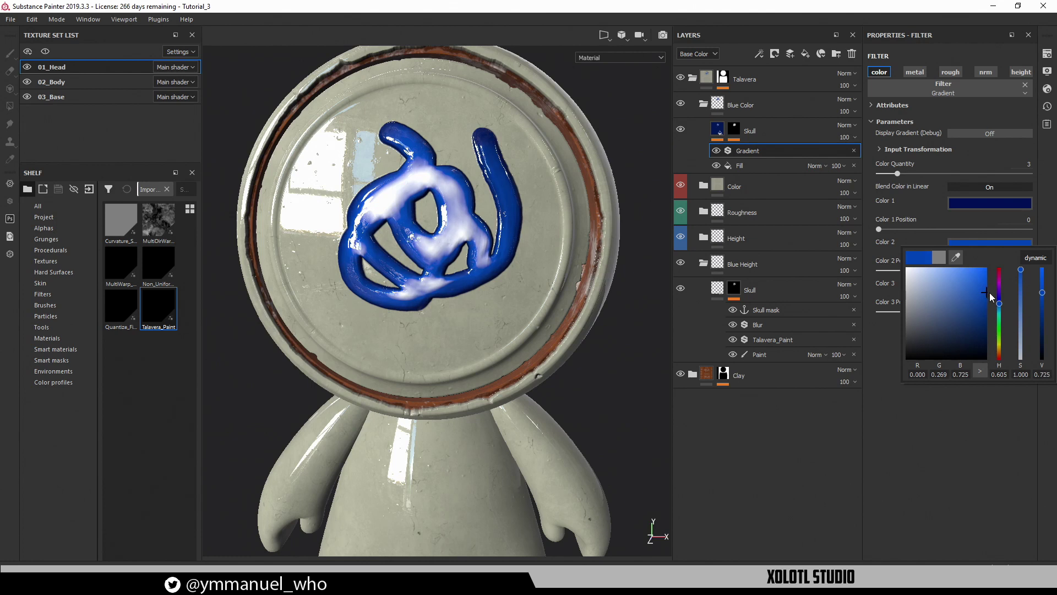
{"action": "left_click", "coordinate": [934, 229]}
Make Gradient Color 3 a deep navy and refine Color 2's blue saturation
{"action": "left_click", "coordinate": [970, 283]}
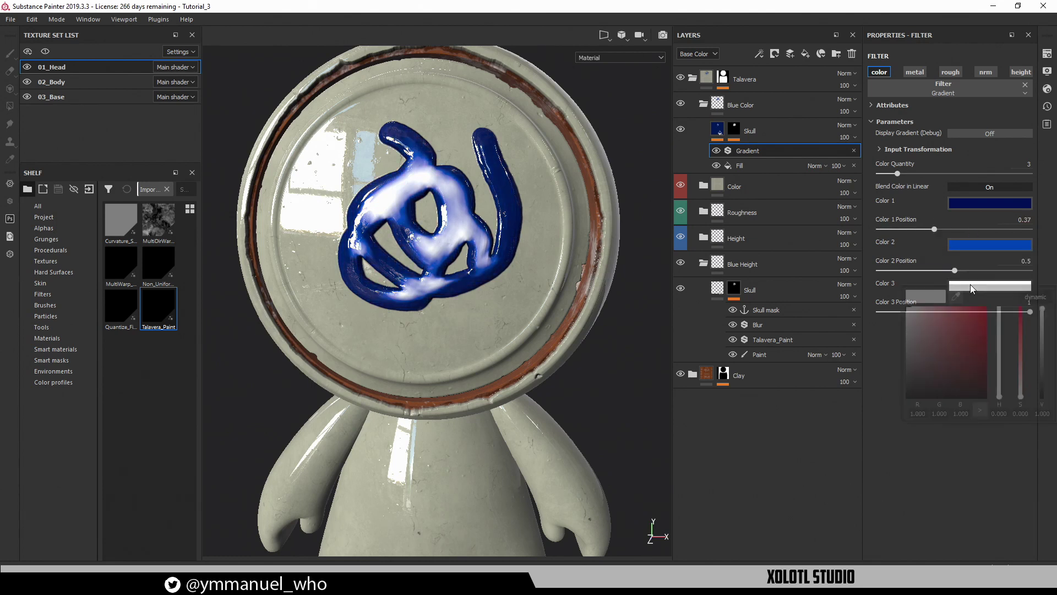
{"action": "left_click", "coordinate": [985, 341]}
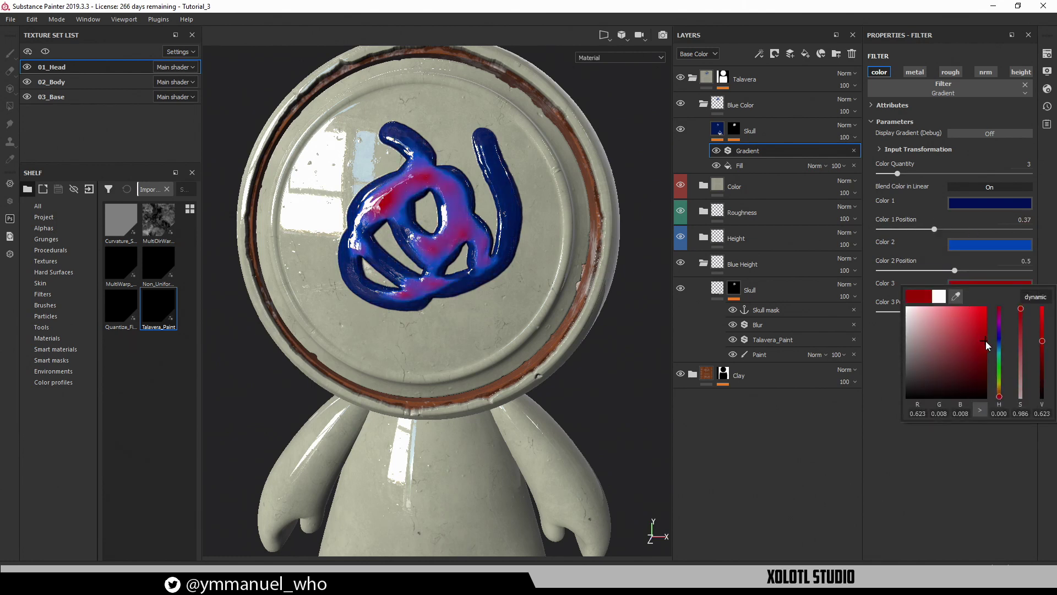
{"action": "left_click", "coordinate": [1000, 343]}
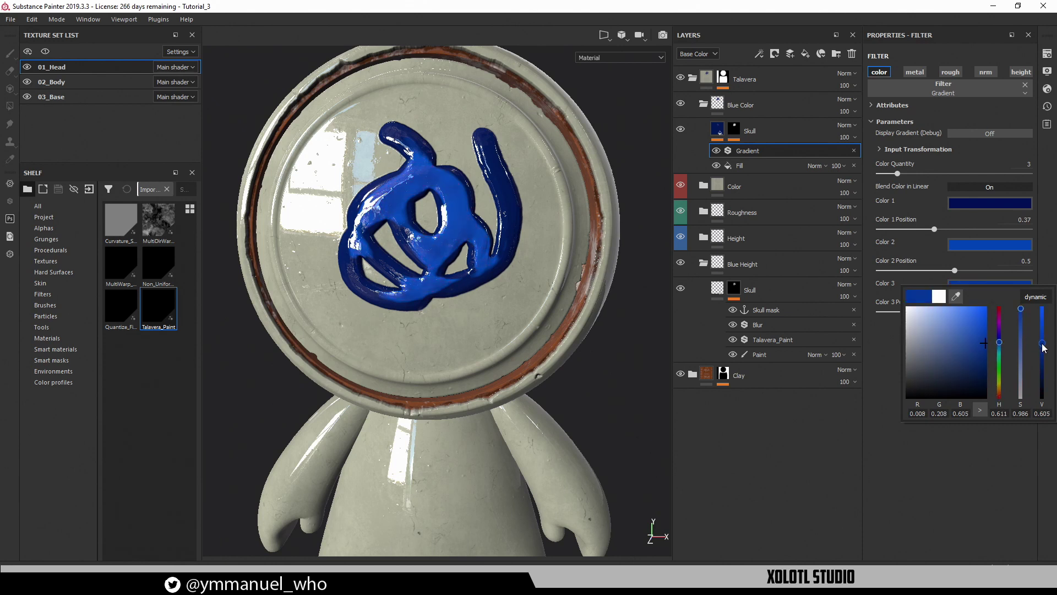
{"action": "left_click_drag", "start_coordinate": [1042, 345], "coordinate": [1041, 390]}
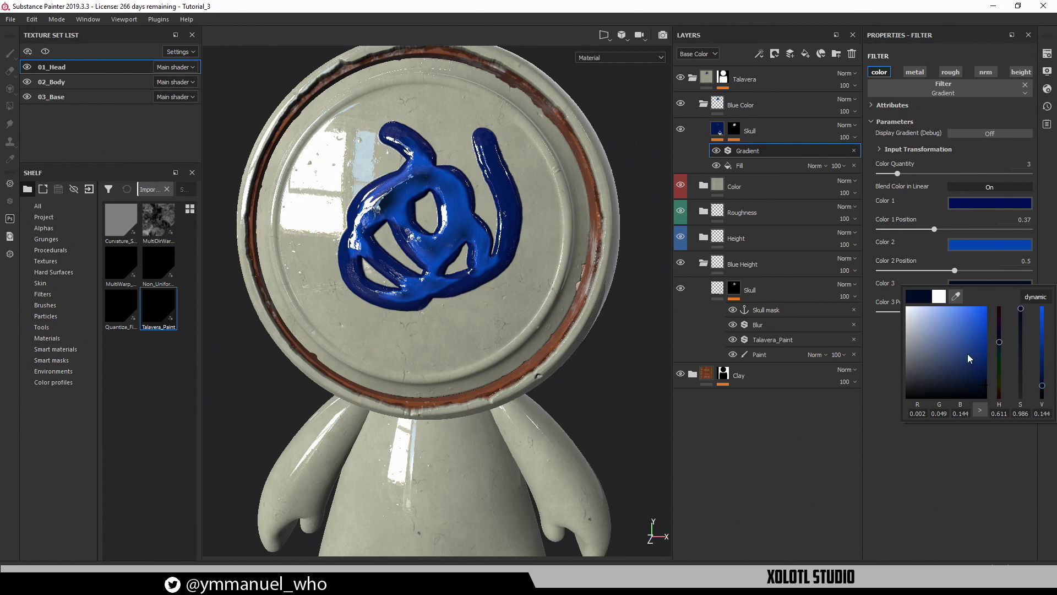
{"action": "left_click", "coordinate": [874, 344]}
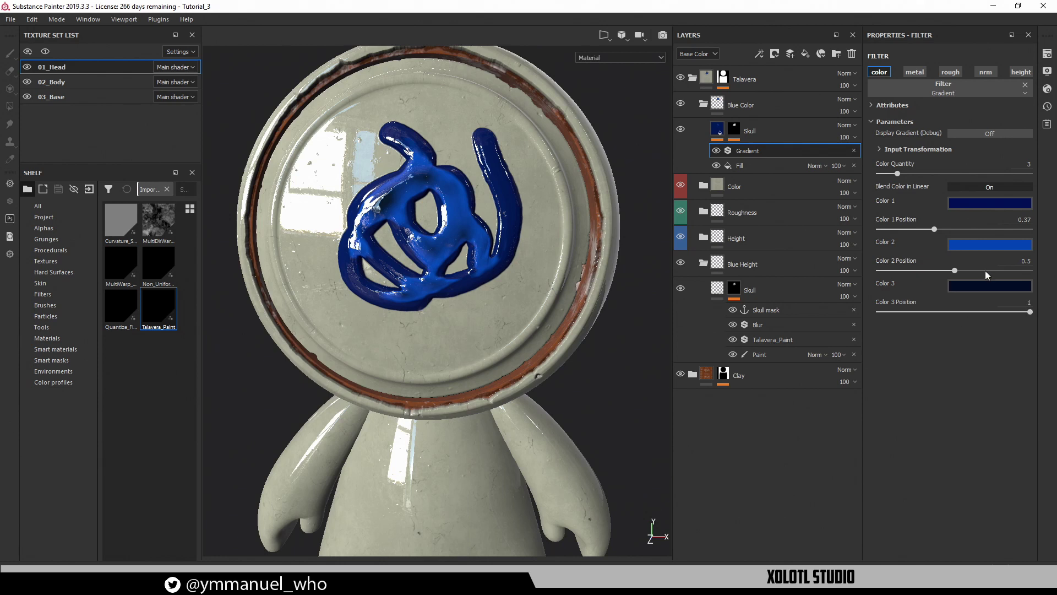
{"action": "left_click", "coordinate": [966, 249]}
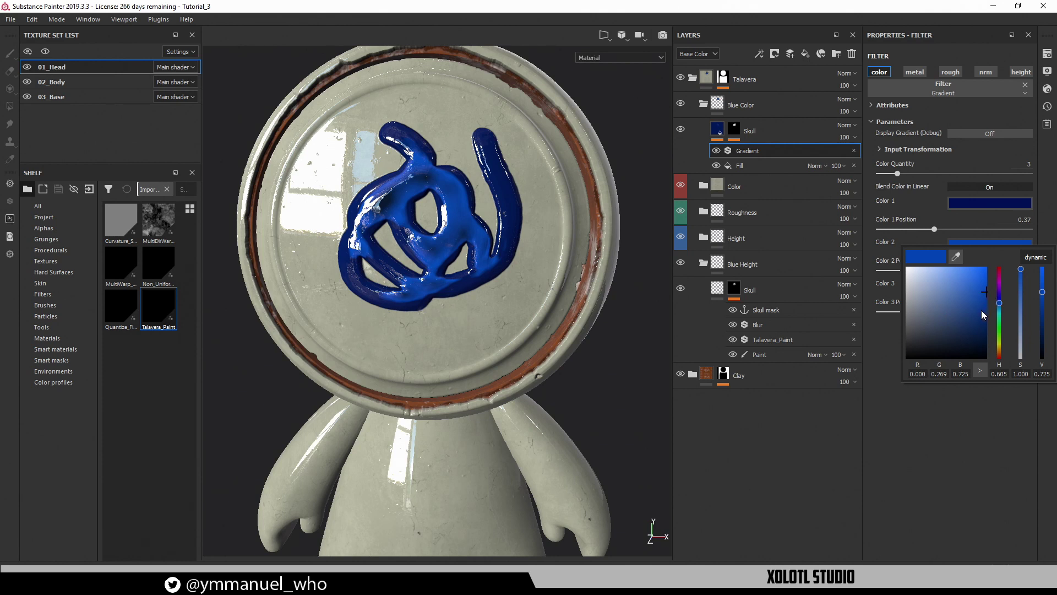
{"action": "left_click_drag", "start_coordinate": [982, 311], "coordinate": [975, 311]}
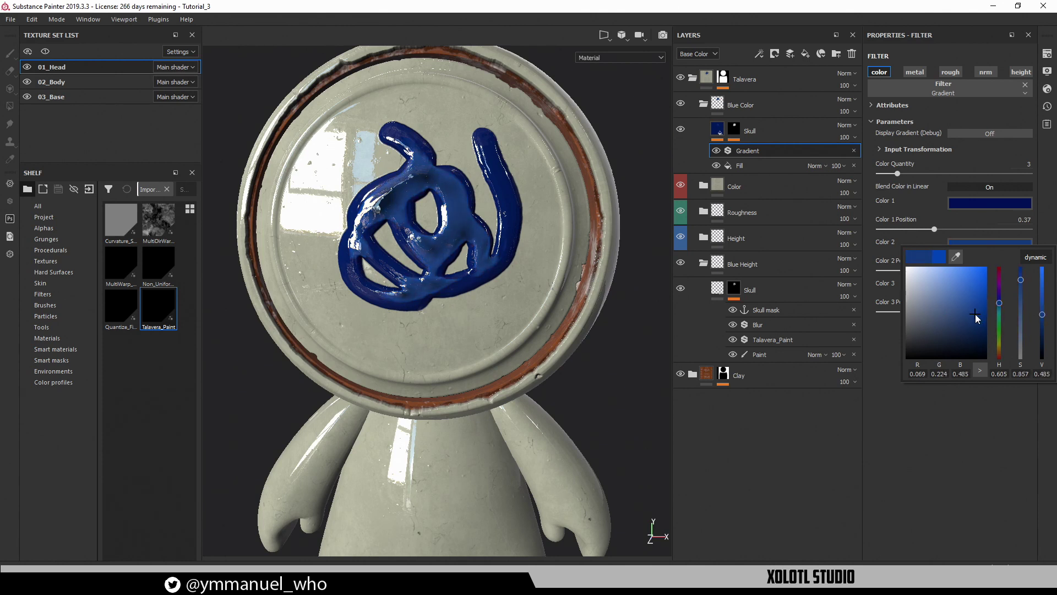
{"action": "left_click_drag", "start_coordinate": [1021, 282], "coordinate": [1047, 314]}
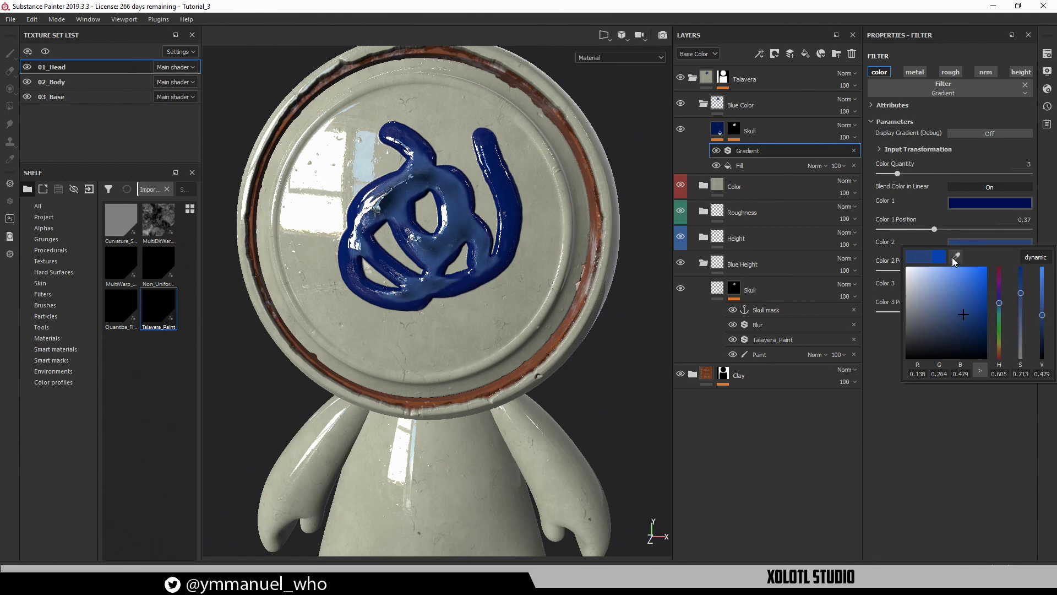
{"action": "left_click_drag", "start_coordinate": [1022, 291], "coordinate": [1026, 268]}
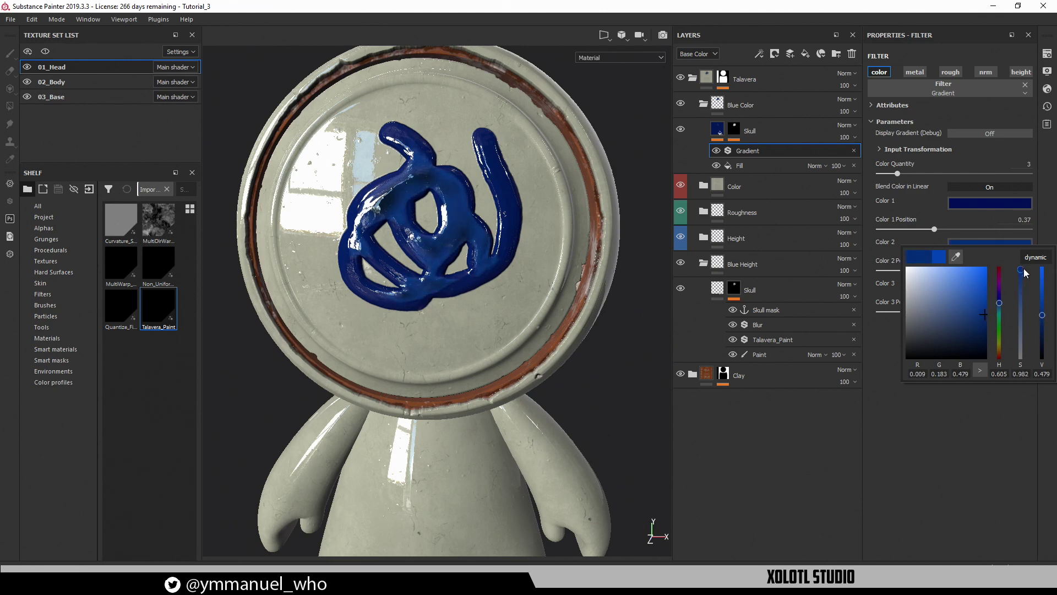
{"action": "left_click", "coordinate": [956, 438]}
{"action": "left_click_drag", "start_coordinate": [462, 239], "coordinate": [480, 190], "text": "alt"}
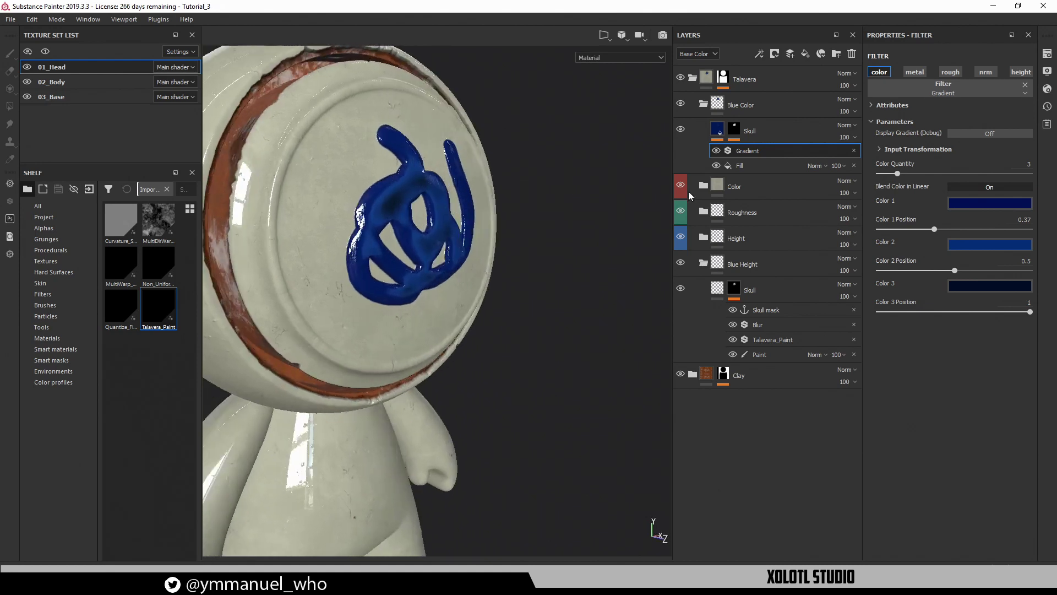
Test blur, balance, contrast and inversion on the gradient input, leaving them at defaults
{"action": "left_click", "coordinate": [898, 147]}
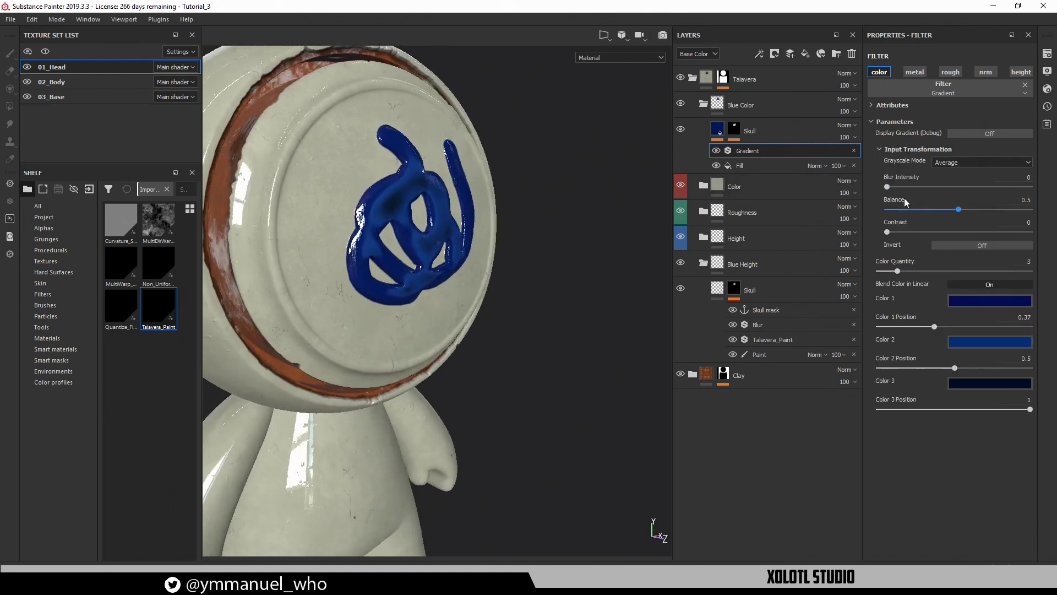
{"action": "mouse_move", "coordinate": [887, 188]}
{"action": "left_mouse_down"}
{"action": "mouse_move", "coordinate": [937, 187]}
{"action": "mouse_move", "coordinate": [870, 190]}
{"action": "left_mouse_up"}
{"action": "mouse_move", "coordinate": [958, 211]}
{"action": "left_mouse_down"}
{"action": "mouse_move", "coordinate": [915, 212]}
{"action": "mouse_move", "coordinate": [999, 216]}
{"action": "mouse_move", "coordinate": [958, 215]}
{"action": "left_mouse_up"}
{"action": "mouse_move", "coordinate": [888, 232]}
{"action": "left_mouse_down"}
{"action": "mouse_move", "coordinate": [966, 234]}
{"action": "mouse_move", "coordinate": [882, 234]}
{"action": "left_mouse_up"}
{"action": "left_click", "coordinate": [943, 242]}
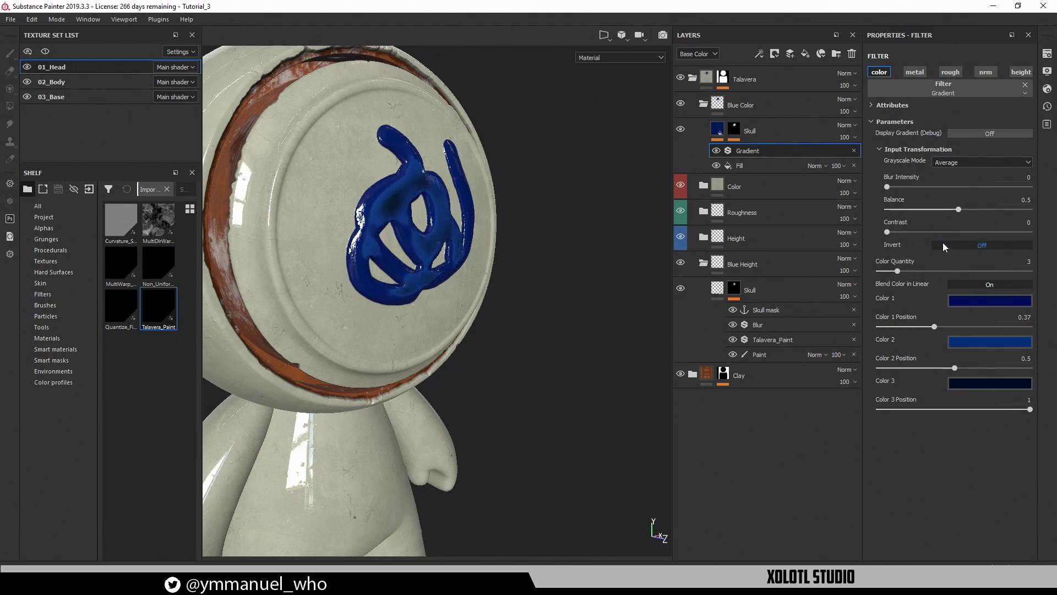
{"action": "left_click", "coordinate": [942, 245]}
{"action": "left_click_drag", "start_coordinate": [541, 225], "coordinate": [587, 220], "text": "alt"}
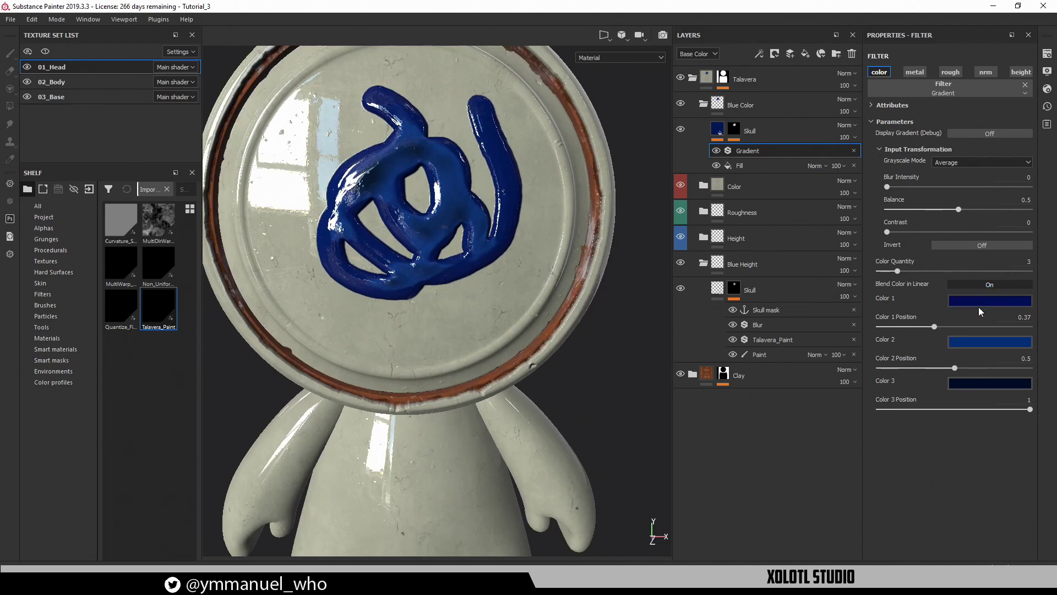
Invert the gradient input, copy Color 1's dark blue into Color 2, and brighten Color 1
{"action": "left_click", "coordinate": [979, 383]}
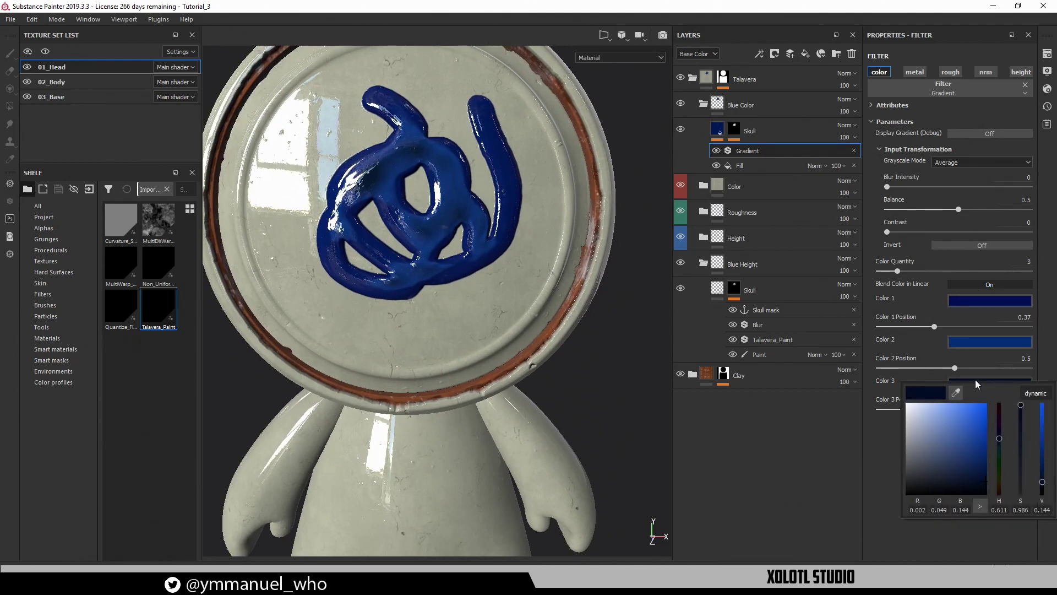
{"action": "left_click", "coordinate": [953, 243]}
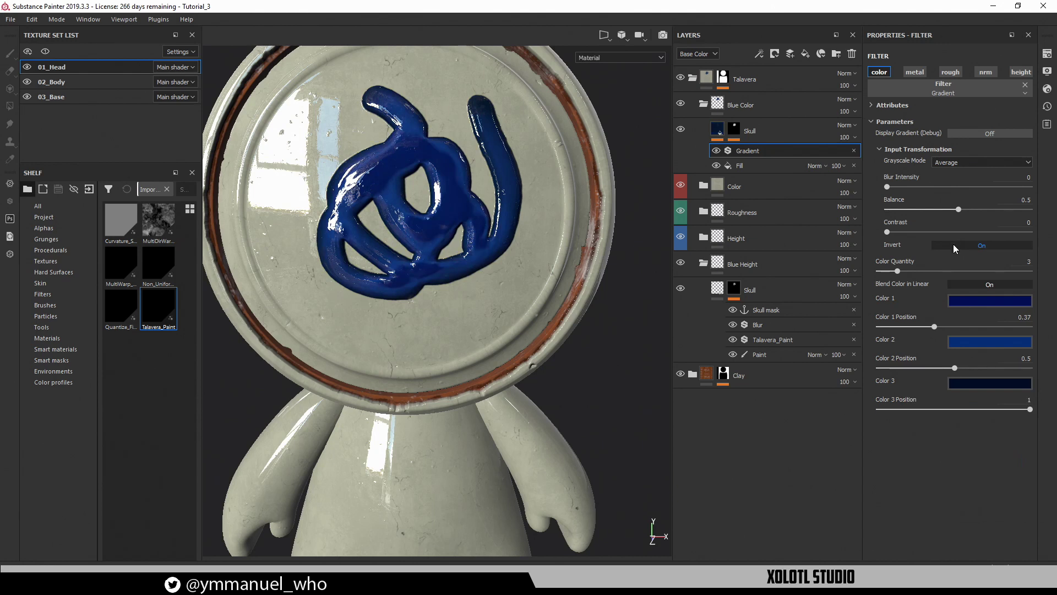
{"action": "left_click", "coordinate": [979, 340]}
{"action": "left_click", "coordinate": [974, 302]}
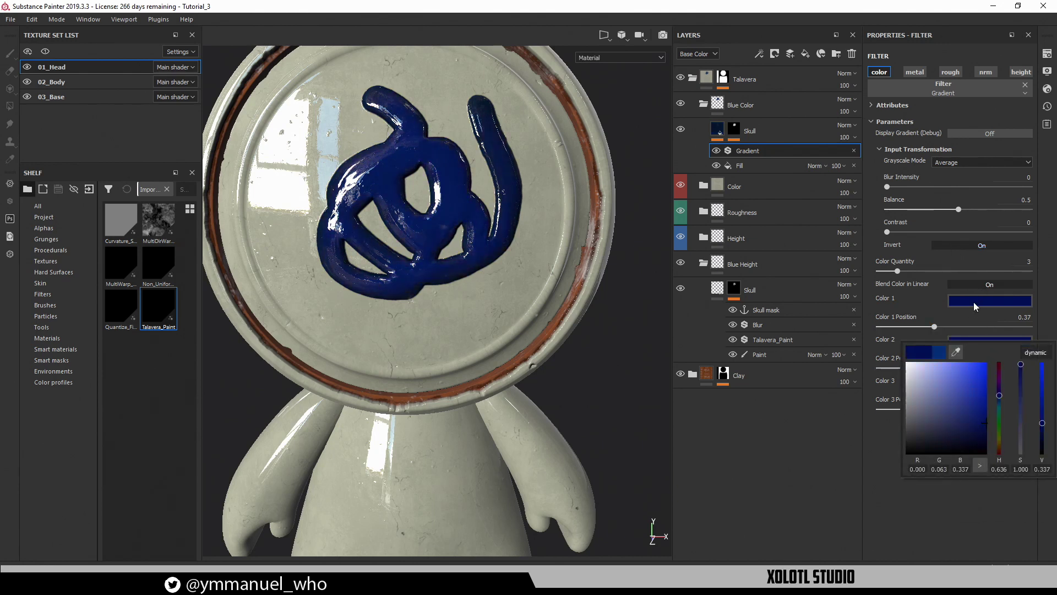
{"action": "left_click", "coordinate": [908, 302]}
{"action": "left_click", "coordinate": [963, 300]}
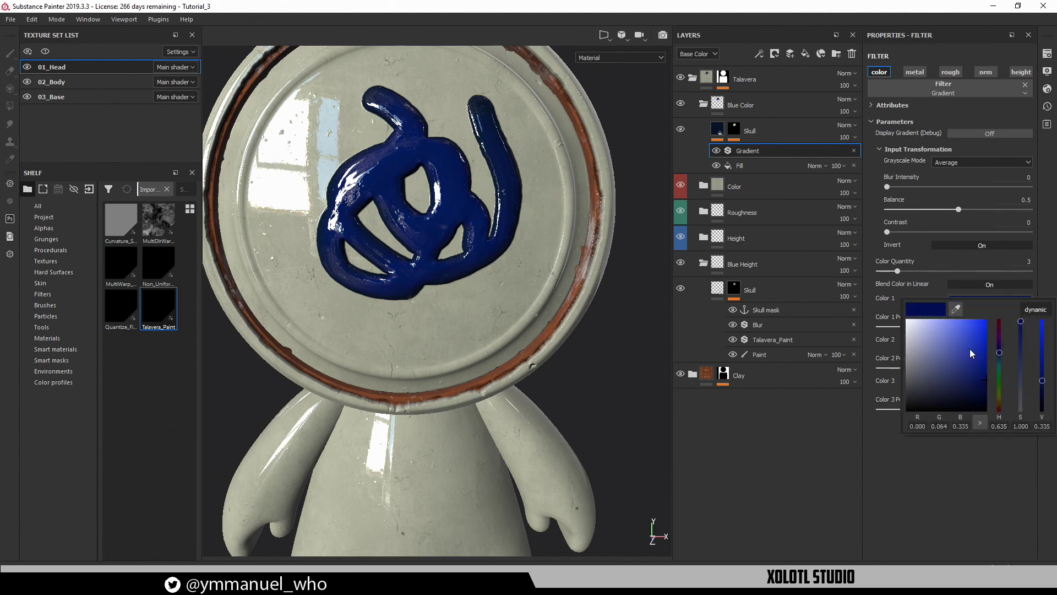
{"action": "left_click", "coordinate": [979, 355]}
{"action": "left_click_drag", "start_coordinate": [979, 355], "coordinate": [979, 374]}
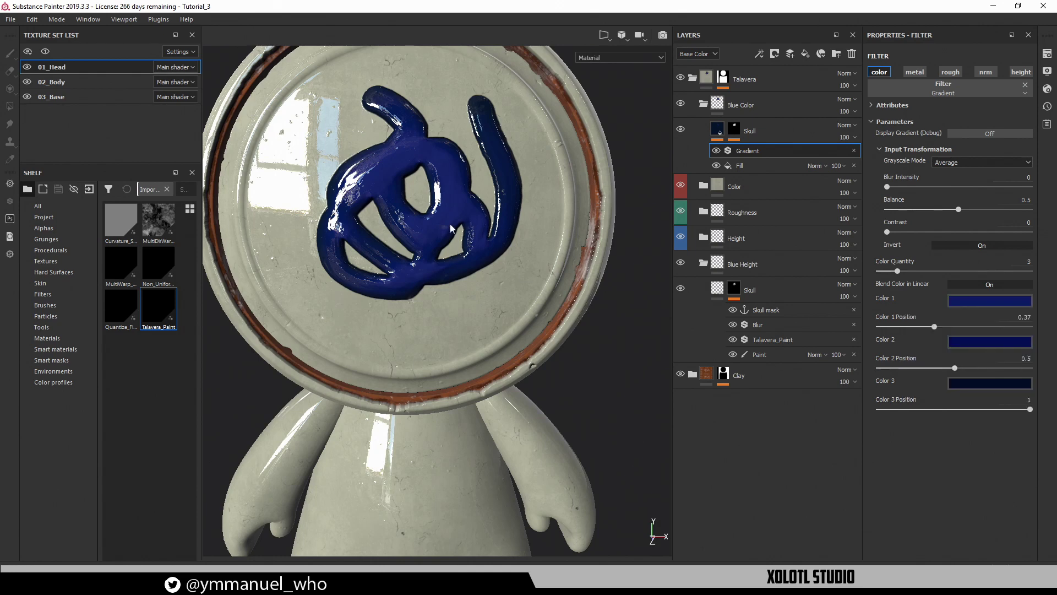
View the head's right side and bring up the Fill effect's settings
{"action": "left_click_drag", "start_coordinate": [450, 227], "coordinate": [460, 155], "text": "alt"}
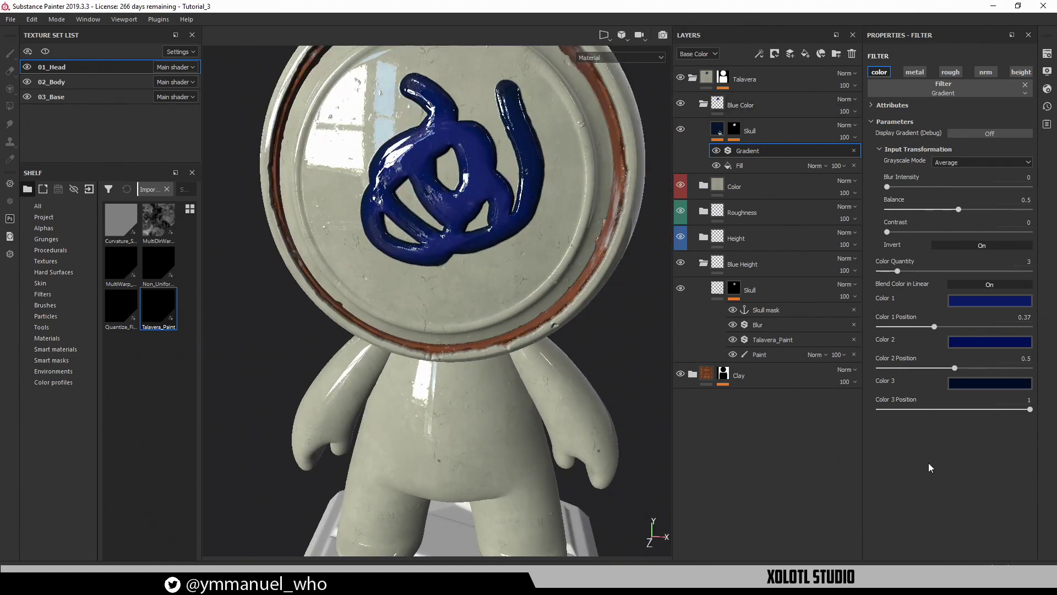
{"action": "left_click", "coordinate": [771, 165]}
{"action": "left_click_drag", "start_coordinate": [419, 220], "coordinate": [513, 202], "text": "alt"}
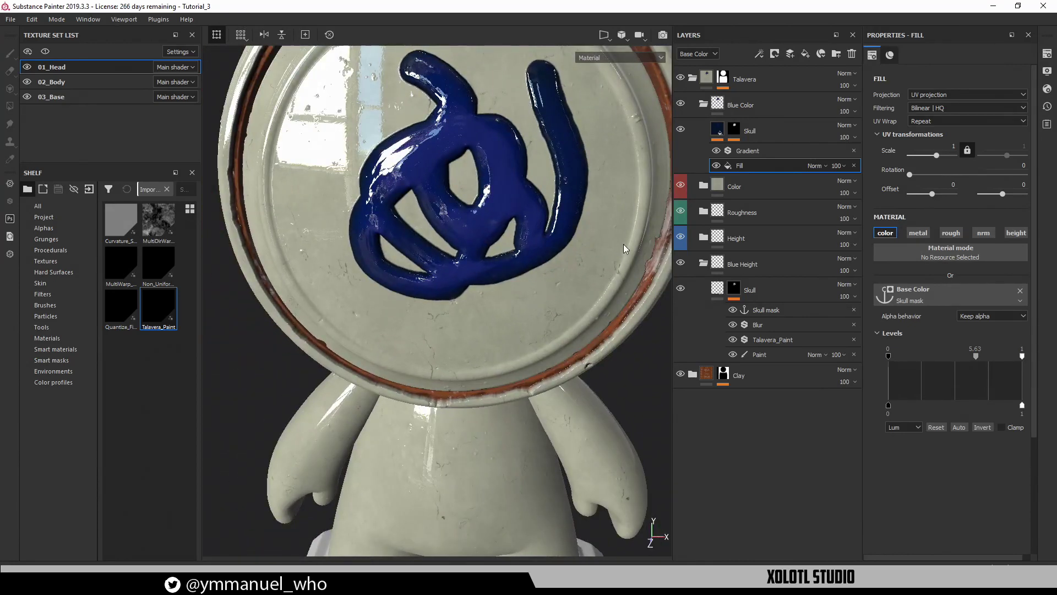
Reduce the Talavera_Paint filter's paint noise blades to 4
{"action": "left_click", "coordinate": [780, 340]}
{"action": "mouse_move", "coordinate": [914, 314]}
{"action": "left_mouse_down"}
{"action": "mouse_move", "coordinate": [887, 314]}
{"action": "mouse_move", "coordinate": [896, 313]}
{"action": "left_mouse_up"}
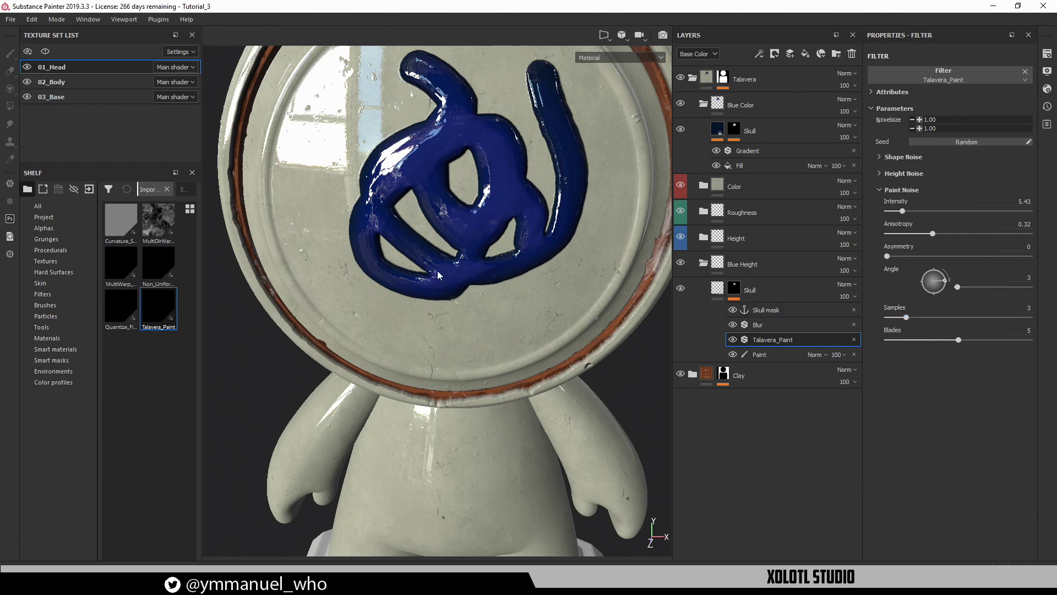
{"action": "left_click_drag", "start_coordinate": [955, 343], "coordinate": [929, 345]}
{"action": "left_click_drag", "start_coordinate": [481, 315], "coordinate": [525, 280], "text": "alt"}
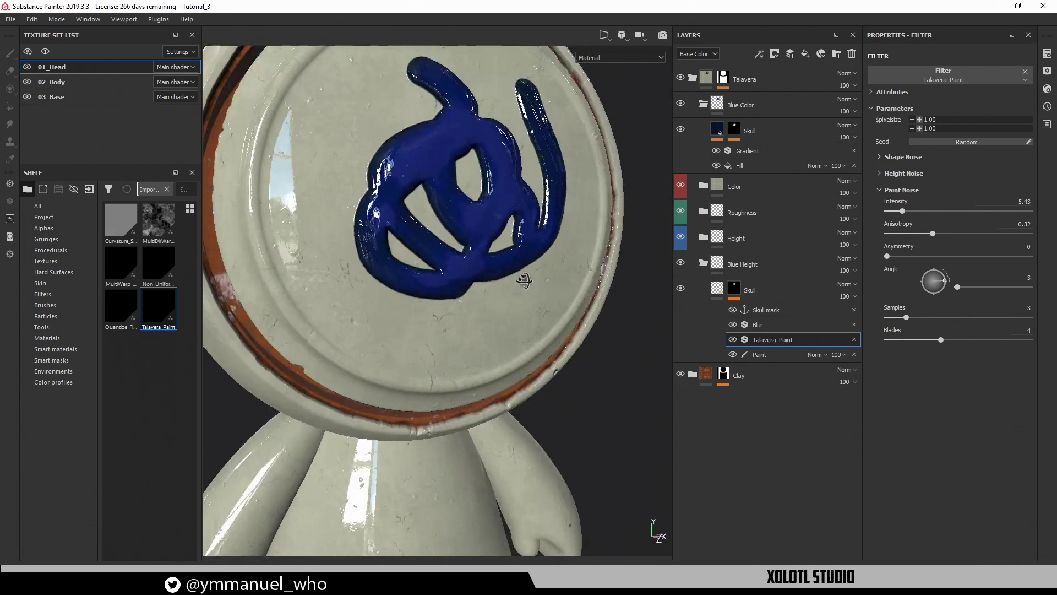
Lower the Skull height fill's relief height to about 0.42
{"action": "left_click", "coordinate": [718, 291]}
{"action": "mouse_move", "coordinate": [986, 317]}
{"action": "left_mouse_down"}
{"action": "mouse_move", "coordinate": [948, 318]}
{"action": "mouse_move", "coordinate": [970, 319]}
{"action": "left_mouse_up"}
{"action": "left_click_drag", "start_coordinate": [300, 263], "coordinate": [334, 234], "text": "alt"}
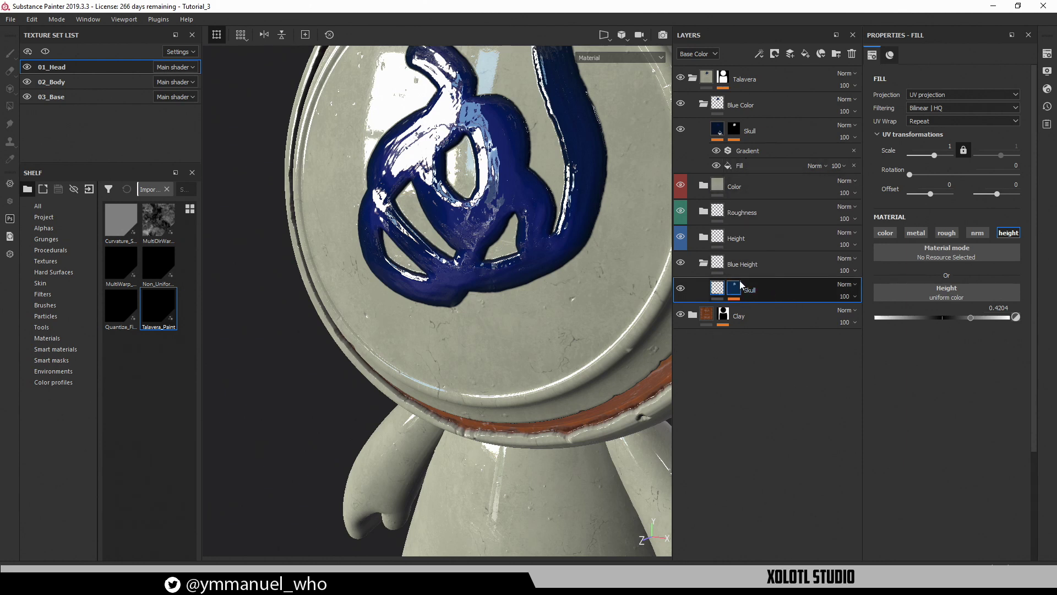
Set Talavera_Paint height noise scale to about 53 with 0.79 disorder
{"action": "left_click", "coordinate": [738, 290]}
{"action": "left_click", "coordinate": [765, 338]}
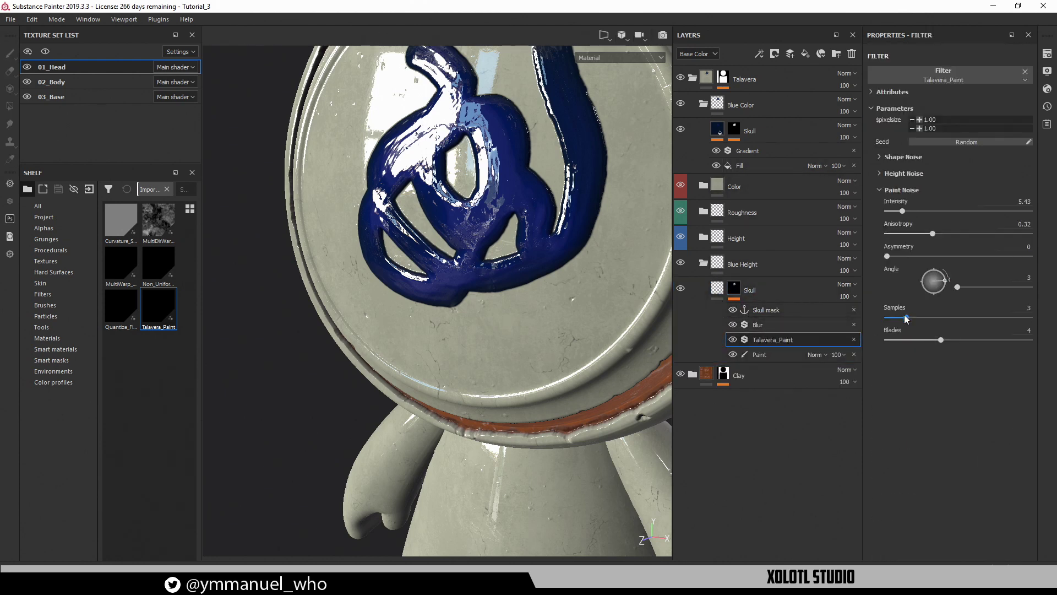
{"action": "left_click", "coordinate": [888, 188]}
{"action": "left_click", "coordinate": [887, 174]}
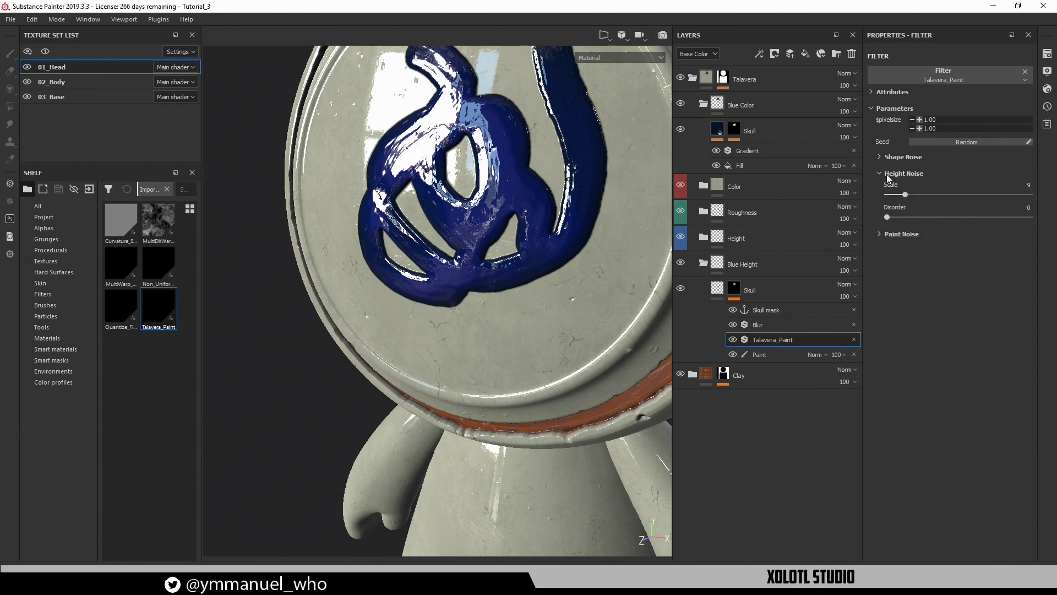
{"action": "left_click_drag", "start_coordinate": [910, 196], "coordinate": [1032, 194]}
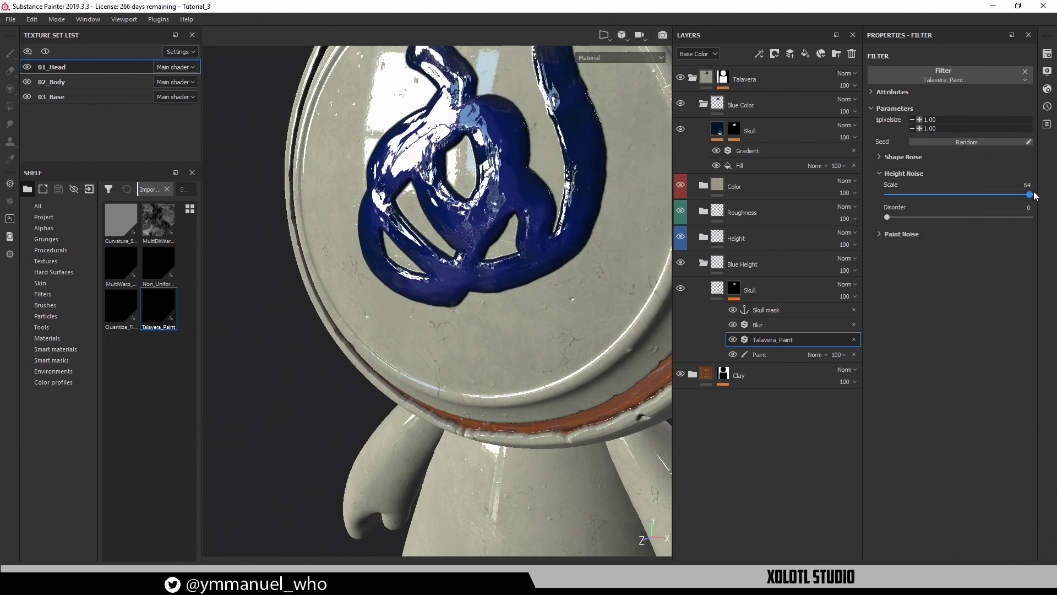
{"action": "left_click_drag", "start_coordinate": [623, 167], "coordinate": [786, 175], "text": "alt"}
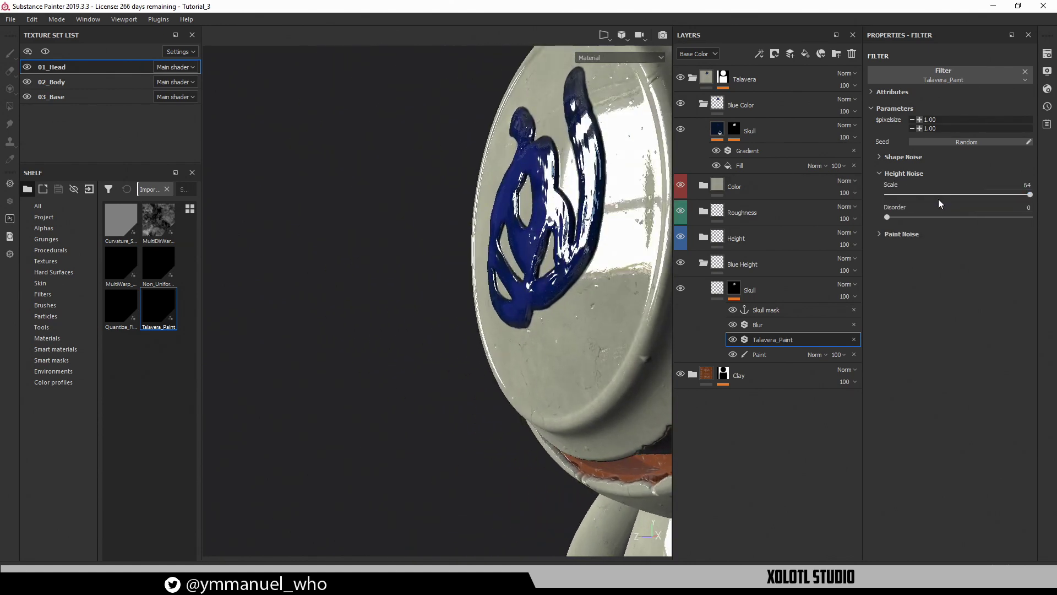
{"action": "mouse_move", "coordinate": [932, 195]}
{"action": "left_mouse_down"}
{"action": "mouse_move", "coordinate": [886, 194]}
{"action": "mouse_move", "coordinate": [1005, 193]}
{"action": "left_mouse_up"}
{"action": "mouse_move", "coordinate": [917, 216]}
{"action": "left_mouse_down"}
{"action": "mouse_move", "coordinate": [1021, 216]}
{"action": "mouse_move", "coordinate": [999, 216]}
{"action": "left_mouse_up"}
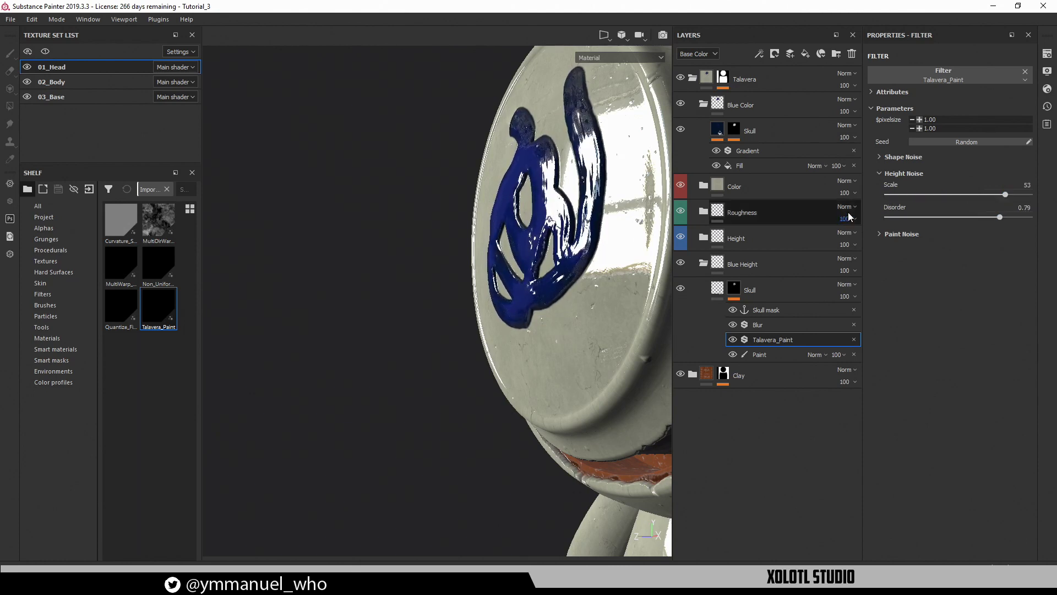
Set Talavera_Paint shape noise to scale 8 with intensity 10
{"action": "left_click", "coordinate": [893, 157]}
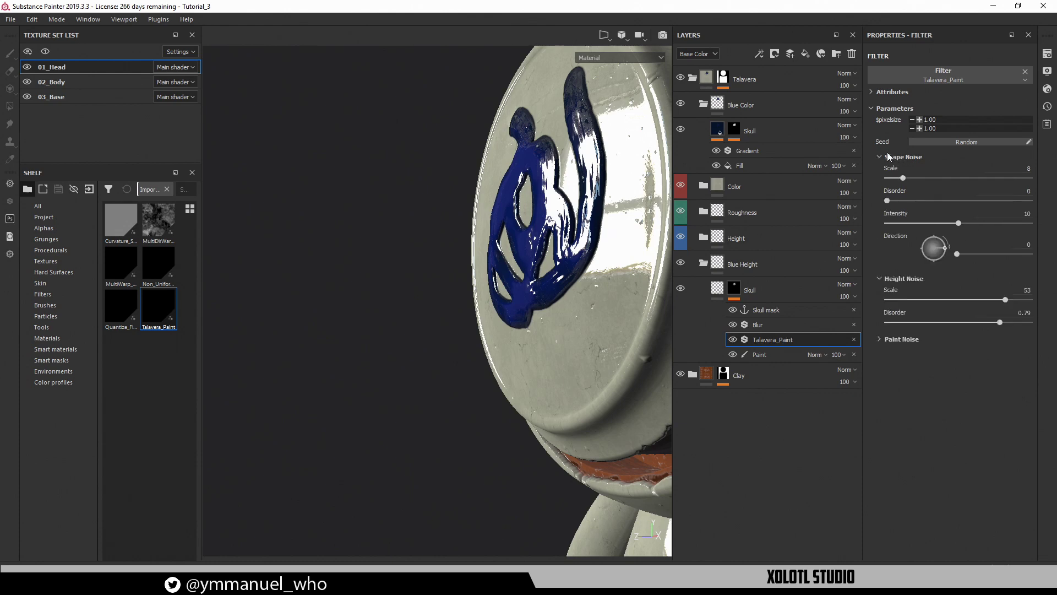
{"action": "mouse_move", "coordinate": [926, 180]}
{"action": "left_mouse_down"}
{"action": "mouse_move", "coordinate": [952, 177]}
{"action": "mouse_move", "coordinate": [903, 178]}
{"action": "left_mouse_up"}
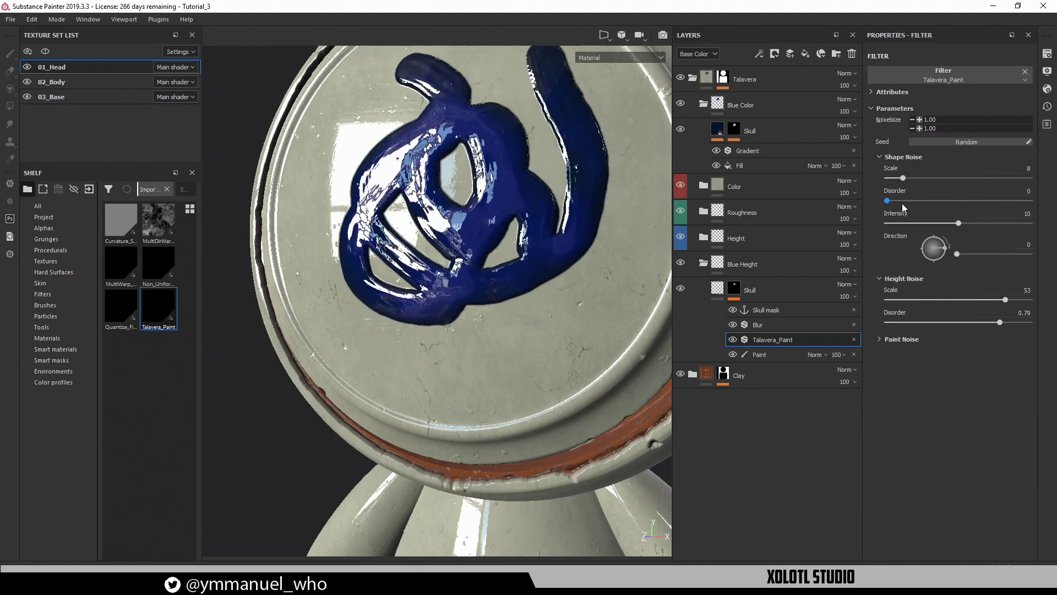
{"action": "mouse_move", "coordinate": [957, 223]}
{"action": "left_mouse_down"}
{"action": "mouse_move", "coordinate": [1015, 223]}
{"action": "mouse_move", "coordinate": [958, 223]}
{"action": "left_mouse_up"}
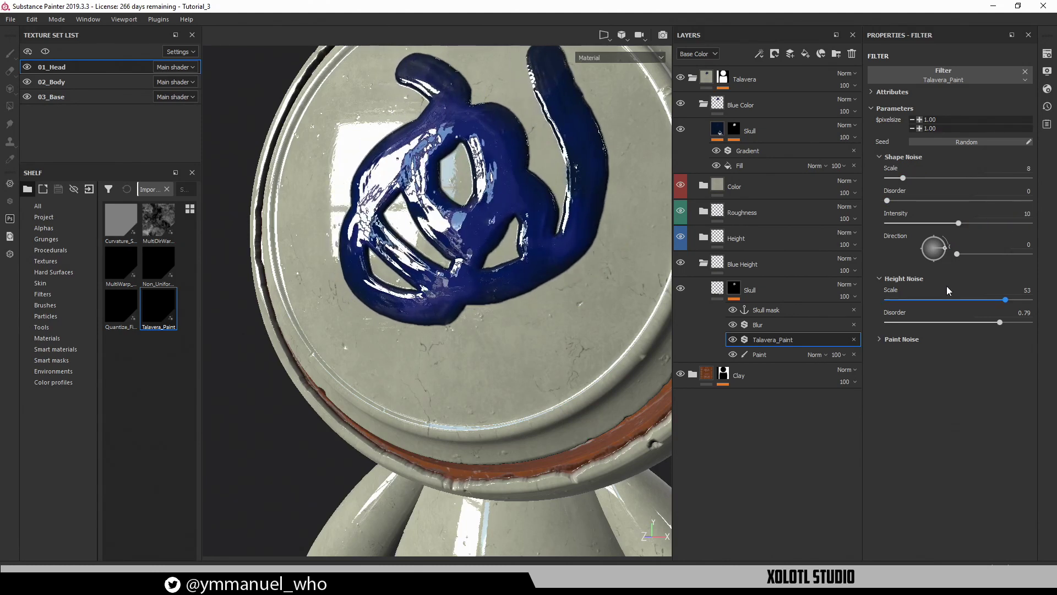
{"action": "left_click", "coordinate": [739, 167]}
{"action": "left_click_drag", "start_coordinate": [316, 221], "coordinate": [388, 220], "text": "alt"}
{"action": "left_click_drag", "start_coordinate": [495, 204], "coordinate": [441, 240], "text": "alt"}
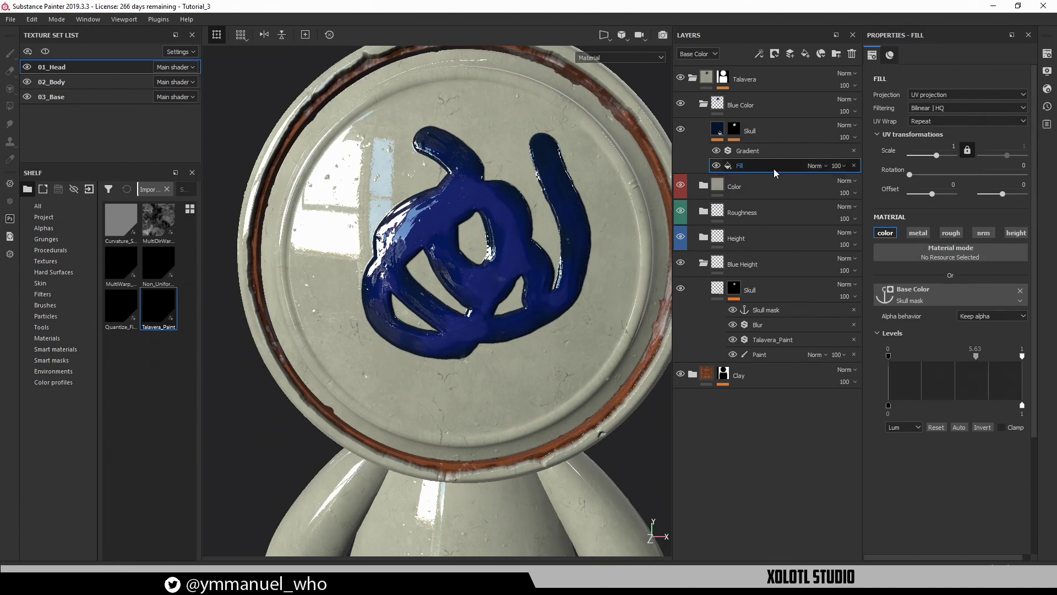
Add a colour-only fill to the Skull layer using the Gaussian Noise procedural as base colour
{"action": "left_click", "coordinate": [761, 55]}
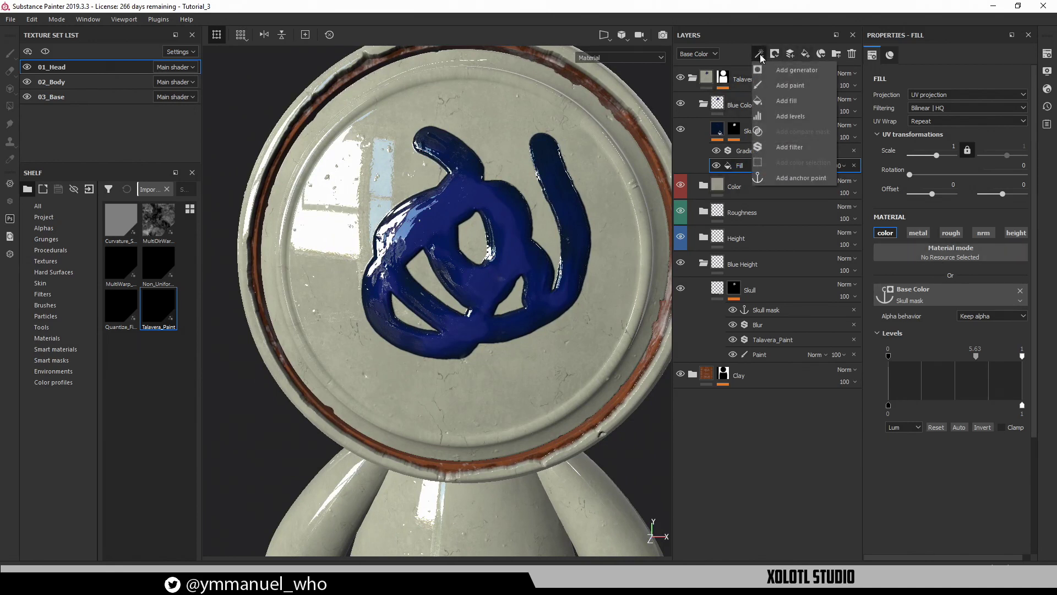
{"action": "left_click", "coordinate": [788, 102]}
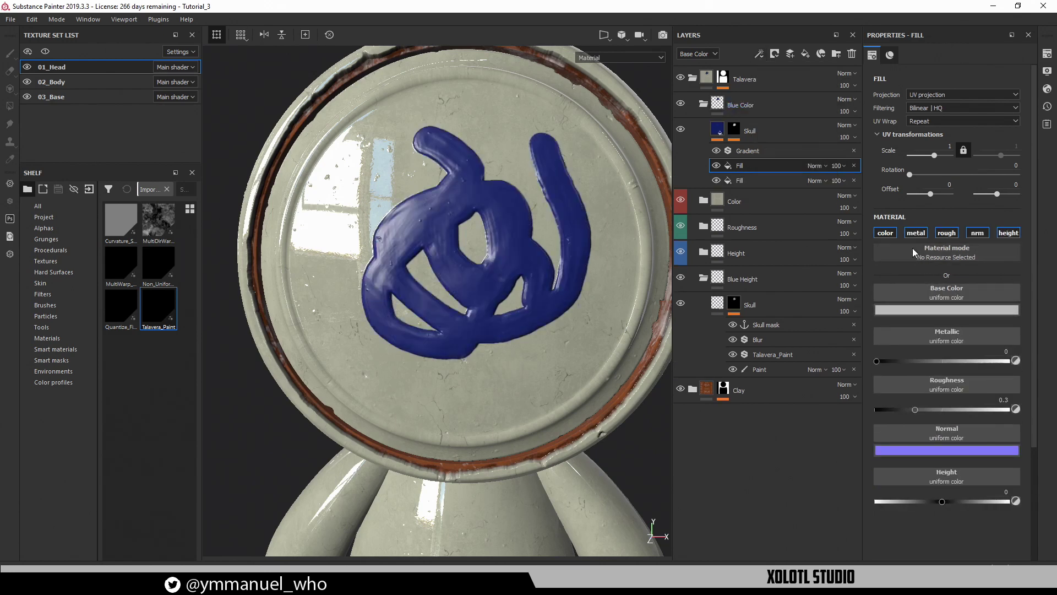
{"action": "left_click", "coordinate": [889, 234], "text": "alt"}
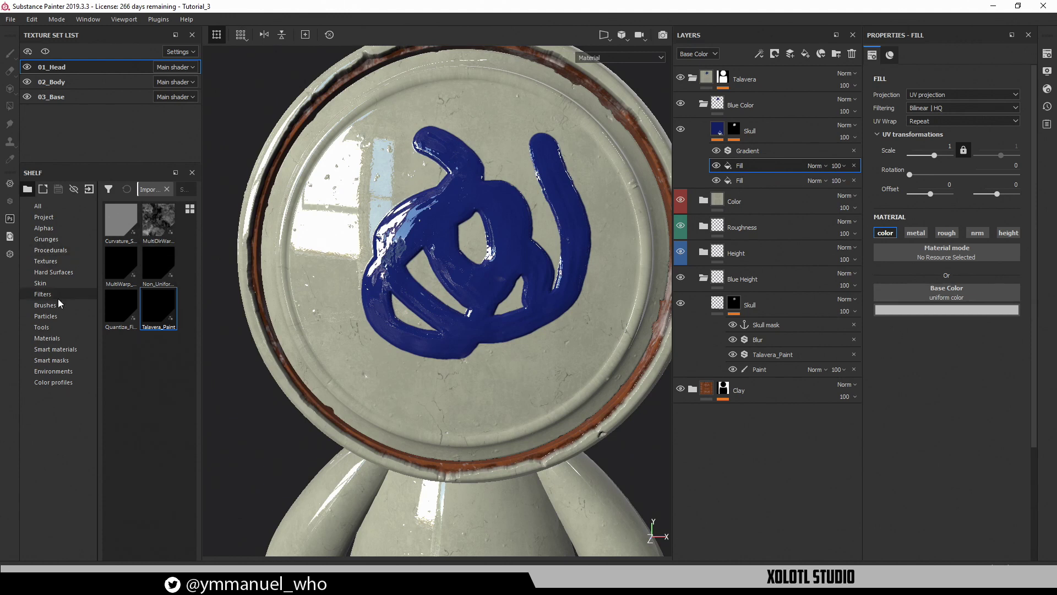
{"action": "left_click", "coordinate": [48, 249]}
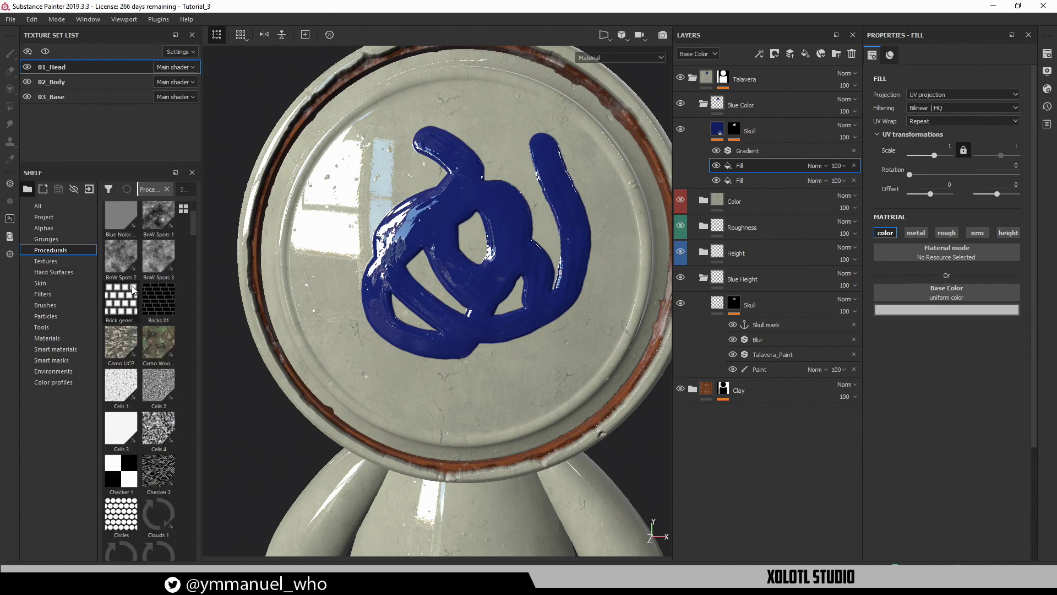
{"action": "scroll", "coordinate": [151, 374], "scroll_direction": "down", "scroll_amount": 5}
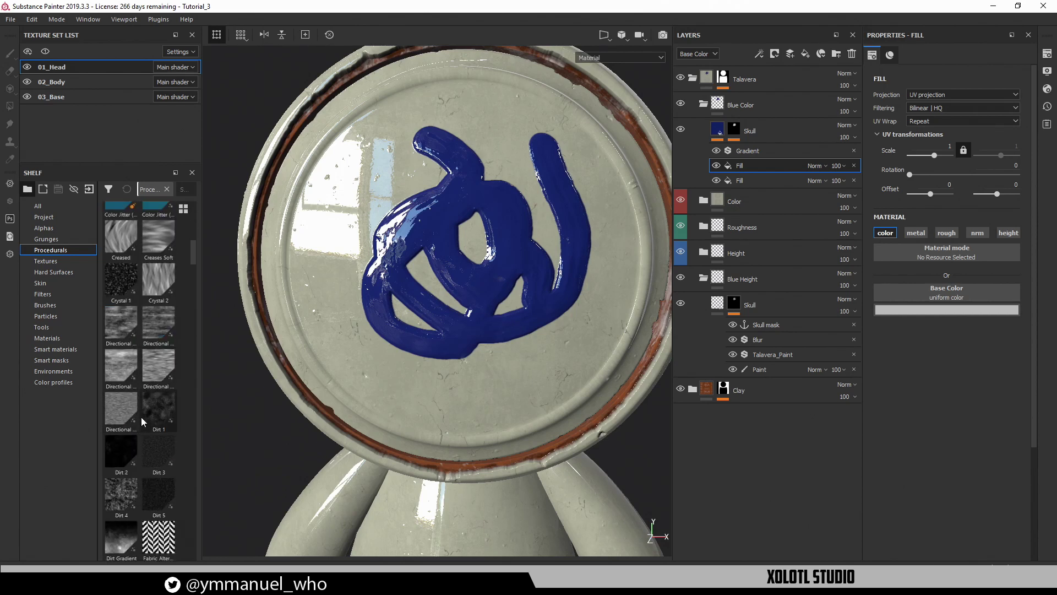
{"action": "scroll", "coordinate": [141, 416], "scroll_direction": "down", "scroll_amount": 5}
{"action": "scroll", "coordinate": [141, 416], "scroll_direction": "down", "scroll_amount": 5}
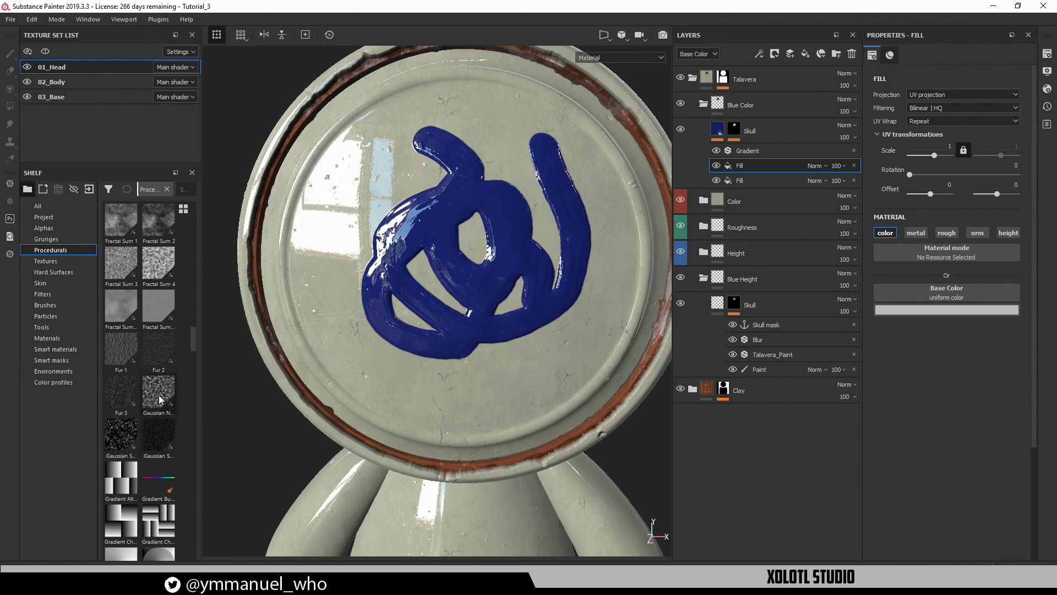
{"action": "mouse_move", "coordinate": [158, 395]}
{"action": "left_mouse_down"}
{"action": "mouse_move", "coordinate": [997, 305]}
{"action": "mouse_move", "coordinate": [970, 297]}
{"action": "left_mouse_up"}
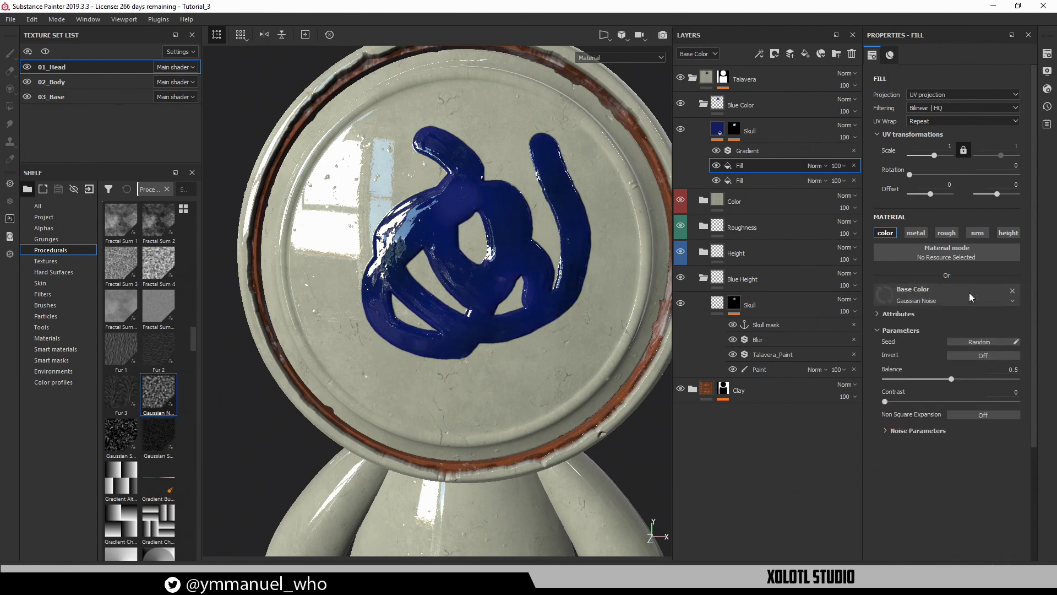
Set the Gaussian Noise fill to Multiply blending at 35 opacity
{"action": "left_click", "coordinate": [818, 165]}
{"action": "left_click", "coordinate": [823, 217]}
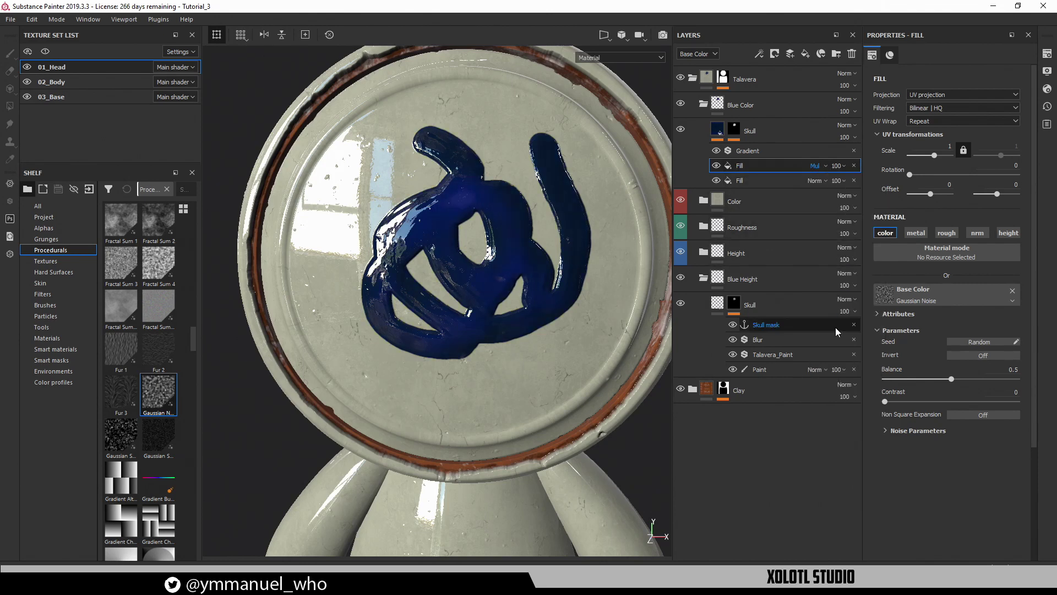
{"action": "left_click", "coordinate": [838, 165]}
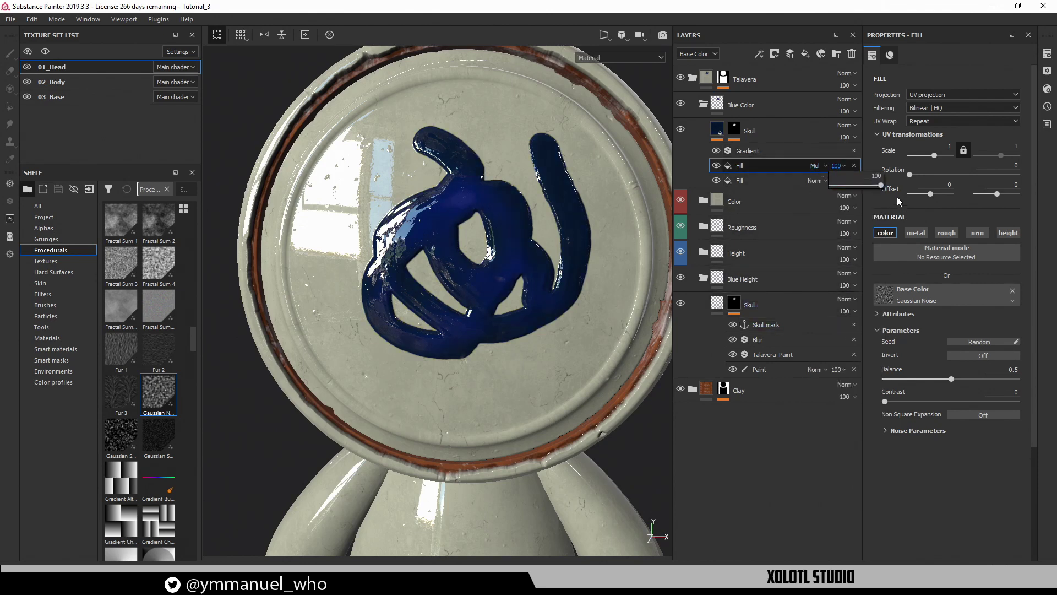
{"action": "left_click_drag", "start_coordinate": [867, 185], "coordinate": [839, 187]}
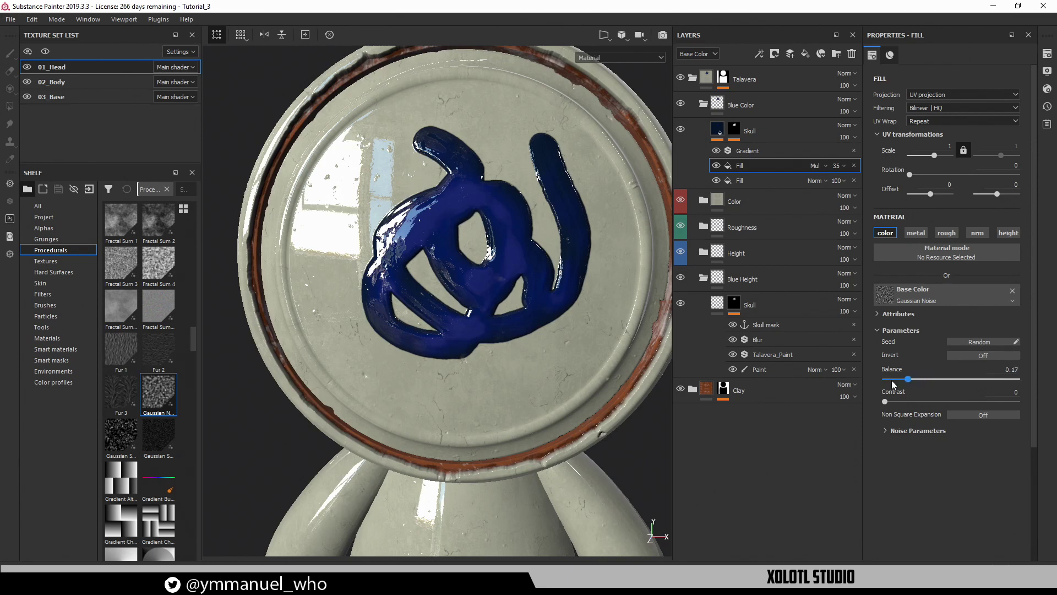
Tune the noise Balance to 0.7 and Contrast 0.46 while previewing individual channels
{"action": "left_click_drag", "start_coordinate": [938, 380], "coordinate": [999, 379]}
{"action": "key", "text": "c"}
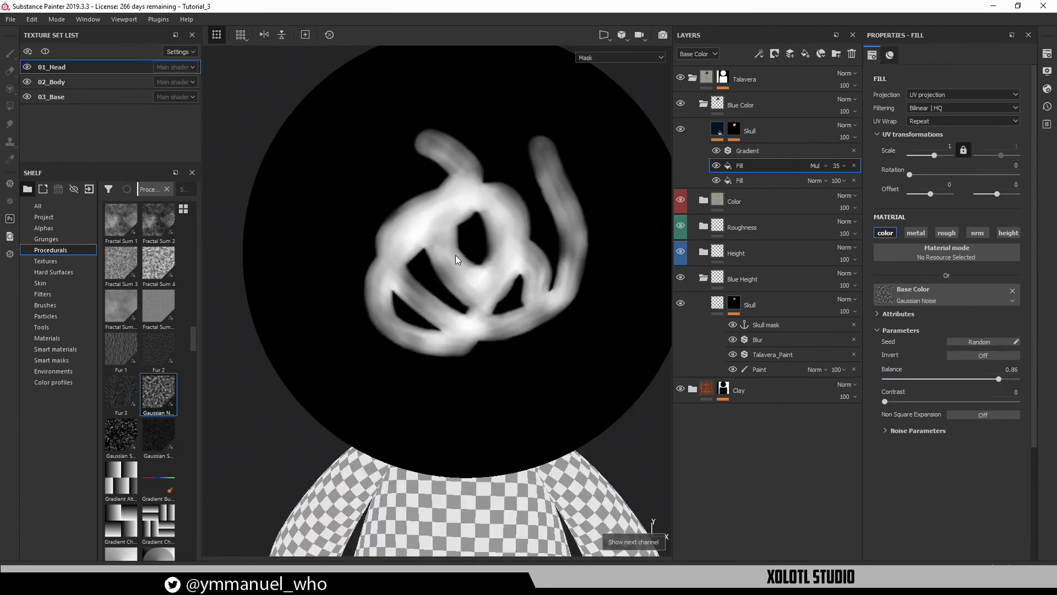
{"action": "left_click_drag", "start_coordinate": [977, 376], "coordinate": [1003, 402]}
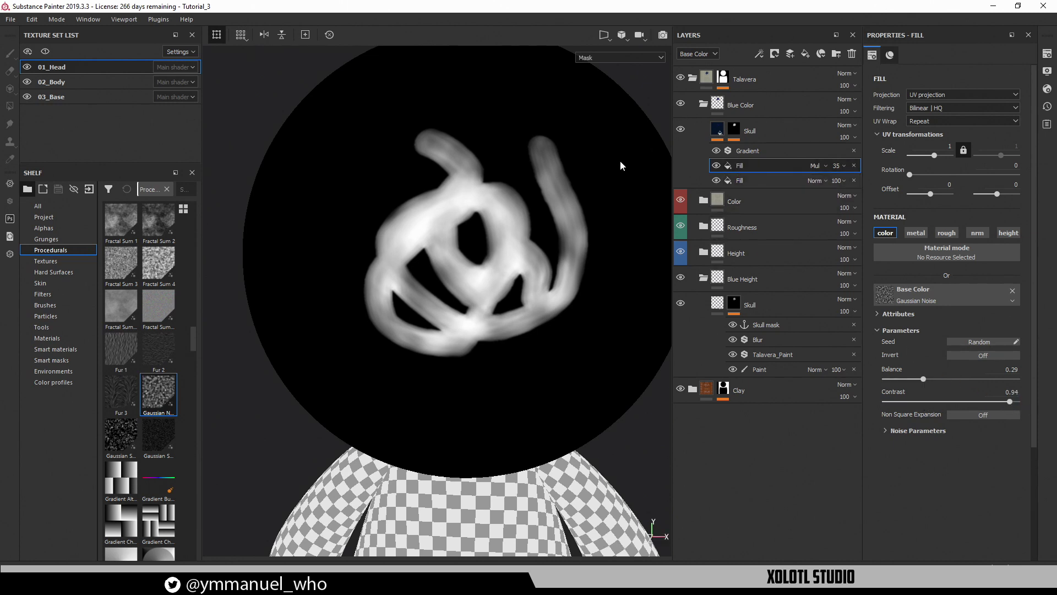
{"action": "key", "text": "c"}
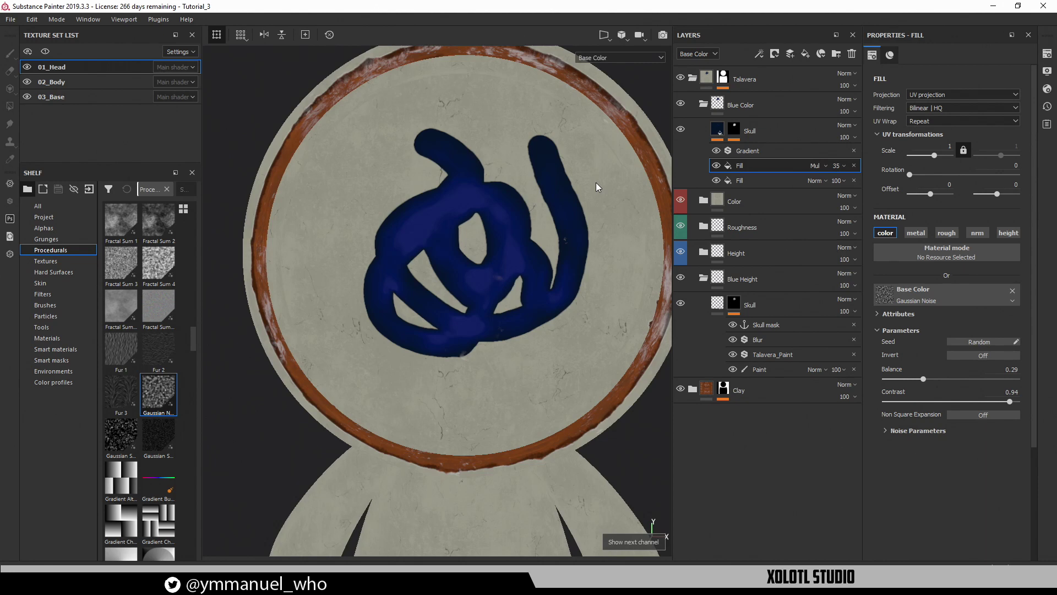
{"action": "right_click_drag", "start_coordinate": [533, 252], "coordinate": [519, 280], "text": "alt"}
{"action": "left_click_drag", "start_coordinate": [923, 379], "coordinate": [945, 403]}
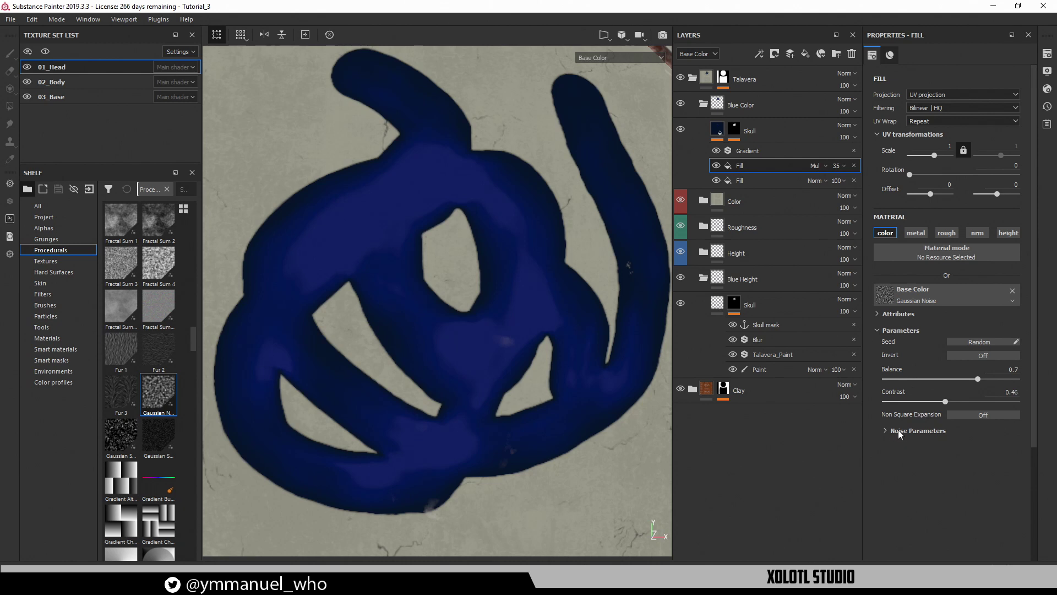
Set noise Scale to 60 and Disorder to 0.52, then return to the lit material view
{"action": "left_click", "coordinate": [899, 432]}
{"action": "left_click_drag", "start_coordinate": [961, 451], "coordinate": [1008, 453]}
{"action": "left_click_drag", "start_coordinate": [906, 476], "coordinate": [959, 477]}
{"action": "key", "text": "m"}
{"action": "key", "text": "F2"}
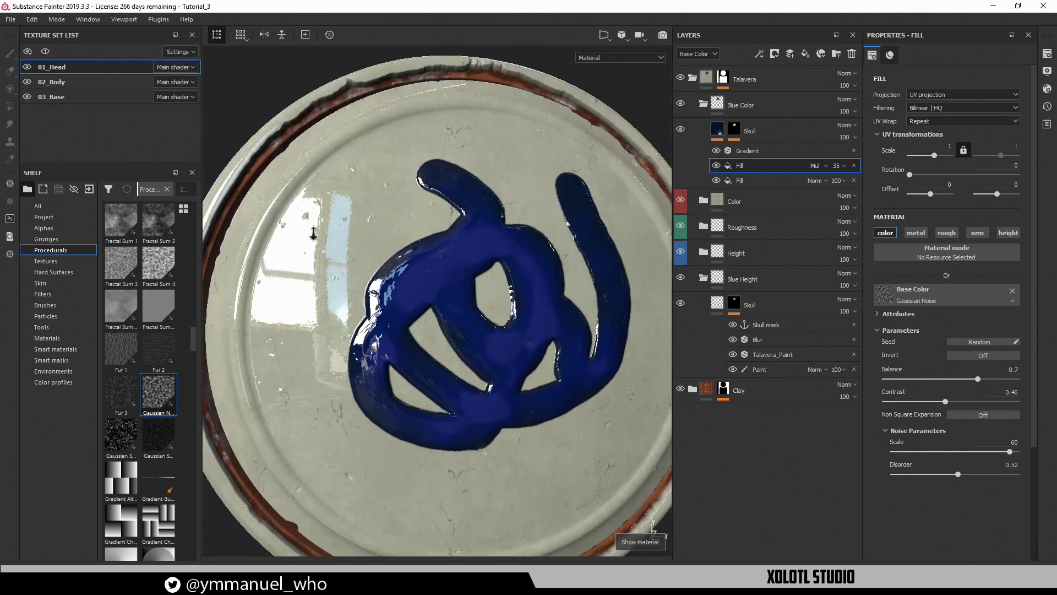
{"action": "left_click_drag", "start_coordinate": [415, 306], "coordinate": [512, 321], "text": "alt"}
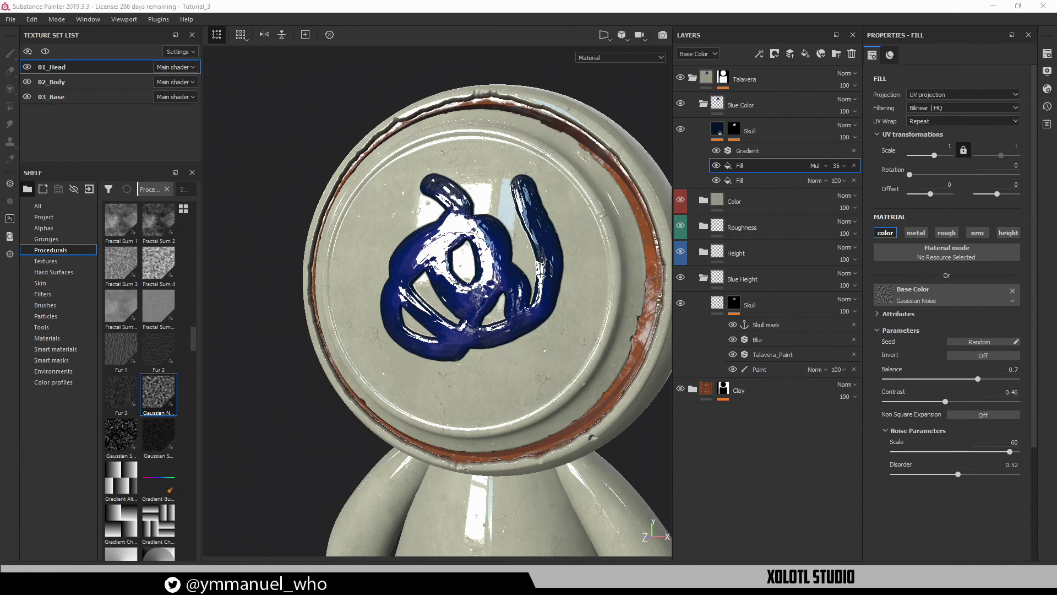
Erase the blue test swirl from the face on the Paint layer
{"action": "left_click_drag", "start_coordinate": [483, 243], "coordinate": [507, 274], "text": "alt"}
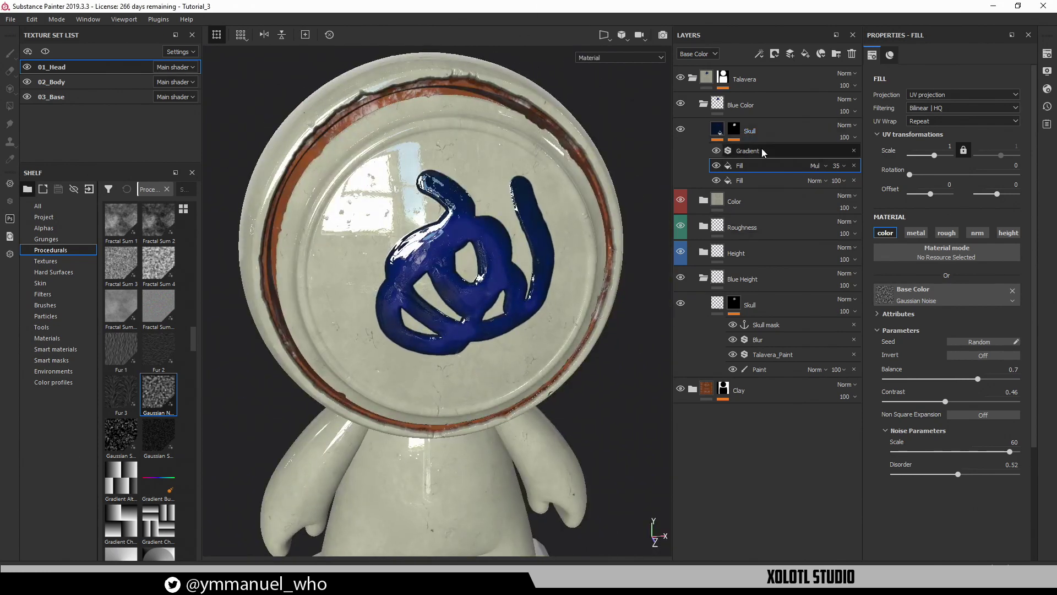
{"action": "left_click", "coordinate": [771, 369]}
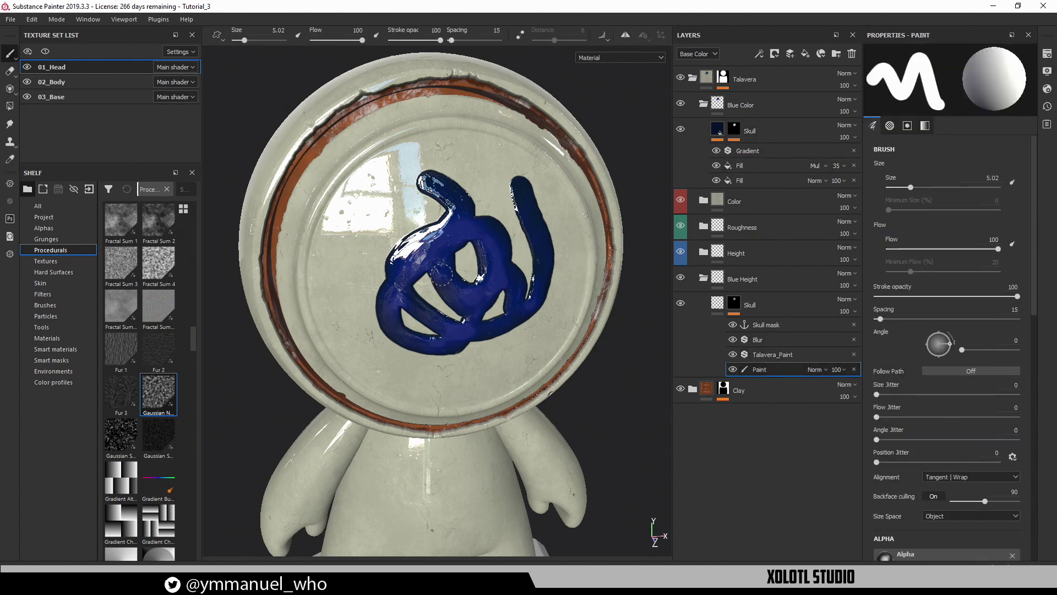
{"action": "mouse_move", "coordinate": [440, 273]}
{"action": "left_mouse_down"}
{"action": "mouse_move", "coordinate": [397, 242]}
{"action": "mouse_move", "coordinate": [421, 279]}
{"action": "mouse_move", "coordinate": [385, 291]}
{"action": "mouse_move", "coordinate": [429, 220]}
{"action": "mouse_move", "coordinate": [384, 264]}
{"action": "mouse_move", "coordinate": [382, 291]}
{"action": "left_mouse_up"}
{"action": "key", "text": "e"}
{"action": "scroll", "coordinate": [383, 292], "scroll_direction": "up", "scroll_amount": 1}
{"action": "right_click_drag", "start_coordinate": [403, 269], "coordinate": [426, 269], "text": "ctrl"}
{"action": "mouse_move", "coordinate": [410, 280]}
{"action": "left_mouse_down"}
{"action": "mouse_move", "coordinate": [406, 228]}
{"action": "mouse_move", "coordinate": [432, 331]}
{"action": "mouse_move", "coordinate": [506, 309]}
{"action": "mouse_move", "coordinate": [567, 263]}
{"action": "mouse_move", "coordinate": [510, 170]}
{"action": "mouse_move", "coordinate": [538, 179]}
{"action": "left_mouse_up"}
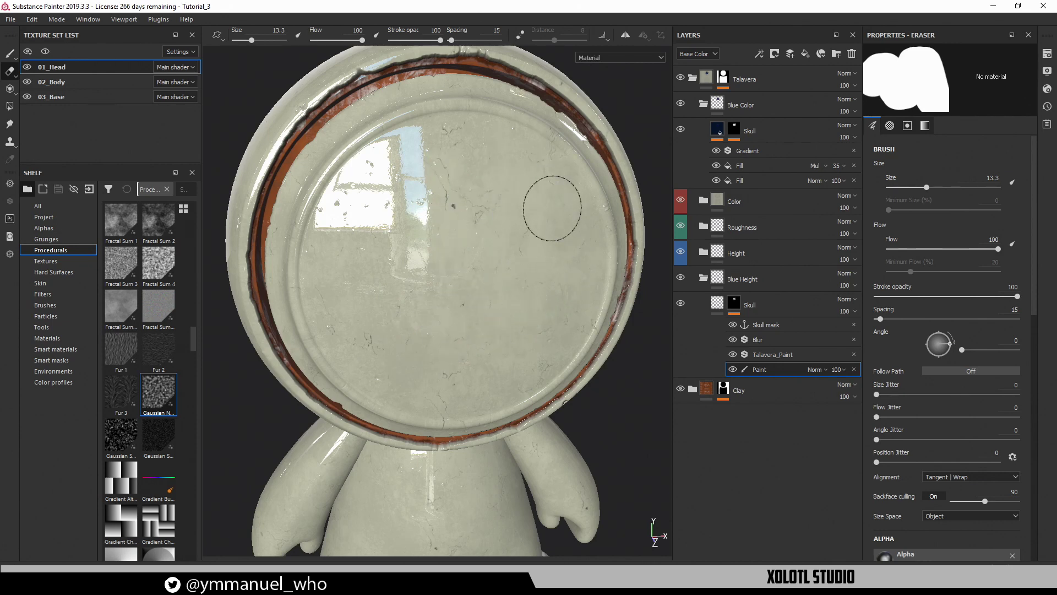
{"action": "key", "text": "p"}
Inspect the cleaned face from the side in single-channel views, then the full material
{"action": "left_click_drag", "start_coordinate": [386, 177], "coordinate": [439, 154], "text": "alt"}
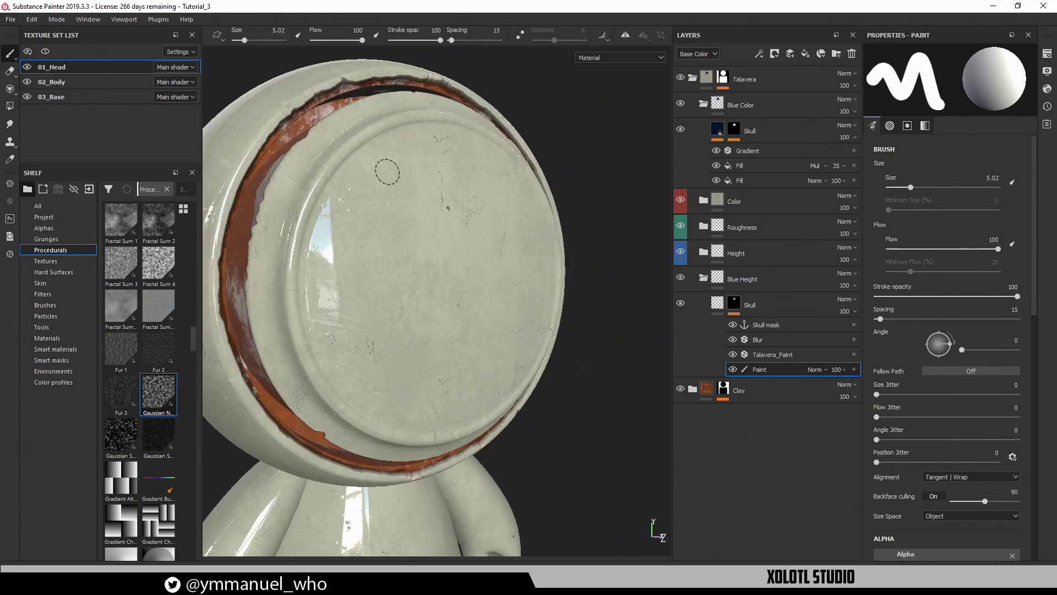
{"action": "middle_click_drag", "start_coordinate": [389, 172], "coordinate": [425, 140], "text": "alt"}
{"action": "key", "text": "c"}
{"action": "key", "text": "c"}
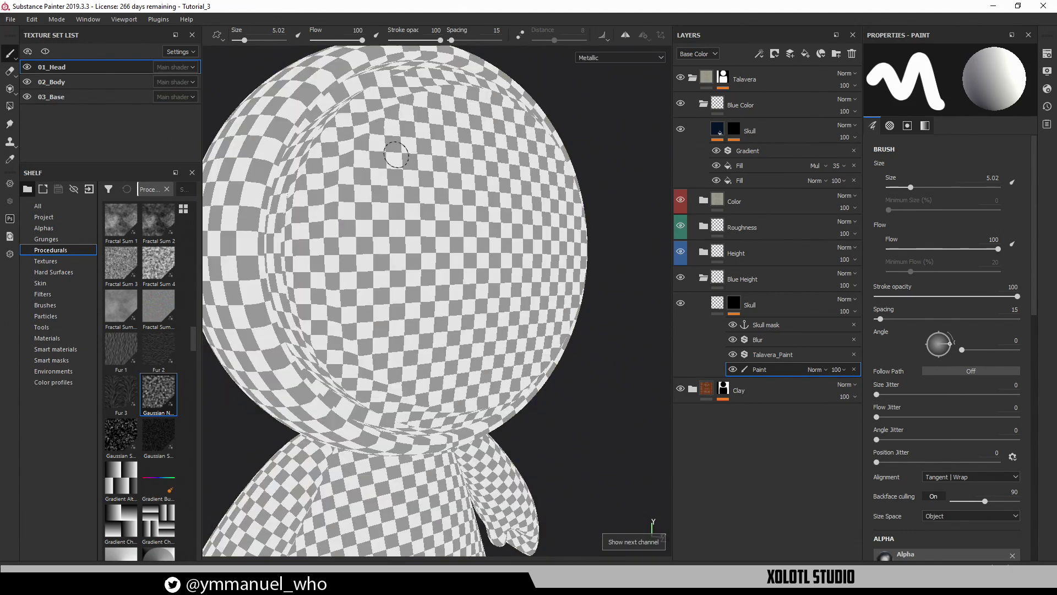
{"action": "key", "text": "c"}
{"action": "key", "text": "c"}
{"action": "key", "text": "c"}
{"action": "key", "text": "c"}
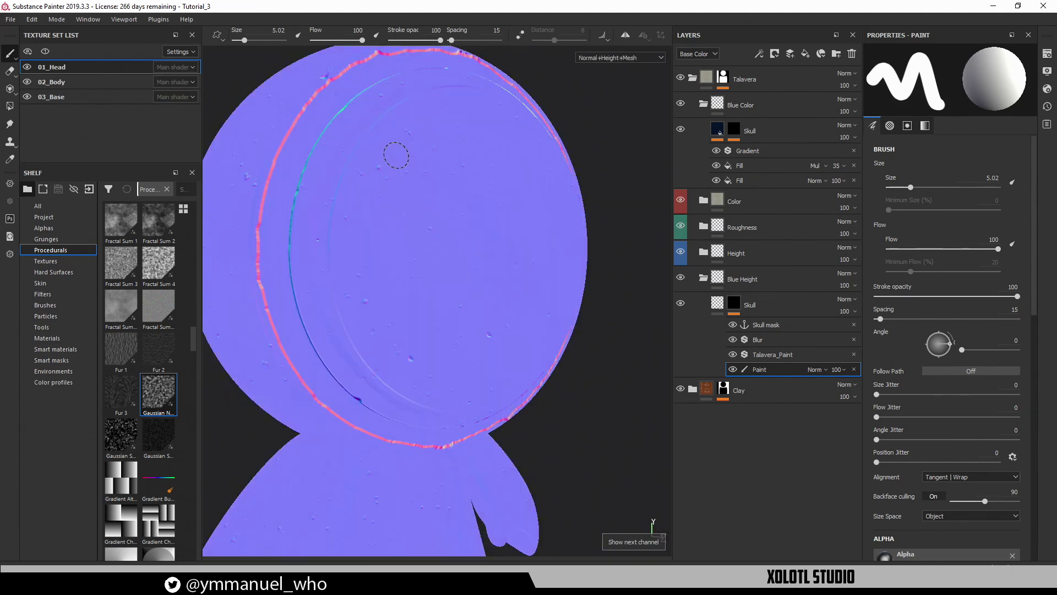
{"action": "scroll", "coordinate": [382, 161], "scroll_direction": "up", "scroll_amount": 1}
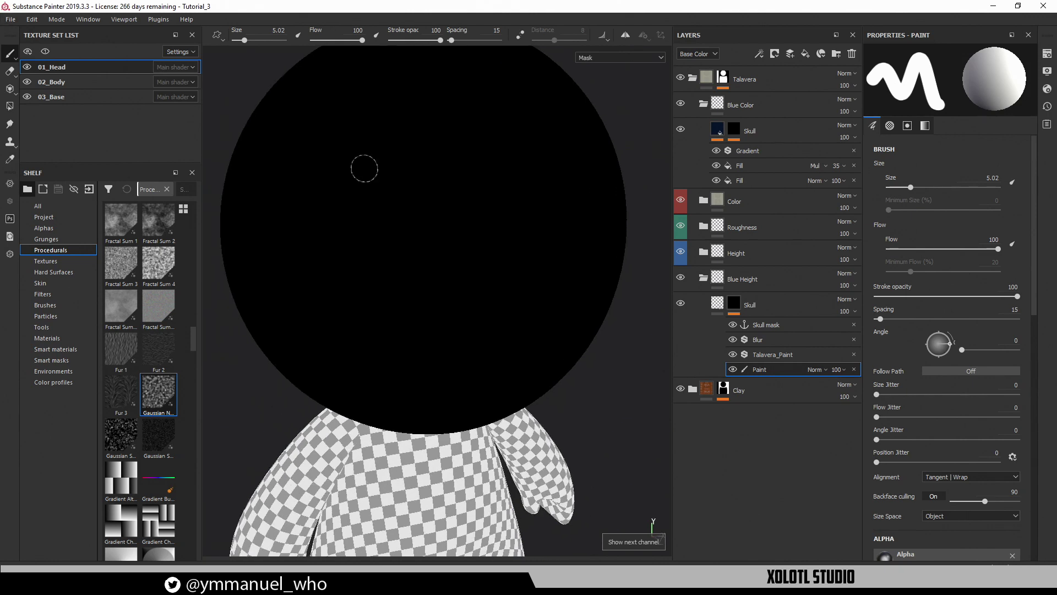
{"action": "key", "text": "m"}
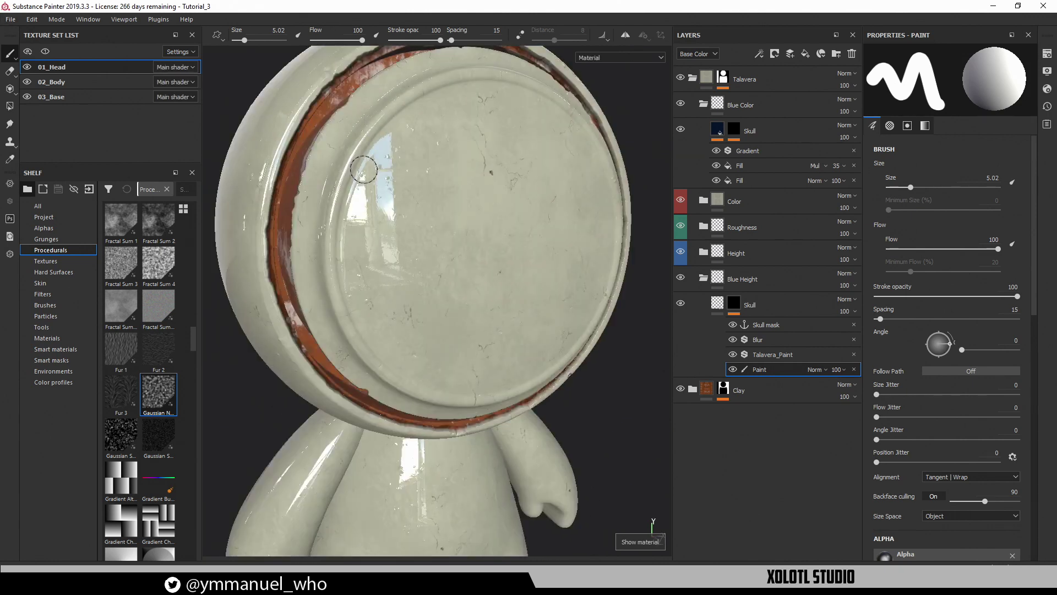
Switch to the flat UV layout view and pan across the UV islands
{"action": "key", "text": "F3"}
{"action": "right_click_drag", "start_coordinate": [427, 295], "coordinate": [259, 198], "text": "alt"}
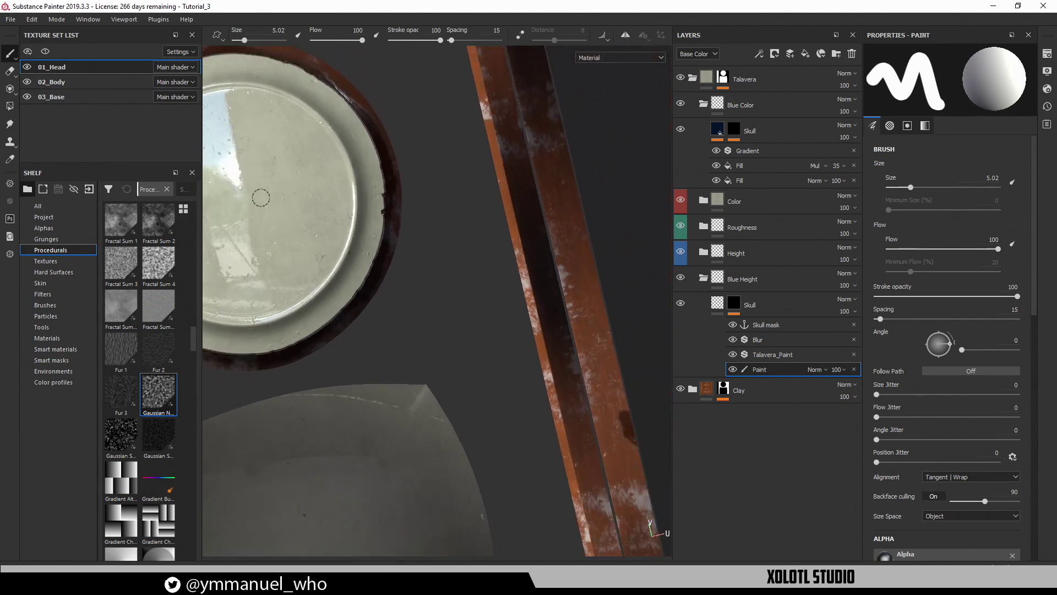
{"action": "middle_click_drag", "start_coordinate": [387, 290], "coordinate": [542, 347], "text": "alt"}
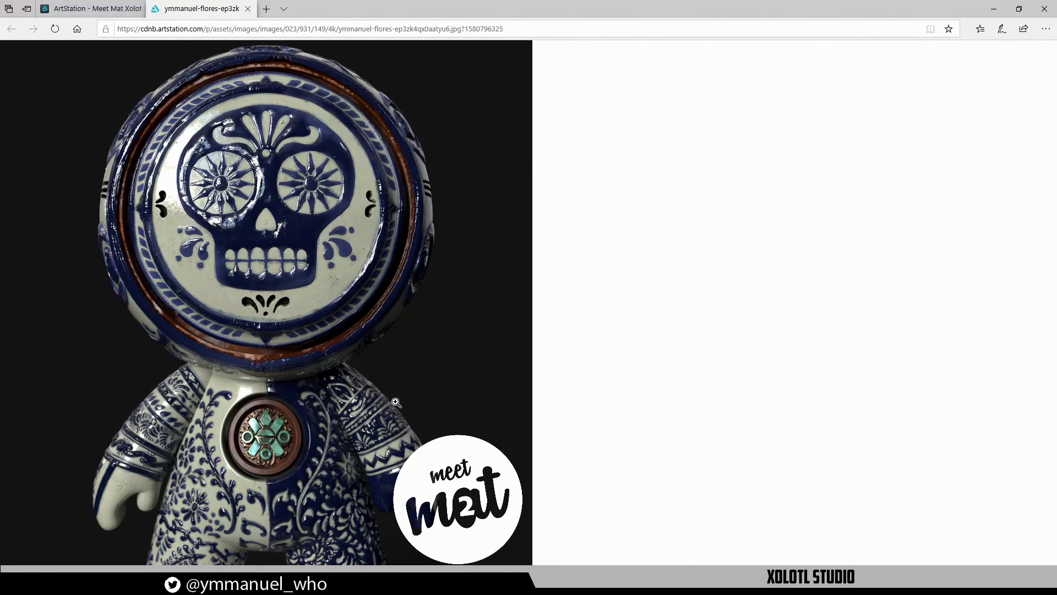
Scroll through the ArtStation Talavera skull figure images, then minimize the browser
{"action": "left_click", "coordinate": [91, 8]}
{"action": "scroll", "coordinate": [375, 330], "scroll_direction": "down", "scroll_amount": 7}
{"action": "scroll", "coordinate": [369, 299], "scroll_direction": "down", "scroll_amount": 20}
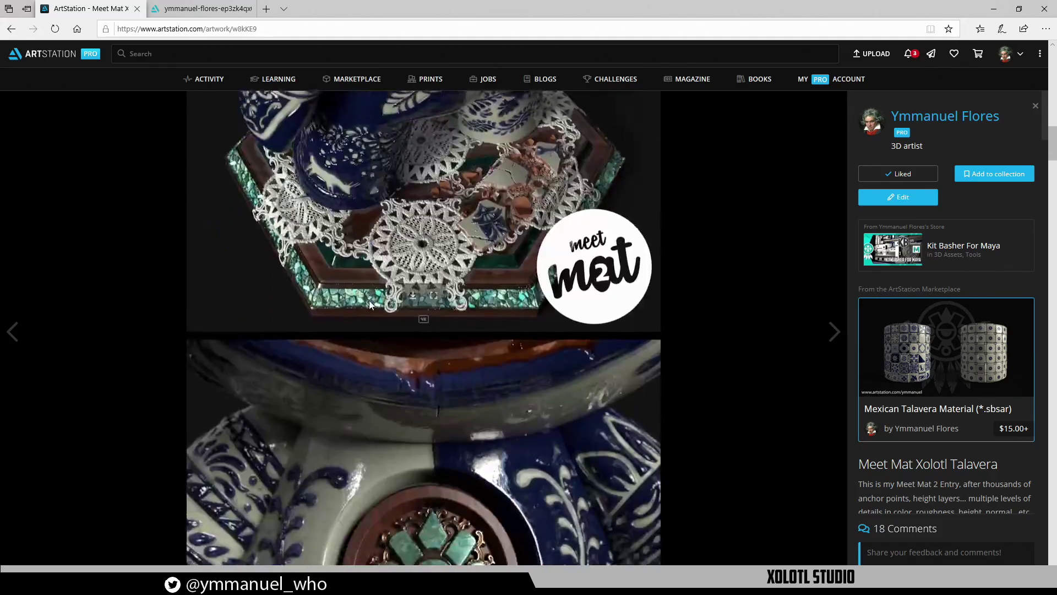
{"action": "scroll", "coordinate": [369, 300], "scroll_direction": "up", "scroll_amount": 12}
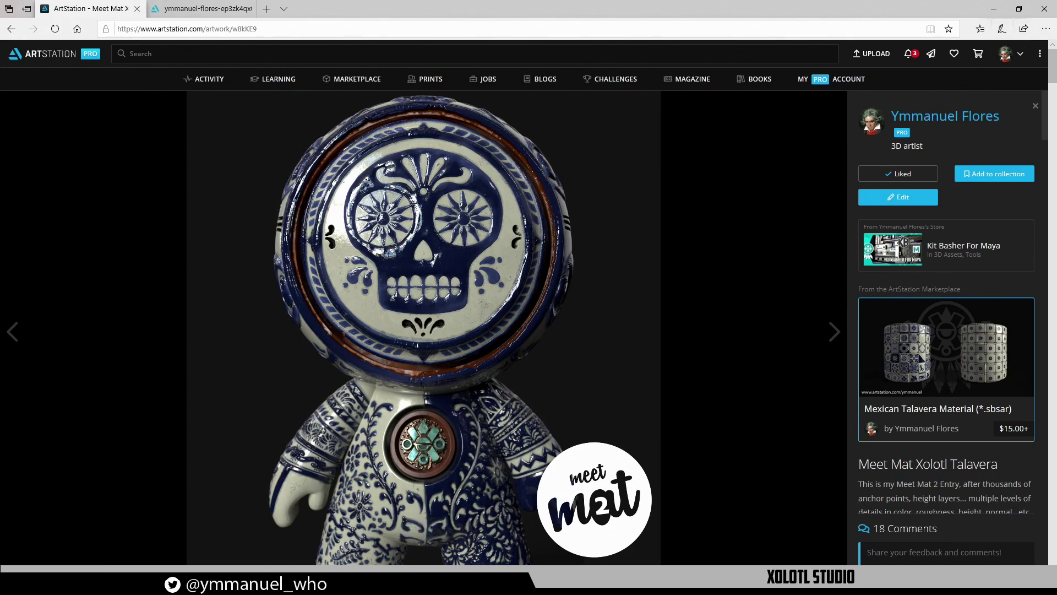
{"action": "left_click", "coordinate": [1000, 10]}
Zoom in on the face plate, test a blue stroke on the rim, then undo it
{"action": "right_click_drag", "start_coordinate": [403, 220], "coordinate": [355, 248], "text": "alt"}
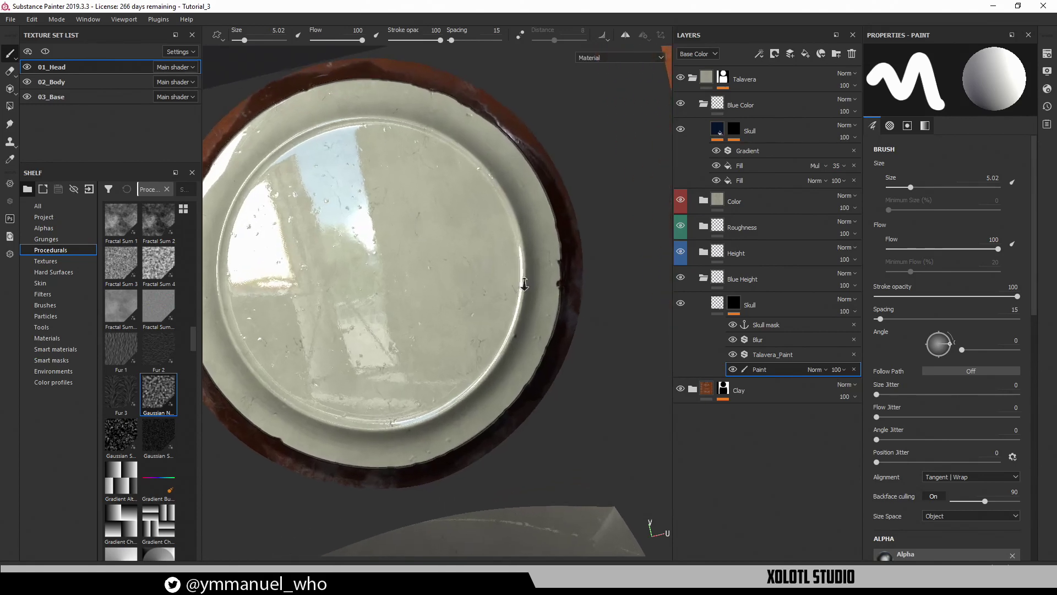
{"action": "middle_click_drag", "start_coordinate": [390, 245], "coordinate": [465, 209], "text": "alt"}
{"action": "right_click_drag", "start_coordinate": [465, 210], "coordinate": [233, 285], "text": "alt"}
{"action": "middle_click_drag", "start_coordinate": [331, 265], "coordinate": [339, 272], "text": "alt"}
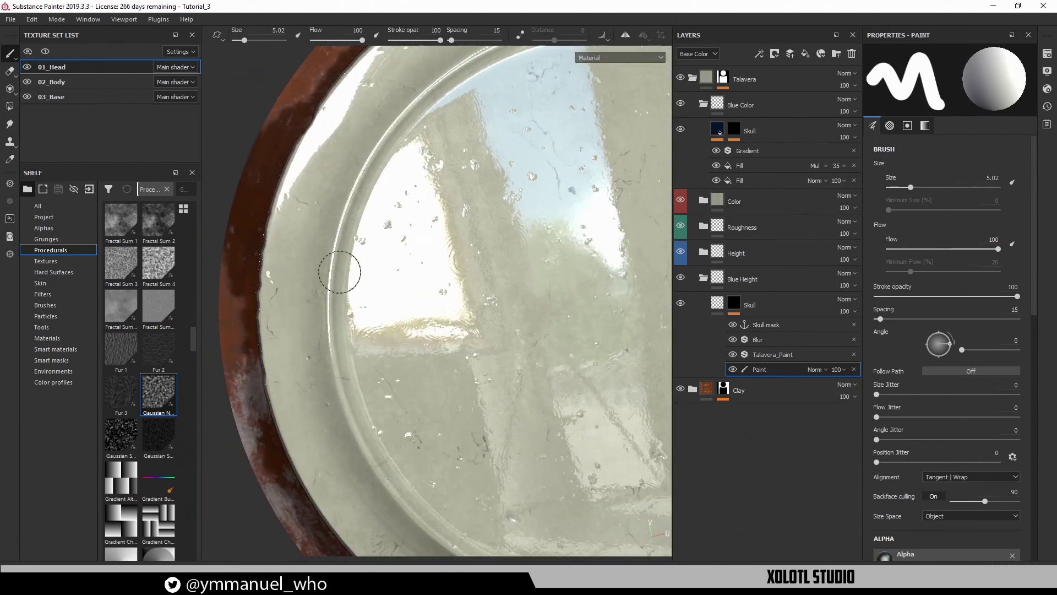
{"action": "scroll", "coordinate": [443, 284], "scroll_direction": "up", "scroll_amount": 1}
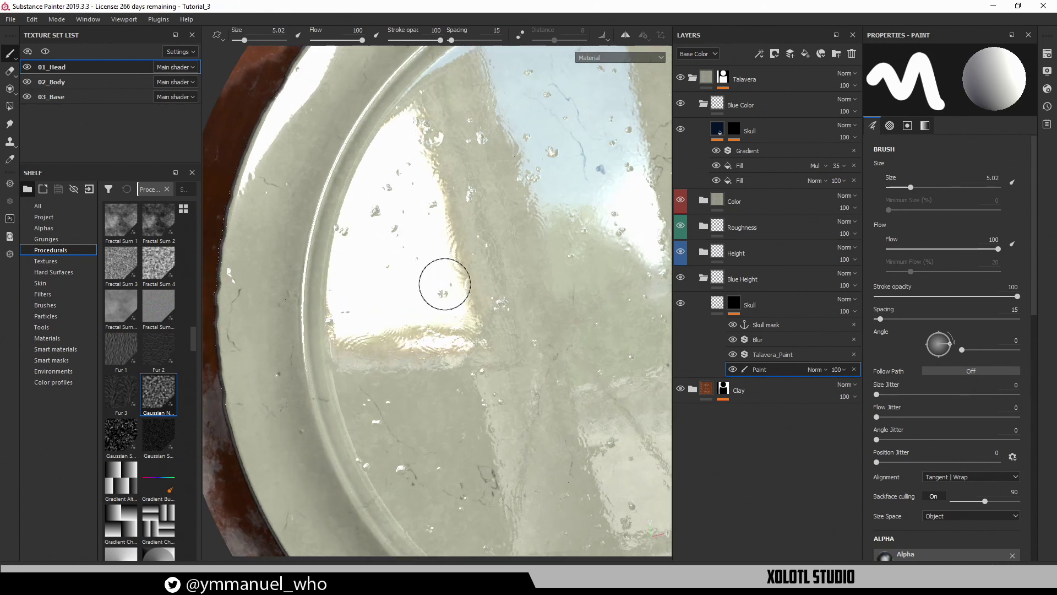
{"action": "left_click_drag", "start_coordinate": [309, 311], "coordinate": [312, 287]}
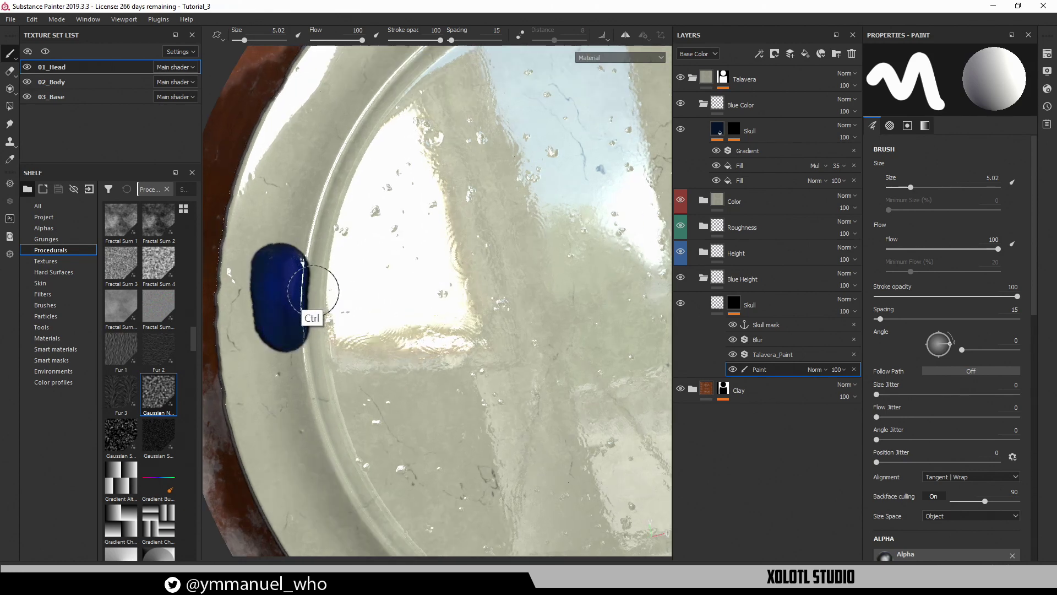
{"action": "key", "text": "ctrl+z"}
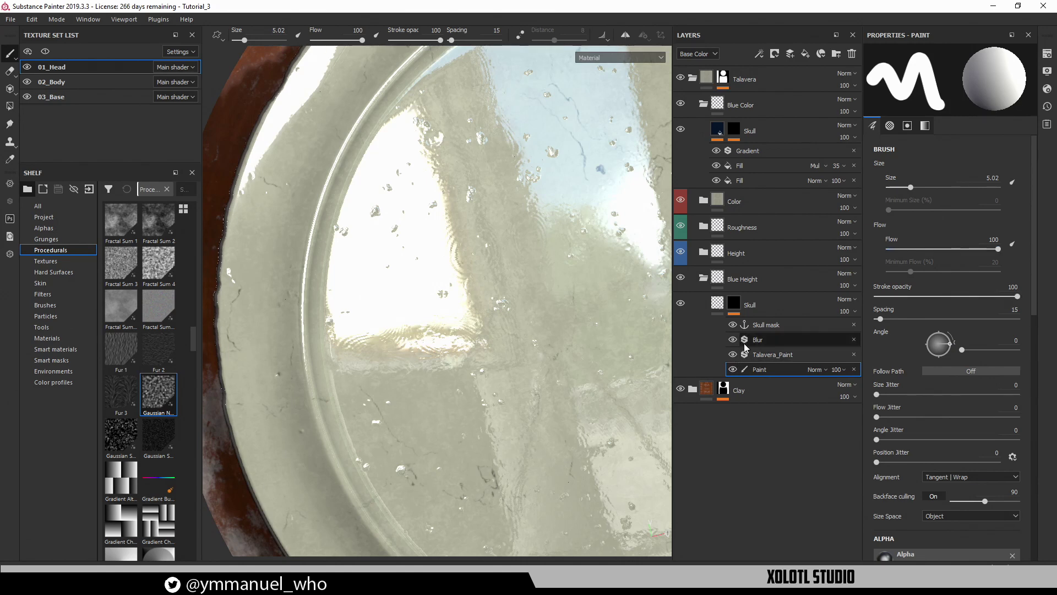
Reselect the Paint layer after accidentally selecting the Talavera_Paint filter
{"action": "left_click", "coordinate": [738, 355]}
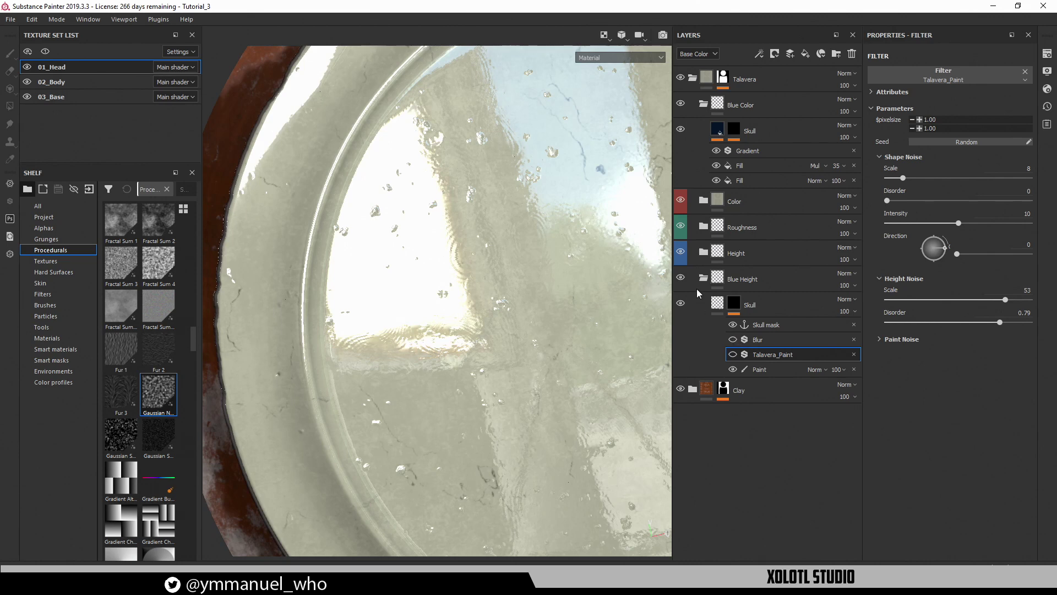
{"action": "middle_click_drag", "start_coordinate": [478, 296], "coordinate": [569, 280], "text": "alt"}
{"action": "left_click", "coordinate": [414, 265]}
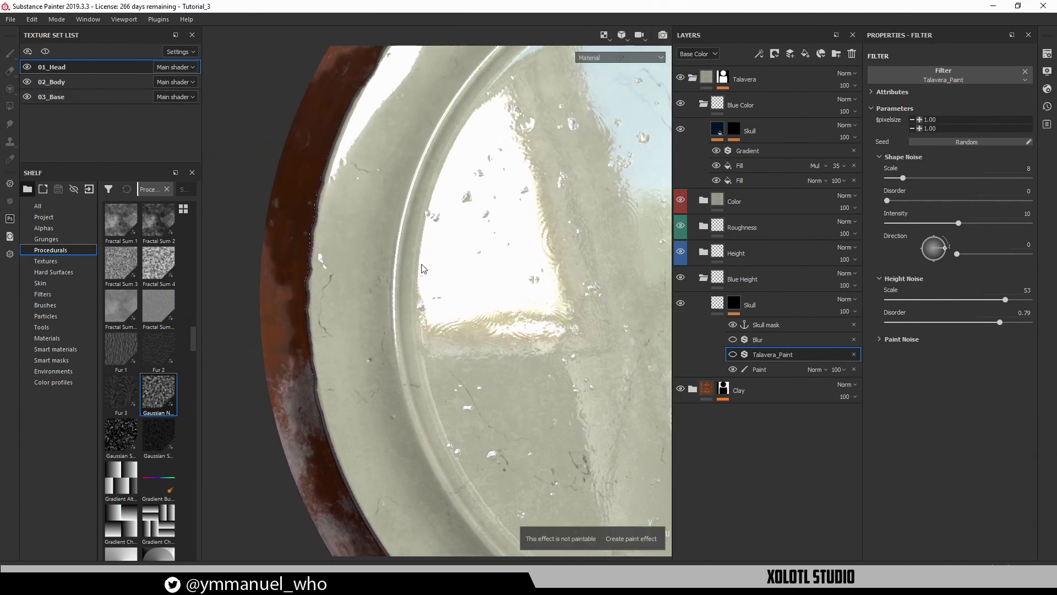
{"action": "left_click", "coordinate": [780, 368]}
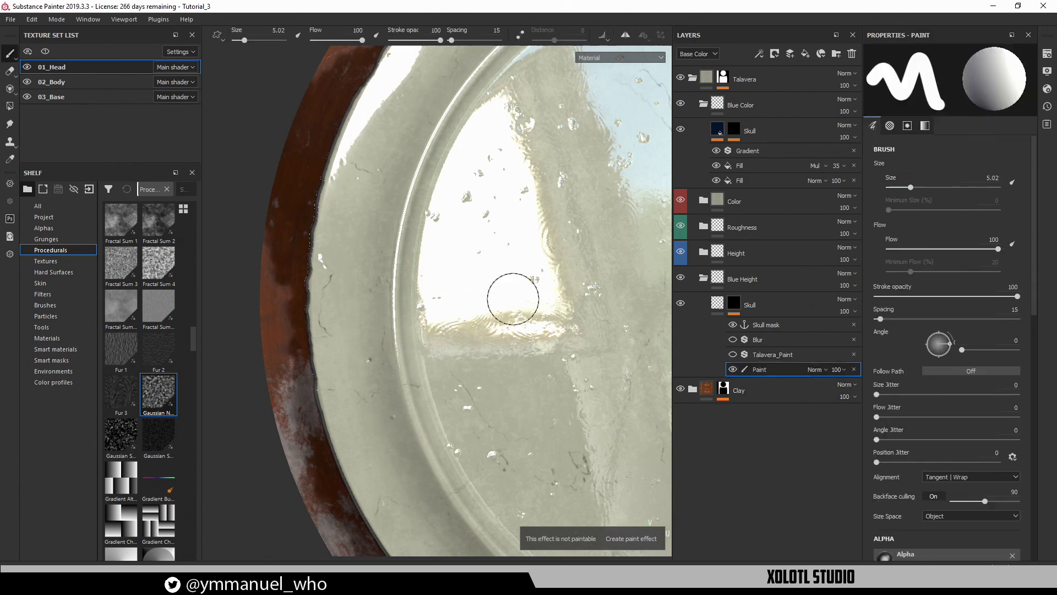
Erase a stray rim stroke with a 1.22 brush, then enlarge the brush to 3.03
{"action": "mouse_move", "coordinate": [401, 302]}
{"action": "left_mouse_down"}
{"action": "mouse_move", "coordinate": [393, 278]}
{"action": "mouse_move", "coordinate": [443, 126]}
{"action": "left_mouse_up"}
{"action": "middle_click_drag", "start_coordinate": [439, 247], "coordinate": [398, 406], "text": "alt"}
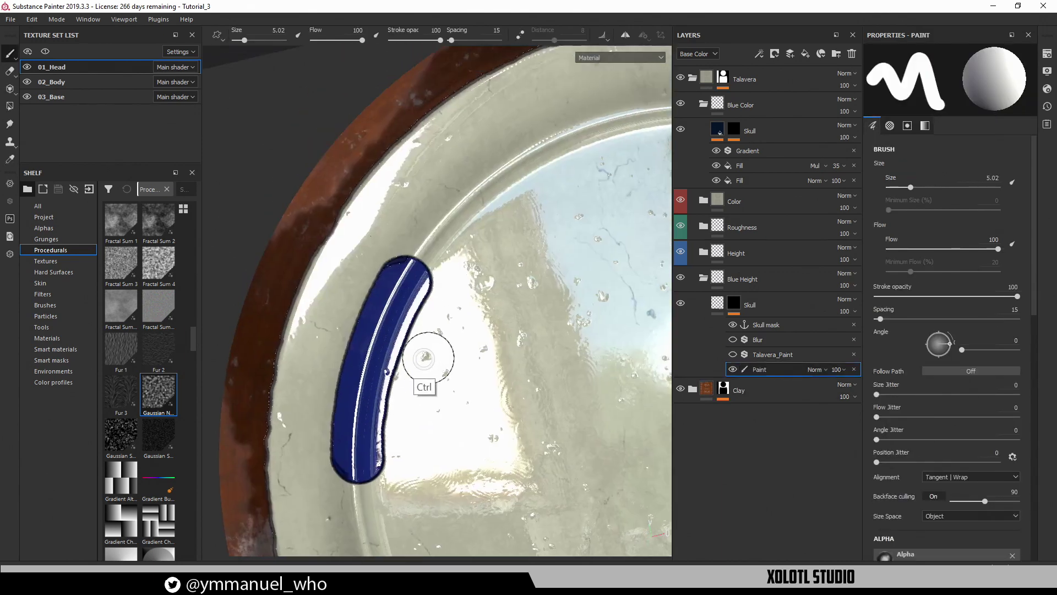
{"action": "right_click_drag", "start_coordinate": [430, 358], "coordinate": [339, 351], "text": "ctrl"}
{"action": "right_click_drag", "start_coordinate": [436, 351], "coordinate": [284, 370], "text": "alt"}
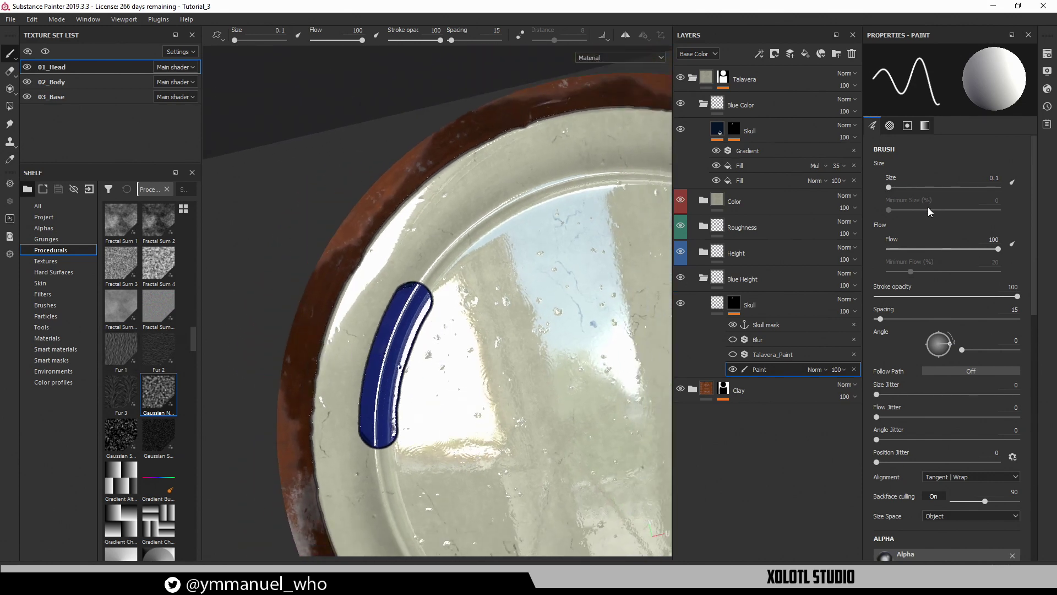
{"action": "left_click_drag", "start_coordinate": [903, 190], "coordinate": [897, 188]}
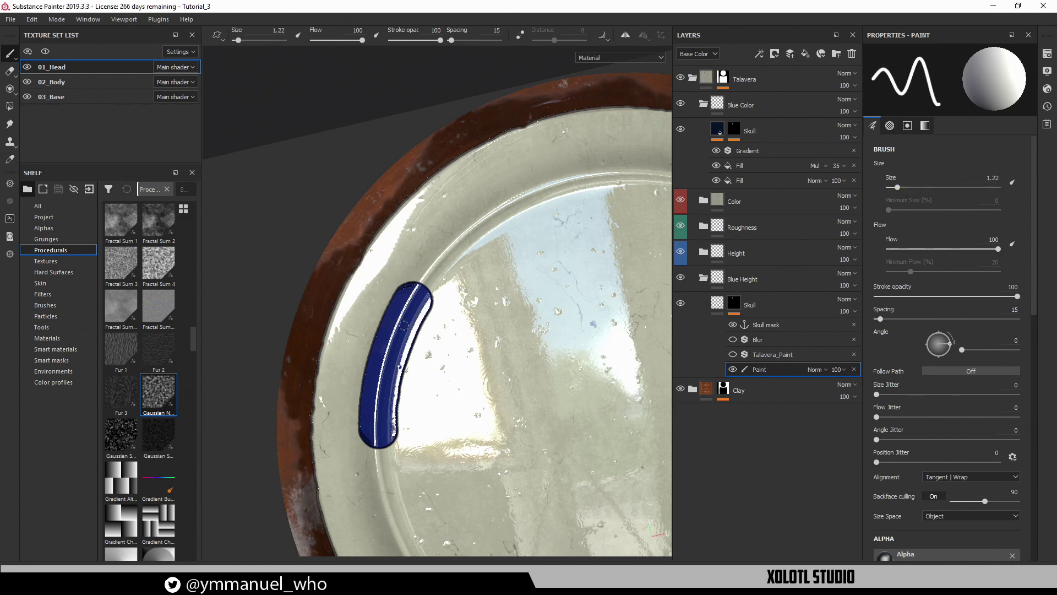
{"action": "key", "text": "e"}
{"action": "left_click_drag", "start_coordinate": [377, 354], "coordinate": [390, 436]}
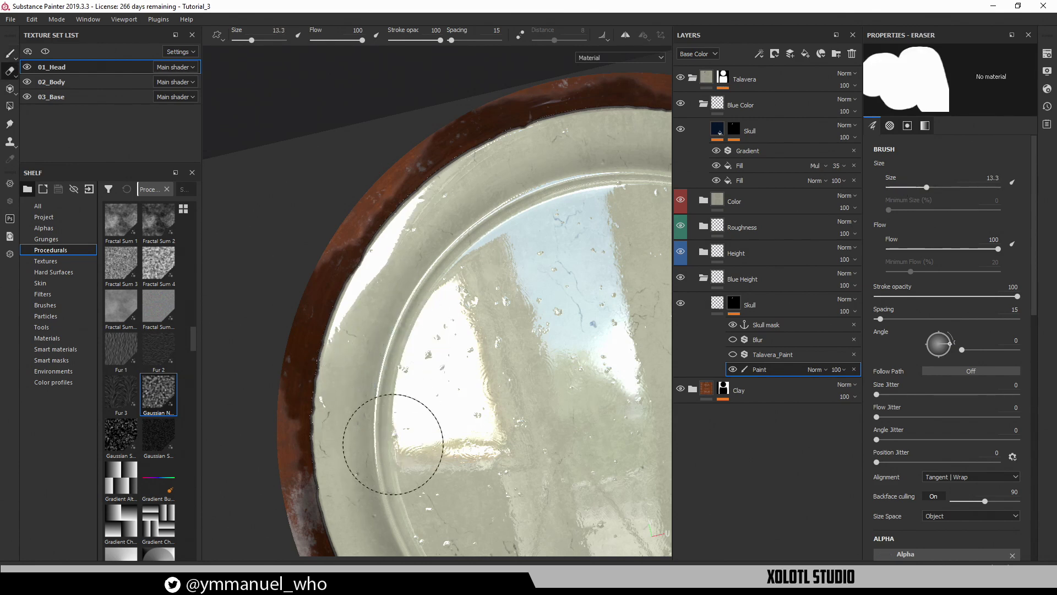
{"action": "key", "text": "1"}
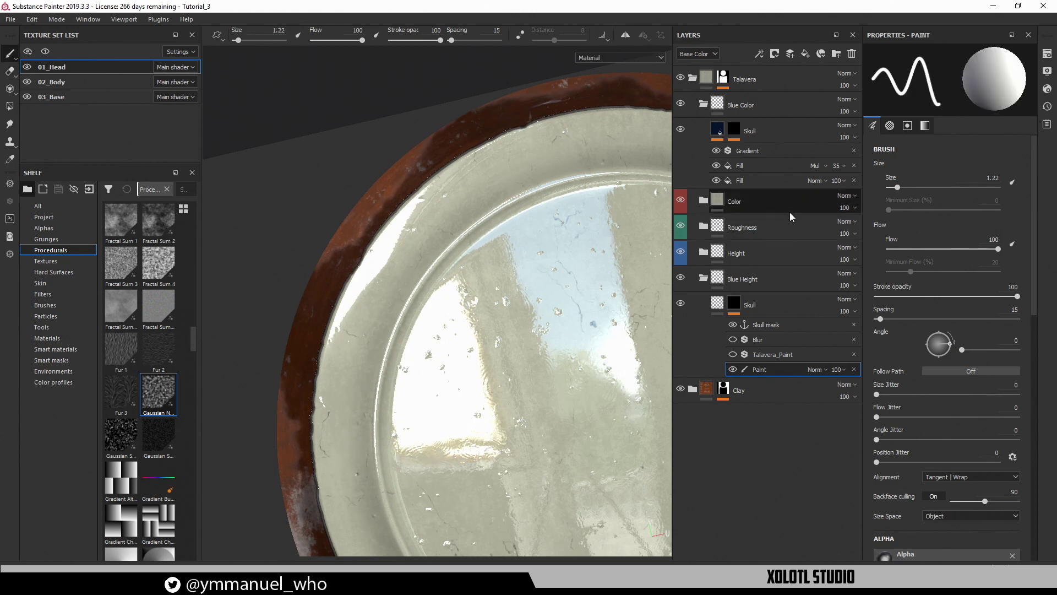
{"action": "left_click_drag", "start_coordinate": [897, 190], "coordinate": [905, 188]}
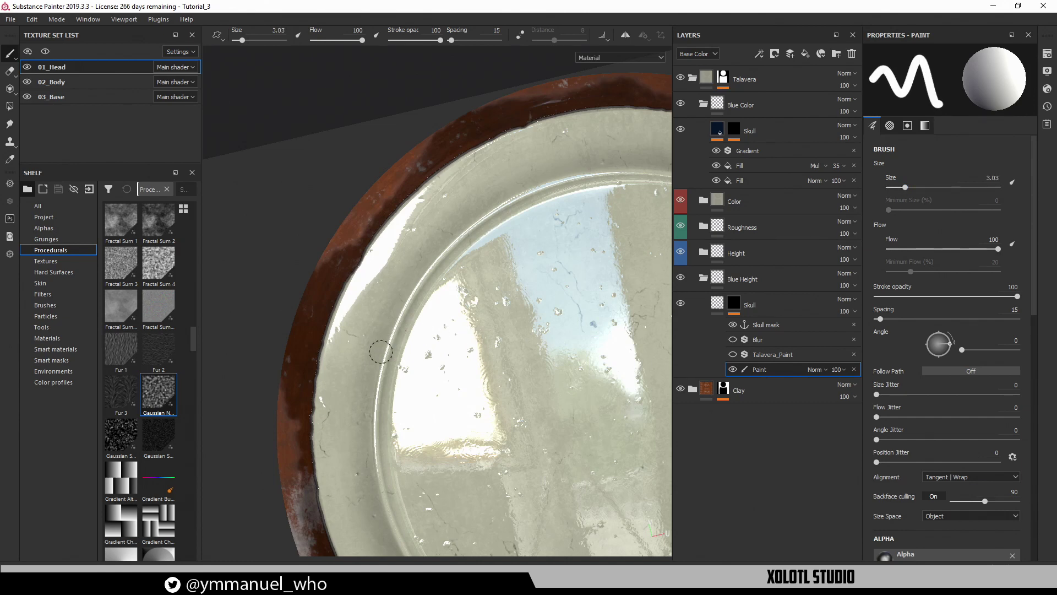
Paint a blue line up the face's inner rim with the 3.03 brush
{"action": "mouse_move", "coordinate": [380, 352]}
{"action": "left_mouse_down"}
{"action": "mouse_move", "coordinate": [401, 305]}
{"action": "mouse_move", "coordinate": [495, 215]}
{"action": "mouse_move", "coordinate": [478, 238]}
{"action": "left_mouse_up"}
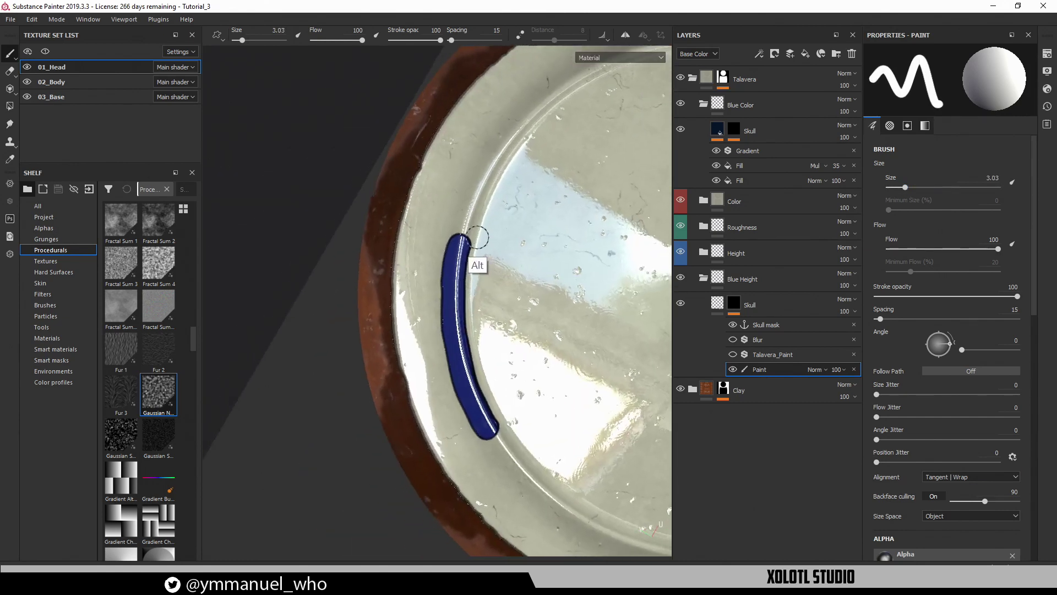
{"action": "middle_click_drag", "start_coordinate": [478, 237], "coordinate": [388, 344], "text": "alt"}
{"action": "mouse_move", "coordinate": [372, 347]}
{"action": "left_mouse_down"}
{"action": "mouse_move", "coordinate": [398, 284]}
{"action": "mouse_move", "coordinate": [453, 209]}
{"action": "mouse_move", "coordinate": [483, 187]}
{"action": "mouse_move", "coordinate": [503, 209]}
{"action": "left_mouse_up"}
{"action": "middle_click_drag", "start_coordinate": [502, 210], "coordinate": [419, 307], "text": "alt"}
{"action": "mouse_move", "coordinate": [388, 352]}
{"action": "left_mouse_down"}
{"action": "mouse_move", "coordinate": [407, 269]}
{"action": "mouse_move", "coordinate": [449, 176]}
{"action": "mouse_move", "coordinate": [471, 156]}
{"action": "left_mouse_up"}
{"action": "left_click_drag", "start_coordinate": [471, 156], "coordinate": [495, 177], "text": "alt"}
{"action": "mouse_move", "coordinate": [495, 177]}
{"action": "middle_mouse_down", "text": "alt"}
{"action": "mouse_move", "coordinate": [415, 312]}
{"action": "mouse_move", "coordinate": [420, 292]}
{"action": "middle_mouse_up", "text": "alt"}
Continue the blue inner ring further around the face rim
{"action": "mouse_move", "coordinate": [372, 382]}
{"action": "left_mouse_down"}
{"action": "mouse_move", "coordinate": [366, 304]}
{"action": "mouse_move", "coordinate": [380, 216]}
{"action": "mouse_move", "coordinate": [407, 161]}
{"action": "mouse_move", "coordinate": [451, 172]}
{"action": "left_mouse_up"}
{"action": "middle_click_drag", "start_coordinate": [451, 172], "coordinate": [403, 331], "text": "alt"}
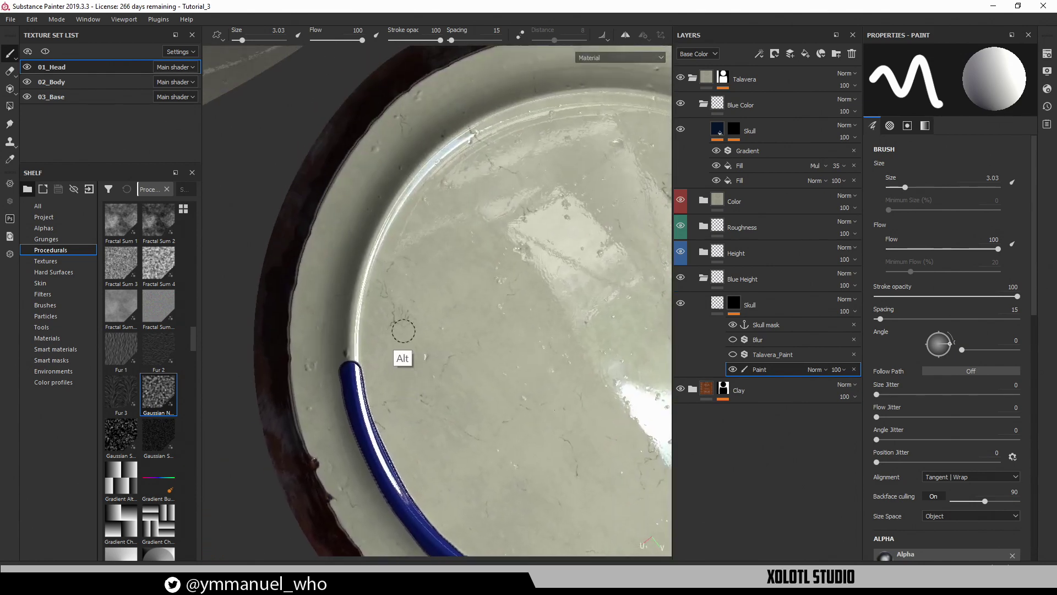
{"action": "mouse_move", "coordinate": [352, 367]}
{"action": "left_mouse_down"}
{"action": "mouse_move", "coordinate": [344, 330]}
{"action": "mouse_move", "coordinate": [361, 255]}
{"action": "mouse_move", "coordinate": [441, 149]}
{"action": "mouse_move", "coordinate": [471, 154]}
{"action": "left_mouse_up"}
{"action": "middle_click_drag", "start_coordinate": [472, 154], "coordinate": [381, 305], "text": "alt"}
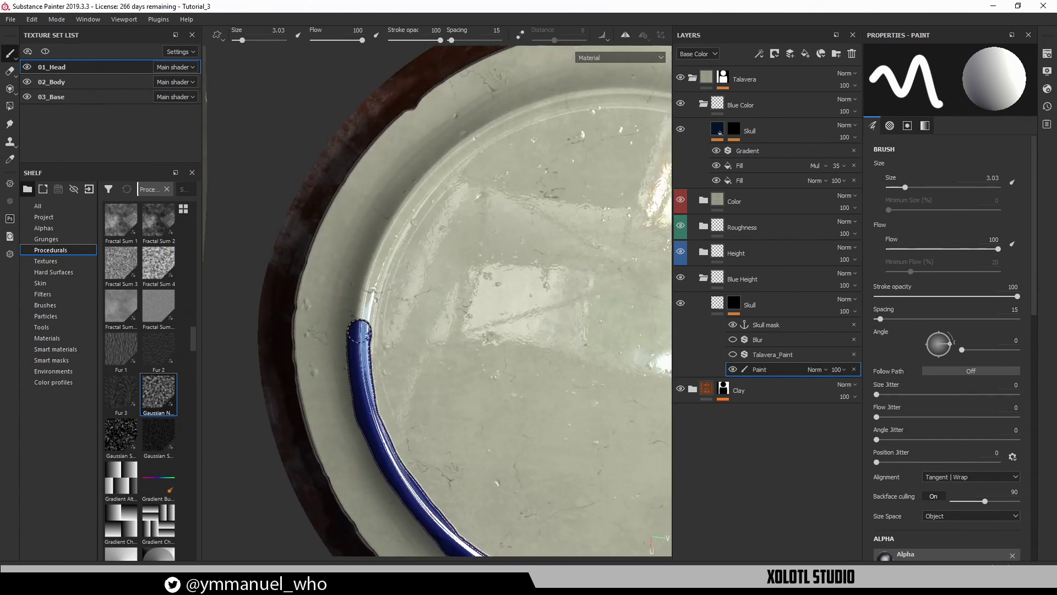
{"action": "mouse_move", "coordinate": [359, 330]}
{"action": "left_mouse_down"}
{"action": "mouse_move", "coordinate": [386, 258]}
{"action": "mouse_move", "coordinate": [443, 175]}
{"action": "left_mouse_up"}
{"action": "left_click_drag", "start_coordinate": [444, 175], "coordinate": [465, 185], "text": "alt"}
{"action": "mouse_move", "coordinate": [466, 184]}
{"action": "middle_mouse_down", "text": "alt"}
{"action": "mouse_move", "coordinate": [434, 267]}
{"action": "mouse_move", "coordinate": [415, 278]}
{"action": "middle_mouse_up", "text": "alt"}
{"action": "mouse_move", "coordinate": [388, 319]}
{"action": "left_mouse_down"}
{"action": "mouse_move", "coordinate": [396, 211]}
{"action": "mouse_move", "coordinate": [421, 168]}
{"action": "mouse_move", "coordinate": [477, 170]}
{"action": "left_mouse_up"}
{"action": "middle_click_drag", "start_coordinate": [477, 171], "coordinate": [407, 335], "text": "alt"}
{"action": "mouse_move", "coordinate": [367, 352]}
{"action": "left_mouse_down"}
{"action": "mouse_move", "coordinate": [392, 226]}
{"action": "mouse_move", "coordinate": [423, 159]}
{"action": "left_mouse_up"}
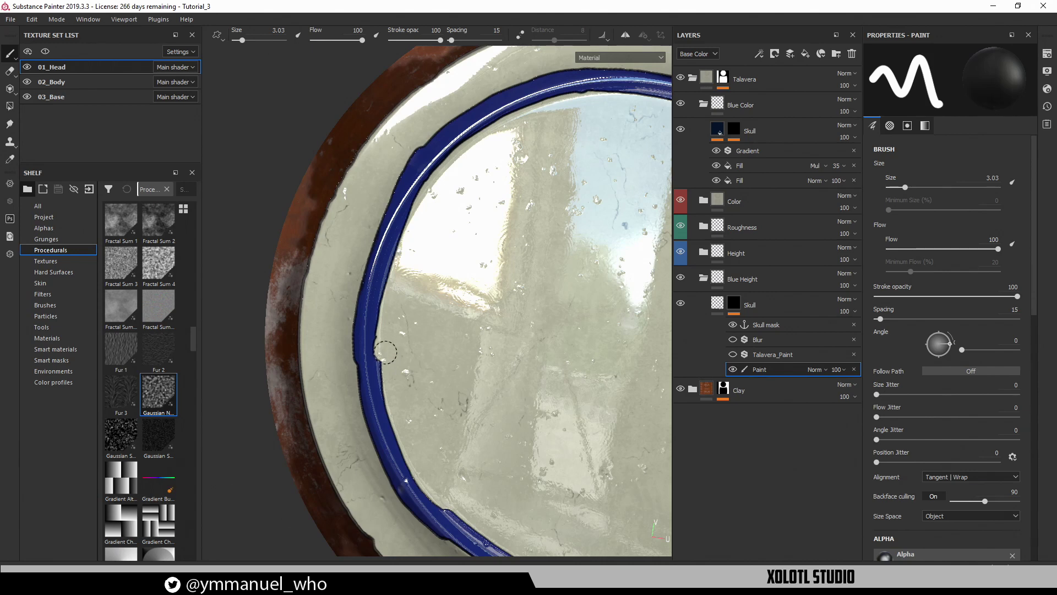
Add blue along the lower rim and carry the inner ring up the left side
{"action": "left_click_drag", "start_coordinate": [365, 372], "coordinate": [351, 381]}
{"action": "middle_click_drag", "start_coordinate": [500, 222], "coordinate": [450, 323], "text": "alt"}
{"action": "left_click_drag", "start_coordinate": [450, 324], "coordinate": [468, 275], "text": "alt"}
{"action": "middle_click_drag", "start_coordinate": [468, 275], "coordinate": [428, 301], "text": "alt"}
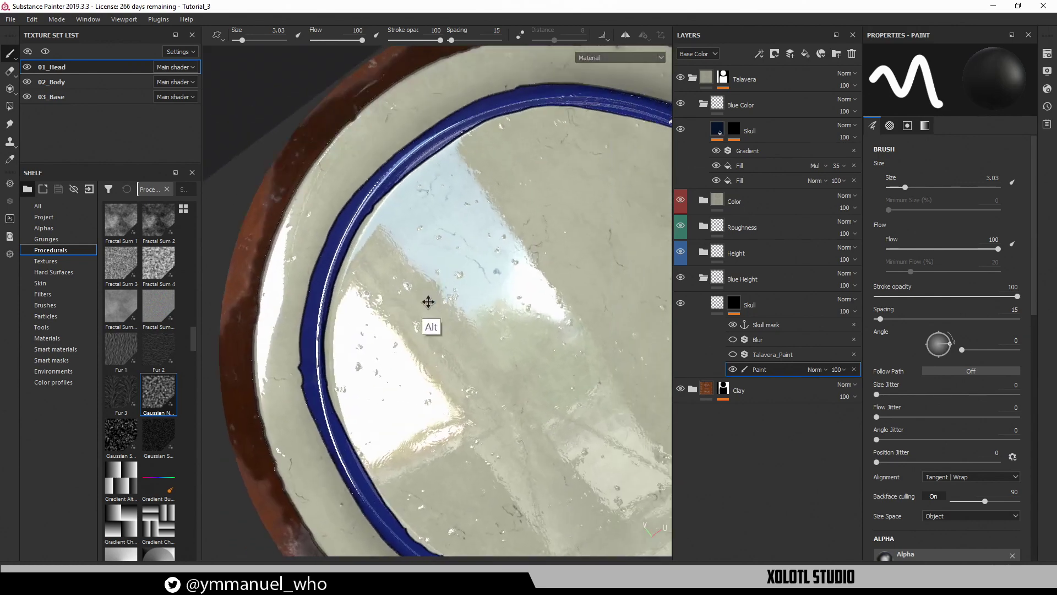
{"action": "mouse_move", "coordinate": [428, 302]}
{"action": "left_mouse_down", "text": "alt"}
{"action": "mouse_move", "coordinate": [431, 283]}
{"action": "mouse_move", "coordinate": [366, 323]}
{"action": "mouse_move", "coordinate": [443, 316]}
{"action": "left_mouse_up", "text": "alt"}
{"action": "middle_click_drag", "start_coordinate": [444, 316], "coordinate": [504, 267], "text": "alt"}
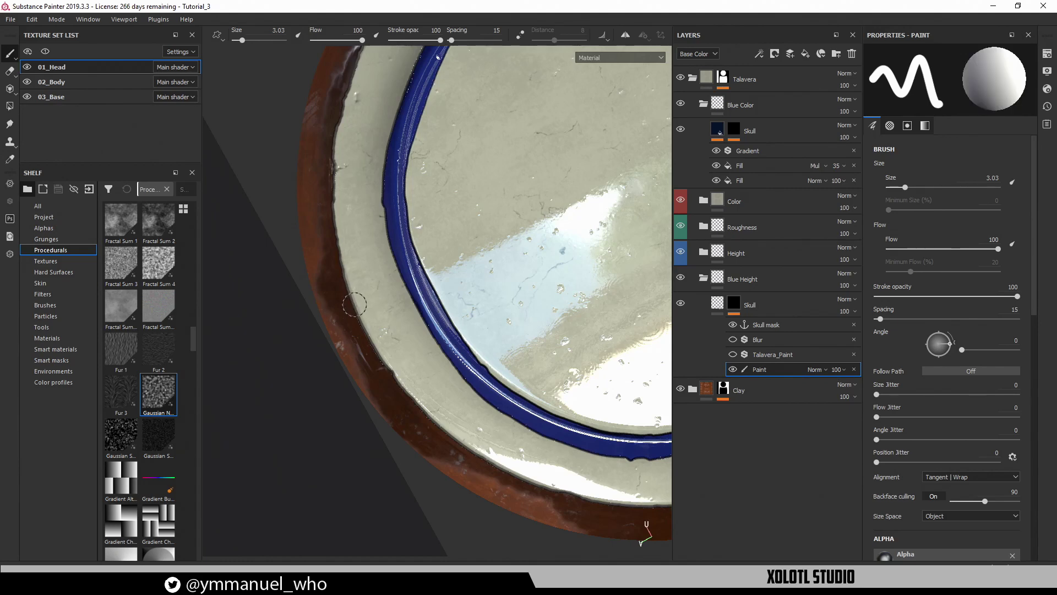
{"action": "mouse_move", "coordinate": [362, 318]}
{"action": "left_mouse_down"}
{"action": "mouse_move", "coordinate": [333, 202]}
{"action": "mouse_move", "coordinate": [338, 135]}
{"action": "left_mouse_up"}
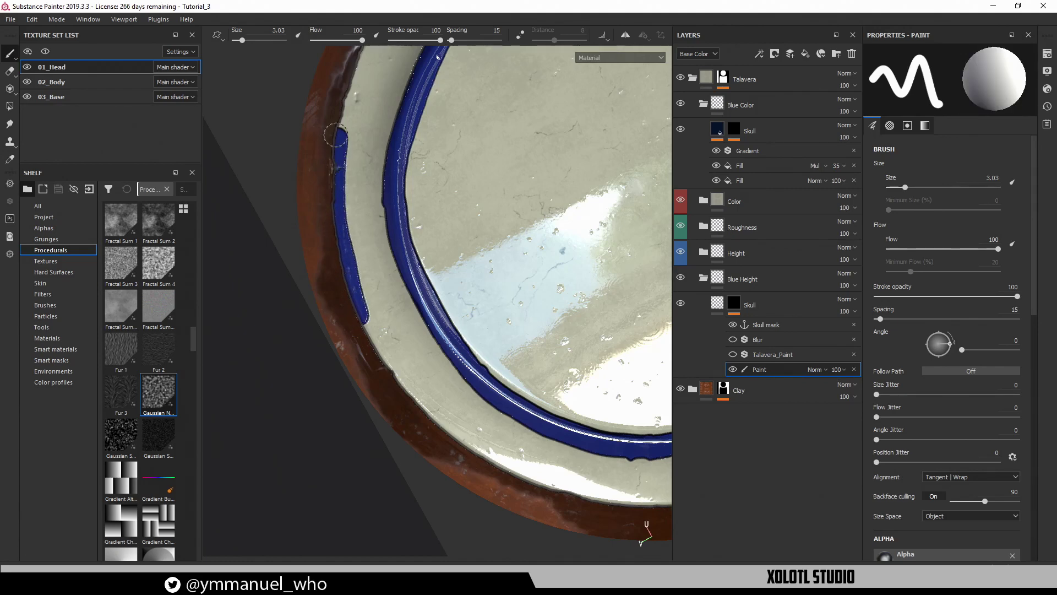
{"action": "middle_click_drag", "start_coordinate": [431, 167], "coordinate": [431, 352], "text": "alt"}
{"action": "mouse_move", "coordinate": [340, 325]}
{"action": "left_mouse_down"}
{"action": "mouse_move", "coordinate": [358, 255]}
{"action": "mouse_move", "coordinate": [408, 162]}
{"action": "left_mouse_up"}
{"action": "left_click_drag", "start_coordinate": [511, 226], "coordinate": [397, 190], "text": "alt"}
{"action": "mouse_move", "coordinate": [396, 190]}
{"action": "middle_mouse_down", "text": "alt"}
{"action": "mouse_move", "coordinate": [430, 297]}
{"action": "mouse_move", "coordinate": [405, 335]}
{"action": "middle_mouse_up", "text": "alt"}
Paint a second blue ring up the plate's outer rim, then view the whole head
{"action": "mouse_move", "coordinate": [326, 357]}
{"action": "left_mouse_down"}
{"action": "mouse_move", "coordinate": [334, 314]}
{"action": "mouse_move", "coordinate": [415, 140]}
{"action": "left_mouse_up"}
{"action": "mouse_move", "coordinate": [416, 140]}
{"action": "left_mouse_down", "text": "alt"}
{"action": "mouse_move", "coordinate": [455, 180]}
{"action": "mouse_move", "coordinate": [354, 350]}
{"action": "mouse_move", "coordinate": [328, 300]}
{"action": "mouse_move", "coordinate": [340, 223]}
{"action": "mouse_move", "coordinate": [364, 146]}
{"action": "mouse_move", "coordinate": [395, 106]}
{"action": "left_mouse_up", "text": "alt"}
{"action": "mouse_move", "coordinate": [480, 169]}
{"action": "left_mouse_down", "text": "alt"}
{"action": "mouse_move", "coordinate": [474, 193]}
{"action": "mouse_move", "coordinate": [330, 365]}
{"action": "mouse_move", "coordinate": [350, 268]}
{"action": "mouse_move", "coordinate": [394, 183]}
{"action": "mouse_move", "coordinate": [484, 96]}
{"action": "left_mouse_up", "text": "alt"}
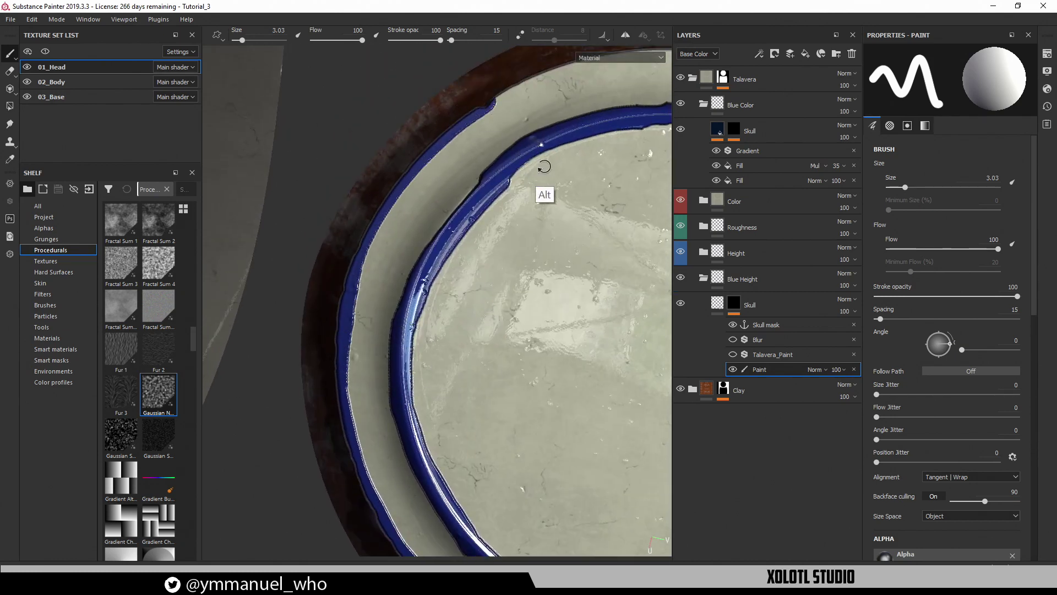
{"action": "mouse_move", "coordinate": [541, 166]}
{"action": "left_mouse_down", "text": "alt"}
{"action": "mouse_move", "coordinate": [456, 315]}
{"action": "mouse_move", "coordinate": [401, 287]}
{"action": "mouse_move", "coordinate": [413, 237]}
{"action": "mouse_move", "coordinate": [489, 113]}
{"action": "left_mouse_up", "text": "alt"}
{"action": "mouse_move", "coordinate": [562, 225]}
{"action": "left_mouse_down", "text": "alt"}
{"action": "mouse_move", "coordinate": [530, 181]}
{"action": "mouse_move", "coordinate": [385, 327]}
{"action": "mouse_move", "coordinate": [357, 318]}
{"action": "mouse_move", "coordinate": [405, 194]}
{"action": "mouse_move", "coordinate": [484, 115]}
{"action": "mouse_move", "coordinate": [451, 374]}
{"action": "left_mouse_up", "text": "alt"}
{"action": "mouse_move", "coordinate": [385, 374]}
{"action": "left_mouse_down"}
{"action": "mouse_move", "coordinate": [387, 311]}
{"action": "mouse_move", "coordinate": [410, 256]}
{"action": "mouse_move", "coordinate": [450, 189]}
{"action": "mouse_move", "coordinate": [528, 122]}
{"action": "left_mouse_up"}
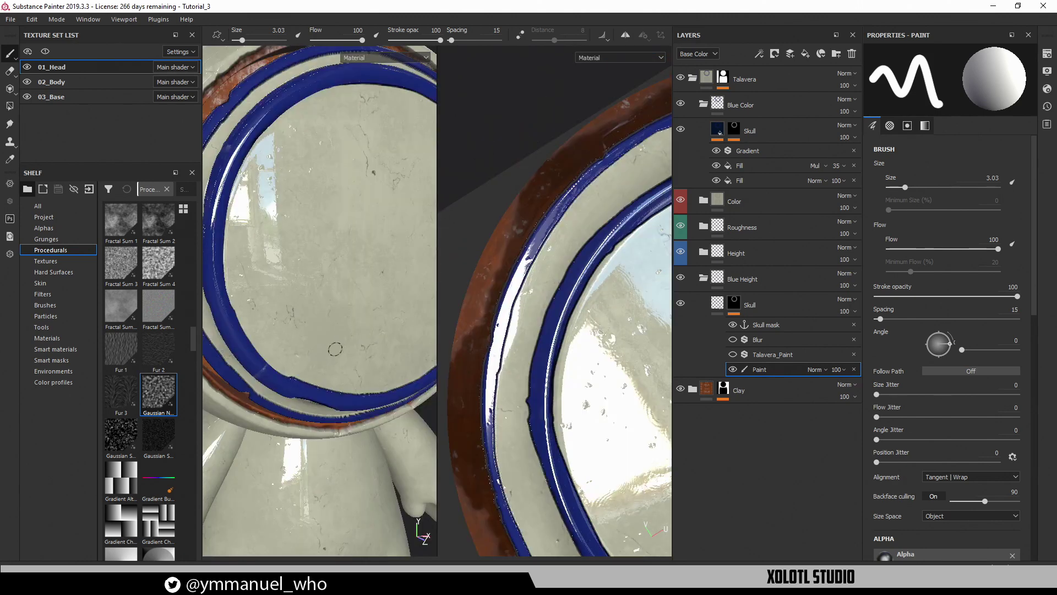
{"action": "right_click_drag", "start_coordinate": [335, 349], "coordinate": [198, 242], "text": "alt"}
{"action": "left_click_drag", "start_coordinate": [370, 292], "coordinate": [408, 278], "text": "alt"}
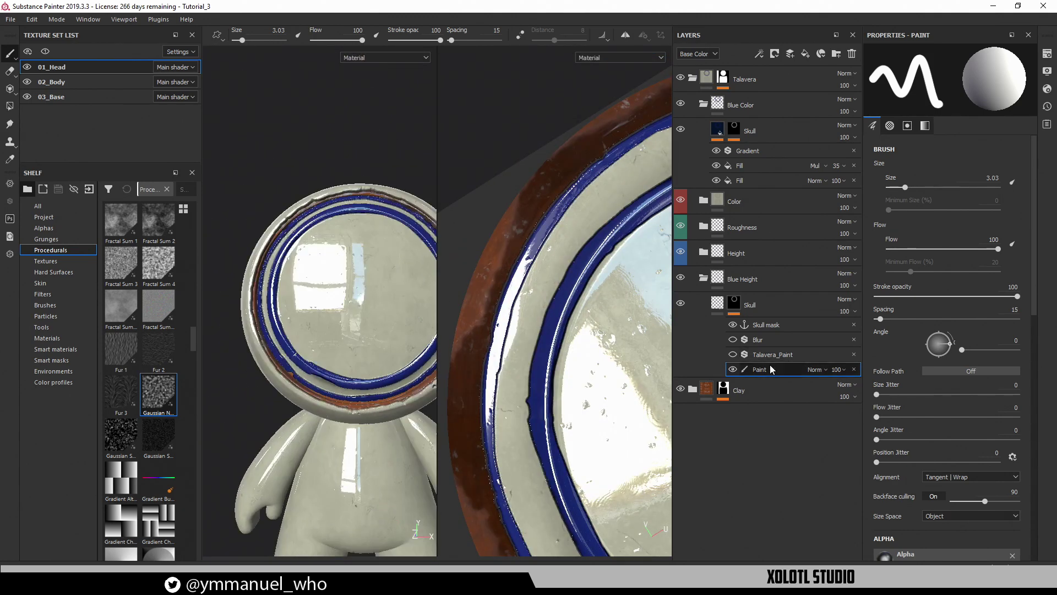
Enable the Talavera_Paint filter on the blue rings and start lowering its Shape Noise intensity
{"action": "left_click", "coordinate": [732, 355]}
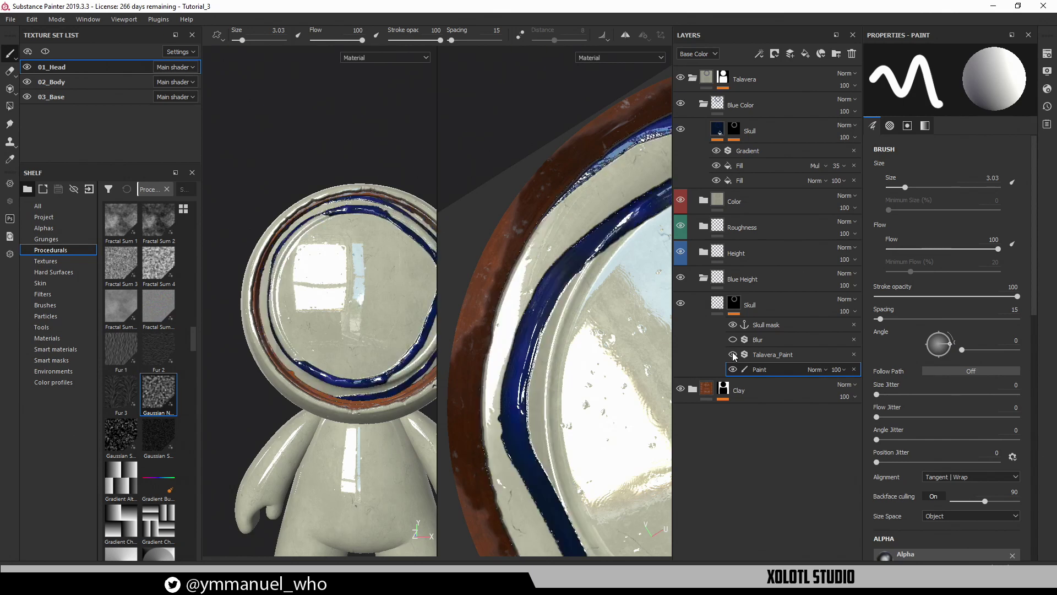
{"action": "left_click", "coordinate": [769, 358]}
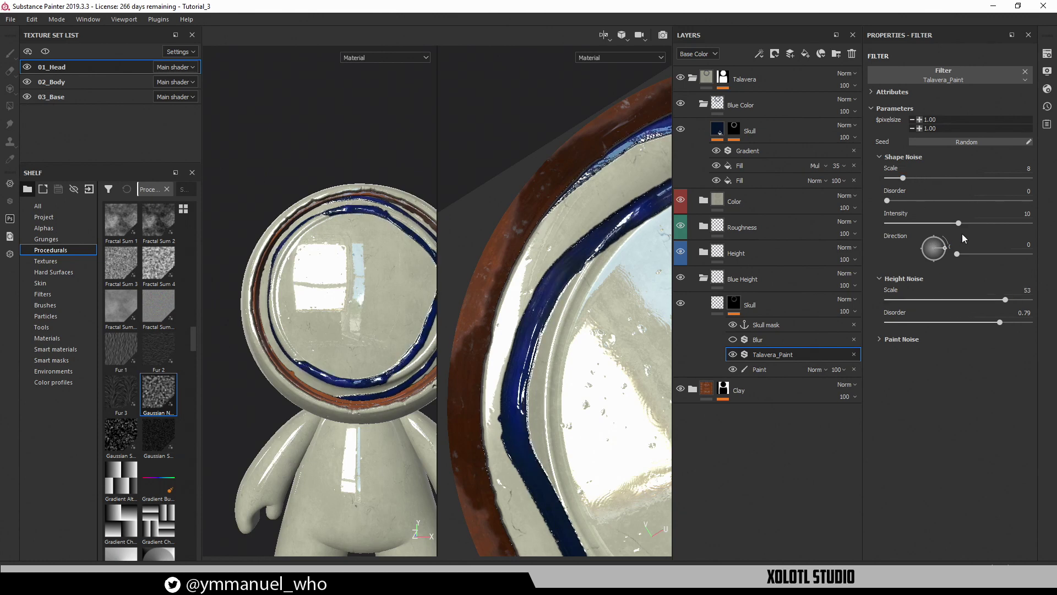
{"action": "left_click_drag", "start_coordinate": [956, 224], "coordinate": [904, 225]}
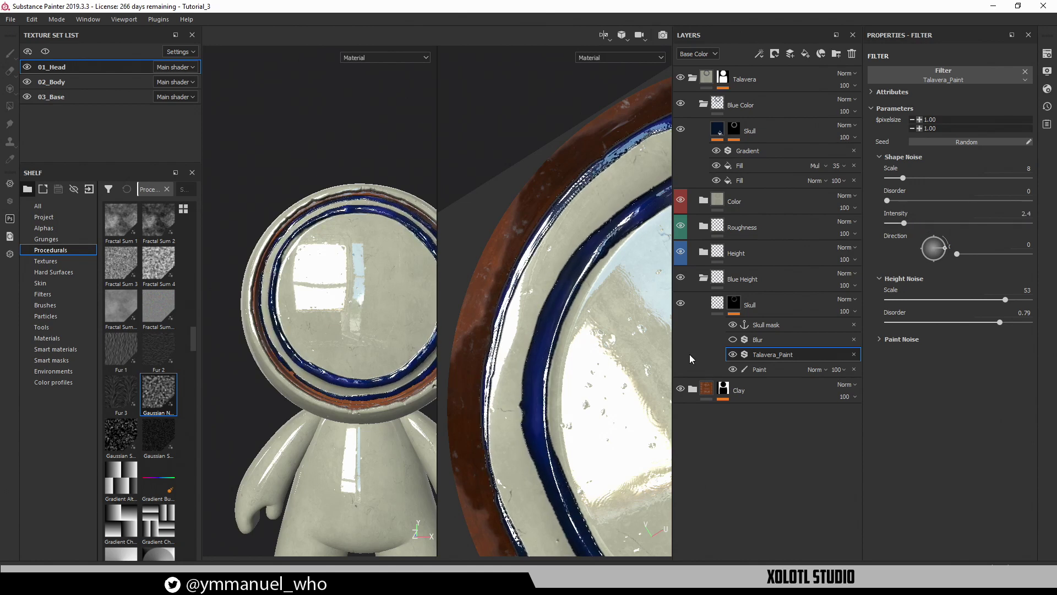
{"action": "right_click_drag", "start_coordinate": [610, 388], "coordinate": [442, 245], "text": "alt"}
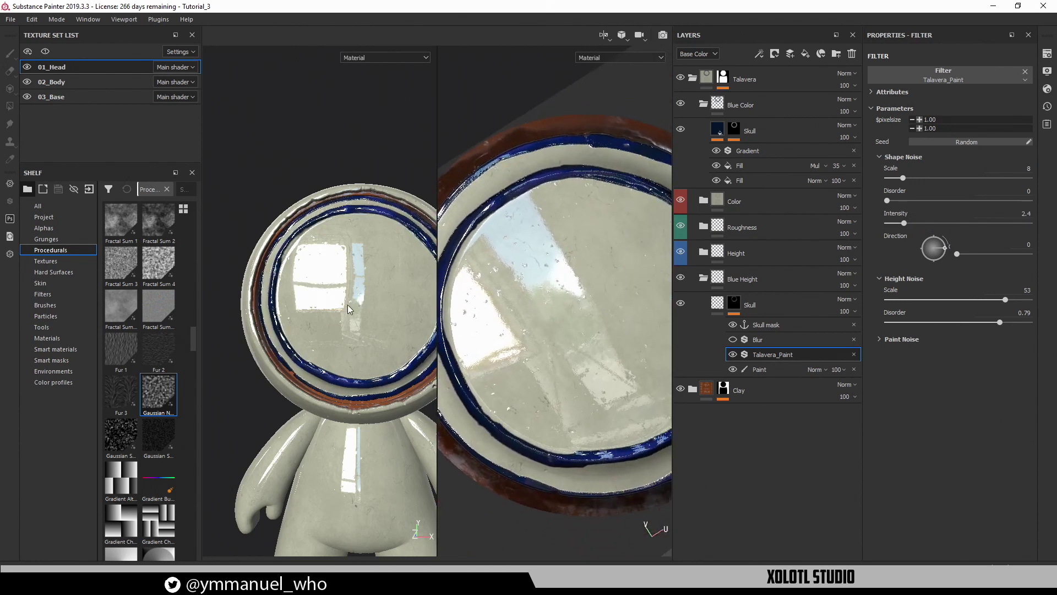
Lower Shape Noise intensity toward 0.93 and raise its scale from 8 to 24
{"action": "key", "text": "F2"}
{"action": "left_click_drag", "start_coordinate": [348, 307], "coordinate": [449, 343], "text": "alt"}
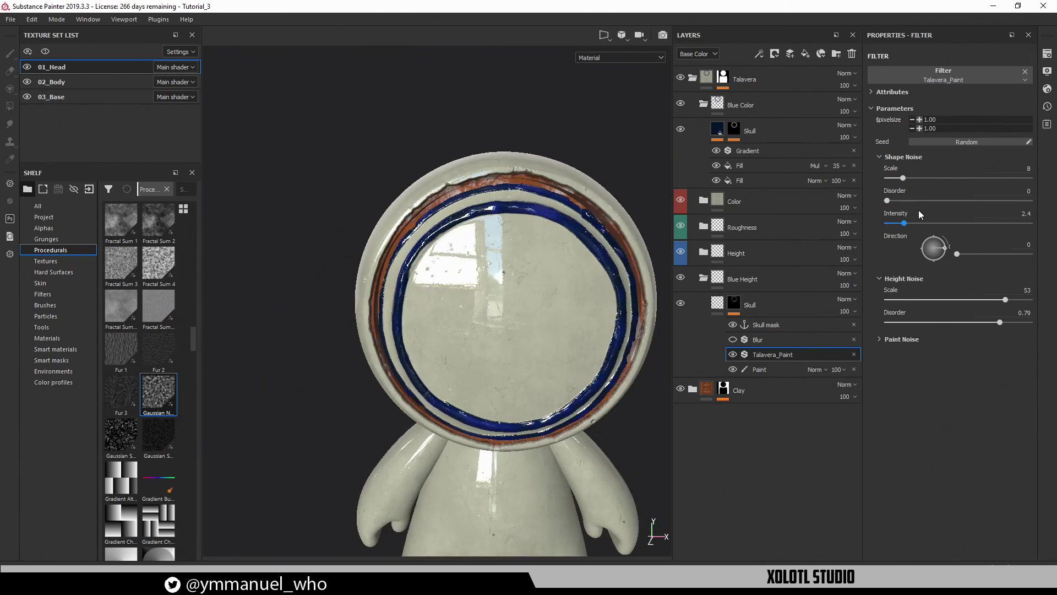
{"action": "left_click_drag", "start_coordinate": [903, 222], "coordinate": [894, 223]}
{"action": "left_click_drag", "start_coordinate": [903, 177], "coordinate": [939, 179]}
{"action": "left_click_drag", "start_coordinate": [894, 223], "coordinate": [893, 223]}
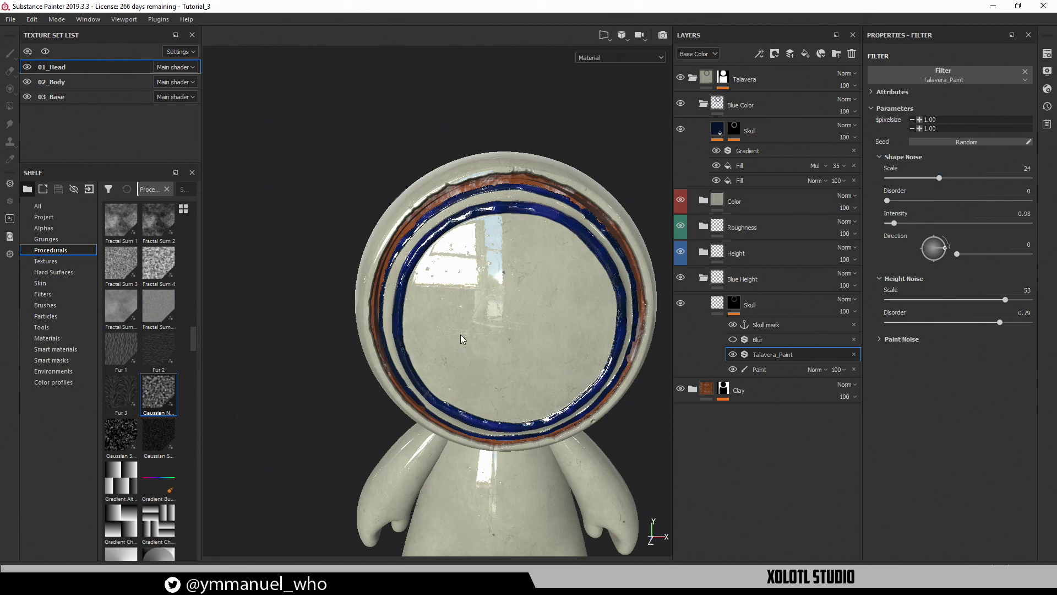
Inspect the head closely, then return to split 3D/2D views with side panels hidden
{"action": "left_click_drag", "start_coordinate": [462, 338], "coordinate": [461, 219], "text": "alt"}
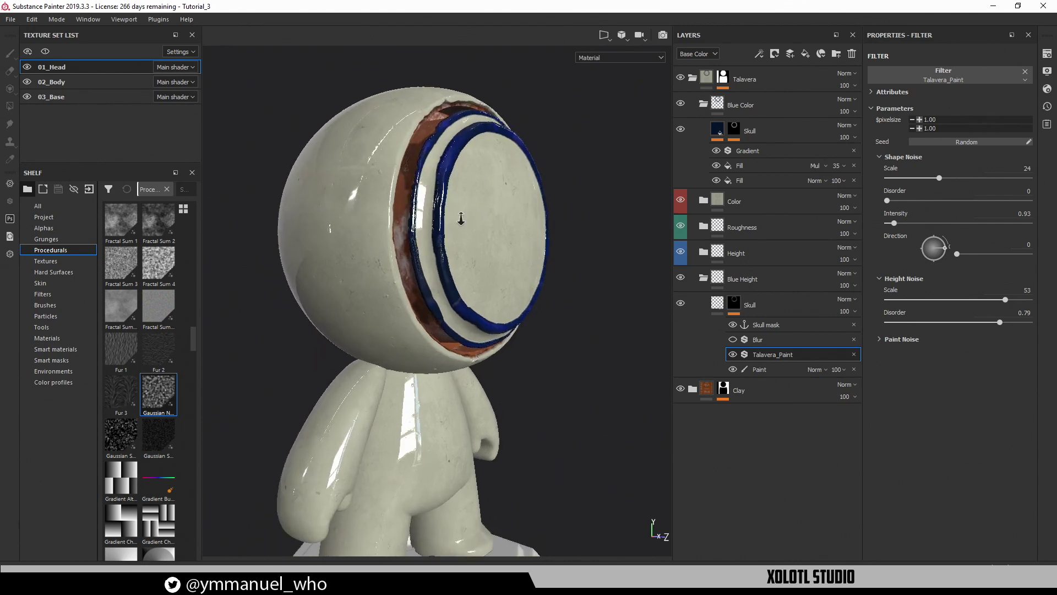
{"action": "right_click_drag", "start_coordinate": [461, 219], "coordinate": [566, 286], "text": "alt"}
{"action": "left_click_drag", "start_coordinate": [566, 286], "coordinate": [506, 267], "text": "alt"}
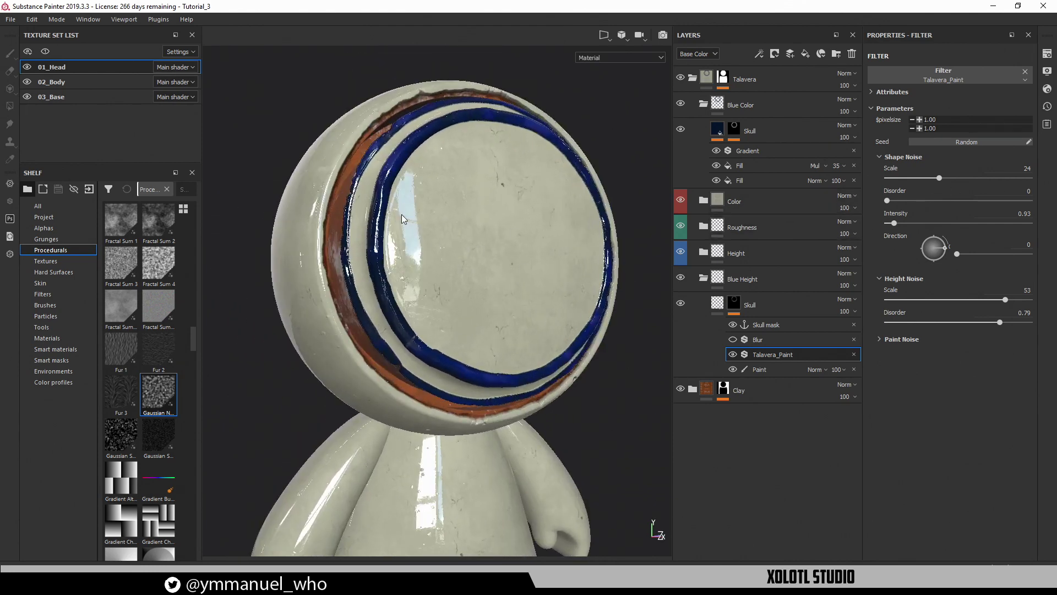
{"action": "right_click_drag", "start_coordinate": [402, 215], "coordinate": [466, 257], "text": "alt"}
{"action": "middle_click_drag", "start_coordinate": [440, 252], "coordinate": [447, 238], "text": "alt"}
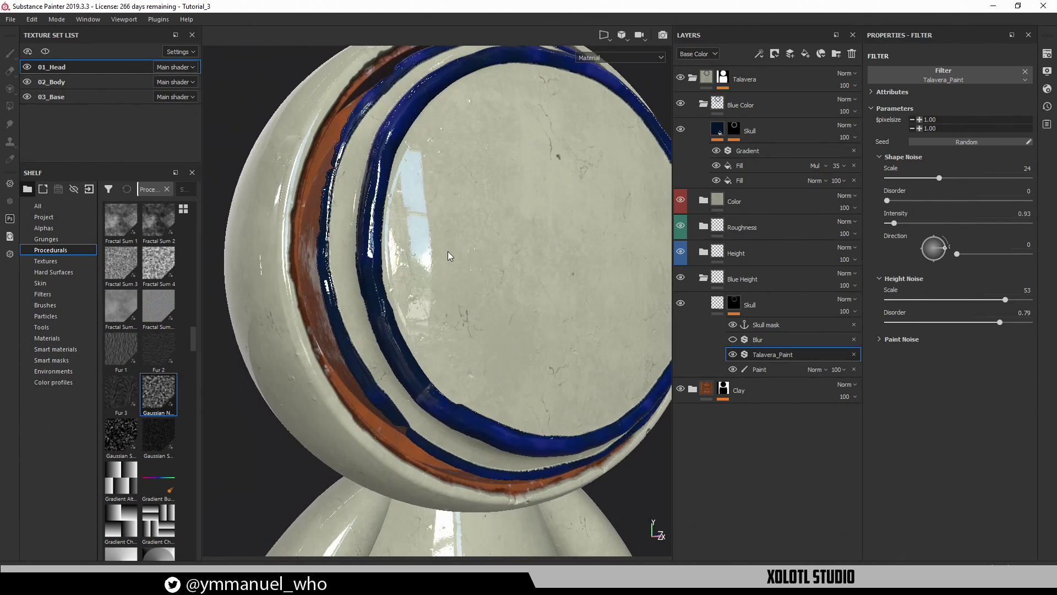
{"action": "key", "text": "F1"}
{"action": "middle_click_drag", "start_coordinate": [509, 285], "coordinate": [557, 316], "text": "alt"}
{"action": "right_click_drag", "start_coordinate": [541, 245], "coordinate": [604, 303], "text": "alt"}
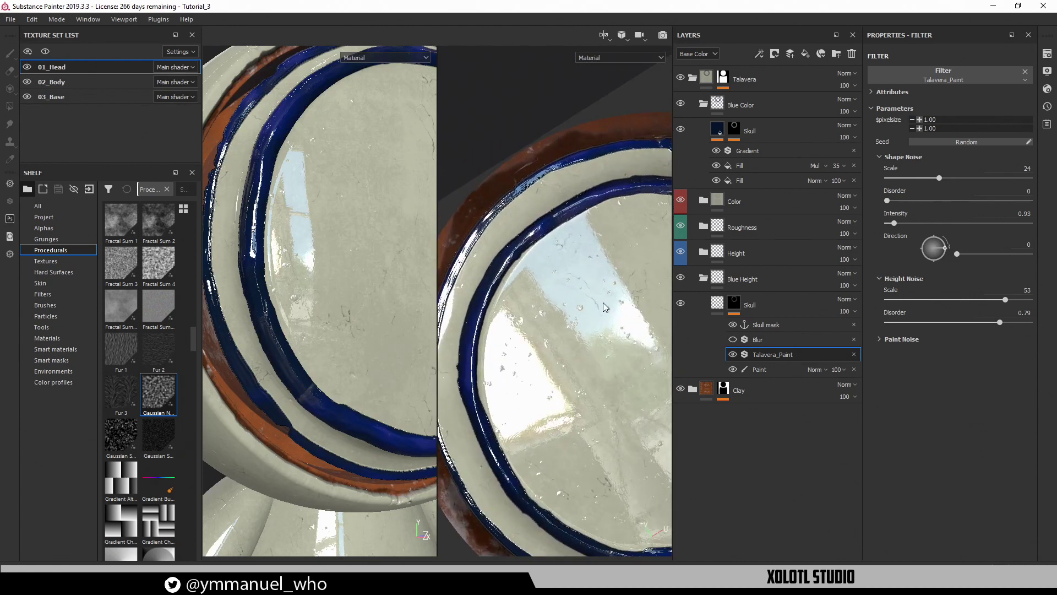
{"action": "key", "text": "Tab"}
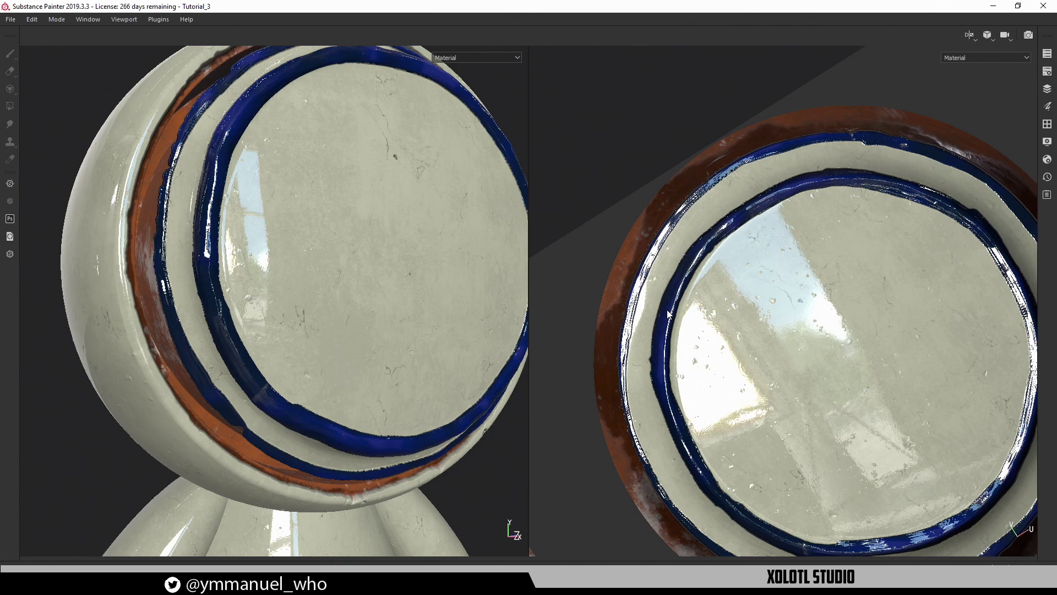
Zoom the 2D view onto the rim and reselect the Paint layer
{"action": "middle_click_drag", "start_coordinate": [721, 328], "coordinate": [666, 304], "text": "alt"}
{"action": "left_click_drag", "start_coordinate": [666, 304], "coordinate": [729, 349], "text": "alt"}
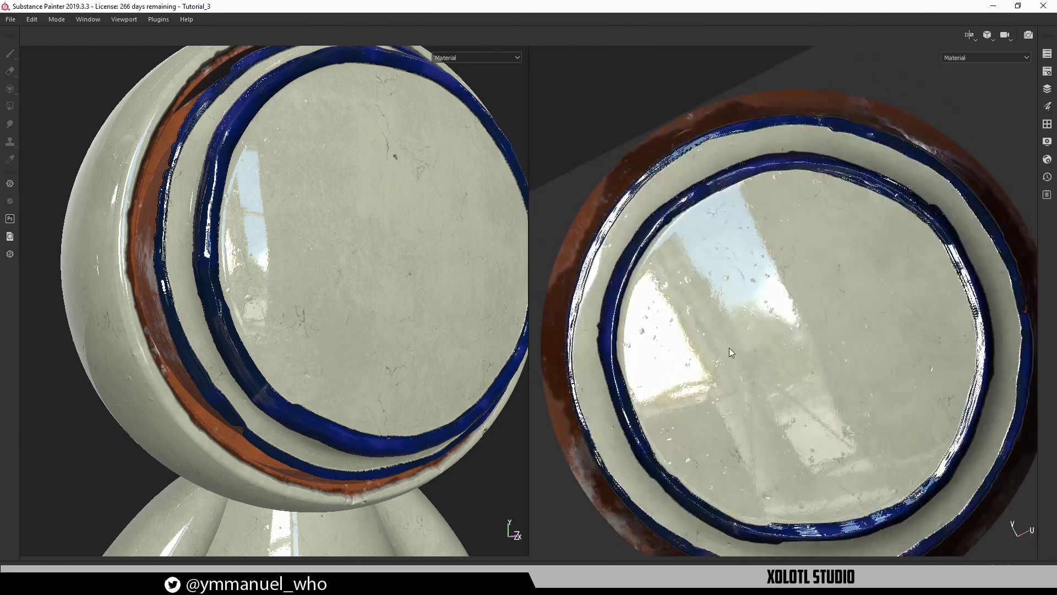
{"action": "right_click_drag", "start_coordinate": [729, 349], "coordinate": [732, 231], "text": "alt"}
{"action": "left_click_drag", "start_coordinate": [774, 253], "coordinate": [773, 294], "text": "alt"}
{"action": "right_click_drag", "start_coordinate": [677, 226], "coordinate": [716, 234], "text": "alt"}
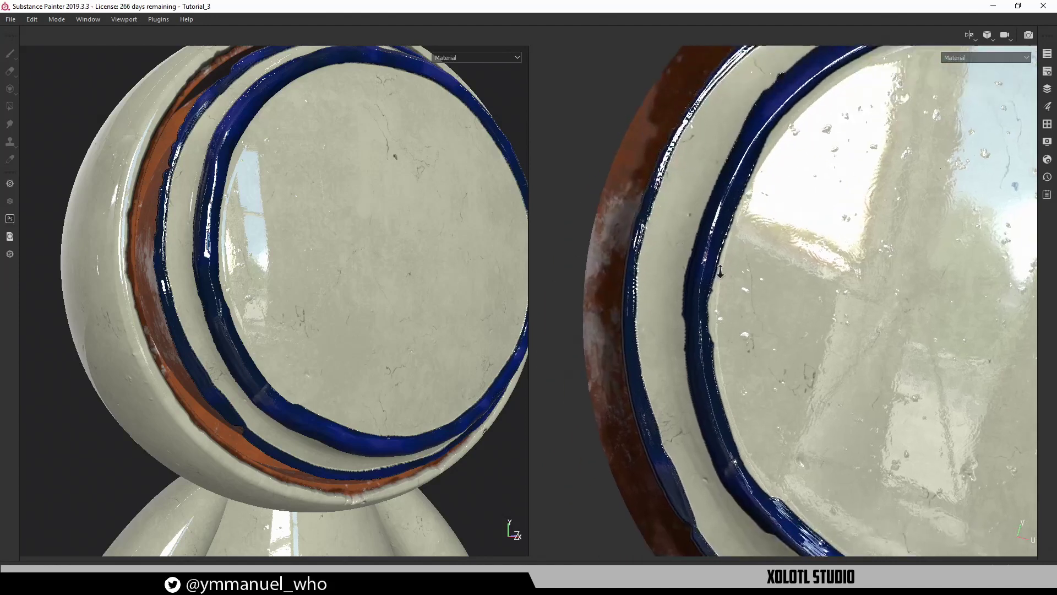
{"action": "middle_click_drag", "start_coordinate": [716, 234], "coordinate": [728, 265], "text": "alt"}
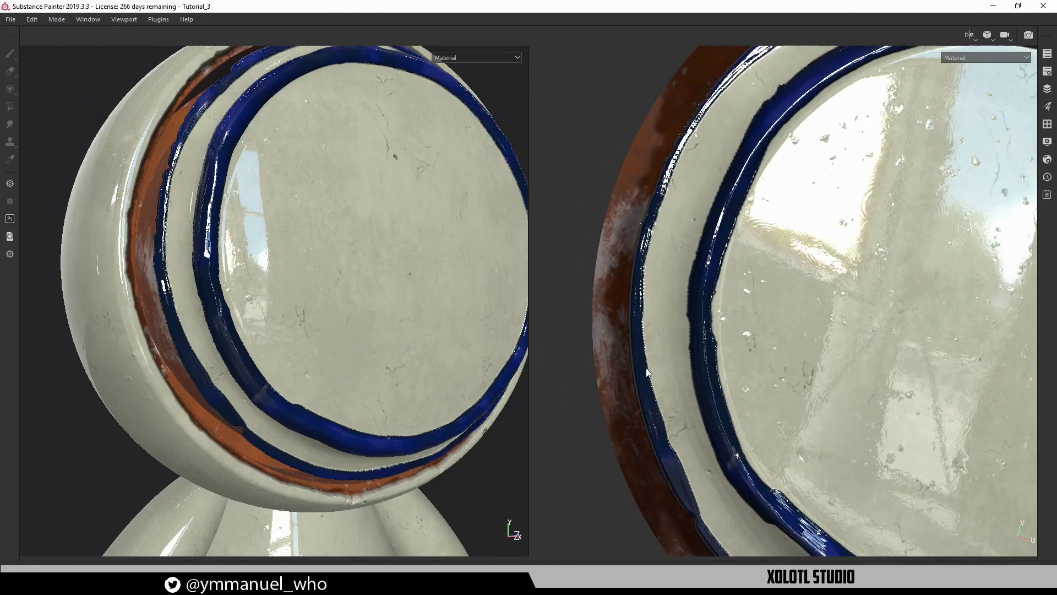
{"action": "key", "text": "Tab"}
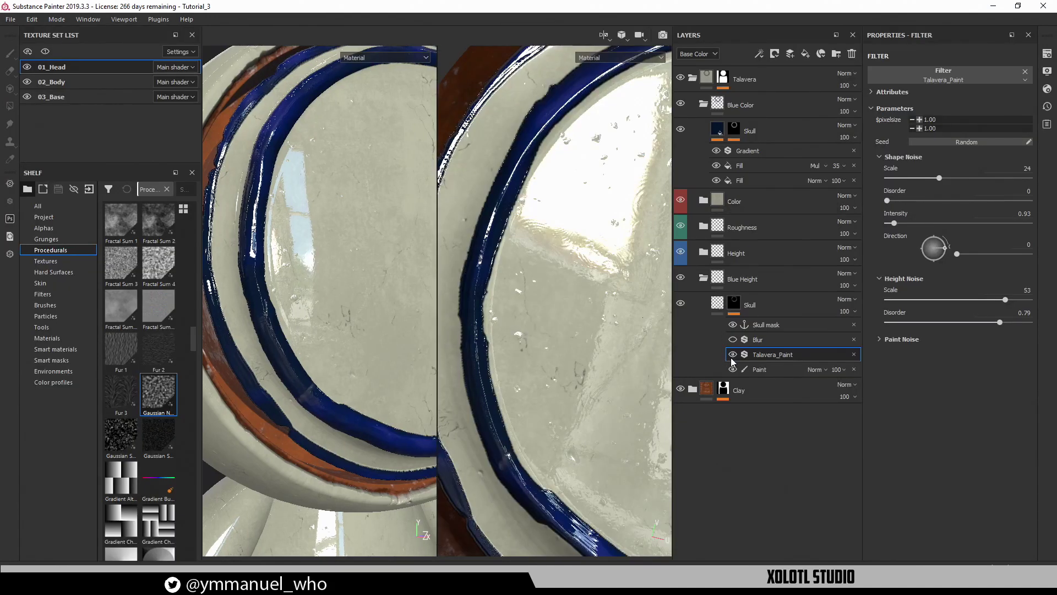
{"action": "left_click", "coordinate": [756, 369]}
{"action": "key", "text": "Tab"}
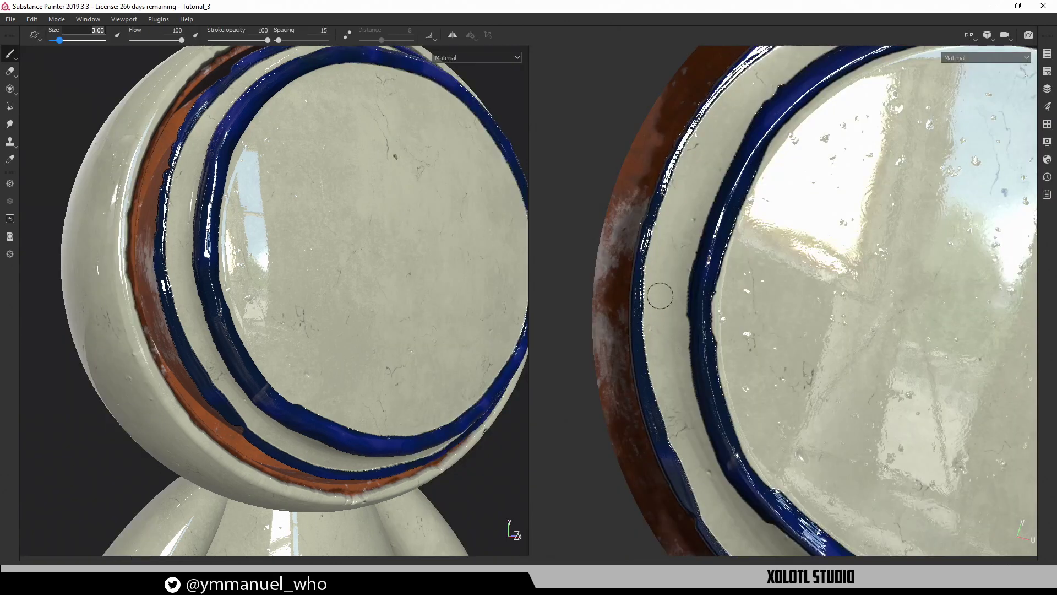
Brush blue strokes along the rim's inner edge and begin touching up the outer ring
{"action": "mouse_move", "coordinate": [639, 363]}
{"action": "left_mouse_down"}
{"action": "mouse_move", "coordinate": [645, 273]}
{"action": "mouse_move", "coordinate": [675, 163]}
{"action": "left_mouse_up"}
{"action": "middle_click_drag", "start_coordinate": [705, 220], "coordinate": [670, 389], "text": "alt"}
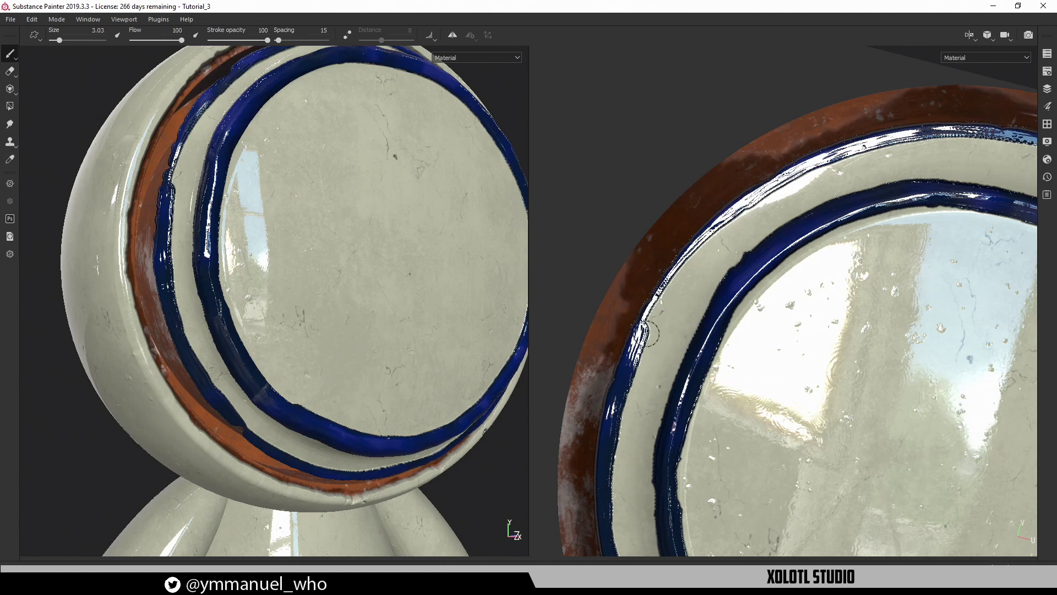
{"action": "mouse_move", "coordinate": [648, 333]}
{"action": "left_mouse_down"}
{"action": "mouse_move", "coordinate": [645, 308]}
{"action": "mouse_move", "coordinate": [702, 232]}
{"action": "left_mouse_up"}
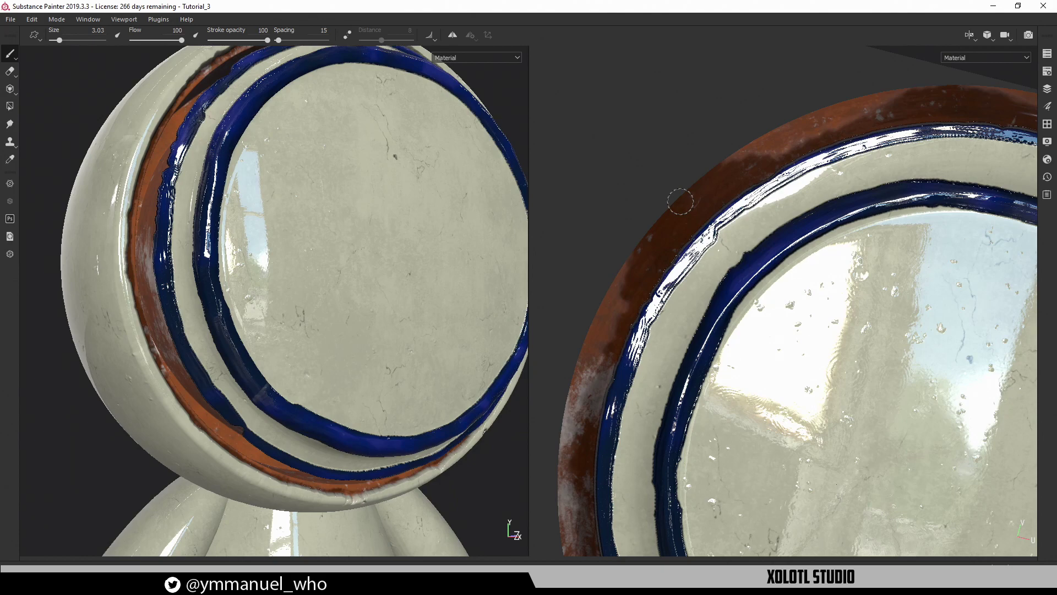
{"action": "left_click_drag", "start_coordinate": [777, 311], "coordinate": [747, 282], "text": "alt"}
{"action": "middle_click_drag", "start_coordinate": [748, 282], "coordinate": [677, 432], "text": "alt"}
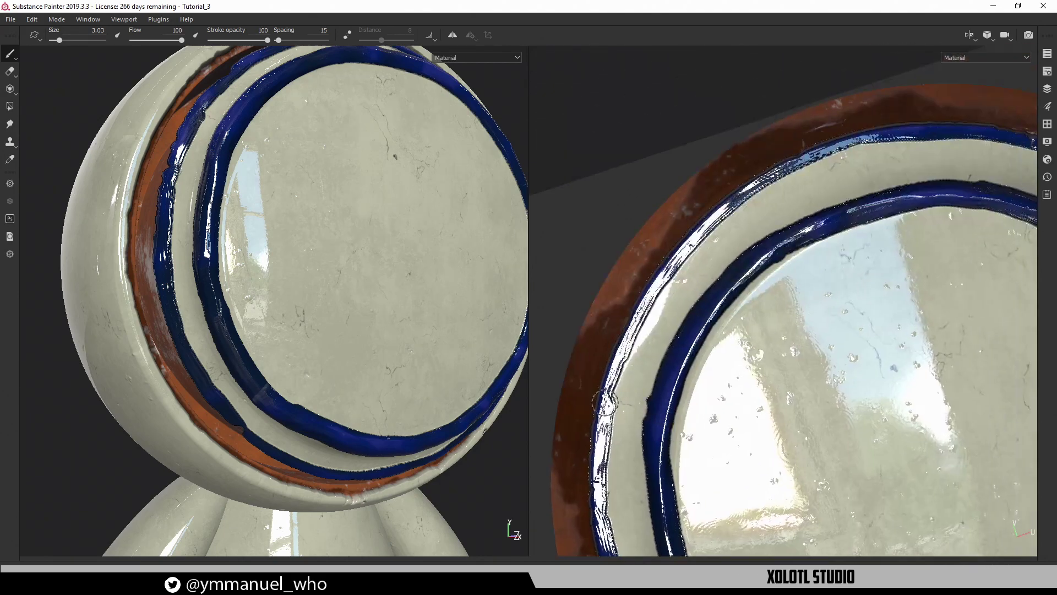
{"action": "mouse_move", "coordinate": [606, 408]}
{"action": "left_mouse_down"}
{"action": "mouse_move", "coordinate": [661, 282]}
{"action": "mouse_move", "coordinate": [723, 211]}
{"action": "left_mouse_up"}
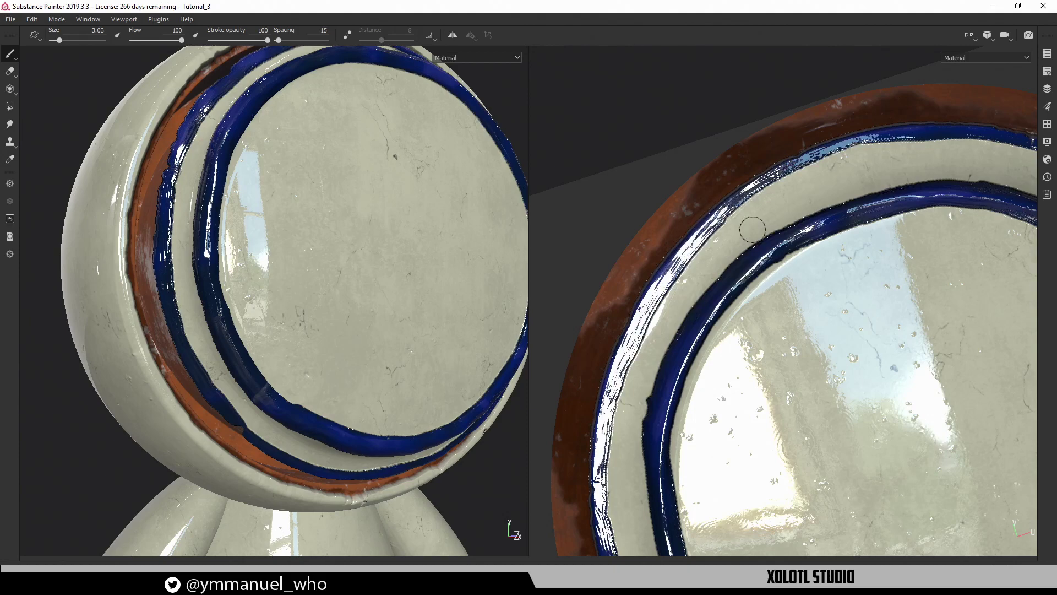
{"action": "left_click_drag", "start_coordinate": [774, 243], "coordinate": [739, 229], "text": "alt"}
Extend the outer blue ring cleanly up the rim, rotating the environment lighting
{"action": "right_click_drag", "start_coordinate": [739, 230], "coordinate": [772, 252], "text": "shift"}
{"action": "left_click_drag", "start_coordinate": [771, 253], "coordinate": [712, 306], "text": "alt"}
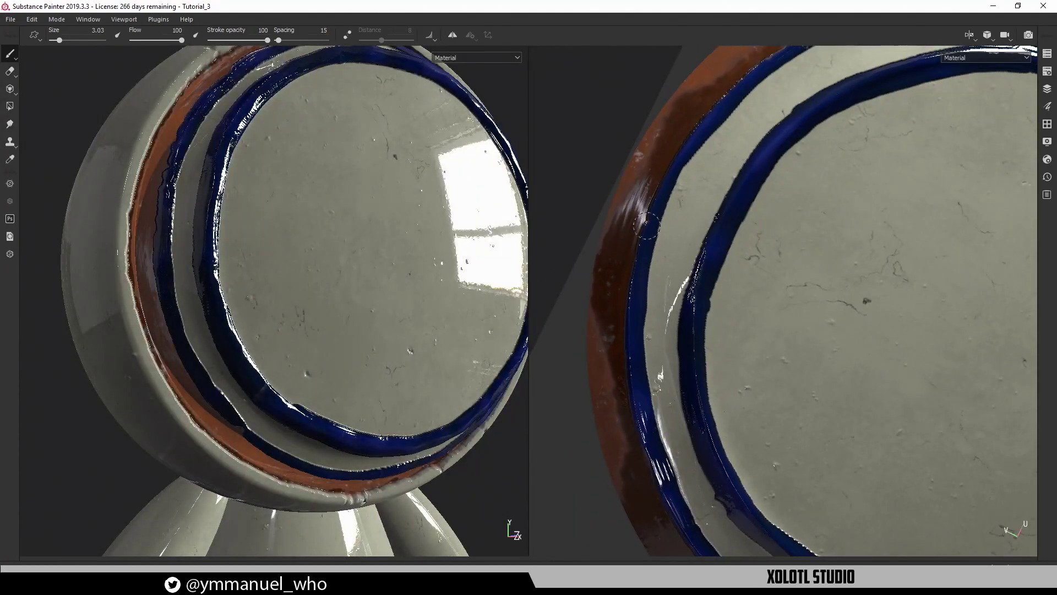
{"action": "left_click_drag", "start_coordinate": [645, 229], "coordinate": [691, 154]}
{"action": "mouse_move", "coordinate": [717, 186]}
{"action": "middle_mouse_down", "text": "alt"}
{"action": "mouse_move", "coordinate": [717, 254]}
{"action": "mouse_move", "coordinate": [737, 319]}
{"action": "middle_mouse_up", "text": "alt"}
{"action": "left_click_drag", "start_coordinate": [737, 319], "coordinate": [706, 308], "text": "alt"}
{"action": "mouse_move", "coordinate": [619, 332]}
{"action": "left_mouse_down"}
{"action": "mouse_move", "coordinate": [636, 285]}
{"action": "mouse_move", "coordinate": [710, 193]}
{"action": "left_mouse_up"}
{"action": "middle_click_drag", "start_coordinate": [784, 221], "coordinate": [698, 308], "text": "alt"}
{"action": "mouse_move", "coordinate": [698, 309]}
{"action": "left_mouse_down", "text": "alt"}
{"action": "mouse_move", "coordinate": [722, 298]}
{"action": "mouse_move", "coordinate": [696, 292]}
{"action": "left_mouse_up", "text": "alt"}
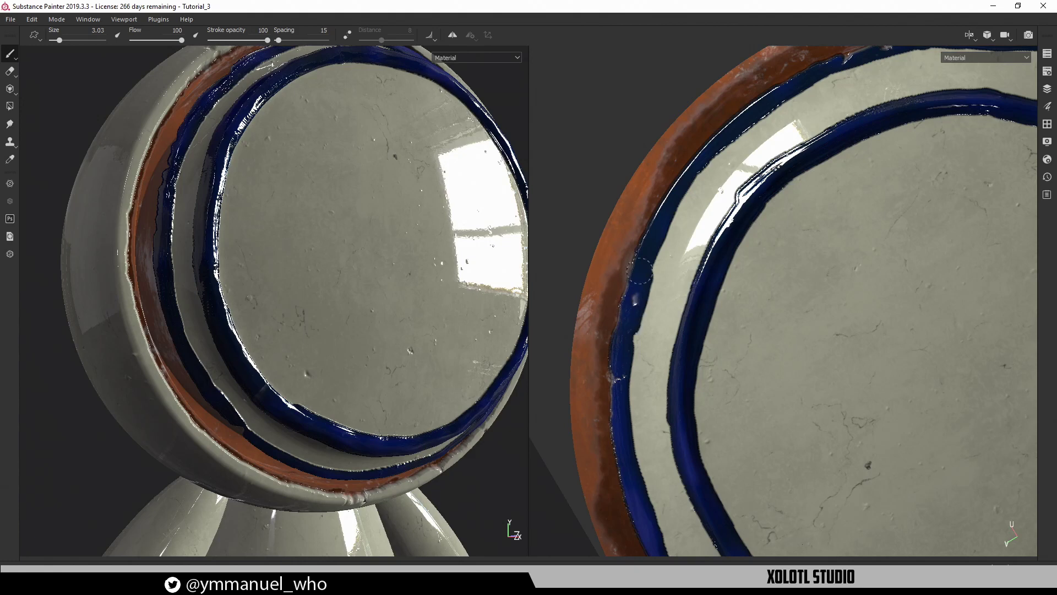
Realign the 2D view and reframe the whole head from the front in 3D
{"action": "left_click_drag", "start_coordinate": [776, 225], "coordinate": [700, 286], "text": "alt"}
{"action": "right_click_drag", "start_coordinate": [455, 381], "coordinate": [226, 375], "text": "alt"}
{"action": "middle_click_drag", "start_coordinate": [409, 397], "coordinate": [324, 366], "text": "alt"}
{"action": "left_click_drag", "start_coordinate": [347, 373], "coordinate": [290, 395], "text": "alt"}
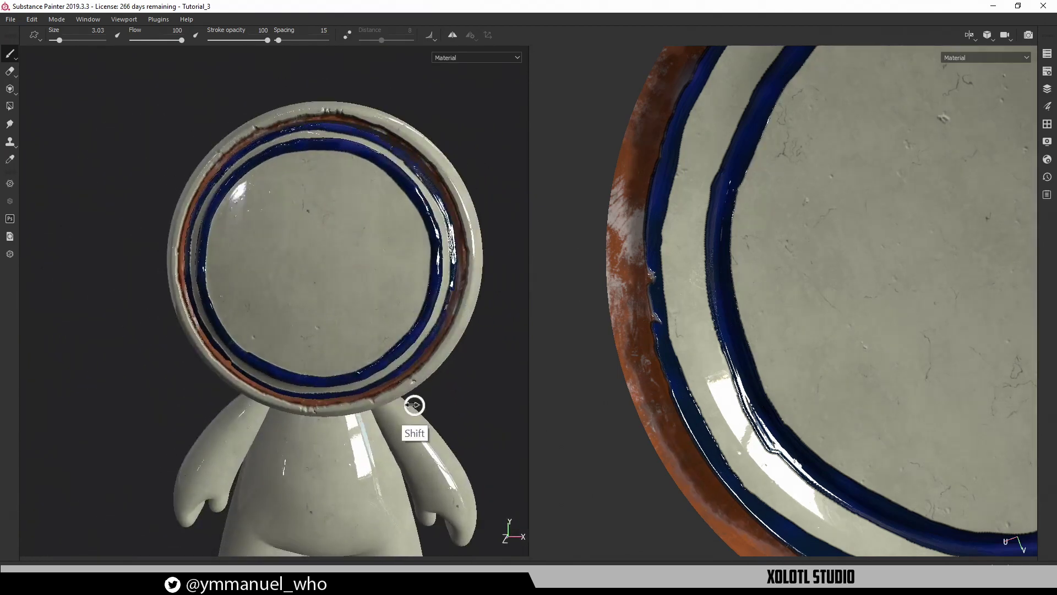
{"action": "mouse_move", "coordinate": [413, 404]}
{"action": "right_mouse_down", "text": "shift"}
{"action": "mouse_move", "coordinate": [381, 406]}
{"action": "mouse_move", "coordinate": [400, 398]}
{"action": "right_mouse_up", "text": "shift"}
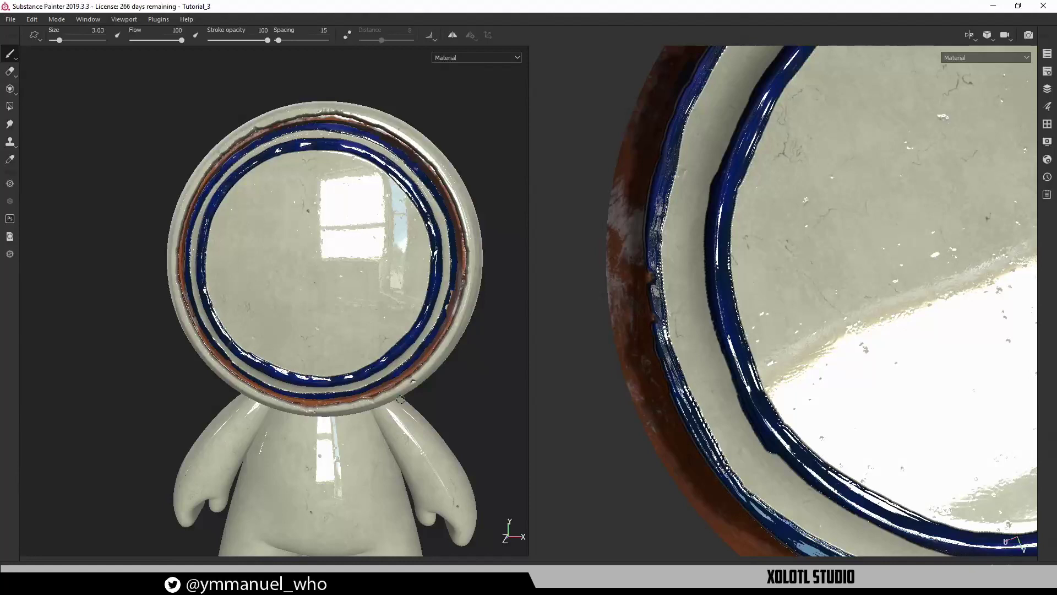
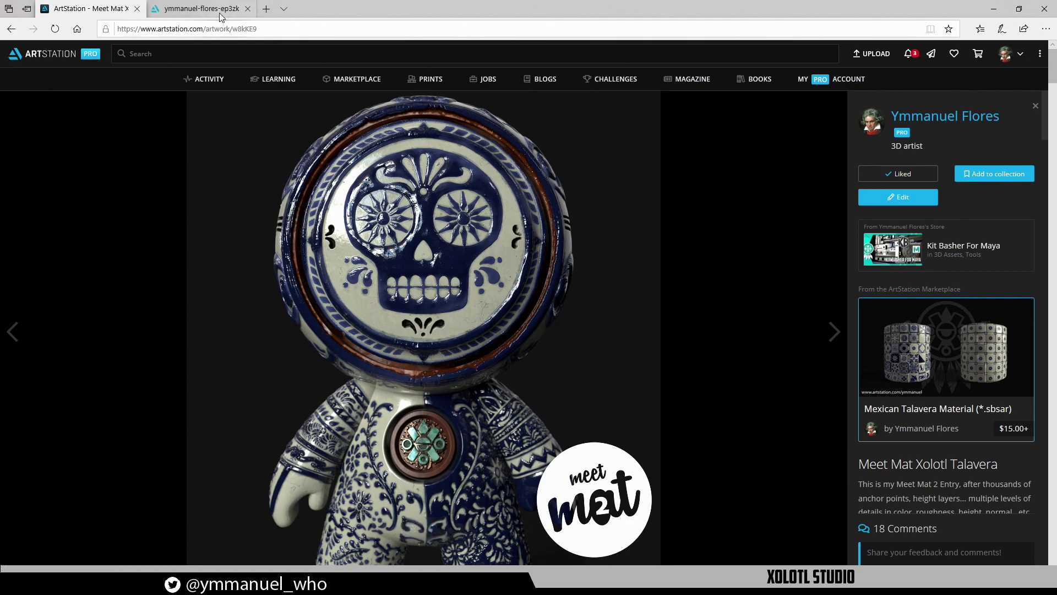
Open the Talavera Tiles artwork from the artist's ArtStation portfolio
{"action": "left_click", "coordinate": [965, 122]}
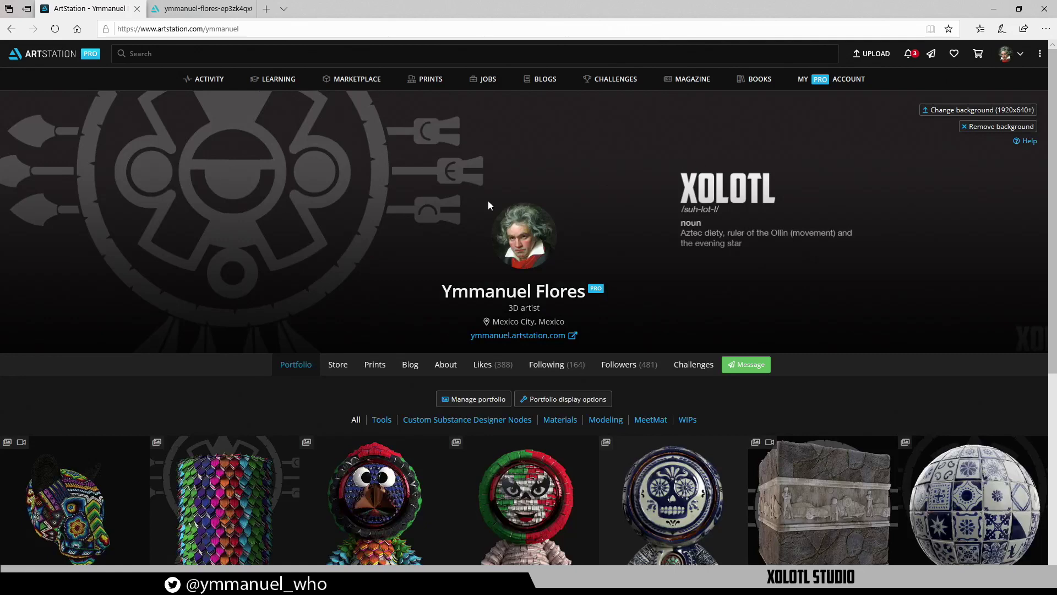
{"action": "scroll", "coordinate": [487, 205], "scroll_direction": "down", "scroll_amount": 3}
{"action": "left_click", "coordinate": [936, 396]}
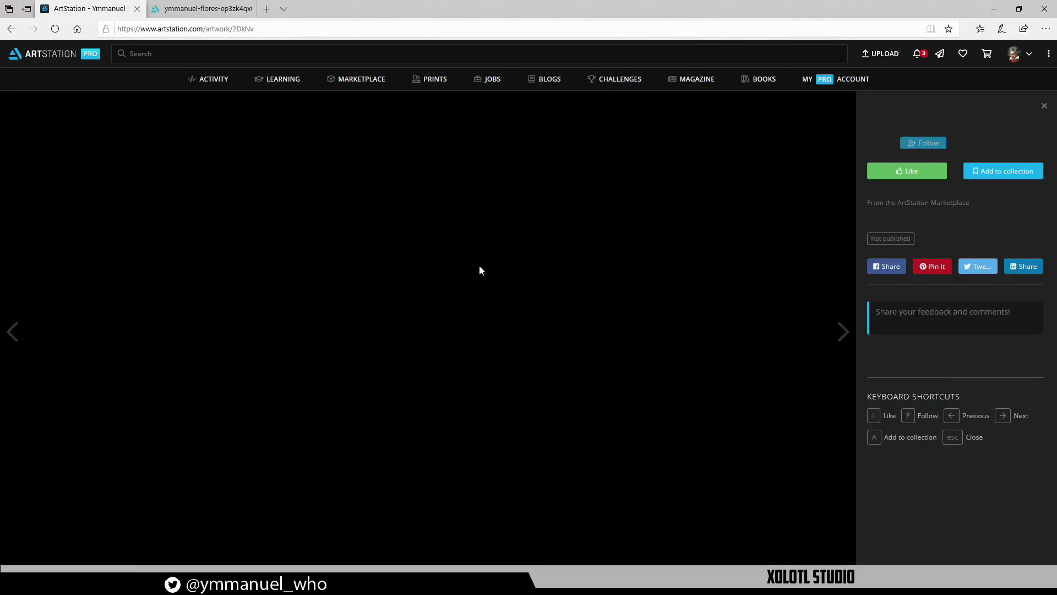
Scroll down and back up through the Talavera Tiles renders for reference
{"action": "scroll", "coordinate": [479, 270], "scroll_direction": "down", "scroll_amount": 6}
{"action": "scroll", "coordinate": [481, 265], "scroll_direction": "down", "scroll_amount": 10}
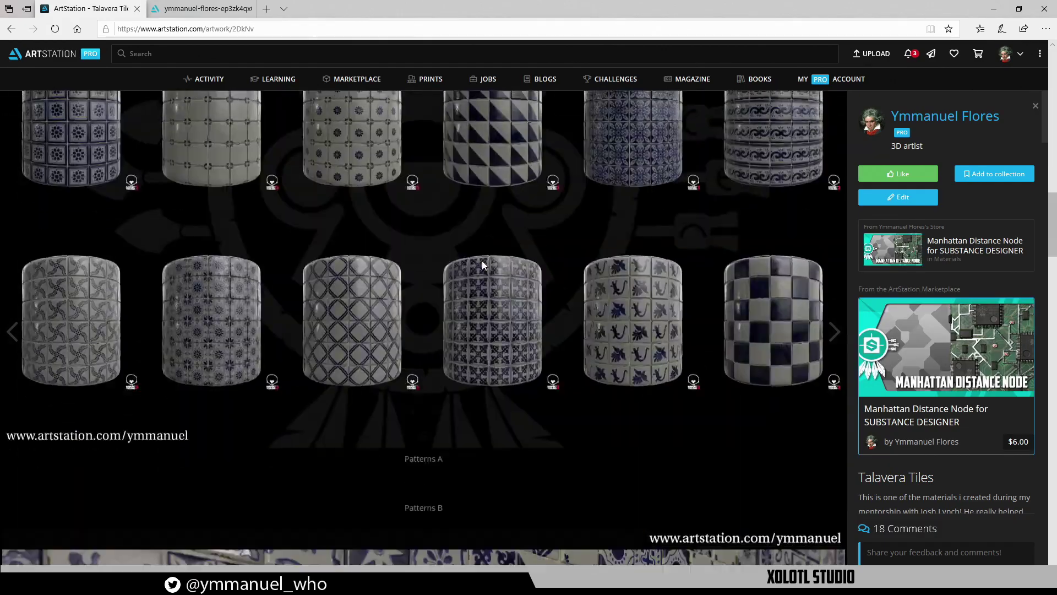
{"action": "scroll", "coordinate": [502, 257], "scroll_direction": "down", "scroll_amount": 20}
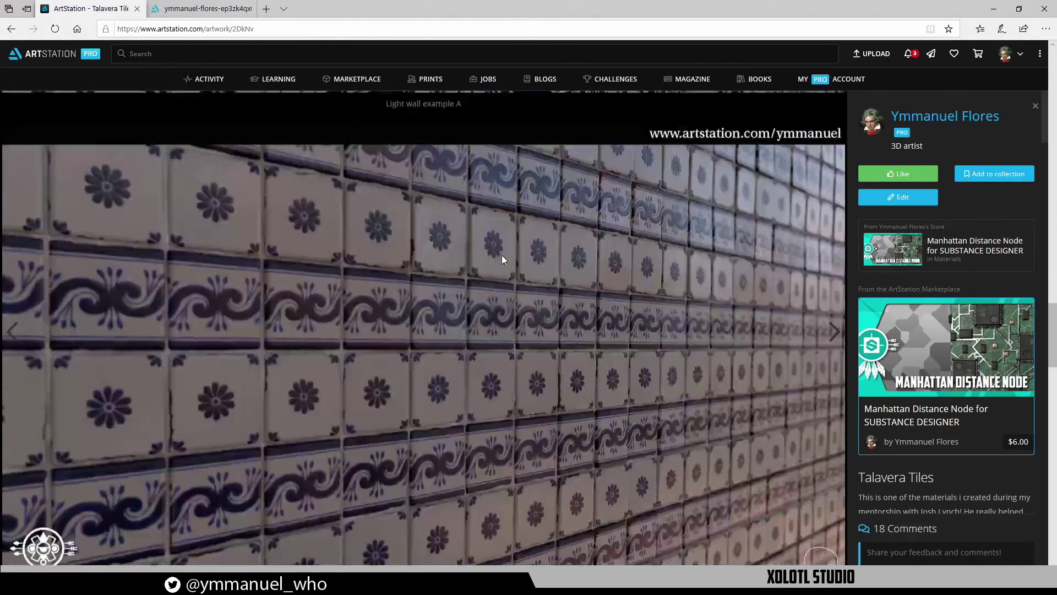
{"action": "scroll", "coordinate": [504, 256], "scroll_direction": "up", "scroll_amount": 10}
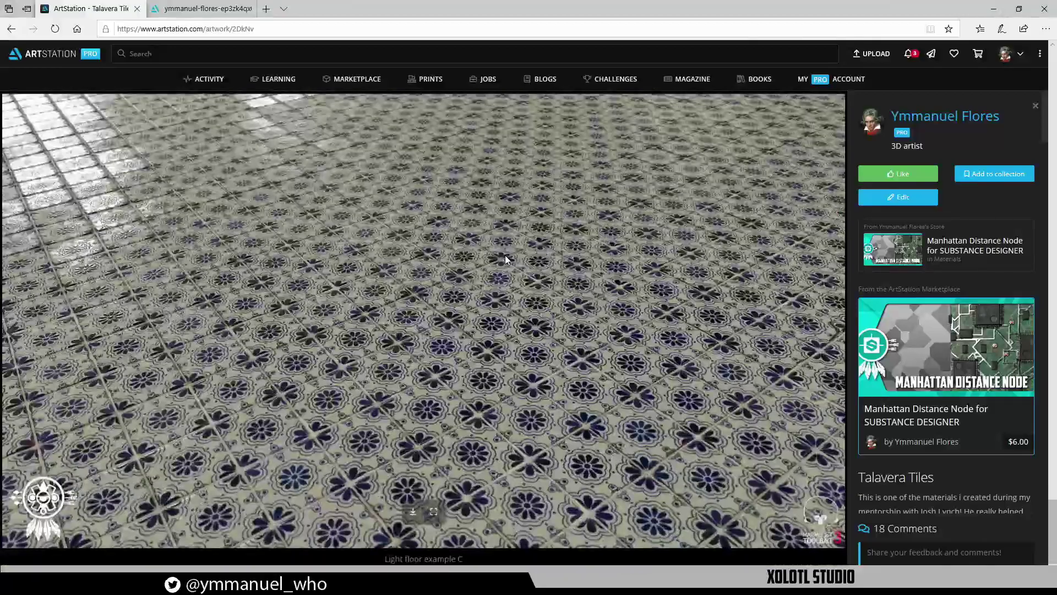
{"action": "scroll", "coordinate": [529, 250], "scroll_direction": "up", "scroll_amount": 10}
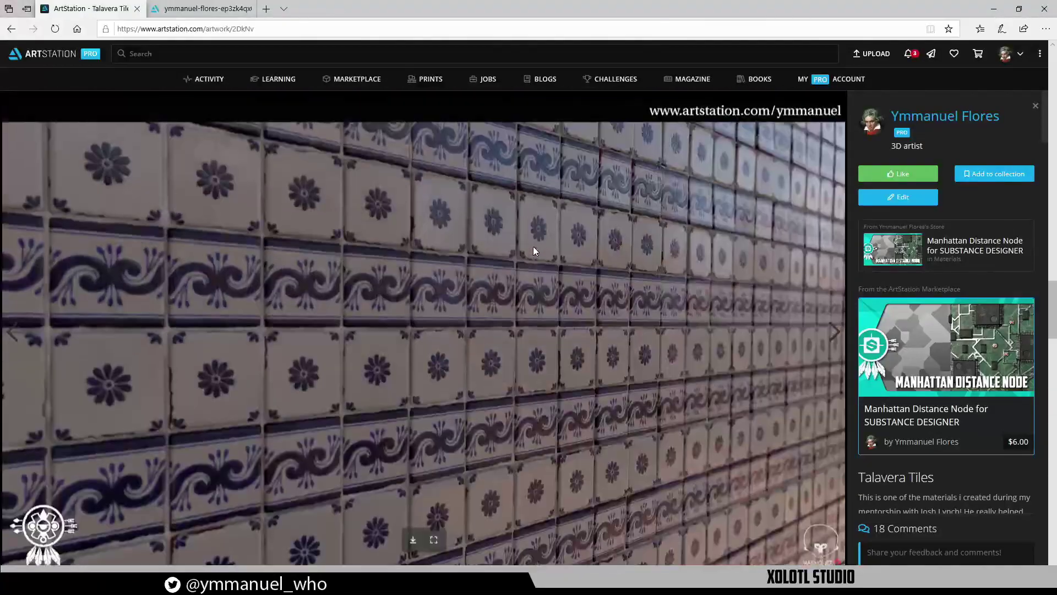
{"action": "scroll", "coordinate": [535, 250], "scroll_direction": "up", "scroll_amount": 10}
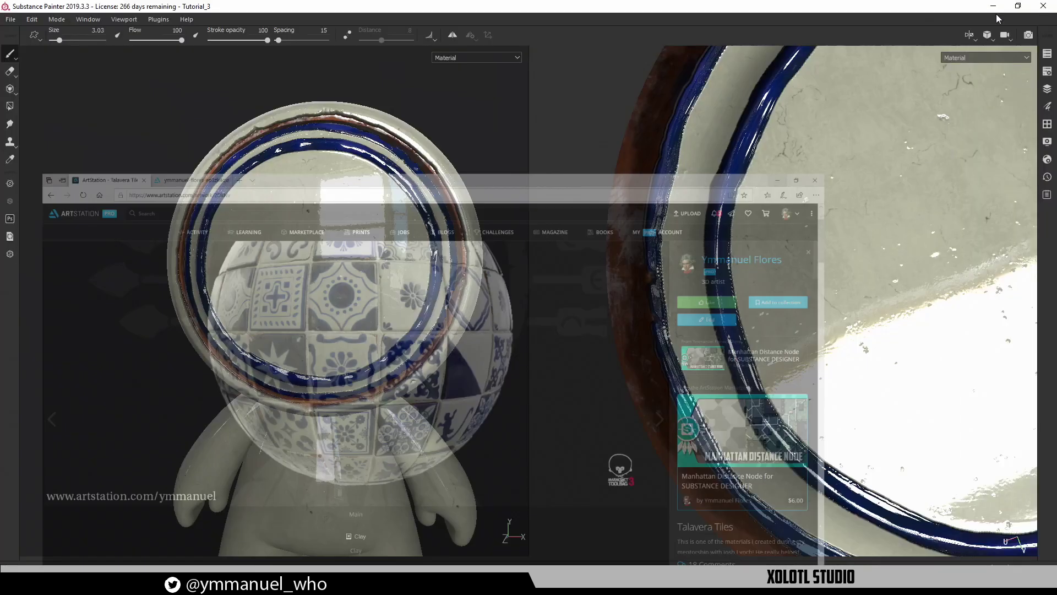
Return to Substance Painter and orbit the head to a side view
{"action": "left_click", "coordinate": [993, 9]}
{"action": "left_click_drag", "start_coordinate": [389, 297], "coordinate": [421, 313], "text": "alt"}
{"action": "scroll", "coordinate": [399, 292], "scroll_direction": "down", "scroll_amount": 3}
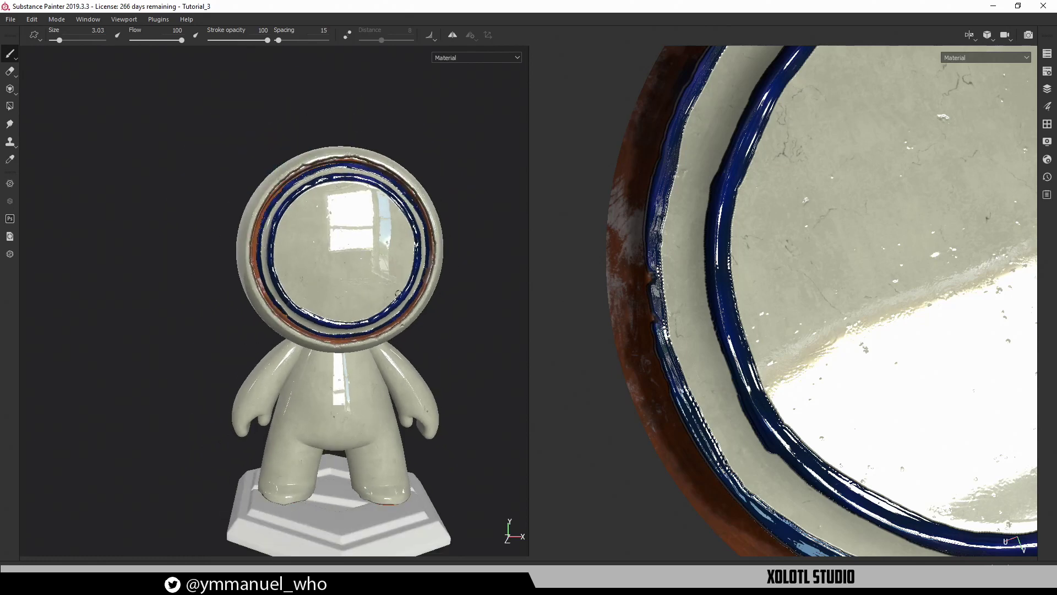
{"action": "left_click_drag", "start_coordinate": [372, 287], "coordinate": [451, 278], "text": "alt"}
{"action": "scroll", "coordinate": [744, 237], "scroll_direction": "down", "scroll_amount": 6}
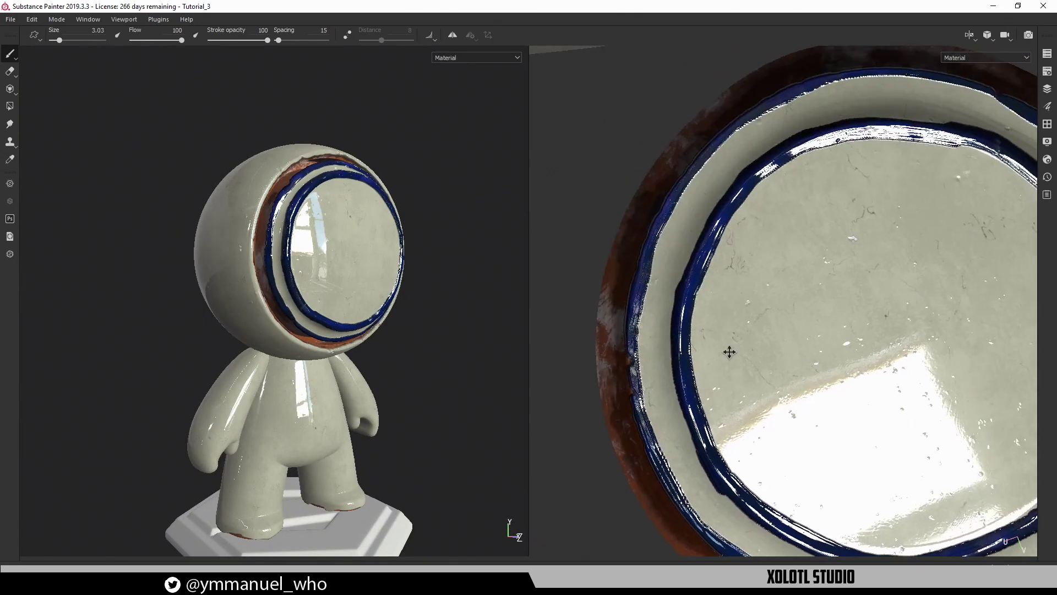
{"action": "left_click_drag", "start_coordinate": [243, 221], "coordinate": [260, 219], "text": "alt"}
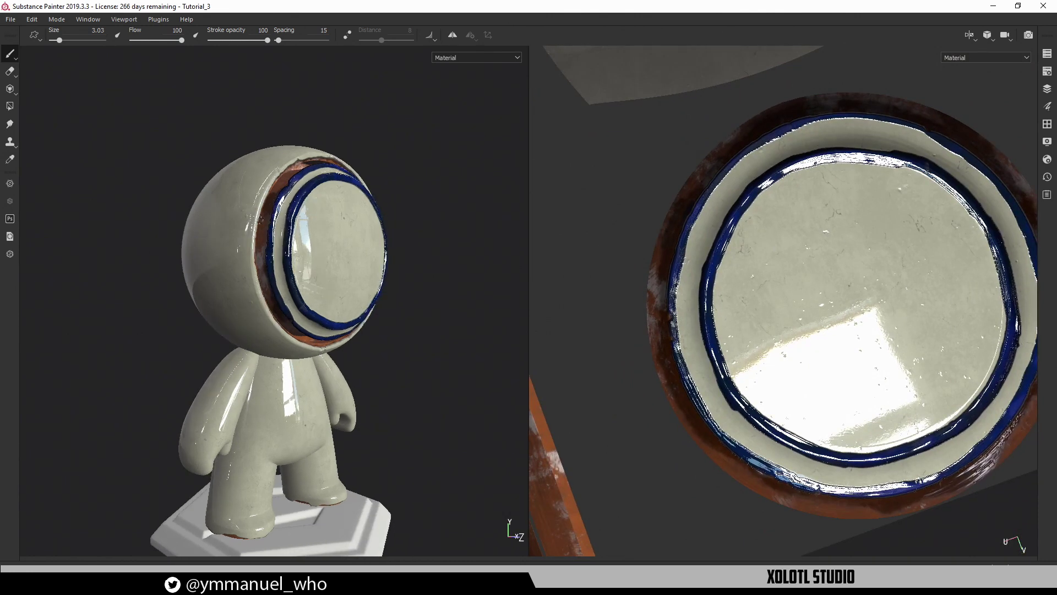
Restore the layer and property panels and pan across the clay and blue rim
{"action": "key", "text": "Tab"}
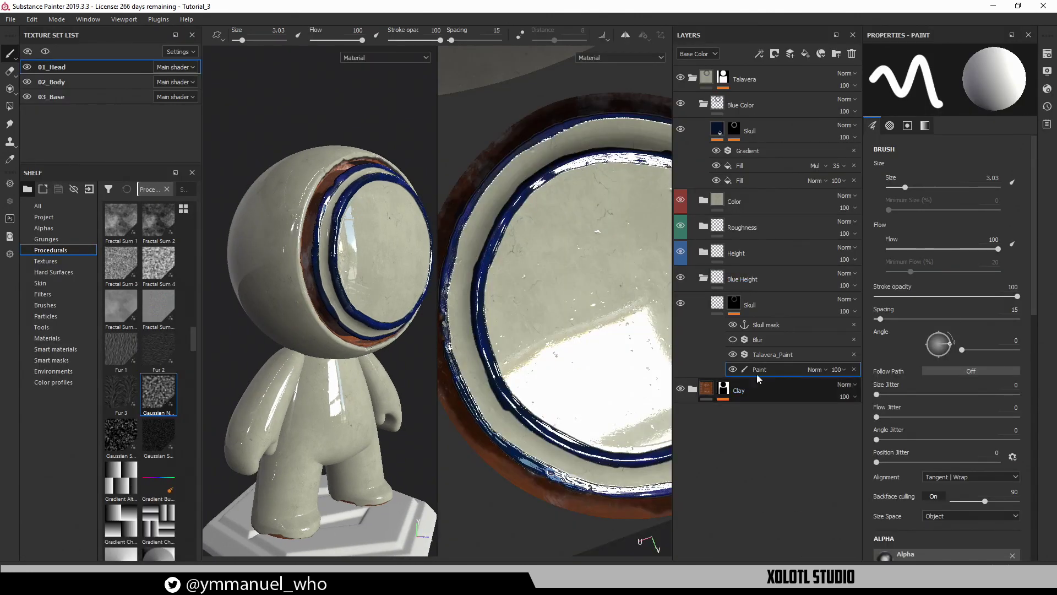
{"action": "scroll", "coordinate": [271, 156], "scroll_direction": "up", "scroll_amount": 10}
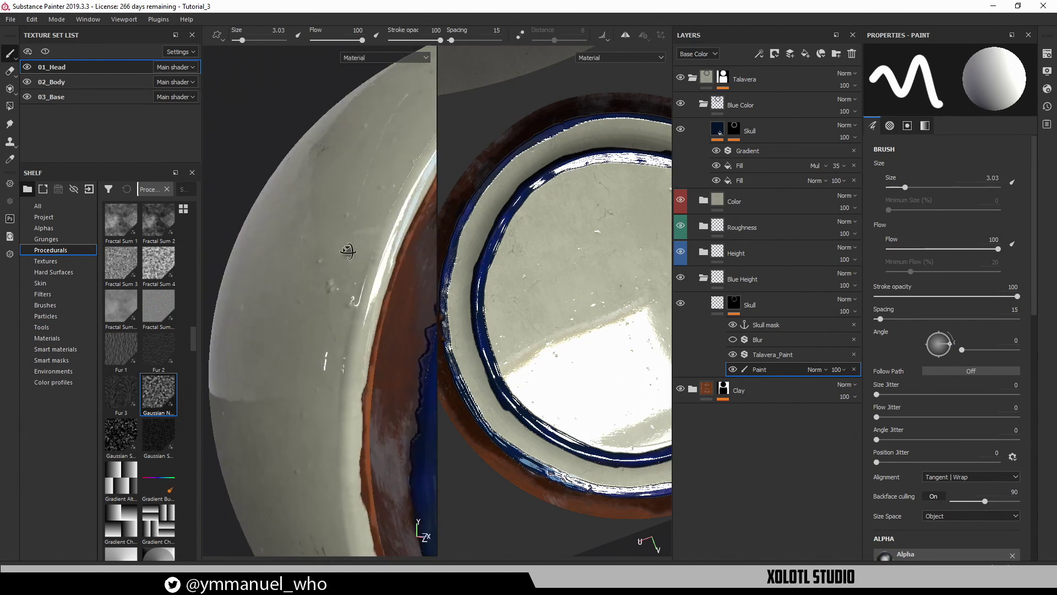
{"action": "middle_click_drag", "start_coordinate": [271, 157], "coordinate": [242, 117], "text": "alt"}
{"action": "middle_click_drag", "start_coordinate": [330, 248], "coordinate": [195, 129], "text": "alt"}
{"action": "middle_click_drag", "start_coordinate": [349, 305], "coordinate": [248, 176], "text": "alt"}
{"action": "middle_click_drag", "start_coordinate": [337, 278], "coordinate": [302, 254], "text": "alt"}
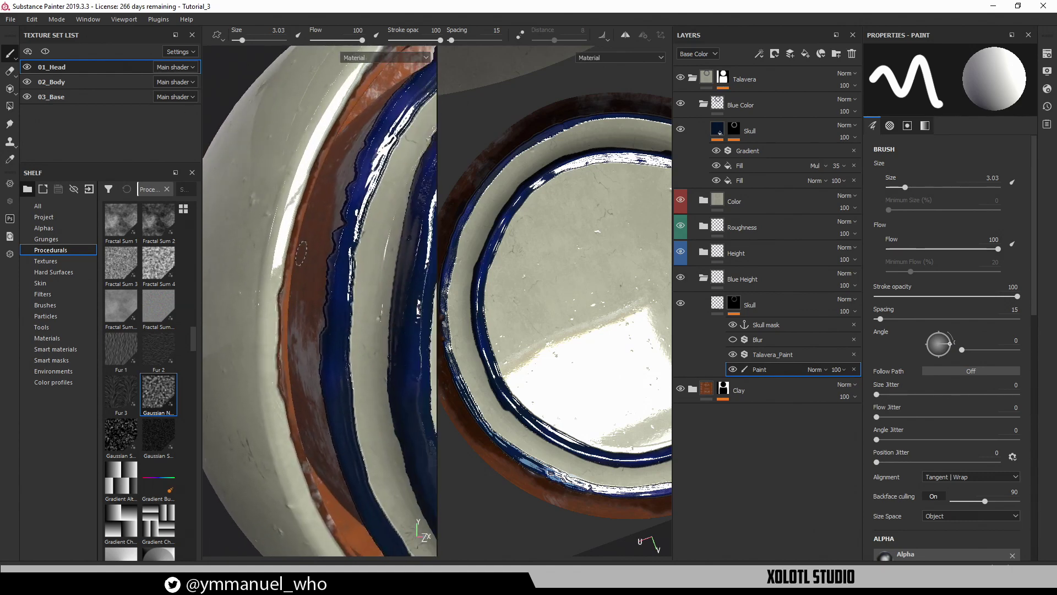
Switch to the single 3D view, face the inner rim and rotate the lighting
{"action": "key", "text": "F2"}
{"action": "middle_click_drag", "start_coordinate": [510, 331], "coordinate": [392, 297], "text": "alt"}
{"action": "left_click_drag", "start_coordinate": [392, 297], "coordinate": [580, 264], "text": "alt"}
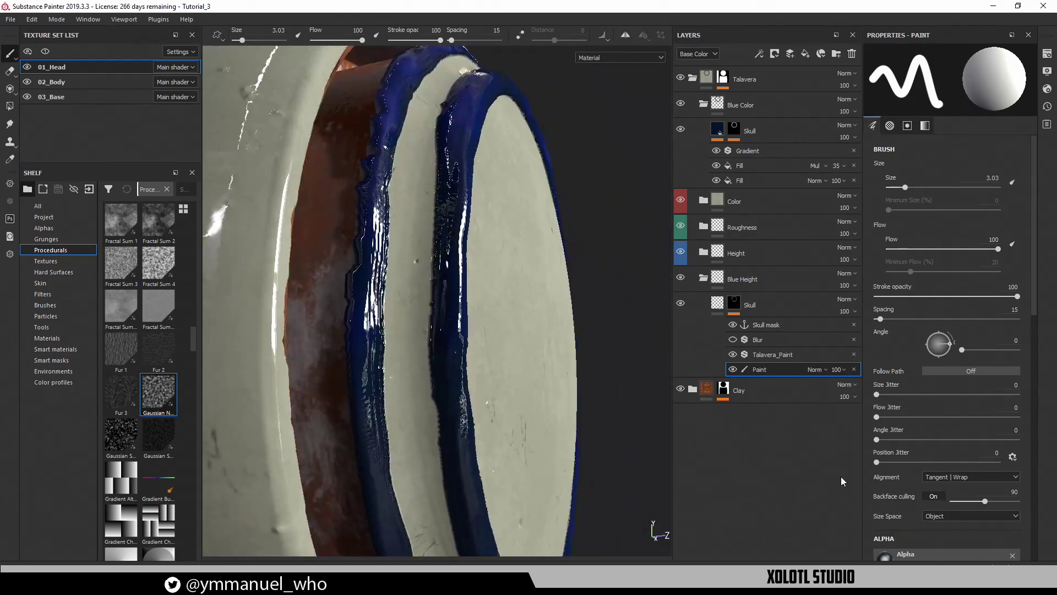
{"action": "left_click_drag", "start_coordinate": [517, 301], "coordinate": [535, 321], "text": "alt"}
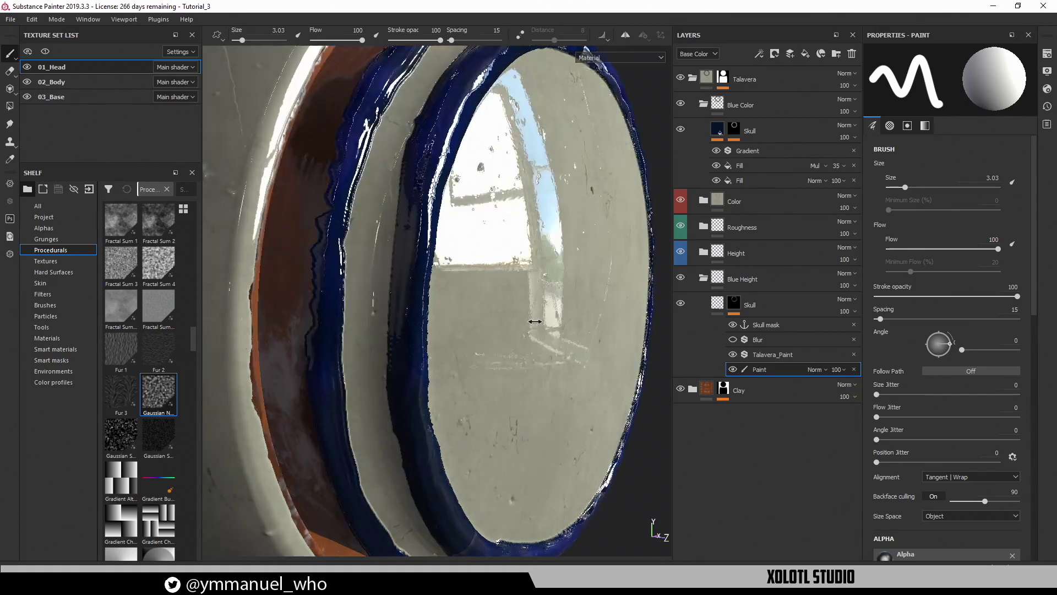
{"action": "mouse_move", "coordinate": [534, 322]}
{"action": "right_mouse_down", "text": "shift"}
{"action": "mouse_move", "coordinate": [552, 328]}
{"action": "mouse_move", "coordinate": [530, 319]}
{"action": "right_mouse_up", "text": "shift"}
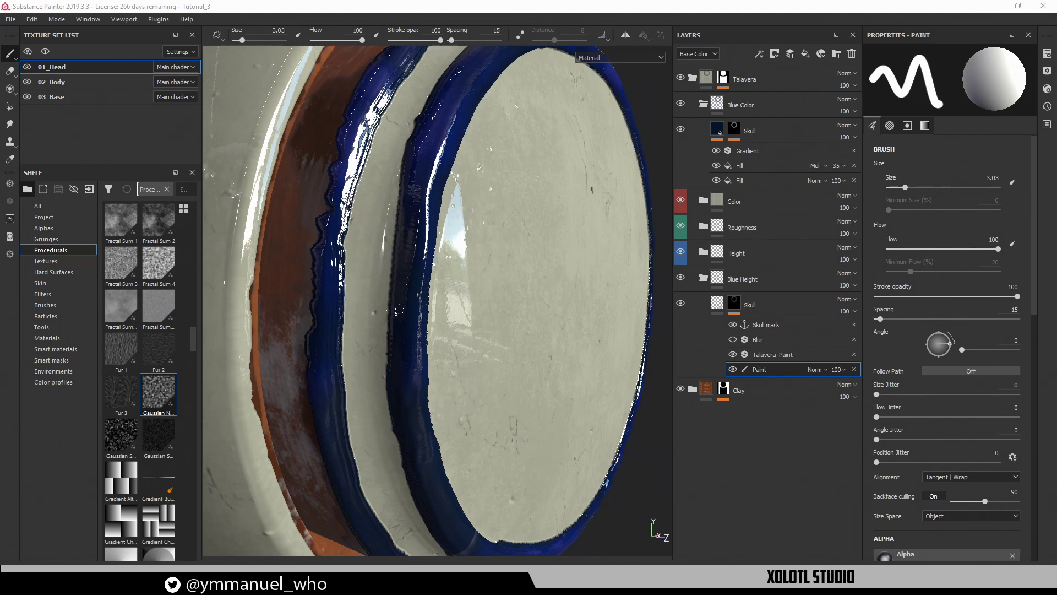
Rotate the environment lighting and orbit around the glazed head
{"action": "mouse_move", "coordinate": [370, 187]}
{"action": "left_mouse_down"}
{"action": "mouse_move", "coordinate": [402, 118]}
{"action": "mouse_move", "coordinate": [327, 165]}
{"action": "mouse_move", "coordinate": [373, 193]}
{"action": "left_mouse_up"}
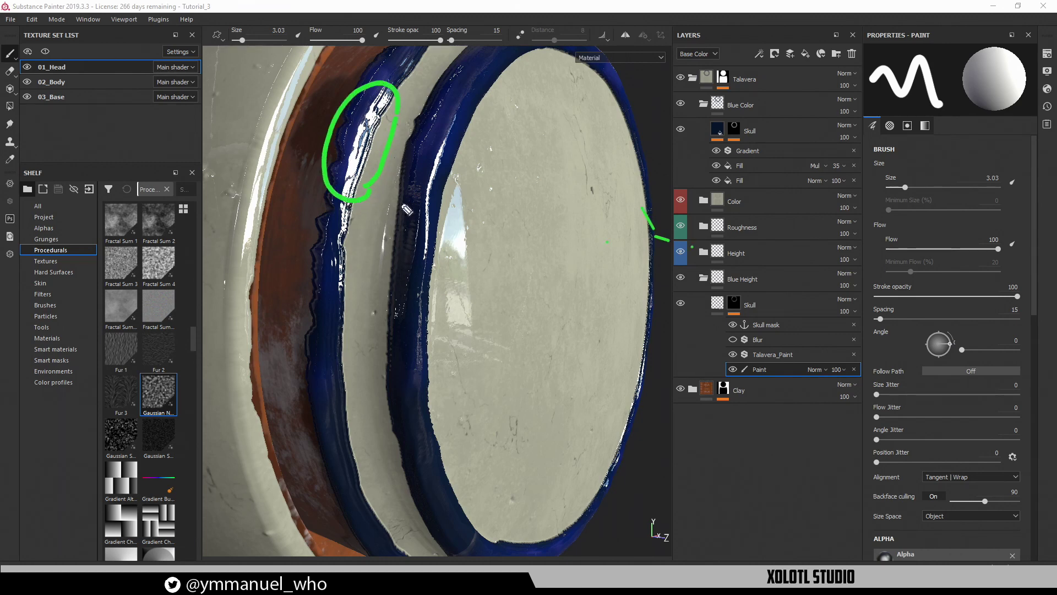
{"action": "left_click", "coordinate": [655, 110]}
{"action": "mouse_move", "coordinate": [385, 189]}
{"action": "left_mouse_down"}
{"action": "mouse_move", "coordinate": [419, 98]}
{"action": "mouse_move", "coordinate": [442, 116]}
{"action": "left_mouse_up"}
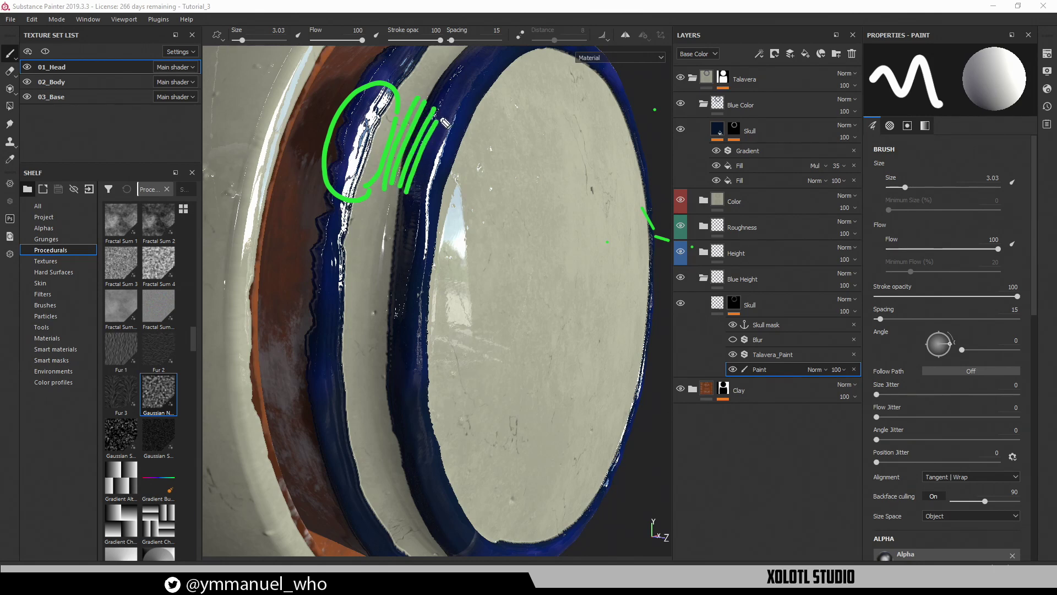
{"action": "mouse_move", "coordinate": [446, 217]}
{"action": "left_mouse_down"}
{"action": "mouse_move", "coordinate": [395, 248]}
{"action": "mouse_move", "coordinate": [461, 251]}
{"action": "mouse_move", "coordinate": [442, 216]}
{"action": "left_mouse_up"}
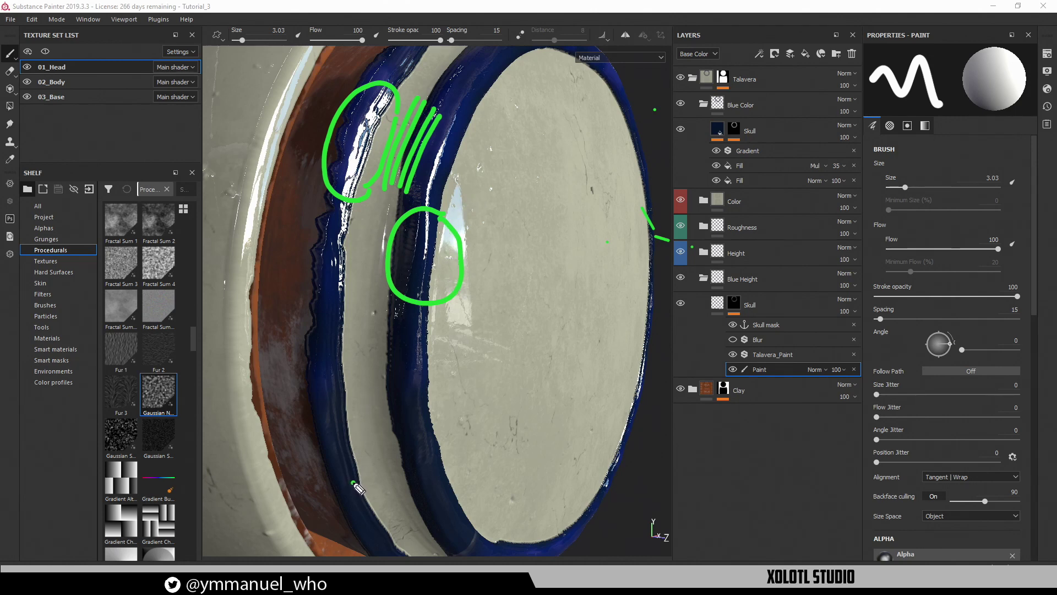
{"action": "left_click_drag", "start_coordinate": [354, 483], "coordinate": [331, 302]}
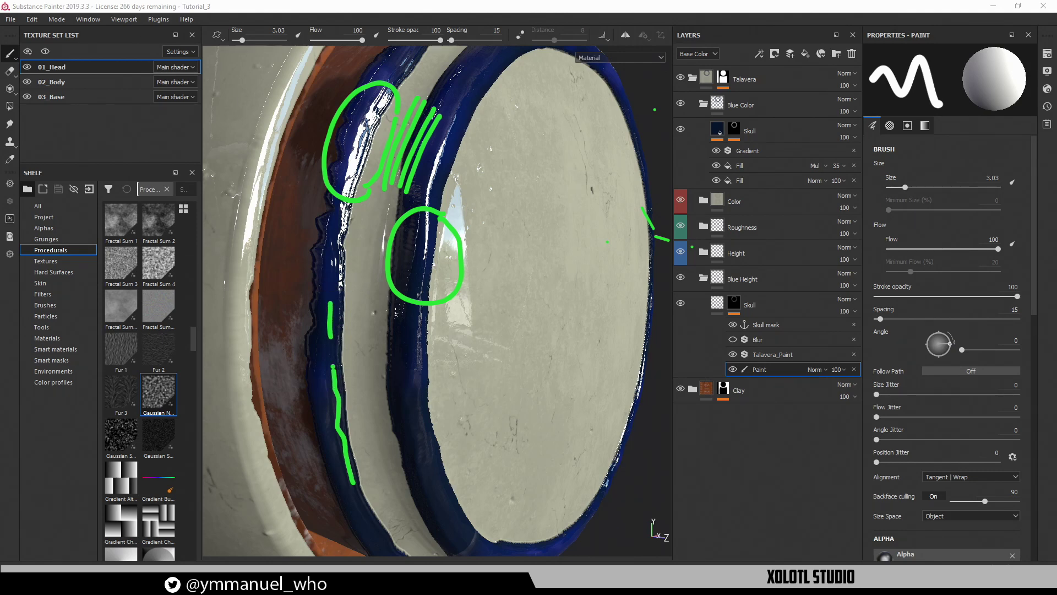
{"action": "key", "text": "Escape"}
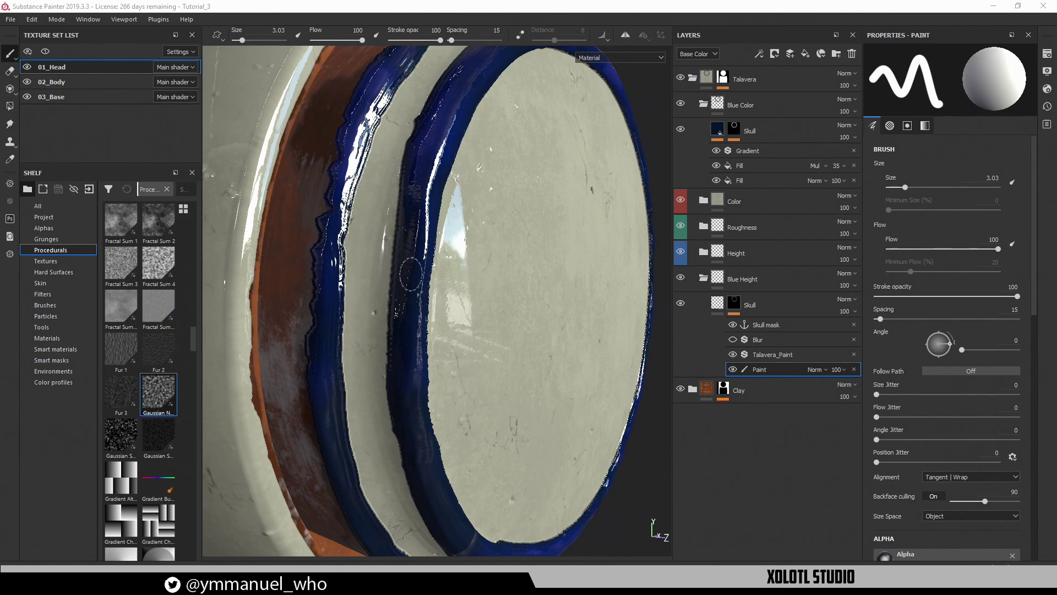
View the rims from above and select the Talavera_Paint filter in the Skull height layer
{"action": "right_click_drag", "start_coordinate": [377, 354], "coordinate": [349, 356], "text": "shift"}
{"action": "left_click_drag", "start_coordinate": [349, 356], "coordinate": [402, 384], "text": "alt"}
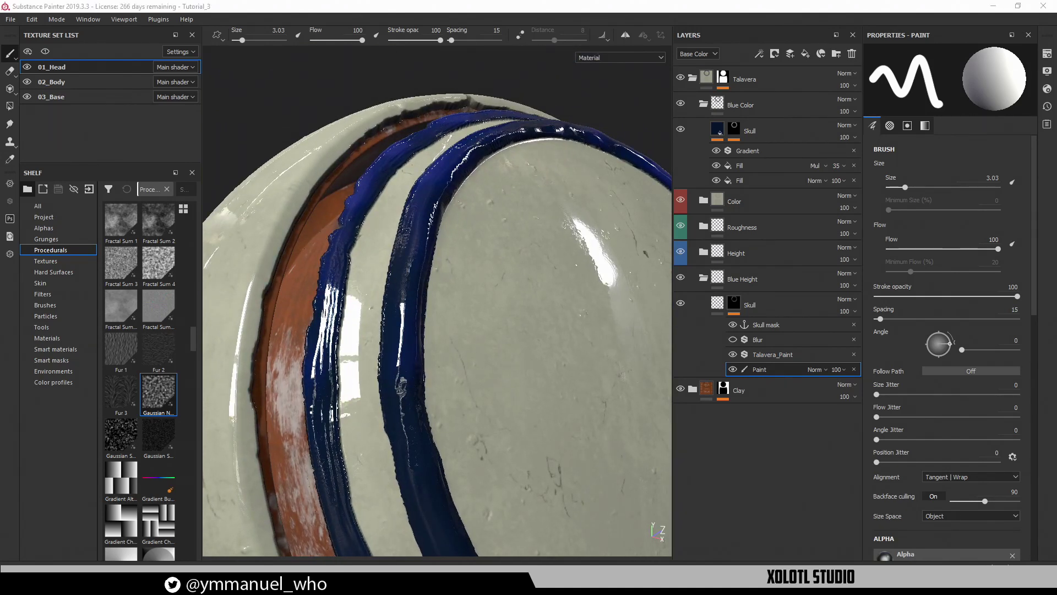
{"action": "mouse_move", "coordinate": [365, 304]}
{"action": "left_mouse_down"}
{"action": "mouse_move", "coordinate": [329, 275]}
{"action": "mouse_move", "coordinate": [301, 478]}
{"action": "mouse_move", "coordinate": [358, 380]}
{"action": "mouse_move", "coordinate": [364, 297]}
{"action": "left_mouse_up"}
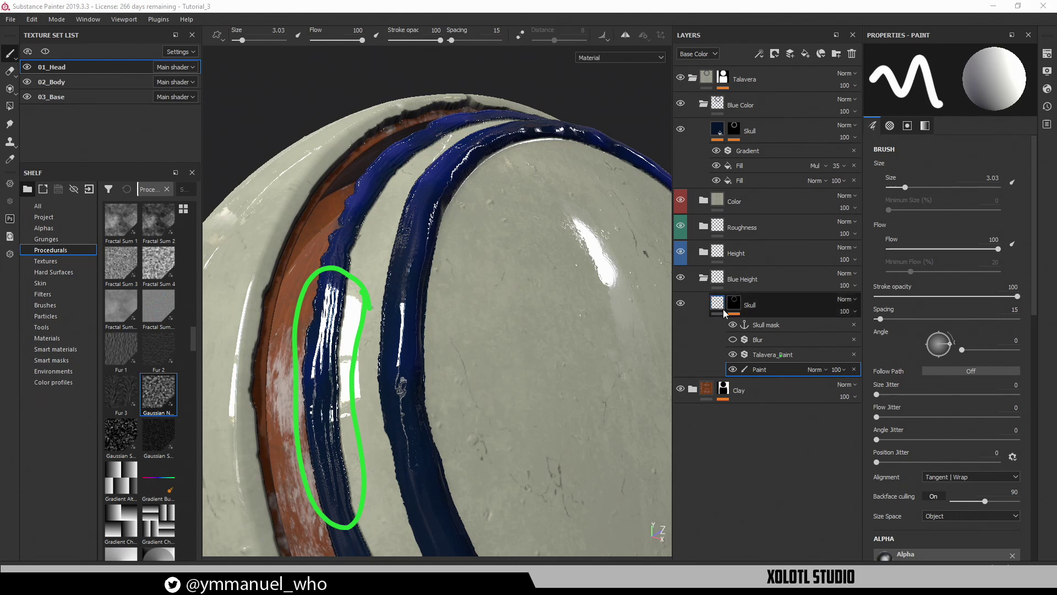
{"action": "left_click", "coordinate": [771, 355]}
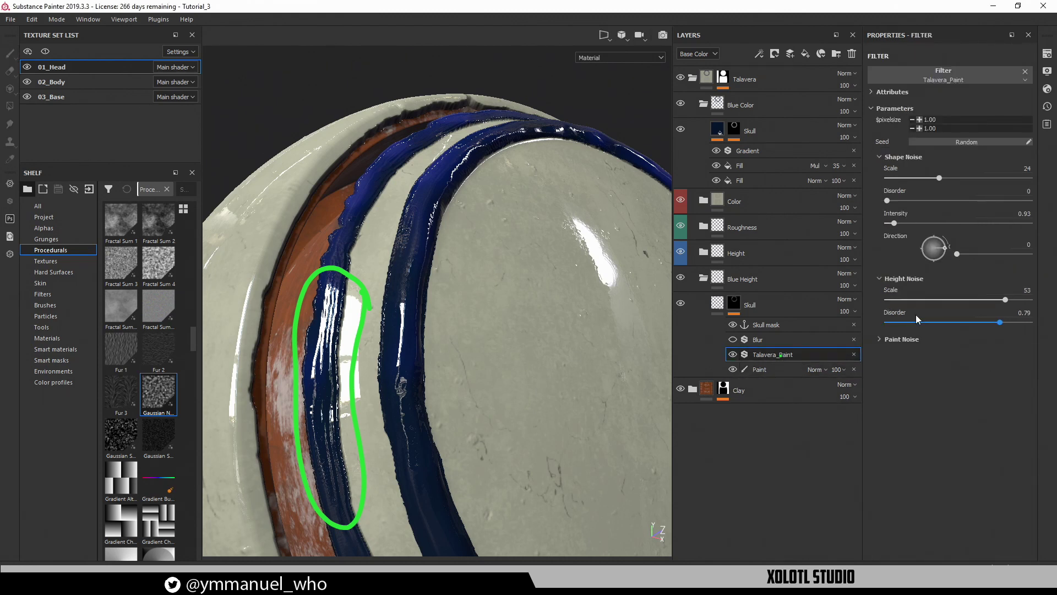
Expand Paint Noise and raise its Samples to 4, checking the blue stripes up close
{"action": "left_click", "coordinate": [911, 342]}
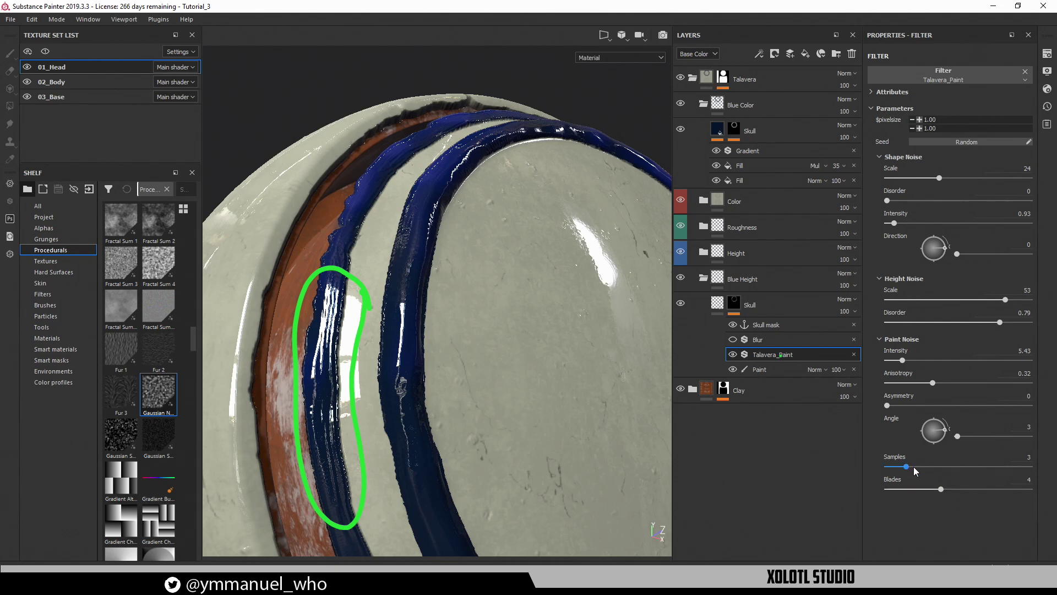
{"action": "mouse_move", "coordinate": [914, 467]}
{"action": "left_mouse_down"}
{"action": "mouse_move", "coordinate": [1001, 467]}
{"action": "mouse_move", "coordinate": [888, 468]}
{"action": "left_mouse_up"}
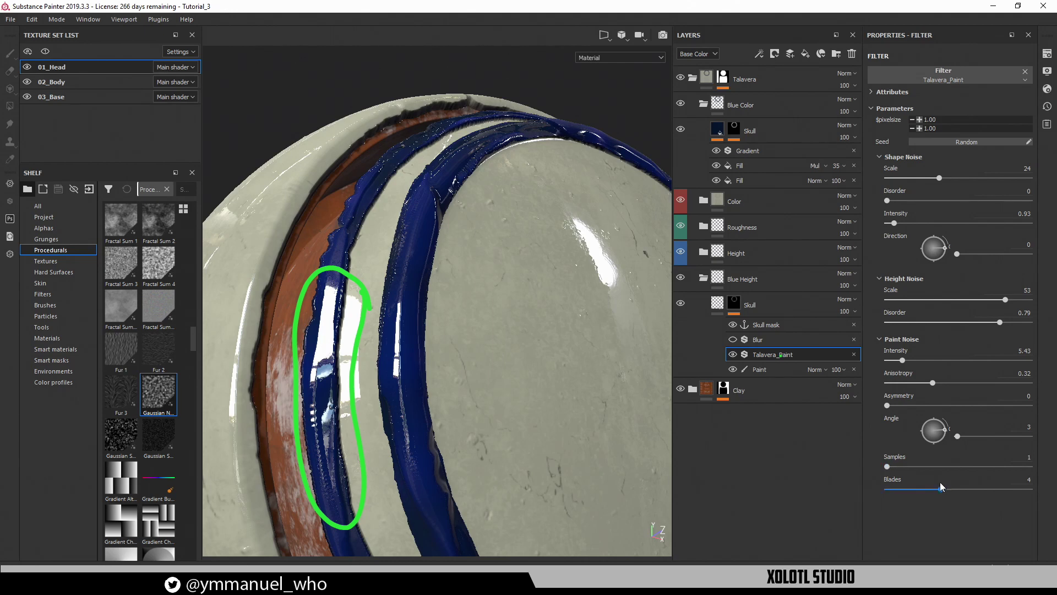
{"action": "mouse_move", "coordinate": [425, 385]}
{"action": "left_mouse_down", "text": "alt"}
{"action": "mouse_move", "coordinate": [433, 463]}
{"action": "mouse_move", "coordinate": [444, 451]}
{"action": "left_mouse_up", "text": "alt"}
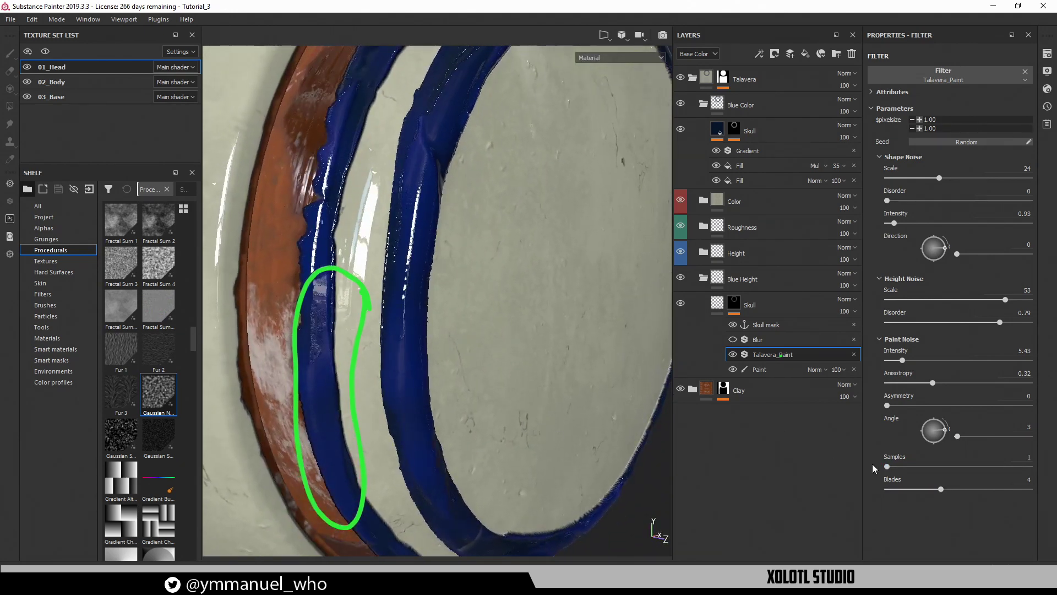
{"action": "left_click_drag", "start_coordinate": [887, 467], "coordinate": [935, 467]}
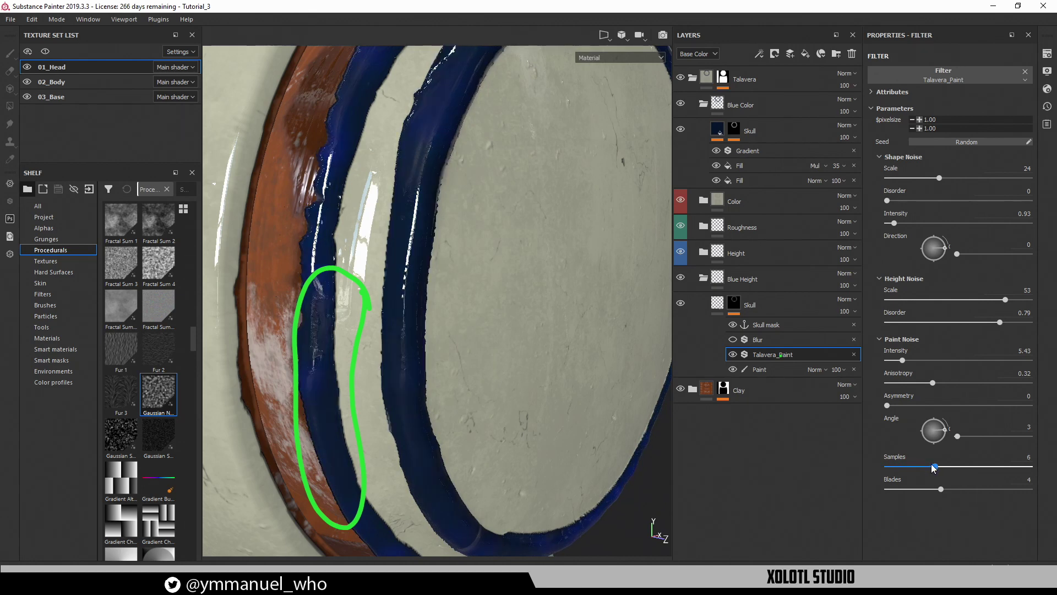
{"action": "mouse_move", "coordinate": [611, 441]}
{"action": "left_mouse_down", "text": "alt"}
{"action": "mouse_move", "coordinate": [585, 333]}
{"action": "mouse_move", "coordinate": [559, 329]}
{"action": "left_mouse_up", "text": "alt"}
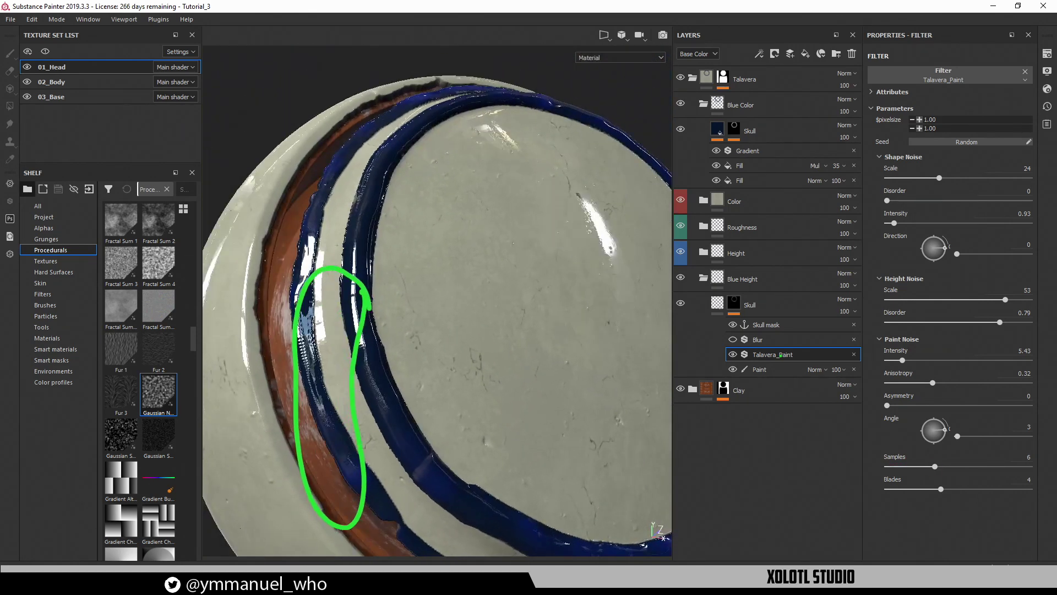
{"action": "key", "text": "Escape"}
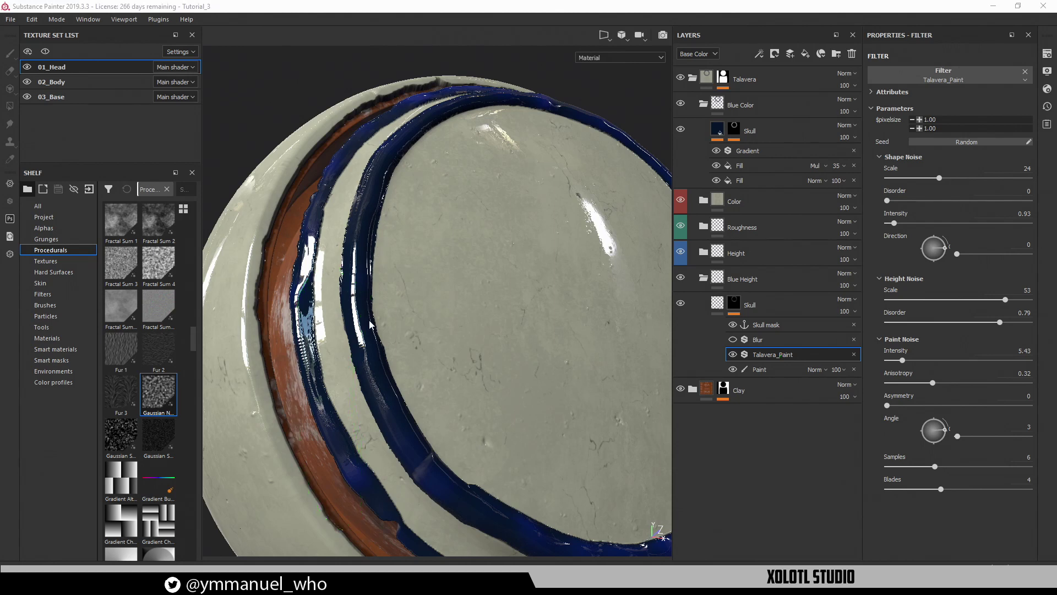
{"action": "mouse_move", "coordinate": [370, 321]}
{"action": "left_mouse_down", "text": "alt"}
{"action": "mouse_move", "coordinate": [391, 323]}
{"action": "mouse_move", "coordinate": [403, 254]}
{"action": "left_mouse_up", "text": "alt"}
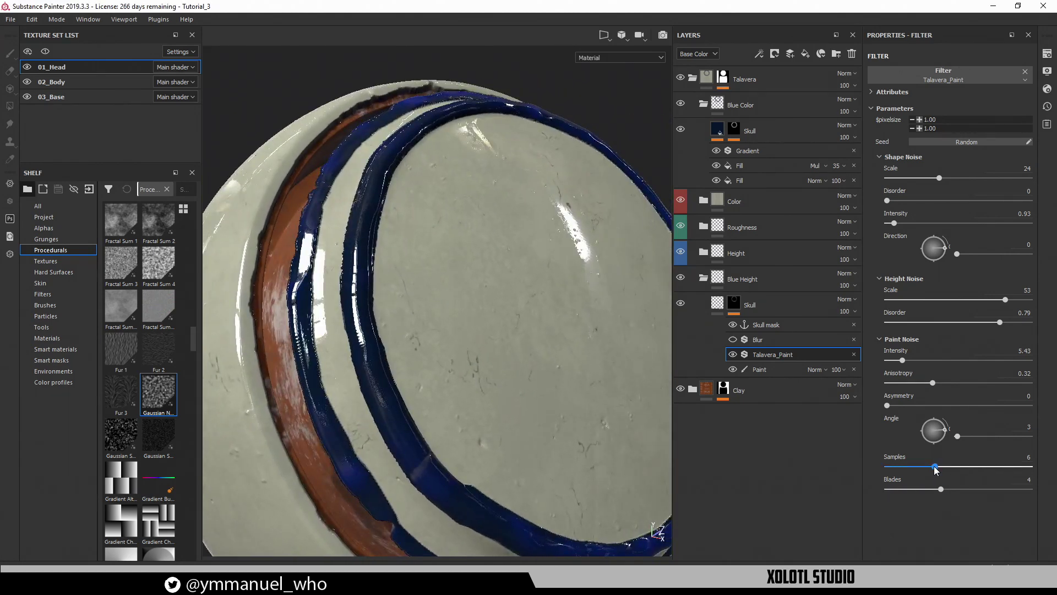
Set Blades to 5 and settle Samples at 4 while orbiting around the rings
{"action": "left_click_drag", "start_coordinate": [935, 467], "coordinate": [927, 467]}
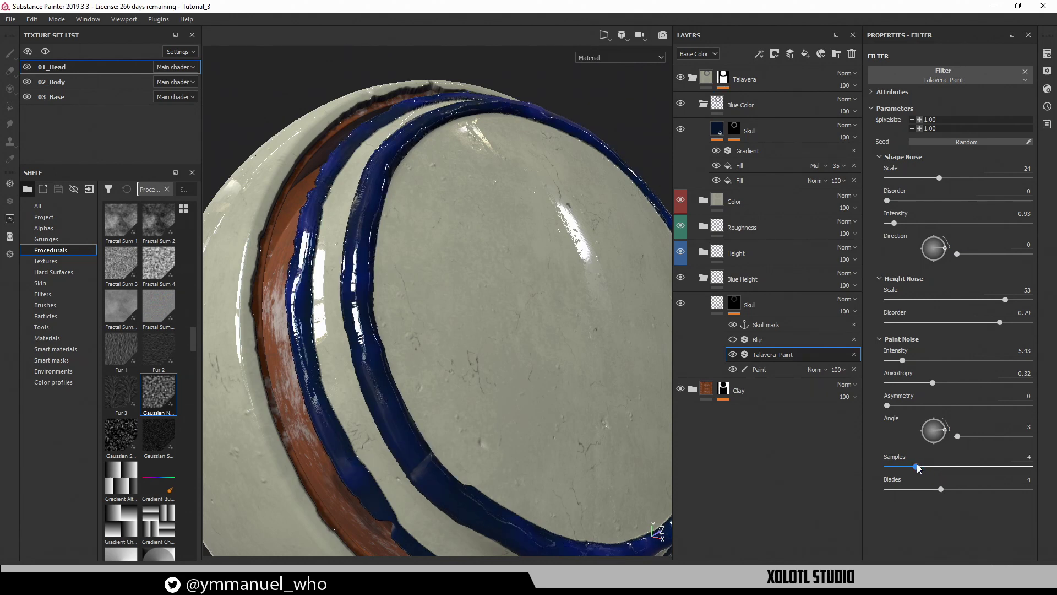
{"action": "mouse_move", "coordinate": [917, 467]}
{"action": "left_mouse_down"}
{"action": "mouse_move", "coordinate": [943, 488]}
{"action": "mouse_move", "coordinate": [966, 489]}
{"action": "mouse_move", "coordinate": [924, 488]}
{"action": "mouse_move", "coordinate": [974, 489]}
{"action": "mouse_move", "coordinate": [887, 488]}
{"action": "mouse_move", "coordinate": [955, 492]}
{"action": "mouse_move", "coordinate": [940, 492]}
{"action": "left_mouse_up"}
{"action": "left_click_drag", "start_coordinate": [660, 512], "coordinate": [421, 279], "text": "alt"}
{"action": "right_click_drag", "start_coordinate": [420, 279], "coordinate": [461, 333], "text": "alt"}
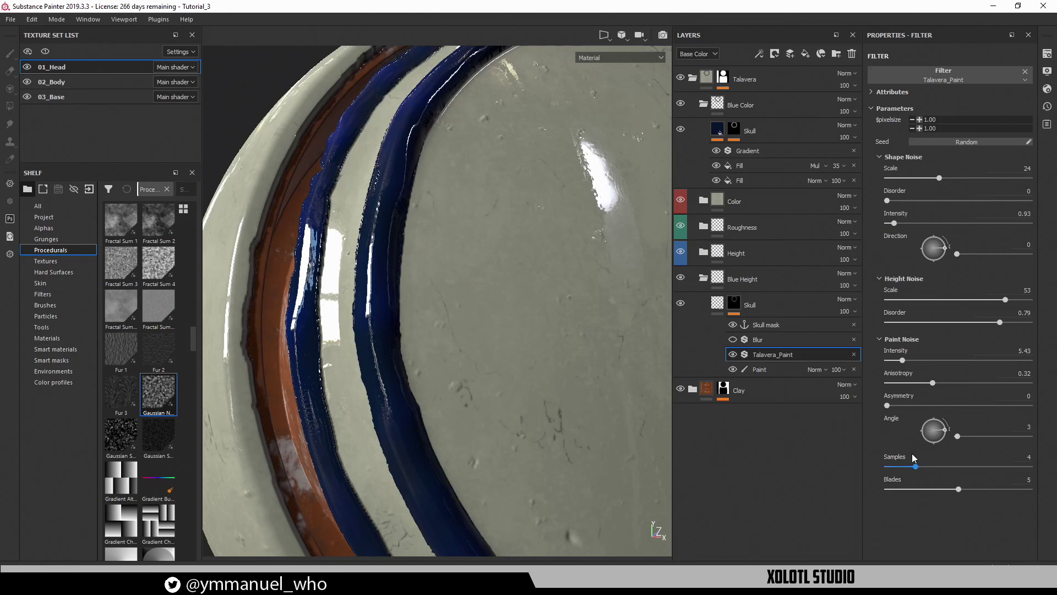
{"action": "mouse_move", "coordinate": [915, 466]}
{"action": "left_mouse_down"}
{"action": "mouse_move", "coordinate": [959, 490]}
{"action": "mouse_move", "coordinate": [915, 466]}
{"action": "left_mouse_up"}
{"action": "mouse_move", "coordinate": [462, 333]}
{"action": "left_mouse_down", "text": "alt"}
{"action": "mouse_move", "coordinate": [446, 305]}
{"action": "mouse_move", "coordinate": [449, 352]}
{"action": "mouse_move", "coordinate": [424, 317]}
{"action": "mouse_move", "coordinate": [404, 243]}
{"action": "left_mouse_up", "text": "alt"}
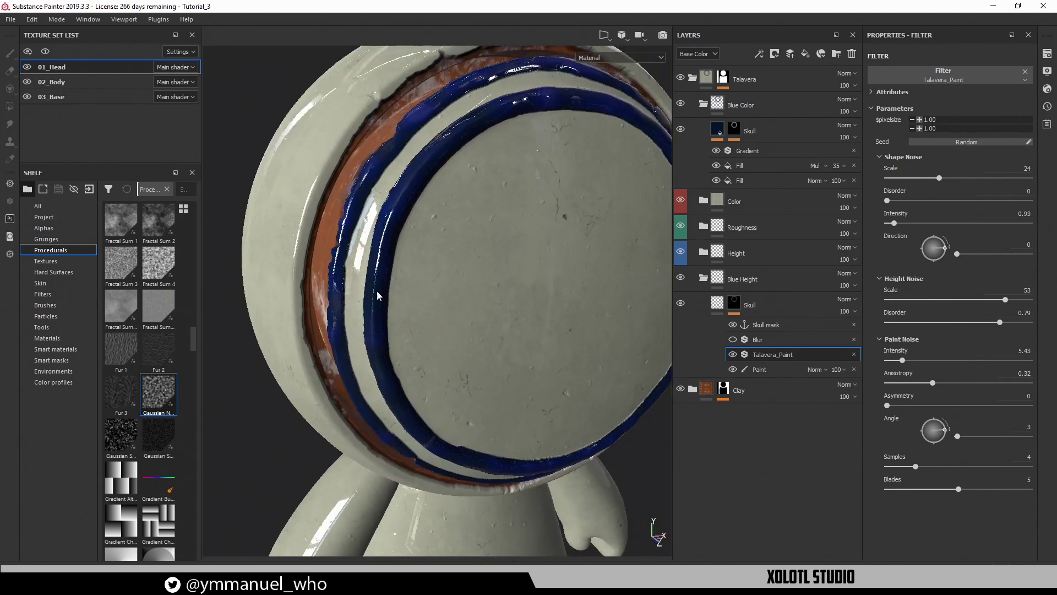
{"action": "mouse_move", "coordinate": [460, 296]}
{"action": "left_mouse_down", "text": "alt"}
{"action": "mouse_move", "coordinate": [413, 243]}
{"action": "mouse_move", "coordinate": [423, 296]}
{"action": "mouse_move", "coordinate": [610, 204]}
{"action": "left_mouse_up", "text": "alt"}
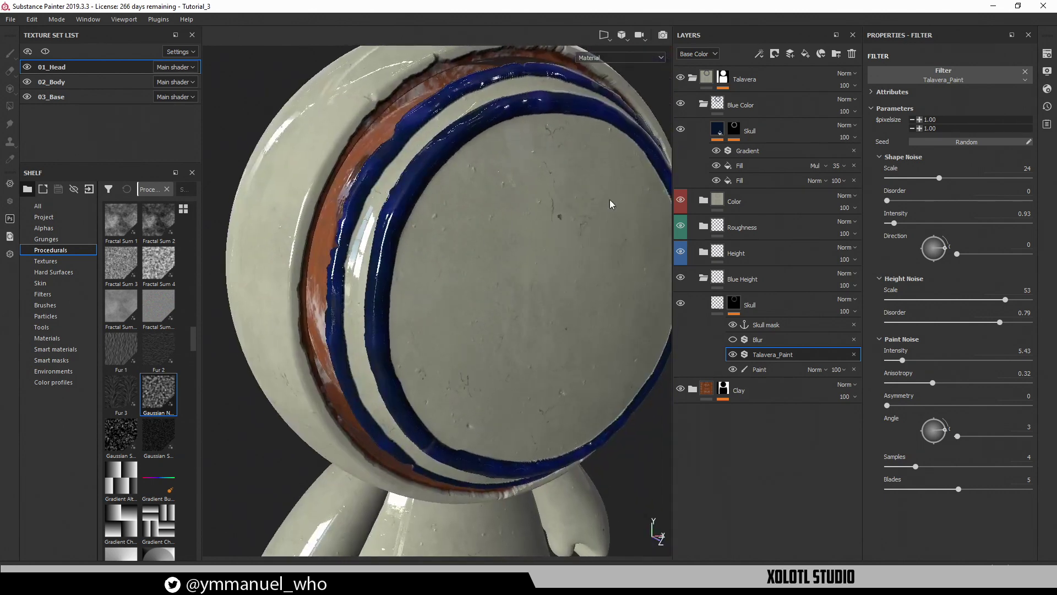
Paint a solid blue oval blob on the face in the Paint layer
{"action": "left_click", "coordinate": [759, 369]}
{"action": "left_click_drag", "start_coordinate": [451, 286], "coordinate": [478, 280], "text": "alt"}
{"action": "mouse_move", "coordinate": [557, 259]}
{"action": "left_mouse_down"}
{"action": "mouse_move", "coordinate": [530, 301]}
{"action": "mouse_move", "coordinate": [556, 283]}
{"action": "mouse_move", "coordinate": [567, 325]}
{"action": "mouse_move", "coordinate": [584, 276]}
{"action": "mouse_move", "coordinate": [540, 256]}
{"action": "mouse_move", "coordinate": [585, 279]}
{"action": "left_mouse_up"}
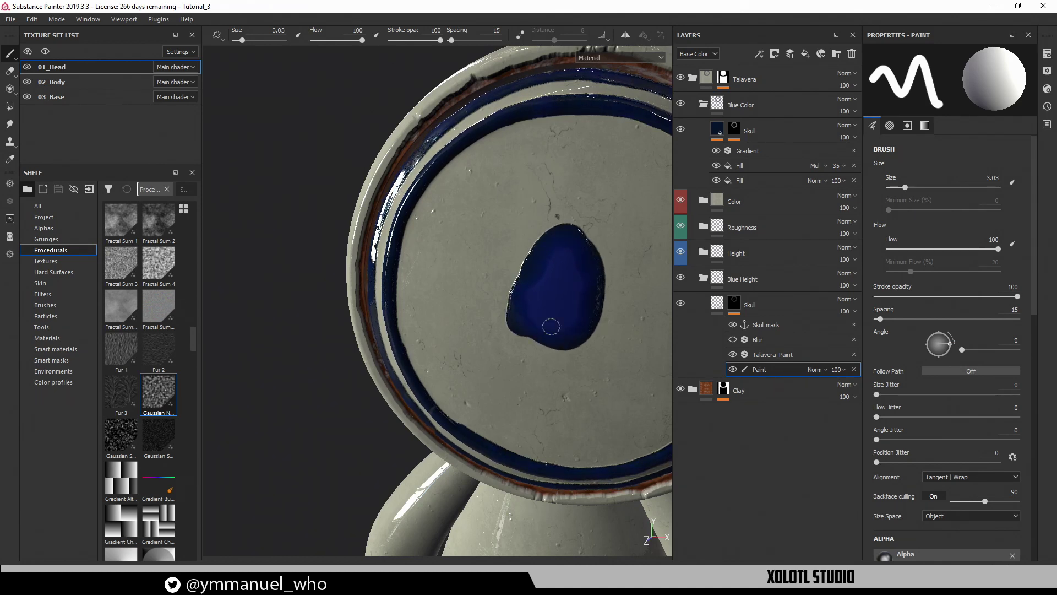
{"action": "left_click_drag", "start_coordinate": [551, 326], "coordinate": [554, 279], "text": "alt"}
{"action": "right_click_drag", "start_coordinate": [554, 279], "coordinate": [757, 423], "text": "alt"}
{"action": "middle_click_drag", "start_coordinate": [539, 378], "coordinate": [480, 368], "text": "alt"}
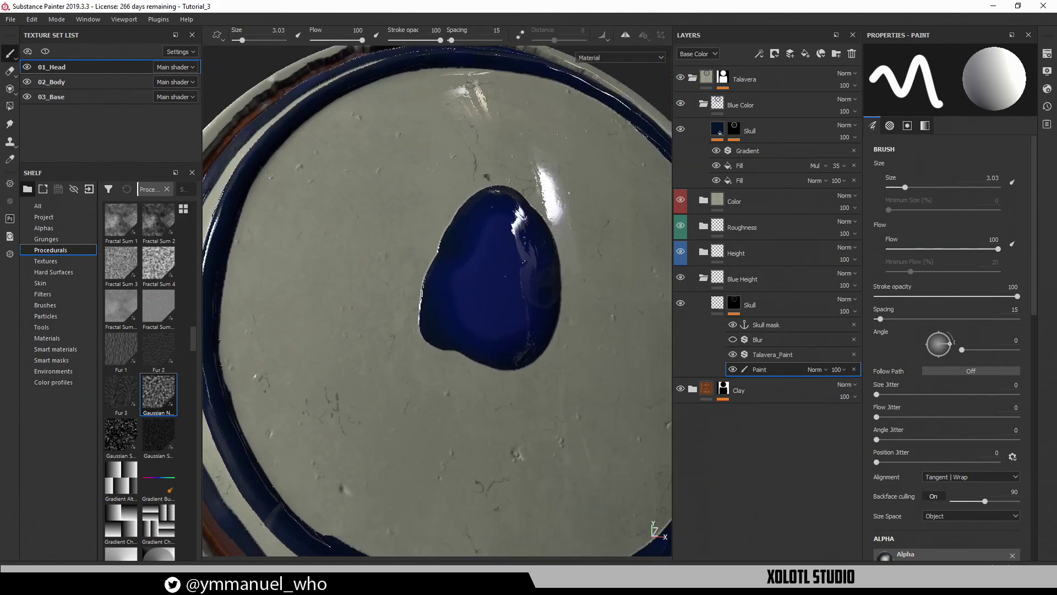
{"action": "right_click_drag", "start_coordinate": [479, 368], "coordinate": [540, 377], "text": "alt"}
{"action": "left_click_drag", "start_coordinate": [540, 377], "coordinate": [554, 348], "text": "alt"}
{"action": "mouse_move", "coordinate": [554, 348]}
{"action": "right_mouse_down", "text": "shift"}
{"action": "mouse_move", "coordinate": [484, 354]}
{"action": "mouse_move", "coordinate": [494, 340]}
{"action": "mouse_move", "coordinate": [479, 340]}
{"action": "mouse_move", "coordinate": [488, 354]}
{"action": "mouse_move", "coordinate": [479, 342]}
{"action": "mouse_move", "coordinate": [489, 340]}
{"action": "right_mouse_up", "text": "shift"}
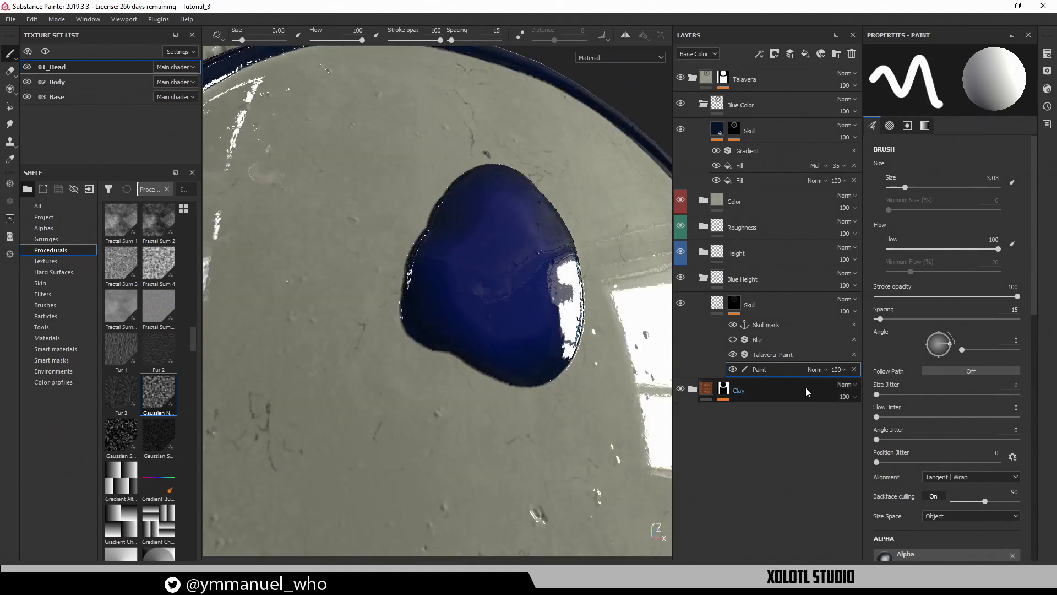
Lower the Talavera_Paint filter's Samples to 3 and check the blob
{"action": "left_click", "coordinate": [773, 354]}
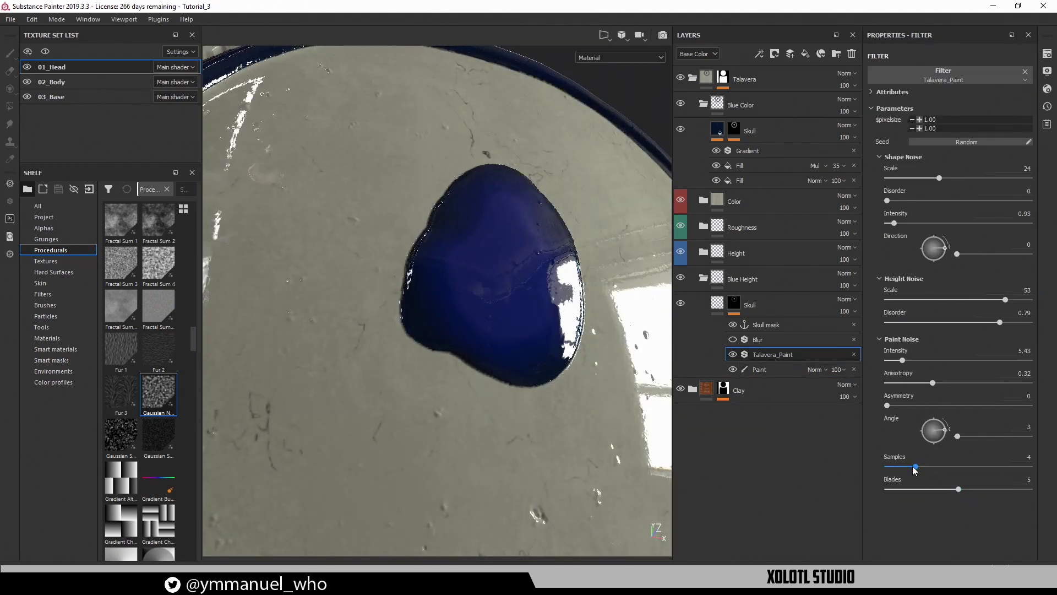
{"action": "left_click_drag", "start_coordinate": [915, 467], "coordinate": [906, 467]}
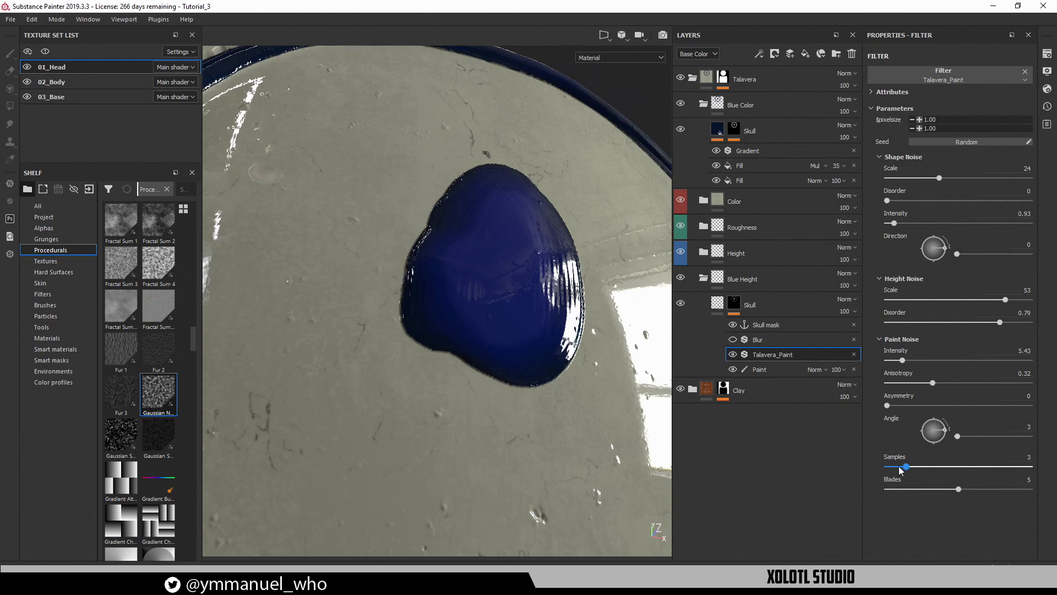
{"action": "left_click_drag", "start_coordinate": [622, 385], "coordinate": [665, 349], "text": "alt"}
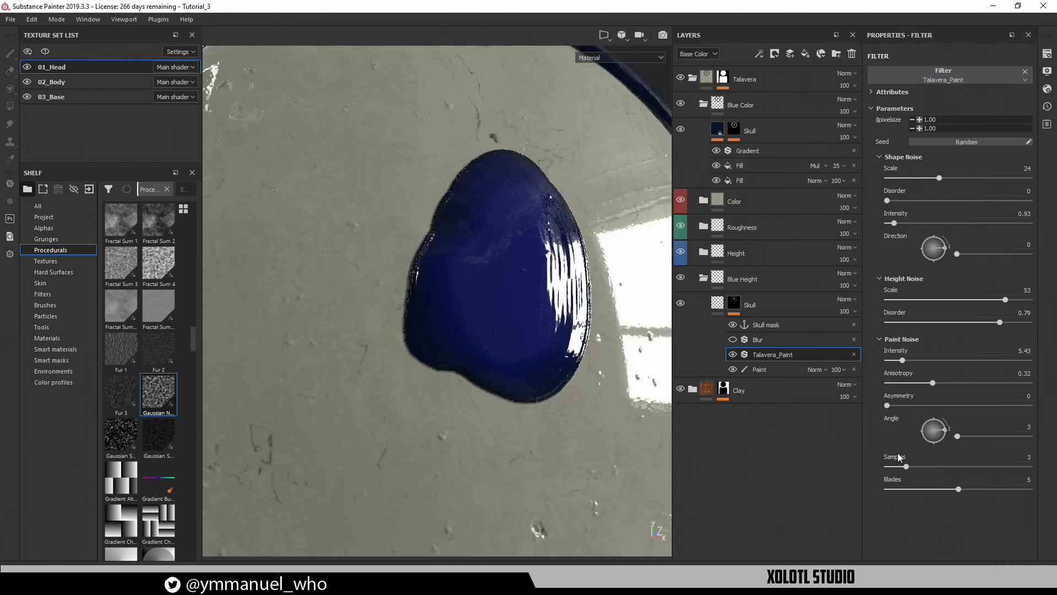
{"action": "right_click_drag", "start_coordinate": [597, 404], "coordinate": [517, 367], "text": "alt"}
{"action": "middle_click_drag", "start_coordinate": [538, 366], "coordinate": [598, 370], "text": "alt"}
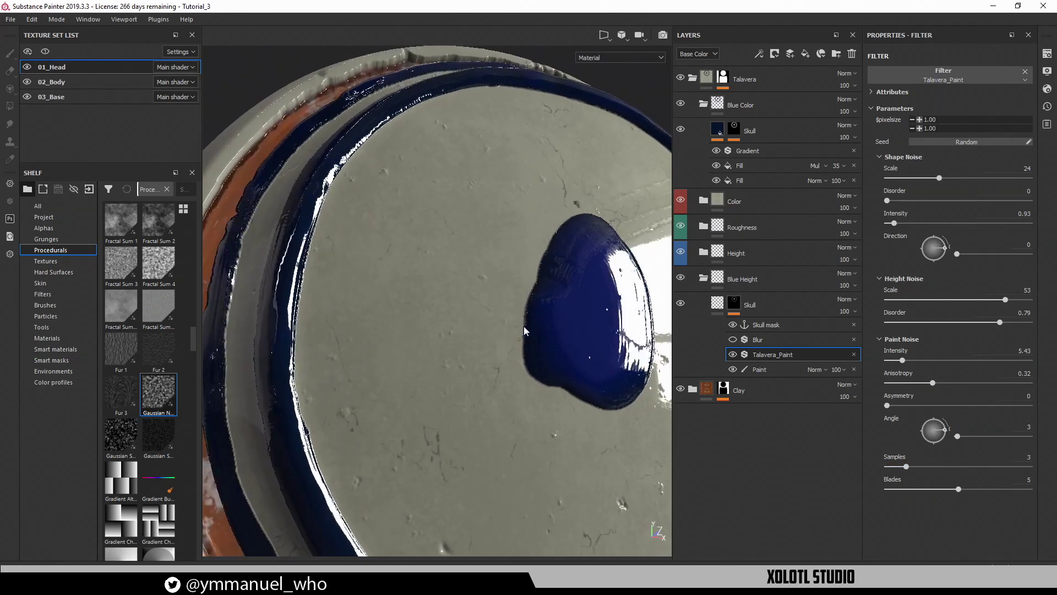
Paint a narrow vertical blue stroke on the face in the Paint layer
{"action": "left_click", "coordinate": [771, 370]}
{"action": "left_click_drag", "start_coordinate": [425, 318], "coordinate": [457, 262]}
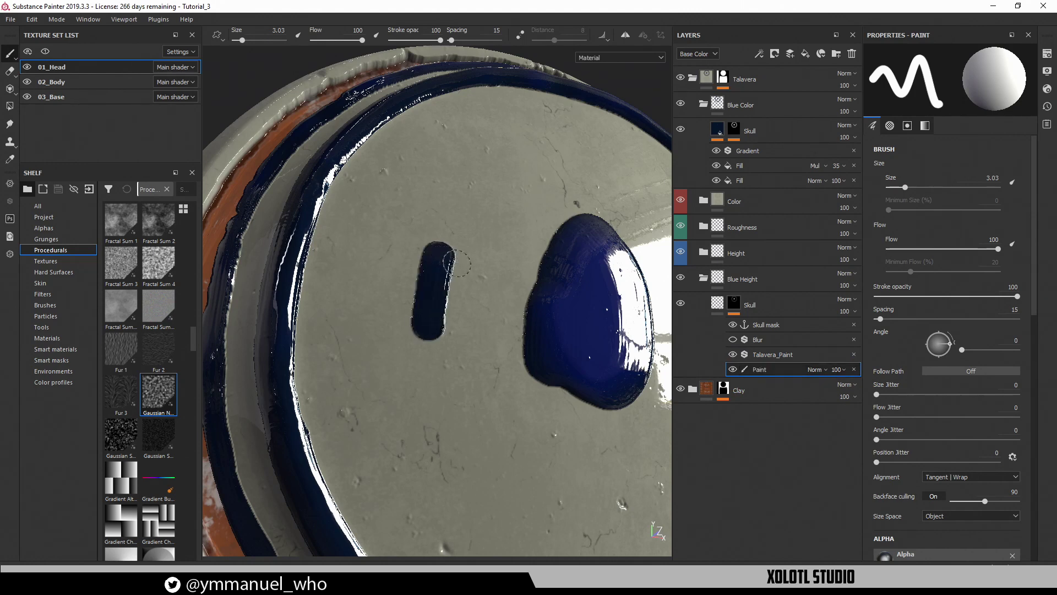
{"action": "right_click_drag", "start_coordinate": [385, 349], "coordinate": [445, 346], "text": "shift"}
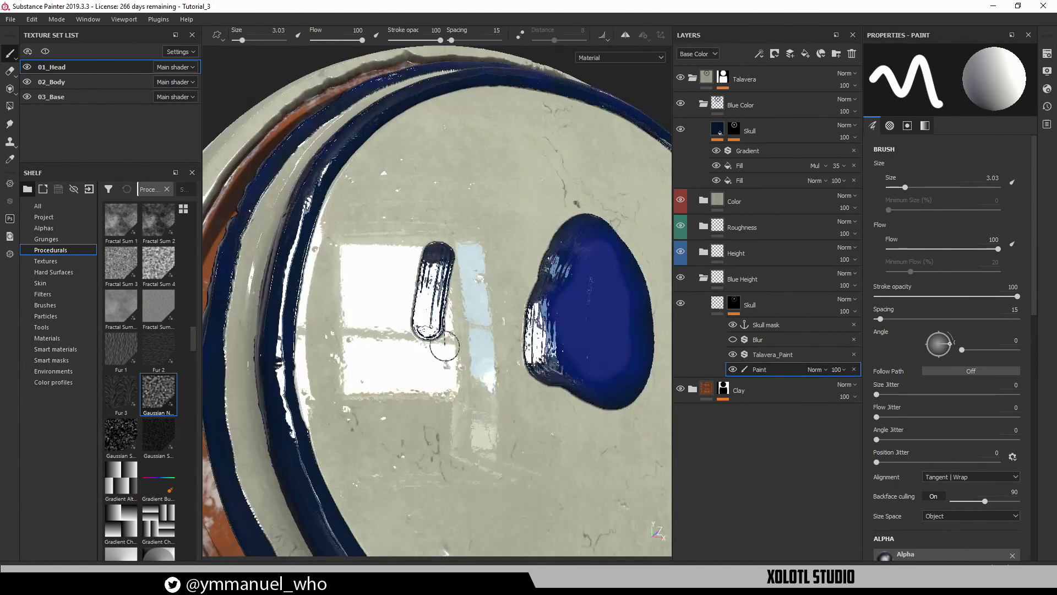
Try the Talavera_Paint Samples at 4 and 5, orbiting the head to compare
{"action": "left_click", "coordinate": [779, 354]}
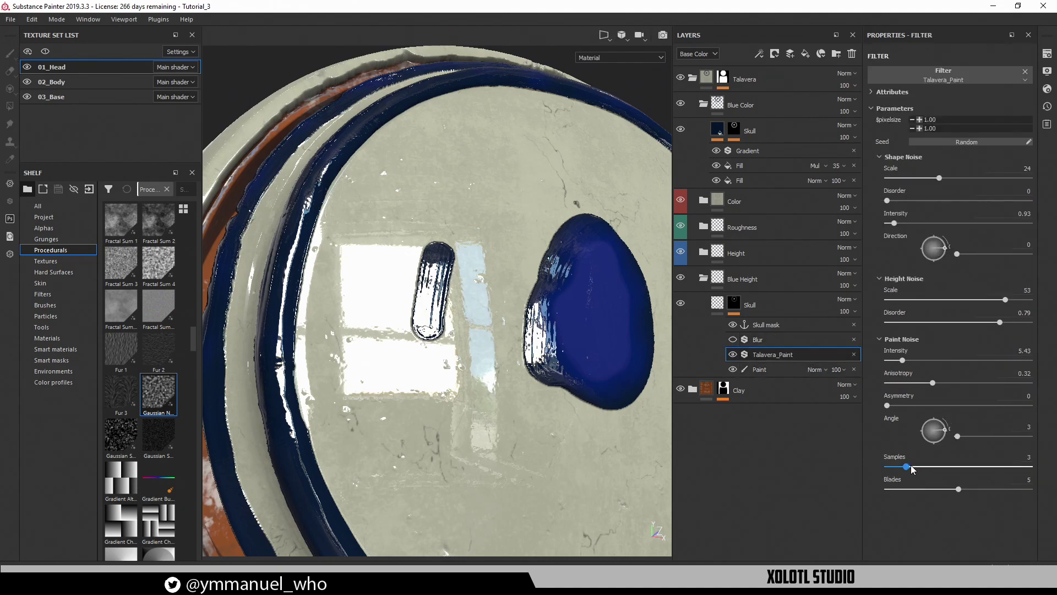
{"action": "left_click_drag", "start_coordinate": [910, 467], "coordinate": [915, 467]}
{"action": "mouse_move", "coordinate": [464, 299]}
{"action": "left_mouse_down", "text": "alt"}
{"action": "mouse_move", "coordinate": [484, 257]}
{"action": "mouse_move", "coordinate": [507, 299]}
{"action": "mouse_move", "coordinate": [471, 301]}
{"action": "left_mouse_up", "text": "alt"}
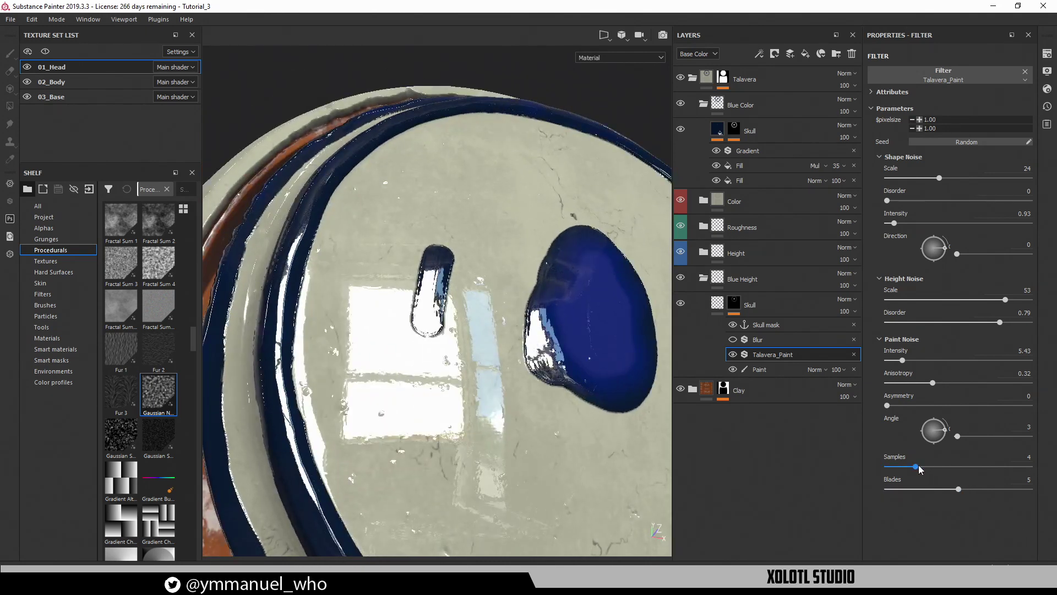
{"action": "left_click_drag", "start_coordinate": [916, 467], "coordinate": [924, 467]}
{"action": "left_click_drag", "start_coordinate": [550, 330], "coordinate": [632, 400], "text": "alt"}
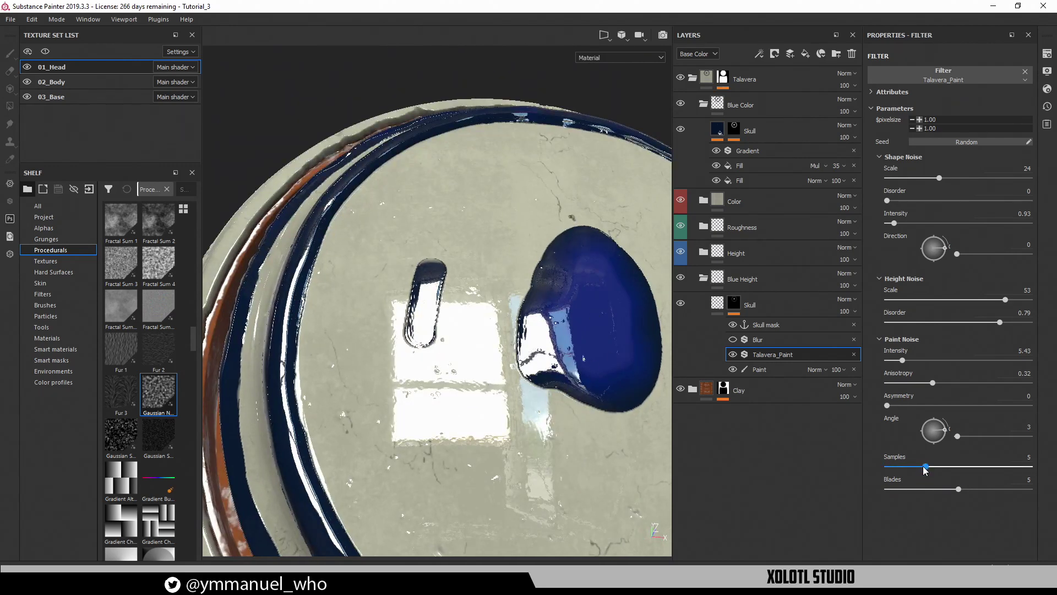
{"action": "left_click_drag", "start_coordinate": [925, 466], "coordinate": [907, 466]}
{"action": "left_click_drag", "start_coordinate": [546, 455], "coordinate": [522, 310], "text": "alt"}
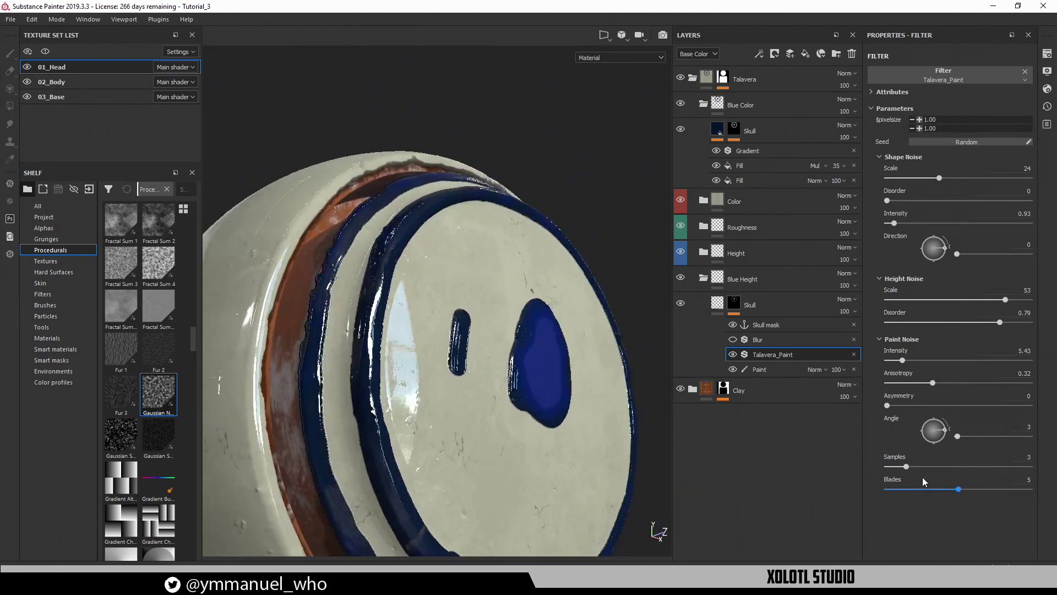
{"action": "left_click_drag", "start_coordinate": [484, 404], "coordinate": [459, 410], "text": "alt"}
{"action": "left_click_drag", "start_coordinate": [554, 418], "coordinate": [580, 384], "text": "alt"}
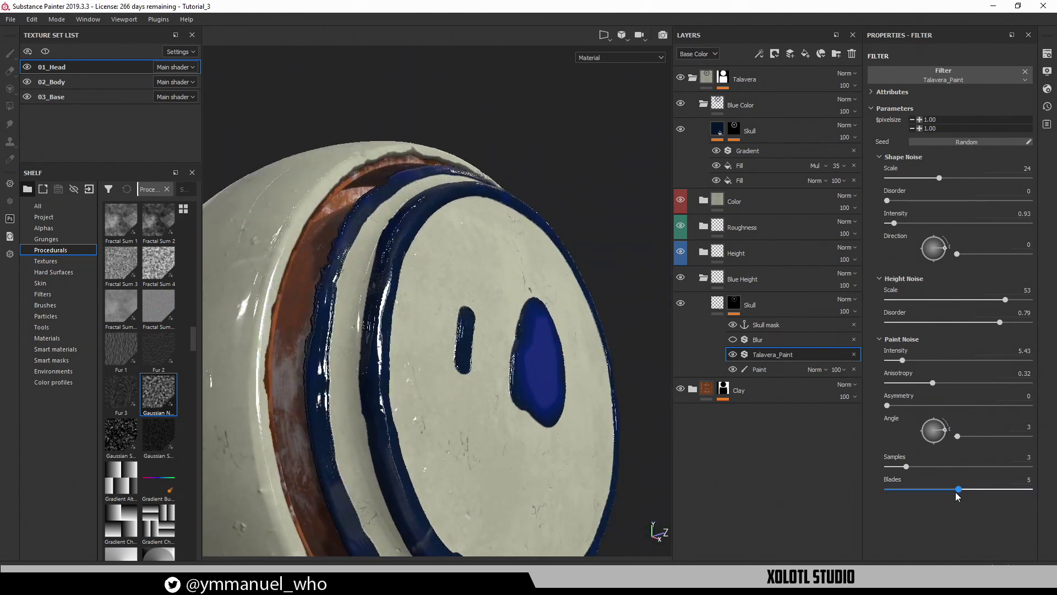
Reduce Blades to 4 and rotate the lighting to inspect the streaked edges
{"action": "left_click_drag", "start_coordinate": [951, 492], "coordinate": [942, 492]}
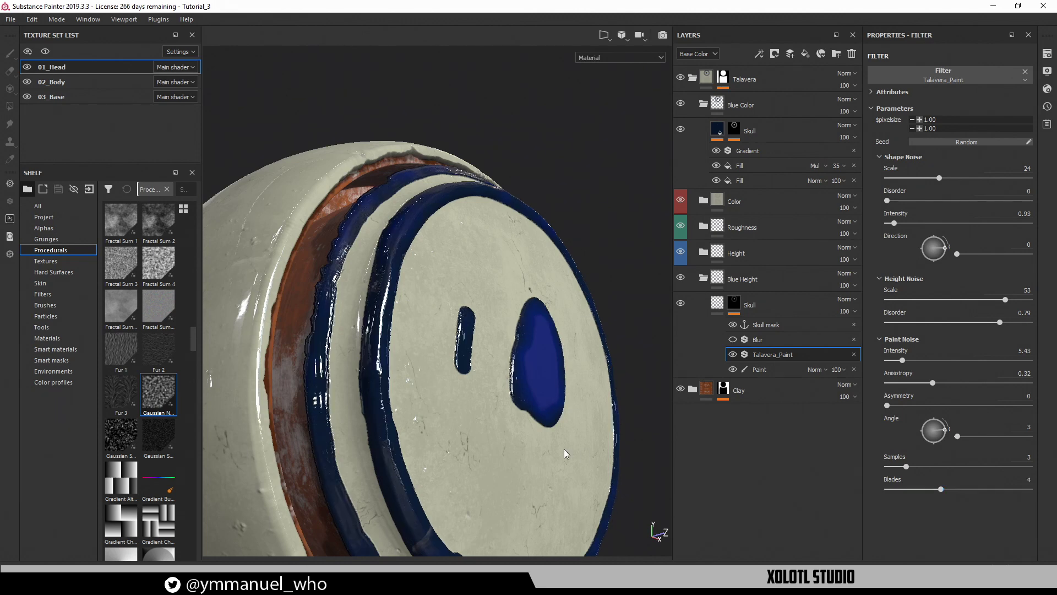
{"action": "left_click_drag", "start_coordinate": [514, 438], "coordinate": [521, 390], "text": "alt"}
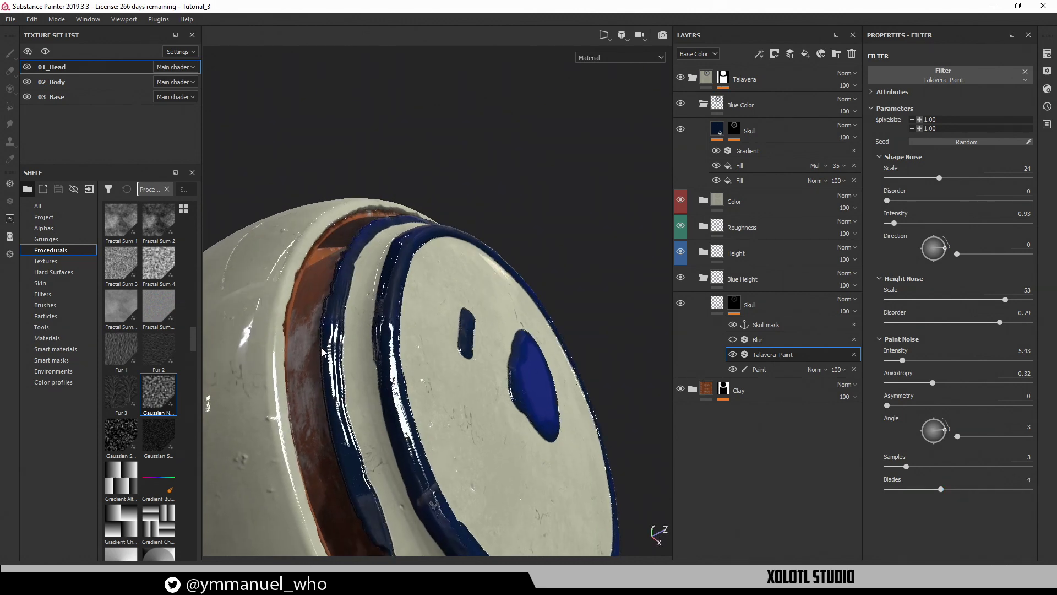
{"action": "right_click_drag", "start_coordinate": [323, 350], "coordinate": [309, 413], "text": "shift"}
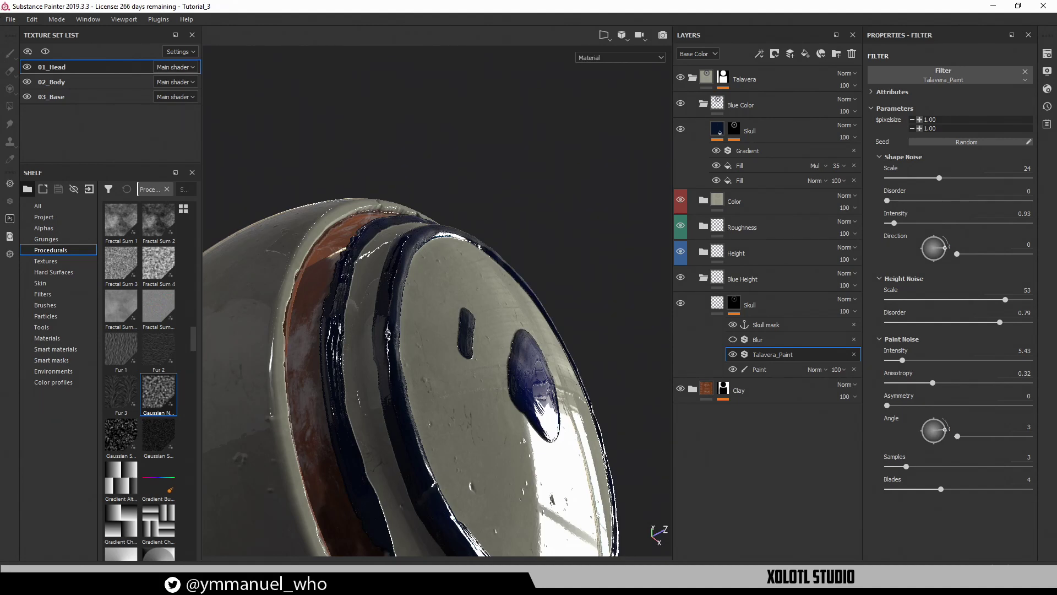
{"action": "left_click_drag", "start_coordinate": [325, 301], "coordinate": [307, 351]}
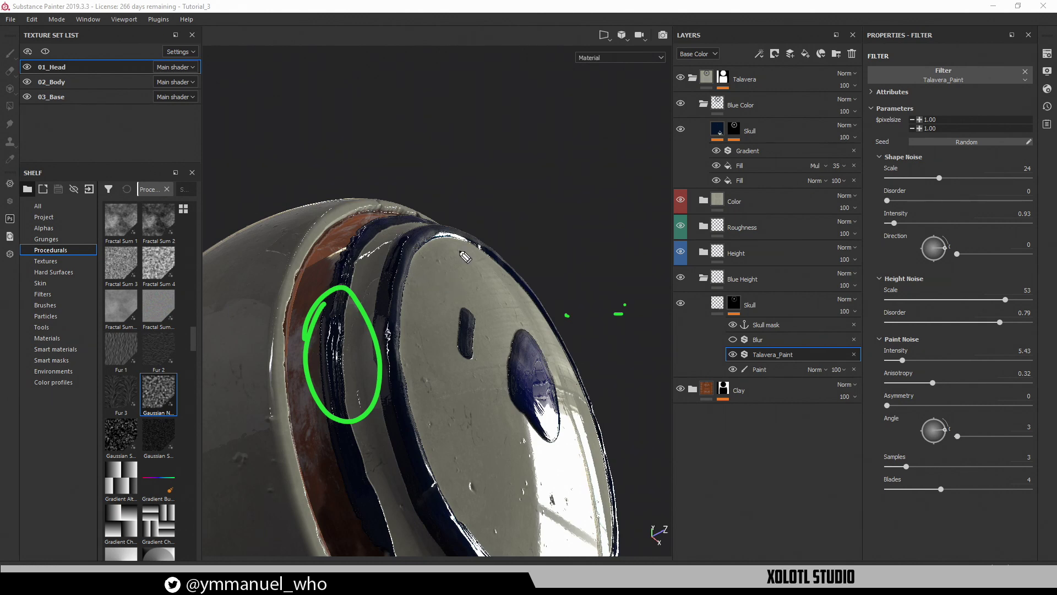
{"action": "right_click_drag", "start_coordinate": [492, 217], "coordinate": [529, 199], "text": "shift"}
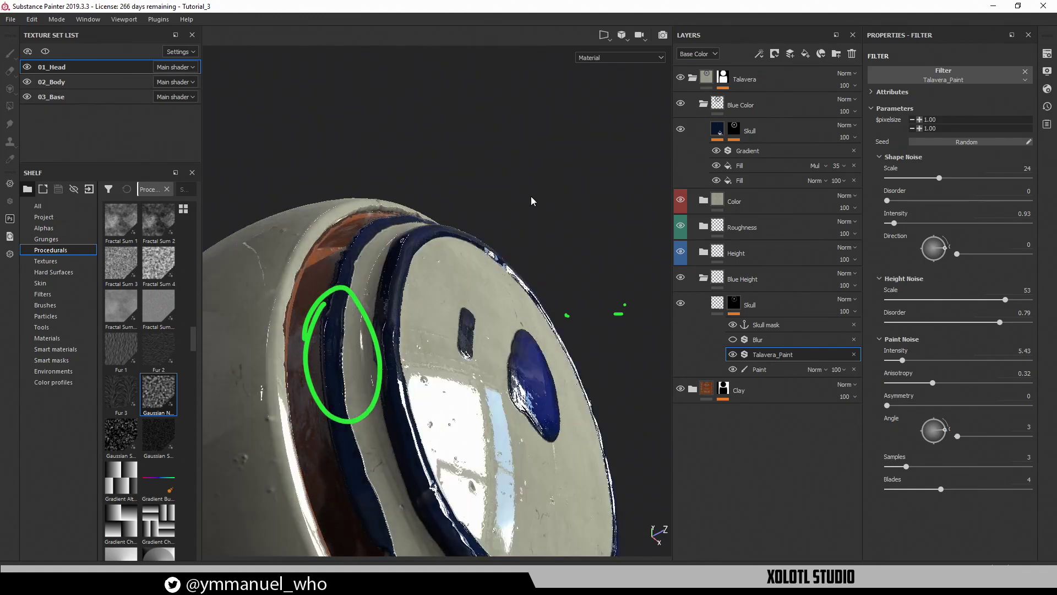
{"action": "left_click_drag", "start_coordinate": [435, 191], "coordinate": [350, 244], "text": "alt"}
Erase the blue shapes from the face at eraser size 13.3, hide panels, start Iray rendering
{"action": "left_click", "coordinate": [762, 370]}
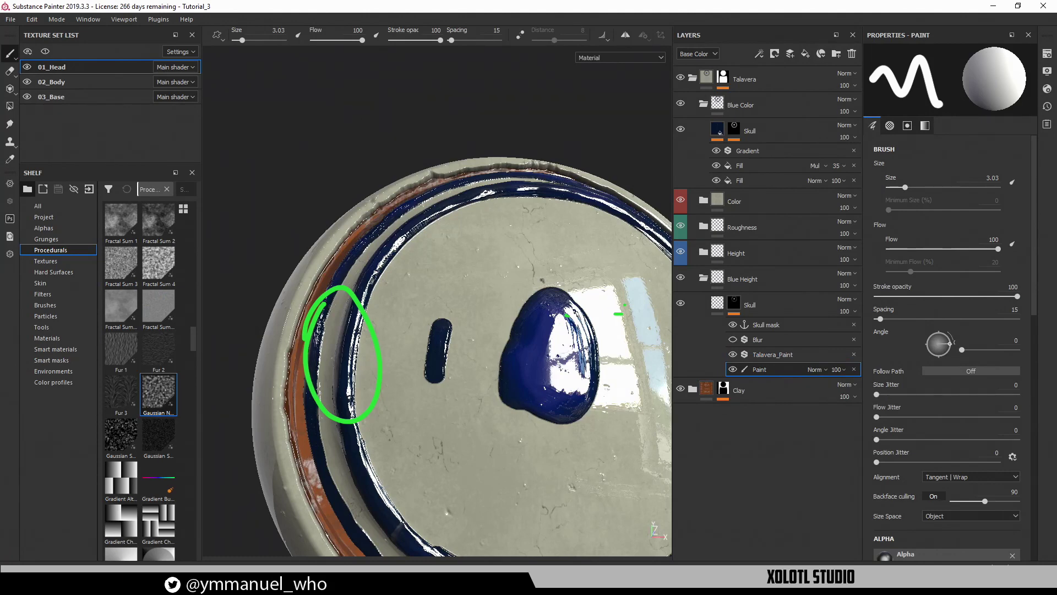
{"action": "key", "text": "Escape"}
{"action": "mouse_move", "coordinate": [448, 381]}
{"action": "left_mouse_down"}
{"action": "mouse_move", "coordinate": [441, 356]}
{"action": "mouse_move", "coordinate": [495, 424]}
{"action": "mouse_move", "coordinate": [531, 330]}
{"action": "mouse_move", "coordinate": [567, 382]}
{"action": "mouse_move", "coordinate": [432, 323]}
{"action": "mouse_move", "coordinate": [547, 361]}
{"action": "mouse_move", "coordinate": [474, 347]}
{"action": "mouse_move", "coordinate": [502, 337]}
{"action": "mouse_move", "coordinate": [278, 264]}
{"action": "mouse_move", "coordinate": [498, 281]}
{"action": "mouse_move", "coordinate": [591, 317]}
{"action": "left_mouse_up"}
{"action": "key", "text": "e"}
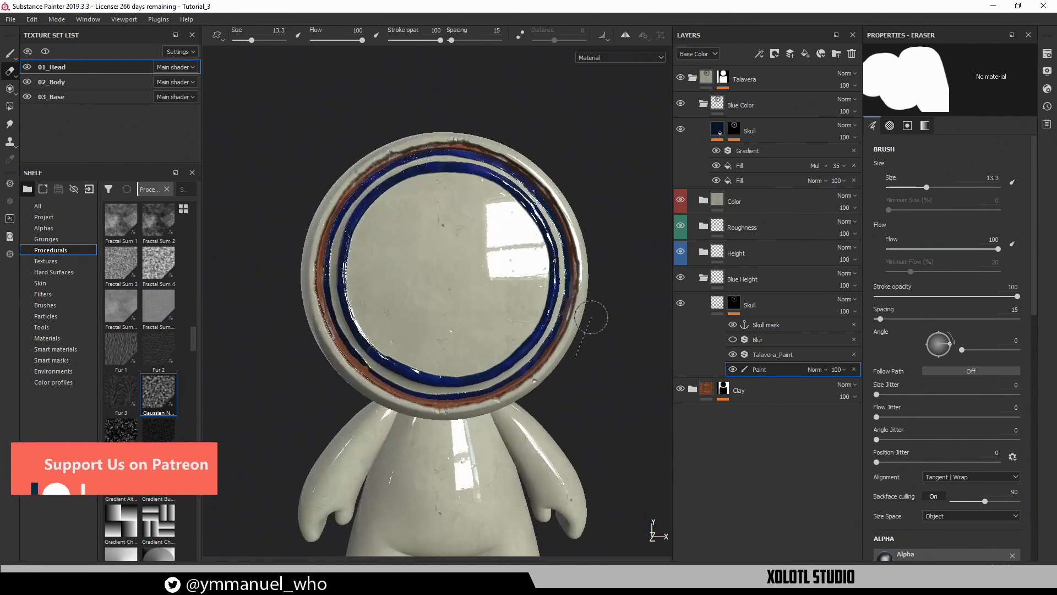
{"action": "right_click_drag", "start_coordinate": [591, 318], "coordinate": [537, 304], "text": "shift"}
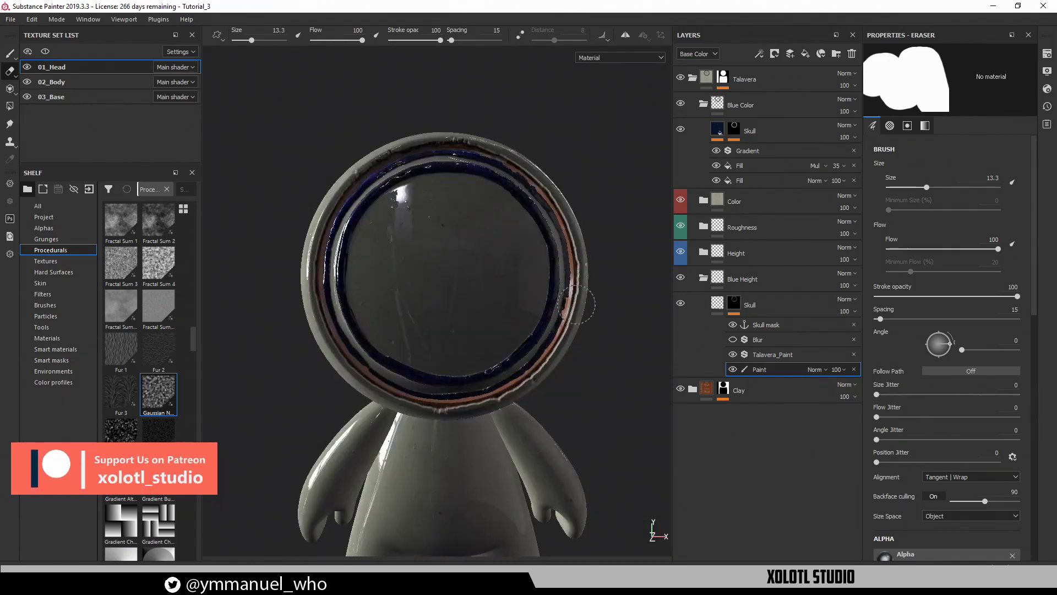
{"action": "left_click_drag", "start_coordinate": [578, 303], "coordinate": [540, 308], "text": "alt"}
{"action": "key", "text": "Tab"}
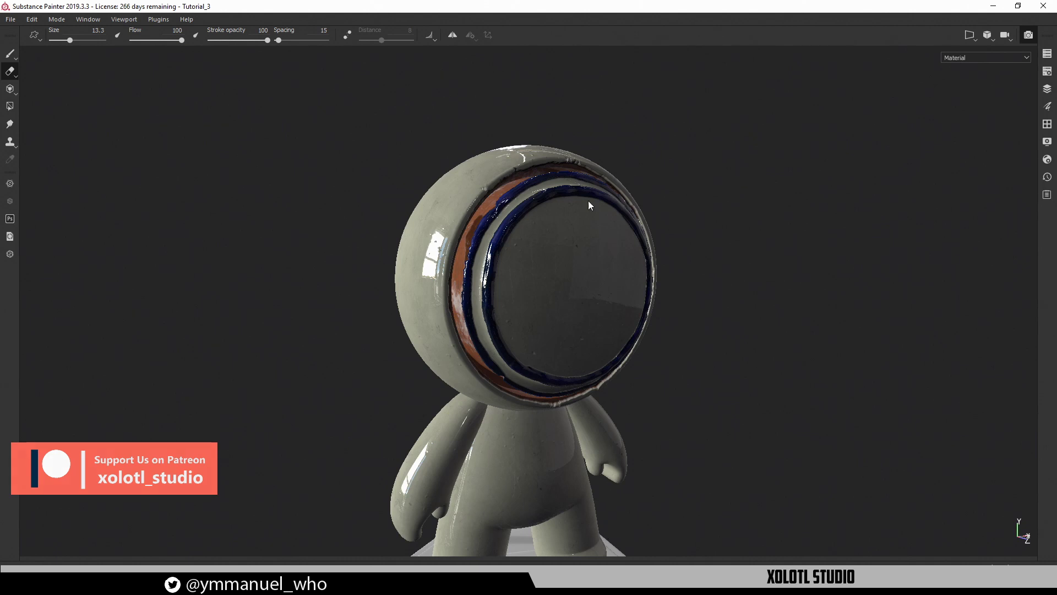
{"action": "key", "text": "F10"}
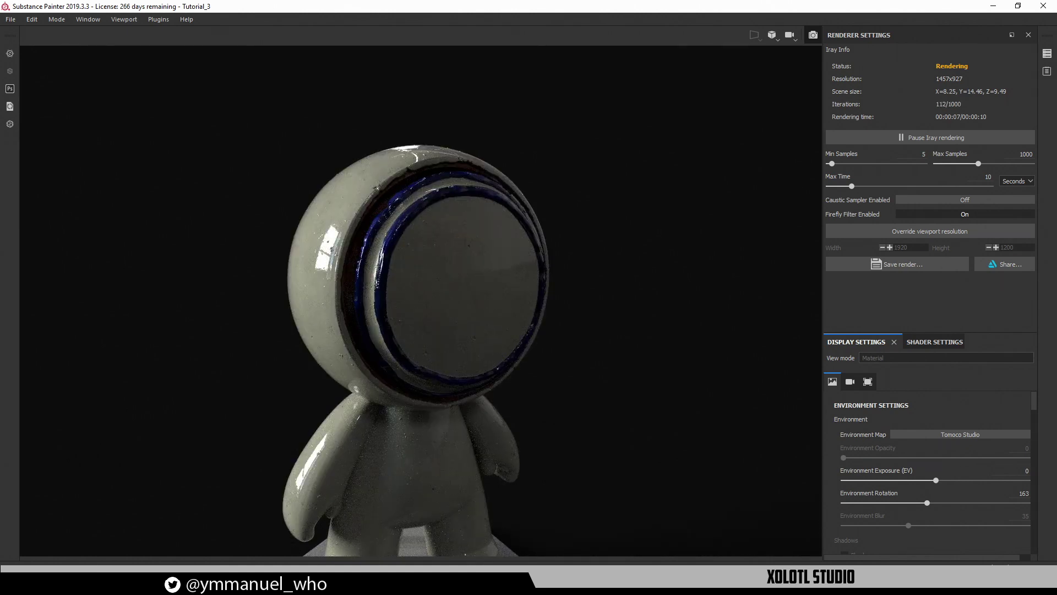
Zoom in on the head's rings in Iray and rotate the environment lighting
{"action": "mouse_move", "coordinate": [529, 305]}
{"action": "left_mouse_down", "text": "alt"}
{"action": "mouse_move", "coordinate": [525, 296]}
{"action": "mouse_move", "coordinate": [537, 307]}
{"action": "left_mouse_up", "text": "alt"}
{"action": "middle_click_drag", "start_coordinate": [538, 306], "coordinate": [538, 230], "text": "alt"}
{"action": "scroll", "coordinate": [538, 234], "scroll_direction": "down", "scroll_amount": 5}
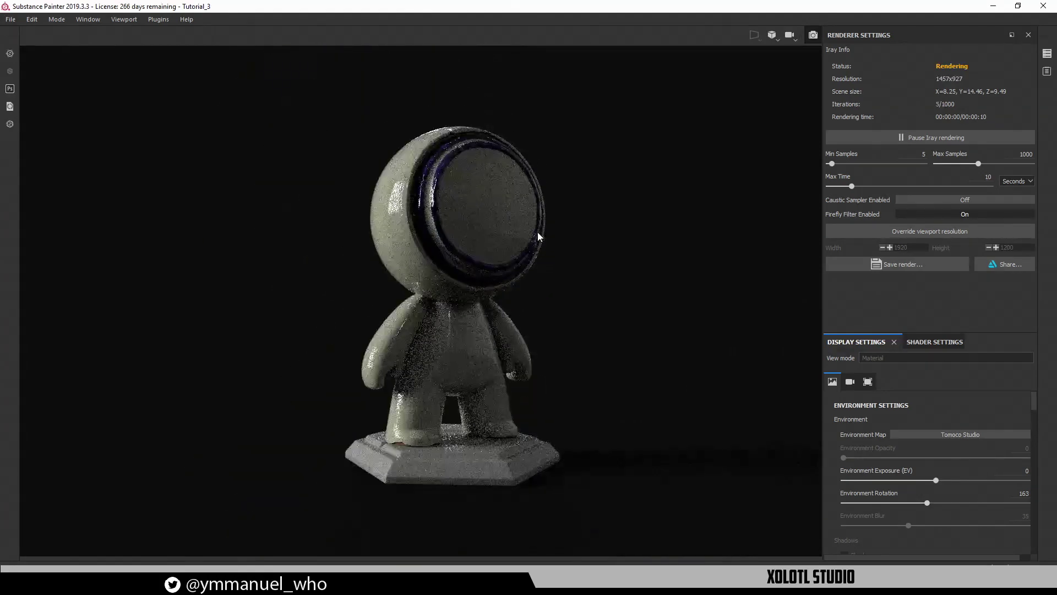
{"action": "right_click_drag", "start_coordinate": [542, 245], "coordinate": [577, 523], "text": "shift"}
{"action": "middle_click_drag", "start_coordinate": [529, 275], "coordinate": [568, 344], "text": "alt"}
{"action": "scroll", "coordinate": [532, 183], "scroll_direction": "up", "scroll_amount": 3}
{"action": "left_click_drag", "start_coordinate": [493, 226], "coordinate": [502, 228], "text": "alt"}
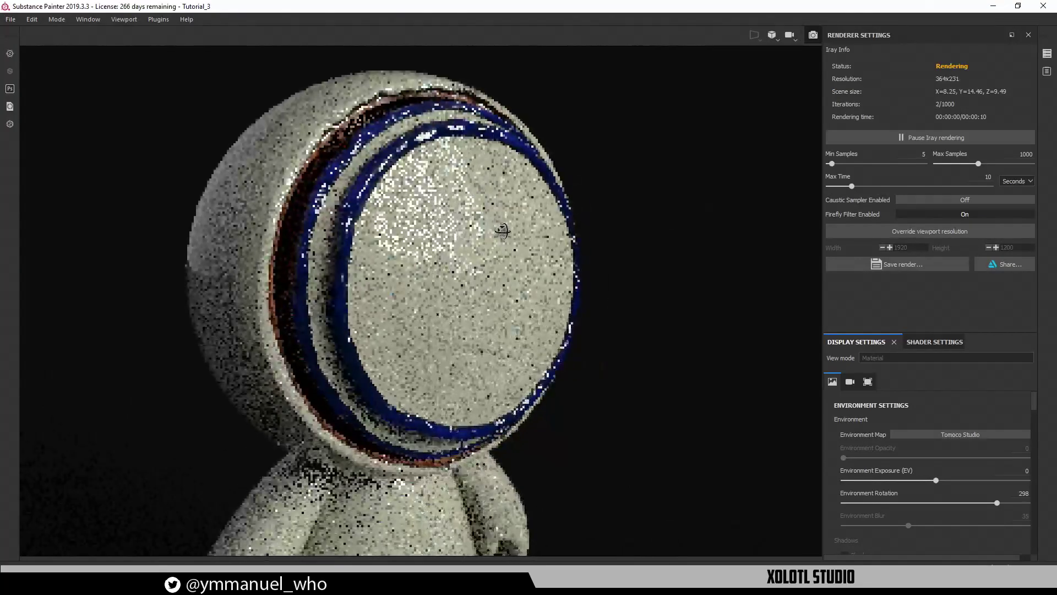
{"action": "right_click_drag", "start_coordinate": [502, 218], "coordinate": [497, 211], "text": "shift"}
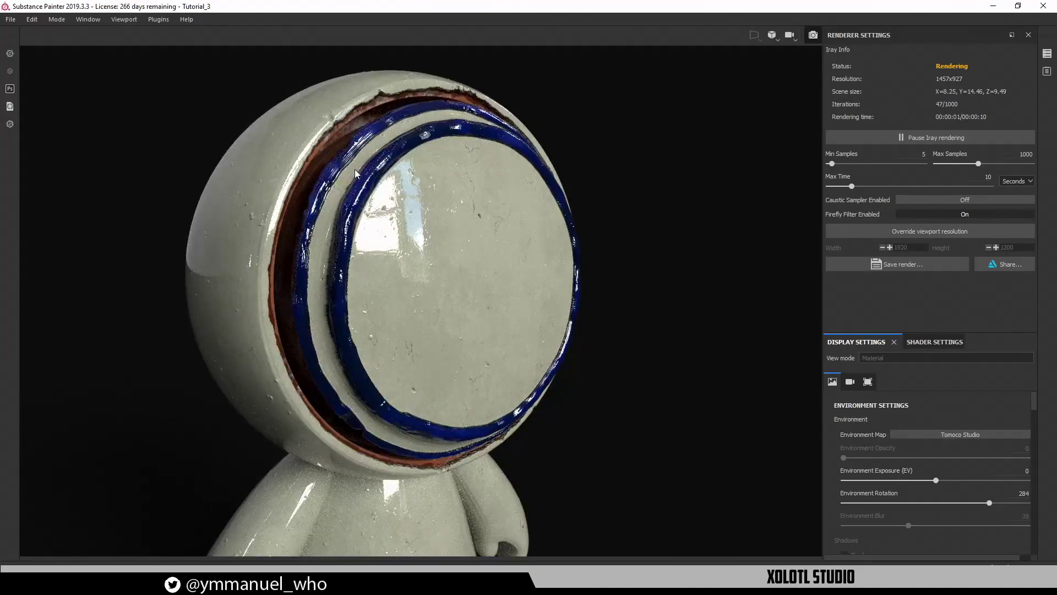
{"action": "right_click_drag", "start_coordinate": [343, 158], "coordinate": [345, 142], "text": "alt"}
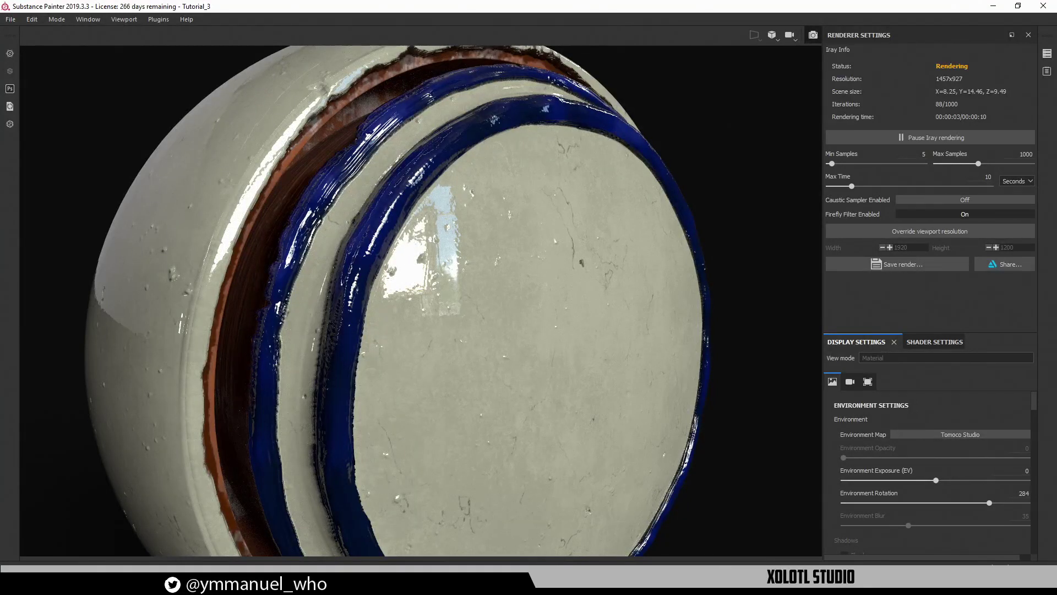
Annotate the rough blue stripes and face plate spots, then clear the marks
{"action": "mouse_move", "coordinate": [401, 108]}
{"action": "left_mouse_down"}
{"action": "mouse_move", "coordinate": [323, 297]}
{"action": "mouse_move", "coordinate": [346, 141]}
{"action": "left_mouse_up"}
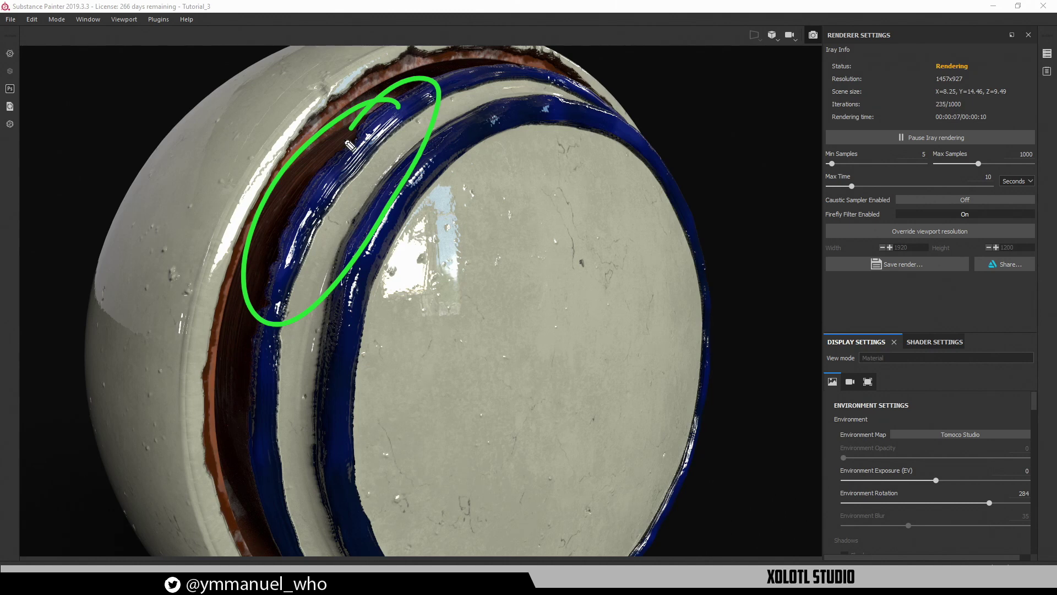
{"action": "mouse_move", "coordinate": [553, 84]}
{"action": "left_mouse_down"}
{"action": "mouse_move", "coordinate": [468, 144]}
{"action": "mouse_move", "coordinate": [573, 86]}
{"action": "left_mouse_up"}
{"action": "left_click_drag", "start_coordinate": [500, 249], "coordinate": [640, 171]}
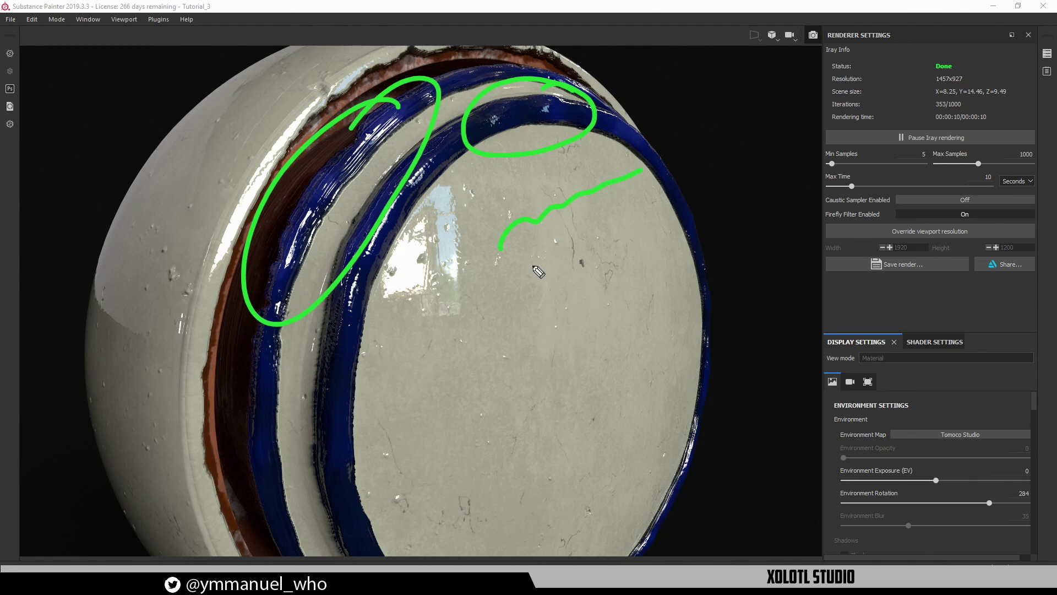
{"action": "mouse_move", "coordinate": [530, 277]}
{"action": "left_mouse_down"}
{"action": "mouse_move", "coordinate": [585, 242]}
{"action": "mouse_move", "coordinate": [543, 238]}
{"action": "mouse_move", "coordinate": [613, 225]}
{"action": "left_mouse_up"}
{"action": "left_click_drag", "start_coordinate": [557, 124], "coordinate": [568, 119]}
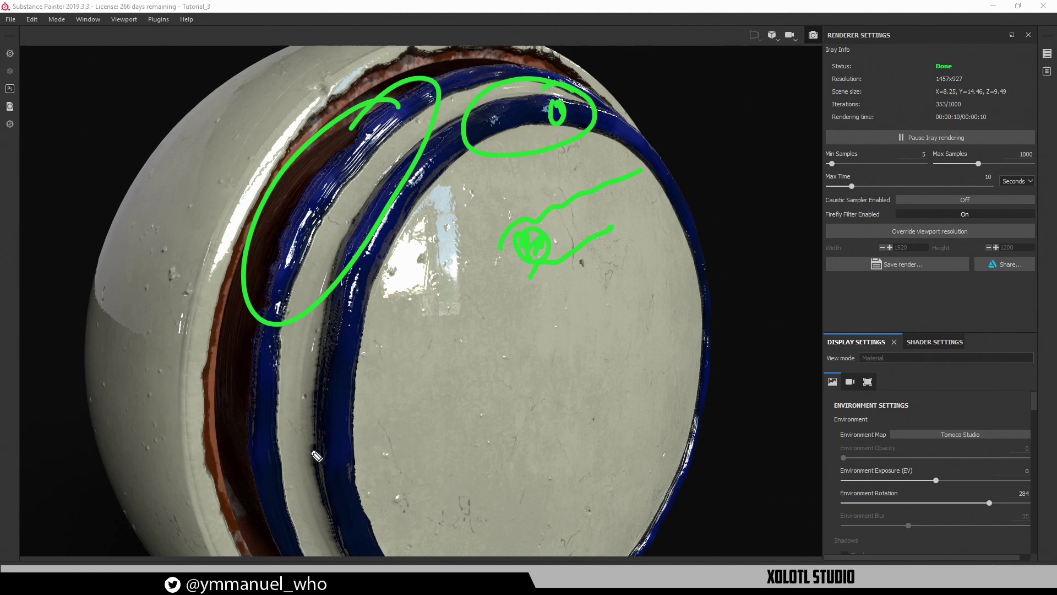
{"action": "left_click_drag", "start_coordinate": [277, 349], "coordinate": [290, 530]}
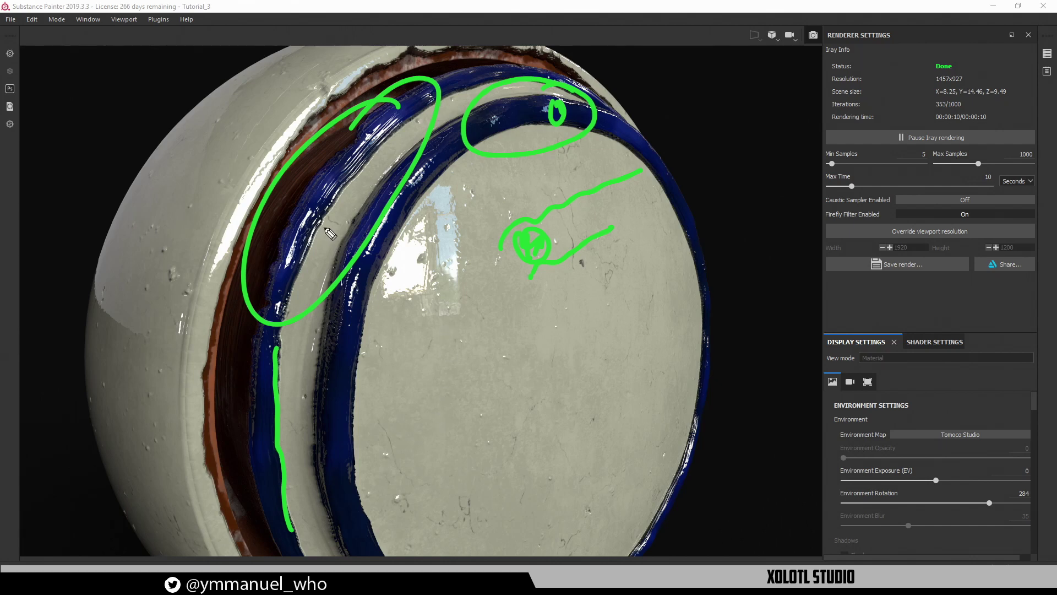
{"action": "mouse_move", "coordinate": [296, 279]}
{"action": "left_mouse_down"}
{"action": "mouse_move", "coordinate": [330, 226]}
{"action": "mouse_move", "coordinate": [325, 197]}
{"action": "mouse_move", "coordinate": [315, 220]}
{"action": "left_mouse_up"}
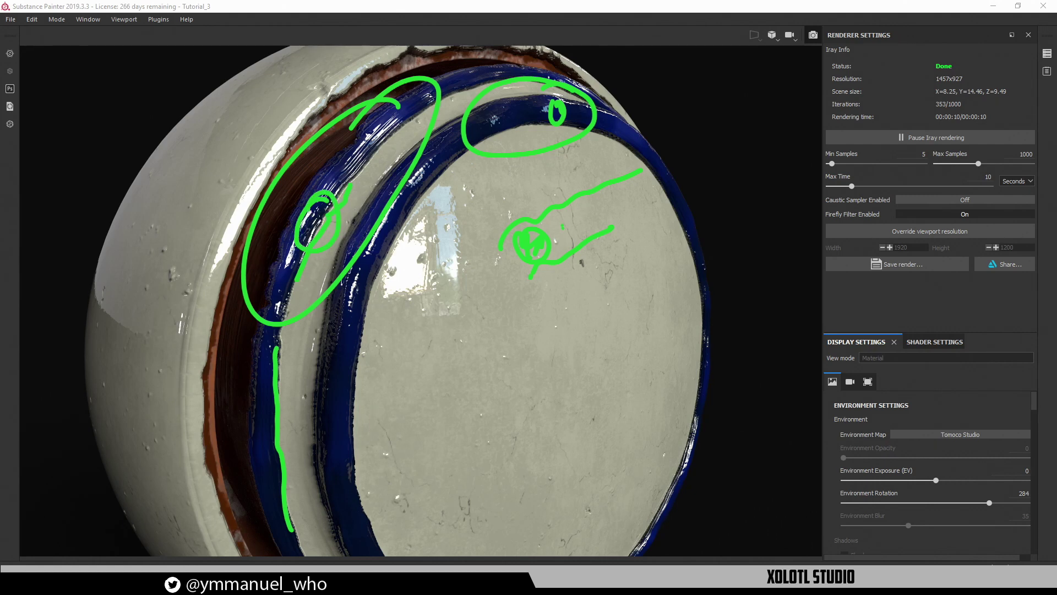
{"action": "key", "text": "Escape"}
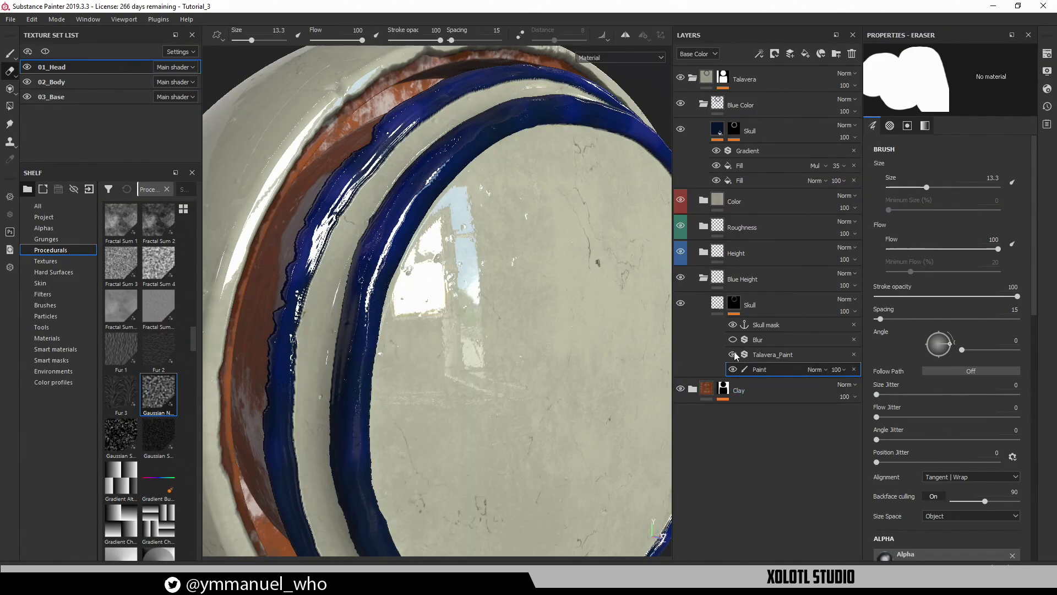
Toggle the Talavera_Paint effect off and back on to compare the ring edges
{"action": "left_click", "coordinate": [733, 355]}
{"action": "right_click_drag", "start_coordinate": [542, 383], "coordinate": [467, 331], "text": "alt"}
{"action": "mouse_move", "coordinate": [467, 331]}
{"action": "left_mouse_down", "text": "alt"}
{"action": "mouse_move", "coordinate": [394, 297]}
{"action": "mouse_move", "coordinate": [463, 263]}
{"action": "mouse_move", "coordinate": [479, 326]}
{"action": "mouse_move", "coordinate": [329, 281]}
{"action": "mouse_move", "coordinate": [456, 349]}
{"action": "mouse_move", "coordinate": [540, 316]}
{"action": "mouse_move", "coordinate": [389, 328]}
{"action": "left_mouse_up", "text": "alt"}
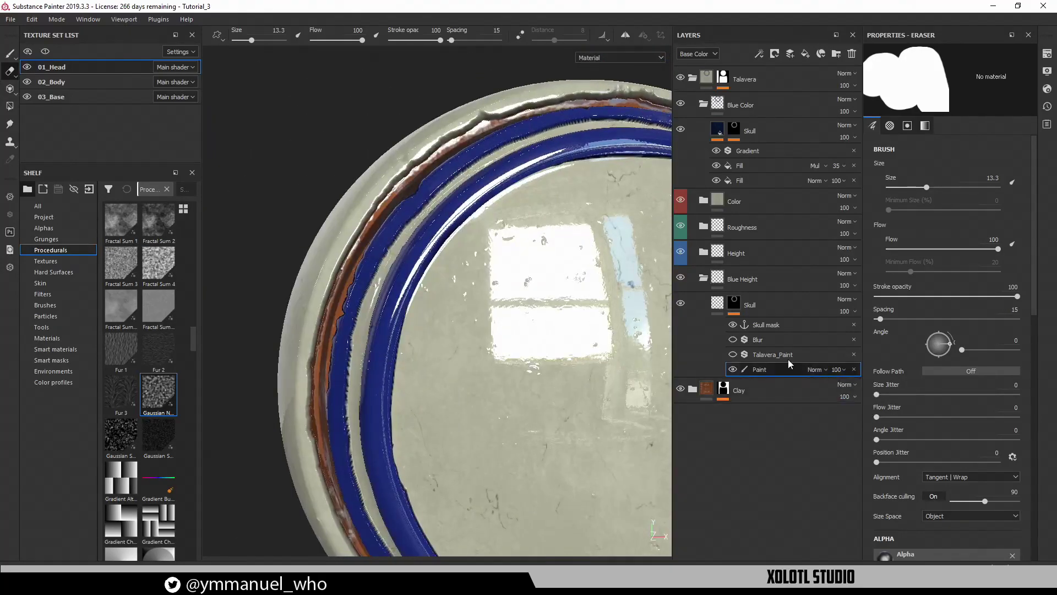
{"action": "left_click", "coordinate": [732, 354]}
{"action": "mouse_move", "coordinate": [515, 346]}
{"action": "left_mouse_down", "text": "alt"}
{"action": "mouse_move", "coordinate": [574, 376]}
{"action": "mouse_move", "coordinate": [600, 341]}
{"action": "mouse_move", "coordinate": [566, 349]}
{"action": "mouse_move", "coordinate": [552, 373]}
{"action": "mouse_move", "coordinate": [445, 332]}
{"action": "mouse_move", "coordinate": [550, 292]}
{"action": "mouse_move", "coordinate": [612, 385]}
{"action": "mouse_move", "coordinate": [613, 329]}
{"action": "mouse_move", "coordinate": [592, 325]}
{"action": "left_mouse_up", "text": "alt"}
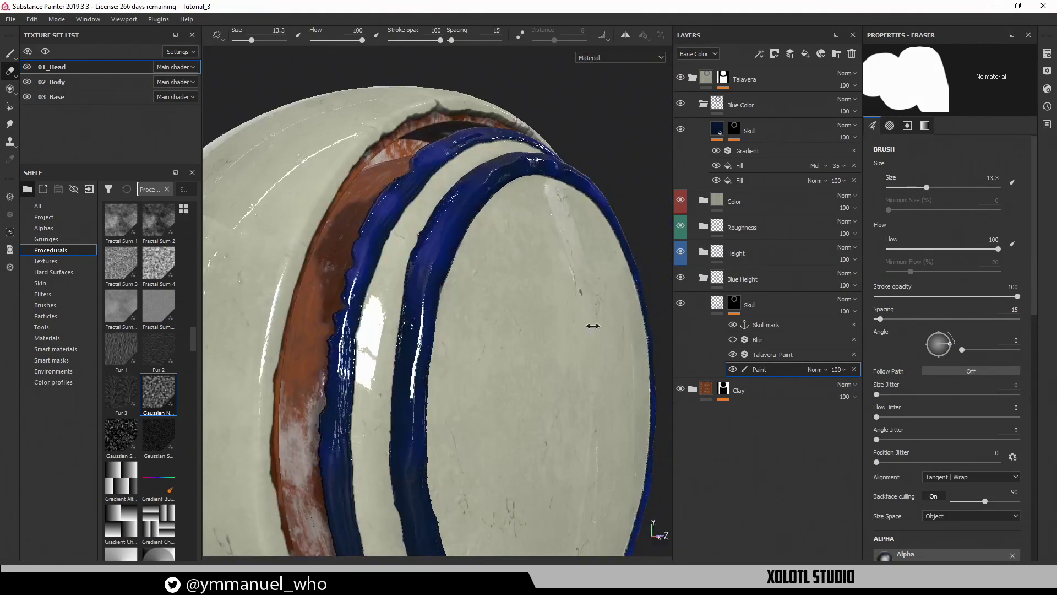
{"action": "right_click_drag", "start_coordinate": [593, 326], "coordinate": [527, 343], "text": "shift"}
{"action": "middle_click_drag", "start_coordinate": [527, 343], "coordinate": [524, 286], "text": "alt"}
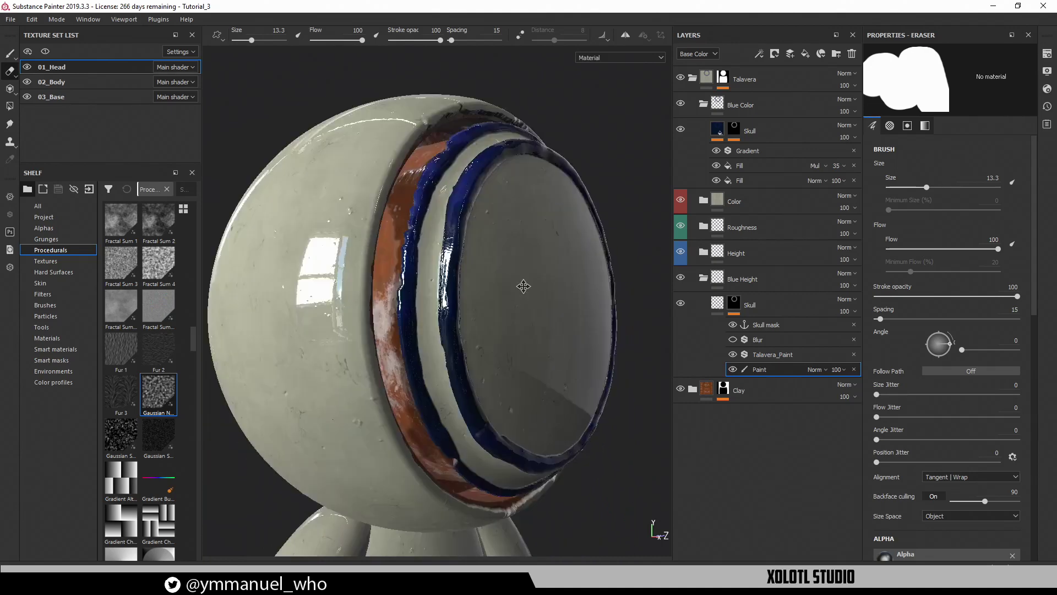
Raise the Blue Height Skull fill's height to 1, then lower it toward 0.249
{"action": "left_click", "coordinate": [716, 304]}
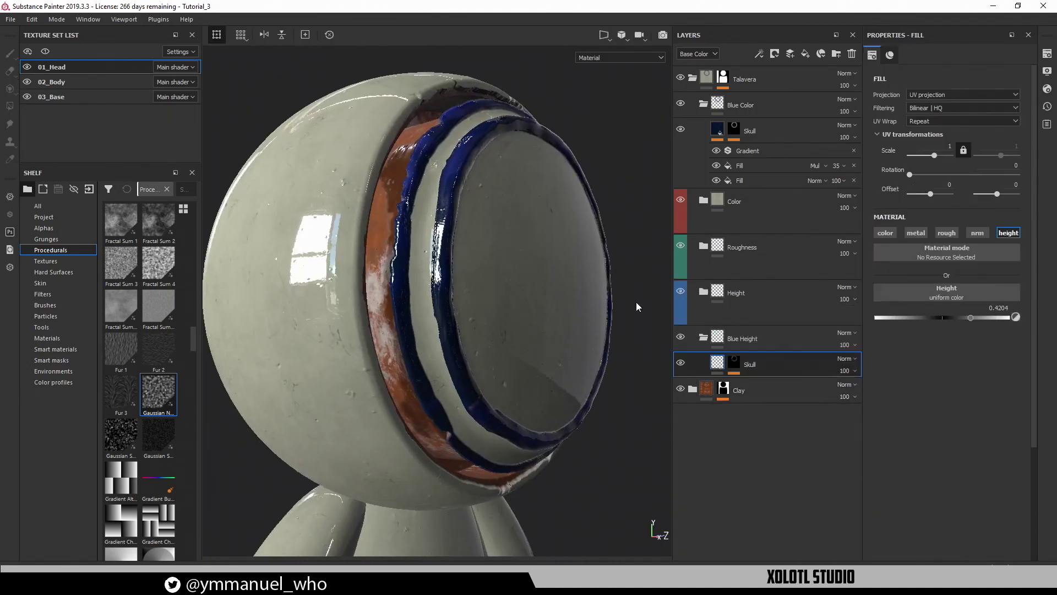
{"action": "right_click_drag", "start_coordinate": [474, 282], "coordinate": [613, 368], "text": "alt"}
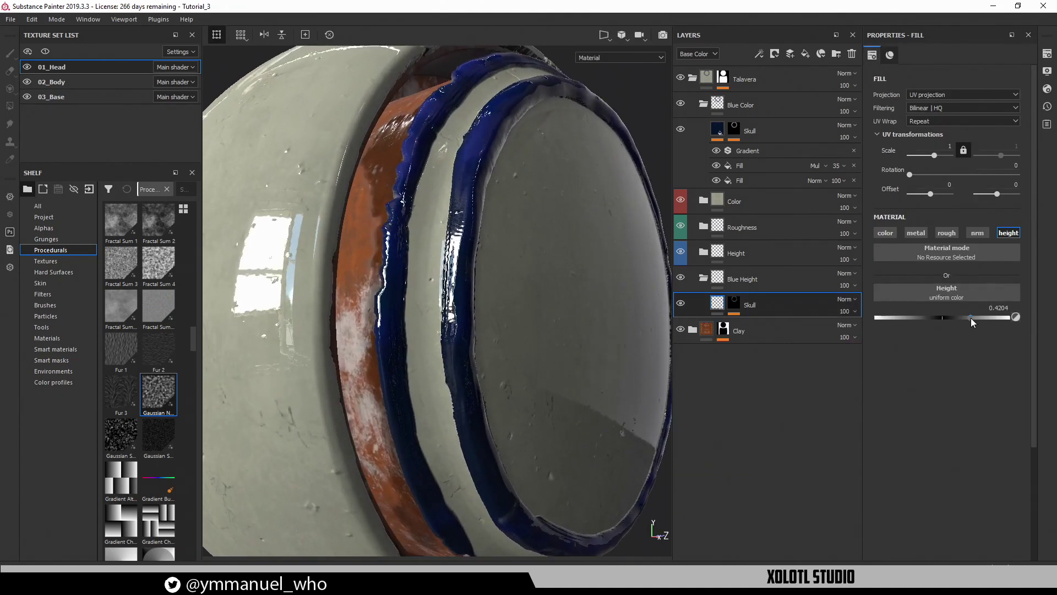
{"action": "left_click_drag", "start_coordinate": [970, 318], "coordinate": [1032, 327]}
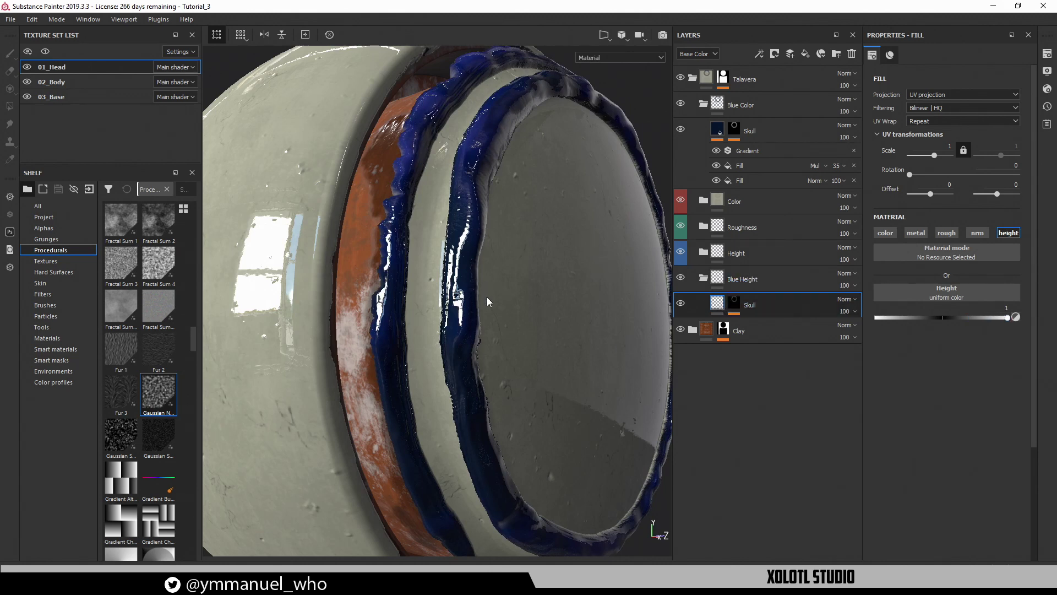
{"action": "left_click_drag", "start_coordinate": [487, 301], "coordinate": [508, 357], "text": "alt"}
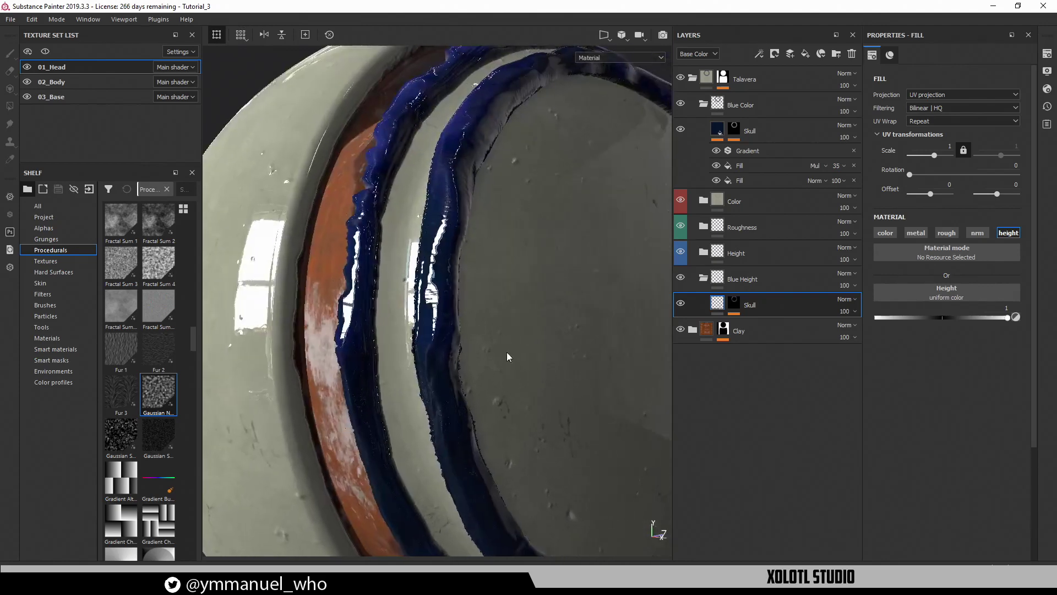
{"action": "left_click_drag", "start_coordinate": [978, 316], "coordinate": [959, 316]}
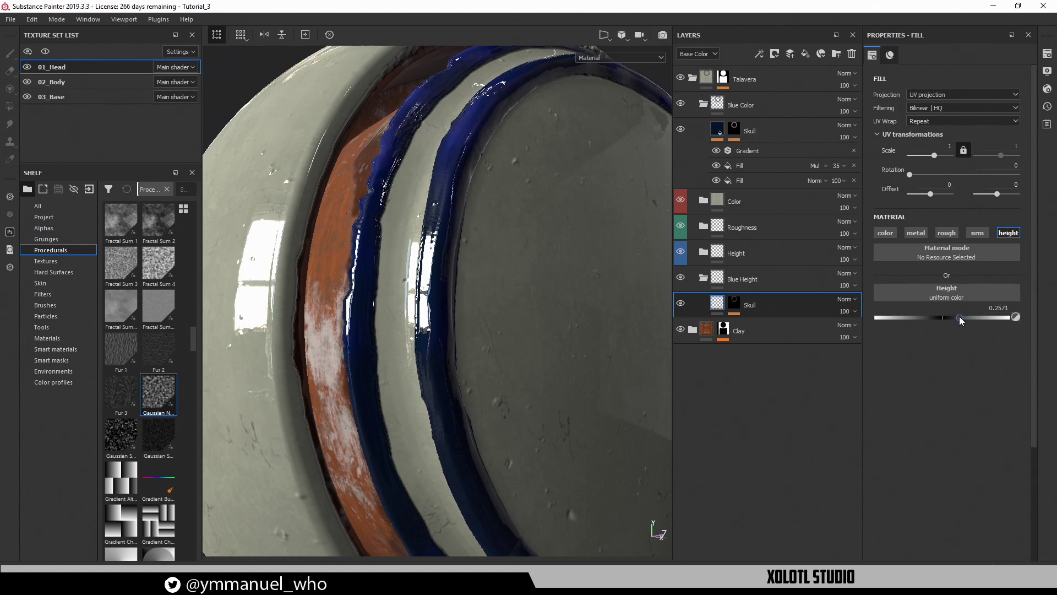
Orbit around the head to check the reduced relief, then begin renaming the lower Skull layer
{"action": "left_click_drag", "start_coordinate": [354, 338], "coordinate": [386, 324], "text": "alt"}
{"action": "right_click_drag", "start_coordinate": [476, 342], "coordinate": [401, 304], "text": "alt"}
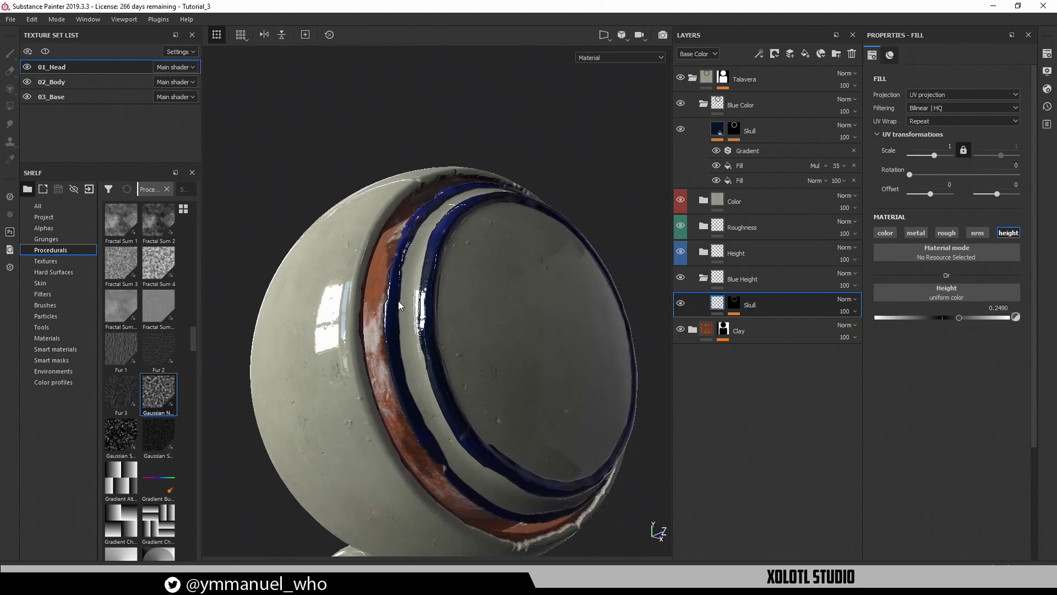
{"action": "left_click_drag", "start_coordinate": [401, 304], "coordinate": [339, 343], "text": "alt"}
{"action": "middle_click_drag", "start_coordinate": [339, 344], "coordinate": [261, 328], "text": "alt"}
{"action": "left_click_drag", "start_coordinate": [352, 330], "coordinate": [521, 361], "text": "alt"}
{"action": "right_click_drag", "start_coordinate": [537, 352], "coordinate": [460, 343], "text": "shift"}
{"action": "right_click_drag", "start_coordinate": [495, 375], "coordinate": [302, 165], "text": "alt"}
{"action": "left_click_drag", "start_coordinate": [309, 220], "coordinate": [474, 330], "text": "alt"}
{"action": "right_click_drag", "start_coordinate": [493, 377], "coordinate": [421, 273], "text": "alt"}
{"action": "middle_click_drag", "start_coordinate": [421, 276], "coordinate": [412, 282], "text": "alt"}
{"action": "right_click_drag", "start_coordinate": [467, 318], "coordinate": [395, 318], "text": "shift"}
{"action": "middle_click_drag", "start_coordinate": [401, 307], "coordinate": [414, 263], "text": "alt"}
{"action": "left_click_drag", "start_coordinate": [414, 263], "coordinate": [386, 268], "text": "alt"}
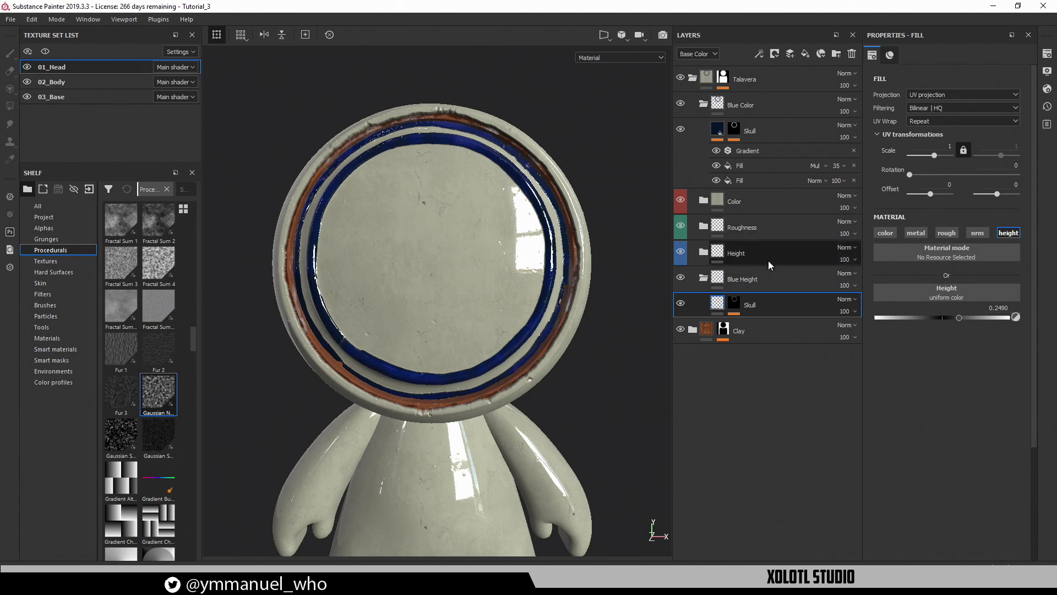
{"action": "double_click", "coordinate": [749, 304]}
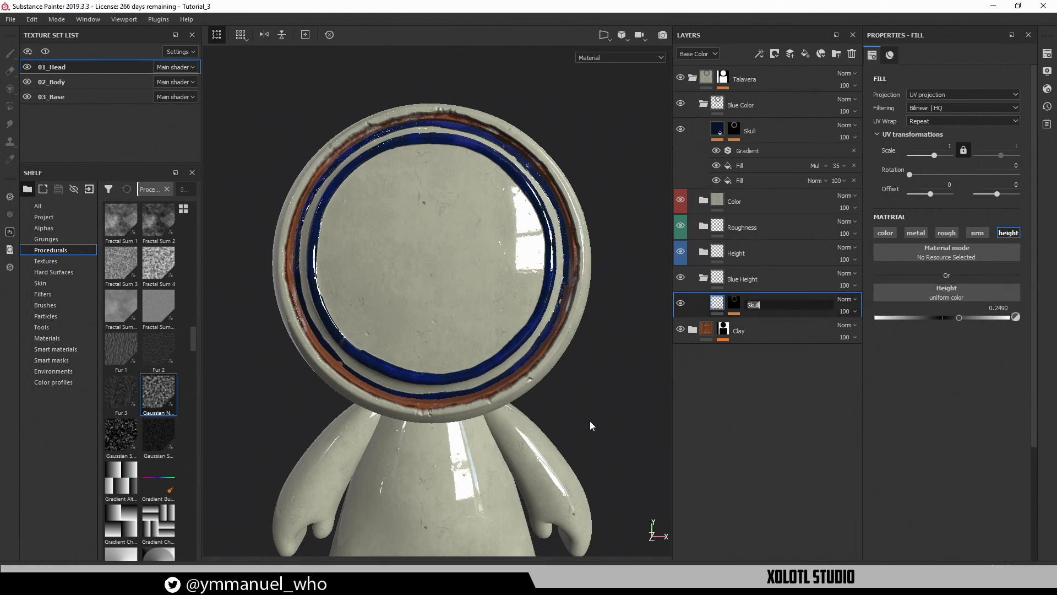
Expand the Skull mask stack, re-enable its Blur effect, and zoom in on the face ring
{"action": "left_click", "coordinate": [734, 302]}
{"action": "key", "text": "e"}
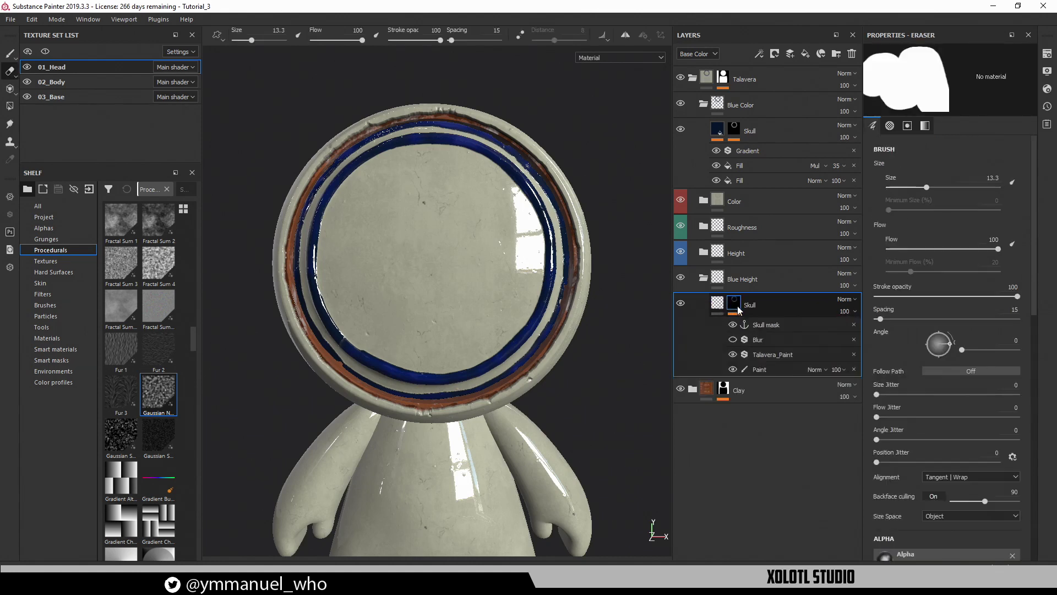
{"action": "left_click", "coordinate": [730, 337]}
{"action": "left_click_drag", "start_coordinate": [451, 249], "coordinate": [488, 252], "text": "alt"}
{"action": "right_click_drag", "start_coordinate": [488, 252], "coordinate": [476, 320], "text": "alt"}
{"action": "middle_click_drag", "start_coordinate": [339, 245], "coordinate": [480, 286], "text": "alt"}
{"action": "right_click_drag", "start_coordinate": [480, 286], "coordinate": [493, 326], "text": "alt"}
{"action": "left_click_drag", "start_coordinate": [493, 325], "coordinate": [528, 298], "text": "alt"}
{"action": "mouse_move", "coordinate": [529, 298]}
{"action": "right_mouse_down", "text": "shift"}
{"action": "mouse_move", "coordinate": [501, 293]}
{"action": "mouse_move", "coordinate": [512, 299]}
{"action": "right_mouse_up", "text": "shift"}
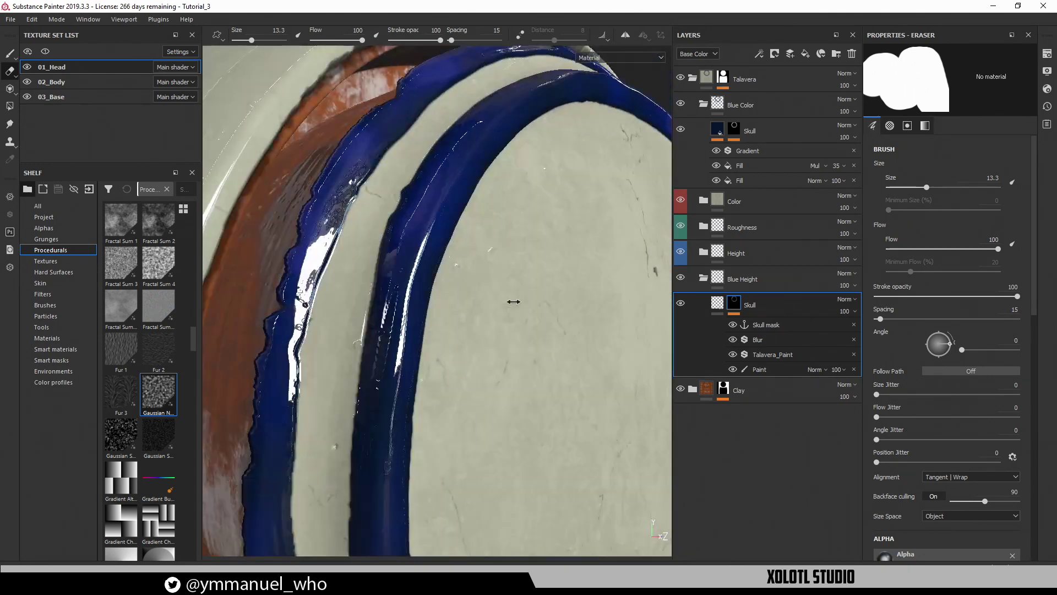
Compare the Blur on and off, then lower its intensity from 0.18 to 0.1
{"action": "left_click", "coordinate": [733, 338]}
{"action": "left_click", "coordinate": [734, 339]}
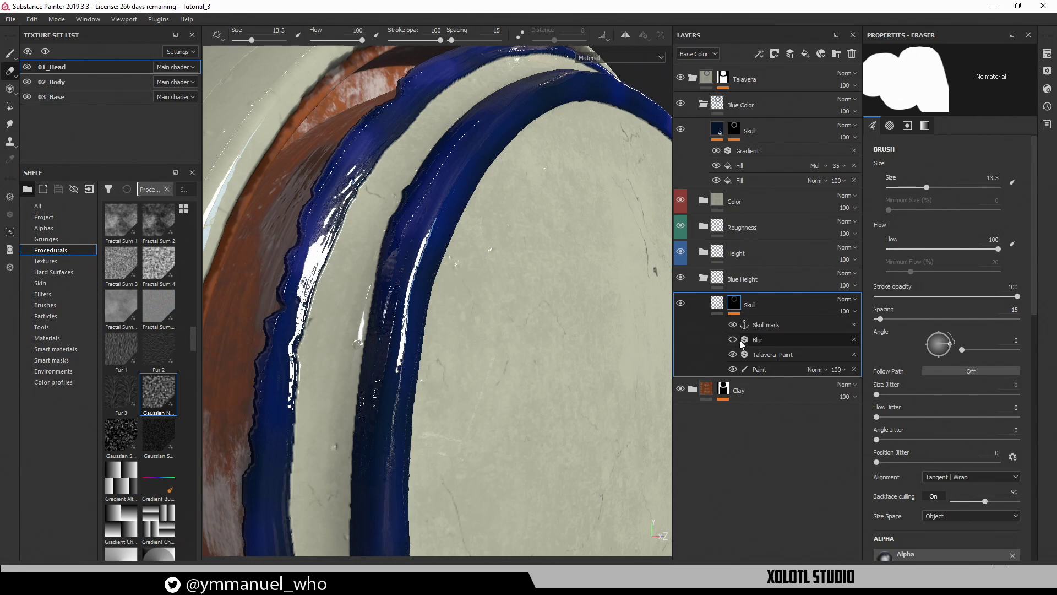
{"action": "left_click", "coordinate": [759, 339]}
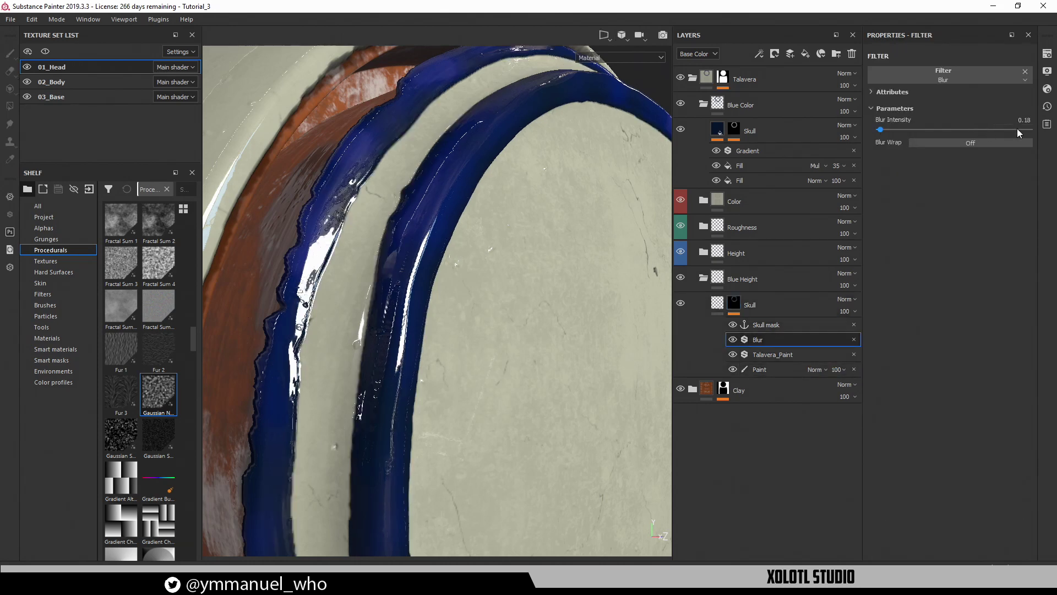
{"action": "left_click_drag", "start_coordinate": [1019, 120], "coordinate": [1046, 127]}
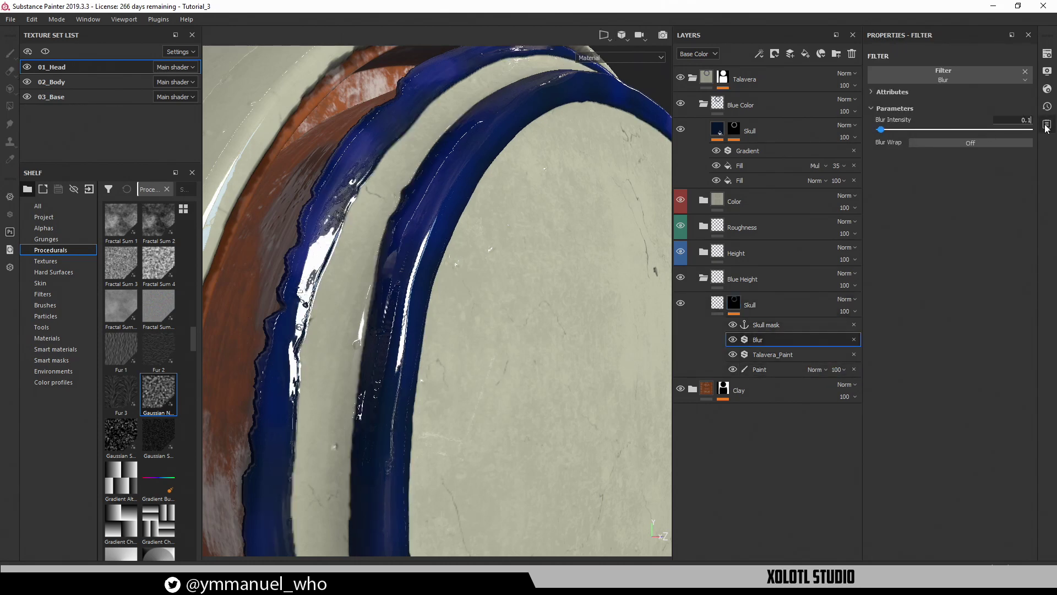
{"action": "key", "text": "Return"}
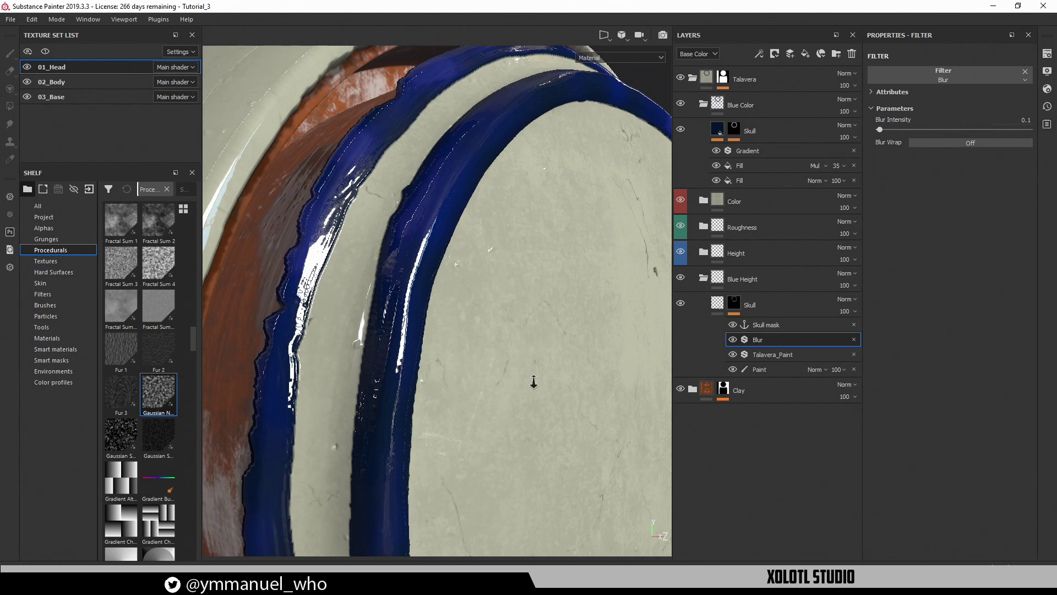
{"action": "right_click_drag", "start_coordinate": [533, 382], "coordinate": [543, 340], "text": "alt"}
{"action": "left_click_drag", "start_coordinate": [543, 340], "coordinate": [499, 322], "text": "alt"}
{"action": "middle_click_drag", "start_coordinate": [499, 322], "coordinate": [460, 284], "text": "alt"}
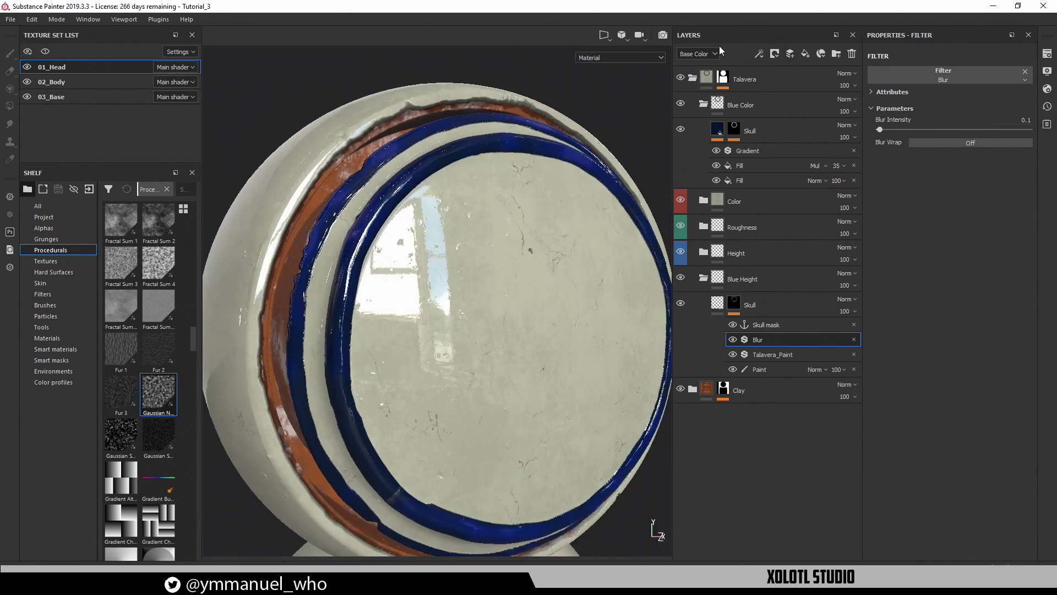
Inspect the ray-traced head from several angles while rotating the environment lighting
{"action": "key", "text": "Tab"}
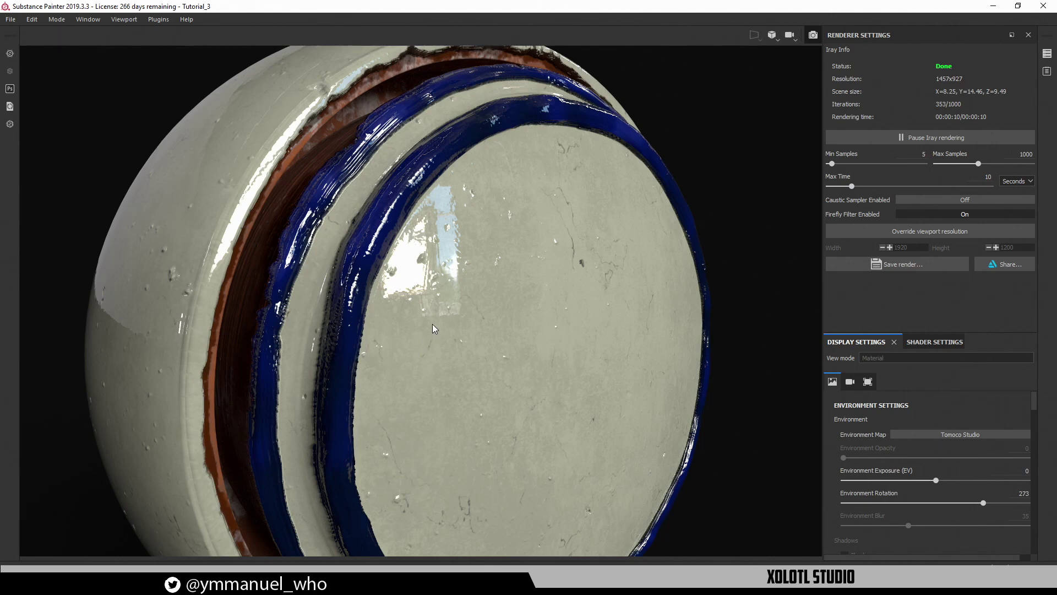
{"action": "right_click_drag", "start_coordinate": [432, 324], "coordinate": [444, 256], "text": "alt"}
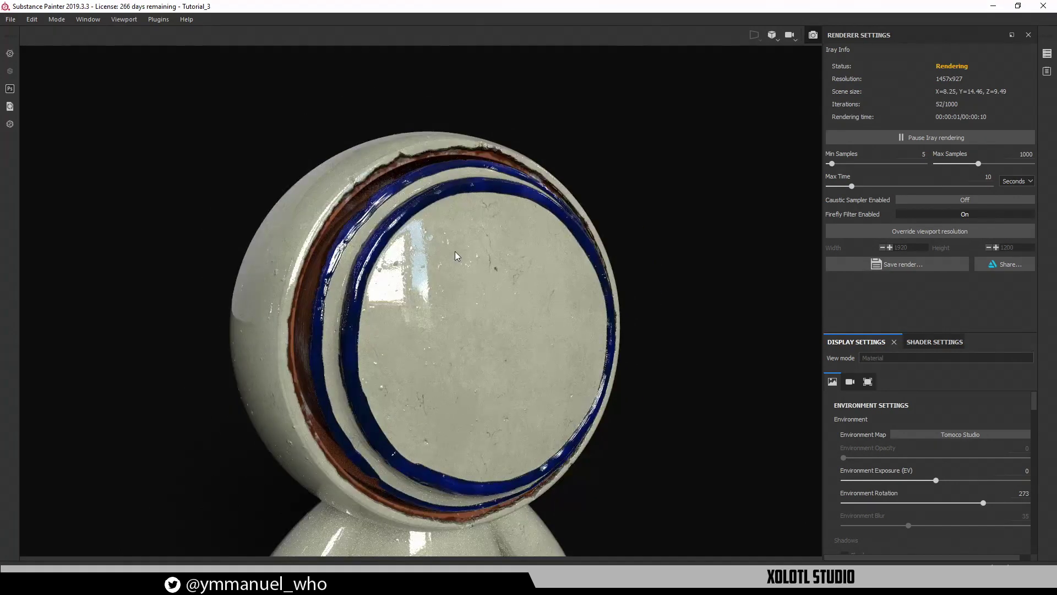
{"action": "left_click_drag", "start_coordinate": [456, 255], "coordinate": [489, 271], "text": "alt"}
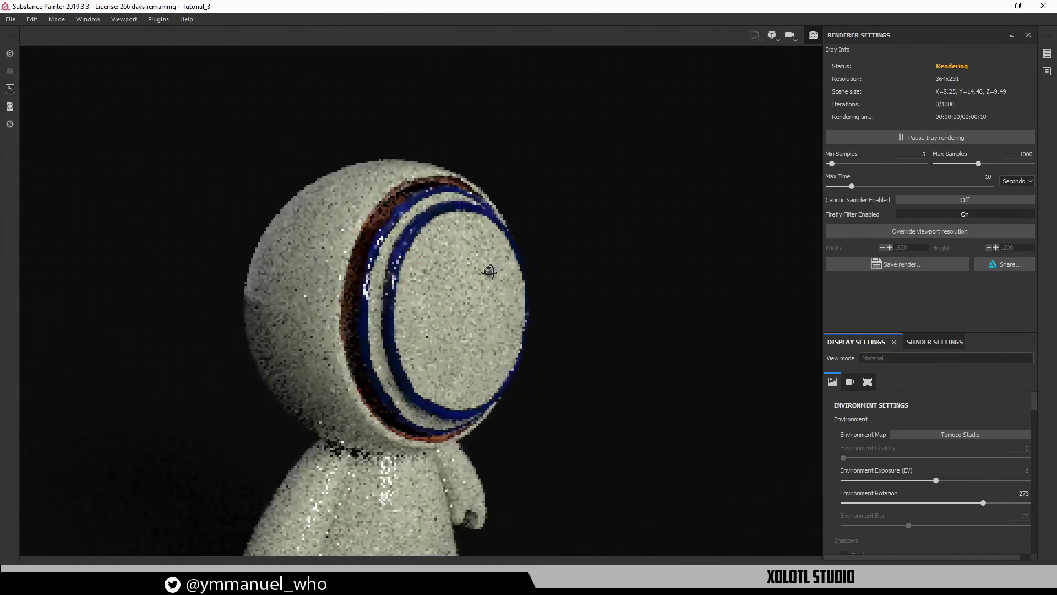
{"action": "mouse_move", "coordinate": [488, 271]}
{"action": "right_mouse_down", "text": "shift"}
{"action": "mouse_move", "coordinate": [481, 263]}
{"action": "mouse_move", "coordinate": [477, 273]}
{"action": "right_mouse_up", "text": "shift"}
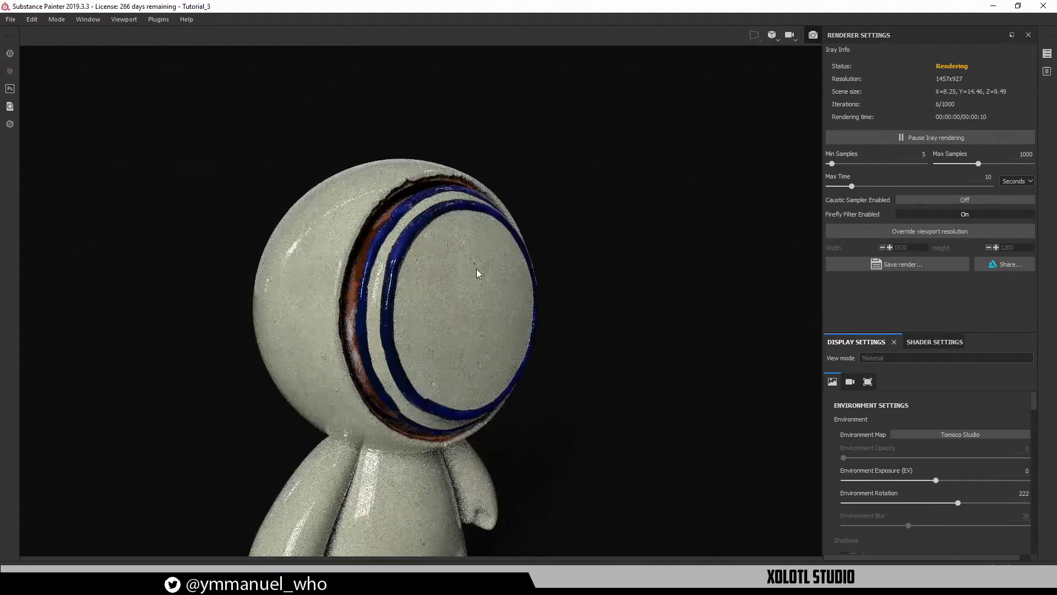
{"action": "scroll", "coordinate": [477, 268], "scroll_direction": "up", "scroll_amount": 2}
{"action": "left_click_drag", "start_coordinate": [463, 266], "coordinate": [392, 334], "text": "alt"}
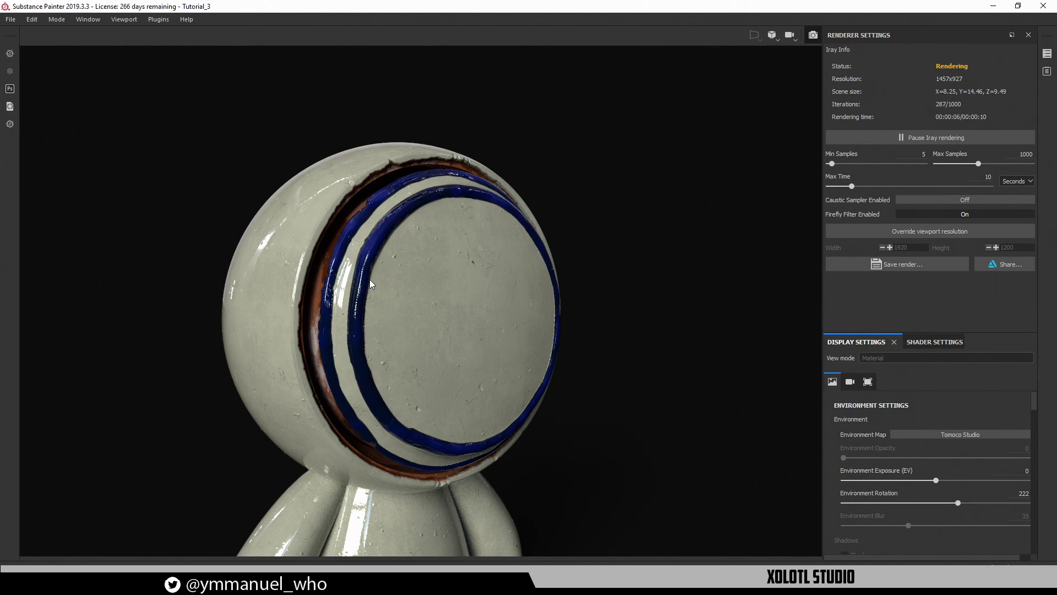
{"action": "scroll", "coordinate": [465, 308], "scroll_direction": "up", "scroll_amount": 5}
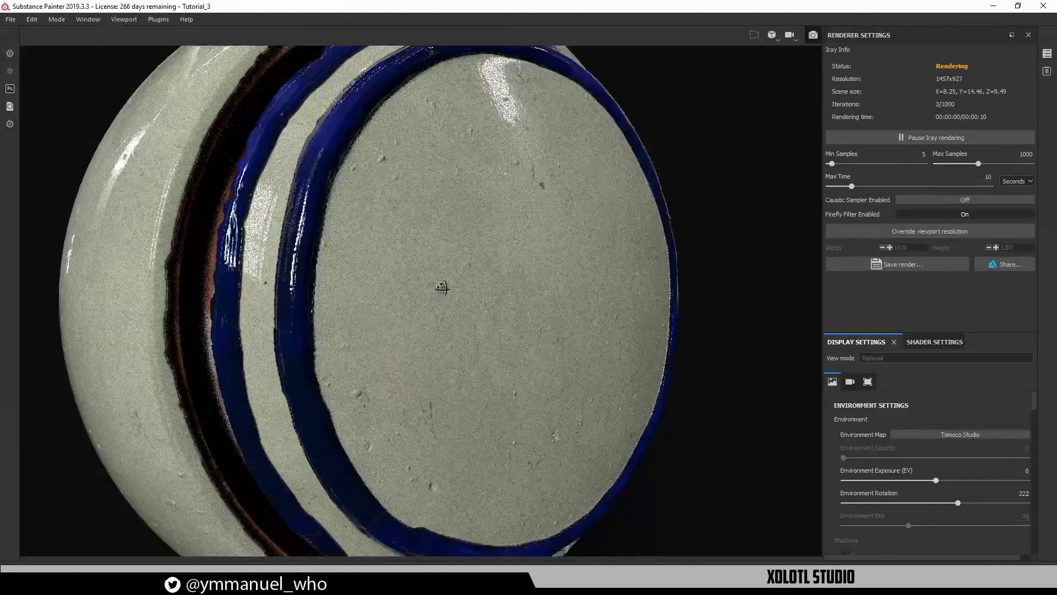
{"action": "left_click_drag", "start_coordinate": [442, 287], "coordinate": [490, 297], "text": "alt"}
{"action": "scroll", "coordinate": [448, 291], "scroll_direction": "down", "scroll_amount": 2}
{"action": "right_click_drag", "start_coordinate": [490, 297], "coordinate": [542, 286], "text": "shift"}
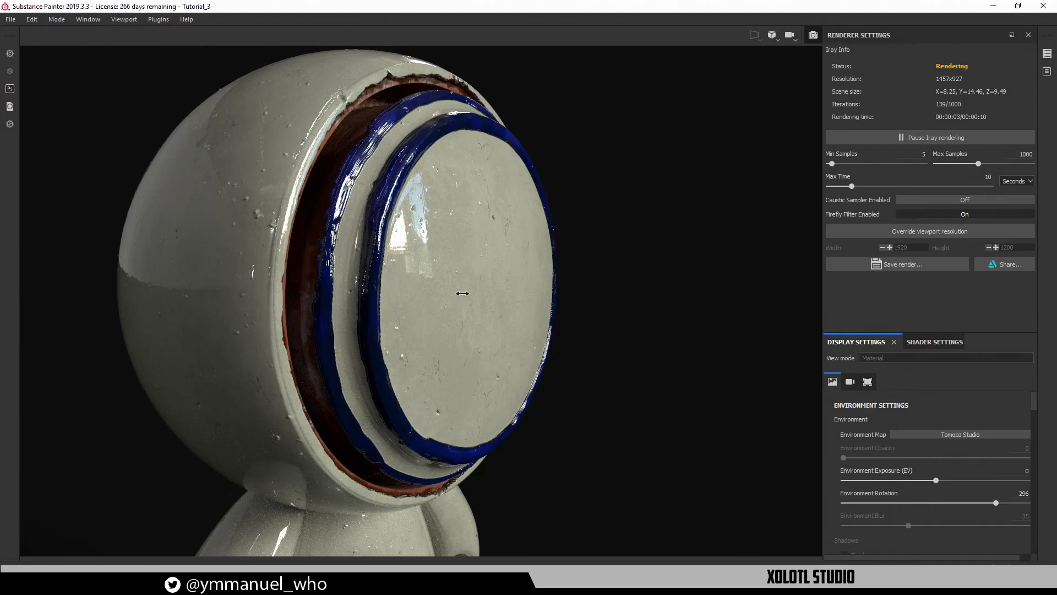
Sweep the lighting across the framed character, then return to the painting view
{"action": "right_click_drag", "start_coordinate": [455, 291], "coordinate": [451, 292], "text": "shift"}
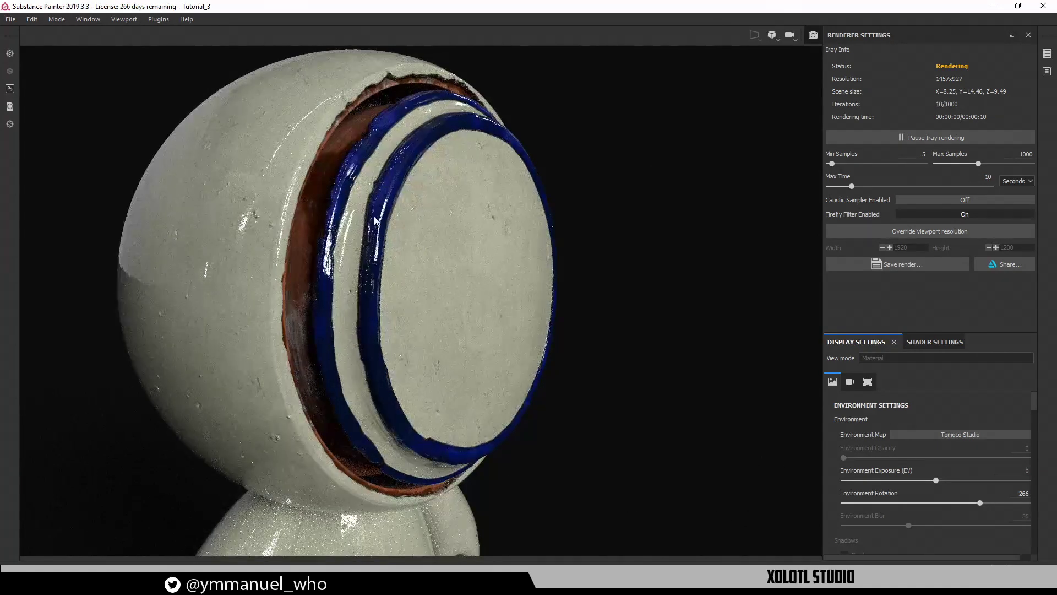
{"action": "left_click_drag", "start_coordinate": [376, 204], "coordinate": [327, 222], "text": "alt"}
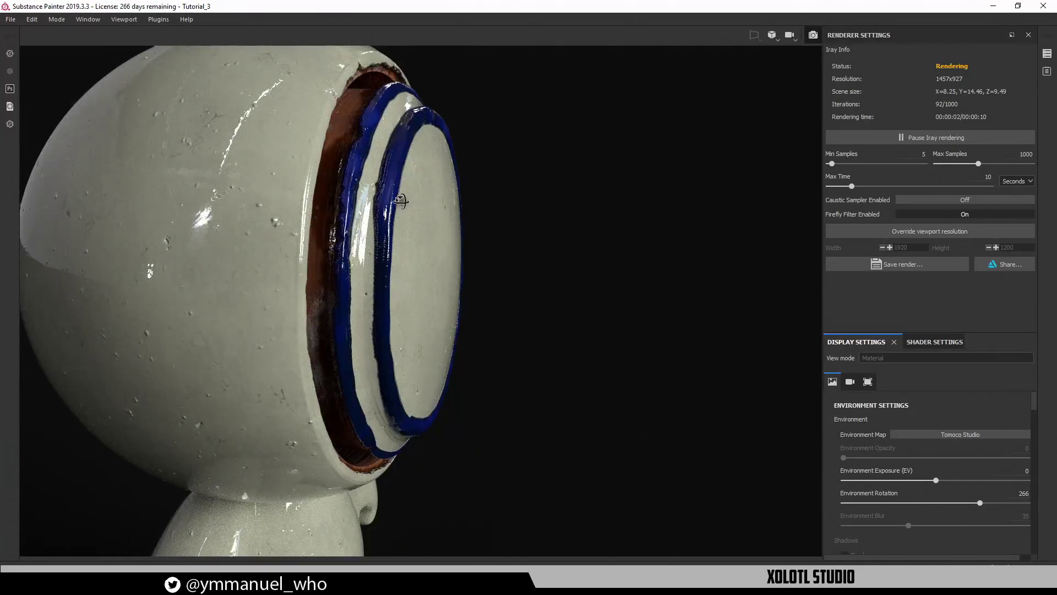
{"action": "left_click_drag", "start_coordinate": [401, 201], "coordinate": [271, 319], "text": "alt"}
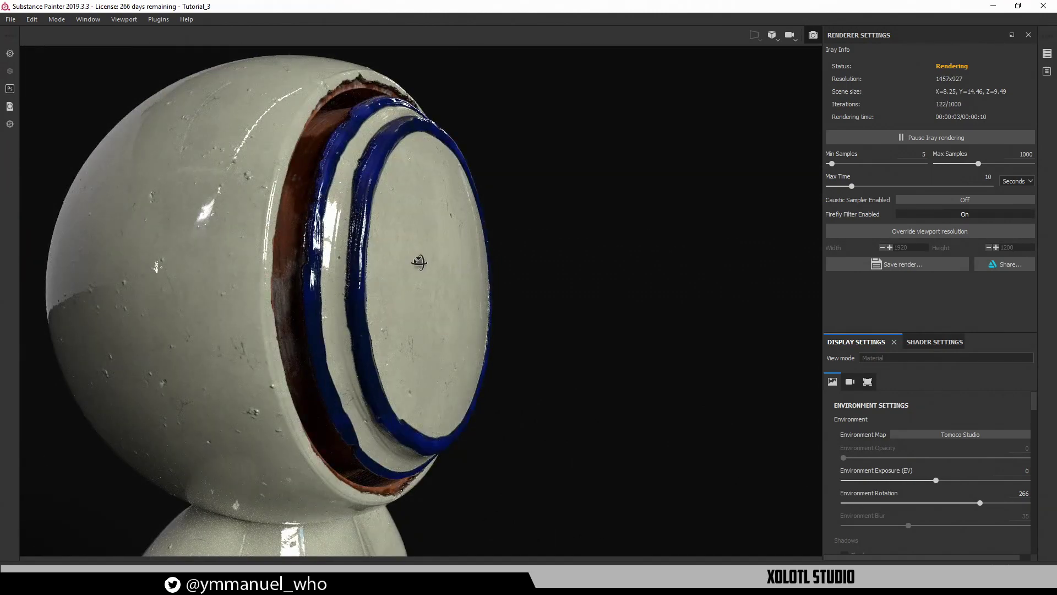
{"action": "left_click_drag", "start_coordinate": [418, 262], "coordinate": [301, 162], "text": "alt"}
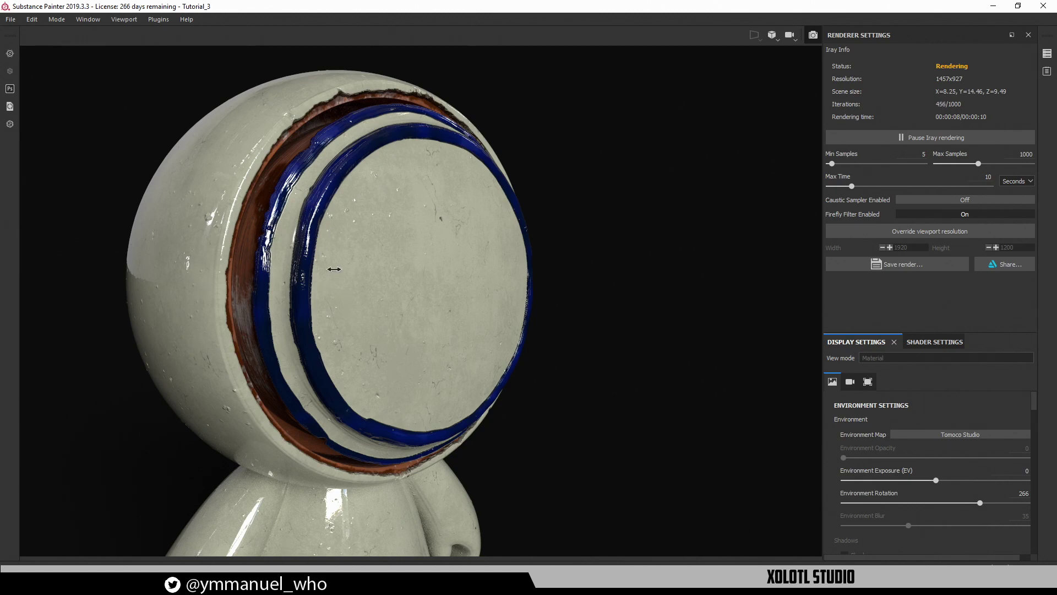
{"action": "right_click_drag", "start_coordinate": [334, 269], "coordinate": [308, 277], "text": "shift"}
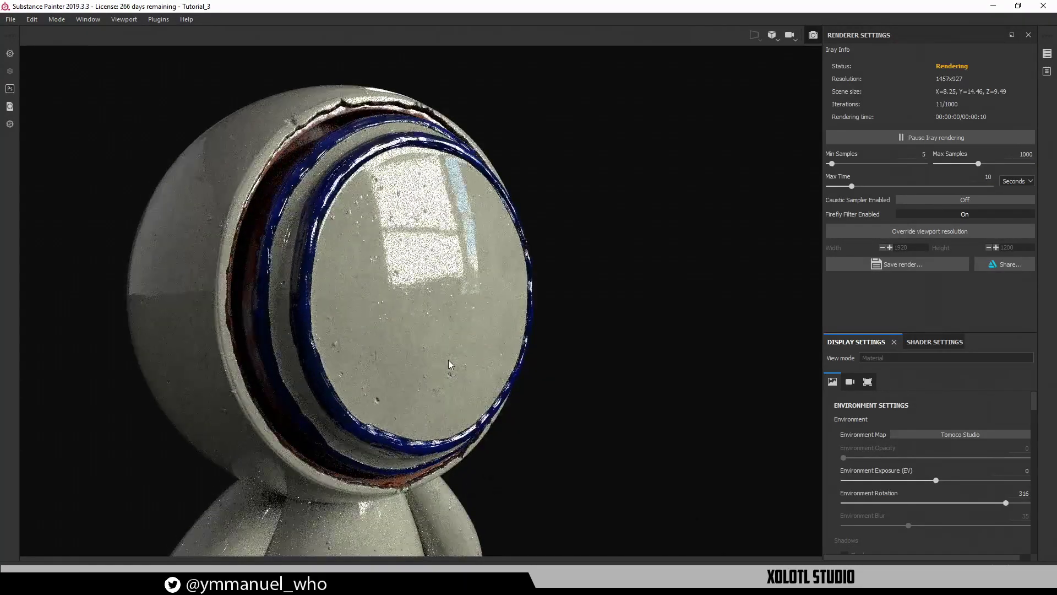
{"action": "key", "text": "f"}
{"action": "left_click_drag", "start_coordinate": [496, 239], "coordinate": [489, 245], "text": "alt"}
{"action": "right_click_drag", "start_coordinate": [490, 249], "coordinate": [496, 228], "text": "shift"}
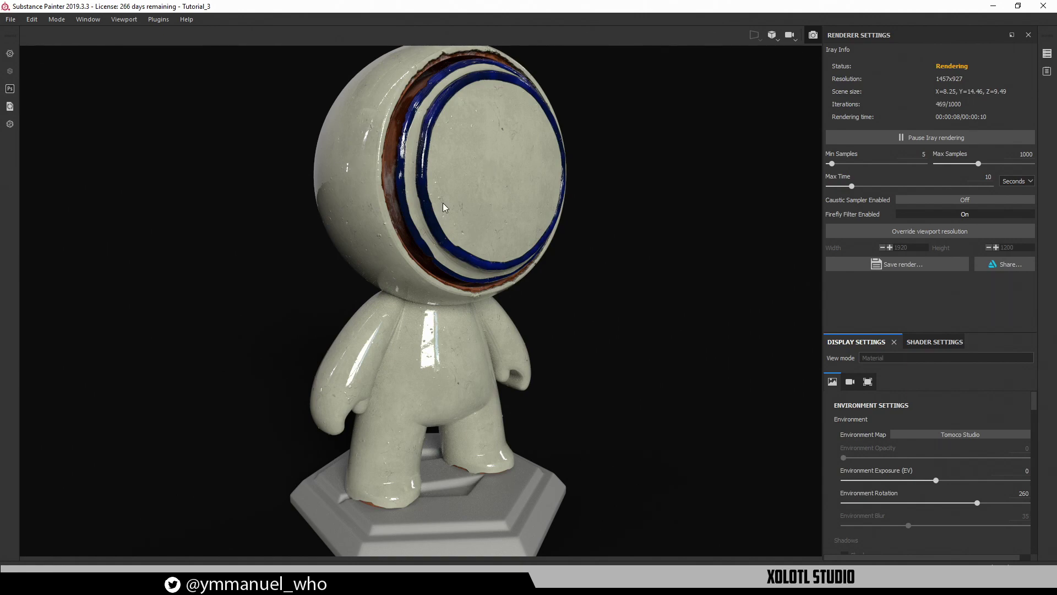
{"action": "left_click_drag", "start_coordinate": [577, 203], "coordinate": [673, 205], "text": "alt"}
{"action": "middle_click_drag", "start_coordinate": [526, 262], "coordinate": [583, 326], "text": "alt"}
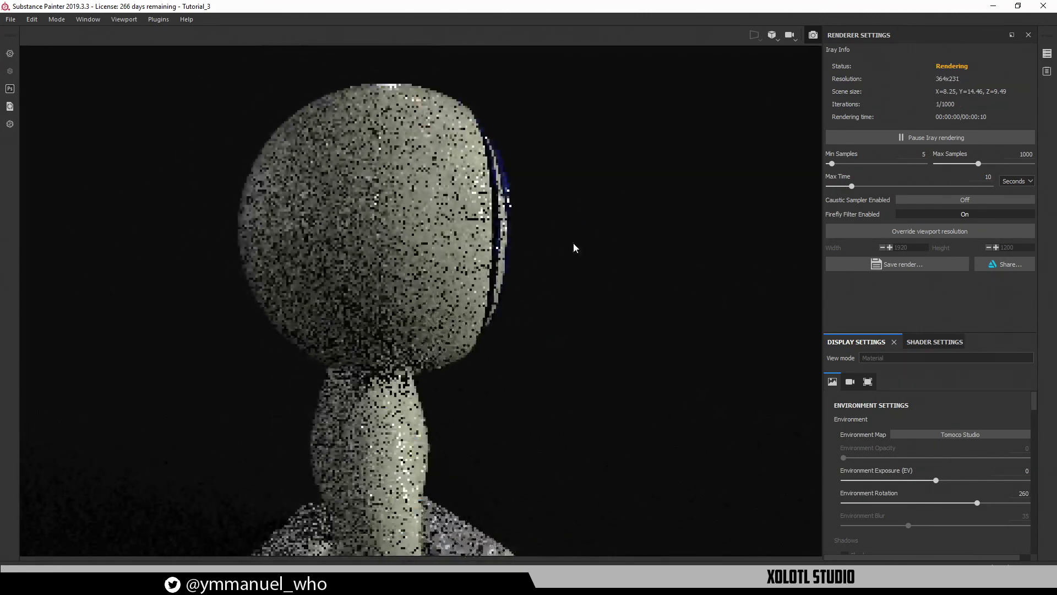
{"action": "left_click", "coordinate": [816, 34]}
Rename the Skull layers in Blue Height and Blue Color to Face Rim
{"action": "left_click_drag", "start_coordinate": [576, 282], "coordinate": [433, 280], "text": "alt"}
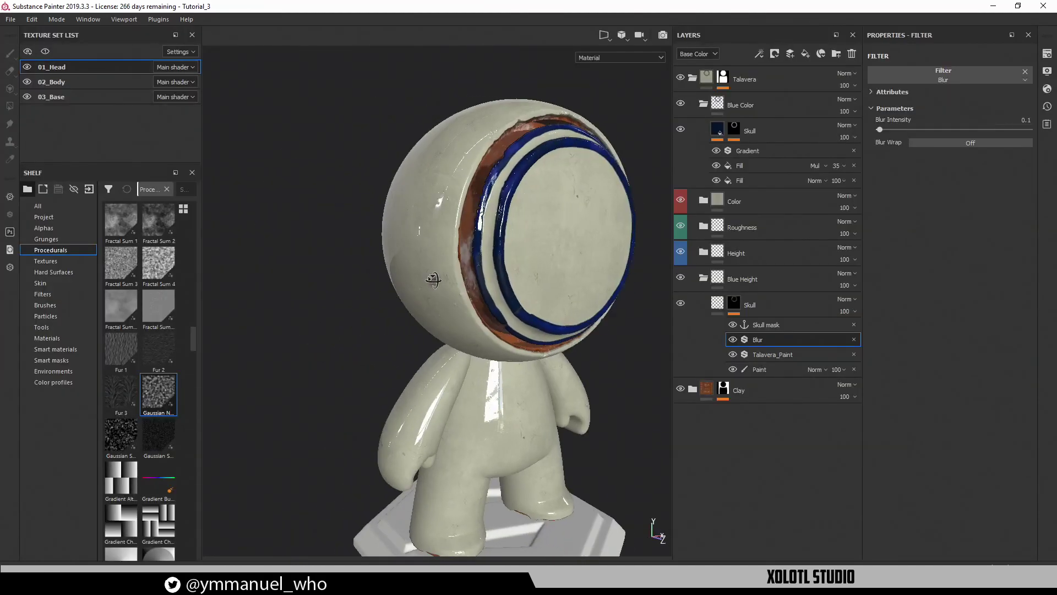
{"action": "mouse_move", "coordinate": [515, 292]}
{"action": "middle_mouse_down", "text": "alt"}
{"action": "mouse_move", "coordinate": [378, 299]}
{"action": "mouse_move", "coordinate": [400, 304]}
{"action": "middle_mouse_up", "text": "alt"}
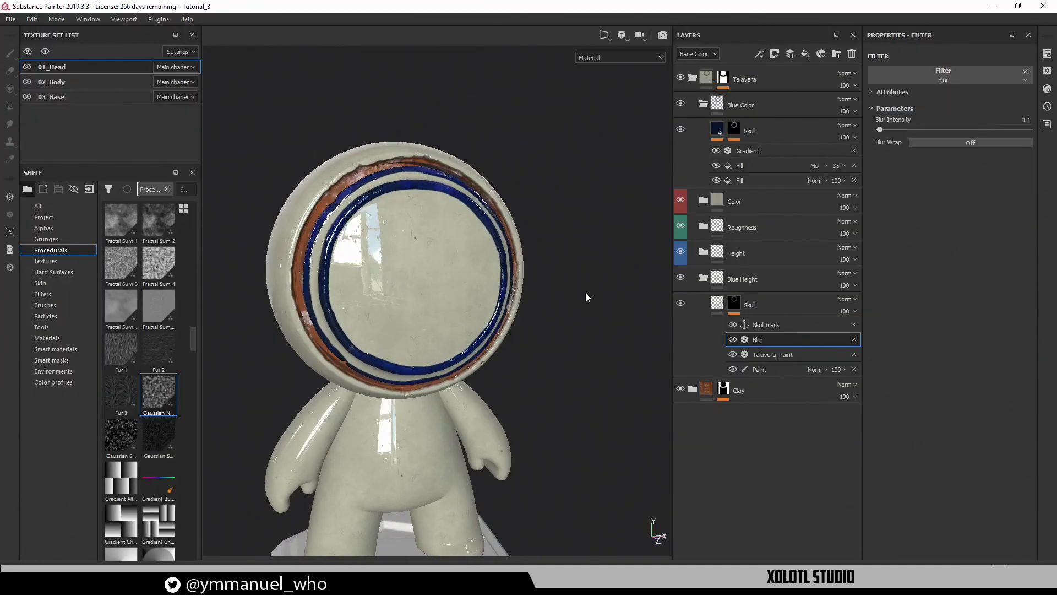
{"action": "left_click", "coordinate": [753, 304]}
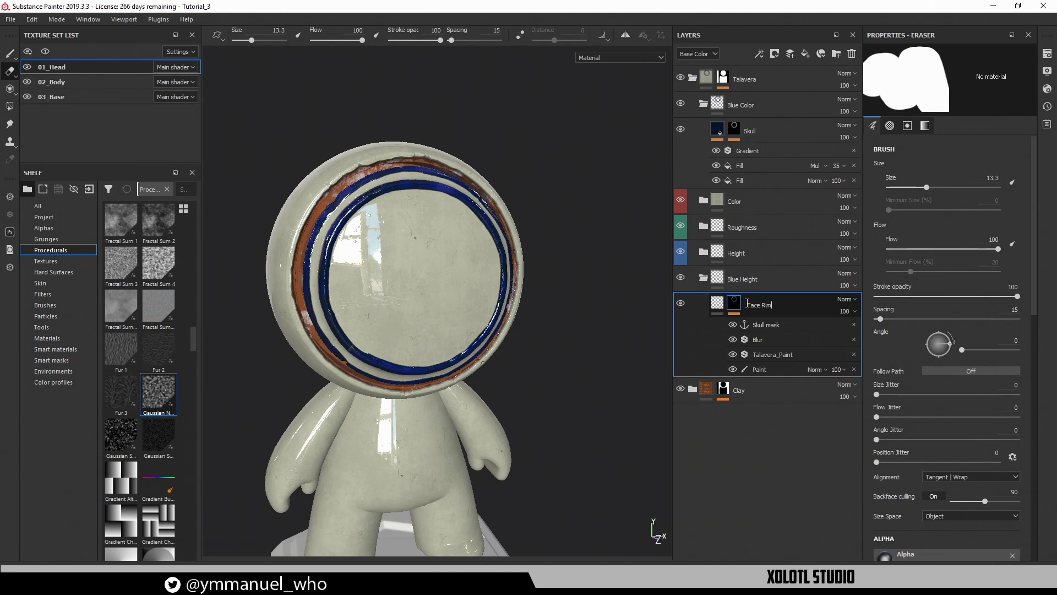
{"action": "left_click", "coordinate": [751, 131]}
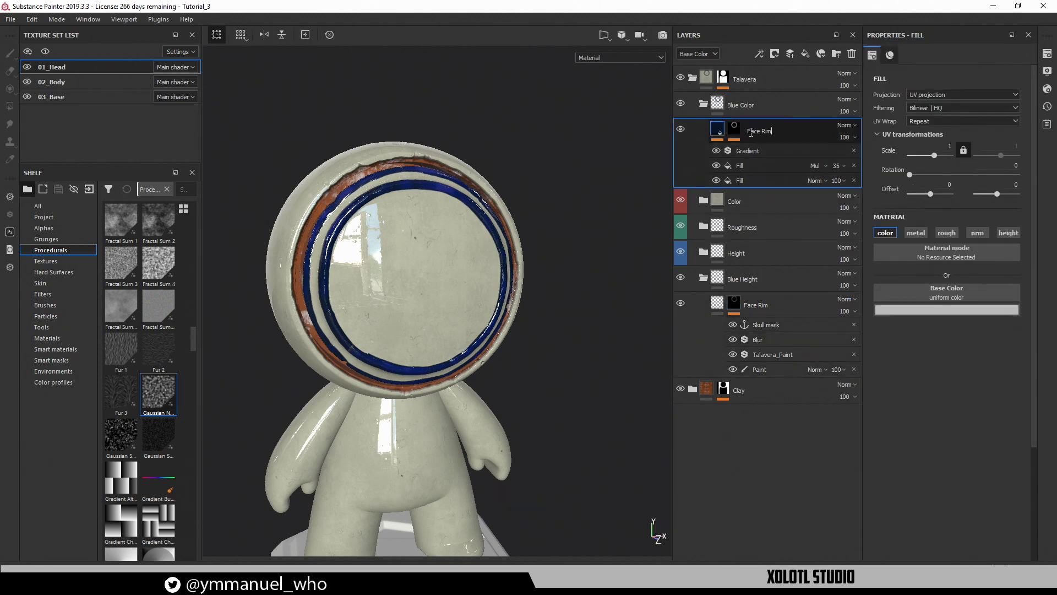
Reframe the whole figure and expand the Blue Height Face Rim mask to its Paint layer
{"action": "scroll", "coordinate": [456, 411], "scroll_direction": "down", "scroll_amount": 2}
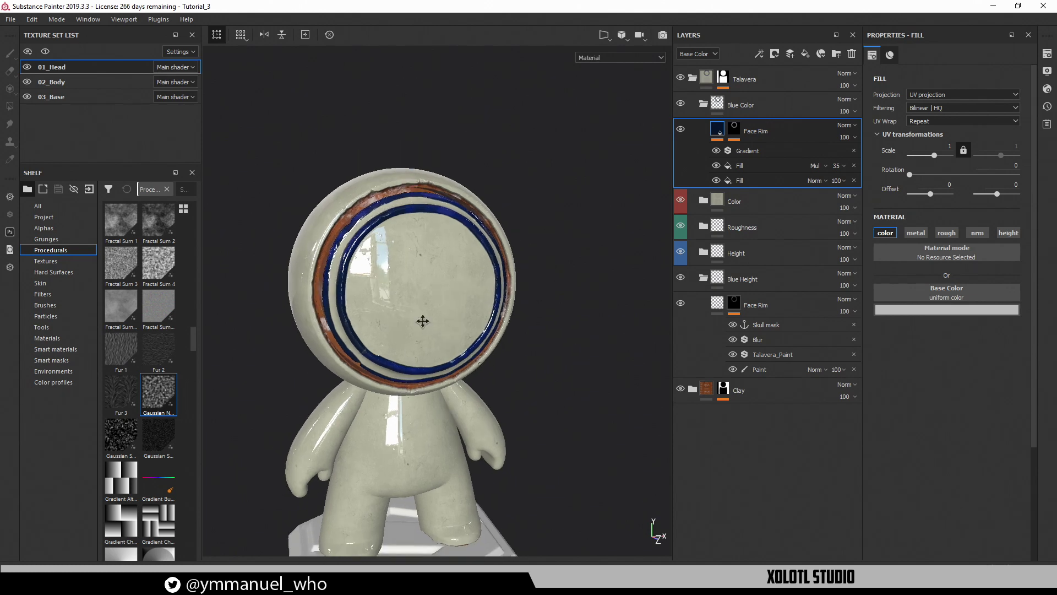
{"action": "middle_click_drag", "start_coordinate": [422, 321], "coordinate": [406, 239], "text": "alt"}
{"action": "left_click_drag", "start_coordinate": [500, 312], "coordinate": [459, 293], "text": "alt"}
{"action": "middle_click_drag", "start_coordinate": [459, 293], "coordinate": [501, 362], "text": "alt"}
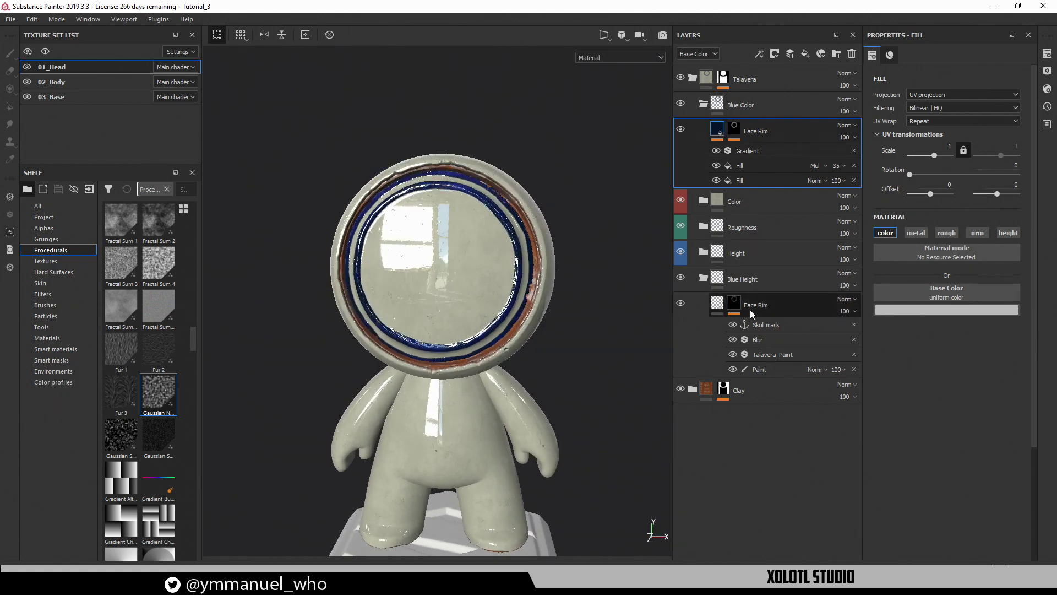
{"action": "left_click", "coordinate": [764, 308]}
{"action": "left_click", "coordinate": [782, 308]}
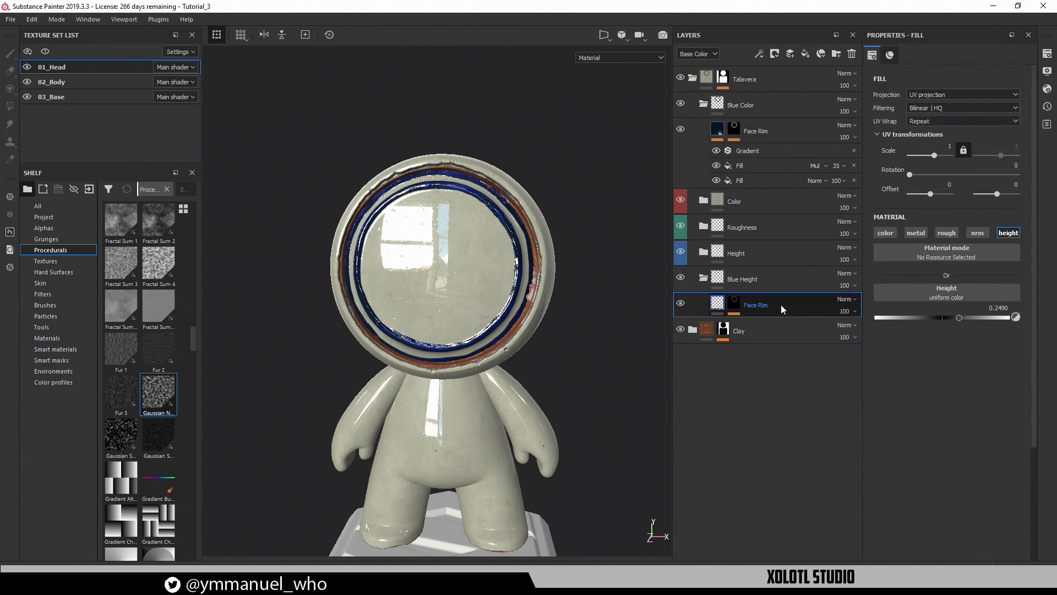
{"action": "left_click", "coordinate": [735, 306]}
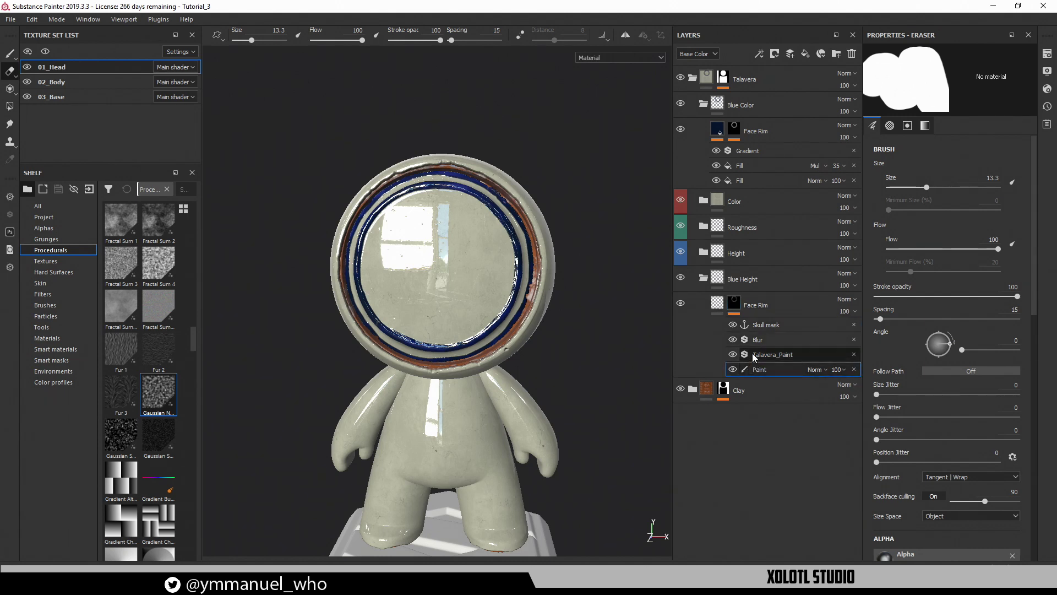
{"action": "left_click", "coordinate": [734, 370]}
{"action": "left_click", "coordinate": [733, 369]}
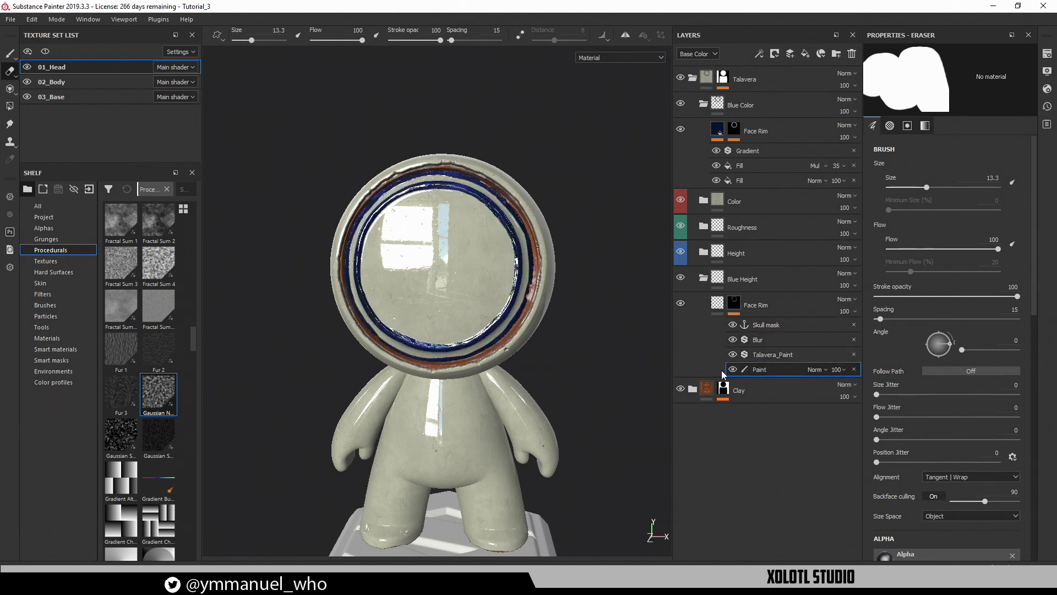
{"action": "left_click", "coordinate": [732, 354]}
{"action": "left_click", "coordinate": [733, 339]}
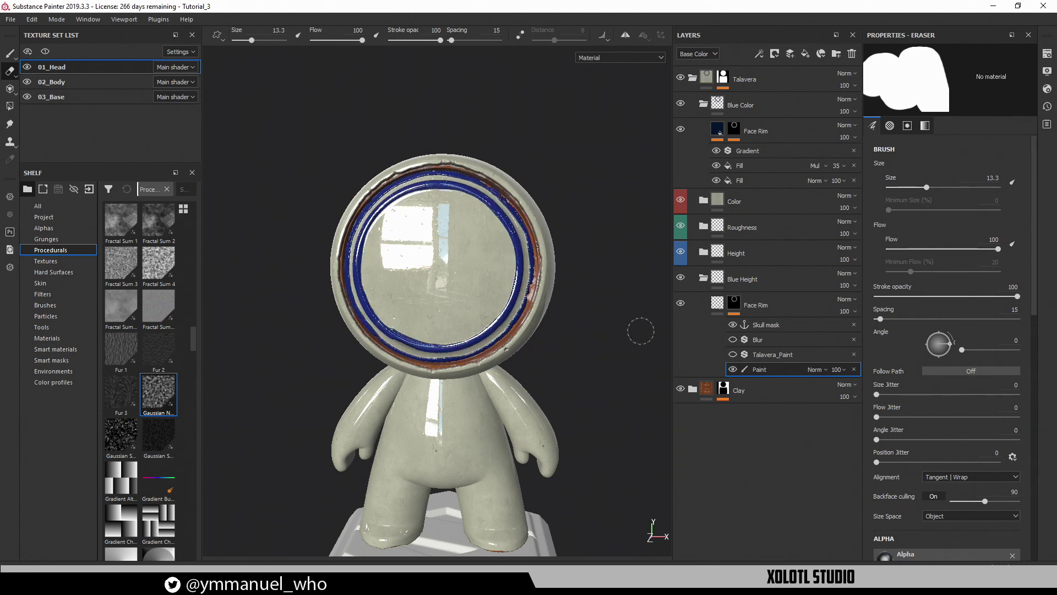
{"action": "left_click_drag", "start_coordinate": [638, 330], "coordinate": [575, 321], "text": "alt"}
{"action": "scroll", "coordinate": [353, 279], "scroll_direction": "up", "scroll_amount": 5}
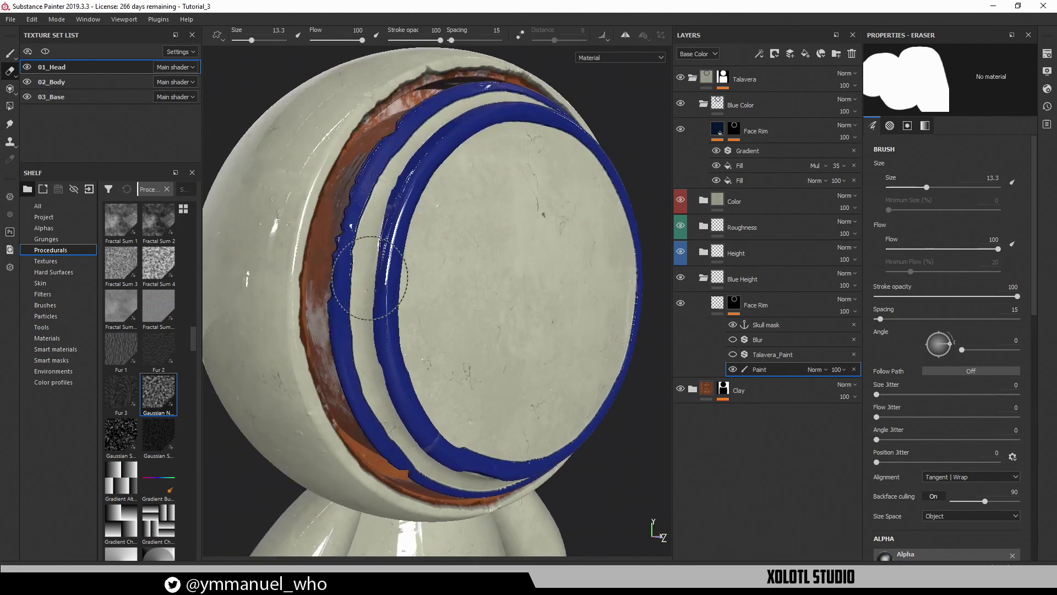
{"action": "key", "text": "F3"}
{"action": "left_click_drag", "start_coordinate": [380, 293], "coordinate": [386, 256], "text": "alt"}
{"action": "right_click_drag", "start_coordinate": [377, 255], "coordinate": [597, 434], "text": "alt"}
{"action": "middle_click_drag", "start_coordinate": [327, 326], "coordinate": [387, 196], "text": "alt"}
{"action": "right_click_drag", "start_coordinate": [387, 196], "coordinate": [491, 361], "text": "alt"}
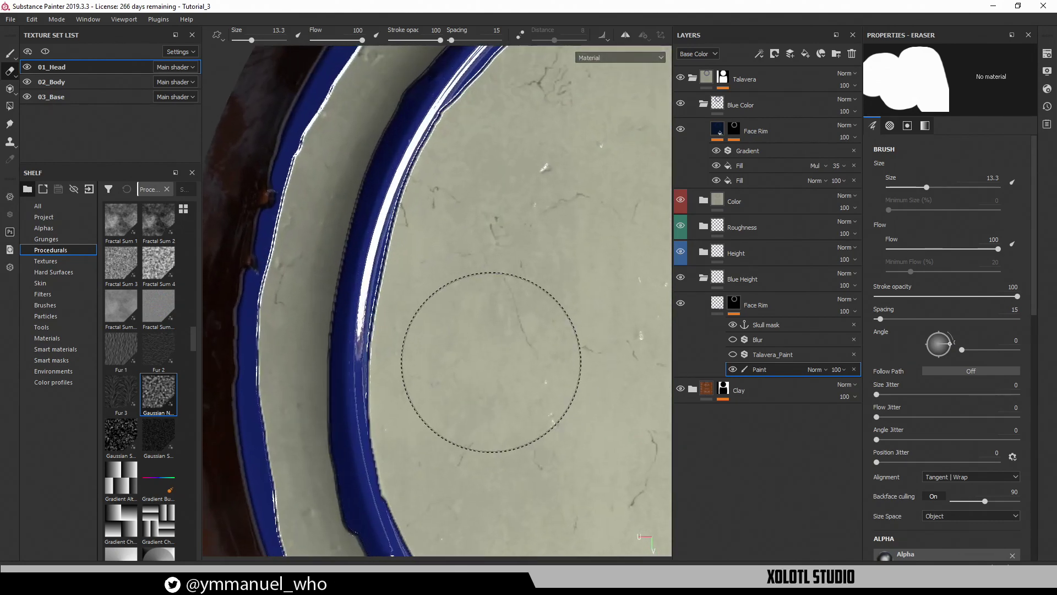
{"action": "middle_click_drag", "start_coordinate": [343, 526], "coordinate": [376, 344], "text": "alt"}
{"action": "middle_click_drag", "start_coordinate": [477, 309], "coordinate": [307, 217], "text": "alt"}
{"action": "right_click_drag", "start_coordinate": [475, 299], "coordinate": [398, 259], "text": "alt"}
{"action": "middle_click_drag", "start_coordinate": [397, 258], "coordinate": [306, 242], "text": "alt"}
{"action": "right_click_drag", "start_coordinate": [385, 305], "coordinate": [354, 286], "text": "alt"}
{"action": "middle_click_drag", "start_coordinate": [459, 292], "coordinate": [359, 475], "text": "alt"}
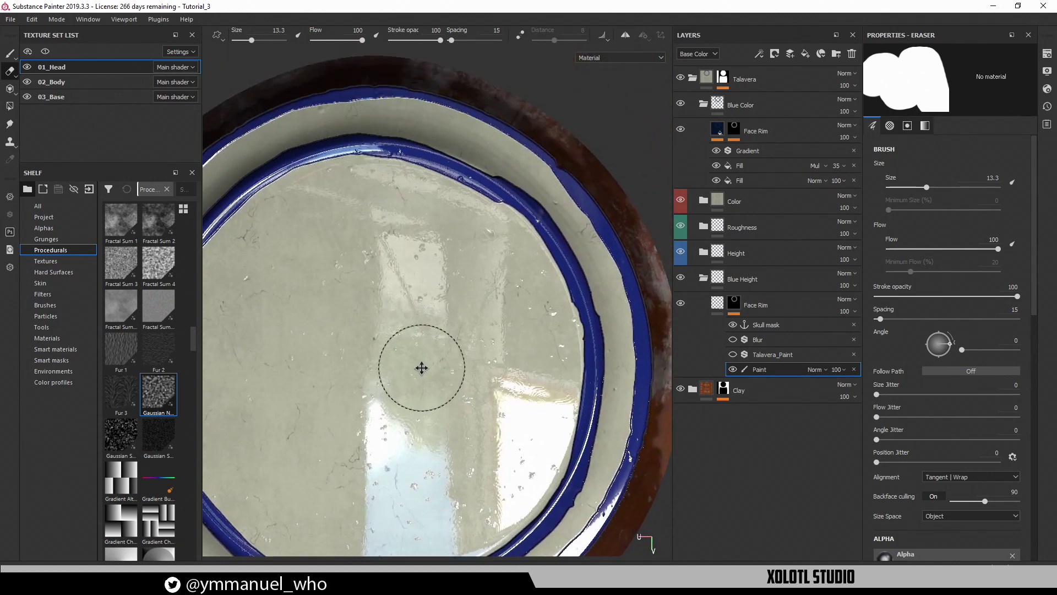
{"action": "middle_click_drag", "start_coordinate": [422, 367], "coordinate": [470, 324], "text": "alt"}
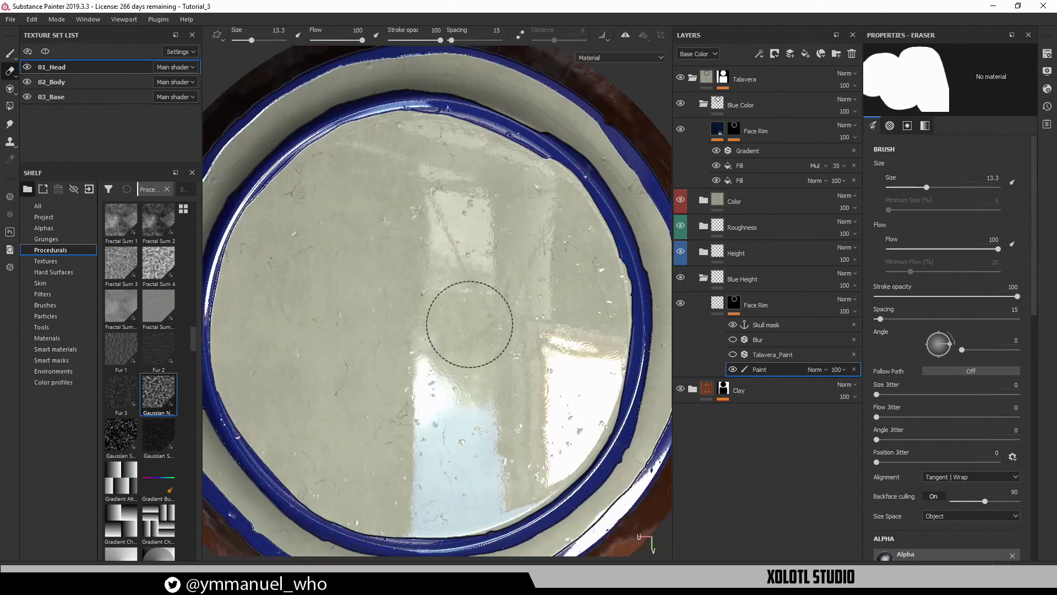
{"action": "left_click", "coordinate": [733, 354]}
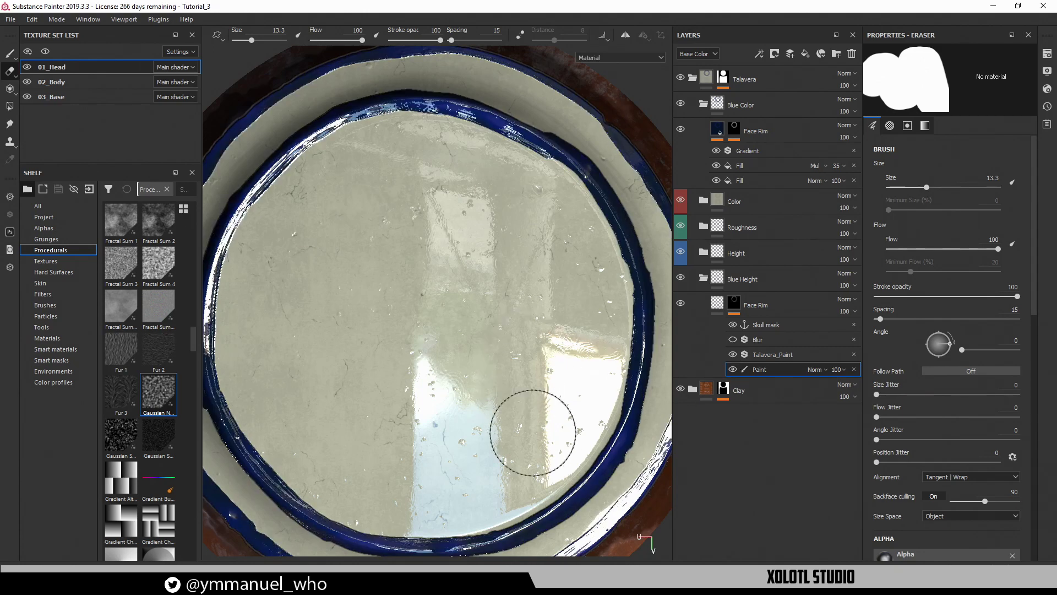
{"action": "right_click_drag", "start_coordinate": [537, 402], "coordinate": [460, 378], "text": "alt"}
{"action": "mouse_move", "coordinate": [461, 378]}
{"action": "middle_mouse_down", "text": "alt"}
{"action": "mouse_move", "coordinate": [500, 329]}
{"action": "mouse_move", "coordinate": [517, 355]}
{"action": "mouse_move", "coordinate": [469, 276]}
{"action": "mouse_move", "coordinate": [461, 328]}
{"action": "middle_mouse_up", "text": "alt"}
{"action": "right_click_drag", "start_coordinate": [475, 323], "coordinate": [528, 327], "text": "shift"}
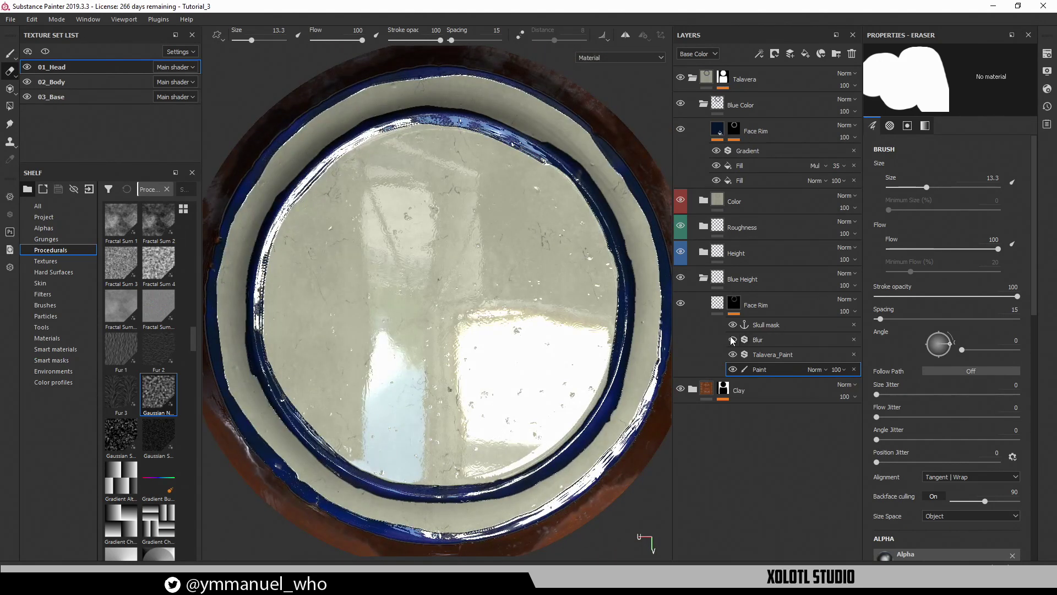
{"action": "middle_click_drag", "start_coordinate": [489, 340], "coordinate": [525, 317], "text": "alt"}
{"action": "right_click_drag", "start_coordinate": [432, 308], "coordinate": [388, 289], "text": "shift"}
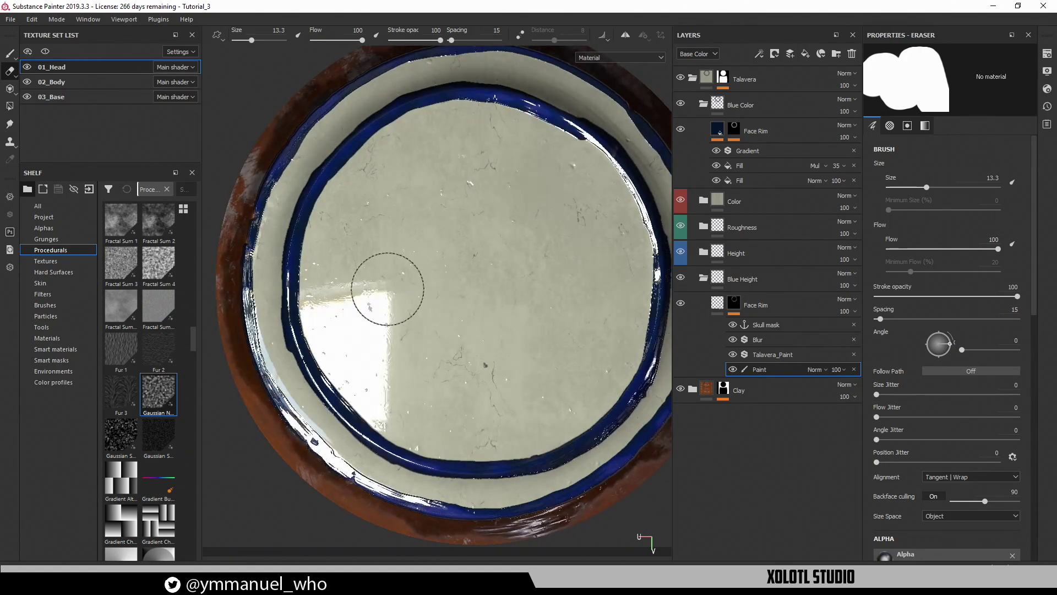
{"action": "key", "text": "F1"}
{"action": "left_click_drag", "start_coordinate": [408, 323], "coordinate": [545, 325], "text": "alt"}
{"action": "key", "text": "F2"}
Duplicate the Blue Height Face Rim layer and replace its Paint effect with a fresh one
{"action": "left_click", "coordinate": [795, 307]}
{"action": "key", "text": "ctrl+d"}
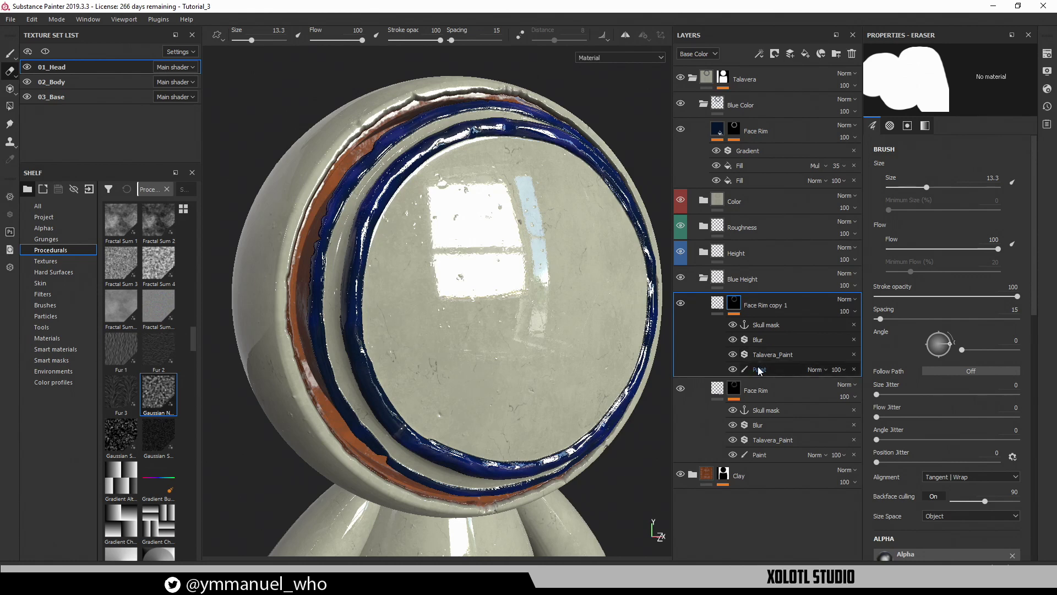
{"action": "left_click", "coordinate": [759, 369]}
{"action": "left_click", "coordinate": [854, 369]}
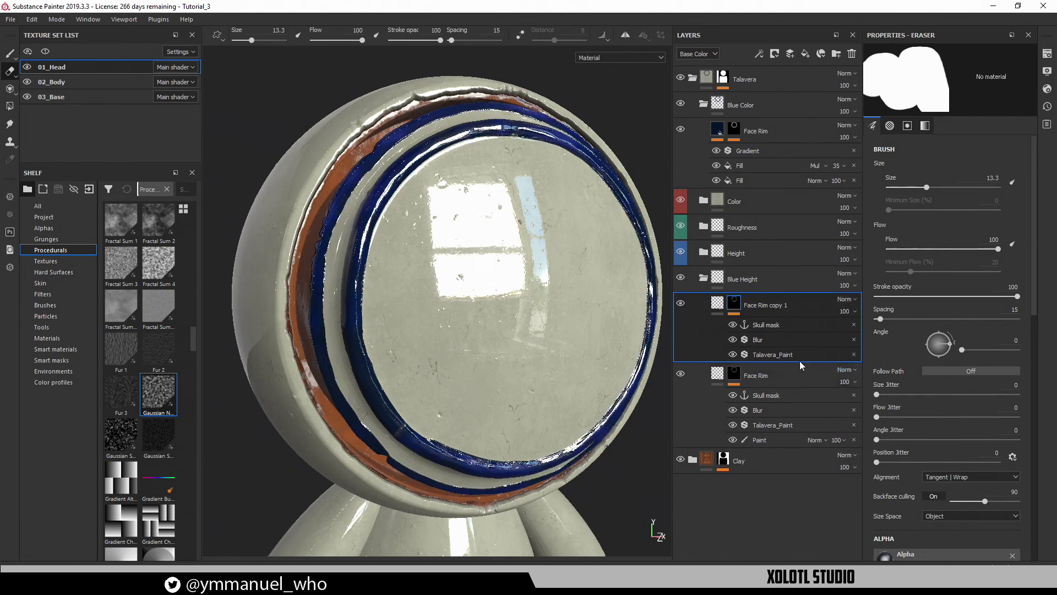
{"action": "left_click", "coordinate": [760, 352]}
{"action": "left_click", "coordinate": [759, 54]}
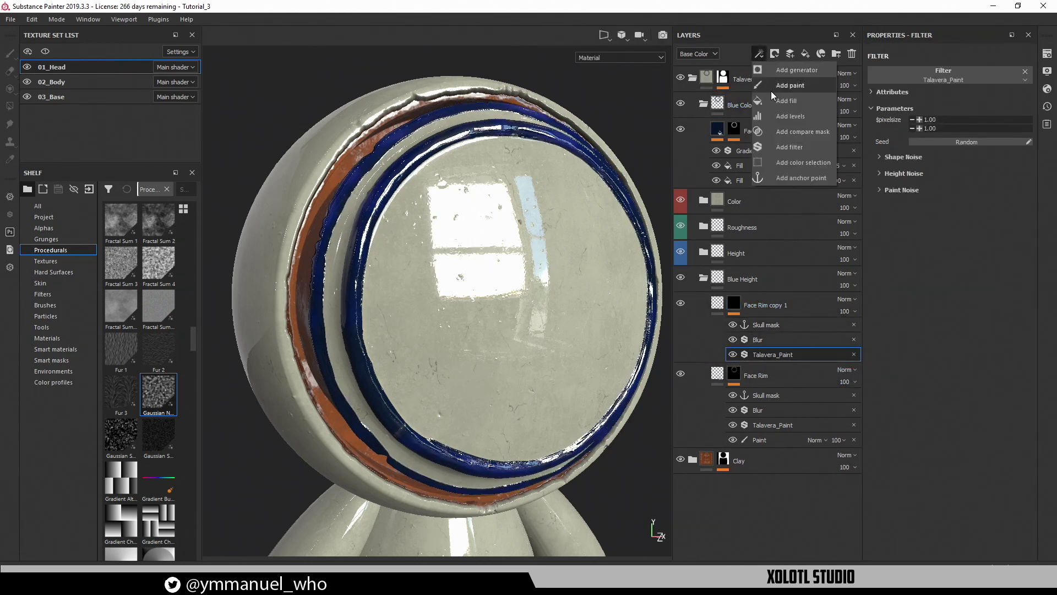
{"action": "left_click", "coordinate": [784, 83]}
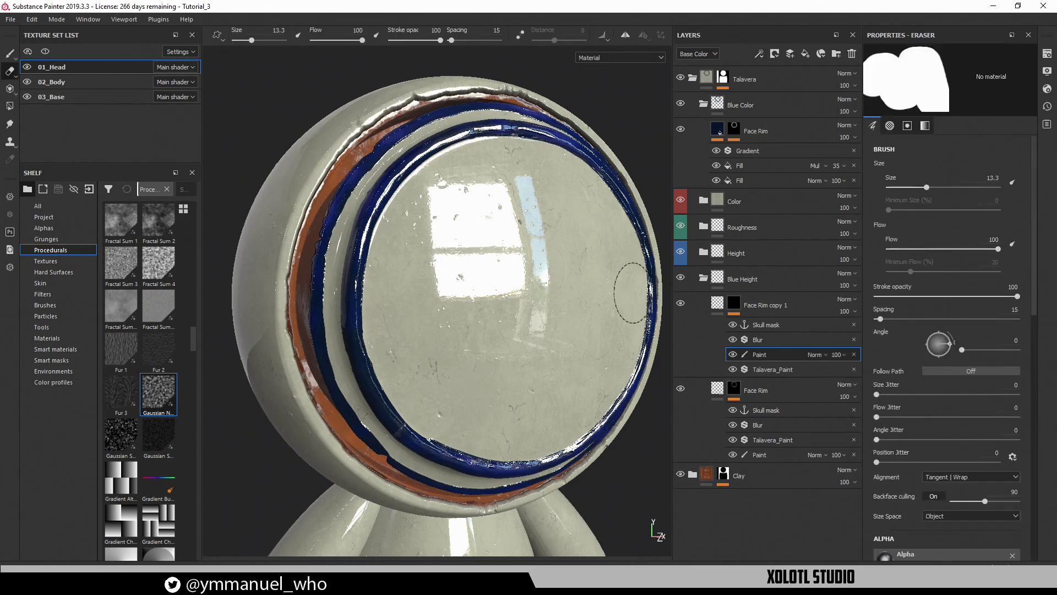
Rename the copied height layer to Skull
{"action": "left_click", "coordinate": [758, 312]}
{"action": "double_click", "coordinate": [760, 306]}
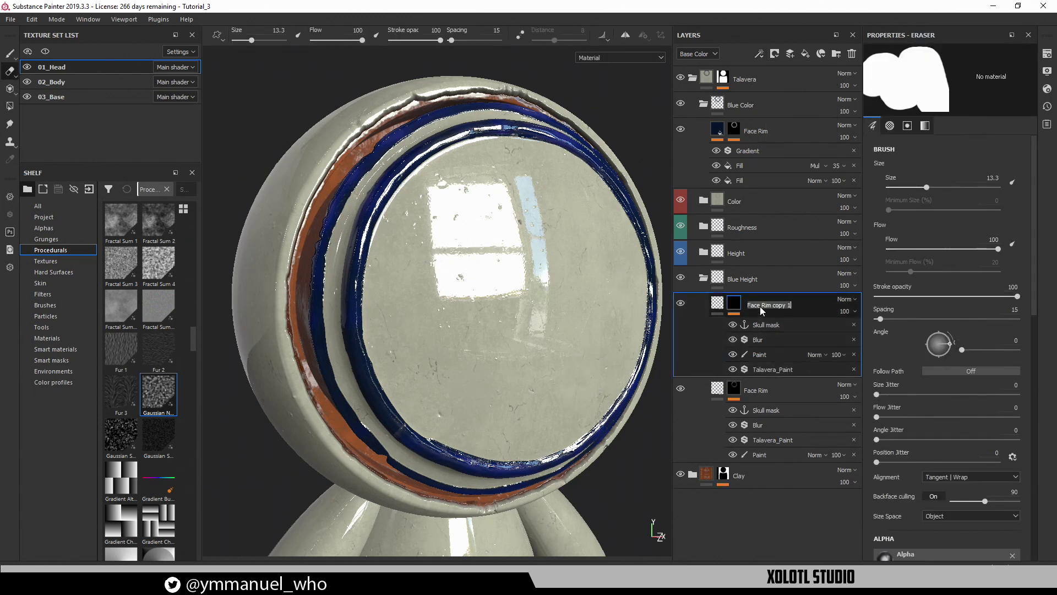
{"action": "type", "text": "Skull"}
{"action": "left_click_drag", "start_coordinate": [520, 307], "coordinate": [600, 295], "text": "alt"}
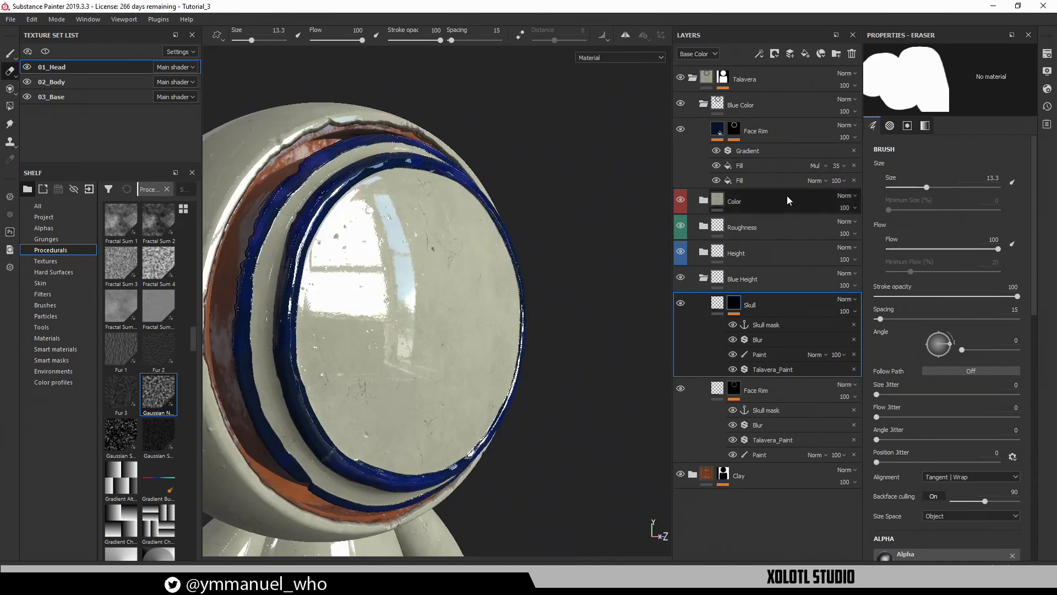
{"action": "left_click", "coordinate": [762, 137]}
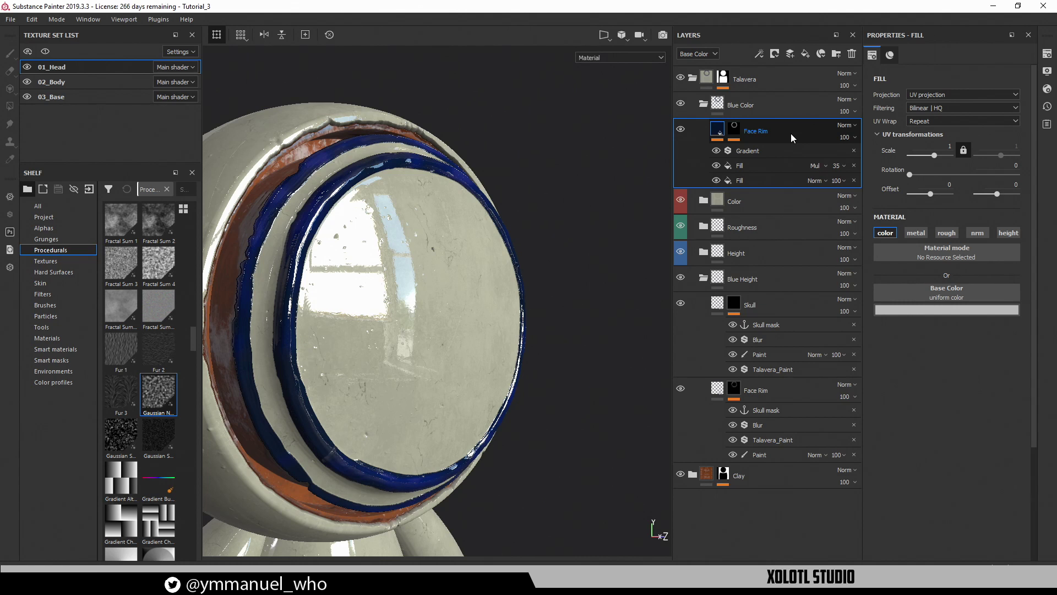
Duplicate the Face Rim colour layer and rename the copy Skull
{"action": "key", "text": "ctrl+d"}
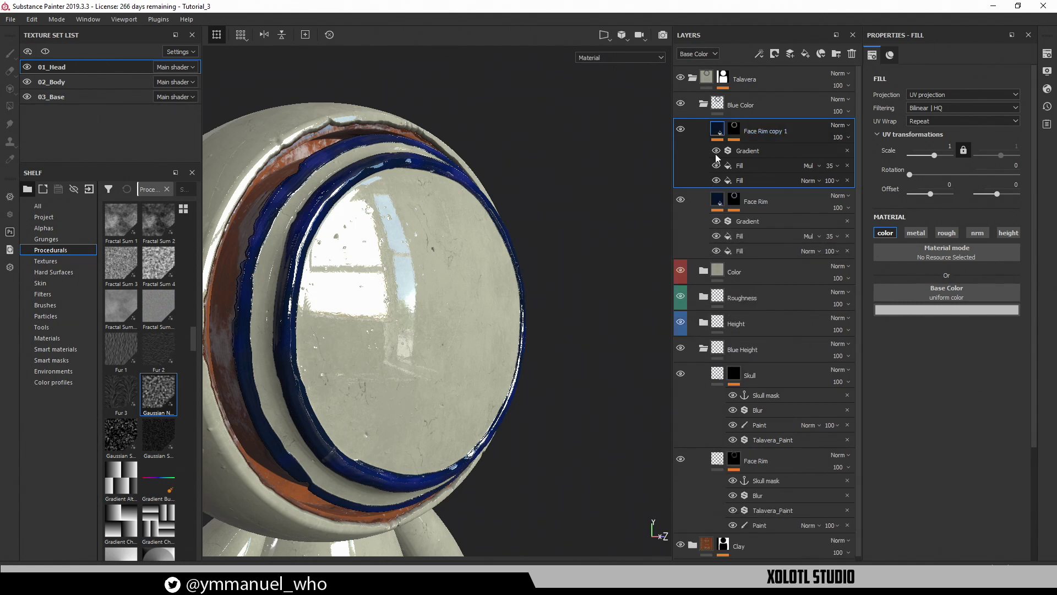
{"action": "left_click", "coordinate": [723, 200]}
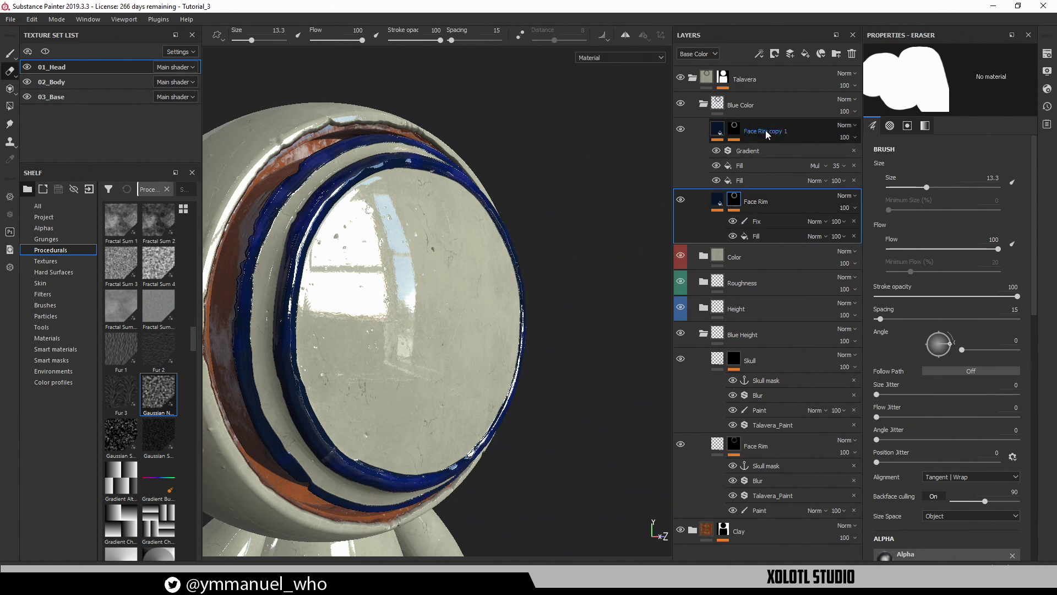
{"action": "double_click", "coordinate": [754, 131]}
{"action": "type", "text": "Skull"}
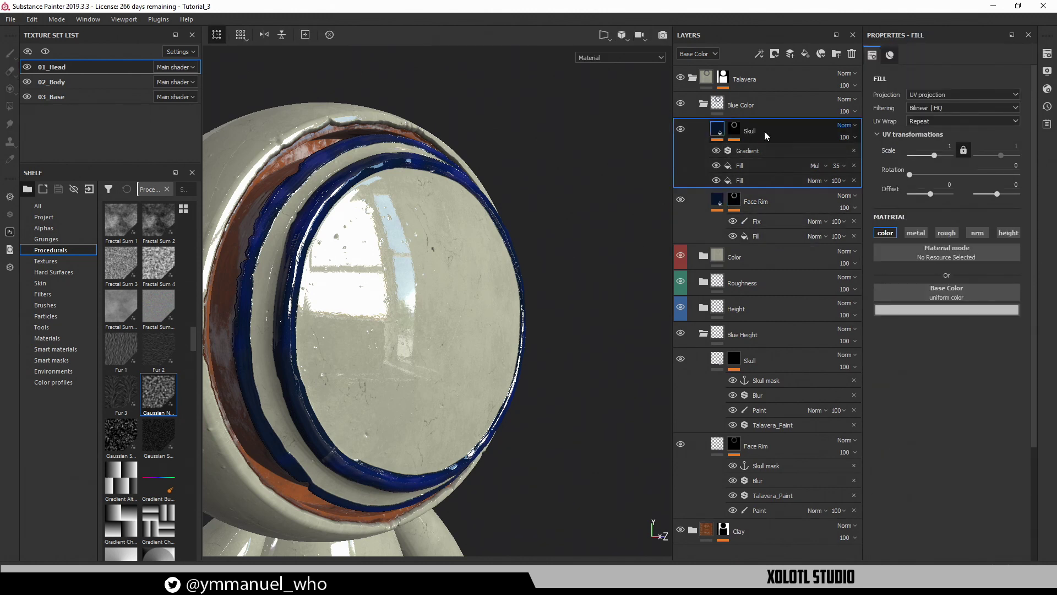
Open the Skull mask fill's grayscale source and inspect the height layer's Skull mask anchor
{"action": "left_click", "coordinate": [738, 131]}
{"action": "left_click", "coordinate": [756, 167]}
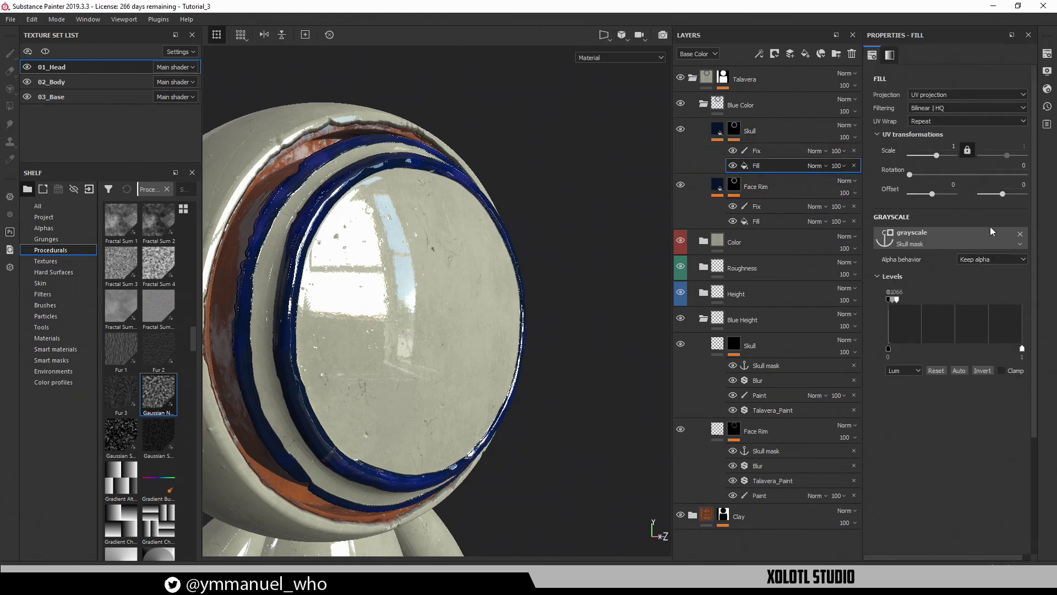
{"action": "left_click", "coordinate": [972, 236]}
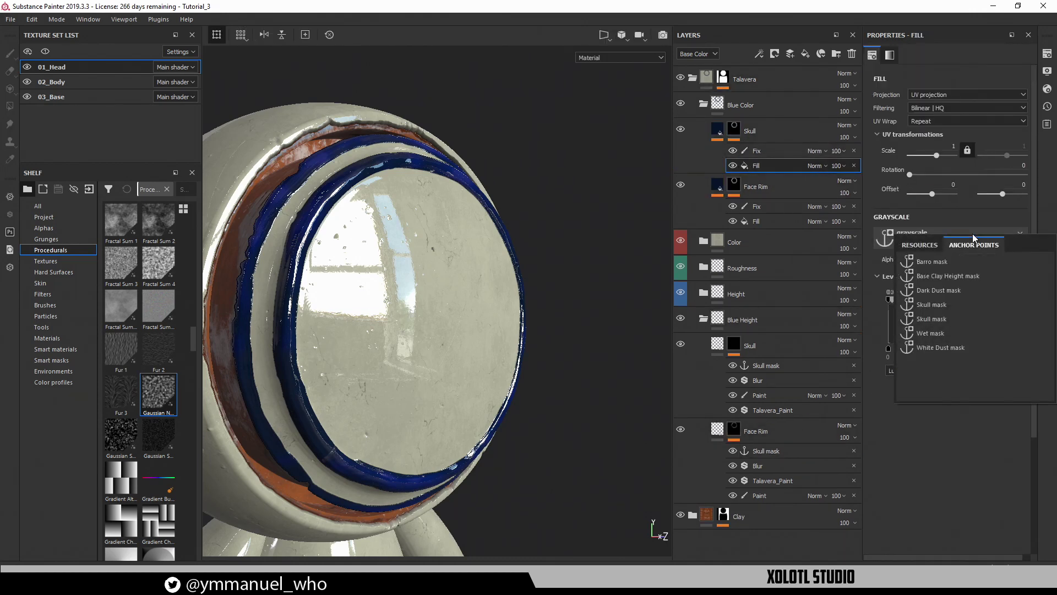
{"action": "left_click", "coordinate": [763, 365]}
{"action": "left_click", "coordinate": [795, 450]}
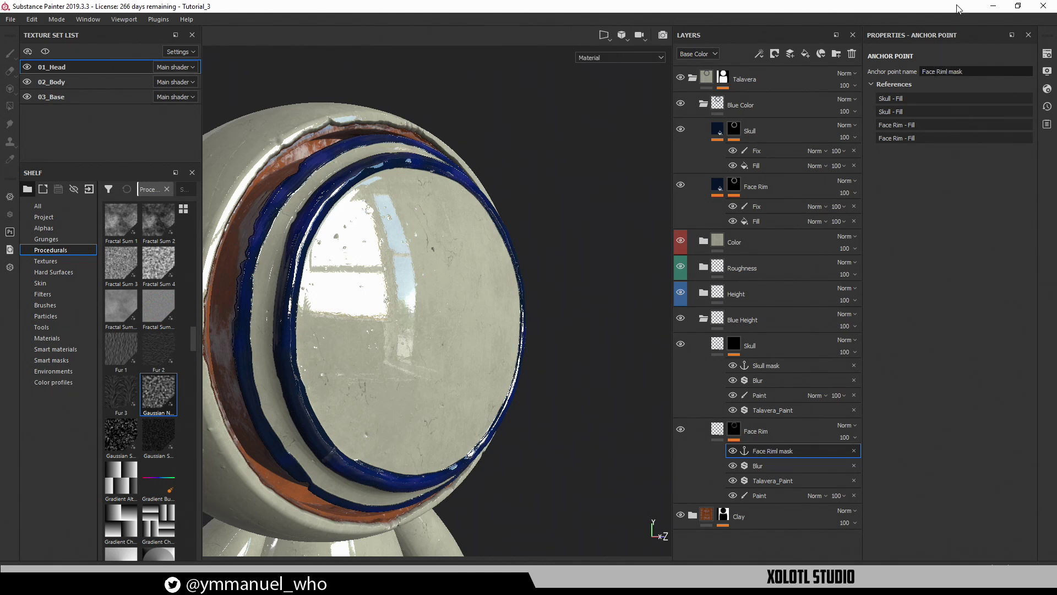
Check which anchor points drive the Face Rim mask fill and base colour
{"action": "left_click", "coordinate": [768, 222]}
{"action": "left_click", "coordinate": [735, 187]}
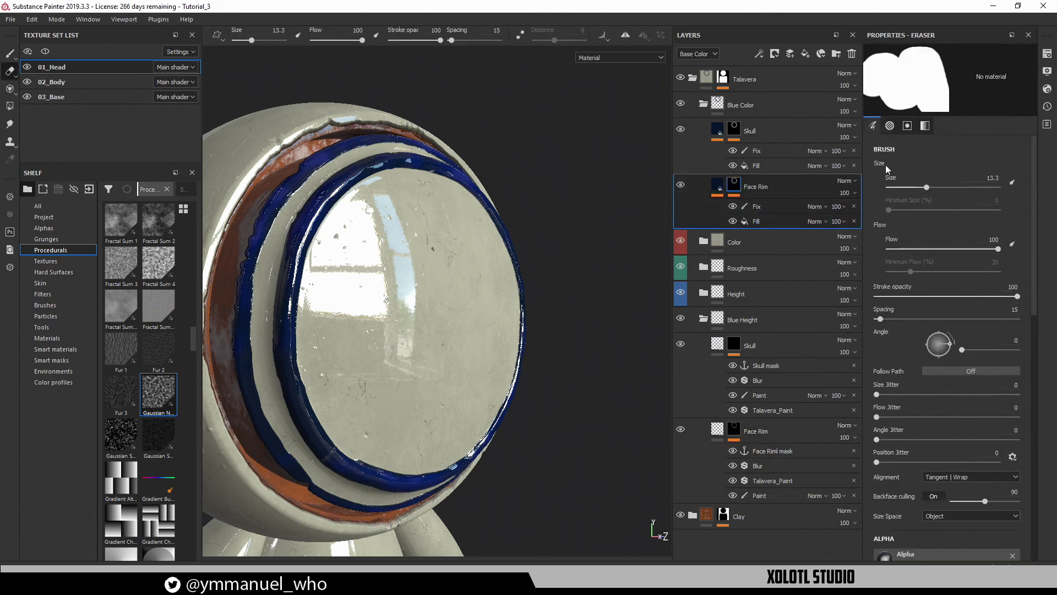
{"action": "left_click", "coordinate": [771, 221]}
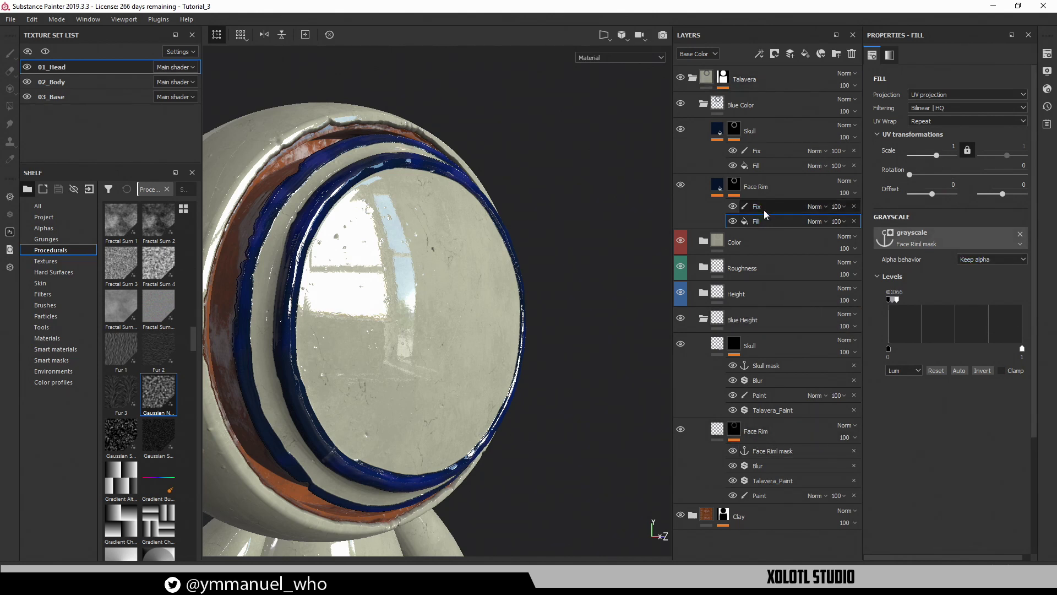
{"action": "left_click", "coordinate": [718, 189]}
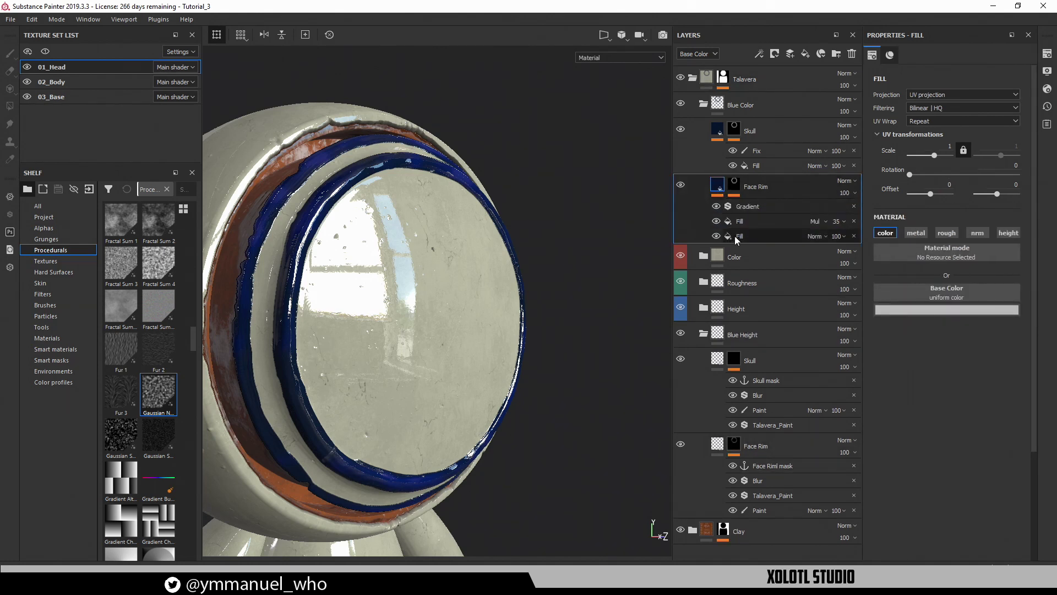
{"action": "left_click", "coordinate": [734, 236]}
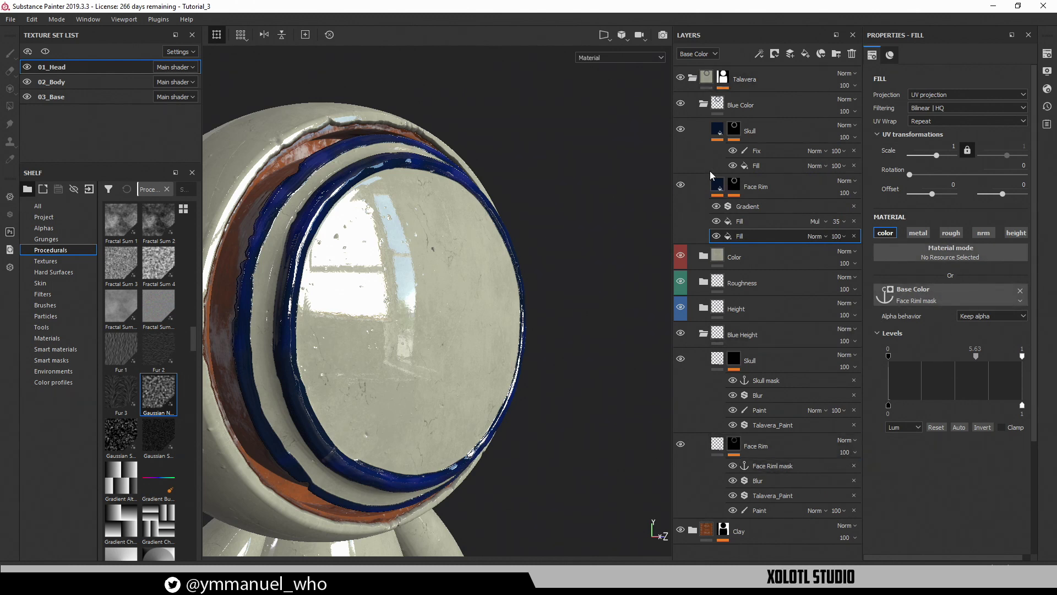
{"action": "left_click", "coordinate": [720, 186]}
{"action": "left_click", "coordinate": [757, 164]}
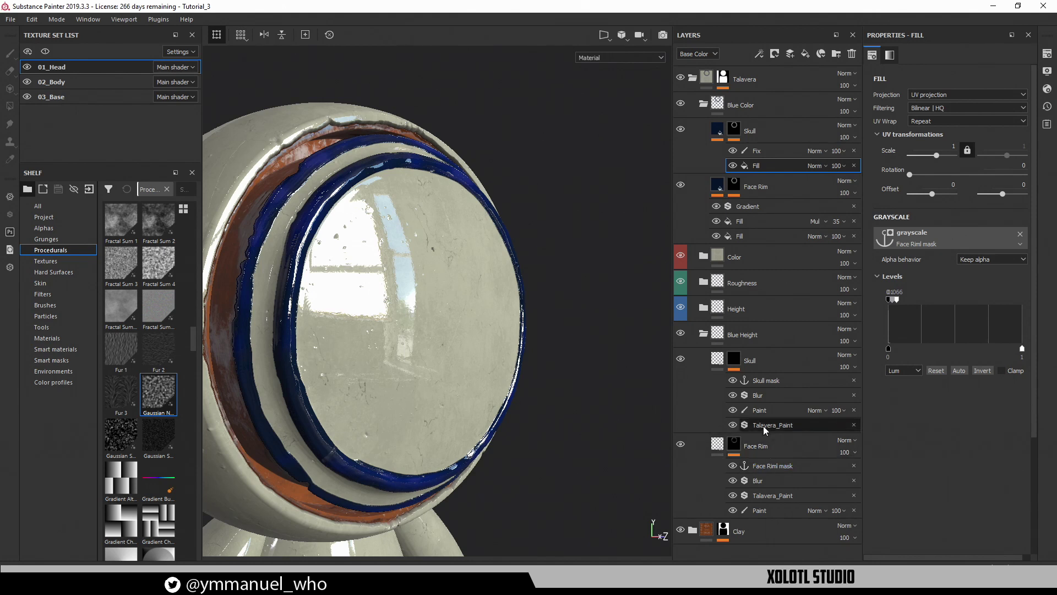
{"action": "left_click", "coordinate": [770, 381]}
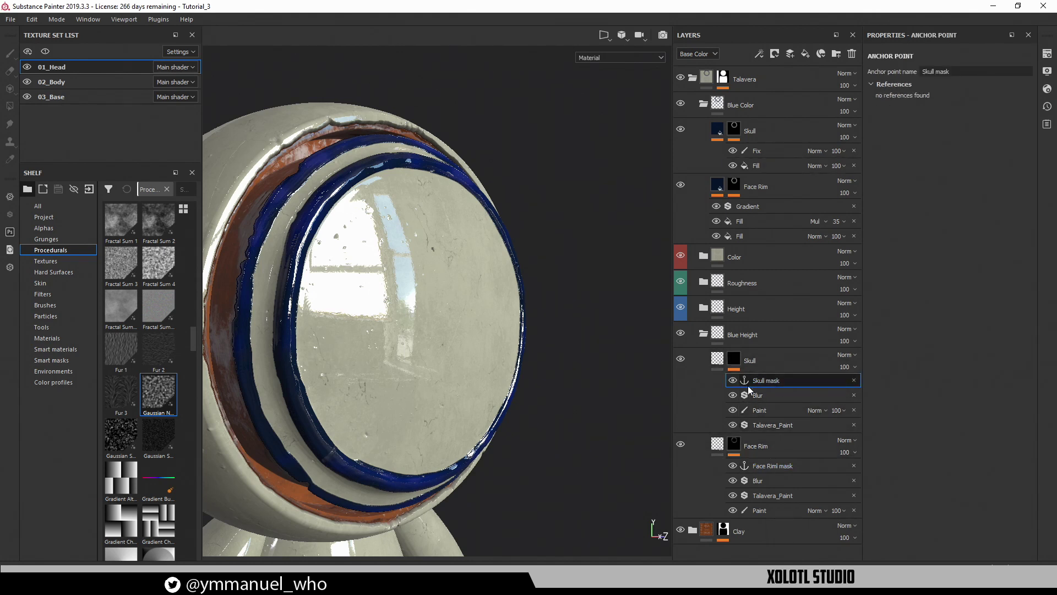
Set the Skull layer's mask fill grayscale to the Skull mask anchor point
{"action": "left_click", "coordinate": [734, 130]}
{"action": "left_click", "coordinate": [758, 165]}
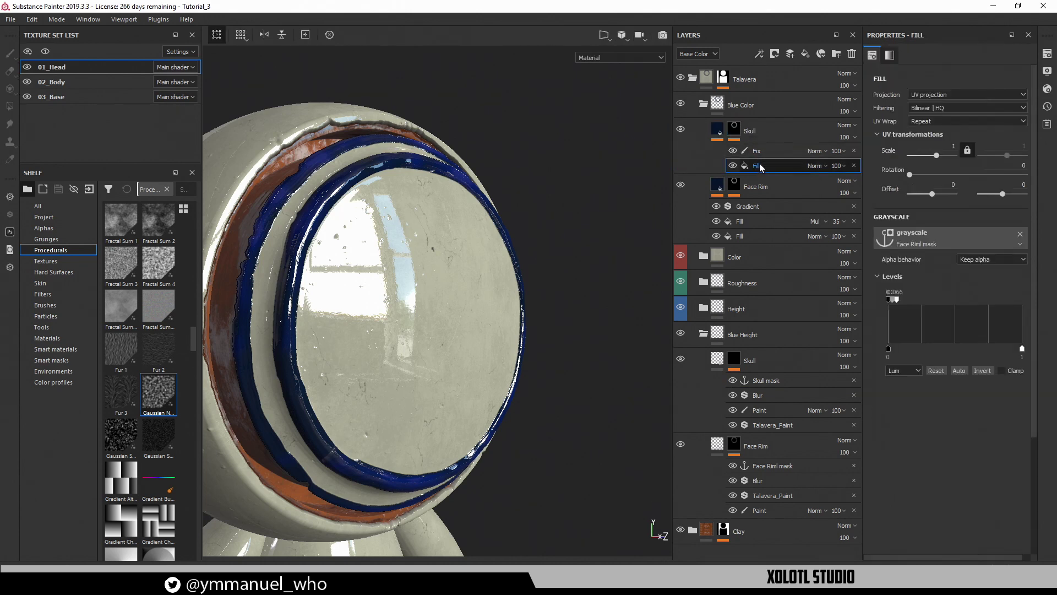
{"action": "left_click", "coordinate": [986, 232]}
{"action": "left_click", "coordinate": [954, 252]}
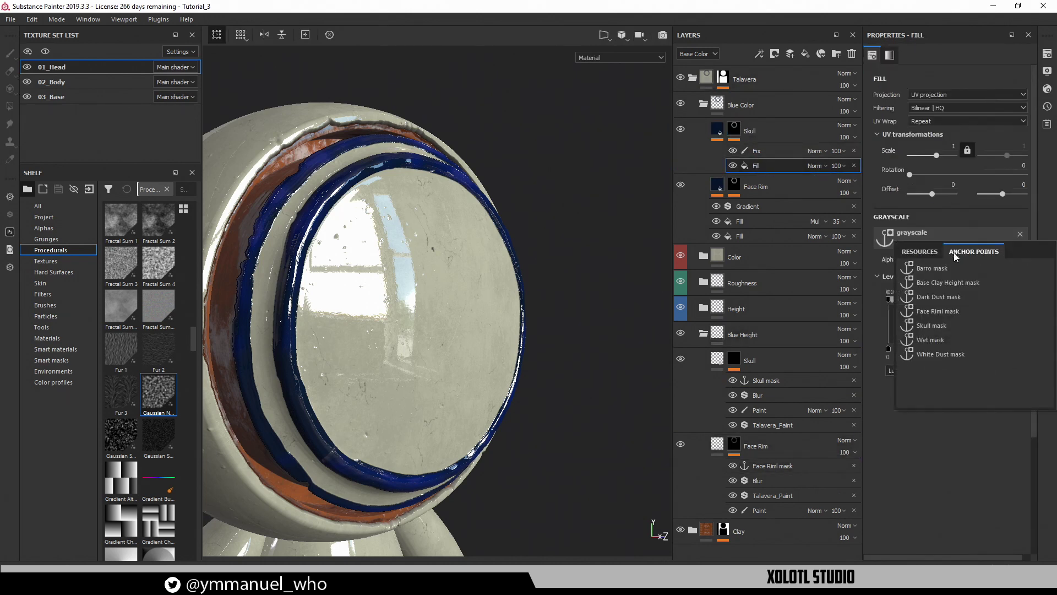
{"action": "left_click", "coordinate": [933, 329]}
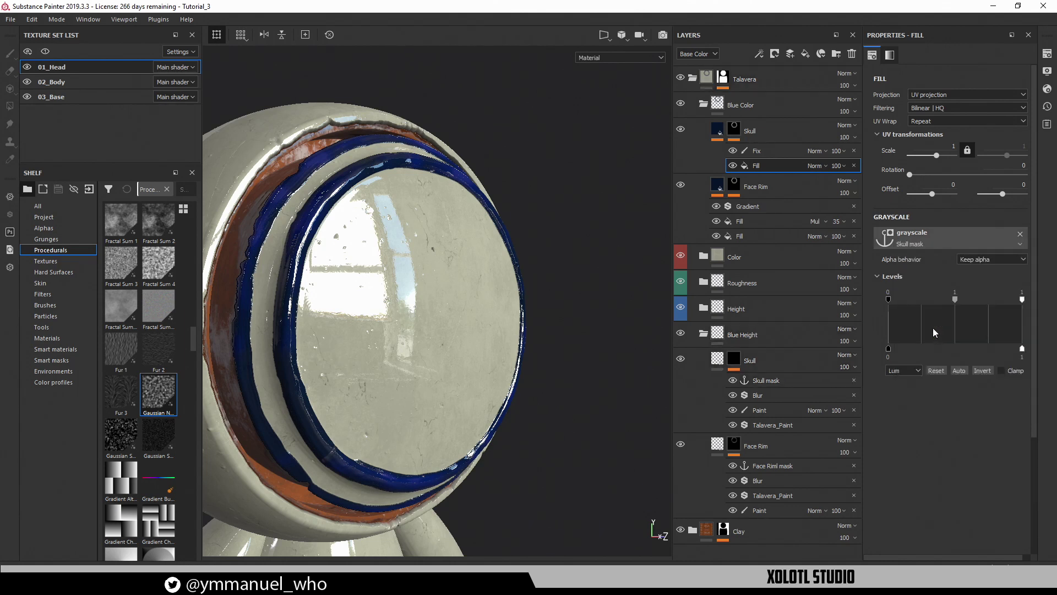
Drive the Skull layer's base colour with the Skull mask anchor point
{"action": "left_click", "coordinate": [718, 132]}
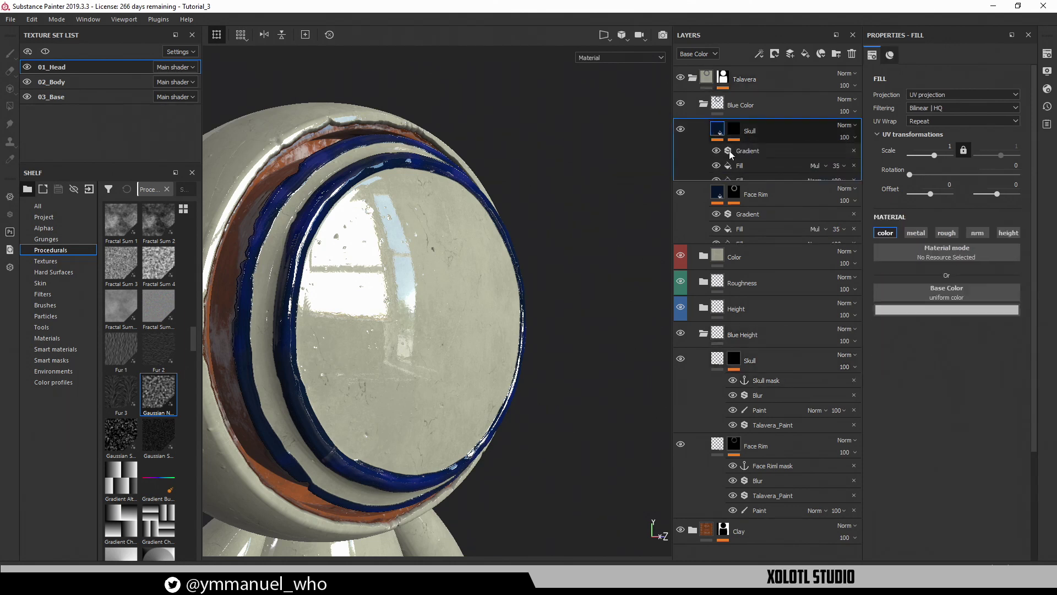
{"action": "left_click", "coordinate": [748, 183]}
{"action": "left_click", "coordinate": [959, 302]}
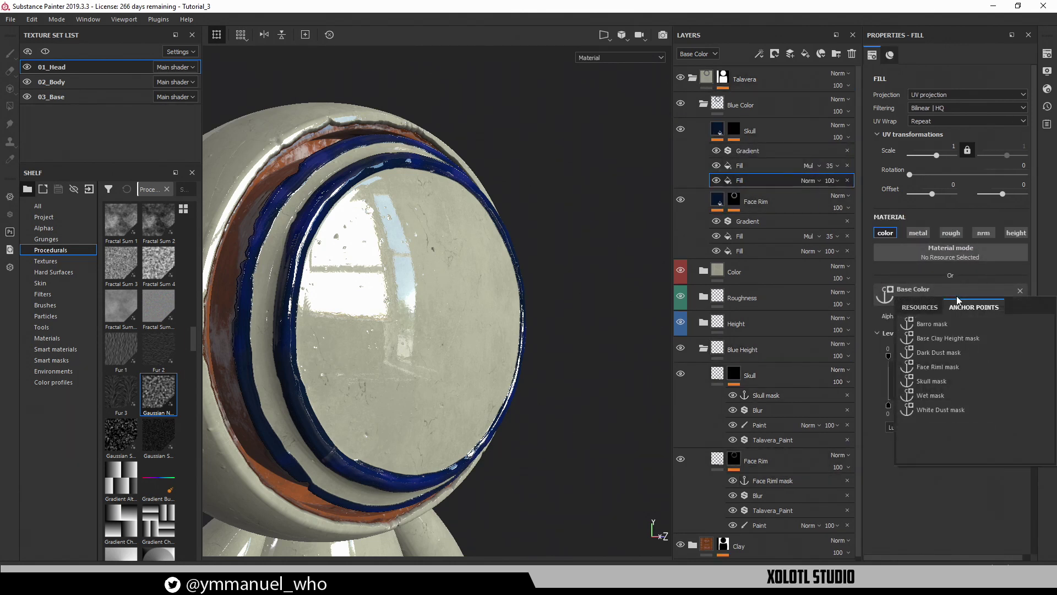
{"action": "left_click", "coordinate": [942, 385]}
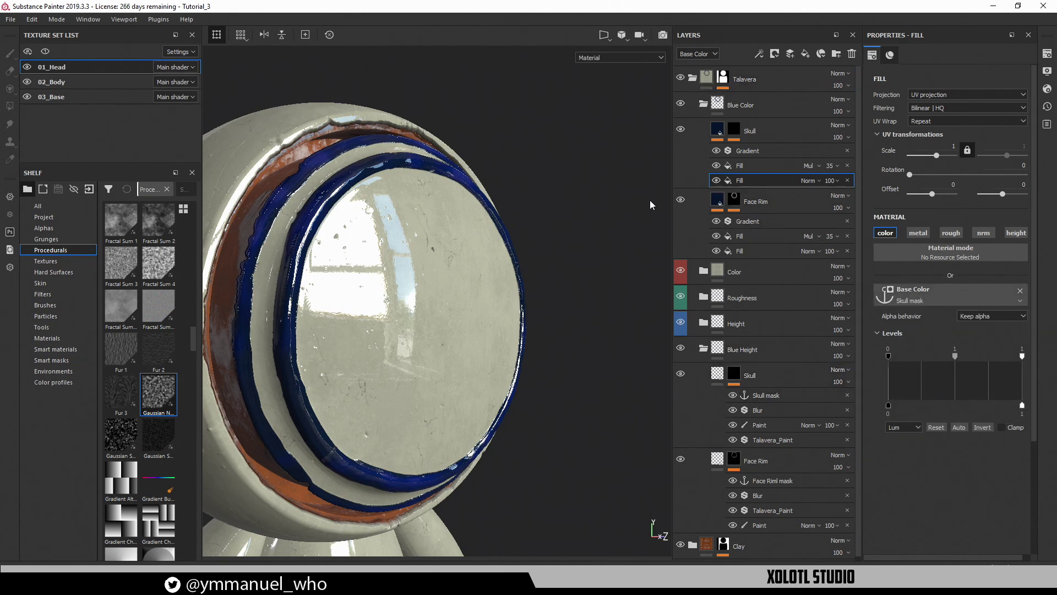
{"action": "left_click_drag", "start_coordinate": [602, 255], "coordinate": [512, 235], "text": "alt"}
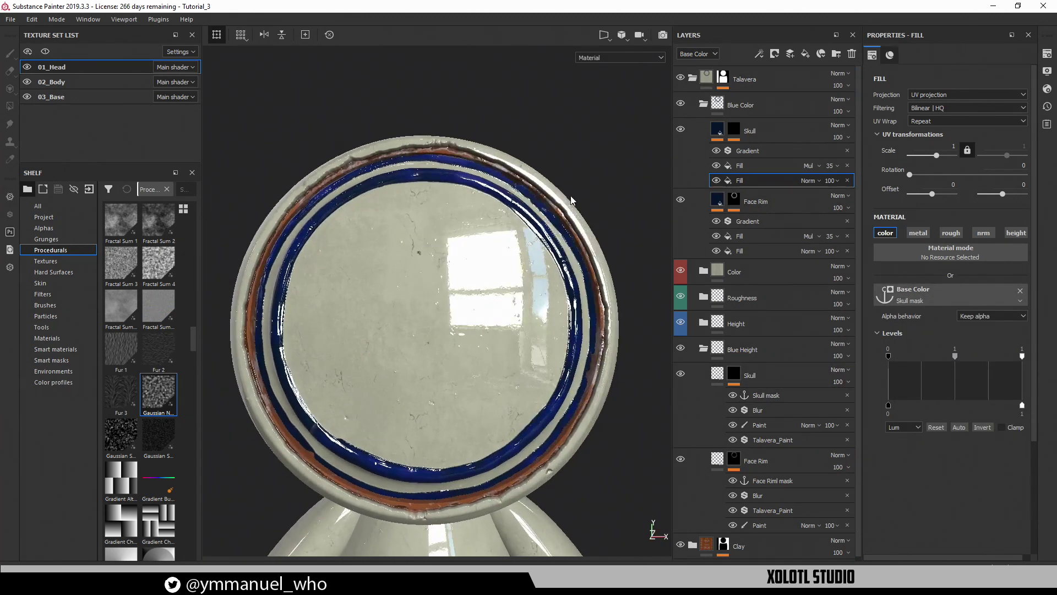
{"action": "left_click_drag", "start_coordinate": [571, 199], "coordinate": [609, 208], "text": "alt"}
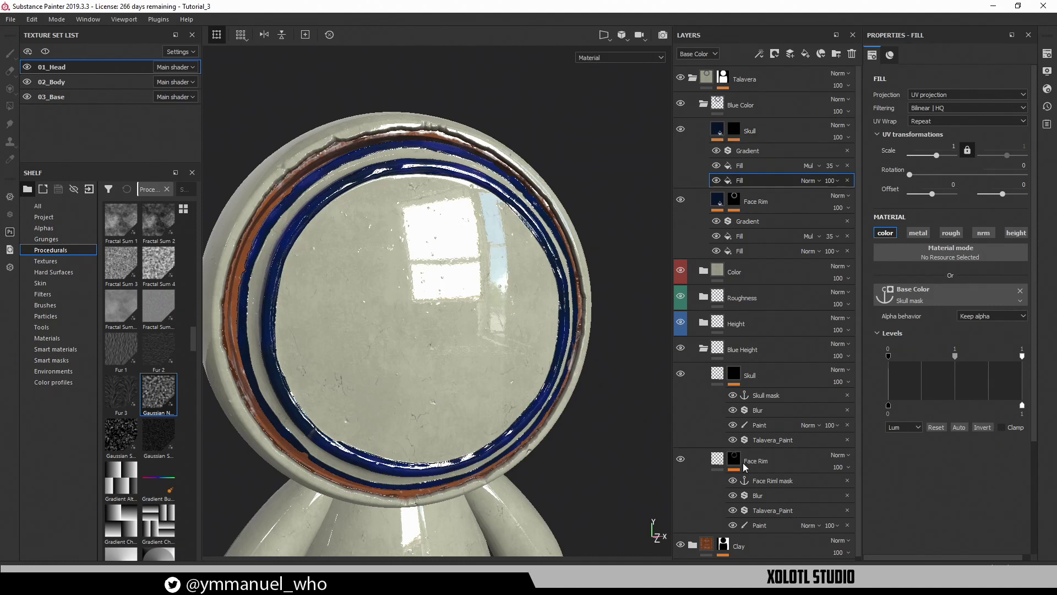
{"action": "left_click", "coordinate": [755, 439]}
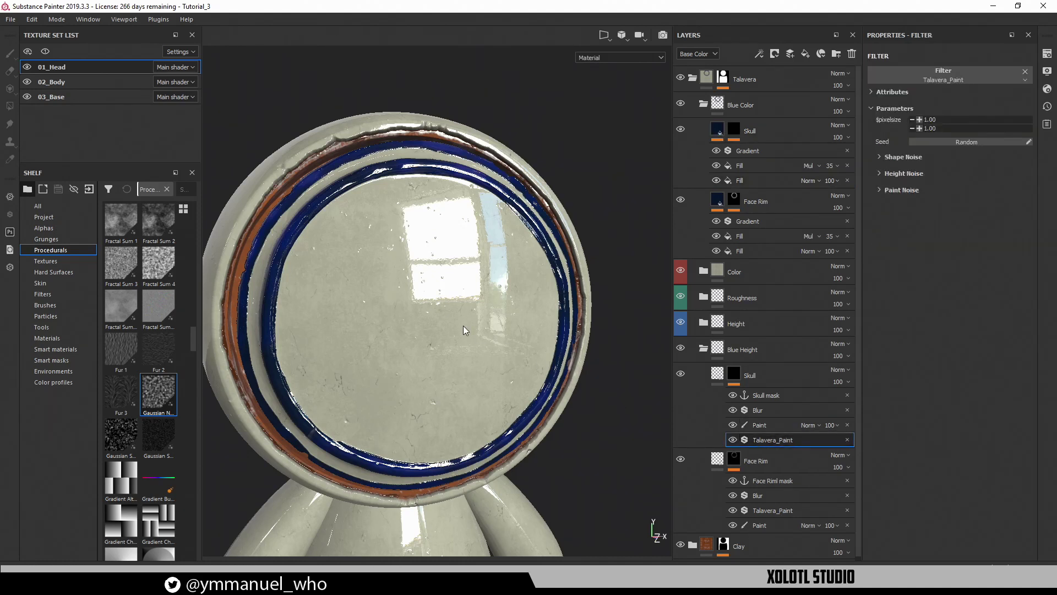
Move Talavera_Paint above the paint effect and paint a test X on the plate
{"action": "left_click_drag", "start_coordinate": [763, 439], "coordinate": [761, 419]}
{"action": "left_click", "coordinate": [758, 439]}
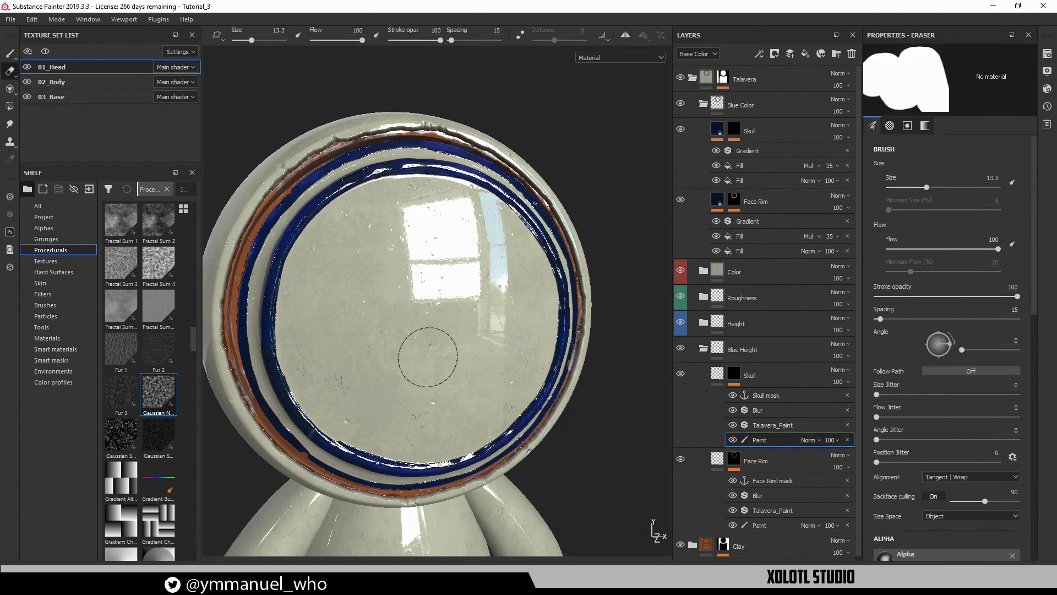
{"action": "key", "text": "p"}
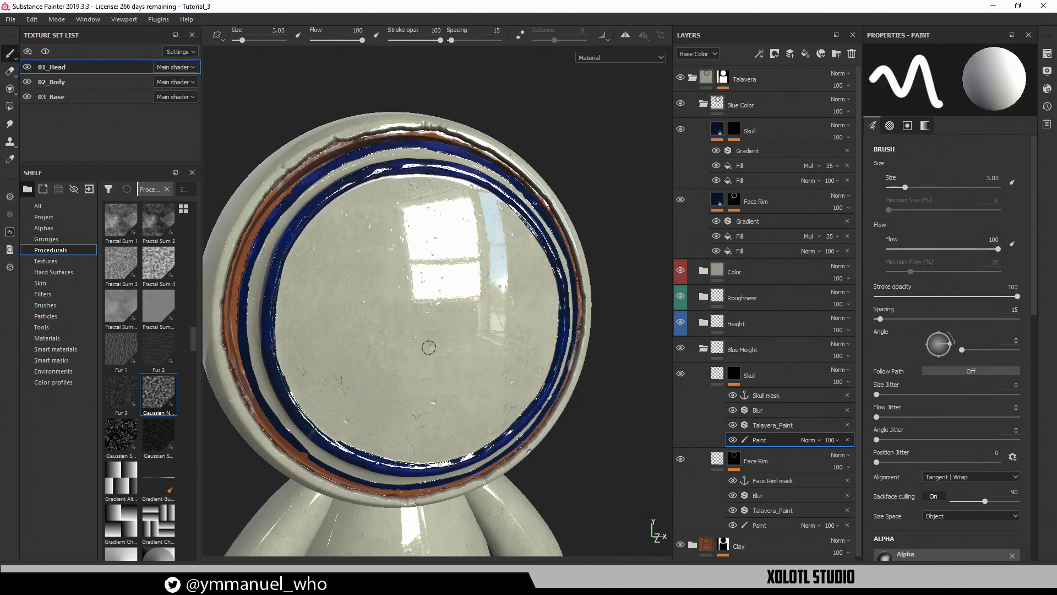
{"action": "left_click_drag", "start_coordinate": [428, 280], "coordinate": [424, 338]}
{"action": "mouse_move", "coordinate": [423, 350]}
{"action": "right_mouse_down", "text": "shift"}
{"action": "mouse_move", "coordinate": [389, 299]}
{"action": "mouse_move", "coordinate": [438, 309]}
{"action": "mouse_move", "coordinate": [406, 298]}
{"action": "mouse_move", "coordinate": [390, 277]}
{"action": "mouse_move", "coordinate": [505, 357]}
{"action": "mouse_move", "coordinate": [520, 337]}
{"action": "right_mouse_up", "text": "shift"}
{"action": "mouse_move", "coordinate": [397, 284]}
{"action": "left_mouse_down"}
{"action": "mouse_move", "coordinate": [506, 399]}
{"action": "mouse_move", "coordinate": [426, 352]}
{"action": "mouse_move", "coordinate": [436, 330]}
{"action": "left_mouse_up"}
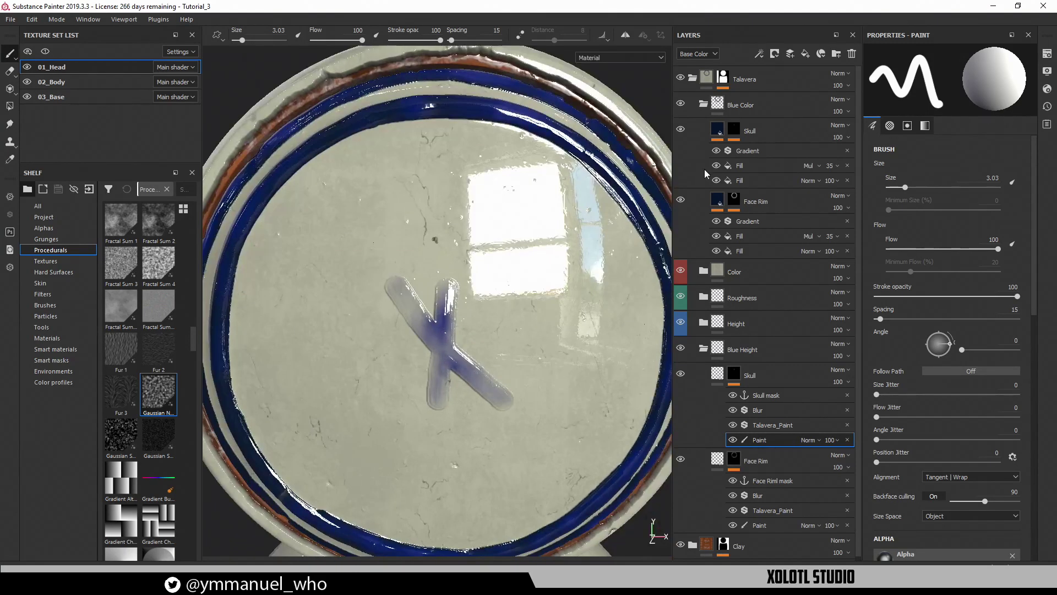
Make the X mask fully solid blue and lift the colour shading midtones to 2.049
{"action": "left_click", "coordinate": [735, 130]}
{"action": "left_click", "coordinate": [759, 165]}
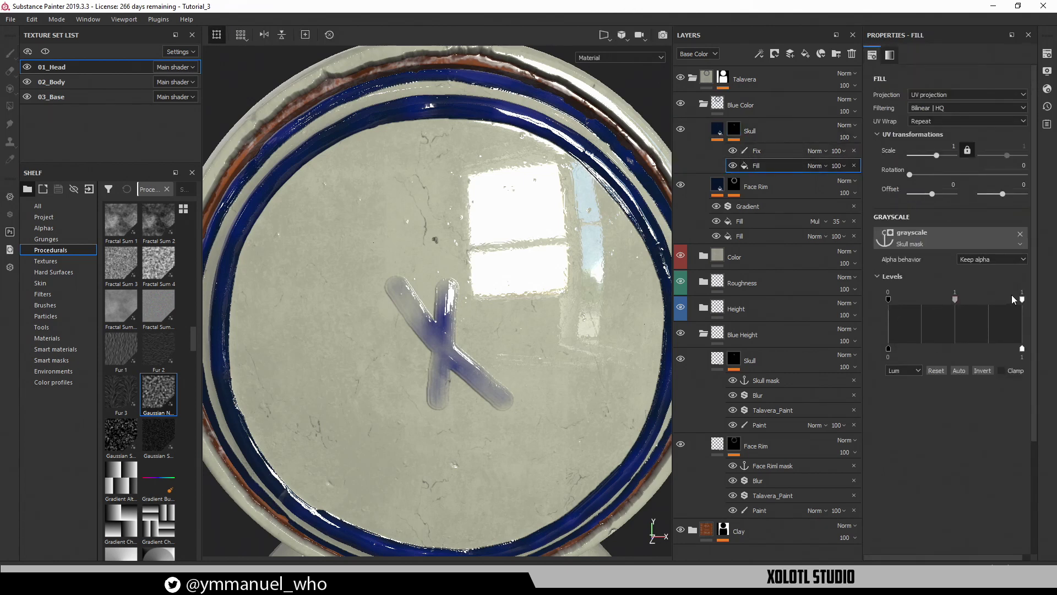
{"action": "left_click_drag", "start_coordinate": [1022, 300], "coordinate": [903, 302]}
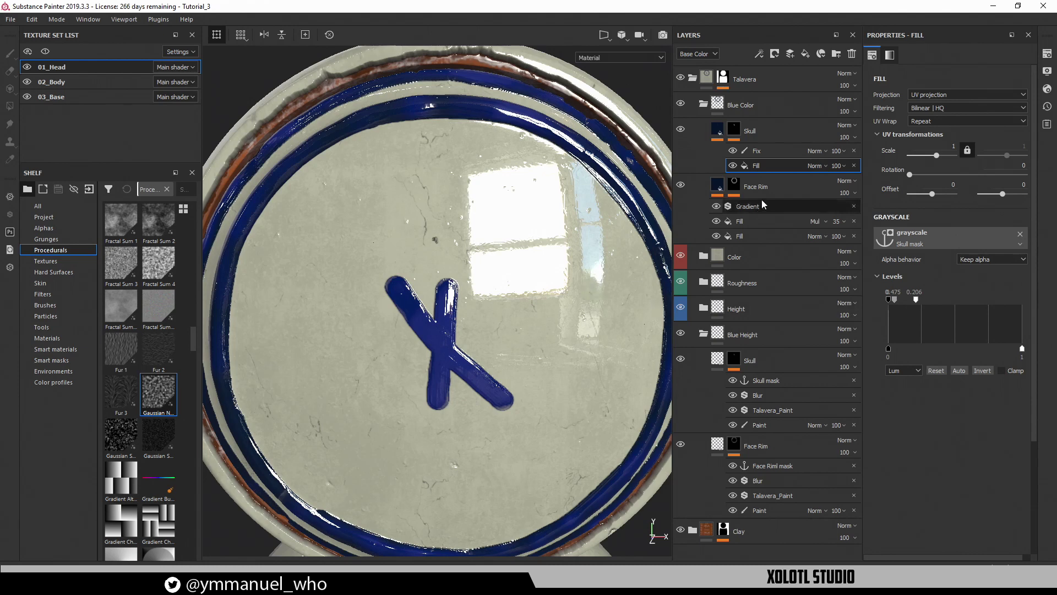
{"action": "left_click", "coordinate": [730, 134]}
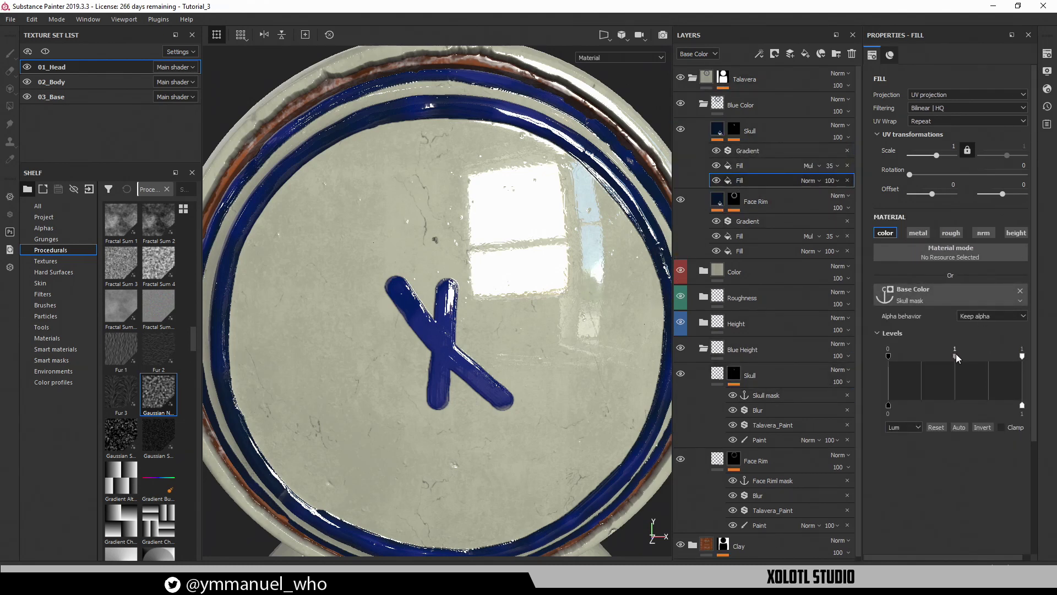
{"action": "mouse_move", "coordinate": [942, 354]}
{"action": "left_mouse_down"}
{"action": "mouse_move", "coordinate": [969, 354]}
{"action": "mouse_move", "coordinate": [954, 354]}
{"action": "left_mouse_up"}
{"action": "mouse_move", "coordinate": [510, 335]}
{"action": "right_mouse_down", "text": "alt"}
{"action": "mouse_move", "coordinate": [557, 343]}
{"action": "mouse_move", "coordinate": [492, 342]}
{"action": "right_mouse_up", "text": "alt"}
Erase the test X from the Skull paint layer and enable symmetry with panels hidden
{"action": "left_click", "coordinate": [763, 439]}
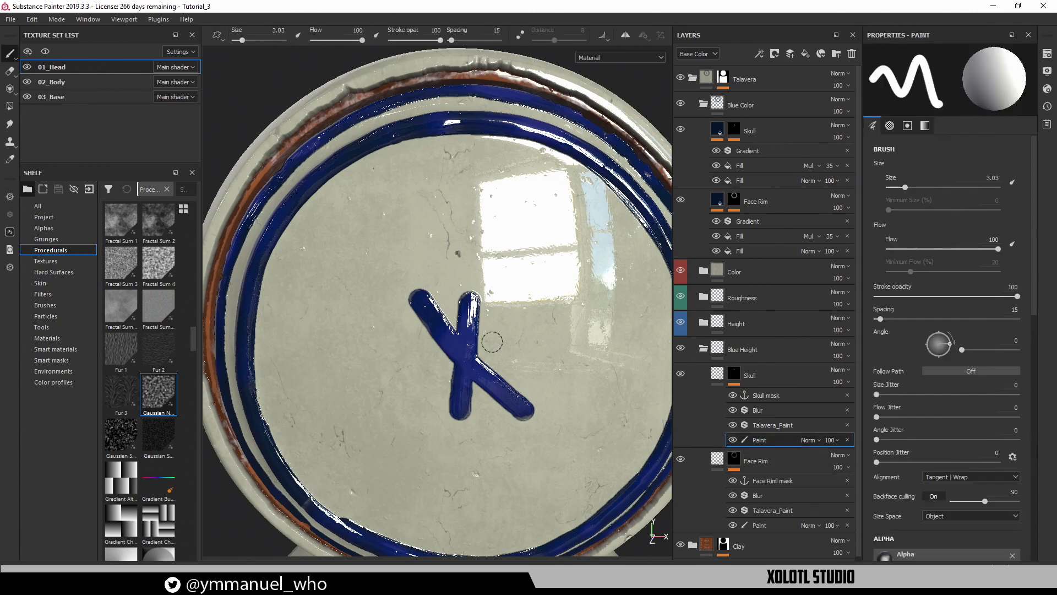
{"action": "key", "text": "e"}
{"action": "left_click_drag", "start_coordinate": [425, 326], "coordinate": [465, 358]}
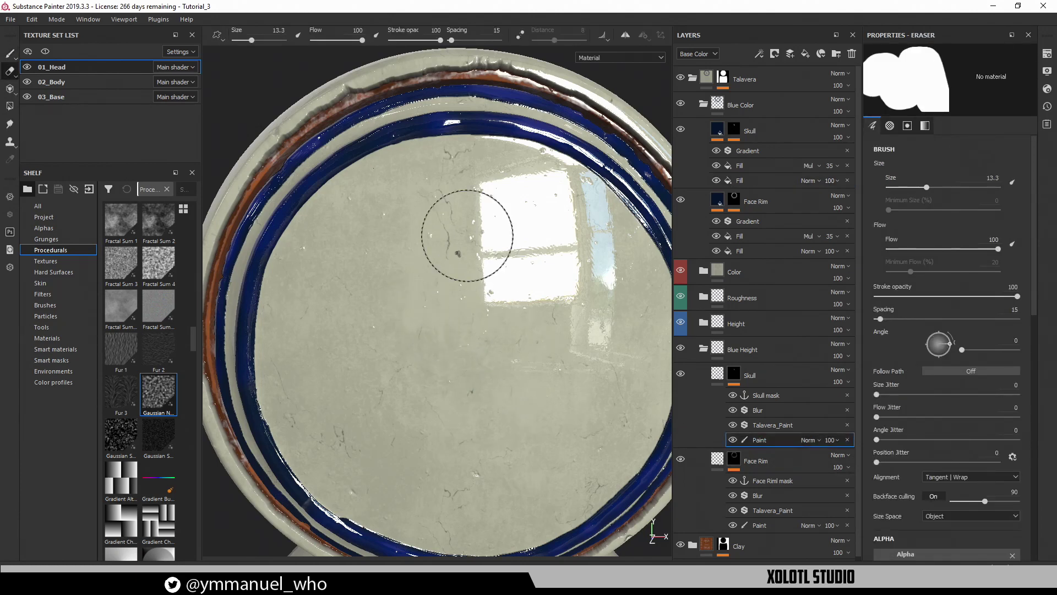
{"action": "key", "text": "Tab"}
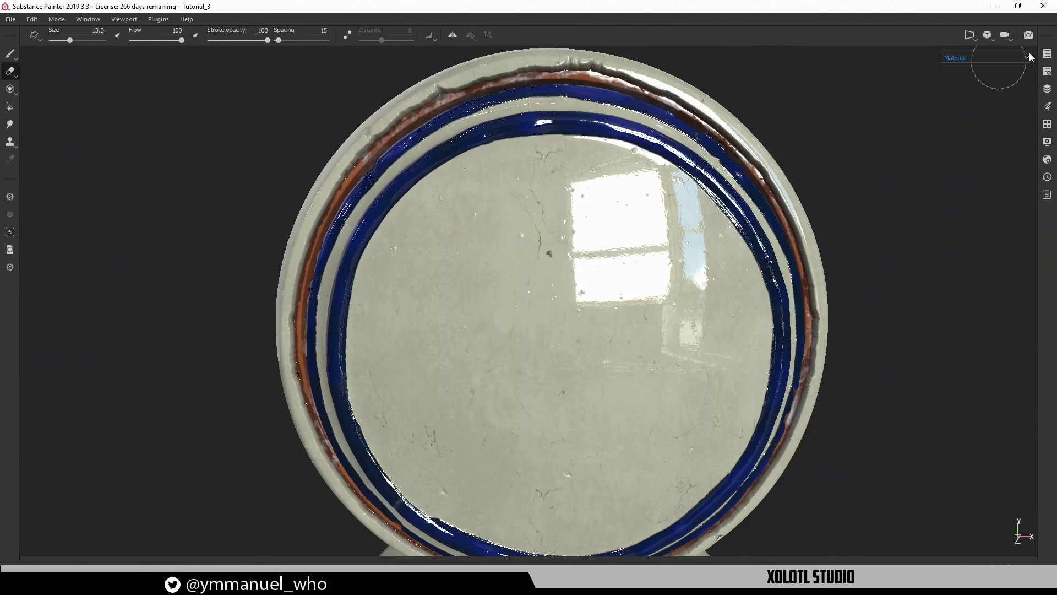
{"action": "left_click", "coordinate": [452, 35]}
Zoom in on the clear plate face, then view the full-size reference tile image
{"action": "left_click_drag", "start_coordinate": [530, 307], "coordinate": [512, 228], "text": "alt"}
{"action": "left_click_drag", "start_coordinate": [503, 165], "coordinate": [503, 163], "text": "alt"}
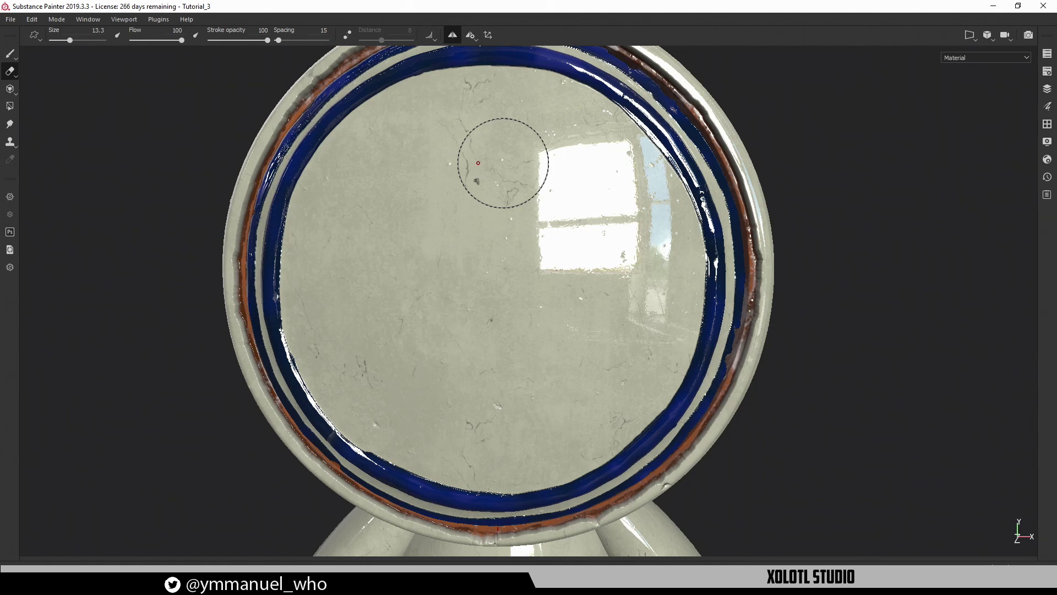
{"action": "right_click_drag", "start_coordinate": [544, 185], "coordinate": [536, 256], "text": "alt"}
{"action": "mouse_move", "coordinate": [483, 194]}
{"action": "middle_mouse_down", "text": "alt"}
{"action": "mouse_move", "coordinate": [479, 214]}
{"action": "mouse_move", "coordinate": [503, 264]}
{"action": "middle_mouse_up", "text": "alt"}
{"action": "scroll", "coordinate": [585, 319], "scroll_direction": "up", "scroll_amount": 3}
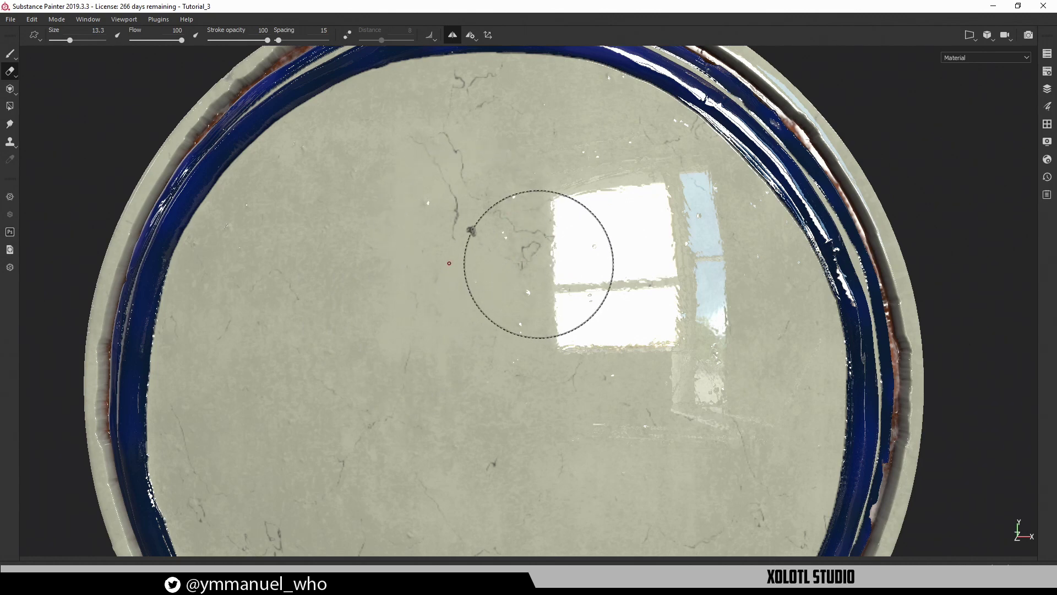
{"action": "mouse_move", "coordinate": [538, 263]}
{"action": "right_mouse_down", "text": "alt"}
{"action": "mouse_move", "coordinate": [495, 233]}
{"action": "mouse_move", "coordinate": [504, 252]}
{"action": "right_mouse_up", "text": "alt"}
{"action": "mouse_move", "coordinate": [505, 252]}
{"action": "middle_mouse_down", "text": "alt"}
{"action": "mouse_move", "coordinate": [512, 238]}
{"action": "mouse_move", "coordinate": [505, 250]}
{"action": "middle_mouse_up", "text": "alt"}
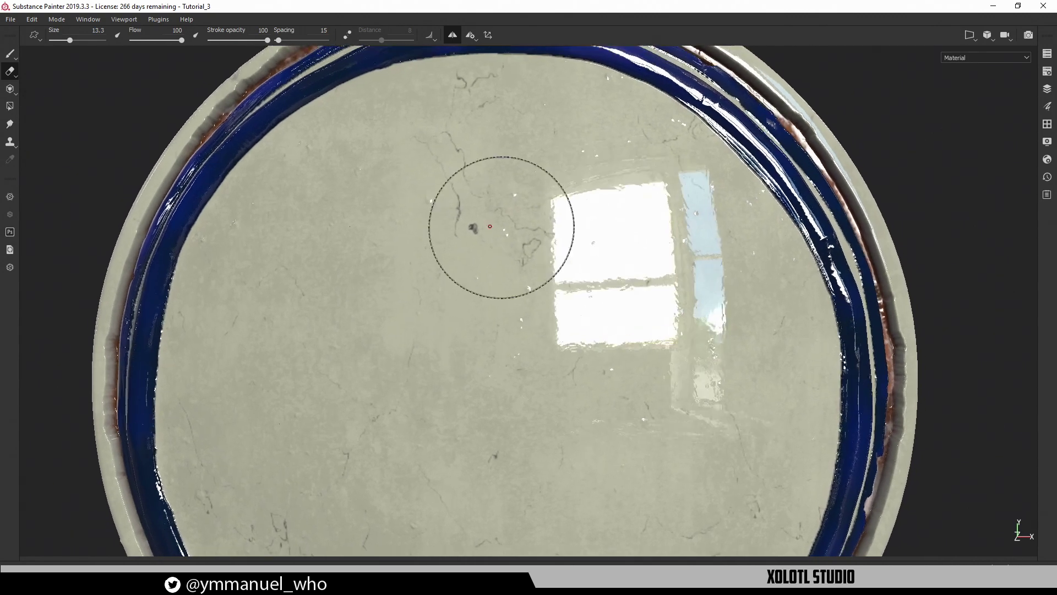
{"action": "mouse_move", "coordinate": [501, 226]}
{"action": "left_mouse_down", "text": "alt"}
{"action": "mouse_move", "coordinate": [503, 208]}
{"action": "mouse_move", "coordinate": [490, 210]}
{"action": "left_mouse_up", "text": "alt"}
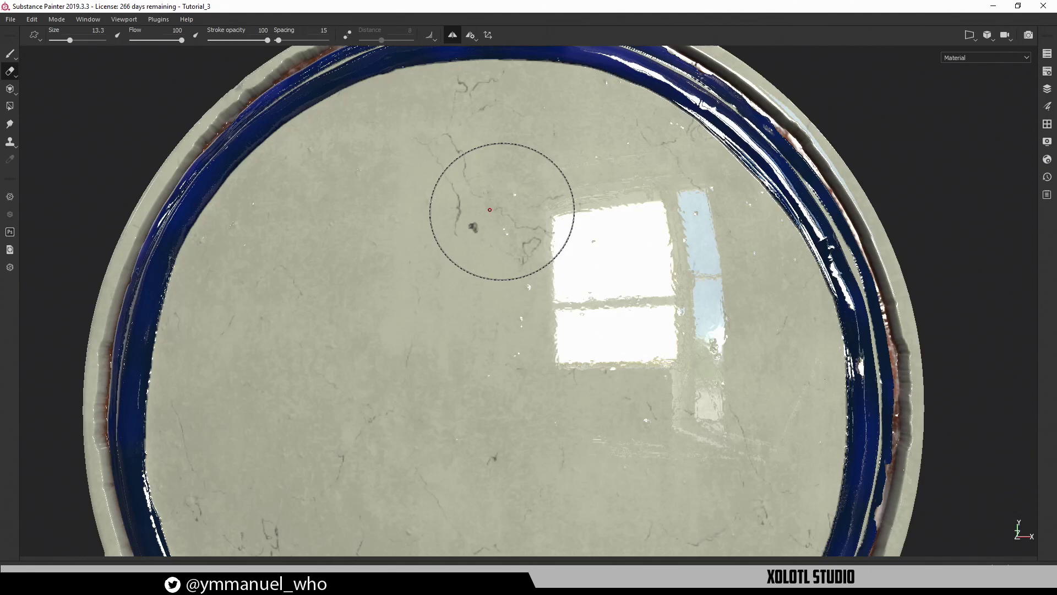
{"action": "left_click_drag", "start_coordinate": [528, 264], "coordinate": [556, 286], "text": "alt"}
{"action": "middle_click_drag", "start_coordinate": [556, 287], "coordinate": [566, 270], "text": "alt"}
{"action": "right_click_drag", "start_coordinate": [578, 288], "coordinate": [504, 241], "text": "alt"}
{"action": "mouse_move", "coordinate": [504, 246]}
{"action": "middle_mouse_down", "text": "alt"}
{"action": "mouse_move", "coordinate": [507, 232]}
{"action": "mouse_move", "coordinate": [504, 252]}
{"action": "middle_mouse_up", "text": "alt"}
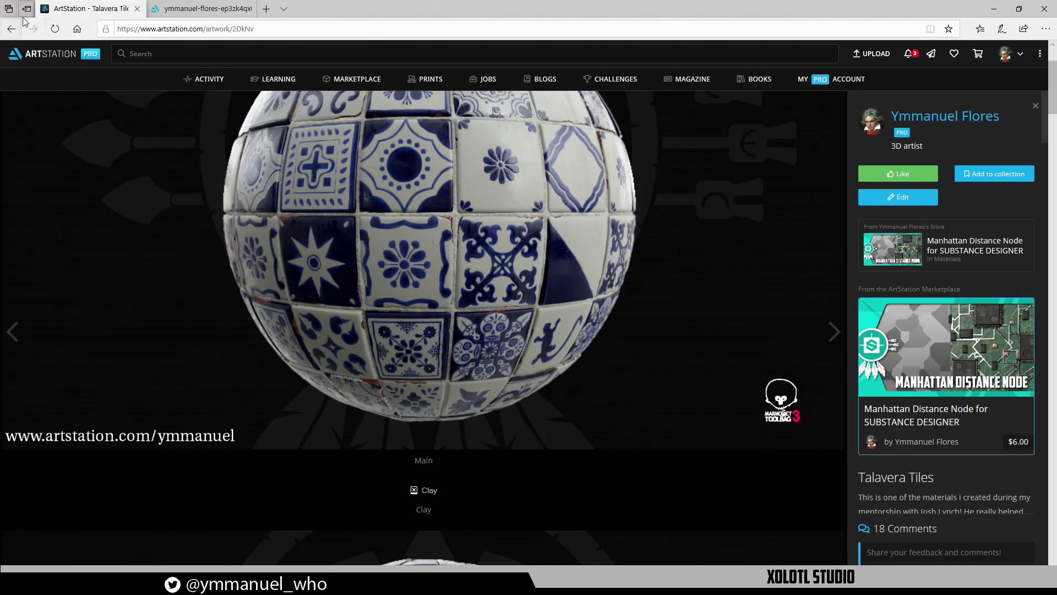
{"action": "left_click", "coordinate": [203, 9]}
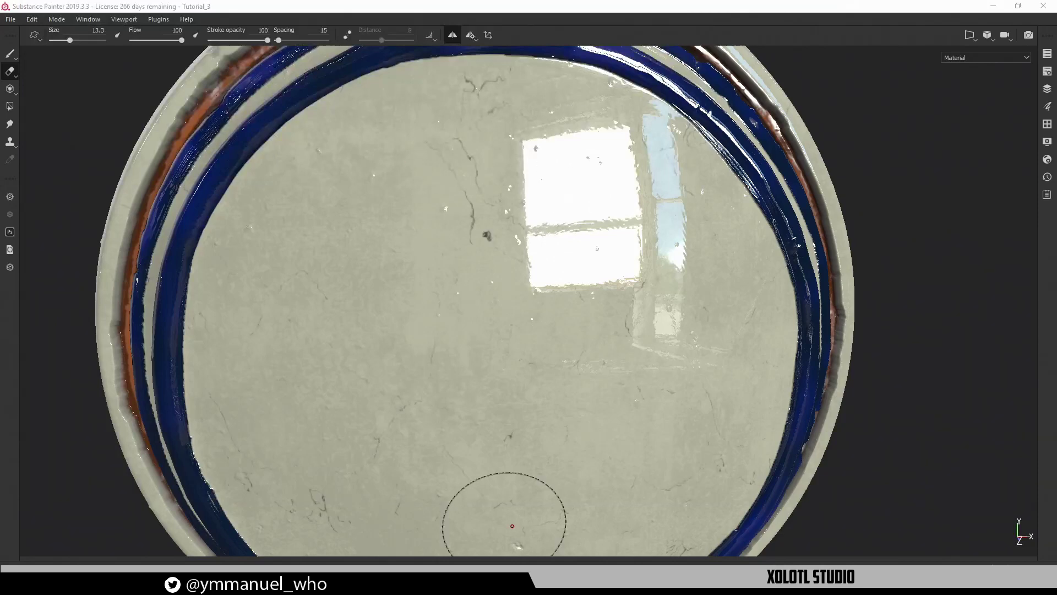
Shrink the eraser and recentre the plate face-on
{"action": "left_click_drag", "start_coordinate": [479, 337], "coordinate": [489, 298], "text": "alt"}
{"action": "right_click_drag", "start_coordinate": [488, 298], "coordinate": [324, 283], "text": "alt"}
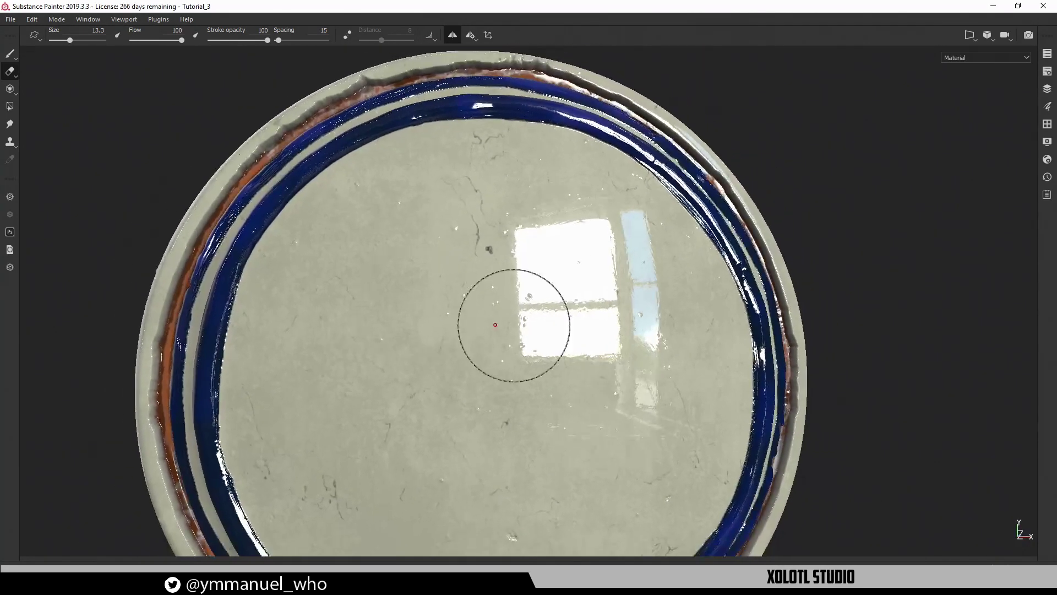
{"action": "right_click_drag", "start_coordinate": [518, 322], "coordinate": [486, 323], "text": "ctrl"}
{"action": "middle_click_drag", "start_coordinate": [512, 310], "coordinate": [446, 213], "text": "alt"}
{"action": "middle_click_drag", "start_coordinate": [431, 172], "coordinate": [429, 199], "text": "alt"}
{"action": "left_click_drag", "start_coordinate": [430, 198], "coordinate": [424, 196], "text": "alt"}
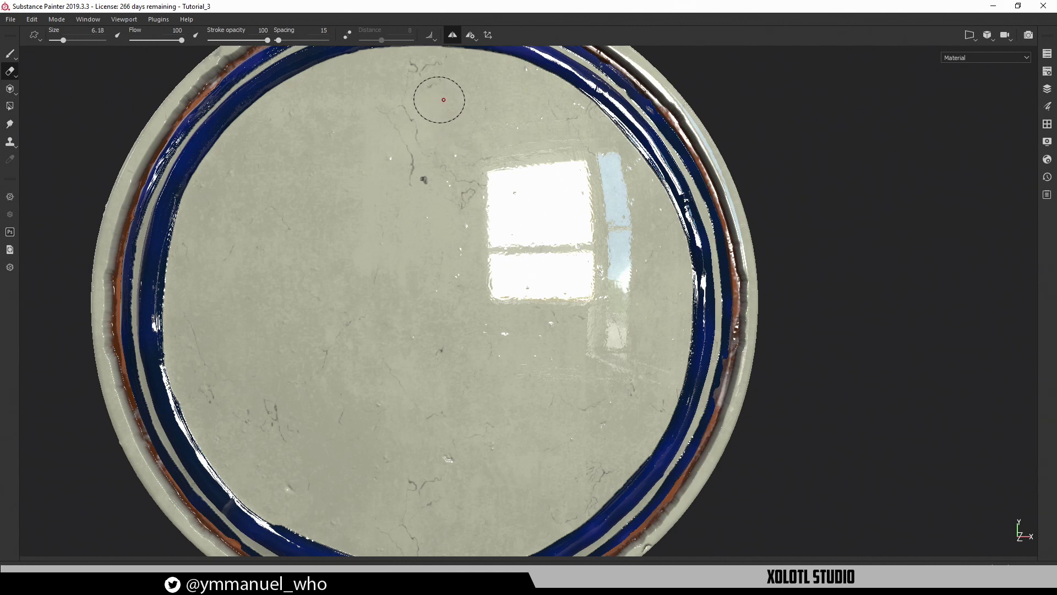
Paint the mirrored blue skull outline's top arc, sides and widened jaw
{"action": "key", "text": "1"}
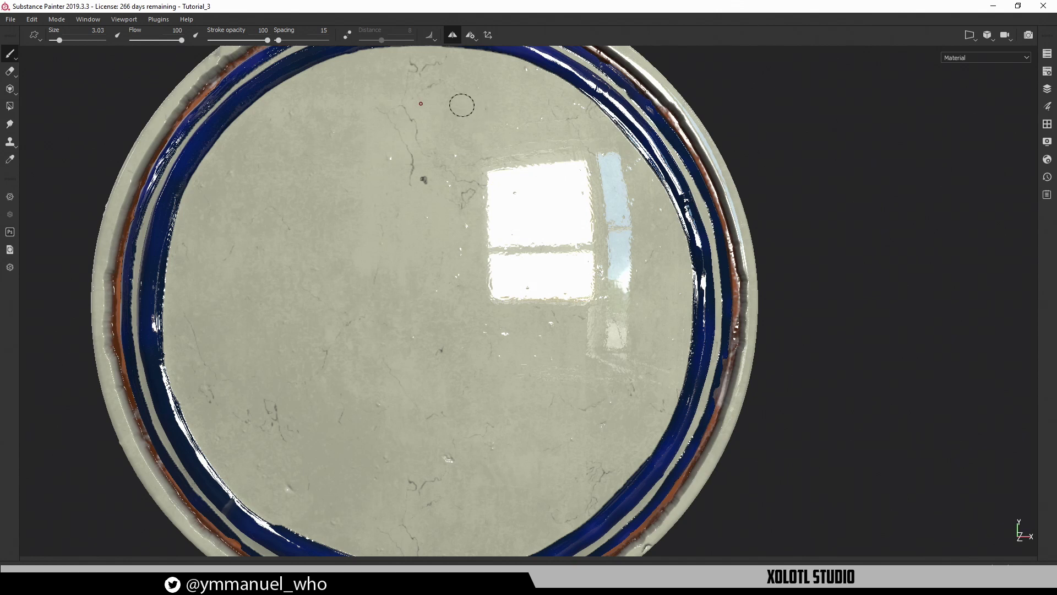
{"action": "mouse_move", "coordinate": [438, 95]}
{"action": "left_mouse_down"}
{"action": "mouse_move", "coordinate": [497, 107]}
{"action": "mouse_move", "coordinate": [542, 139]}
{"action": "mouse_move", "coordinate": [588, 194]}
{"action": "mouse_move", "coordinate": [580, 200]}
{"action": "left_mouse_up"}
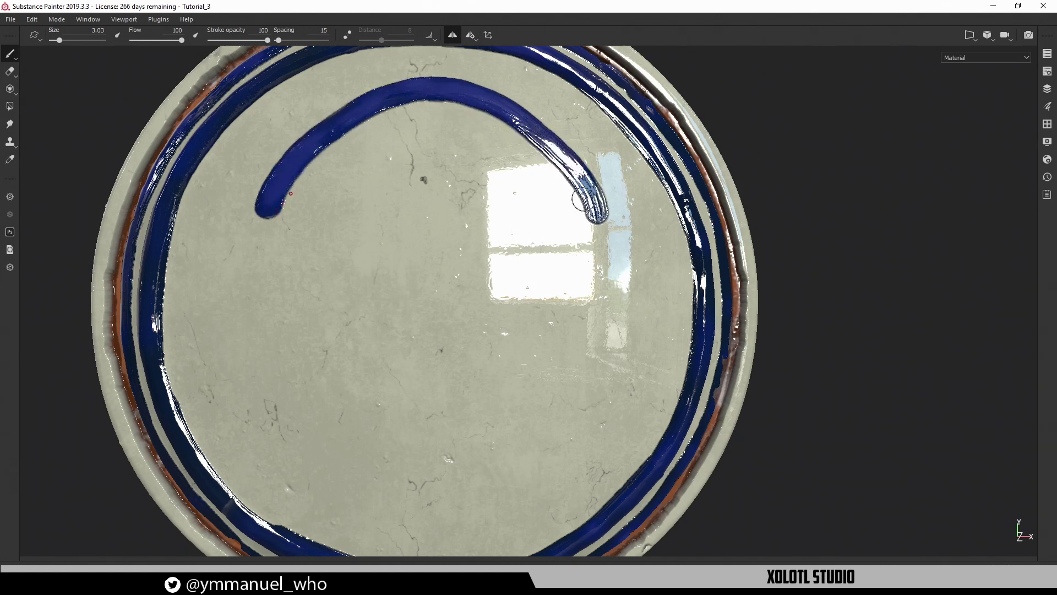
{"action": "mouse_move", "coordinate": [494, 104]}
{"action": "left_mouse_down"}
{"action": "mouse_move", "coordinate": [581, 165]}
{"action": "mouse_move", "coordinate": [614, 253]}
{"action": "mouse_move", "coordinate": [593, 302]}
{"action": "mouse_move", "coordinate": [532, 347]}
{"action": "mouse_move", "coordinate": [488, 406]}
{"action": "mouse_move", "coordinate": [485, 468]}
{"action": "mouse_move", "coordinate": [428, 514]}
{"action": "mouse_move", "coordinate": [493, 509]}
{"action": "mouse_move", "coordinate": [508, 421]}
{"action": "mouse_move", "coordinate": [592, 311]}
{"action": "mouse_move", "coordinate": [624, 286]}
{"action": "mouse_move", "coordinate": [630, 201]}
{"action": "mouse_move", "coordinate": [575, 135]}
{"action": "mouse_move", "coordinate": [509, 103]}
{"action": "left_mouse_up"}
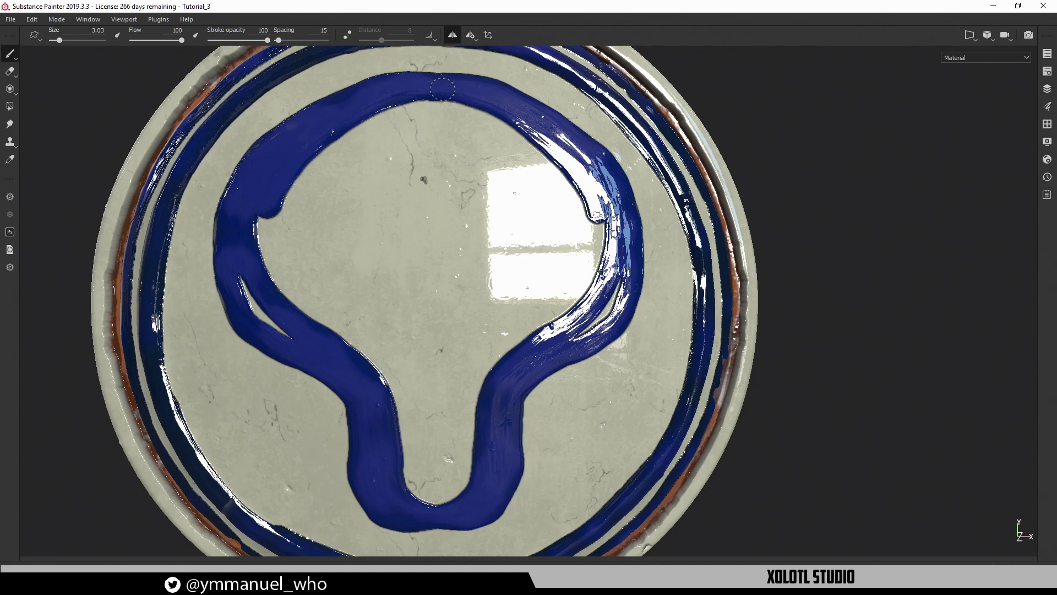
{"action": "mouse_move", "coordinate": [352, 142]}
{"action": "left_mouse_down"}
{"action": "mouse_move", "coordinate": [275, 212]}
{"action": "mouse_move", "coordinate": [265, 281]}
{"action": "mouse_move", "coordinate": [281, 324]}
{"action": "mouse_move", "coordinate": [296, 202]}
{"action": "mouse_move", "coordinate": [353, 338]}
{"action": "mouse_move", "coordinate": [396, 399]}
{"action": "mouse_move", "coordinate": [421, 479]}
{"action": "mouse_move", "coordinate": [450, 482]}
{"action": "mouse_move", "coordinate": [438, 396]}
{"action": "mouse_move", "coordinate": [467, 450]}
{"action": "mouse_move", "coordinate": [397, 287]}
{"action": "mouse_move", "coordinate": [323, 256]}
{"action": "mouse_move", "coordinate": [330, 165]}
{"action": "mouse_move", "coordinate": [358, 129]}
{"action": "mouse_move", "coordinate": [391, 159]}
{"action": "mouse_move", "coordinate": [429, 319]}
{"action": "mouse_move", "coordinate": [440, 159]}
{"action": "mouse_move", "coordinate": [469, 150]}
{"action": "mouse_move", "coordinate": [476, 118]}
{"action": "left_mouse_up"}
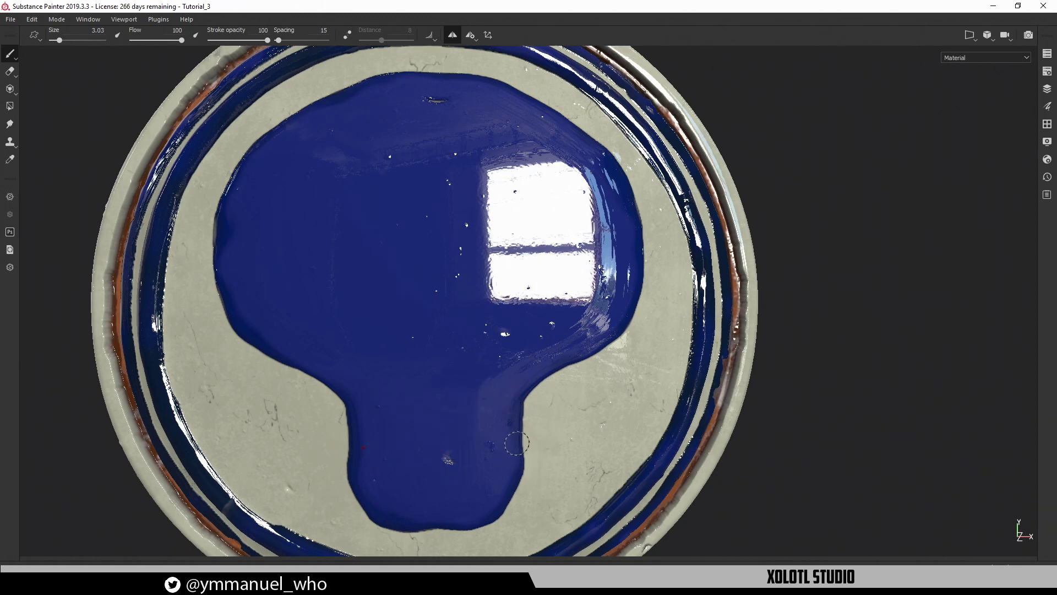
{"action": "mouse_move", "coordinate": [515, 404]}
{"action": "left_mouse_down"}
{"action": "mouse_move", "coordinate": [526, 449]}
{"action": "mouse_move", "coordinate": [514, 487]}
{"action": "left_mouse_up"}
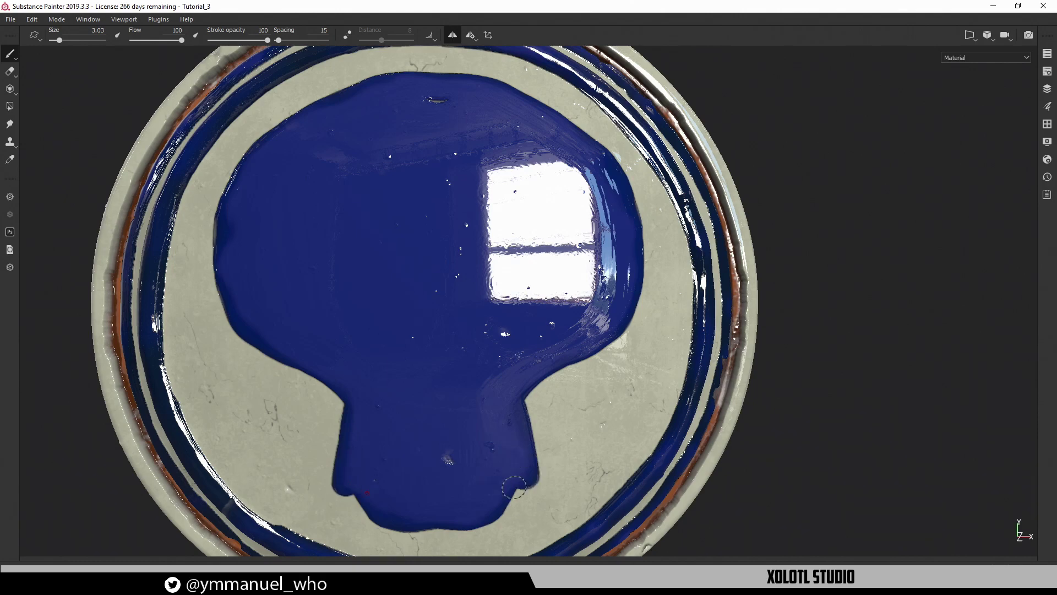
Fill the notches along the blue skull's edges with mirrored blue brush strokes
{"action": "left_click_drag", "start_coordinate": [567, 337], "coordinate": [590, 342], "text": "alt"}
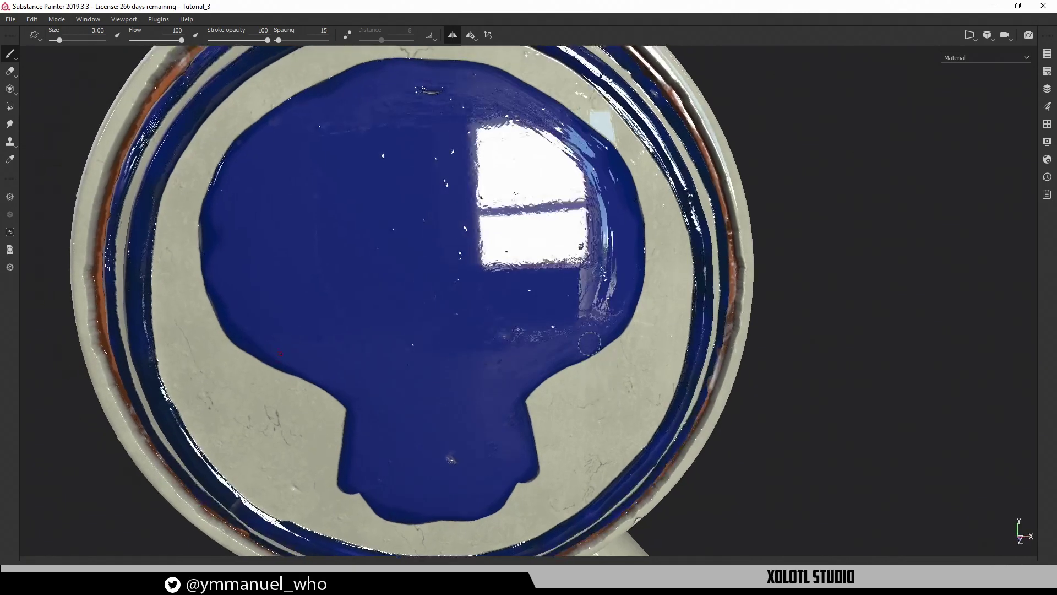
{"action": "key", "text": "F3"}
{"action": "key", "text": "F2"}
{"action": "left_click_drag", "start_coordinate": [642, 309], "coordinate": [538, 236], "text": "alt"}
{"action": "middle_click_drag", "start_coordinate": [537, 251], "coordinate": [571, 337], "text": "alt"}
{"action": "right_click_drag", "start_coordinate": [464, 344], "coordinate": [585, 247], "text": "alt"}
{"action": "left_click_drag", "start_coordinate": [398, 350], "coordinate": [402, 319]}
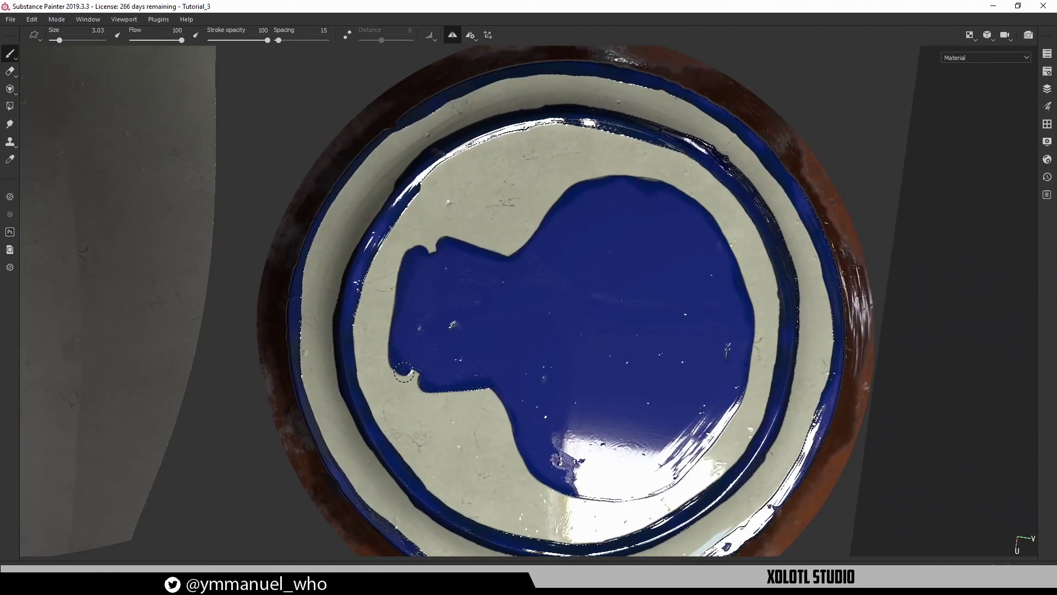
{"action": "left_click_drag", "start_coordinate": [400, 376], "coordinate": [441, 275], "text": "alt"}
{"action": "mouse_move", "coordinate": [401, 360]}
{"action": "left_mouse_down"}
{"action": "mouse_move", "coordinate": [420, 272]}
{"action": "mouse_move", "coordinate": [381, 179]}
{"action": "mouse_move", "coordinate": [398, 132]}
{"action": "mouse_move", "coordinate": [436, 97]}
{"action": "left_mouse_up"}
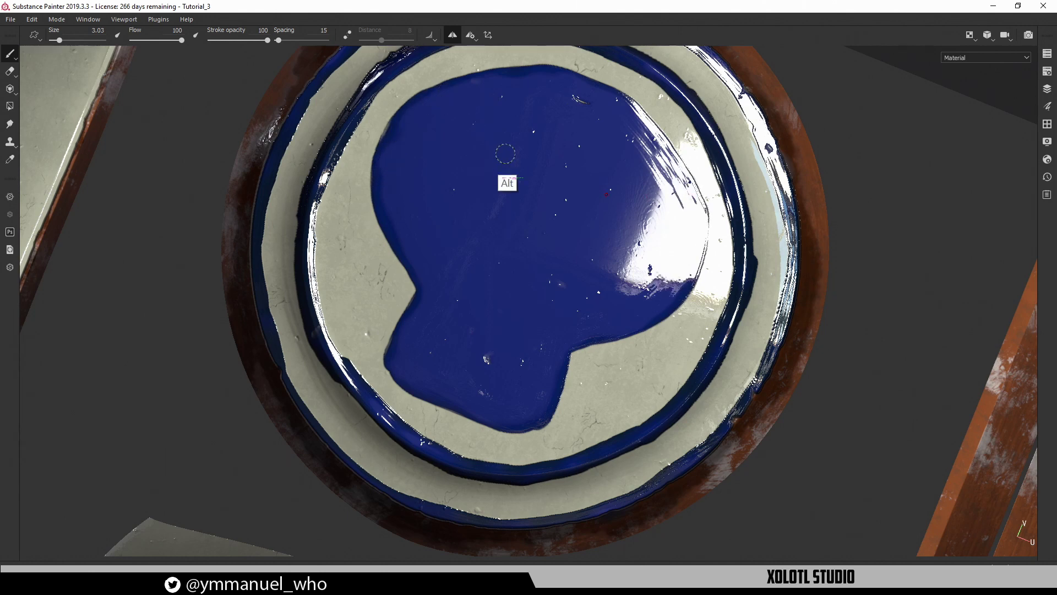
Try two mirrored eye holes in the skull, then fill them back in with blue
{"action": "mouse_move", "coordinate": [505, 154]}
{"action": "left_mouse_down", "text": "alt"}
{"action": "mouse_move", "coordinate": [479, 138]}
{"action": "mouse_move", "coordinate": [411, 317]}
{"action": "mouse_move", "coordinate": [434, 245]}
{"action": "mouse_move", "coordinate": [473, 191]}
{"action": "left_mouse_up", "text": "alt"}
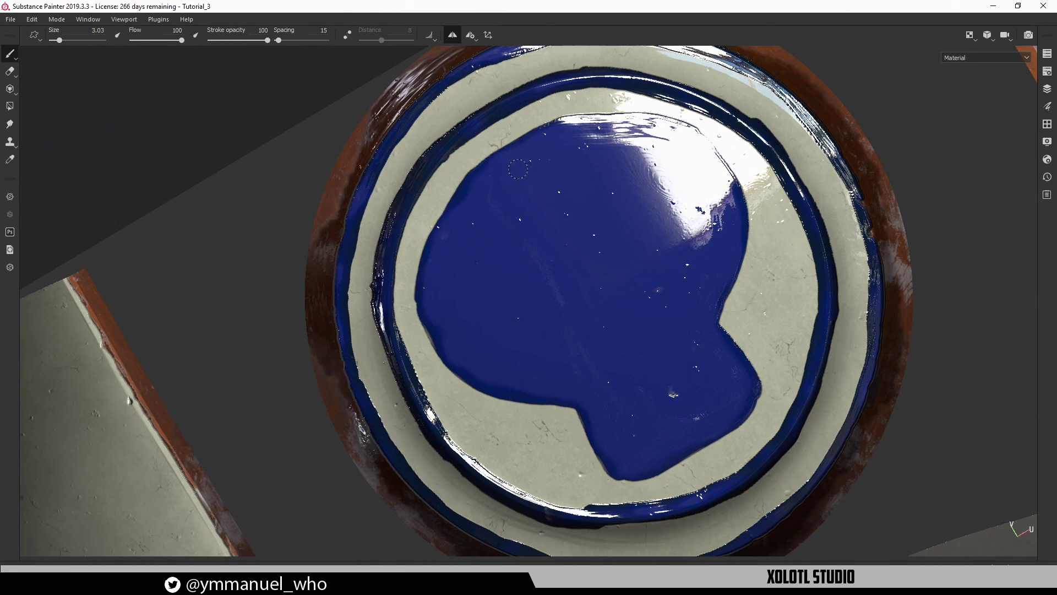
{"action": "left_click_drag", "start_coordinate": [644, 253], "coordinate": [619, 304], "text": "alt"}
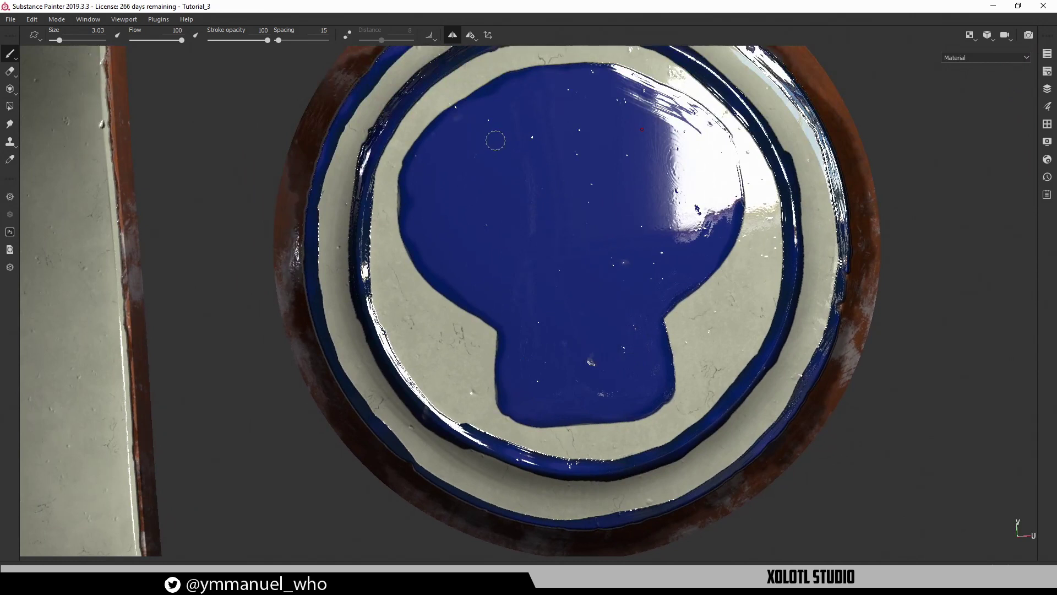
{"action": "mouse_move", "coordinate": [505, 188]}
{"action": "left_mouse_down"}
{"action": "mouse_move", "coordinate": [495, 209]}
{"action": "mouse_move", "coordinate": [487, 198]}
{"action": "mouse_move", "coordinate": [504, 198]}
{"action": "mouse_move", "coordinate": [514, 174]}
{"action": "mouse_move", "coordinate": [474, 217]}
{"action": "mouse_move", "coordinate": [524, 193]}
{"action": "mouse_move", "coordinate": [534, 223]}
{"action": "mouse_move", "coordinate": [495, 160]}
{"action": "mouse_move", "coordinate": [523, 132]}
{"action": "left_mouse_up"}
{"action": "mouse_move", "coordinate": [523, 132]}
{"action": "left_mouse_down", "text": "alt"}
{"action": "mouse_move", "coordinate": [587, 123]}
{"action": "mouse_move", "coordinate": [489, 168]}
{"action": "mouse_move", "coordinate": [468, 234]}
{"action": "mouse_move", "coordinate": [470, 286]}
{"action": "mouse_move", "coordinate": [528, 303]}
{"action": "mouse_move", "coordinate": [595, 247]}
{"action": "mouse_move", "coordinate": [572, 206]}
{"action": "mouse_move", "coordinate": [537, 182]}
{"action": "mouse_move", "coordinate": [478, 215]}
{"action": "left_mouse_up", "text": "alt"}
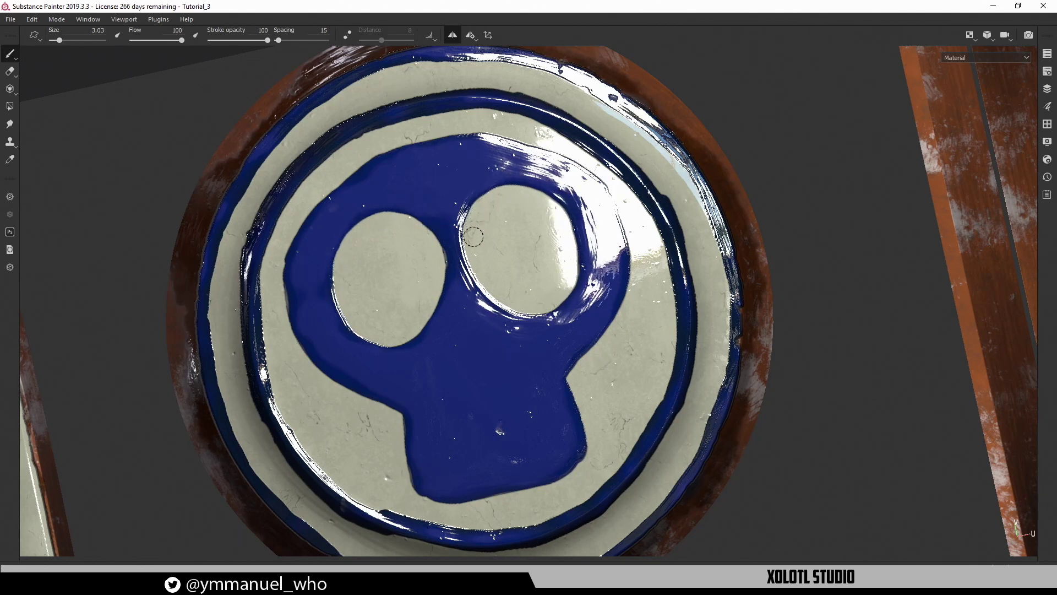
{"action": "left_click_drag", "start_coordinate": [521, 243], "coordinate": [571, 207], "text": "alt"}
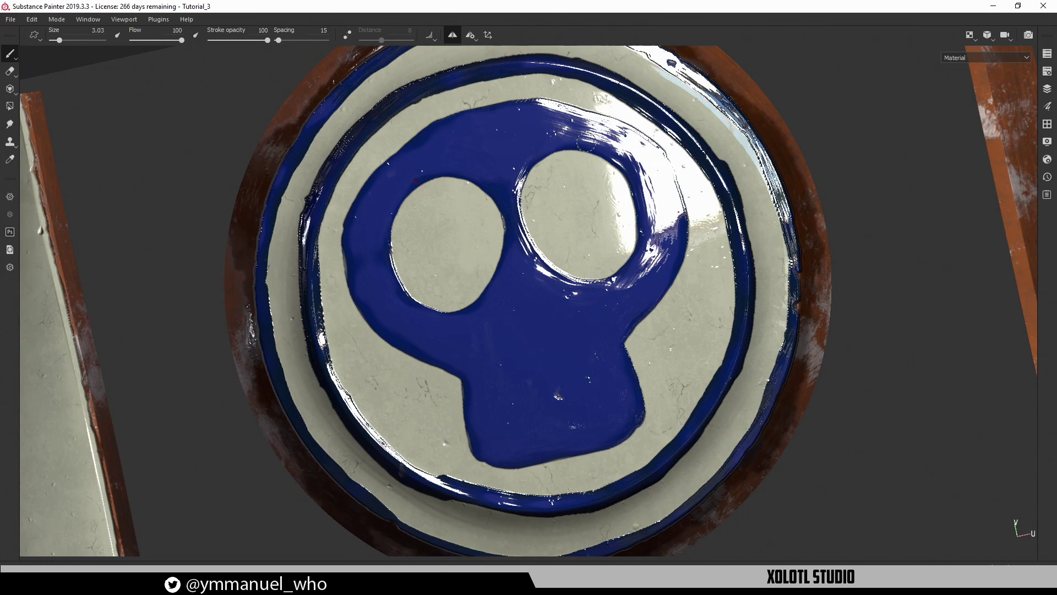
{"action": "mouse_move", "coordinate": [562, 185]}
{"action": "left_mouse_down"}
{"action": "mouse_move", "coordinate": [550, 256]}
{"action": "mouse_move", "coordinate": [537, 165]}
{"action": "mouse_move", "coordinate": [556, 160]}
{"action": "mouse_move", "coordinate": [569, 270]}
{"action": "mouse_move", "coordinate": [581, 192]}
{"action": "mouse_move", "coordinate": [617, 275]}
{"action": "mouse_move", "coordinate": [655, 232]}
{"action": "mouse_move", "coordinate": [600, 182]}
{"action": "mouse_move", "coordinate": [573, 132]}
{"action": "mouse_move", "coordinate": [587, 164]}
{"action": "mouse_move", "coordinate": [581, 176]}
{"action": "mouse_move", "coordinate": [606, 215]}
{"action": "mouse_move", "coordinate": [545, 231]}
{"action": "left_mouse_up"}
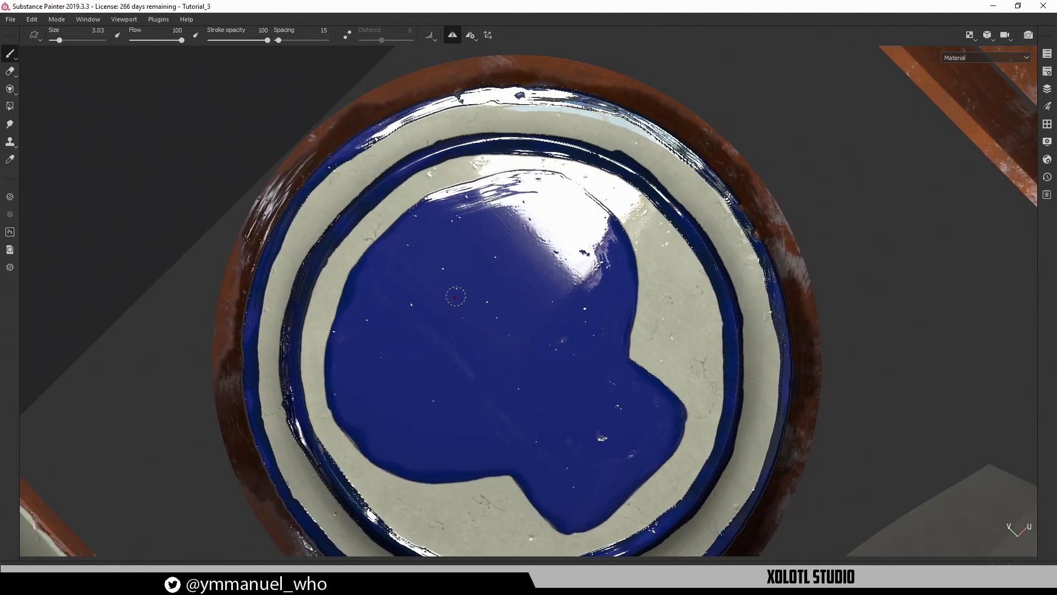
Shrink the paint brush from 3.03 to 0.9 and frame the emblem head-on and upright
{"action": "key", "text": "Tab"}
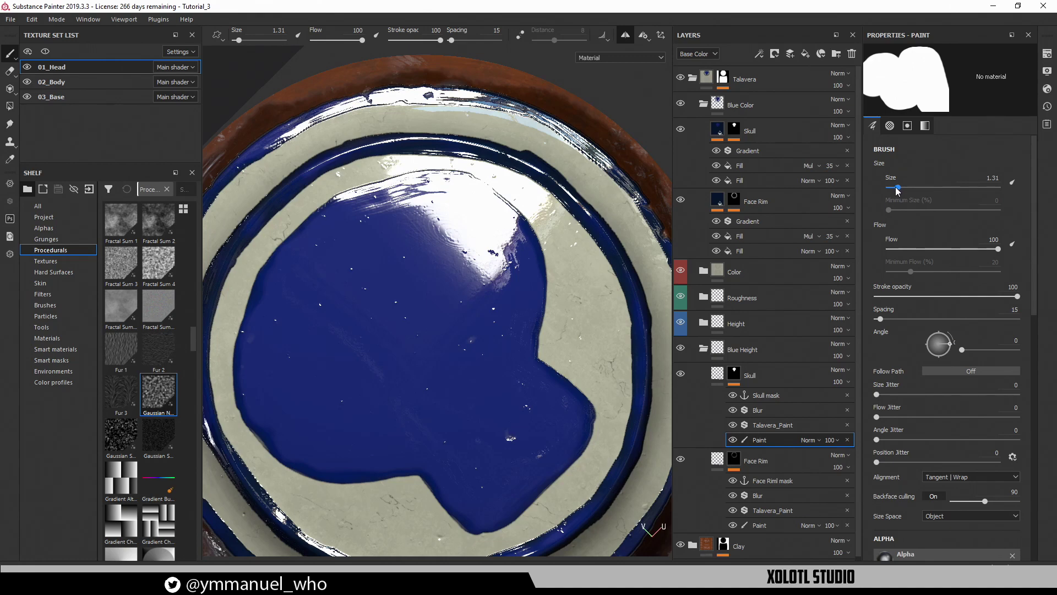
{"action": "key", "text": "Tab"}
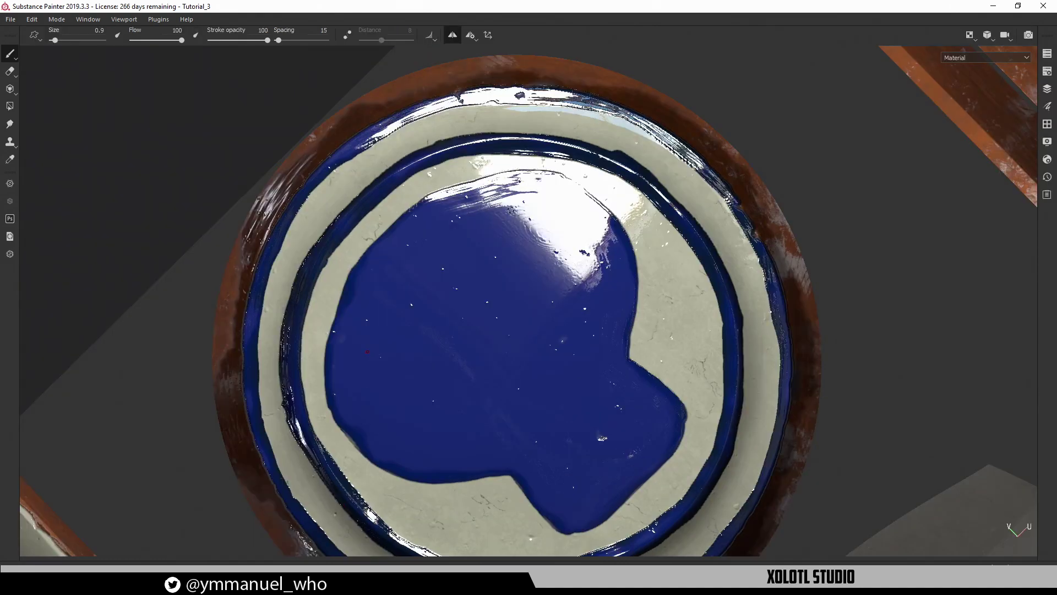
{"action": "left_click_drag", "start_coordinate": [505, 265], "coordinate": [596, 213], "text": "alt"}
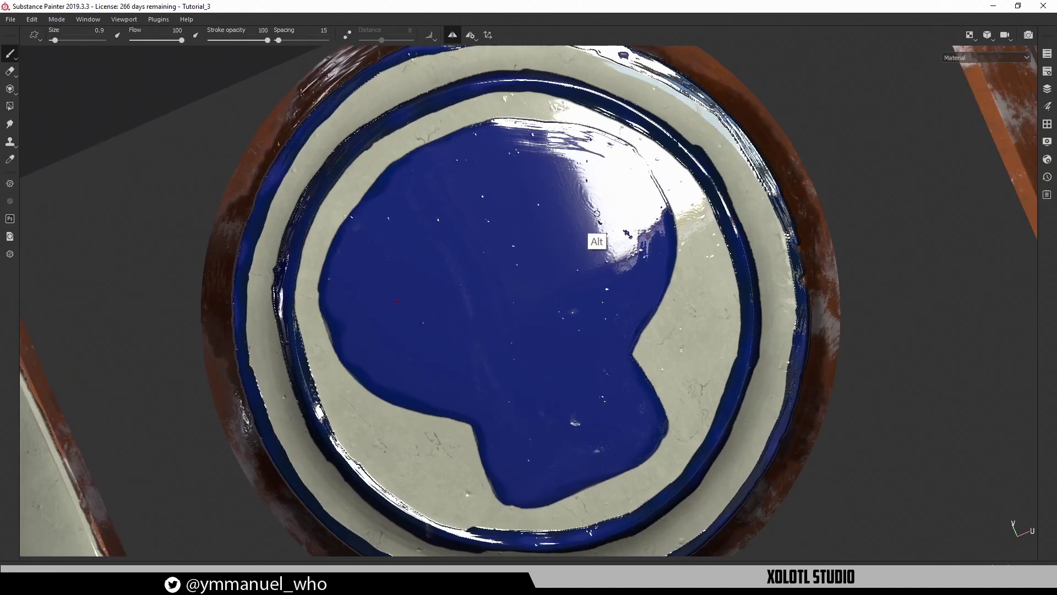
{"action": "right_click_drag", "start_coordinate": [520, 229], "coordinate": [566, 381], "text": "alt"}
{"action": "middle_click_drag", "start_coordinate": [539, 272], "coordinate": [567, 295], "text": "alt"}
Paint a cream teardrop at the skull's top and shorten its lower tip with blue
{"action": "left_click_drag", "start_coordinate": [567, 296], "coordinate": [569, 266], "text": "alt+shift"}
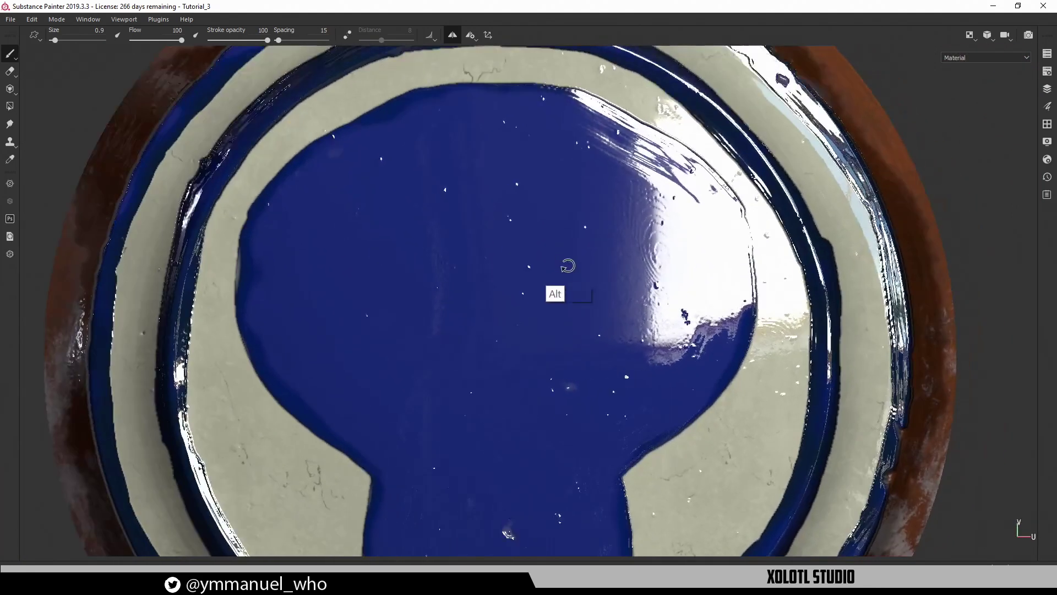
{"action": "middle_click_drag", "start_coordinate": [530, 255], "coordinate": [479, 274], "text": "alt"}
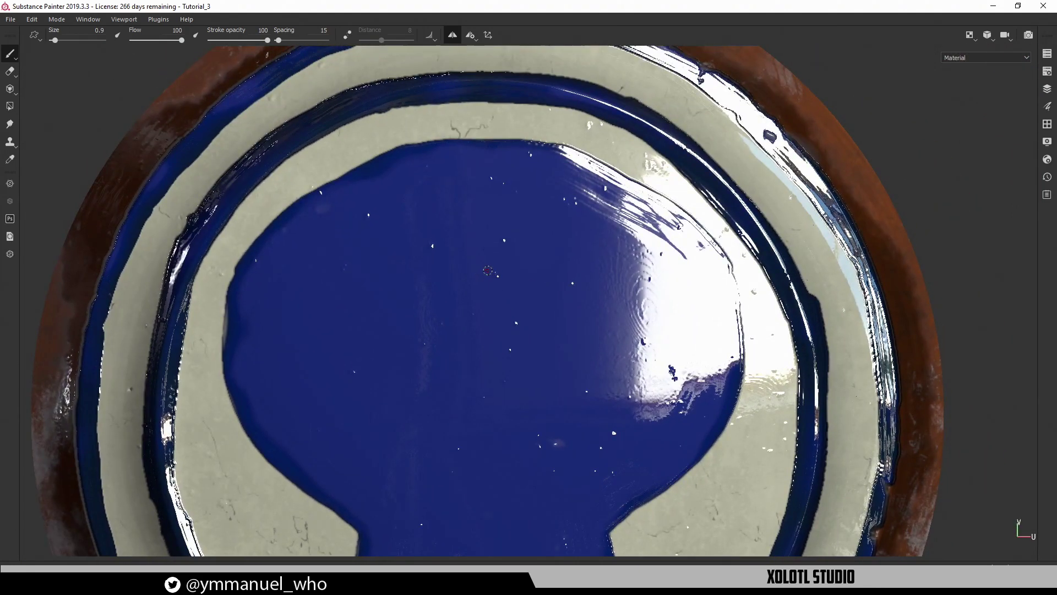
{"action": "mouse_move", "coordinate": [484, 277]}
{"action": "left_mouse_down"}
{"action": "mouse_move", "coordinate": [483, 162]}
{"action": "mouse_move", "coordinate": [482, 229]}
{"action": "mouse_move", "coordinate": [500, 240]}
{"action": "mouse_move", "coordinate": [518, 203]}
{"action": "left_mouse_up"}
{"action": "key", "text": "ctrl+z"}
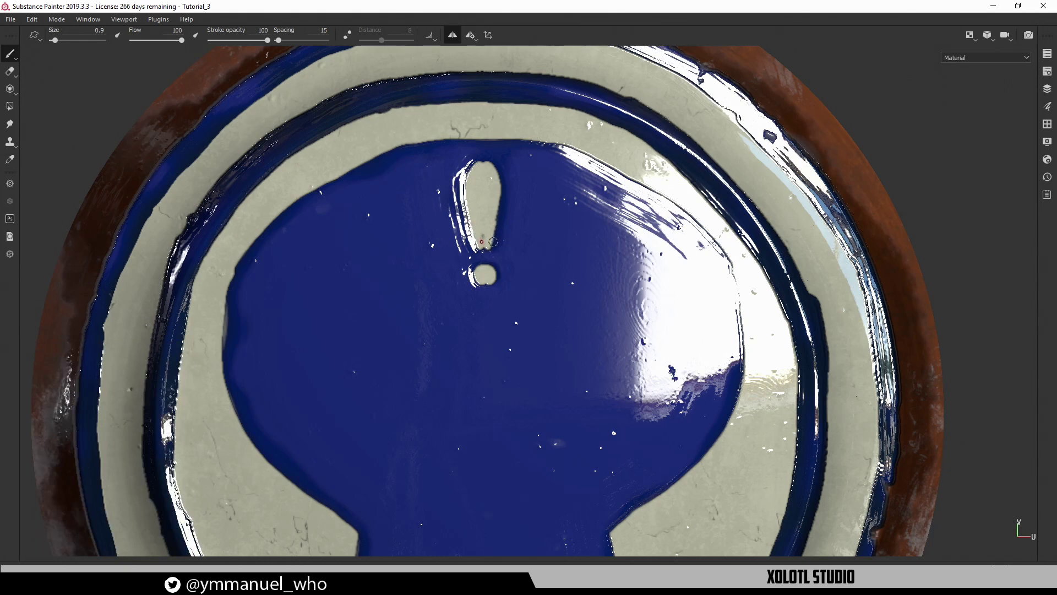
{"action": "mouse_move", "coordinate": [481, 242]}
{"action": "left_mouse_down"}
{"action": "mouse_move", "coordinate": [483, 224]}
{"action": "mouse_move", "coordinate": [485, 253]}
{"action": "left_mouse_up"}
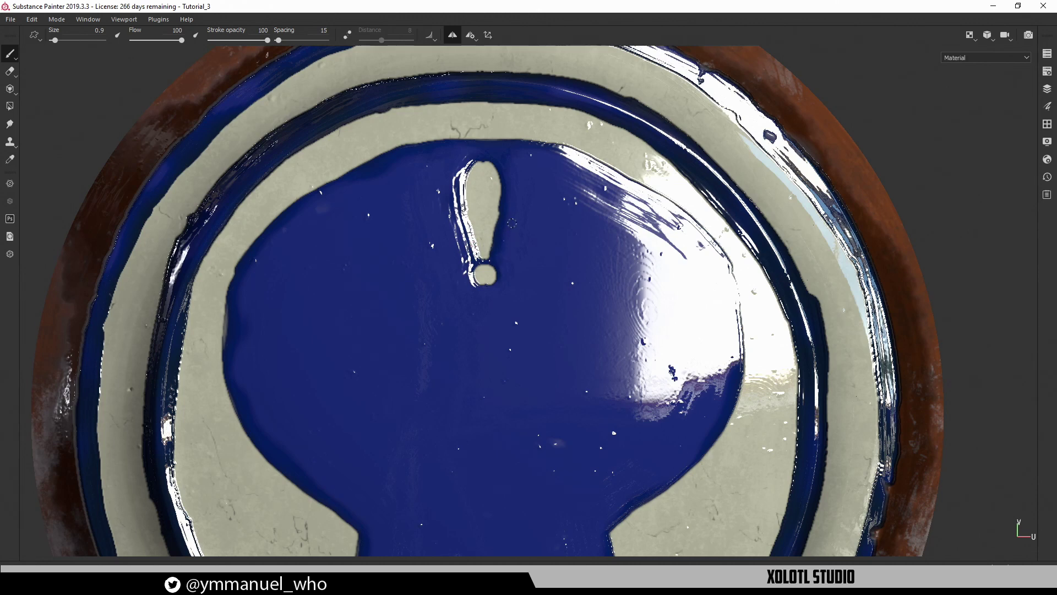
Add mirrored leaf petals beside the teardrop and paint a heart-shaped nose in the centre
{"action": "left_click_drag", "start_coordinate": [498, 251], "coordinate": [521, 216]}
{"action": "key", "text": "ctrl+z"}
{"action": "key", "text": "ctrl+z"}
{"action": "mouse_move", "coordinate": [504, 254]}
{"action": "left_mouse_down"}
{"action": "mouse_move", "coordinate": [526, 206]}
{"action": "mouse_move", "coordinate": [551, 184]}
{"action": "mouse_move", "coordinate": [561, 188]}
{"action": "mouse_move", "coordinate": [528, 220]}
{"action": "mouse_move", "coordinate": [558, 191]}
{"action": "mouse_move", "coordinate": [501, 215]}
{"action": "mouse_move", "coordinate": [490, 256]}
{"action": "left_mouse_up"}
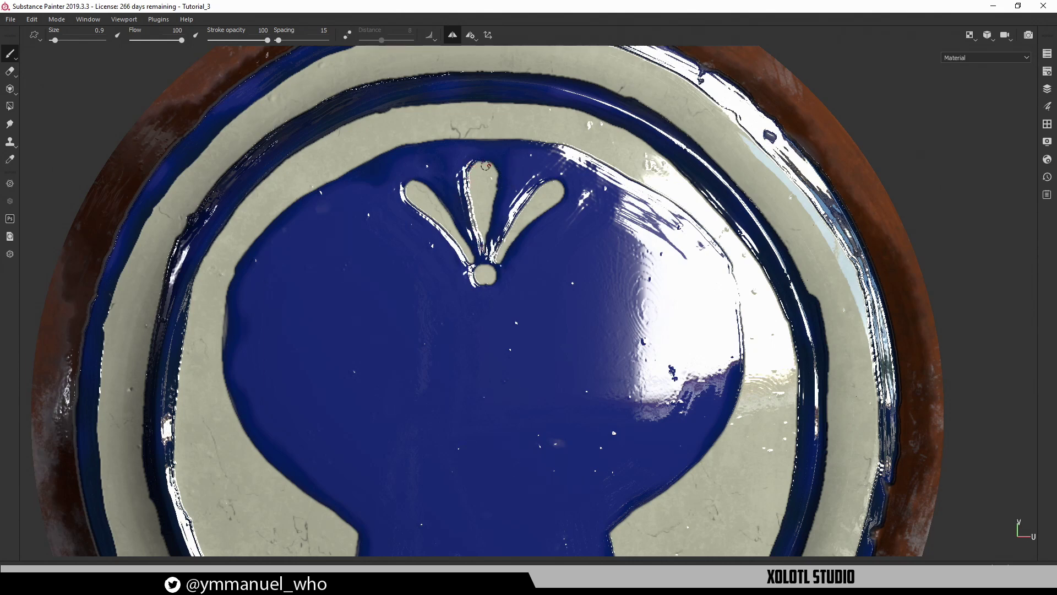
{"action": "middle_click_drag", "start_coordinate": [540, 283], "coordinate": [539, 126], "text": "alt"}
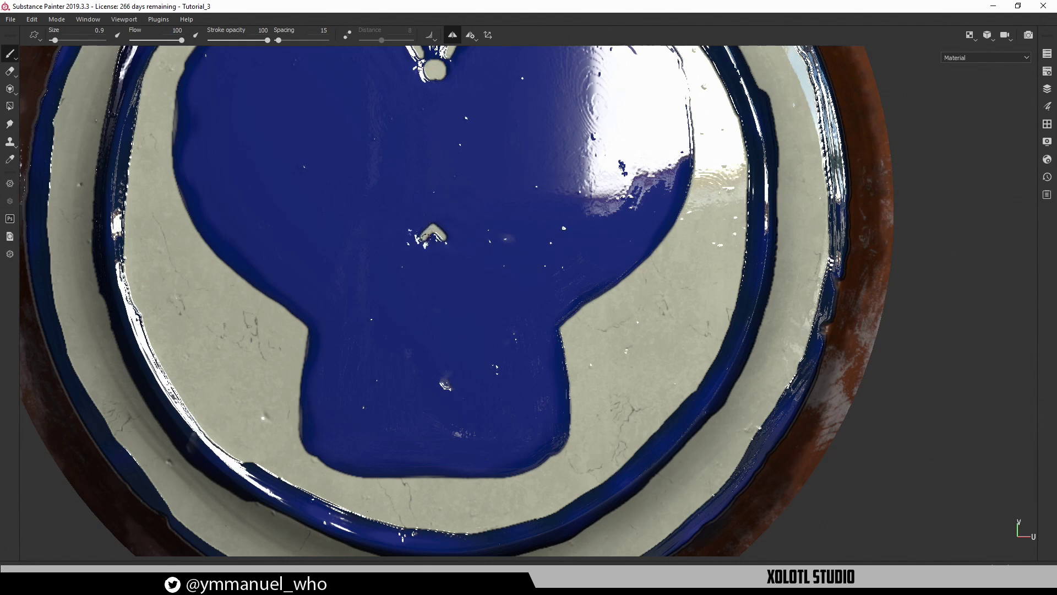
{"action": "mouse_move", "coordinate": [445, 240]}
{"action": "left_mouse_down"}
{"action": "mouse_move", "coordinate": [460, 283]}
{"action": "mouse_move", "coordinate": [445, 293]}
{"action": "mouse_move", "coordinate": [408, 252]}
{"action": "mouse_move", "coordinate": [432, 258]}
{"action": "mouse_move", "coordinate": [427, 275]}
{"action": "mouse_move", "coordinate": [431, 254]}
{"action": "left_mouse_up"}
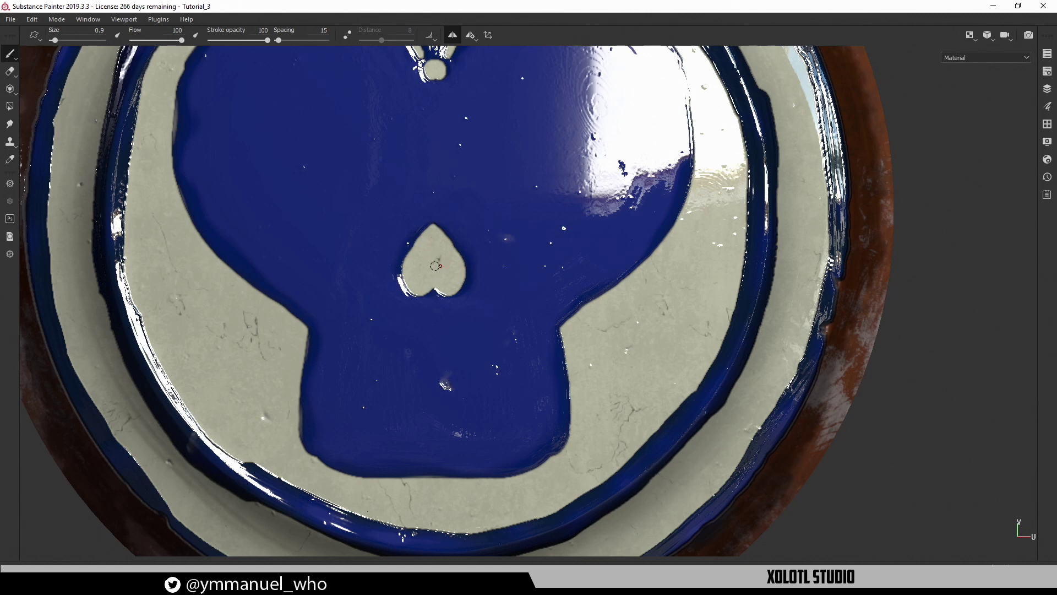
Paint the first pair of mirrored cream teeth in the skull's jaw
{"action": "middle_click_drag", "start_coordinate": [478, 292], "coordinate": [472, 190], "text": "alt"}
{"action": "left_click_drag", "start_coordinate": [478, 265], "coordinate": [465, 260], "text": "alt"}
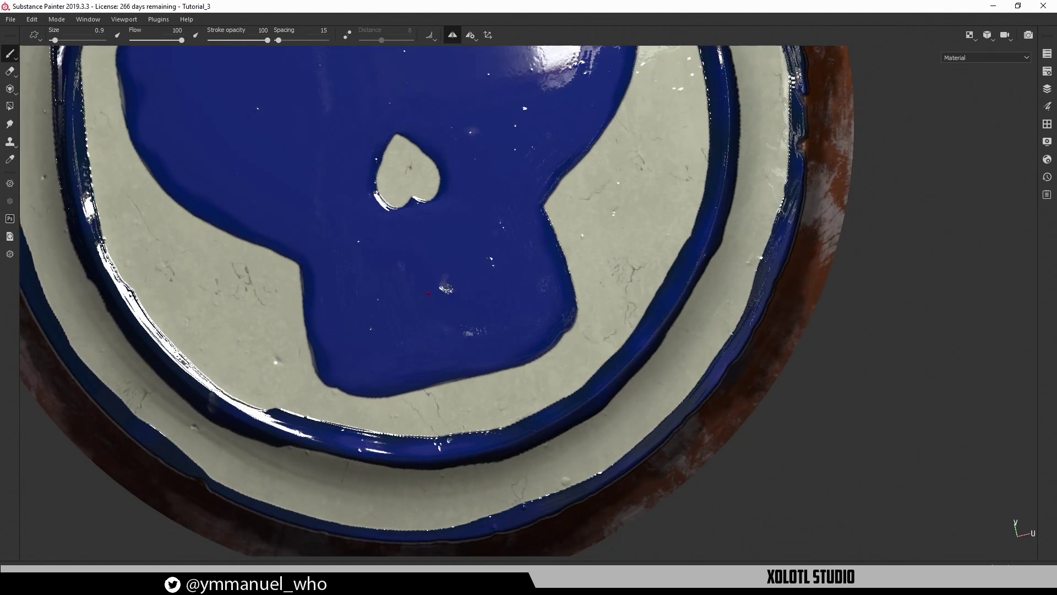
{"action": "middle_click_drag", "start_coordinate": [489, 273], "coordinate": [498, 320], "text": "alt"}
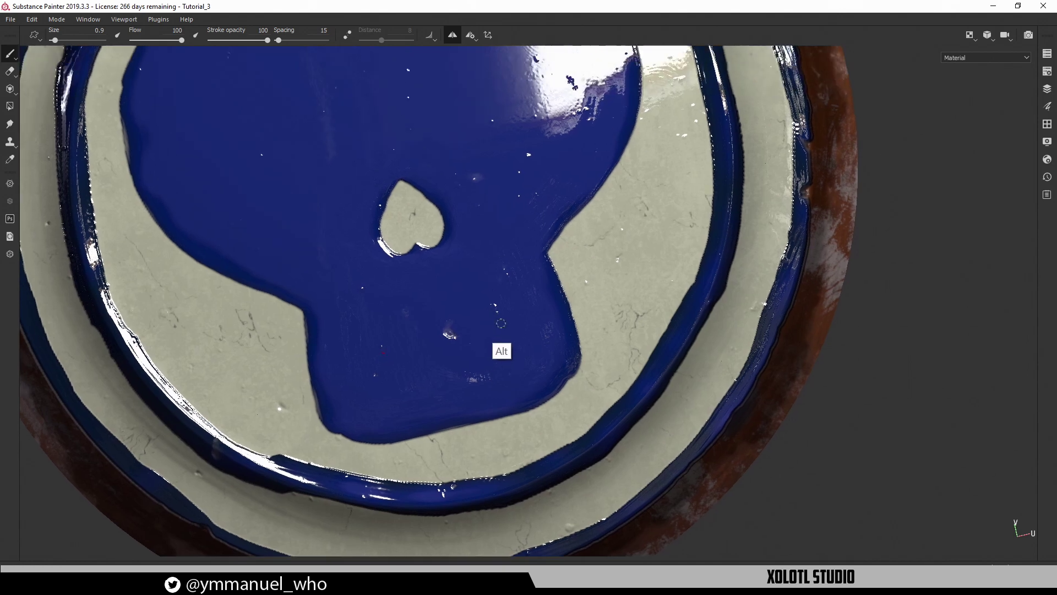
{"action": "left_click_drag", "start_coordinate": [472, 305], "coordinate": [484, 288], "text": "alt"}
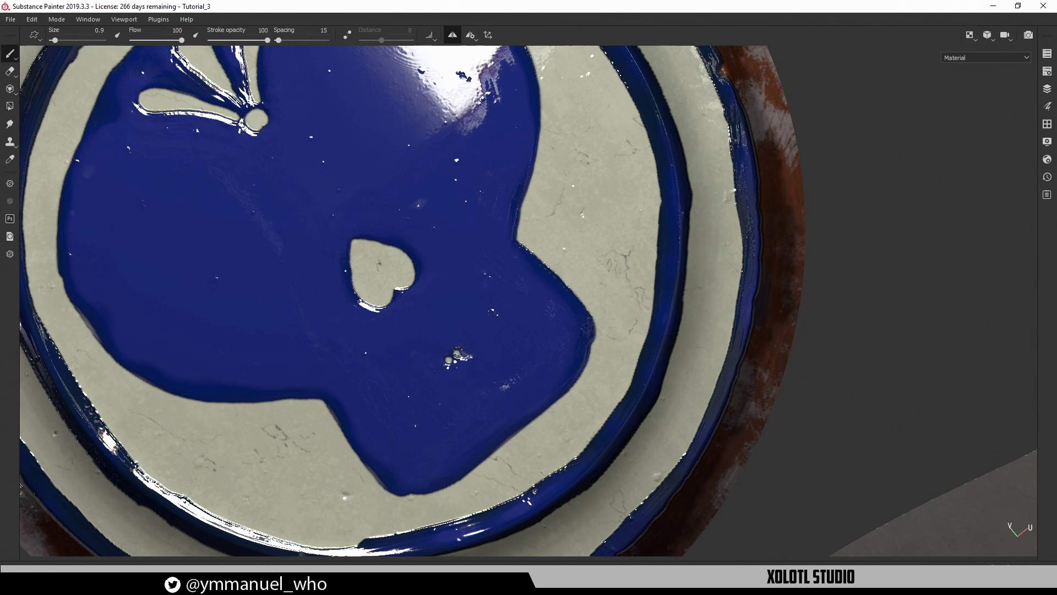
{"action": "mouse_move", "coordinate": [457, 353]}
{"action": "left_mouse_down"}
{"action": "mouse_move", "coordinate": [448, 334]}
{"action": "mouse_move", "coordinate": [468, 325]}
{"action": "mouse_move", "coordinate": [472, 340]}
{"action": "mouse_move", "coordinate": [458, 325]}
{"action": "mouse_move", "coordinate": [462, 342]}
{"action": "mouse_move", "coordinate": [487, 303]}
{"action": "mouse_move", "coordinate": [498, 325]}
{"action": "mouse_move", "coordinate": [489, 317]}
{"action": "mouse_move", "coordinate": [520, 291]}
{"action": "mouse_move", "coordinate": [522, 311]}
{"action": "mouse_move", "coordinate": [513, 304]}
{"action": "left_mouse_up"}
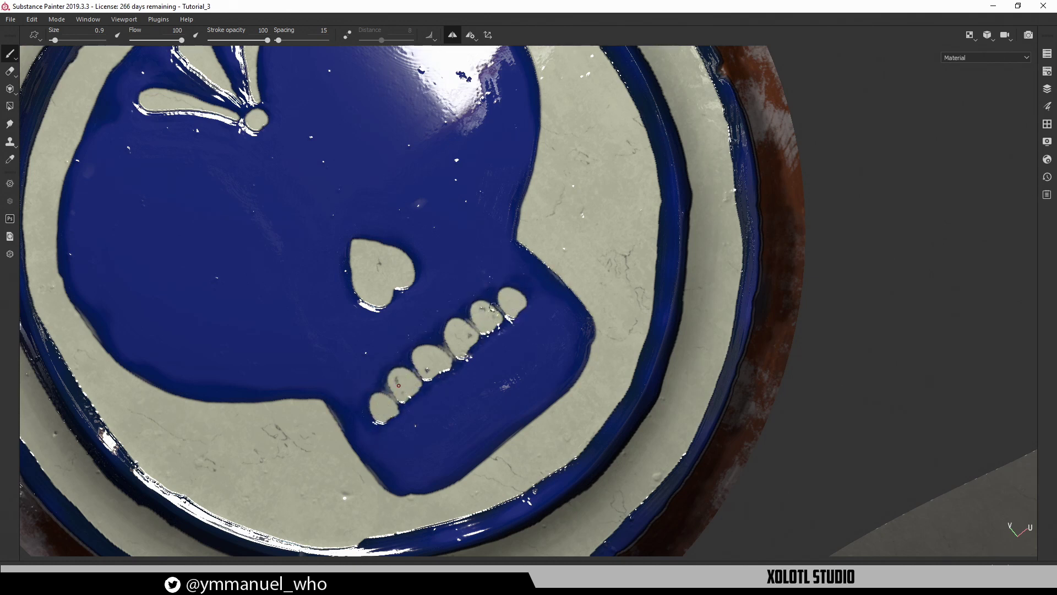
Zoom in on the jaw and check the teeth in the Mask channel
{"action": "middle_click_drag", "start_coordinate": [527, 337], "coordinate": [517, 275], "text": "alt"}
{"action": "right_click_drag", "start_coordinate": [436, 307], "coordinate": [544, 454], "text": "alt"}
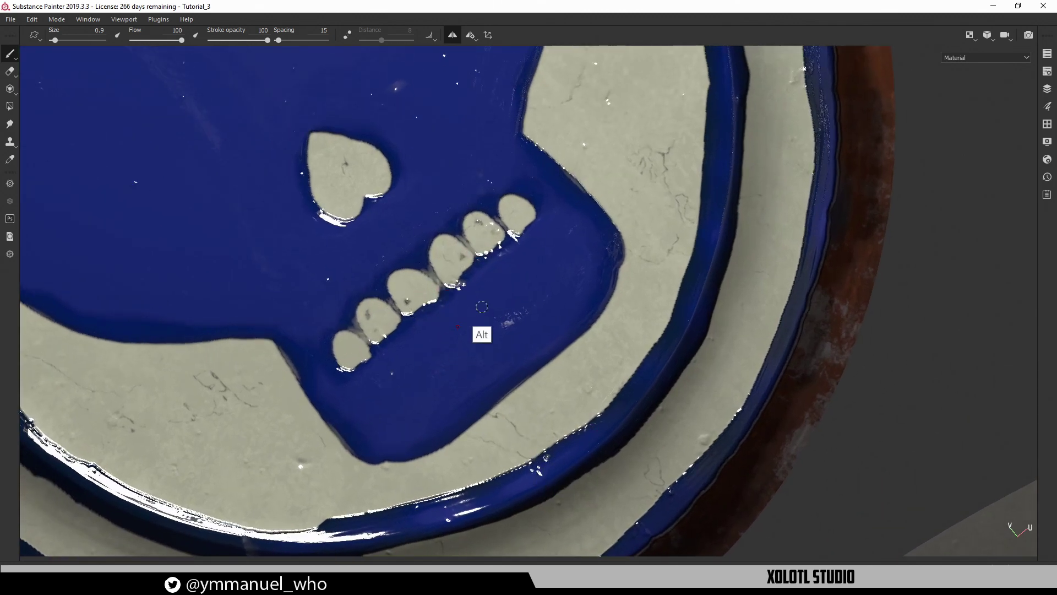
{"action": "middle_click_drag", "start_coordinate": [482, 307], "coordinate": [507, 267], "text": "alt"}
{"action": "key", "text": "c"}
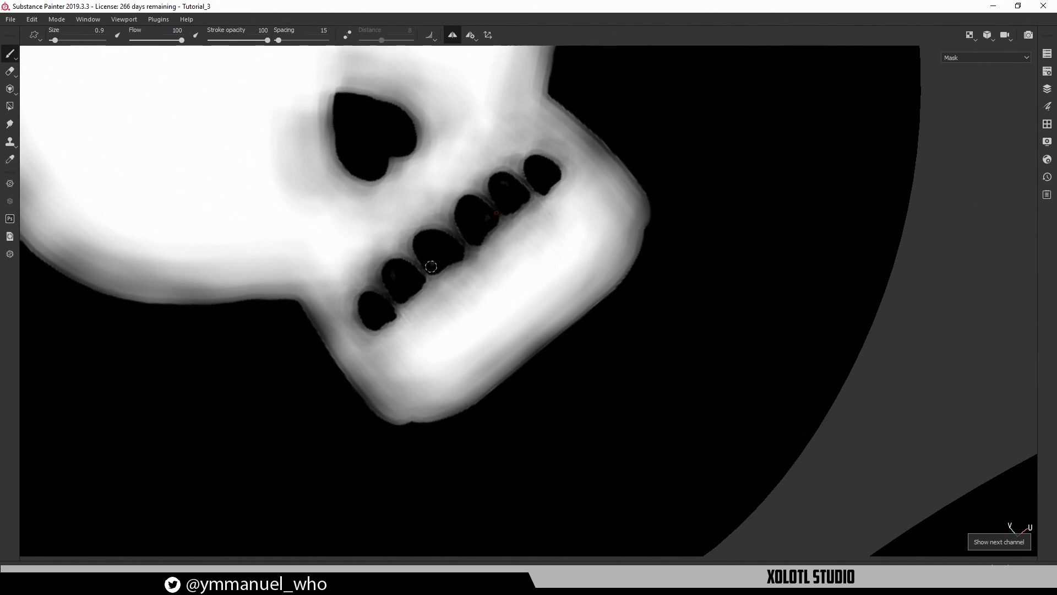
{"action": "key", "text": "m"}
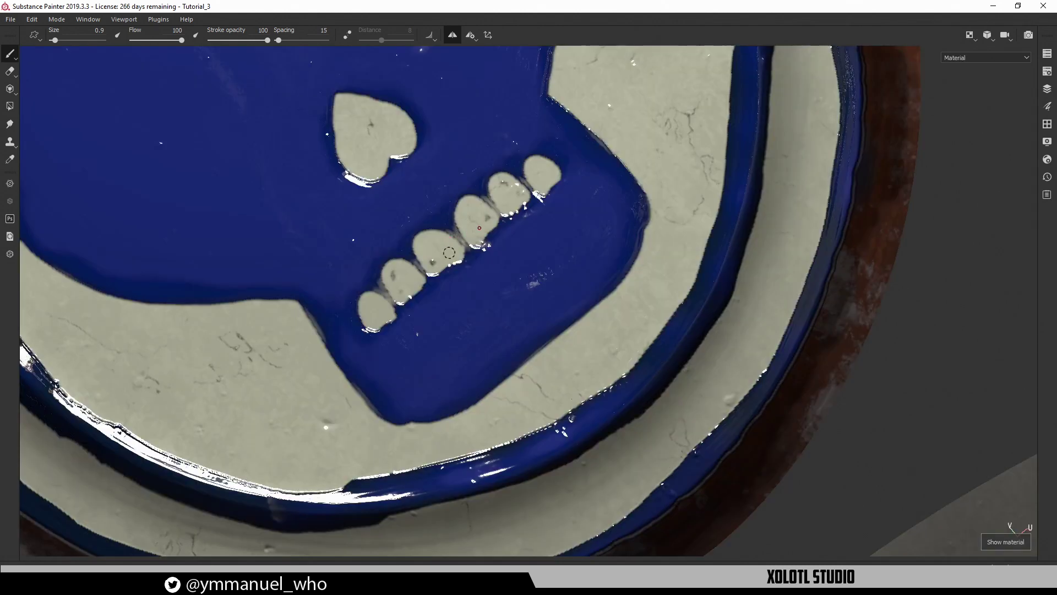
{"action": "left_click_drag", "start_coordinate": [495, 274], "coordinate": [542, 191], "text": "alt"}
{"action": "middle_click_drag", "start_coordinate": [542, 191], "coordinate": [514, 198], "text": "alt"}
{"action": "right_click_drag", "start_coordinate": [489, 247], "coordinate": [590, 397], "text": "alt"}
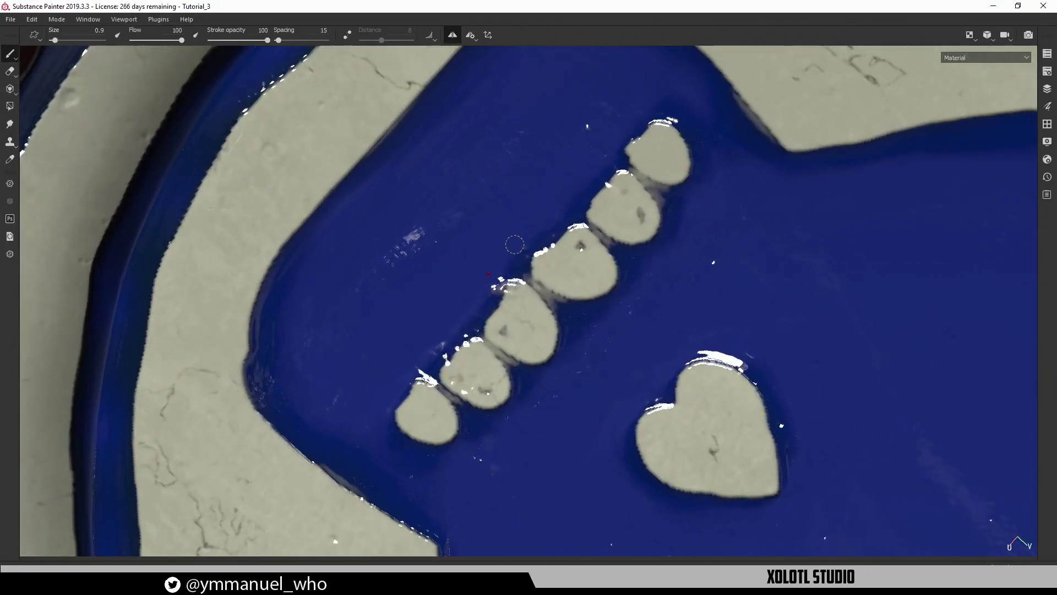
Paint the upper row of teeth above the first, redoing a misshapen tooth
{"action": "mouse_move", "coordinate": [518, 245]}
{"action": "left_mouse_down"}
{"action": "mouse_move", "coordinate": [542, 217]}
{"action": "mouse_move", "coordinate": [491, 212]}
{"action": "mouse_move", "coordinate": [548, 170]}
{"action": "mouse_move", "coordinate": [545, 234]}
{"action": "mouse_move", "coordinate": [518, 196]}
{"action": "left_mouse_up"}
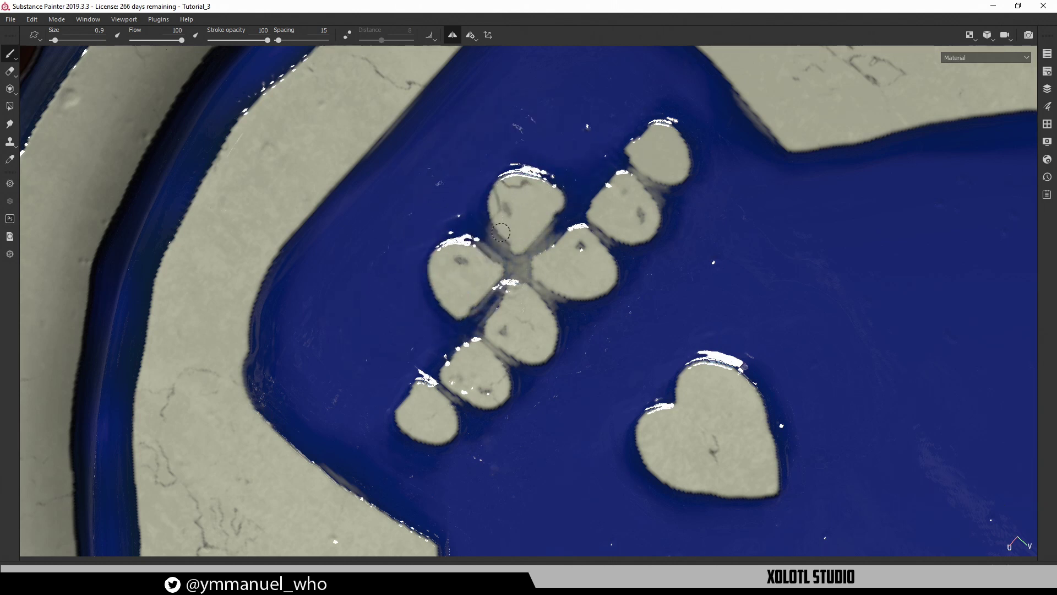
{"action": "middle_click_drag", "start_coordinate": [578, 157], "coordinate": [525, 236], "text": "alt"}
{"action": "mouse_move", "coordinate": [524, 256]}
{"action": "left_mouse_down"}
{"action": "mouse_move", "coordinate": [507, 222]}
{"action": "mouse_move", "coordinate": [541, 236]}
{"action": "mouse_move", "coordinate": [523, 256]}
{"action": "mouse_move", "coordinate": [509, 234]}
{"action": "mouse_move", "coordinate": [518, 206]}
{"action": "mouse_move", "coordinate": [525, 227]}
{"action": "mouse_move", "coordinate": [565, 165]}
{"action": "mouse_move", "coordinate": [590, 180]}
{"action": "mouse_move", "coordinate": [559, 163]}
{"action": "mouse_move", "coordinate": [591, 183]}
{"action": "mouse_move", "coordinate": [572, 179]}
{"action": "mouse_move", "coordinate": [573, 189]}
{"action": "left_mouse_up"}
{"action": "key", "text": "ctrl+z"}
{"action": "right_click_drag", "start_coordinate": [562, 149], "coordinate": [358, 223], "text": "alt"}
{"action": "right_click_drag", "start_coordinate": [558, 218], "coordinate": [386, 220], "text": "alt"}
{"action": "left_click_drag", "start_coordinate": [578, 257], "coordinate": [467, 207], "text": "alt"}
{"action": "right_click_drag", "start_coordinate": [696, 270], "coordinate": [383, 316], "text": "alt"}
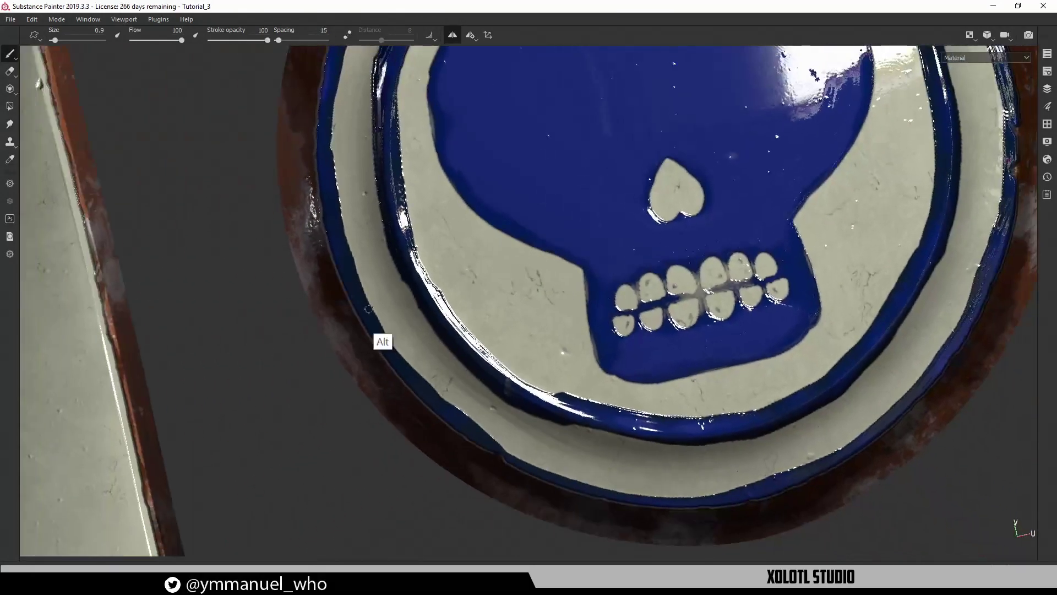
Stamp mirrored spiral eyes onto the upright skull
{"action": "middle_click_drag", "start_coordinate": [528, 361], "coordinate": [389, 493], "text": "alt"}
{"action": "middle_click_drag", "start_coordinate": [552, 374], "coordinate": [494, 413], "text": "alt"}
{"action": "left_click_drag", "start_coordinate": [494, 413], "coordinate": [547, 306], "text": "alt"}
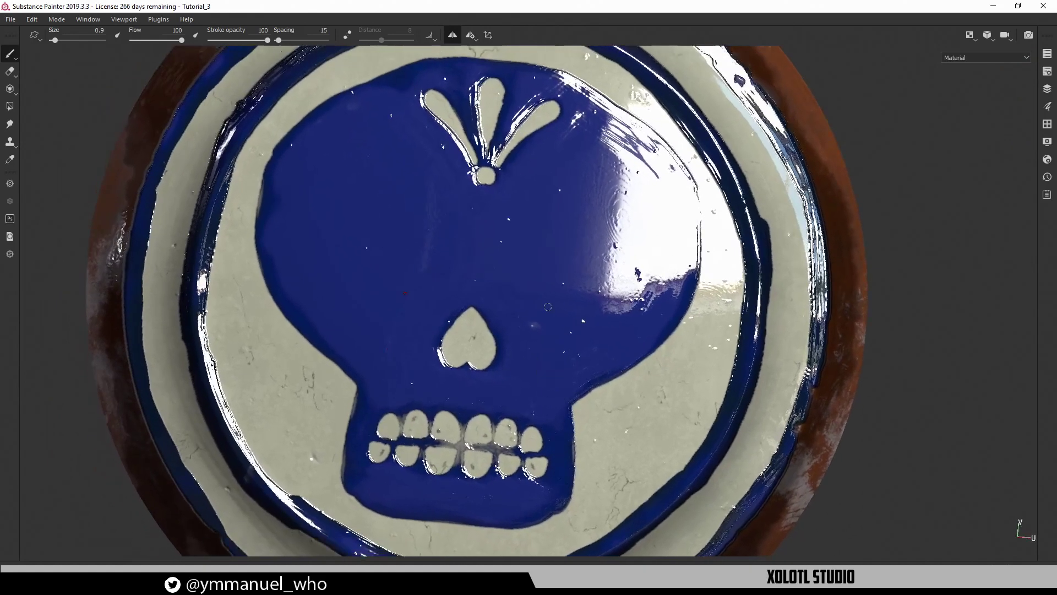
{"action": "left_click", "coordinate": [574, 255]}
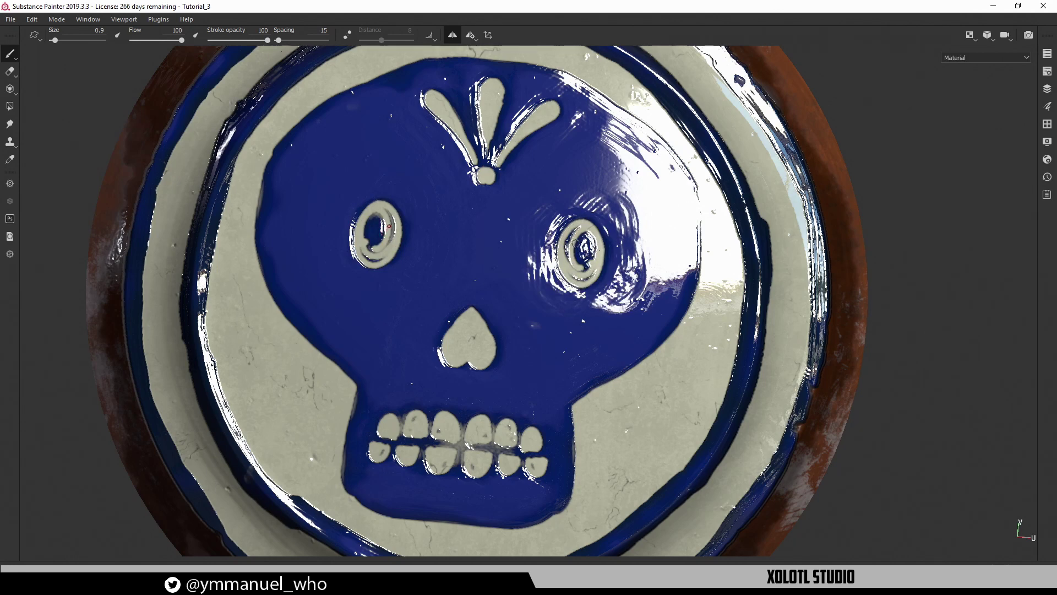
Raise the brush size to 2.7
{"action": "key", "text": "Tab"}
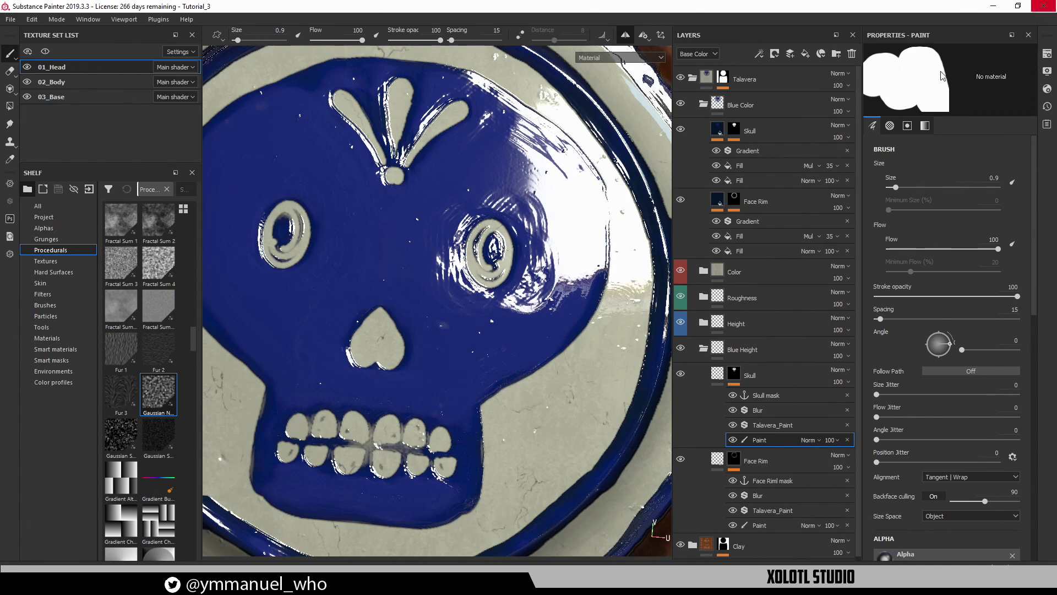
{"action": "left_click_drag", "start_coordinate": [902, 191], "coordinate": [906, 191]}
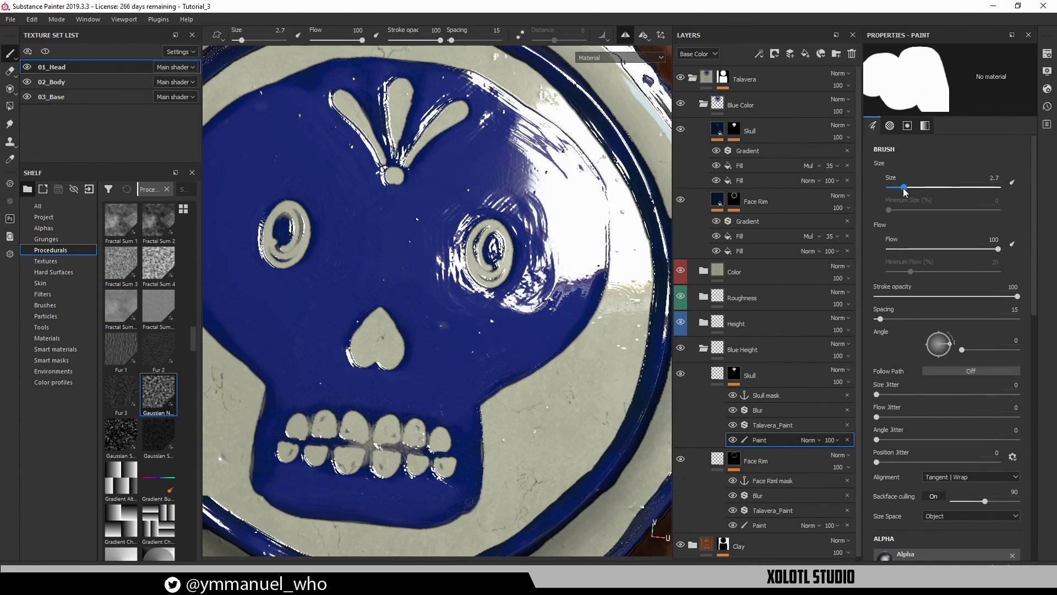
{"action": "key", "text": "Tab"}
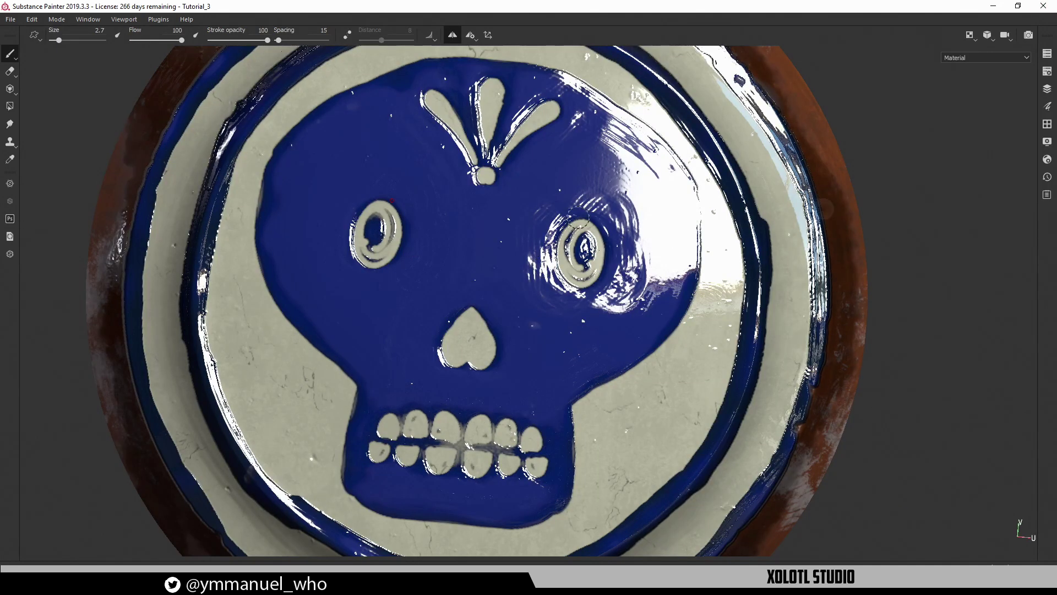
Paint large round cream eye sockets over the spiral eyes and bring back the side panels
{"action": "middle_click_drag", "start_coordinate": [602, 266], "coordinate": [569, 268], "text": "alt"}
{"action": "mouse_move", "coordinate": [569, 268]}
{"action": "left_mouse_down", "text": "alt+shift"}
{"action": "mouse_move", "coordinate": [595, 237]}
{"action": "mouse_move", "coordinate": [550, 220]}
{"action": "mouse_move", "coordinate": [538, 302]}
{"action": "mouse_move", "coordinate": [505, 284]}
{"action": "mouse_move", "coordinate": [501, 234]}
{"action": "mouse_move", "coordinate": [547, 189]}
{"action": "mouse_move", "coordinate": [584, 204]}
{"action": "mouse_move", "coordinate": [606, 264]}
{"action": "mouse_move", "coordinate": [556, 336]}
{"action": "mouse_move", "coordinate": [490, 330]}
{"action": "mouse_move", "coordinate": [473, 259]}
{"action": "mouse_move", "coordinate": [523, 202]}
{"action": "mouse_move", "coordinate": [578, 231]}
{"action": "mouse_move", "coordinate": [512, 236]}
{"action": "mouse_move", "coordinate": [514, 252]}
{"action": "mouse_move", "coordinate": [571, 223]}
{"action": "mouse_move", "coordinate": [578, 208]}
{"action": "mouse_move", "coordinate": [559, 312]}
{"action": "mouse_move", "coordinate": [507, 292]}
{"action": "mouse_move", "coordinate": [487, 244]}
{"action": "mouse_move", "coordinate": [484, 203]}
{"action": "mouse_move", "coordinate": [540, 182]}
{"action": "mouse_move", "coordinate": [500, 205]}
{"action": "mouse_move", "coordinate": [540, 185]}
{"action": "mouse_move", "coordinate": [561, 220]}
{"action": "mouse_move", "coordinate": [514, 266]}
{"action": "mouse_move", "coordinate": [483, 255]}
{"action": "left_mouse_up", "text": "alt+shift"}
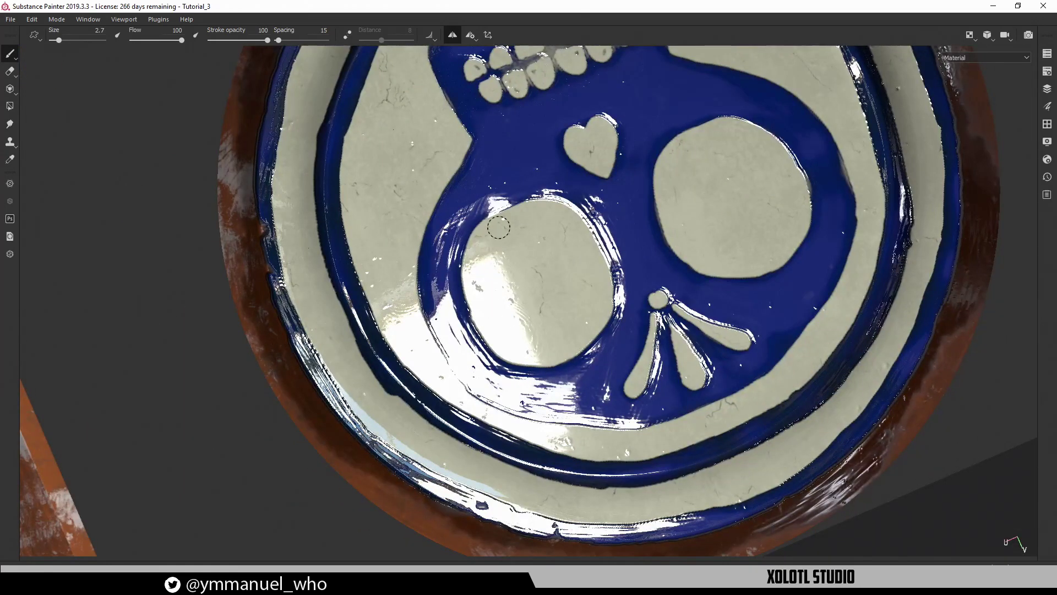
{"action": "left_click_drag", "start_coordinate": [551, 262], "coordinate": [480, 279], "text": "alt"}
{"action": "right_click_drag", "start_coordinate": [480, 279], "coordinate": [462, 275], "text": "alt"}
{"action": "left_click_drag", "start_coordinate": [486, 215], "coordinate": [543, 278], "text": "alt"}
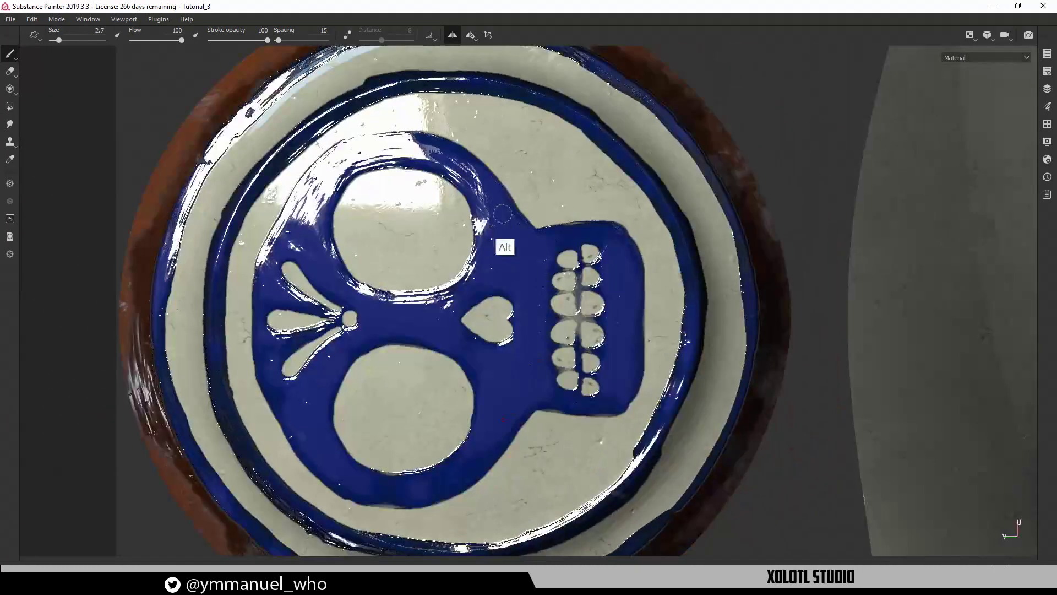
{"action": "middle_click_drag", "start_coordinate": [527, 335], "coordinate": [541, 282], "text": "alt"}
{"action": "left_click_drag", "start_coordinate": [541, 282], "coordinate": [451, 350], "text": "alt"}
{"action": "right_click_drag", "start_coordinate": [450, 350], "coordinate": [512, 386], "text": "alt"}
{"action": "middle_click_drag", "start_coordinate": [512, 387], "coordinate": [544, 335], "text": "alt"}
{"action": "key", "text": "Tab"}
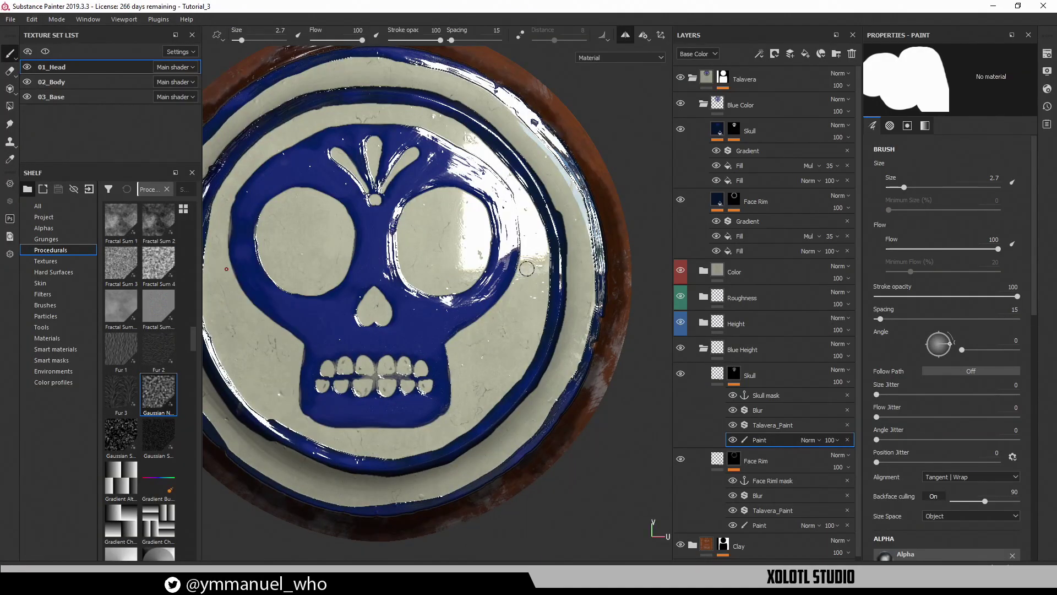
Open the Skull layer's Talavera_Paint filter and expand its Paint Noise settings
{"action": "key", "text": "F1"}
{"action": "key", "text": "F2"}
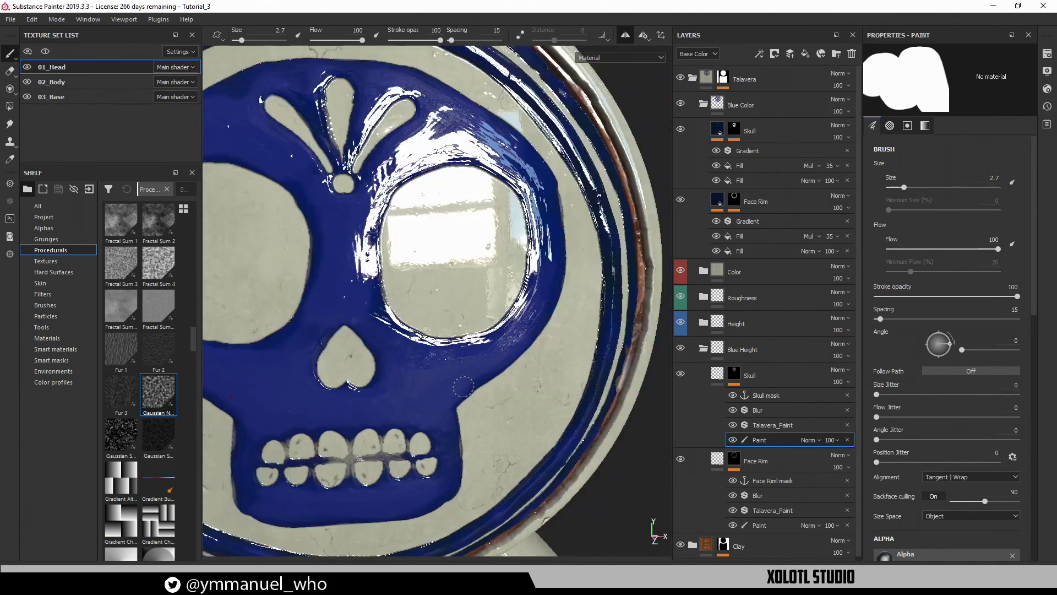
{"action": "right_click_drag", "start_coordinate": [463, 386], "coordinate": [424, 352], "text": "alt"}
{"action": "left_click_drag", "start_coordinate": [424, 353], "coordinate": [471, 379], "text": "alt"}
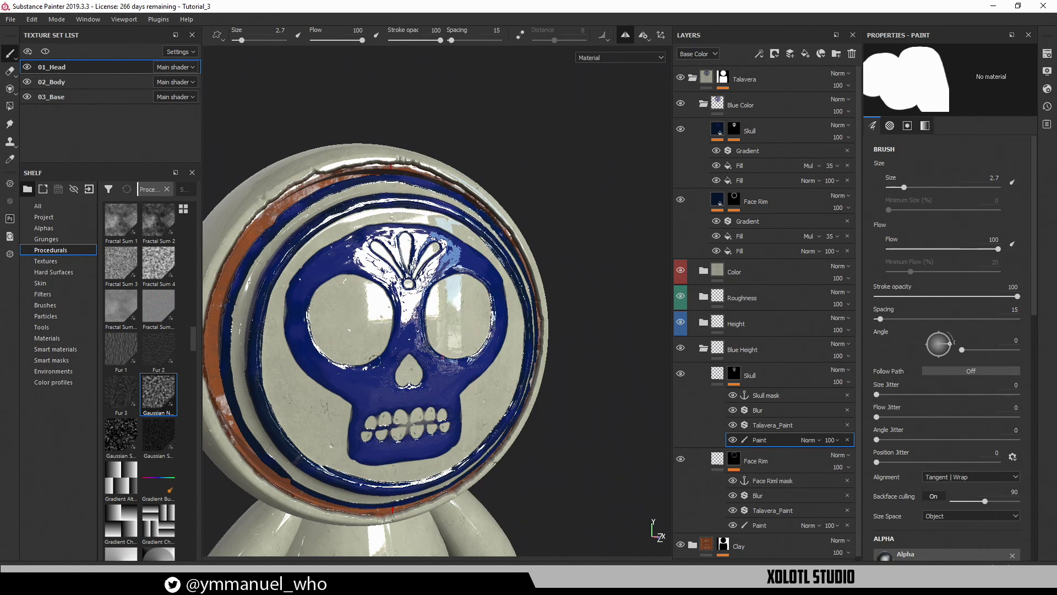
{"action": "left_click", "coordinate": [754, 422]}
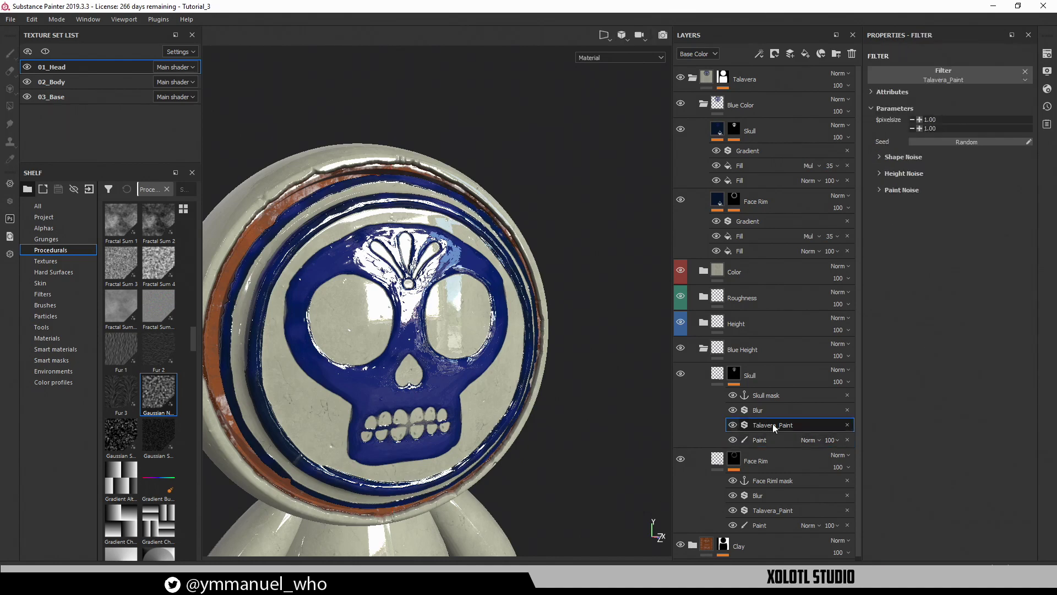
{"action": "left_click", "coordinate": [889, 190]}
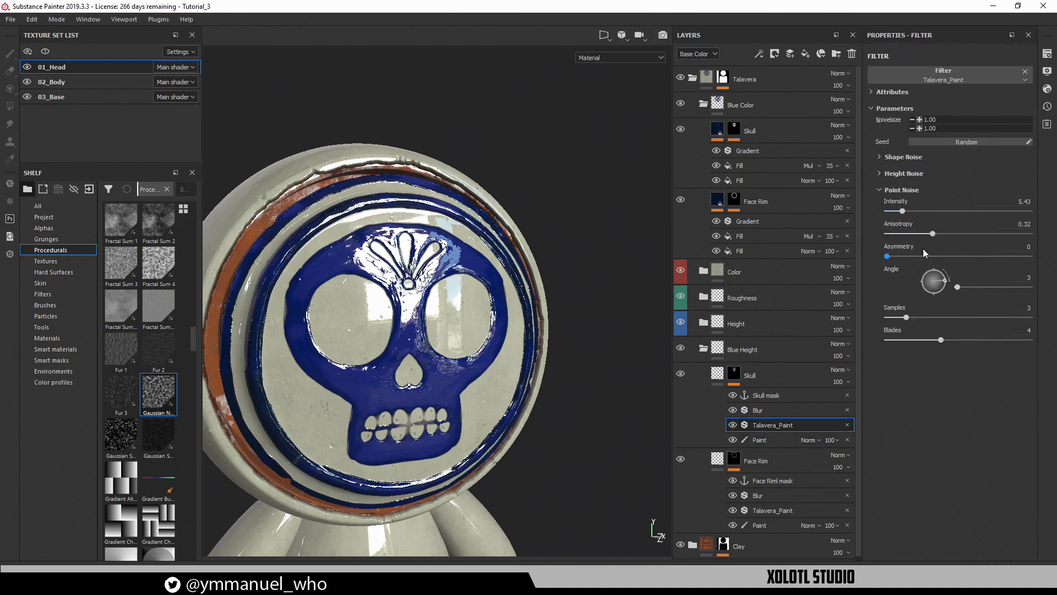
Try higher Paint Noise samples, then settle on 3 samples and 3 blades, comparing mask and material views
{"action": "scroll", "coordinate": [459, 257], "scroll_direction": "up", "scroll_amount": 3}
{"action": "left_click_drag", "start_coordinate": [458, 257], "coordinate": [395, 142], "text": "alt"}
{"action": "key", "text": "c"}
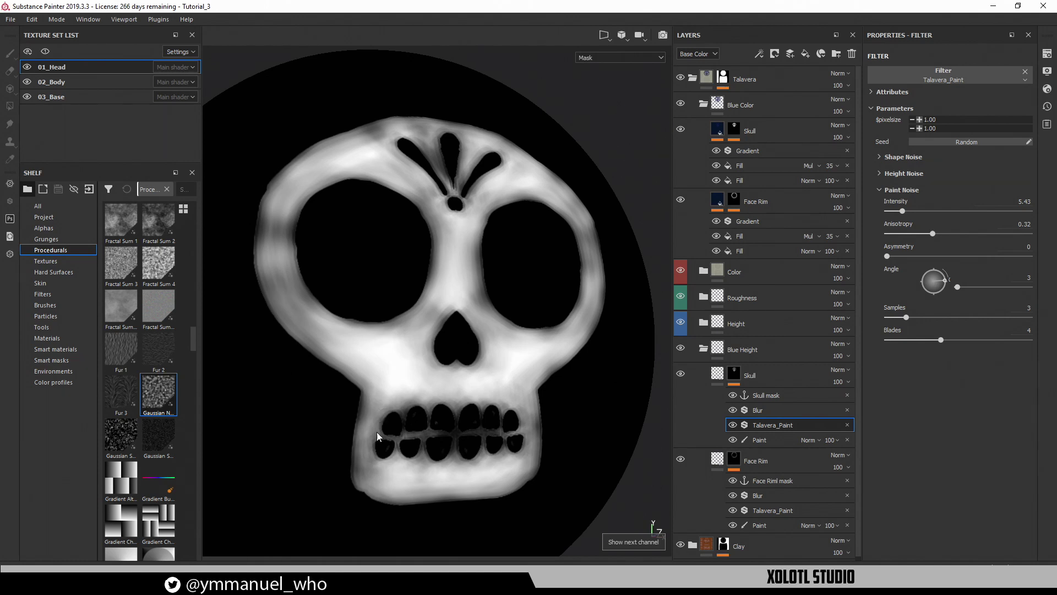
{"action": "left_click_drag", "start_coordinate": [518, 355], "coordinate": [448, 336], "text": "alt"}
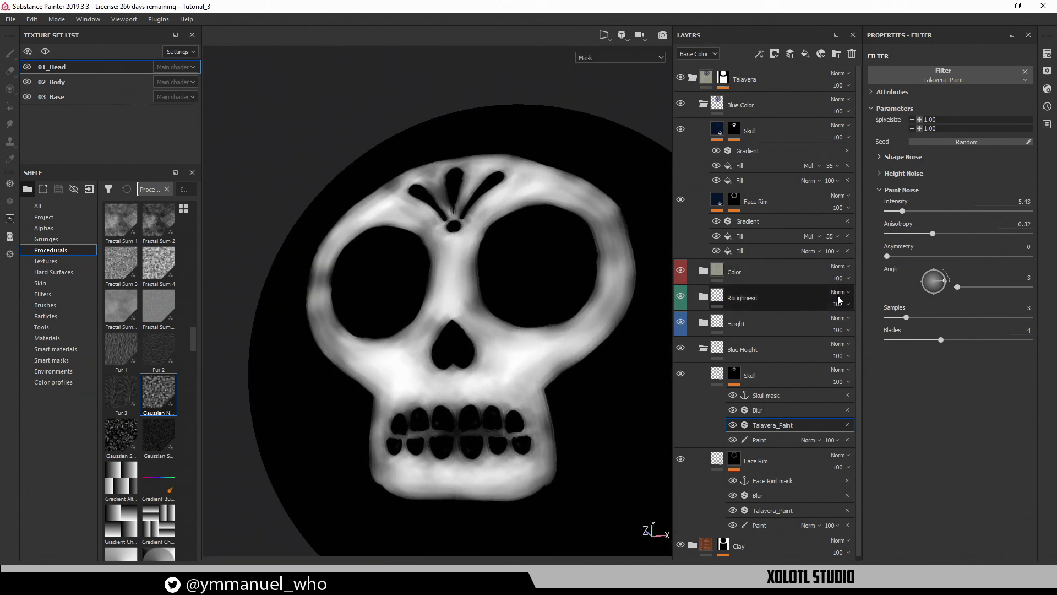
{"action": "left_click_drag", "start_coordinate": [903, 321], "coordinate": [939, 322]}
{"action": "key", "text": "m"}
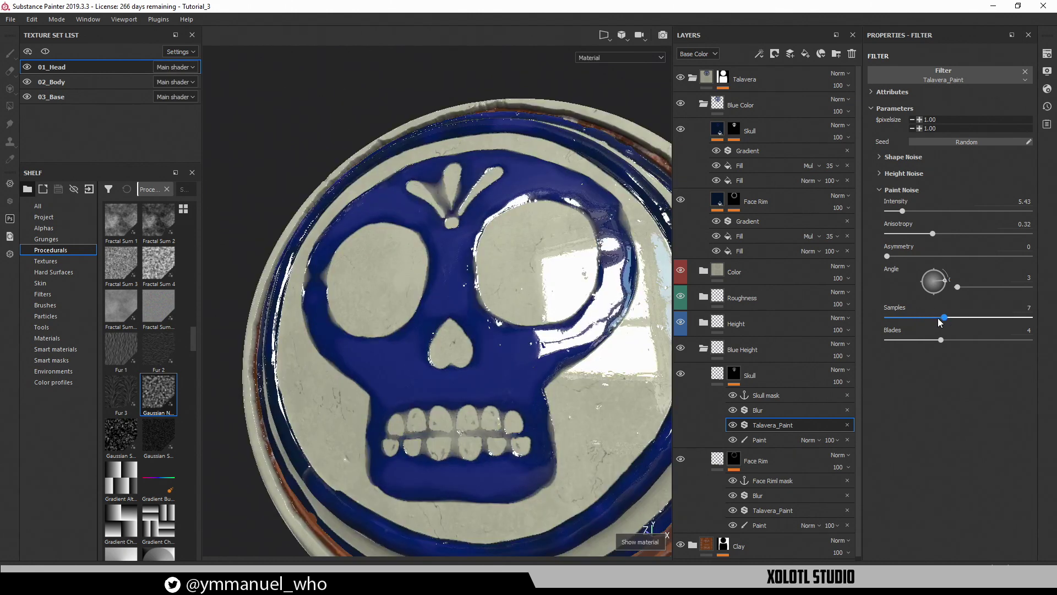
{"action": "left_click_drag", "start_coordinate": [439, 300], "coordinate": [506, 327], "text": "alt"}
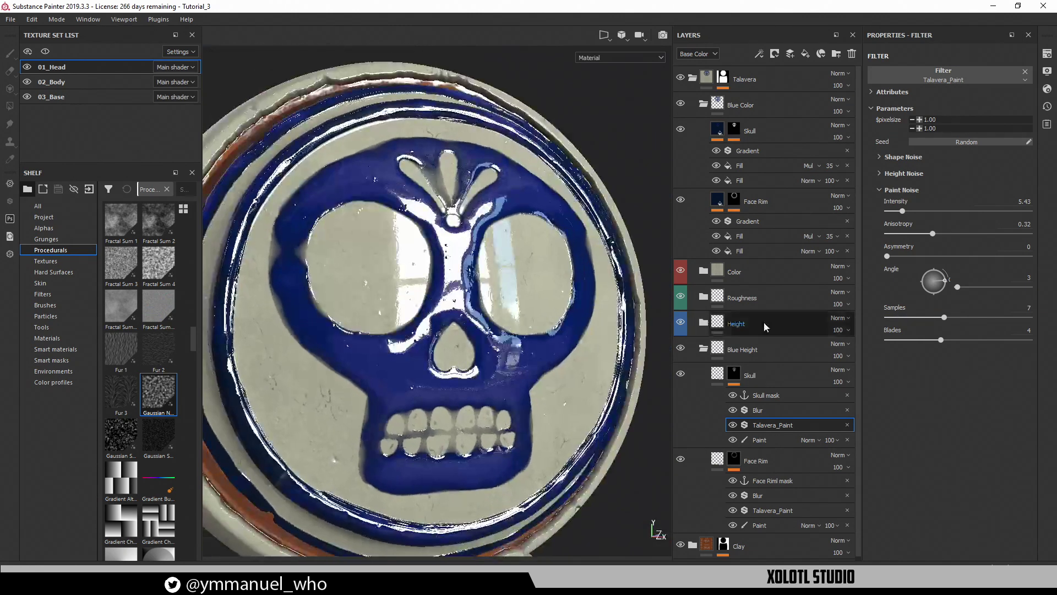
{"action": "mouse_move", "coordinate": [944, 318]}
{"action": "left_mouse_down"}
{"action": "mouse_move", "coordinate": [887, 319]}
{"action": "mouse_move", "coordinate": [982, 339]}
{"action": "mouse_move", "coordinate": [923, 340]}
{"action": "left_mouse_up"}
Orbit and zoom around the head to inspect the glossy skull glaze from several angles
{"action": "left_click_drag", "start_coordinate": [579, 328], "coordinate": [379, 226], "text": "alt"}
{"action": "middle_click_drag", "start_coordinate": [380, 226], "coordinate": [441, 308], "text": "alt"}
{"action": "right_click_drag", "start_coordinate": [441, 309], "coordinate": [567, 394], "text": "alt"}
{"action": "left_click_drag", "start_coordinate": [567, 395], "coordinate": [346, 364], "text": "alt"}
{"action": "left_click_drag", "start_coordinate": [501, 346], "coordinate": [478, 326], "text": "alt"}
{"action": "middle_click_drag", "start_coordinate": [478, 325], "coordinate": [461, 269], "text": "alt"}
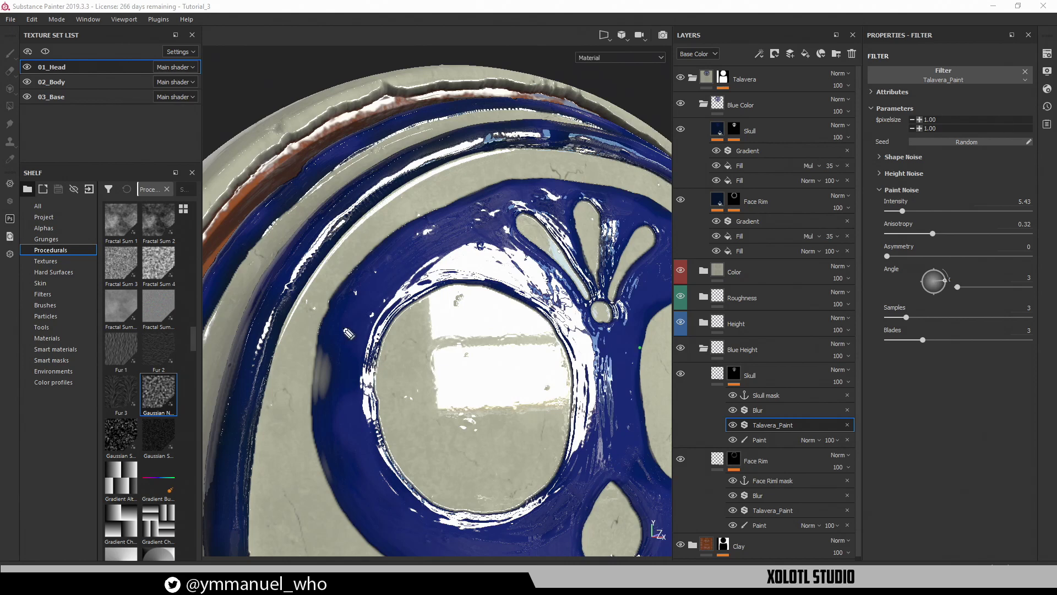
Circle and clear a pale spot on the blue rim, then check the jaw in the mask channel
{"action": "mouse_move", "coordinate": [322, 321]}
{"action": "left_mouse_down"}
{"action": "mouse_move", "coordinate": [332, 415]}
{"action": "mouse_move", "coordinate": [290, 364]}
{"action": "left_mouse_up"}
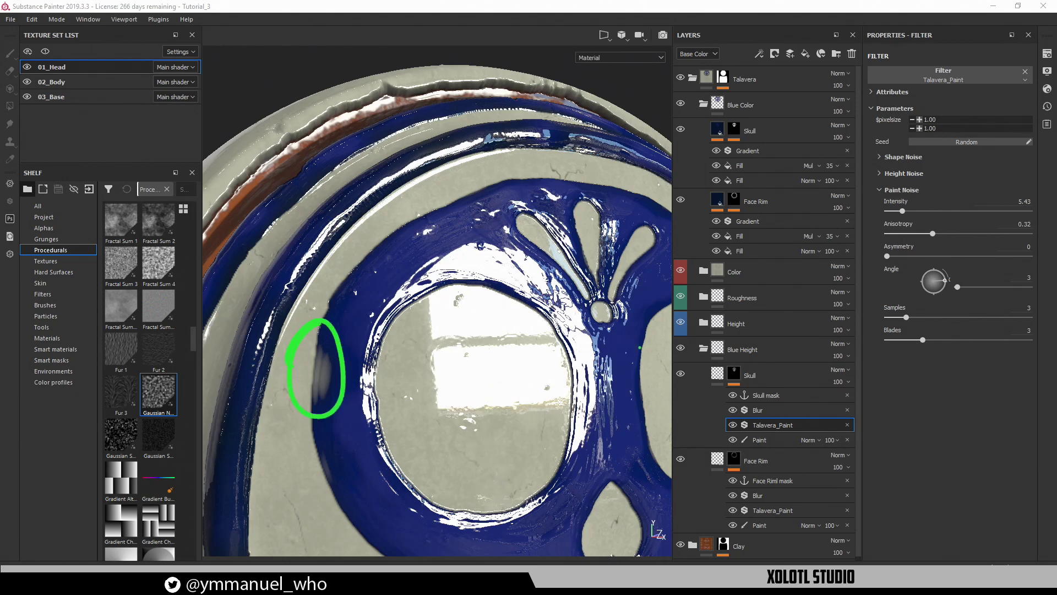
{"action": "key", "text": "Escape"}
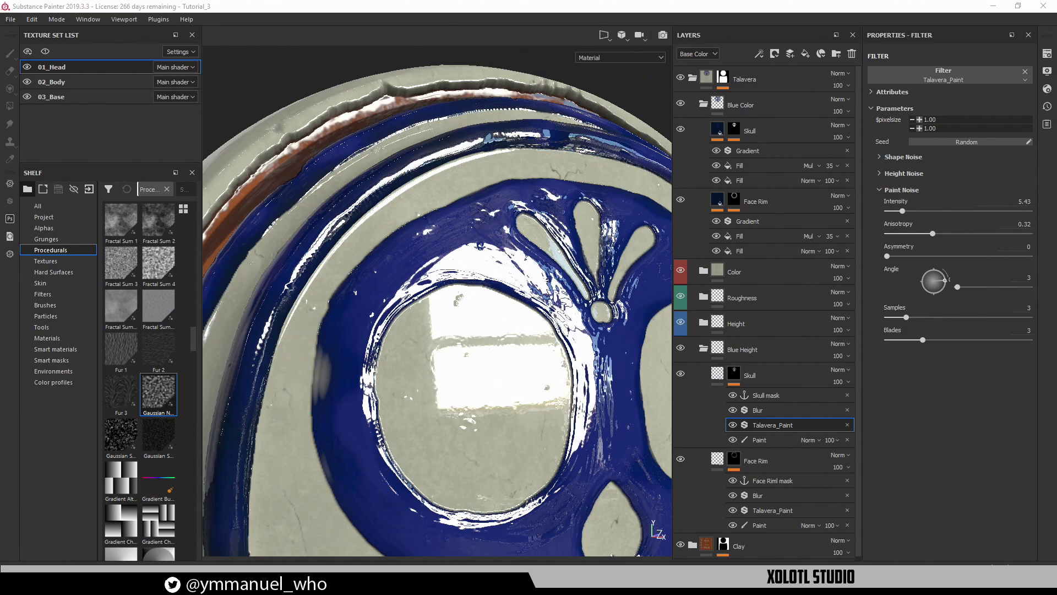
{"action": "left_click_drag", "start_coordinate": [477, 339], "coordinate": [490, 404], "text": "alt"}
{"action": "scroll", "coordinate": [491, 405], "scroll_direction": "up", "scroll_amount": 5}
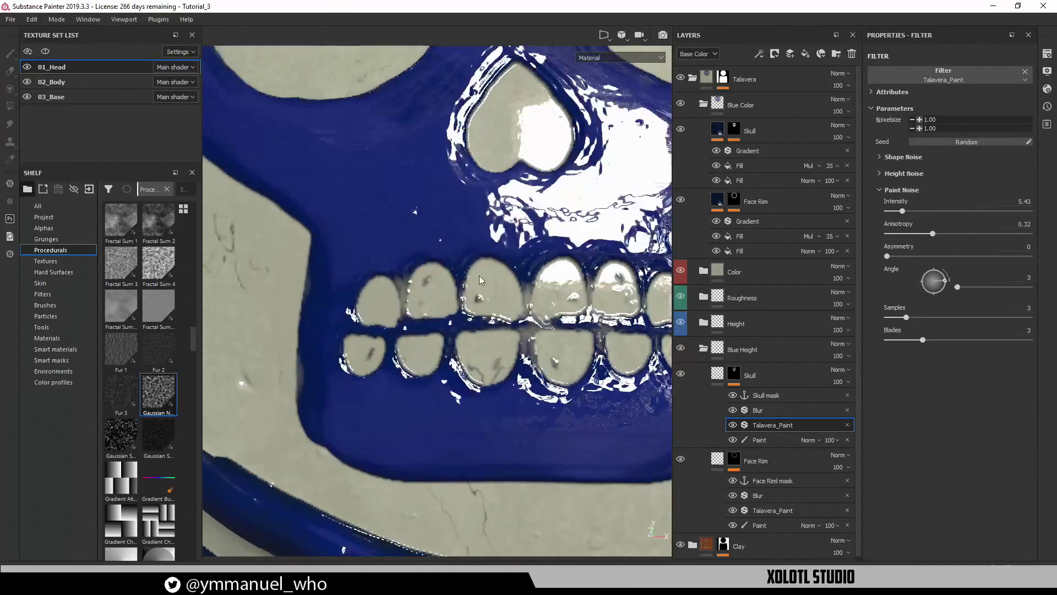
{"action": "key", "text": "c"}
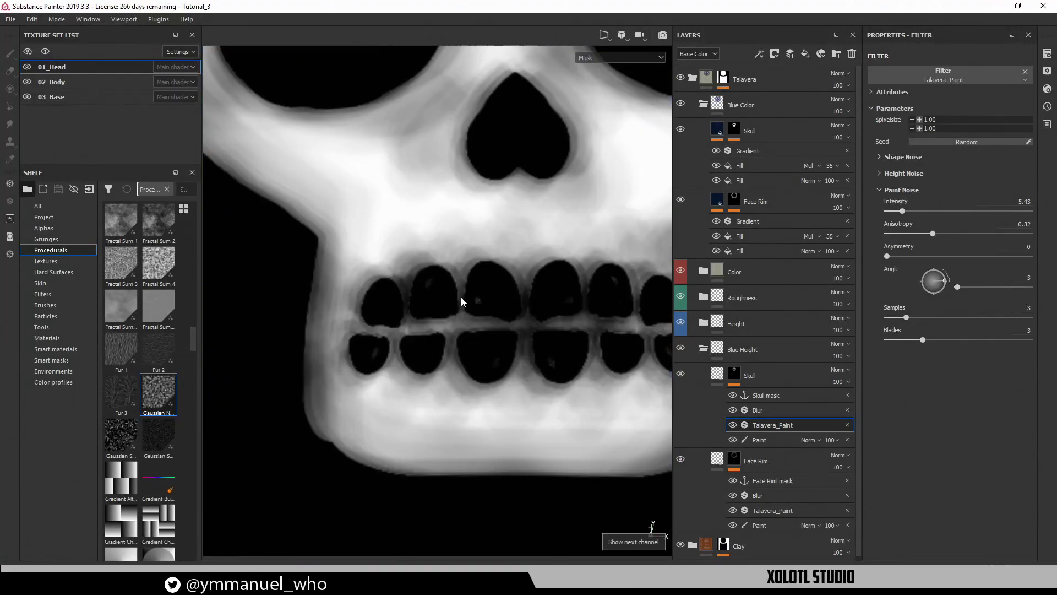
{"action": "middle_click_drag", "start_coordinate": [385, 345], "coordinate": [319, 296], "text": "alt"}
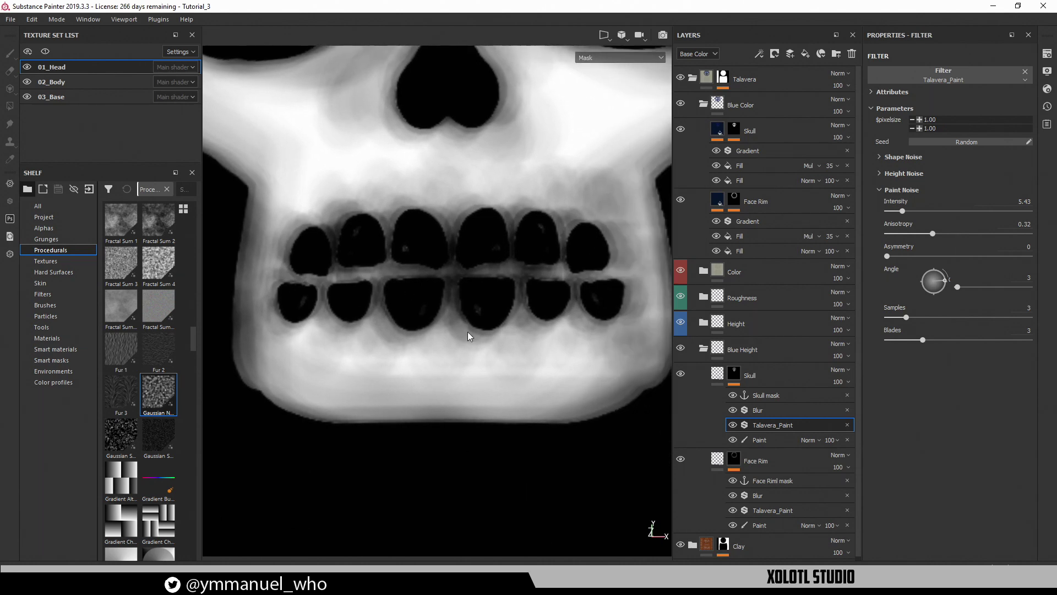
{"action": "key", "text": "m"}
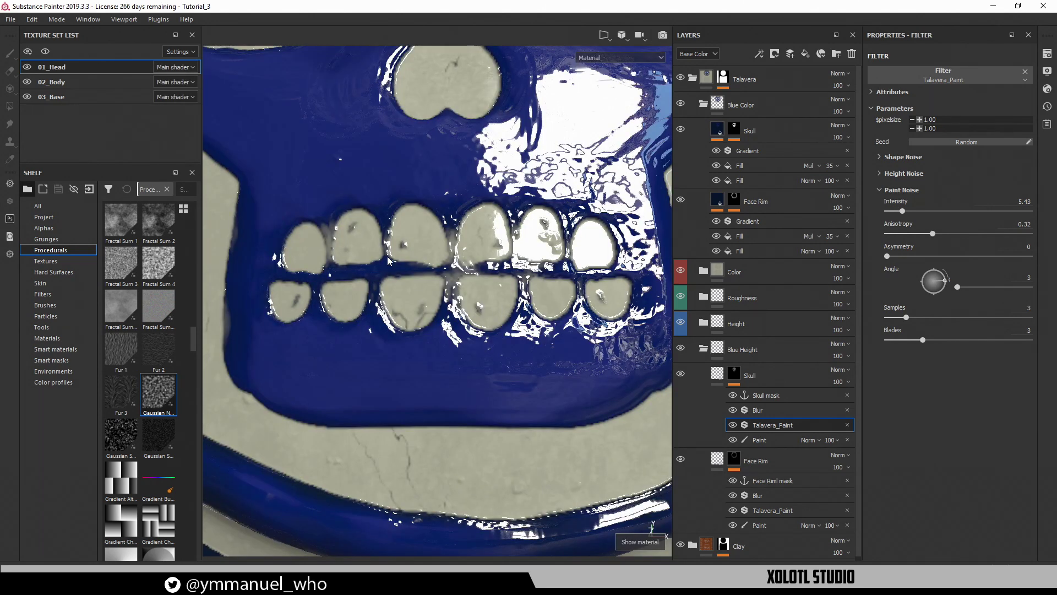
Inspect the skull from side and front in base colour and material views, then open the Skull colour layer's Fix paint and Fill
{"action": "mouse_move", "coordinate": [395, 238]}
{"action": "left_mouse_down", "text": "alt"}
{"action": "mouse_move", "coordinate": [420, 272]}
{"action": "mouse_move", "coordinate": [296, 219]}
{"action": "mouse_move", "coordinate": [408, 248]}
{"action": "left_mouse_up", "text": "alt"}
{"action": "right_click_drag", "start_coordinate": [407, 248], "coordinate": [470, 329], "text": "alt"}
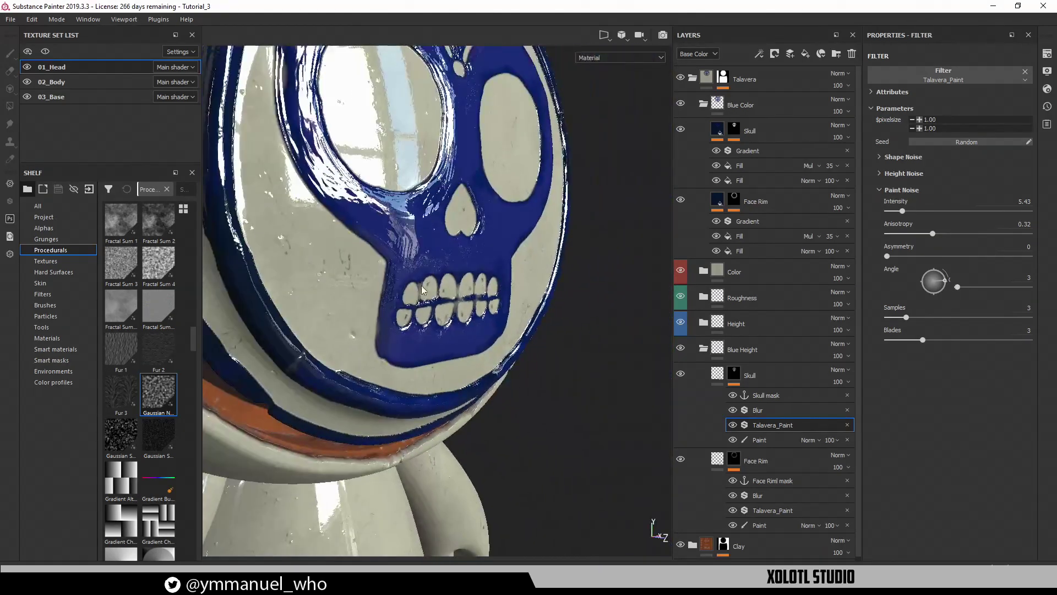
{"action": "middle_click_drag", "start_coordinate": [470, 328], "coordinate": [487, 424], "text": "alt"}
{"action": "left_click_drag", "start_coordinate": [487, 424], "coordinate": [409, 331], "text": "alt"}
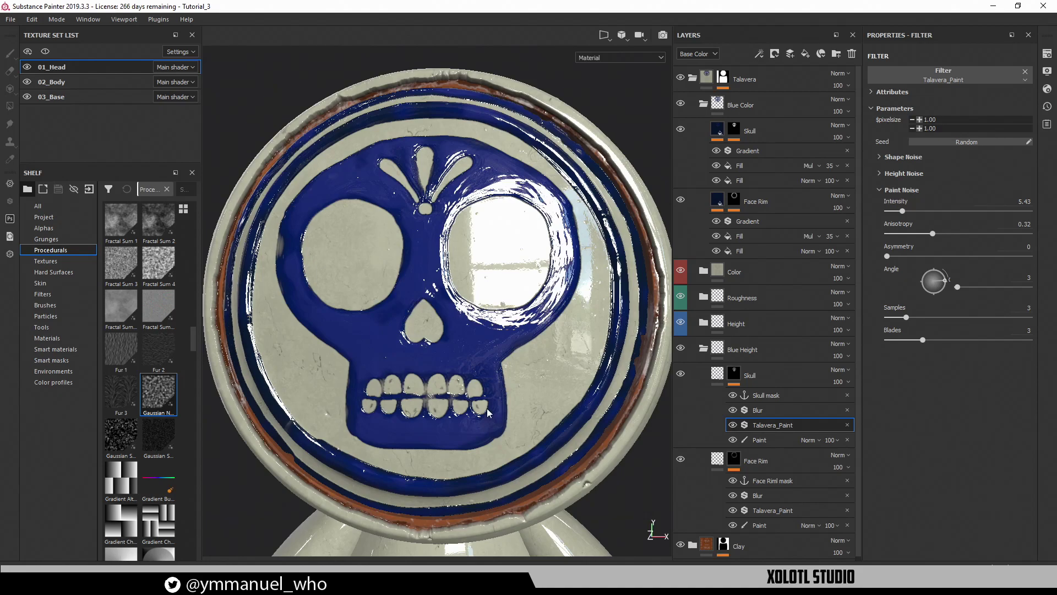
{"action": "left_click_drag", "start_coordinate": [487, 412], "coordinate": [366, 321], "text": "alt"}
{"action": "key", "text": "c"}
{"action": "key", "text": "c"}
{"action": "right_click_drag", "start_coordinate": [367, 321], "coordinate": [507, 436], "text": "alt"}
{"action": "left_click_drag", "start_coordinate": [507, 436], "coordinate": [519, 380], "text": "alt"}
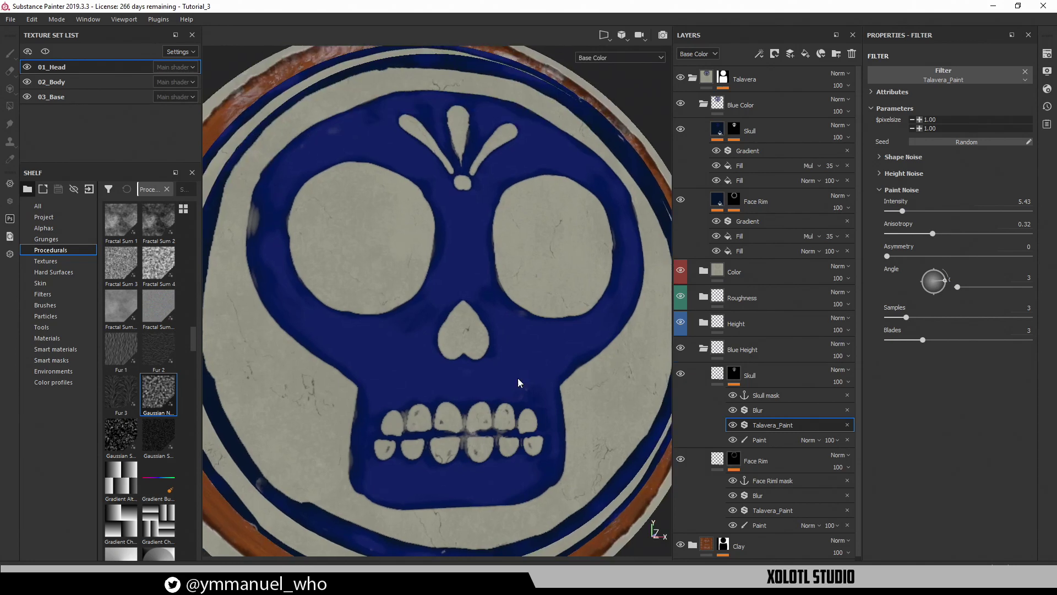
{"action": "middle_click_drag", "start_coordinate": [516, 378], "coordinate": [503, 365], "text": "alt"}
{"action": "key", "text": "m"}
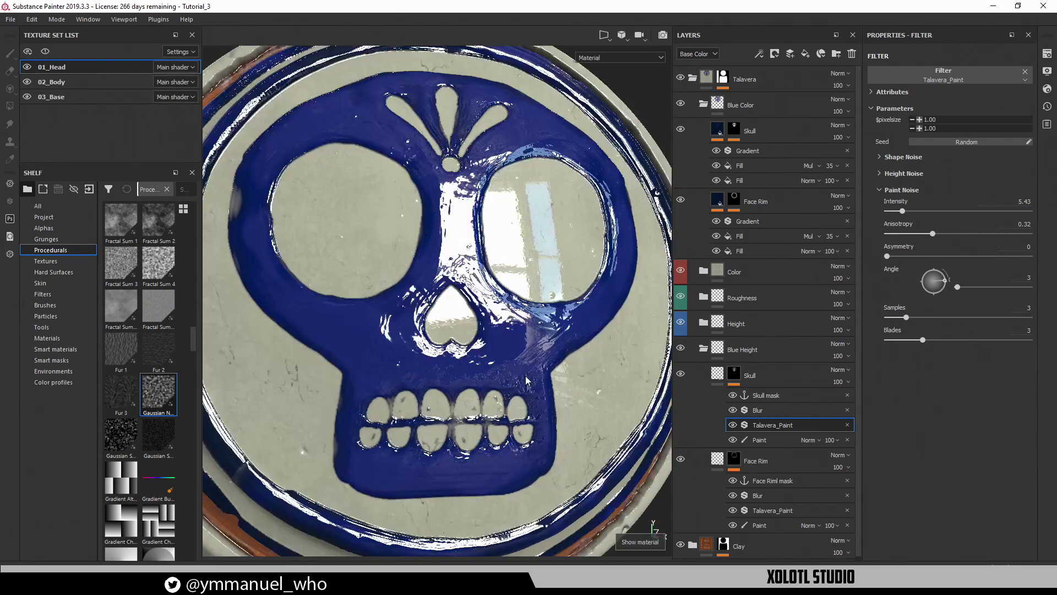
{"action": "left_click_drag", "start_coordinate": [526, 379], "coordinate": [495, 400], "text": "alt"}
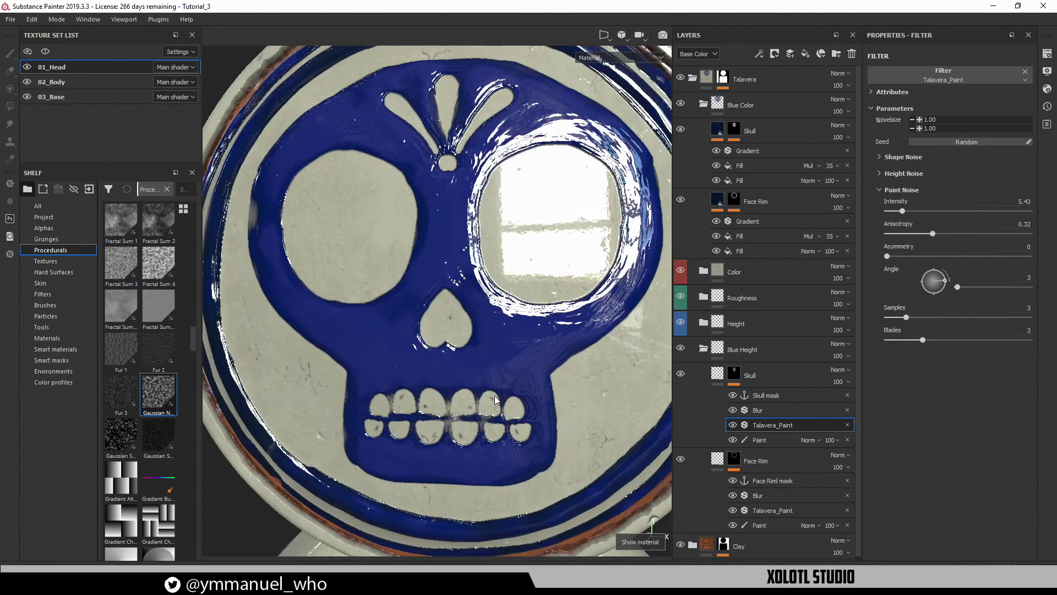
{"action": "left_click", "coordinate": [739, 137]}
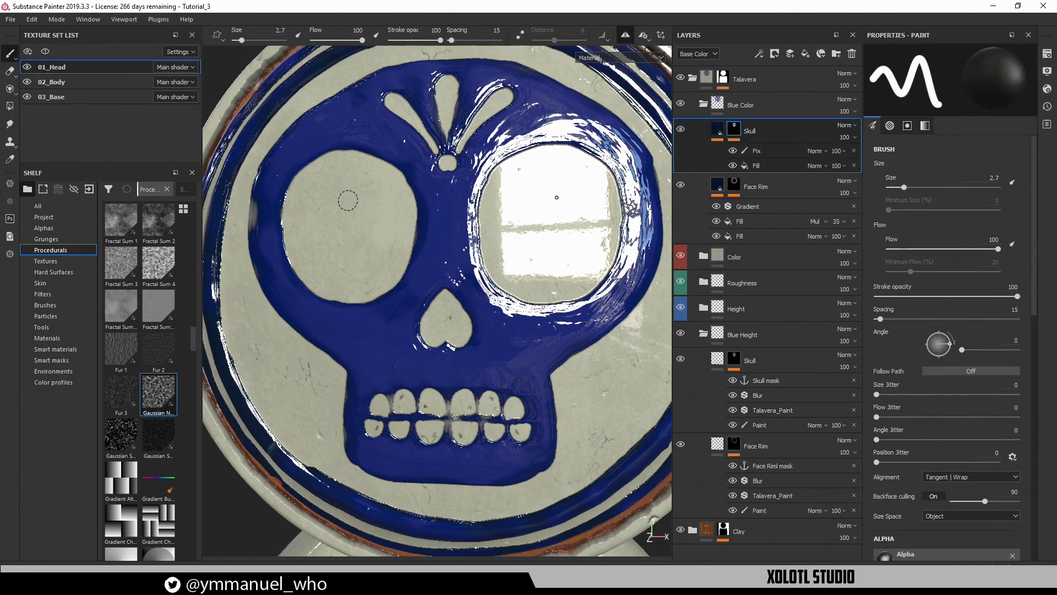
Nudge the grayscale Skull mask's Levels midtone up then slightly down on the Skull layer's Fill
{"action": "left_click", "coordinate": [777, 163]}
{"action": "left_click_drag", "start_coordinate": [430, 272], "coordinate": [399, 262], "text": "alt"}
{"action": "right_click_drag", "start_coordinate": [399, 262], "coordinate": [309, 237], "text": "alt"}
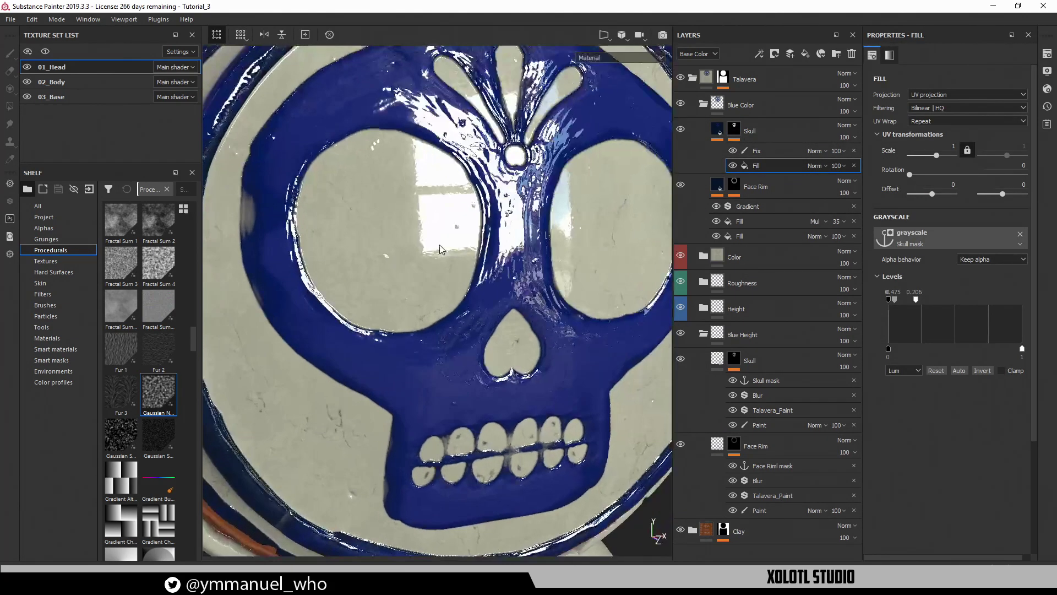
{"action": "middle_click_drag", "start_coordinate": [242, 220], "coordinate": [388, 271], "text": "alt"}
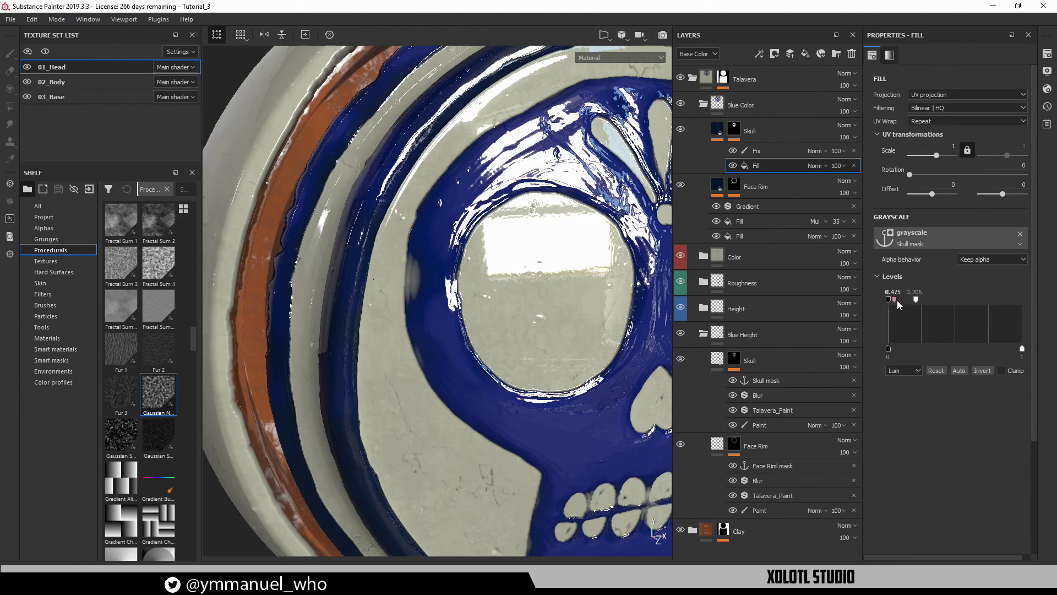
{"action": "left_click_drag", "start_coordinate": [897, 300], "coordinate": [900, 300]}
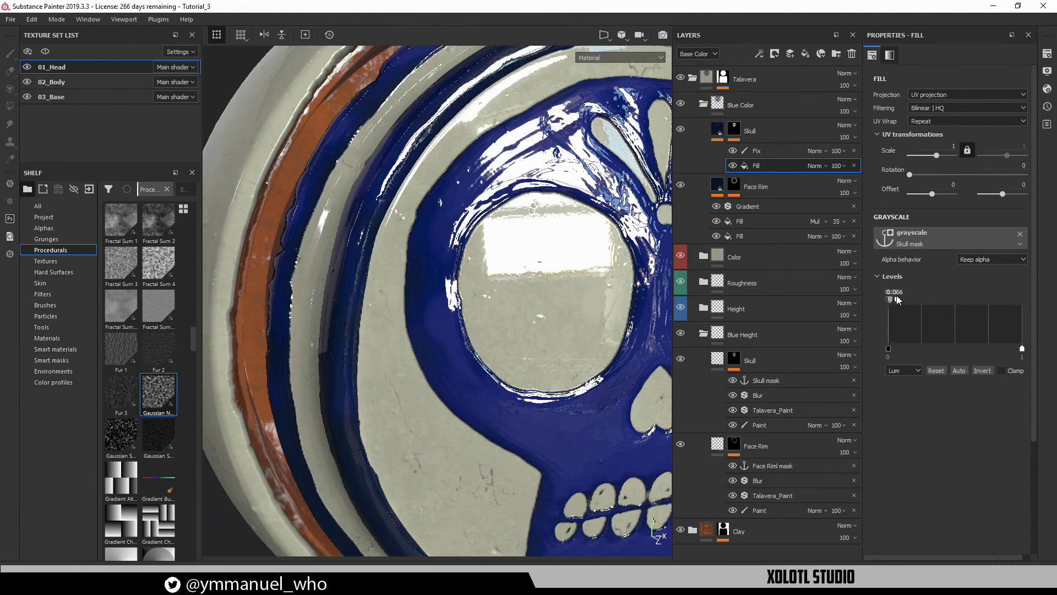
{"action": "middle_click_drag", "start_coordinate": [466, 383], "coordinate": [402, 245], "text": "alt"}
{"action": "left_click_drag", "start_coordinate": [526, 323], "coordinate": [462, 316], "text": "alt"}
{"action": "middle_click_drag", "start_coordinate": [524, 319], "coordinate": [492, 371], "text": "alt"}
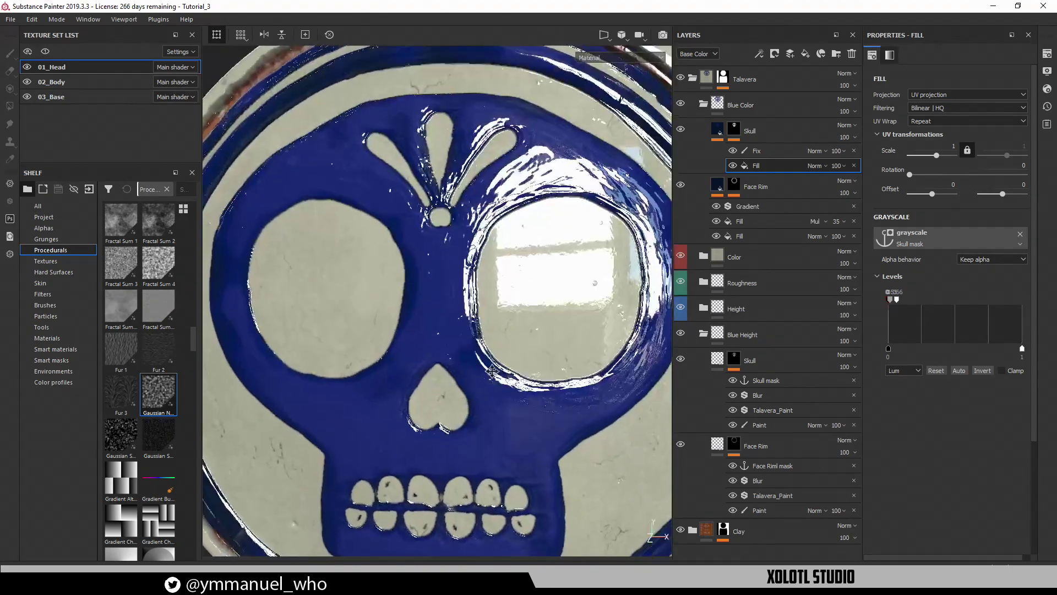
{"action": "right_click_drag", "start_coordinate": [492, 371], "coordinate": [427, 342], "text": "alt"}
{"action": "left_click_drag", "start_coordinate": [427, 341], "coordinate": [518, 356], "text": "alt"}
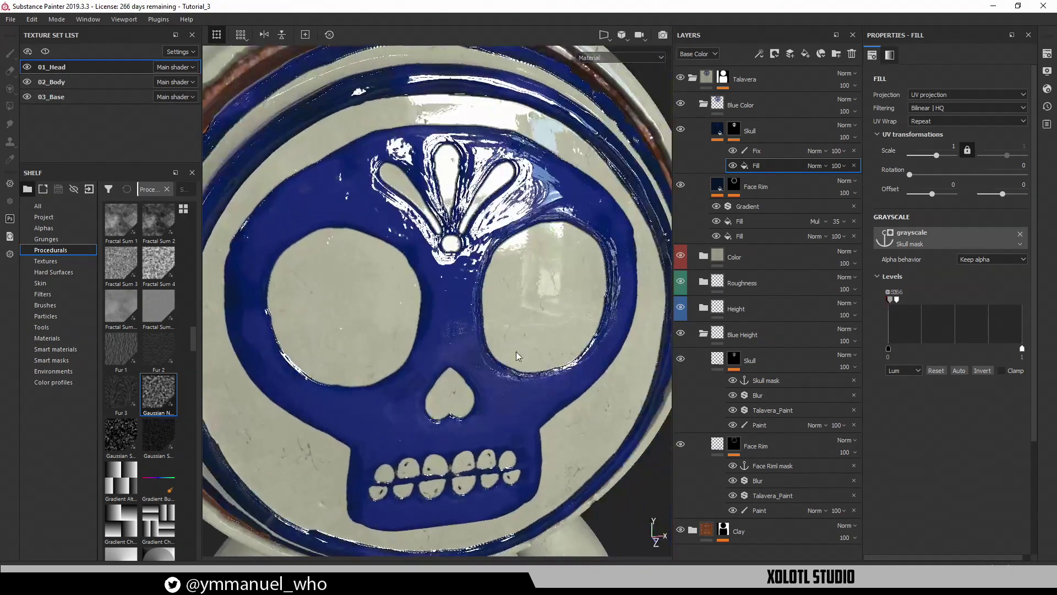
{"action": "mouse_move", "coordinate": [898, 300]}
{"action": "left_mouse_down"}
{"action": "mouse_move", "coordinate": [986, 304]}
{"action": "mouse_move", "coordinate": [896, 306]}
{"action": "left_mouse_up"}
{"action": "left_click", "coordinate": [715, 132]}
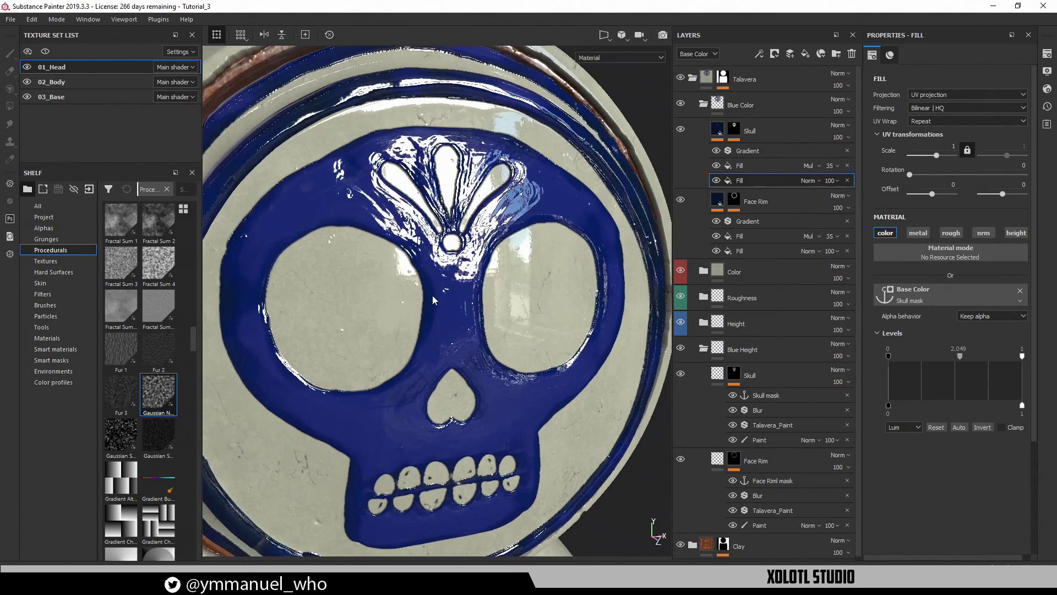
Push the base colour fill's Levels midtone up, then bring it back down
{"action": "left_click_drag", "start_coordinate": [433, 300], "coordinate": [489, 216], "text": "alt"}
{"action": "right_click_drag", "start_coordinate": [461, 254], "coordinate": [517, 304], "text": "alt"}
{"action": "left_click_drag", "start_coordinate": [517, 304], "coordinate": [473, 294], "text": "alt"}
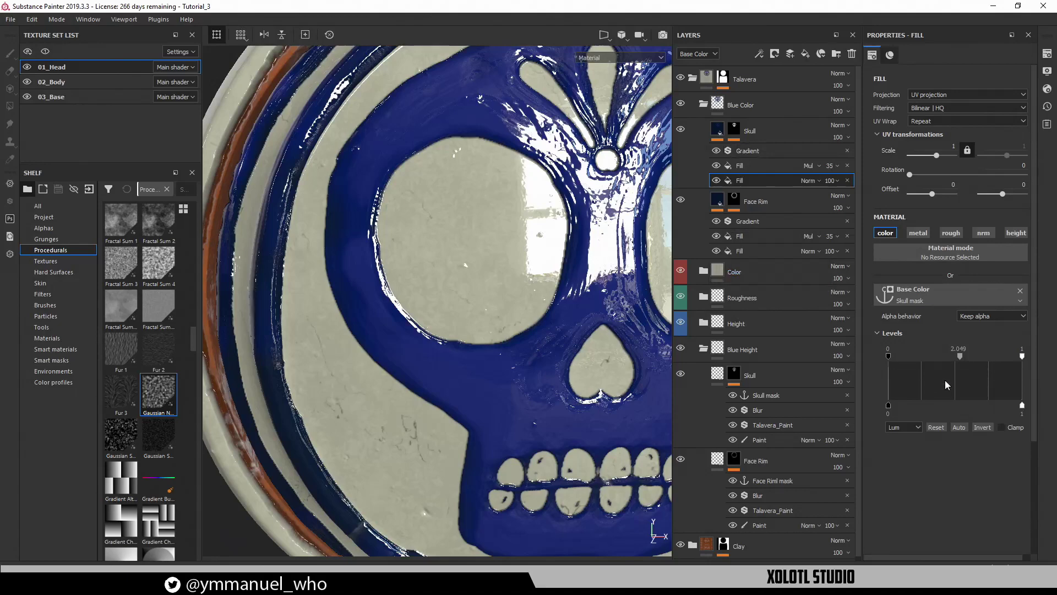
{"action": "left_click_drag", "start_coordinate": [959, 362], "coordinate": [990, 366]}
{"action": "right_click_drag", "start_coordinate": [574, 375], "coordinate": [421, 294], "text": "alt"}
{"action": "left_click_drag", "start_coordinate": [422, 294], "coordinate": [474, 276], "text": "alt"}
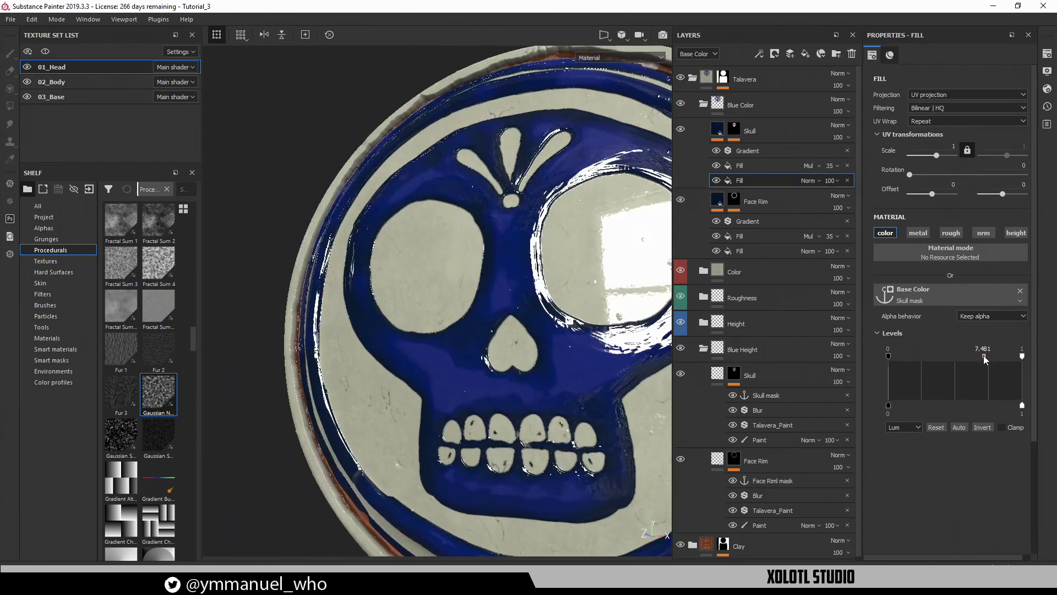
{"action": "mouse_move", "coordinate": [983, 355]}
{"action": "left_mouse_down"}
{"action": "mouse_move", "coordinate": [953, 354]}
{"action": "mouse_move", "coordinate": [965, 356]}
{"action": "left_mouse_up"}
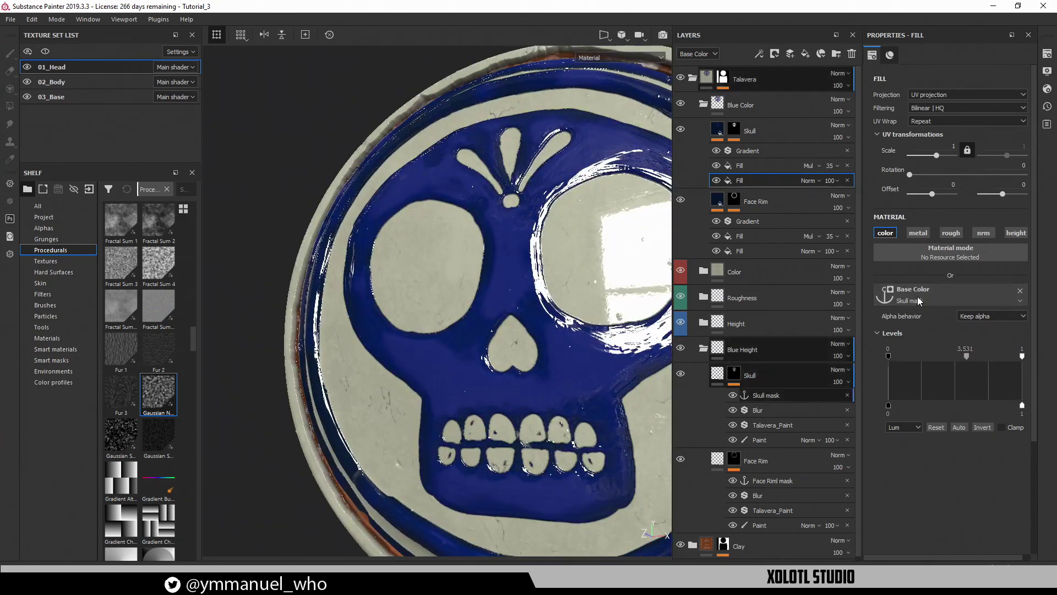
Switch the Gaussian Noise multiply fill to tri-planar projection at scale 4
{"action": "left_click", "coordinate": [753, 166]}
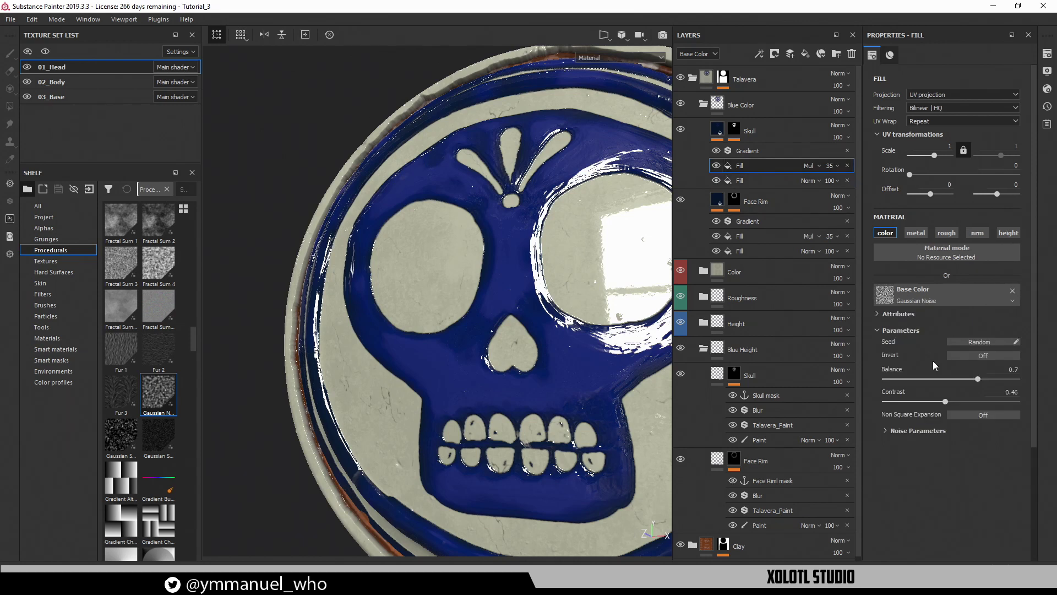
{"action": "left_click", "coordinate": [912, 429]}
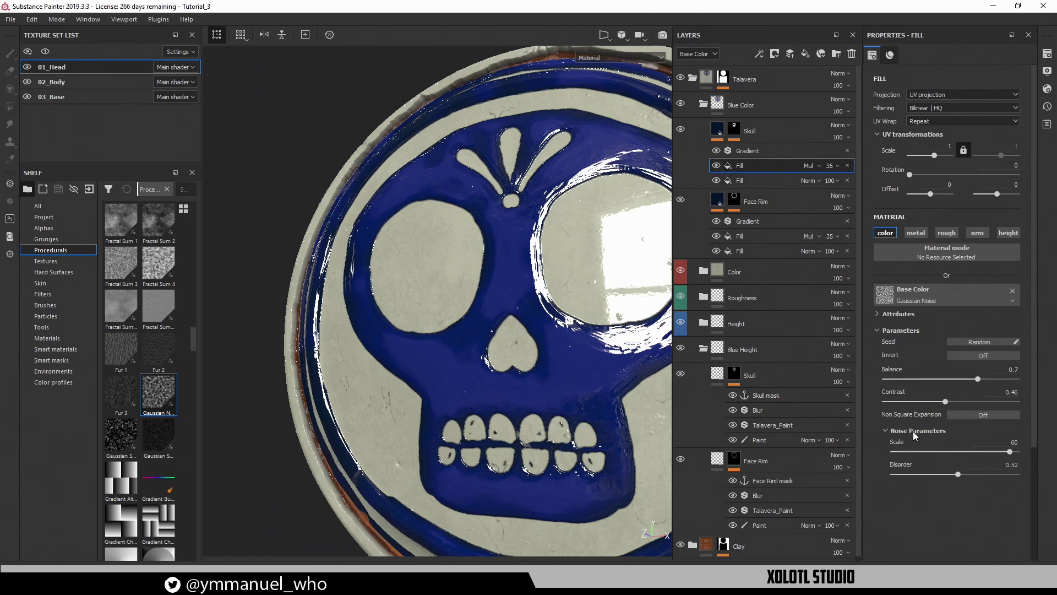
{"action": "left_click", "coordinate": [830, 167]}
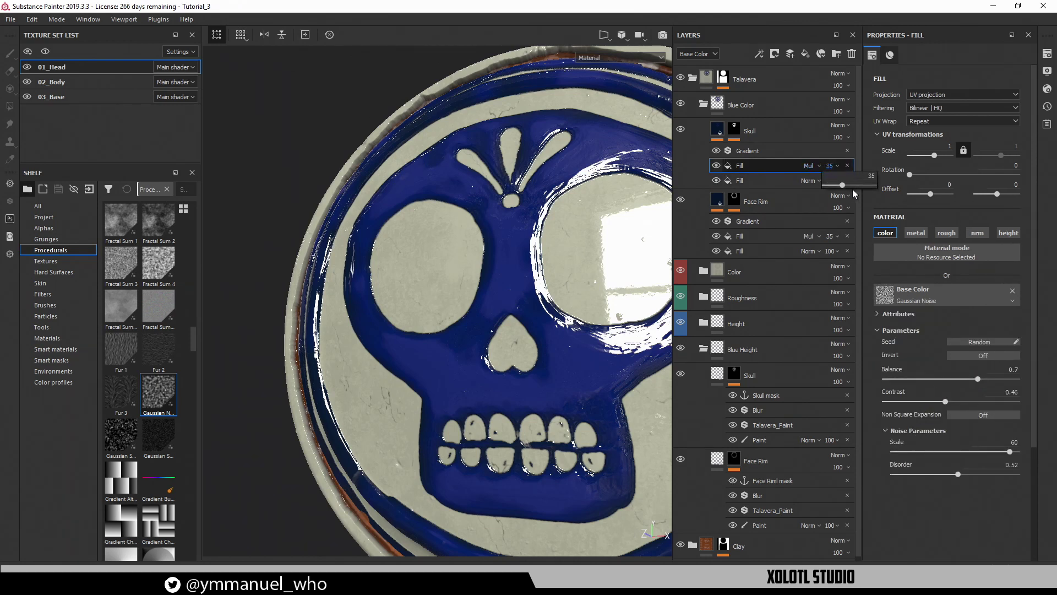
{"action": "left_click_drag", "start_coordinate": [842, 185], "coordinate": [854, 186]}
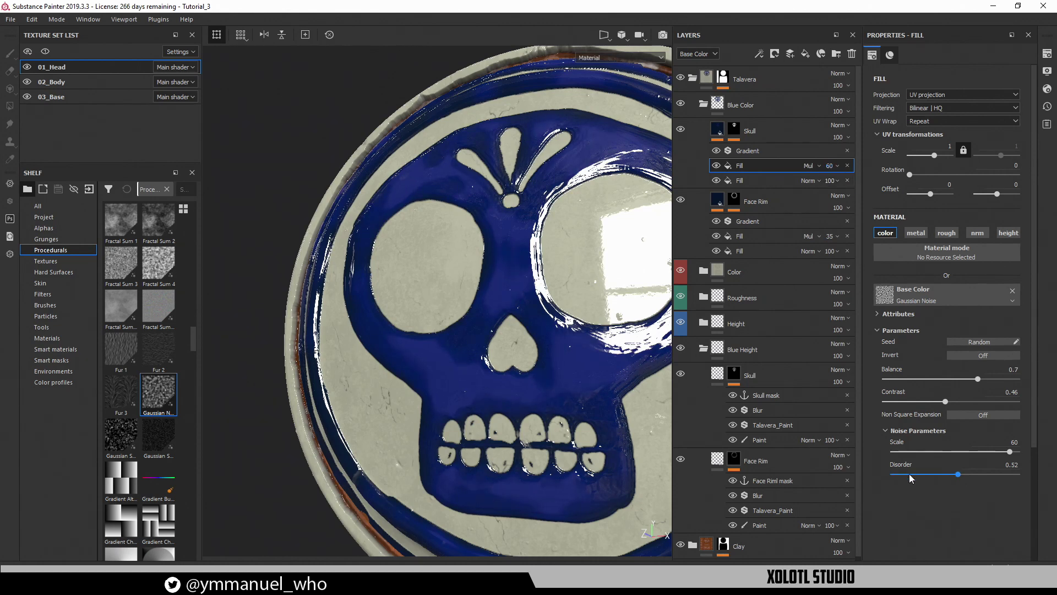
{"action": "left_click_drag", "start_coordinate": [1008, 451], "coordinate": [1018, 474]}
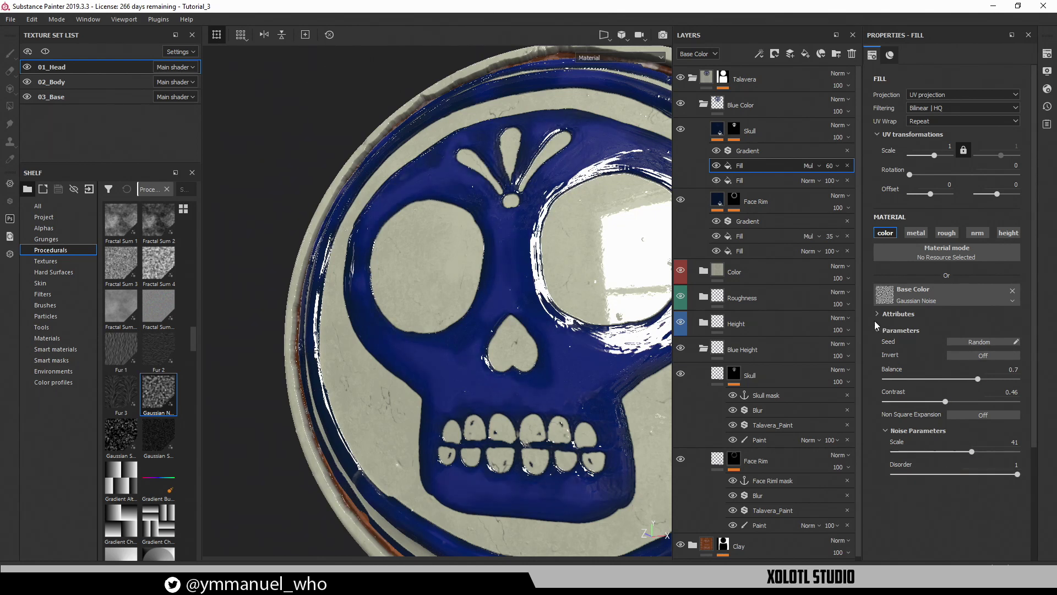
{"action": "left_click", "coordinate": [936, 94]}
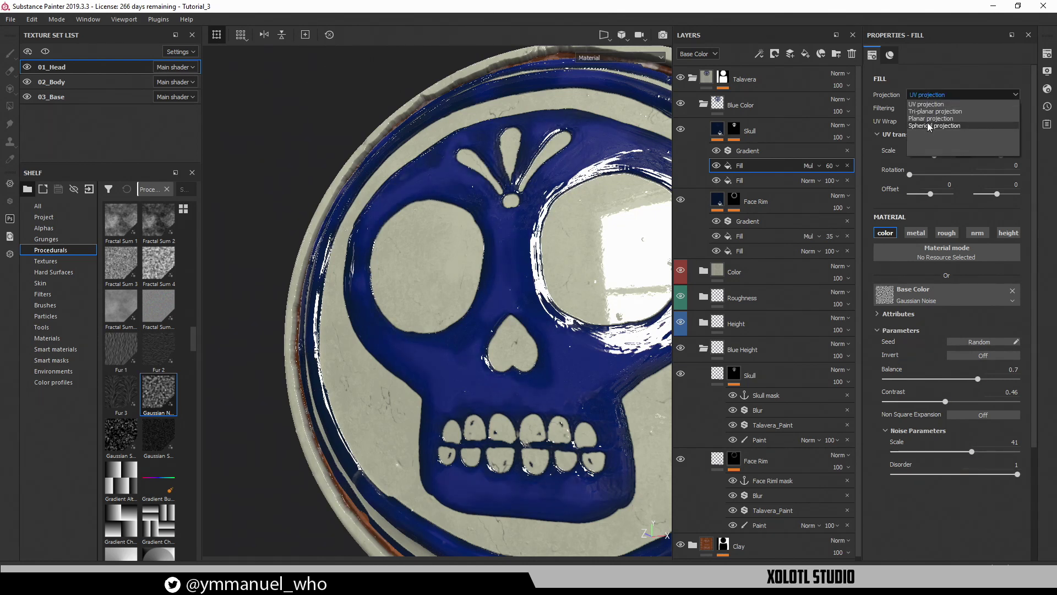
{"action": "left_click", "coordinate": [930, 110]}
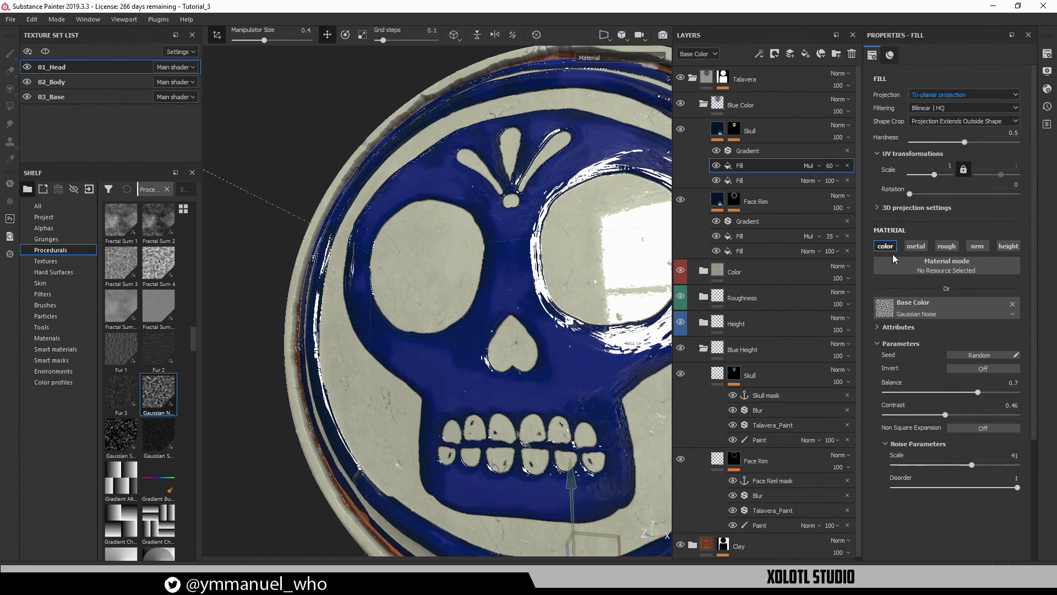
{"action": "left_click", "coordinate": [948, 166]}
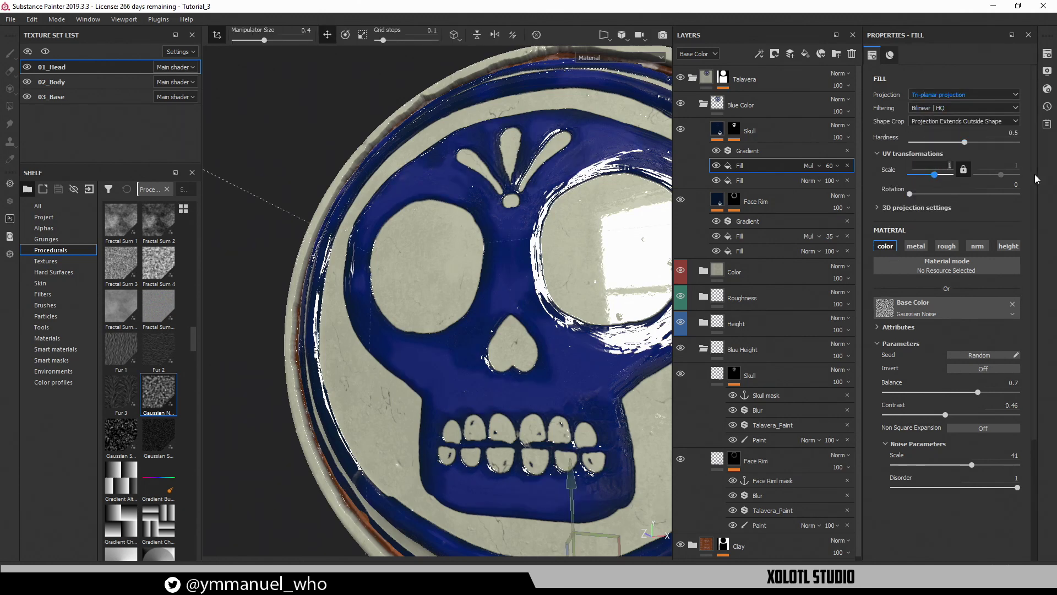
{"action": "key", "text": "Return"}
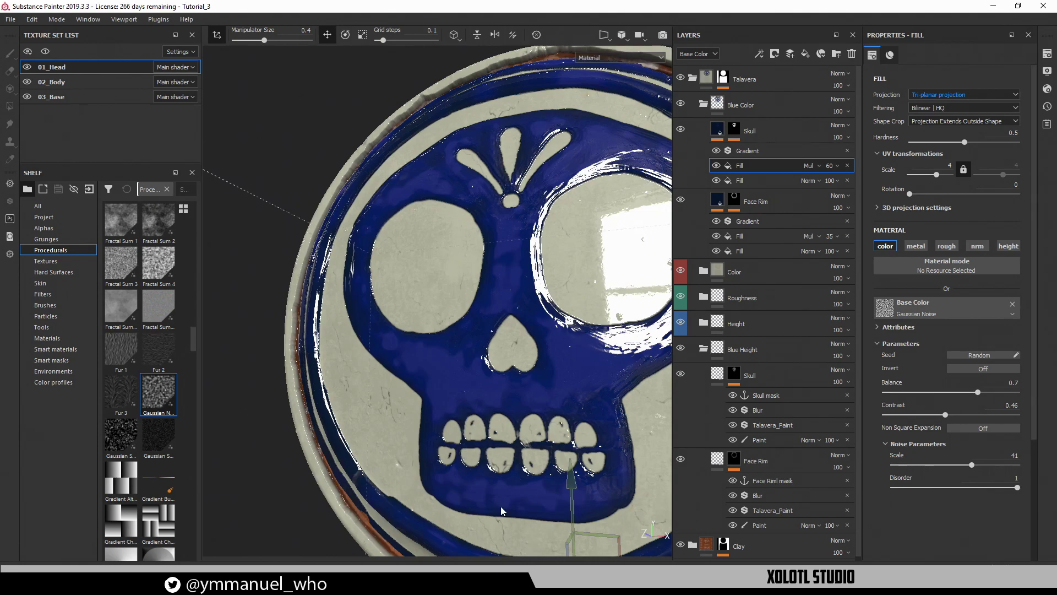
Lower the Gaussian Noise fill's opacity to 36
{"action": "left_click_drag", "start_coordinate": [373, 333], "coordinate": [435, 341], "text": "alt"}
{"action": "left_click", "coordinate": [832, 167]}
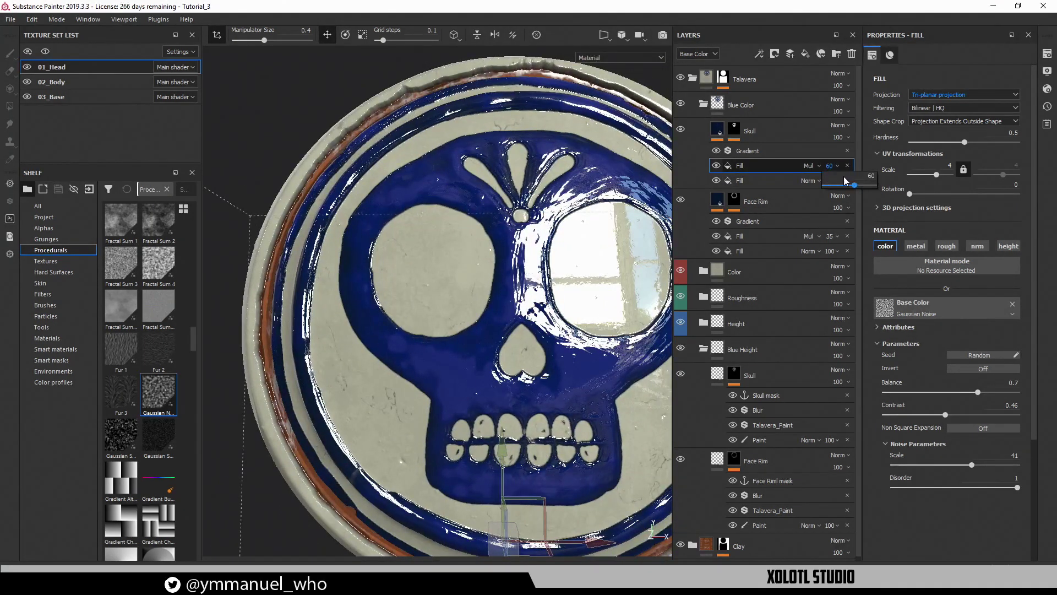
{"action": "left_click_drag", "start_coordinate": [853, 185], "coordinate": [843, 185]}
{"action": "left_click_drag", "start_coordinate": [531, 304], "coordinate": [611, 306], "text": "alt"}
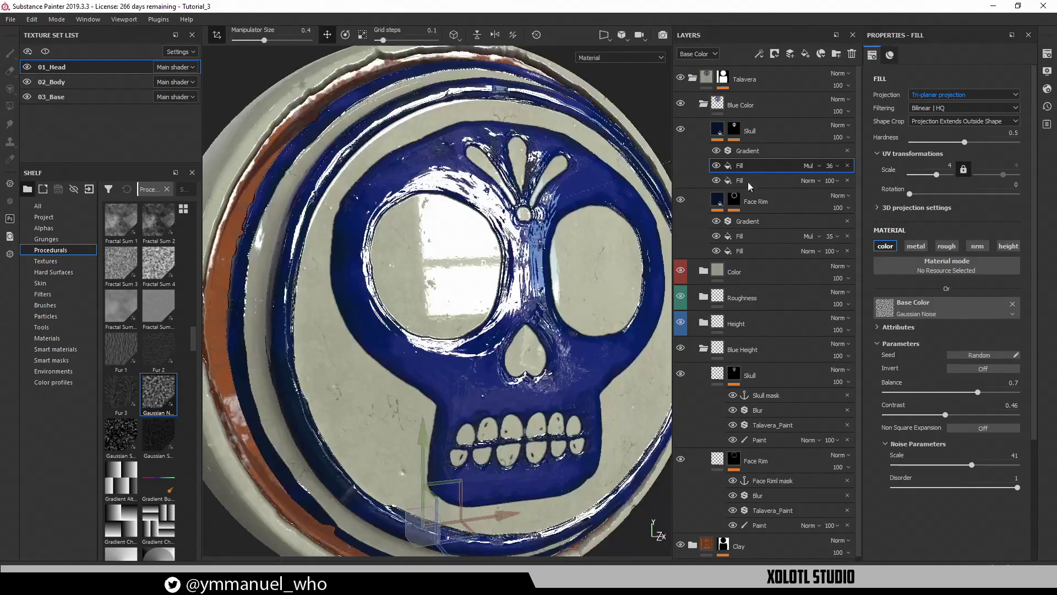
Raise the skull Gradient filter's input Blur Intensity to 4.65 to soften the shading
{"action": "left_click", "coordinate": [751, 151]}
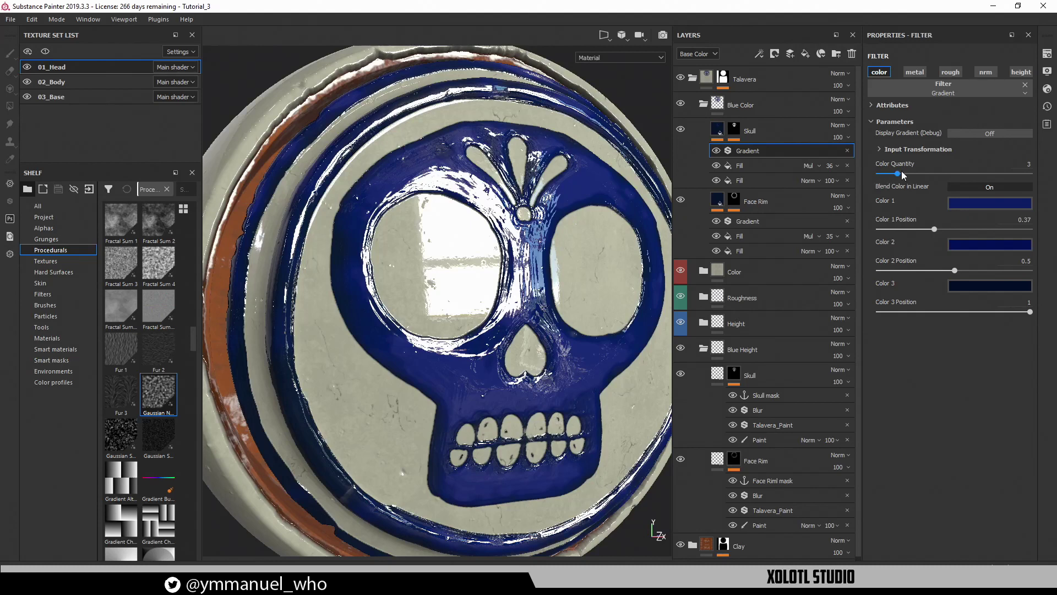
{"action": "left_click", "coordinate": [895, 150]}
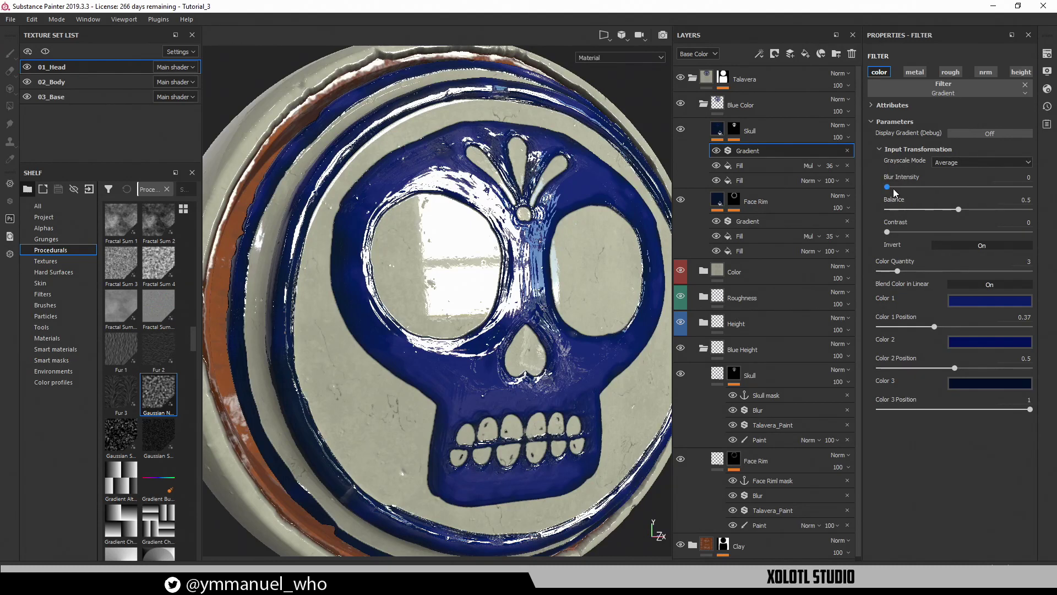
{"action": "left_click_drag", "start_coordinate": [893, 188], "coordinate": [849, 189]}
{"action": "scroll", "coordinate": [458, 404], "scroll_direction": "up", "scroll_amount": 8}
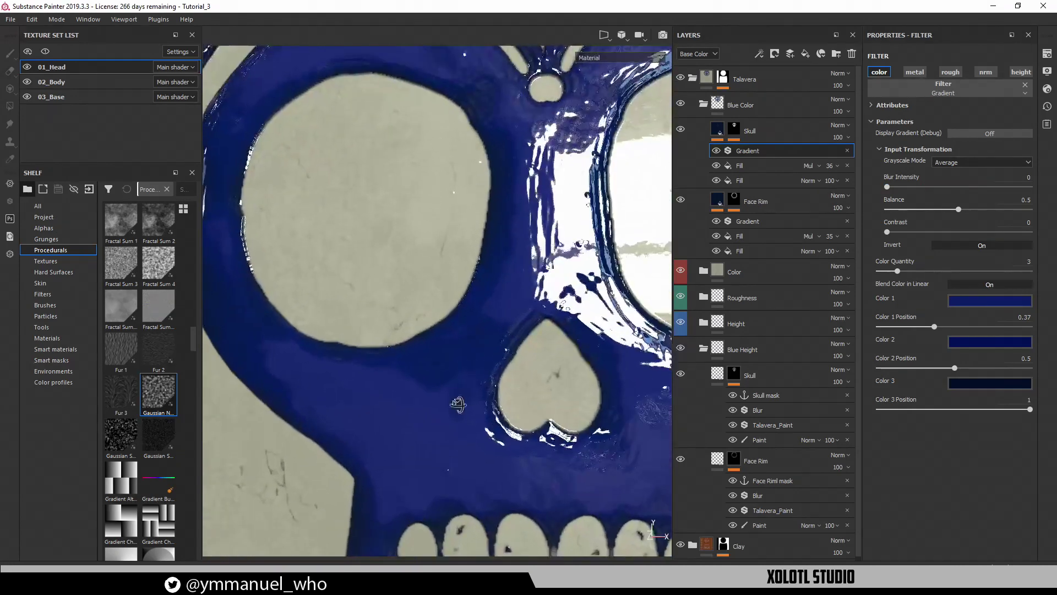
{"action": "left_click_drag", "start_coordinate": [457, 404], "coordinate": [400, 373], "text": "alt"}
{"action": "mouse_move", "coordinate": [887, 187]}
{"action": "left_mouse_down"}
{"action": "mouse_move", "coordinate": [928, 189]}
{"action": "mouse_move", "coordinate": [923, 210]}
{"action": "mouse_move", "coordinate": [986, 212]}
{"action": "mouse_move", "coordinate": [955, 213]}
{"action": "left_mouse_up"}
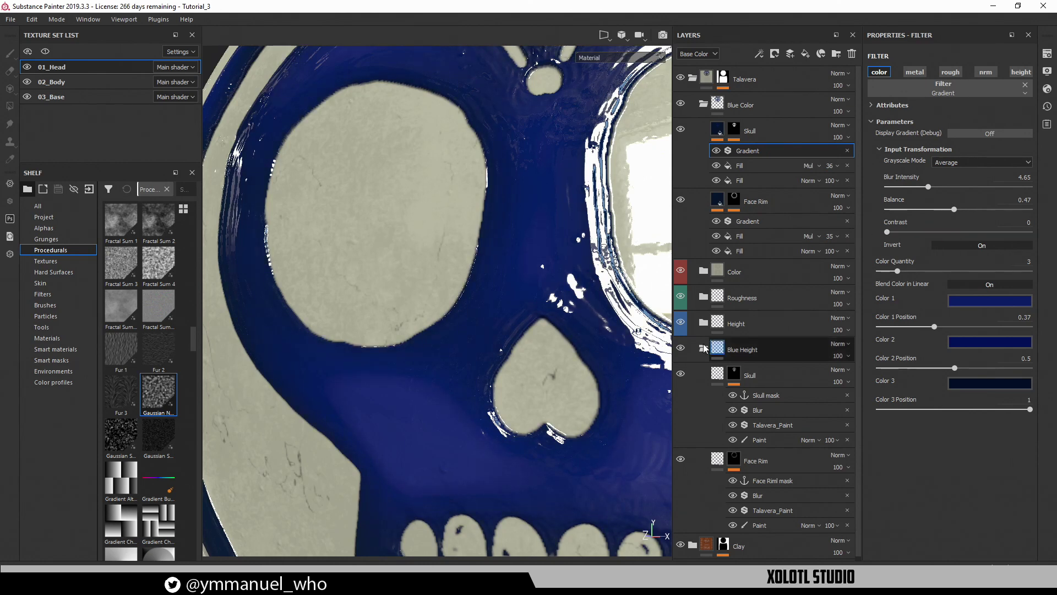
{"action": "left_click_drag", "start_coordinate": [386, 468], "coordinate": [465, 489], "text": "alt"}
{"action": "right_click_drag", "start_coordinate": [465, 488], "coordinate": [418, 468], "text": "alt"}
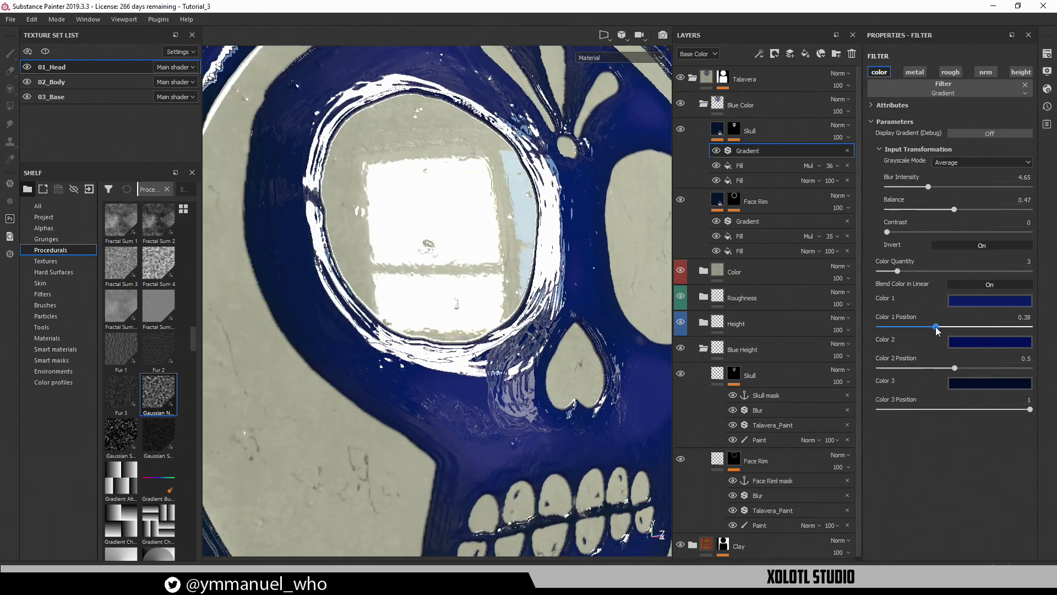
Set the gradient's Color 1 Position to 0.12 and Color 2 Position to 0.33
{"action": "left_click_drag", "start_coordinate": [903, 333], "coordinate": [897, 331]}
{"action": "left_click_drag", "start_coordinate": [622, 369], "coordinate": [585, 339], "text": "alt"}
{"action": "right_click_drag", "start_coordinate": [599, 374], "coordinate": [438, 291], "text": "alt"}
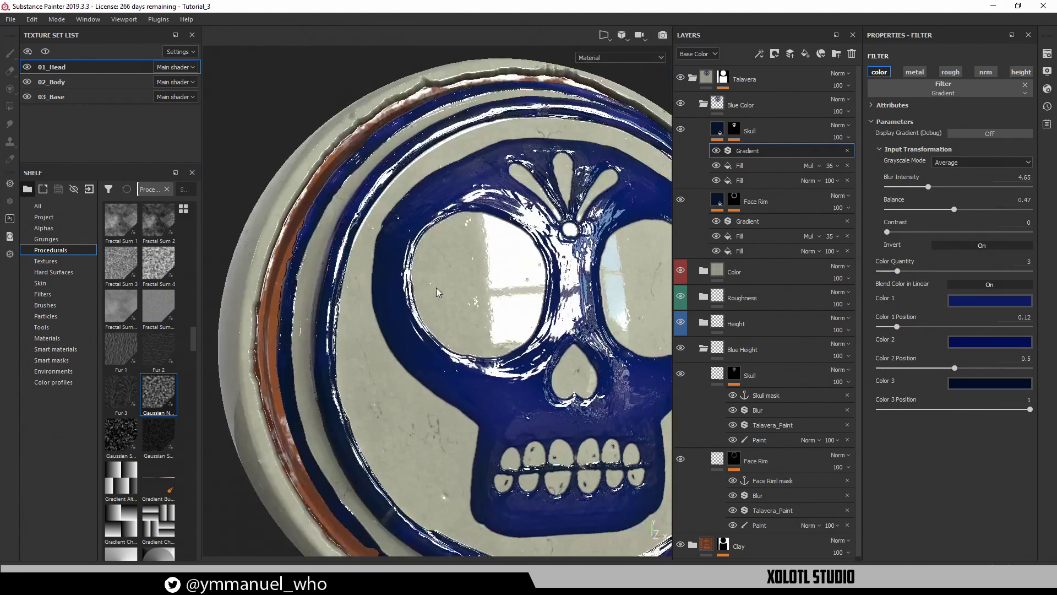
{"action": "mouse_move", "coordinate": [473, 303]}
{"action": "left_mouse_down", "text": "alt"}
{"action": "mouse_move", "coordinate": [369, 314]}
{"action": "mouse_move", "coordinate": [468, 308]}
{"action": "left_mouse_up", "text": "alt"}
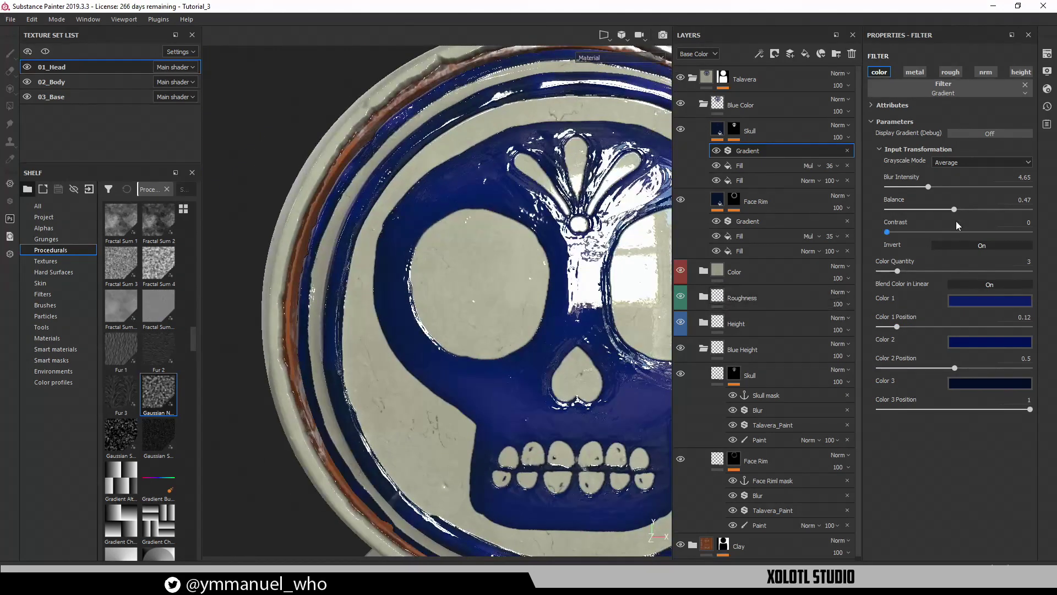
{"action": "left_click", "coordinate": [956, 246]}
{"action": "left_click", "coordinate": [955, 245]}
{"action": "mouse_move", "coordinate": [507, 300]}
{"action": "left_mouse_down", "text": "alt"}
{"action": "mouse_move", "coordinate": [434, 304]}
{"action": "mouse_move", "coordinate": [807, 377]}
{"action": "left_mouse_up", "text": "alt"}
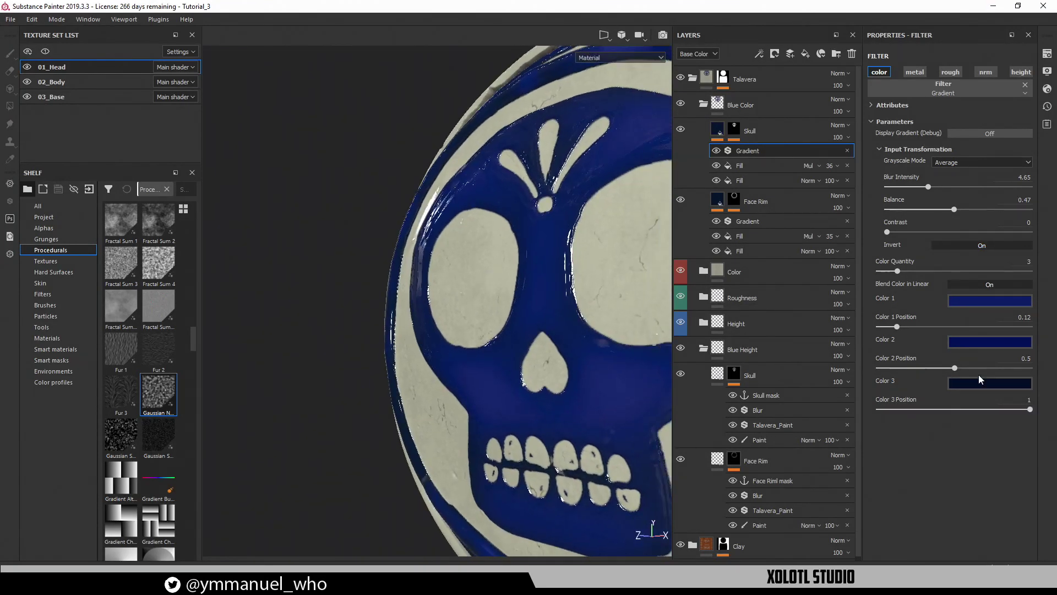
{"action": "mouse_move", "coordinate": [1030, 411]}
{"action": "left_mouse_down"}
{"action": "mouse_move", "coordinate": [980, 414]}
{"action": "mouse_move", "coordinate": [1031, 412]}
{"action": "left_mouse_up"}
{"action": "left_click_drag", "start_coordinate": [955, 368], "coordinate": [928, 371]}
Zoom out, rotate the environment lighting, and return to a frontal view of the skull glaze
{"action": "left_click_drag", "start_coordinate": [425, 337], "coordinate": [444, 342], "text": "alt"}
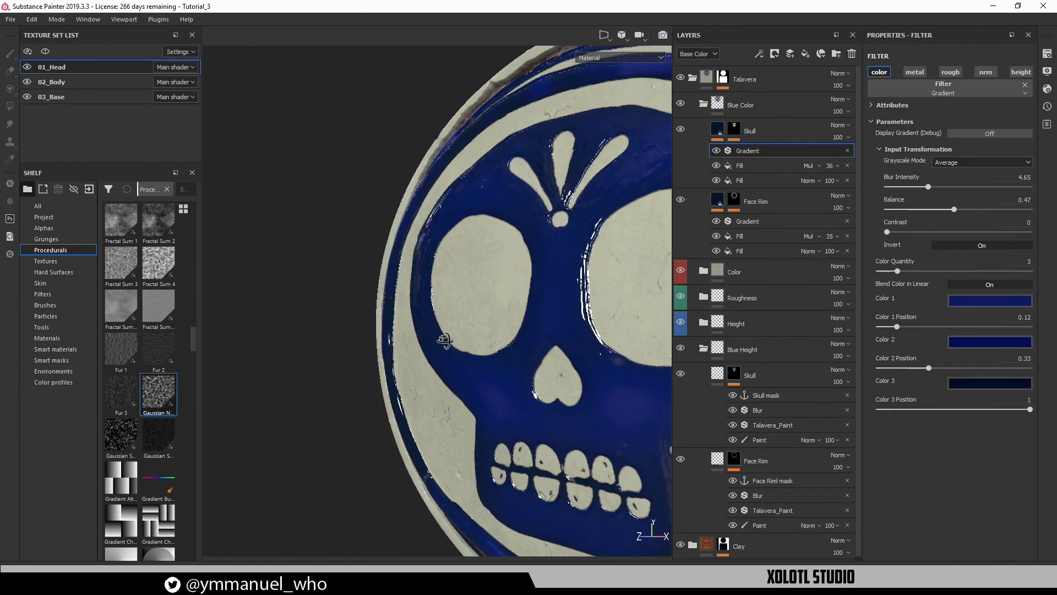
{"action": "right_click_drag", "start_coordinate": [443, 342], "coordinate": [380, 290], "text": "alt"}
{"action": "middle_click_drag", "start_coordinate": [380, 290], "coordinate": [441, 242], "text": "alt"}
{"action": "left_click_drag", "start_coordinate": [441, 242], "coordinate": [514, 285], "text": "alt"}
{"action": "right_click_drag", "start_coordinate": [514, 285], "coordinate": [439, 285], "text": "shift"}
{"action": "left_click_drag", "start_coordinate": [528, 304], "coordinate": [503, 354], "text": "alt"}
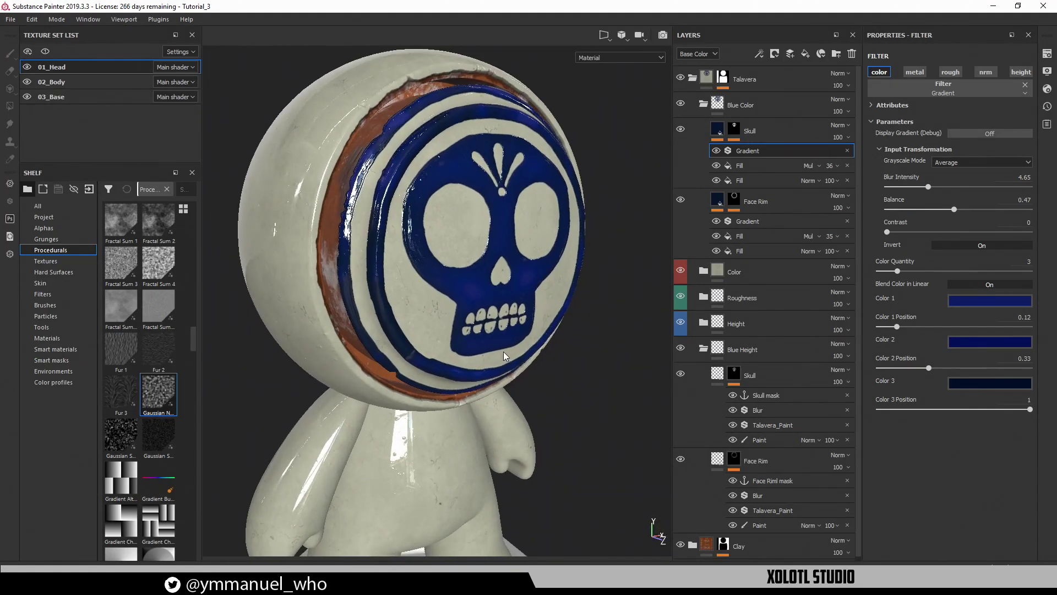
{"action": "left_click_drag", "start_coordinate": [507, 309], "coordinate": [443, 306], "text": "alt"}
Collapse the Skull and Face Rim layers' effect stacks in Blue Height
{"action": "middle_click_drag", "start_coordinate": [566, 325], "coordinate": [555, 346], "text": "alt"}
{"action": "left_click", "coordinate": [718, 376]}
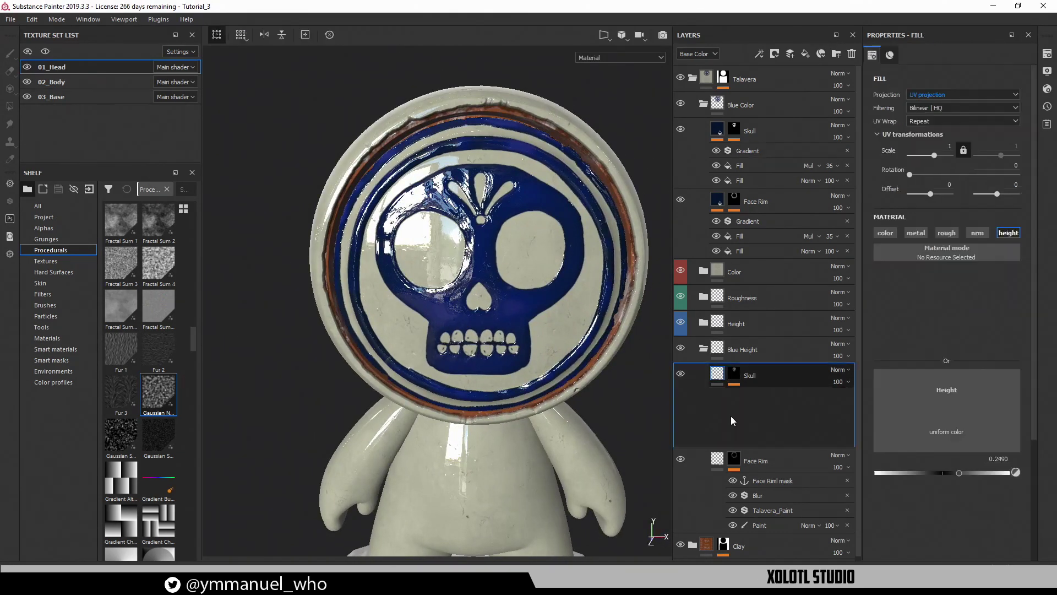
{"action": "left_click", "coordinate": [724, 402]}
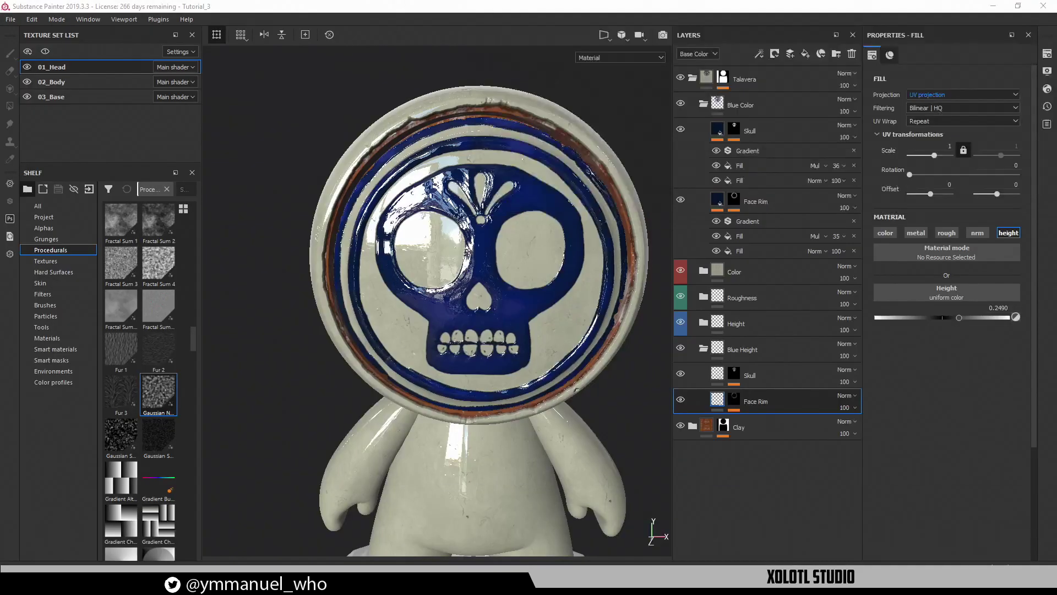
Review the head from the left and above, then bring the reference browser over the project
{"action": "left_click_drag", "start_coordinate": [505, 281], "coordinate": [540, 267], "text": "alt"}
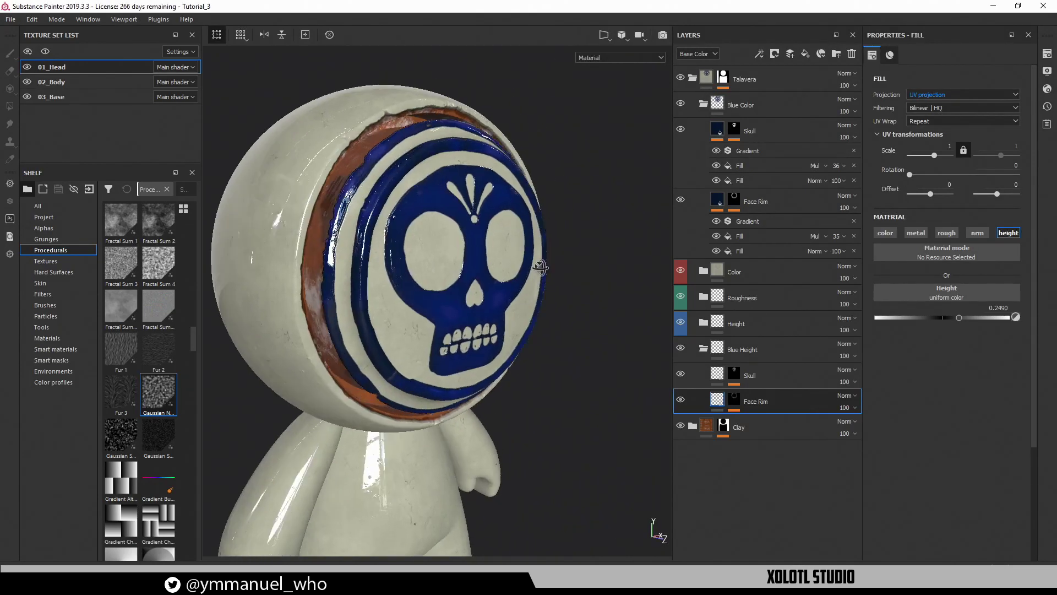
{"action": "right_click_drag", "start_coordinate": [540, 267], "coordinate": [586, 292], "text": "alt"}
{"action": "left_click_drag", "start_coordinate": [342, 219], "coordinate": [372, 285], "text": "alt"}
{"action": "right_click_drag", "start_coordinate": [373, 286], "coordinate": [392, 293], "text": "alt"}
{"action": "middle_click_drag", "start_coordinate": [393, 293], "coordinate": [535, 220], "text": "alt"}
{"action": "left_click_drag", "start_coordinate": [535, 220], "coordinate": [467, 314], "text": "alt"}
{"action": "right_click_drag", "start_coordinate": [468, 314], "coordinate": [438, 299], "text": "alt"}
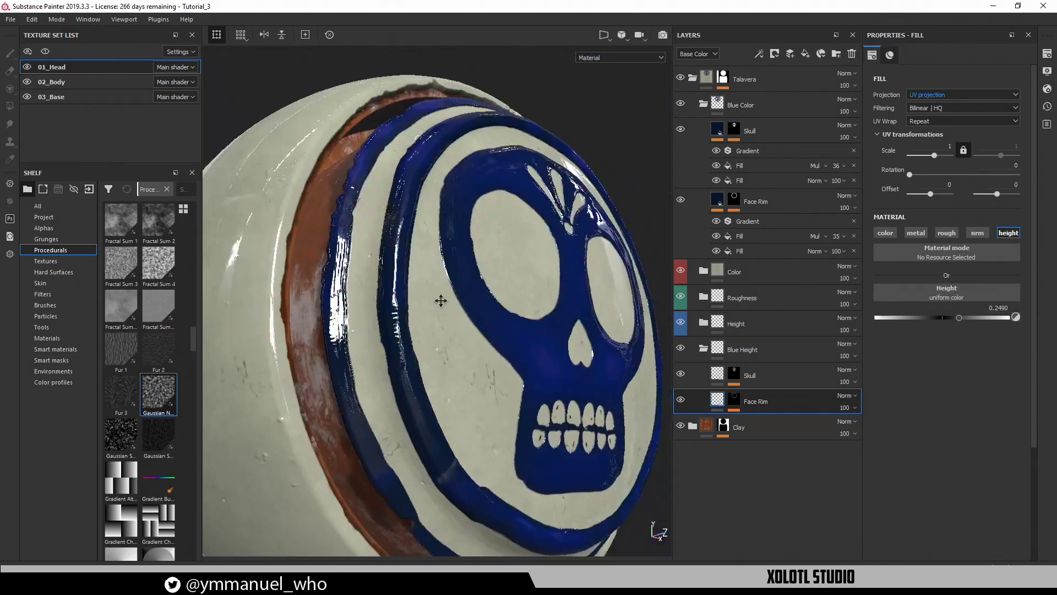
{"action": "left_click_drag", "start_coordinate": [770, 0], "coordinate": [518, 0]}
View the reference at 100% and circle the rim's blue dashes and the gap between the sun eyes
{"action": "left_click", "coordinate": [225, 258]}
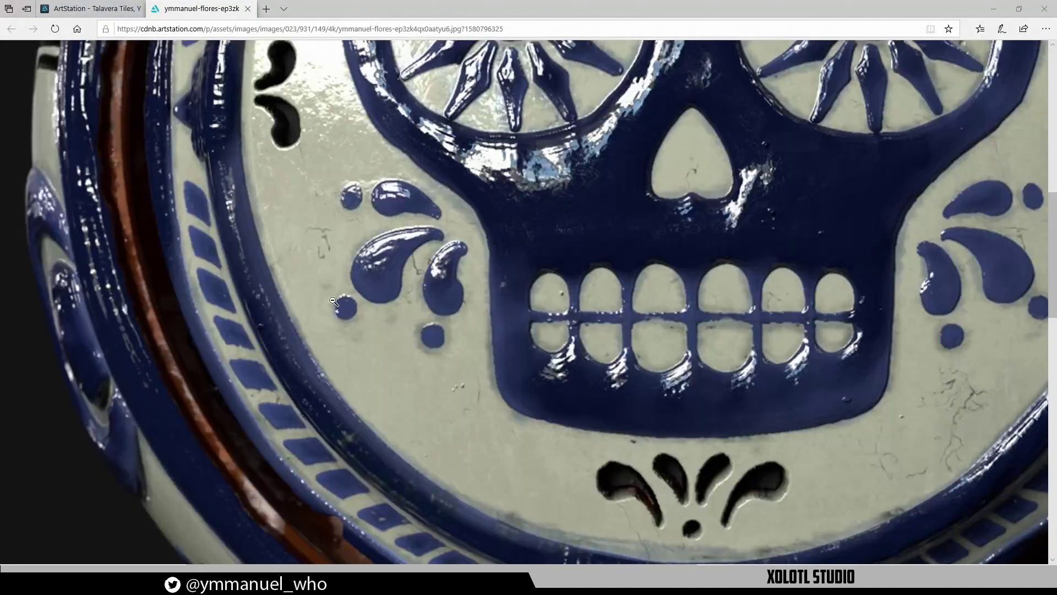
{"action": "scroll", "coordinate": [357, 287], "scroll_direction": "up", "scroll_amount": 5}
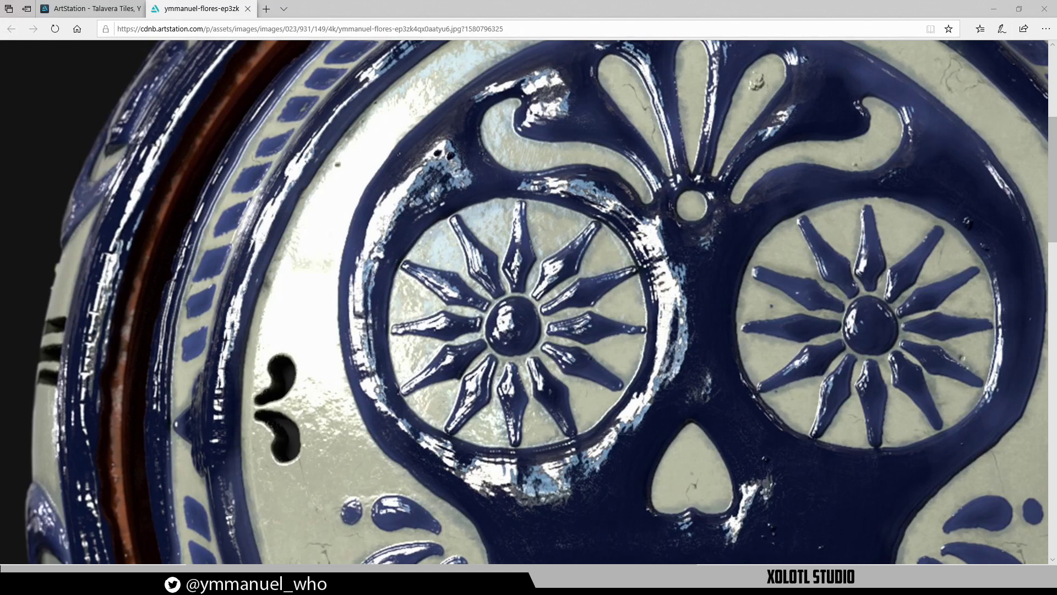
{"action": "mouse_move", "coordinate": [179, 331]}
{"action": "left_mouse_down"}
{"action": "mouse_move", "coordinate": [231, 366]}
{"action": "mouse_move", "coordinate": [250, 242]}
{"action": "mouse_move", "coordinate": [246, 182]}
{"action": "mouse_move", "coordinate": [185, 337]}
{"action": "left_mouse_up"}
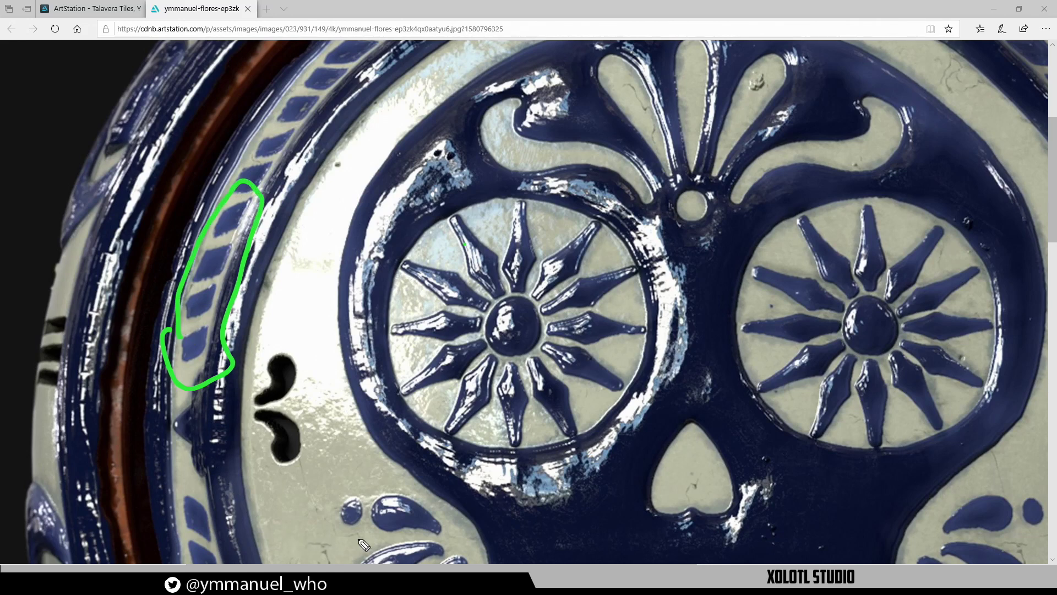
{"action": "mouse_move", "coordinate": [650, 273]}
{"action": "left_mouse_down"}
{"action": "mouse_move", "coordinate": [644, 298]}
{"action": "mouse_move", "coordinate": [733, 386]}
{"action": "left_mouse_up"}
{"action": "mouse_move", "coordinate": [759, 313]}
{"action": "left_mouse_down"}
{"action": "mouse_move", "coordinate": [673, 267]}
{"action": "mouse_move", "coordinate": [651, 269]}
{"action": "mouse_move", "coordinate": [750, 333]}
{"action": "mouse_move", "coordinate": [746, 377]}
{"action": "mouse_move", "coordinate": [718, 388]}
{"action": "left_mouse_up"}
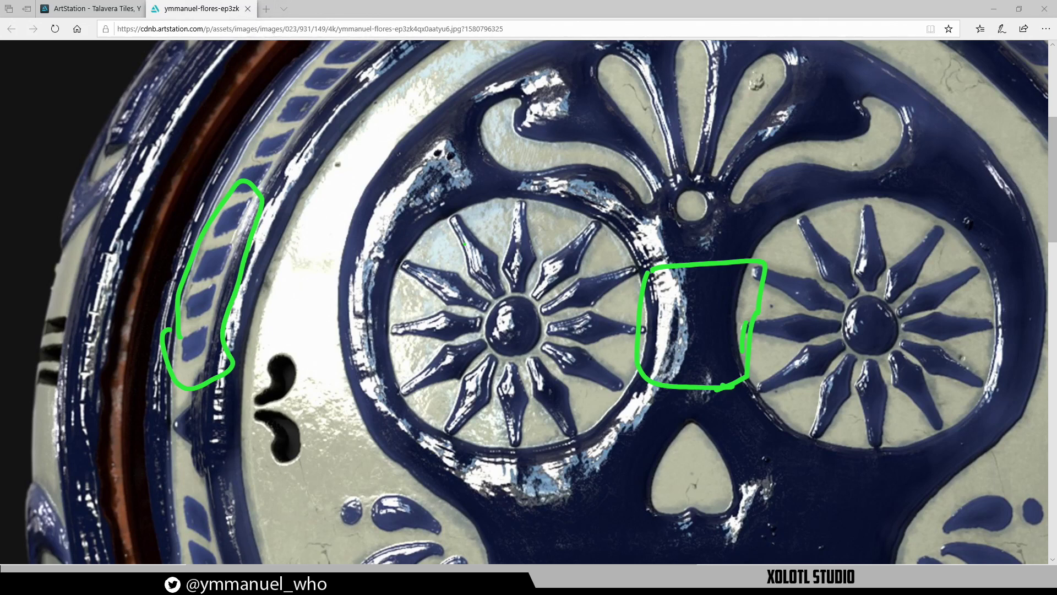
Clear the pen annotations from the Talavera reference, refit the image and go to the Talavera Tiles page
{"action": "key", "text": "Escape"}
{"action": "left_click", "coordinate": [585, 227]}
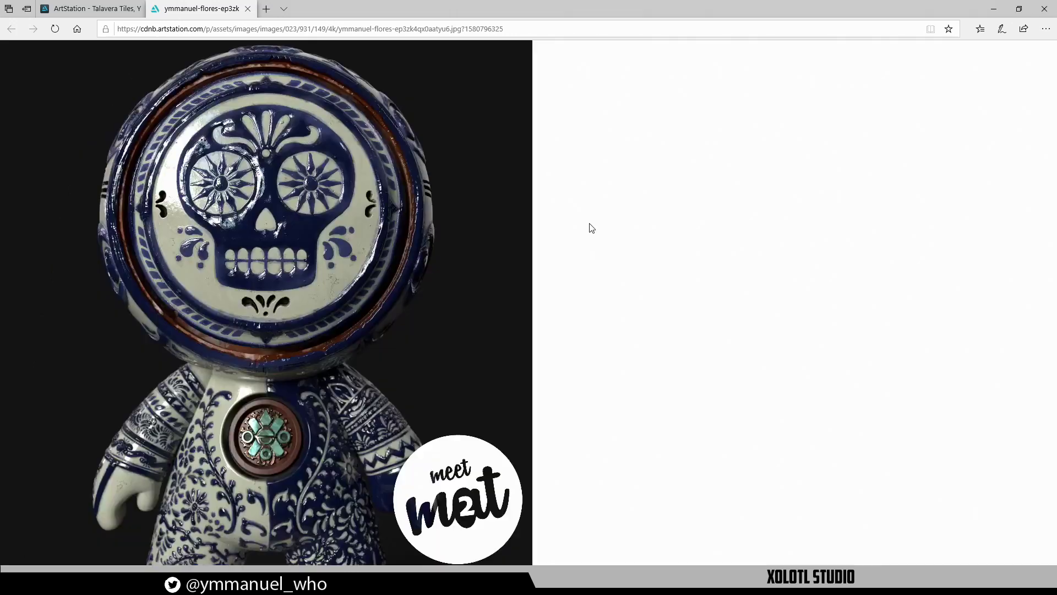
{"action": "left_click", "coordinate": [586, 226]}
{"action": "left_click", "coordinate": [279, 240]}
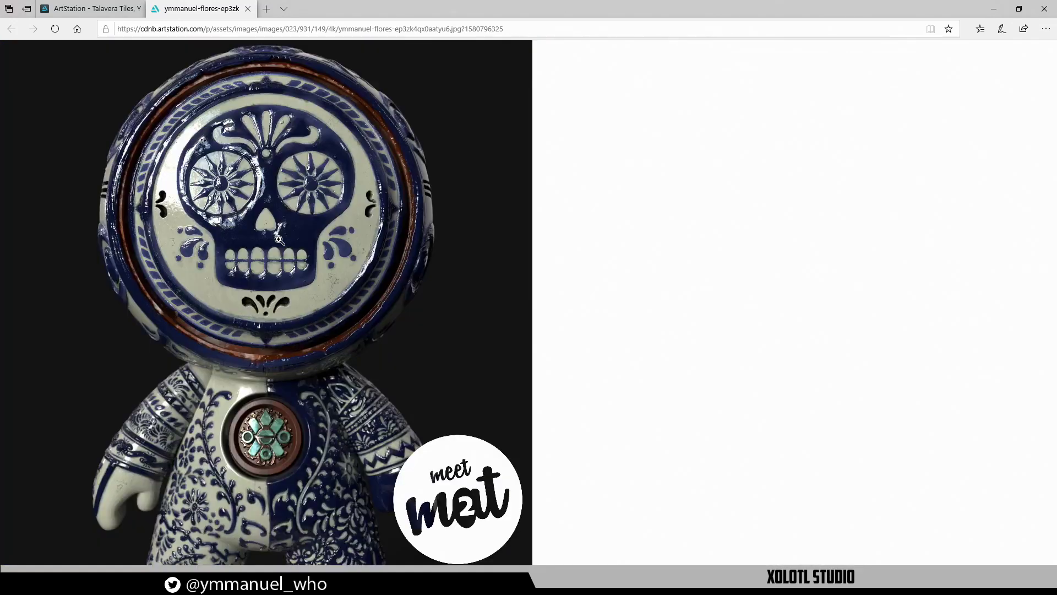
{"action": "left_click", "coordinate": [99, 8]}
Return to Substance Painter and frame the whole figure in the viewport
{"action": "left_click", "coordinate": [997, 11]}
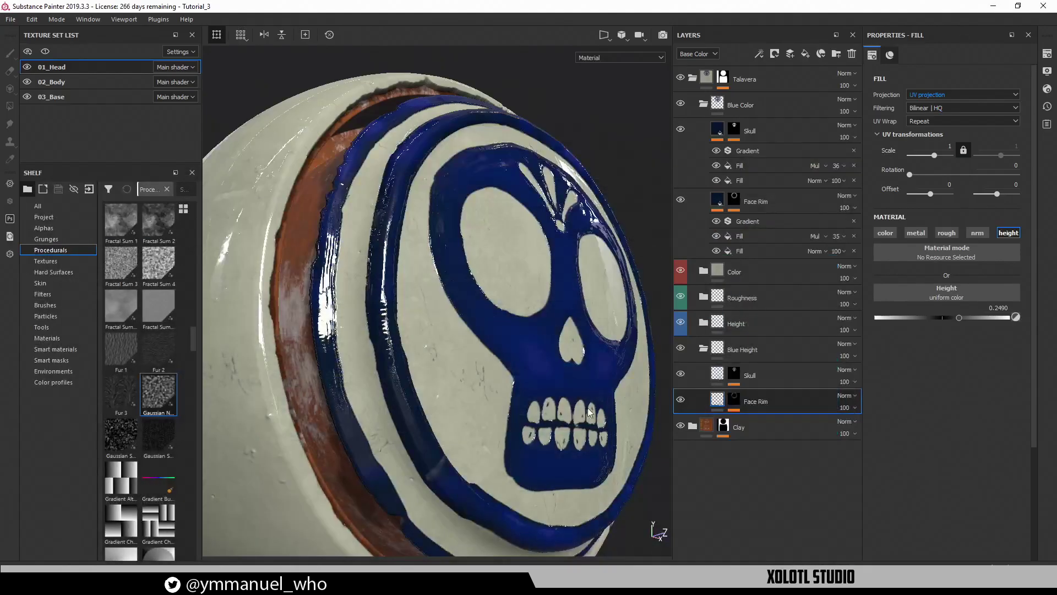
{"action": "mouse_move", "coordinate": [587, 407]}
{"action": "left_mouse_down", "text": "alt"}
{"action": "mouse_move", "coordinate": [537, 388]}
{"action": "mouse_move", "coordinate": [497, 320]}
{"action": "left_mouse_up", "text": "alt"}
{"action": "middle_click_drag", "start_coordinate": [498, 321], "coordinate": [425, 340], "text": "alt"}
{"action": "right_click_drag", "start_coordinate": [425, 340], "coordinate": [389, 303], "text": "alt"}
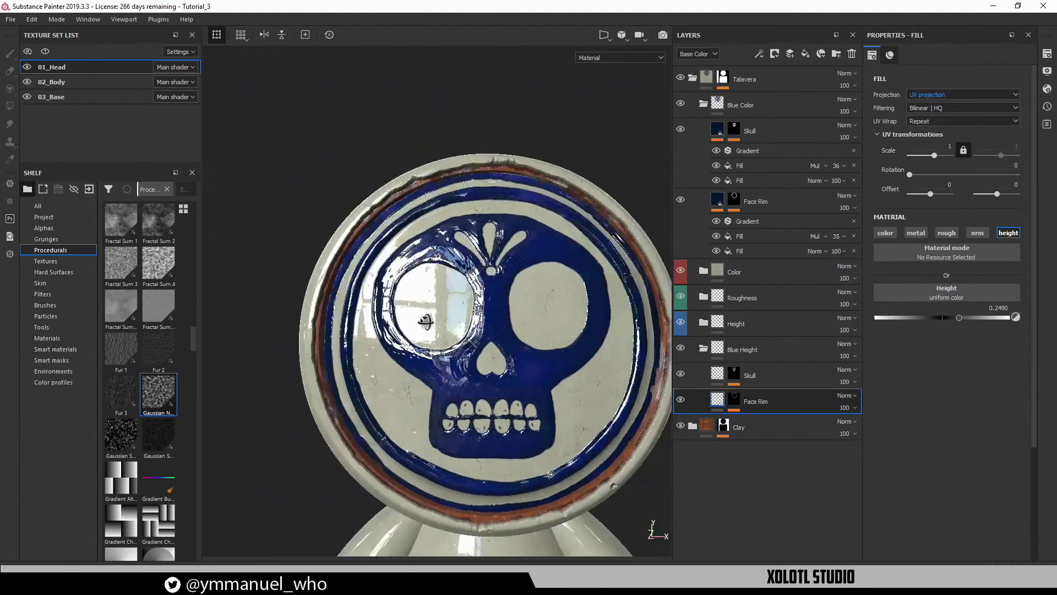
{"action": "left_click_drag", "start_coordinate": [388, 303], "coordinate": [435, 311], "text": "alt"}
{"action": "middle_click_drag", "start_coordinate": [435, 311], "coordinate": [424, 248], "text": "alt"}
{"action": "right_click_drag", "start_coordinate": [424, 248], "coordinate": [367, 188], "text": "alt"}
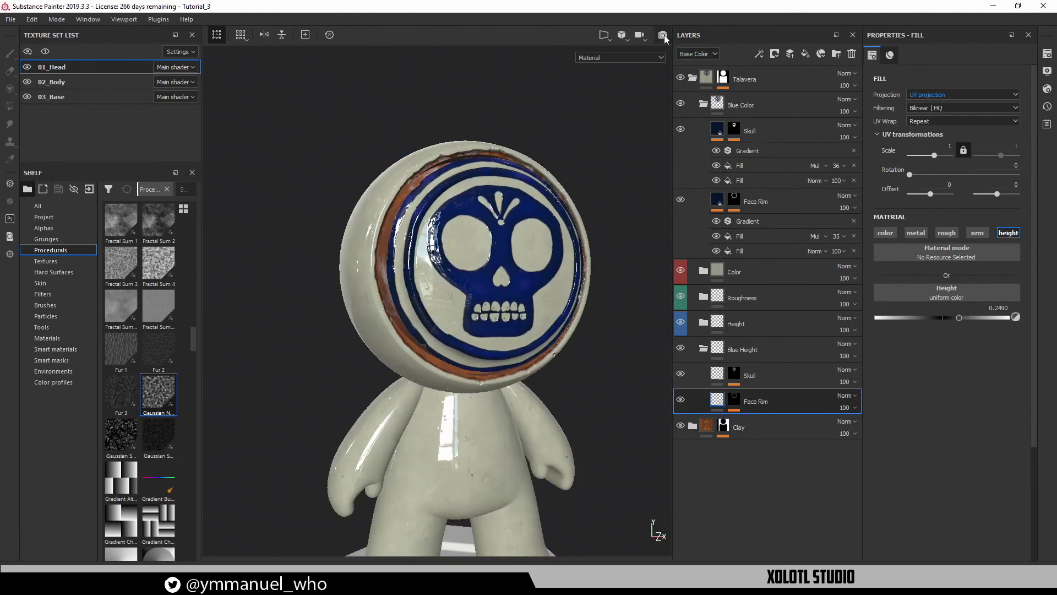
Preview the head in Iray, trying environment rotations of about 320 and 336
{"action": "key", "text": "F10"}
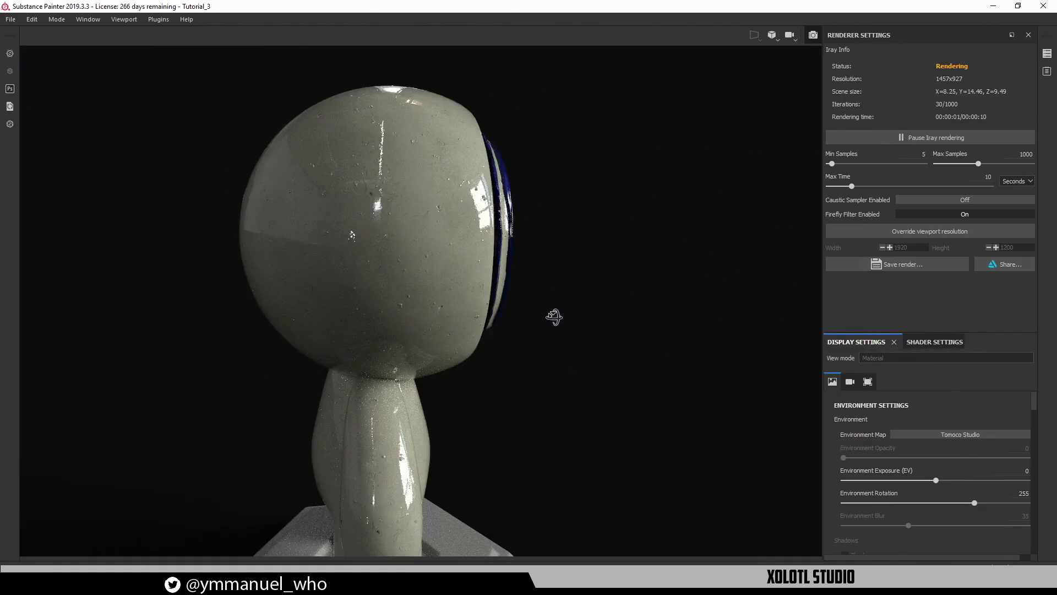
{"action": "left_click_drag", "start_coordinate": [554, 314], "coordinate": [518, 284], "text": "alt"}
{"action": "right_click_drag", "start_coordinate": [517, 285], "coordinate": [539, 292], "text": "shift"}
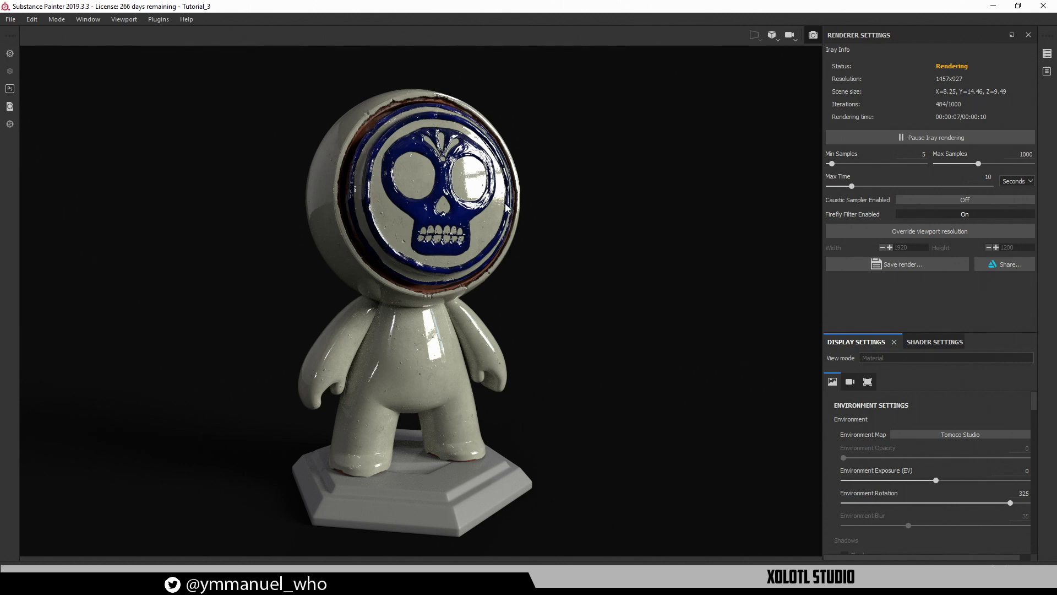
{"action": "left_click_drag", "start_coordinate": [520, 194], "coordinate": [543, 213], "text": "alt"}
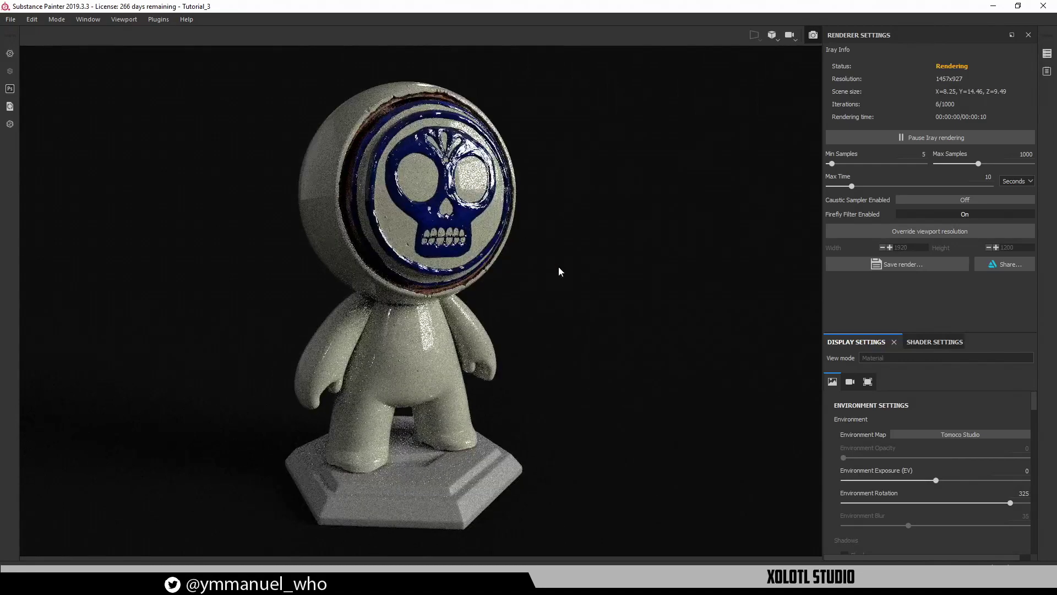
{"action": "right_click_drag", "start_coordinate": [547, 299], "coordinate": [550, 281], "text": "shift"}
{"action": "left_click_drag", "start_coordinate": [557, 274], "coordinate": [249, 283], "text": "alt"}
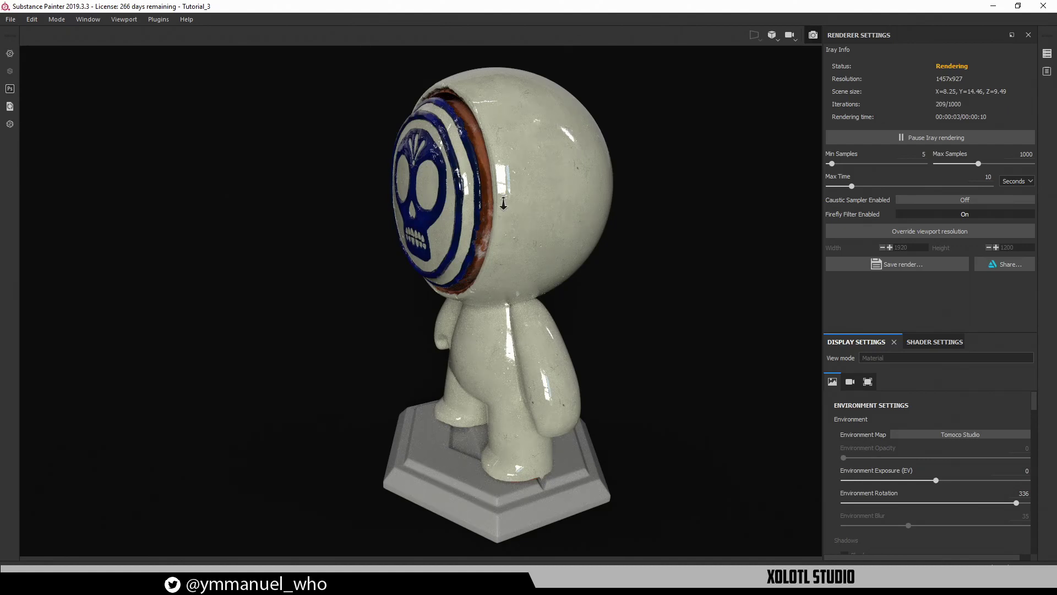
Set environment rotation to 271 on a frontal head view, then leave the Iray preview
{"action": "right_click_drag", "start_coordinate": [600, 387], "coordinate": [445, 156], "text": "alt"}
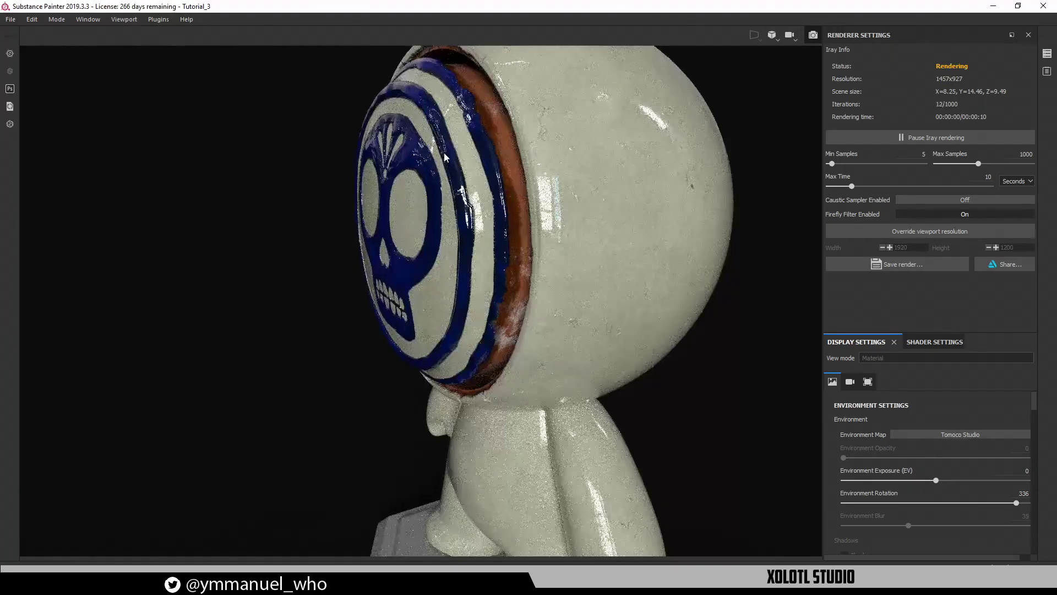
{"action": "left_click_drag", "start_coordinate": [421, 175], "coordinate": [567, 176], "text": "alt"}
{"action": "right_click_drag", "start_coordinate": [566, 176], "coordinate": [545, 175], "text": "shift"}
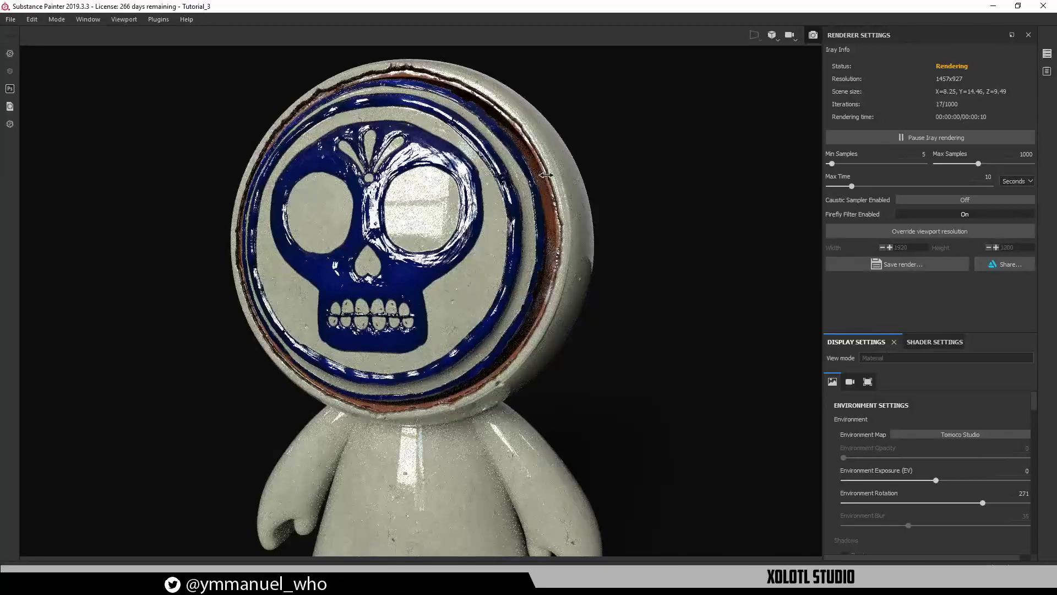
{"action": "left_click_drag", "start_coordinate": [434, 267], "coordinate": [404, 206], "text": "alt"}
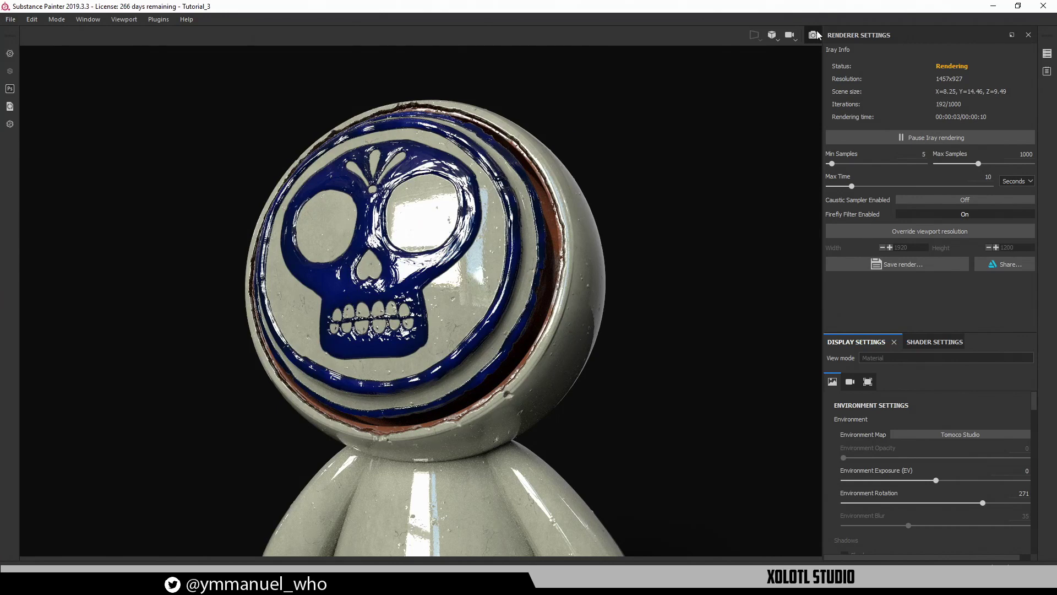
{"action": "key", "text": "F10"}
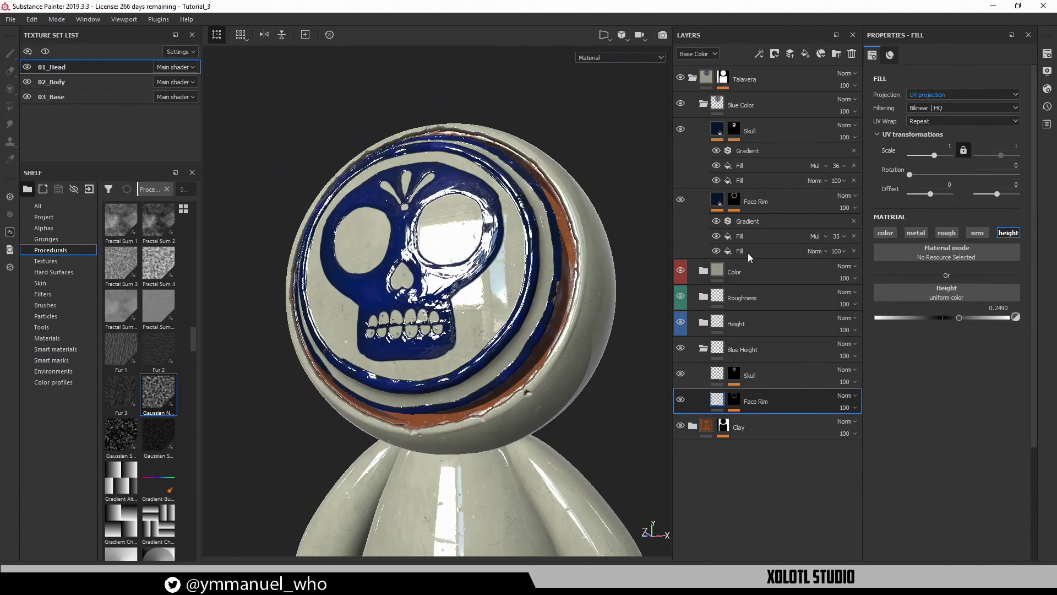
Show the Talavera_Paint filter on Blue Height's Skull layer and inspect its paint noise up close
{"action": "left_click", "coordinate": [734, 376]}
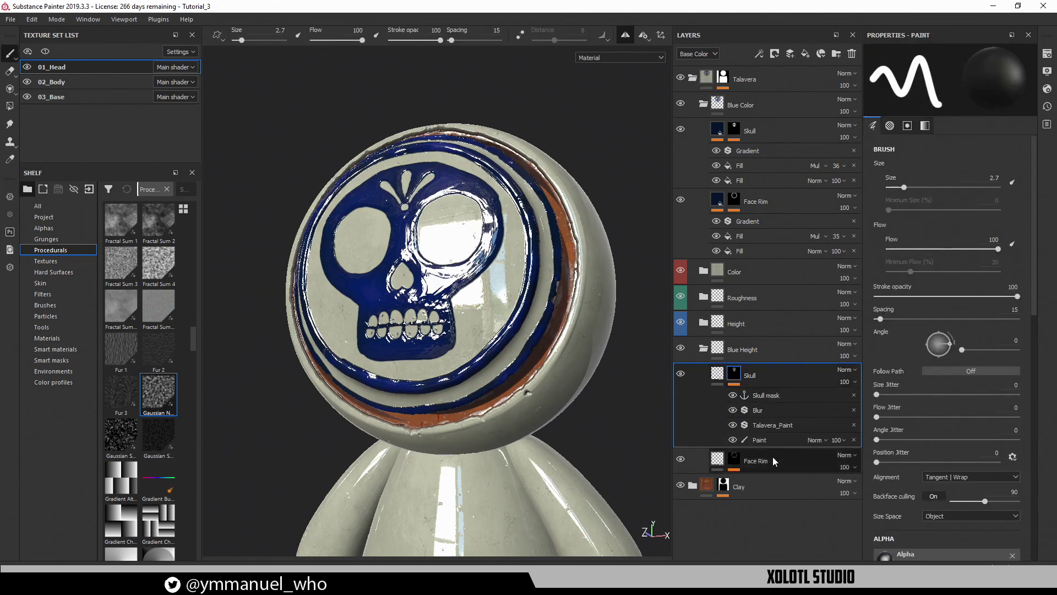
{"action": "left_click", "coordinate": [765, 427]}
{"action": "right_click_drag", "start_coordinate": [537, 361], "coordinate": [569, 411], "text": "alt"}
{"action": "left_click_drag", "start_coordinate": [569, 410], "coordinate": [526, 376], "text": "alt"}
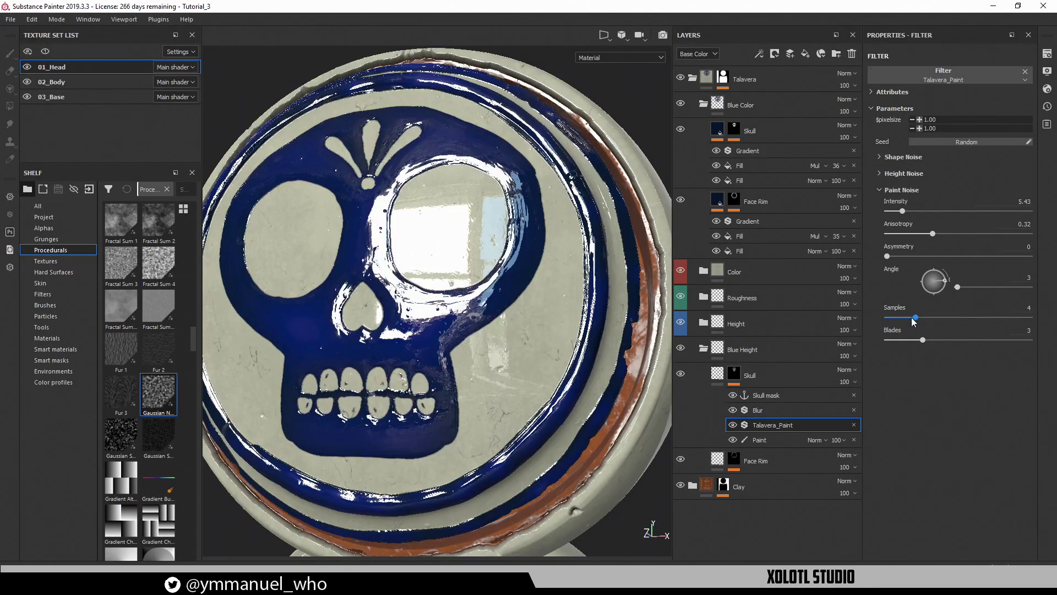
{"action": "left_click_drag", "start_coordinate": [435, 264], "coordinate": [467, 312], "text": "alt"}
{"action": "mouse_move", "coordinate": [467, 312]}
{"action": "right_mouse_down", "text": "shift"}
{"action": "mouse_move", "coordinate": [422, 313]}
{"action": "mouse_move", "coordinate": [471, 311]}
{"action": "right_mouse_up", "text": "shift"}
{"action": "left_click_drag", "start_coordinate": [471, 311], "coordinate": [475, 238], "text": "alt"}
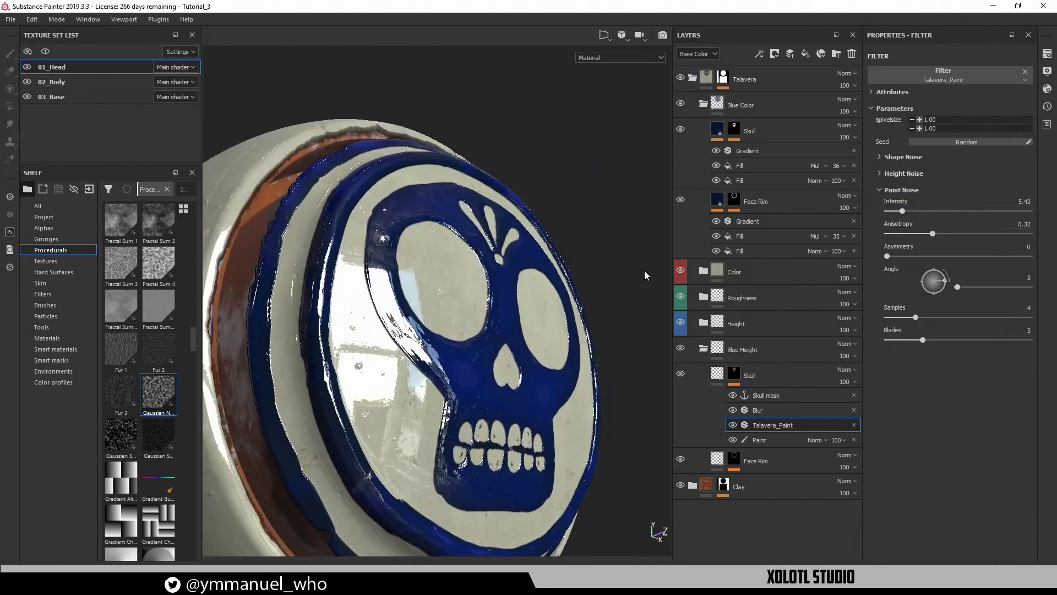
Set the Blue Height Skull fill's height to 0.4286 and check the raised glaze from the front
{"action": "left_click", "coordinate": [721, 380]}
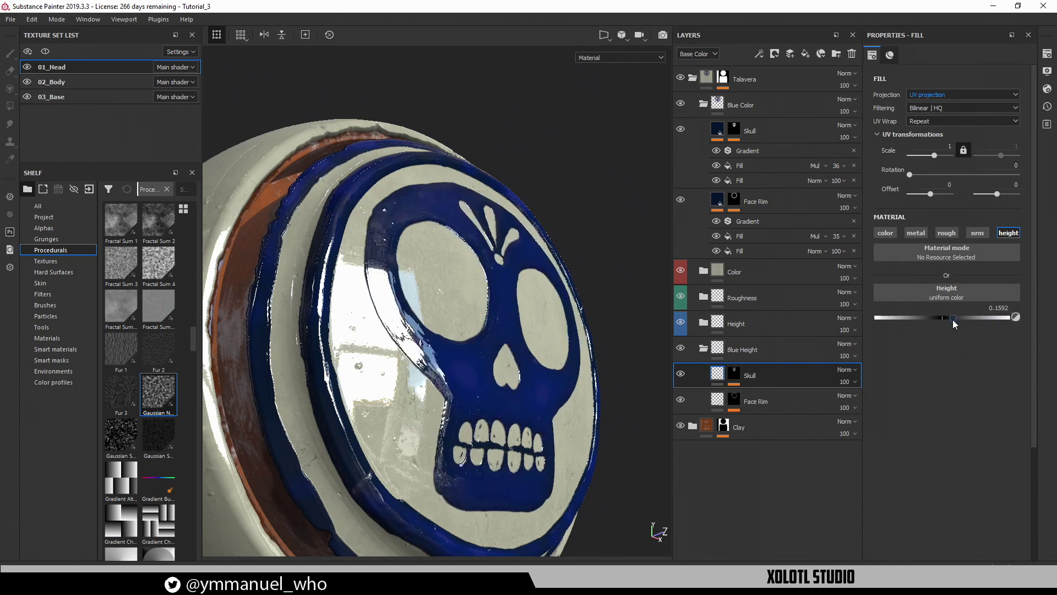
{"action": "left_click_drag", "start_coordinate": [586, 333], "coordinate": [621, 339], "text": "alt"}
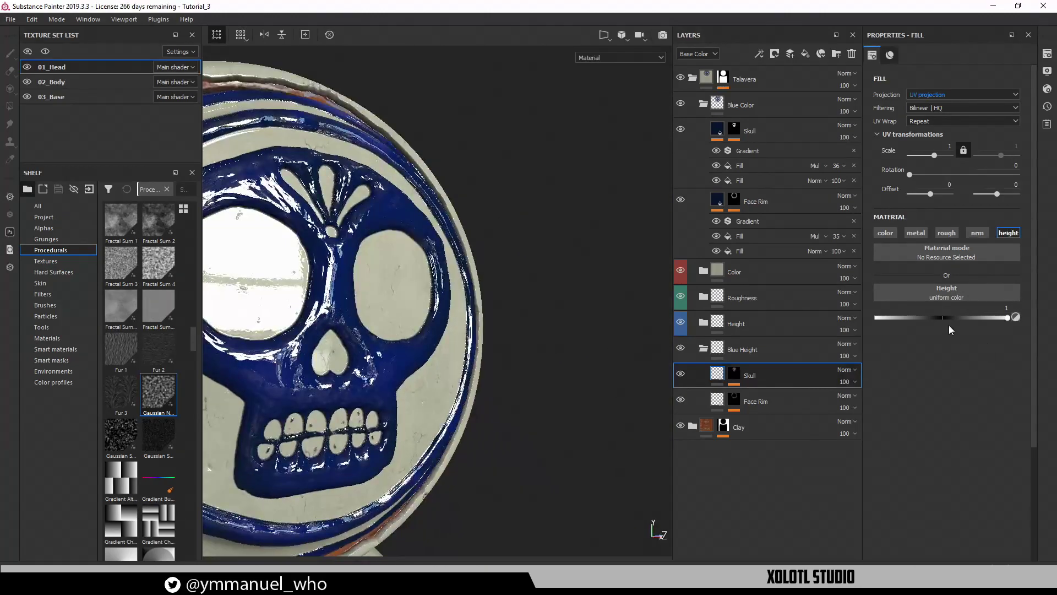
{"action": "left_click_drag", "start_coordinate": [969, 317], "coordinate": [965, 317]}
{"action": "left_click_drag", "start_coordinate": [584, 330], "coordinate": [510, 354], "text": "alt"}
{"action": "left_click_drag", "start_coordinate": [967, 318], "coordinate": [971, 321]}
{"action": "left_click_drag", "start_coordinate": [426, 378], "coordinate": [456, 316], "text": "alt"}
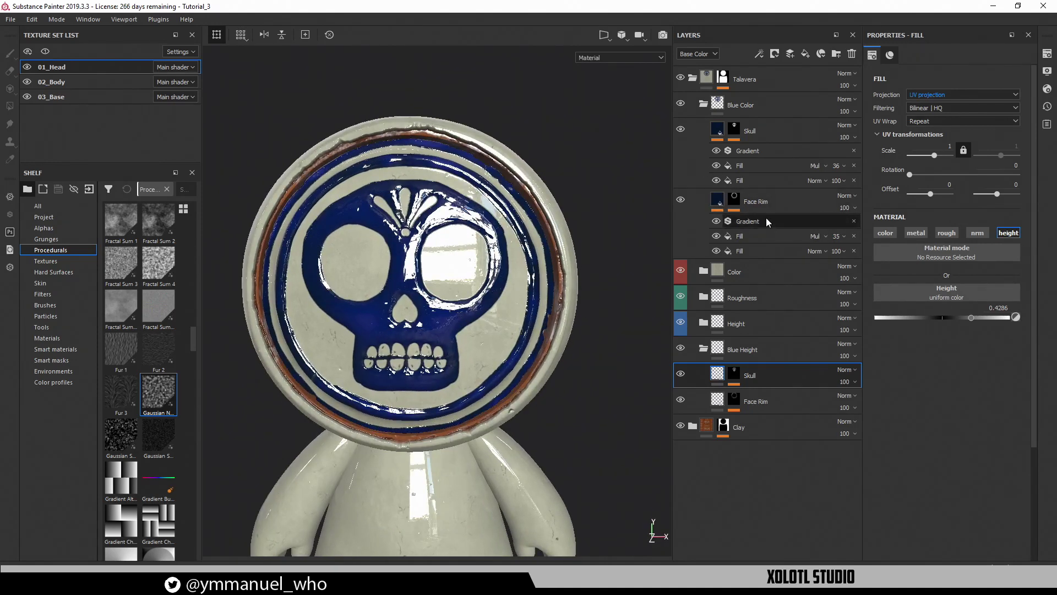
Darken the first two blues of the Blue Color Skull gradient, leaving stops at 0.12, 0.33 and 1
{"action": "left_click", "coordinate": [747, 152]}
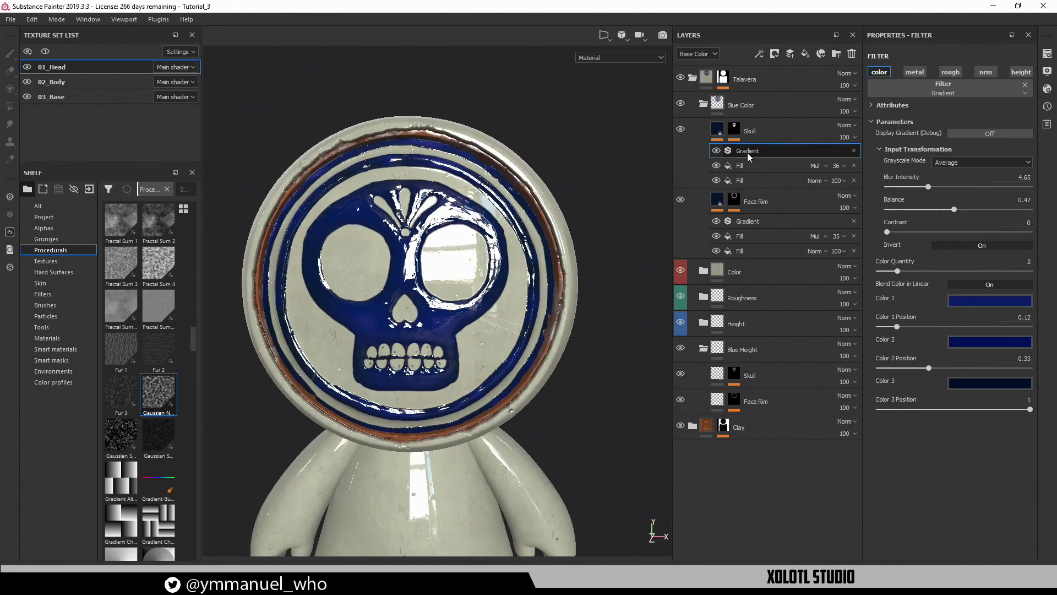
{"action": "left_click", "coordinate": [987, 300]}
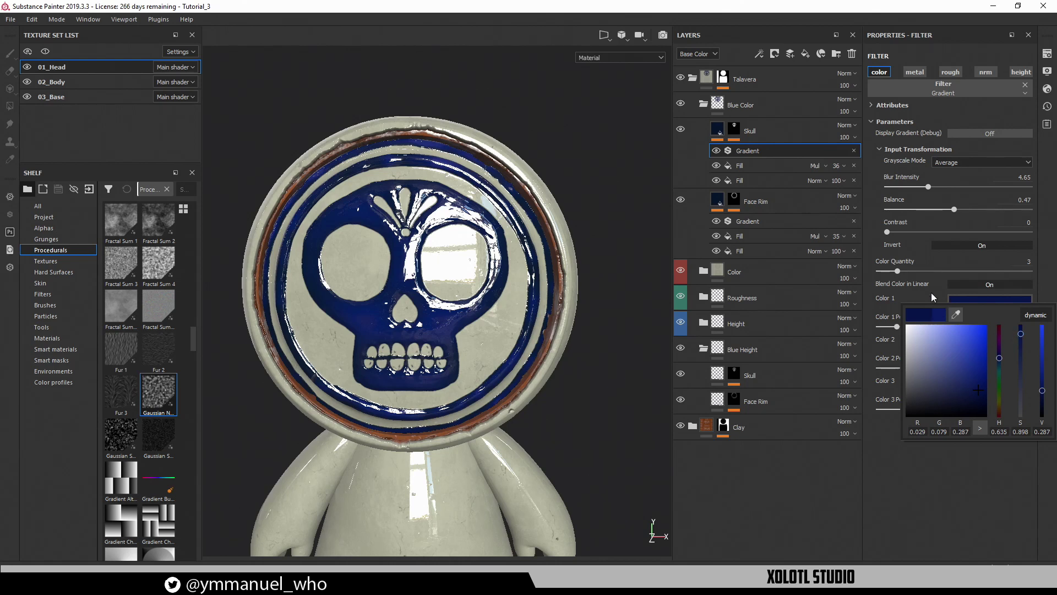
{"action": "left_click", "coordinate": [992, 343]}
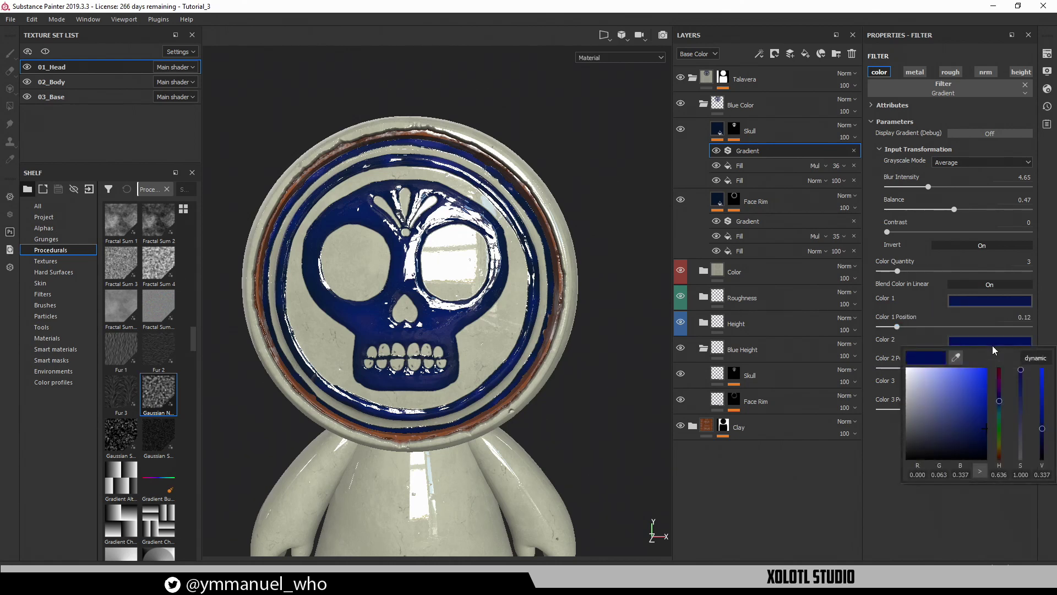
{"action": "left_click", "coordinate": [1042, 439]}
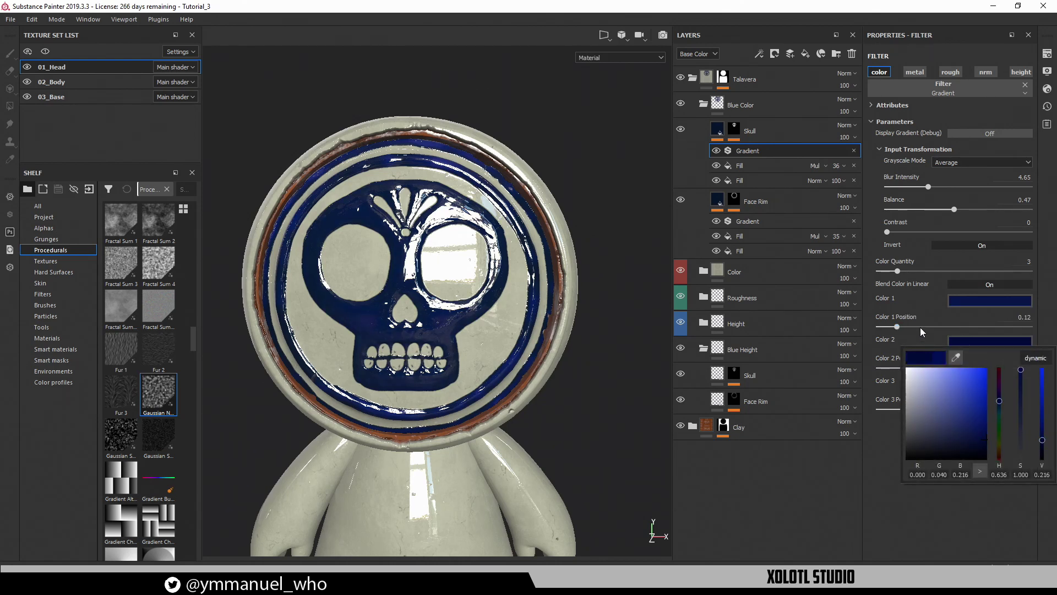
{"action": "left_click", "coordinate": [1043, 433]}
{"action": "left_click_drag", "start_coordinate": [383, 325], "coordinate": [520, 263], "text": "alt"}
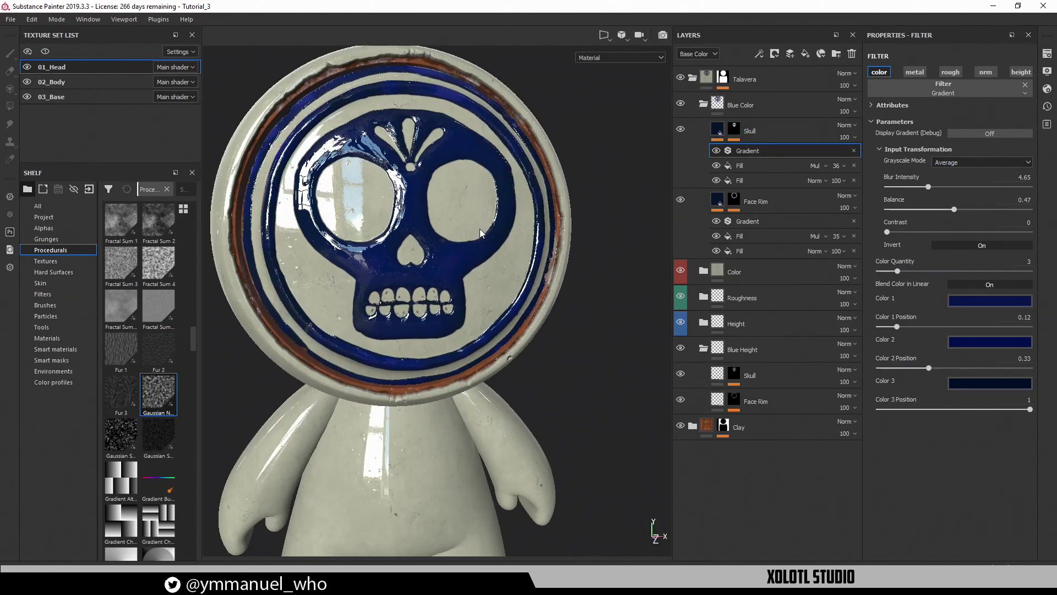
{"action": "left_click_drag", "start_coordinate": [482, 233], "coordinate": [492, 229], "text": "alt"}
{"action": "middle_click_drag", "start_coordinate": [478, 229], "coordinate": [496, 186], "text": "alt"}
{"action": "left_click_drag", "start_coordinate": [483, 205], "coordinate": [491, 205], "text": "alt"}
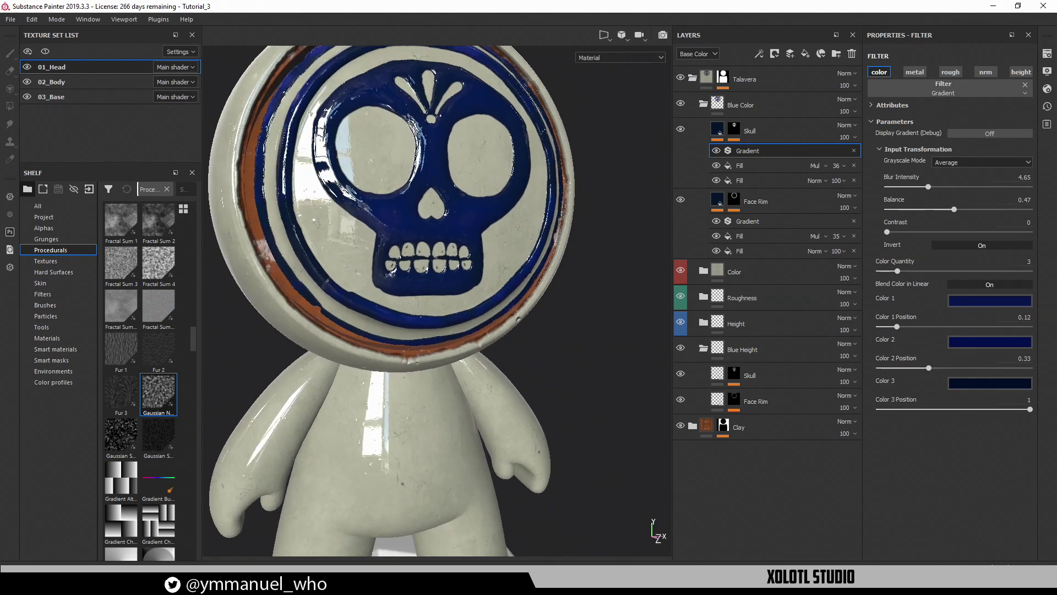
{"action": "left_click_drag", "start_coordinate": [408, 235], "coordinate": [439, 289], "text": "alt"}
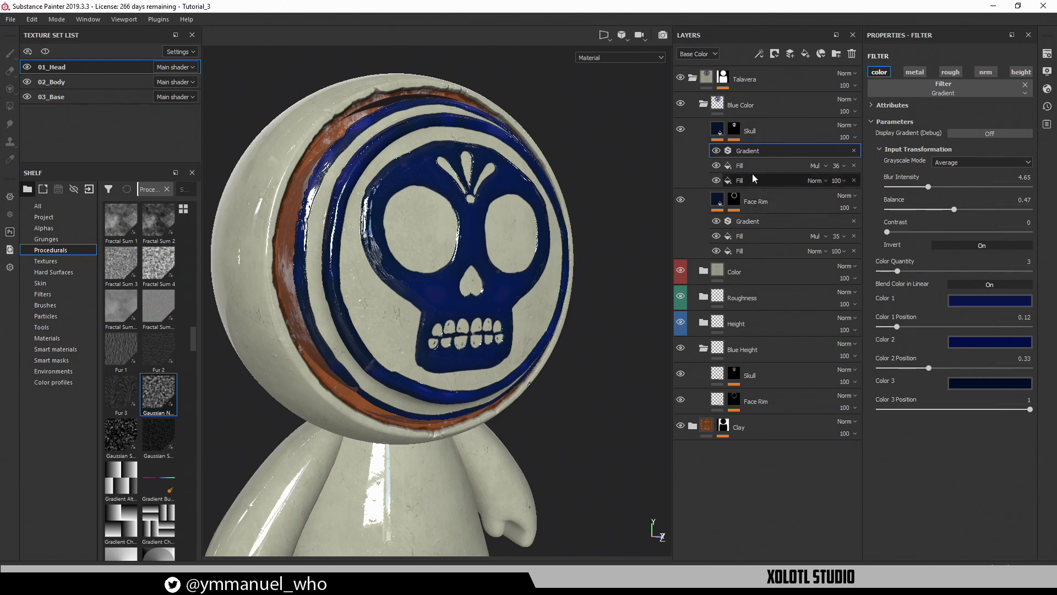
Select the Blue Color group's Skull and Face Rim layers and zoom in on the head
{"action": "left_click", "coordinate": [719, 133]}
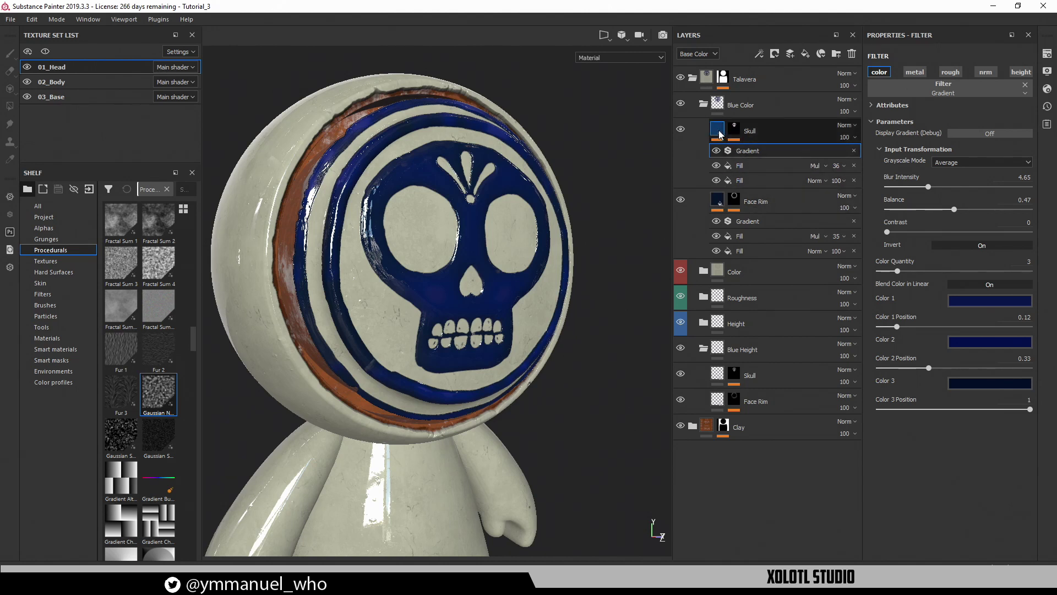
{"action": "left_click", "coordinate": [718, 201]}
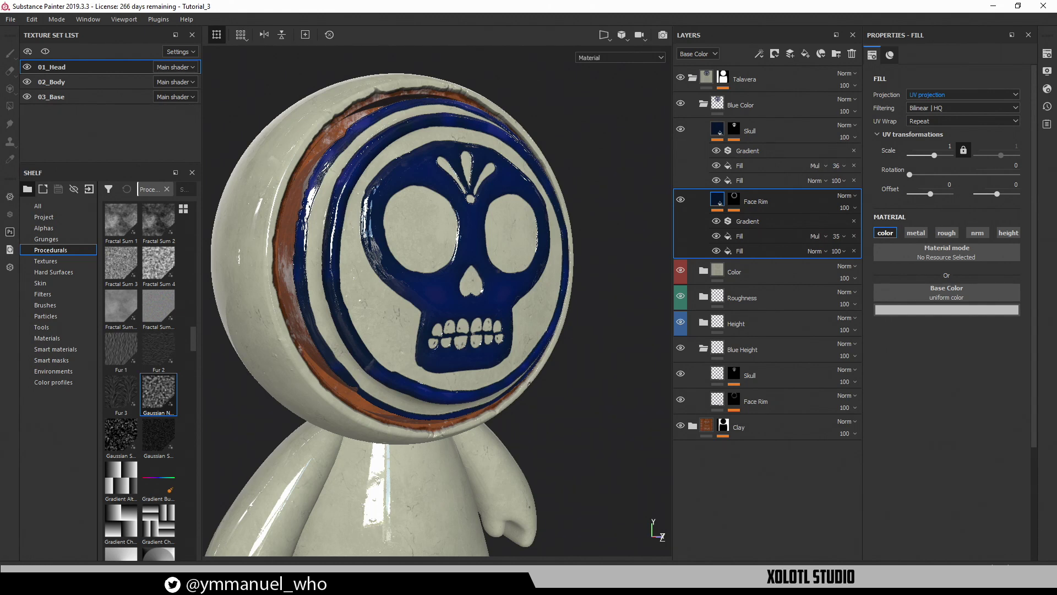
{"action": "scroll", "coordinate": [468, 385], "scroll_direction": "down", "scroll_amount": 10}
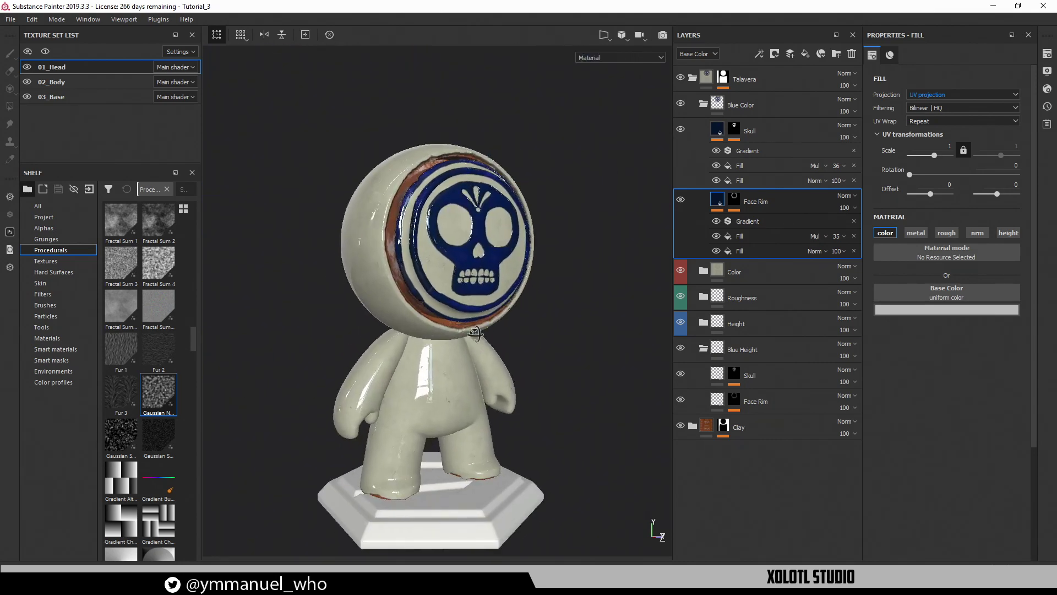
{"action": "left_click_drag", "start_coordinate": [475, 333], "coordinate": [443, 350], "text": "alt"}
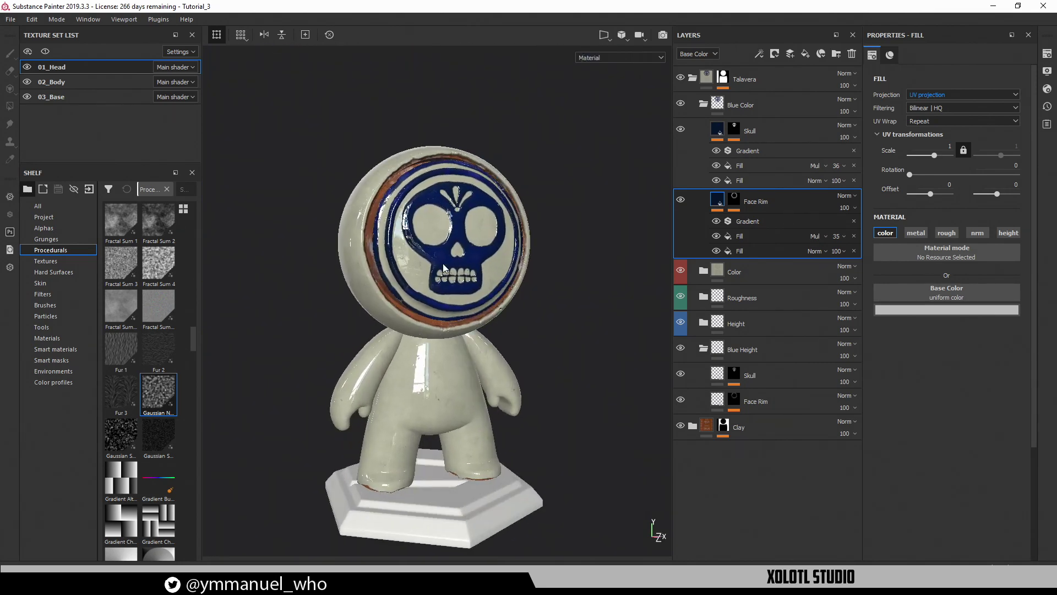
{"action": "right_click_drag", "start_coordinate": [443, 350], "coordinate": [501, 397], "text": "alt"}
{"action": "left_click_drag", "start_coordinate": [352, 297], "coordinate": [384, 273], "text": "alt"}
{"action": "right_click_drag", "start_coordinate": [383, 272], "coordinate": [402, 315], "text": "alt"}
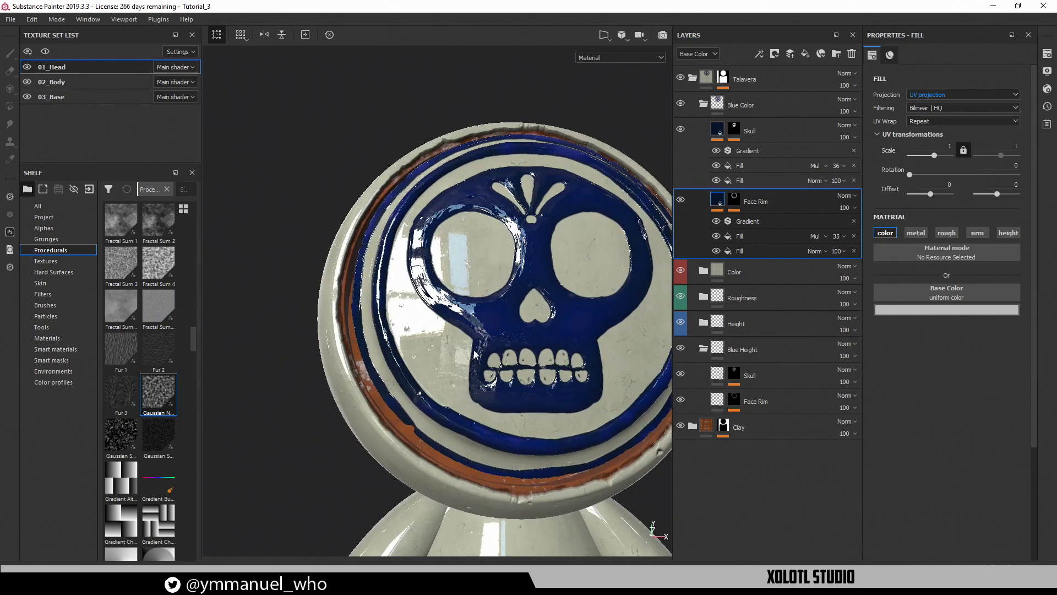
Turn the skull face to a near-frontal view and collapse the Blue Color group
{"action": "left_click_drag", "start_coordinate": [425, 334], "coordinate": [461, 307], "text": "alt"}
{"action": "right_click_drag", "start_coordinate": [461, 307], "coordinate": [452, 409], "text": "alt"}
{"action": "left_click_drag", "start_coordinate": [453, 408], "coordinate": [484, 364], "text": "alt"}
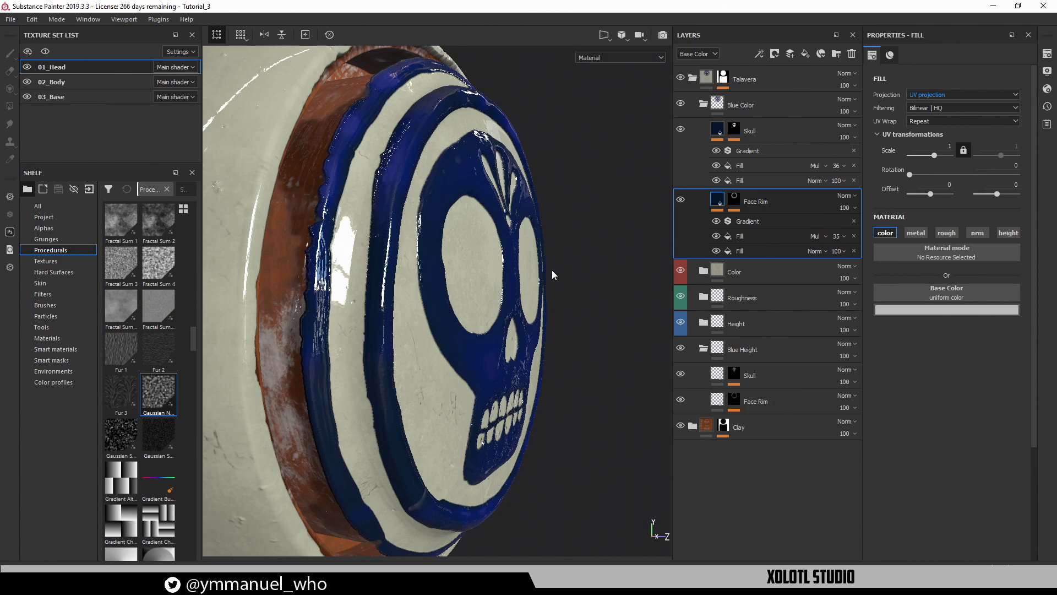
{"action": "left_click_drag", "start_coordinate": [549, 347], "coordinate": [504, 325], "text": "alt"}
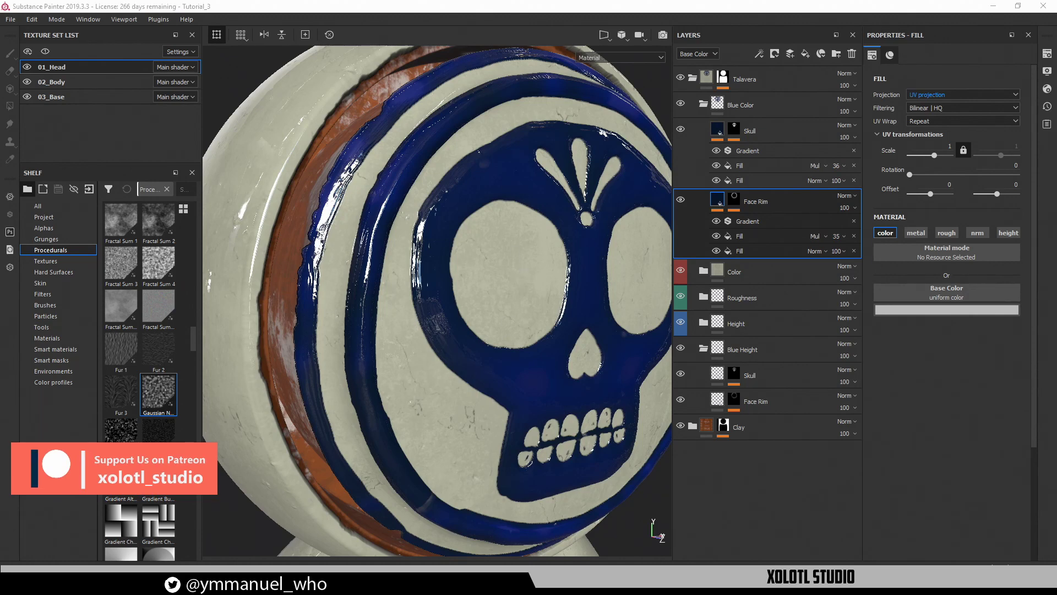
{"action": "left_click_drag", "start_coordinate": [526, 362], "coordinate": [428, 295], "text": "alt"}
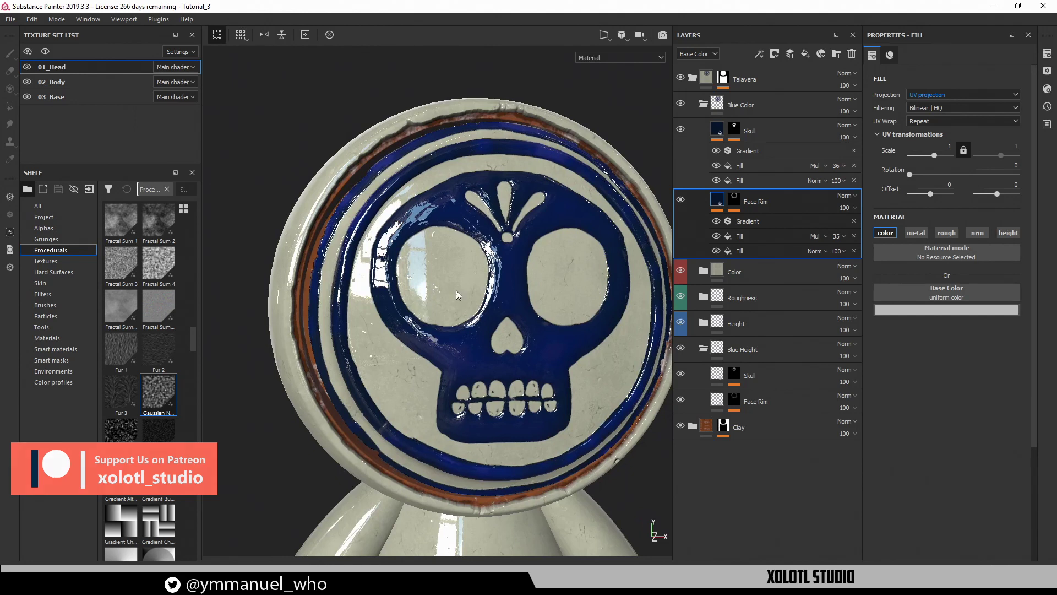
{"action": "left_click", "coordinate": [704, 105]}
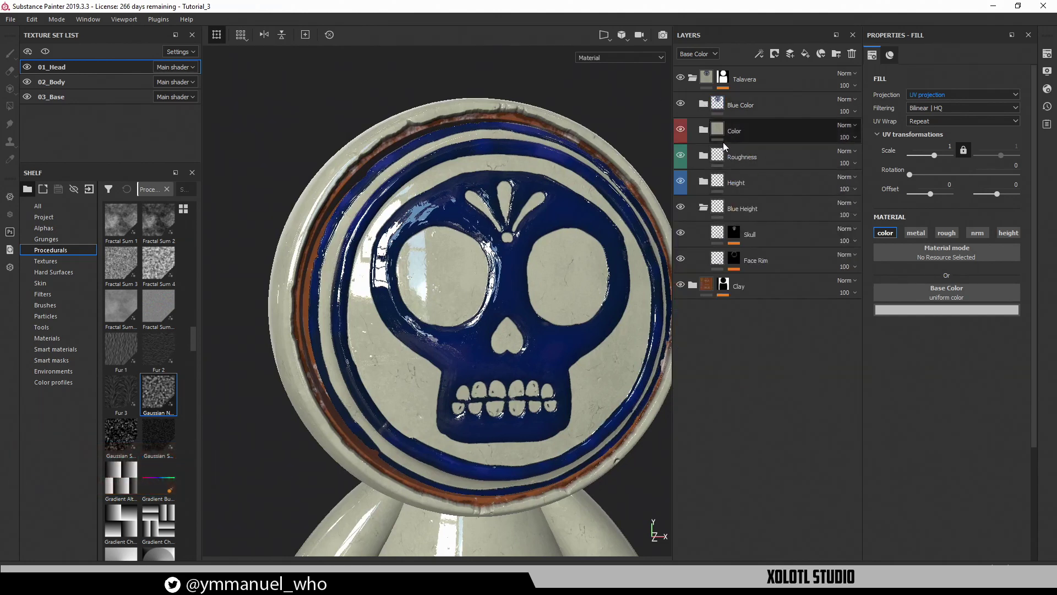
Expand the Color group to reveal Cracks, Base Noise and Base, and zoom into the edge rings
{"action": "left_click", "coordinate": [716, 137]}
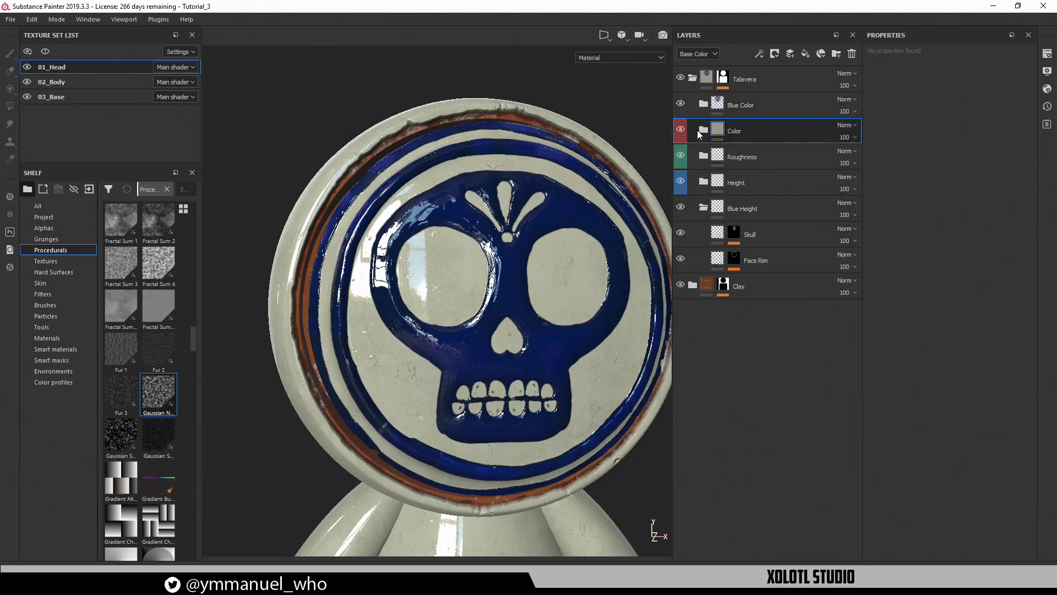
{"action": "left_click", "coordinate": [704, 131]}
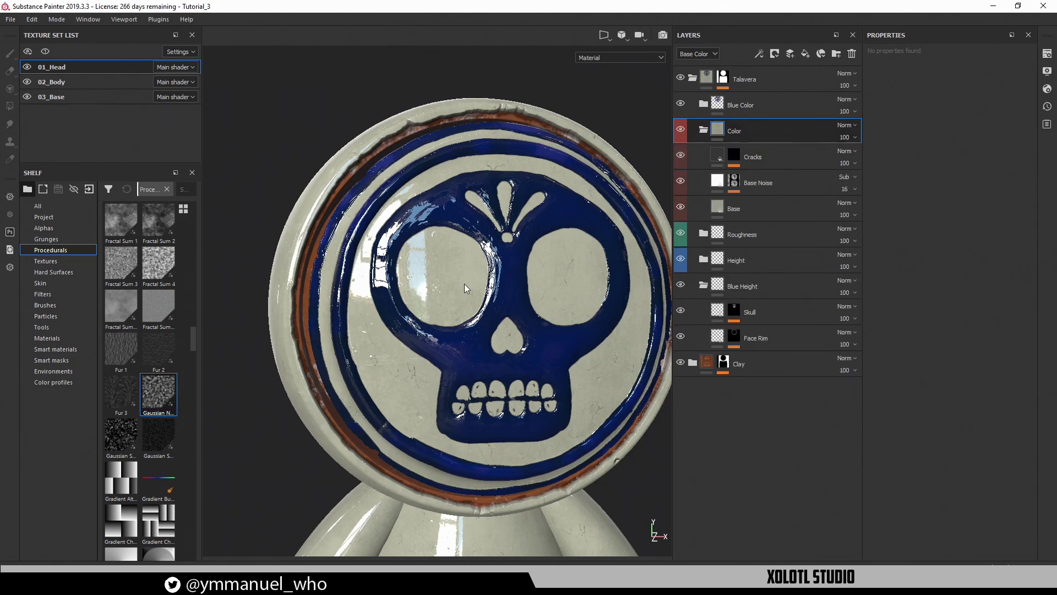
{"action": "right_click_drag", "start_coordinate": [316, 221], "coordinate": [788, 486], "text": "alt"}
{"action": "left_click_drag", "start_coordinate": [589, 355], "coordinate": [619, 370], "text": "alt"}
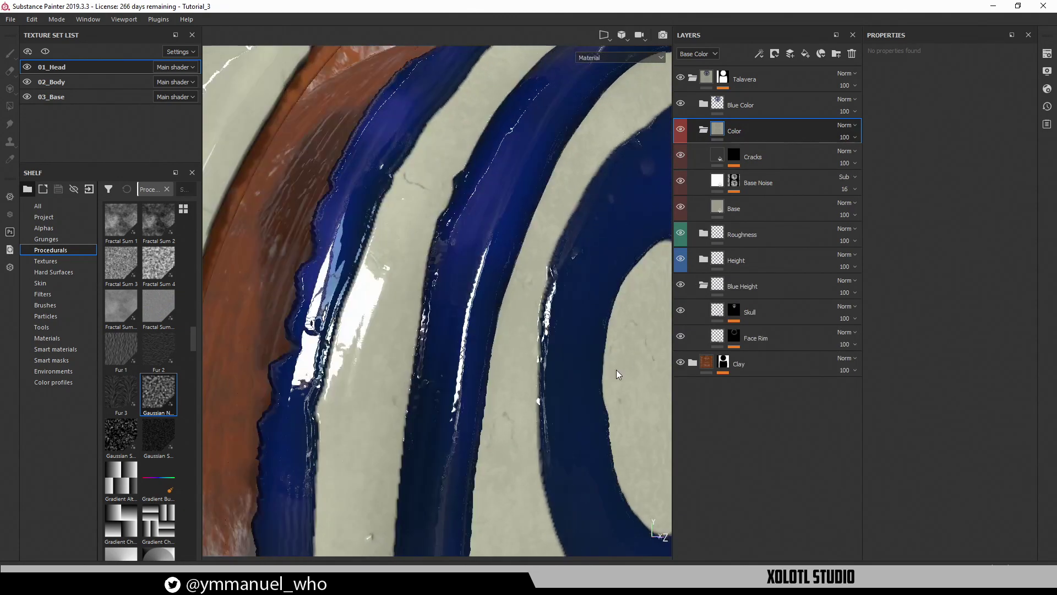
{"action": "left_click_drag", "start_coordinate": [469, 354], "coordinate": [427, 277], "text": "alt"}
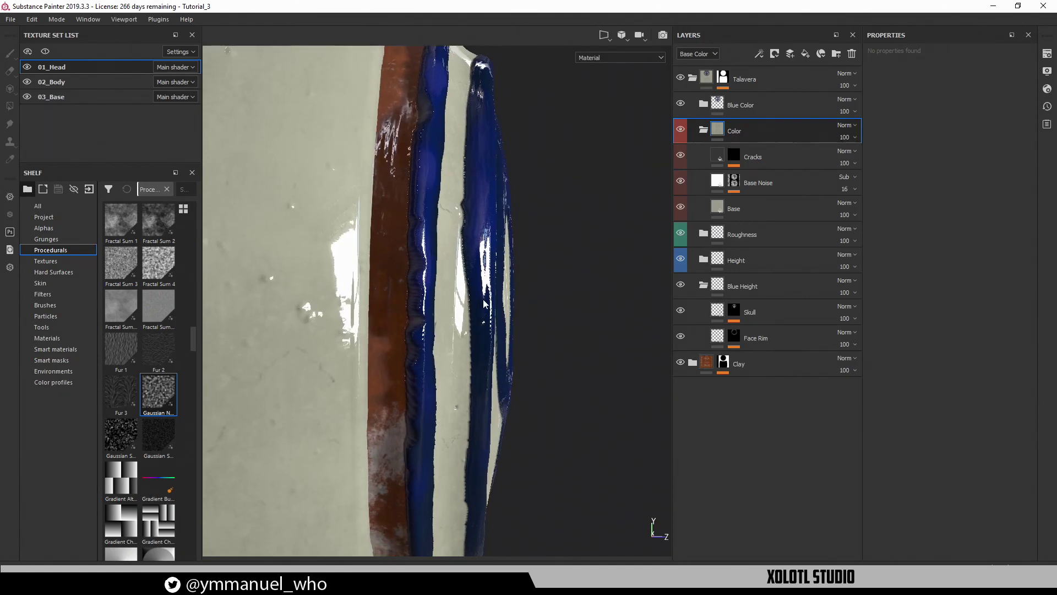
{"action": "left_click_drag", "start_coordinate": [485, 303], "coordinate": [430, 246], "text": "alt"}
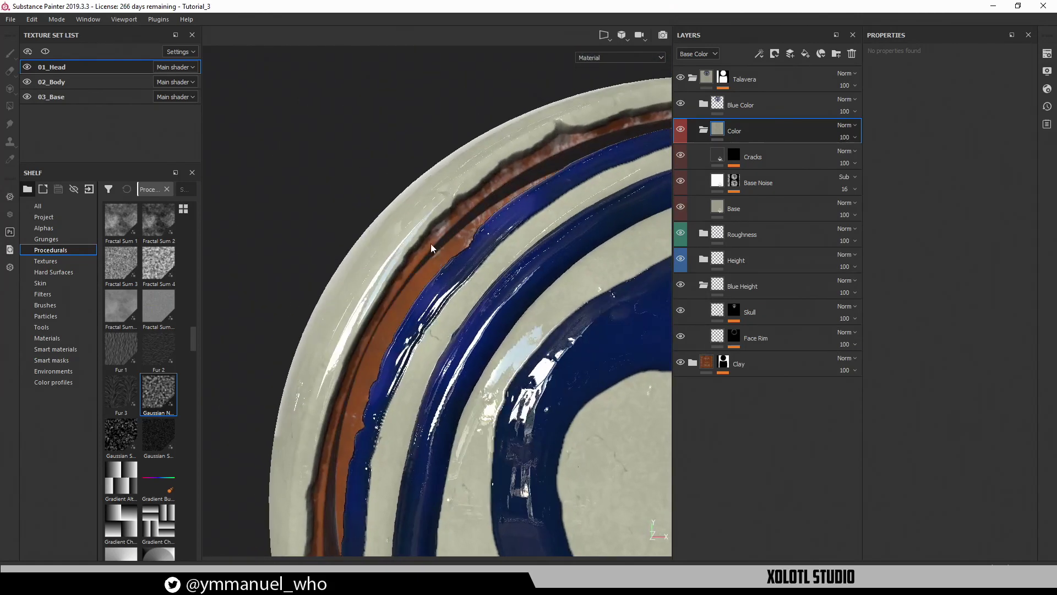
{"action": "left_click_drag", "start_coordinate": [507, 191], "coordinate": [456, 249], "text": "alt"}
{"action": "right_click_drag", "start_coordinate": [456, 253], "coordinate": [424, 220], "text": "alt"}
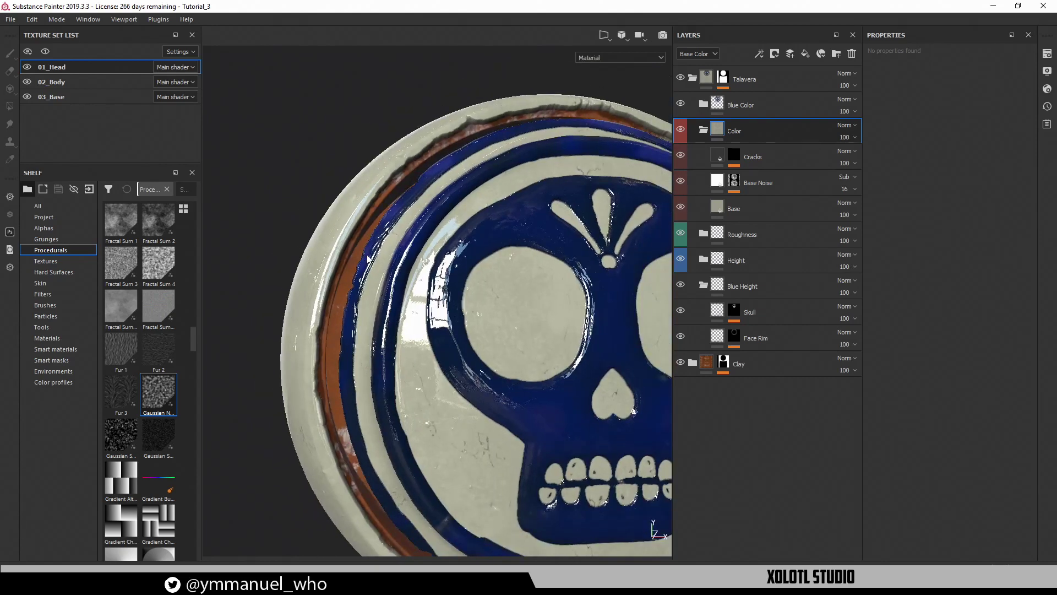
Inspect the rim rings, skull eye and plate edge closely for the crack and noise detail
{"action": "left_click_drag", "start_coordinate": [424, 220], "coordinate": [542, 275], "text": "alt"}
{"action": "right_click_drag", "start_coordinate": [542, 275], "coordinate": [671, 549], "text": "alt"}
{"action": "left_click_drag", "start_coordinate": [573, 472], "coordinate": [453, 347], "text": "alt"}
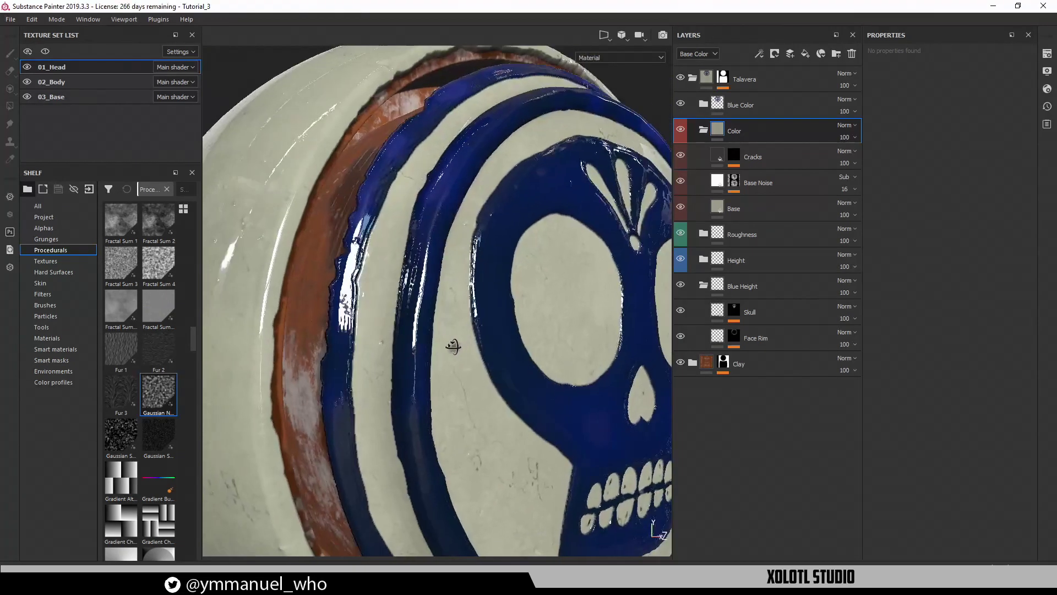
{"action": "right_click_drag", "start_coordinate": [453, 347], "coordinate": [555, 414], "text": "alt"}
{"action": "left_click_drag", "start_coordinate": [555, 414], "coordinate": [492, 314], "text": "alt"}
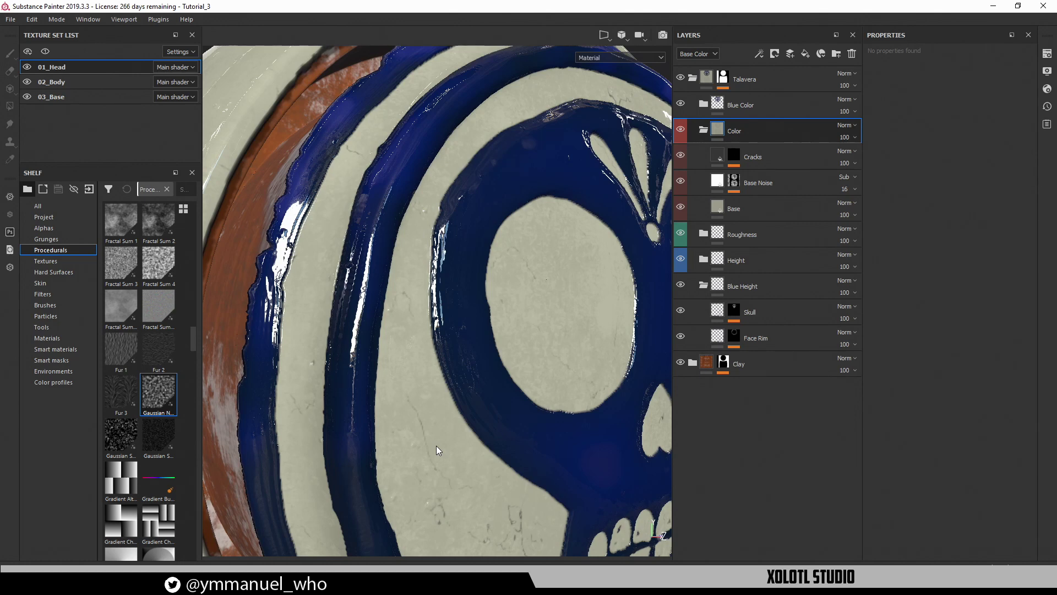
{"action": "left_click_drag", "start_coordinate": [418, 375], "coordinate": [495, 381], "text": "alt"}
{"action": "right_click_drag", "start_coordinate": [496, 382], "coordinate": [454, 347], "text": "alt"}
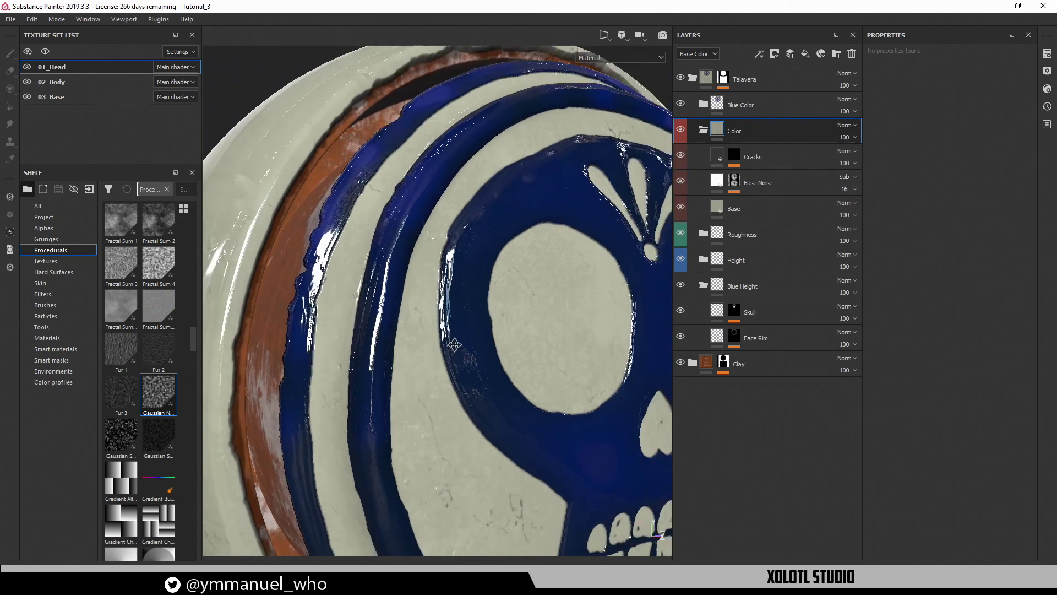
{"action": "middle_click_drag", "start_coordinate": [455, 346], "coordinate": [447, 307], "text": "alt"}
{"action": "right_click_drag", "start_coordinate": [472, 332], "coordinate": [427, 297], "text": "alt"}
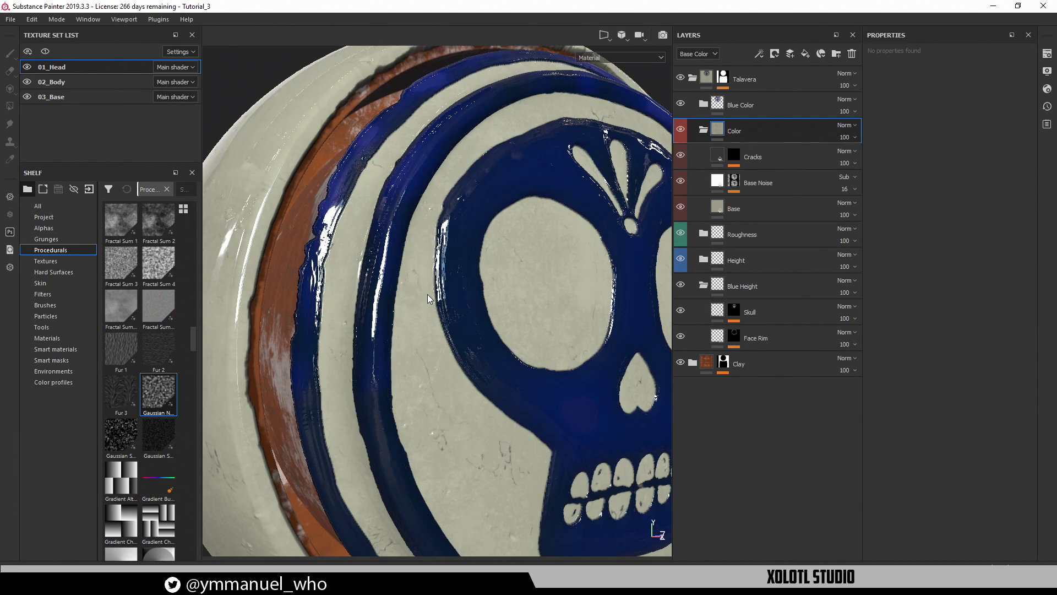
{"action": "left_click_drag", "start_coordinate": [421, 288], "coordinate": [428, 251], "text": "alt"}
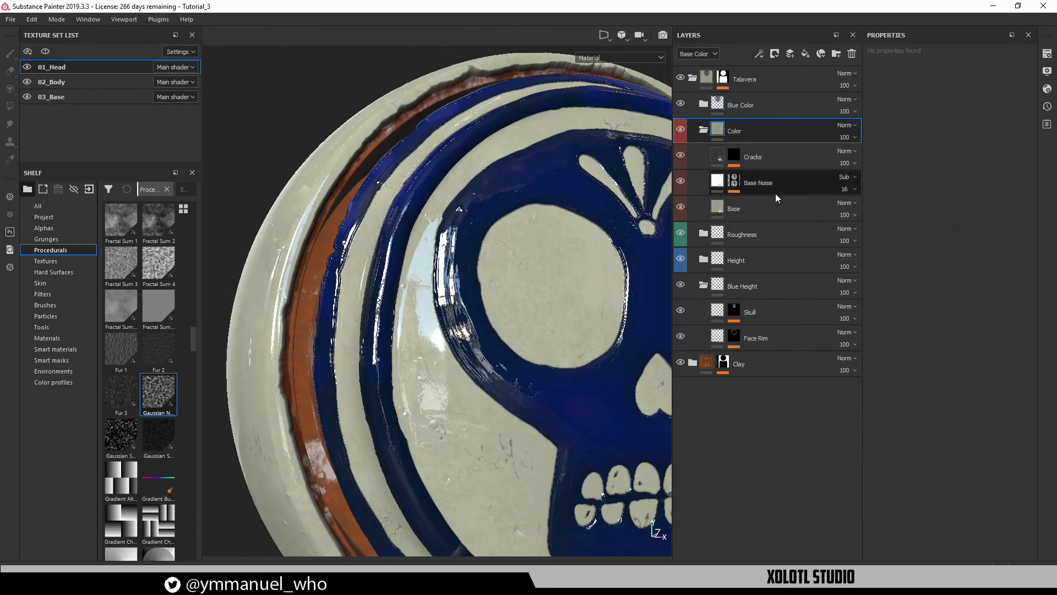
Open the Meet Mat Xolotl Talavera artwork's full-resolution image in a new tab at full size
{"action": "left_click", "coordinate": [151, 583]}
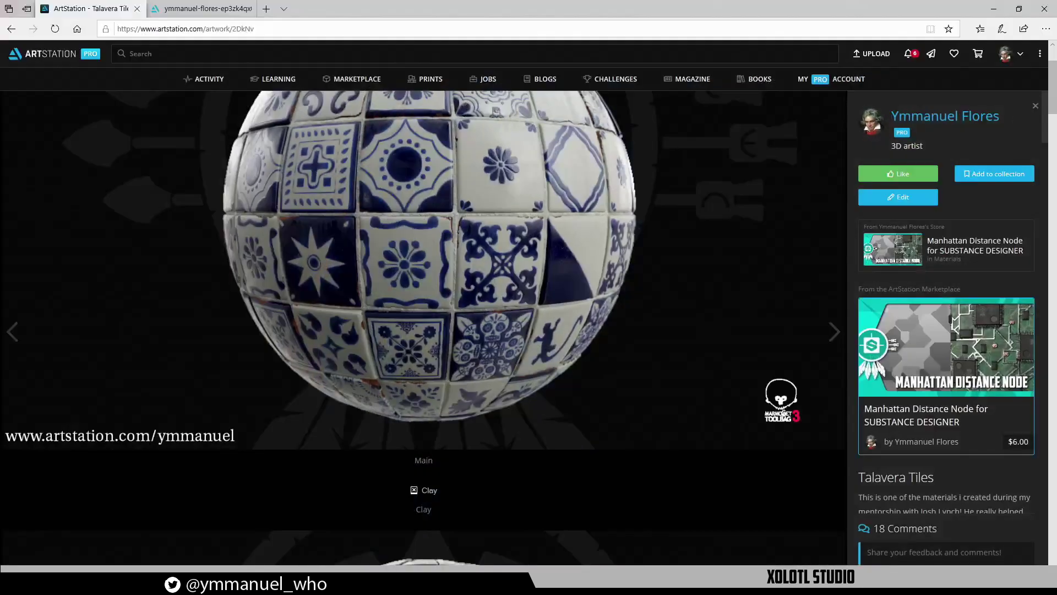
{"action": "left_click", "coordinate": [11, 28]}
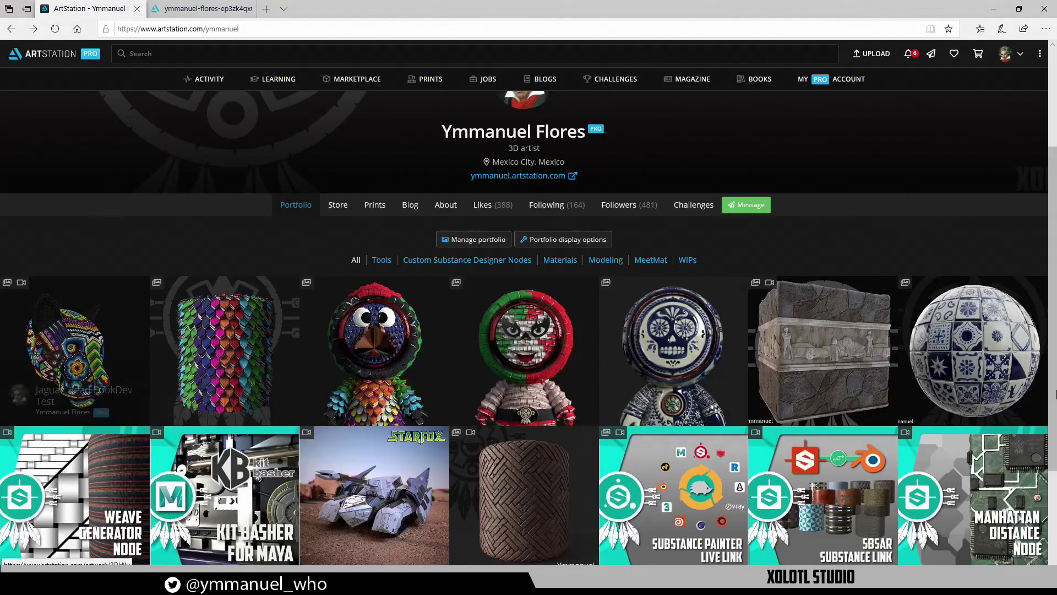
{"action": "left_click", "coordinate": [714, 371]}
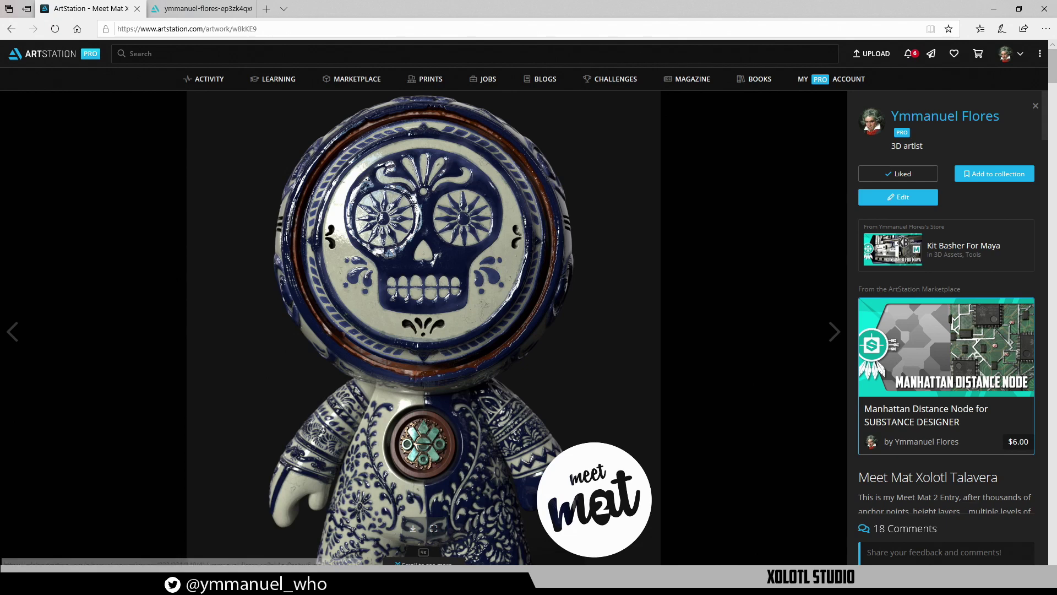
{"action": "left_click", "coordinate": [437, 529]}
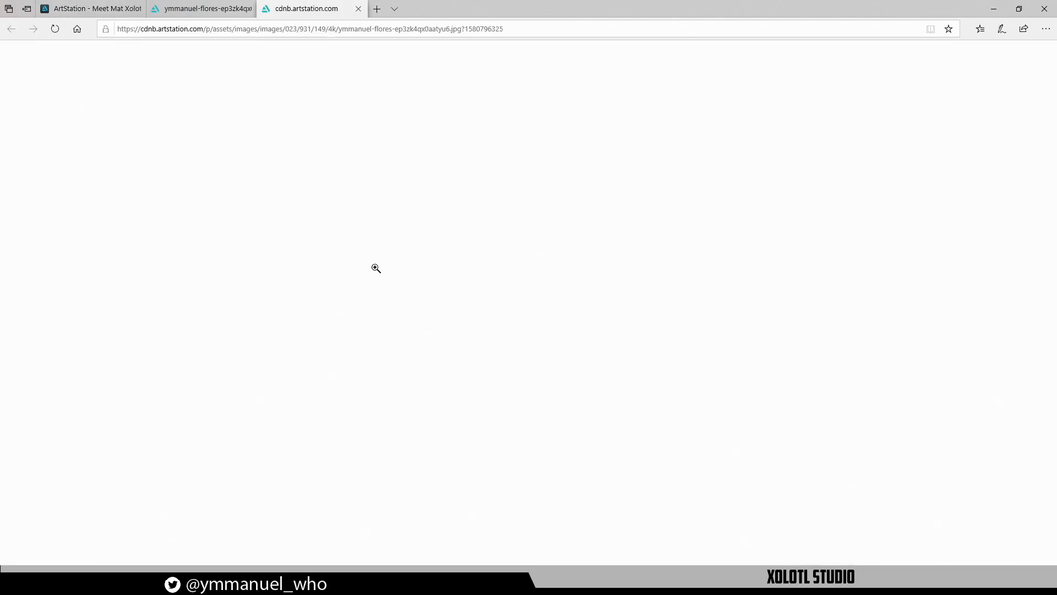
{"action": "left_click", "coordinate": [344, 173]}
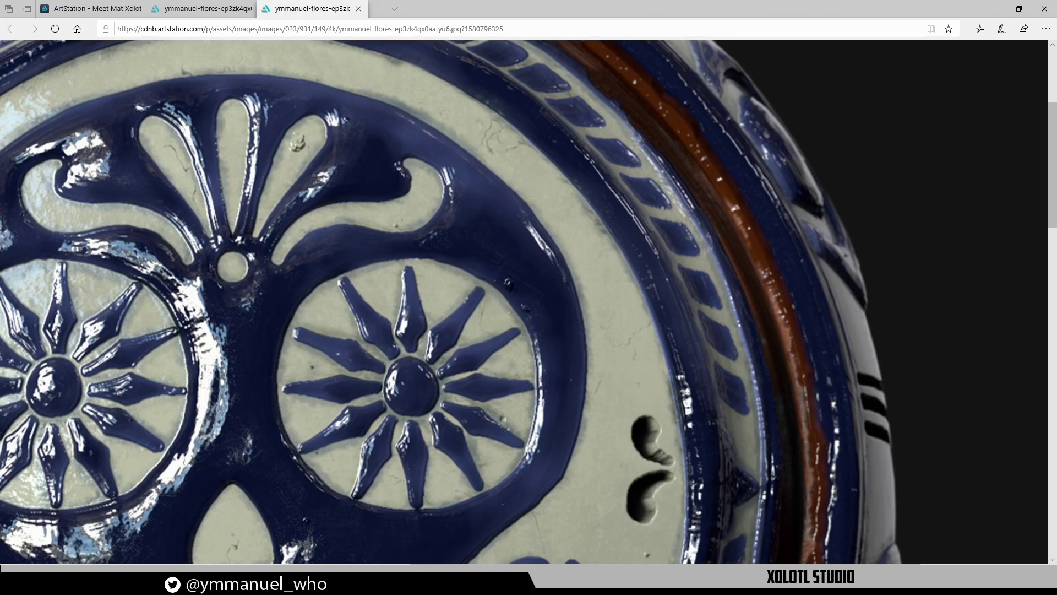
{"action": "left_click_drag", "start_coordinate": [761, 225], "coordinate": [777, 228]}
{"action": "mouse_move", "coordinate": [499, 274]}
{"action": "left_mouse_down"}
{"action": "mouse_move", "coordinate": [509, 330]}
{"action": "mouse_move", "coordinate": [548, 353]}
{"action": "mouse_move", "coordinate": [520, 285]}
{"action": "mouse_move", "coordinate": [549, 362]}
{"action": "left_mouse_up"}
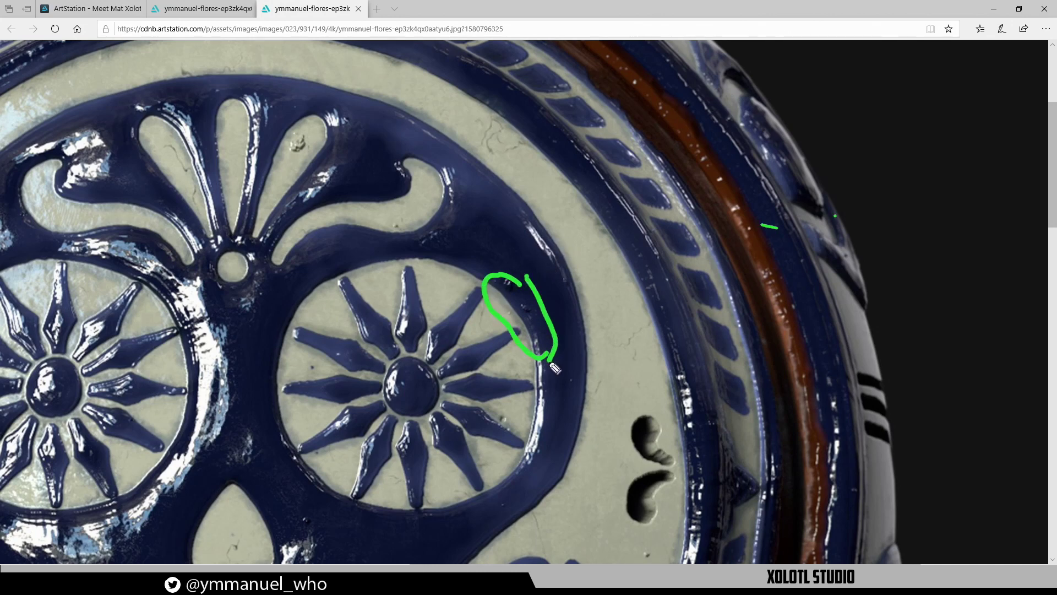
{"action": "mouse_move", "coordinate": [559, 255]}
{"action": "left_mouse_down"}
{"action": "mouse_move", "coordinate": [560, 278]}
{"action": "mouse_move", "coordinate": [608, 329]}
{"action": "mouse_move", "coordinate": [572, 257]}
{"action": "mouse_move", "coordinate": [598, 303]}
{"action": "mouse_move", "coordinate": [604, 351]}
{"action": "left_mouse_up"}
{"action": "mouse_move", "coordinate": [592, 184]}
{"action": "left_mouse_down"}
{"action": "mouse_move", "coordinate": [606, 242]}
{"action": "mouse_move", "coordinate": [654, 311]}
{"action": "left_mouse_up"}
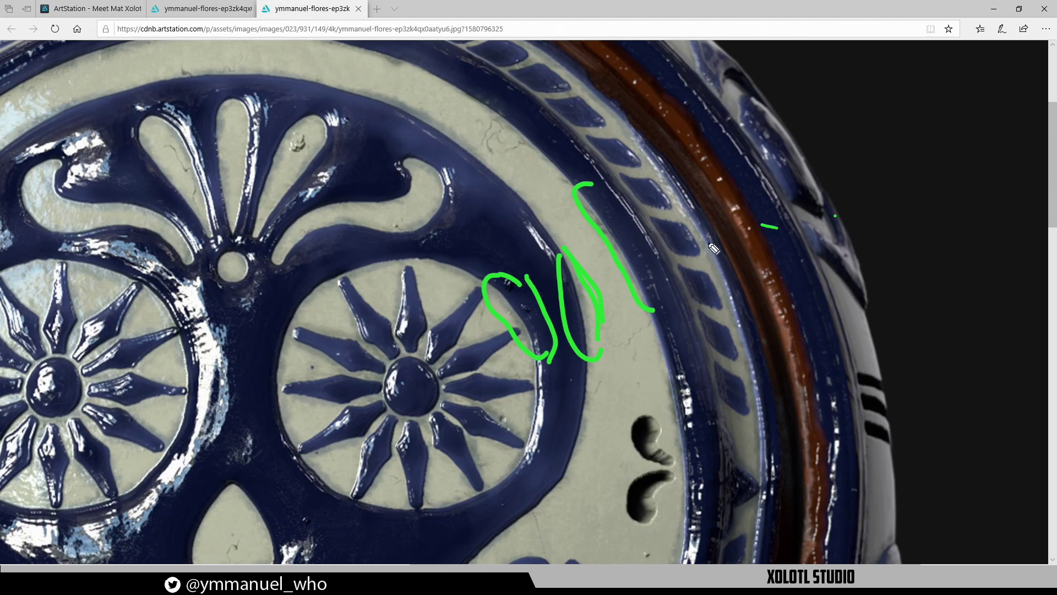
{"action": "mouse_move", "coordinate": [702, 237]}
{"action": "left_mouse_down"}
{"action": "mouse_move", "coordinate": [743, 327]}
{"action": "mouse_move", "coordinate": [739, 305]}
{"action": "left_mouse_up"}
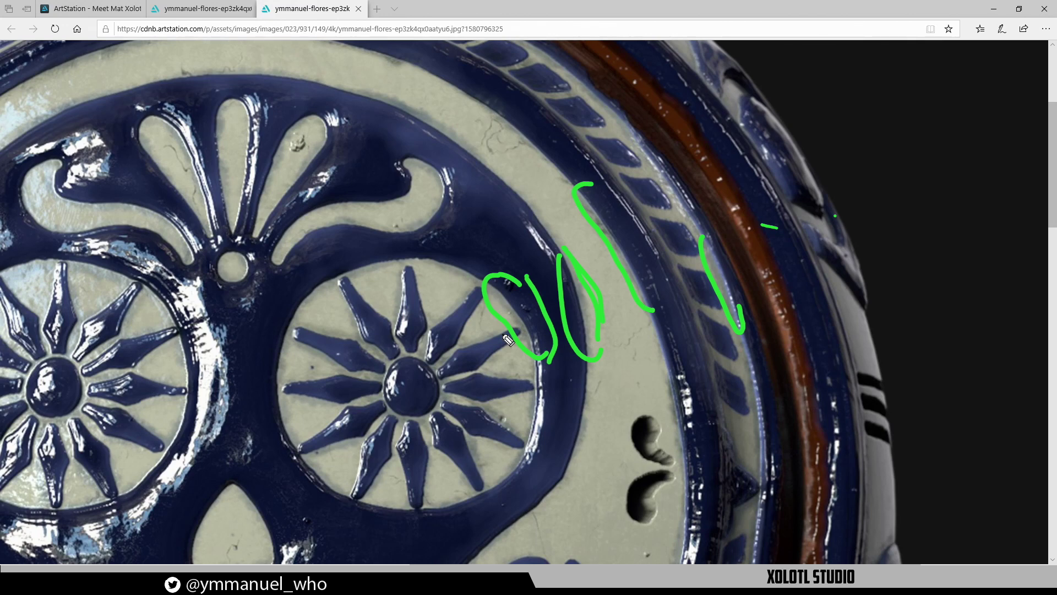
{"action": "left_click_drag", "start_coordinate": [622, 84], "coordinate": [632, 78]}
{"action": "left_click_drag", "start_coordinate": [671, 69], "coordinate": [680, 68]}
{"action": "mouse_move", "coordinate": [385, 78]}
{"action": "left_mouse_down"}
{"action": "mouse_move", "coordinate": [425, 133]}
{"action": "mouse_move", "coordinate": [462, 134]}
{"action": "mouse_move", "coordinate": [377, 84]}
{"action": "left_mouse_up"}
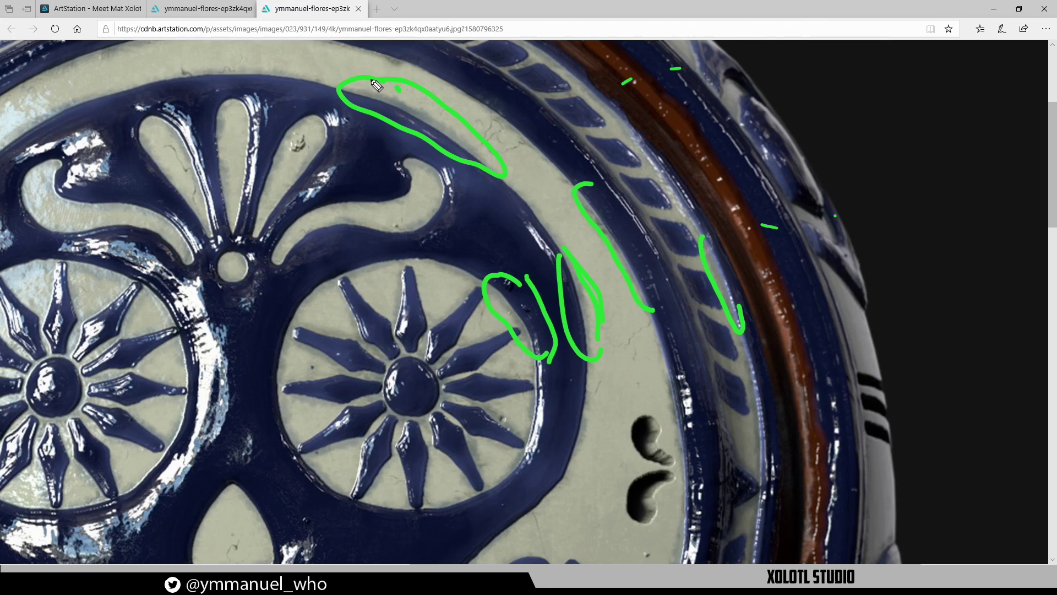
{"action": "left_click_drag", "start_coordinate": [660, 344], "coordinate": [690, 447]}
{"action": "left_click", "coordinate": [694, 434]}
{"action": "mouse_move", "coordinate": [522, 437]}
{"action": "left_mouse_down"}
{"action": "mouse_move", "coordinate": [527, 416]}
{"action": "mouse_move", "coordinate": [544, 432]}
{"action": "mouse_move", "coordinate": [531, 447]}
{"action": "left_mouse_up"}
{"action": "mouse_move", "coordinate": [188, 414]}
{"action": "left_mouse_down"}
{"action": "mouse_move", "coordinate": [157, 457]}
{"action": "mouse_move", "coordinate": [194, 432]}
{"action": "left_mouse_up"}
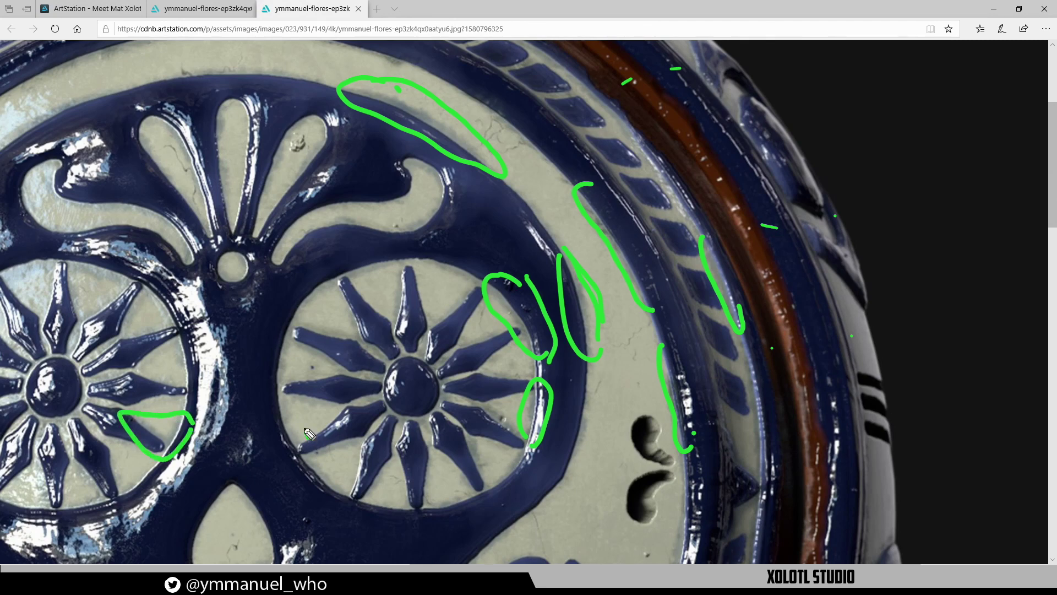
{"action": "mouse_move", "coordinate": [308, 438]}
{"action": "left_mouse_down"}
{"action": "mouse_move", "coordinate": [325, 410]}
{"action": "mouse_move", "coordinate": [263, 415]}
{"action": "mouse_move", "coordinate": [315, 441]}
{"action": "left_mouse_up"}
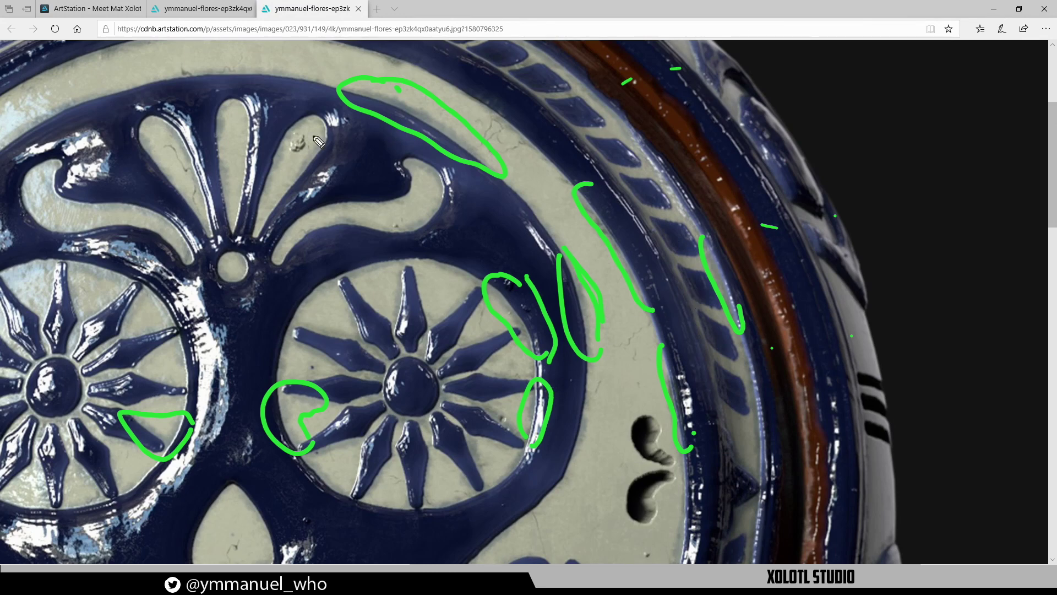
{"action": "key", "text": "Escape"}
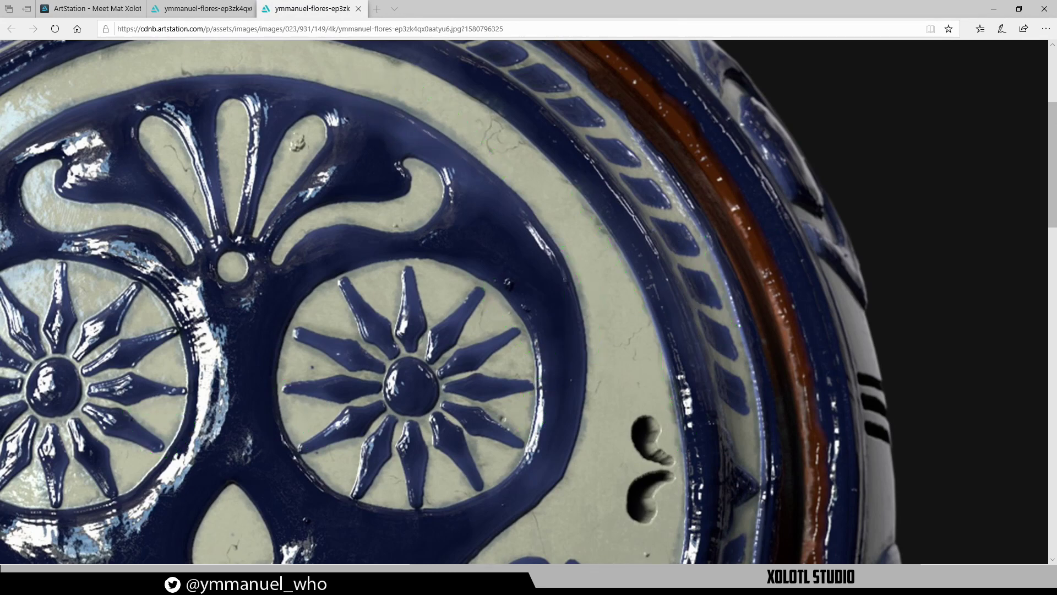
{"action": "left_click", "coordinate": [993, 9]}
Add Fill layer 1 above Cracks, limited to the colour channel only
{"action": "left_click_drag", "start_coordinate": [496, 386], "coordinate": [434, 381], "text": "alt"}
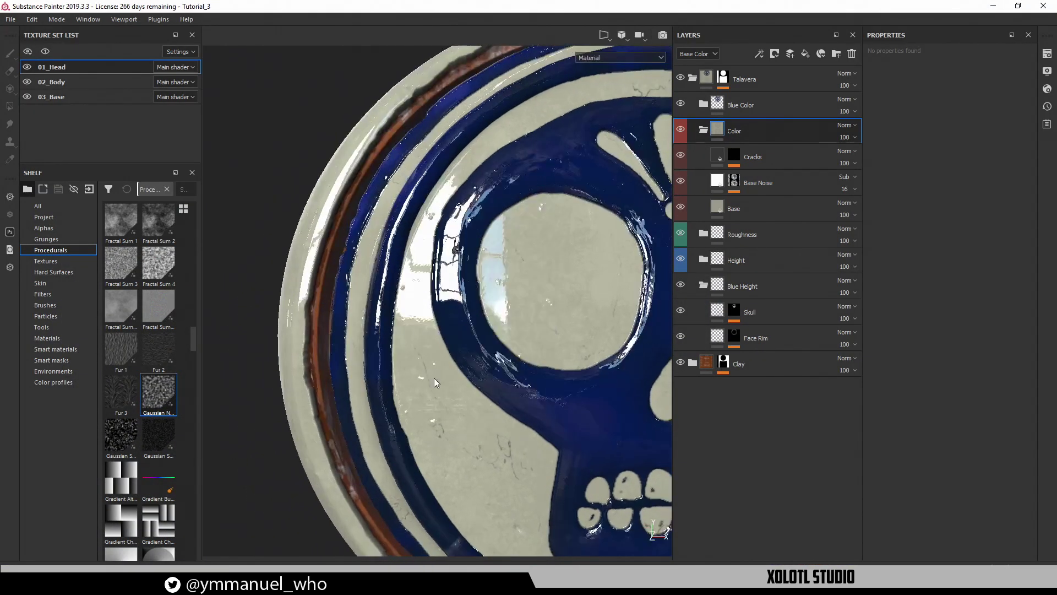
{"action": "middle_click_drag", "start_coordinate": [437, 326], "coordinate": [451, 359], "text": "alt"}
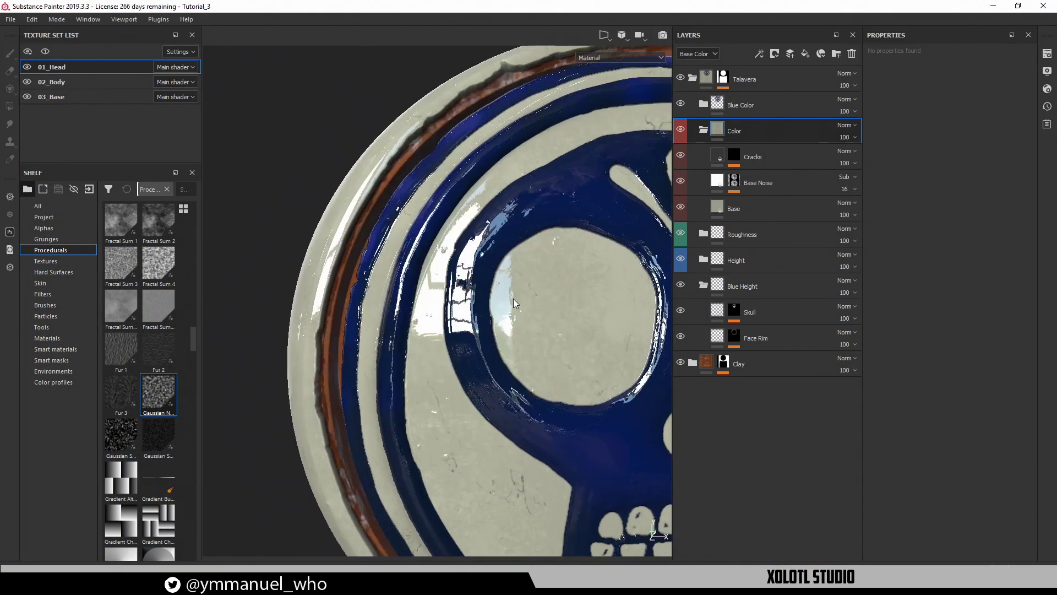
{"action": "left_click", "coordinate": [781, 158]}
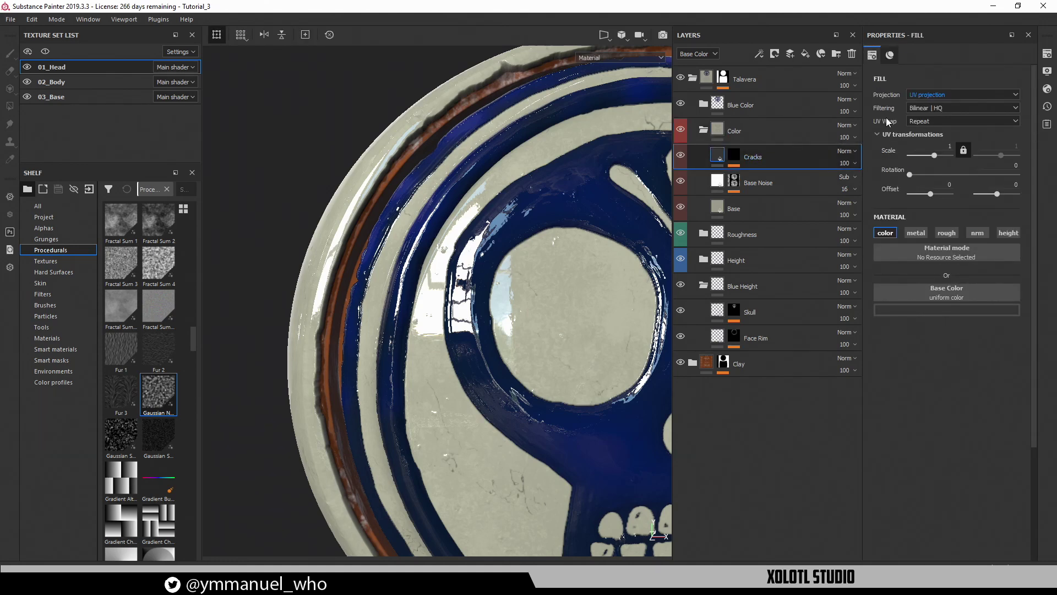
{"action": "left_click", "coordinate": [805, 54]}
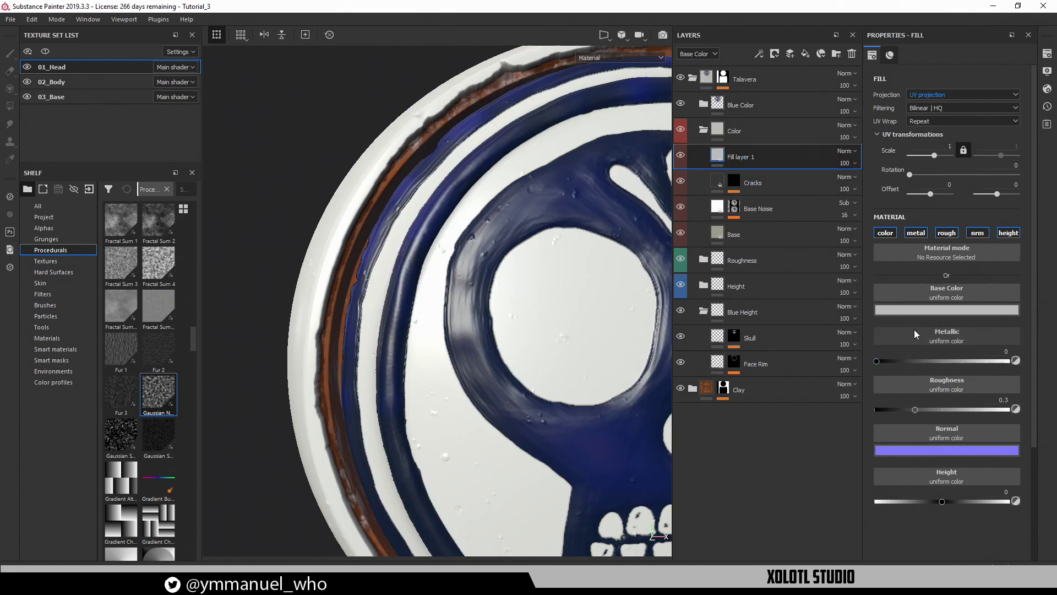
{"action": "left_click", "coordinate": [885, 236], "text": "alt"}
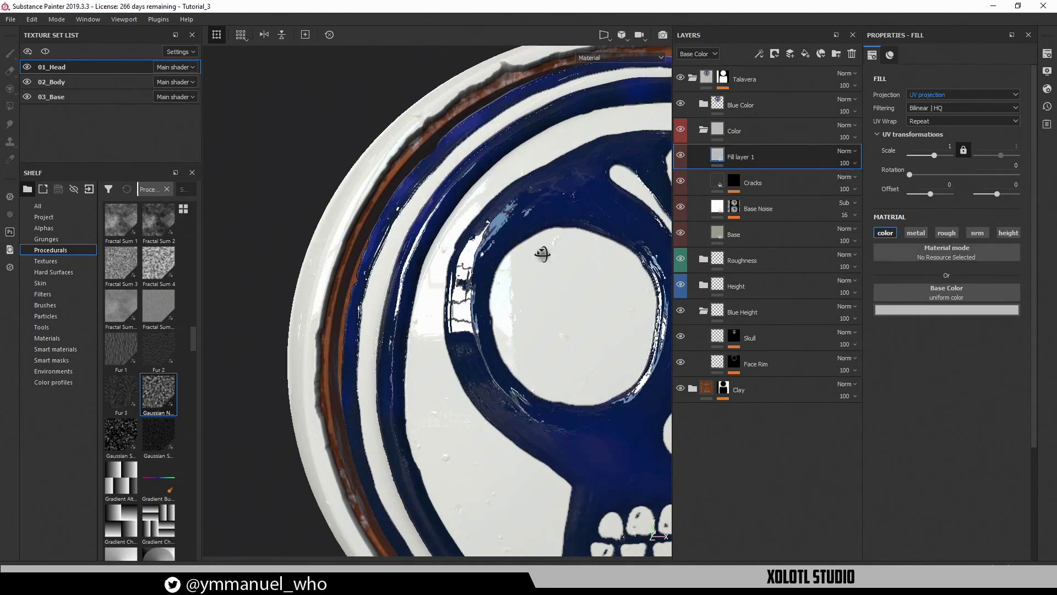
{"action": "left_click_drag", "start_coordinate": [541, 254], "coordinate": [563, 249], "text": "alt"}
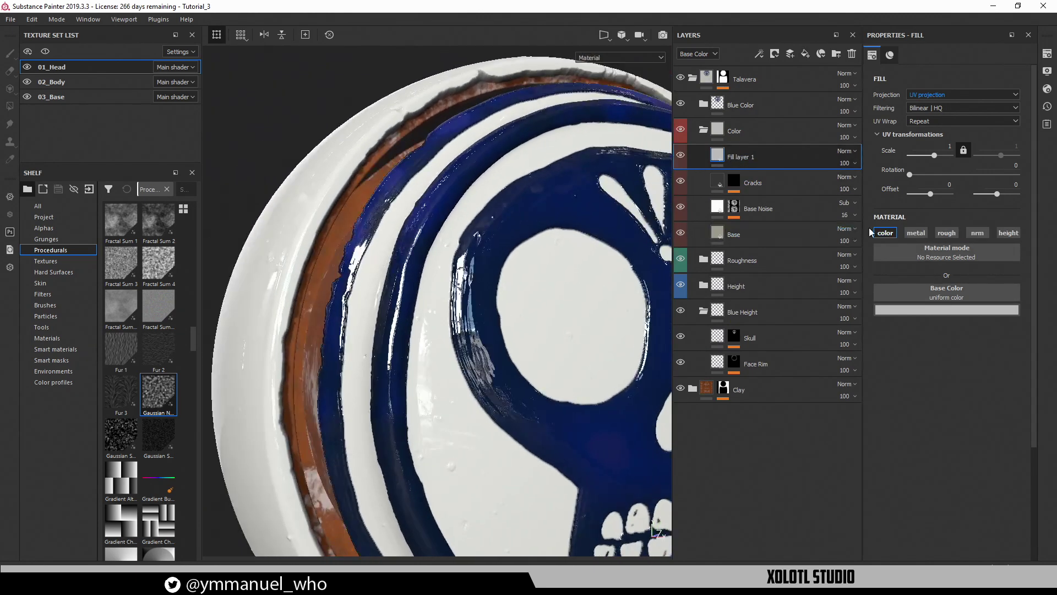
Give Fill layer 1 a black mask and a bright red base colour
{"action": "right_click", "coordinate": [717, 158]}
{"action": "left_click", "coordinate": [761, 177]}
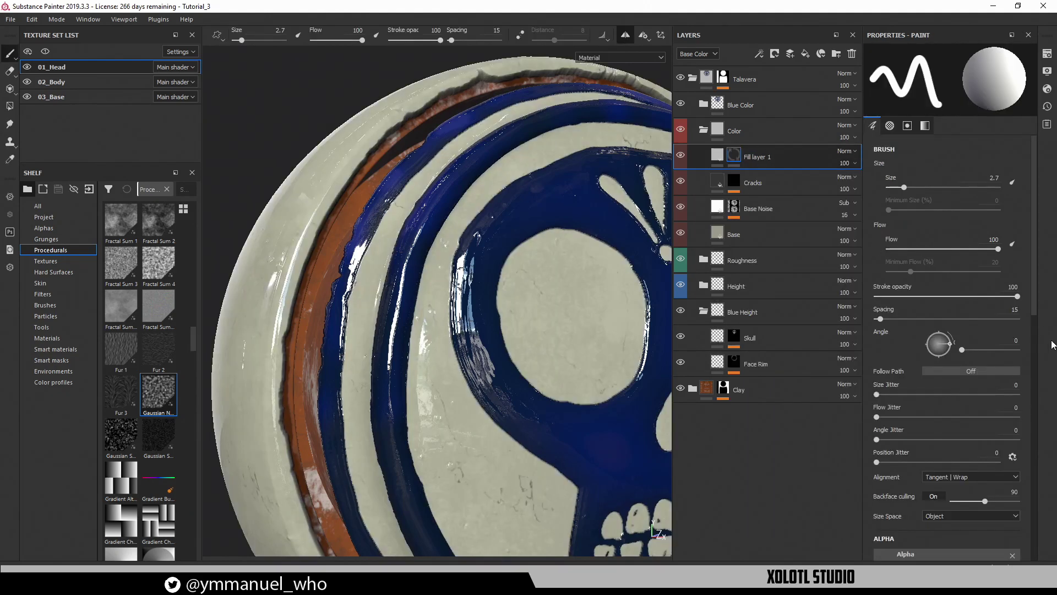
{"action": "left_click", "coordinate": [718, 158]}
{"action": "left_click", "coordinate": [905, 309]}
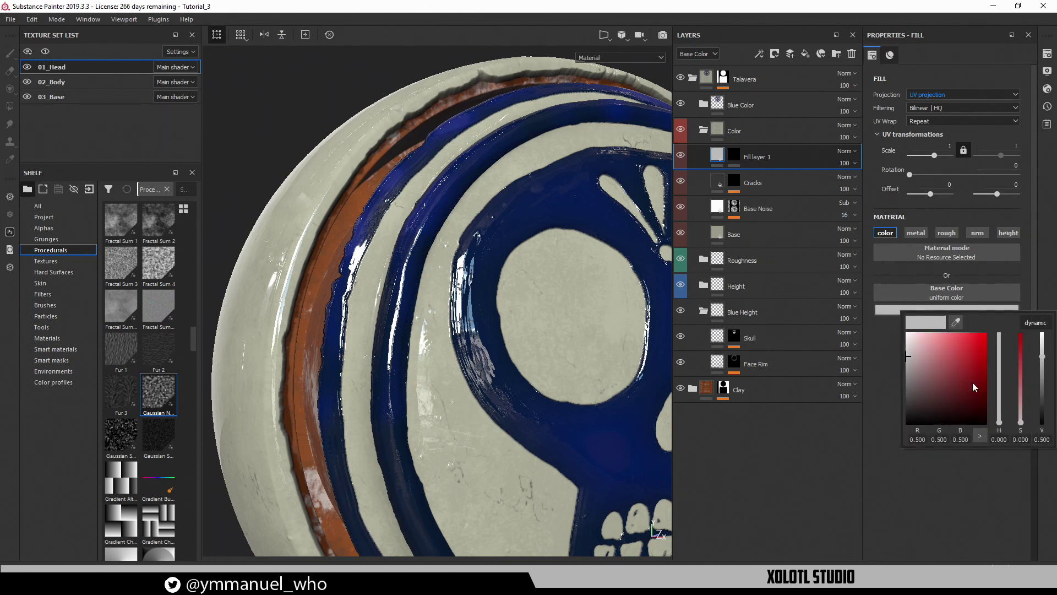
{"action": "left_click", "coordinate": [968, 344]}
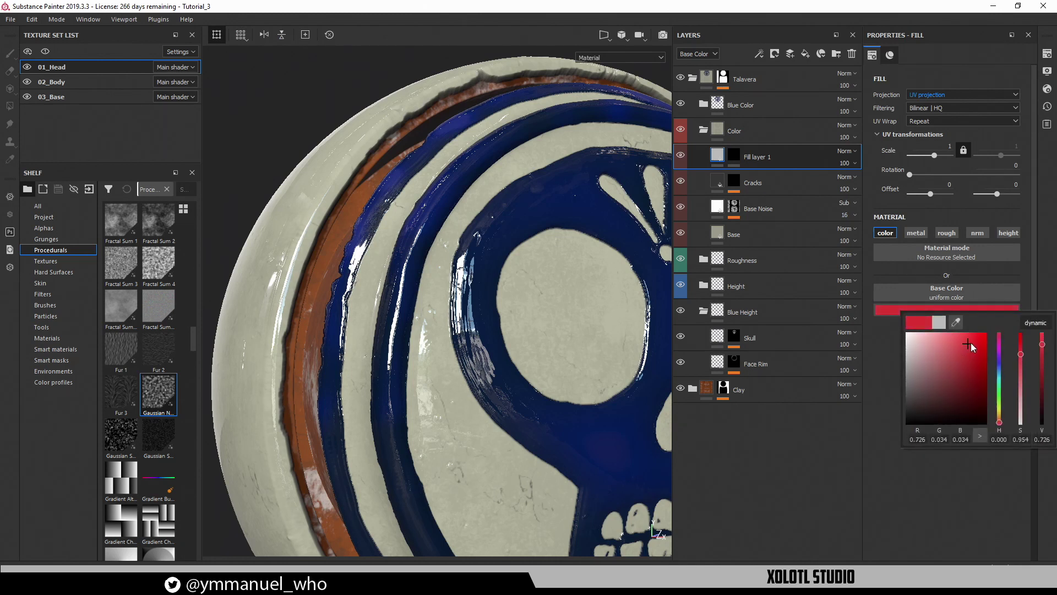
{"action": "left_click_drag", "start_coordinate": [969, 343], "coordinate": [984, 337]}
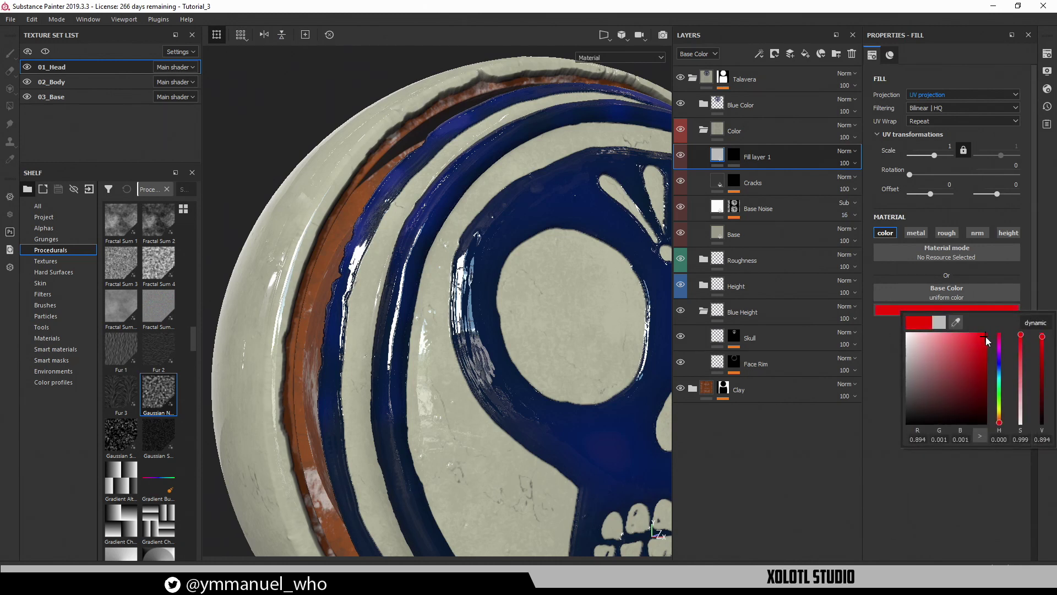
{"action": "left_click", "coordinate": [741, 166]}
{"action": "key", "text": "1"}
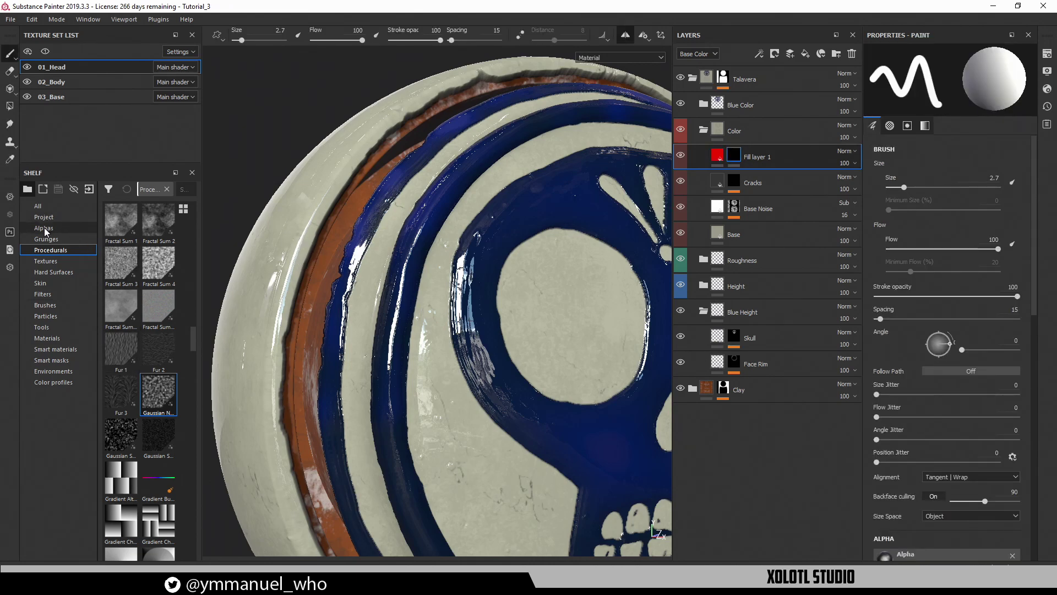
Show brushes in a widened shelf and add a Paint effect to Fill layer 1's mask
{"action": "left_click", "coordinate": [45, 306]}
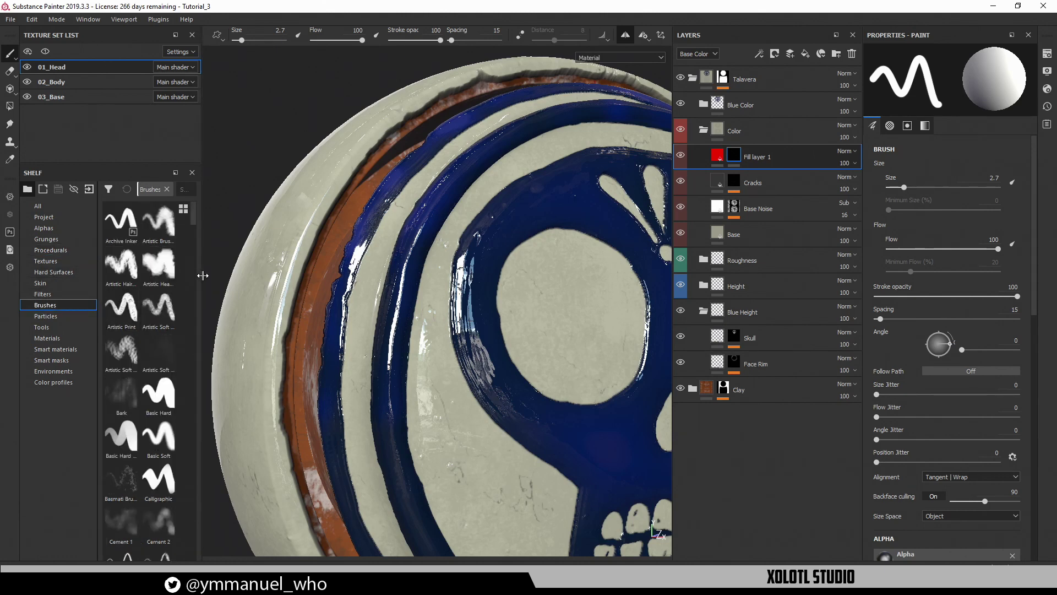
{"action": "left_click_drag", "start_coordinate": [200, 277], "coordinate": [431, 285]}
{"action": "scroll", "coordinate": [291, 285], "scroll_direction": "down", "scroll_amount": 10}
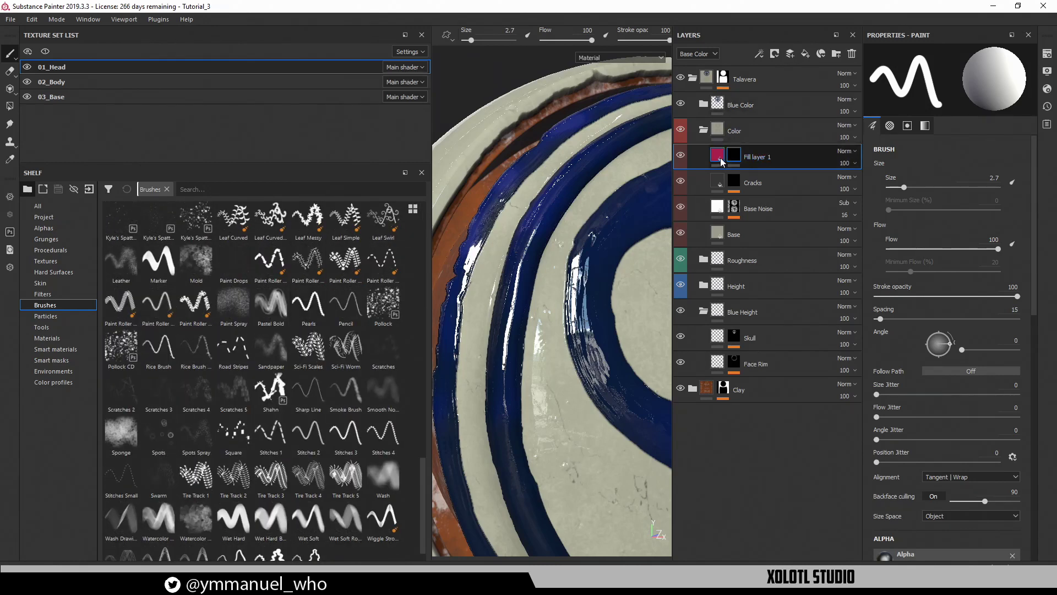
{"action": "left_click", "coordinate": [758, 56]}
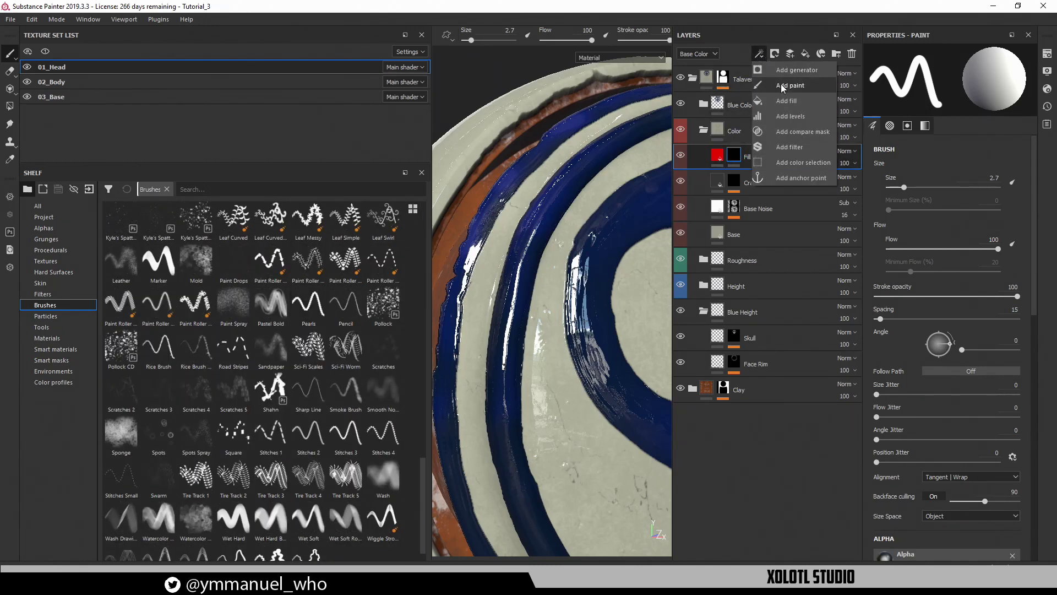
{"action": "left_click", "coordinate": [780, 84]}
Load the Soft Irregular Wash Variant brush at size 26.27 and narrow the shelf slightly
{"action": "scroll", "coordinate": [295, 380], "scroll_direction": "down", "scroll_amount": 1}
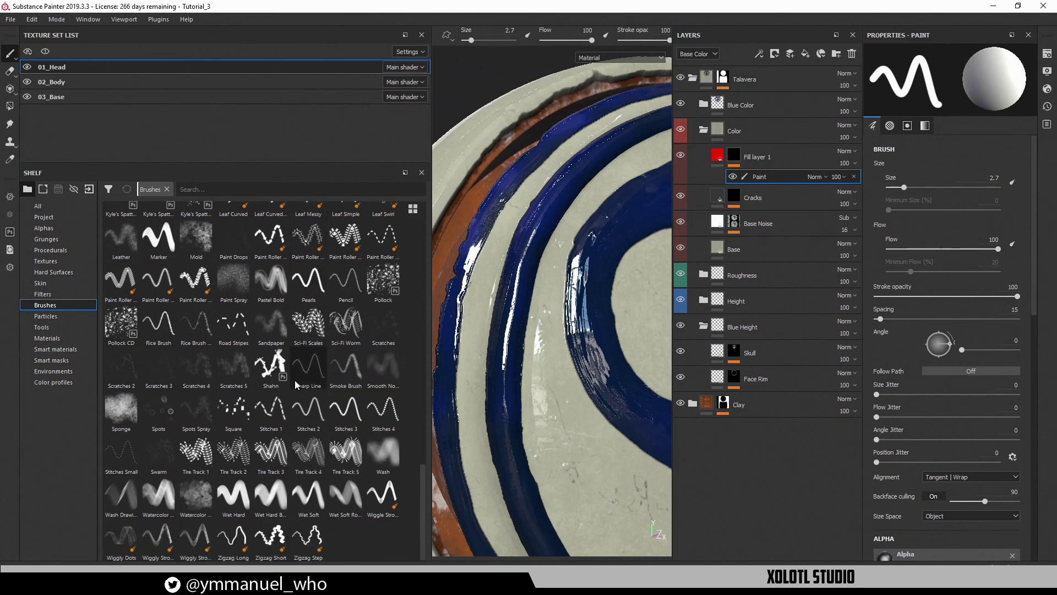
{"action": "scroll", "coordinate": [277, 358], "scroll_direction": "up", "scroll_amount": 5}
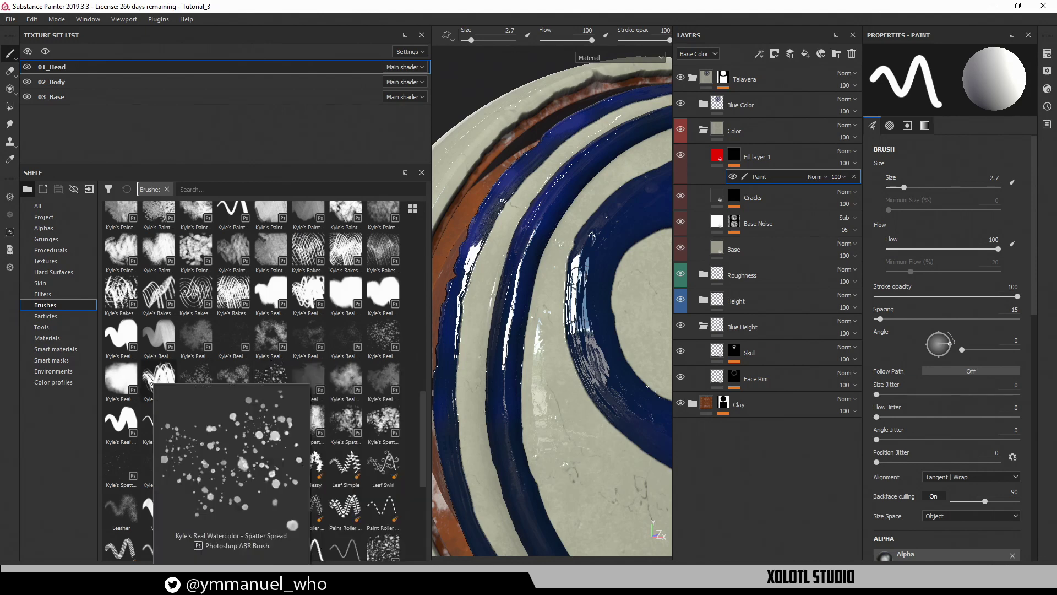
{"action": "mouse_move", "coordinate": [114, 388]}
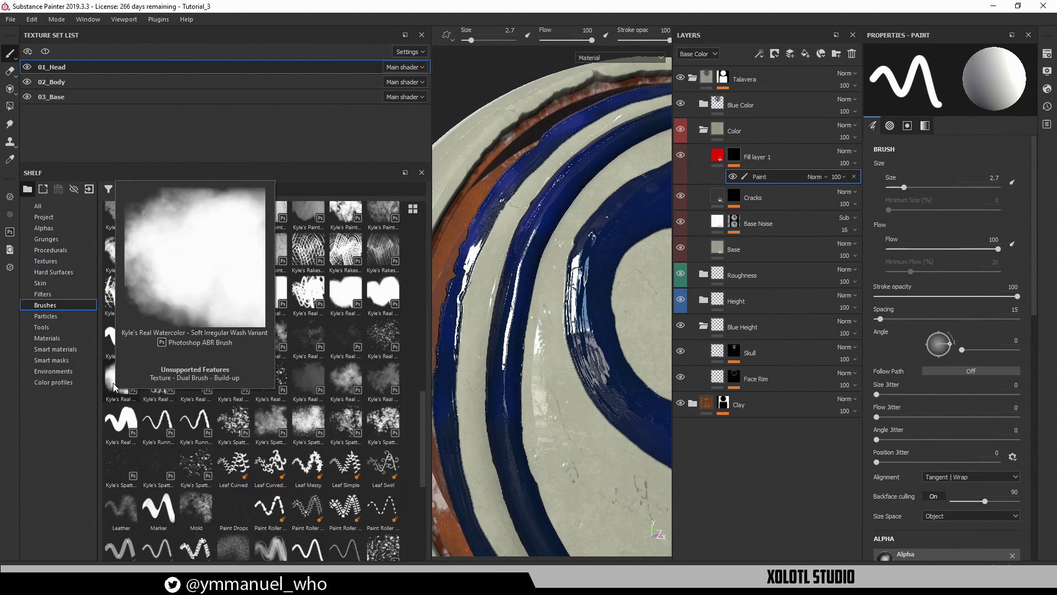
{"action": "left_click", "coordinate": [113, 382]}
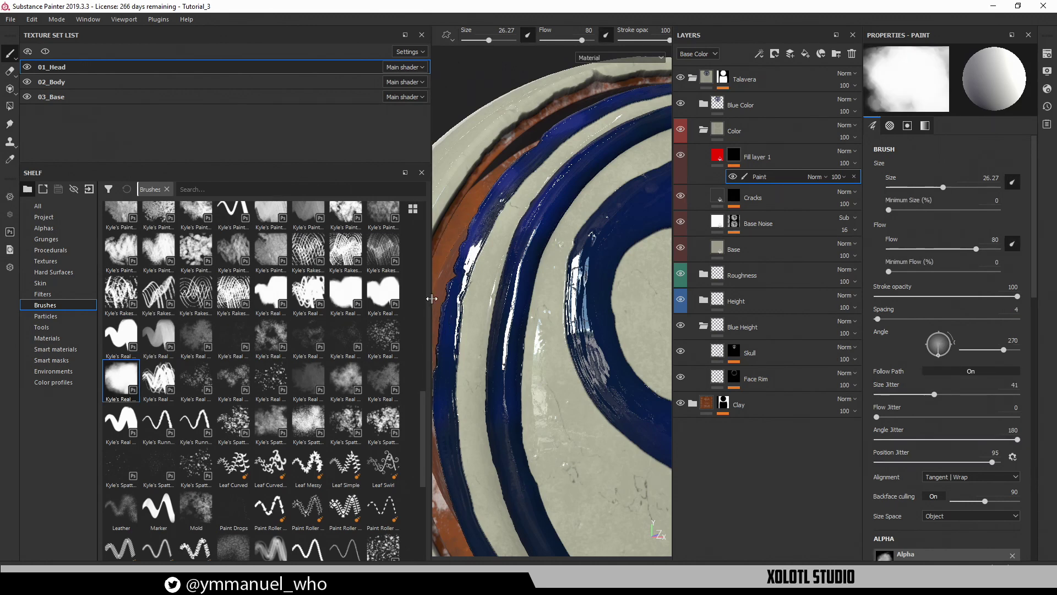
{"action": "left_click_drag", "start_coordinate": [432, 298], "coordinate": [429, 298]}
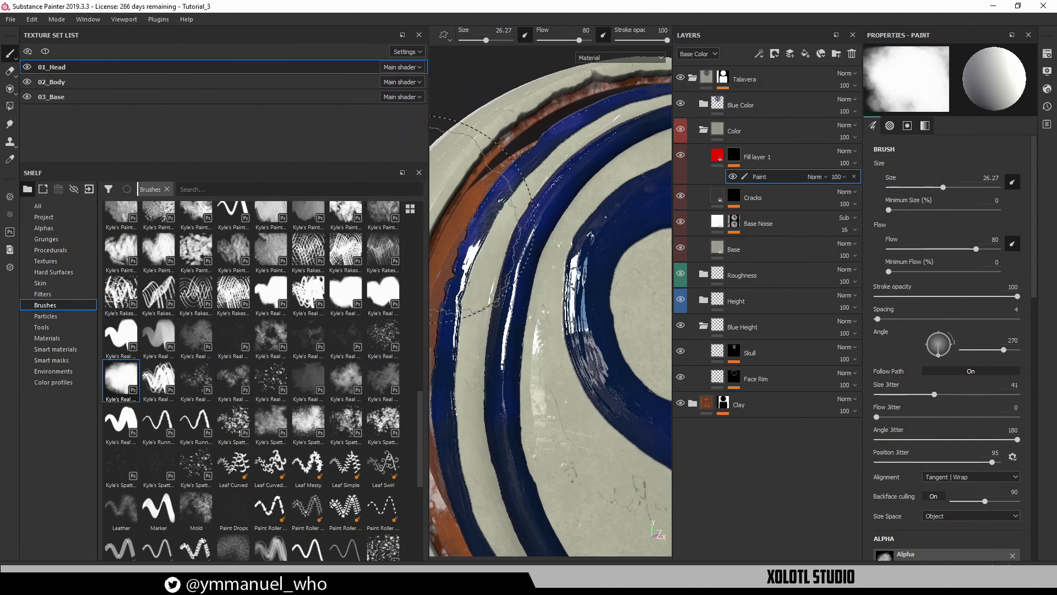
Widen the viewport, shrink the brush to 1.97 and zoom in on the left eye's blue rim
{"action": "left_click_drag", "start_coordinate": [427, 216], "coordinate": [144, 215]}
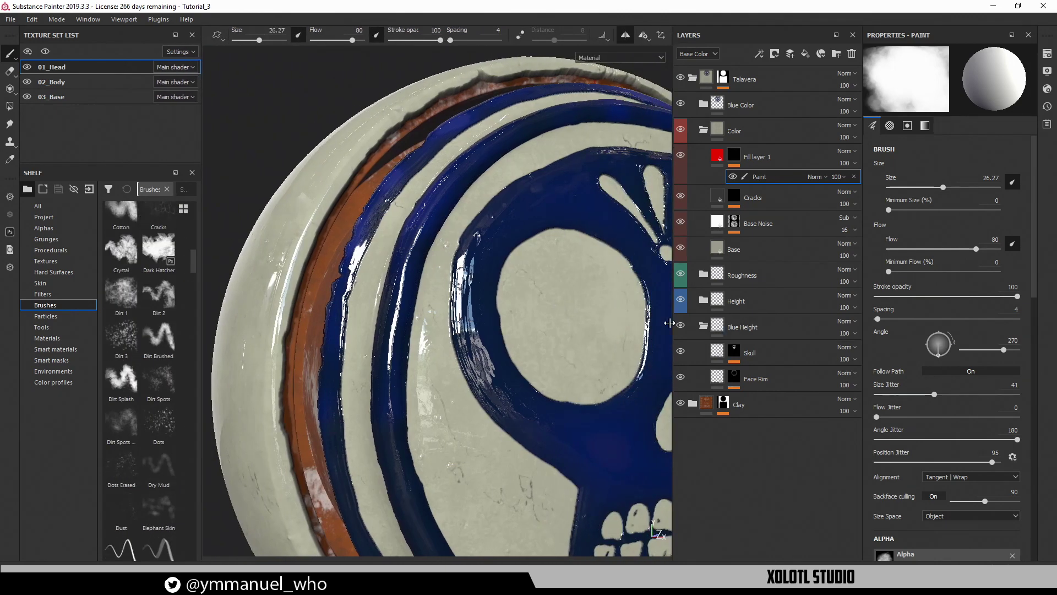
{"action": "left_click_drag", "start_coordinate": [551, 245], "coordinate": [443, 252], "text": "alt"}
{"action": "right_click_drag", "start_coordinate": [459, 234], "coordinate": [538, 300], "text": "alt"}
{"action": "middle_click_drag", "start_coordinate": [538, 300], "coordinate": [500, 292], "text": "alt"}
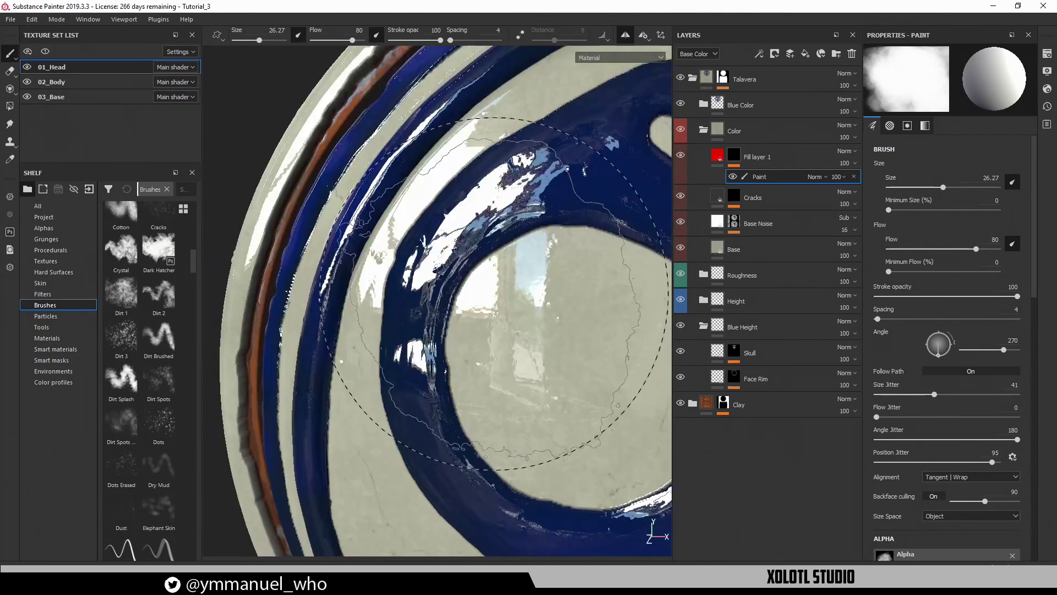
{"action": "right_click_drag", "start_coordinate": [500, 292], "coordinate": [479, 294], "text": "ctrl"}
{"action": "middle_click_drag", "start_coordinate": [479, 294], "coordinate": [448, 311], "text": "alt"}
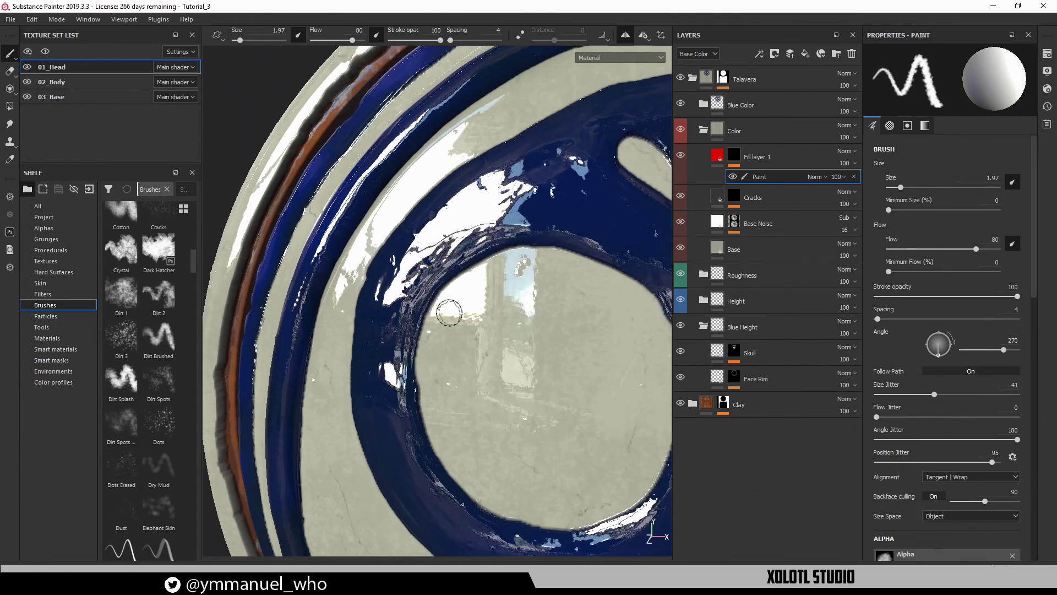
{"action": "right_click_drag", "start_coordinate": [448, 311], "coordinate": [489, 332], "text": "alt"}
{"action": "mouse_move", "coordinate": [489, 332]}
{"action": "left_mouse_down", "text": "alt"}
{"action": "mouse_move", "coordinate": [504, 318]}
{"action": "mouse_move", "coordinate": [453, 341]}
{"action": "left_mouse_up", "text": "alt"}
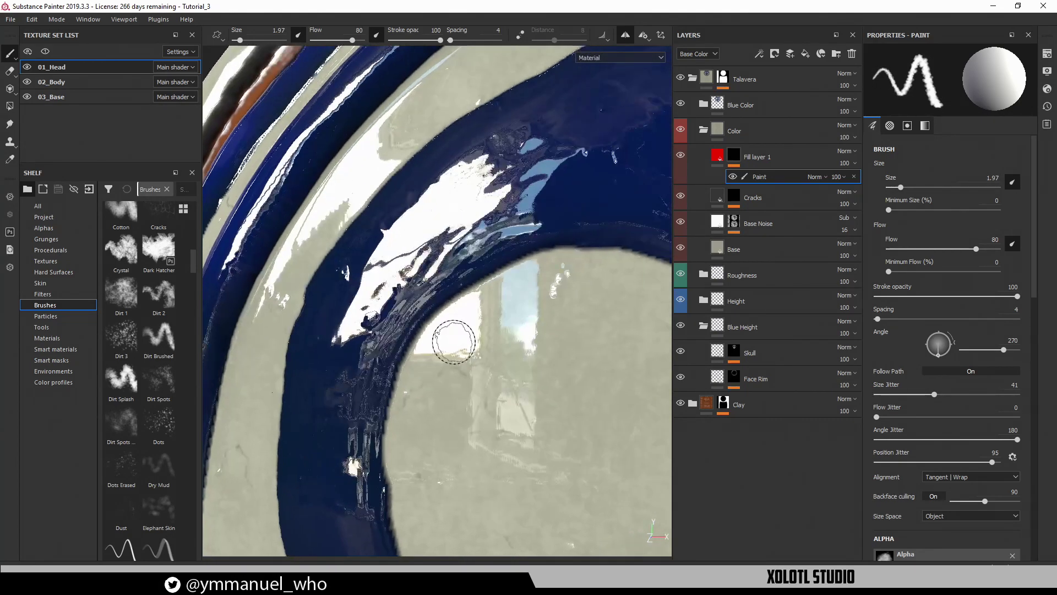
{"action": "key", "text": "f"}
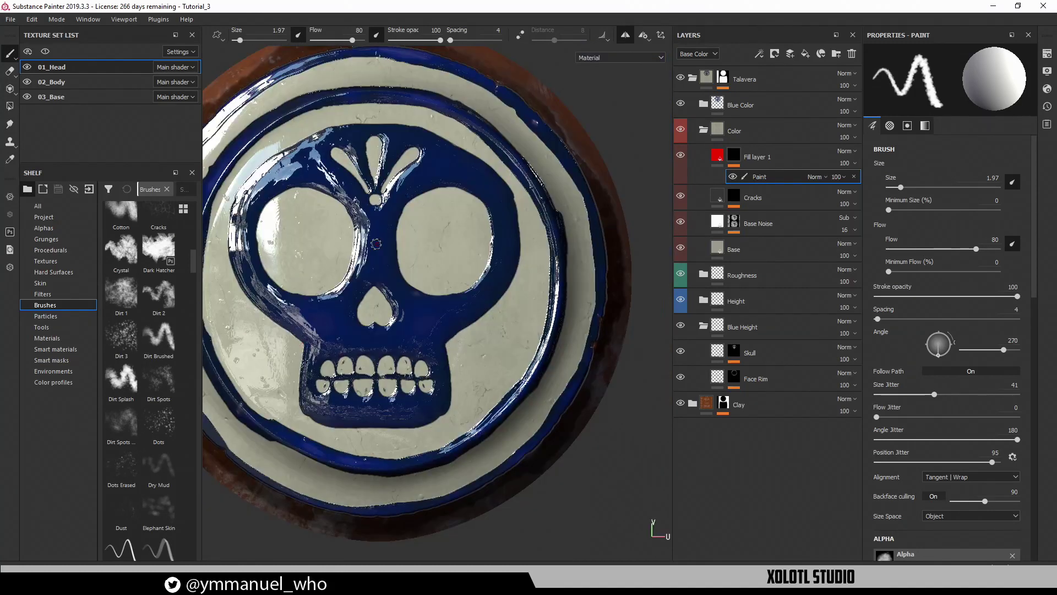
{"action": "middle_click_drag", "start_coordinate": [376, 244], "coordinate": [512, 332], "text": "alt"}
{"action": "right_click_drag", "start_coordinate": [512, 332], "coordinate": [253, 335], "text": "alt"}
{"action": "middle_click_drag", "start_coordinate": [253, 335], "coordinate": [299, 217], "text": "alt"}
{"action": "right_click_drag", "start_coordinate": [299, 217], "coordinate": [371, 309], "text": "alt"}
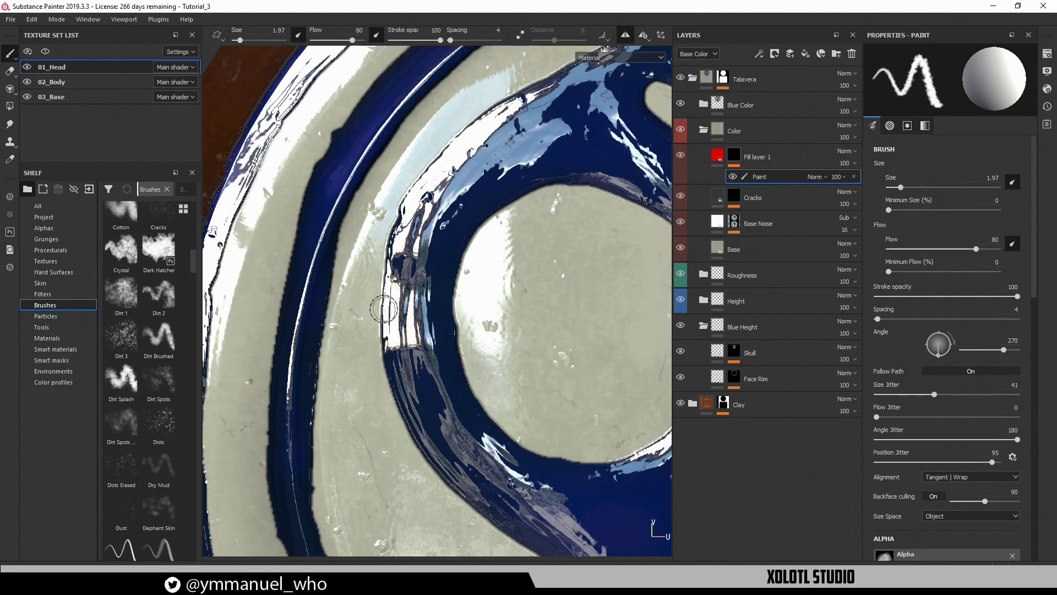
Undo a trial stroke, thin the brush to 0.44, and paint red up the rim's edge
{"action": "left_click_drag", "start_coordinate": [370, 264], "coordinate": [382, 298]}
{"action": "key", "text": "ctrl+z"}
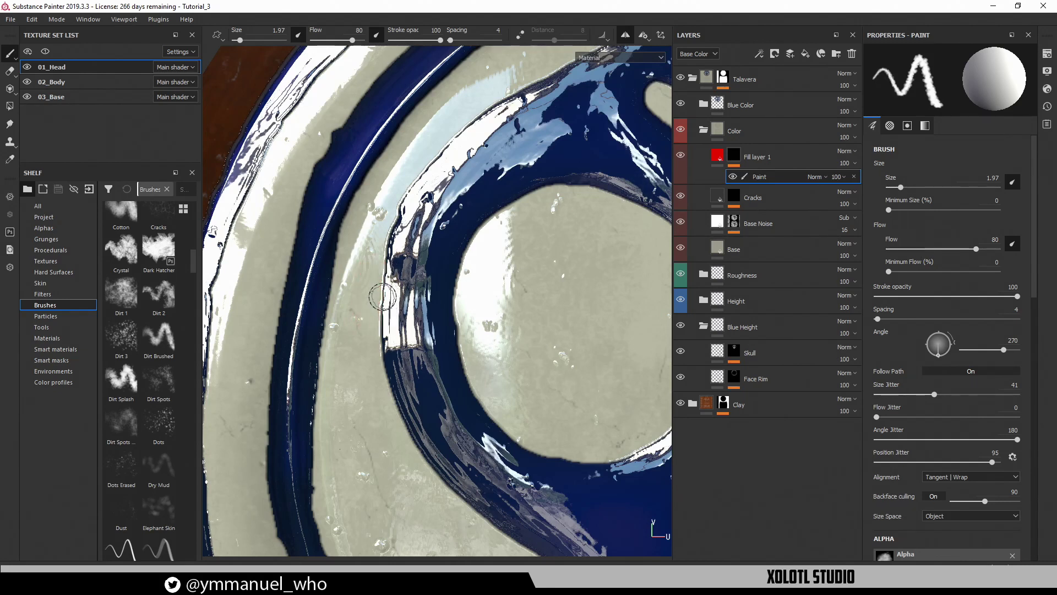
{"action": "left_click_drag", "start_coordinate": [897, 189], "coordinate": [894, 190]}
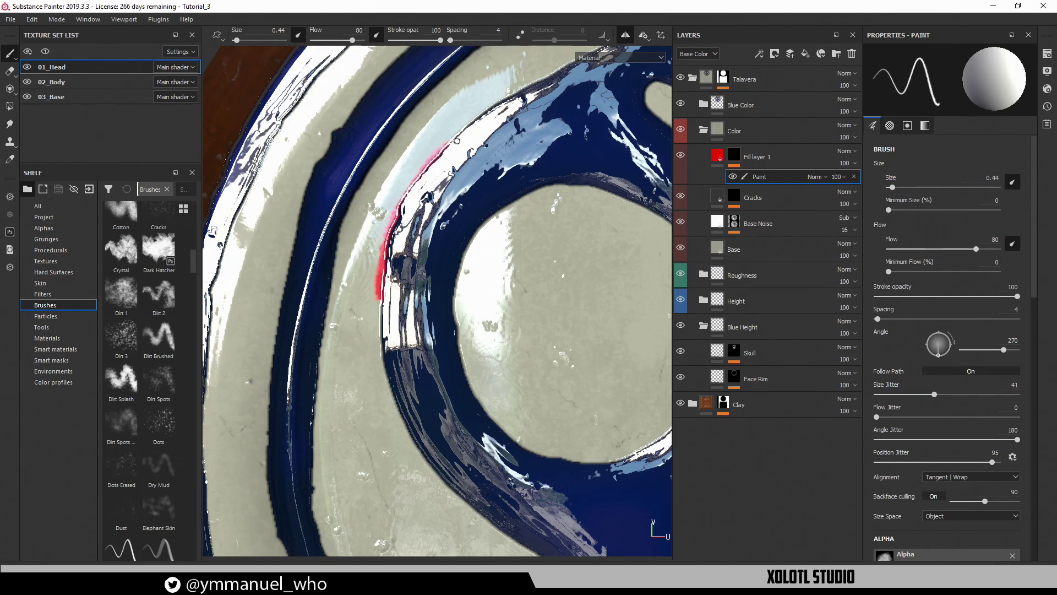
{"action": "left_click_drag", "start_coordinate": [502, 177], "coordinate": [439, 246], "text": "alt"}
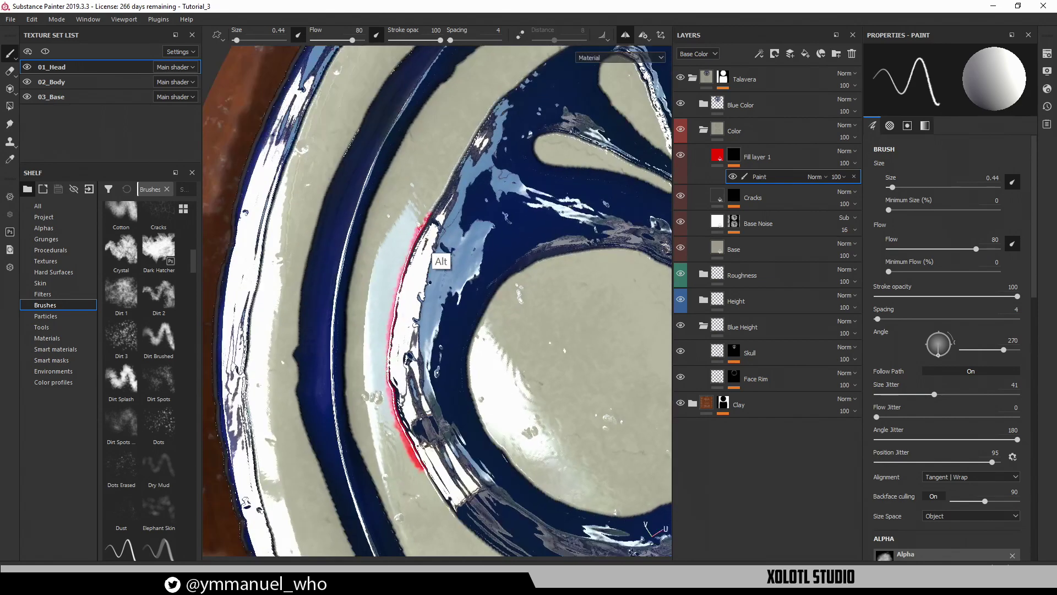
{"action": "left_click_drag", "start_coordinate": [445, 185], "coordinate": [474, 129]}
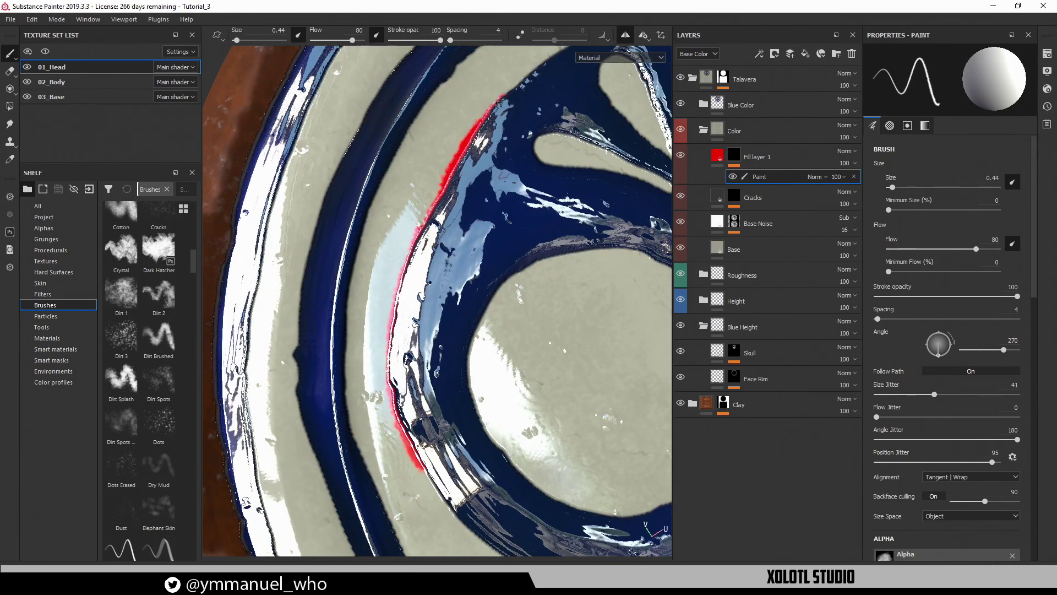
{"action": "left_click_drag", "start_coordinate": [506, 95], "coordinate": [513, 85]}
{"action": "middle_click_drag", "start_coordinate": [504, 146], "coordinate": [472, 236], "text": "alt"}
{"action": "mouse_move", "coordinate": [472, 236]}
{"action": "left_mouse_down", "text": "alt"}
{"action": "mouse_move", "coordinate": [435, 235]}
{"action": "mouse_move", "coordinate": [425, 216]}
{"action": "mouse_move", "coordinate": [442, 160]}
{"action": "left_mouse_up", "text": "alt"}
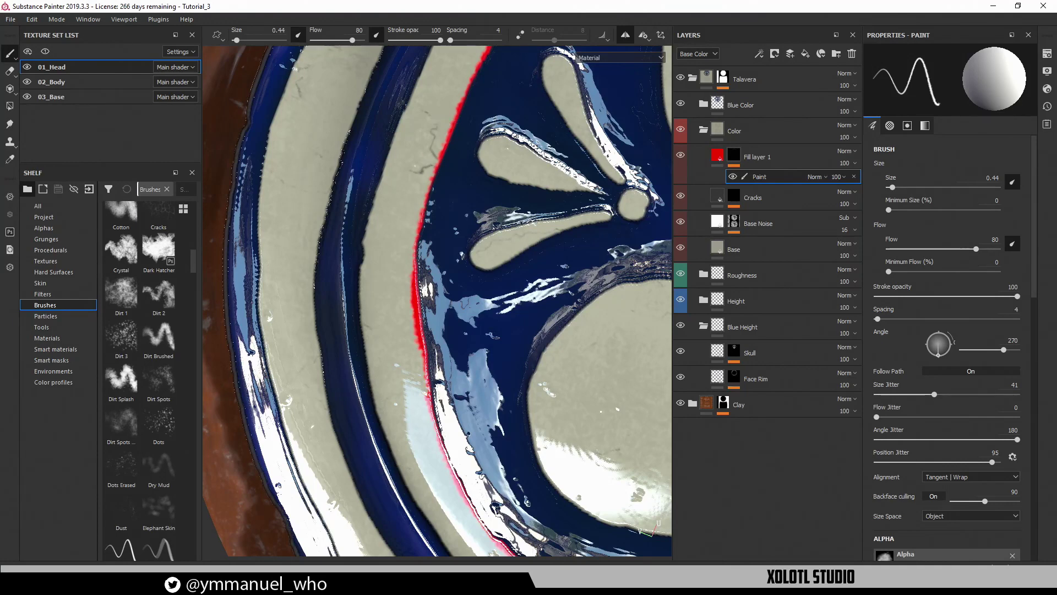
Turn off symmetry and erase the misplaced red line along the inner blue edge
{"action": "left_click", "coordinate": [626, 37]}
{"action": "middle_click_drag", "start_coordinate": [550, 125], "coordinate": [471, 243], "text": "alt"}
{"action": "right_click_drag", "start_coordinate": [471, 243], "coordinate": [439, 180], "text": "alt"}
{"action": "mouse_move", "coordinate": [438, 181]}
{"action": "middle_mouse_down", "text": "alt"}
{"action": "mouse_move", "coordinate": [436, 156]}
{"action": "mouse_move", "coordinate": [391, 85]}
{"action": "middle_mouse_up", "text": "alt"}
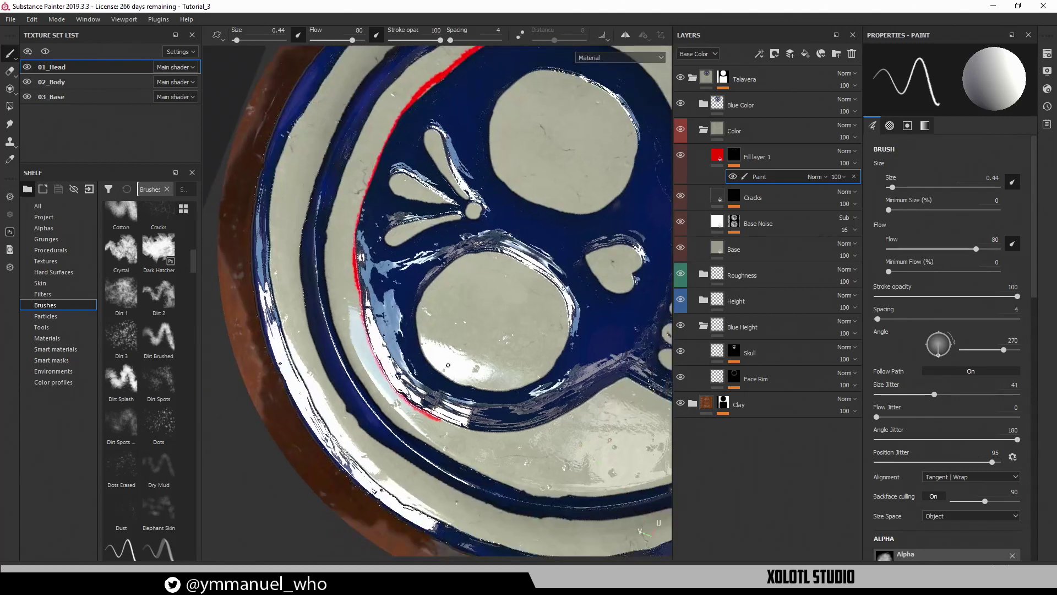
{"action": "key", "text": "e"}
{"action": "middle_click_drag", "start_coordinate": [443, 366], "coordinate": [440, 397], "text": "alt"}
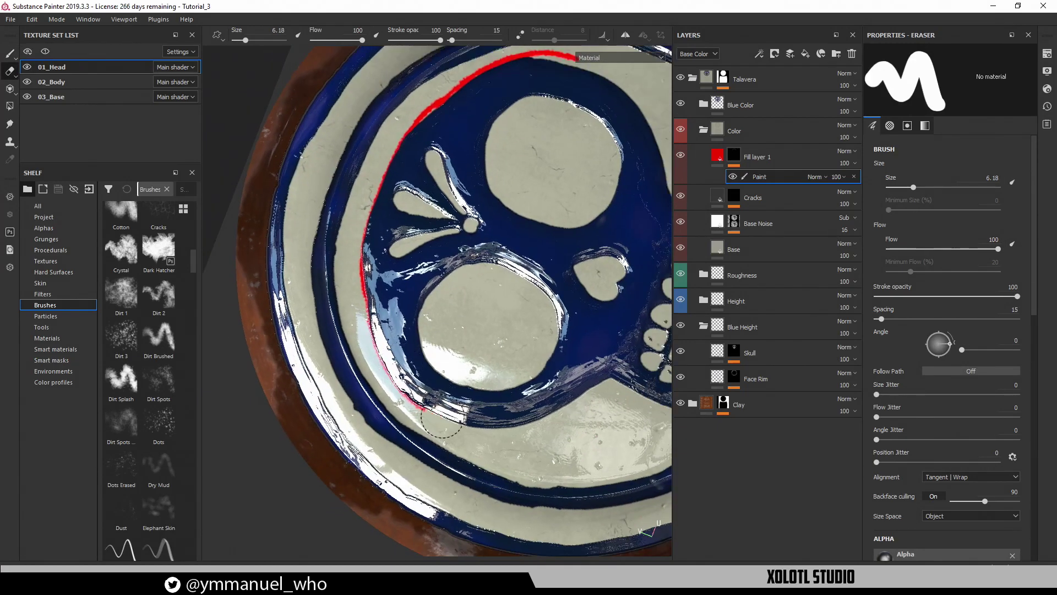
{"action": "left_click_drag", "start_coordinate": [362, 262], "coordinate": [396, 413]}
{"action": "mouse_move", "coordinate": [399, 275]}
{"action": "left_mouse_down"}
{"action": "mouse_move", "coordinate": [367, 212]}
{"action": "mouse_move", "coordinate": [446, 91]}
{"action": "mouse_move", "coordinate": [529, 64]}
{"action": "left_mouse_up"}
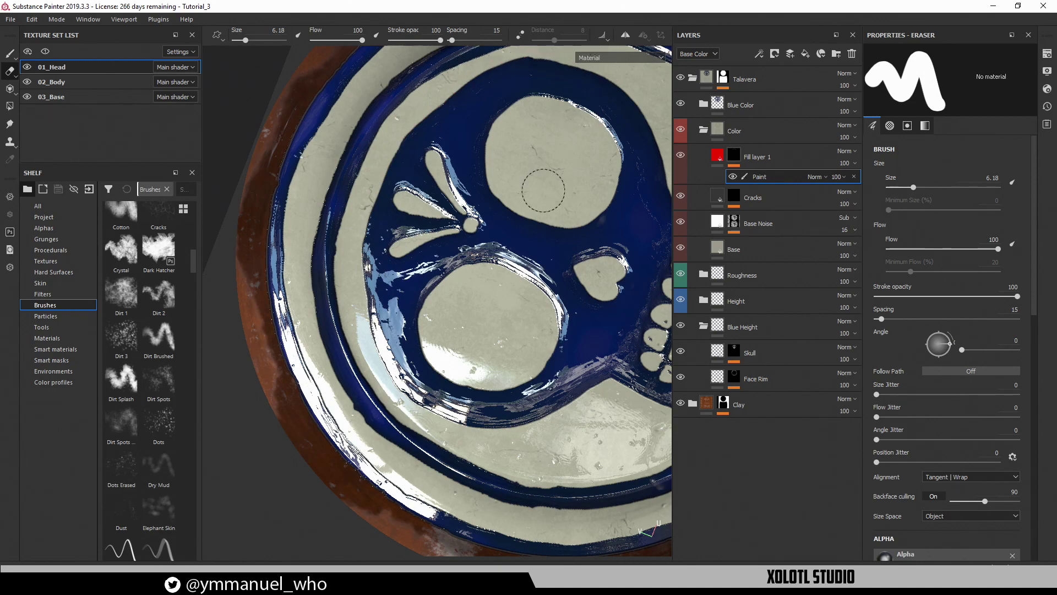
Switch back to painting and brush red along the blue rim's inner edge
{"action": "key", "text": "p"}
{"action": "left_click_drag", "start_coordinate": [542, 191], "coordinate": [646, 240], "text": "alt"}
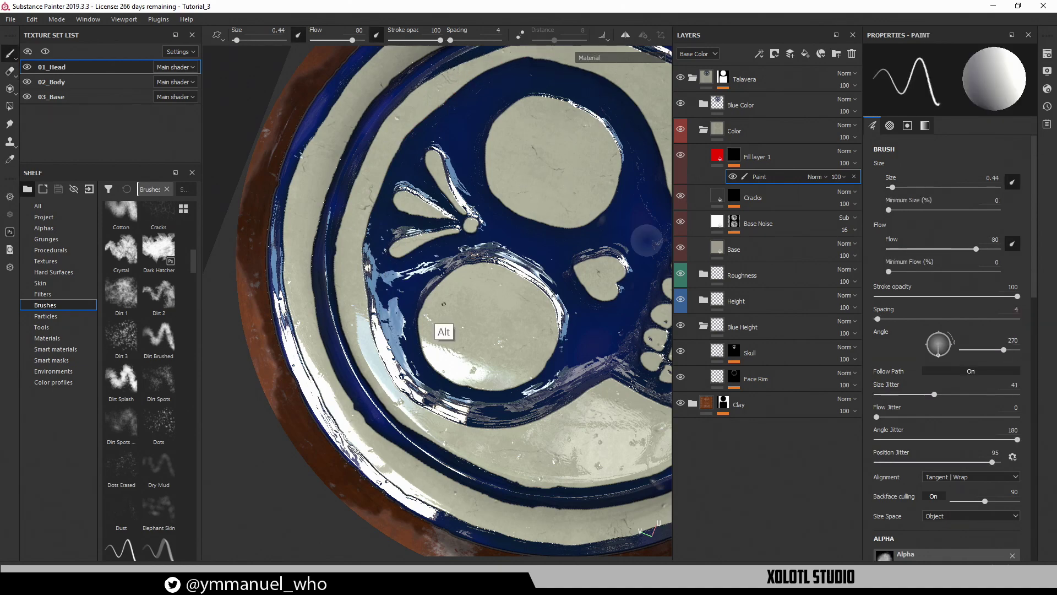
{"action": "middle_click_drag", "start_coordinate": [441, 302], "coordinate": [467, 343], "text": "alt"}
{"action": "right_click_drag", "start_coordinate": [420, 337], "coordinate": [637, 139], "text": "alt"}
{"action": "right_click_drag", "start_coordinate": [447, 319], "coordinate": [577, 239], "text": "alt"}
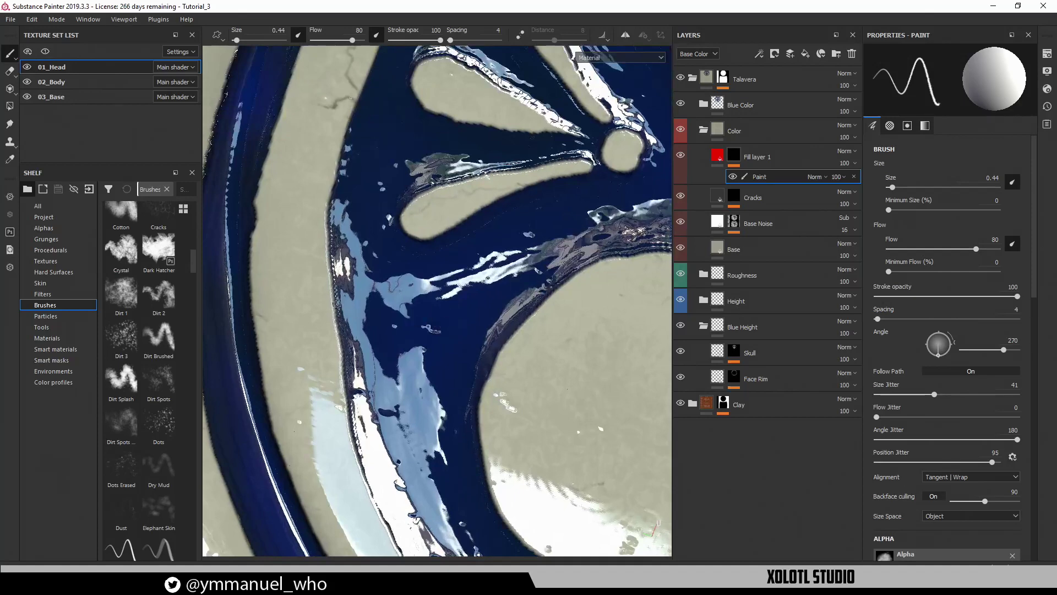
{"action": "mouse_move", "coordinate": [332, 303]}
{"action": "left_mouse_down"}
{"action": "mouse_move", "coordinate": [325, 252]}
{"action": "mouse_move", "coordinate": [341, 137]}
{"action": "mouse_move", "coordinate": [364, 78]}
{"action": "left_mouse_up"}
{"action": "middle_click_drag", "start_coordinate": [403, 162], "coordinate": [420, 380], "text": "alt"}
{"action": "mouse_move", "coordinate": [420, 380]}
{"action": "left_mouse_down", "text": "alt"}
{"action": "mouse_move", "coordinate": [392, 258]}
{"action": "mouse_move", "coordinate": [389, 177]}
{"action": "mouse_move", "coordinate": [411, 122]}
{"action": "left_mouse_up", "text": "alt"}
{"action": "middle_click_drag", "start_coordinate": [420, 141], "coordinate": [377, 345], "text": "alt"}
{"action": "left_click_drag", "start_coordinate": [377, 344], "coordinate": [375, 264], "text": "alt"}
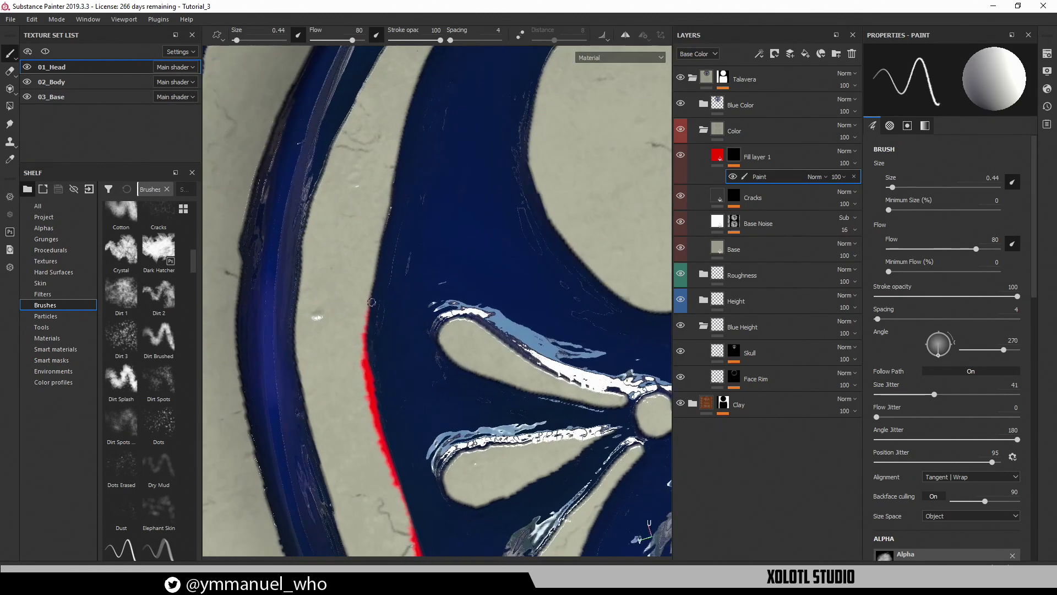
{"action": "left_click_drag", "start_coordinate": [369, 300], "coordinate": [393, 185]}
Keep extending the thin red stroke further up the rim's inner edge
{"action": "middle_click_drag", "start_coordinate": [432, 154], "coordinate": [427, 325], "text": "alt"}
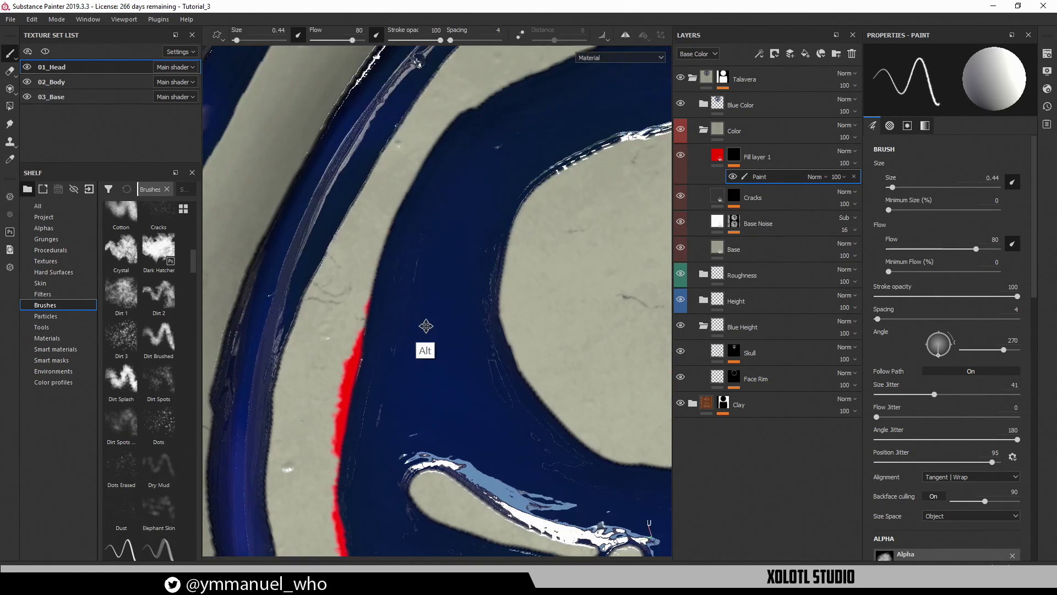
{"action": "left_click_drag", "start_coordinate": [428, 326], "coordinate": [413, 273], "text": "alt"}
{"action": "mouse_move", "coordinate": [386, 318]}
{"action": "left_mouse_down"}
{"action": "mouse_move", "coordinate": [367, 238]}
{"action": "mouse_move", "coordinate": [372, 177]}
{"action": "left_mouse_up"}
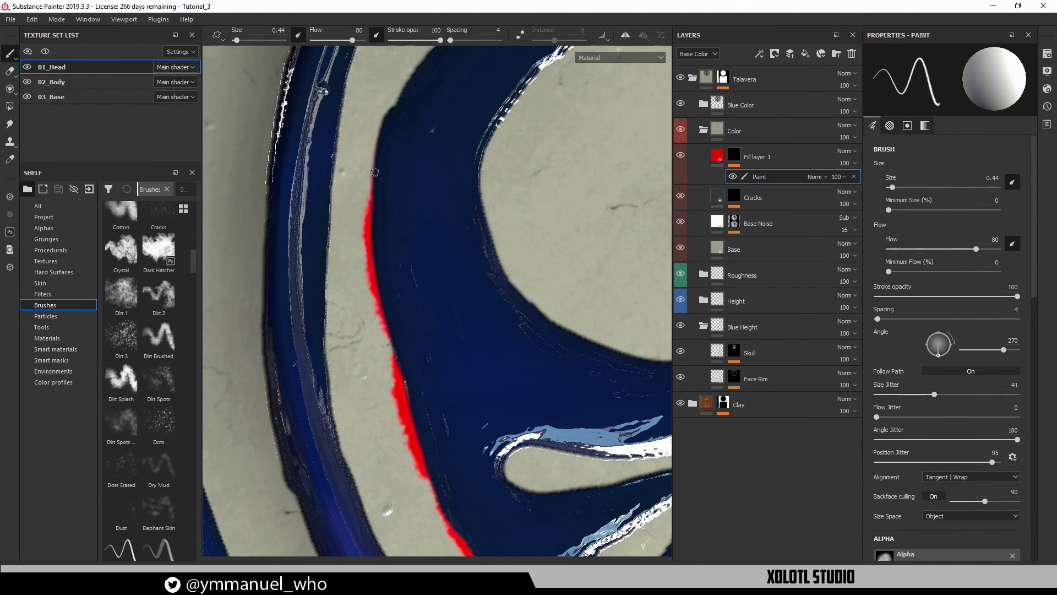
{"action": "middle_click_drag", "start_coordinate": [422, 123], "coordinate": [417, 238], "text": "alt"}
{"action": "mouse_move", "coordinate": [418, 239]}
{"action": "left_mouse_down", "text": "alt"}
{"action": "mouse_move", "coordinate": [392, 253]}
{"action": "mouse_move", "coordinate": [394, 169]}
{"action": "mouse_move", "coordinate": [416, 110]}
{"action": "left_mouse_up", "text": "alt"}
{"action": "middle_click_drag", "start_coordinate": [436, 109], "coordinate": [424, 259], "text": "alt"}
{"action": "mouse_move", "coordinate": [424, 260]}
{"action": "left_mouse_down", "text": "alt"}
{"action": "mouse_move", "coordinate": [403, 237]}
{"action": "mouse_move", "coordinate": [423, 150]}
{"action": "left_mouse_up", "text": "alt"}
{"action": "middle_click_drag", "start_coordinate": [460, 170], "coordinate": [451, 292], "text": "alt"}
{"action": "left_click_drag", "start_coordinate": [452, 292], "coordinate": [420, 235], "text": "alt"}
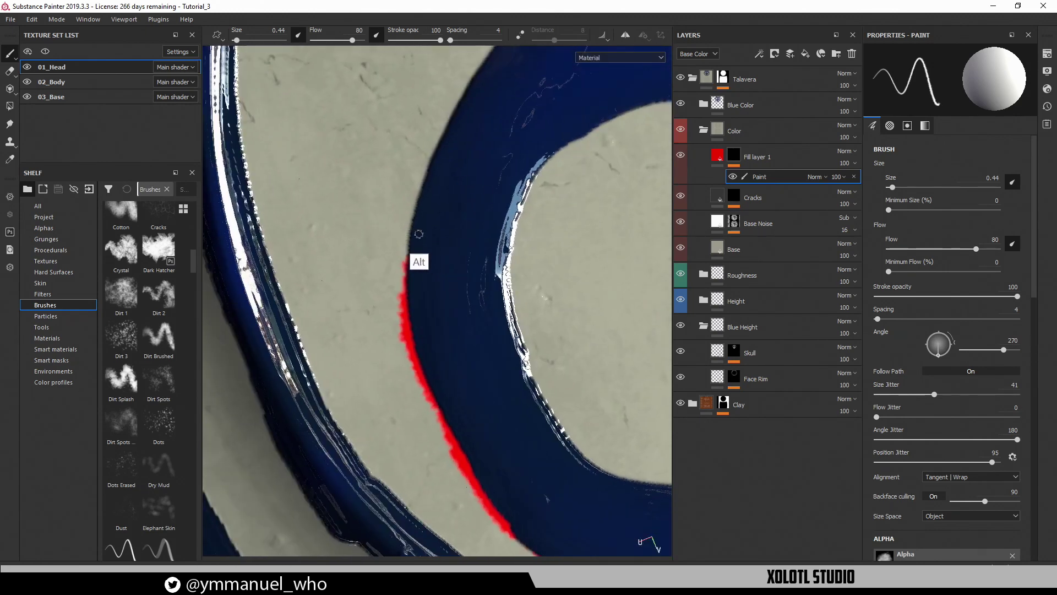
{"action": "mouse_move", "coordinate": [407, 279]}
{"action": "left_mouse_down"}
{"action": "mouse_move", "coordinate": [421, 179]}
{"action": "mouse_move", "coordinate": [459, 93]}
{"action": "left_mouse_up"}
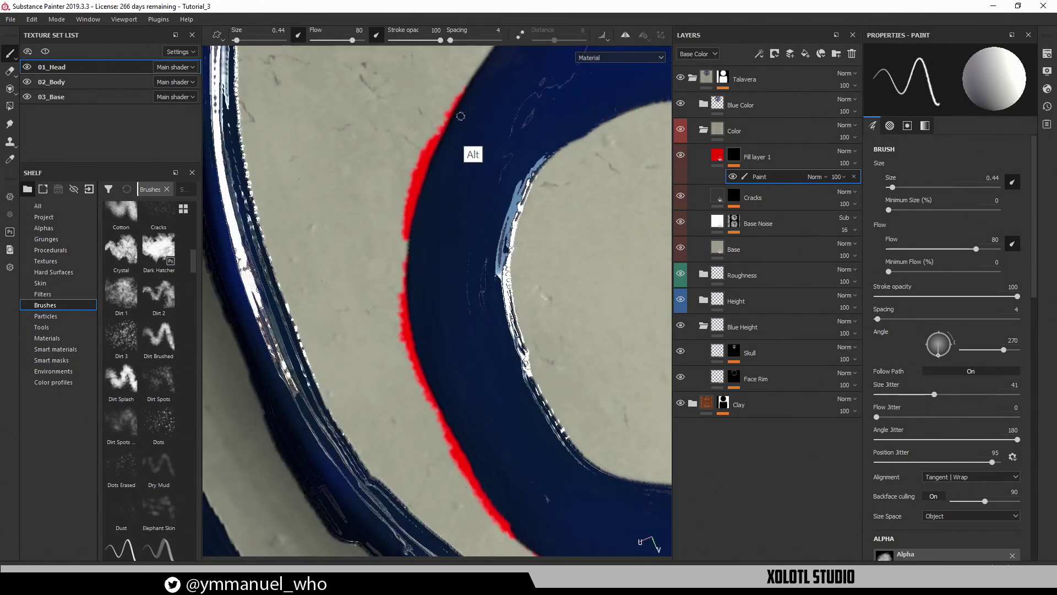
{"action": "middle_click_drag", "start_coordinate": [468, 132], "coordinate": [457, 264], "text": "alt"}
{"action": "mouse_move", "coordinate": [457, 264]}
{"action": "left_mouse_down", "text": "alt"}
{"action": "mouse_move", "coordinate": [435, 259]}
{"action": "mouse_move", "coordinate": [416, 275]}
{"action": "left_mouse_up", "text": "alt"}
{"action": "mouse_move", "coordinate": [410, 286]}
{"action": "left_mouse_down"}
{"action": "mouse_move", "coordinate": [444, 117]}
{"action": "mouse_move", "coordinate": [432, 107]}
{"action": "left_mouse_up"}
Paint red up the rim edge near the jaw, widening the line along the edge
{"action": "middle_click_drag", "start_coordinate": [482, 154], "coordinate": [463, 330], "text": "alt"}
{"action": "mouse_move", "coordinate": [464, 331]}
{"action": "left_mouse_down", "text": "alt"}
{"action": "mouse_move", "coordinate": [477, 273]}
{"action": "mouse_move", "coordinate": [437, 248]}
{"action": "left_mouse_up", "text": "alt"}
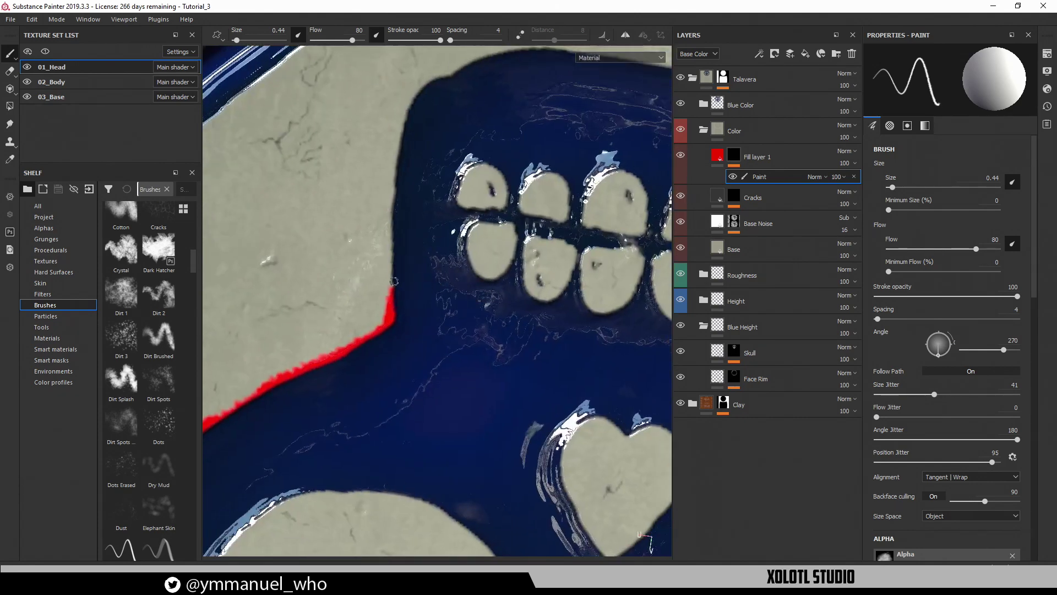
{"action": "mouse_move", "coordinate": [394, 298]}
{"action": "left_mouse_down"}
{"action": "mouse_move", "coordinate": [393, 168]}
{"action": "mouse_move", "coordinate": [416, 98]}
{"action": "left_mouse_up"}
{"action": "middle_click_drag", "start_coordinate": [466, 101], "coordinate": [450, 256], "text": "alt"}
{"action": "left_click_drag", "start_coordinate": [451, 257], "coordinate": [436, 239], "text": "alt"}
{"action": "mouse_move", "coordinate": [406, 272]}
{"action": "left_mouse_down"}
{"action": "mouse_move", "coordinate": [424, 198]}
{"action": "mouse_move", "coordinate": [452, 159]}
{"action": "mouse_move", "coordinate": [491, 139]}
{"action": "left_mouse_up"}
{"action": "middle_click_drag", "start_coordinate": [529, 132], "coordinate": [448, 252], "text": "alt"}
{"action": "left_click_drag", "start_coordinate": [448, 252], "coordinate": [419, 255], "text": "alt"}
{"action": "left_click_drag", "start_coordinate": [400, 307], "coordinate": [469, 88]}
{"action": "middle_click_drag", "start_coordinate": [485, 157], "coordinate": [432, 295], "text": "alt"}
{"action": "mouse_move", "coordinate": [432, 296]}
{"action": "left_mouse_down", "text": "alt"}
{"action": "mouse_move", "coordinate": [423, 253]}
{"action": "mouse_move", "coordinate": [396, 218]}
{"action": "mouse_move", "coordinate": [421, 126]}
{"action": "mouse_move", "coordinate": [446, 96]}
{"action": "left_mouse_up", "text": "alt"}
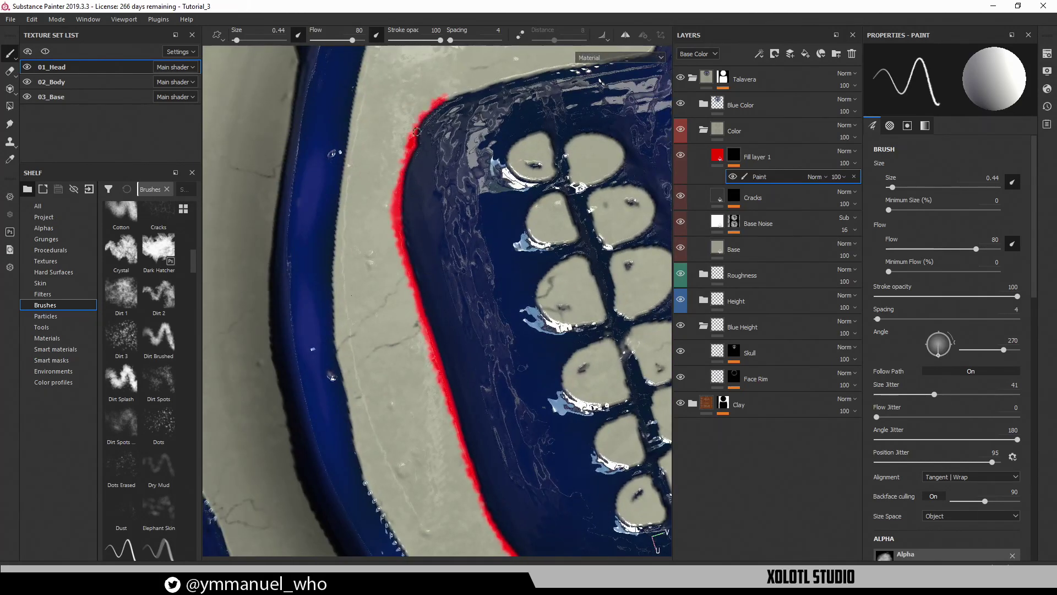
{"action": "left_click_drag", "start_coordinate": [405, 157], "coordinate": [412, 139]}
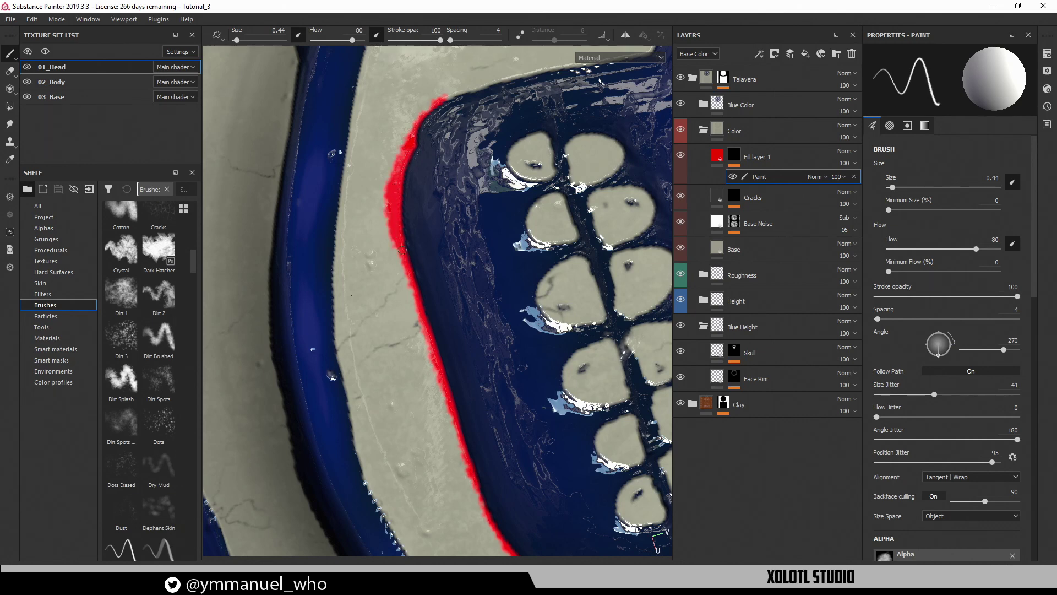
Carry the red line past the rim corner and up the dark band's edge
{"action": "left_click_drag", "start_coordinate": [402, 250], "coordinate": [441, 189], "text": "alt"}
{"action": "middle_click_drag", "start_coordinate": [441, 189], "coordinate": [427, 315], "text": "alt"}
{"action": "left_click_drag", "start_coordinate": [404, 289], "coordinate": [453, 214]}
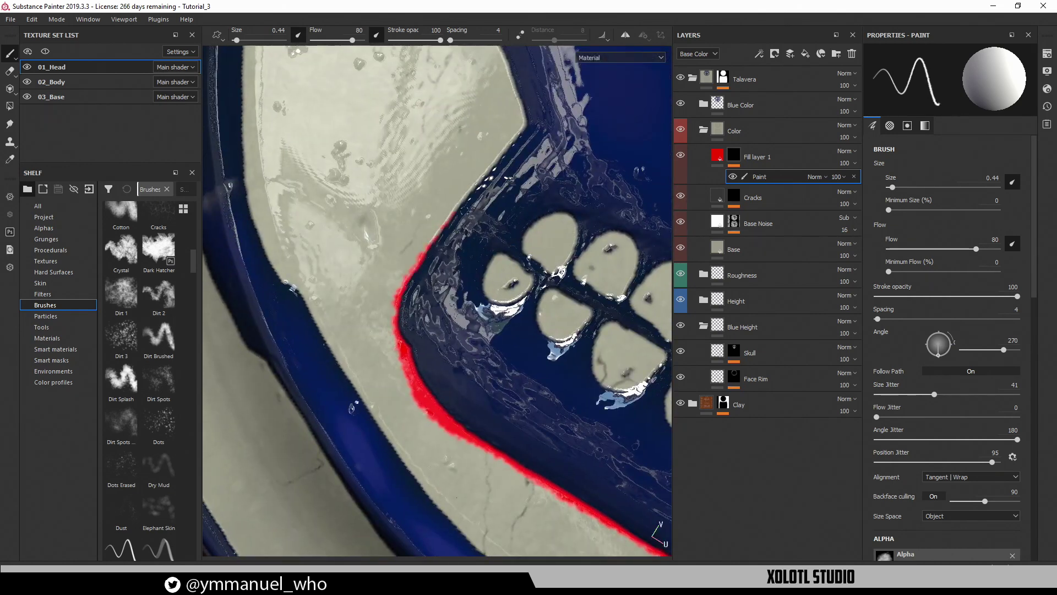
{"action": "left_click_drag", "start_coordinate": [521, 118], "coordinate": [517, 93]}
{"action": "middle_click_drag", "start_coordinate": [515, 97], "coordinate": [493, 257], "text": "alt"}
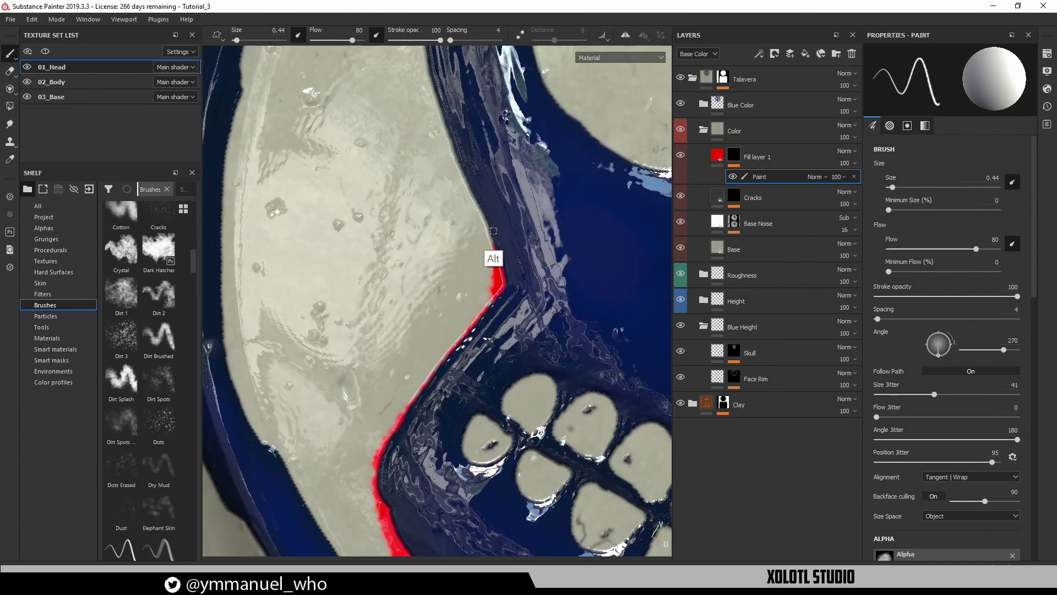
{"action": "left_click_drag", "start_coordinate": [494, 258], "coordinate": [450, 145]}
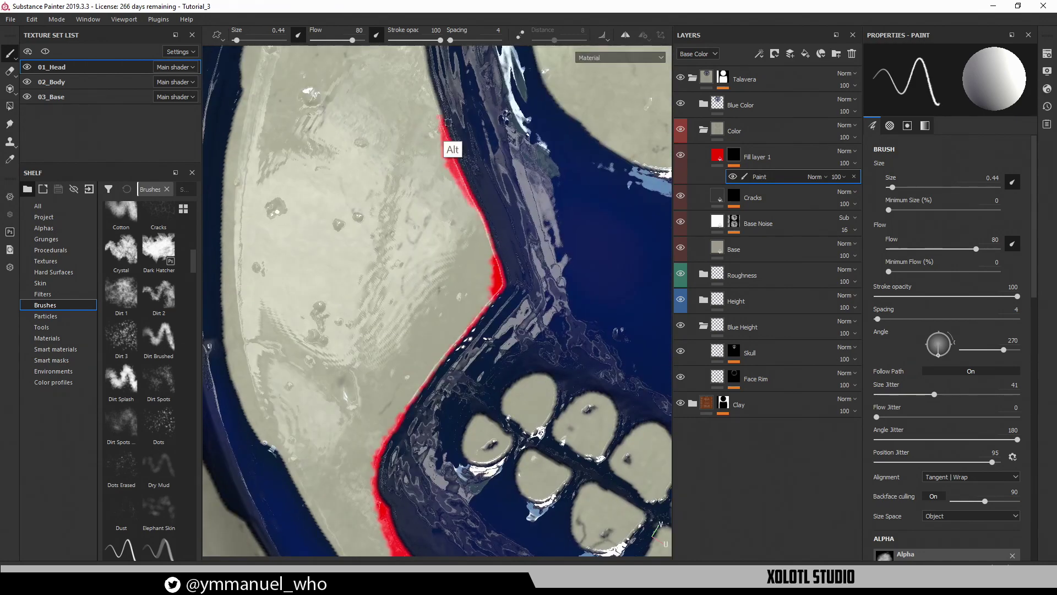
{"action": "middle_click_drag", "start_coordinate": [451, 145], "coordinate": [465, 279], "text": "alt"}
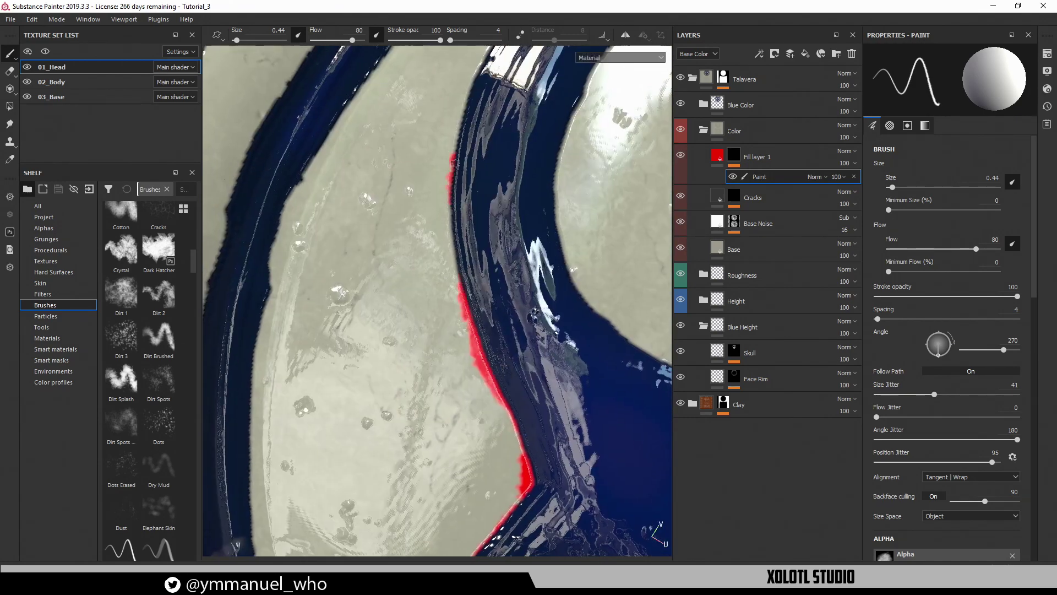
{"action": "mouse_move", "coordinate": [455, 163]}
{"action": "left_mouse_down"}
{"action": "mouse_move", "coordinate": [450, 128]}
{"action": "mouse_move", "coordinate": [468, 94]}
{"action": "left_mouse_up"}
{"action": "middle_click_drag", "start_coordinate": [468, 95], "coordinate": [460, 386], "text": "alt"}
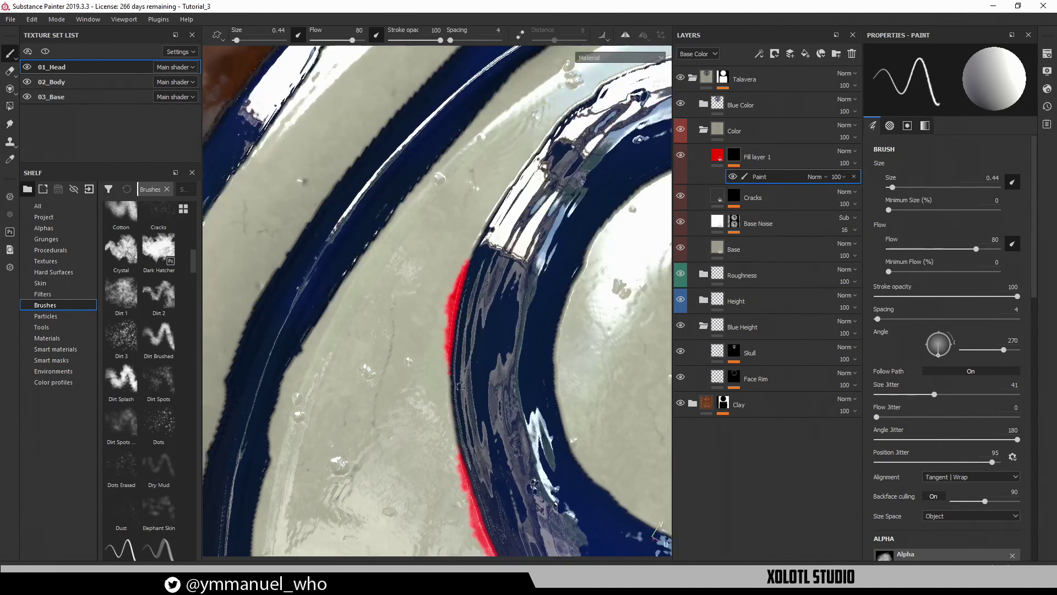
{"action": "left_click_drag", "start_coordinate": [457, 445], "coordinate": [457, 388]}
{"action": "mouse_move", "coordinate": [481, 248]}
{"action": "left_mouse_down"}
{"action": "mouse_move", "coordinate": [504, 180]}
{"action": "mouse_move", "coordinate": [545, 135]}
{"action": "left_mouse_up"}
Extend the red edging further up the rim, then zoom out to see more of the head
{"action": "middle_click_drag", "start_coordinate": [569, 146], "coordinate": [493, 281], "text": "alt"}
{"action": "left_click_drag", "start_coordinate": [494, 281], "coordinate": [509, 204], "text": "alt"}
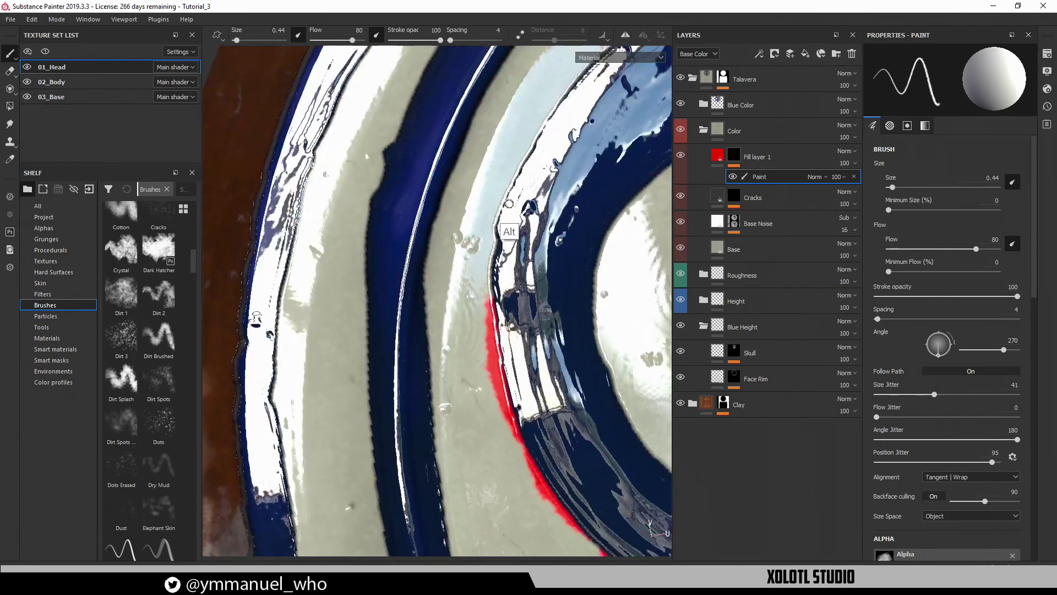
{"action": "mouse_move", "coordinate": [519, 215]}
{"action": "middle_mouse_down", "text": "alt"}
{"action": "mouse_move", "coordinate": [437, 403]}
{"action": "mouse_move", "coordinate": [458, 308]}
{"action": "middle_mouse_up", "text": "alt"}
{"action": "mouse_move", "coordinate": [423, 384]}
{"action": "left_mouse_down"}
{"action": "mouse_move", "coordinate": [438, 268]}
{"action": "mouse_move", "coordinate": [467, 216]}
{"action": "mouse_move", "coordinate": [617, 62]}
{"action": "left_mouse_up"}
{"action": "middle_click_drag", "start_coordinate": [575, 152], "coordinate": [434, 290], "text": "alt"}
{"action": "mouse_move", "coordinate": [507, 299]}
{"action": "right_mouse_down", "text": "alt"}
{"action": "mouse_move", "coordinate": [385, 288]}
{"action": "mouse_move", "coordinate": [460, 277]}
{"action": "mouse_move", "coordinate": [424, 275]}
{"action": "right_mouse_up", "text": "alt"}
{"action": "middle_click_drag", "start_coordinate": [592, 365], "coordinate": [409, 228], "text": "alt"}
Zoom onto the forehead and edge the forehead dot and the upper petals in red
{"action": "middle_click_drag", "start_coordinate": [495, 292], "coordinate": [497, 180], "text": "alt"}
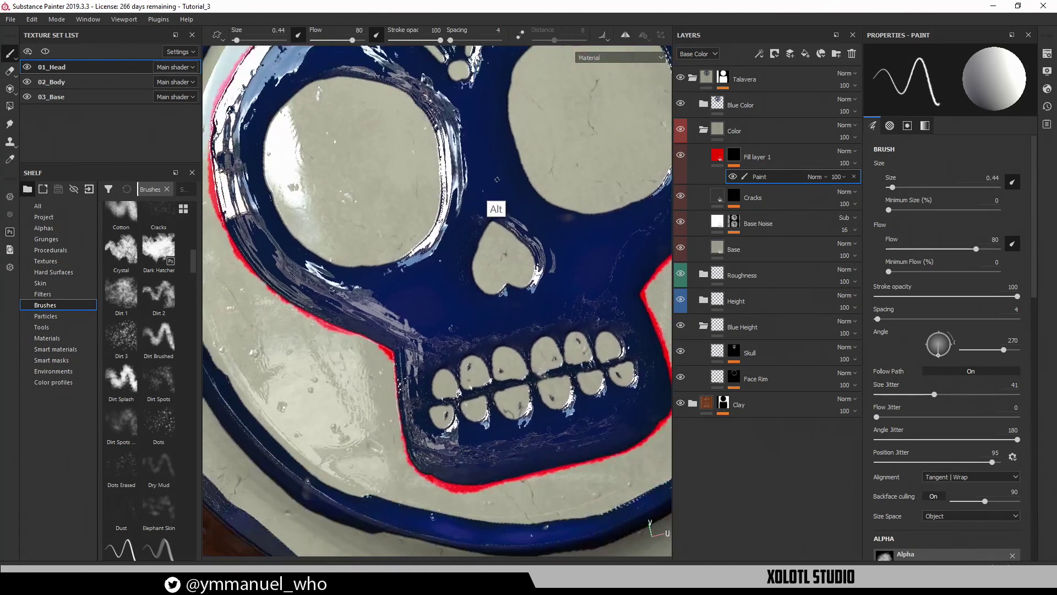
{"action": "mouse_move", "coordinate": [490, 205]}
{"action": "right_mouse_down", "text": "alt"}
{"action": "mouse_move", "coordinate": [503, 272]}
{"action": "mouse_move", "coordinate": [504, 211]}
{"action": "right_mouse_up", "text": "alt"}
{"action": "middle_click_drag", "start_coordinate": [516, 148], "coordinate": [517, 337], "text": "alt"}
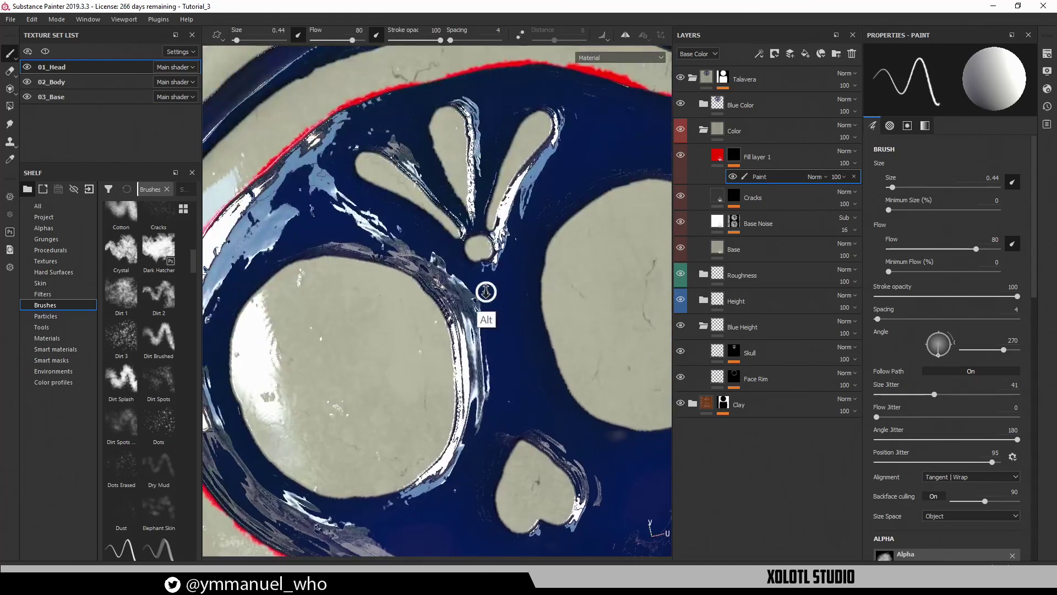
{"action": "right_click_drag", "start_coordinate": [486, 291], "coordinate": [597, 243], "text": "alt"}
{"action": "middle_click_drag", "start_coordinate": [469, 183], "coordinate": [490, 292], "text": "alt"}
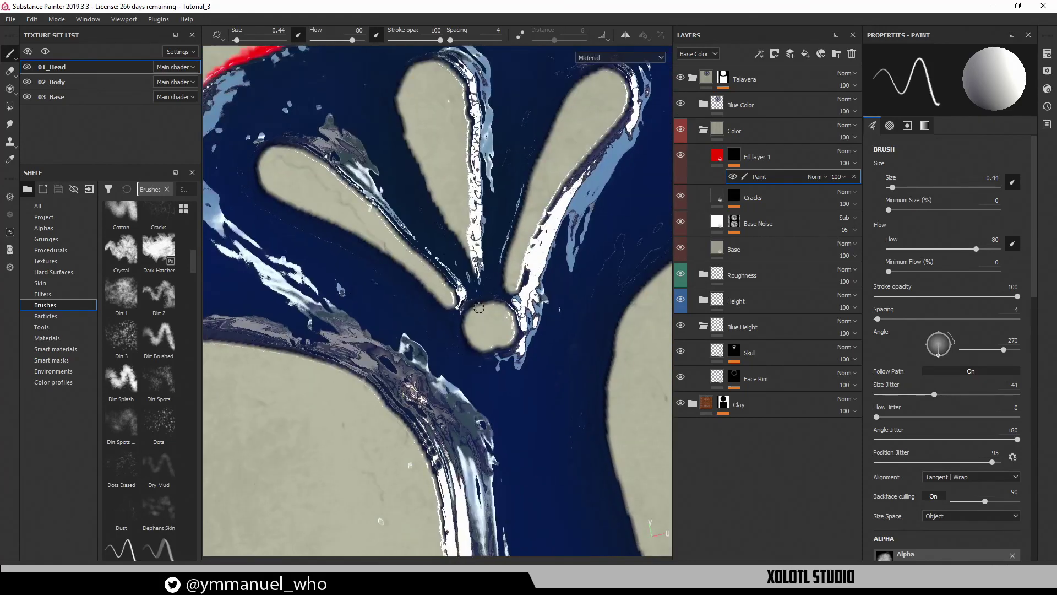
{"action": "mouse_move", "coordinate": [478, 307]}
{"action": "left_mouse_down"}
{"action": "mouse_move", "coordinate": [476, 334]}
{"action": "mouse_move", "coordinate": [507, 313]}
{"action": "left_mouse_up"}
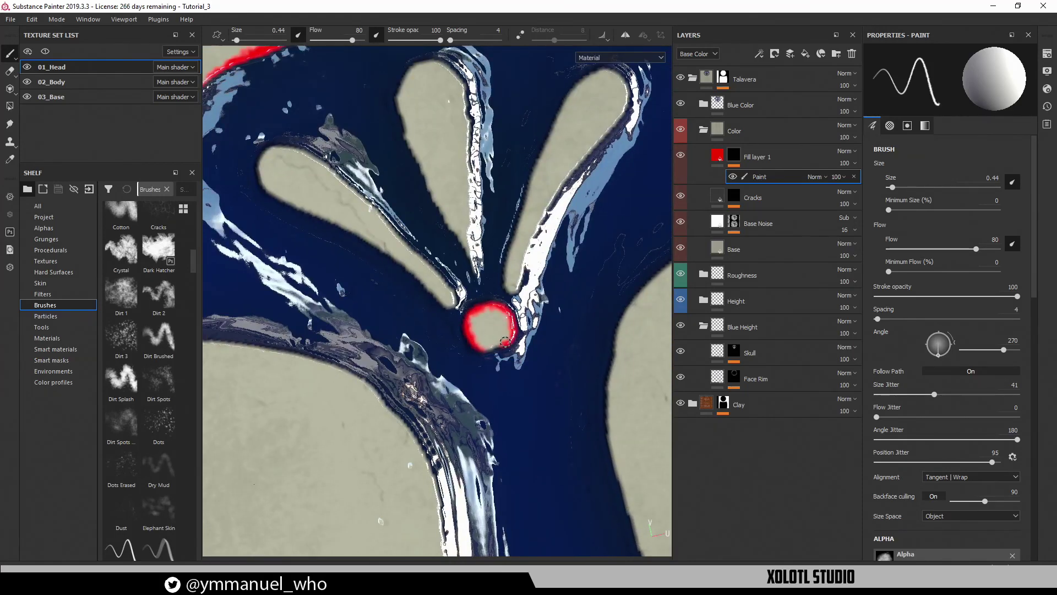
{"action": "mouse_move", "coordinate": [514, 257]}
{"action": "left_mouse_down"}
{"action": "mouse_move", "coordinate": [507, 289]}
{"action": "mouse_move", "coordinate": [625, 82]}
{"action": "mouse_move", "coordinate": [559, 113]}
{"action": "left_mouse_up"}
{"action": "left_click_drag", "start_coordinate": [477, 273], "coordinate": [473, 231]}
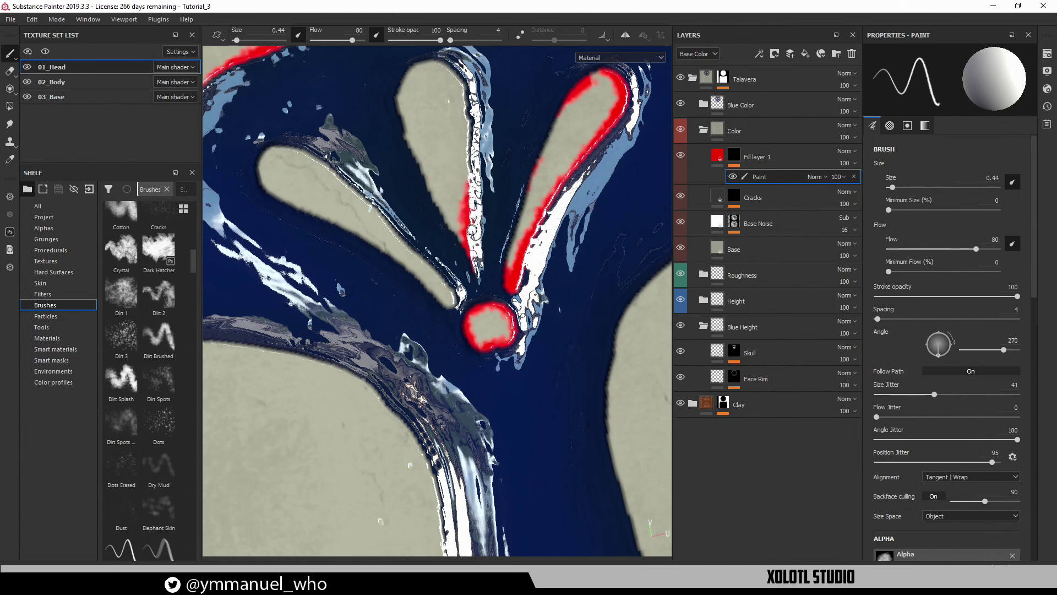
{"action": "mouse_move", "coordinate": [467, 182]}
{"action": "left_mouse_down"}
{"action": "mouse_move", "coordinate": [464, 91]}
{"action": "mouse_move", "coordinate": [436, 65]}
{"action": "left_mouse_up"}
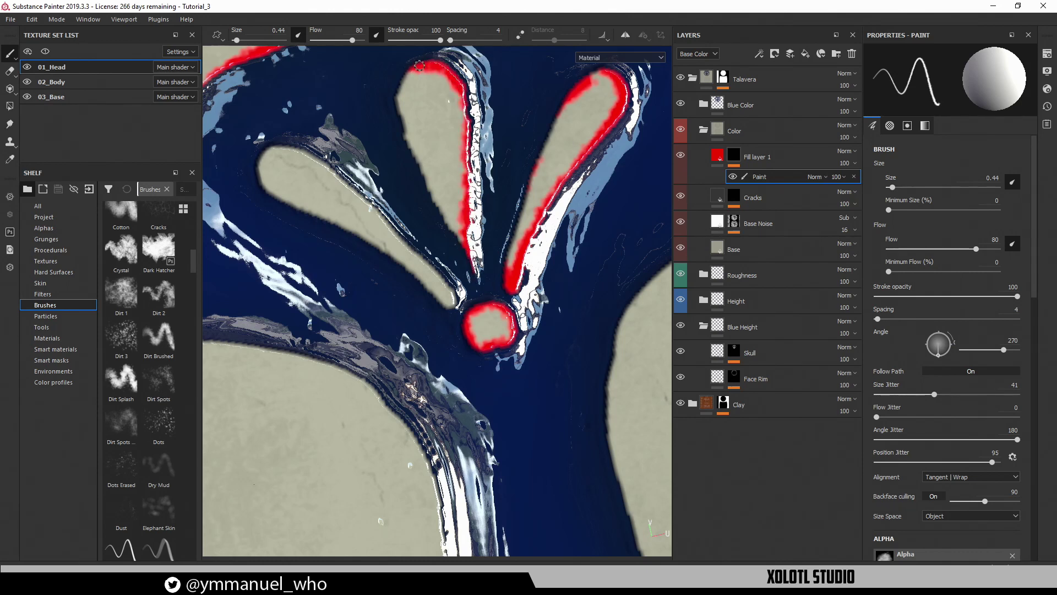
{"action": "mouse_move", "coordinate": [400, 95]}
{"action": "left_mouse_down"}
{"action": "mouse_move", "coordinate": [420, 172]}
{"action": "mouse_move", "coordinate": [465, 252]}
{"action": "left_mouse_up"}
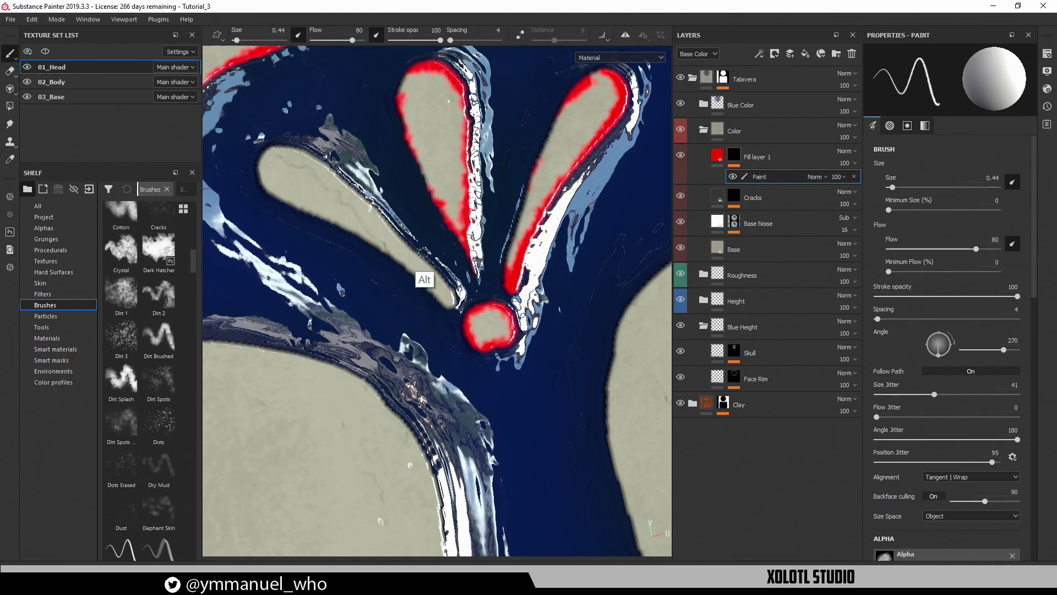
{"action": "middle_click_drag", "start_coordinate": [425, 279], "coordinate": [546, 301], "text": "alt"}
{"action": "mouse_move", "coordinate": [388, 214]}
{"action": "left_mouse_down"}
{"action": "mouse_move", "coordinate": [379, 190]}
{"action": "mouse_move", "coordinate": [438, 179]}
{"action": "mouse_move", "coordinate": [526, 250]}
{"action": "mouse_move", "coordinate": [571, 317]}
{"action": "left_mouse_up"}
{"action": "middle_click_drag", "start_coordinate": [562, 295], "coordinate": [527, 196], "text": "alt"}
Paint red around the heart-shaped nose and into the gap between the bottom teeth
{"action": "right_click_drag", "start_coordinate": [523, 366], "coordinate": [384, 335], "text": "alt"}
{"action": "middle_click_drag", "start_coordinate": [384, 335], "coordinate": [468, 274], "text": "alt"}
{"action": "left_click_drag", "start_coordinate": [465, 232], "coordinate": [455, 264]}
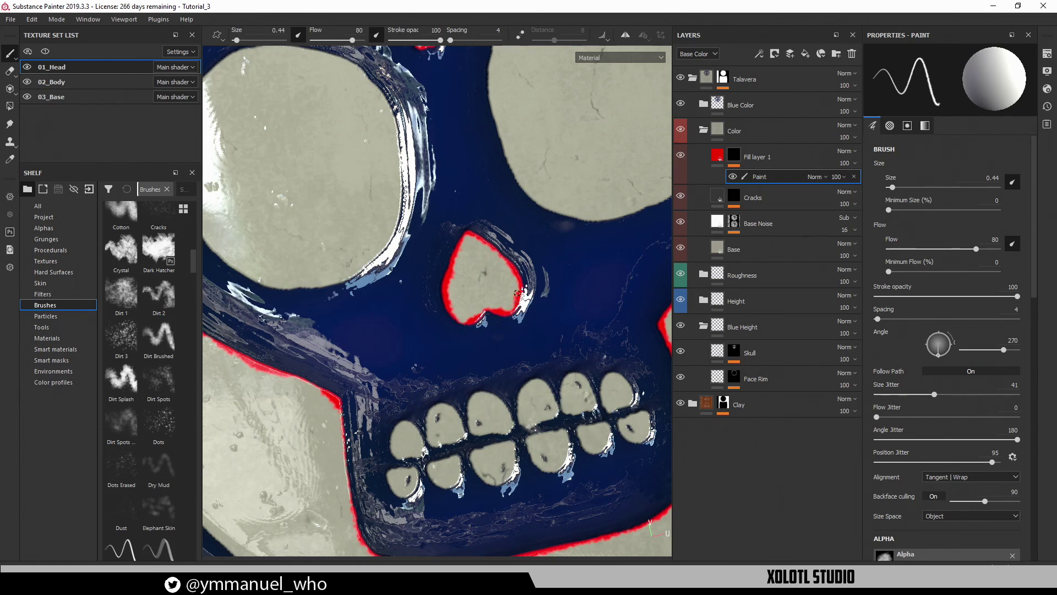
{"action": "middle_click_drag", "start_coordinate": [529, 301], "coordinate": [538, 205], "text": "alt"}
{"action": "left_click_drag", "start_coordinate": [538, 205], "coordinate": [459, 354], "text": "alt"}
{"action": "left_click_drag", "start_coordinate": [458, 395], "coordinate": [458, 367]}
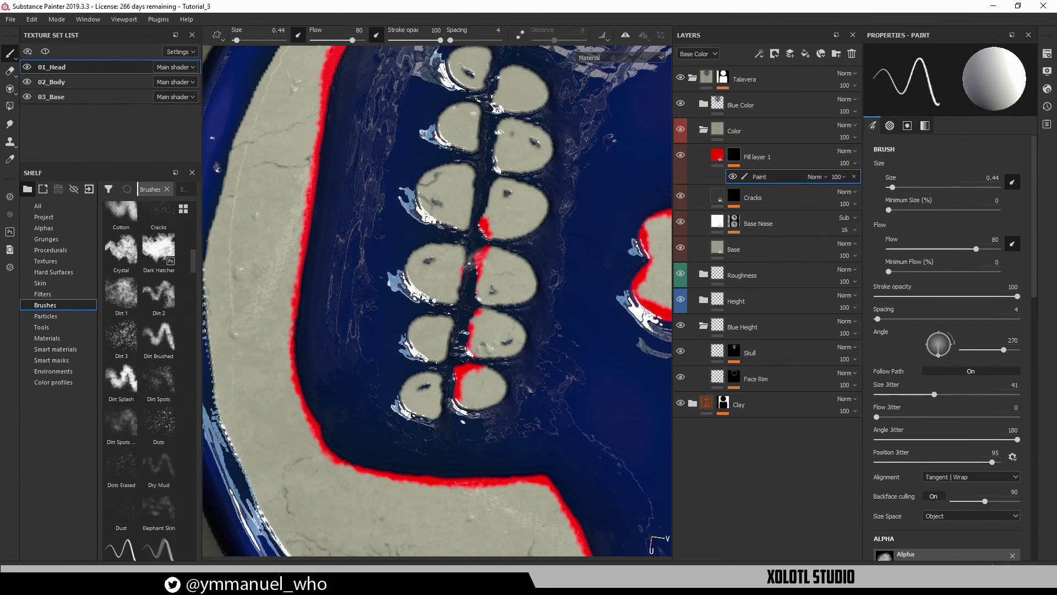
Outline the lower and upper teeth edges of the skull in red
{"action": "left_click_drag", "start_coordinate": [433, 419], "coordinate": [473, 198]}
{"action": "middle_click_drag", "start_coordinate": [475, 160], "coordinate": [469, 286], "text": "alt"}
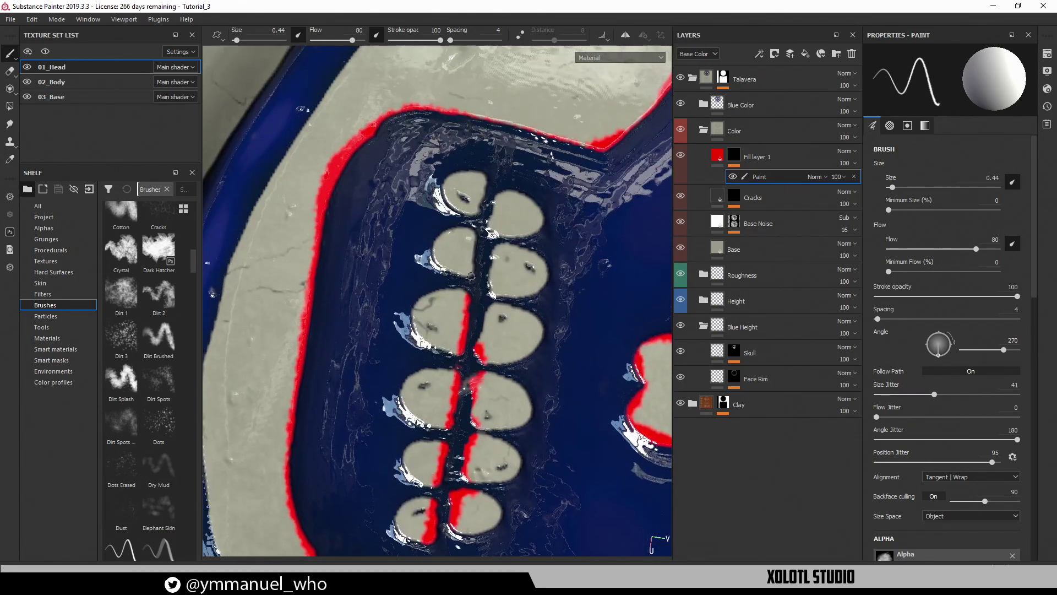
{"action": "left_click_drag", "start_coordinate": [469, 276], "coordinate": [480, 202]}
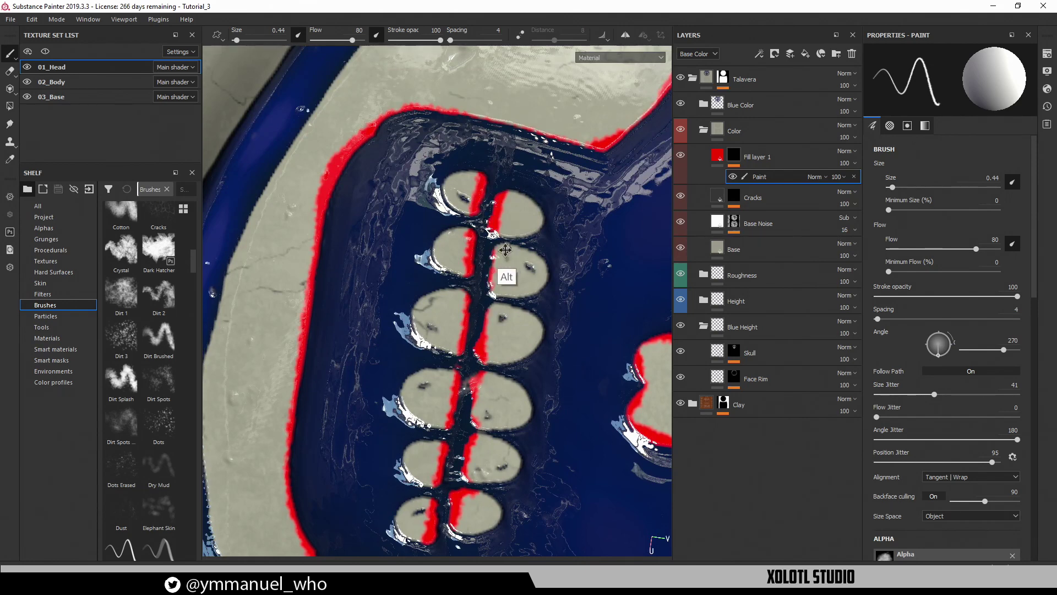
{"action": "middle_click_drag", "start_coordinate": [470, 177], "coordinate": [474, 218], "text": "alt"}
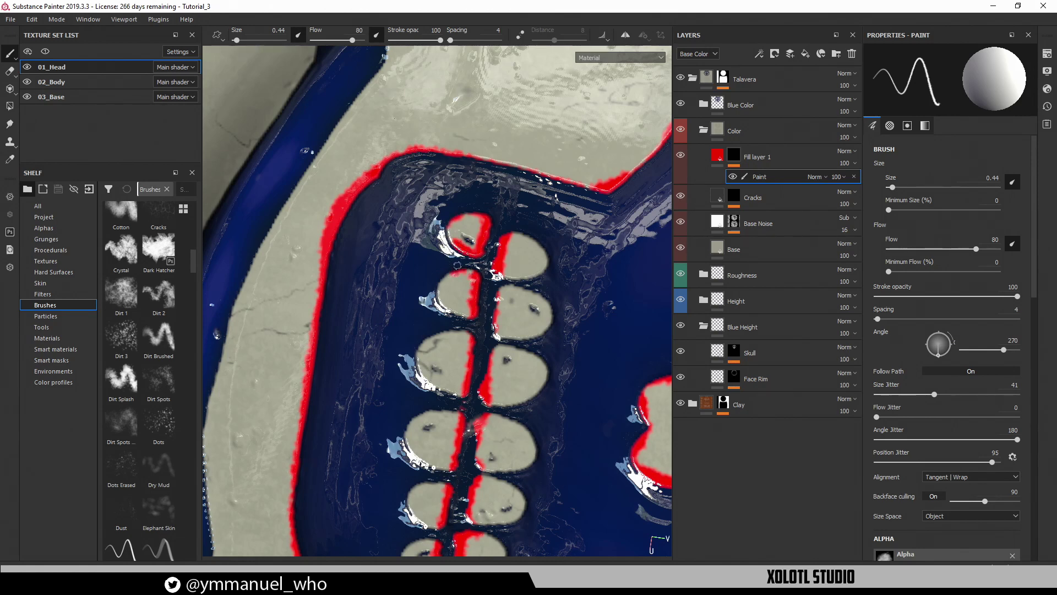
{"action": "left_click_drag", "start_coordinate": [439, 298], "coordinate": [477, 319]}
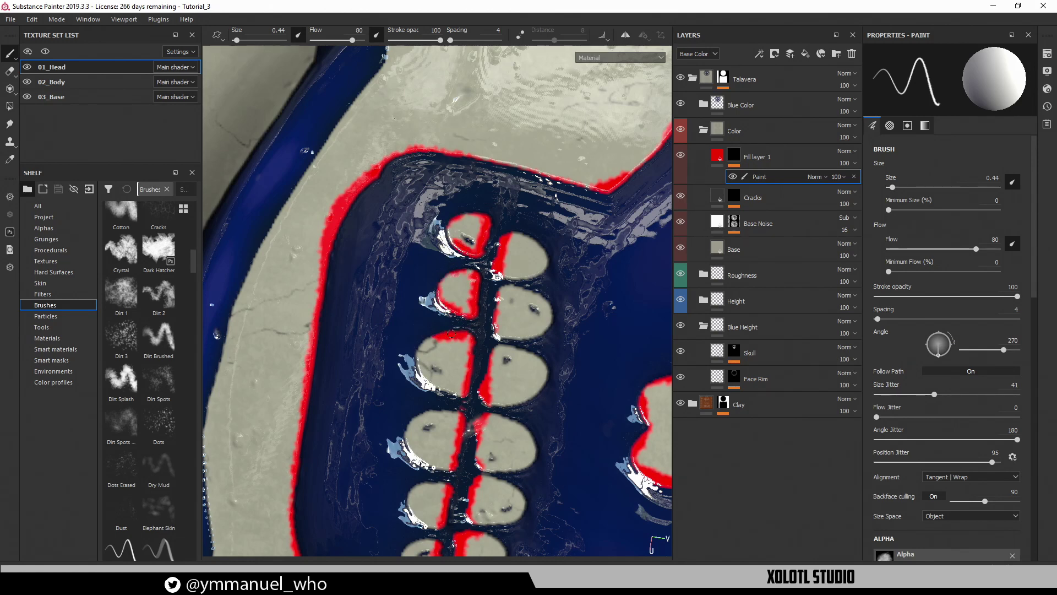
{"action": "left_click_drag", "start_coordinate": [420, 352], "coordinate": [462, 395]}
{"action": "middle_click_drag", "start_coordinate": [449, 446], "coordinate": [460, 312], "text": "alt"}
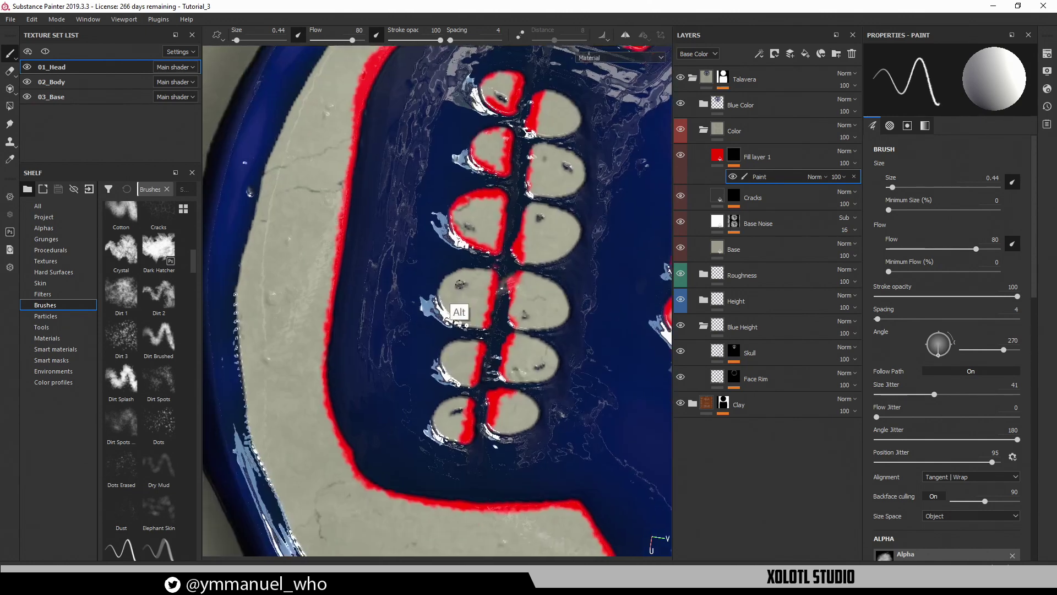
{"action": "mouse_move", "coordinate": [466, 272]}
{"action": "left_mouse_down"}
{"action": "mouse_move", "coordinate": [489, 270]}
{"action": "mouse_move", "coordinate": [444, 278]}
{"action": "mouse_move", "coordinate": [442, 308]}
{"action": "left_mouse_up"}
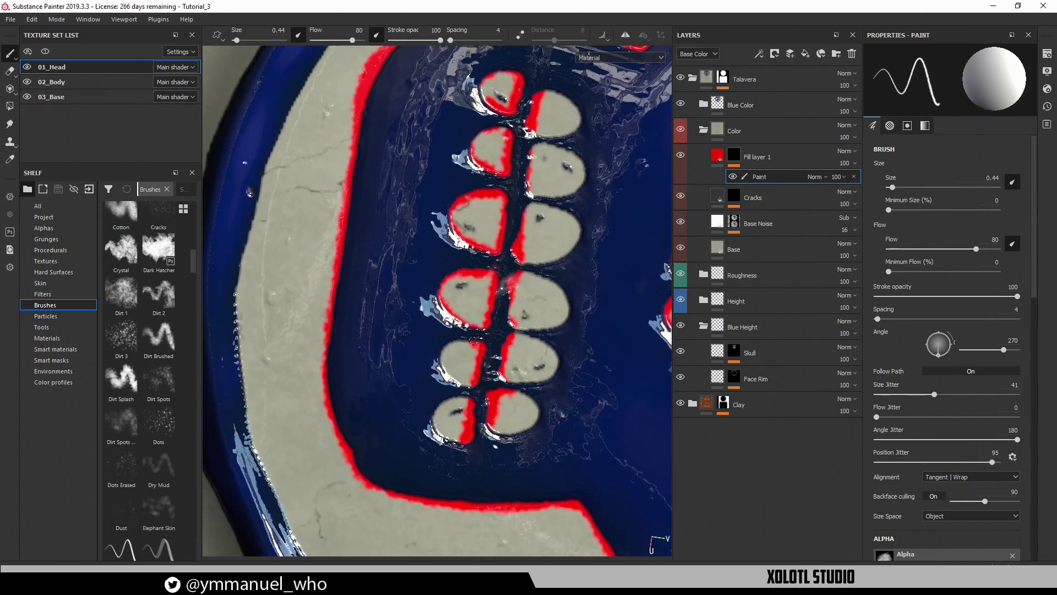
{"action": "left_click_drag", "start_coordinate": [442, 402], "coordinate": [444, 439]}
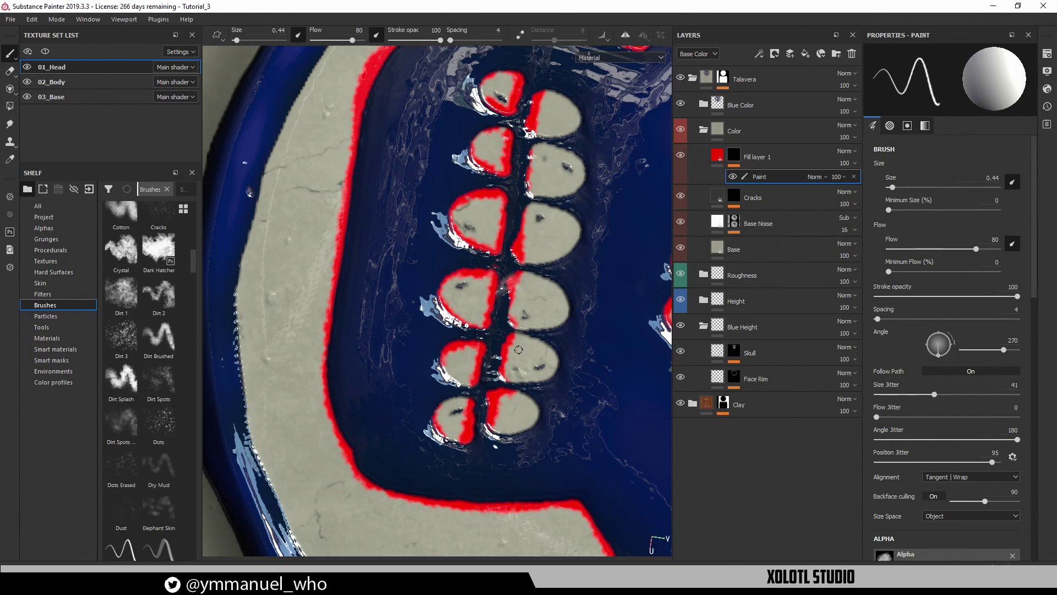
{"action": "mouse_move", "coordinate": [561, 189]}
{"action": "left_mouse_down", "text": "alt"}
{"action": "mouse_move", "coordinate": [570, 176]}
{"action": "mouse_move", "coordinate": [562, 206]}
{"action": "left_mouse_up", "text": "alt"}
{"action": "middle_click_drag", "start_coordinate": [561, 205], "coordinate": [484, 230], "text": "alt"}
{"action": "left_click_drag", "start_coordinate": [459, 290], "coordinate": [443, 247]}
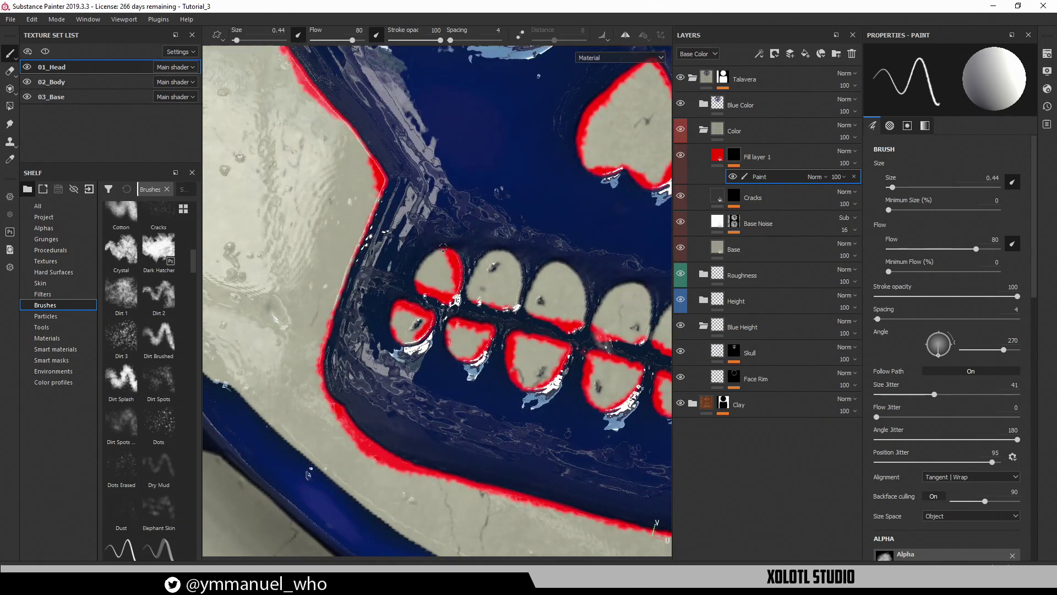
{"action": "left_click_drag", "start_coordinate": [469, 293], "coordinate": [488, 252]}
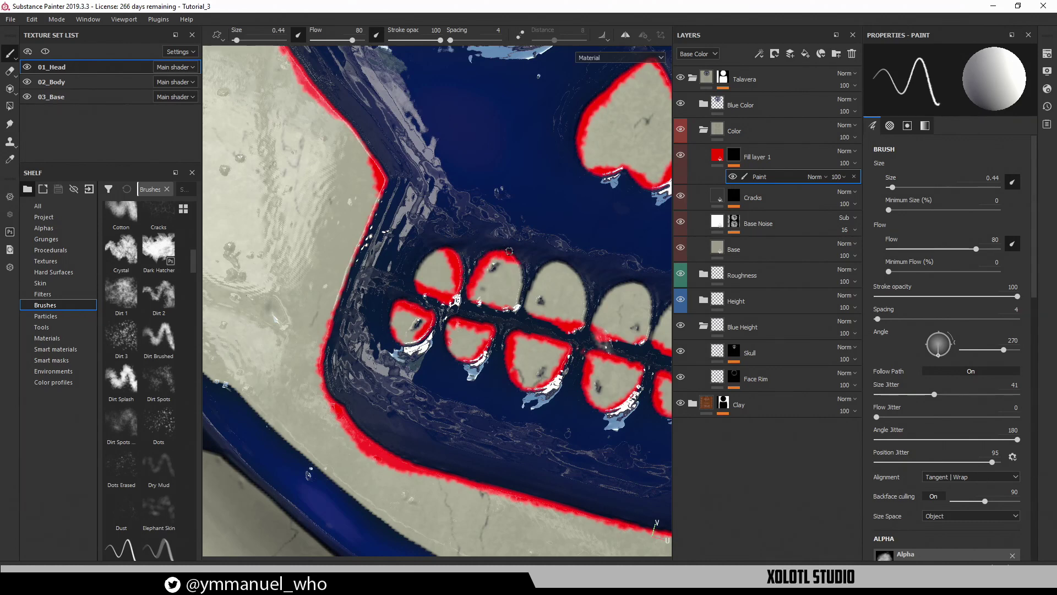
{"action": "left_click_drag", "start_coordinate": [535, 302], "coordinate": [547, 263]}
{"action": "middle_click_drag", "start_coordinate": [570, 246], "coordinate": [432, 234], "text": "alt"}
{"action": "left_click_drag", "start_coordinate": [434, 256], "coordinate": [447, 304]}
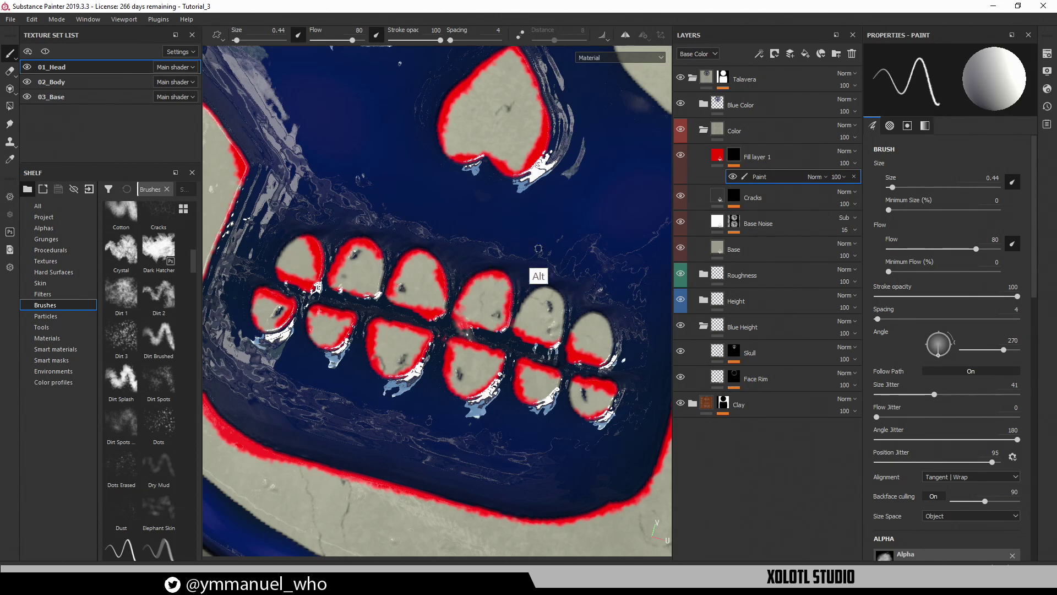
Move to the blue band by the left eye, undo a test stroke, and raise brush size to 1.07
{"action": "middle_click_drag", "start_coordinate": [536, 271], "coordinate": [491, 250], "text": "alt"}
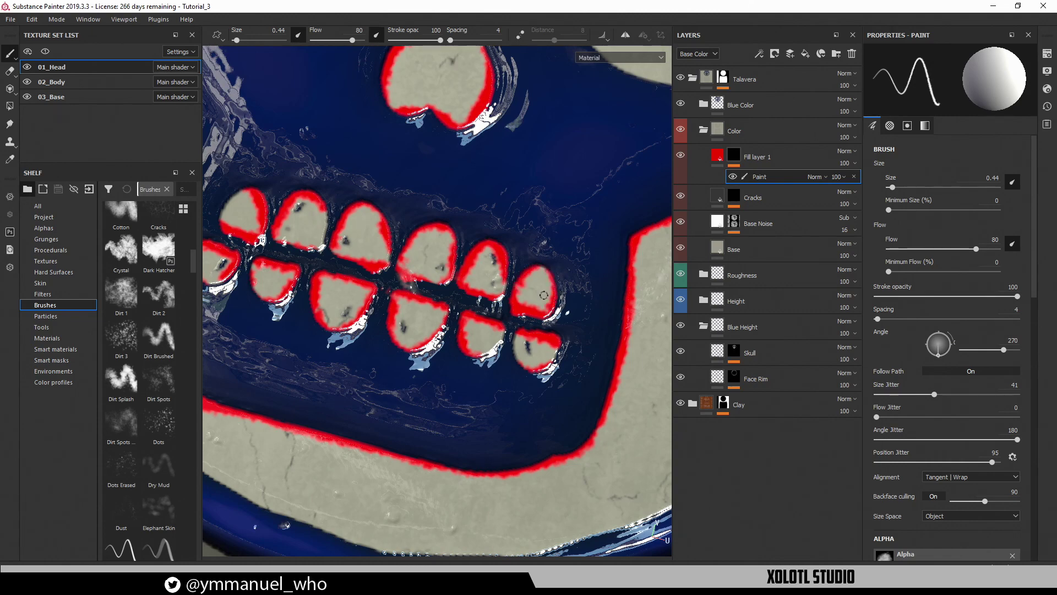
{"action": "right_click_drag", "start_coordinate": [553, 203], "coordinate": [277, 215], "text": "alt"}
{"action": "middle_click_drag", "start_coordinate": [528, 192], "coordinate": [538, 363], "text": "alt"}
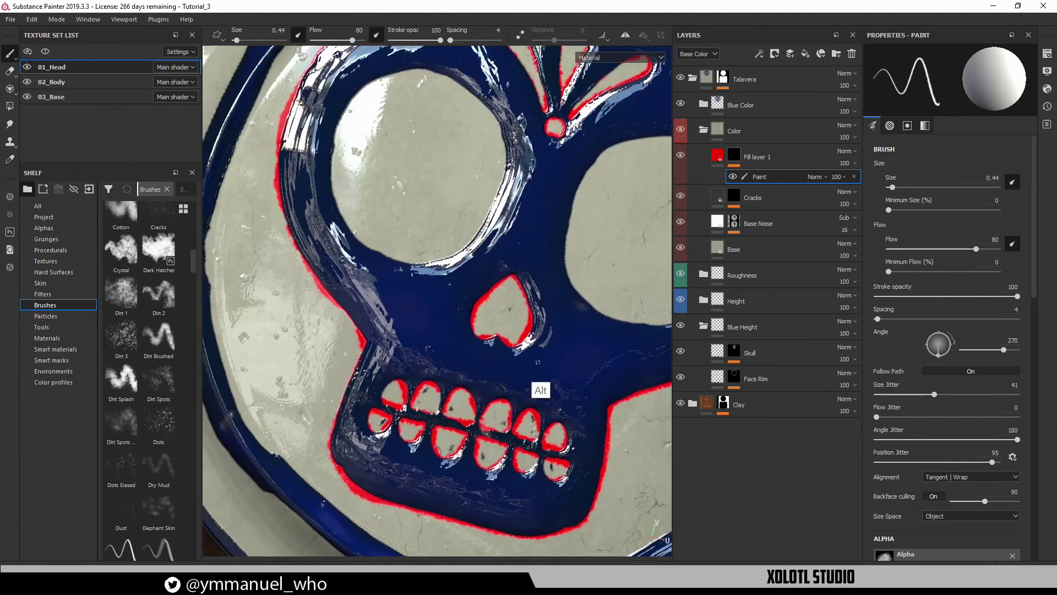
{"action": "right_click_drag", "start_coordinate": [538, 362], "coordinate": [420, 341], "text": "alt"}
{"action": "left_click_drag", "start_coordinate": [553, 290], "coordinate": [534, 259], "text": "alt"}
{"action": "middle_click_drag", "start_coordinate": [564, 327], "coordinate": [566, 378], "text": "alt"}
{"action": "right_click_drag", "start_coordinate": [472, 318], "coordinate": [621, 211], "text": "alt"}
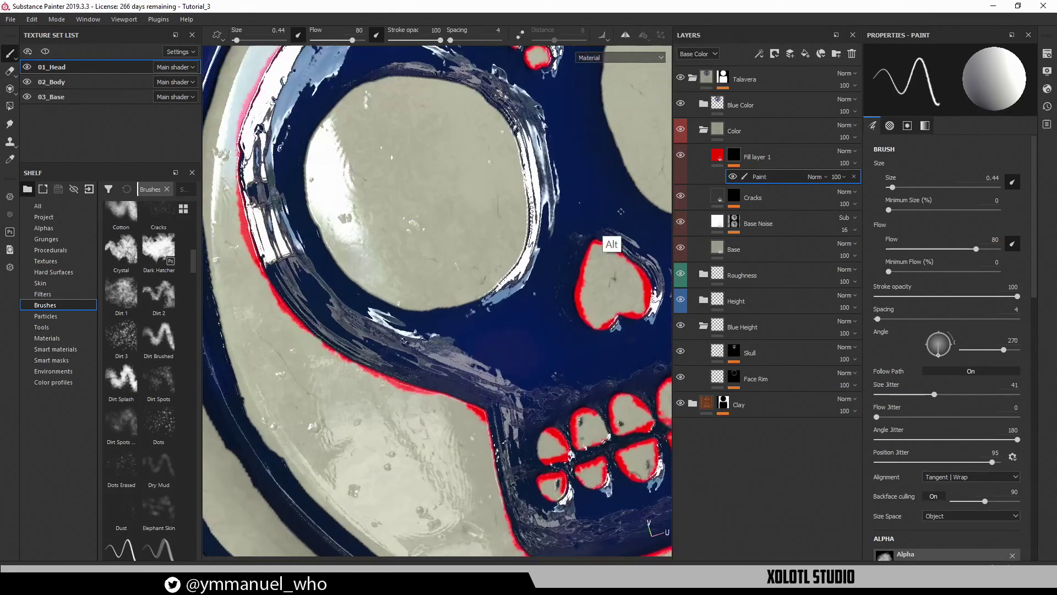
{"action": "right_click_drag", "start_coordinate": [457, 258], "coordinate": [511, 217], "text": "alt"}
{"action": "middle_click_drag", "start_coordinate": [492, 287], "coordinate": [648, 376], "text": "alt"}
{"action": "left_click_drag", "start_coordinate": [472, 324], "coordinate": [510, 334], "text": "alt"}
{"action": "mouse_move", "coordinate": [414, 309]}
{"action": "middle_mouse_down", "text": "alt"}
{"action": "mouse_move", "coordinate": [466, 289]}
{"action": "mouse_move", "coordinate": [537, 231]}
{"action": "middle_mouse_up", "text": "alt"}
{"action": "left_click_drag", "start_coordinate": [380, 370], "coordinate": [374, 353]}
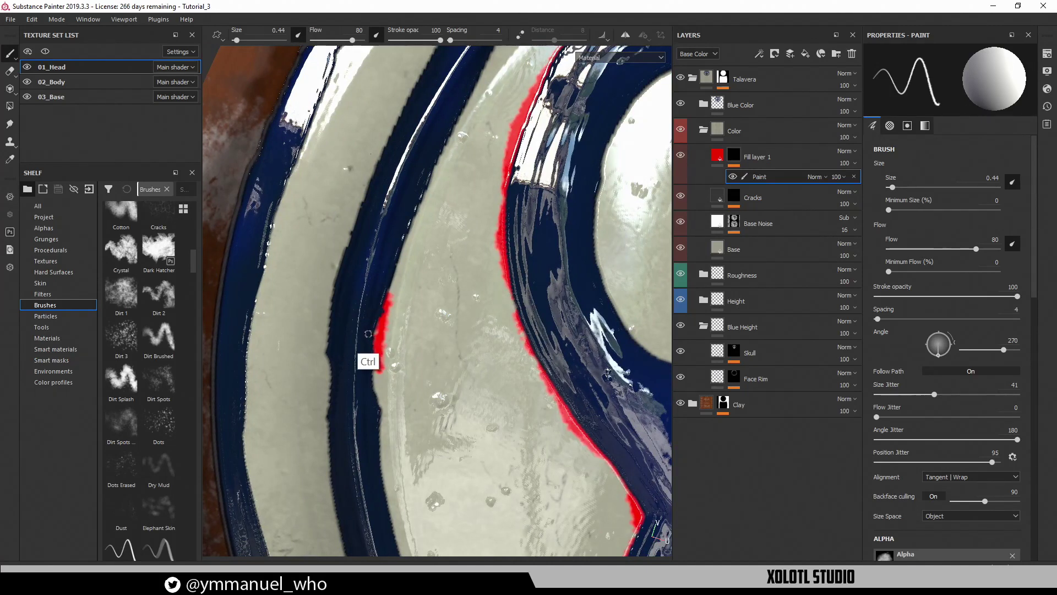
{"action": "key", "text": "ctrl+z"}
{"action": "right_click_drag", "start_coordinate": [378, 340], "coordinate": [394, 341], "text": "ctrl"}
Paint red along the blue band's edge up to its tip, filling small gaps
{"action": "mouse_move", "coordinate": [379, 348]}
{"action": "left_mouse_down"}
{"action": "mouse_move", "coordinate": [399, 253]}
{"action": "mouse_move", "coordinate": [456, 130]}
{"action": "left_mouse_up"}
{"action": "middle_click_drag", "start_coordinate": [464, 210], "coordinate": [418, 441], "text": "alt"}
{"action": "mouse_move", "coordinate": [397, 385]}
{"action": "left_mouse_down"}
{"action": "mouse_move", "coordinate": [500, 212]}
{"action": "mouse_move", "coordinate": [542, 193]}
{"action": "left_mouse_up"}
{"action": "middle_click_drag", "start_coordinate": [543, 193], "coordinate": [460, 365], "text": "alt"}
{"action": "mouse_move", "coordinate": [437, 401]}
{"action": "left_mouse_down"}
{"action": "mouse_move", "coordinate": [427, 299]}
{"action": "mouse_move", "coordinate": [439, 190]}
{"action": "mouse_move", "coordinate": [471, 107]}
{"action": "left_mouse_up"}
{"action": "middle_click_drag", "start_coordinate": [502, 215], "coordinate": [452, 440], "text": "alt"}
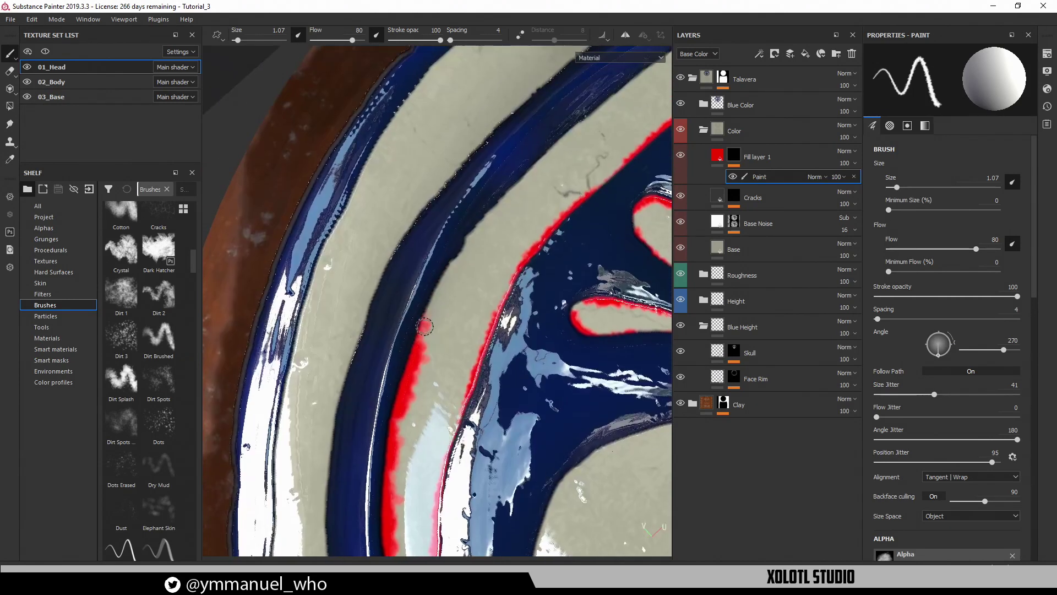
{"action": "left_click_drag", "start_coordinate": [447, 271], "coordinate": [565, 146]}
{"action": "left_click_drag", "start_coordinate": [421, 315], "coordinate": [428, 307]}
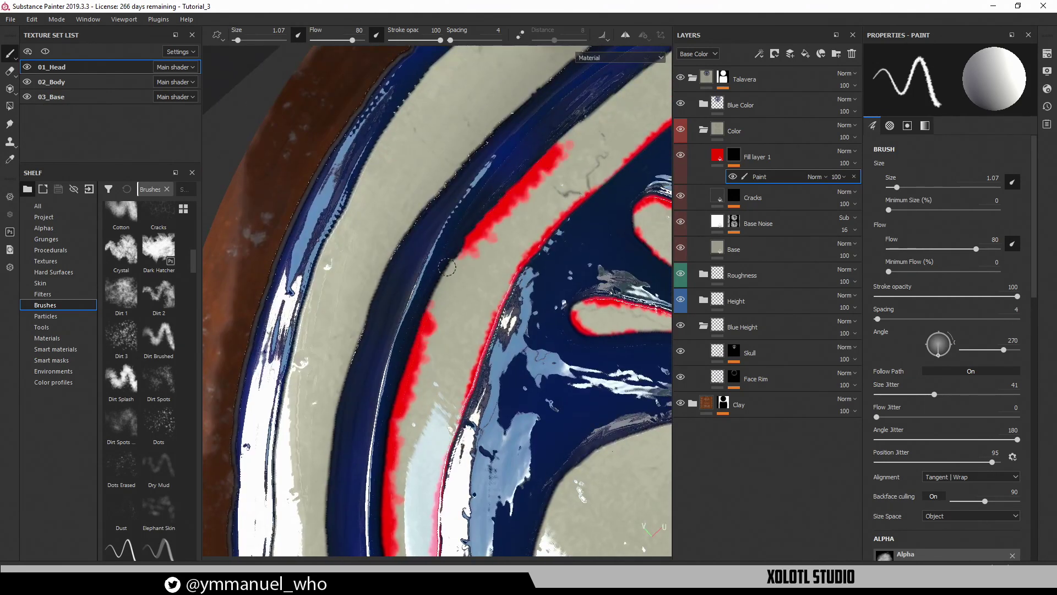
{"action": "left_click_drag", "start_coordinate": [446, 268], "coordinate": [475, 245]}
{"action": "left_click_drag", "start_coordinate": [425, 305], "coordinate": [428, 319]}
Erase excess red along the band, then touch up the edge with red again
{"action": "middle_click_drag", "start_coordinate": [564, 151], "coordinate": [491, 290], "text": "alt"}
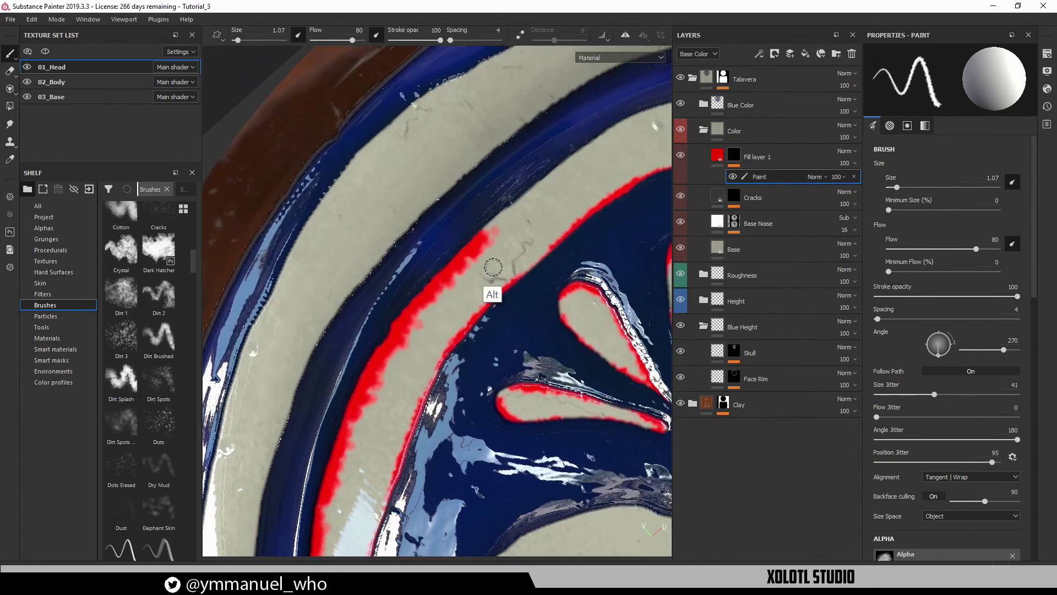
{"action": "key", "text": "x"}
{"action": "mouse_move", "coordinate": [351, 414]}
{"action": "left_mouse_down"}
{"action": "mouse_move", "coordinate": [346, 425]}
{"action": "mouse_move", "coordinate": [487, 237]}
{"action": "left_mouse_up"}
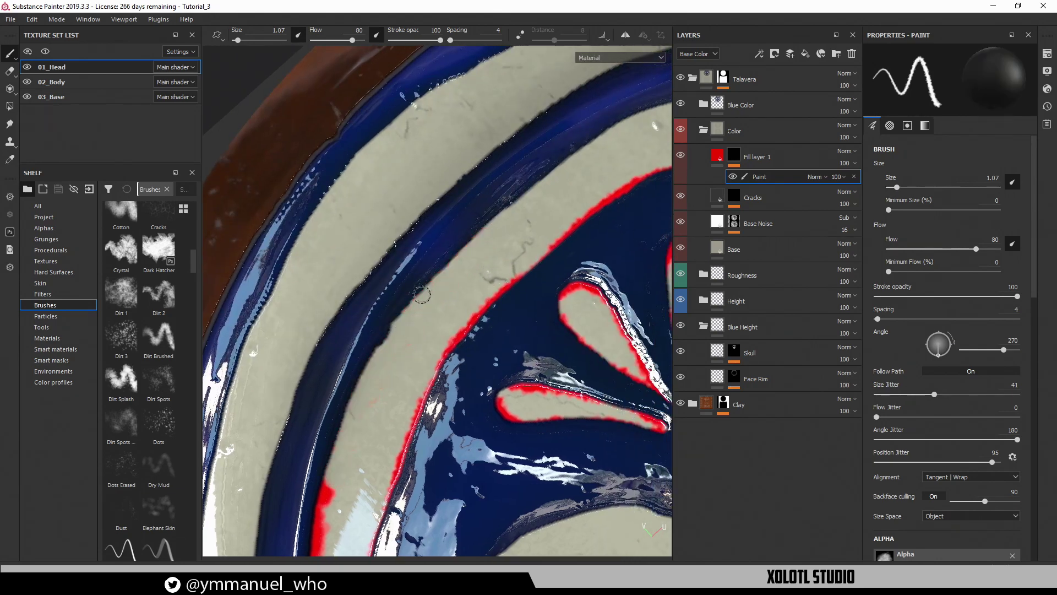
{"action": "mouse_move", "coordinate": [403, 374]}
{"action": "left_mouse_down", "text": "alt"}
{"action": "mouse_move", "coordinate": [456, 317]}
{"action": "mouse_move", "coordinate": [474, 275]}
{"action": "left_mouse_up", "text": "alt"}
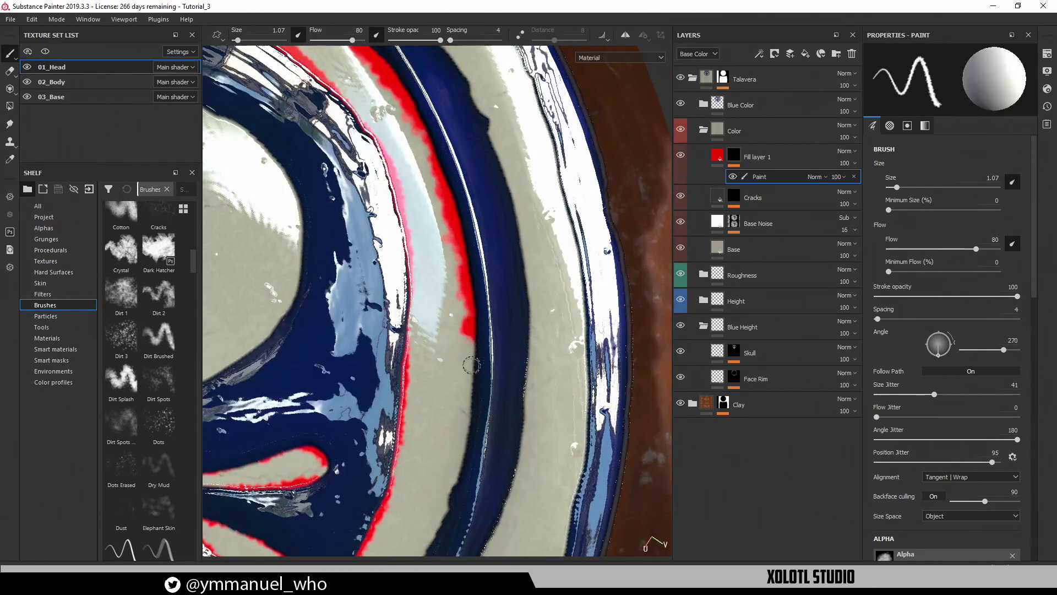
{"action": "mouse_move", "coordinate": [472, 344]}
{"action": "left_mouse_down"}
{"action": "mouse_move", "coordinate": [459, 419]}
{"action": "mouse_move", "coordinate": [472, 353]}
{"action": "mouse_move", "coordinate": [461, 382]}
{"action": "left_mouse_up"}
{"action": "middle_click_drag", "start_coordinate": [484, 410], "coordinate": [563, 185], "text": "alt"}
{"action": "key", "text": "x"}
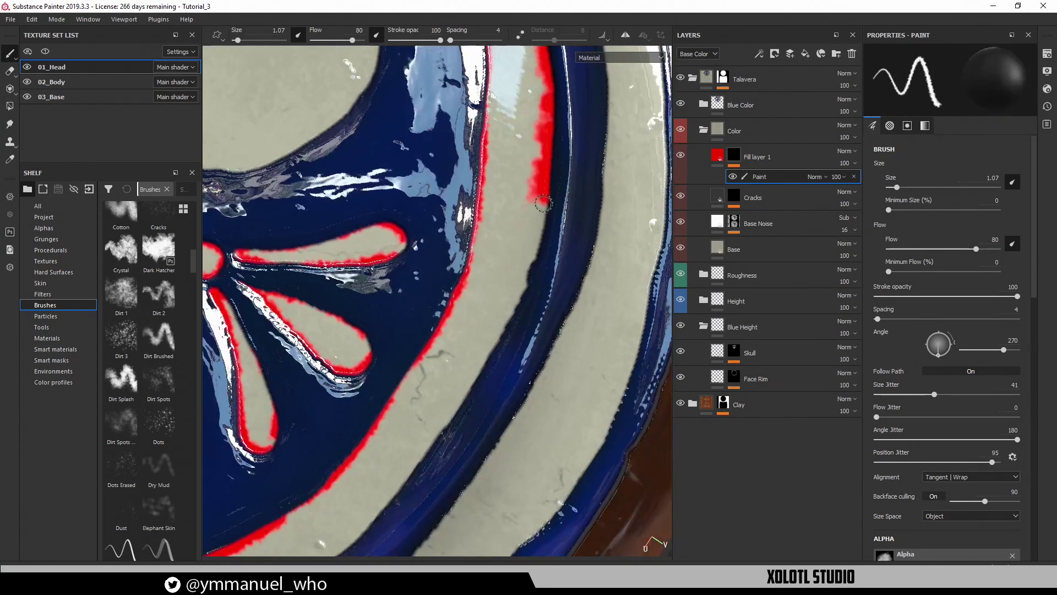
{"action": "key", "text": "x"}
{"action": "mouse_move", "coordinate": [540, 229]}
{"action": "left_mouse_down"}
{"action": "mouse_move", "coordinate": [542, 180]}
{"action": "mouse_move", "coordinate": [536, 196]}
{"action": "mouse_move", "coordinate": [524, 194]}
{"action": "mouse_move", "coordinate": [536, 165]}
{"action": "mouse_move", "coordinate": [552, 204]}
{"action": "mouse_move", "coordinate": [507, 342]}
{"action": "left_mouse_up"}
{"action": "key", "text": "x"}
{"action": "key", "text": "x"}
{"action": "middle_click_drag", "start_coordinate": [507, 342], "coordinate": [620, 131], "text": "alt"}
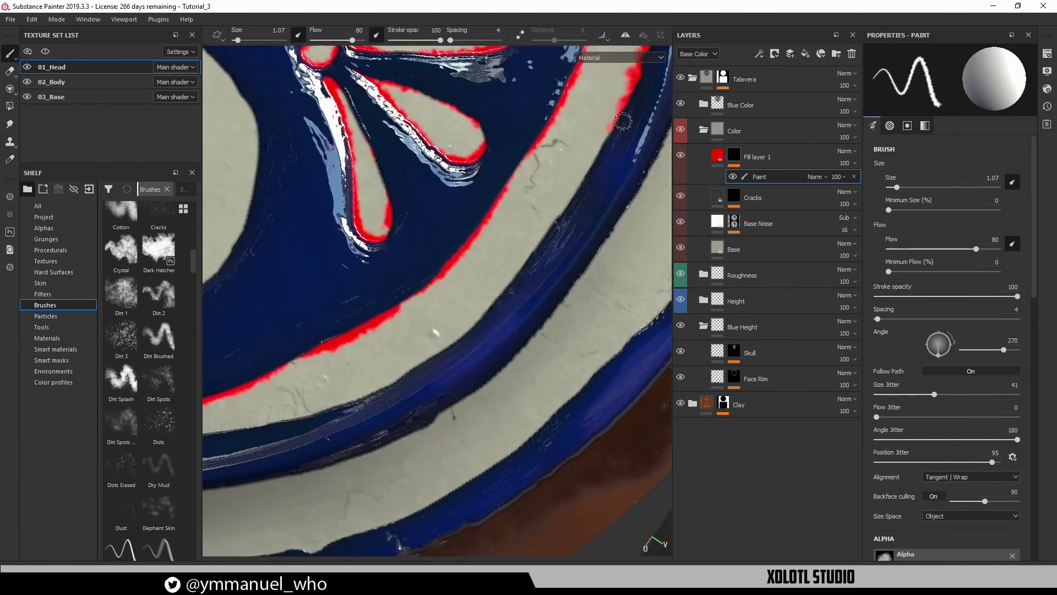
{"action": "left_click_drag", "start_coordinate": [621, 122], "coordinate": [495, 319]}
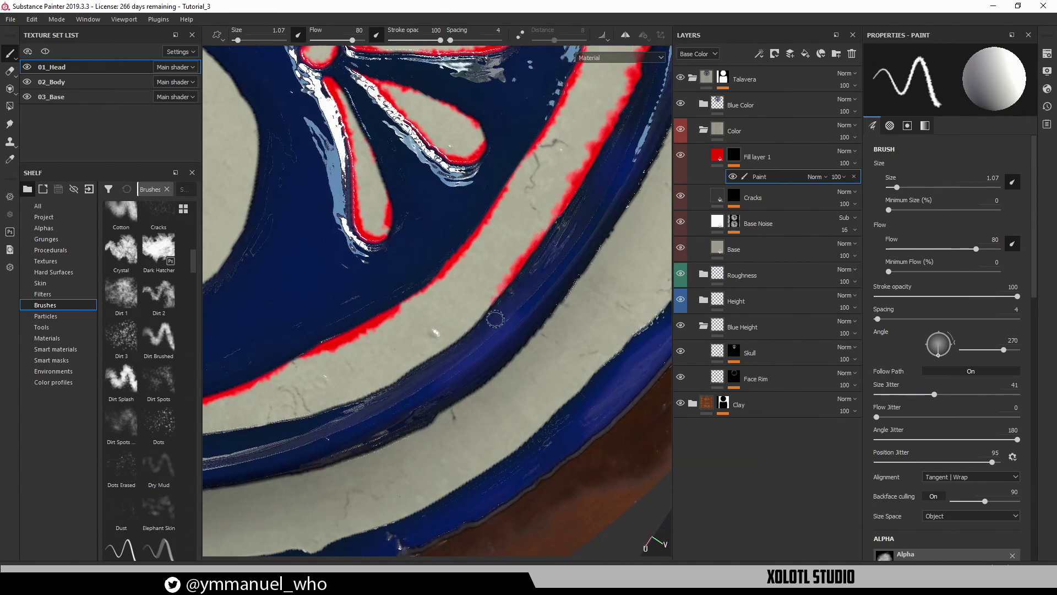
Paint a red border up the grey band's left edge
{"action": "mouse_move", "coordinate": [533, 279]}
{"action": "left_mouse_down", "text": "alt"}
{"action": "mouse_move", "coordinate": [557, 342]}
{"action": "mouse_move", "coordinate": [521, 326]}
{"action": "left_mouse_up", "text": "alt"}
{"action": "middle_click_drag", "start_coordinate": [504, 261], "coordinate": [477, 342], "text": "alt"}
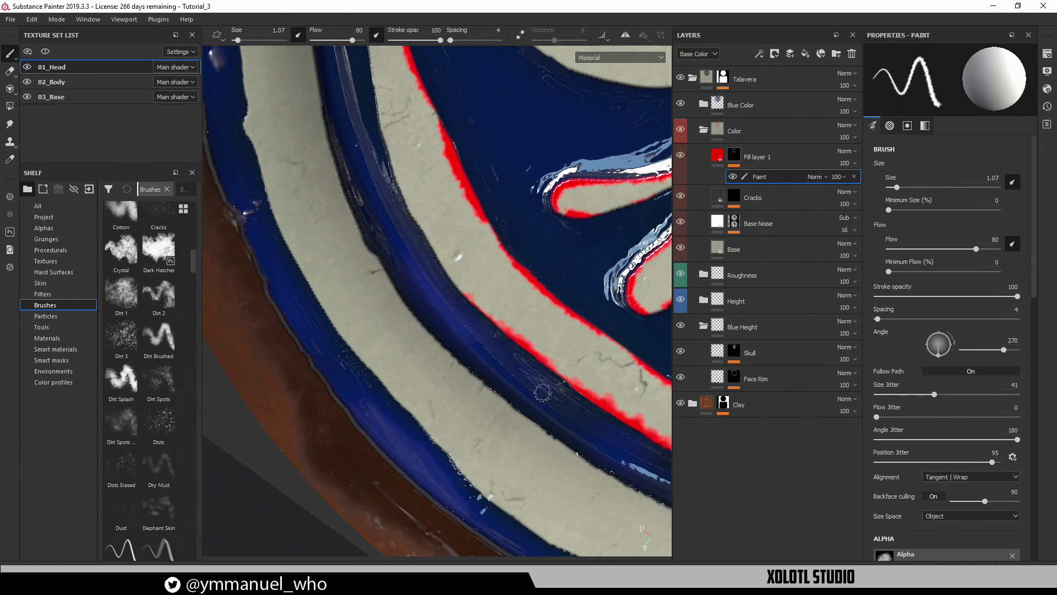
{"action": "middle_click_drag", "start_coordinate": [492, 277], "coordinate": [474, 309], "text": "alt"}
{"action": "left_click_drag", "start_coordinate": [473, 247], "coordinate": [476, 274], "text": "alt"}
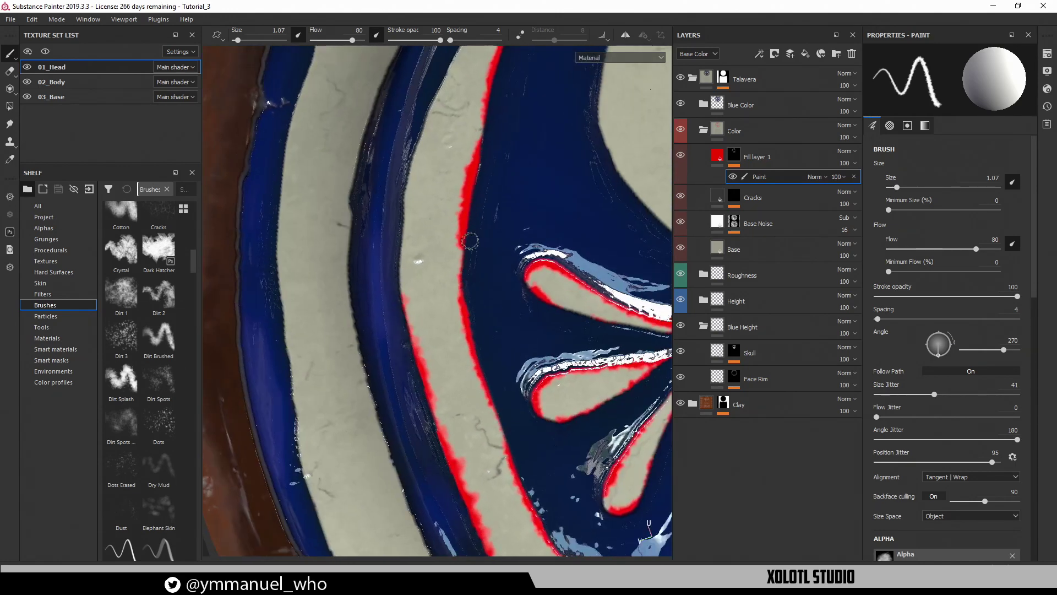
{"action": "middle_click_drag", "start_coordinate": [471, 212], "coordinate": [444, 282], "text": "alt"}
{"action": "left_click_drag", "start_coordinate": [445, 282], "coordinate": [462, 291], "text": "alt"}
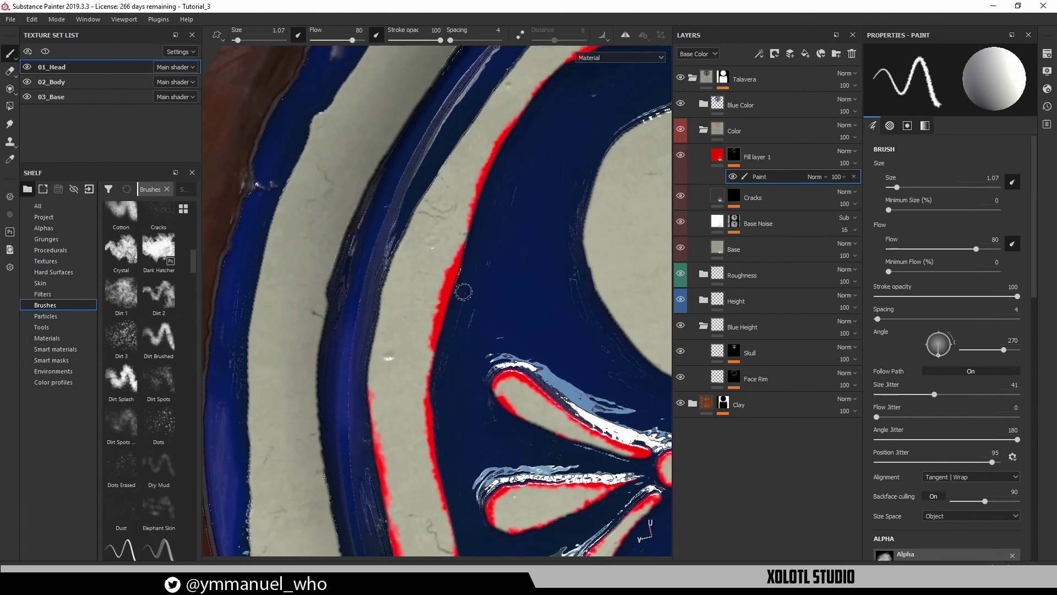
{"action": "mouse_move", "coordinate": [369, 433]}
{"action": "left_mouse_down"}
{"action": "mouse_move", "coordinate": [374, 303]}
{"action": "mouse_move", "coordinate": [372, 357]}
{"action": "mouse_move", "coordinate": [392, 242]}
{"action": "mouse_move", "coordinate": [454, 156]}
{"action": "left_mouse_up"}
{"action": "middle_click_drag", "start_coordinate": [467, 196], "coordinate": [435, 299], "text": "alt"}
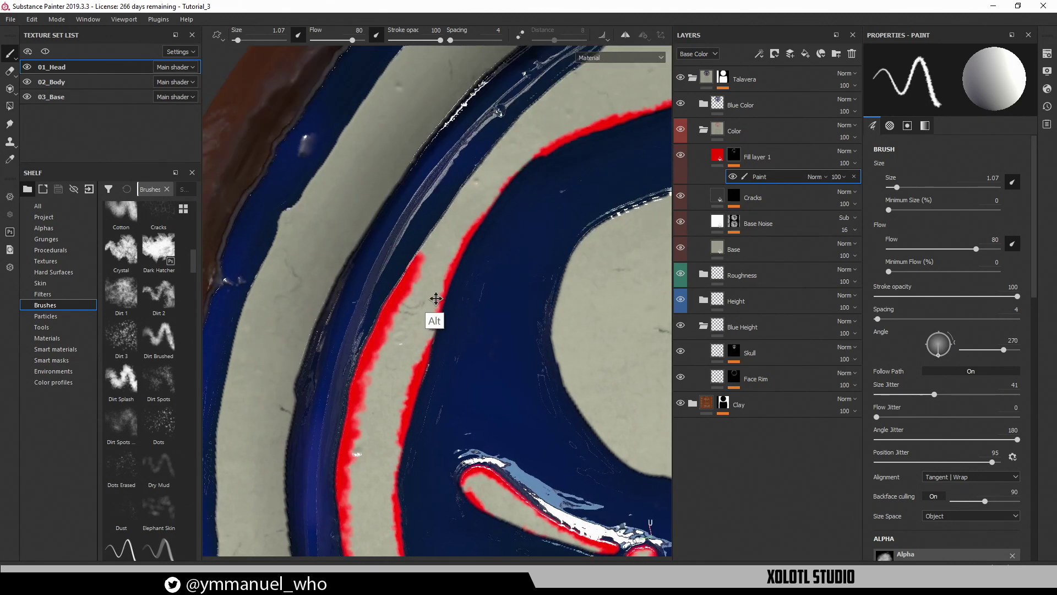
{"action": "mouse_move", "coordinate": [435, 298]}
{"action": "left_mouse_down", "text": "alt"}
{"action": "mouse_move", "coordinate": [418, 272]}
{"action": "mouse_move", "coordinate": [456, 118]}
{"action": "left_mouse_up", "text": "alt"}
{"action": "middle_click_drag", "start_coordinate": [486, 177], "coordinate": [448, 292], "text": "alt"}
{"action": "left_click_drag", "start_coordinate": [448, 292], "coordinate": [422, 298], "text": "alt"}
{"action": "left_click_drag", "start_coordinate": [419, 310], "coordinate": [429, 164]}
{"action": "middle_click_drag", "start_coordinate": [484, 183], "coordinate": [447, 347], "text": "alt"}
{"action": "mouse_move", "coordinate": [447, 347]}
{"action": "left_mouse_down", "text": "alt"}
{"action": "mouse_move", "coordinate": [431, 289]}
{"action": "mouse_move", "coordinate": [409, 296]}
{"action": "mouse_move", "coordinate": [429, 152]}
{"action": "left_mouse_up", "text": "alt"}
{"action": "middle_click_drag", "start_coordinate": [475, 207], "coordinate": [454, 395], "text": "alt"}
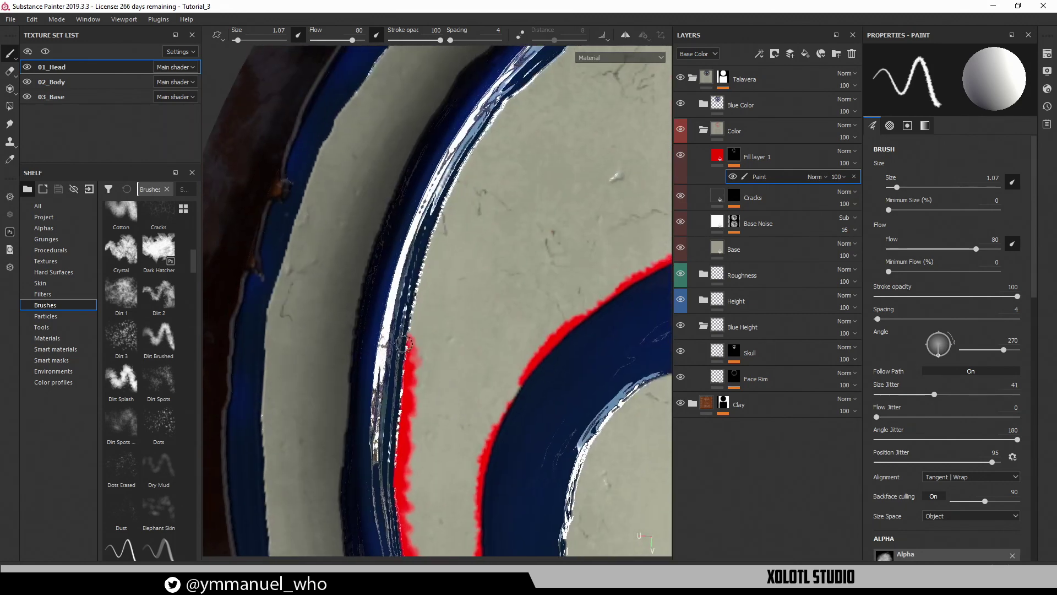
Extend the red edge along the blue band near the lower-left rim, filling gaps
{"action": "mouse_move", "coordinate": [405, 344]}
{"action": "left_mouse_down"}
{"action": "mouse_move", "coordinate": [432, 234]}
{"action": "mouse_move", "coordinate": [461, 181]}
{"action": "mouse_move", "coordinate": [493, 213]}
{"action": "left_mouse_up"}
{"action": "middle_click_drag", "start_coordinate": [493, 213], "coordinate": [461, 361], "text": "alt"}
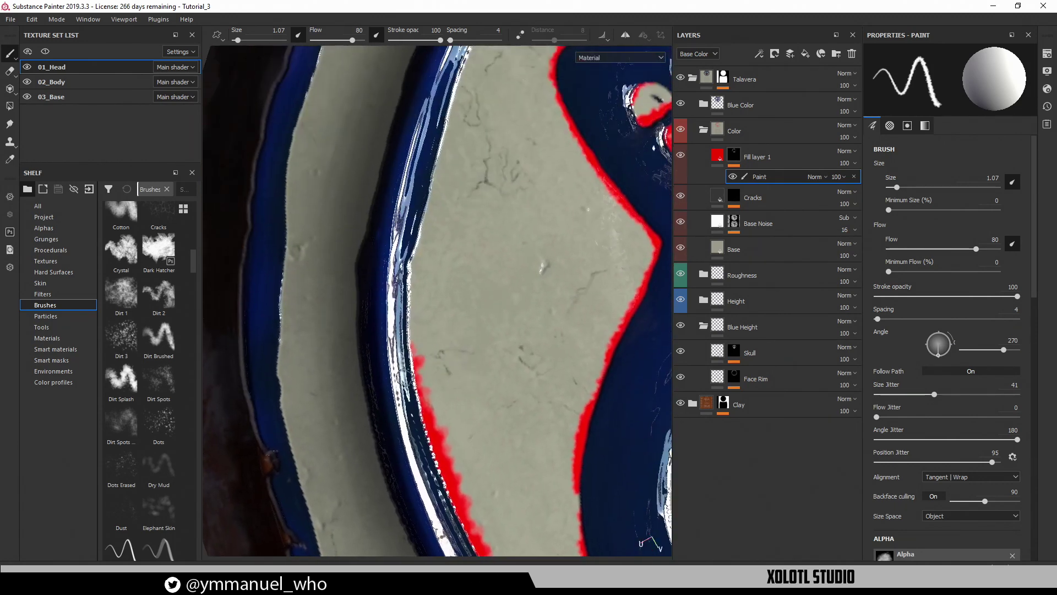
{"action": "left_click_drag", "start_coordinate": [404, 377], "coordinate": [440, 175]}
{"action": "middle_click_drag", "start_coordinate": [462, 237], "coordinate": [415, 340], "text": "alt"}
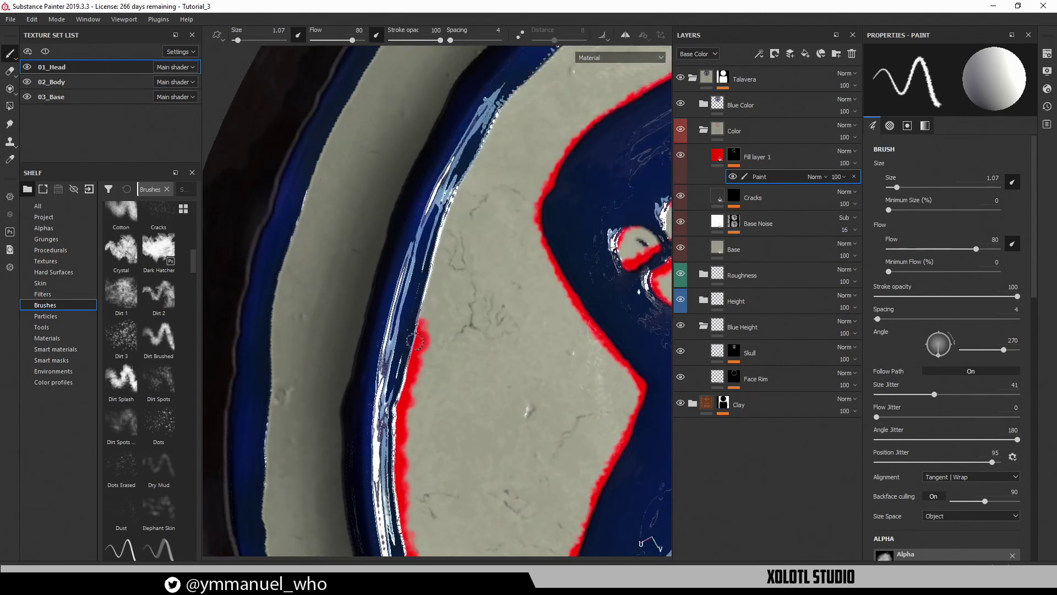
{"action": "left_click_drag", "start_coordinate": [414, 341], "coordinate": [472, 160]}
{"action": "middle_click_drag", "start_coordinate": [488, 144], "coordinate": [475, 281], "text": "alt"}
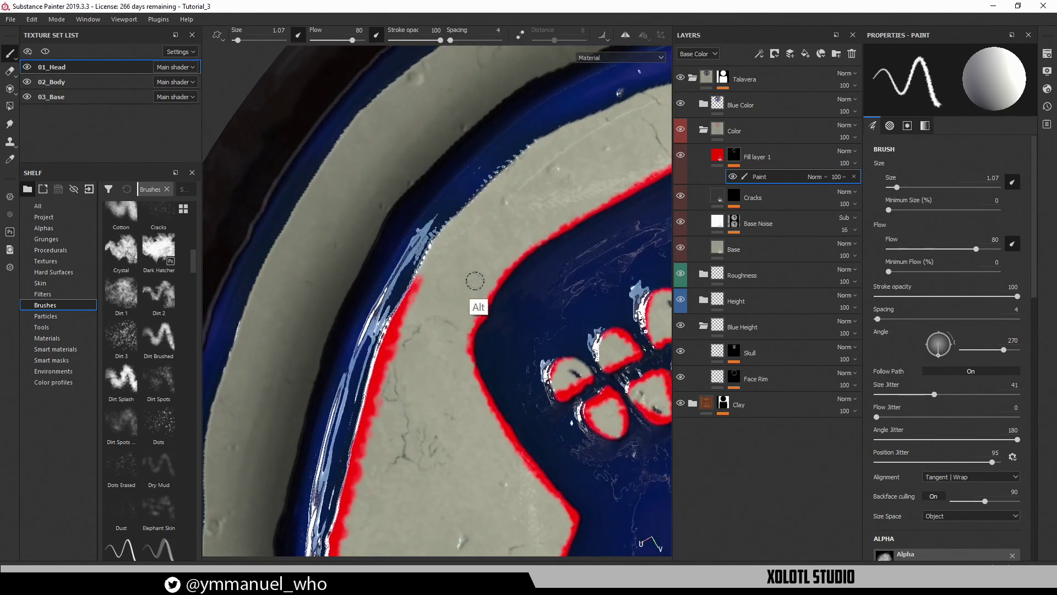
{"action": "left_click_drag", "start_coordinate": [475, 281], "coordinate": [429, 301], "text": "alt"}
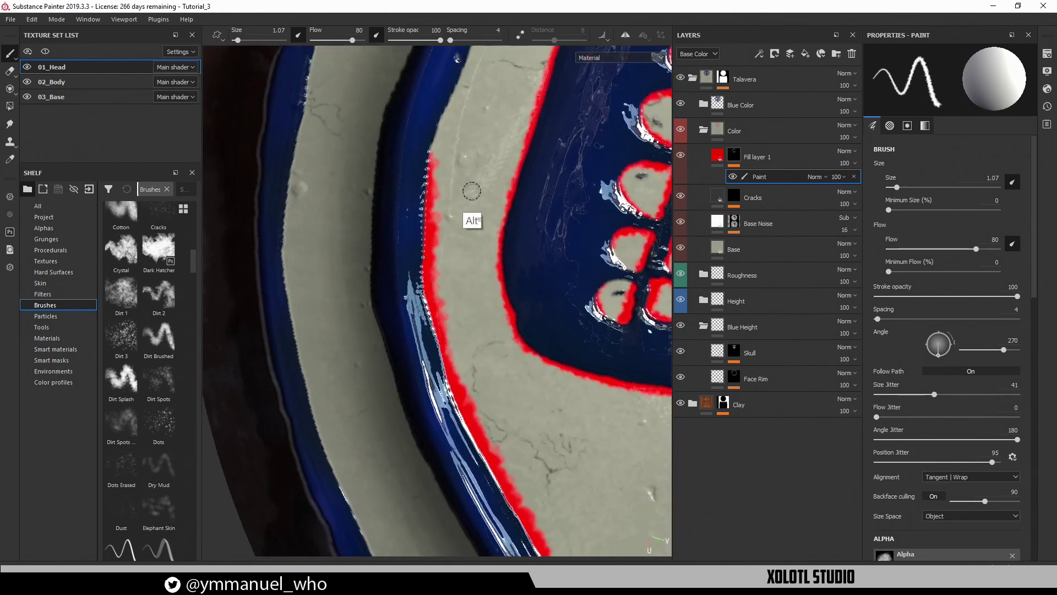
{"action": "middle_click_drag", "start_coordinate": [471, 191], "coordinate": [405, 340], "text": "alt"}
{"action": "middle_click_drag", "start_coordinate": [509, 218], "coordinate": [452, 340], "text": "alt"}
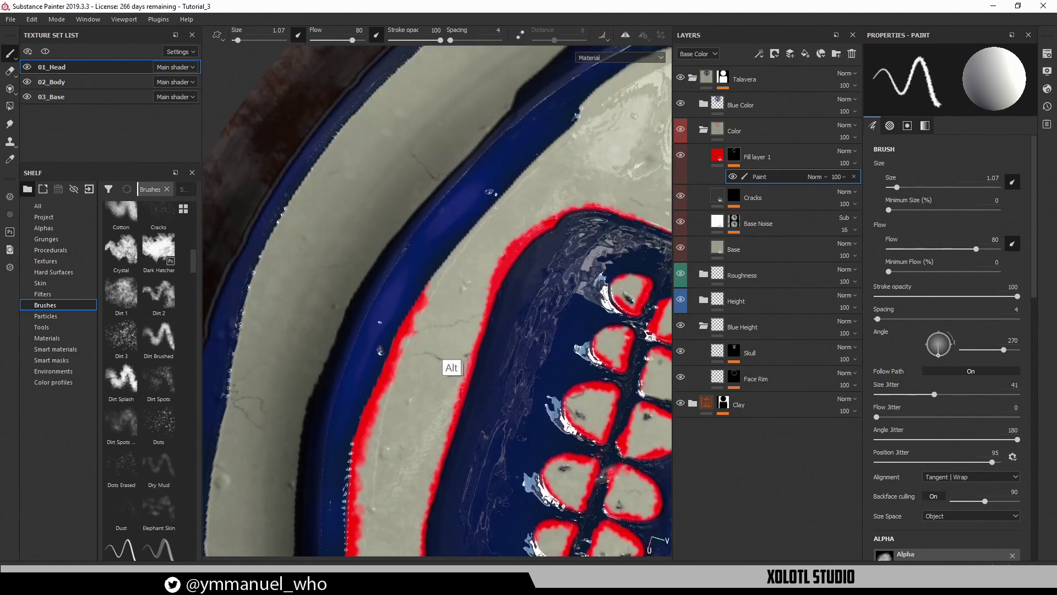
{"action": "left_click_drag", "start_coordinate": [451, 340], "coordinate": [458, 271], "text": "alt"}
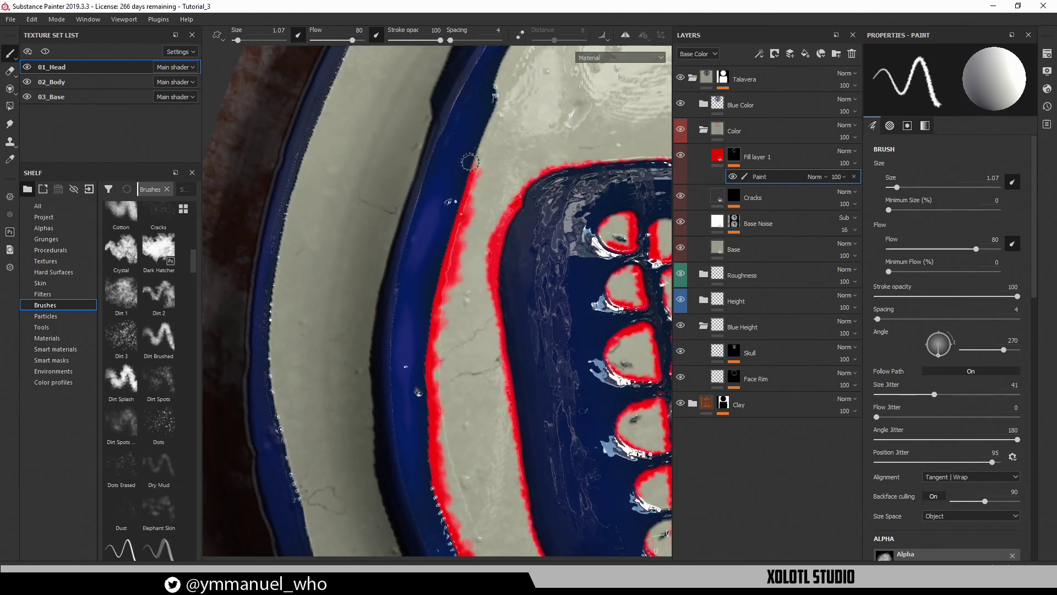
{"action": "middle_click_drag", "start_coordinate": [470, 162], "coordinate": [448, 275], "text": "alt"}
{"action": "left_click_drag", "start_coordinate": [449, 275], "coordinate": [429, 269], "text": "alt"}
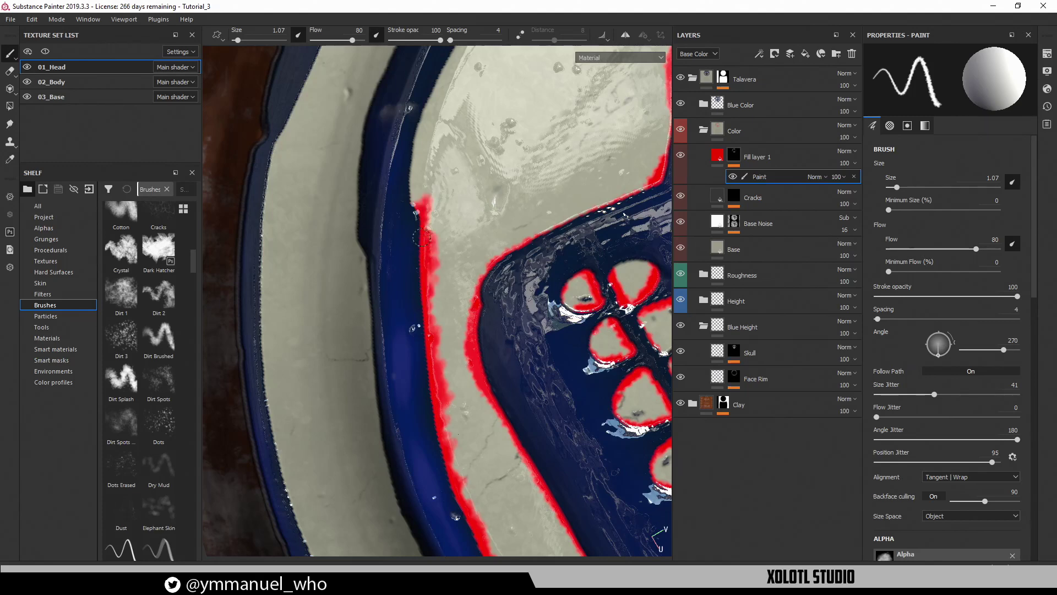
{"action": "left_click_drag", "start_coordinate": [424, 228], "coordinate": [421, 137]}
{"action": "middle_click_drag", "start_coordinate": [461, 169], "coordinate": [424, 325], "text": "alt"}
{"action": "mouse_move", "coordinate": [424, 326]}
{"action": "left_mouse_down", "text": "alt"}
{"action": "mouse_move", "coordinate": [388, 302]}
{"action": "mouse_move", "coordinate": [355, 247]}
{"action": "left_mouse_up", "text": "alt"}
{"action": "left_click_drag", "start_coordinate": [364, 346], "coordinate": [359, 242]}
{"action": "middle_click_drag", "start_coordinate": [345, 237], "coordinate": [416, 377], "text": "alt"}
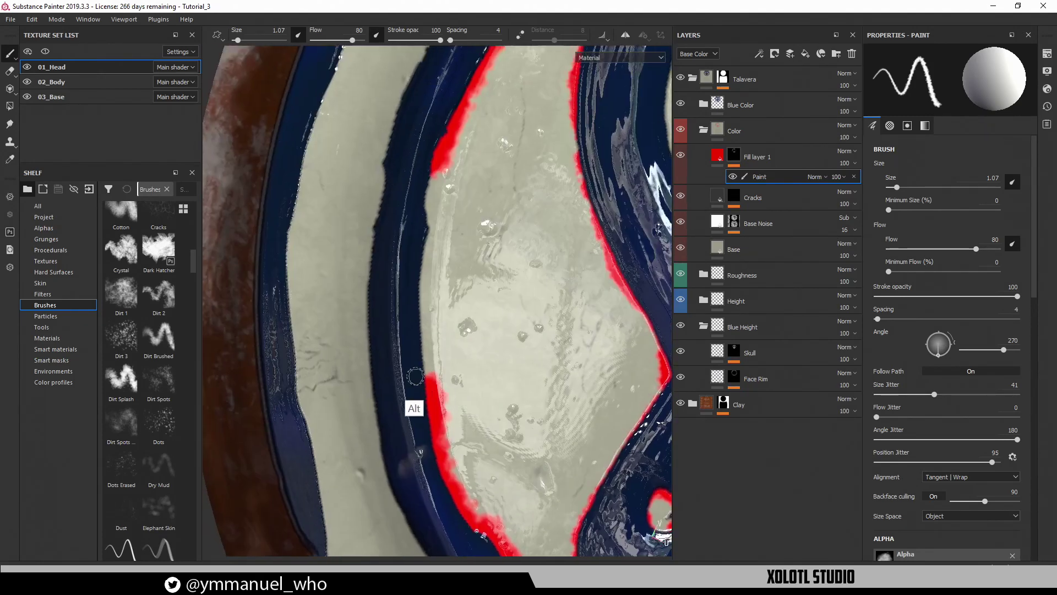
{"action": "mouse_move", "coordinate": [422, 308]}
{"action": "left_mouse_down"}
{"action": "mouse_move", "coordinate": [418, 380]}
{"action": "mouse_move", "coordinate": [434, 168]}
{"action": "left_mouse_up"}
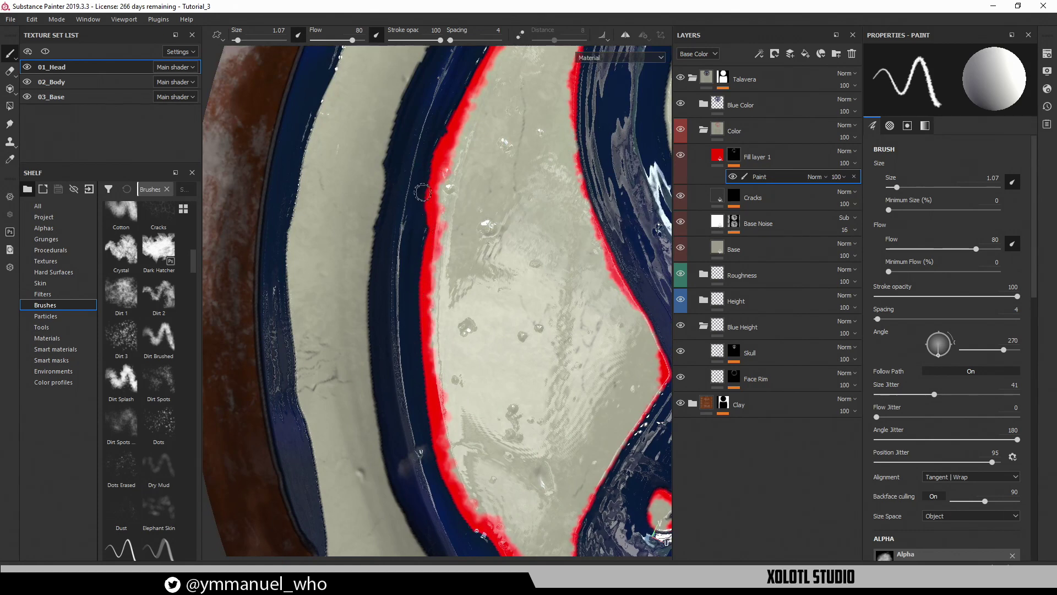
Switch to the 3D view (F2) and orbit to a frontal view of the whole skull
{"action": "right_click_drag", "start_coordinate": [501, 229], "coordinate": [351, 269], "text": "alt"}
{"action": "left_click_drag", "start_coordinate": [352, 269], "coordinate": [381, 300], "text": "alt"}
{"action": "middle_click_drag", "start_coordinate": [484, 329], "coordinate": [473, 132], "text": "alt"}
{"action": "right_click_drag", "start_coordinate": [472, 132], "coordinate": [518, 154], "text": "alt"}
{"action": "middle_click_drag", "start_coordinate": [517, 154], "coordinate": [399, 303], "text": "alt"}
{"action": "right_click_drag", "start_coordinate": [498, 300], "coordinate": [428, 335], "text": "alt"}
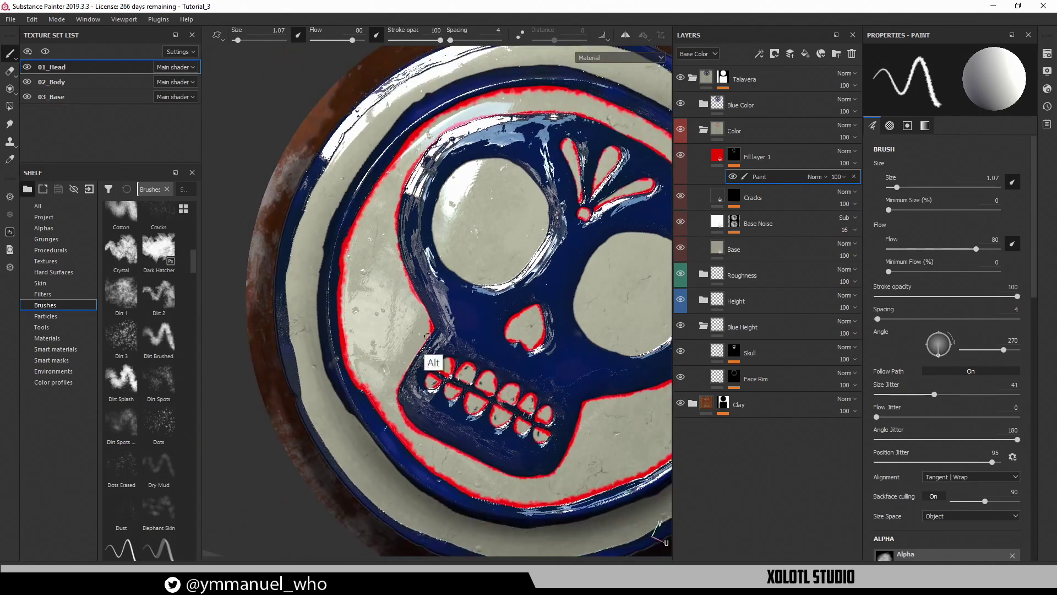
{"action": "left_click_drag", "start_coordinate": [429, 335], "coordinate": [520, 318], "text": "alt"}
{"action": "middle_click_drag", "start_coordinate": [541, 345], "coordinate": [505, 341], "text": "alt"}
{"action": "key", "text": "F2"}
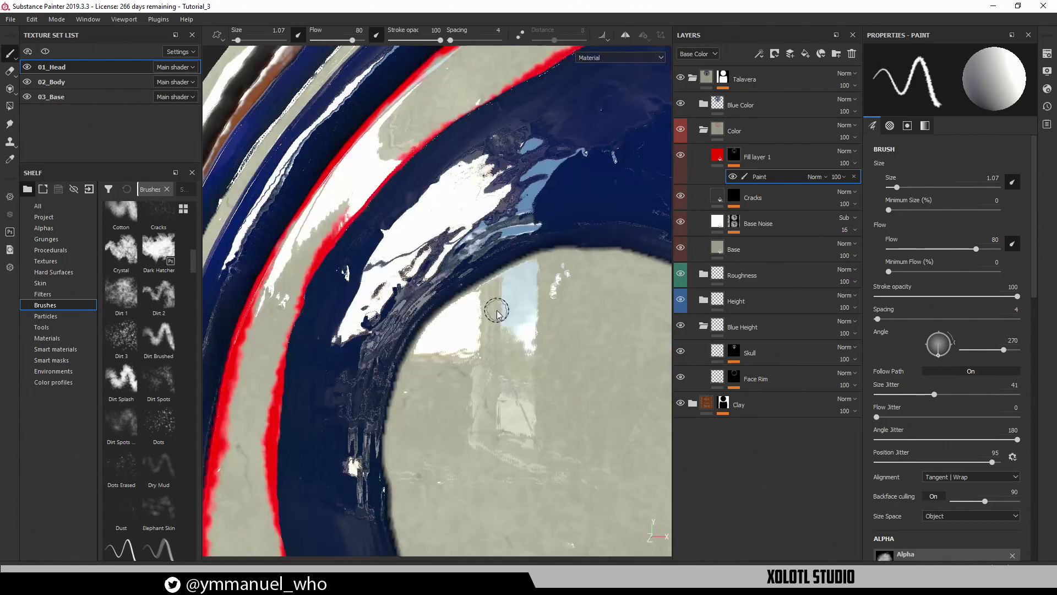
{"action": "right_click_drag", "start_coordinate": [497, 314], "coordinate": [474, 337], "text": "alt"}
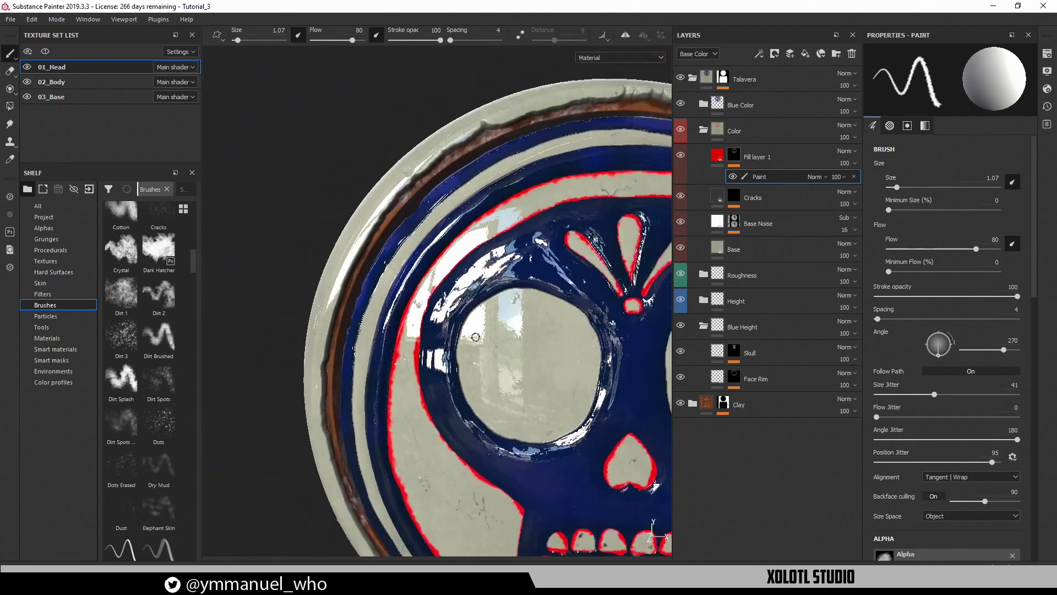
{"action": "middle_click_drag", "start_coordinate": [474, 338], "coordinate": [366, 220], "text": "alt"}
{"action": "left_click_drag", "start_coordinate": [366, 220], "coordinate": [429, 314], "text": "alt"}
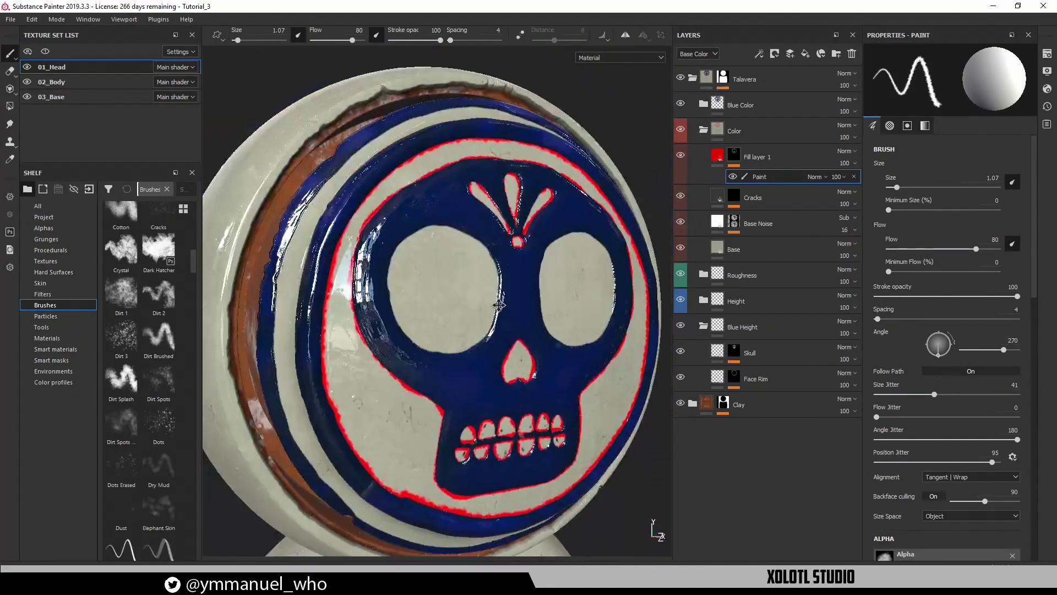
Select Fill layer 1 and orbit to show the head frontally with the body below
{"action": "left_click", "coordinate": [710, 157]}
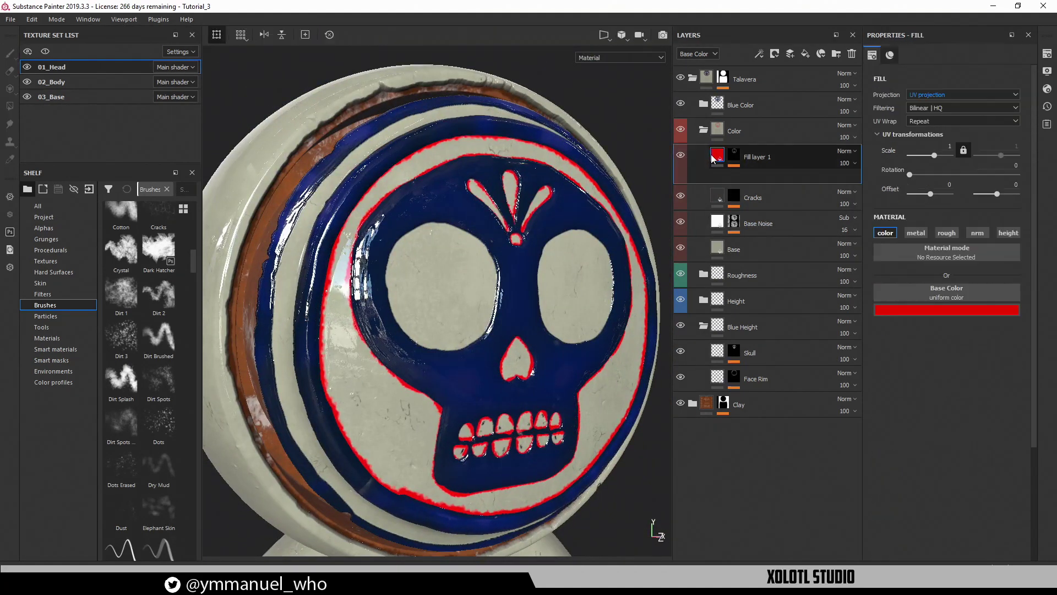
{"action": "left_click", "coordinate": [845, 163]}
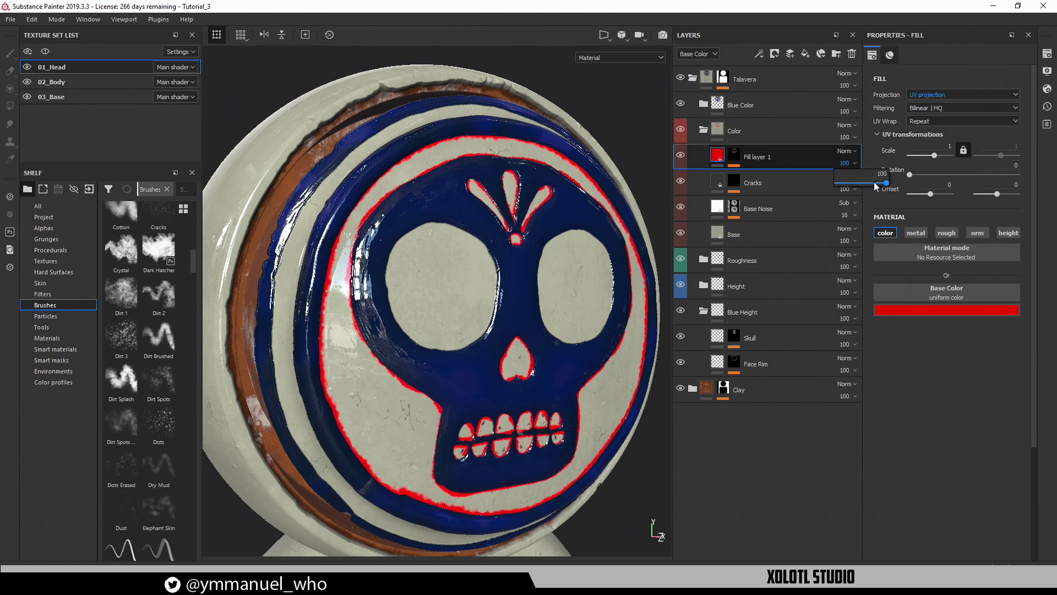
{"action": "left_click_drag", "start_coordinate": [556, 455], "coordinate": [415, 308], "text": "alt"}
{"action": "right_click_drag", "start_coordinate": [412, 307], "coordinate": [411, 320], "text": "alt"}
{"action": "left_click_drag", "start_coordinate": [410, 319], "coordinate": [500, 377], "text": "alt"}
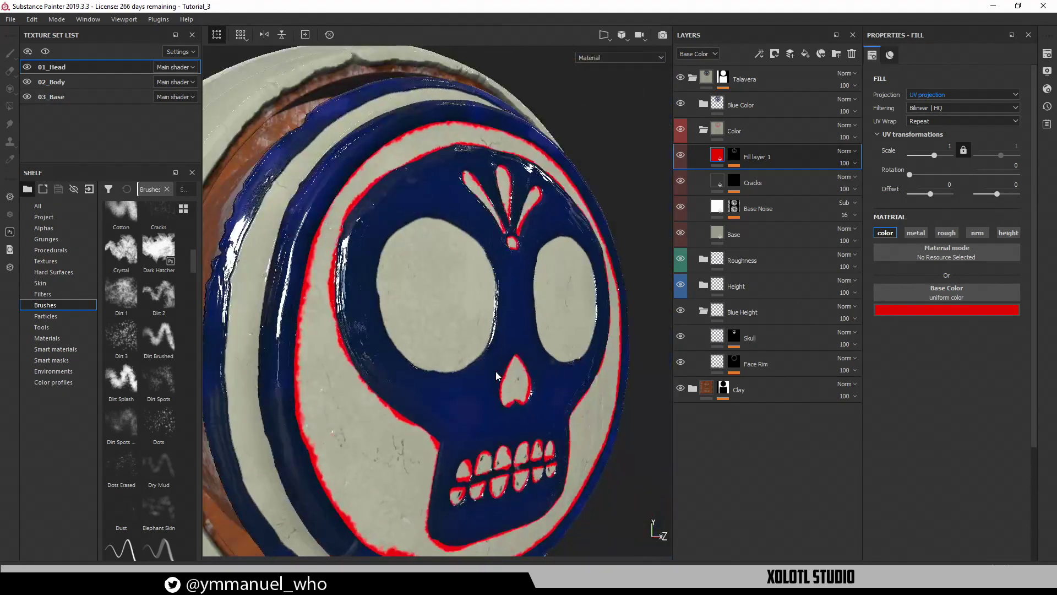
{"action": "right_click_drag", "start_coordinate": [433, 290], "coordinate": [352, 281], "text": "alt"}
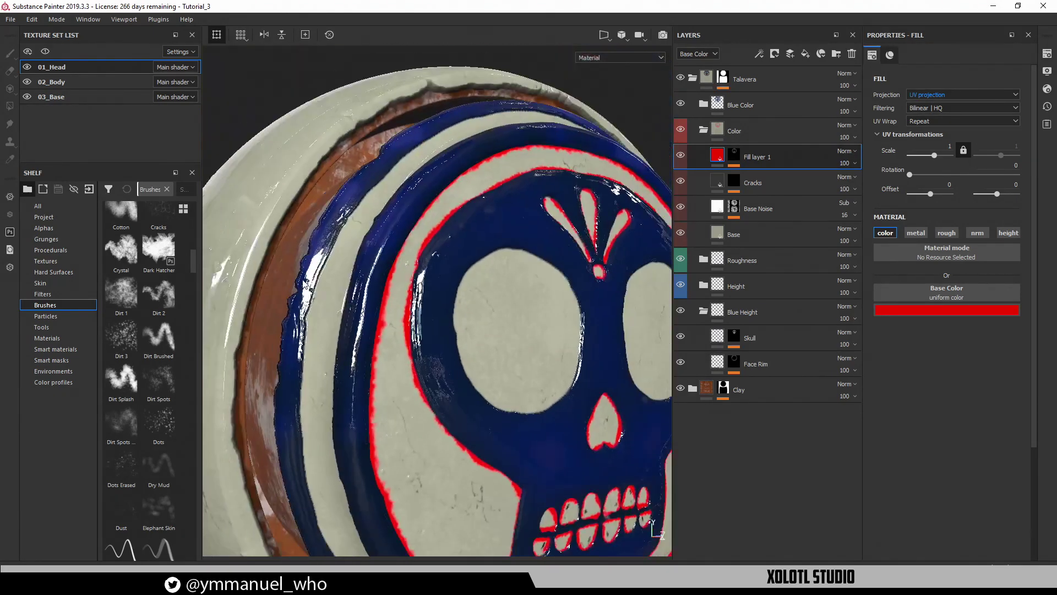
{"action": "left_click_drag", "start_coordinate": [323, 325], "coordinate": [400, 303], "text": "alt"}
{"action": "right_click_drag", "start_coordinate": [480, 313], "coordinate": [456, 266], "text": "alt"}
{"action": "mouse_move", "coordinate": [455, 267]}
{"action": "left_mouse_down", "text": "alt"}
{"action": "mouse_move", "coordinate": [485, 242]}
{"action": "mouse_move", "coordinate": [440, 272]}
{"action": "left_mouse_up", "text": "alt"}
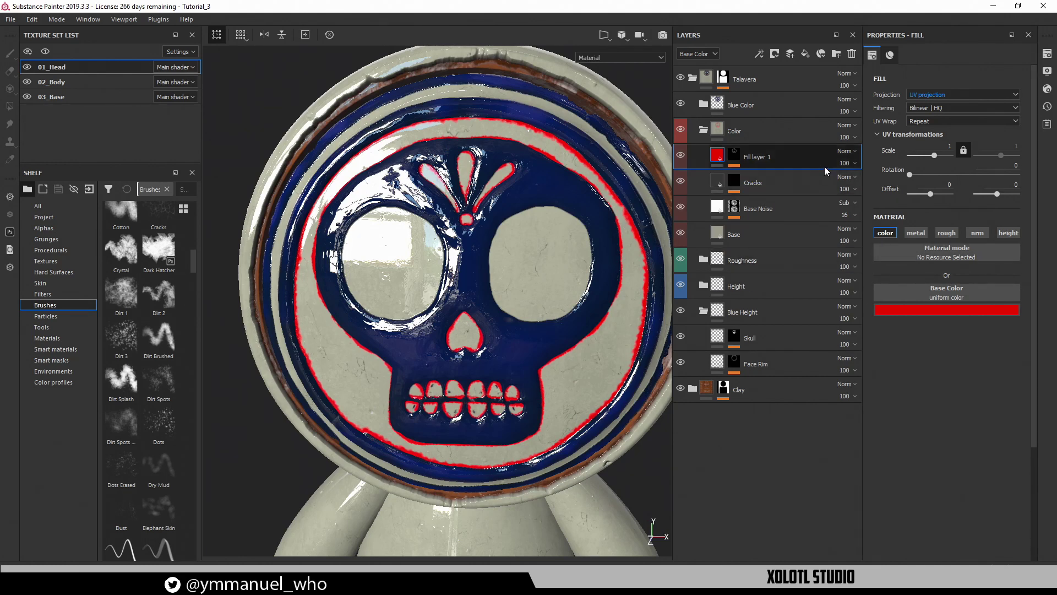
Lower Fill layer 1's opacity to 60 to soften the red outline
{"action": "left_click", "coordinate": [846, 164]}
{"action": "left_click_drag", "start_coordinate": [885, 183], "coordinate": [867, 183]}
{"action": "scroll", "coordinate": [528, 228], "scroll_direction": "up", "scroll_amount": 5}
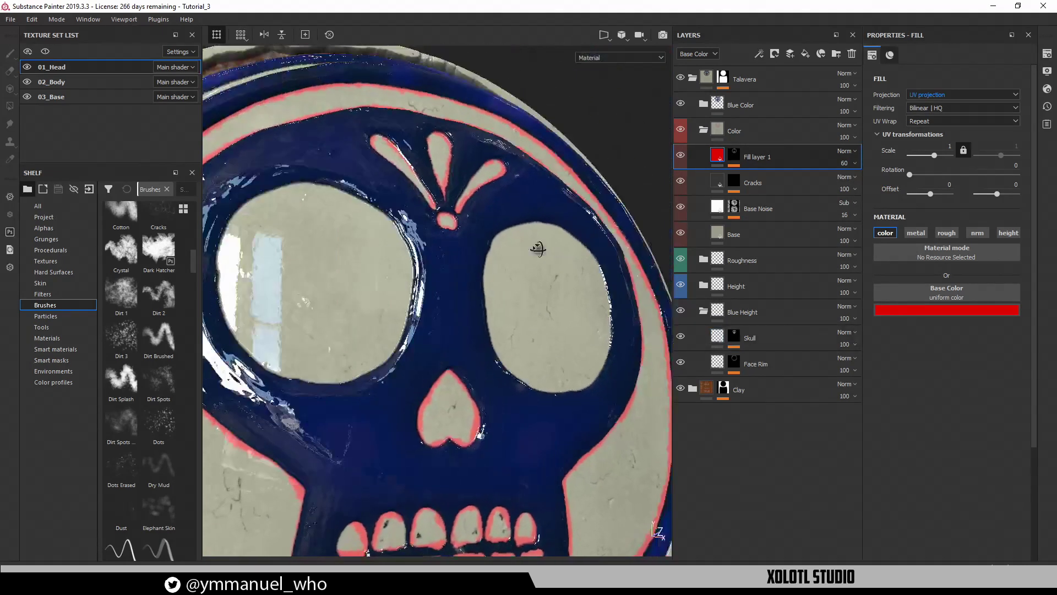
Change Fill layer 1's base colour from red to a dark navy blue
{"action": "left_click_drag", "start_coordinate": [538, 249], "coordinate": [511, 248], "text": "alt"}
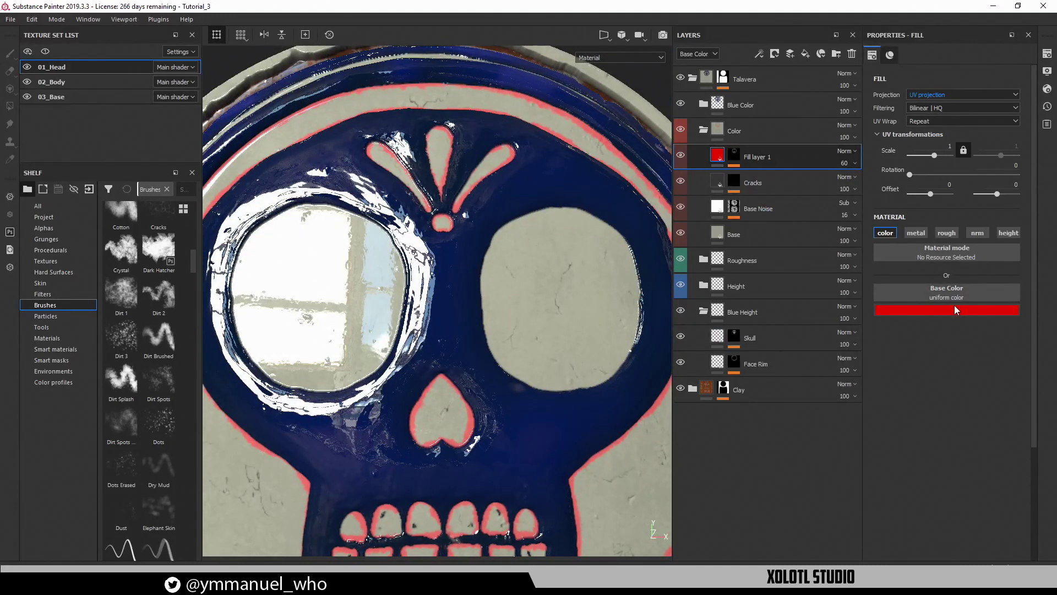
{"action": "left_click", "coordinate": [954, 309]}
{"action": "left_click", "coordinate": [1000, 365]}
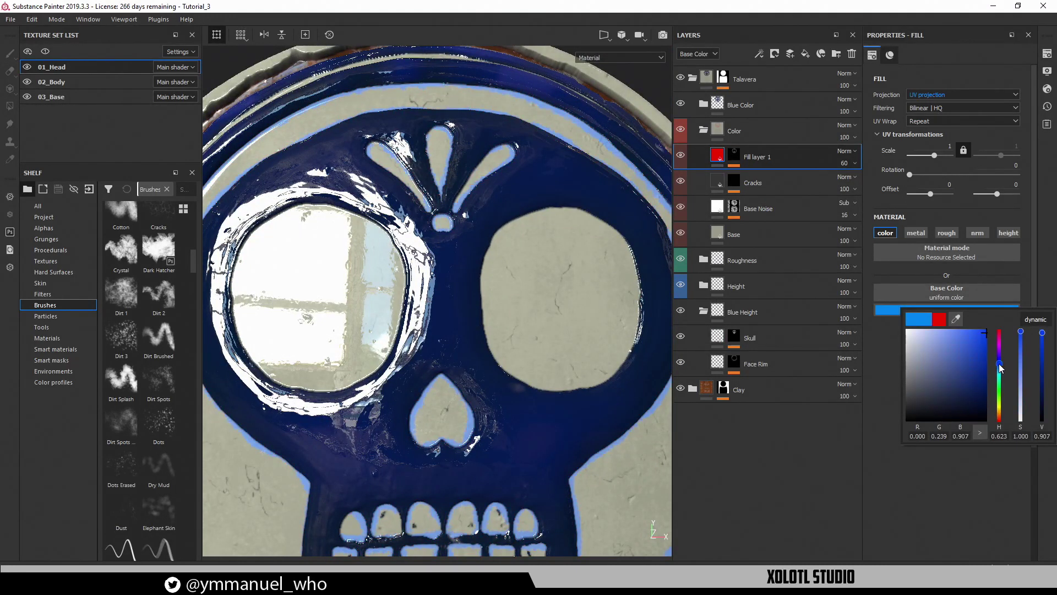
{"action": "left_click_drag", "start_coordinate": [999, 363], "coordinate": [1001, 364]}
{"action": "left_click", "coordinate": [956, 338]}
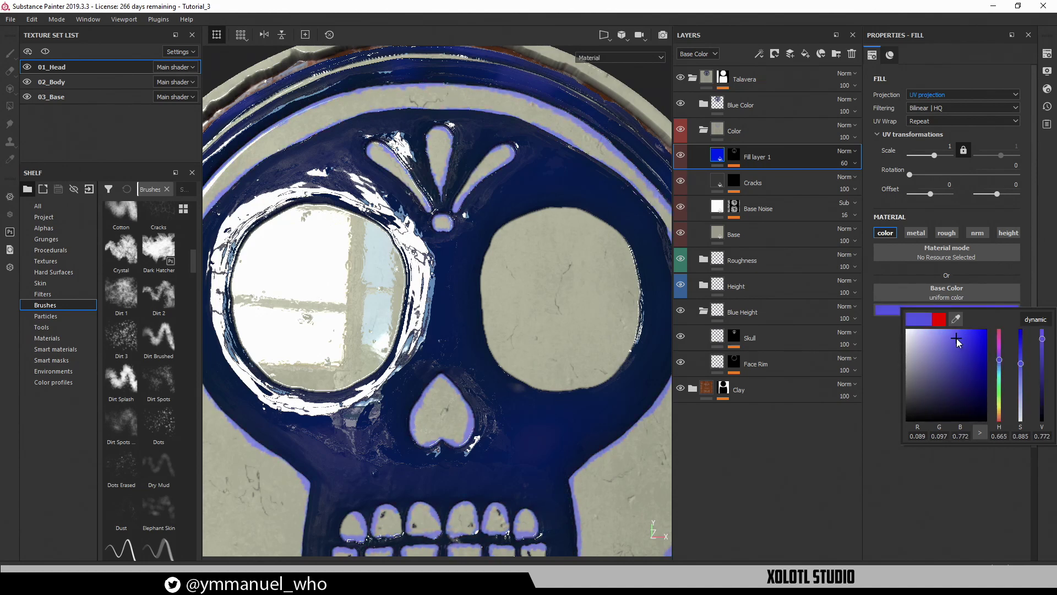
{"action": "left_click_drag", "start_coordinate": [1001, 361], "coordinate": [999, 365]}
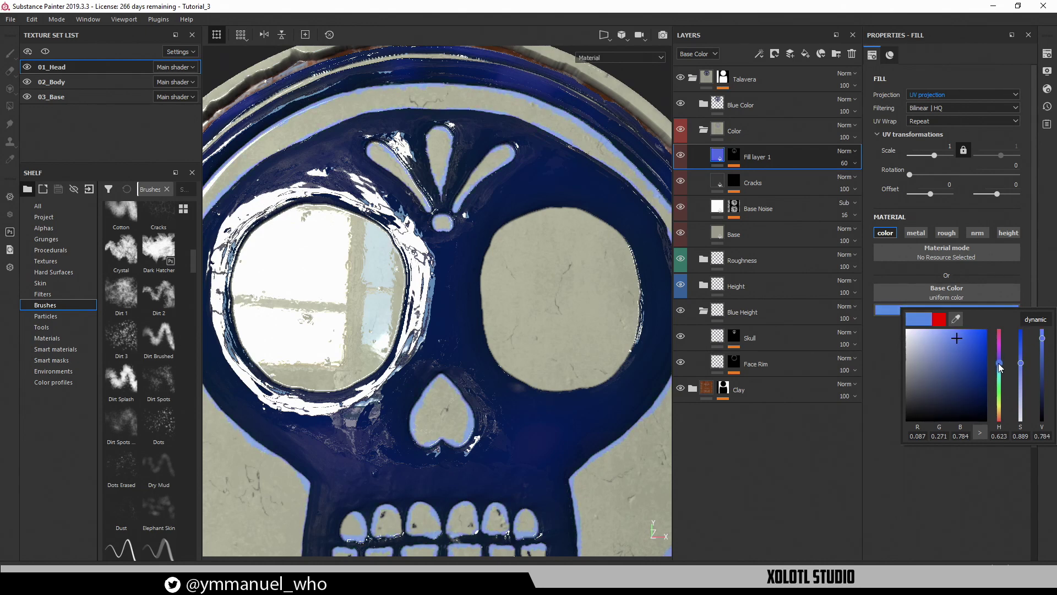
{"action": "left_click", "coordinate": [972, 363]}
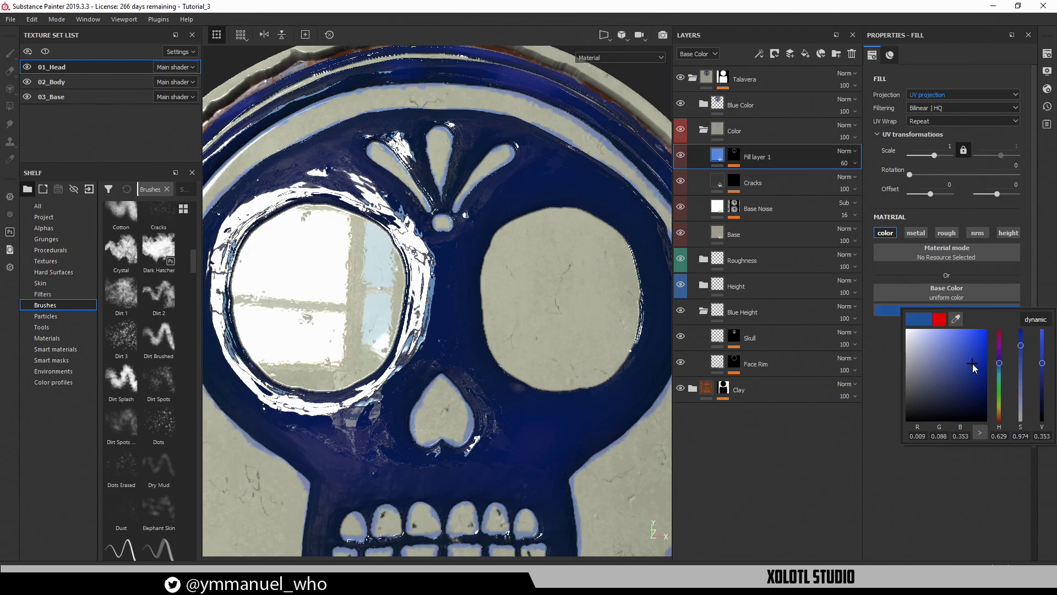
{"action": "left_click_drag", "start_coordinate": [975, 369], "coordinate": [978, 374]}
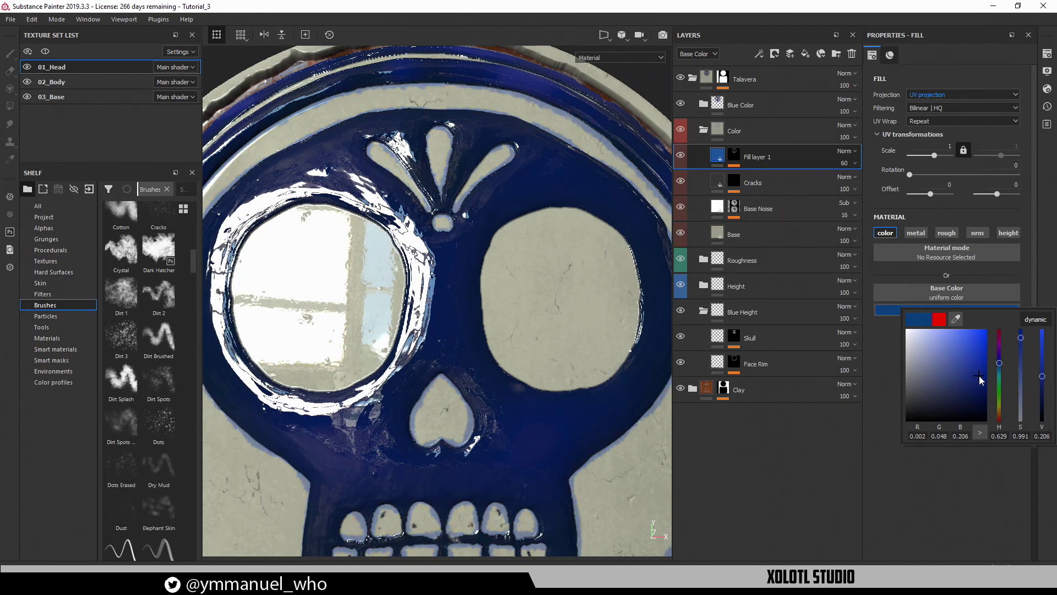
Check the blue on the skull's nose and set Fill layer 1's opacity to 40
{"action": "middle_click_drag", "start_coordinate": [466, 389], "coordinate": [489, 308], "text": "alt"}
{"action": "right_click_drag", "start_coordinate": [489, 308], "coordinate": [559, 446], "text": "alt"}
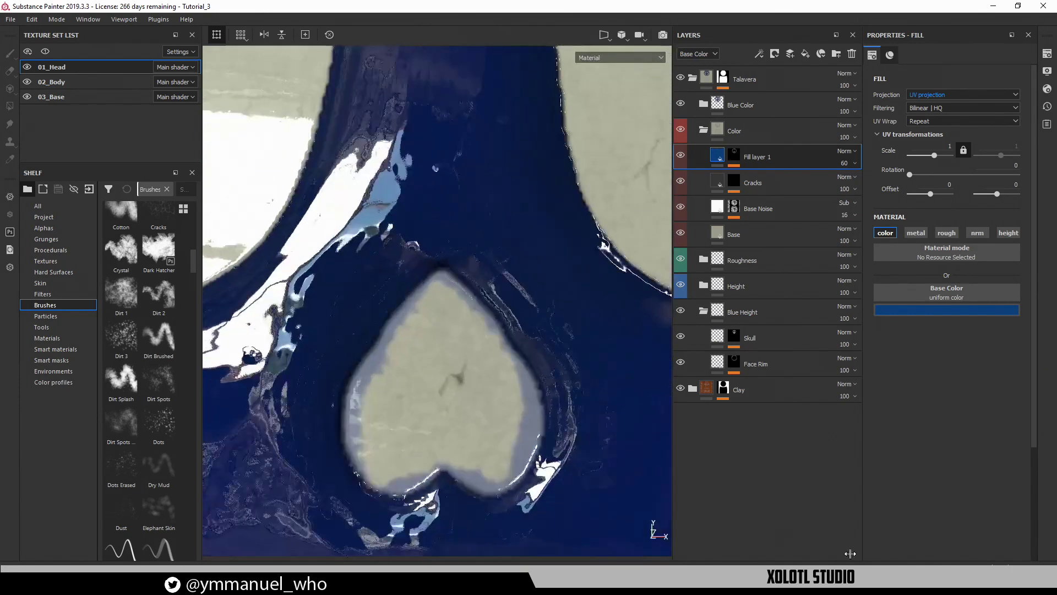
{"action": "left_click_drag", "start_coordinate": [558, 445], "coordinate": [507, 420], "text": "alt"}
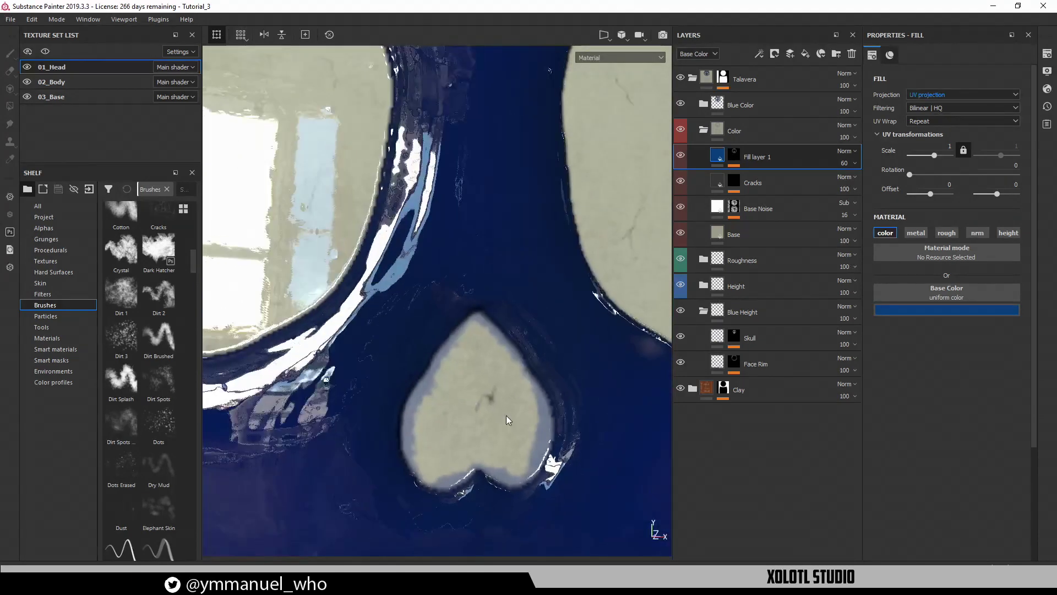
{"action": "right_click_drag", "start_coordinate": [507, 420], "coordinate": [545, 418], "text": "shift"}
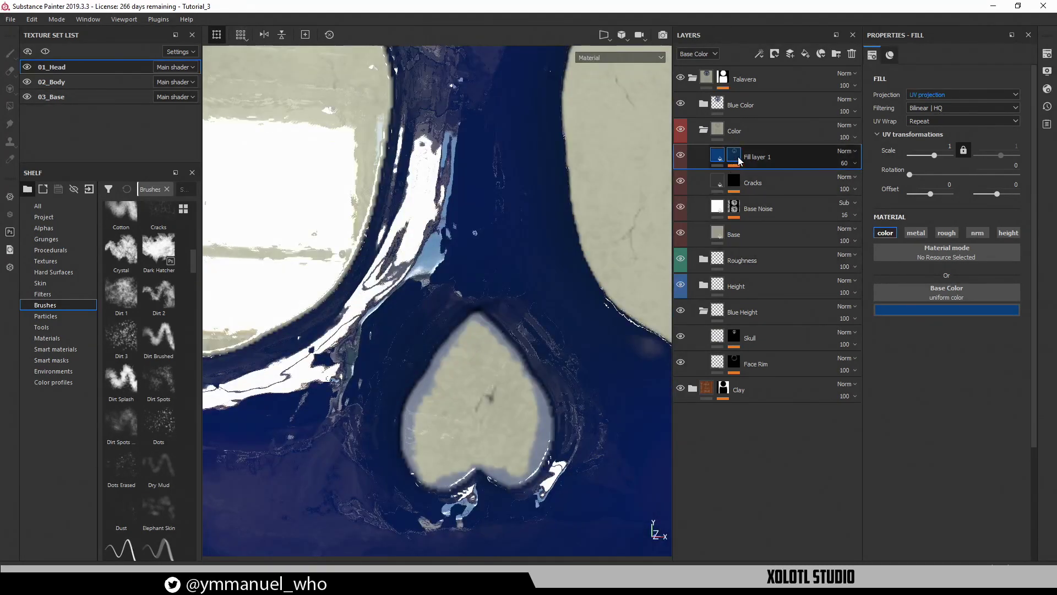
{"action": "left_click", "coordinate": [848, 164]}
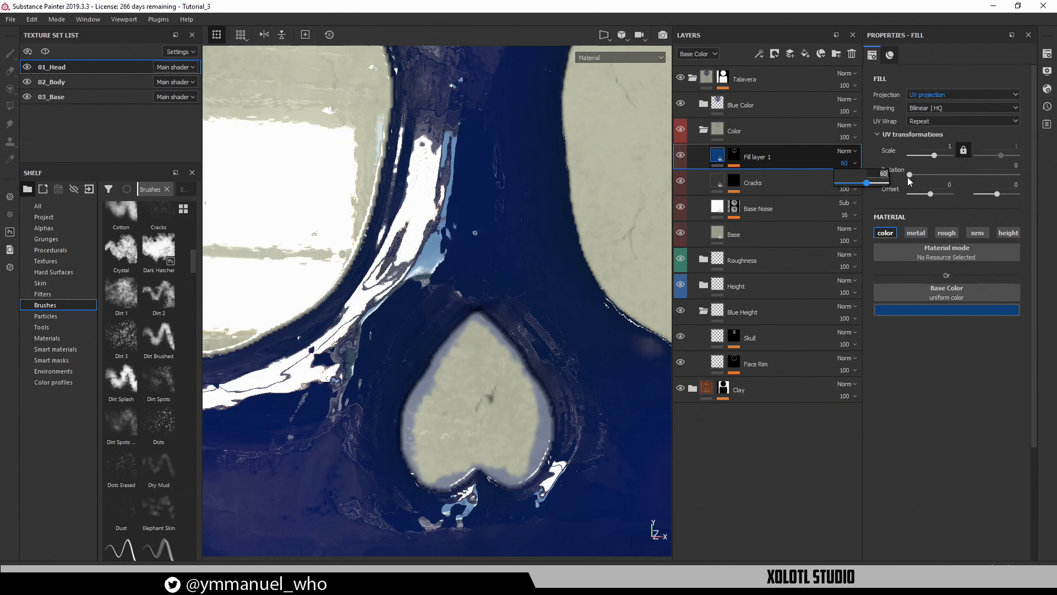
{"action": "type", "text": "40"}
{"action": "key", "text": "Return"}
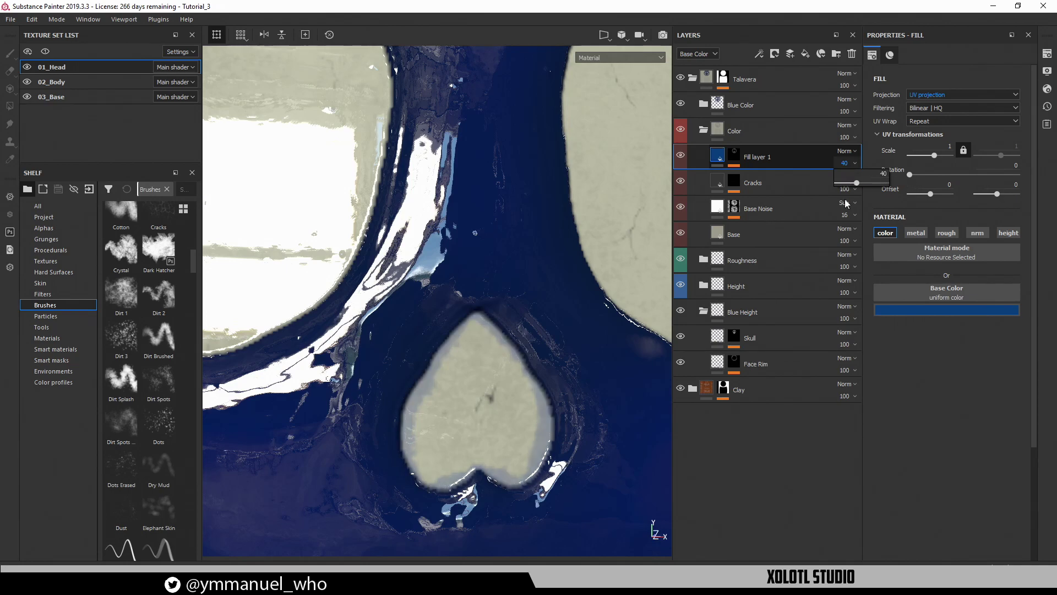
Inspect the soft blue glaze bleed from several angles and enable the Iray render preview
{"action": "right_click_drag", "start_coordinate": [512, 317], "coordinate": [359, 260], "text": "alt"}
{"action": "middle_click_drag", "start_coordinate": [359, 260], "coordinate": [397, 141], "text": "alt"}
{"action": "left_click_drag", "start_coordinate": [397, 141], "coordinate": [348, 279], "text": "alt"}
{"action": "middle_click_drag", "start_coordinate": [343, 256], "coordinate": [315, 244], "text": "alt"}
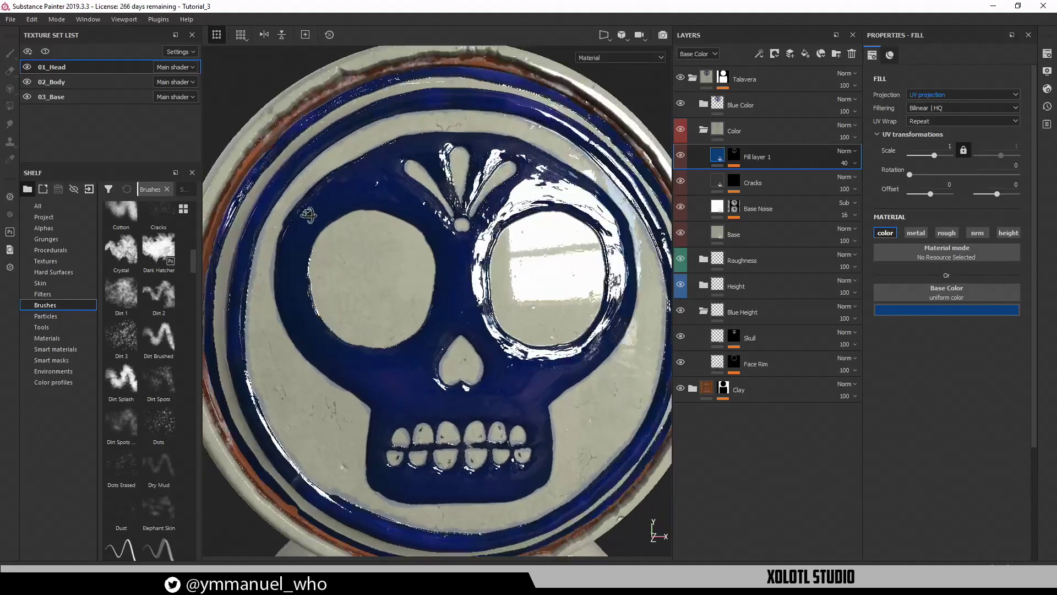
{"action": "left_click_drag", "start_coordinate": [309, 218], "coordinate": [352, 227], "text": "alt"}
{"action": "scroll", "coordinate": [351, 226], "scroll_direction": "down", "scroll_amount": 5}
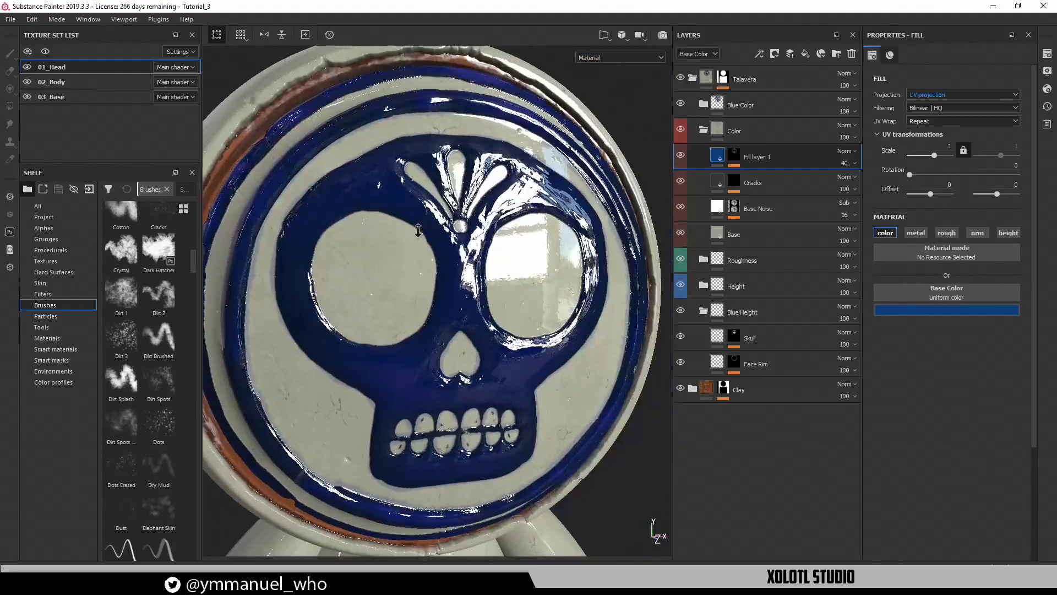
{"action": "right_click_drag", "start_coordinate": [480, 312], "coordinate": [966, 459], "text": "alt"}
{"action": "right_click_drag", "start_coordinate": [453, 399], "coordinate": [256, 281], "text": "alt"}
{"action": "left_click_drag", "start_coordinate": [256, 280], "coordinate": [402, 222], "text": "alt"}
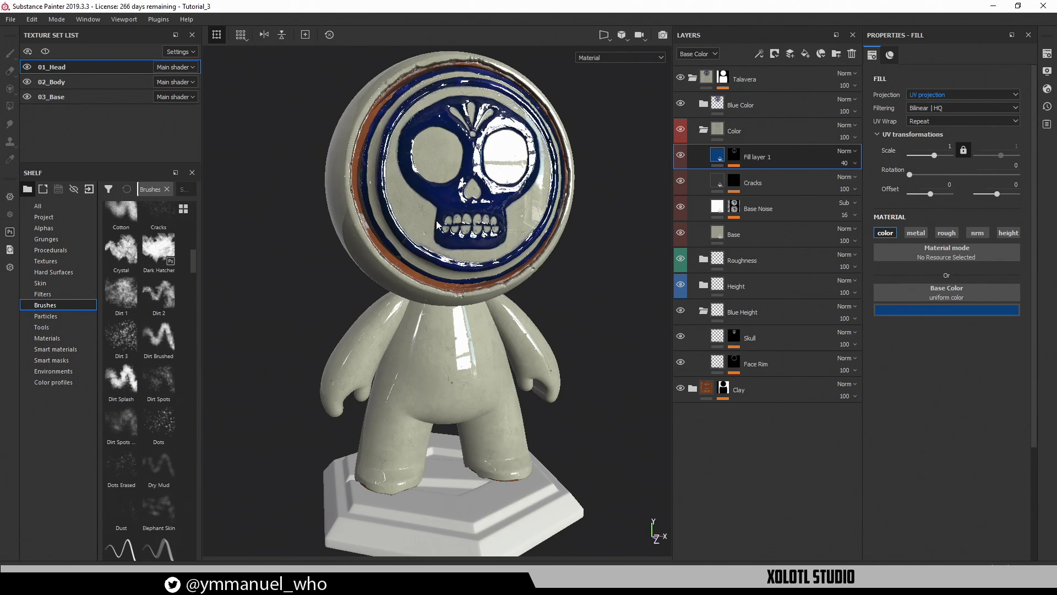
{"action": "left_click_drag", "start_coordinate": [362, 131], "coordinate": [323, 138], "text": "alt"}
{"action": "scroll", "coordinate": [437, 177], "scroll_direction": "up", "scroll_amount": 2}
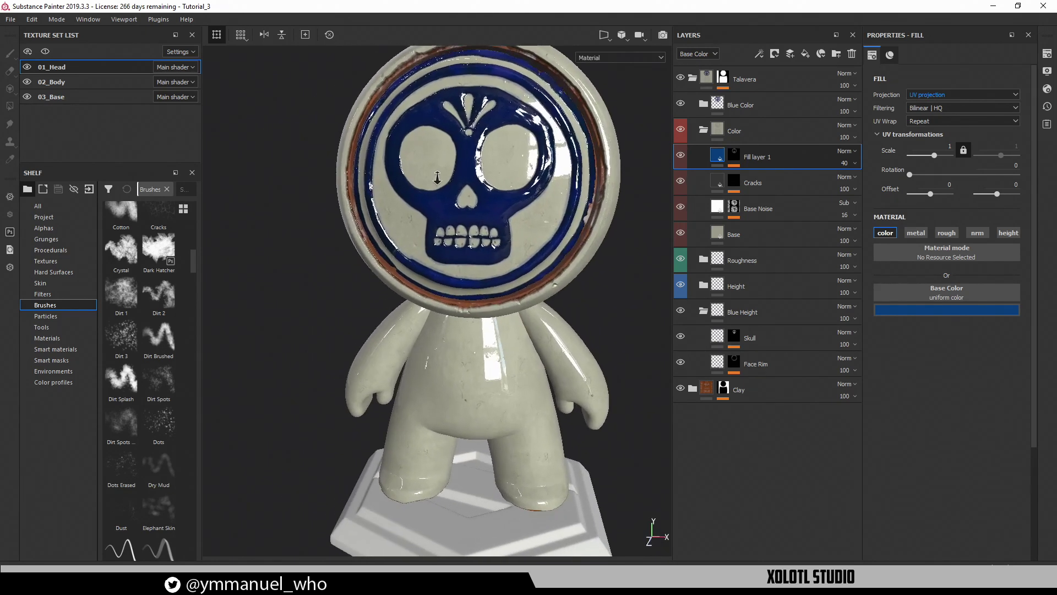
{"action": "middle_click_drag", "start_coordinate": [437, 177], "coordinate": [434, 230], "text": "alt"}
{"action": "left_click_drag", "start_coordinate": [434, 230], "coordinate": [500, 245], "text": "alt"}
{"action": "scroll", "coordinate": [427, 200], "scroll_direction": "down", "scroll_amount": 2}
{"action": "middle_click_drag", "start_coordinate": [500, 243], "coordinate": [507, 219], "text": "alt"}
{"action": "left_click_drag", "start_coordinate": [484, 218], "coordinate": [514, 231], "text": "alt"}
{"action": "left_click", "coordinate": [664, 35]}
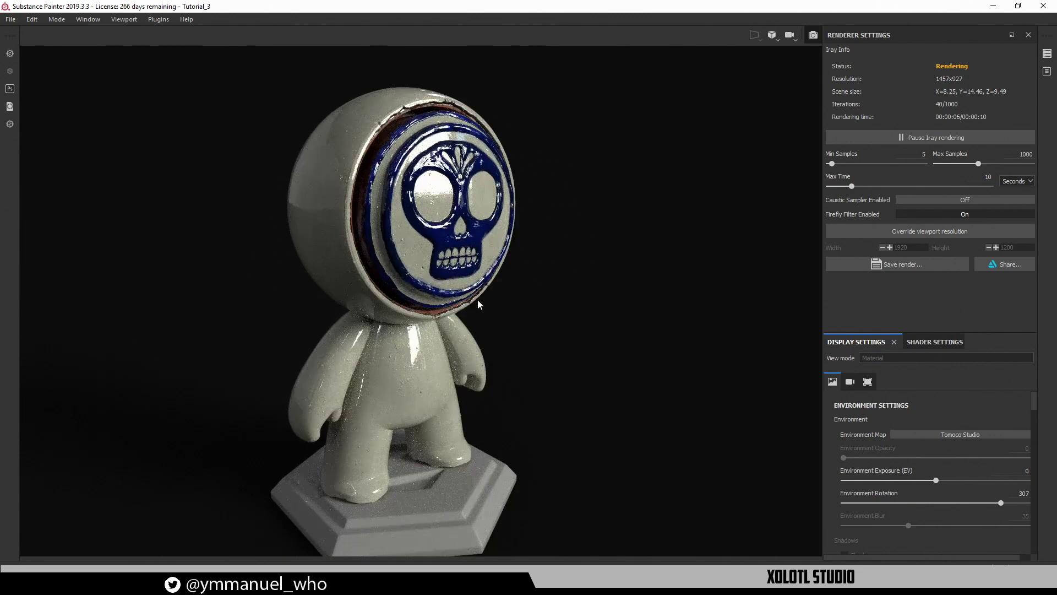
Orbit around the full figure to inspect the glazed head in the Iray render
{"action": "left_click_drag", "start_coordinate": [478, 301], "coordinate": [461, 300], "text": "alt"}
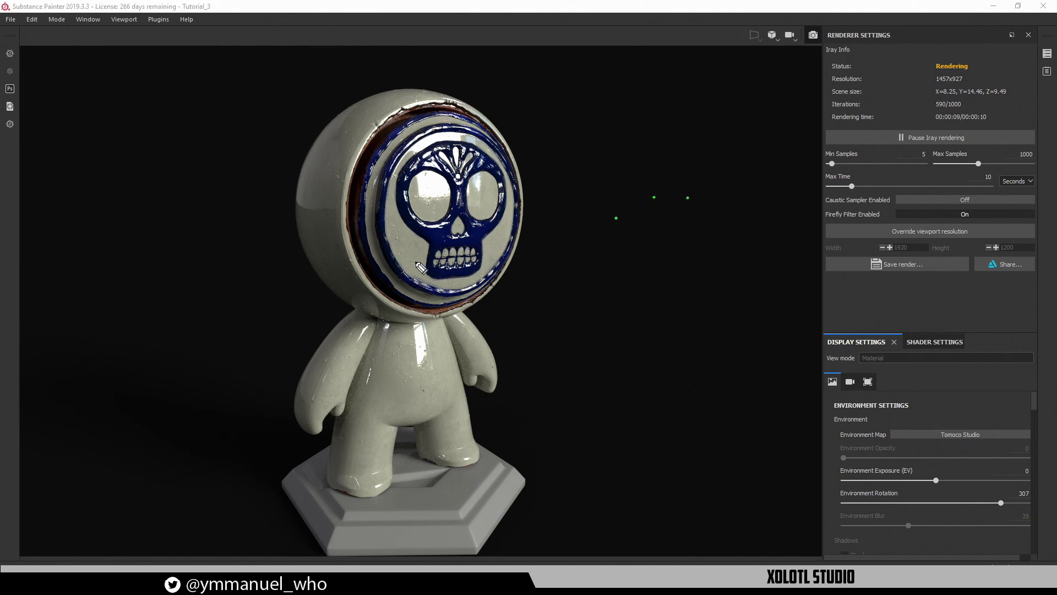
{"action": "mouse_move", "coordinate": [425, 260]}
{"action": "left_mouse_down"}
{"action": "mouse_move", "coordinate": [444, 310]}
{"action": "mouse_move", "coordinate": [414, 271]}
{"action": "left_mouse_up"}
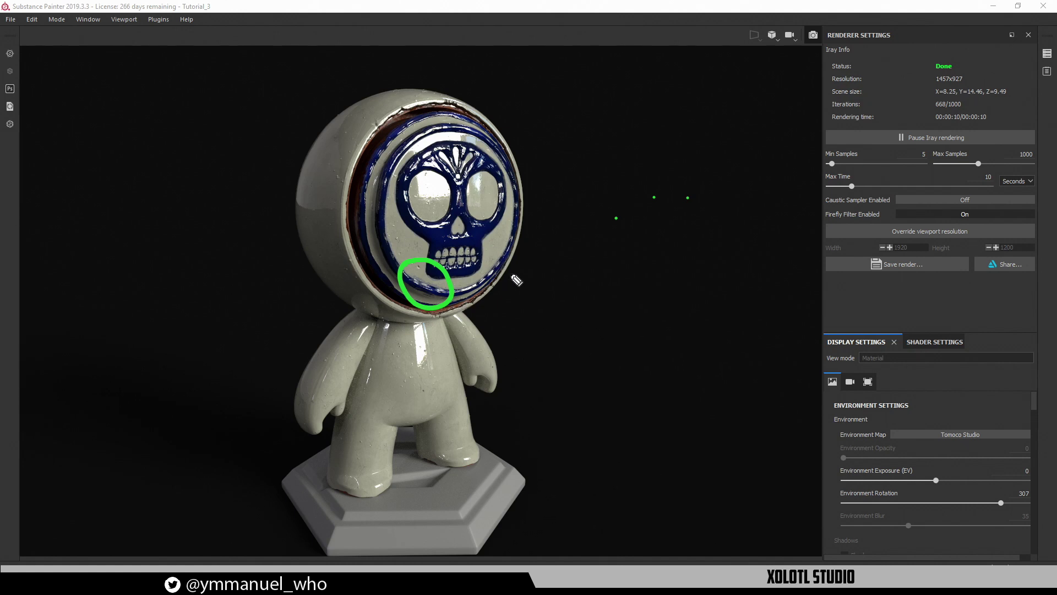
{"action": "mouse_move", "coordinate": [461, 238]}
{"action": "left_mouse_down"}
{"action": "mouse_move", "coordinate": [469, 223]}
{"action": "mouse_move", "coordinate": [466, 237]}
{"action": "left_mouse_up"}
Return to the normal painting view and raise Fill layer 1's opacity to 50
{"action": "left_click", "coordinate": [812, 37]}
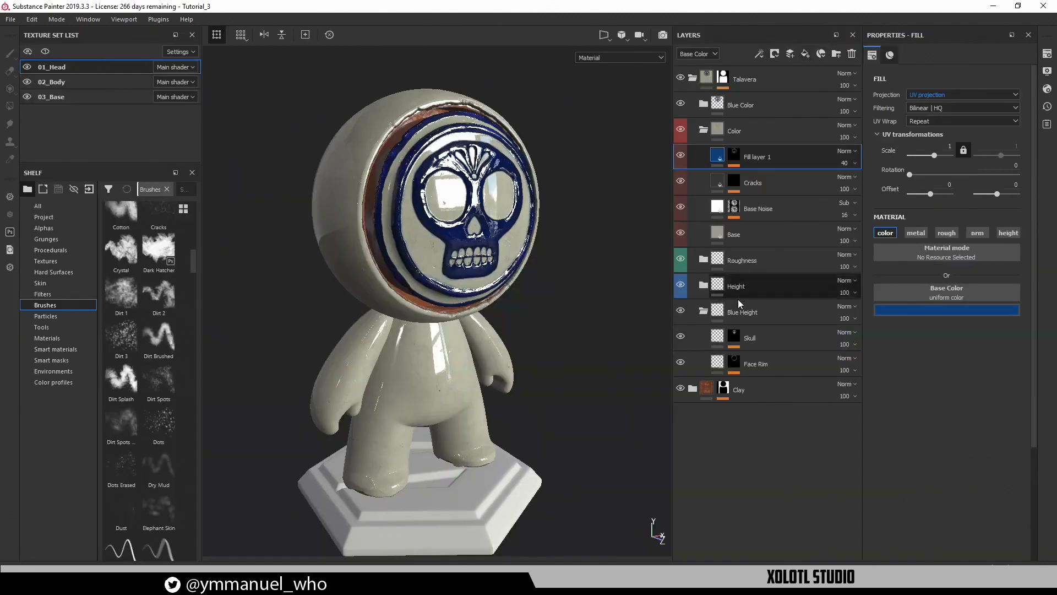
{"action": "right_click_drag", "start_coordinate": [609, 199], "coordinate": [597, 308], "text": "alt"}
{"action": "left_click_drag", "start_coordinate": [597, 308], "coordinate": [523, 297], "text": "alt"}
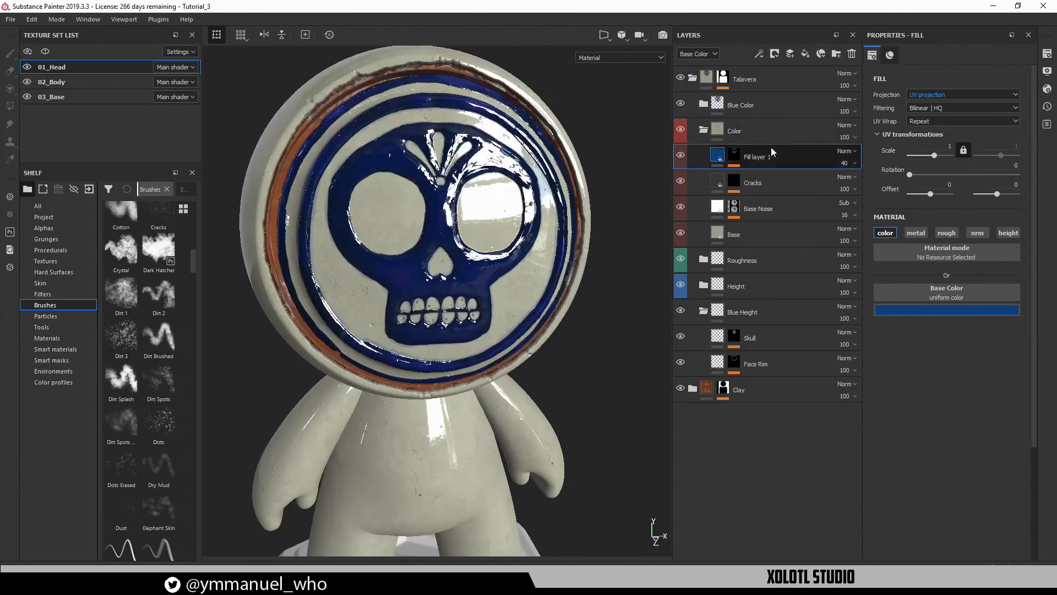
{"action": "left_click", "coordinate": [842, 163]}
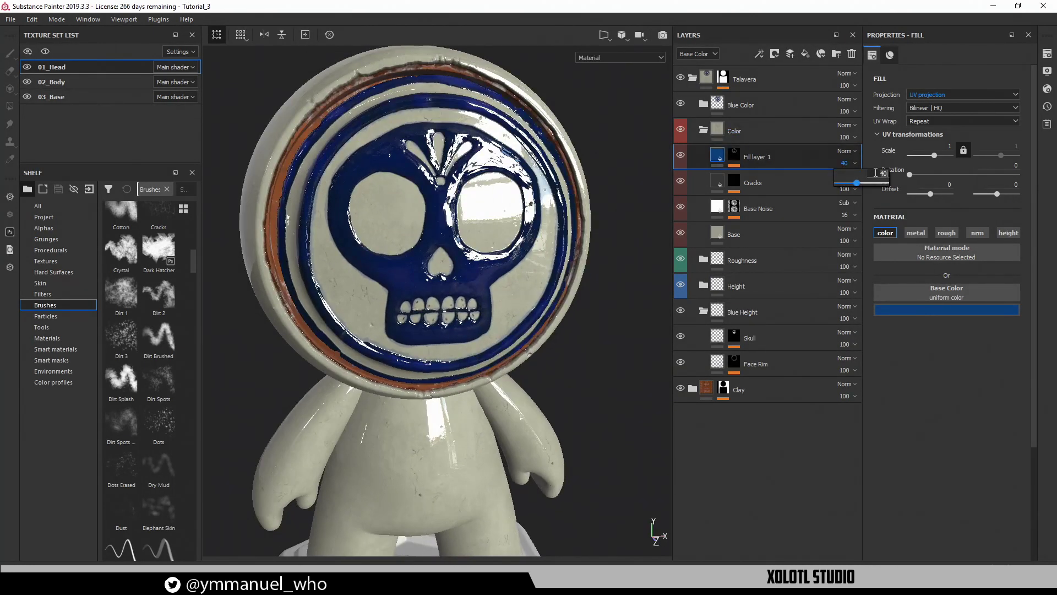
{"action": "type", "text": "50"}
{"action": "key", "text": "Return"}
Frame the glossy head and torso, then switch to the Talavera reference in the browser
{"action": "left_click_drag", "start_coordinate": [561, 267], "coordinate": [540, 252], "text": "alt"}
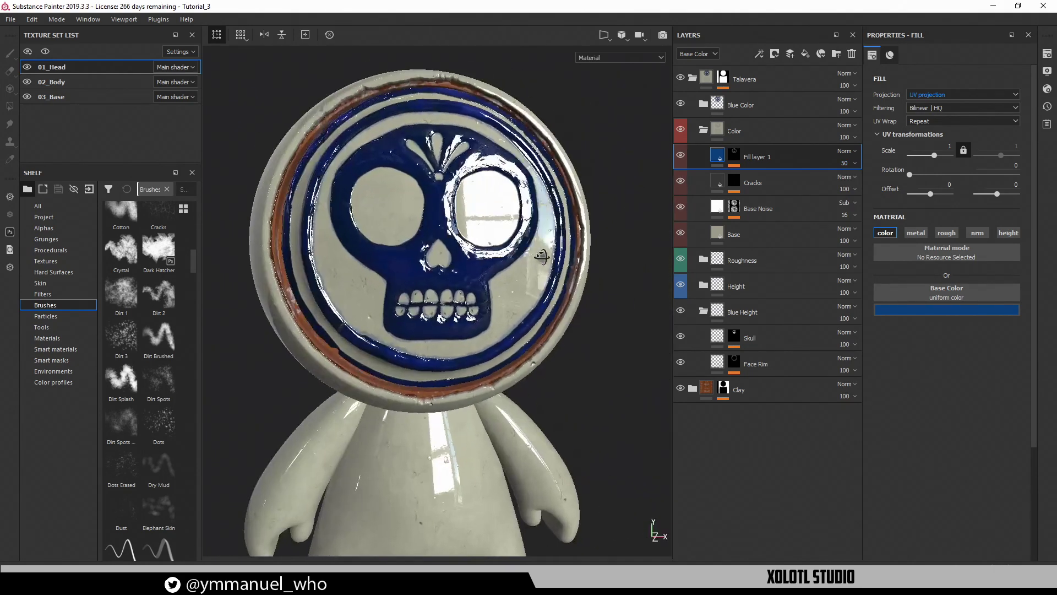
{"action": "right_click_drag", "start_coordinate": [541, 253], "coordinate": [574, 330], "text": "alt"}
{"action": "left_click_drag", "start_coordinate": [575, 330], "coordinate": [505, 325], "text": "alt"}
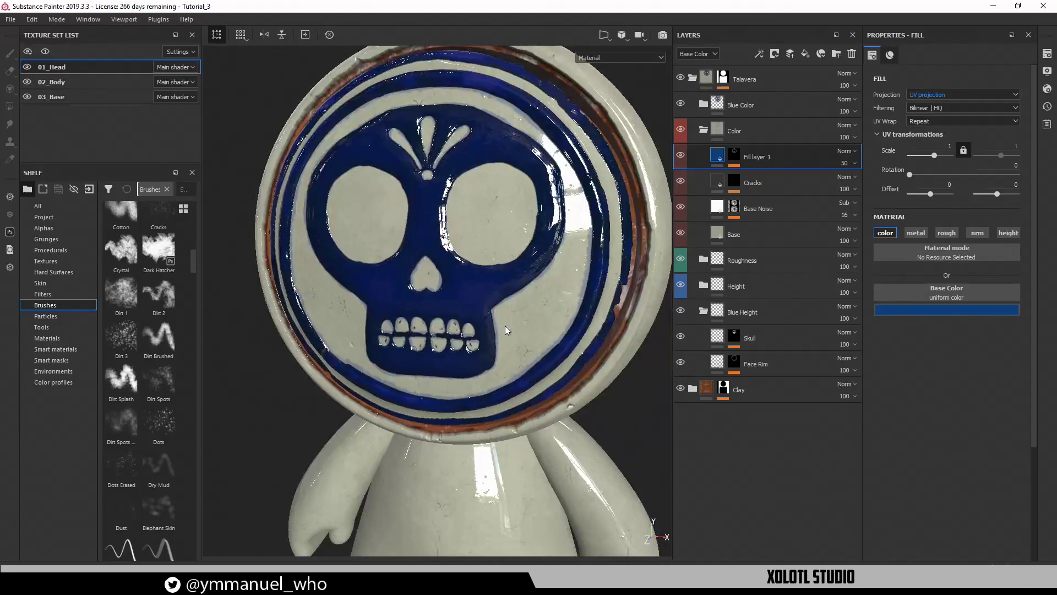
{"action": "left_click_drag", "start_coordinate": [477, 288], "coordinate": [453, 293], "text": "alt"}
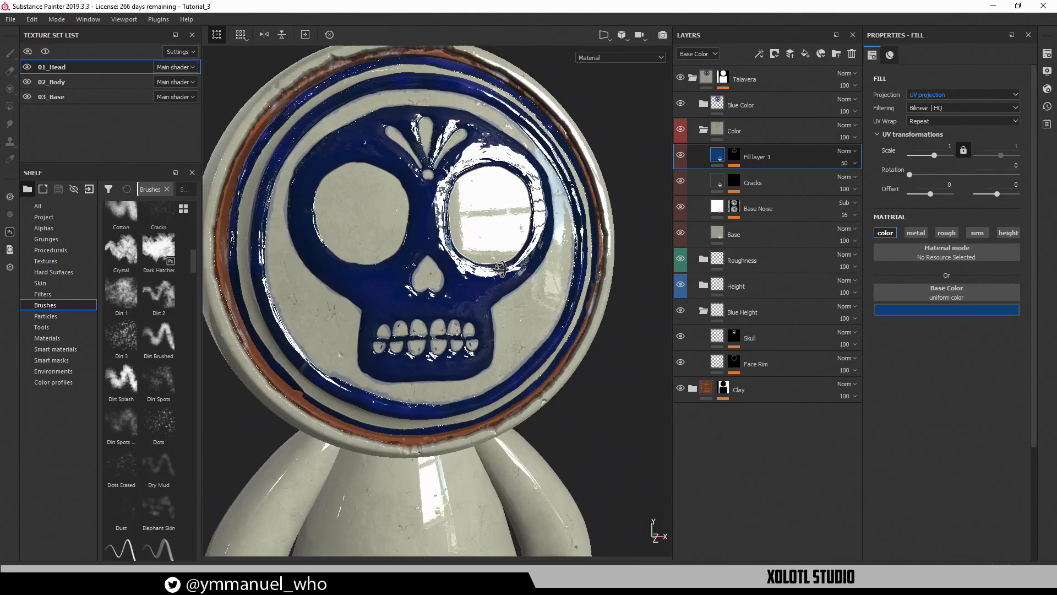
{"action": "middle_click_drag", "start_coordinate": [453, 292], "coordinate": [506, 361], "text": "alt"}
{"action": "left_click_drag", "start_coordinate": [506, 360], "coordinate": [400, 211], "text": "alt"}
{"action": "right_click_drag", "start_coordinate": [401, 211], "coordinate": [469, 219], "text": "alt"}
{"action": "left_click_drag", "start_coordinate": [297, 359], "coordinate": [403, 405], "text": "alt"}
{"action": "middle_click_drag", "start_coordinate": [402, 405], "coordinate": [414, 193], "text": "alt"}
{"action": "right_click_drag", "start_coordinate": [414, 193], "coordinate": [376, 276], "text": "alt"}
{"action": "middle_click_drag", "start_coordinate": [376, 276], "coordinate": [451, 367], "text": "alt"}
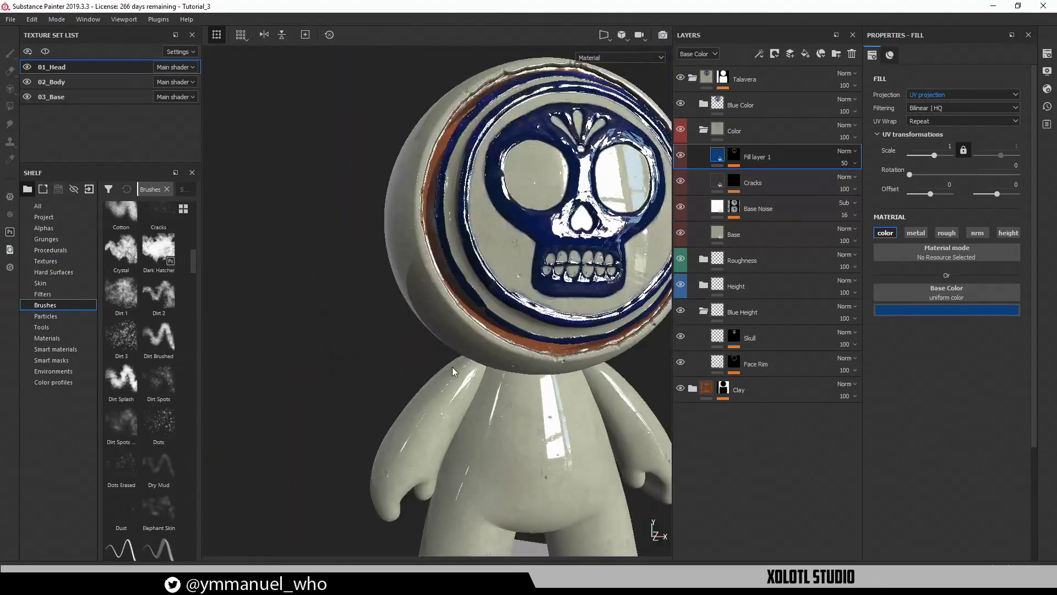
{"action": "key", "text": "alt+Tab"}
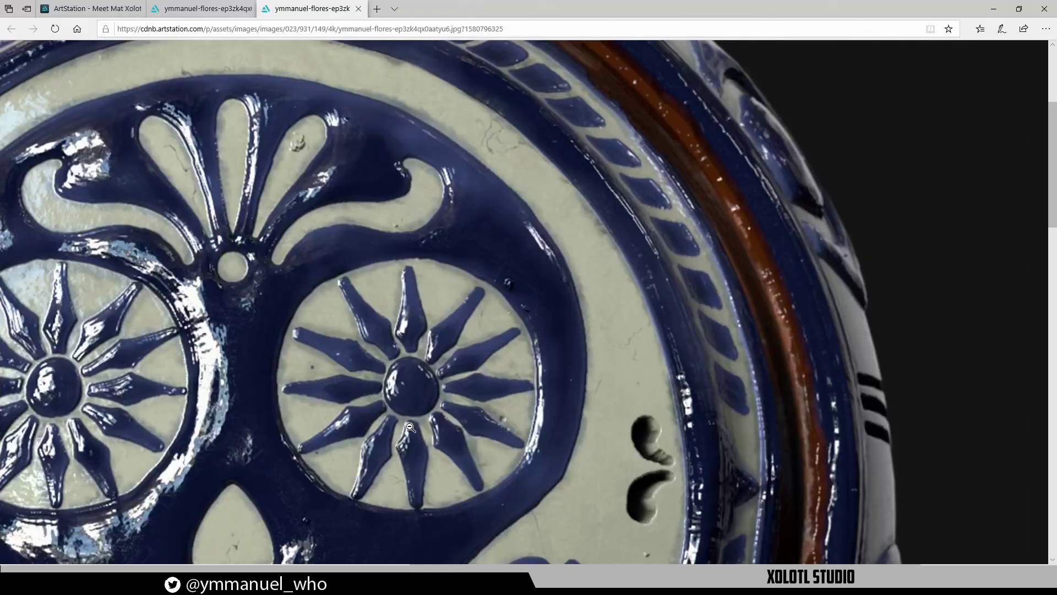
Scroll to the body patterns and circle the leaf, star and curled leaf motifs
{"action": "scroll", "coordinate": [412, 421], "scroll_direction": "down", "scroll_amount": 20}
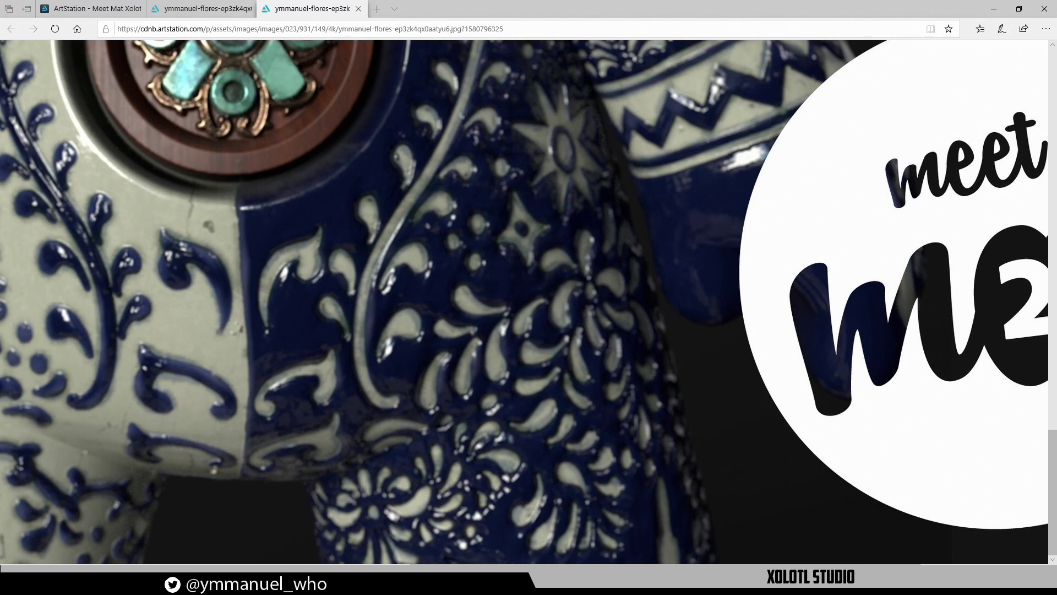
{"action": "mouse_move", "coordinate": [328, 220]}
{"action": "left_mouse_down"}
{"action": "mouse_move", "coordinate": [288, 229]}
{"action": "mouse_move", "coordinate": [300, 329]}
{"action": "mouse_move", "coordinate": [330, 240]}
{"action": "left_mouse_up"}
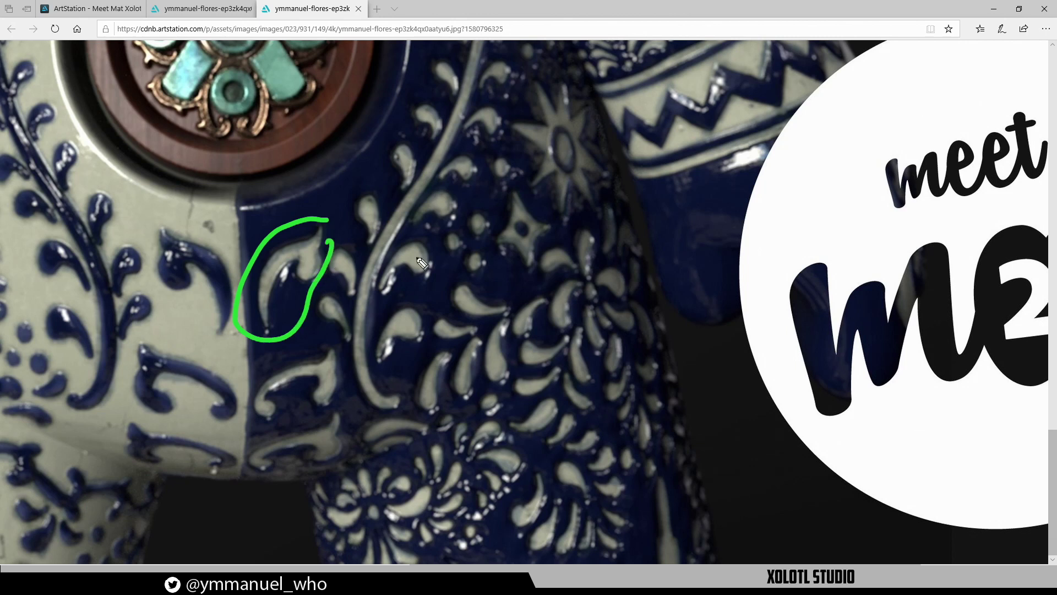
{"action": "mouse_move", "coordinate": [506, 193]}
{"action": "left_mouse_down"}
{"action": "mouse_move", "coordinate": [499, 228]}
{"action": "mouse_move", "coordinate": [515, 200]}
{"action": "left_mouse_up"}
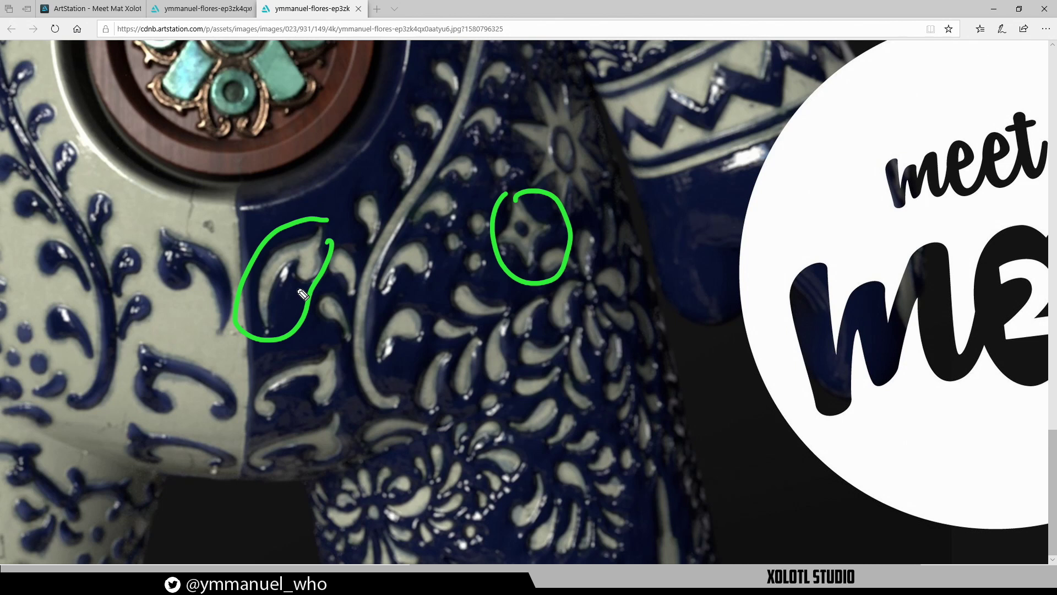
{"action": "left_click", "coordinate": [812, 339]}
{"action": "left_click", "coordinate": [851, 340]}
{"action": "mouse_move", "coordinate": [159, 220]}
{"action": "left_mouse_down"}
{"action": "mouse_move", "coordinate": [142, 283]}
{"action": "mouse_move", "coordinate": [207, 300]}
{"action": "mouse_move", "coordinate": [254, 329]}
{"action": "mouse_move", "coordinate": [185, 226]}
{"action": "mouse_move", "coordinate": [194, 189]}
{"action": "mouse_move", "coordinate": [184, 209]}
{"action": "mouse_move", "coordinate": [198, 220]}
{"action": "left_mouse_up"}
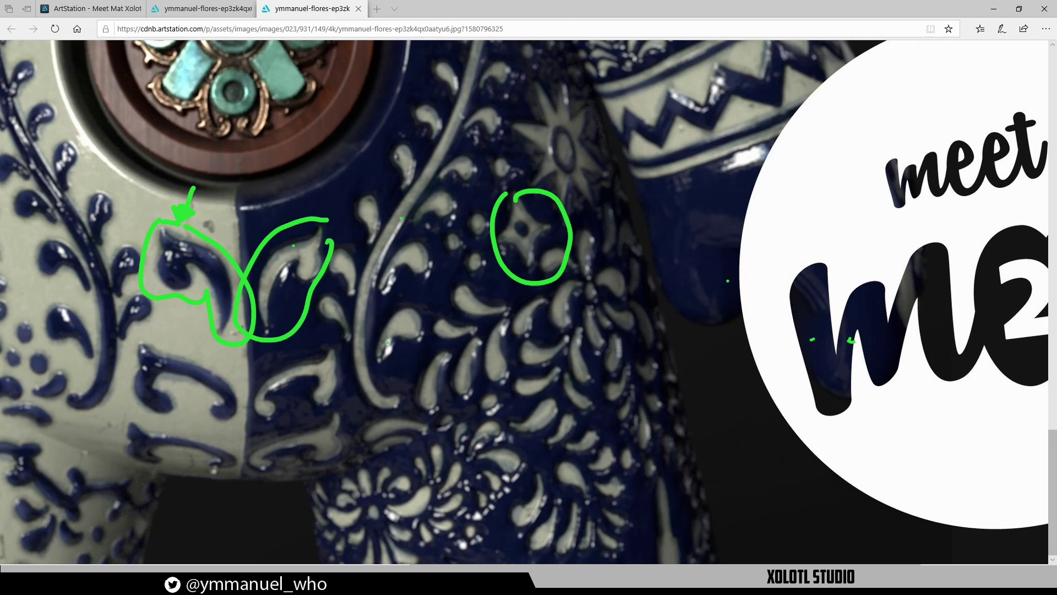
Mark the bud and lower flower motifs with arrows, then clear all annotations
{"action": "mouse_move", "coordinate": [407, 347]}
{"action": "left_mouse_down"}
{"action": "mouse_move", "coordinate": [406, 369]}
{"action": "mouse_move", "coordinate": [414, 349]}
{"action": "left_mouse_up"}
{"action": "mouse_move", "coordinate": [429, 283]}
{"action": "left_mouse_down"}
{"action": "mouse_move", "coordinate": [418, 310]}
{"action": "mouse_move", "coordinate": [426, 306]}
{"action": "left_mouse_up"}
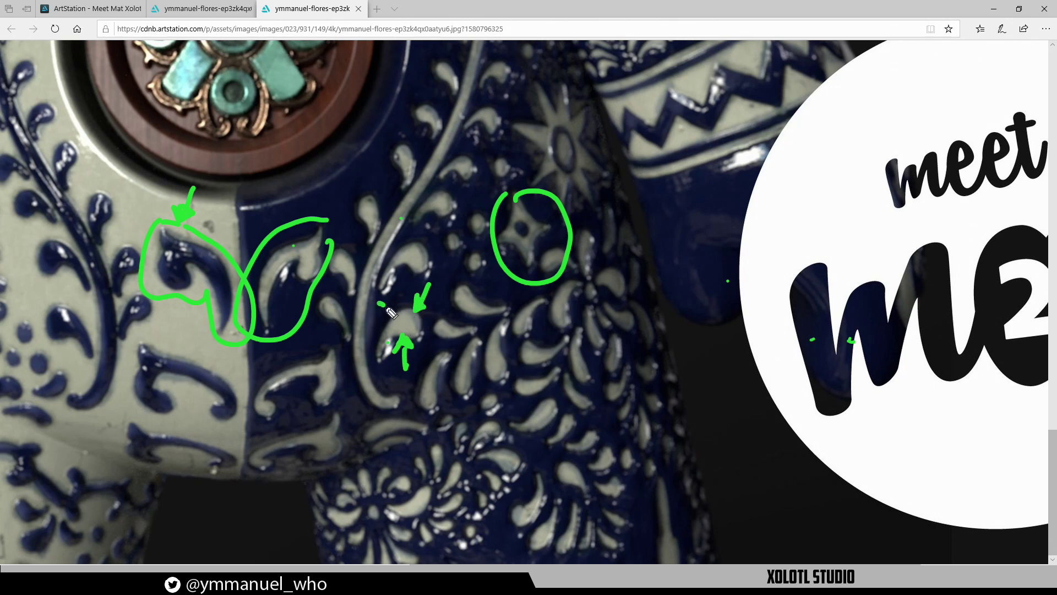
{"action": "left_click_drag", "start_coordinate": [387, 308], "coordinate": [391, 316]}
{"action": "mouse_move", "coordinate": [474, 408]}
{"action": "left_mouse_down"}
{"action": "mouse_move", "coordinate": [320, 454]}
{"action": "mouse_move", "coordinate": [385, 559]}
{"action": "mouse_move", "coordinate": [524, 480]}
{"action": "mouse_move", "coordinate": [478, 413]}
{"action": "left_mouse_up"}
{"action": "mouse_move", "coordinate": [571, 376]}
{"action": "left_mouse_down"}
{"action": "mouse_move", "coordinate": [521, 429]}
{"action": "mouse_move", "coordinate": [534, 424]}
{"action": "left_mouse_up"}
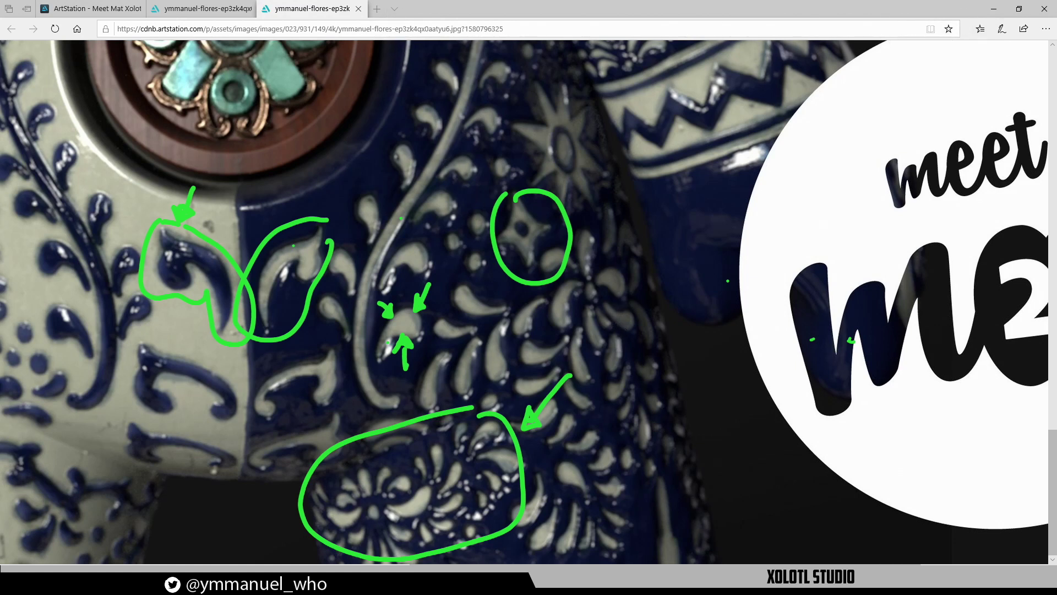
{"action": "key", "text": "ctrl+shift+7"}
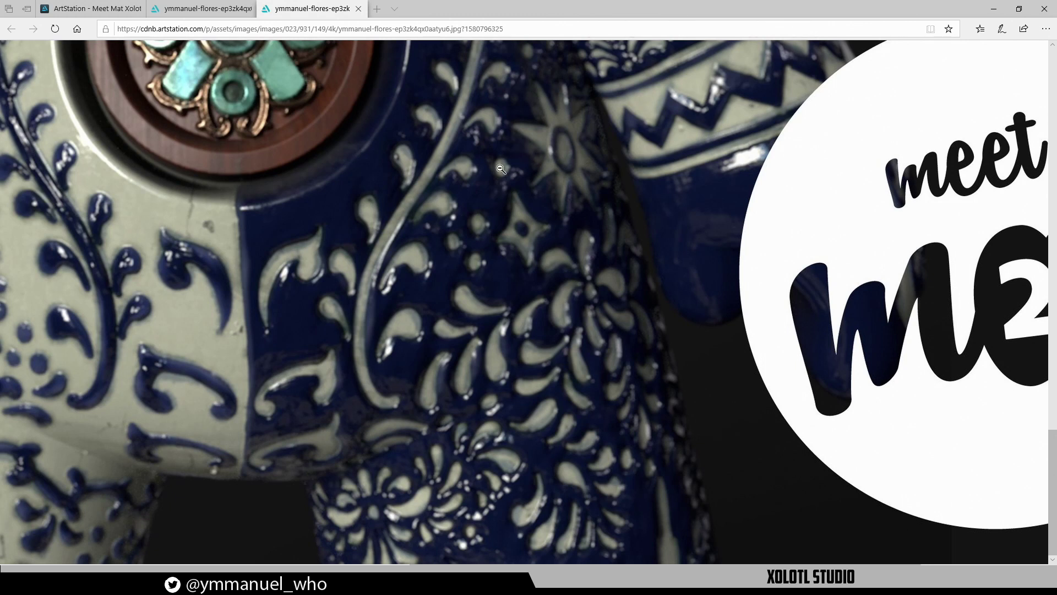
{"action": "scroll", "coordinate": [440, 195], "scroll_direction": "up", "scroll_amount": 3}
Back in Painter, duplicate the Skull layer in Blue Height and rename the copy 'Crown'
{"action": "left_click", "coordinate": [987, 10]}
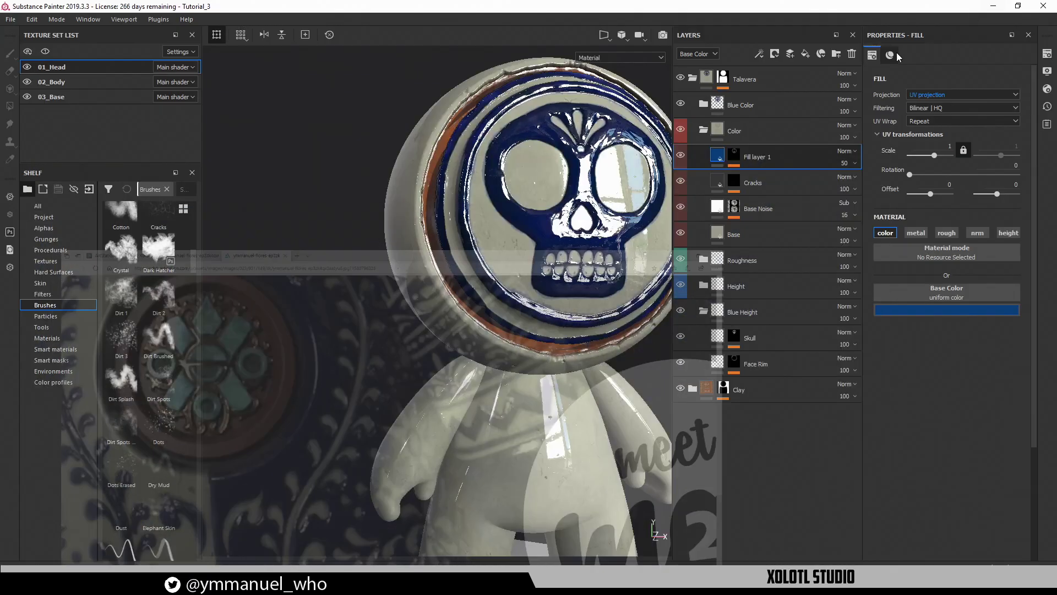
{"action": "left_click_drag", "start_coordinate": [412, 245], "coordinate": [362, 271], "text": "alt"}
{"action": "middle_click_drag", "start_coordinate": [519, 258], "coordinate": [405, 290], "text": "alt"}
{"action": "left_click_drag", "start_coordinate": [405, 294], "coordinate": [532, 257], "text": "alt"}
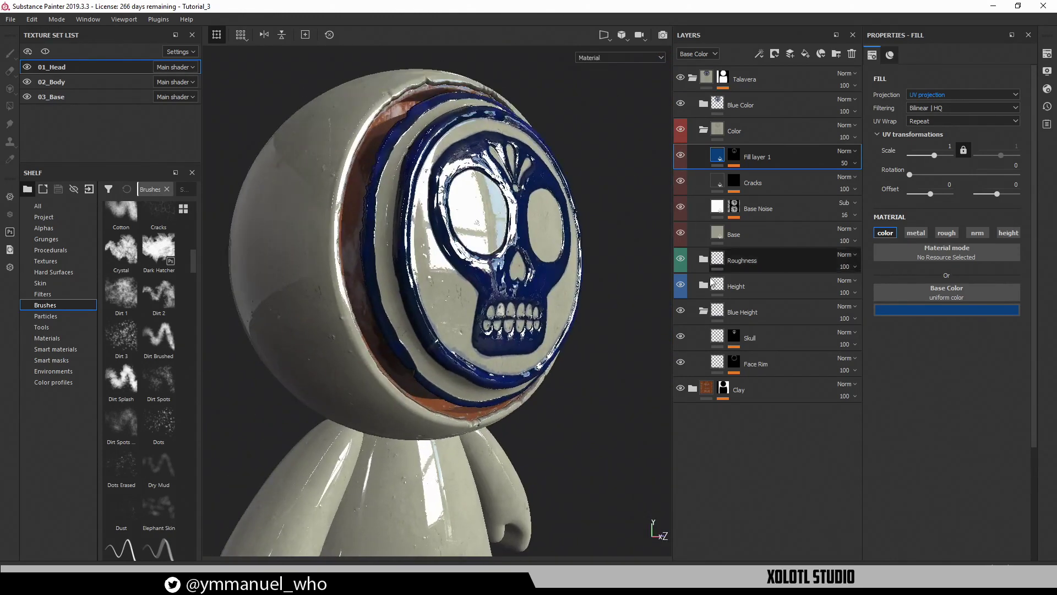
{"action": "left_click", "coordinate": [786, 342]}
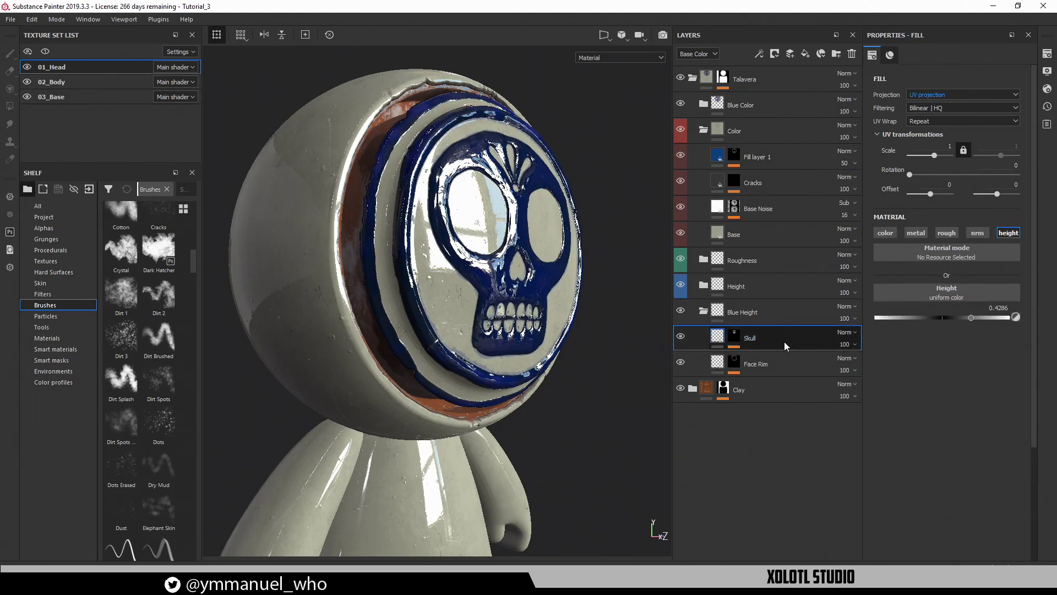
{"action": "key", "text": "ctrl+d"}
{"action": "double_click", "coordinate": [771, 335]}
{"action": "type", "text": "Crown"}
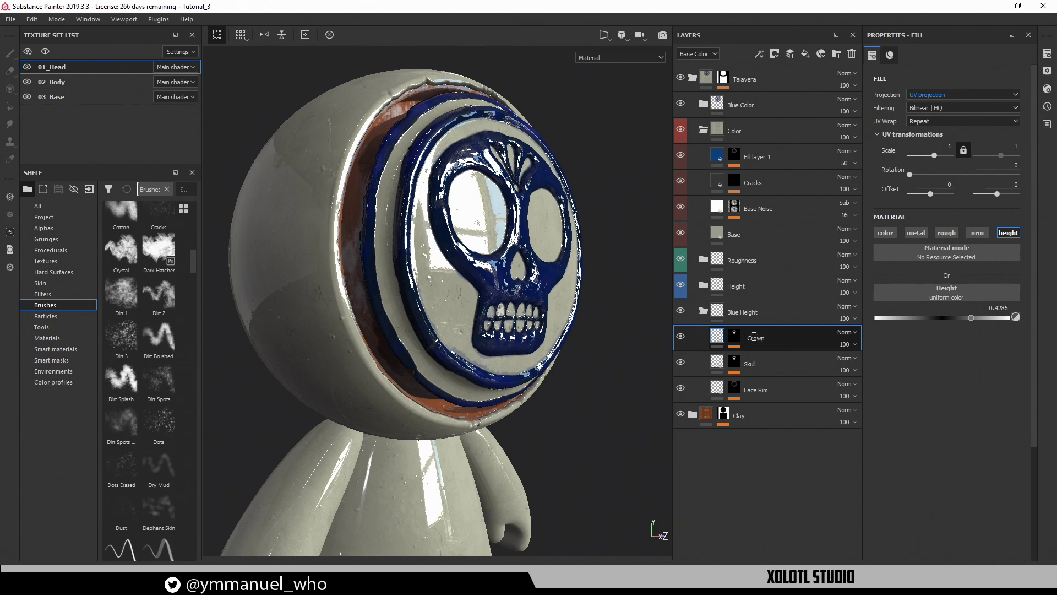
{"action": "key", "text": "Return"}
Replace Crown's mask Paint effect with a new one placed below Talavera_Paint
{"action": "left_click", "coordinate": [734, 340]}
{"action": "left_click", "coordinate": [763, 401]}
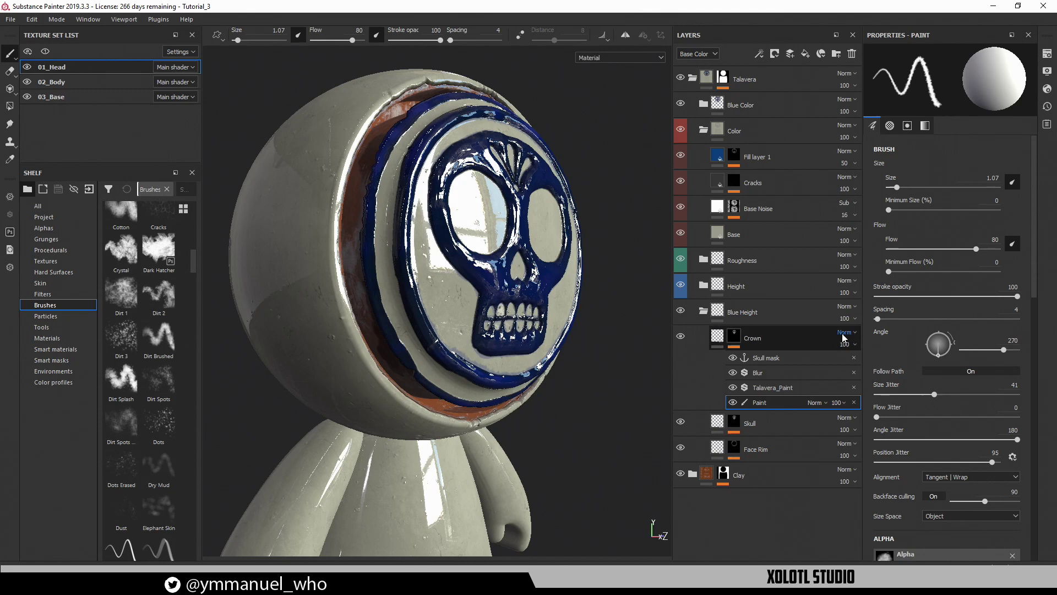
{"action": "left_click", "coordinate": [854, 402]}
{"action": "left_click", "coordinate": [773, 388]}
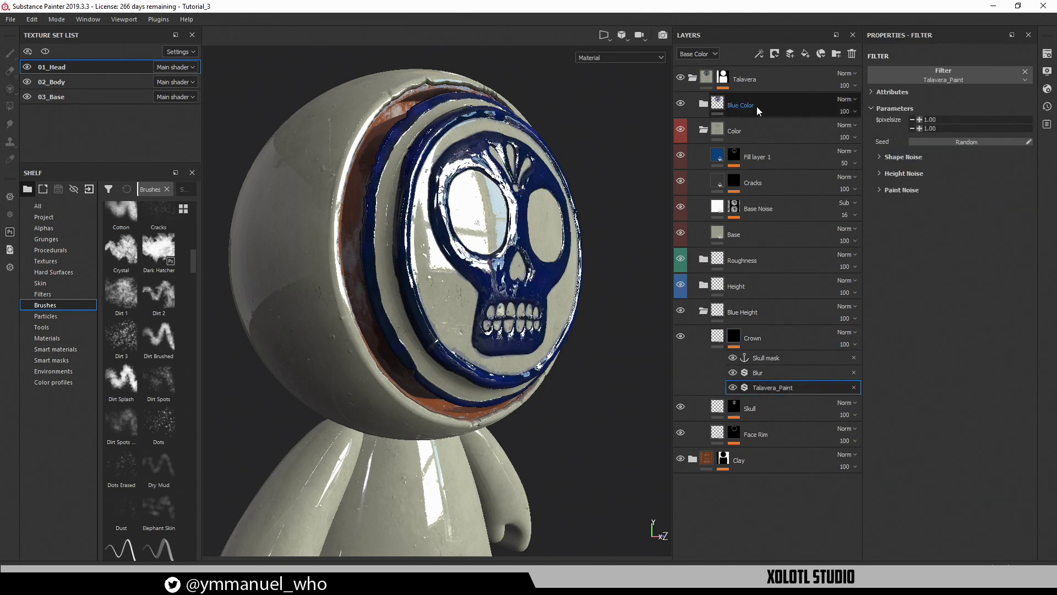
{"action": "left_click", "coordinate": [761, 52]}
{"action": "left_click", "coordinate": [781, 88]}
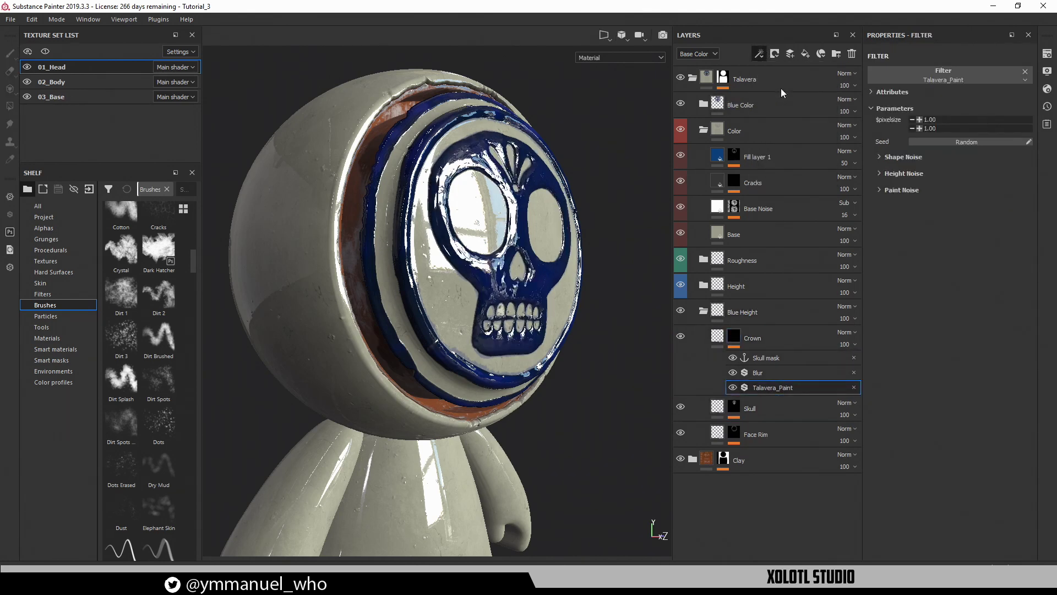
{"action": "left_click_drag", "start_coordinate": [764, 398], "coordinate": [765, 379]}
{"action": "left_click", "coordinate": [771, 402]}
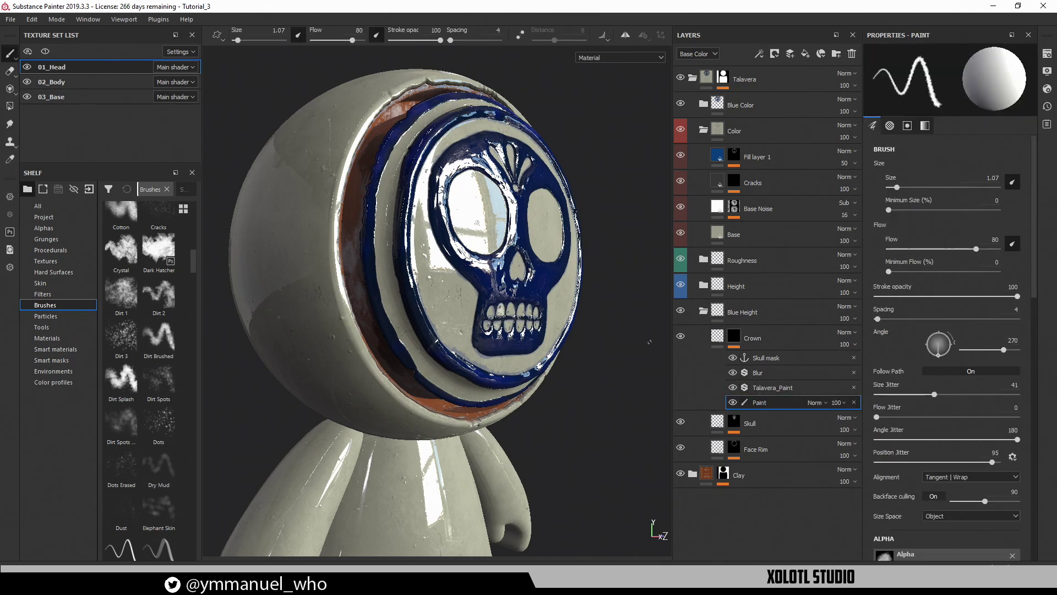
Show the 2D texture view with only the Base Color channel, zoomed on the eye rings
{"action": "left_click_drag", "start_coordinate": [491, 274], "coordinate": [486, 275], "text": "alt"}
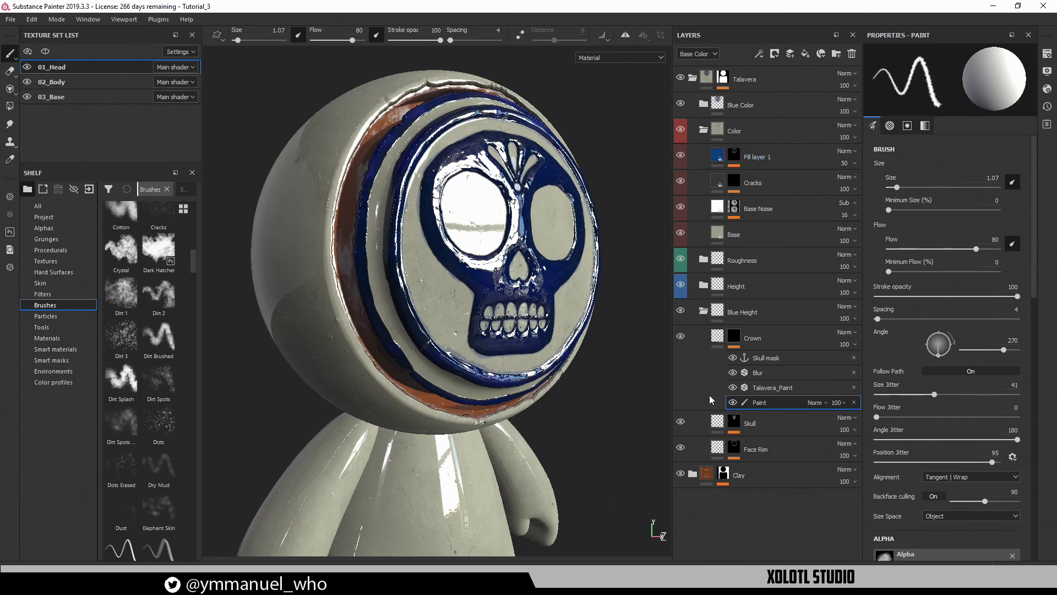
{"action": "right_click_drag", "start_coordinate": [534, 347], "coordinate": [495, 329], "text": "alt"}
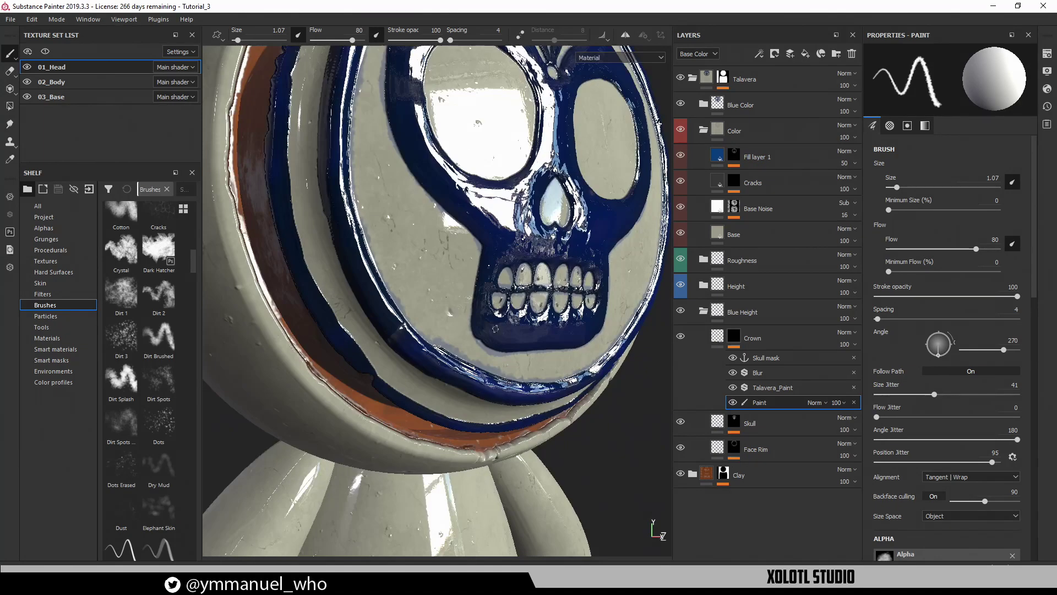
{"action": "key", "text": "F2"}
{"action": "right_click_drag", "start_coordinate": [501, 402], "coordinate": [462, 336], "text": "alt"}
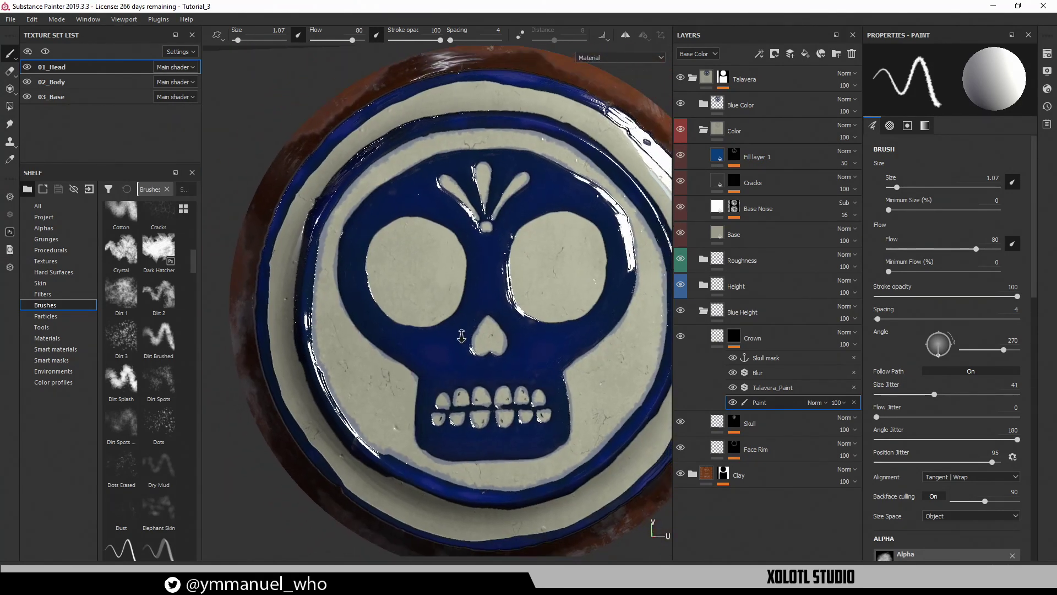
{"action": "key", "text": "c"}
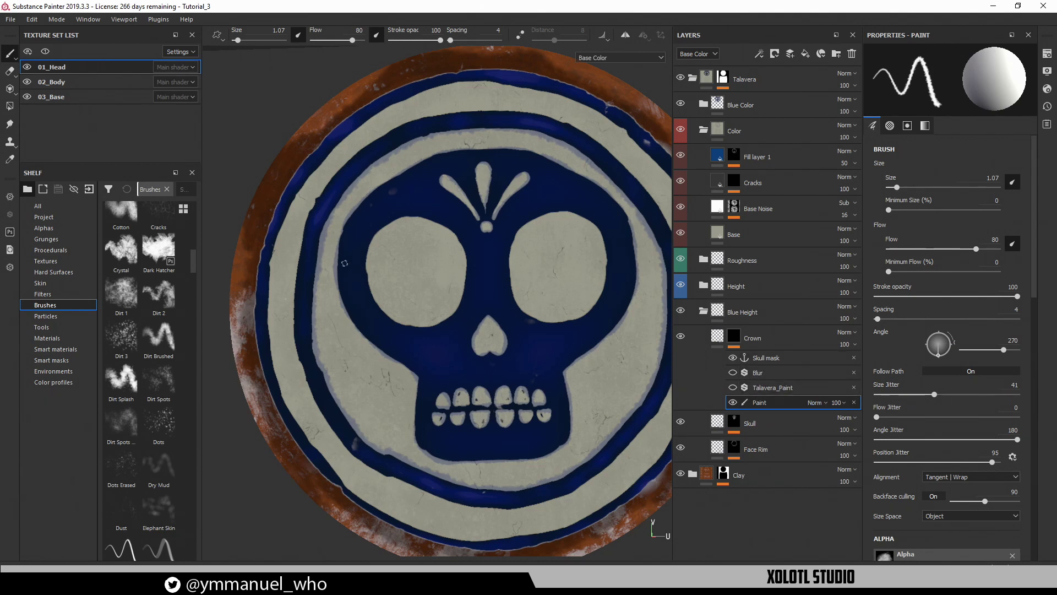
{"action": "right_click_drag", "start_coordinate": [344, 263], "coordinate": [547, 390], "text": "alt"}
{"action": "middle_click_drag", "start_coordinate": [431, 336], "coordinate": [495, 561], "text": "alt"}
{"action": "right_click_drag", "start_coordinate": [390, 357], "coordinate": [443, 385], "text": "alt"}
Try renaming Fill layer 1 twice, cancelling the first attempt
{"action": "left_click", "coordinate": [763, 157]}
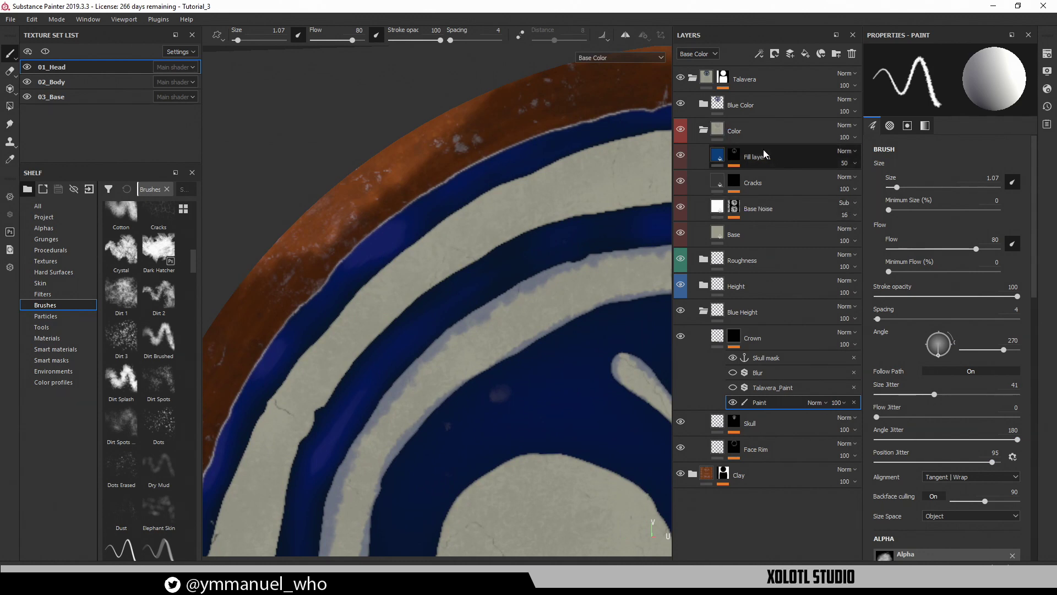
{"action": "double_click", "coordinate": [765, 156]}
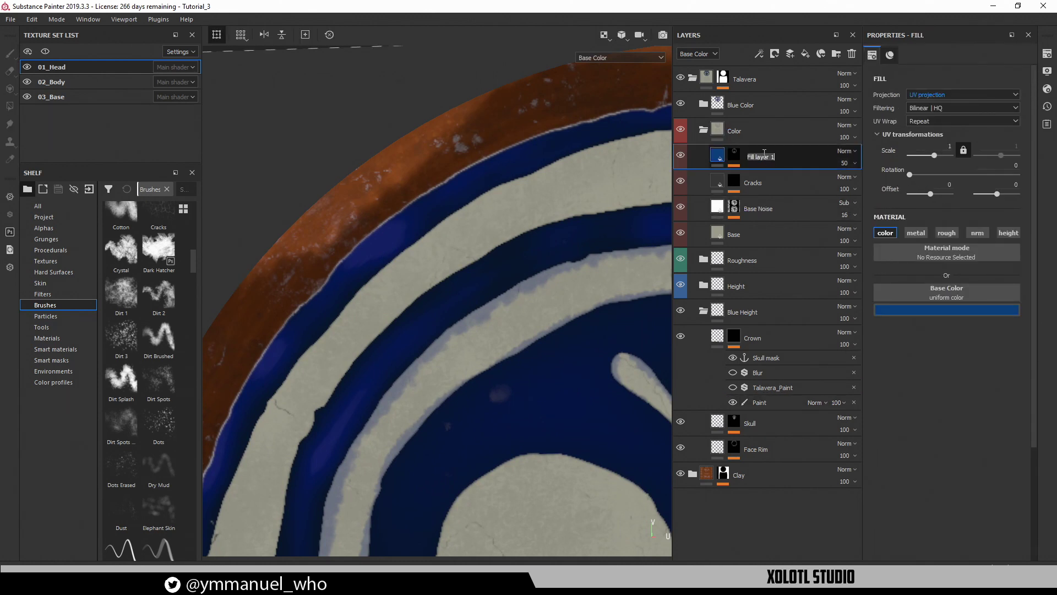
{"action": "type", "text": "s"}
{"action": "key", "text": "Escape"}
{"action": "double_click", "coordinate": [764, 156]}
{"action": "type", "text": "Blue"}
Duplicate the Skull layer inside Blue Color and start renaming the copy to Crown
{"action": "left_click", "coordinate": [703, 130]}
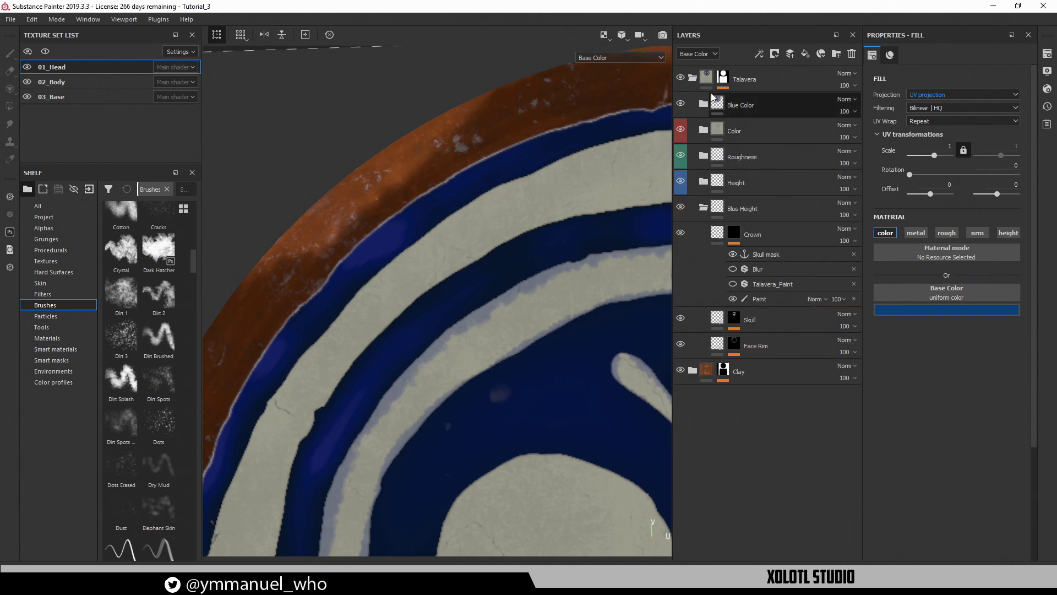
{"action": "left_click", "coordinate": [703, 103]}
{"action": "left_click", "coordinate": [755, 131]}
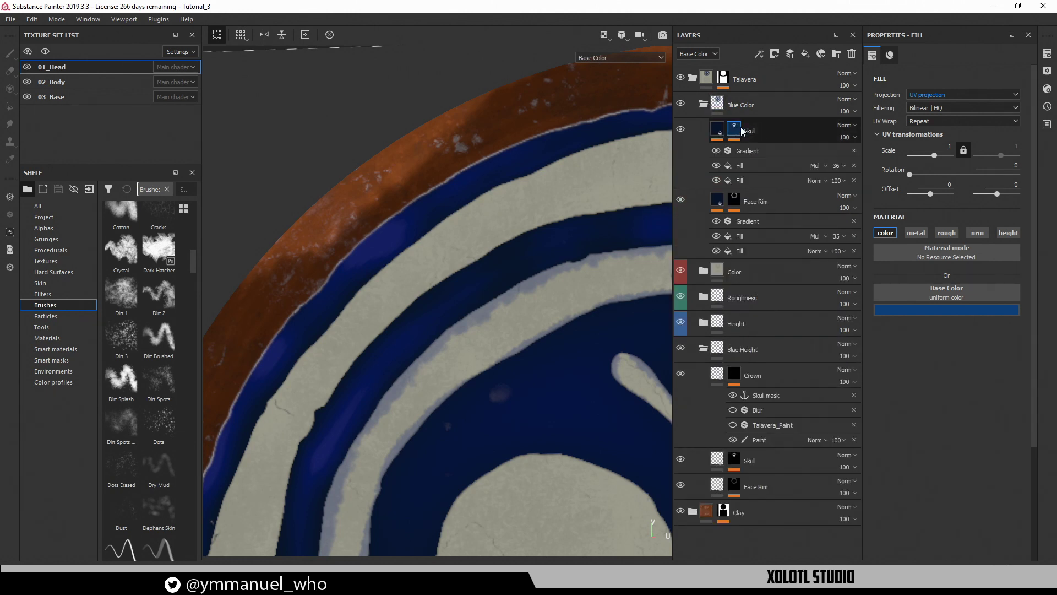
{"action": "left_click", "coordinate": [775, 131]}
{"action": "key", "text": "ctrl+d"}
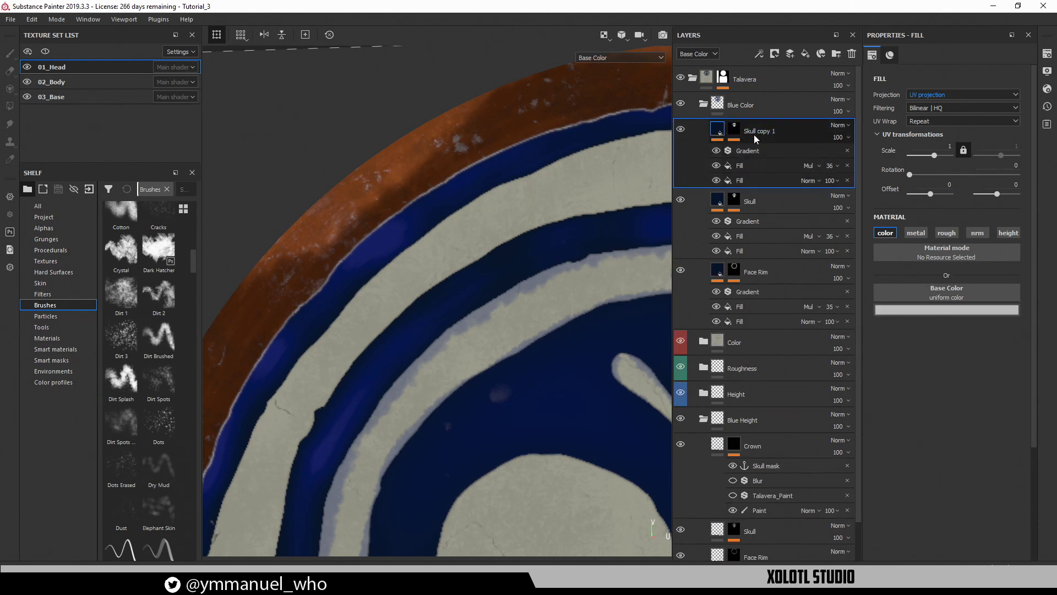
{"action": "double_click", "coordinate": [755, 131]}
{"action": "type", "text": "Crwon"}
{"action": "key", "text": "Return"}
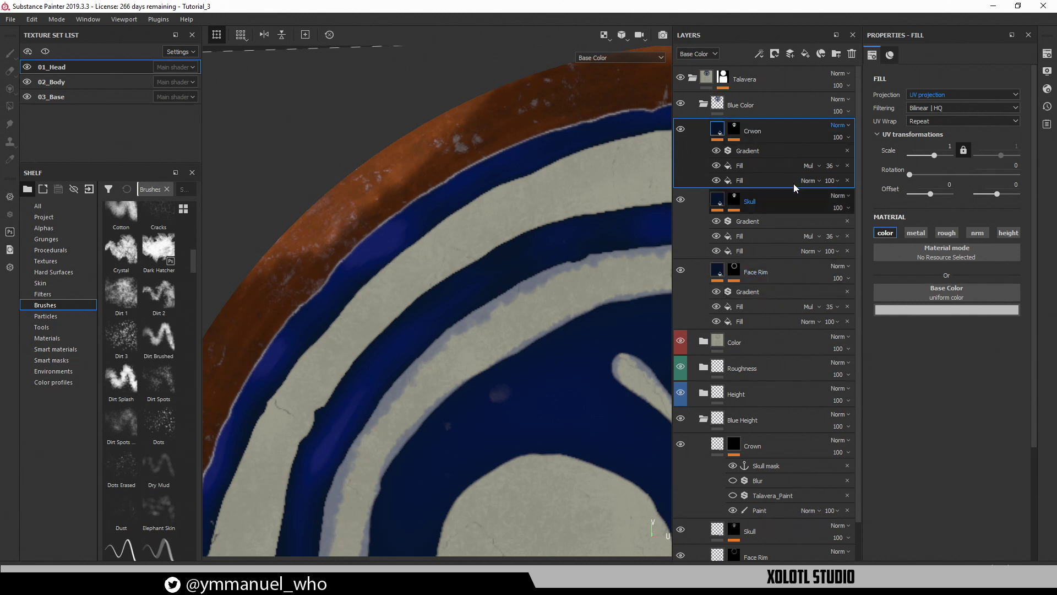
{"action": "type", "text": "Cr"}
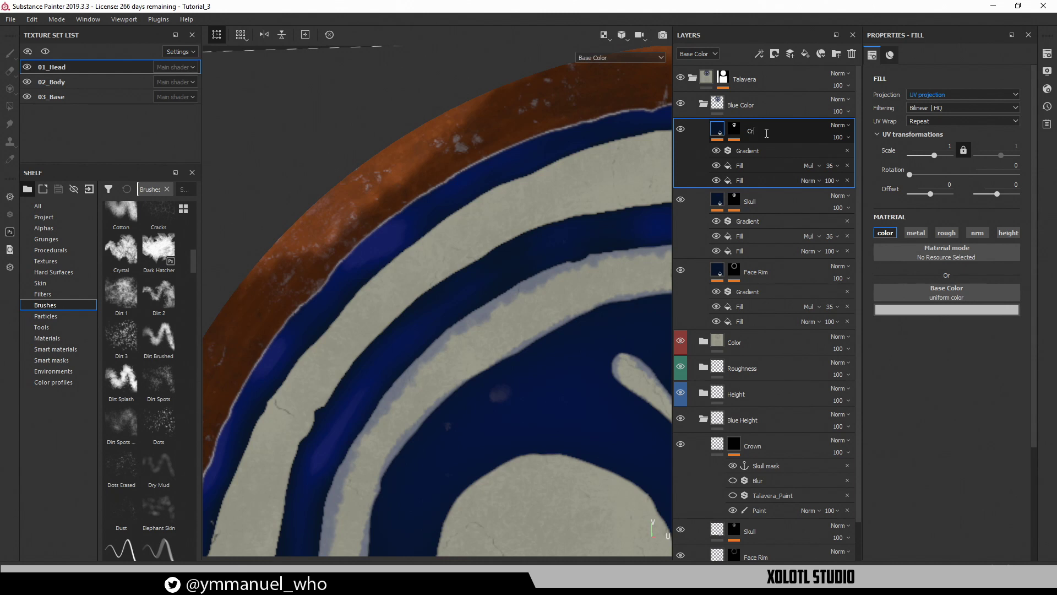
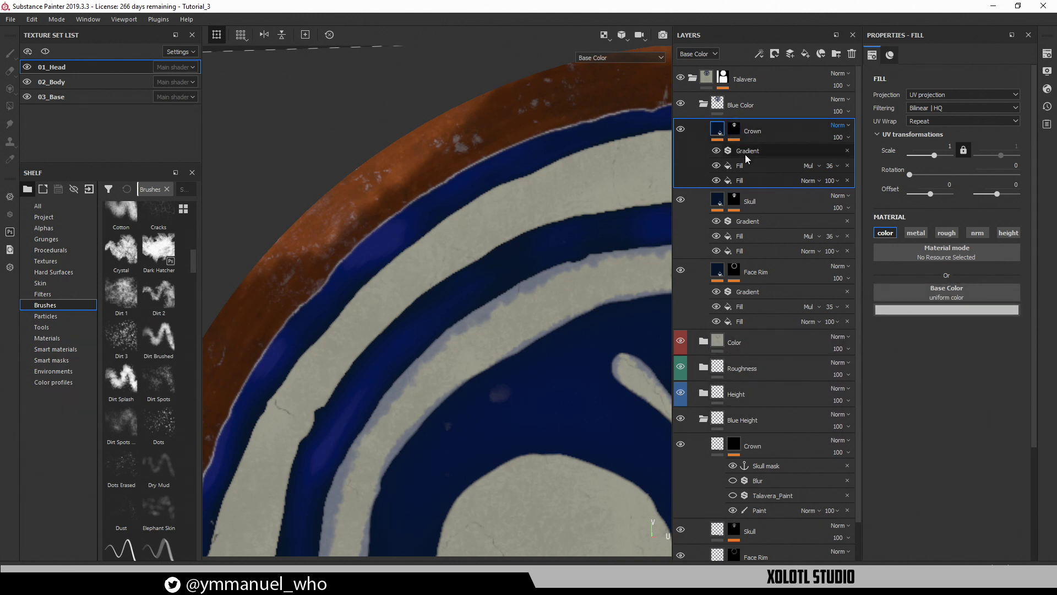
Rename the Blue Height crown's anchor point to 'Crown Mask', fixing a typo along the way
{"action": "left_click", "coordinate": [735, 130]}
{"action": "left_click", "coordinate": [758, 165]}
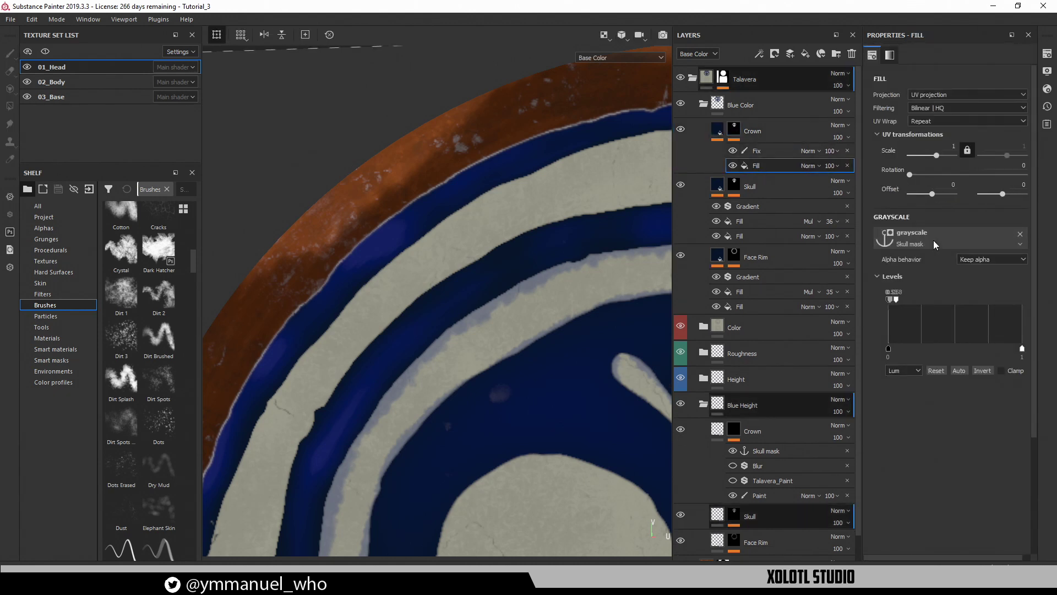
{"action": "left_click", "coordinate": [933, 244]}
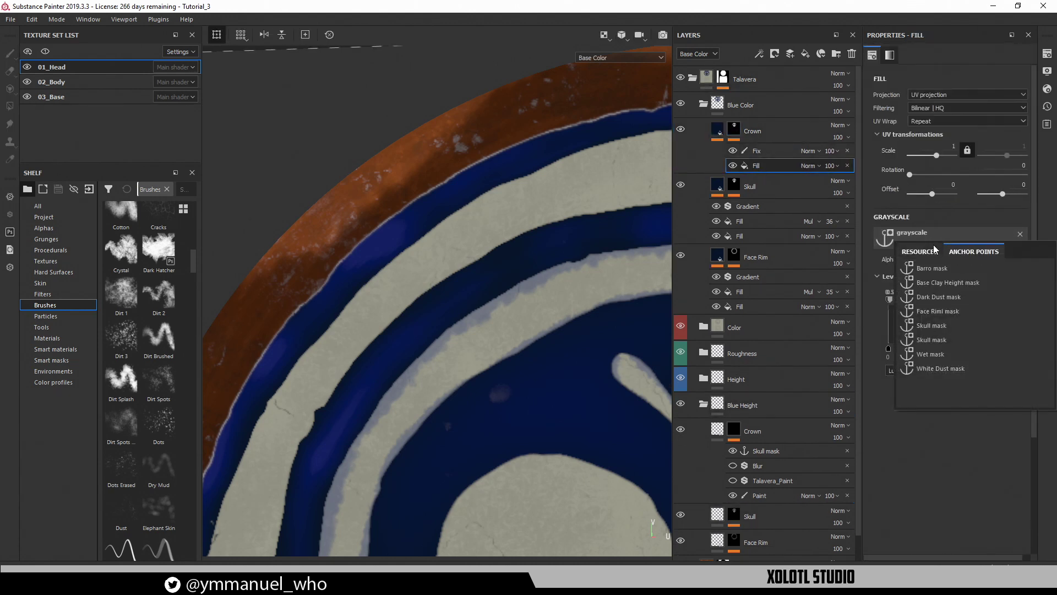
{"action": "left_click", "coordinate": [764, 450]}
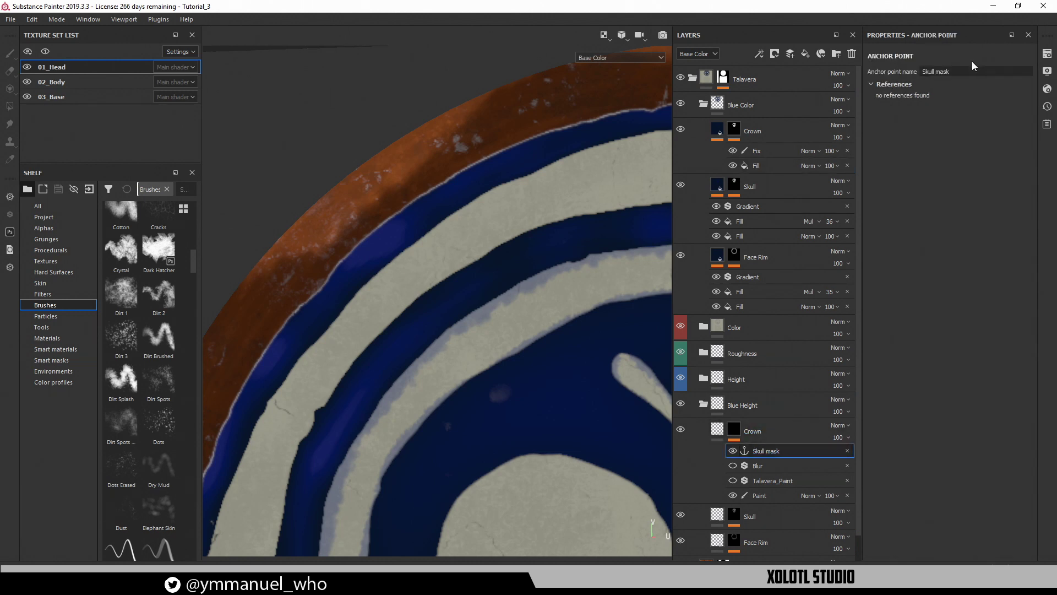
{"action": "left_click", "coordinate": [972, 71]}
{"action": "left_click_drag", "start_coordinate": [972, 71], "coordinate": [799, 71]}
{"action": "type", "text": "Crwon"}
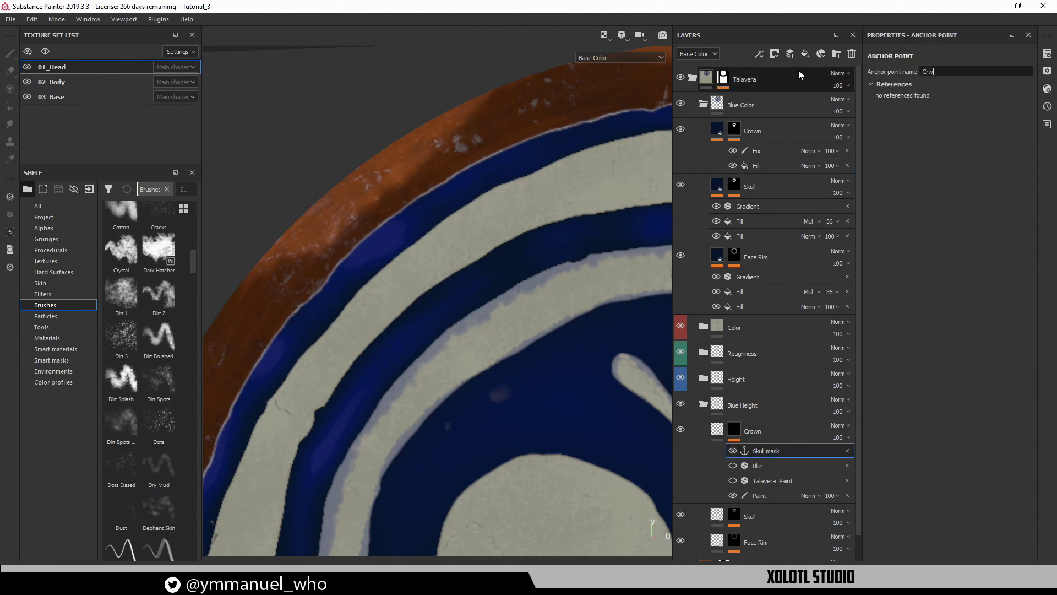
{"action": "key", "text": "BackSpace"}
{"action": "key", "text": "BackSpace"}
{"action": "key", "text": "BackSpace"}
{"action": "key", "text": "BackSpace"}
{"action": "type", "text": "own Mask"}
{"action": "key", "text": "Return"}
Set the Crown mask fill's grayscale input to the Crown Mask anchor
{"action": "left_click", "coordinate": [786, 162]}
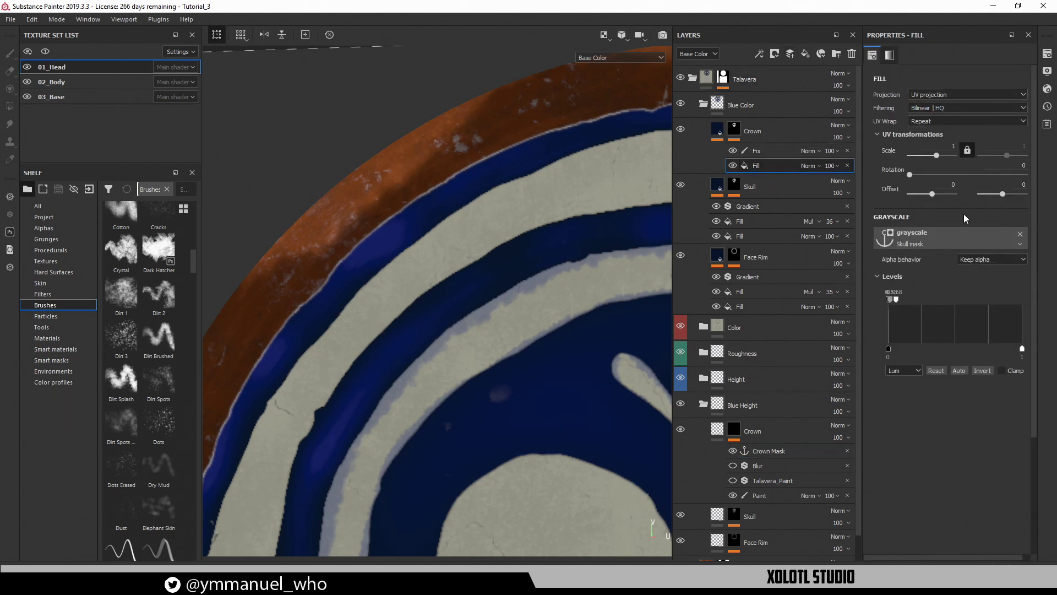
{"action": "left_click", "coordinate": [948, 236]}
{"action": "left_click", "coordinate": [933, 289]}
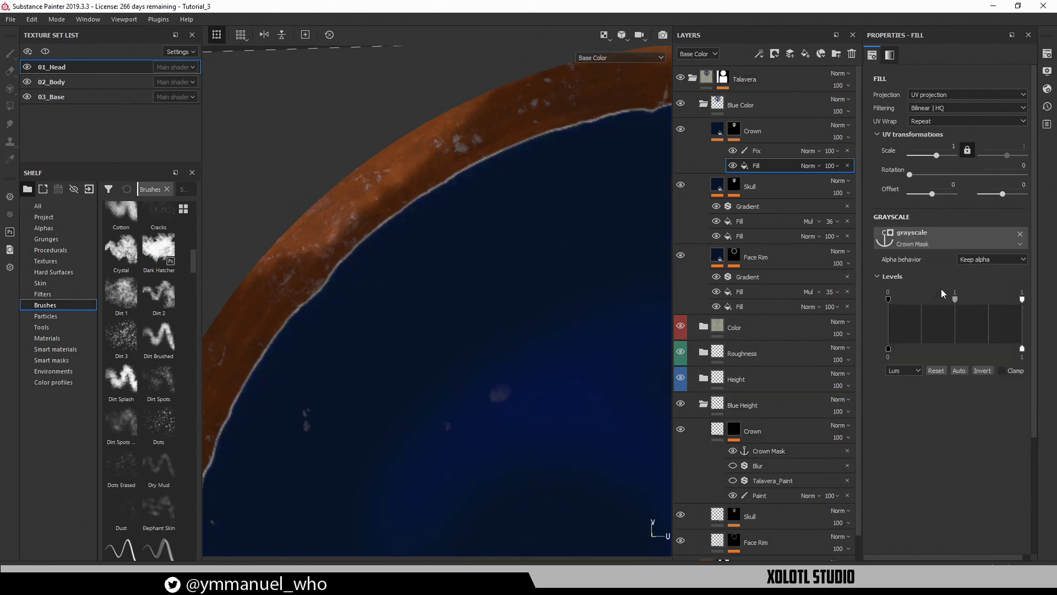
Switch the Crown colour fill's anchor from Skull mask to Crown Mask
{"action": "left_click", "coordinate": [721, 132]}
{"action": "left_click", "coordinate": [739, 182]}
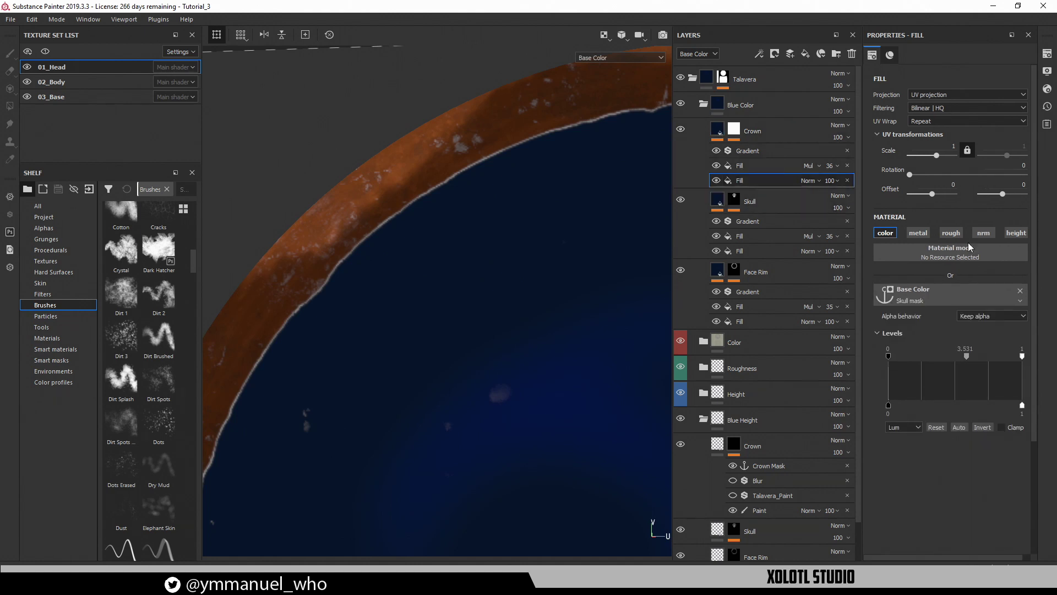
{"action": "left_click", "coordinate": [916, 299]}
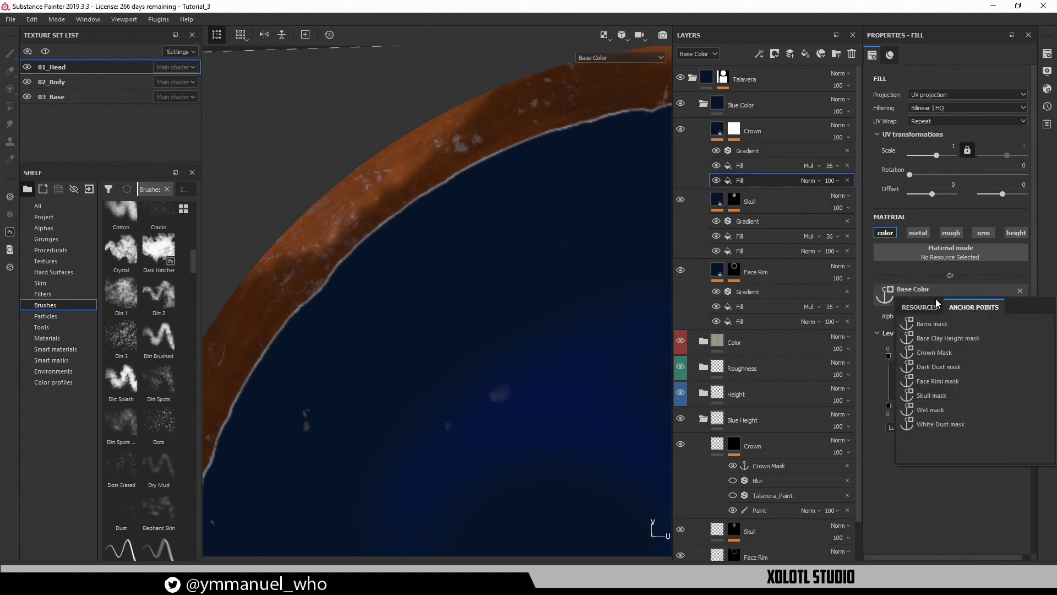
{"action": "left_click", "coordinate": [936, 354]}
Lower the Levels white point on the Crown mask's fill to strengthen the mask
{"action": "left_click", "coordinate": [734, 130]}
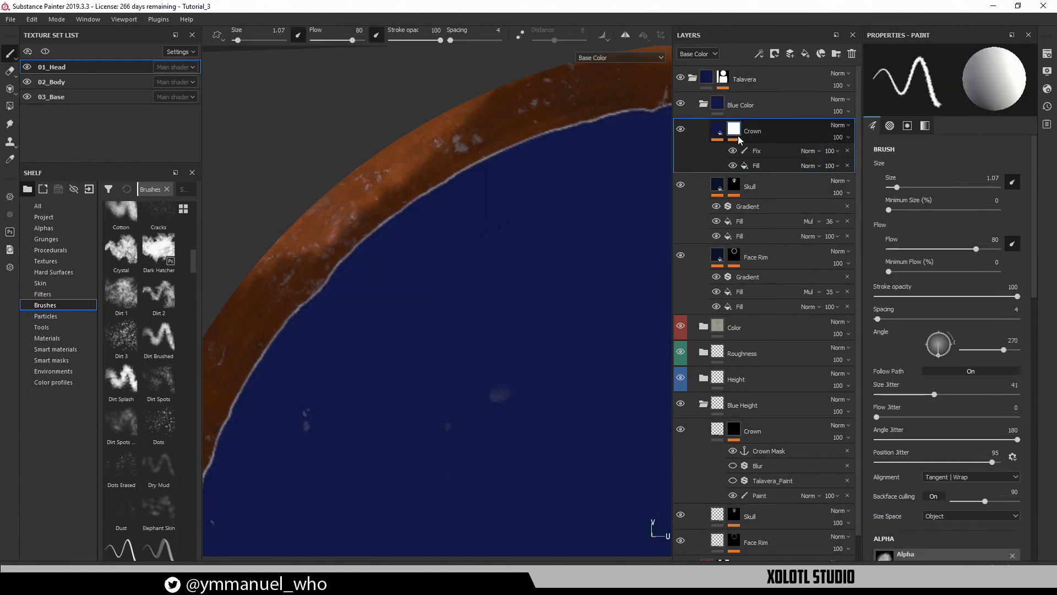
{"action": "left_click", "coordinate": [767, 165]}
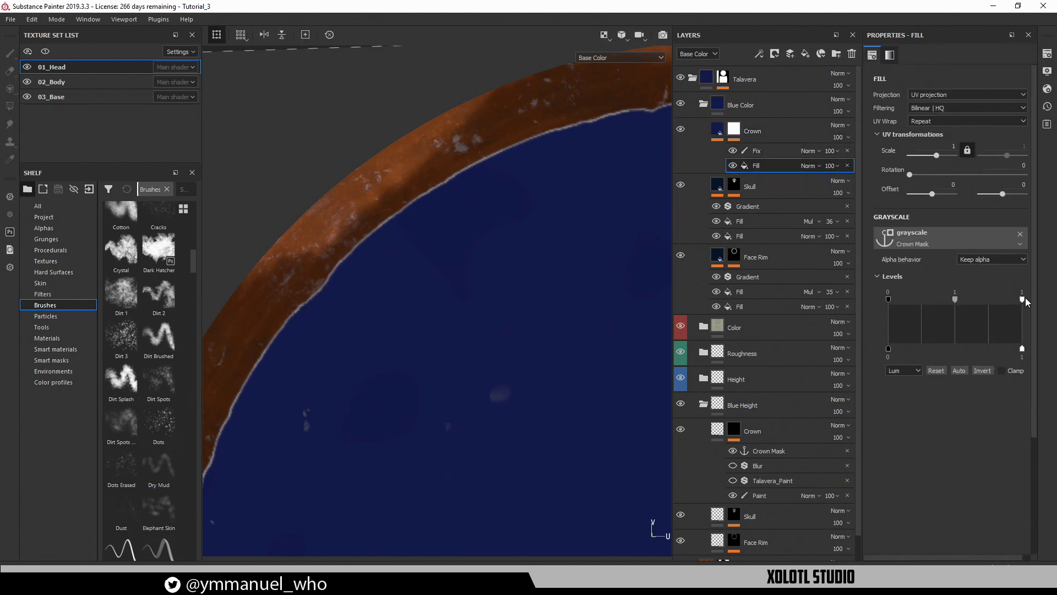
{"action": "left_click_drag", "start_coordinate": [1022, 298], "coordinate": [904, 298]}
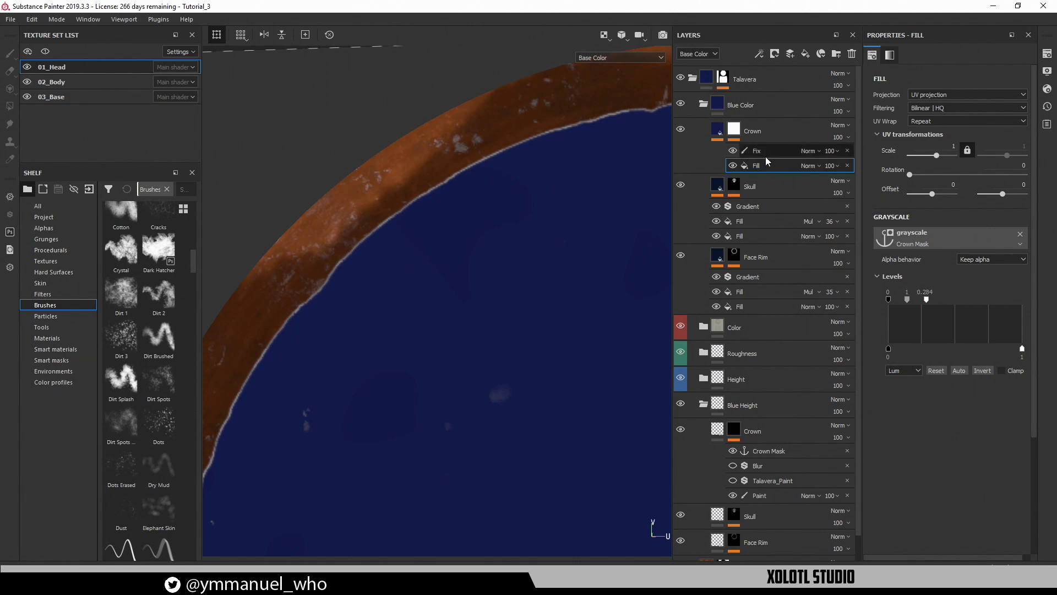
Inspect the circle's rim and check which fills reference the Crown Mask anchor
{"action": "left_click", "coordinate": [759, 498]}
{"action": "right_click_drag", "start_coordinate": [558, 423], "coordinate": [535, 370], "text": "alt"}
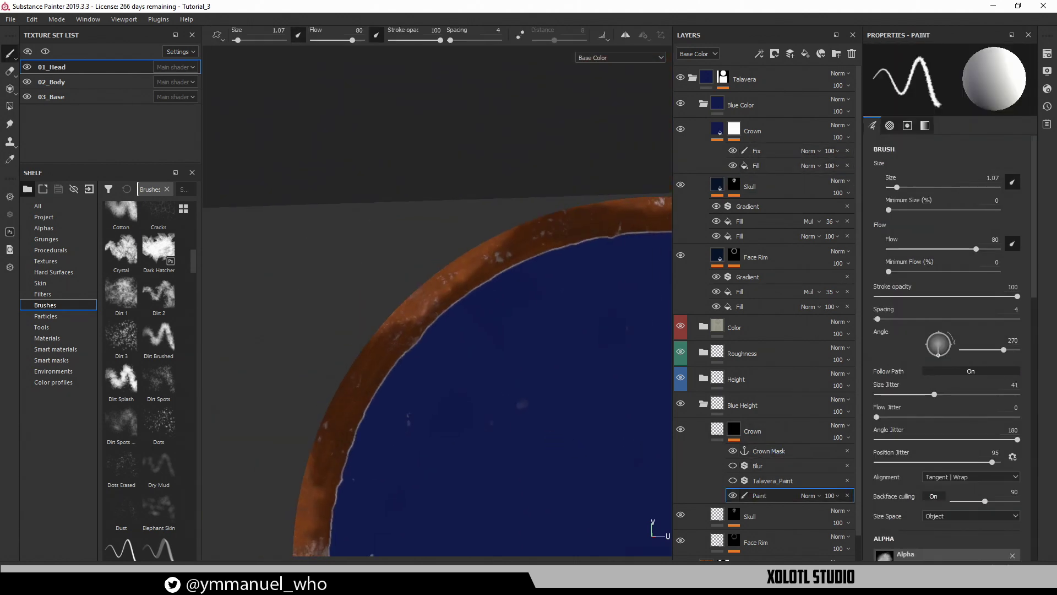
{"action": "mouse_move", "coordinate": [535, 370]}
{"action": "middle_mouse_down", "text": "alt"}
{"action": "mouse_move", "coordinate": [391, 61]}
{"action": "mouse_move", "coordinate": [392, 6]}
{"action": "middle_mouse_up", "text": "alt"}
{"action": "right_click_drag", "start_coordinate": [536, 337], "coordinate": [523, 271], "text": "alt"}
{"action": "middle_click_drag", "start_coordinate": [543, 302], "coordinate": [547, 350], "text": "alt"}
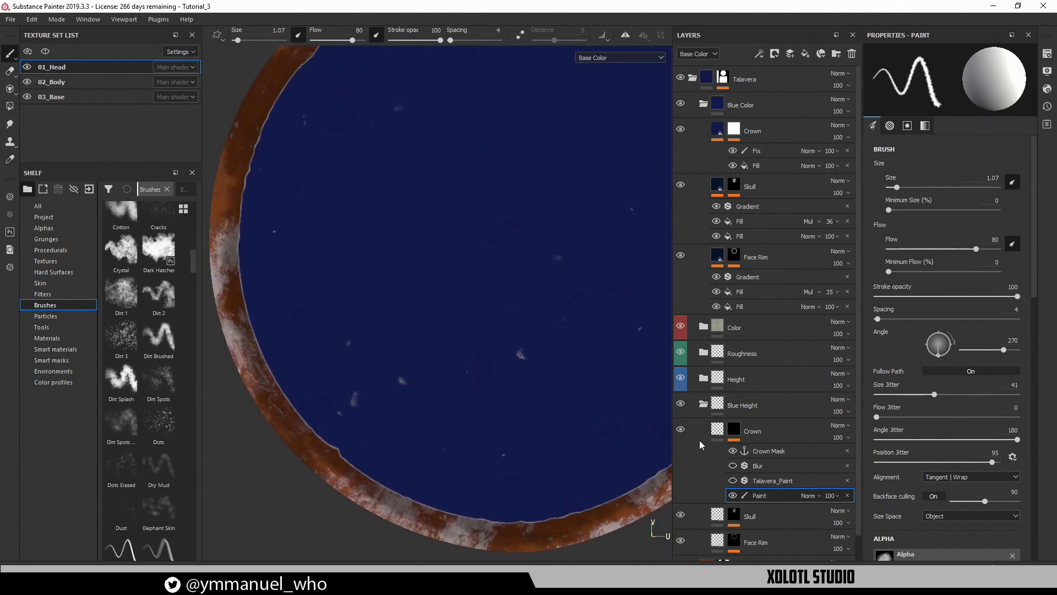
{"action": "left_click", "coordinate": [726, 451]}
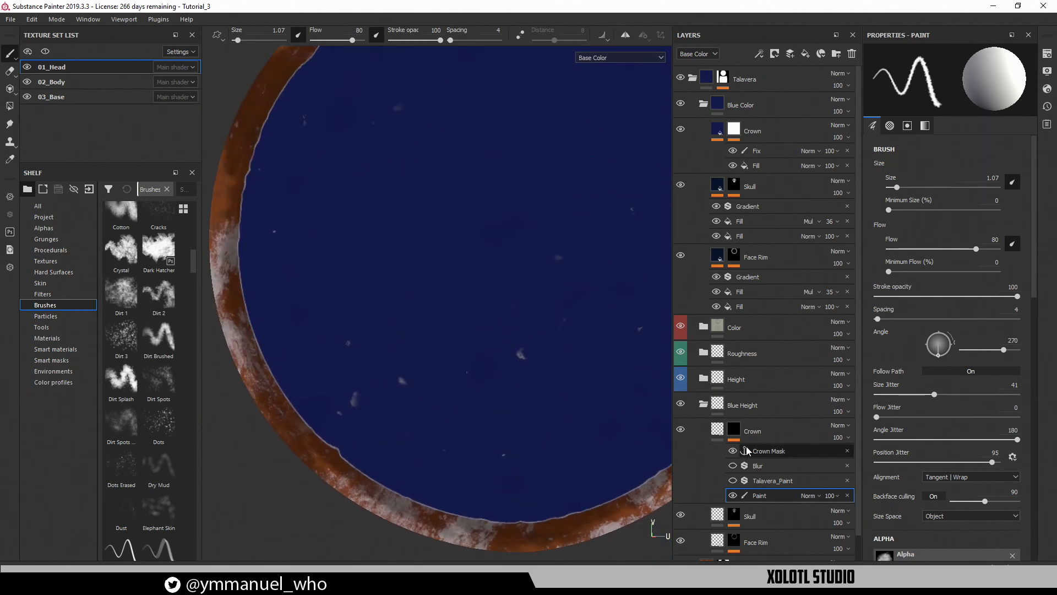
Toggle the Crown layer to compare, then hide the Fix paint in its mask
{"action": "left_click", "coordinate": [683, 129]}
{"action": "left_click", "coordinate": [682, 128]}
{"action": "left_click", "coordinate": [749, 166]}
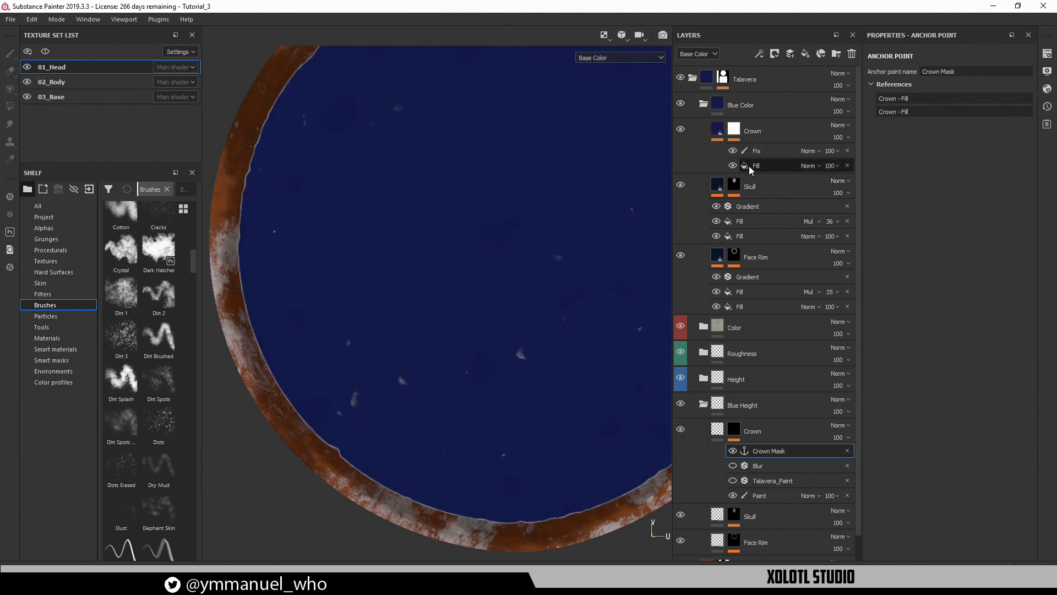
{"action": "left_click", "coordinate": [739, 136]}
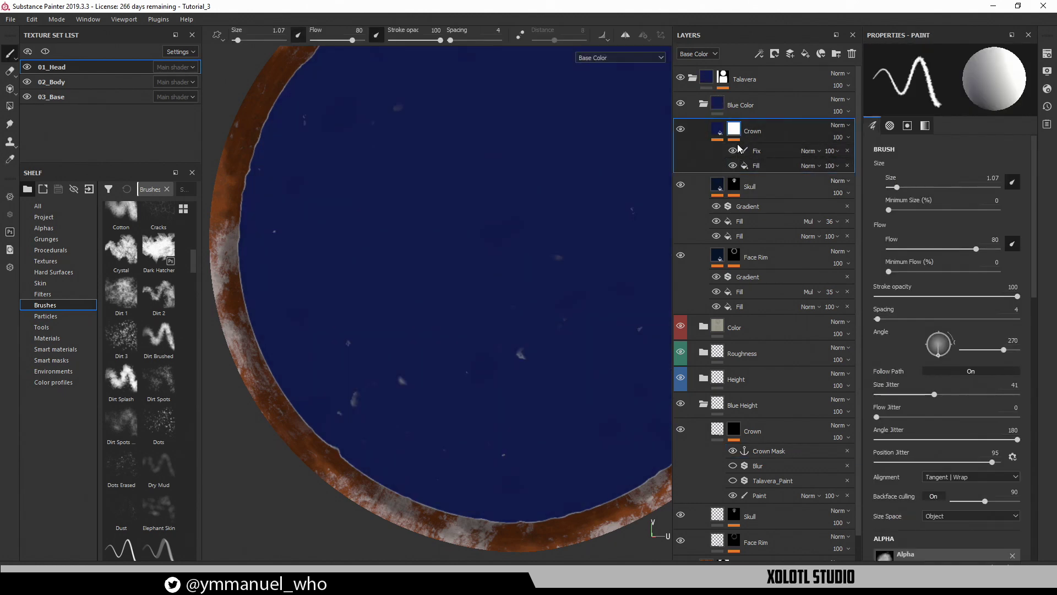
{"action": "left_click", "coordinate": [732, 150]}
{"action": "left_click", "coordinate": [762, 168]}
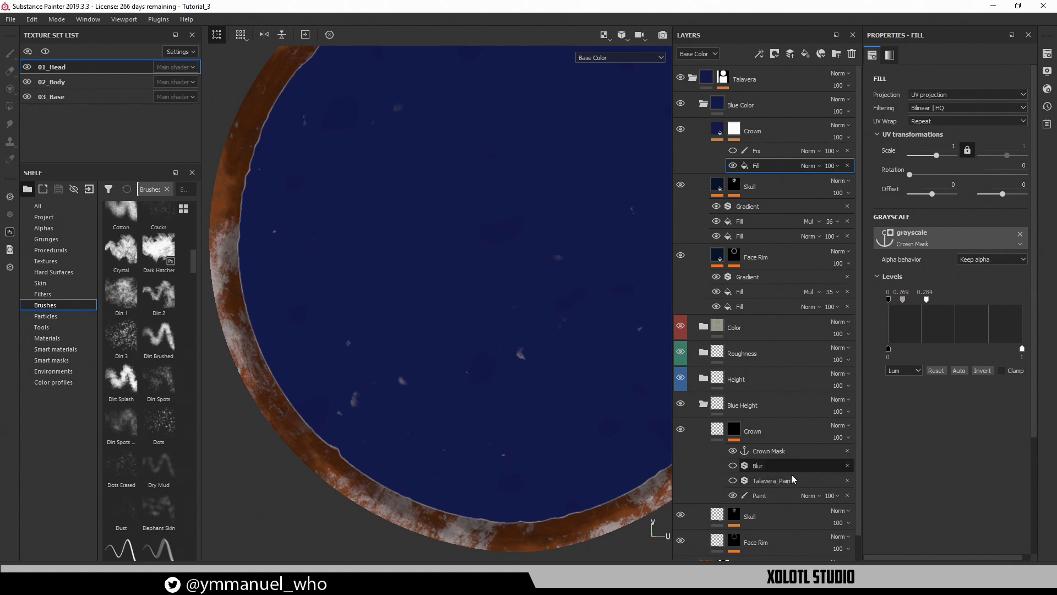
Paint a test stroke, then shift the mask Levels midpoint so the blue skull reappears
{"action": "left_click", "coordinate": [776, 495]}
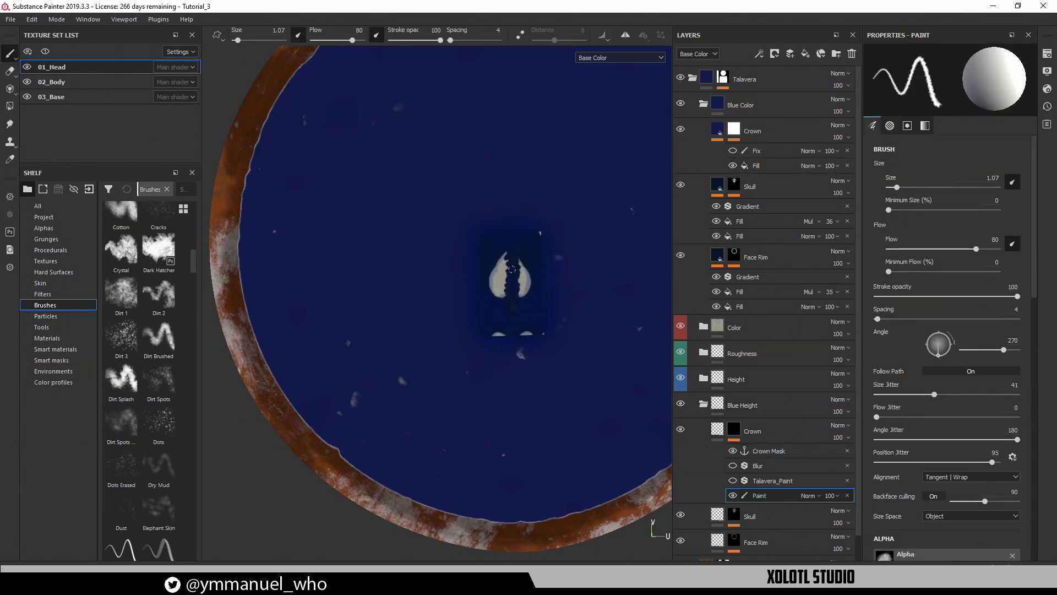
{"action": "mouse_move", "coordinate": [322, 171]}
{"action": "left_mouse_down"}
{"action": "mouse_move", "coordinate": [320, 217]}
{"action": "mouse_move", "coordinate": [388, 316]}
{"action": "left_mouse_up"}
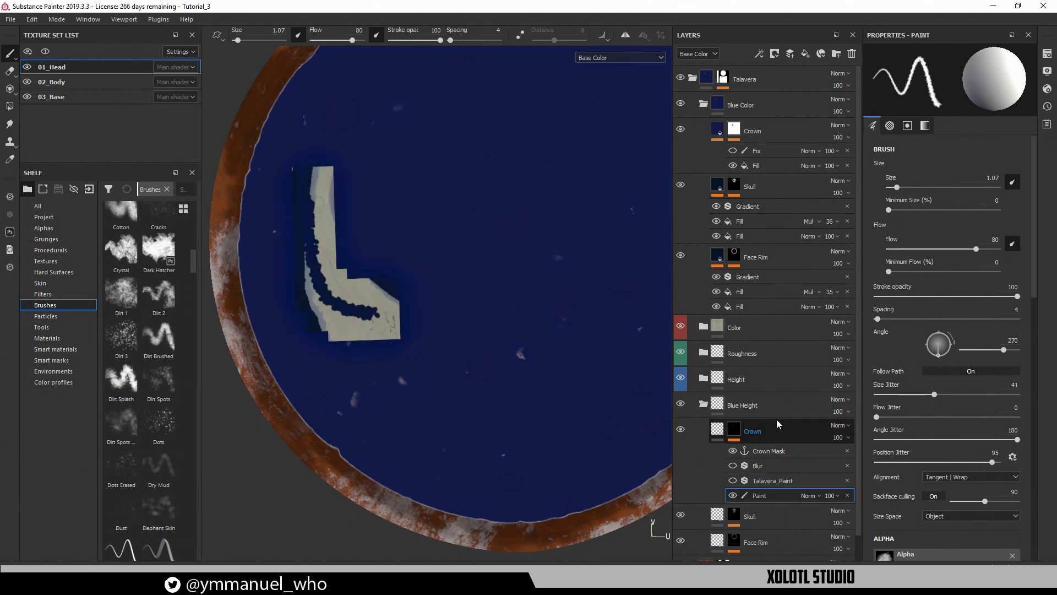
{"action": "left_click", "coordinate": [760, 166]}
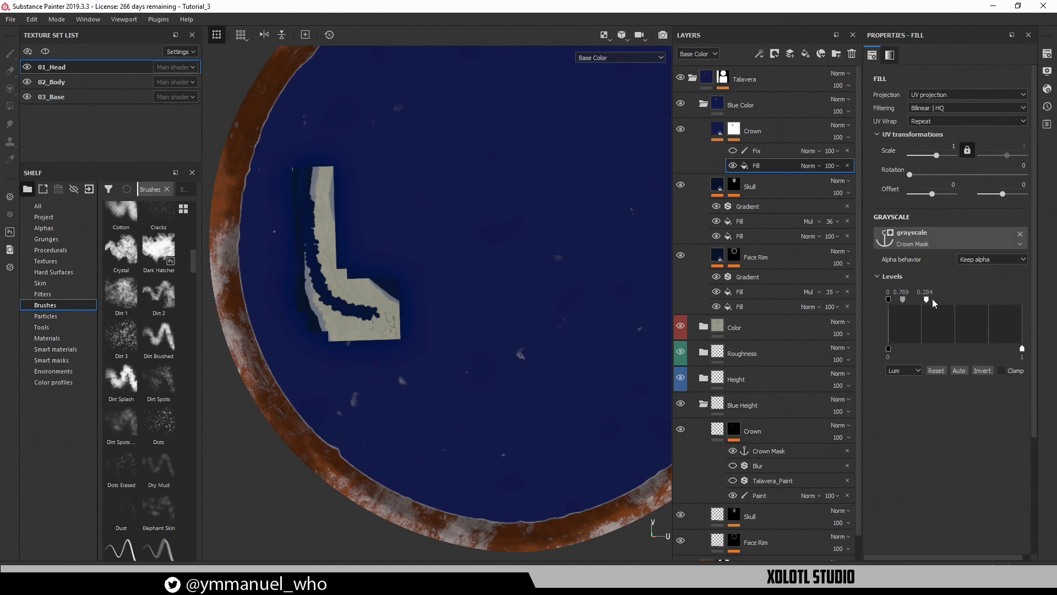
{"action": "mouse_move", "coordinate": [927, 298]}
{"action": "left_mouse_down"}
{"action": "mouse_move", "coordinate": [972, 304]}
{"action": "mouse_move", "coordinate": [931, 302]}
{"action": "left_mouse_up"}
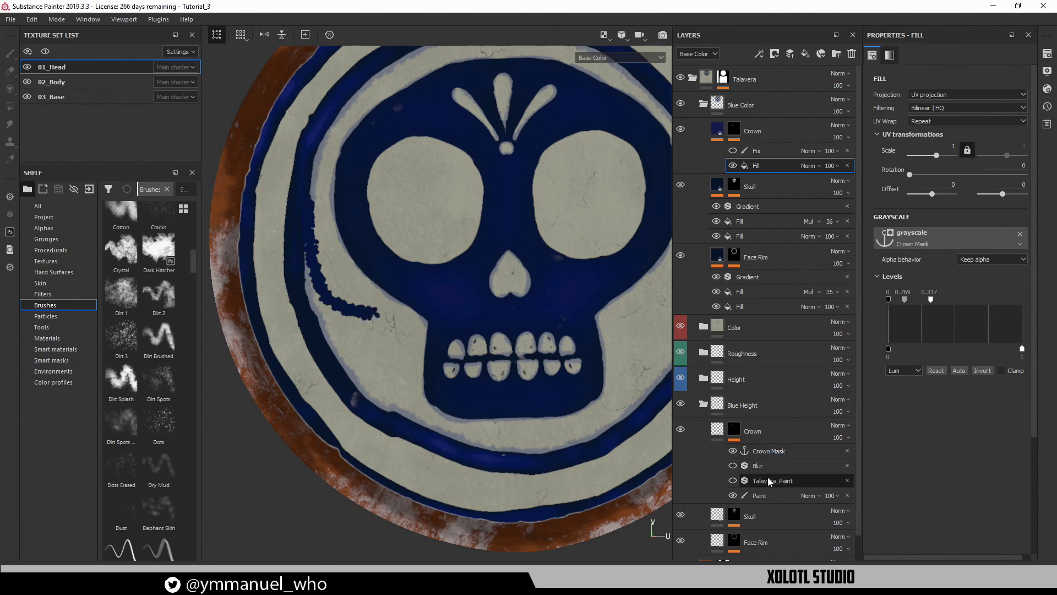
{"action": "left_click", "coordinate": [771, 495]}
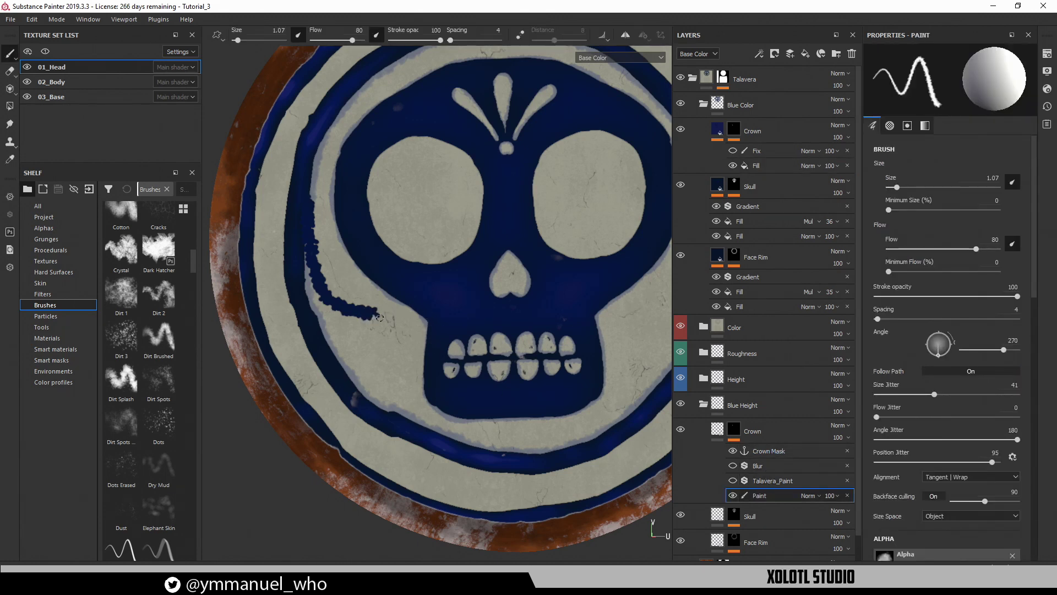
Erase the stray dark stroke left of the skull
{"action": "key", "text": "2"}
{"action": "mouse_move", "coordinate": [380, 316]}
{"action": "left_mouse_down"}
{"action": "mouse_move", "coordinate": [331, 285]}
{"action": "mouse_move", "coordinate": [316, 215]}
{"action": "left_mouse_up"}
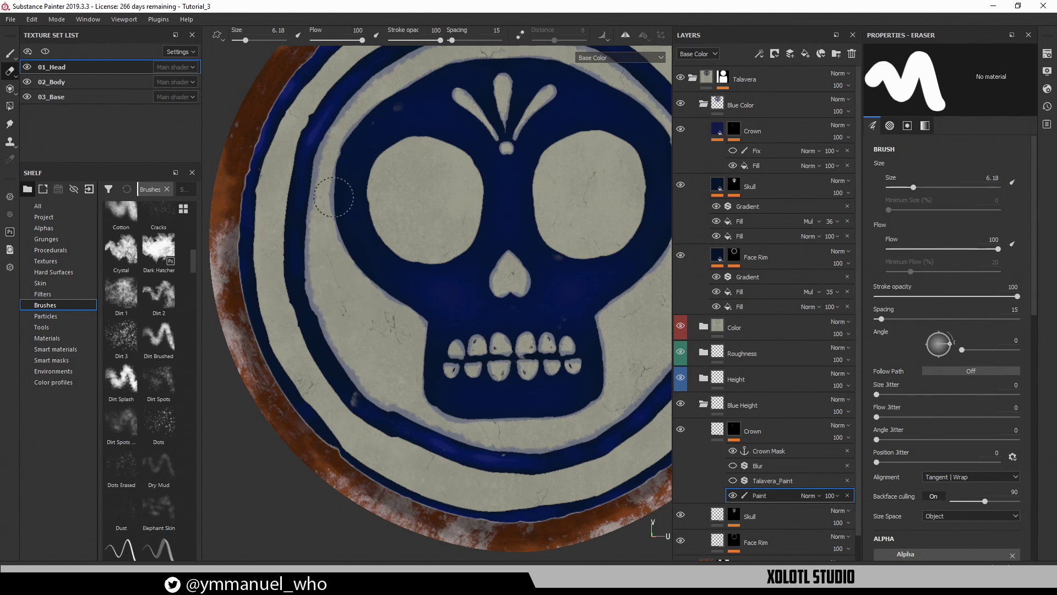
{"action": "key", "text": "1"}
Look around the skull design and try a small mark on the stone ring, then undo it
{"action": "middle_click_drag", "start_coordinate": [336, 214], "coordinate": [377, 308], "text": "alt"}
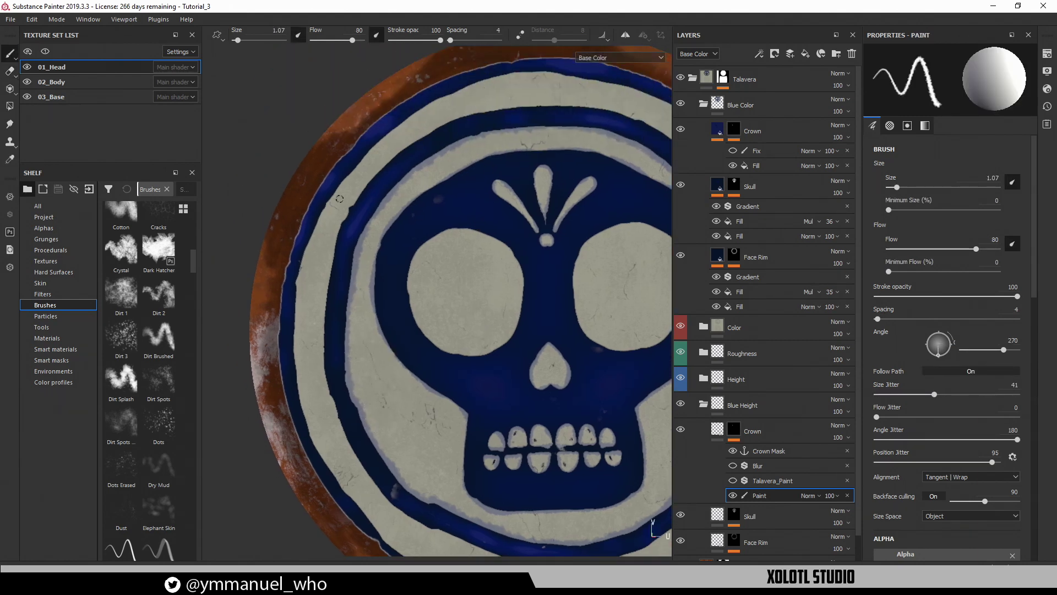
{"action": "middle_click_drag", "start_coordinate": [355, 309], "coordinate": [287, 157], "text": "alt"}
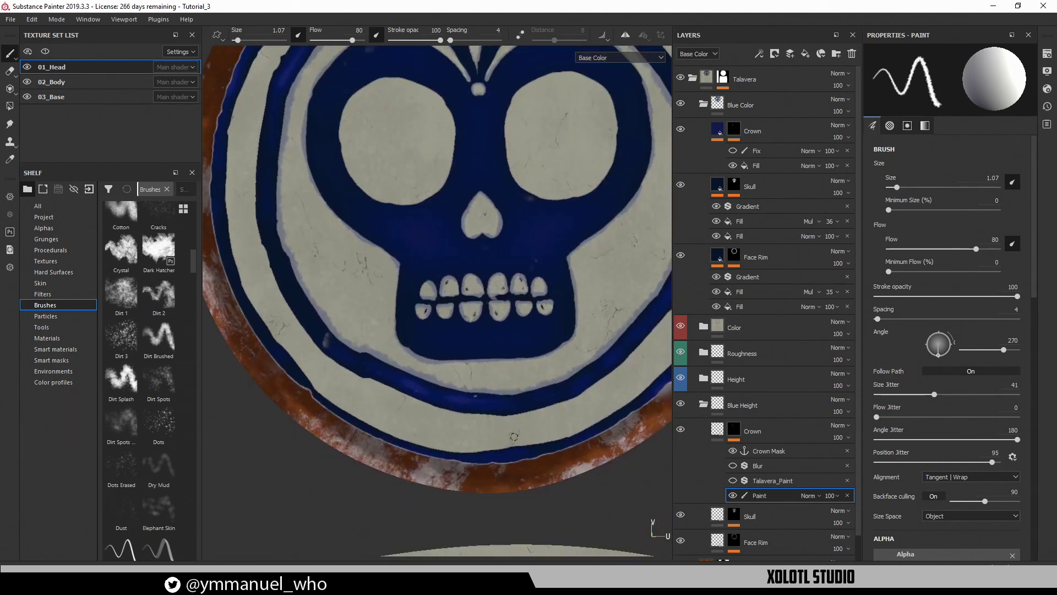
{"action": "middle_click_drag", "start_coordinate": [542, 402], "coordinate": [498, 464], "text": "alt"}
{"action": "middle_click_drag", "start_coordinate": [590, 284], "coordinate": [718, 299], "text": "alt"}
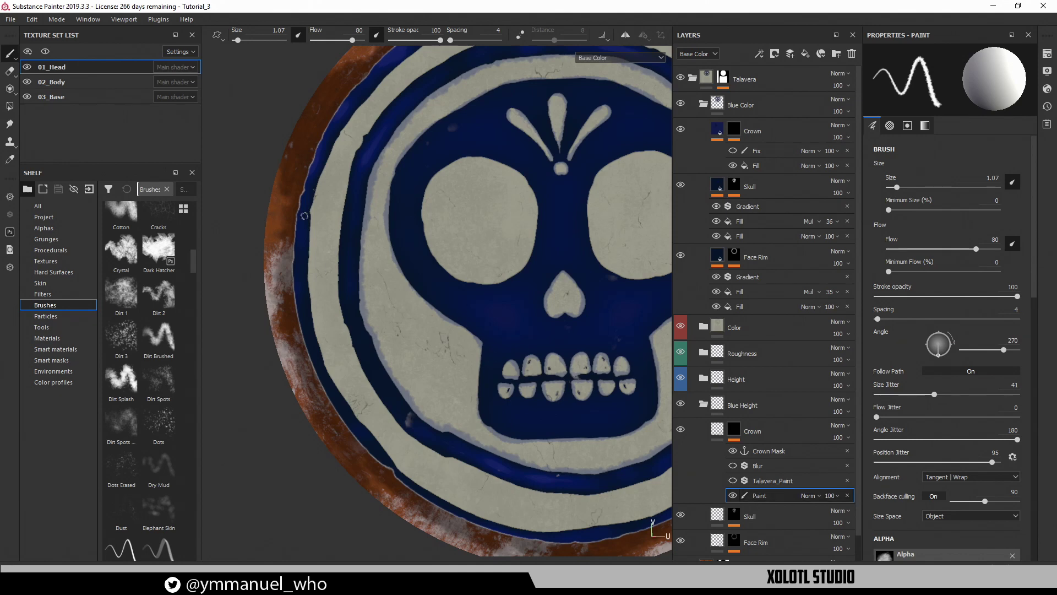
{"action": "right_click_drag", "start_coordinate": [341, 214], "coordinate": [359, 248], "text": "alt"}
{"action": "left_click_drag", "start_coordinate": [305, 211], "coordinate": [314, 222]}
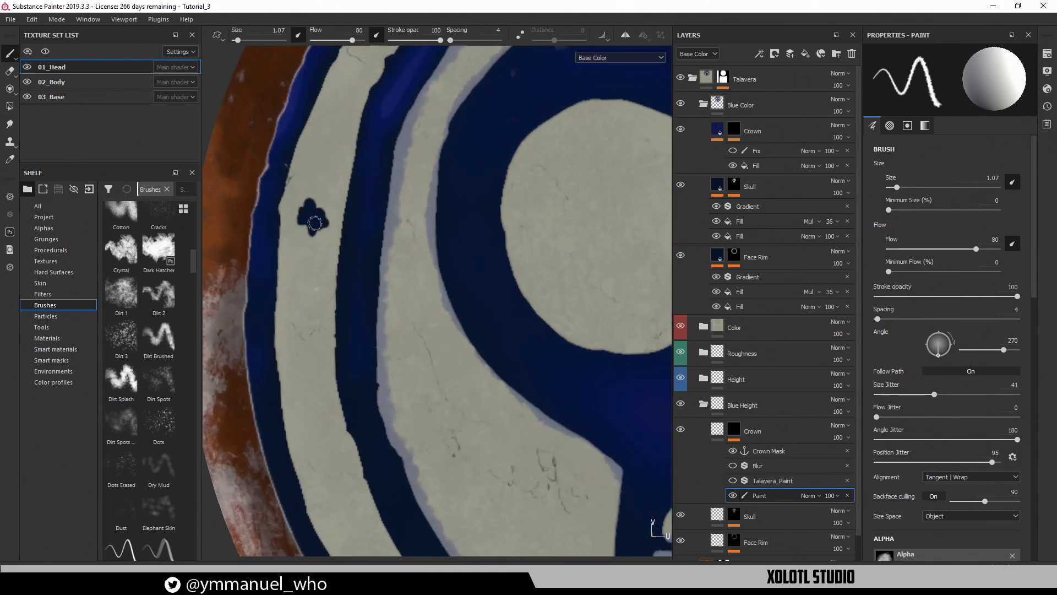
{"action": "key", "text": "ctrl+z"}
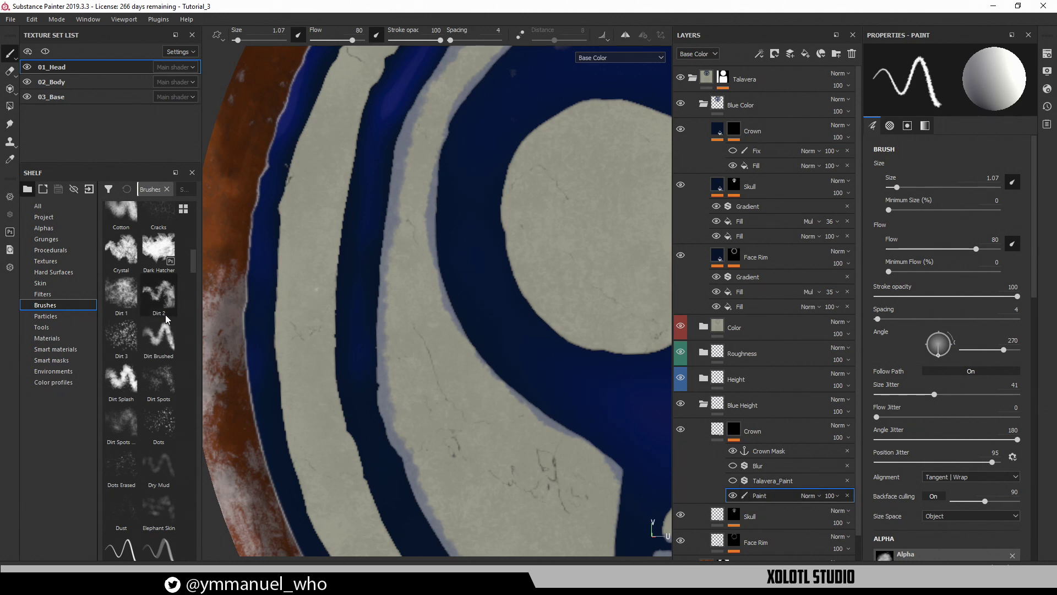
Switch to the Basic Hard brush with size ignoring pen pressure
{"action": "scroll", "coordinate": [157, 286], "scroll_direction": "up", "scroll_amount": 8}
{"action": "left_click", "coordinate": [158, 394]}
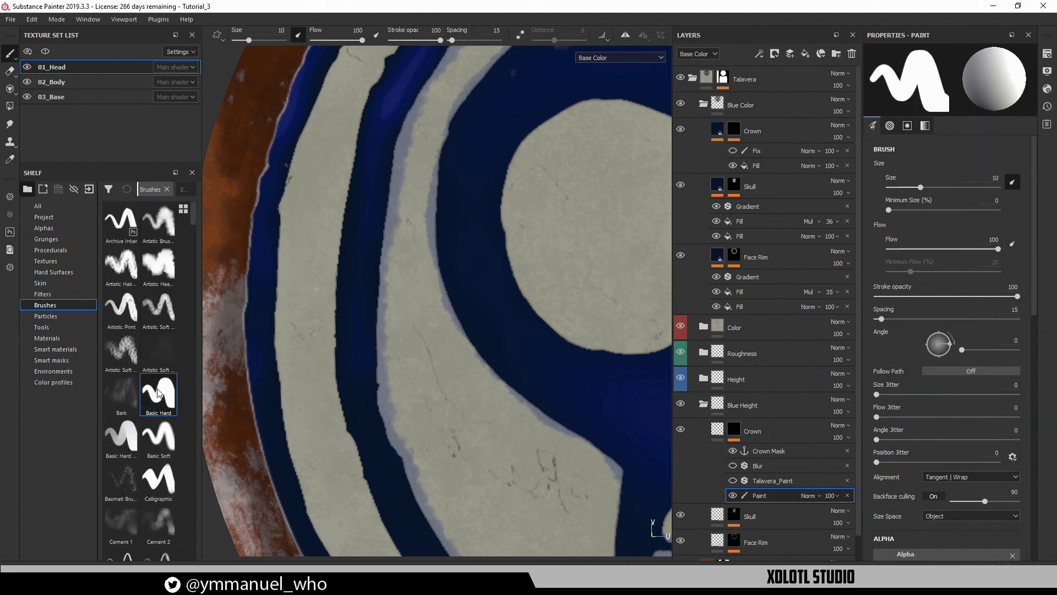
{"action": "left_click", "coordinate": [1015, 183]}
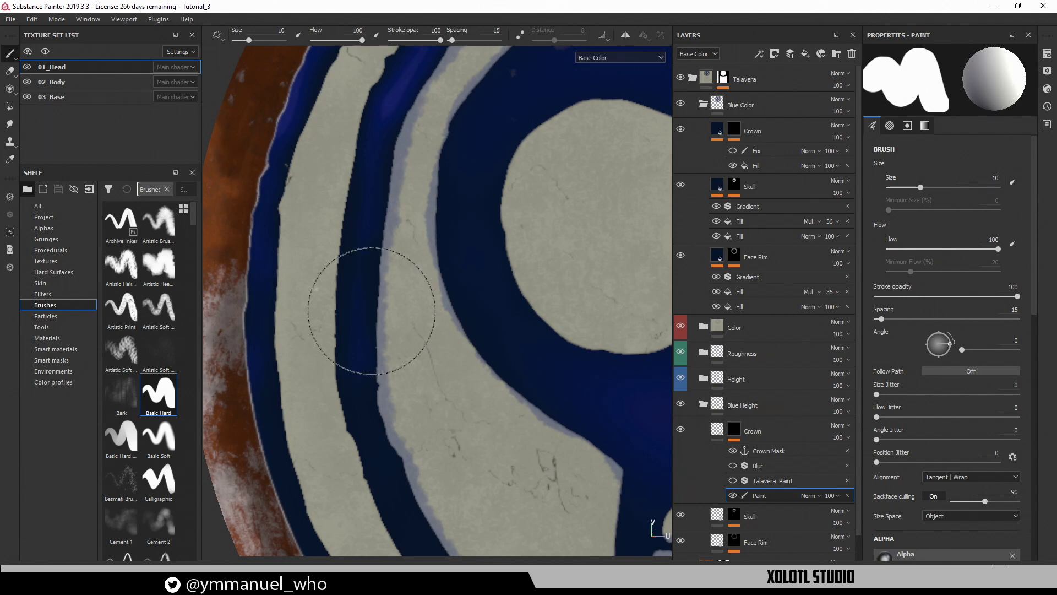
Go full-window, shrink the brush, and paint a mirrored crown ornament on the top band
{"action": "key", "text": "Tab"}
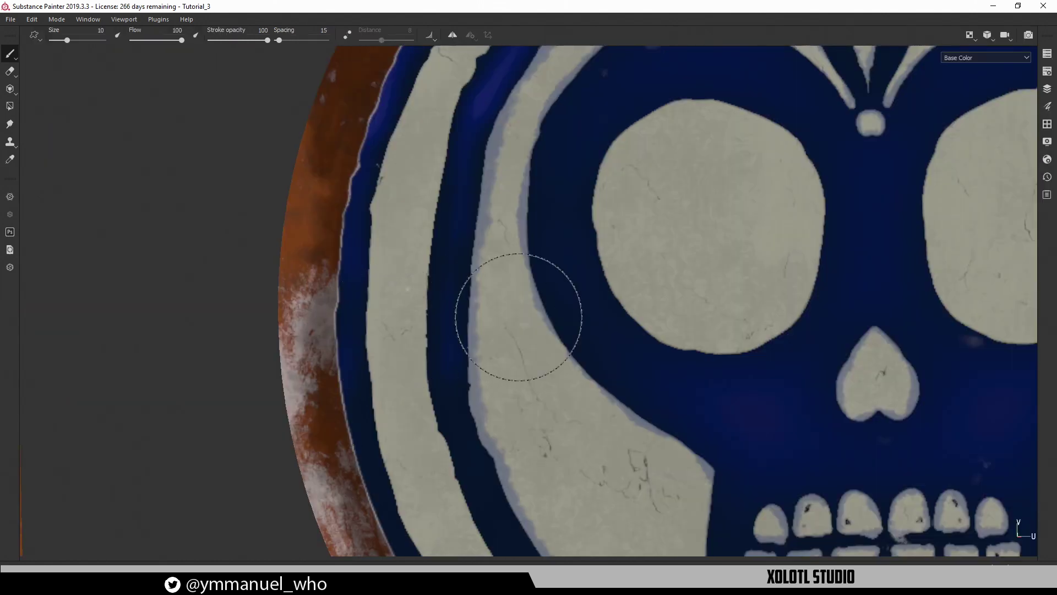
{"action": "right_click_drag", "start_coordinate": [535, 317], "coordinate": [473, 317], "text": "ctrl"}
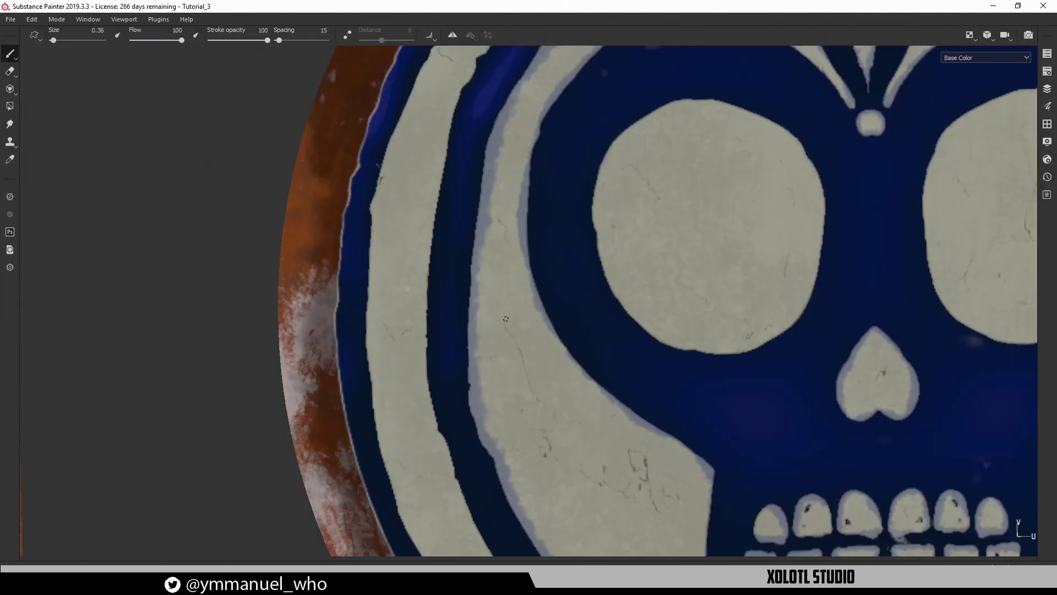
{"action": "middle_click_drag", "start_coordinate": [506, 319], "coordinate": [466, 322], "text": "alt"}
{"action": "right_click_drag", "start_coordinate": [466, 322], "coordinate": [535, 265], "text": "alt"}
{"action": "middle_click_drag", "start_coordinate": [536, 256], "coordinate": [437, 584], "text": "alt"}
{"action": "mouse_move", "coordinate": [609, 292]}
{"action": "middle_mouse_down", "text": "alt"}
{"action": "mouse_move", "coordinate": [392, 468]}
{"action": "mouse_move", "coordinate": [356, 437]}
{"action": "middle_mouse_up", "text": "alt"}
{"action": "middle_click_drag", "start_coordinate": [539, 315], "coordinate": [524, 371], "text": "alt"}
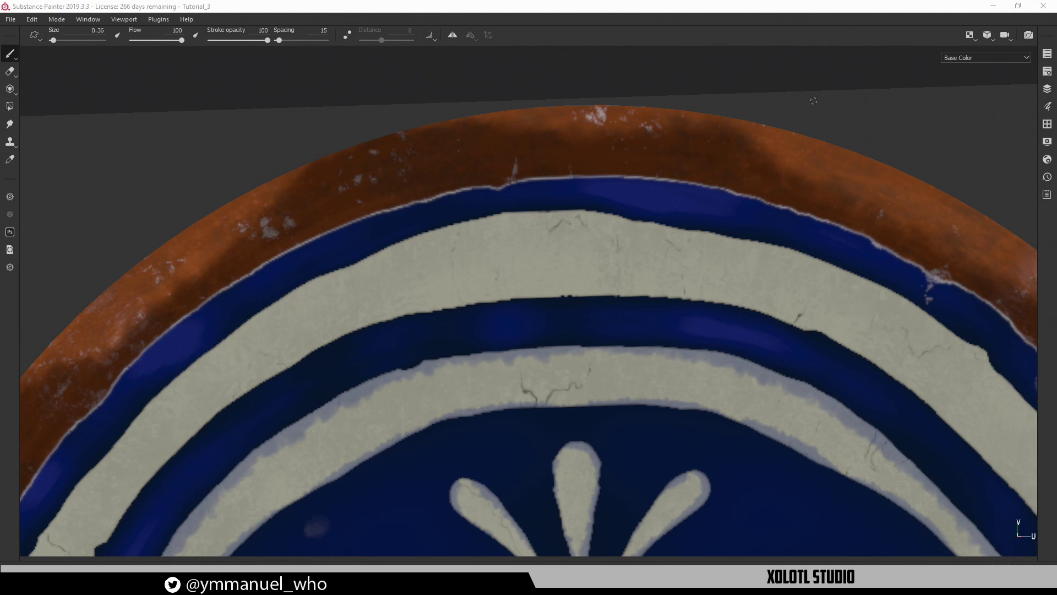
{"action": "scroll", "coordinate": [568, 288], "scroll_direction": "up", "scroll_amount": 2}
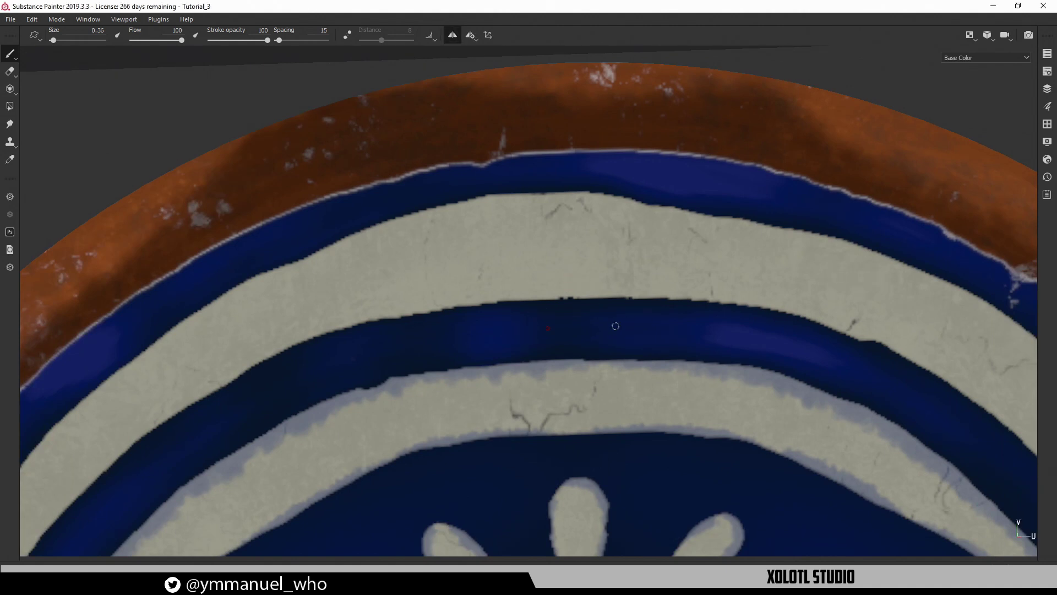
{"action": "mouse_move", "coordinate": [549, 295]}
{"action": "left_mouse_down"}
{"action": "mouse_move", "coordinate": [527, 284]}
{"action": "mouse_move", "coordinate": [573, 269]}
{"action": "mouse_move", "coordinate": [571, 231]}
{"action": "mouse_move", "coordinate": [585, 209]}
{"action": "mouse_move", "coordinate": [566, 244]}
{"action": "mouse_move", "coordinate": [577, 210]}
{"action": "mouse_move", "coordinate": [557, 250]}
{"action": "mouse_move", "coordinate": [530, 259]}
{"action": "mouse_move", "coordinate": [529, 283]}
{"action": "mouse_move", "coordinate": [548, 286]}
{"action": "mouse_move", "coordinate": [542, 258]}
{"action": "mouse_move", "coordinate": [570, 294]}
{"action": "mouse_move", "coordinate": [582, 268]}
{"action": "left_mouse_up"}
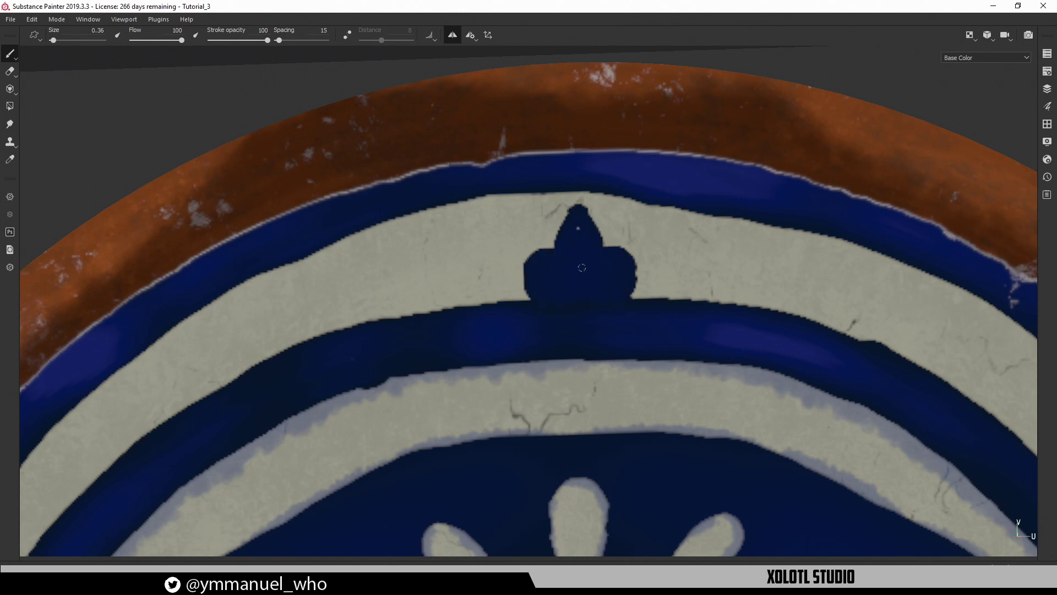
Paint a V shape with curled loops on the band below the blue ring
{"action": "middle_click_drag", "start_coordinate": [565, 283], "coordinate": [682, 247], "text": "alt"}
{"action": "middle_click_drag", "start_coordinate": [647, 284], "coordinate": [650, 66], "text": "alt"}
{"action": "right_click_drag", "start_coordinate": [752, 290], "coordinate": [274, 317], "text": "alt"}
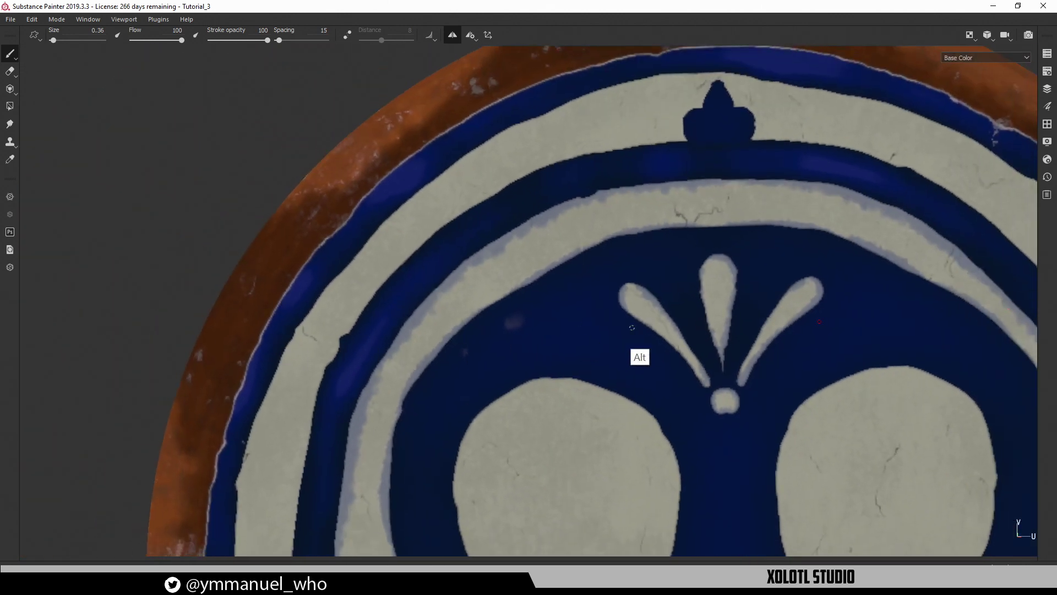
{"action": "right_click_drag", "start_coordinate": [639, 328], "coordinate": [265, 362], "text": "alt"}
{"action": "middle_click_drag", "start_coordinate": [707, 390], "coordinate": [510, 129], "text": "alt"}
{"action": "middle_click_drag", "start_coordinate": [548, 328], "coordinate": [584, 166], "text": "alt"}
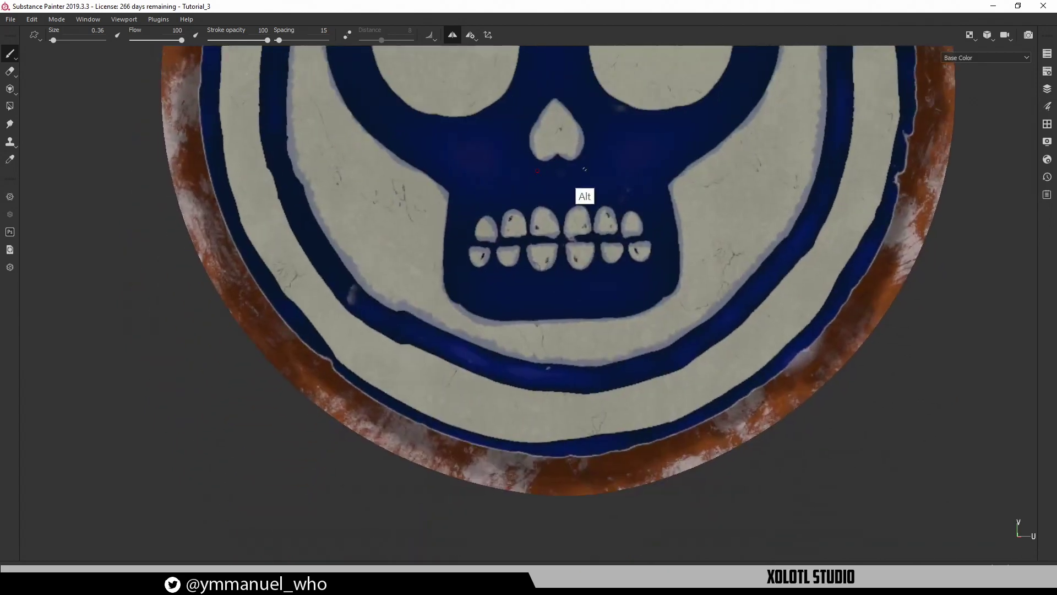
{"action": "middle_click_drag", "start_coordinate": [573, 285], "coordinate": [570, 214], "text": "alt"}
{"action": "right_click_drag", "start_coordinate": [568, 292], "coordinate": [847, 334], "text": "alt"}
{"action": "left_click_drag", "start_coordinate": [542, 323], "coordinate": [560, 371]}
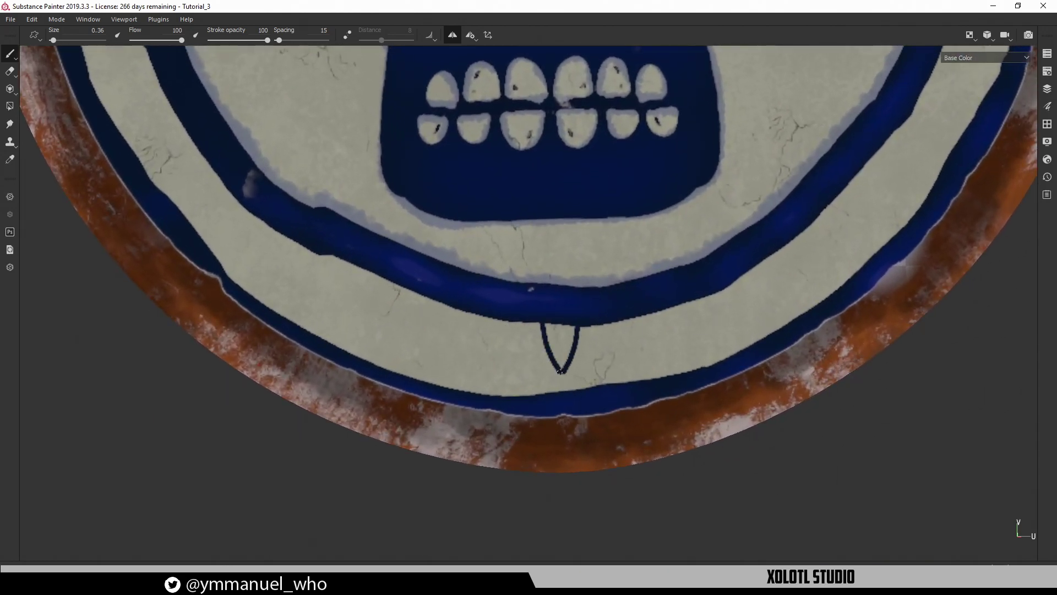
{"action": "mouse_move", "coordinate": [517, 329]}
{"action": "left_mouse_down"}
{"action": "mouse_move", "coordinate": [551, 344]}
{"action": "mouse_move", "coordinate": [547, 330]}
{"action": "mouse_move", "coordinate": [560, 366]}
{"action": "mouse_move", "coordinate": [560, 329]}
{"action": "left_mouse_up"}
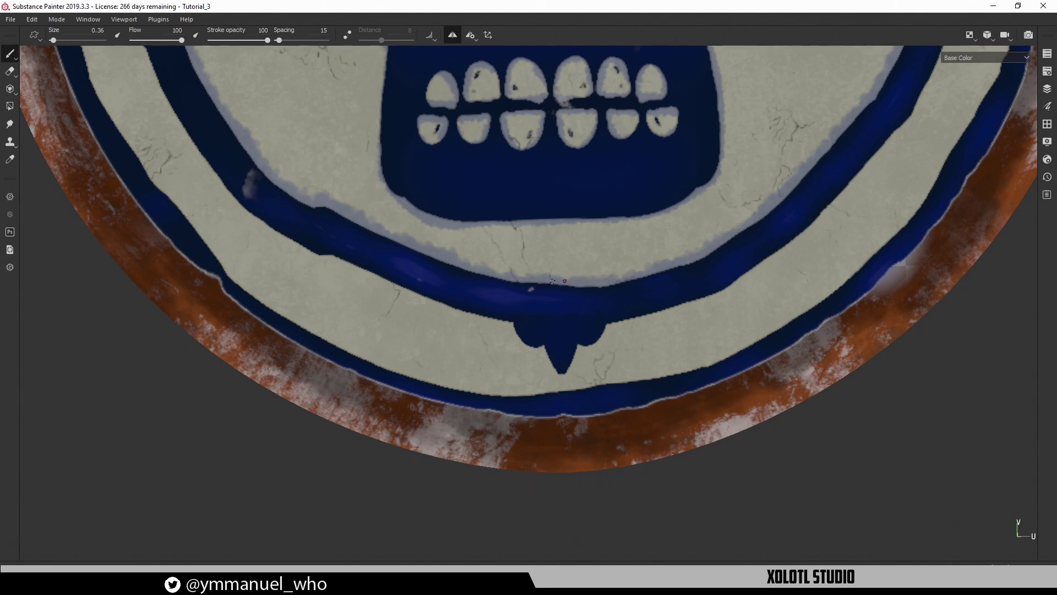
Draw a looped ornament on the top band and fill it with dark blue
{"action": "middle_click_drag", "start_coordinate": [561, 317], "coordinate": [661, 476], "text": "alt"}
{"action": "middle_click_drag", "start_coordinate": [463, 215], "coordinate": [573, 406], "text": "alt"}
{"action": "left_click_drag", "start_coordinate": [523, 267], "coordinate": [603, 282], "text": "alt"}
{"action": "middle_click_drag", "start_coordinate": [572, 256], "coordinate": [610, 427], "text": "alt"}
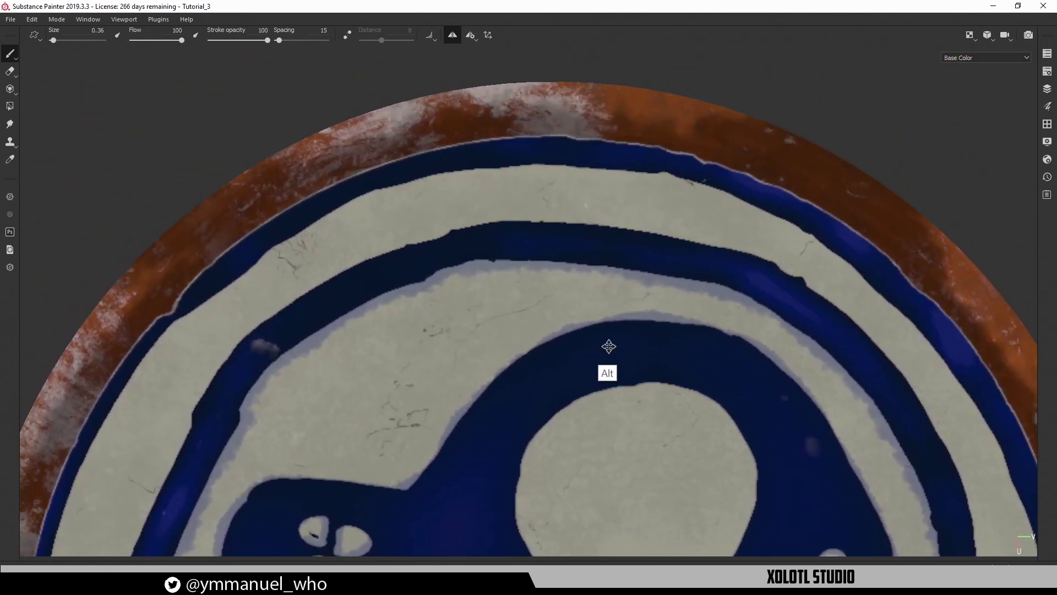
{"action": "middle_click_drag", "start_coordinate": [608, 346], "coordinate": [626, 351], "text": "alt"}
{"action": "mouse_move", "coordinate": [518, 227]}
{"action": "left_mouse_down"}
{"action": "mouse_move", "coordinate": [519, 212]}
{"action": "mouse_move", "coordinate": [535, 220]}
{"action": "mouse_move", "coordinate": [555, 184]}
{"action": "mouse_move", "coordinate": [569, 222]}
{"action": "mouse_move", "coordinate": [593, 221]}
{"action": "left_mouse_up"}
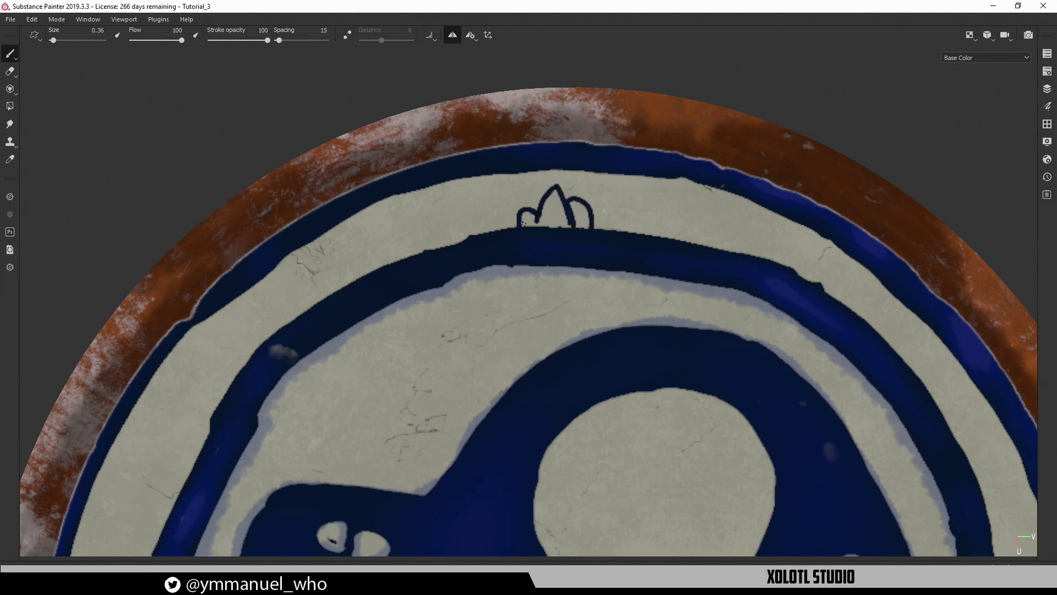
{"action": "mouse_move", "coordinate": [524, 210]}
{"action": "left_mouse_down"}
{"action": "mouse_move", "coordinate": [542, 204]}
{"action": "mouse_move", "coordinate": [529, 211]}
{"action": "mouse_move", "coordinate": [546, 215]}
{"action": "mouse_move", "coordinate": [553, 194]}
{"action": "mouse_move", "coordinate": [560, 225]}
{"action": "mouse_move", "coordinate": [559, 192]}
{"action": "left_mouse_up"}
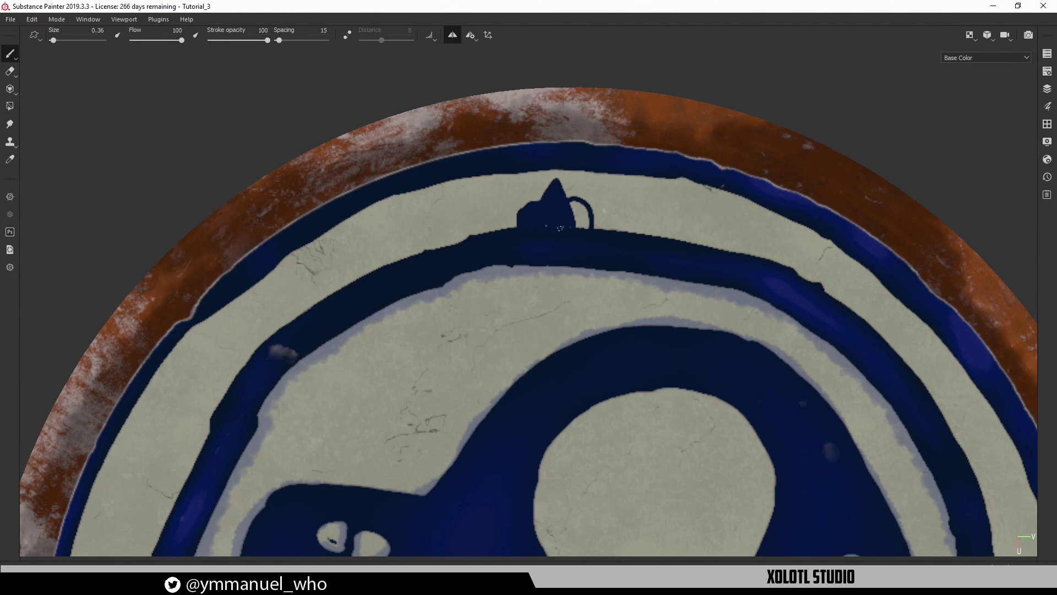
{"action": "left_click_drag", "start_coordinate": [560, 227], "coordinate": [582, 214]}
Review the ornaments around the whole skull, then turn off symmetry
{"action": "mouse_move", "coordinate": [588, 194]}
{"action": "left_mouse_down", "text": "alt"}
{"action": "mouse_move", "coordinate": [540, 224]}
{"action": "mouse_move", "coordinate": [581, 314]}
{"action": "mouse_move", "coordinate": [635, 231]}
{"action": "mouse_move", "coordinate": [375, 362]}
{"action": "mouse_move", "coordinate": [594, 196]}
{"action": "left_mouse_up", "text": "alt"}
{"action": "right_click_drag", "start_coordinate": [579, 194], "coordinate": [507, 182], "text": "alt"}
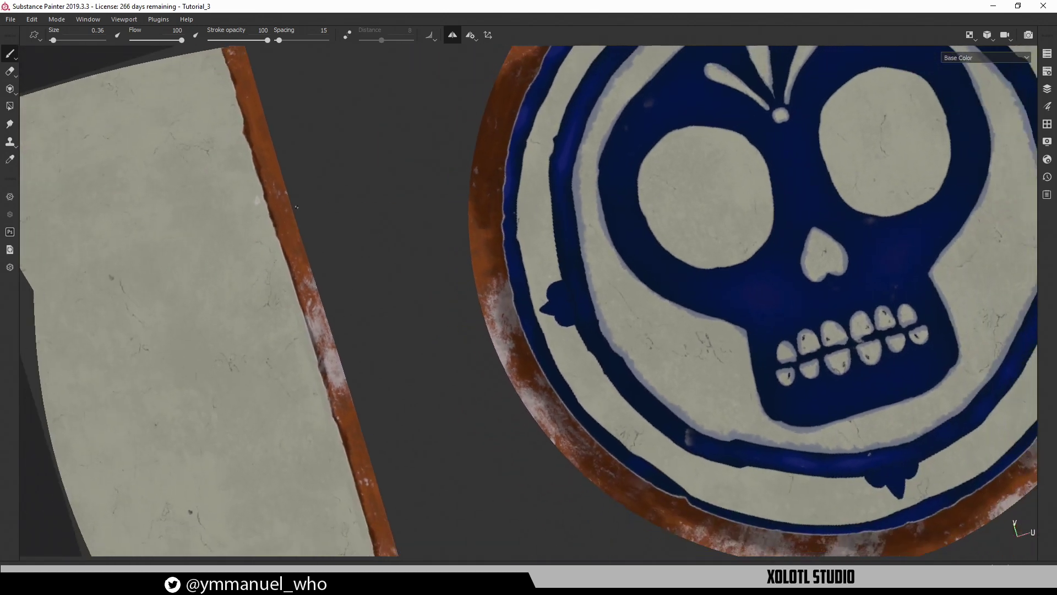
{"action": "mouse_move", "coordinate": [681, 241]}
{"action": "middle_mouse_down", "text": "alt"}
{"action": "mouse_move", "coordinate": [437, 425]}
{"action": "mouse_move", "coordinate": [462, 325]}
{"action": "mouse_move", "coordinate": [382, 302]}
{"action": "mouse_move", "coordinate": [344, 310]}
{"action": "middle_mouse_up", "text": "alt"}
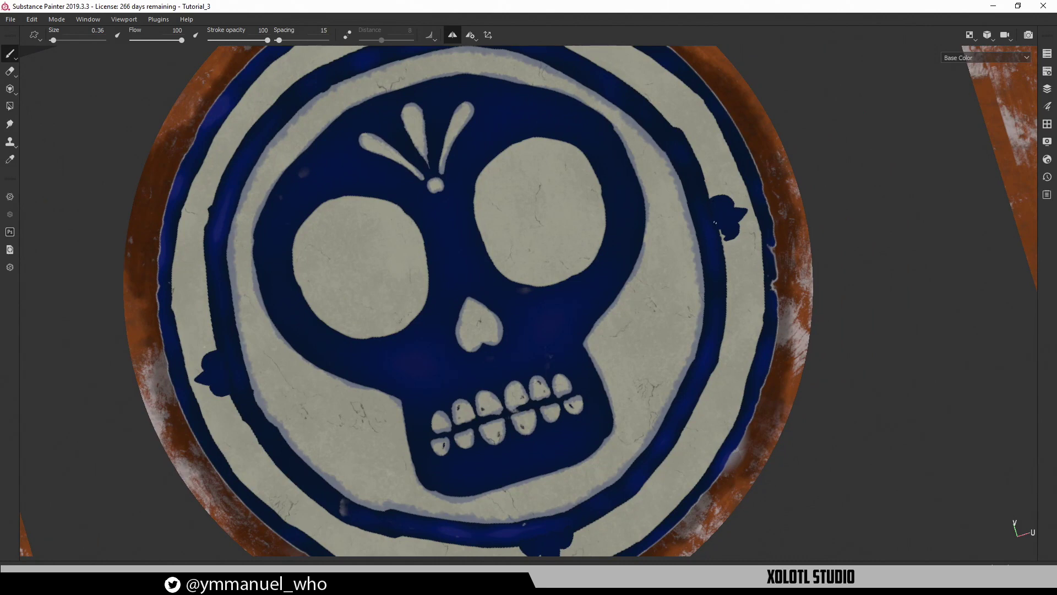
{"action": "left_click_drag", "start_coordinate": [668, 255], "coordinate": [567, 433], "text": "alt"}
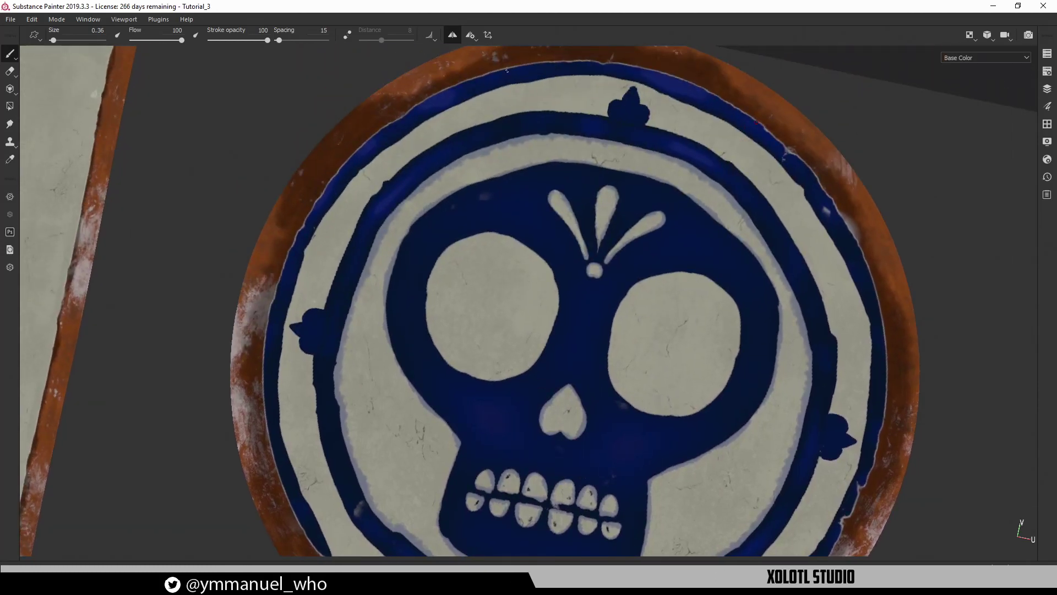
{"action": "left_click", "coordinate": [454, 38]}
Paint dark-blue bars and thin bar strokes along the top band next to the crown ornament
{"action": "scroll", "coordinate": [472, 245], "scroll_direction": "up", "scroll_amount": 5}
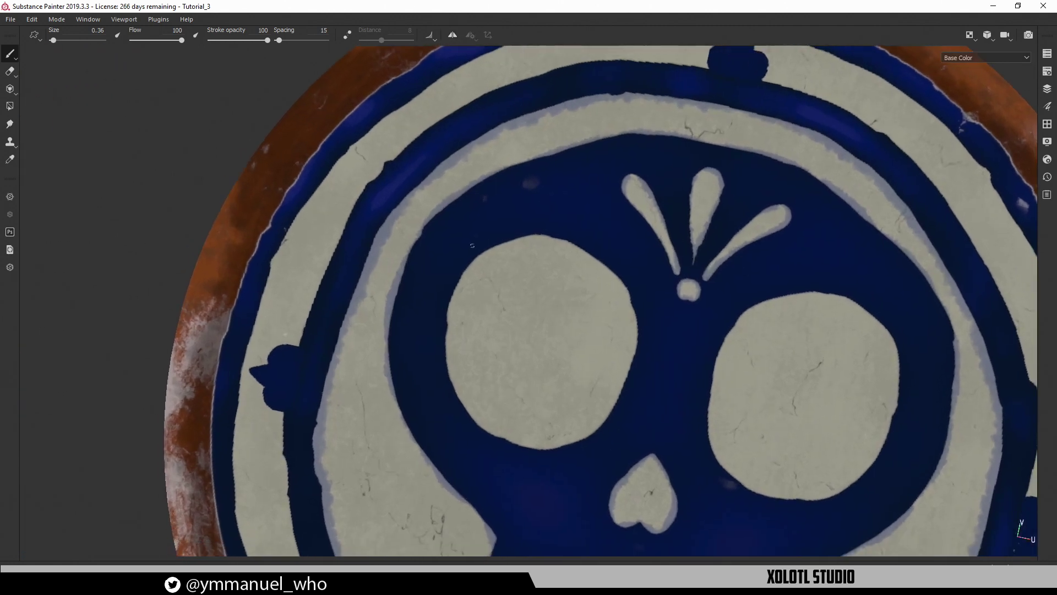
{"action": "scroll", "coordinate": [472, 245], "scroll_direction": "up", "scroll_amount": 3}
{"action": "middle_click_drag", "start_coordinate": [538, 250], "coordinate": [569, 295], "text": "alt"}
{"action": "right_click_drag", "start_coordinate": [568, 295], "coordinate": [598, 324], "text": "alt"}
{"action": "mouse_move", "coordinate": [597, 324]}
{"action": "left_mouse_down", "text": "alt"}
{"action": "mouse_move", "coordinate": [515, 265]}
{"action": "mouse_move", "coordinate": [661, 245]}
{"action": "mouse_move", "coordinate": [649, 314]}
{"action": "mouse_move", "coordinate": [554, 300]}
{"action": "mouse_move", "coordinate": [524, 260]}
{"action": "mouse_move", "coordinate": [531, 417]}
{"action": "mouse_move", "coordinate": [421, 258]}
{"action": "mouse_move", "coordinate": [462, 324]}
{"action": "left_mouse_up", "text": "alt"}
{"action": "mouse_move", "coordinate": [447, 283]}
{"action": "left_mouse_down"}
{"action": "mouse_move", "coordinate": [471, 286]}
{"action": "mouse_move", "coordinate": [480, 325]}
{"action": "mouse_move", "coordinate": [469, 319]}
{"action": "mouse_move", "coordinate": [463, 290]}
{"action": "mouse_move", "coordinate": [502, 328]}
{"action": "left_mouse_up"}
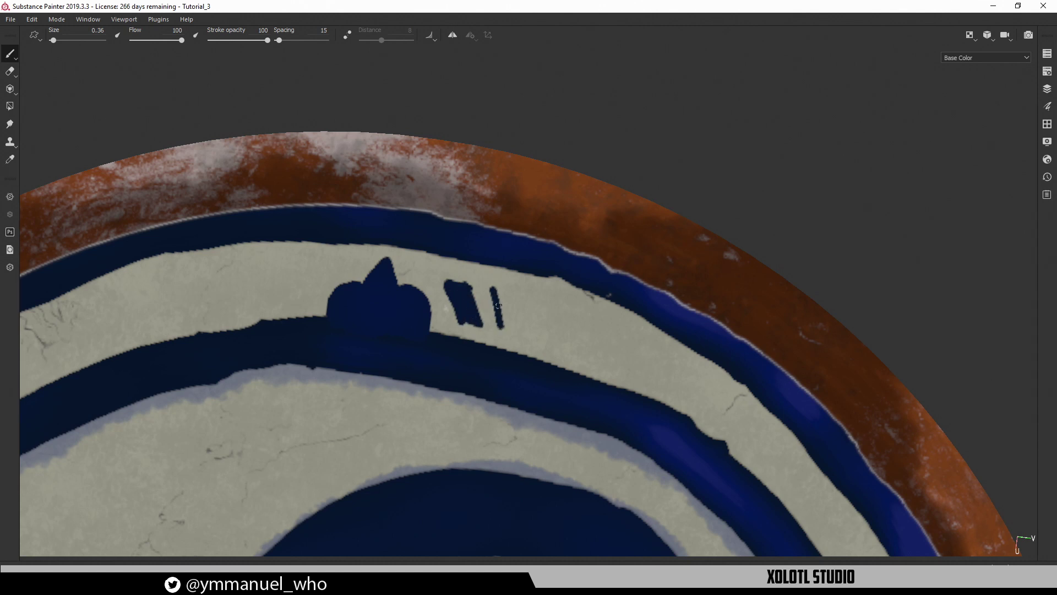
{"action": "mouse_move", "coordinate": [492, 286]}
{"action": "left_mouse_down"}
{"action": "mouse_move", "coordinate": [517, 297]}
{"action": "mouse_move", "coordinate": [523, 335]}
{"action": "mouse_move", "coordinate": [501, 298]}
{"action": "mouse_move", "coordinate": [510, 301]}
{"action": "left_mouse_up"}
{"action": "middle_click_drag", "start_coordinate": [573, 349], "coordinate": [456, 194]}
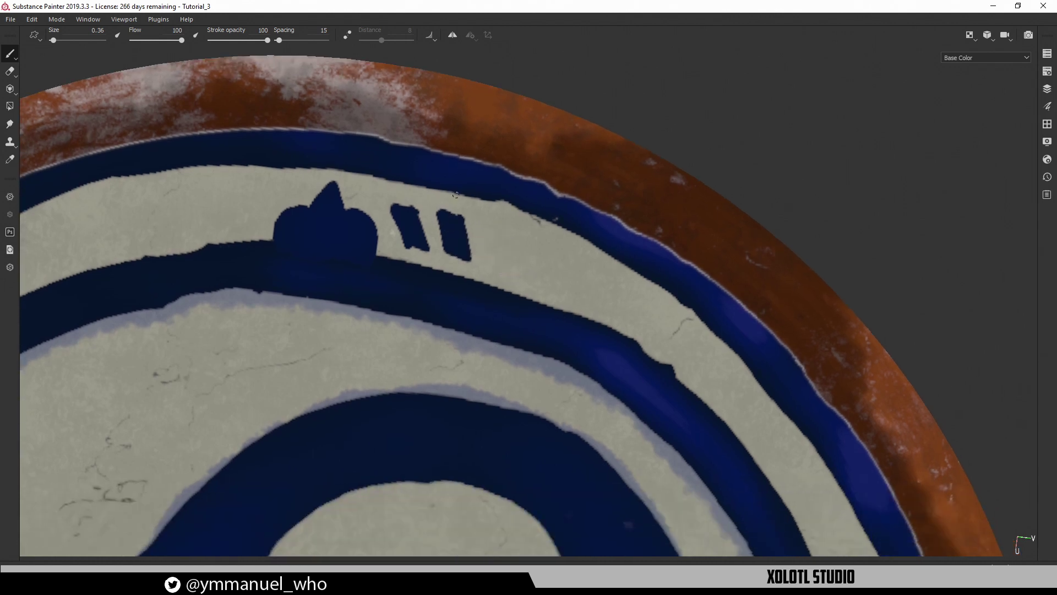
{"action": "mouse_move", "coordinate": [478, 218]}
{"action": "left_mouse_down"}
{"action": "mouse_move", "coordinate": [492, 262]}
{"action": "mouse_move", "coordinate": [511, 265]}
{"action": "mouse_move", "coordinate": [509, 231]}
{"action": "mouse_move", "coordinate": [495, 252]}
{"action": "mouse_move", "coordinate": [526, 239]}
{"action": "mouse_move", "coordinate": [545, 244]}
{"action": "mouse_move", "coordinate": [547, 278]}
{"action": "mouse_move", "coordinate": [540, 246]}
{"action": "mouse_move", "coordinate": [463, 203]}
{"action": "left_mouse_up"}
{"action": "mouse_move", "coordinate": [483, 254]}
{"action": "left_mouse_down"}
{"action": "mouse_move", "coordinate": [485, 234]}
{"action": "mouse_move", "coordinate": [508, 245]}
{"action": "mouse_move", "coordinate": [485, 264]}
{"action": "mouse_move", "coordinate": [515, 217]}
{"action": "mouse_move", "coordinate": [580, 193]}
{"action": "mouse_move", "coordinate": [580, 148]}
{"action": "mouse_move", "coordinate": [517, 246]}
{"action": "left_mouse_up"}
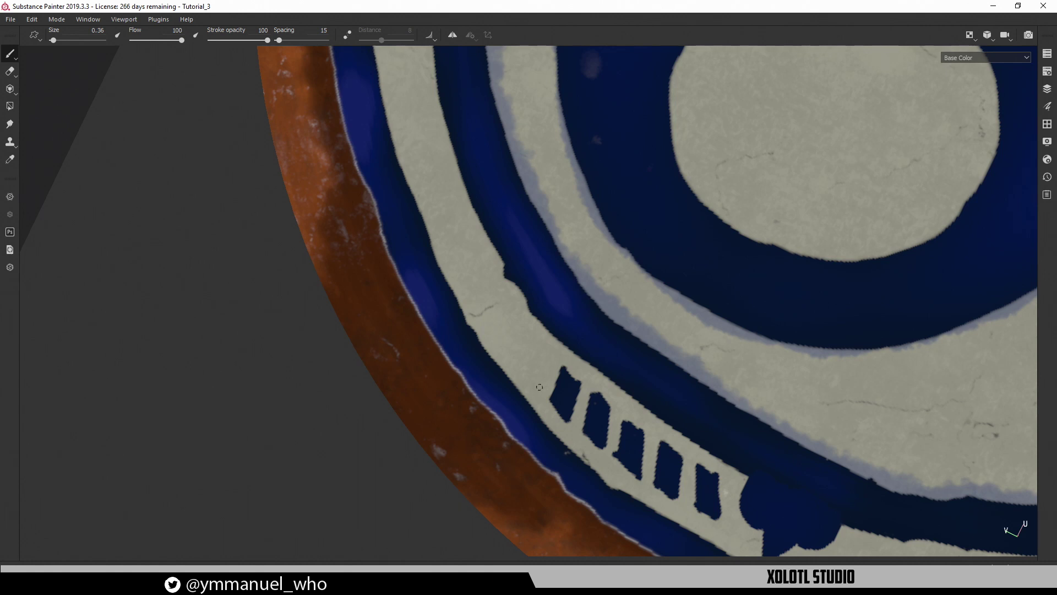
{"action": "mouse_move", "coordinate": [540, 387]}
{"action": "left_mouse_down"}
{"action": "mouse_move", "coordinate": [550, 352]}
{"action": "mouse_move", "coordinate": [537, 334]}
{"action": "mouse_move", "coordinate": [533, 385]}
{"action": "mouse_move", "coordinate": [536, 352]}
{"action": "mouse_move", "coordinate": [539, 360]}
{"action": "mouse_move", "coordinate": [521, 329]}
{"action": "mouse_move", "coordinate": [499, 333]}
{"action": "mouse_move", "coordinate": [509, 357]}
{"action": "mouse_move", "coordinate": [512, 333]}
{"action": "left_mouse_up"}
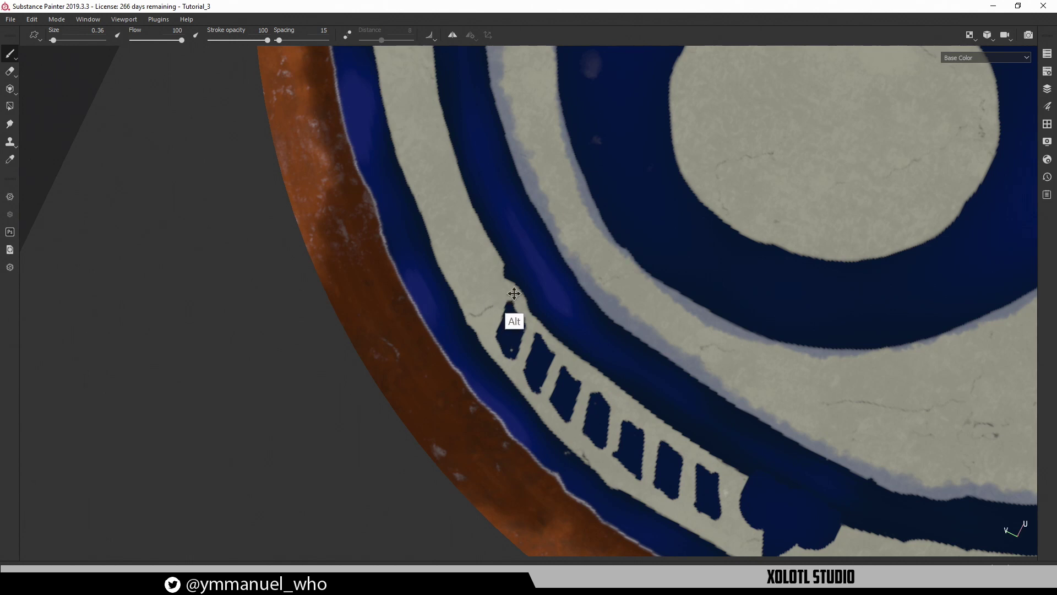
Add a slanted bar at the row's end and touch up its edges
{"action": "middle_click_drag", "start_coordinate": [510, 314], "coordinate": [545, 401], "text": "alt"}
{"action": "mouse_move", "coordinate": [532, 364]}
{"action": "left_mouse_down"}
{"action": "mouse_move", "coordinate": [543, 326]}
{"action": "mouse_move", "coordinate": [552, 344]}
{"action": "mouse_move", "coordinate": [536, 370]}
{"action": "mouse_move", "coordinate": [536, 360]}
{"action": "left_mouse_up"}
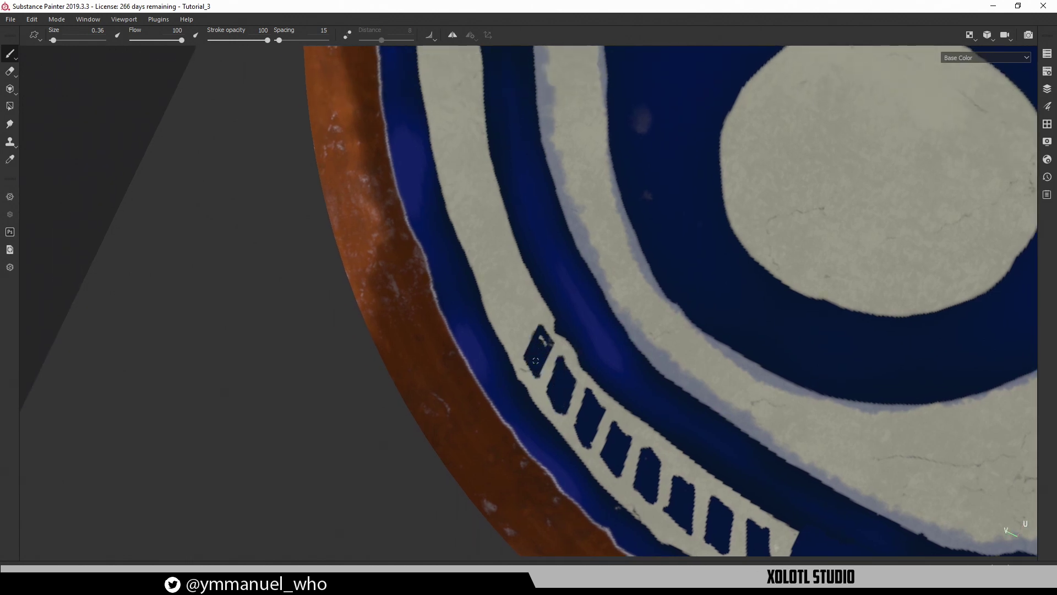
{"action": "mouse_move", "coordinate": [510, 321]}
{"action": "left_mouse_down"}
{"action": "mouse_move", "coordinate": [516, 293]}
{"action": "mouse_move", "coordinate": [529, 313]}
{"action": "mouse_move", "coordinate": [511, 319]}
{"action": "mouse_move", "coordinate": [528, 321]}
{"action": "left_mouse_up"}
{"action": "middle_click_drag", "start_coordinate": [521, 322], "coordinate": [554, 410], "text": "alt"}
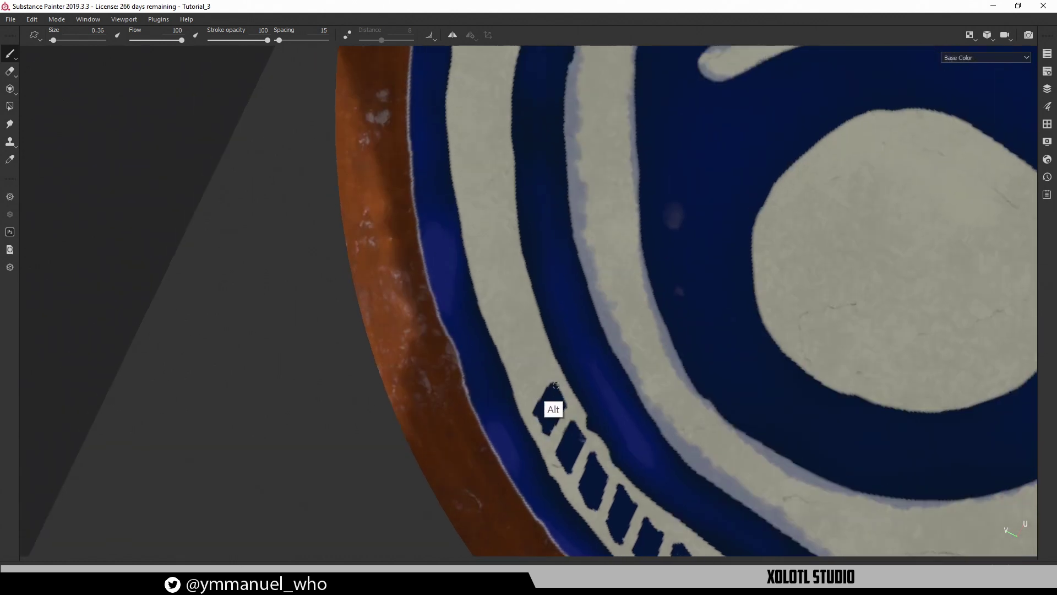
{"action": "mouse_move", "coordinate": [553, 409]}
{"action": "left_mouse_down", "text": "alt"}
{"action": "mouse_move", "coordinate": [536, 363]}
{"action": "mouse_move", "coordinate": [537, 394]}
{"action": "mouse_move", "coordinate": [535, 352]}
{"action": "mouse_move", "coordinate": [542, 399]}
{"action": "mouse_move", "coordinate": [536, 376]}
{"action": "mouse_move", "coordinate": [499, 351]}
{"action": "mouse_move", "coordinate": [520, 330]}
{"action": "mouse_move", "coordinate": [508, 357]}
{"action": "left_mouse_up", "text": "alt"}
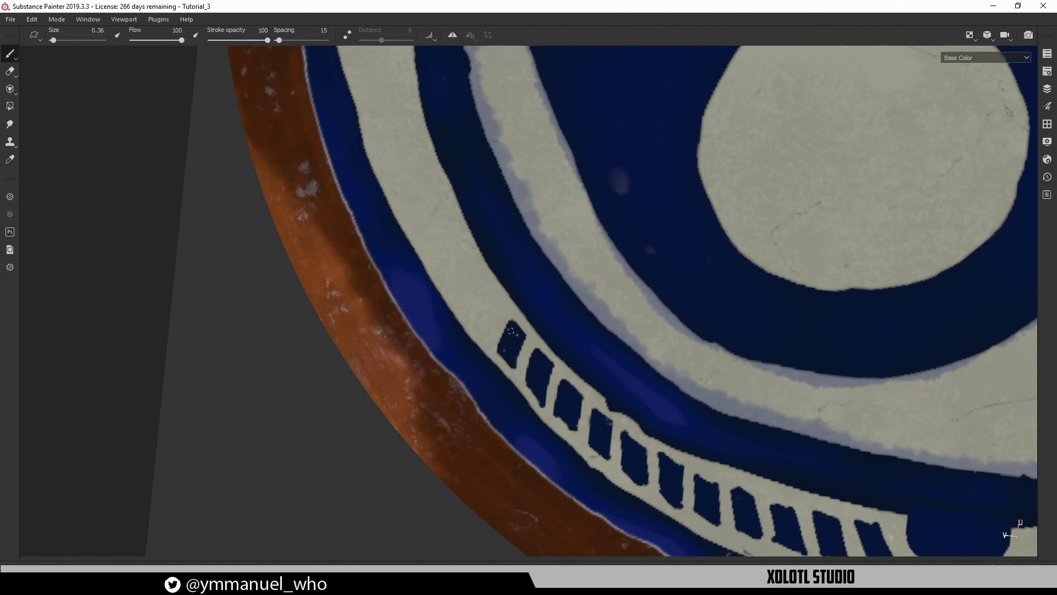
{"action": "mouse_move", "coordinate": [484, 293]}
{"action": "left_mouse_down", "text": "alt"}
{"action": "mouse_move", "coordinate": [503, 340]}
{"action": "mouse_move", "coordinate": [488, 308]}
{"action": "mouse_move", "coordinate": [425, 362]}
{"action": "mouse_move", "coordinate": [463, 384]}
{"action": "mouse_move", "coordinate": [476, 364]}
{"action": "mouse_move", "coordinate": [478, 401]}
{"action": "mouse_move", "coordinate": [469, 375]}
{"action": "mouse_move", "coordinate": [429, 383]}
{"action": "mouse_move", "coordinate": [435, 346]}
{"action": "mouse_move", "coordinate": [446, 382]}
{"action": "mouse_move", "coordinate": [439, 357]}
{"action": "left_mouse_up", "text": "alt"}
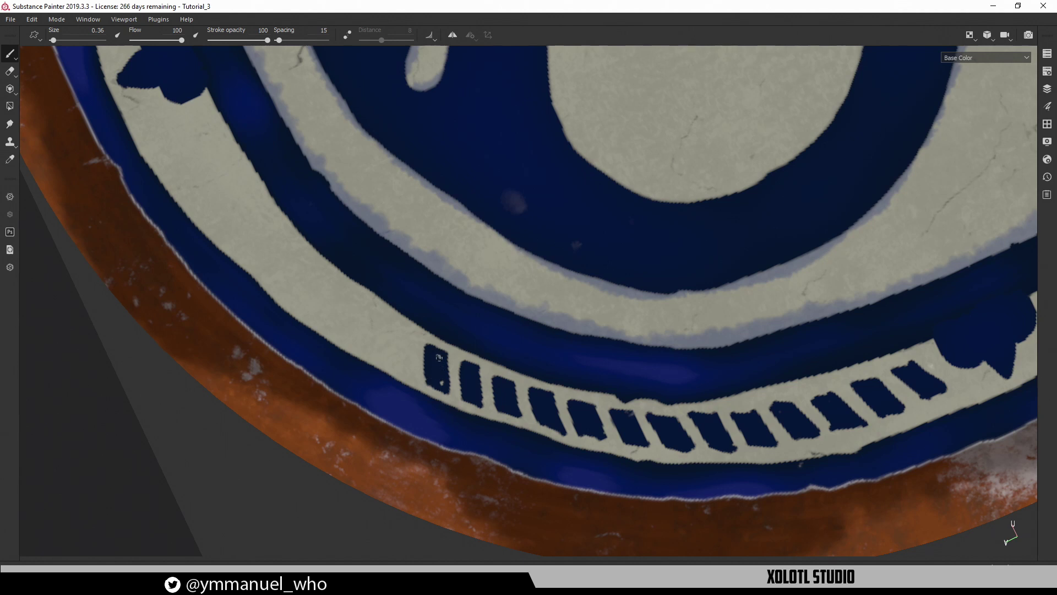
Outline new bars and an L-shaped stroke at the row's left end
{"action": "mouse_move", "coordinate": [438, 376]}
{"action": "middle_mouse_down"}
{"action": "mouse_move", "coordinate": [427, 361]}
{"action": "mouse_move", "coordinate": [458, 364]}
{"action": "middle_mouse_up"}
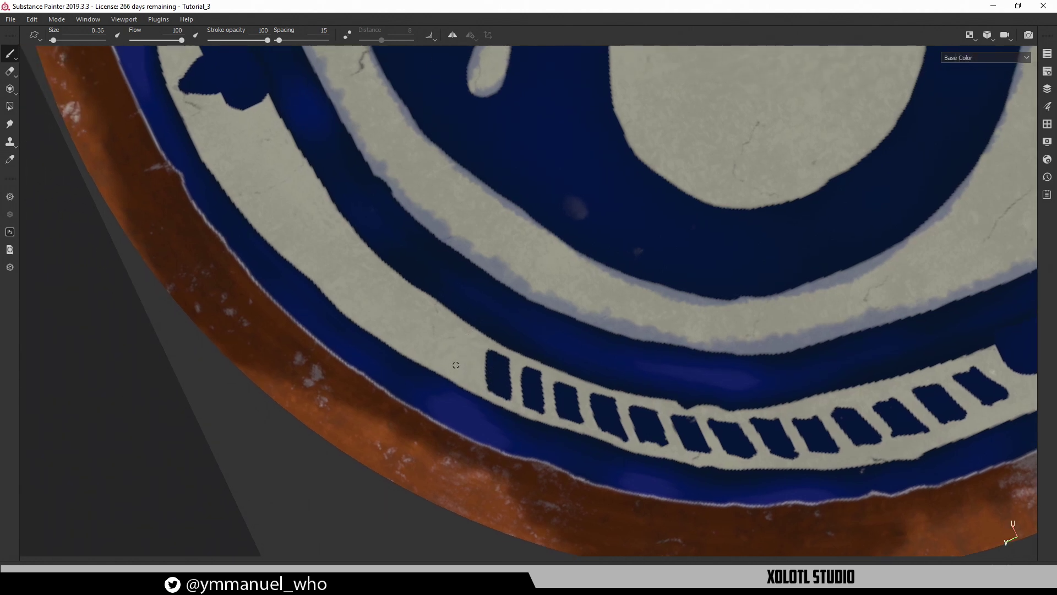
{"action": "mouse_move", "coordinate": [456, 365]}
{"action": "left_mouse_down"}
{"action": "mouse_move", "coordinate": [457, 329]}
{"action": "mouse_move", "coordinate": [472, 340]}
{"action": "mouse_move", "coordinate": [469, 374]}
{"action": "mouse_move", "coordinate": [462, 339]}
{"action": "left_mouse_up"}
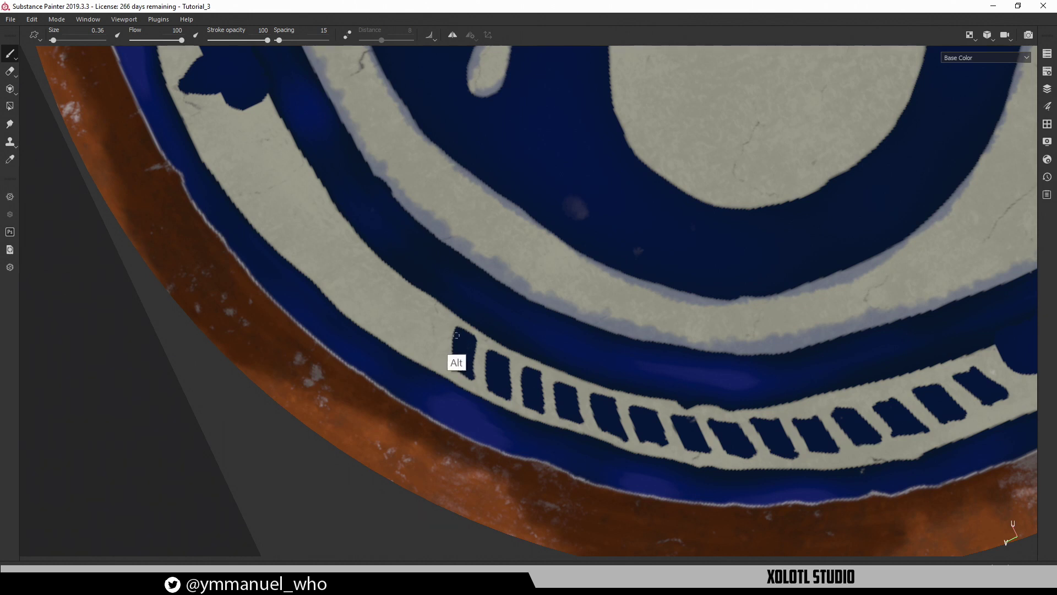
{"action": "middle_click_drag", "start_coordinate": [457, 358], "coordinate": [483, 371]}
{"action": "mouse_move", "coordinate": [471, 375]}
{"action": "left_mouse_down"}
{"action": "mouse_move", "coordinate": [466, 336]}
{"action": "mouse_move", "coordinate": [486, 345]}
{"action": "mouse_move", "coordinate": [476, 366]}
{"action": "mouse_move", "coordinate": [473, 342]}
{"action": "left_mouse_up"}
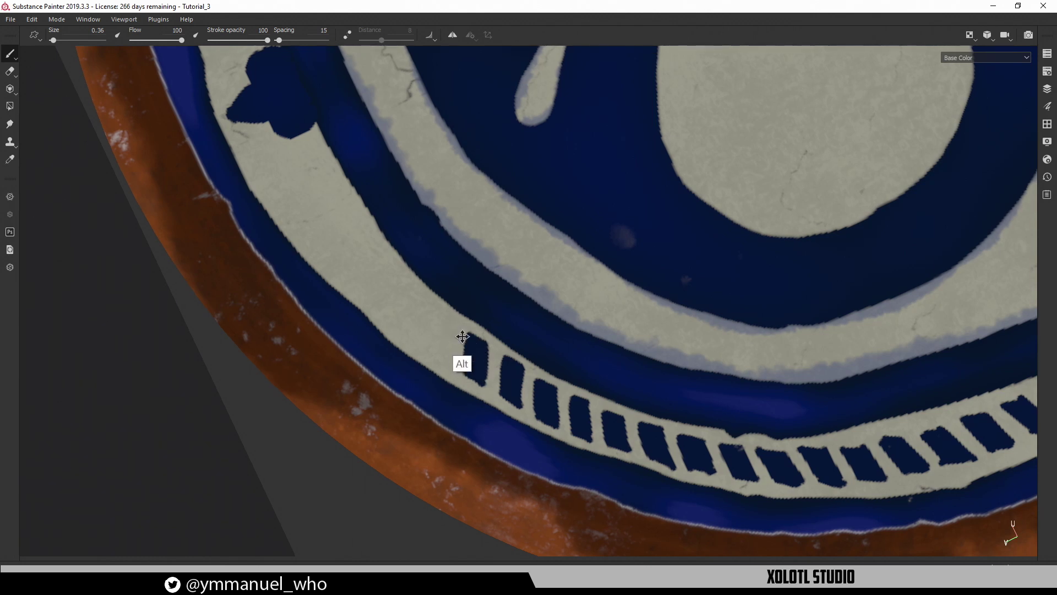
{"action": "middle_click_drag", "start_coordinate": [463, 340], "coordinate": [505, 378], "text": "alt"}
{"action": "mouse_move", "coordinate": [488, 396]}
{"action": "left_mouse_down"}
{"action": "mouse_move", "coordinate": [472, 388]}
{"action": "mouse_move", "coordinate": [475, 351]}
{"action": "mouse_move", "coordinate": [498, 362]}
{"action": "mouse_move", "coordinate": [488, 396]}
{"action": "mouse_move", "coordinate": [483, 358]}
{"action": "left_mouse_up"}
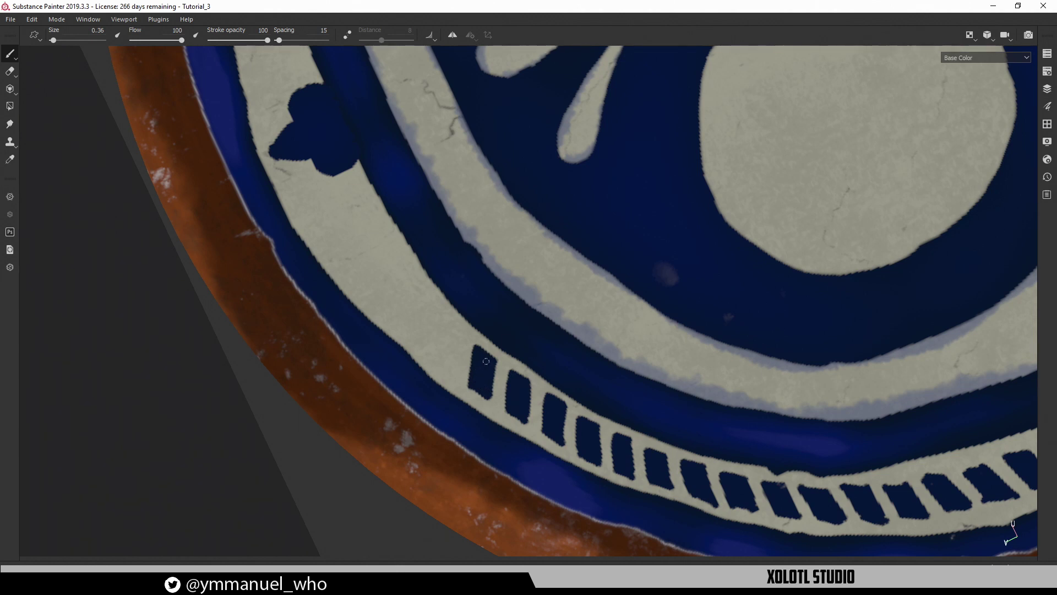
Paint three more dark-blue blocks into the remaining gaps of the border row
{"action": "middle_click_drag", "start_coordinate": [486, 360], "coordinate": [495, 380], "text": "alt"}
{"action": "mouse_move", "coordinate": [479, 377]}
{"action": "left_mouse_down"}
{"action": "mouse_move", "coordinate": [491, 397]}
{"action": "mouse_move", "coordinate": [482, 343]}
{"action": "mouse_move", "coordinate": [498, 359]}
{"action": "mouse_move", "coordinate": [489, 395]}
{"action": "mouse_move", "coordinate": [482, 353]}
{"action": "mouse_move", "coordinate": [440, 341]}
{"action": "mouse_move", "coordinate": [465, 316]}
{"action": "mouse_move", "coordinate": [460, 353]}
{"action": "mouse_move", "coordinate": [455, 325]}
{"action": "mouse_move", "coordinate": [455, 334]}
{"action": "left_mouse_up"}
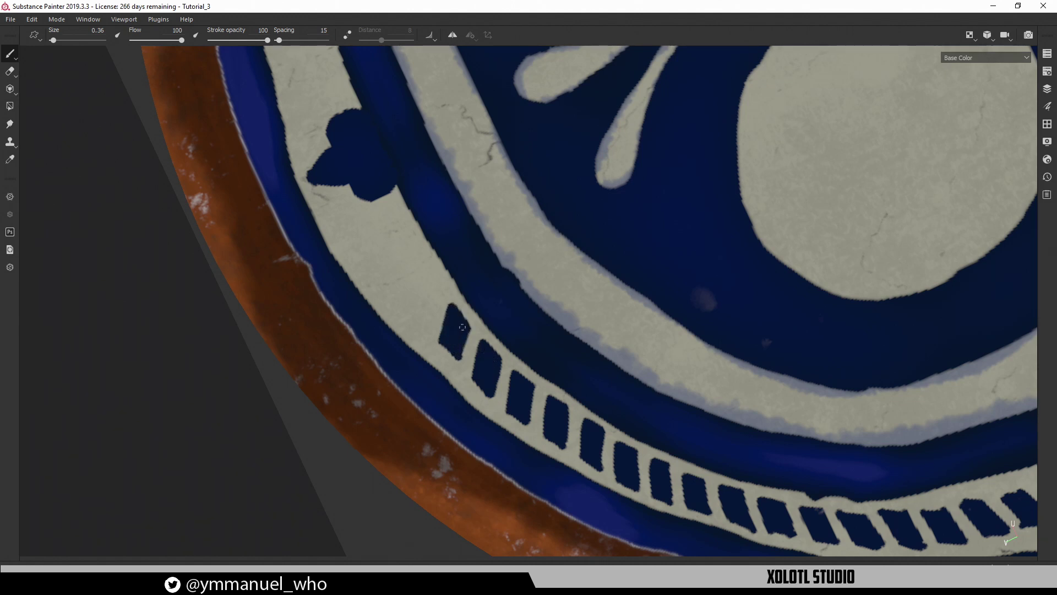
{"action": "middle_click_drag", "start_coordinate": [433, 295], "coordinate": [473, 338], "text": "alt"}
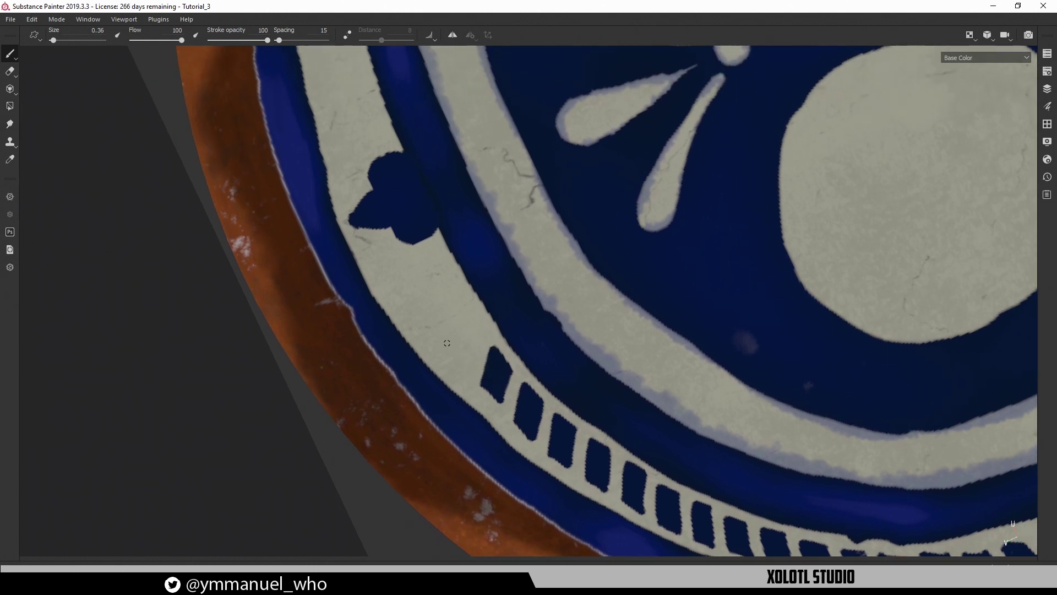
{"action": "mouse_move", "coordinate": [447, 343]}
{"action": "left_mouse_down"}
{"action": "mouse_move", "coordinate": [464, 363]}
{"action": "mouse_move", "coordinate": [462, 306]}
{"action": "mouse_move", "coordinate": [476, 338]}
{"action": "mouse_move", "coordinate": [460, 348]}
{"action": "mouse_move", "coordinate": [457, 330]}
{"action": "left_mouse_up"}
{"action": "mouse_move", "coordinate": [417, 296]}
{"action": "left_mouse_down"}
{"action": "mouse_move", "coordinate": [434, 259]}
{"action": "mouse_move", "coordinate": [451, 284]}
{"action": "mouse_move", "coordinate": [434, 278]}
{"action": "left_mouse_up"}
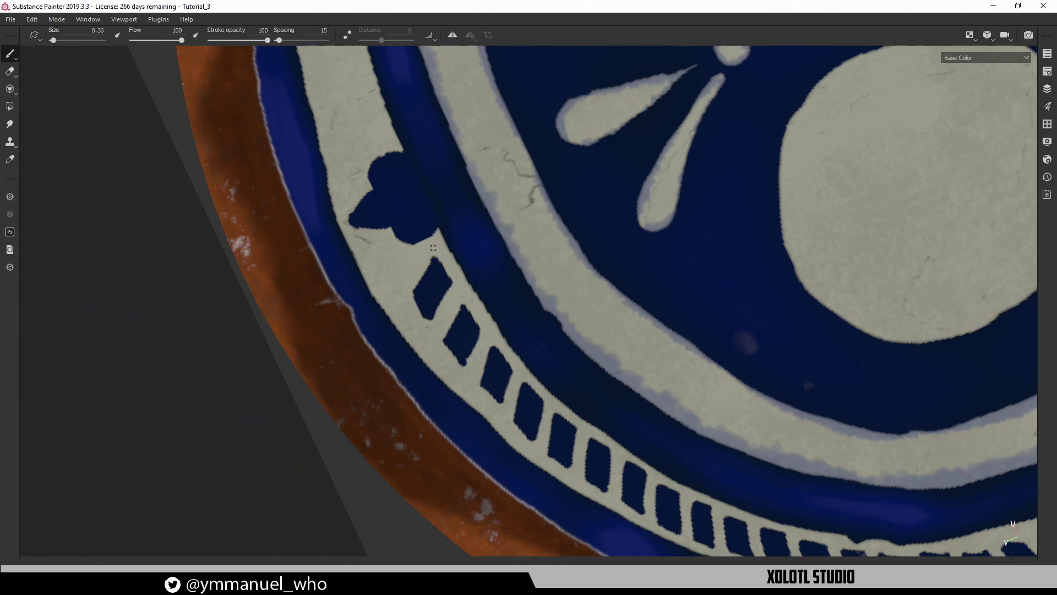
{"action": "scroll", "coordinate": [517, 363], "scroll_direction": "down", "scroll_amount": 10}
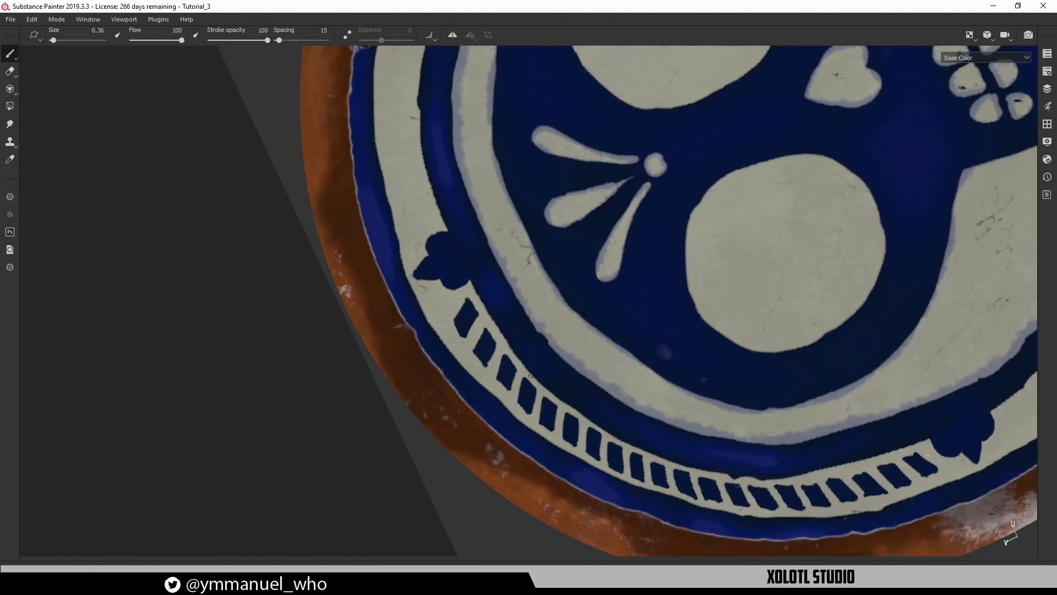
Show the full material in the 3D-only view, orbit to a near-frontal head, and restore the panels
{"action": "key", "text": "m"}
{"action": "left_click_drag", "start_coordinate": [603, 421], "coordinate": [485, 418], "text": "alt"}
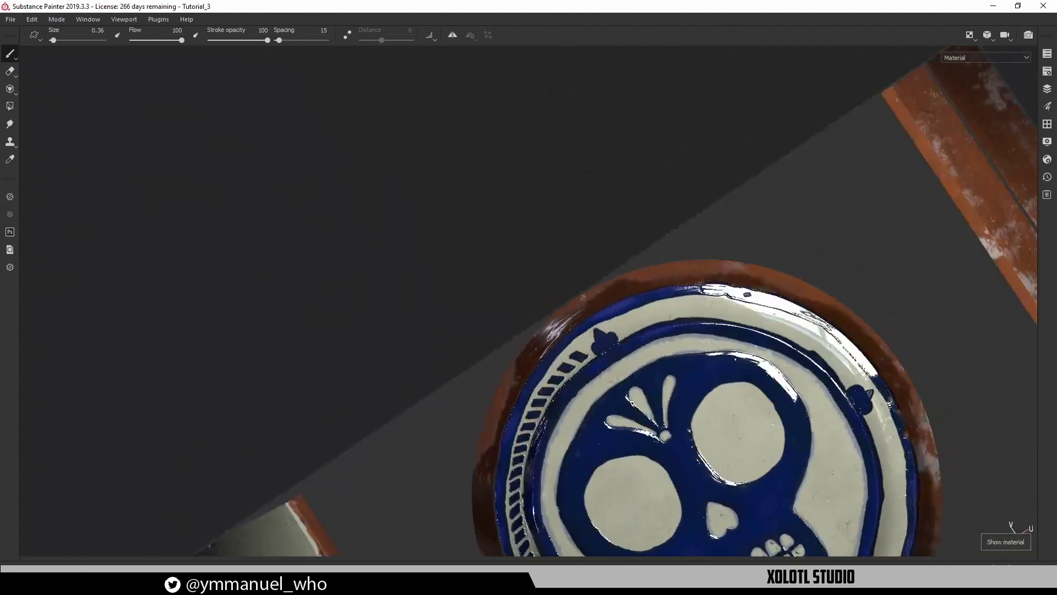
{"action": "middle_click_drag", "start_coordinate": [490, 323], "coordinate": [421, 155], "text": "alt"}
{"action": "key", "text": "F1"}
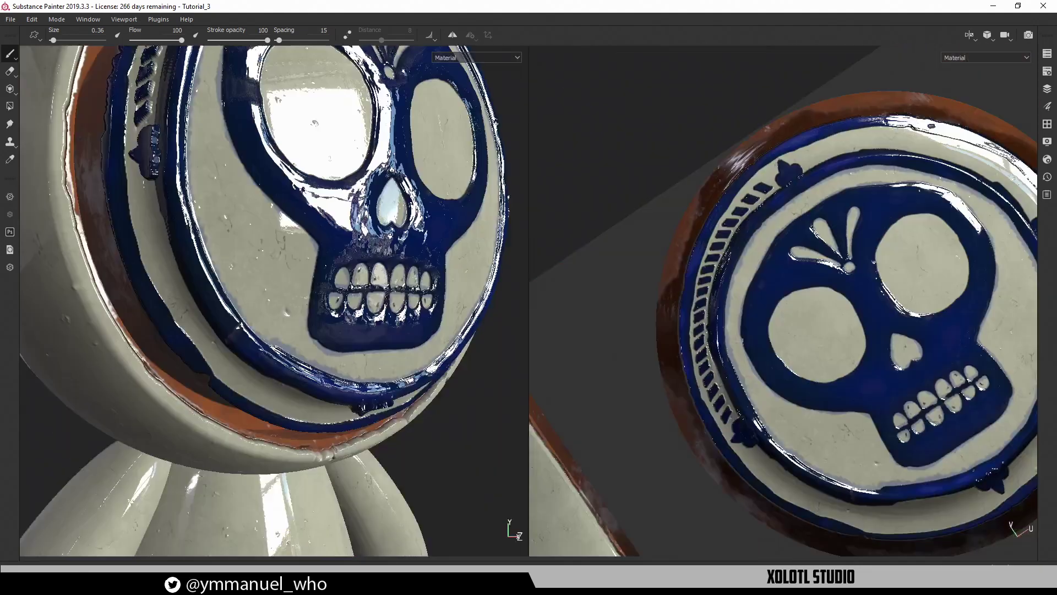
{"action": "left_click_drag", "start_coordinate": [260, 193], "coordinate": [184, 208], "text": "alt"}
{"action": "key", "text": "F2"}
{"action": "scroll", "coordinate": [196, 264], "scroll_direction": "down", "scroll_amount": 3}
{"action": "left_click_drag", "start_coordinate": [220, 262], "coordinate": [362, 235], "text": "alt"}
{"action": "middle_click_drag", "start_coordinate": [363, 235], "coordinate": [342, 352], "text": "alt"}
{"action": "left_click_drag", "start_coordinate": [342, 353], "coordinate": [479, 319], "text": "alt"}
{"action": "middle_click_drag", "start_coordinate": [479, 319], "coordinate": [465, 410], "text": "alt"}
{"action": "left_click_drag", "start_coordinate": [465, 411], "coordinate": [366, 275], "text": "alt"}
{"action": "key", "text": "Tab"}
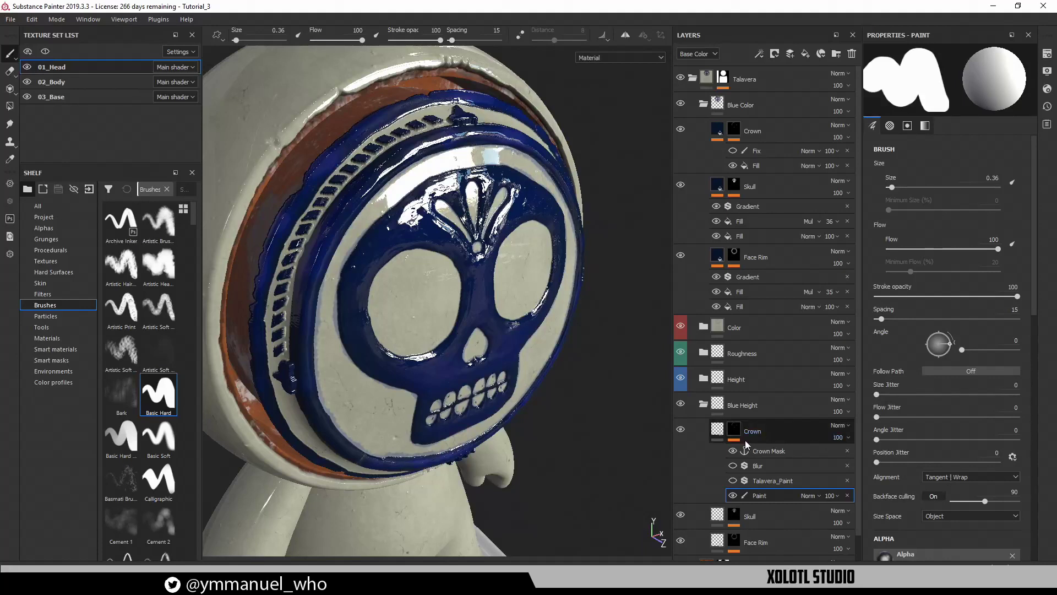
Lower the Blue Height Crown fill's height from 0.4286 to about 0.08, checking the relief up close
{"action": "left_click", "coordinate": [715, 428]}
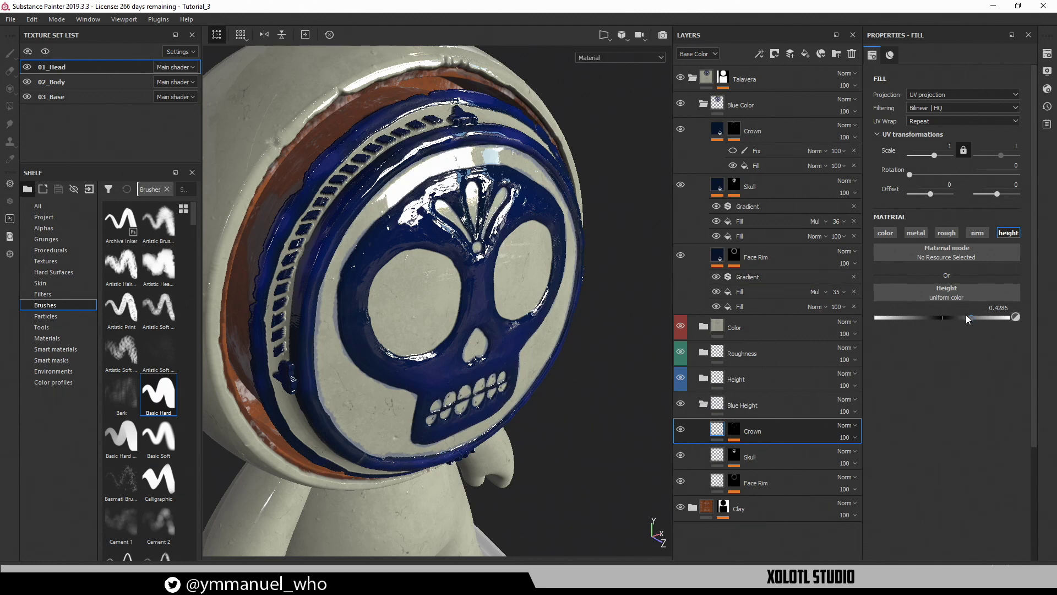
{"action": "left_click_drag", "start_coordinate": [969, 318], "coordinate": [953, 318]}
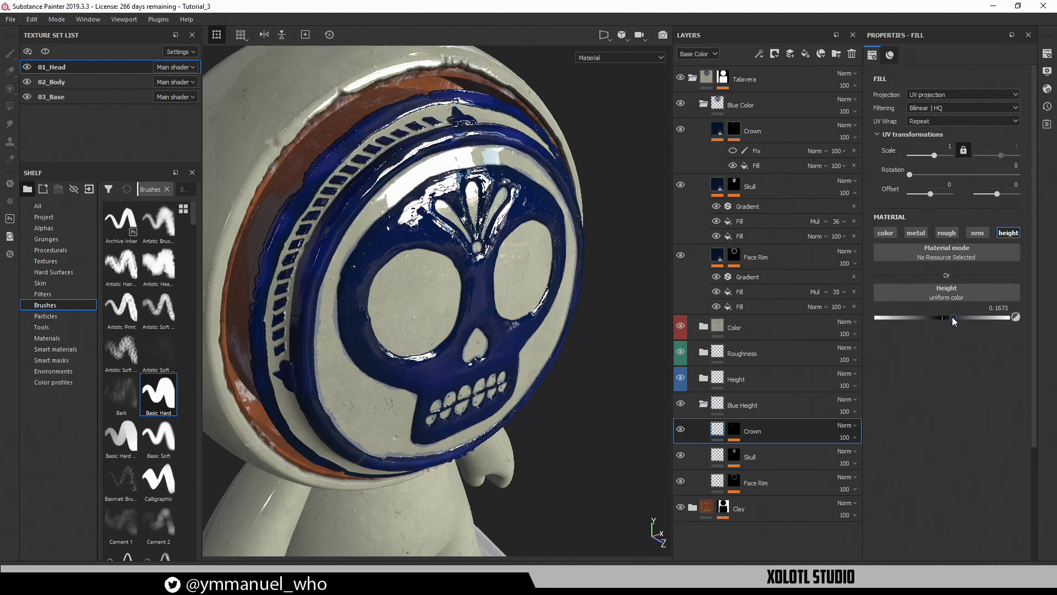
{"action": "right_click_drag", "start_coordinate": [350, 215], "coordinate": [380, 237], "text": "alt"}
{"action": "left_click_drag", "start_coordinate": [380, 237], "coordinate": [495, 245], "text": "alt"}
{"action": "right_click_drag", "start_coordinate": [496, 245], "coordinate": [528, 305], "text": "alt"}
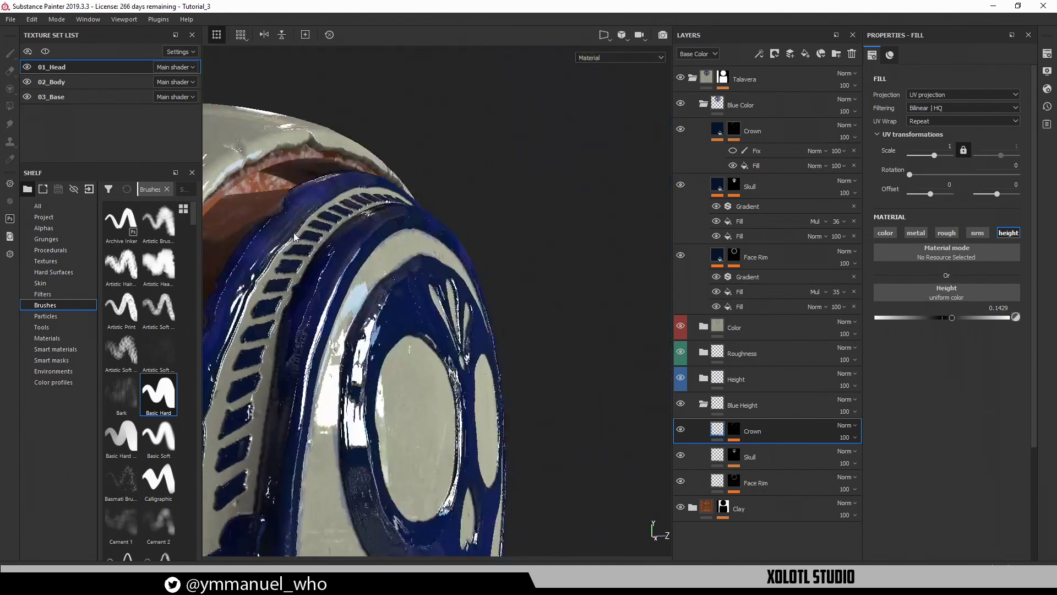
{"action": "left_click_drag", "start_coordinate": [528, 305], "coordinate": [460, 242], "text": "alt"}
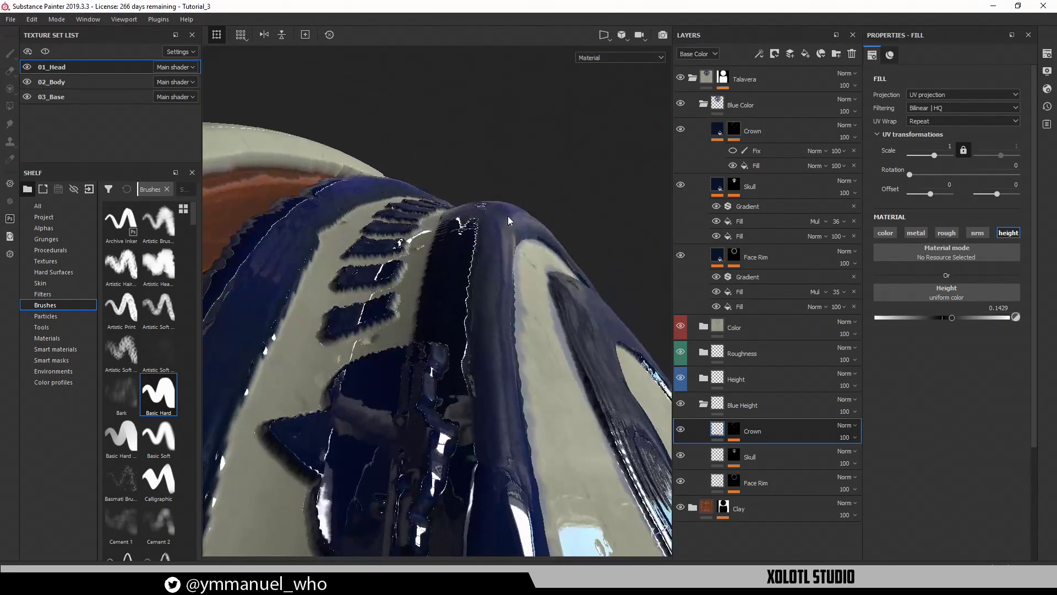
{"action": "left_click_drag", "start_coordinate": [951, 319], "coordinate": [946, 318]}
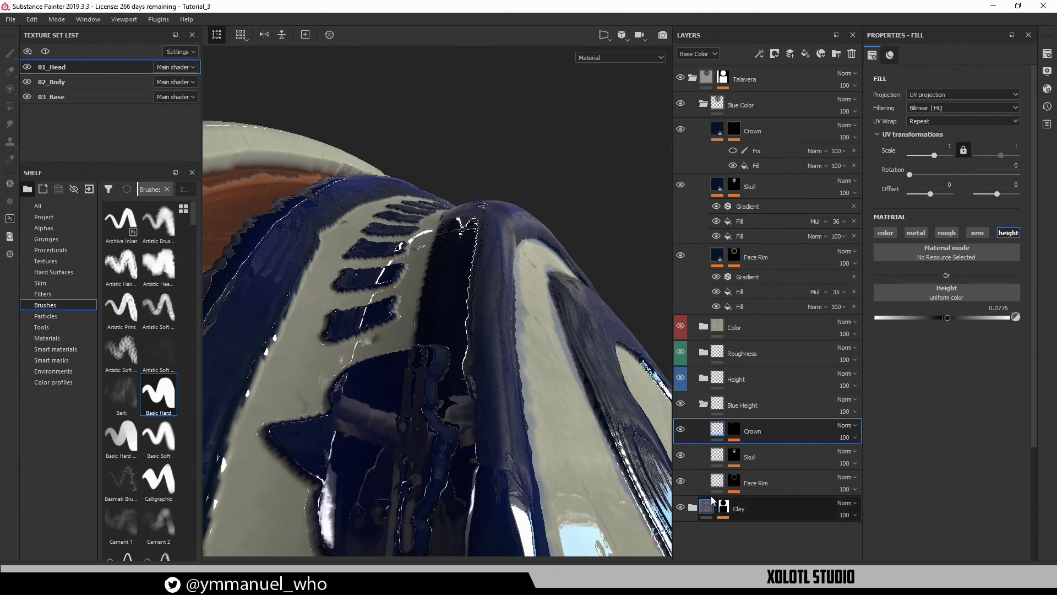
{"action": "left_click_drag", "start_coordinate": [479, 310], "coordinate": [692, 379], "text": "alt"}
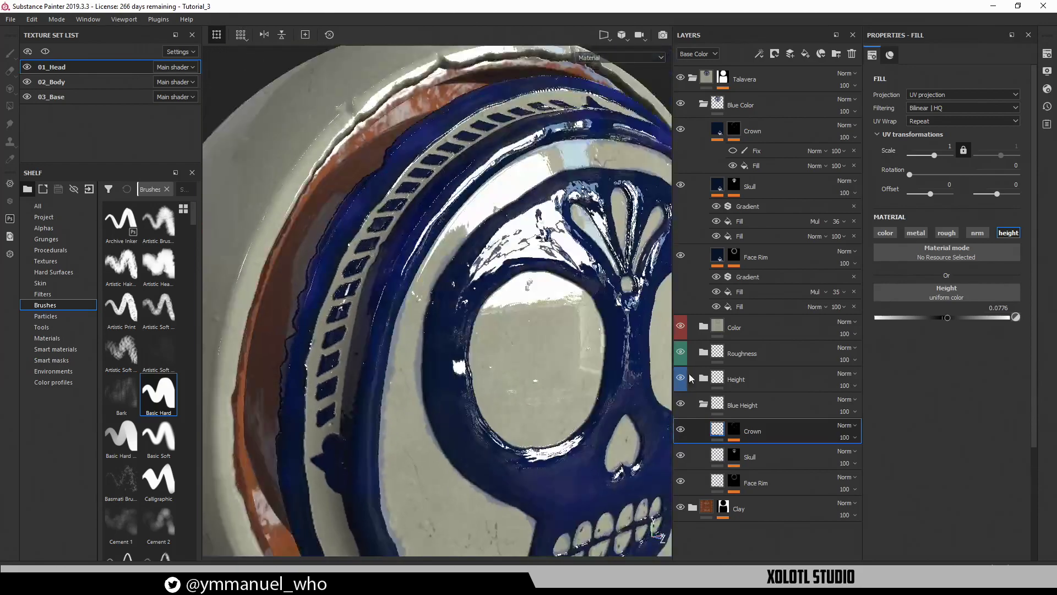
Turn on the Talavera_Paint effect in the Crown height mask and inspect the crown band
{"action": "left_click", "coordinate": [741, 427]}
{"action": "left_click", "coordinate": [732, 481]}
{"action": "left_click_drag", "start_coordinate": [496, 408], "coordinate": [573, 440], "text": "alt"}
{"action": "right_click_drag", "start_coordinate": [592, 535], "coordinate": [608, 483], "text": "alt"}
{"action": "left_click_drag", "start_coordinate": [286, 534], "coordinate": [441, 287], "text": "alt"}
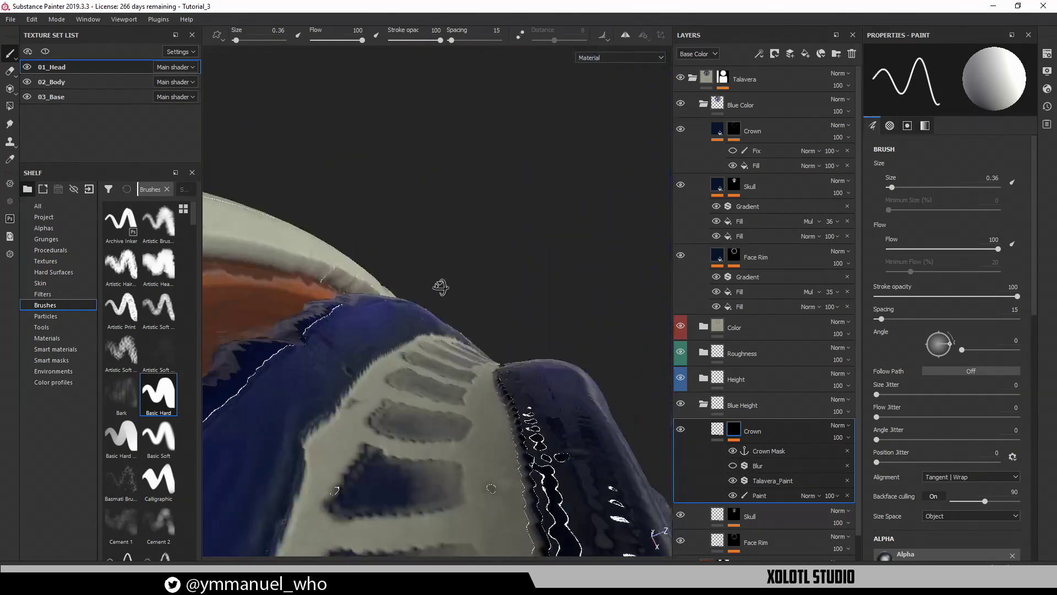
{"action": "left_click_drag", "start_coordinate": [491, 488], "coordinate": [496, 364], "text": "alt"}
{"action": "right_click_drag", "start_coordinate": [495, 315], "coordinate": [422, 314], "text": "shift"}
{"action": "mouse_move", "coordinate": [423, 314]}
{"action": "left_mouse_down", "text": "alt"}
{"action": "mouse_move", "coordinate": [448, 348]}
{"action": "mouse_move", "coordinate": [440, 309]}
{"action": "mouse_move", "coordinate": [454, 279]}
{"action": "mouse_move", "coordinate": [473, 307]}
{"action": "mouse_move", "coordinate": [412, 218]}
{"action": "mouse_move", "coordinate": [419, 375]}
{"action": "left_mouse_up", "text": "alt"}
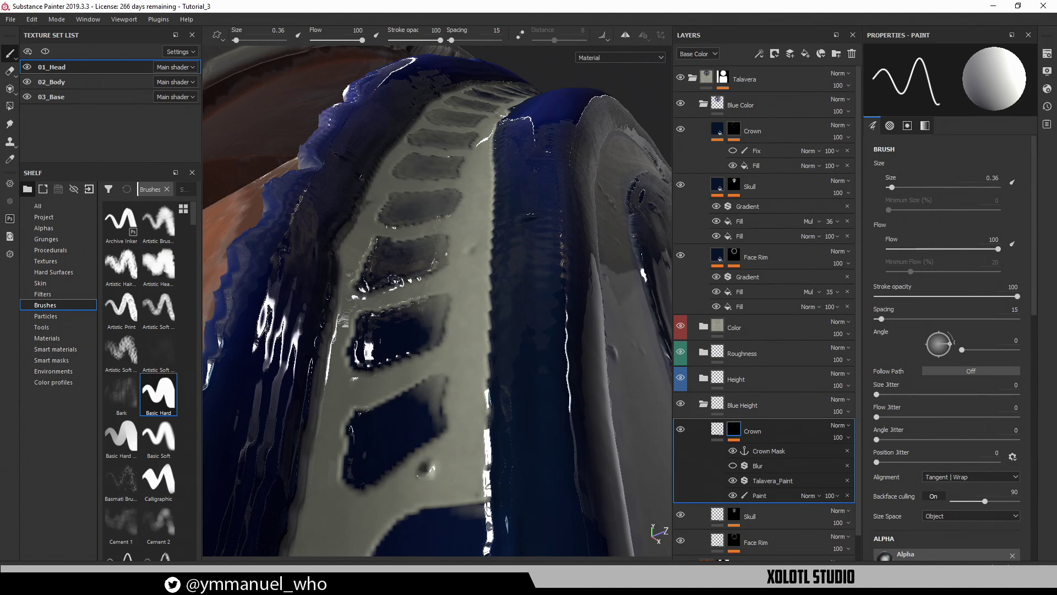
Check the crown band's blue inlays from several angles, then select the Fill under Crown
{"action": "mouse_move", "coordinate": [405, 262]}
{"action": "left_mouse_down", "text": "alt"}
{"action": "mouse_move", "coordinate": [386, 244]}
{"action": "mouse_move", "coordinate": [403, 280]}
{"action": "left_mouse_up", "text": "alt"}
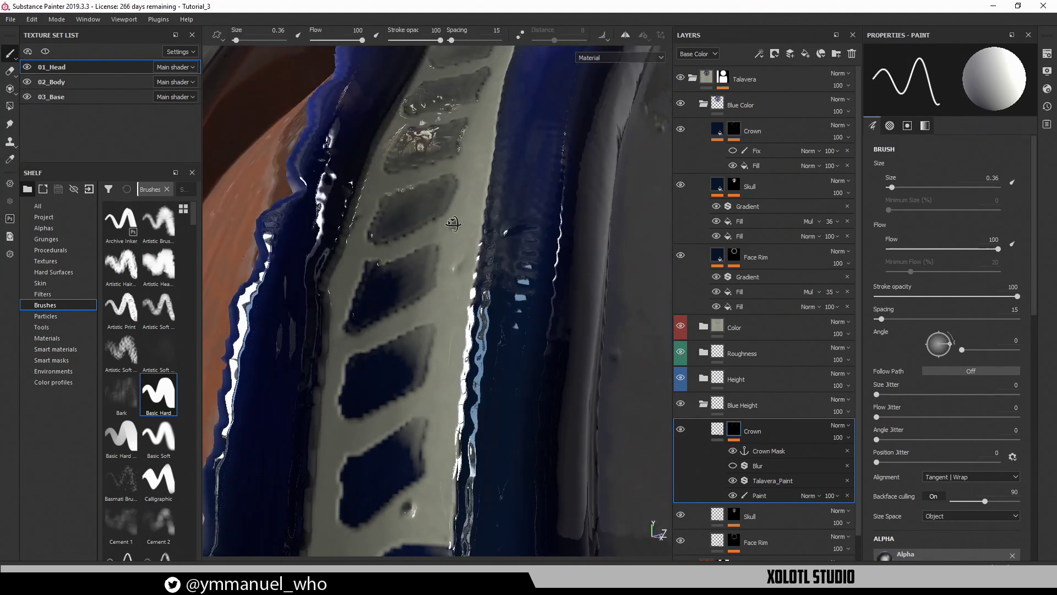
{"action": "middle_click_drag", "start_coordinate": [453, 223], "coordinate": [396, 365], "text": "alt"}
{"action": "left_click_drag", "start_coordinate": [404, 300], "coordinate": [424, 276], "text": "alt"}
{"action": "middle_click_drag", "start_coordinate": [424, 276], "coordinate": [417, 354], "text": "alt"}
{"action": "right_click_drag", "start_coordinate": [418, 354], "coordinate": [292, 257], "text": "alt"}
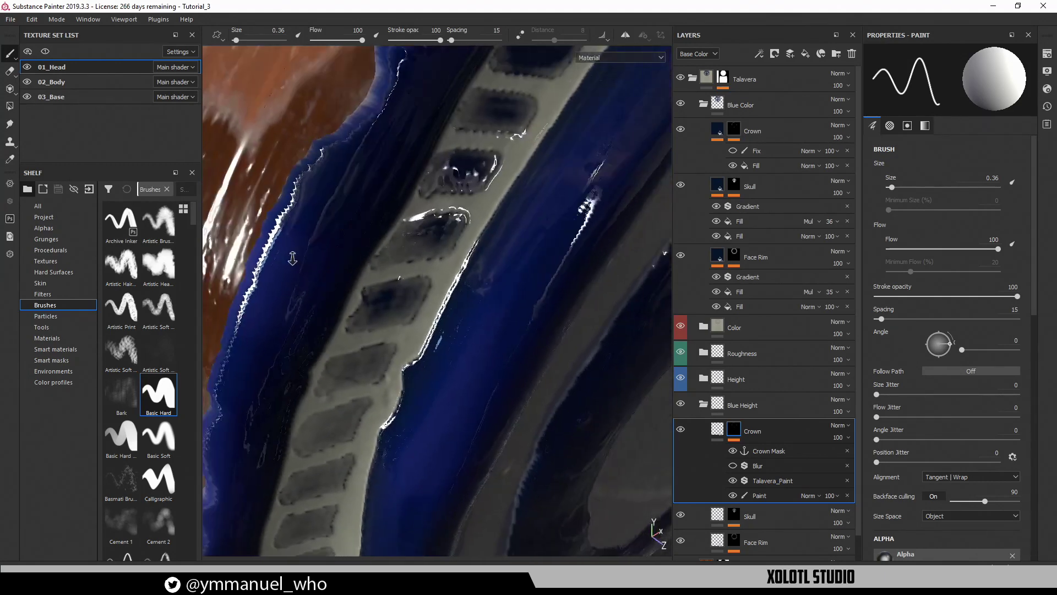
{"action": "left_click_drag", "start_coordinate": [292, 257], "coordinate": [352, 242], "text": "alt"}
{"action": "left_click_drag", "start_coordinate": [443, 289], "coordinate": [483, 184], "text": "alt"}
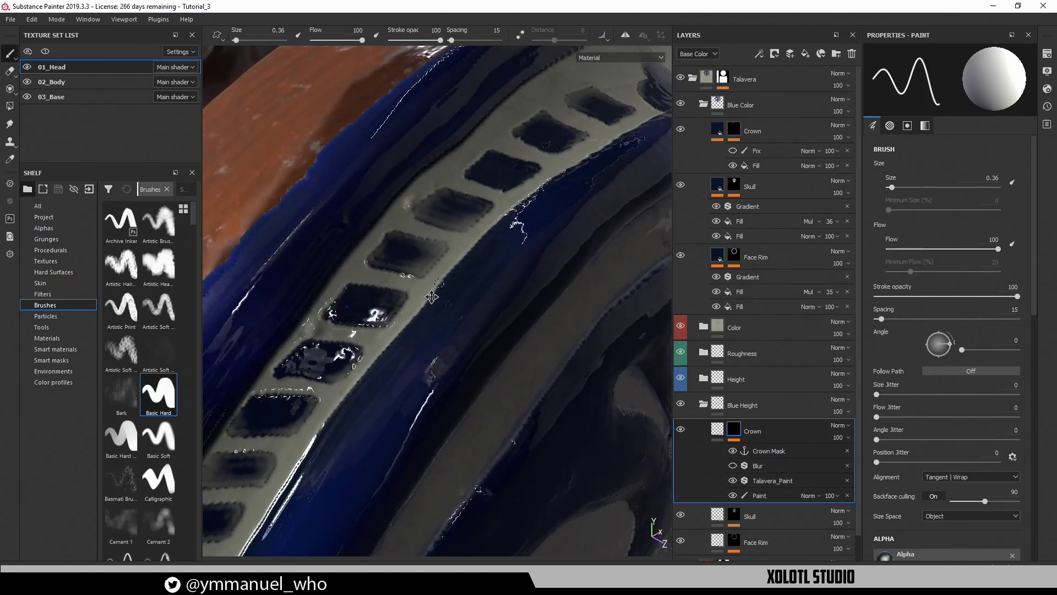
{"action": "left_click_drag", "start_coordinate": [431, 297], "coordinate": [499, 201], "text": "alt"}
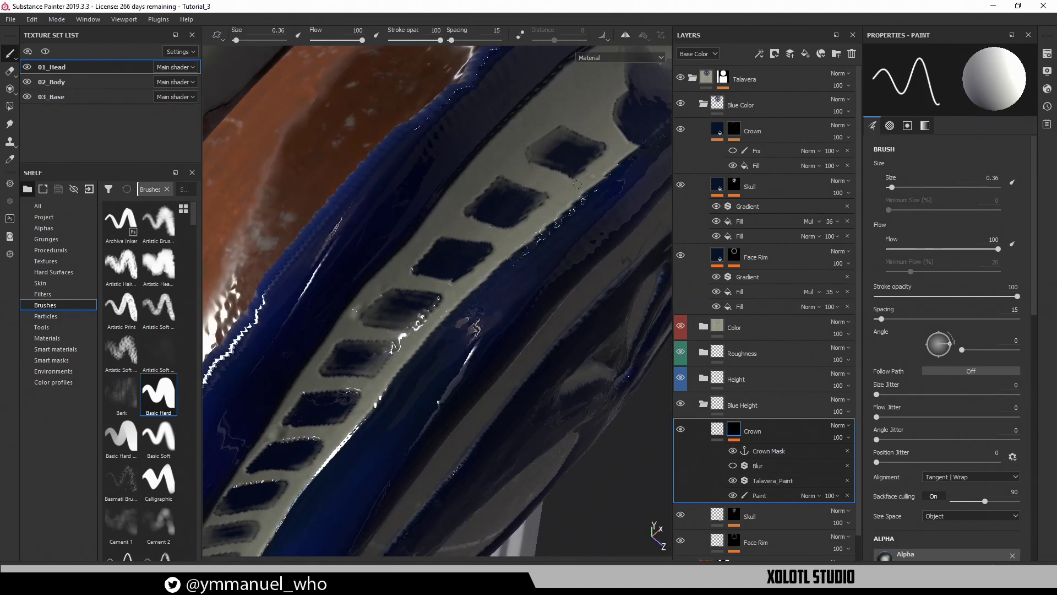
{"action": "middle_click_drag", "start_coordinate": [523, 473], "coordinate": [512, 240], "text": "alt"}
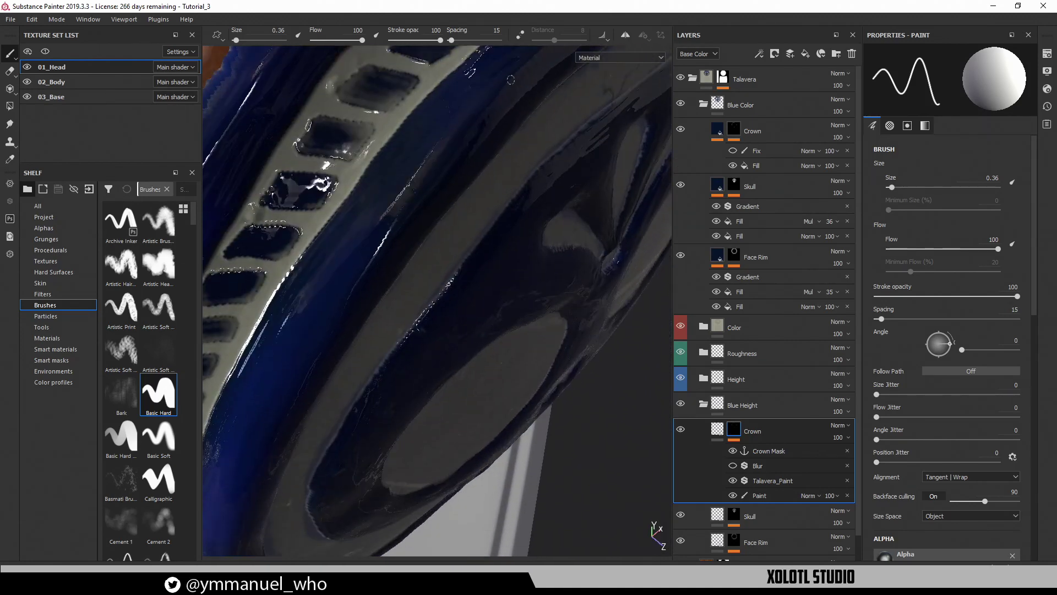
{"action": "scroll", "coordinate": [511, 240], "scroll_direction": "down", "scroll_amount": 3}
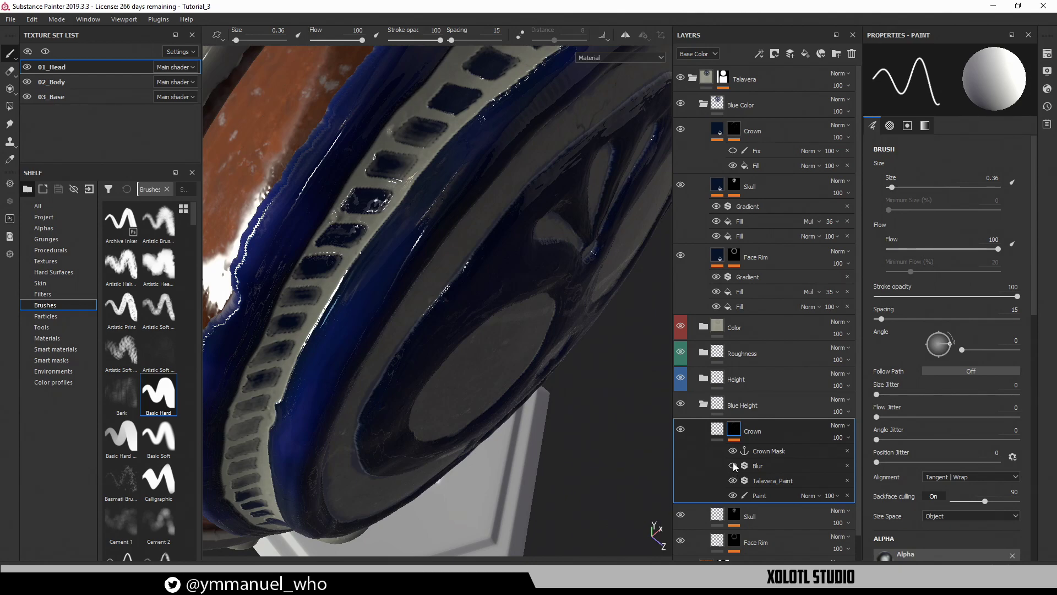
{"action": "left_click_drag", "start_coordinate": [435, 309], "coordinate": [495, 296], "text": "alt"}
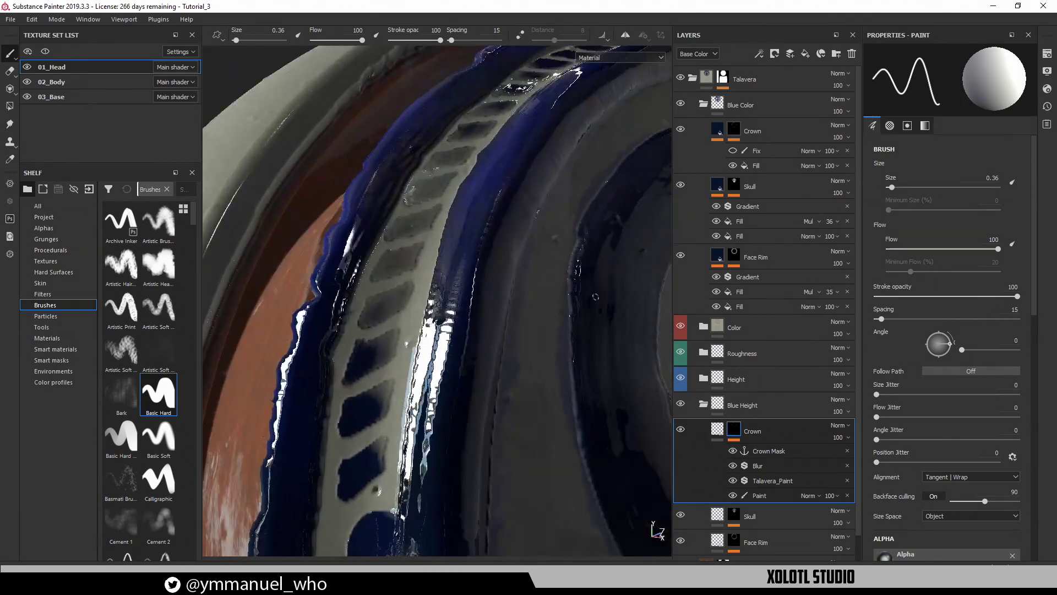
{"action": "left_click", "coordinate": [763, 165]}
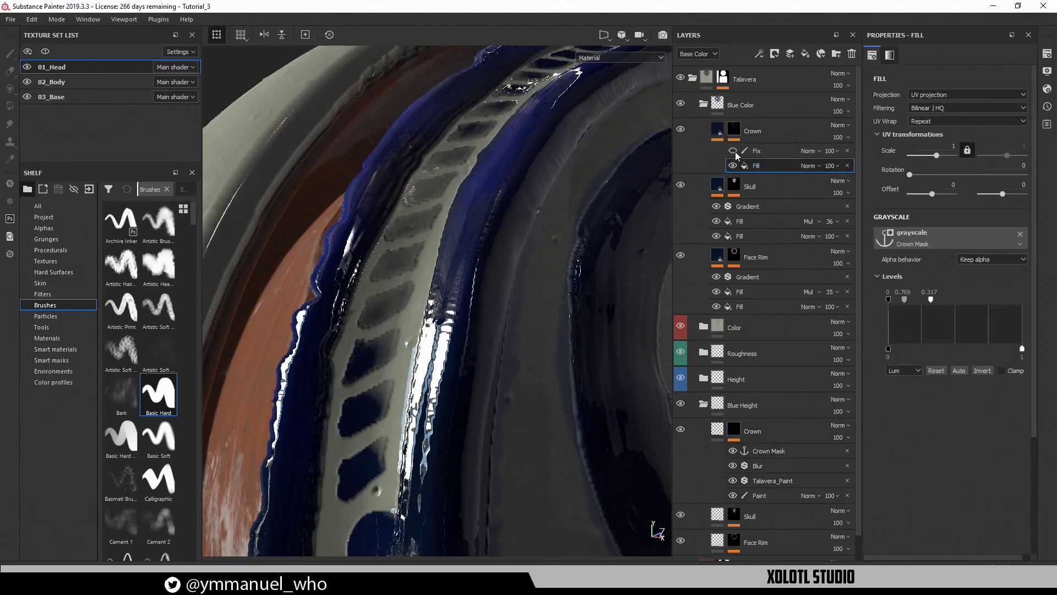
Lower the Crown fill's Crown Mask levels from 0.317 to about 0.058, then check the head
{"action": "left_click_drag", "start_coordinate": [930, 300], "coordinate": [910, 306]}
{"action": "left_click_drag", "start_coordinate": [423, 233], "coordinate": [465, 284], "text": "alt"}
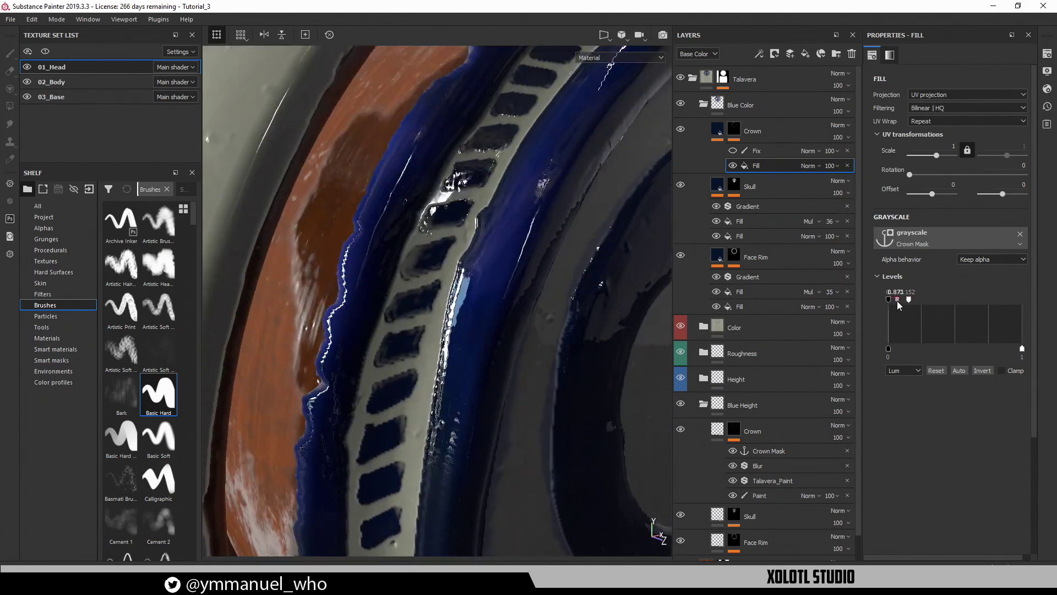
{"action": "left_click_drag", "start_coordinate": [909, 303], "coordinate": [897, 302]}
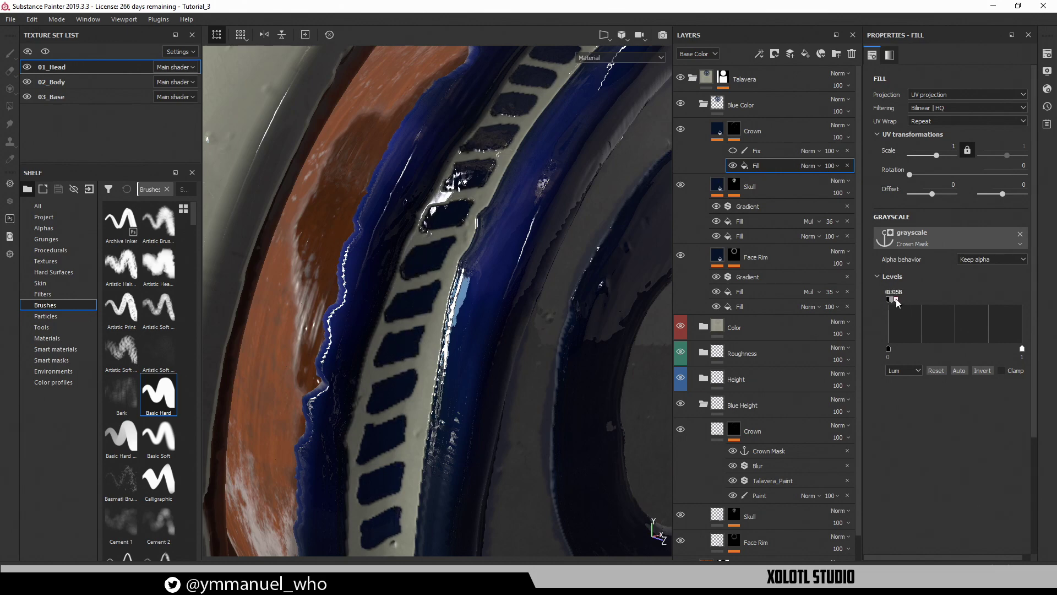
{"action": "scroll", "coordinate": [447, 357], "scroll_direction": "down", "scroll_amount": 3}
{"action": "left_click_drag", "start_coordinate": [521, 293], "coordinate": [428, 315], "text": "alt"}
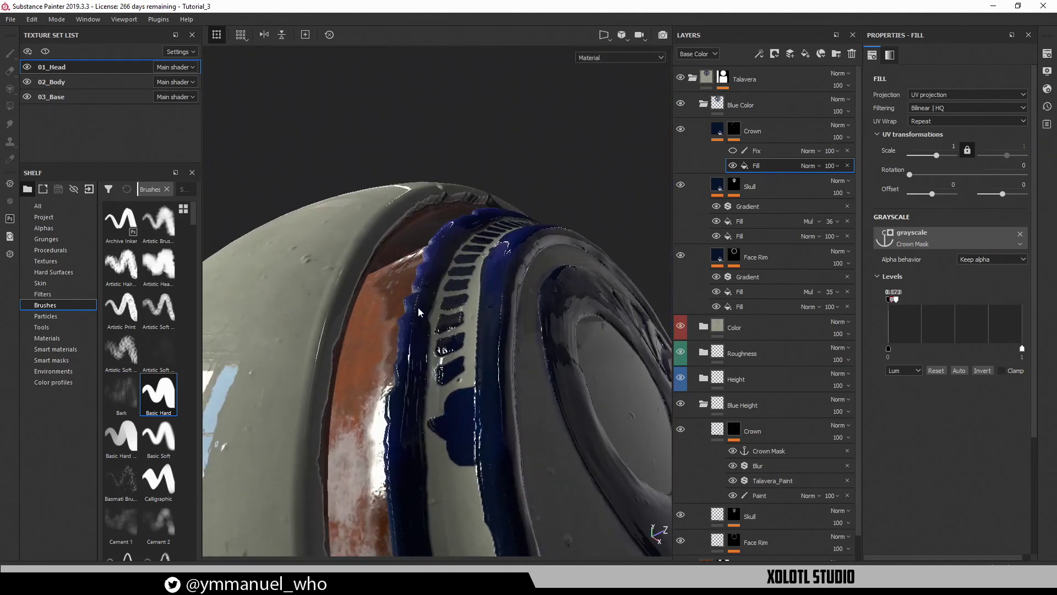
Review the Skull and Face Rim height layers, trying a rim height of 1 then undoing it
{"action": "scroll", "coordinate": [715, 495], "scroll_direction": "down", "scroll_amount": 1}
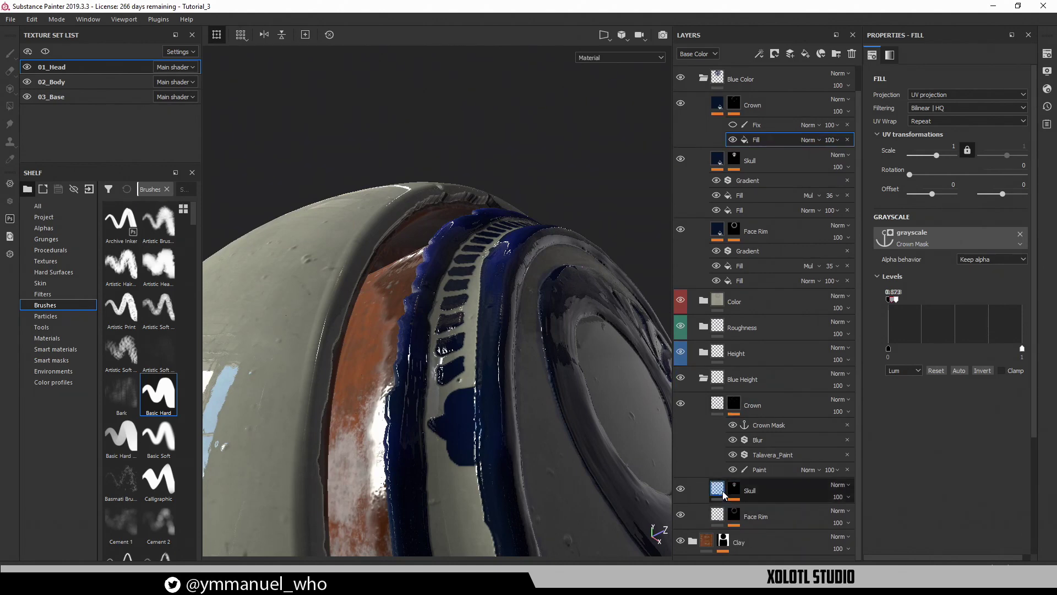
{"action": "left_click", "coordinate": [719, 491]}
{"action": "left_click", "coordinate": [714, 521]}
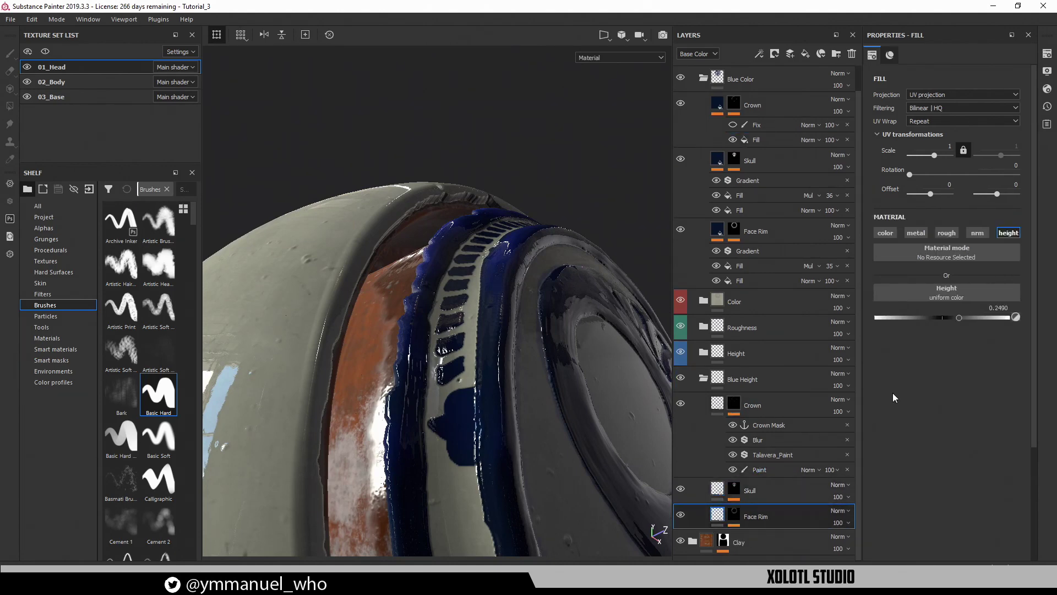
{"action": "left_click_drag", "start_coordinate": [958, 317], "coordinate": [1023, 321]}
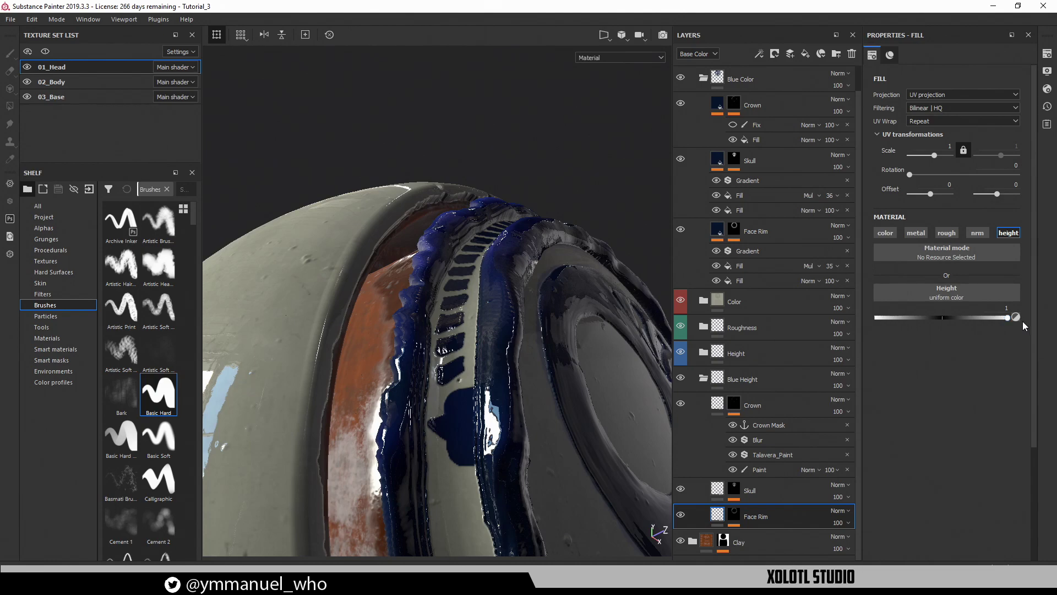
{"action": "key", "text": "ctrl+z"}
Orbit around the face rim and select the Crown layer in Blue Color
{"action": "left_click_drag", "start_coordinate": [587, 344], "coordinate": [430, 438], "text": "alt"}
{"action": "left_click_drag", "start_coordinate": [474, 347], "coordinate": [596, 300], "text": "alt"}
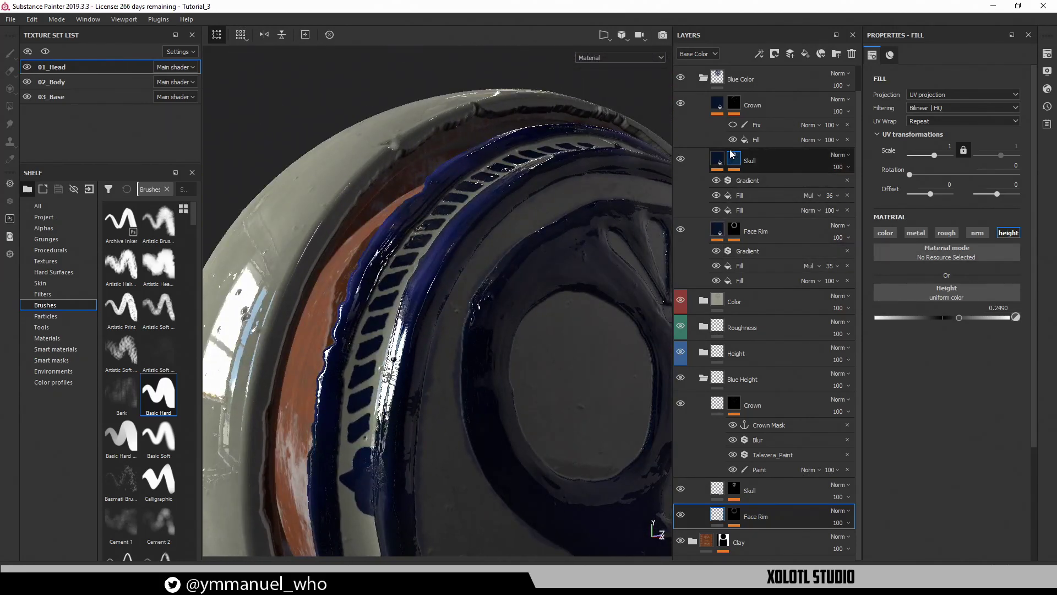
{"action": "left_click", "coordinate": [717, 108]}
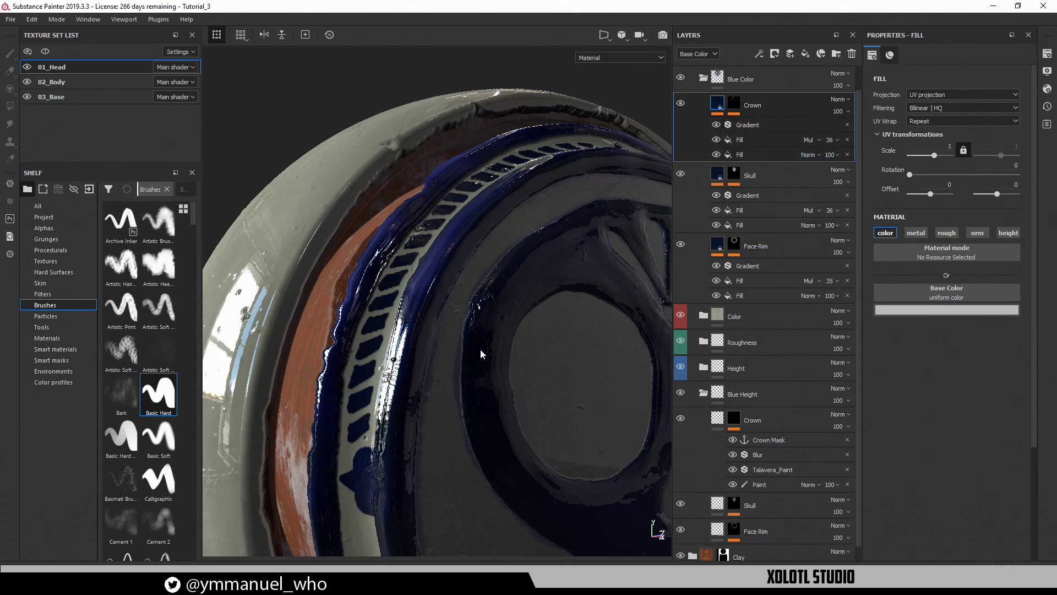
Confirm the Crown base fill stays anchored to Crown Mask, then select the Multiply noise fill
{"action": "left_click_drag", "start_coordinate": [399, 407], "coordinate": [630, 282], "text": "alt"}
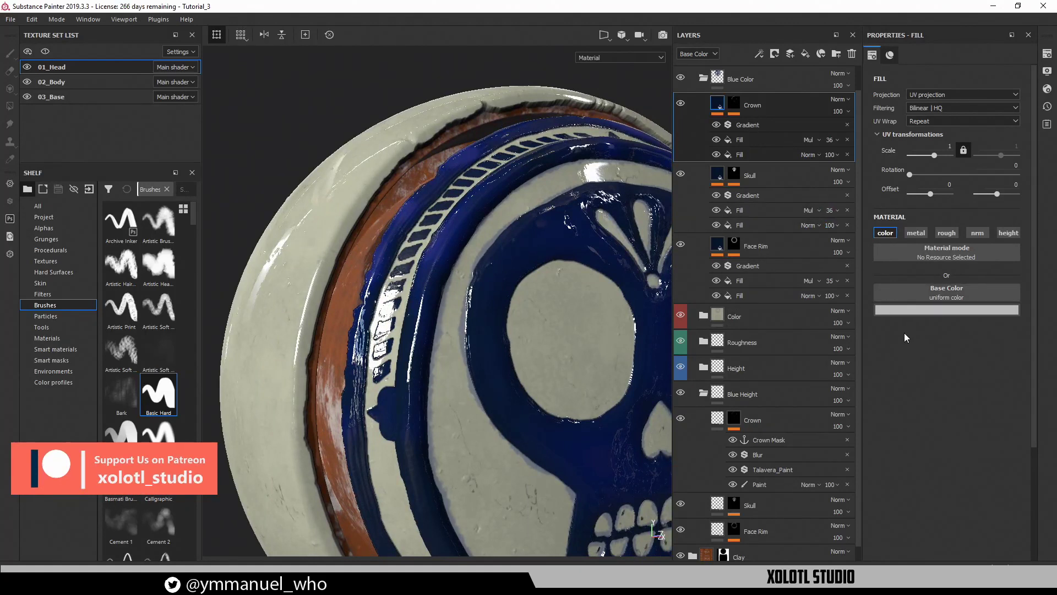
{"action": "left_click", "coordinate": [738, 154]}
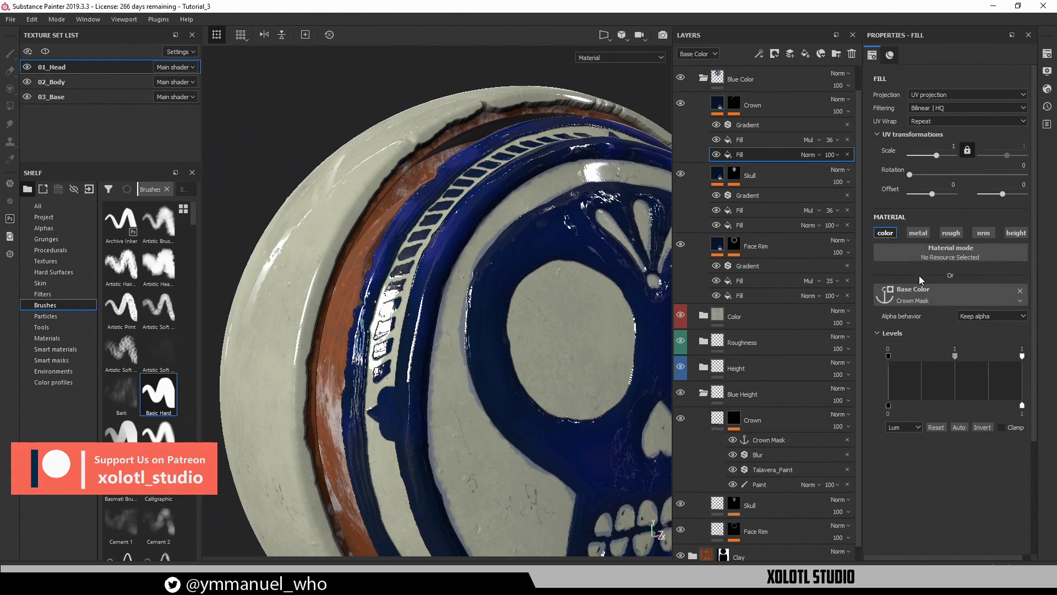
{"action": "left_click", "coordinate": [916, 297]}
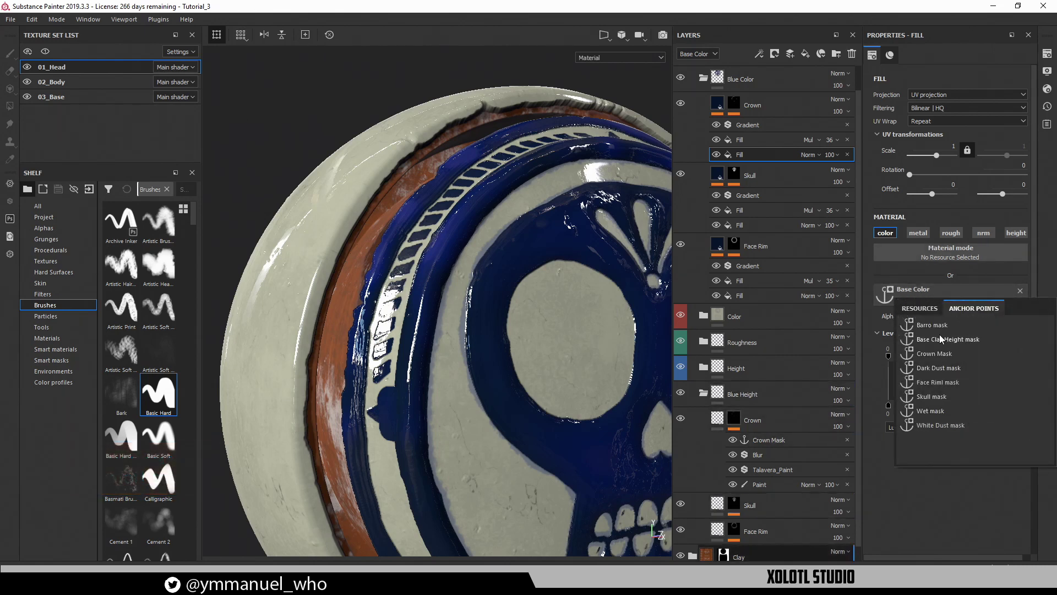
{"action": "left_click", "coordinate": [938, 514]}
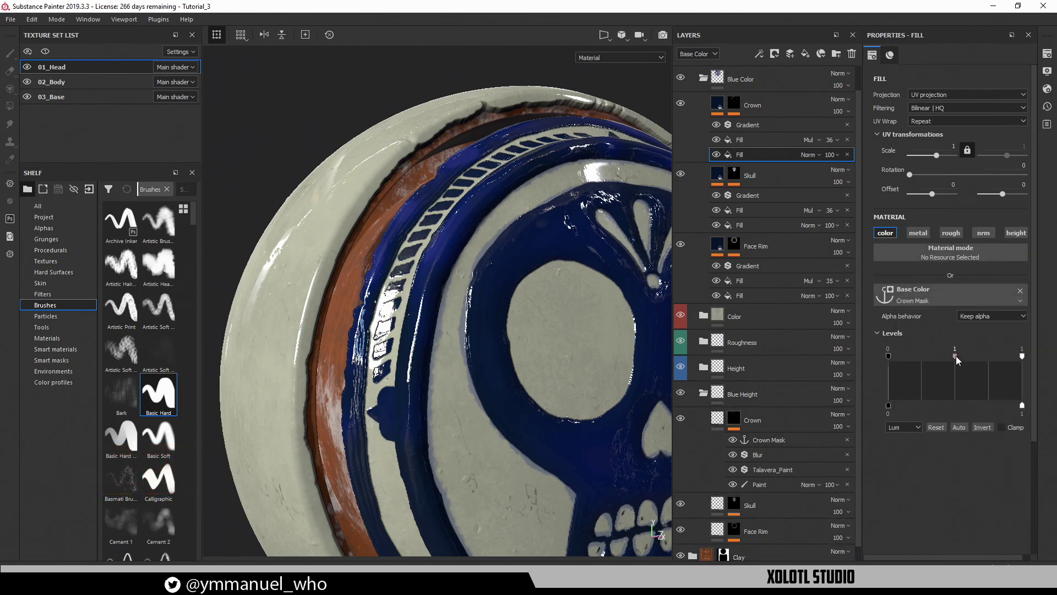
{"action": "left_click_drag", "start_coordinate": [634, 339], "coordinate": [977, 375], "text": "alt"}
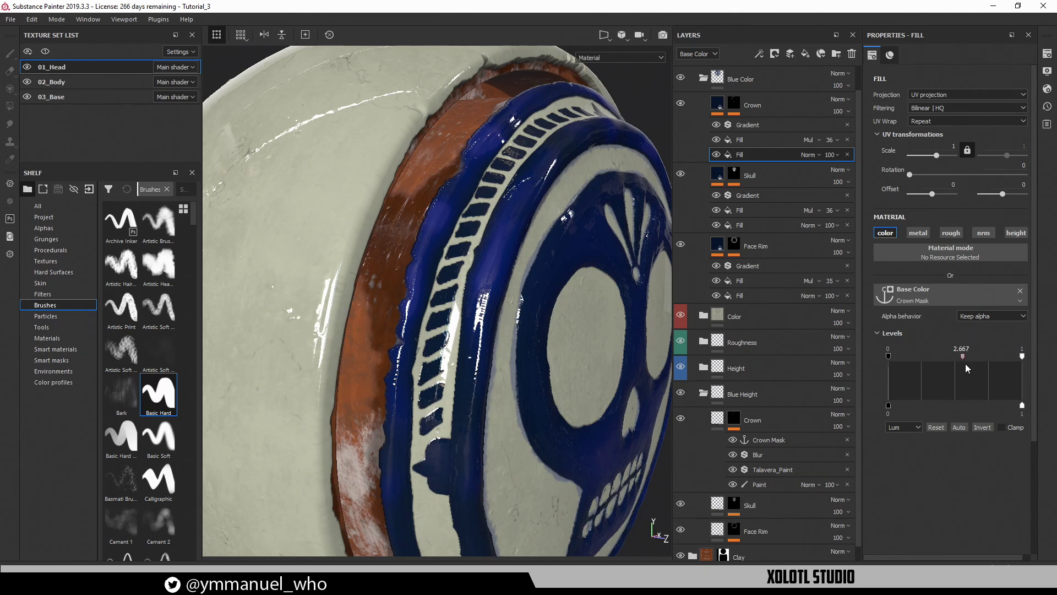
{"action": "left_click", "coordinate": [748, 141]}
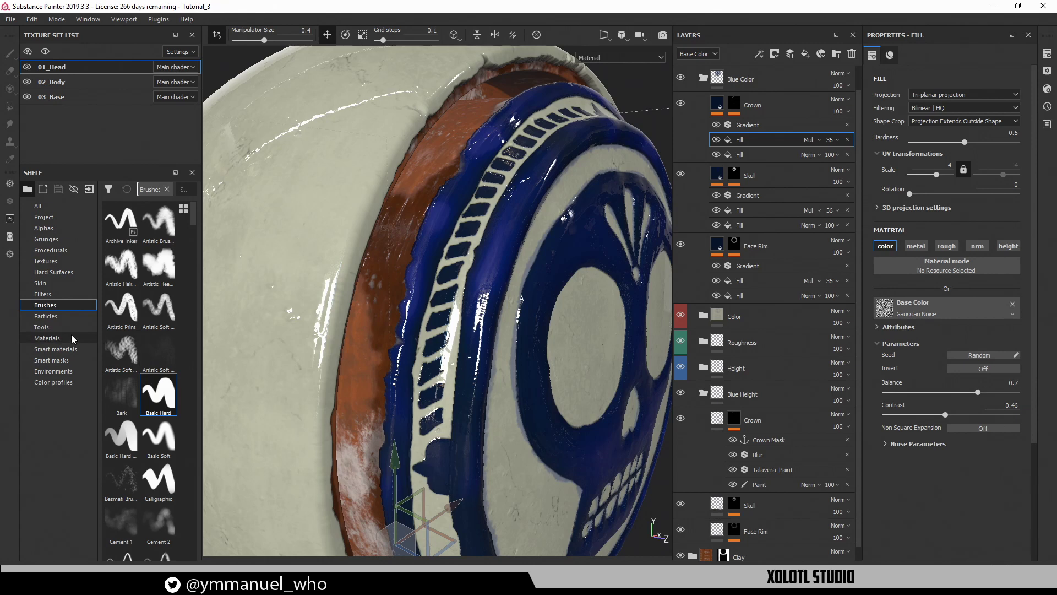
Apply the Grunge Wipe Smudgy Soft procedural to the Crown Multiply fill's Base Color
{"action": "left_click", "coordinate": [65, 251]}
{"action": "scroll", "coordinate": [155, 385], "scroll_direction": "down", "scroll_amount": 5}
{"action": "scroll", "coordinate": [156, 385], "scroll_direction": "down", "scroll_amount": 15}
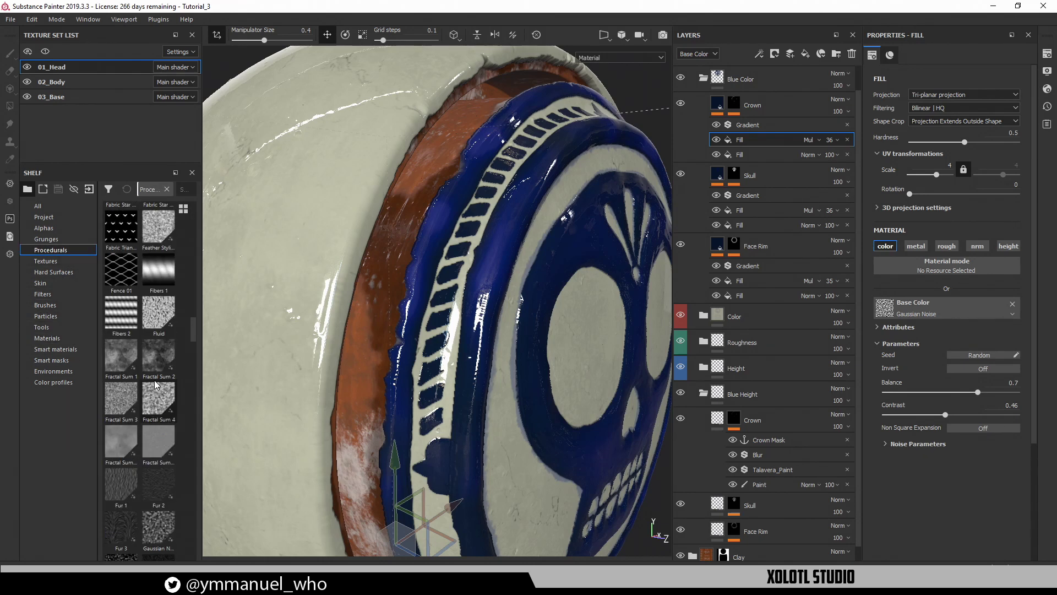
{"action": "scroll", "coordinate": [154, 381], "scroll_direction": "down", "scroll_amount": 10}
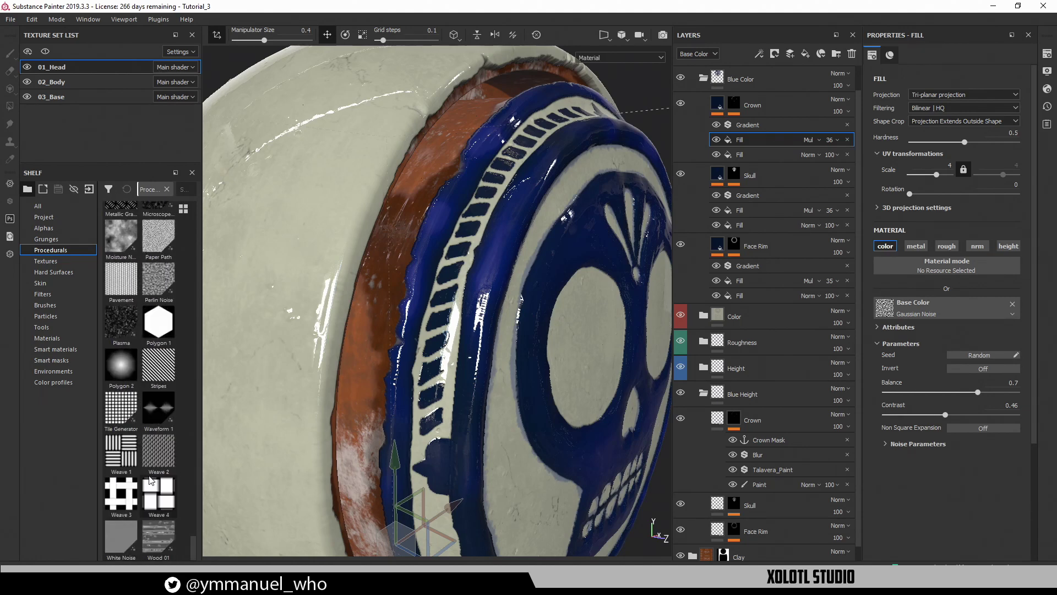
{"action": "scroll", "coordinate": [154, 496], "scroll_direction": "up", "scroll_amount": 5}
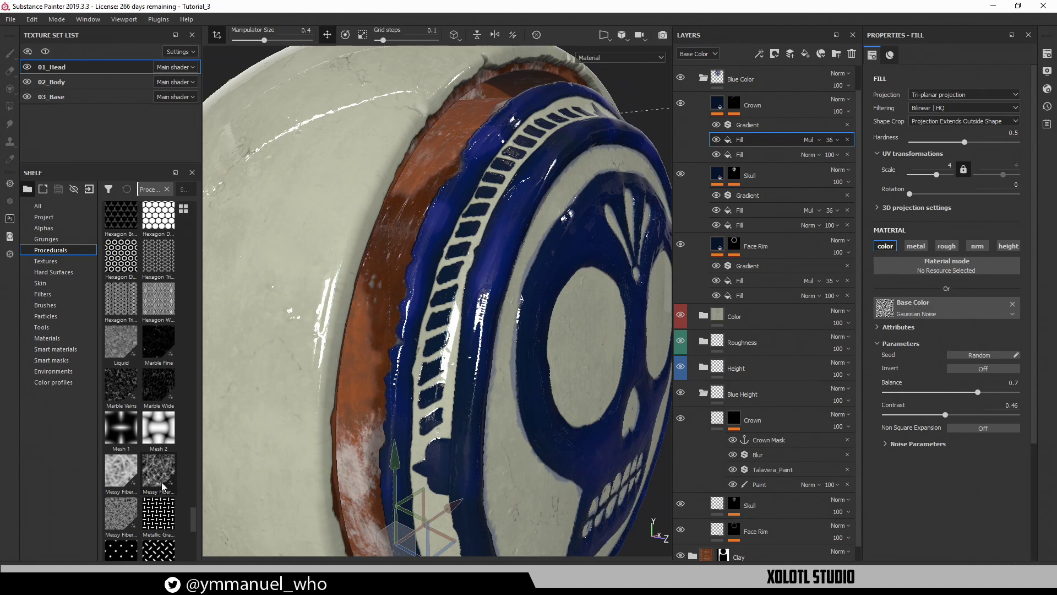
{"action": "scroll", "coordinate": [163, 486], "scroll_direction": "up", "scroll_amount": 3}
{"action": "scroll", "coordinate": [163, 486], "scroll_direction": "up", "scroll_amount": 3}
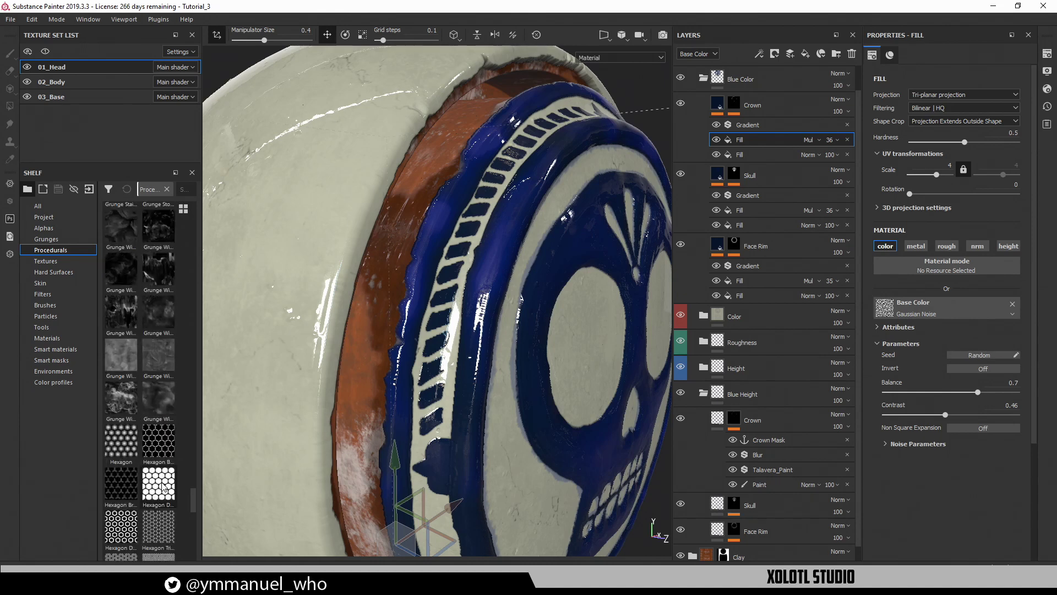
{"action": "scroll", "coordinate": [163, 485], "scroll_direction": "up", "scroll_amount": 3}
{"action": "scroll", "coordinate": [163, 486], "scroll_direction": "up", "scroll_amount": 6}
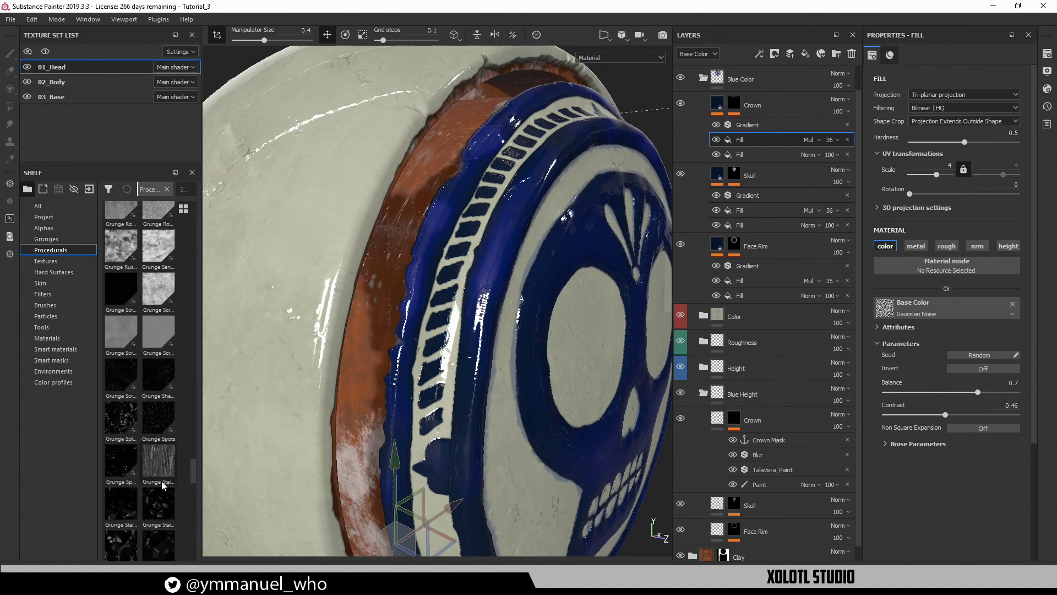
{"action": "scroll", "coordinate": [163, 485], "scroll_direction": "down", "scroll_amount": 8}
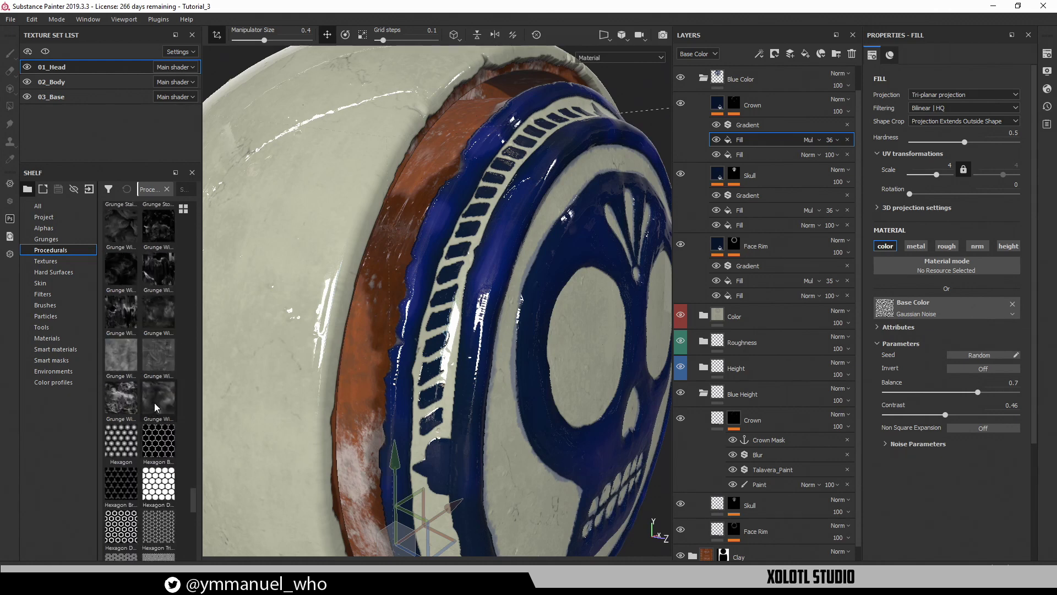
{"action": "mouse_move", "coordinate": [154, 402]}
{"action": "left_mouse_down"}
{"action": "mouse_move", "coordinate": [932, 360]}
{"action": "mouse_move", "coordinate": [954, 306]}
{"action": "left_mouse_up"}
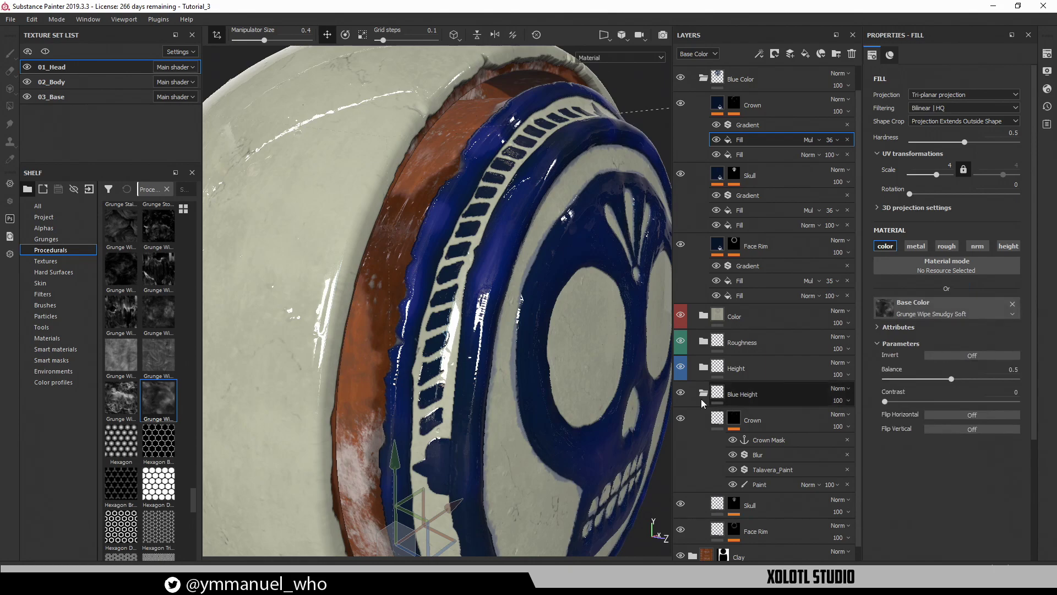
Rotate the environment lighting around the head and select the Crown's Gradient filter
{"action": "left_click_drag", "start_coordinate": [491, 345], "coordinate": [517, 333], "text": "alt"}
{"action": "mouse_move", "coordinate": [517, 333]}
{"action": "right_mouse_down", "text": "shift"}
{"action": "mouse_move", "coordinate": [453, 322]}
{"action": "mouse_move", "coordinate": [519, 348]}
{"action": "right_mouse_up", "text": "shift"}
{"action": "left_click_drag", "start_coordinate": [520, 348], "coordinate": [491, 341], "text": "alt"}
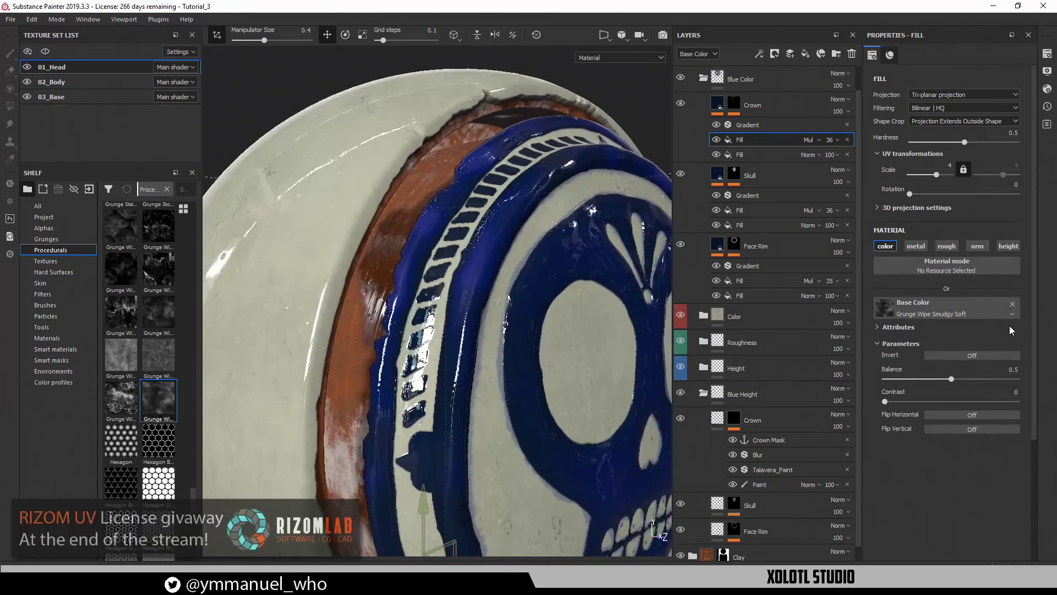
{"action": "left_click", "coordinate": [773, 128]}
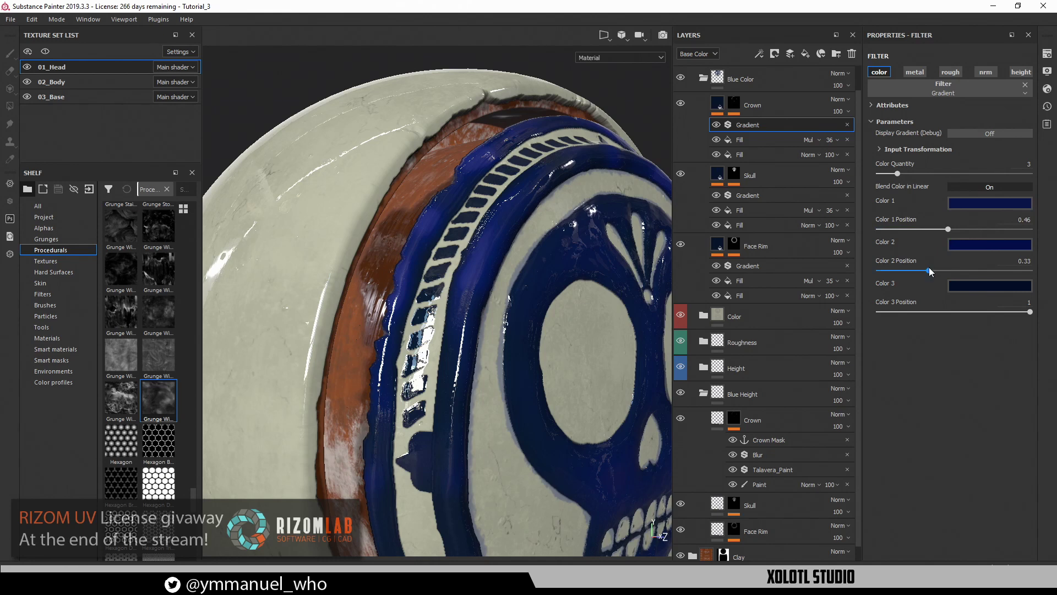
Move the Gradient's Color 1 Position to 0.09 and brighten Color 1 to a lighter blue
{"action": "left_click_drag", "start_coordinate": [620, 260], "coordinate": [575, 287], "text": "alt"}
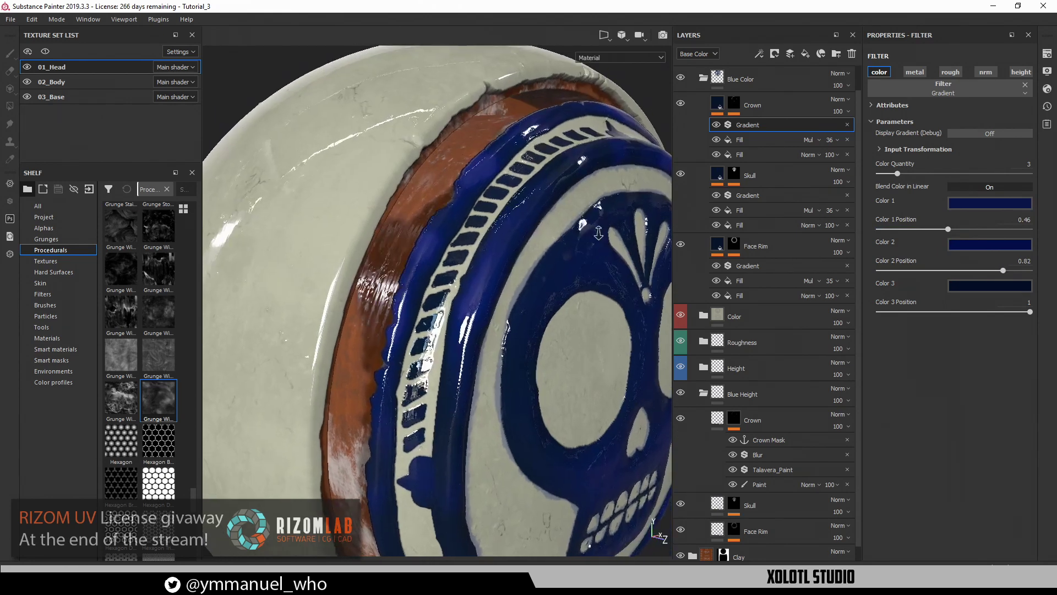
{"action": "right_click_drag", "start_coordinate": [575, 287], "coordinate": [627, 275], "text": "alt"}
{"action": "left_click_drag", "start_coordinate": [950, 227], "coordinate": [891, 223]}
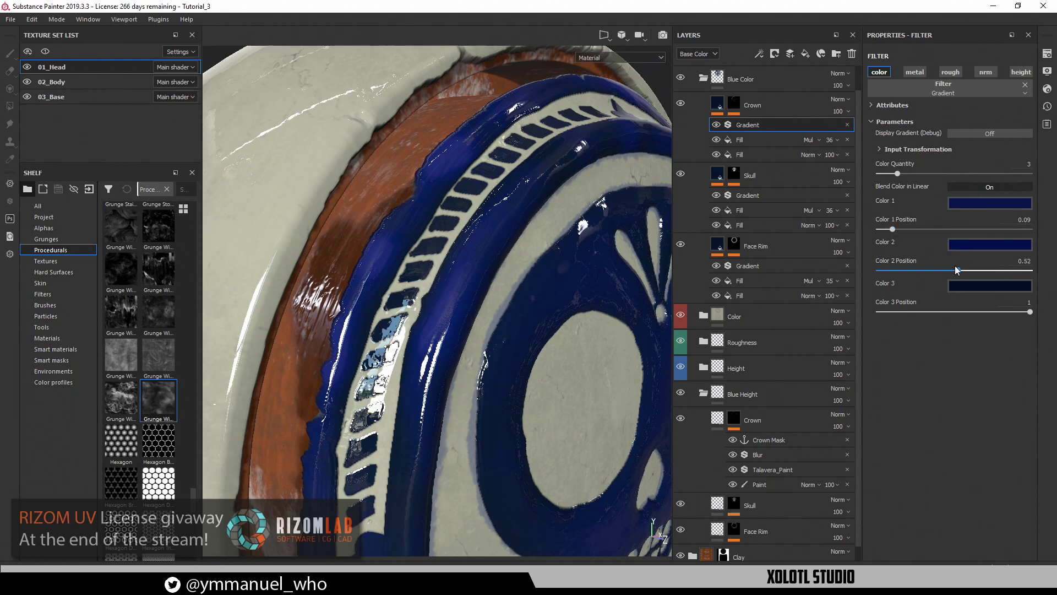
{"action": "left_click", "coordinate": [986, 204]}
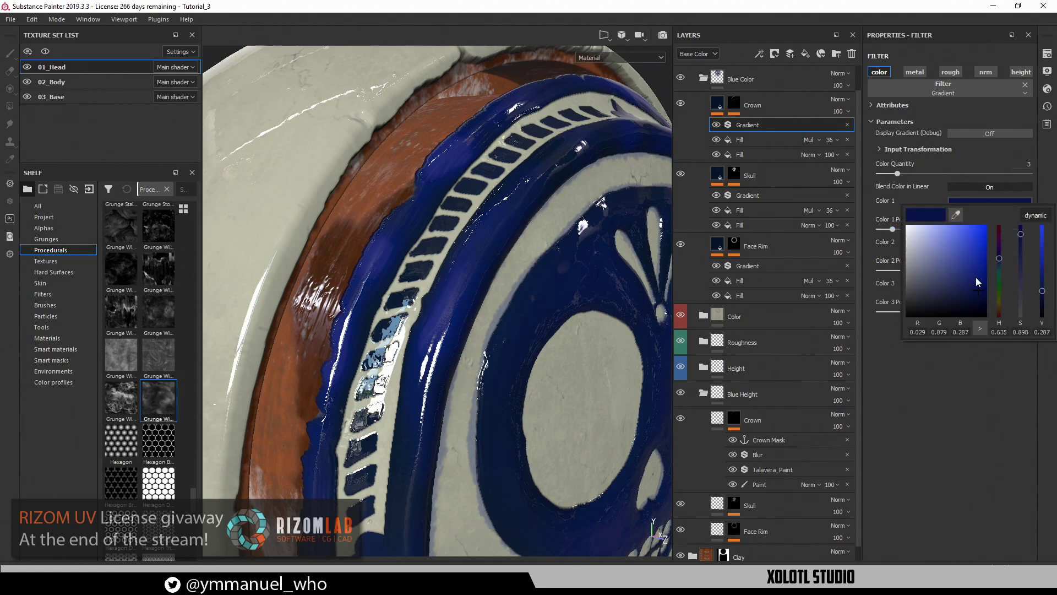
{"action": "left_click_drag", "start_coordinate": [975, 276], "coordinate": [981, 255]}
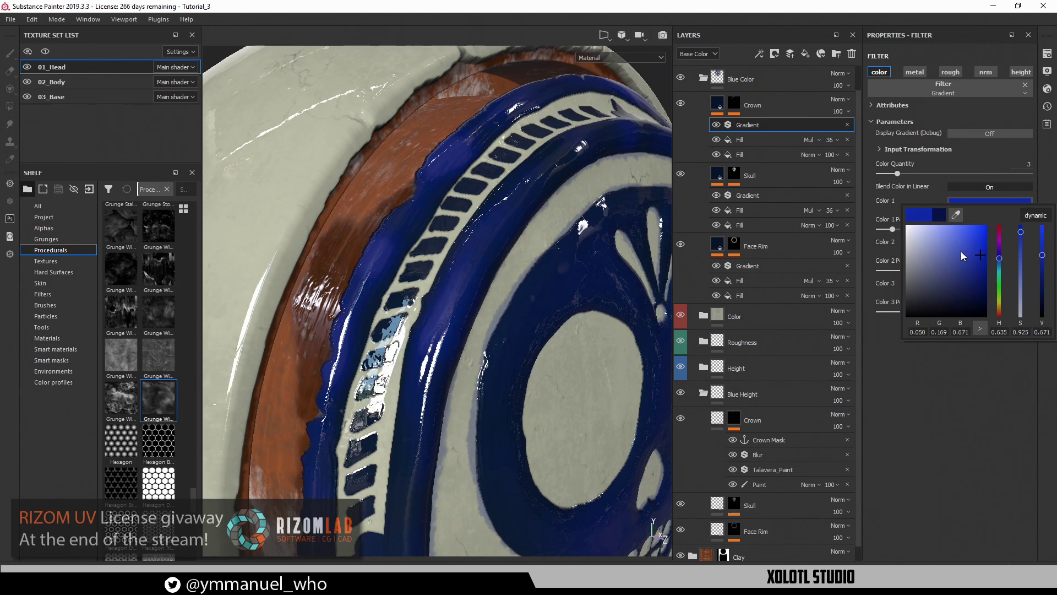
{"action": "left_click", "coordinate": [895, 409]}
Change Gradient Color 2 to a lighter blue and expand Input Transformation
{"action": "left_click", "coordinate": [994, 249]}
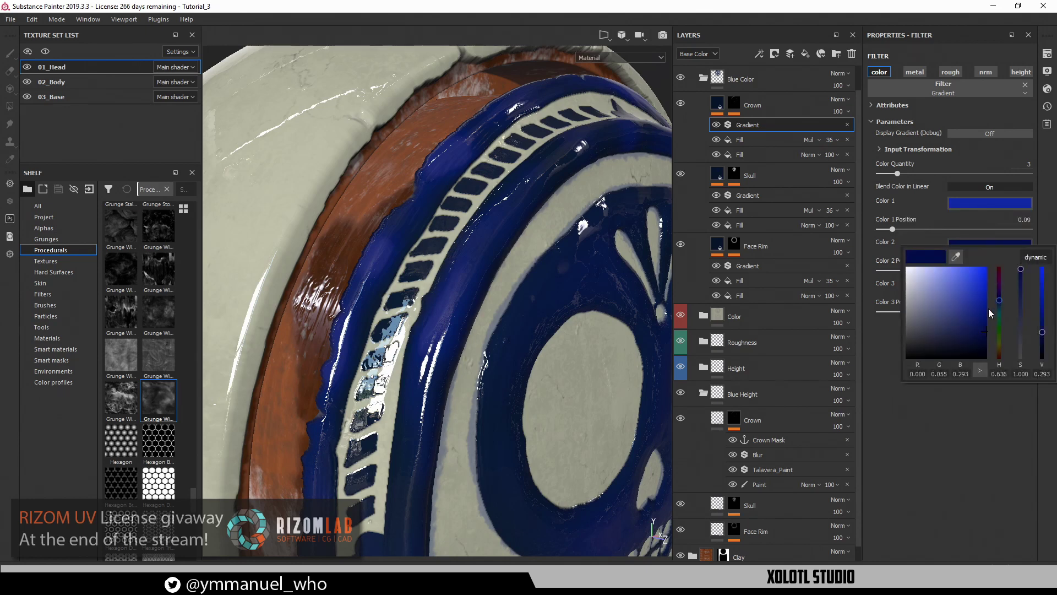
{"action": "left_click_drag", "start_coordinate": [988, 308], "coordinate": [964, 305]}
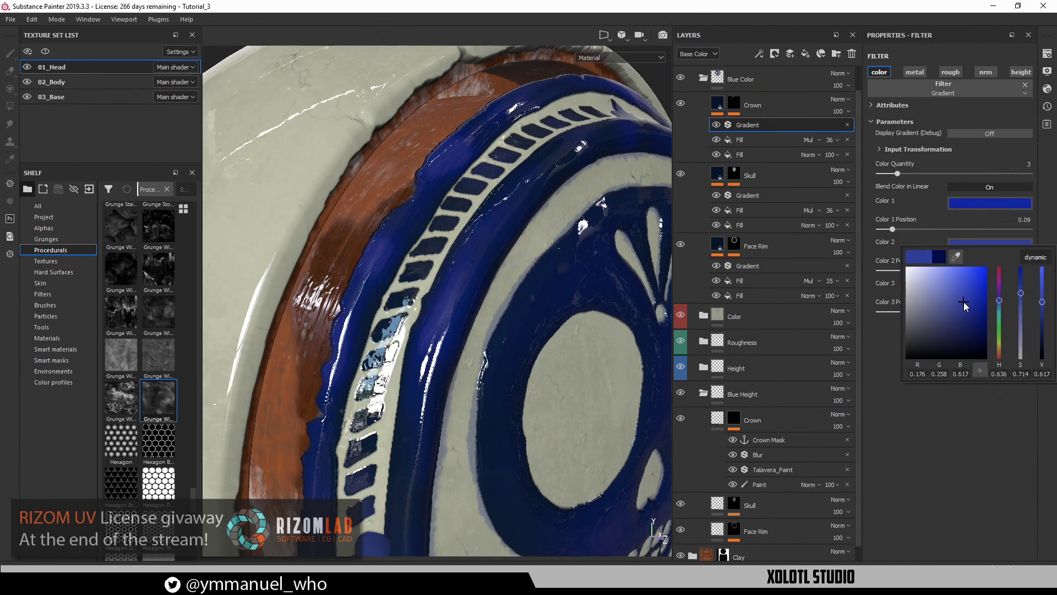
{"action": "left_click", "coordinate": [948, 497]}
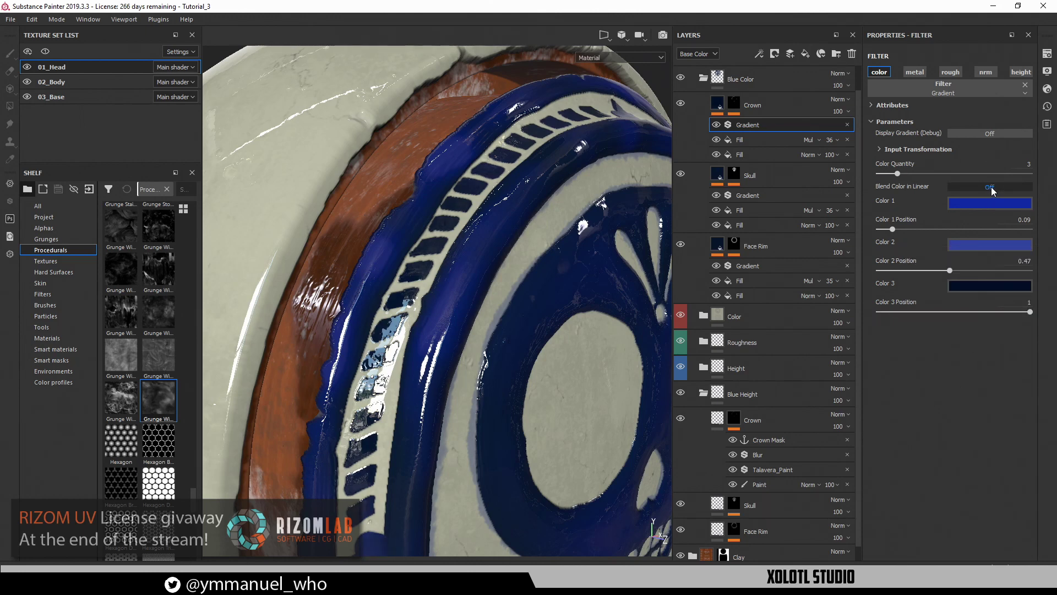
{"action": "left_click", "coordinate": [939, 151]}
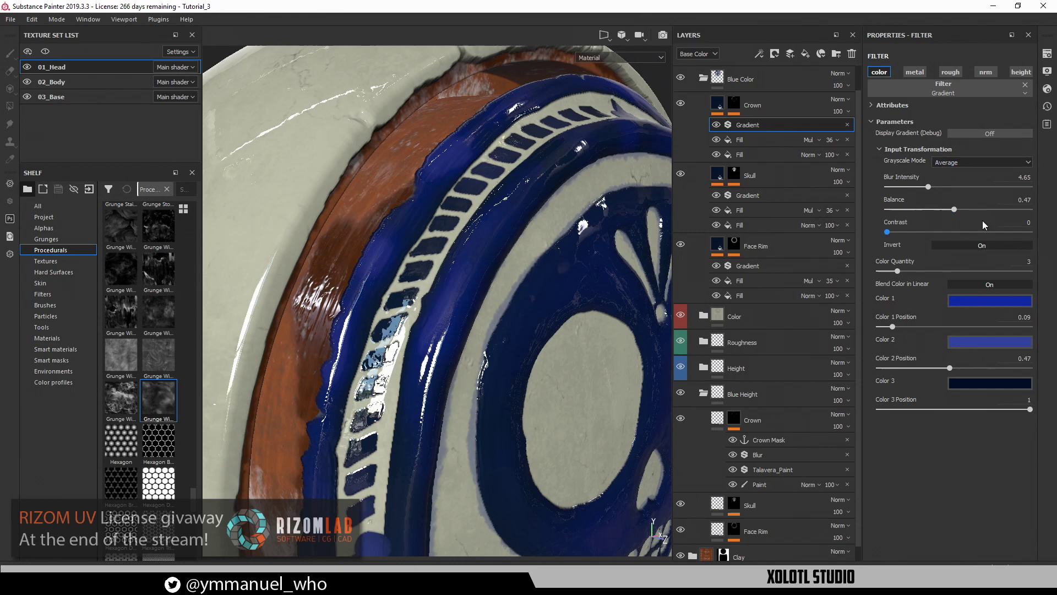
Turn off inversion so the crown stripes show bright blue
{"action": "left_click", "coordinate": [993, 249]}
{"action": "left_click_drag", "start_coordinate": [534, 345], "coordinate": [465, 283], "text": "alt"}
{"action": "right_click_drag", "start_coordinate": [465, 283], "coordinate": [656, 530], "text": "alt"}
{"action": "middle_click_drag", "start_coordinate": [523, 402], "coordinate": [495, 267], "text": "alt"}
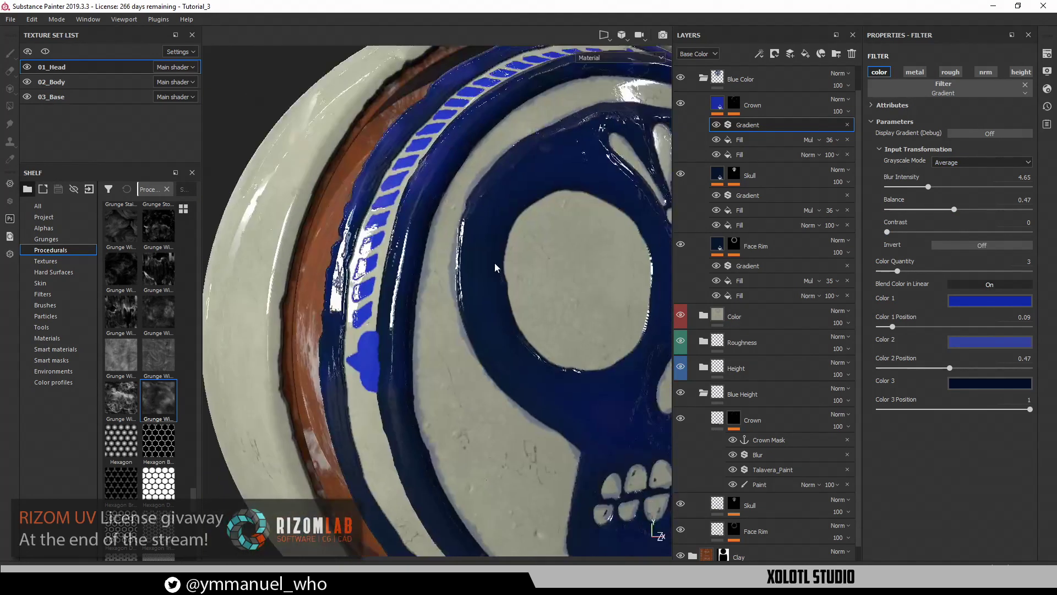
{"action": "left_click_drag", "start_coordinate": [496, 268], "coordinate": [556, 281], "text": "alt"}
Darken Gradient Color 2 to navy and deepen Color 1's blue
{"action": "left_click", "coordinate": [973, 342]}
{"action": "left_click_drag", "start_coordinate": [985, 400], "coordinate": [972, 430]}
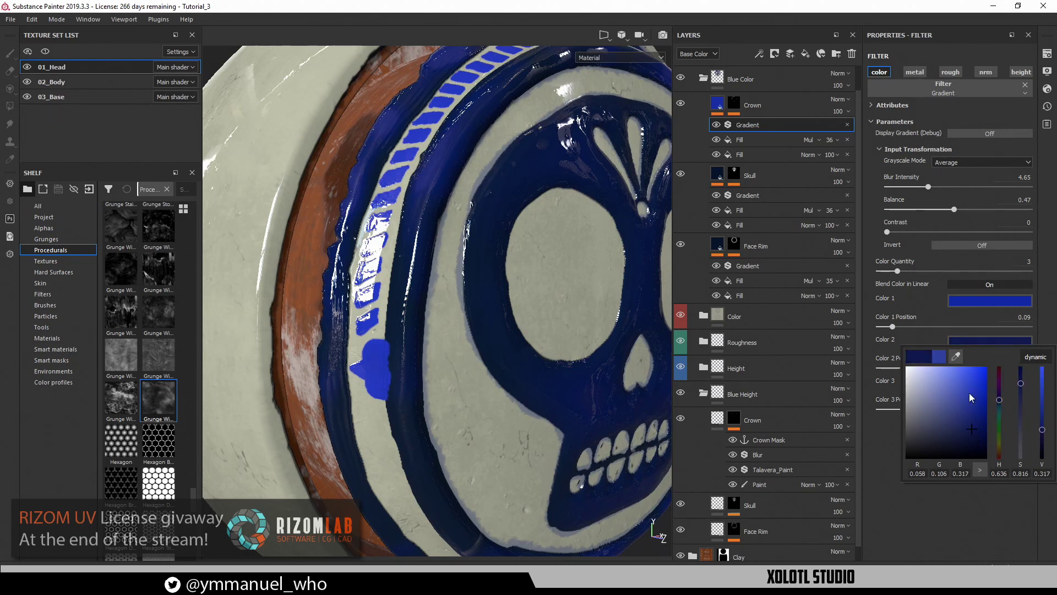
{"action": "left_click", "coordinate": [967, 298]}
{"action": "left_click_drag", "start_coordinate": [967, 380], "coordinate": [970, 378]}
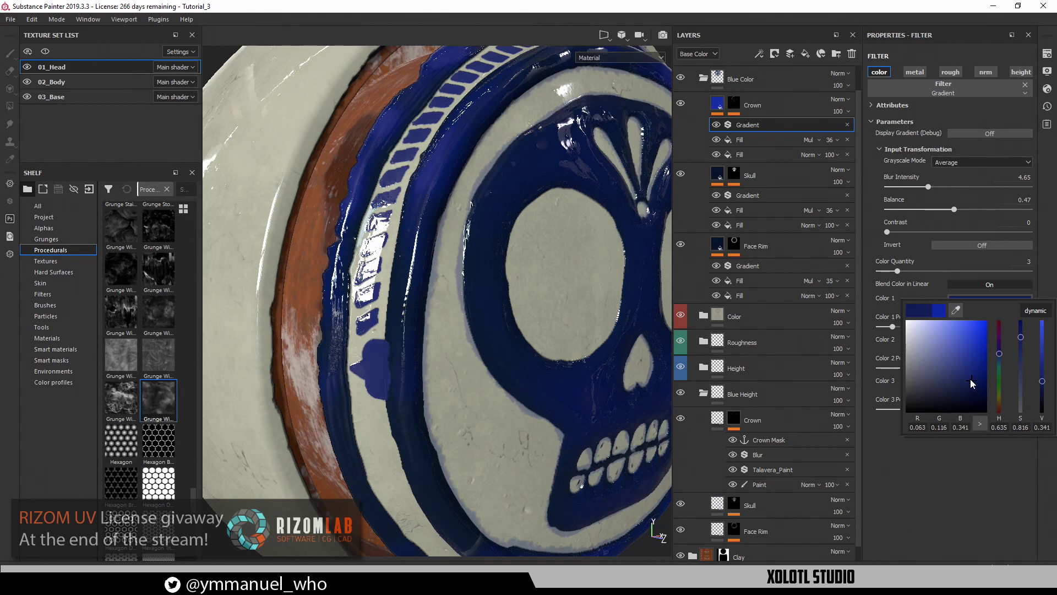
{"action": "right_click_drag", "start_coordinate": [622, 352], "coordinate": [556, 345], "text": "alt"}
{"action": "left_click_drag", "start_coordinate": [556, 344], "coordinate": [583, 342], "text": "alt"}
{"action": "right_click_drag", "start_coordinate": [583, 343], "coordinate": [625, 342], "text": "alt"}
{"action": "left_click_drag", "start_coordinate": [628, 347], "coordinate": [551, 256], "text": "alt"}
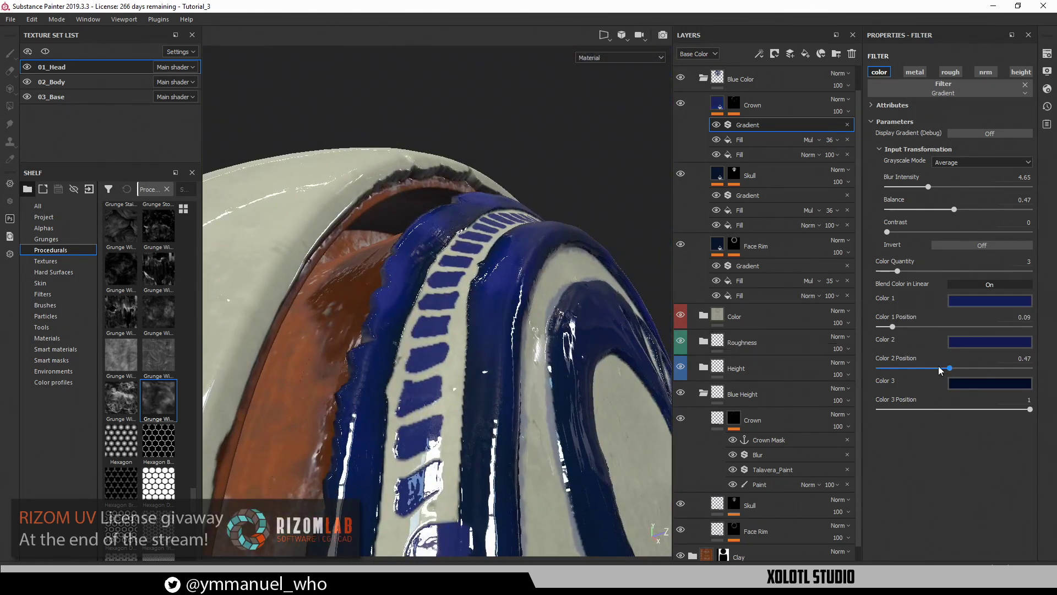
Darken Color 1 further and lower its saturation from 0.694 to 0.587
{"action": "left_click", "coordinate": [978, 302]}
{"action": "left_click_drag", "start_coordinate": [990, 371], "coordinate": [964, 389]}
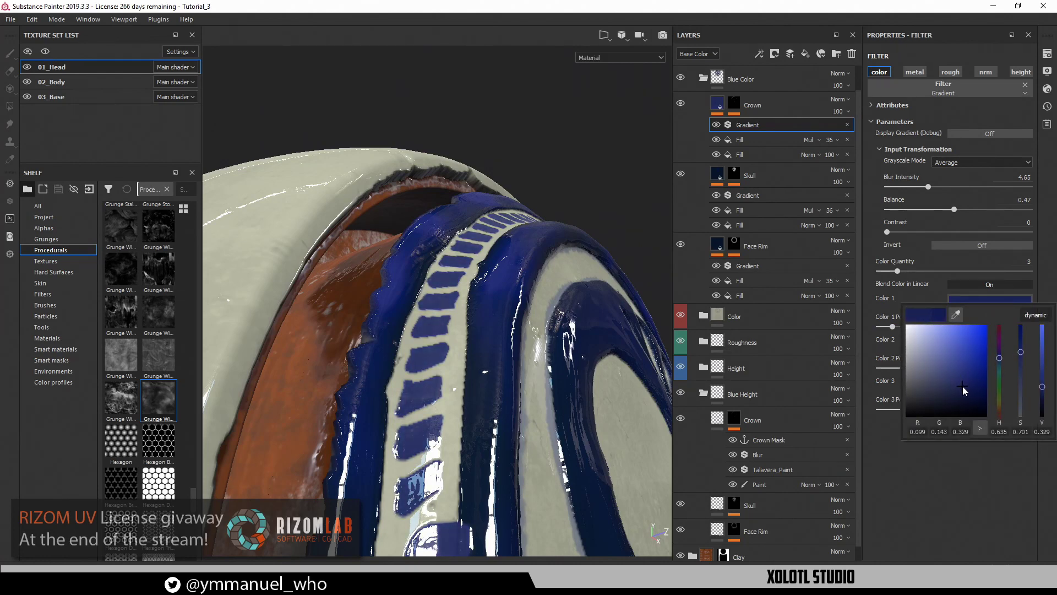
{"action": "left_click_drag", "start_coordinate": [440, 394], "coordinate": [402, 347], "text": "alt"}
{"action": "left_click", "coordinate": [1006, 304]}
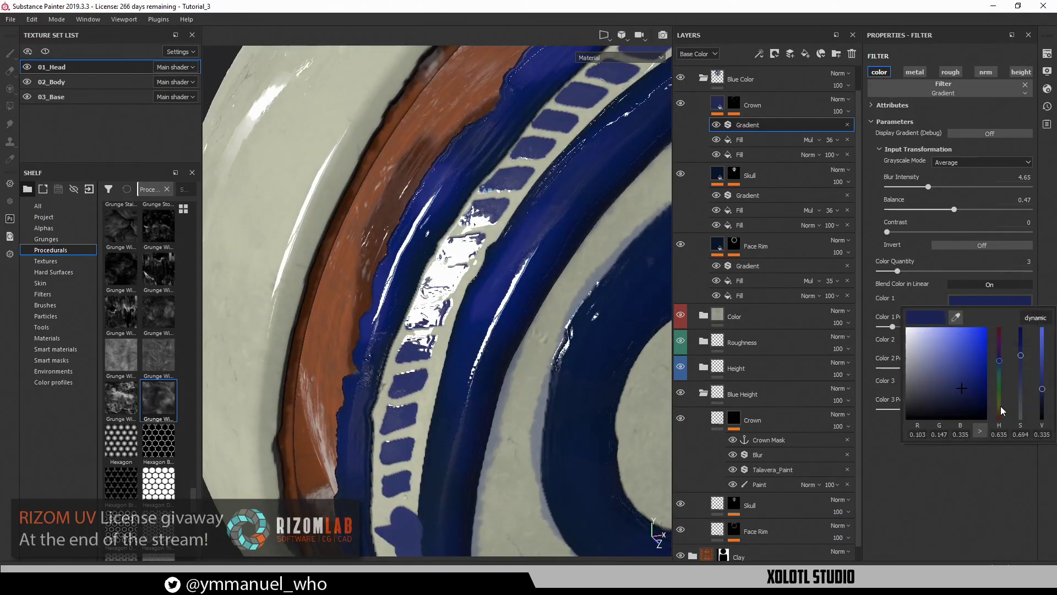
{"action": "left_click_drag", "start_coordinate": [1020, 356], "coordinate": [1021, 366]}
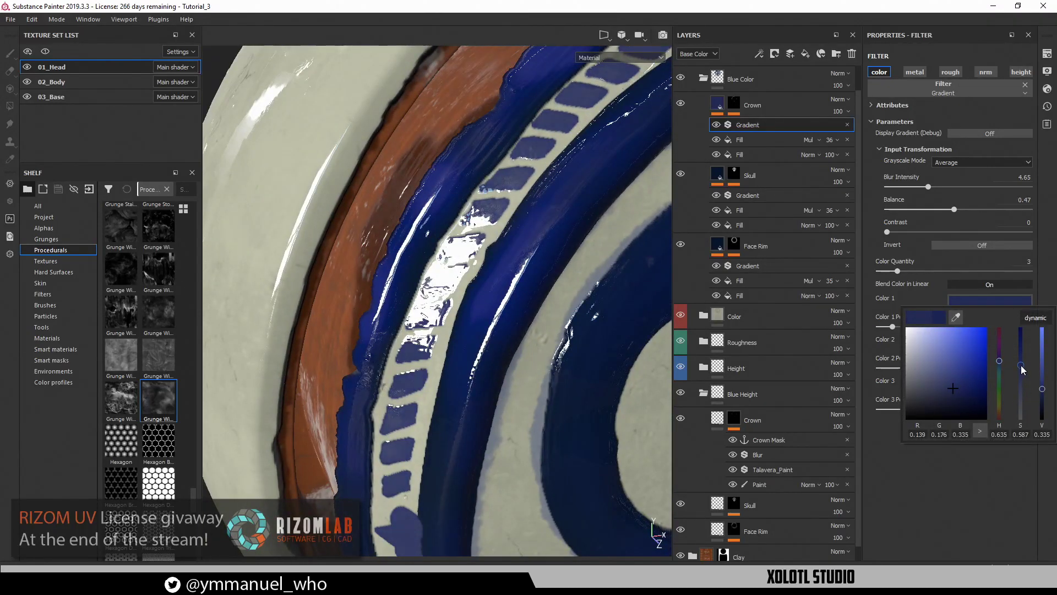
{"action": "scroll", "coordinate": [441, 286], "scroll_direction": "down", "scroll_amount": 4}
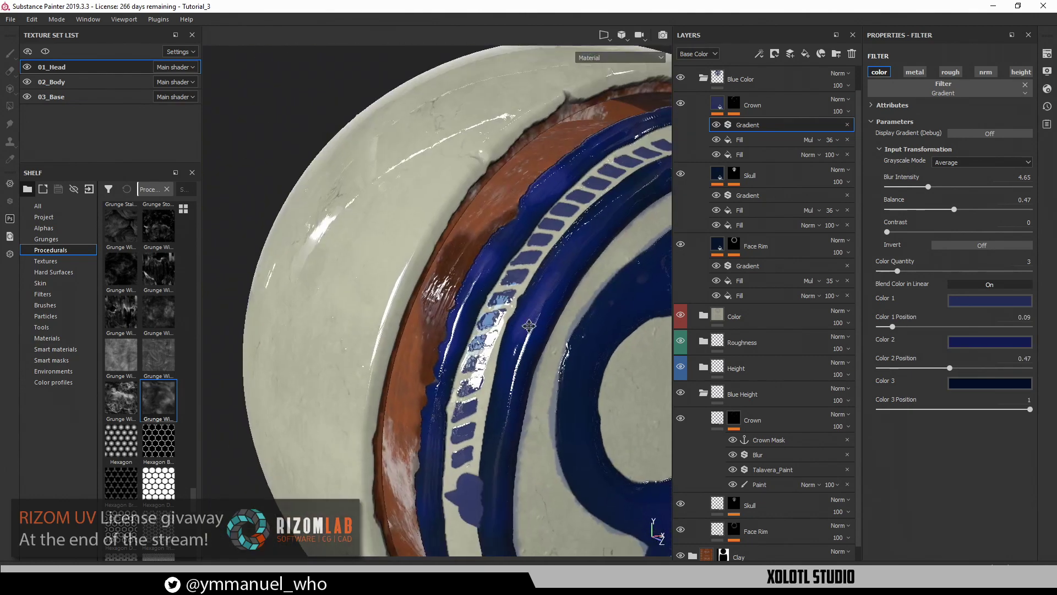
Orbit the glazed skull head to view it from above, the side and the front
{"action": "left_click_drag", "start_coordinate": [434, 289], "coordinate": [481, 268], "text": "alt"}
{"action": "left_click_drag", "start_coordinate": [469, 198], "coordinate": [400, 254], "text": "alt"}
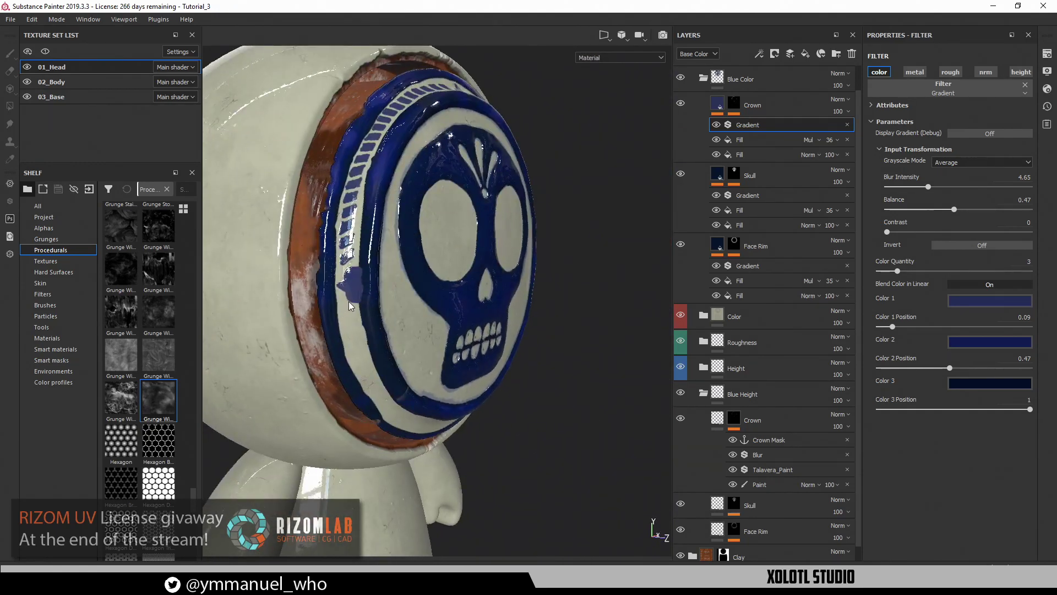
{"action": "left_click_drag", "start_coordinate": [299, 294], "coordinate": [377, 282], "text": "alt"}
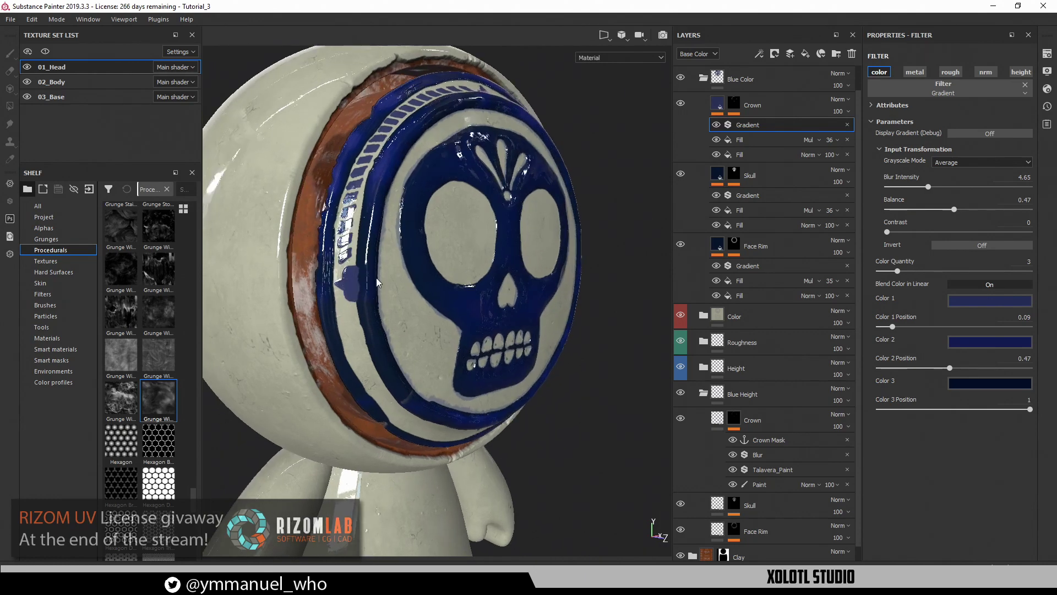
{"action": "left_click_drag", "start_coordinate": [432, 324], "coordinate": [541, 535], "text": "alt"}
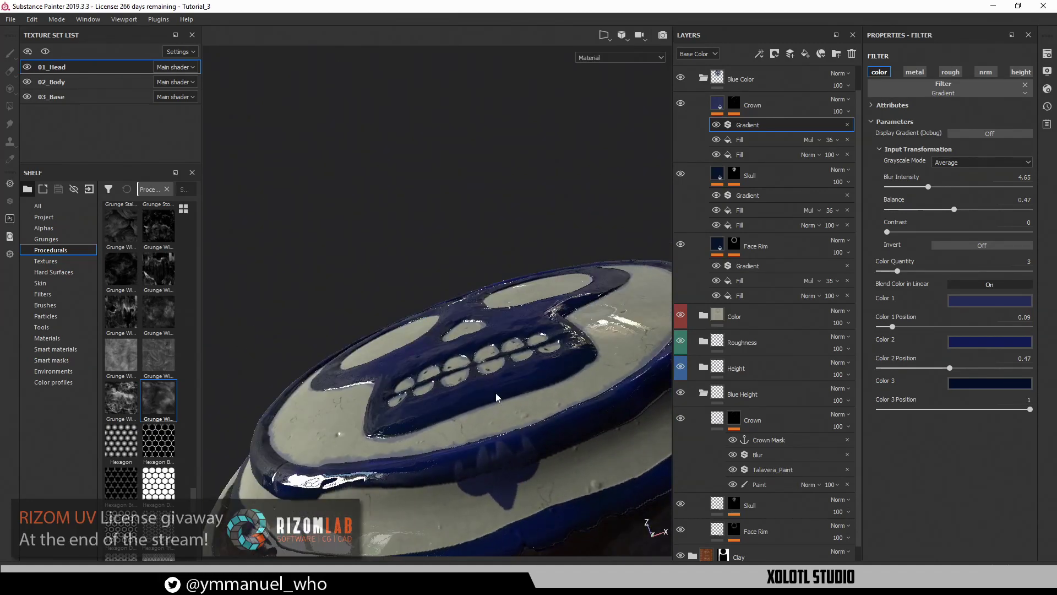
{"action": "left_click_drag", "start_coordinate": [496, 398], "coordinate": [463, 357], "text": "alt"}
{"action": "scroll", "coordinate": [754, 468], "scroll_direction": "down", "scroll_amount": 1}
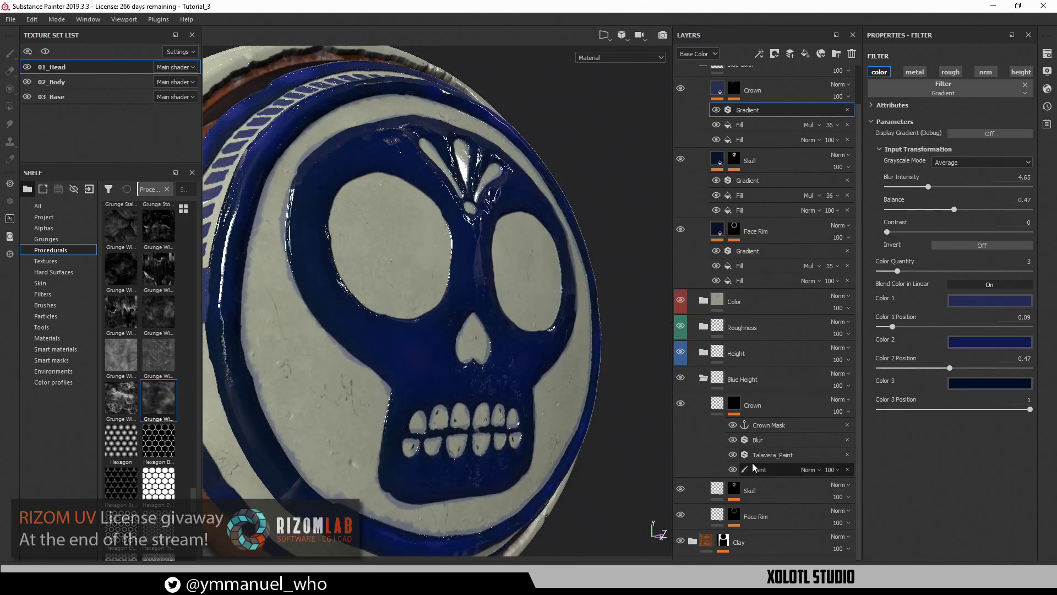
Erase the stray blue blob on the Crown mask's Paint layer, then return to painting
{"action": "left_click", "coordinate": [756, 469]}
{"action": "key", "text": "e"}
{"action": "mouse_move", "coordinate": [429, 418]}
{"action": "left_mouse_down", "text": "alt"}
{"action": "mouse_move", "coordinate": [437, 448]}
{"action": "mouse_move", "coordinate": [469, 330]}
{"action": "mouse_move", "coordinate": [432, 365]}
{"action": "left_mouse_up", "text": "alt"}
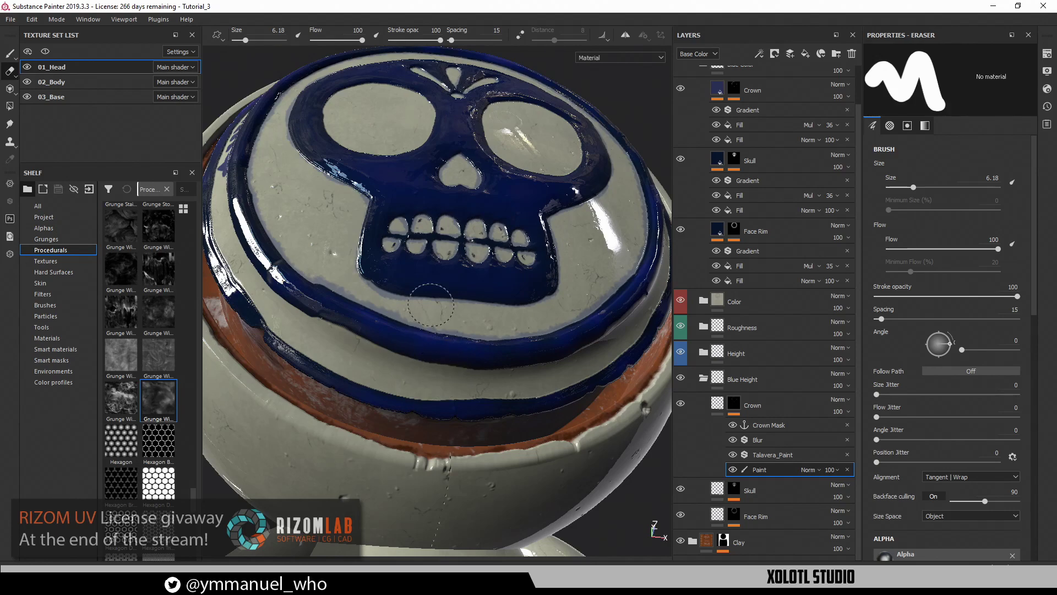
{"action": "left_click_drag", "start_coordinate": [430, 305], "coordinate": [501, 286], "text": "alt"}
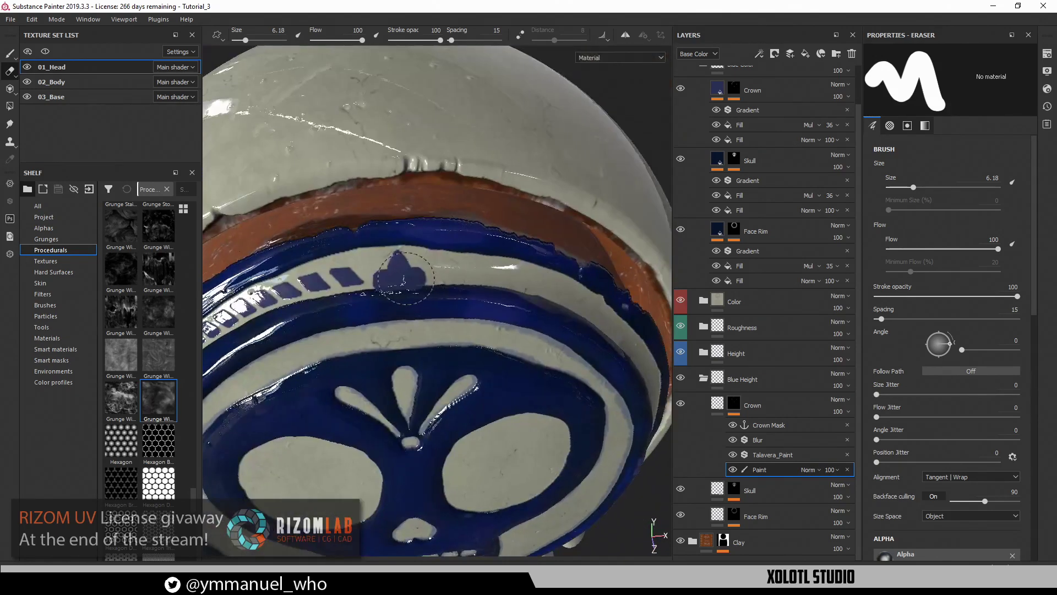
{"action": "mouse_move", "coordinate": [405, 278]}
{"action": "left_mouse_down"}
{"action": "mouse_move", "coordinate": [400, 285]}
{"action": "mouse_move", "coordinate": [465, 316]}
{"action": "mouse_move", "coordinate": [408, 378]}
{"action": "mouse_move", "coordinate": [433, 365]}
{"action": "left_mouse_up"}
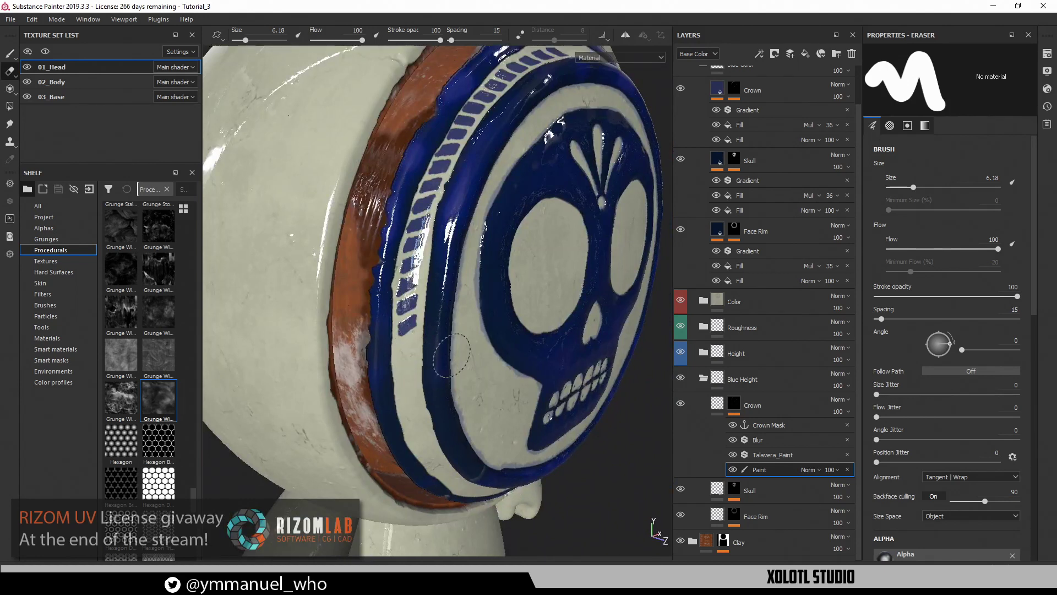
{"action": "key", "text": "1"}
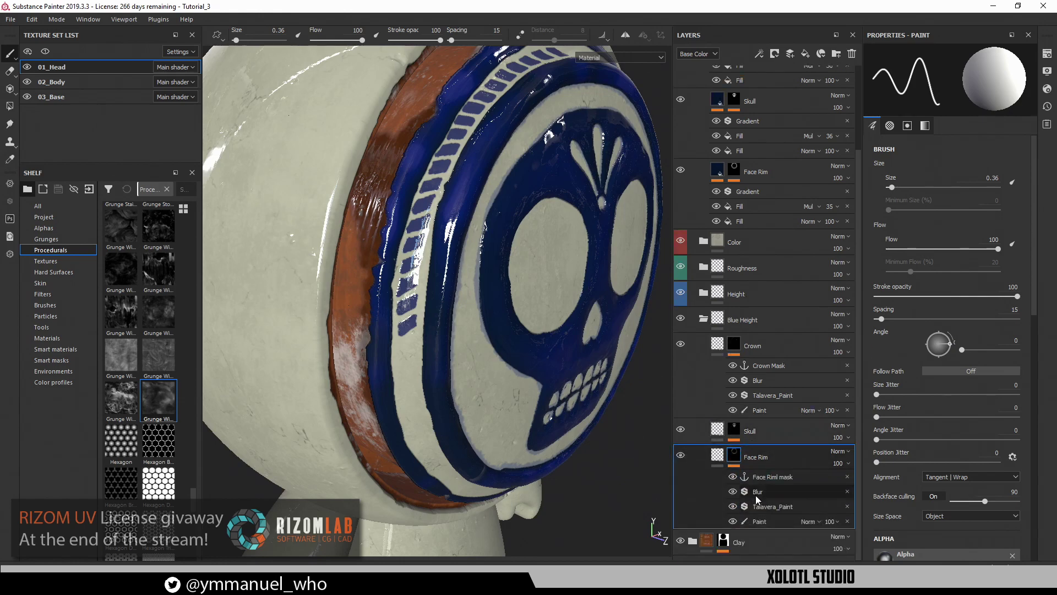
On the Face Rim mask's Paint layer, enable symmetry and hide Talavera_Paint and Blur
{"action": "left_click", "coordinate": [759, 520]}
{"action": "left_click_drag", "start_coordinate": [494, 397], "coordinate": [396, 392], "text": "alt"}
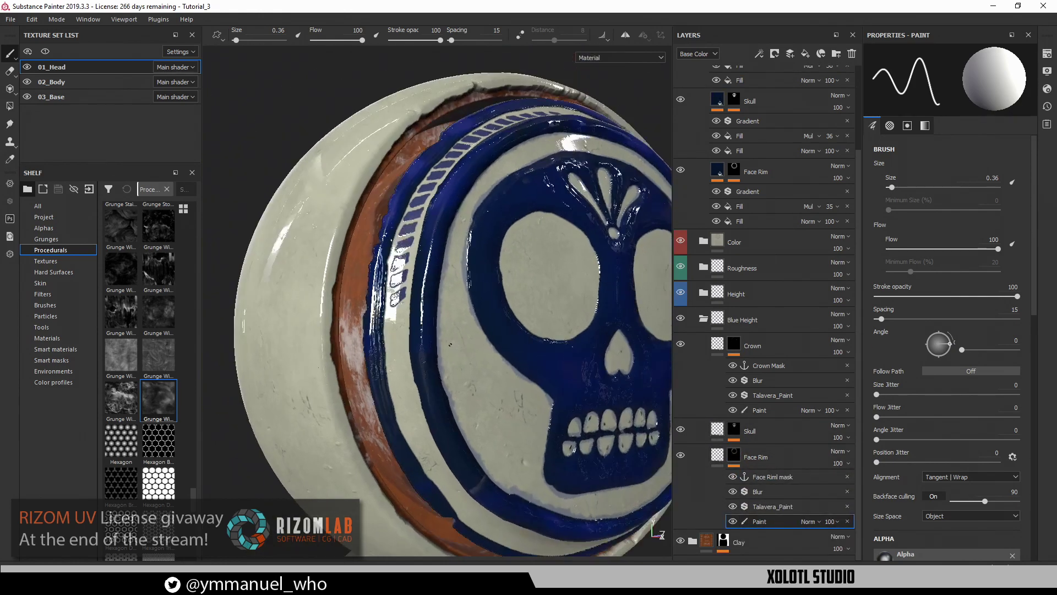
{"action": "right_click_drag", "start_coordinate": [396, 392], "coordinate": [410, 385], "text": "alt"}
{"action": "left_click_drag", "start_coordinate": [386, 385], "coordinate": [319, 397], "text": "alt"}
{"action": "middle_click_drag", "start_coordinate": [319, 397], "coordinate": [261, 432], "text": "alt"}
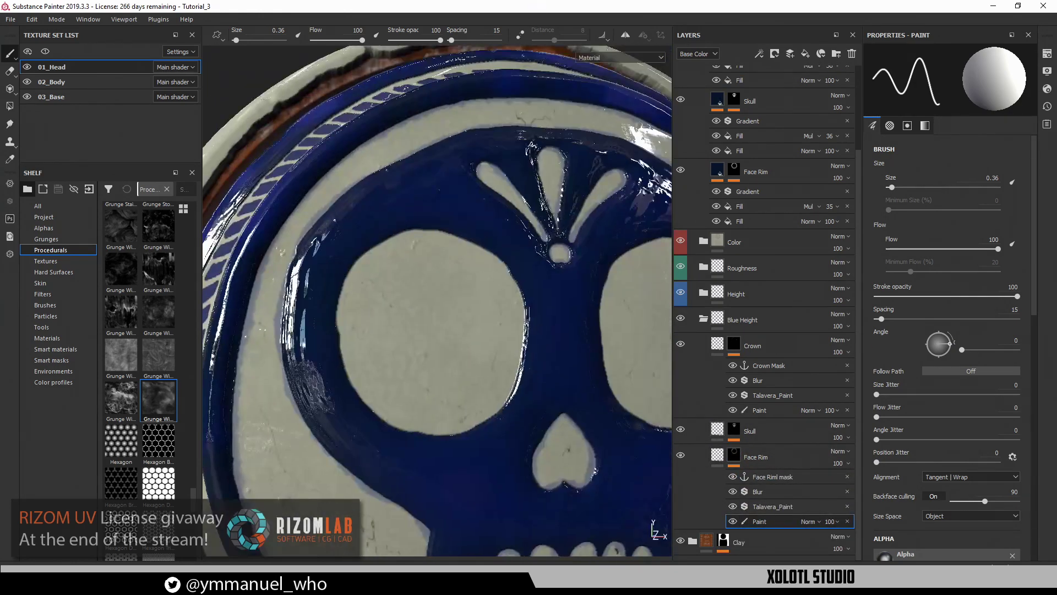
{"action": "left_click", "coordinate": [626, 36]}
{"action": "left_click", "coordinate": [732, 506]}
{"action": "left_click", "coordinate": [733, 492]}
Paint a mirrored pointed petal with curled lobes on the band above the forehead
{"action": "scroll", "coordinate": [563, 436], "scroll_direction": "down", "scroll_amount": 3}
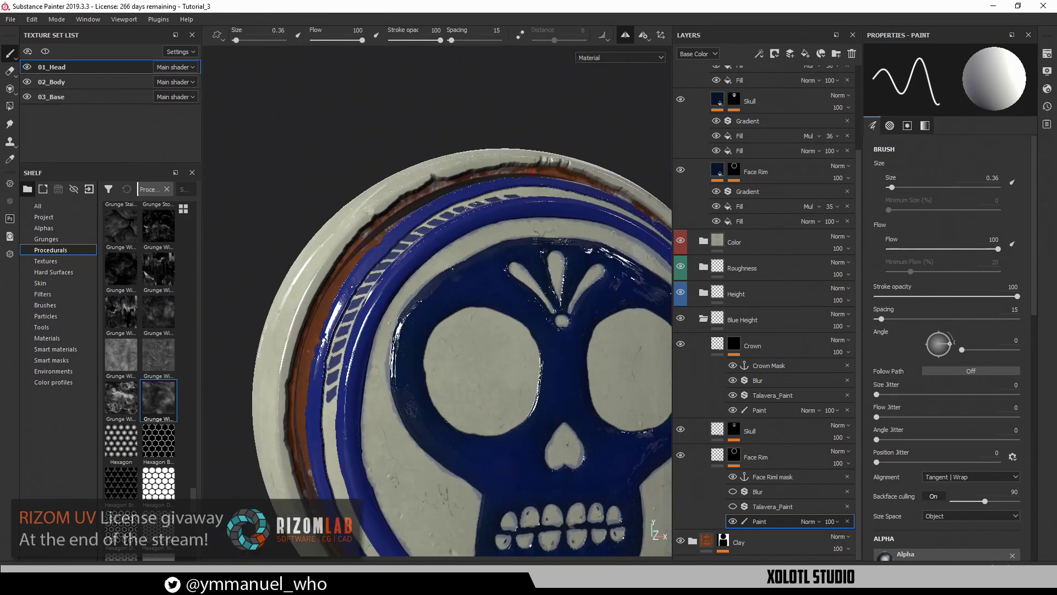
{"action": "left_click_drag", "start_coordinate": [532, 171], "coordinate": [381, 203], "text": "alt"}
{"action": "scroll", "coordinate": [360, 263], "scroll_direction": "up", "scroll_amount": 3}
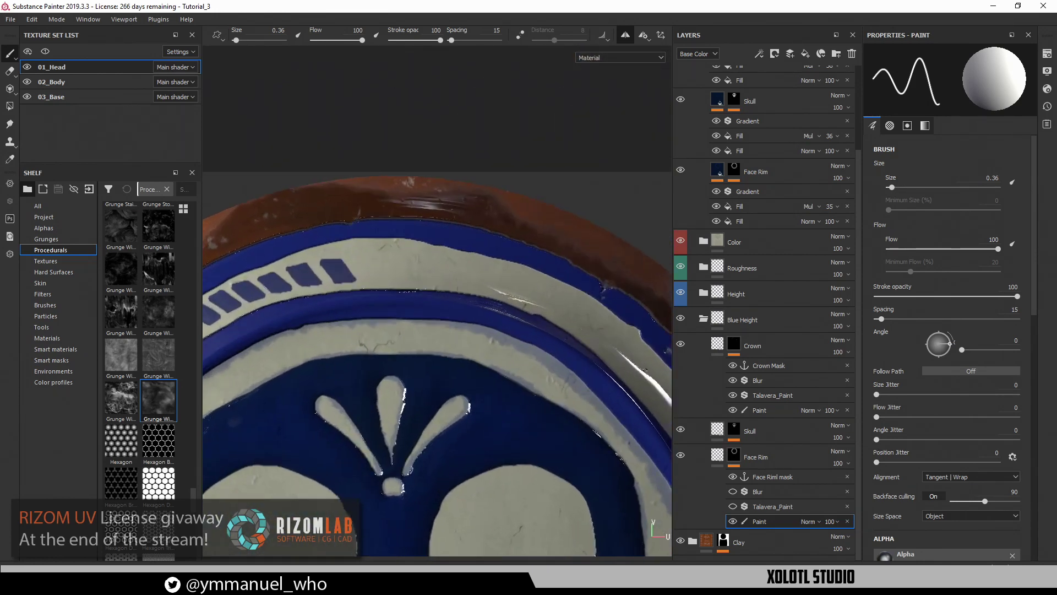
{"action": "middle_click_drag", "start_coordinate": [384, 263], "coordinate": [447, 363], "text": "alt"}
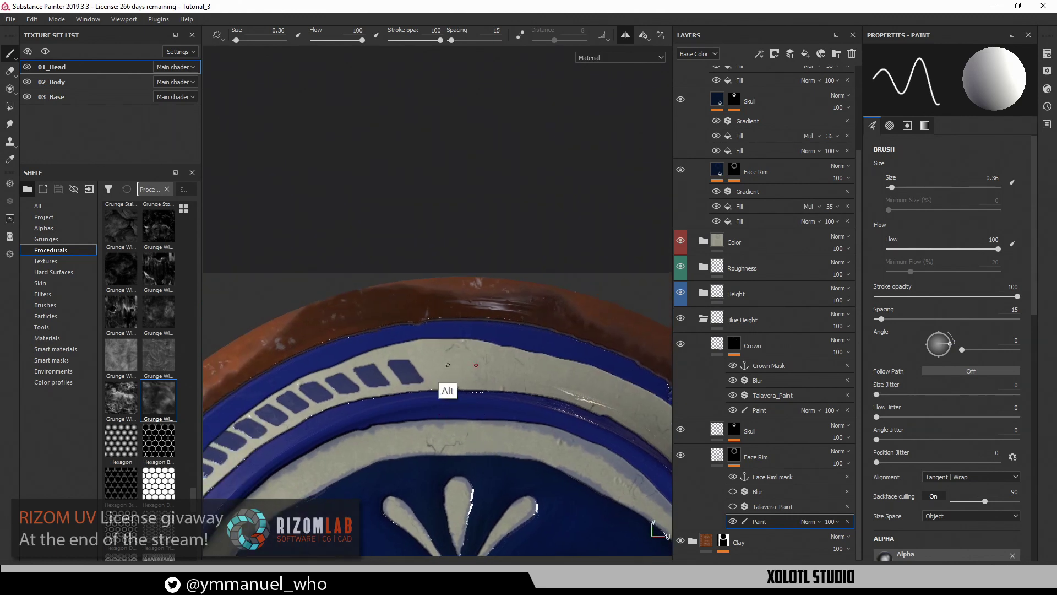
{"action": "right_click_drag", "start_coordinate": [488, 392], "coordinate": [426, 377], "text": "alt"}
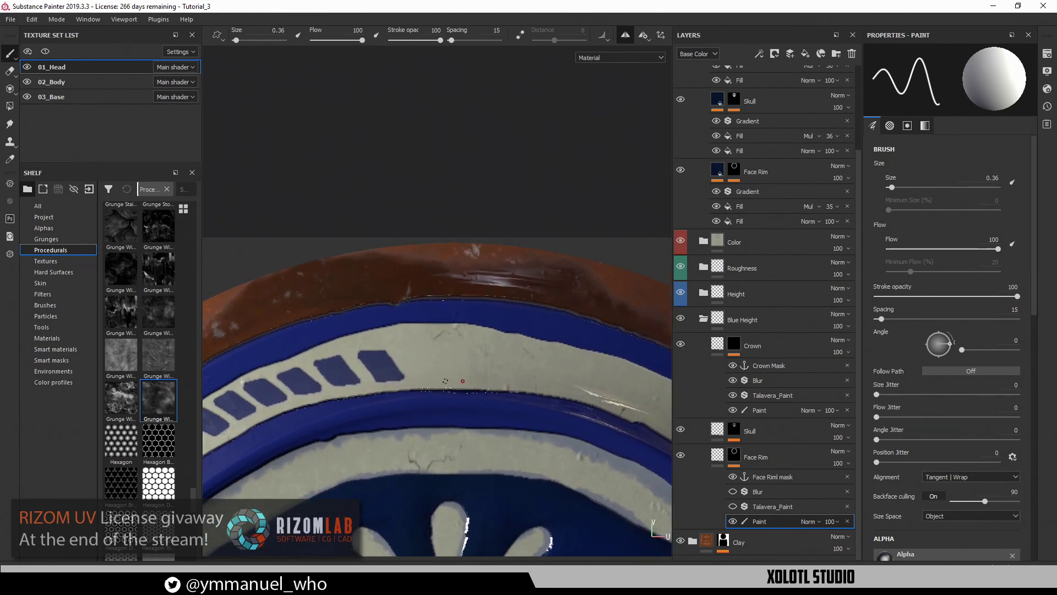
{"action": "mouse_move", "coordinate": [441, 388]}
{"action": "left_mouse_down"}
{"action": "mouse_move", "coordinate": [453, 347]}
{"action": "mouse_move", "coordinate": [447, 393]}
{"action": "left_mouse_up"}
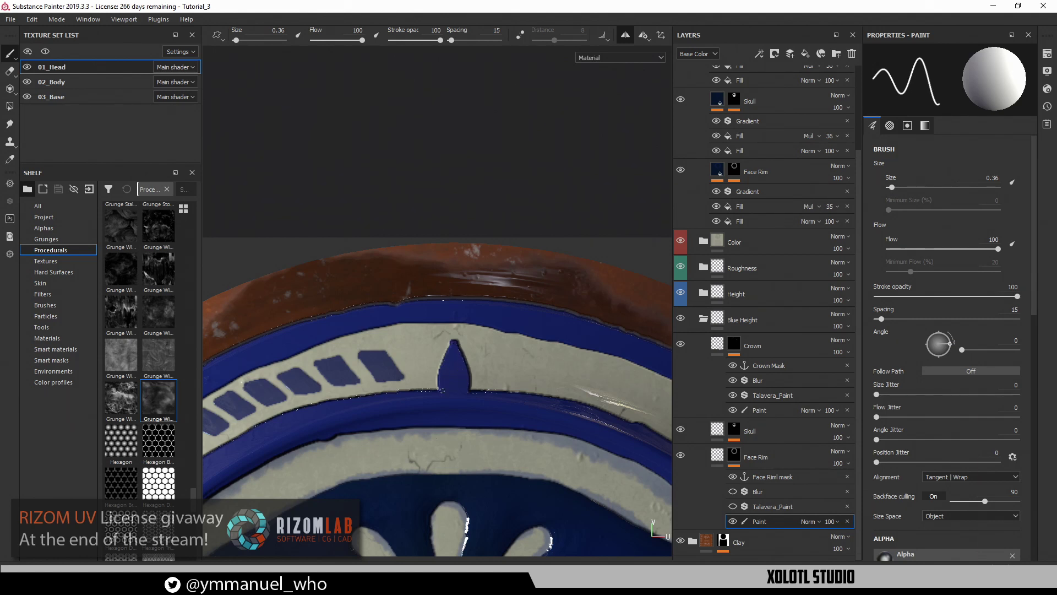
{"action": "mouse_move", "coordinate": [439, 366]}
{"action": "left_mouse_down"}
{"action": "mouse_move", "coordinate": [423, 358]}
{"action": "mouse_move", "coordinate": [420, 389]}
{"action": "mouse_move", "coordinate": [425, 359]}
{"action": "mouse_move", "coordinate": [435, 380]}
{"action": "mouse_move", "coordinate": [451, 342]}
{"action": "left_mouse_up"}
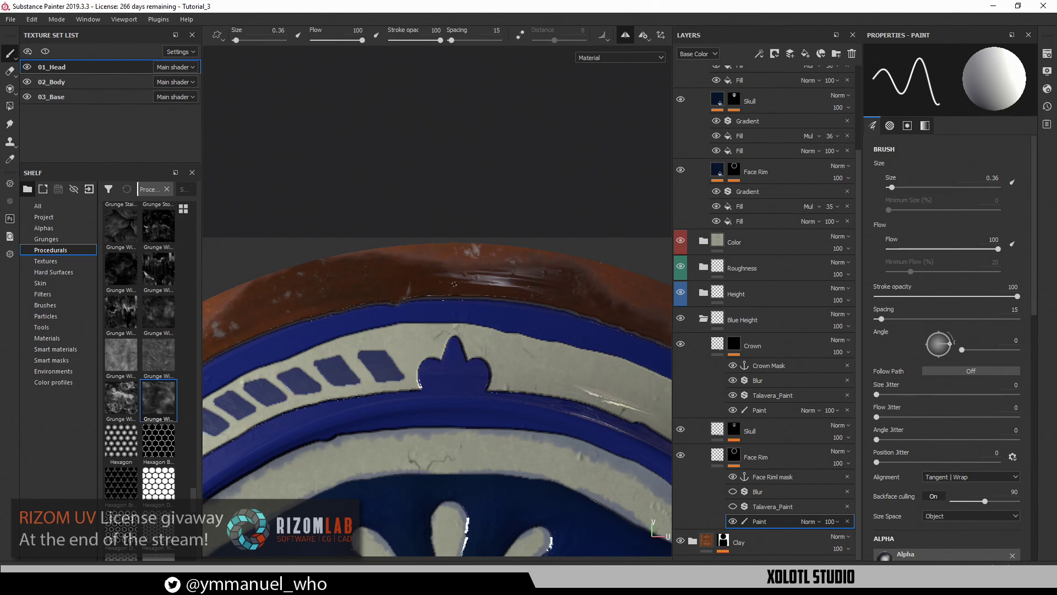
{"action": "right_click_drag", "start_coordinate": [454, 284], "coordinate": [422, 410], "text": "alt"}
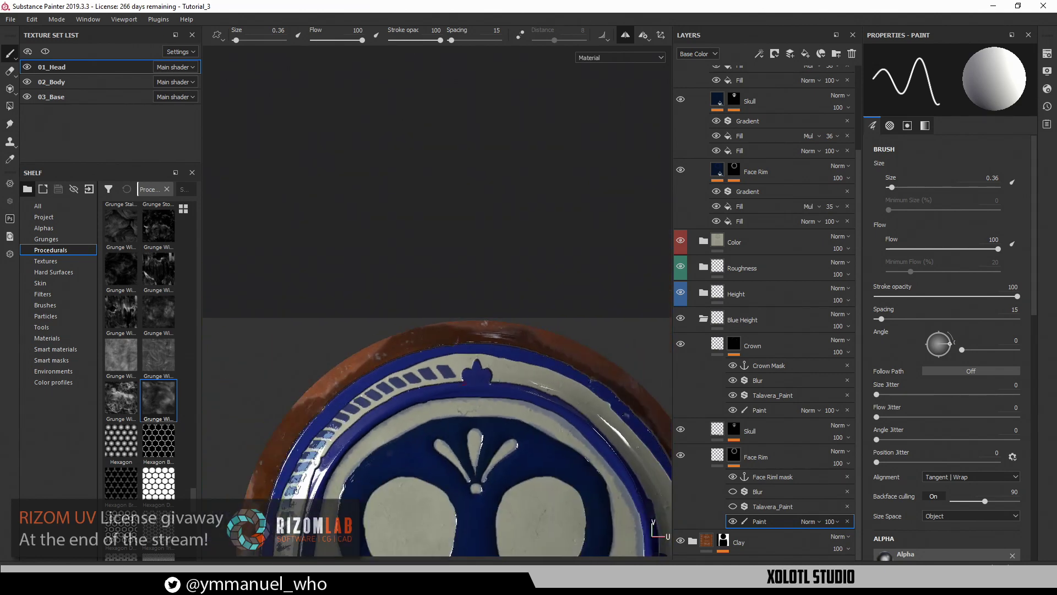
Paint a pointed blue drop on the band below the skull's teeth
{"action": "middle_click_drag", "start_coordinate": [421, 410], "coordinate": [439, 128], "text": "alt"}
{"action": "right_click_drag", "start_coordinate": [441, 355], "coordinate": [472, 362], "text": "alt"}
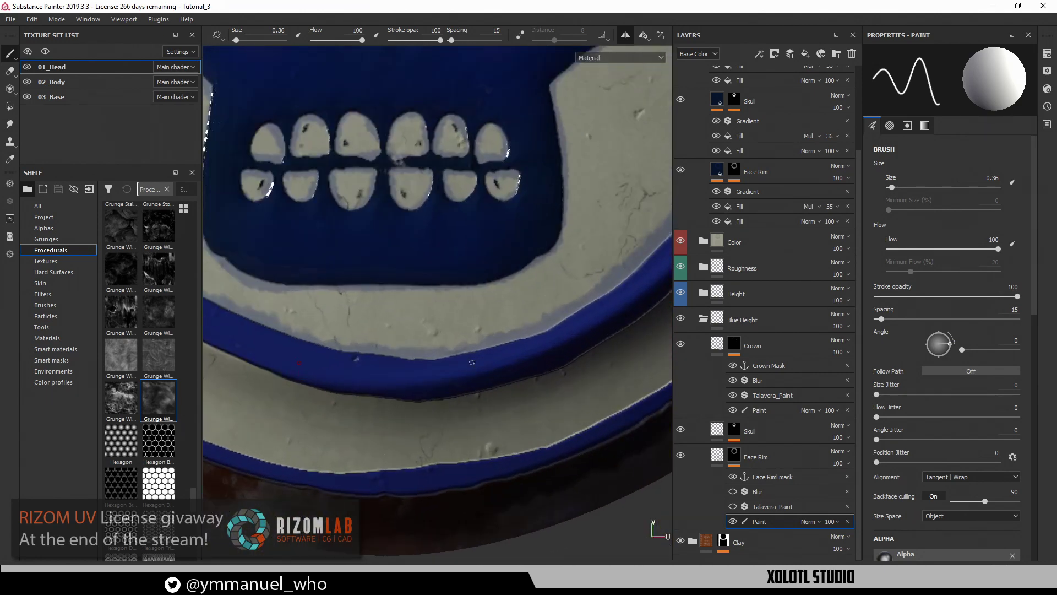
{"action": "middle_click_drag", "start_coordinate": [487, 414], "coordinate": [571, 405], "text": "alt"}
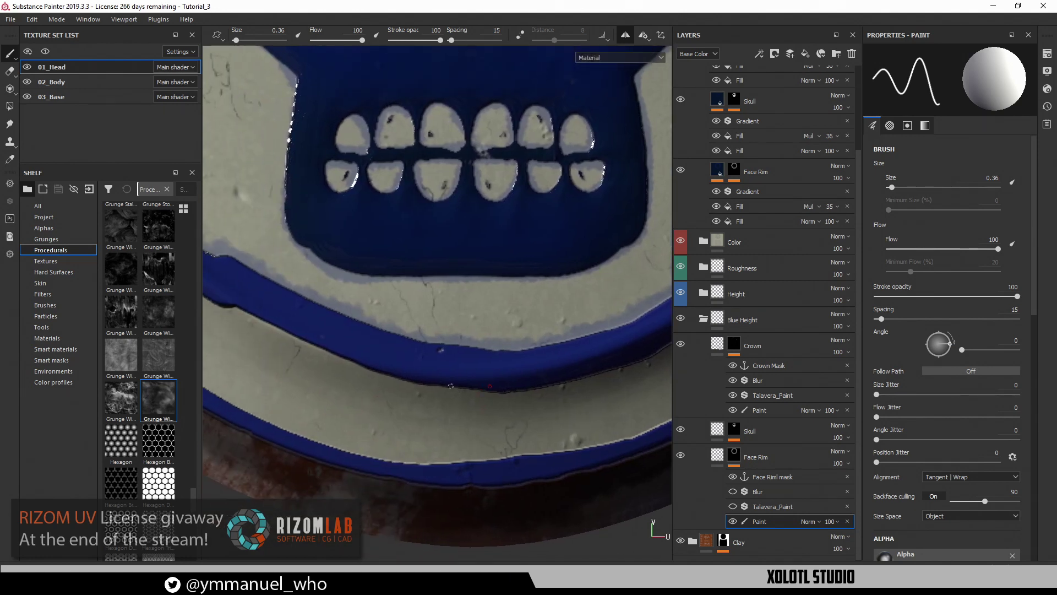
{"action": "mouse_move", "coordinate": [445, 385]}
{"action": "left_mouse_down"}
{"action": "mouse_move", "coordinate": [471, 432]}
{"action": "mouse_move", "coordinate": [484, 391]}
{"action": "mouse_move", "coordinate": [418, 405]}
{"action": "mouse_move", "coordinate": [447, 411]}
{"action": "mouse_move", "coordinate": [435, 386]}
{"action": "mouse_move", "coordinate": [441, 401]}
{"action": "left_mouse_up"}
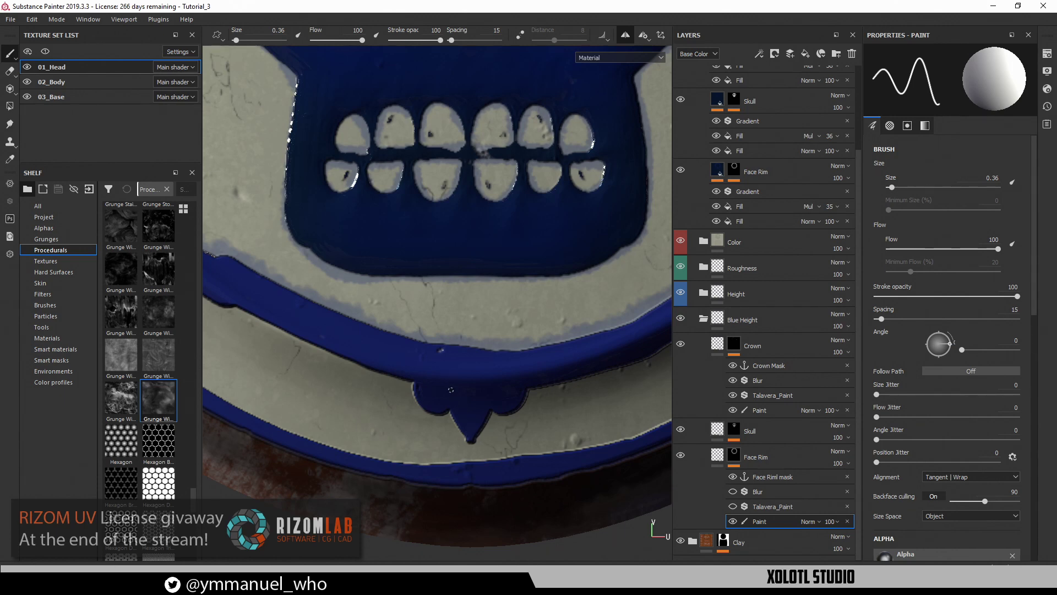
Paint a curled blue arch along the rim and fill it solid
{"action": "key", "text": "alt"}
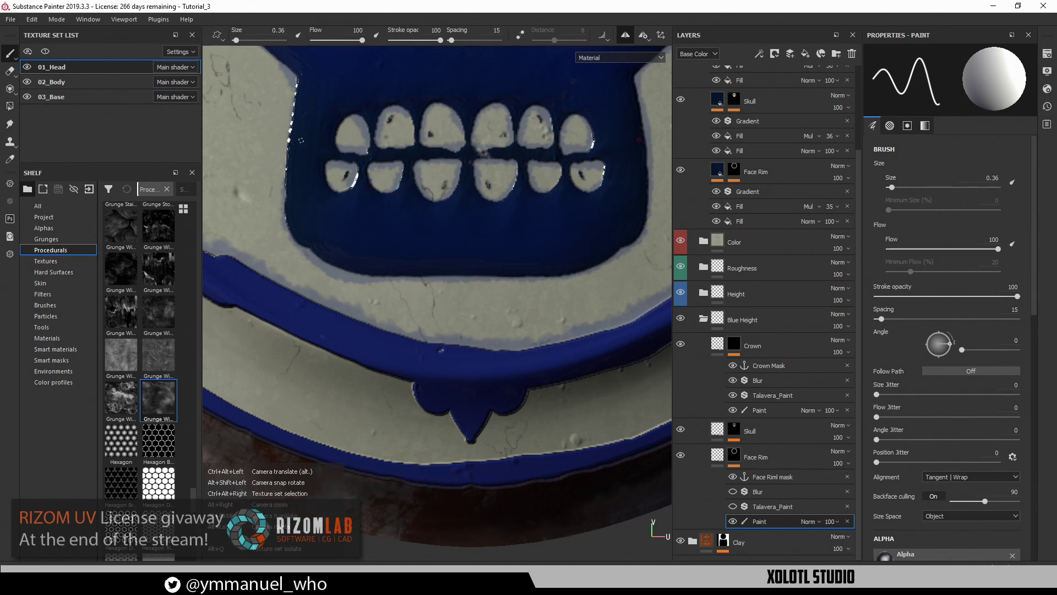
{"action": "left_click_drag", "start_coordinate": [300, 141], "coordinate": [640, 455], "text": "alt"}
{"action": "left_click_drag", "start_coordinate": [591, 392], "coordinate": [482, 388], "text": "alt"}
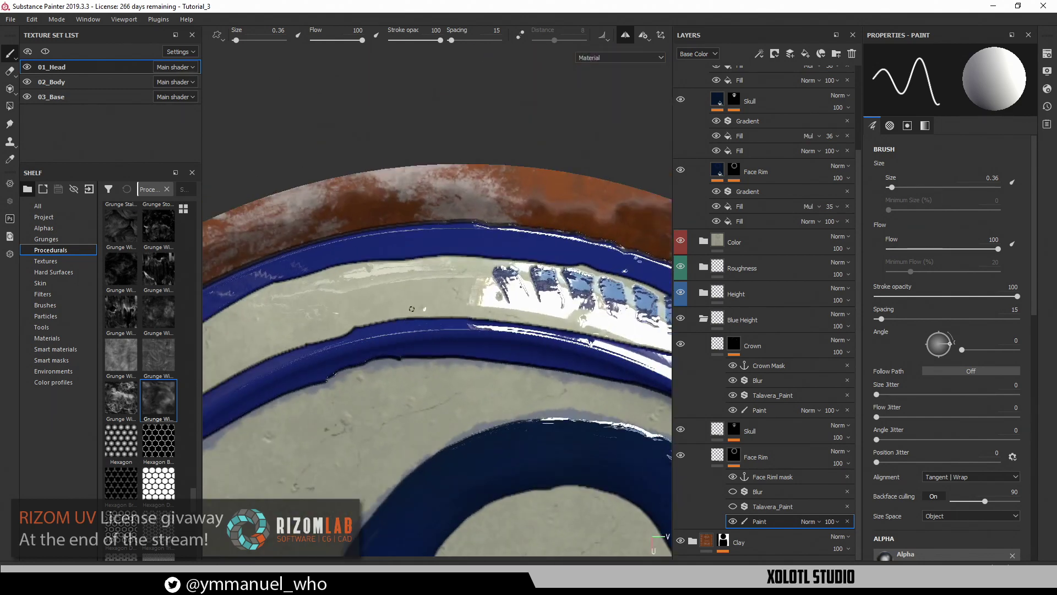
{"action": "mouse_move", "coordinate": [414, 322]}
{"action": "left_mouse_down"}
{"action": "mouse_move", "coordinate": [428, 268]}
{"action": "mouse_move", "coordinate": [448, 318]}
{"action": "mouse_move", "coordinate": [475, 318]}
{"action": "left_mouse_up"}
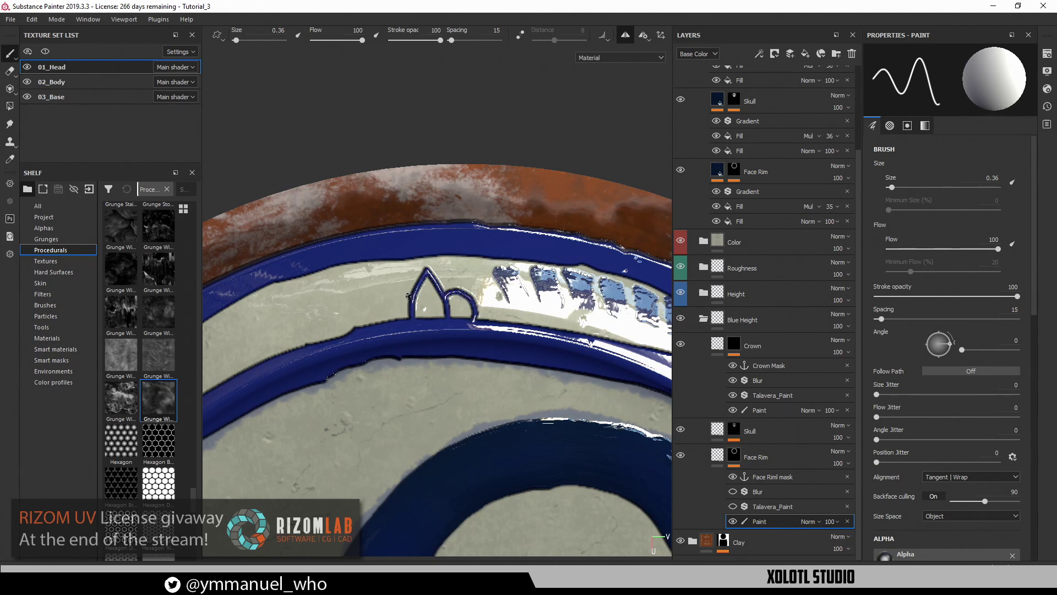
{"action": "mouse_move", "coordinate": [409, 296]}
{"action": "left_mouse_down"}
{"action": "mouse_move", "coordinate": [386, 314]}
{"action": "mouse_move", "coordinate": [405, 314]}
{"action": "mouse_move", "coordinate": [392, 310]}
{"action": "mouse_move", "coordinate": [423, 286]}
{"action": "mouse_move", "coordinate": [437, 311]}
{"action": "mouse_move", "coordinate": [431, 279]}
{"action": "left_mouse_up"}
{"action": "mouse_move", "coordinate": [449, 314]}
{"action": "left_mouse_down"}
{"action": "mouse_move", "coordinate": [459, 297]}
{"action": "mouse_move", "coordinate": [451, 306]}
{"action": "mouse_move", "coordinate": [463, 300]}
{"action": "mouse_move", "coordinate": [470, 313]}
{"action": "left_mouse_up"}
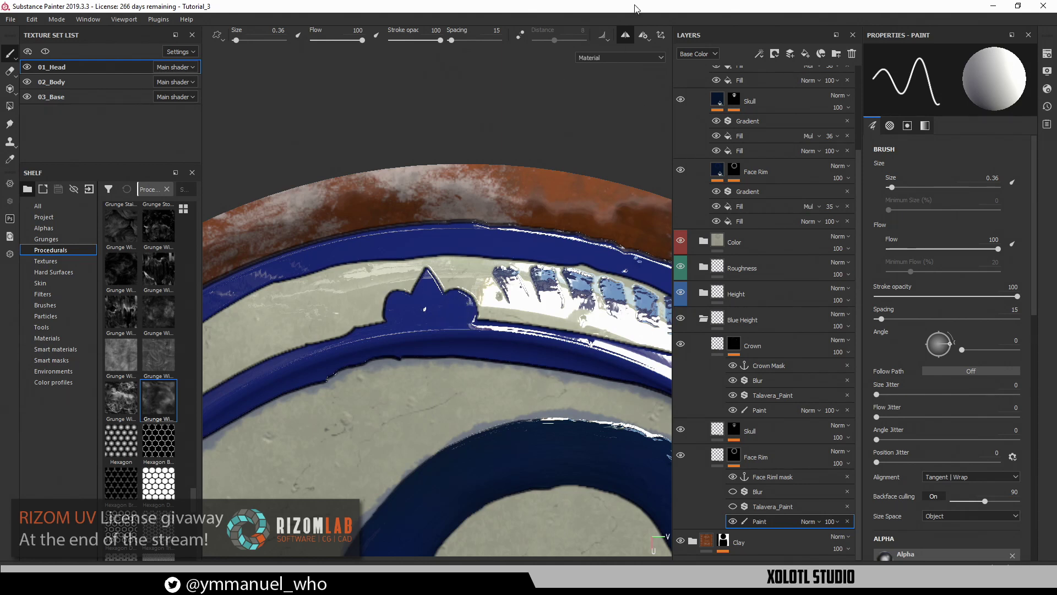
{"action": "left_click_drag", "start_coordinate": [387, 435], "coordinate": [449, 362], "text": "alt"}
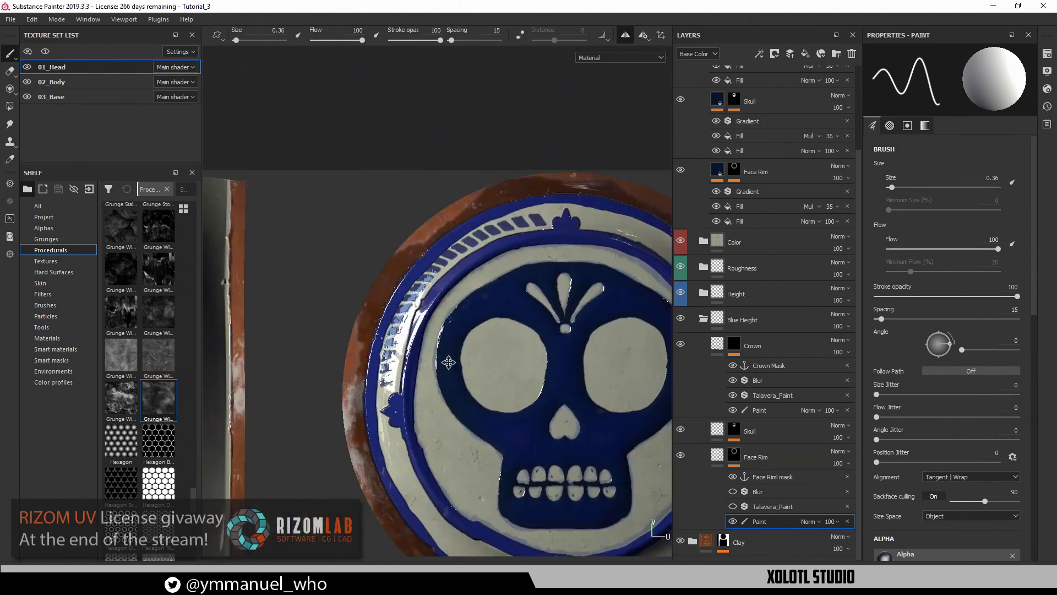
{"action": "middle_click_drag", "start_coordinate": [449, 362], "coordinate": [361, 285], "text": "alt"}
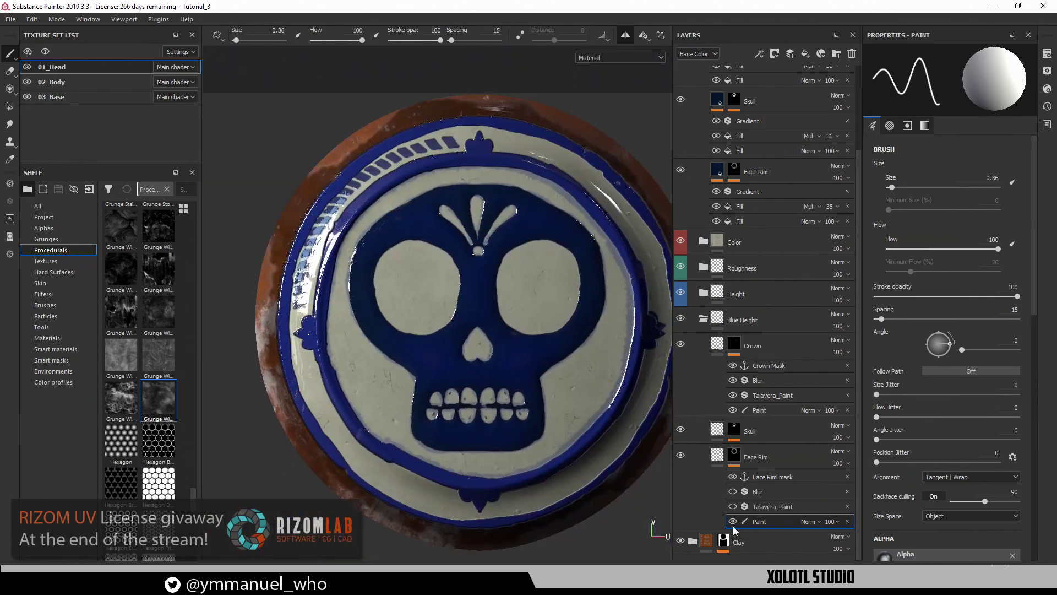
Re-enable the Talavera_Paint and Blur effects on Face Rim and inspect the skull plate's side
{"action": "left_click", "coordinate": [732, 506]}
{"action": "left_click", "coordinate": [732, 491]}
{"action": "left_click_drag", "start_coordinate": [509, 385], "coordinate": [545, 325], "text": "alt"}
{"action": "right_click_drag", "start_coordinate": [546, 325], "coordinate": [587, 322], "text": "alt"}
{"action": "middle_click_drag", "start_coordinate": [586, 322], "coordinate": [624, 215], "text": "alt"}
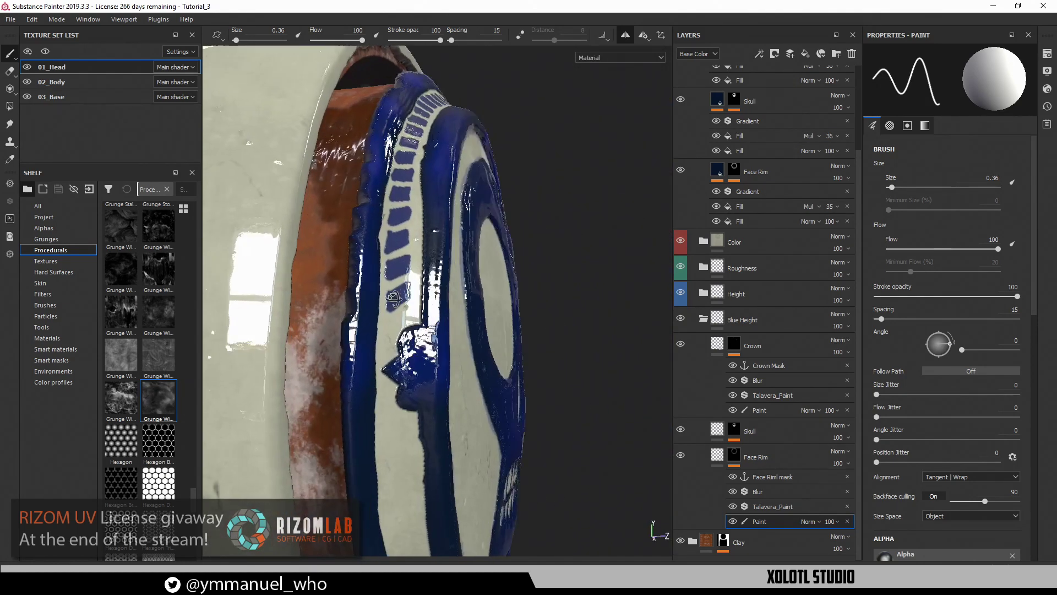
Swing the skull plate side-on, then pull back to view the whole plate
{"action": "left_click_drag", "start_coordinate": [625, 215], "coordinate": [556, 212], "text": "alt"}
{"action": "left_click_drag", "start_coordinate": [334, 312], "coordinate": [552, 222], "text": "alt"}
{"action": "right_click_drag", "start_coordinate": [553, 222], "coordinate": [373, 237], "text": "alt"}
{"action": "left_click_drag", "start_coordinate": [372, 236], "coordinate": [432, 369], "text": "alt"}
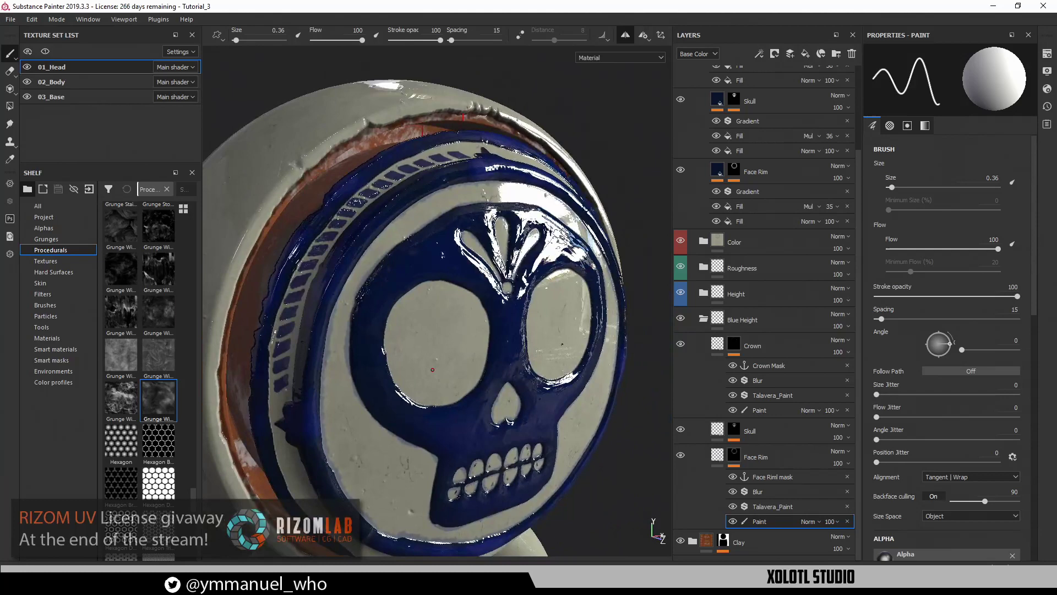
{"action": "scroll", "coordinate": [739, 193], "scroll_direction": "up", "scroll_amount": 3}
Raise the crown multiply fill's opacity from 36 to 85
{"action": "left_click", "coordinate": [750, 164]}
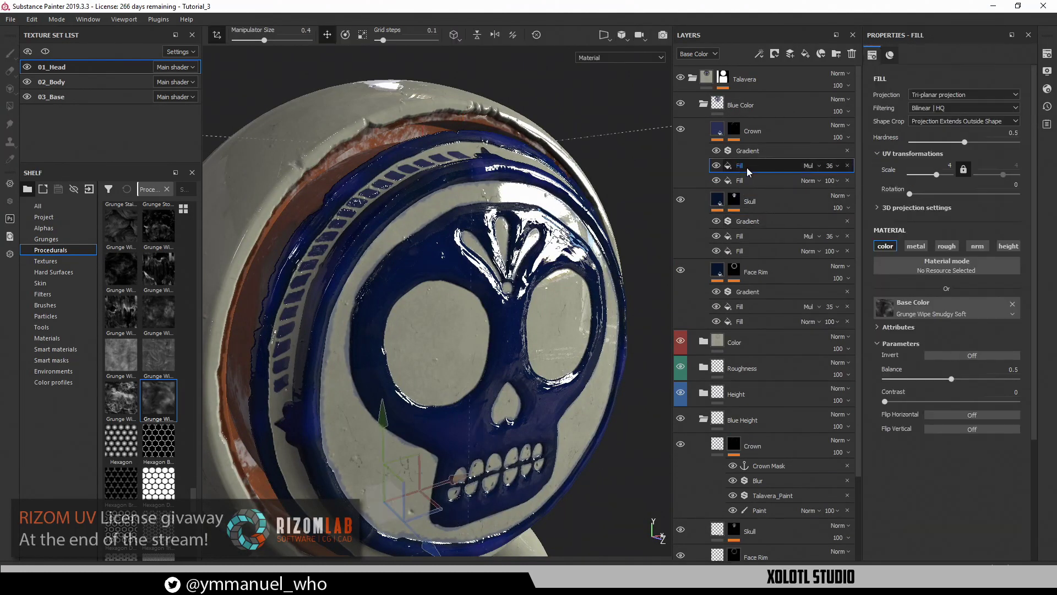
{"action": "left_click", "coordinate": [830, 166]}
{"action": "left_click_drag", "start_coordinate": [844, 188], "coordinate": [869, 188]}
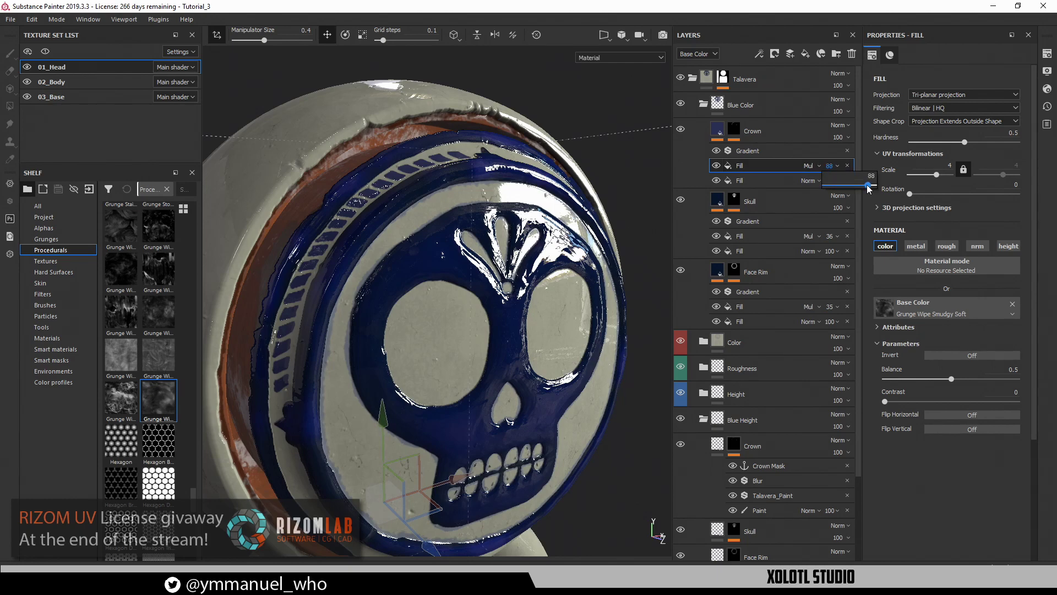
{"action": "left_click_drag", "start_coordinate": [408, 236], "coordinate": [484, 243], "text": "alt"}
{"action": "right_click_drag", "start_coordinate": [484, 243], "coordinate": [477, 404], "text": "alt"}
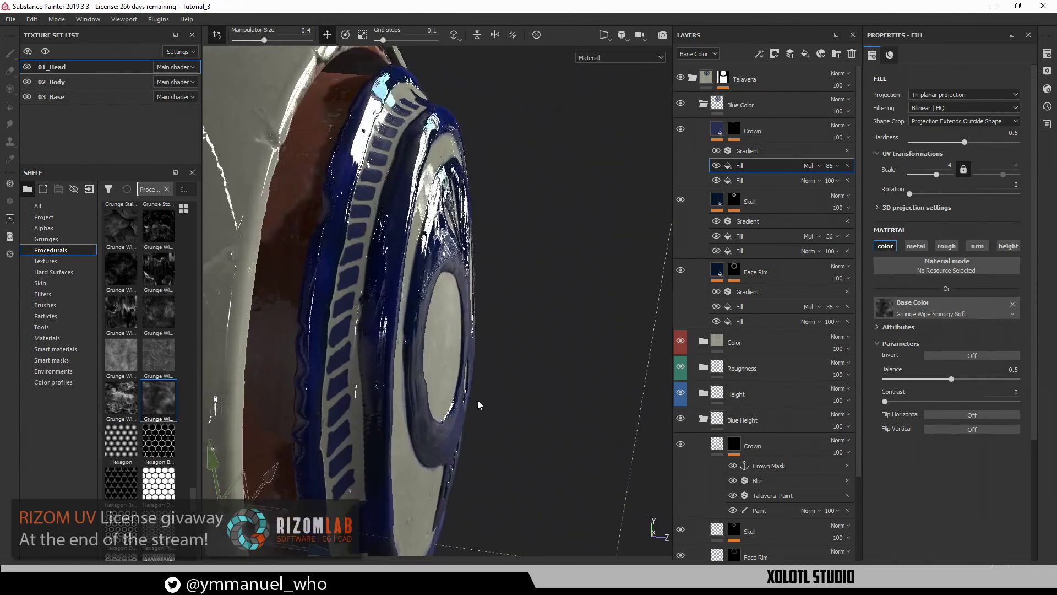
{"action": "left_click_drag", "start_coordinate": [476, 403], "coordinate": [344, 324], "text": "alt"}
{"action": "right_click_drag", "start_coordinate": [345, 323], "coordinate": [358, 317], "text": "shift"}
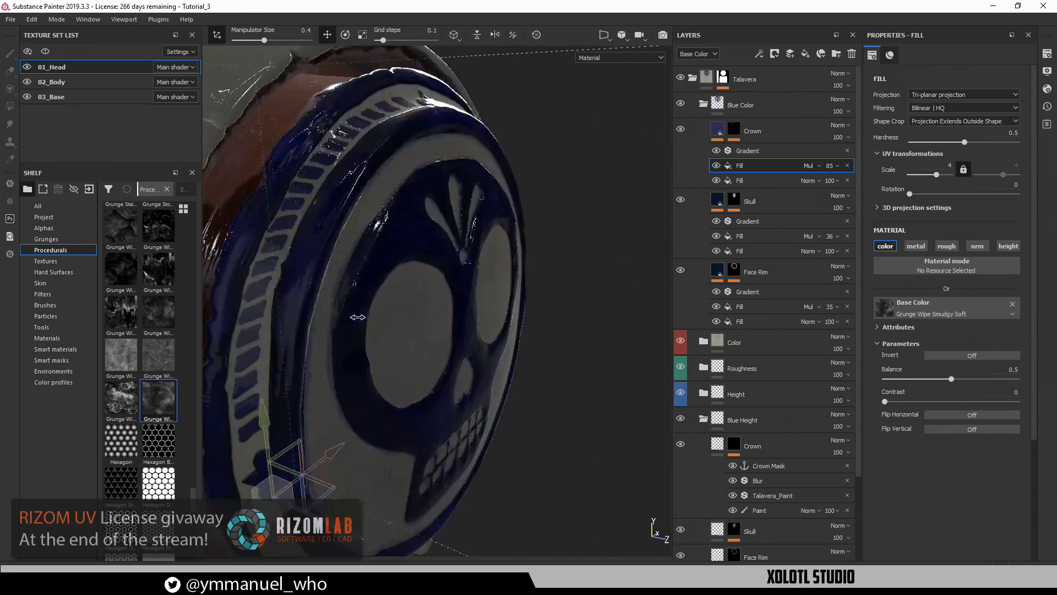
In the base-color view, set the crown Gradient's Color 2 to 0.44, balance 0.9, blur 0.74
{"action": "left_click", "coordinate": [771, 151]}
{"action": "left_click_drag", "start_coordinate": [950, 367], "coordinate": [945, 367]}
{"action": "right_click_drag", "start_coordinate": [299, 294], "coordinate": [327, 286], "text": "shift"}
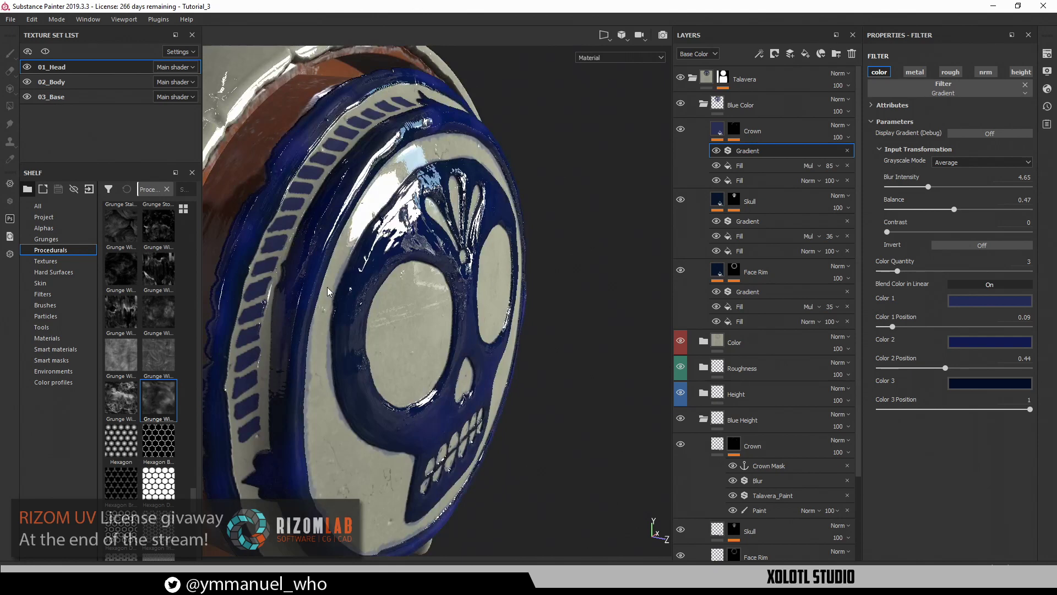
{"action": "key", "text": "c"}
{"action": "left_click_drag", "start_coordinate": [337, 308], "coordinate": [424, 327], "text": "alt"}
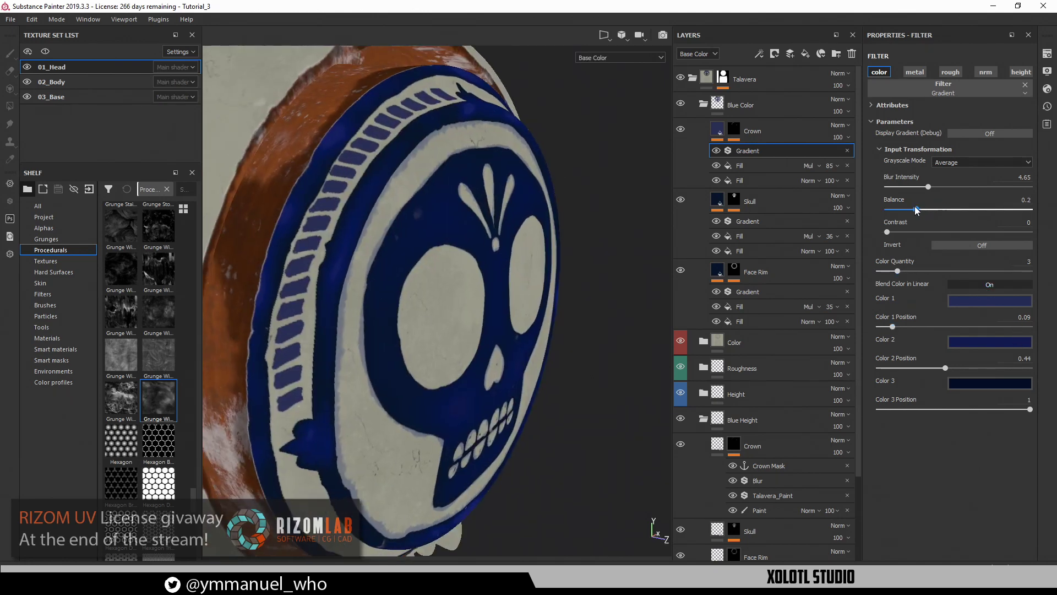
{"action": "left_click_drag", "start_coordinate": [916, 209], "coordinate": [1016, 218]}
{"action": "left_click_drag", "start_coordinate": [929, 187], "coordinate": [893, 188]}
{"action": "scroll", "coordinate": [369, 302], "scroll_direction": "up", "scroll_amount": 3}
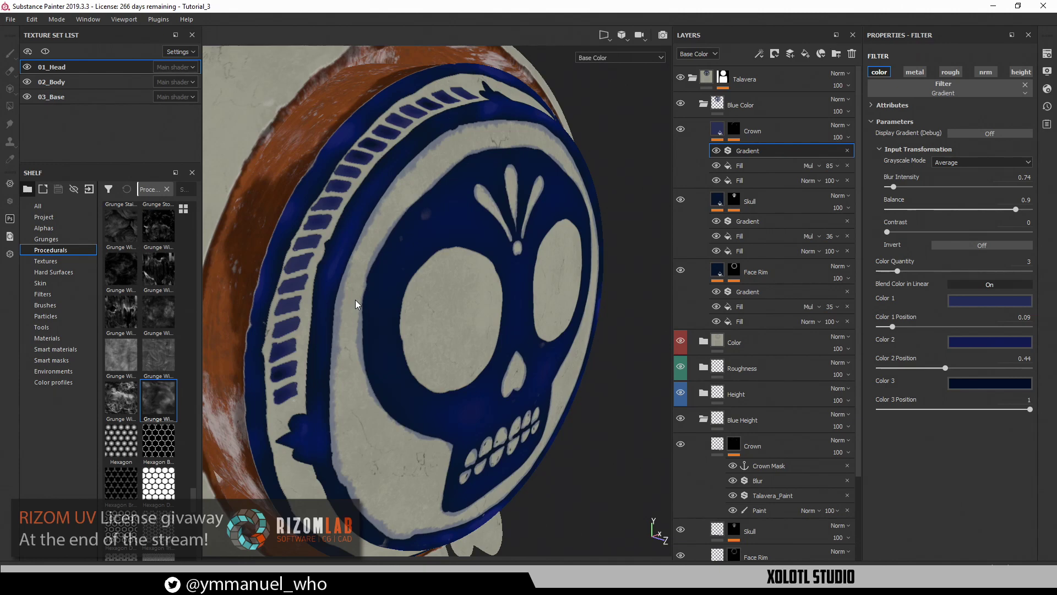
Back in the full material view, inspect the blue crown cells up close
{"action": "key", "text": "m"}
{"action": "left_click_drag", "start_coordinate": [372, 322], "coordinate": [461, 326], "text": "alt"}
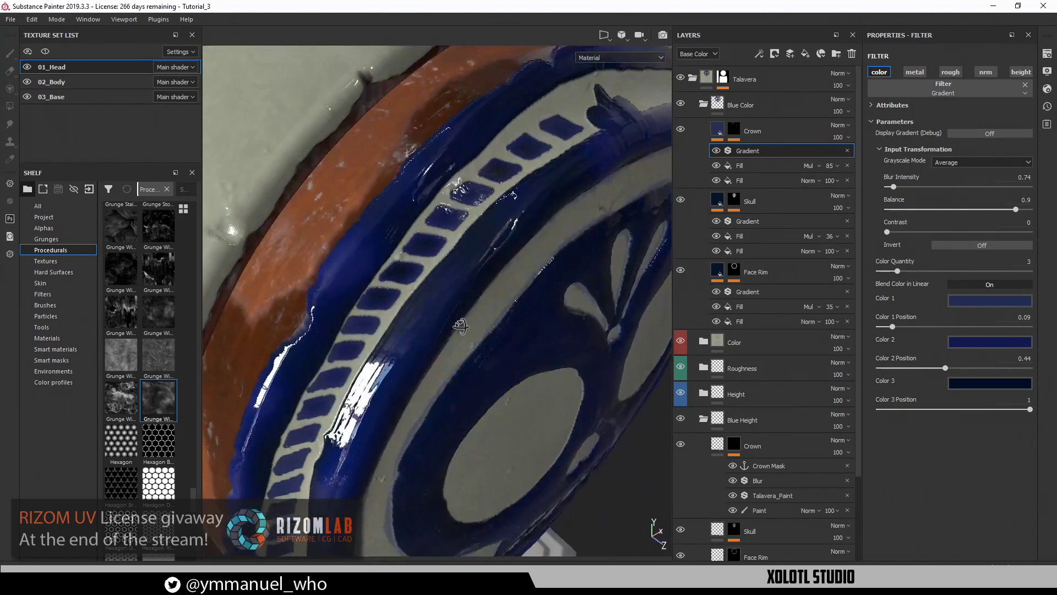
{"action": "right_click_drag", "start_coordinate": [460, 326], "coordinate": [517, 344], "text": "alt"}
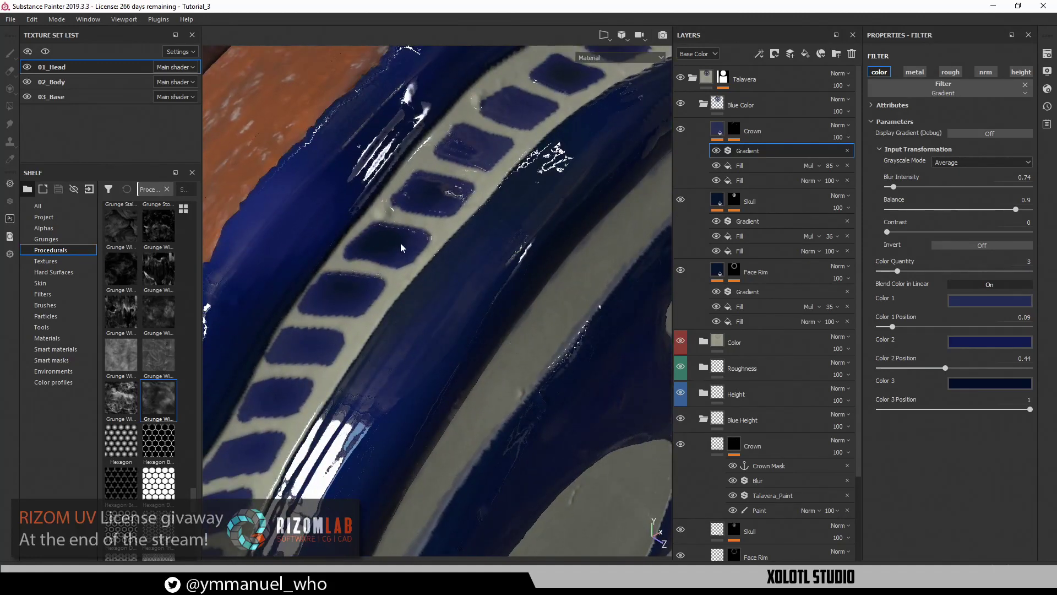
{"action": "left_click_drag", "start_coordinate": [456, 300], "coordinate": [349, 274], "text": "alt"}
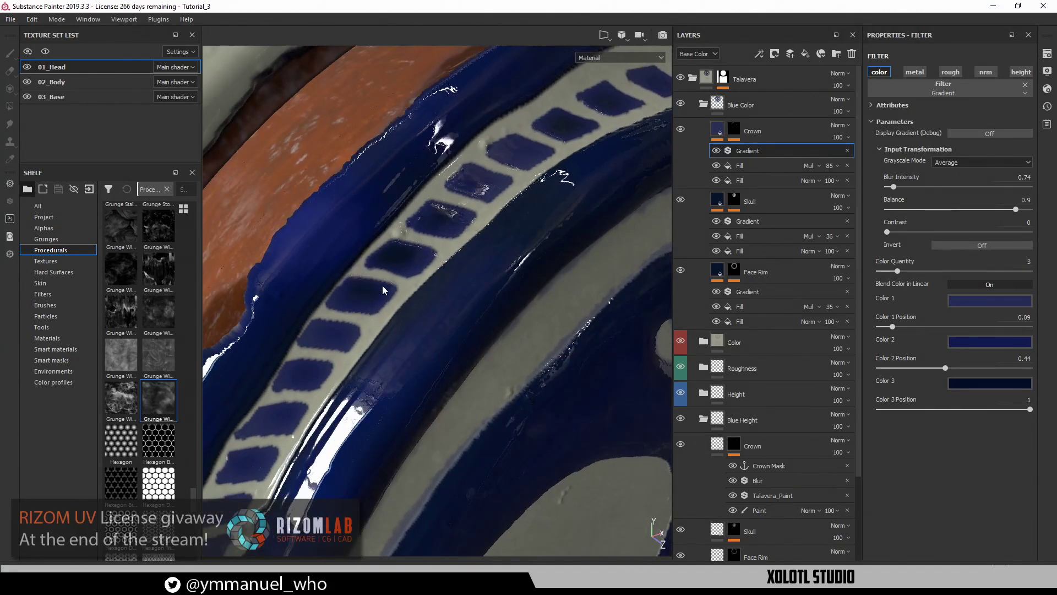
{"action": "right_click_drag", "start_coordinate": [426, 268], "coordinate": [444, 354], "text": "alt"}
Zoom out and frame the whole figure, viewing it from the front and above
{"action": "left_click_drag", "start_coordinate": [576, 518], "coordinate": [555, 436], "text": "alt"}
{"action": "right_click_drag", "start_coordinate": [554, 435], "coordinate": [417, 330], "text": "alt"}
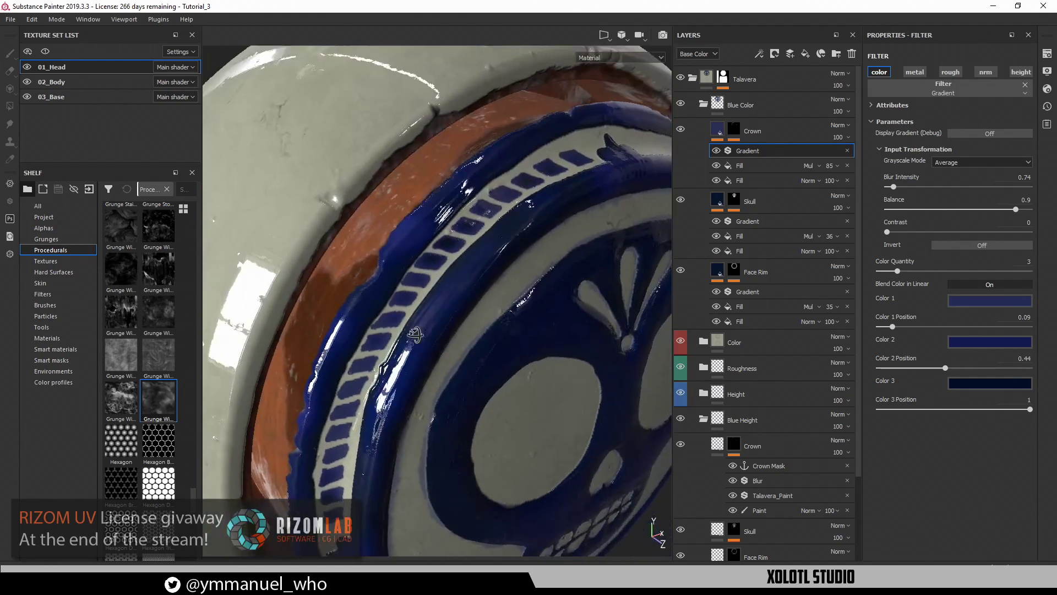
{"action": "left_click_drag", "start_coordinate": [416, 330], "coordinate": [415, 328], "text": "alt"}
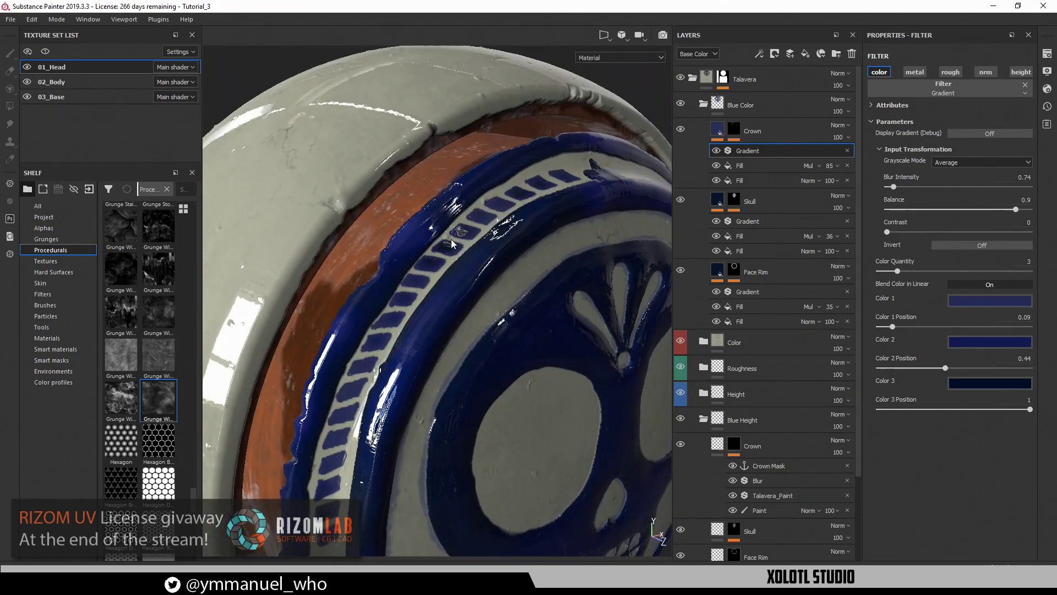
{"action": "left_click_drag", "start_coordinate": [491, 347], "coordinate": [330, 410], "text": "alt"}
{"action": "right_click_drag", "start_coordinate": [330, 411], "coordinate": [304, 378], "text": "alt"}
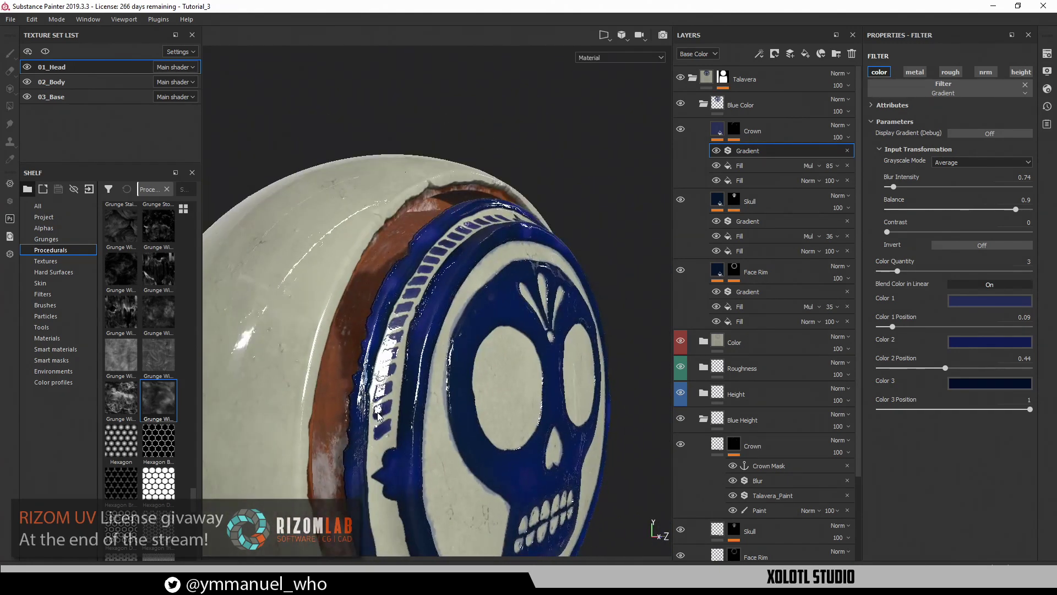
{"action": "key", "text": "f"}
{"action": "left_click_drag", "start_coordinate": [498, 351], "coordinate": [468, 356], "text": "alt"}
{"action": "left_click_drag", "start_coordinate": [488, 318], "coordinate": [494, 339], "text": "alt"}
Hide all panels and switch the viewport to the Iray path-traced render
{"action": "right_click_drag", "start_coordinate": [493, 339], "coordinate": [478, 323], "text": "alt"}
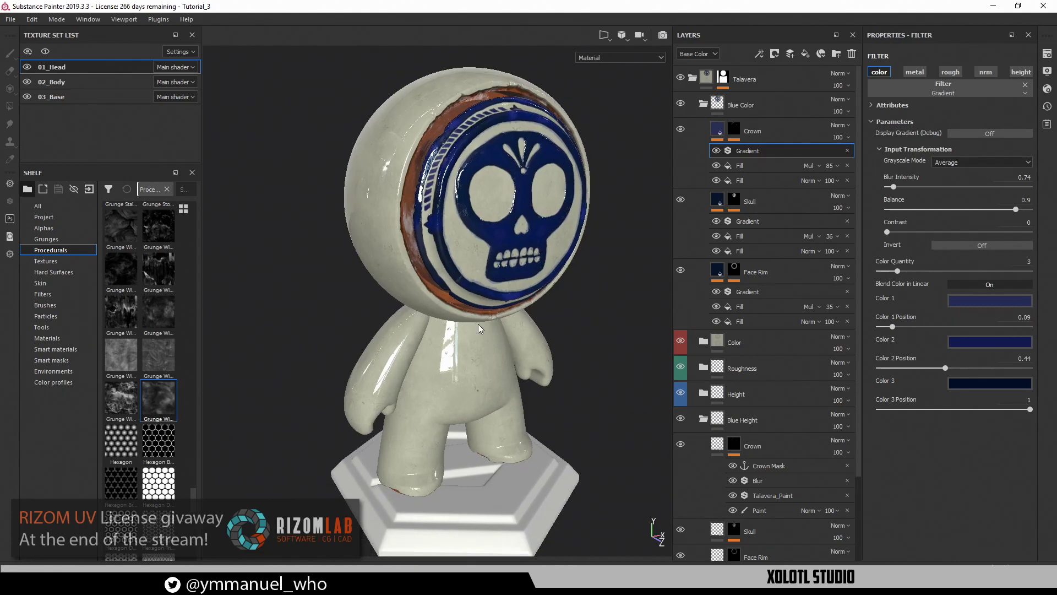
{"action": "key", "text": "Tab"}
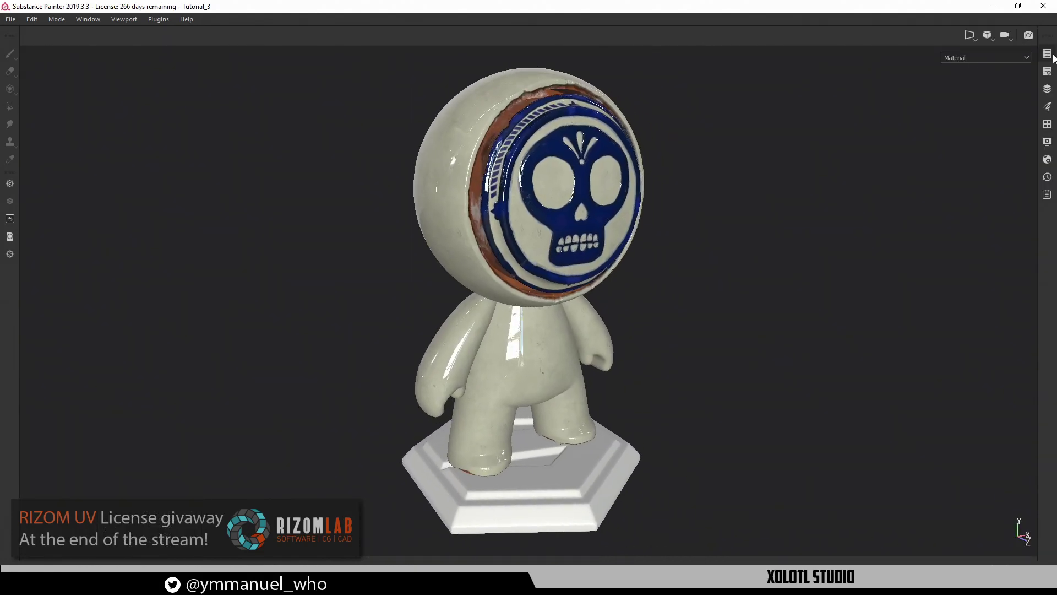
{"action": "left_click", "coordinate": [1025, 37]}
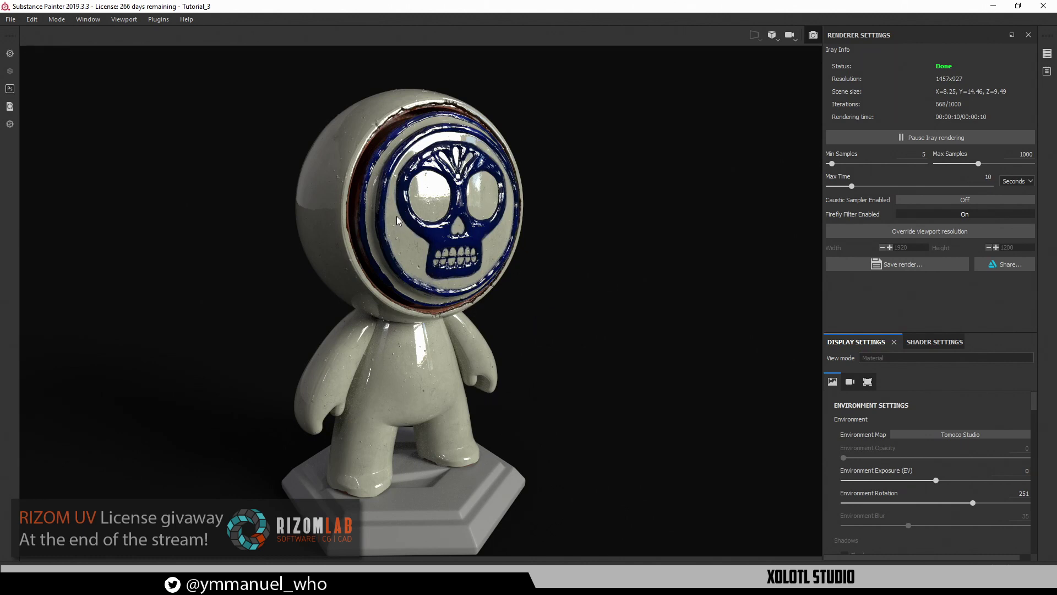
Frame the head, turn the environment rotation to 332 and raise exposure to 0.69
{"action": "left_click_drag", "start_coordinate": [394, 237], "coordinate": [423, 203], "text": "alt"}
{"action": "right_click_drag", "start_coordinate": [604, 295], "coordinate": [776, 479], "text": "alt"}
{"action": "middle_click_drag", "start_coordinate": [634, 331], "coordinate": [639, 409], "text": "alt"}
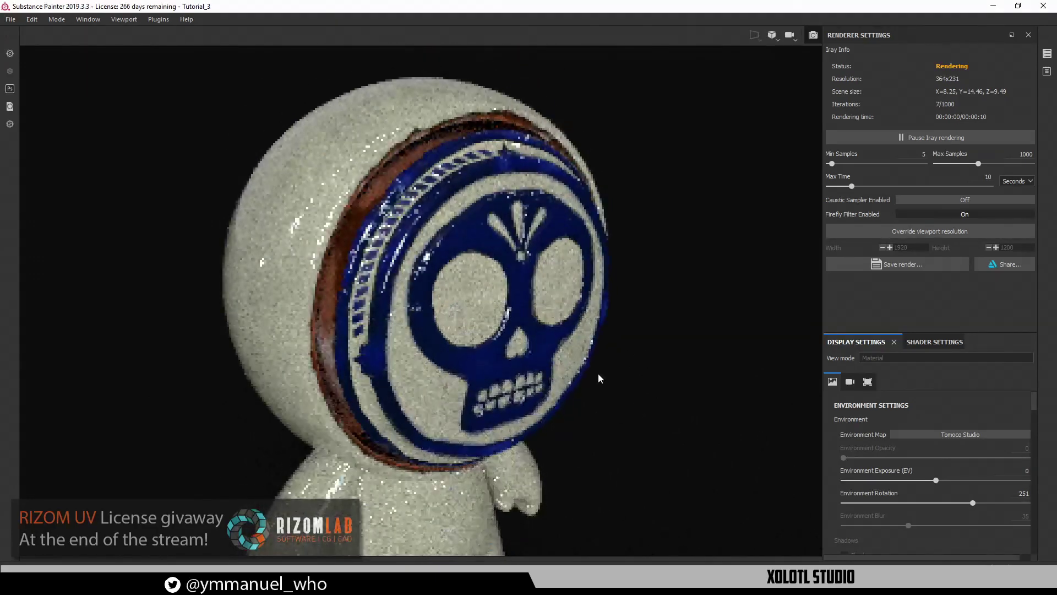
{"action": "right_click_drag", "start_coordinate": [557, 329], "coordinate": [588, 340], "text": "shift"}
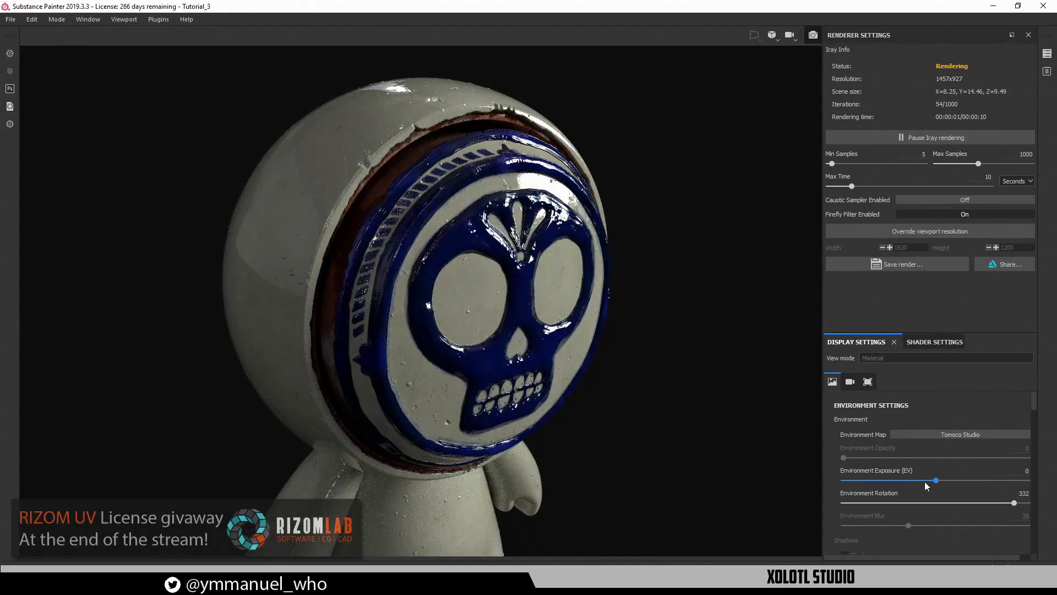
{"action": "left_click", "coordinate": [1015, 473]}
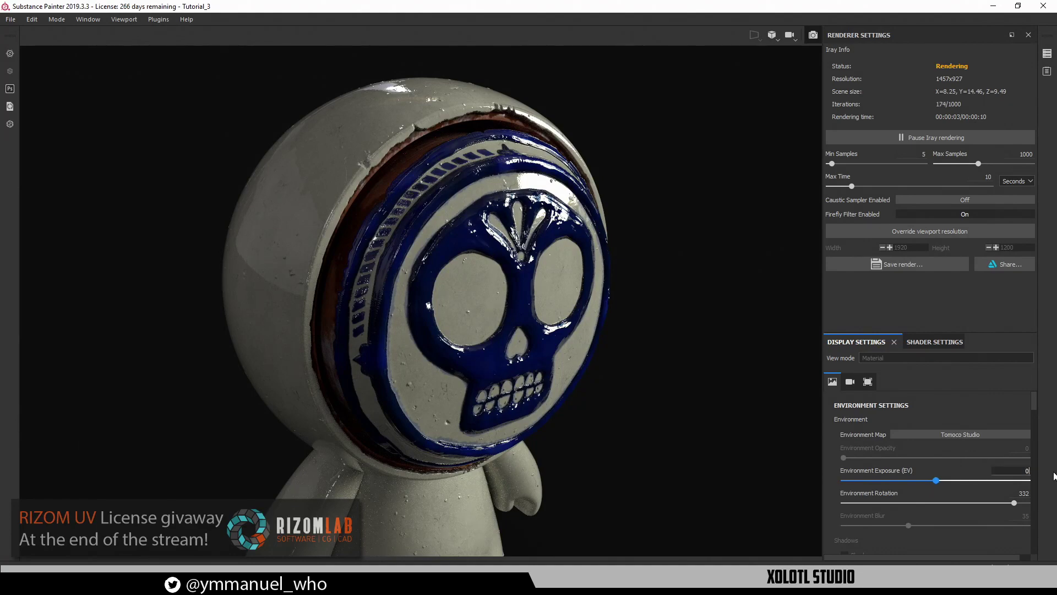
{"action": "key", "text": "Return"}
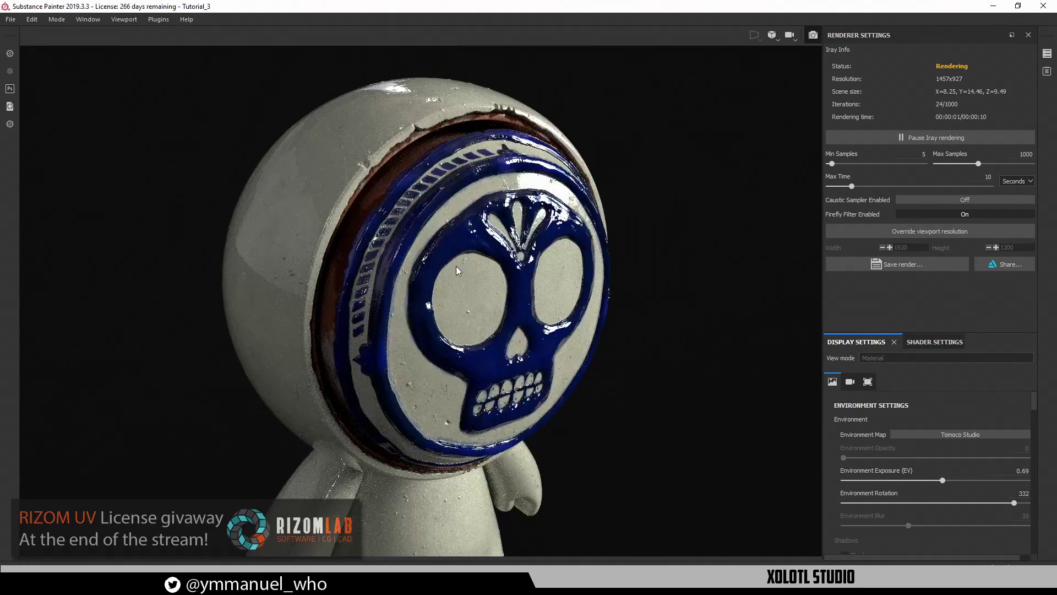
Review the Iray render from the front and left side, trying environment rotations 278 and 242
{"action": "left_click_drag", "start_coordinate": [469, 342], "coordinate": [568, 341], "text": "alt"}
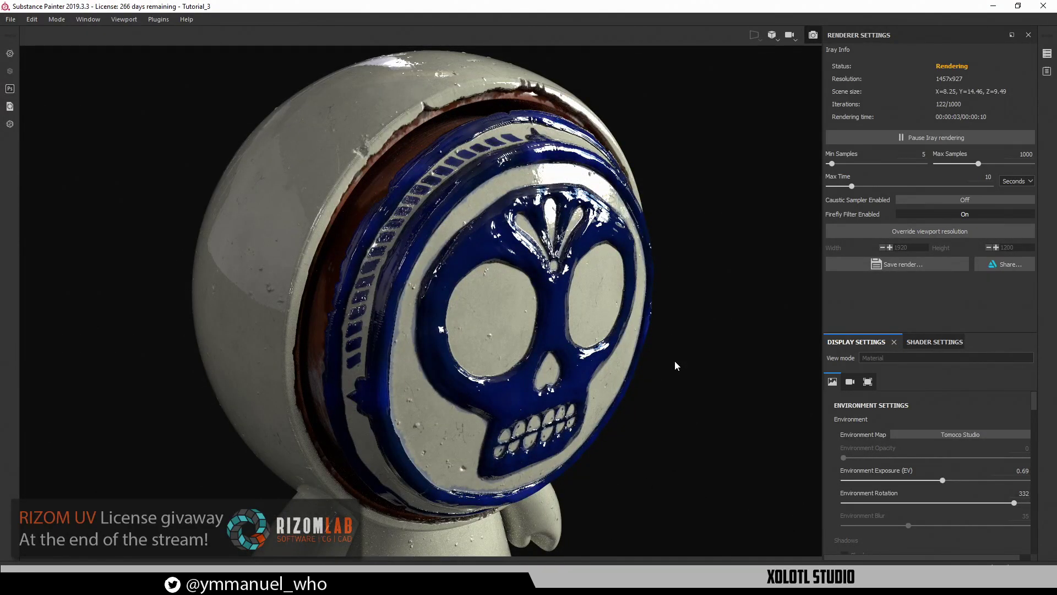
{"action": "right_click_drag", "start_coordinate": [675, 361], "coordinate": [482, 333], "text": "shift"}
{"action": "left_click_drag", "start_coordinate": [483, 333], "coordinate": [526, 328], "text": "alt"}
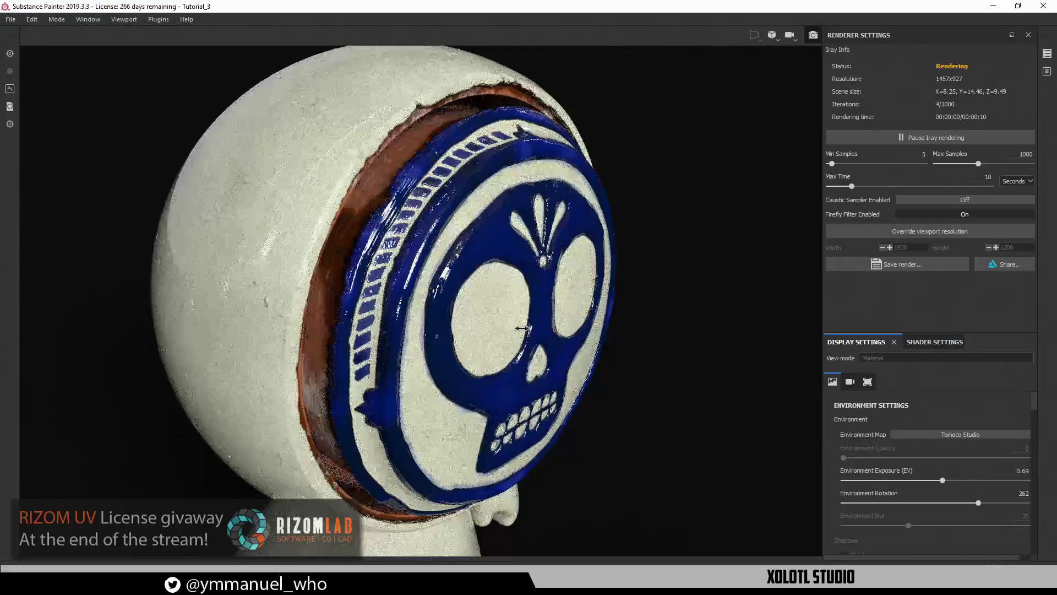
{"action": "right_click_drag", "start_coordinate": [526, 328], "coordinate": [511, 328], "text": "shift"}
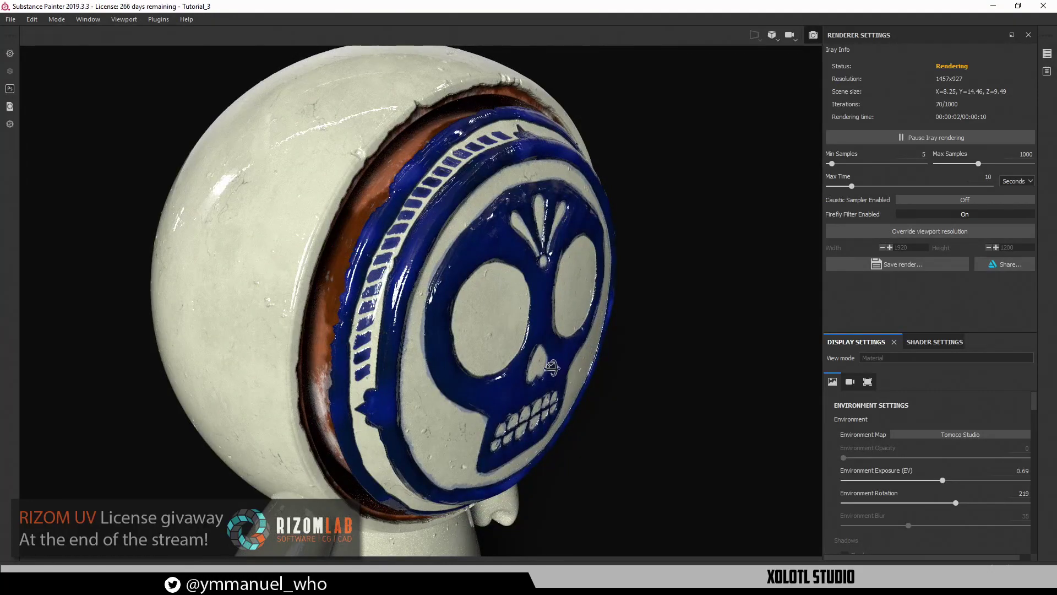
{"action": "left_click_drag", "start_coordinate": [547, 361], "coordinate": [545, 353], "text": "alt"}
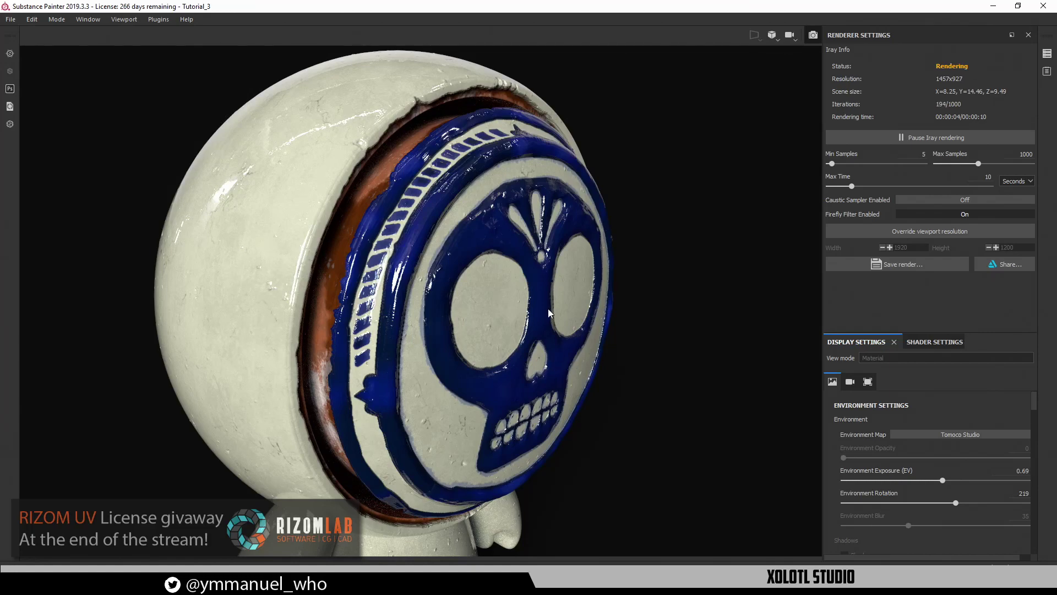
Frame the whole figure, settle environment rotation at 323 and reset exposure to 0
{"action": "right_click_drag", "start_coordinate": [536, 338], "coordinate": [529, 354], "text": "alt"}
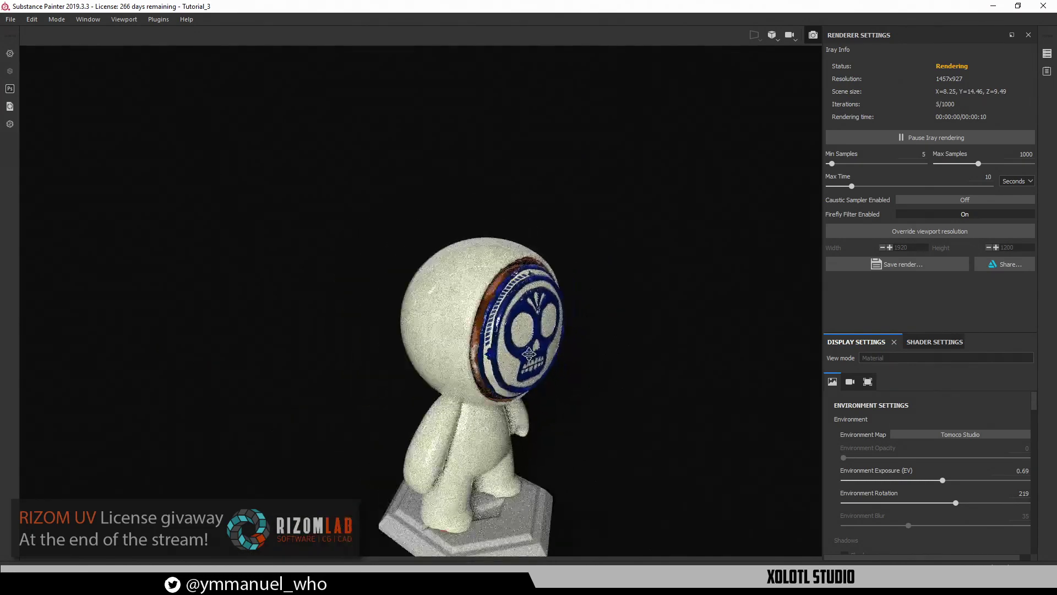
{"action": "middle_click_drag", "start_coordinate": [529, 354], "coordinate": [480, 296], "text": "alt"}
{"action": "right_click_drag", "start_coordinate": [543, 336], "coordinate": [573, 342], "text": "shift"}
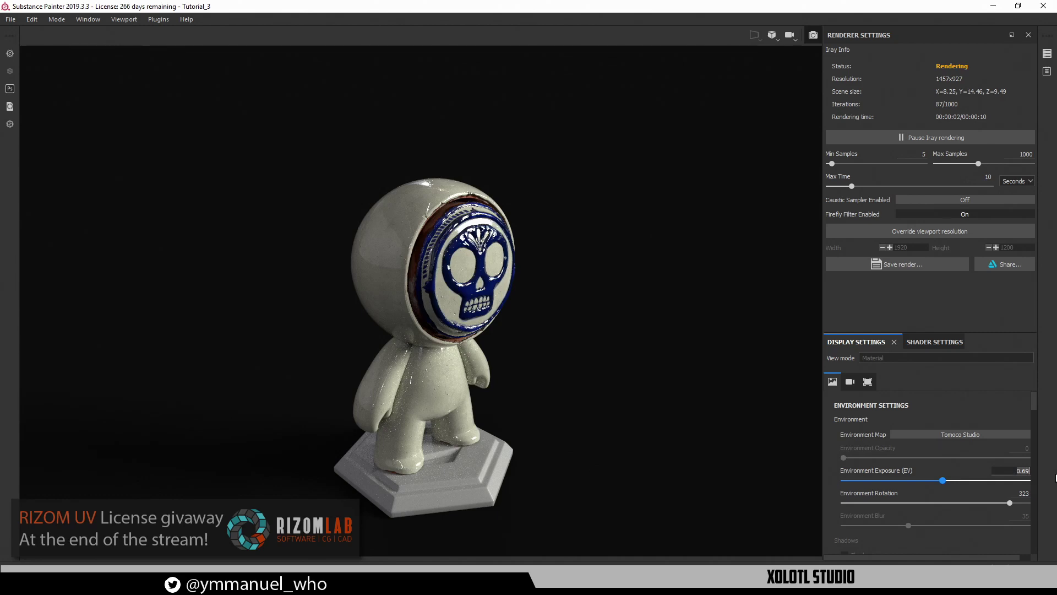
{"action": "type", "text": "0"}
{"action": "key", "text": "Return"}
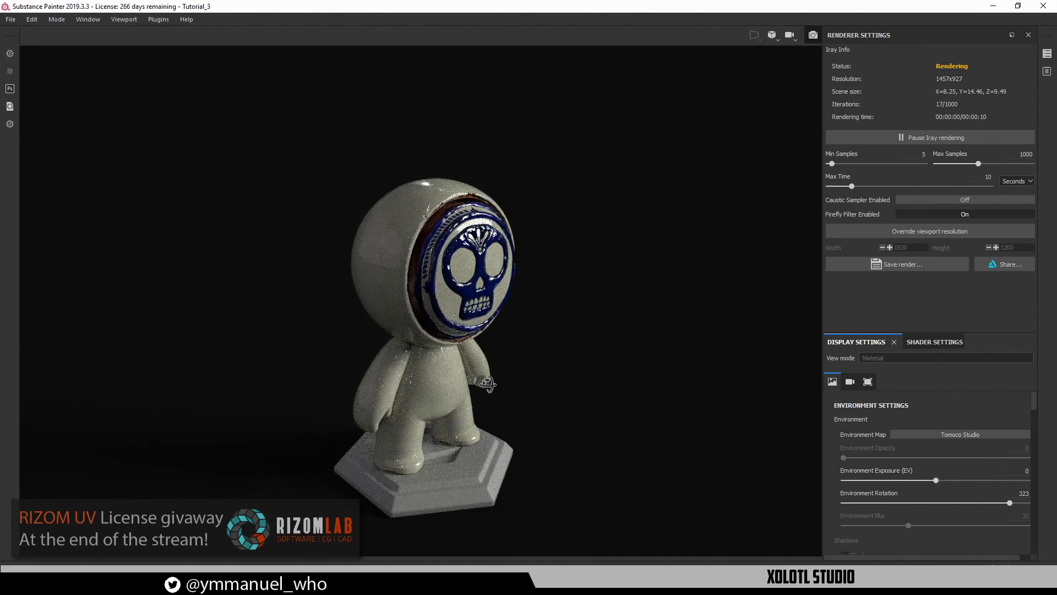
Zoom in on the character's head while rotating the environment lighting for reflections
{"action": "left_click_drag", "start_coordinate": [486, 383], "coordinate": [520, 307], "text": "alt"}
{"action": "right_click_drag", "start_coordinate": [418, 308], "coordinate": [380, 284], "text": "alt"}
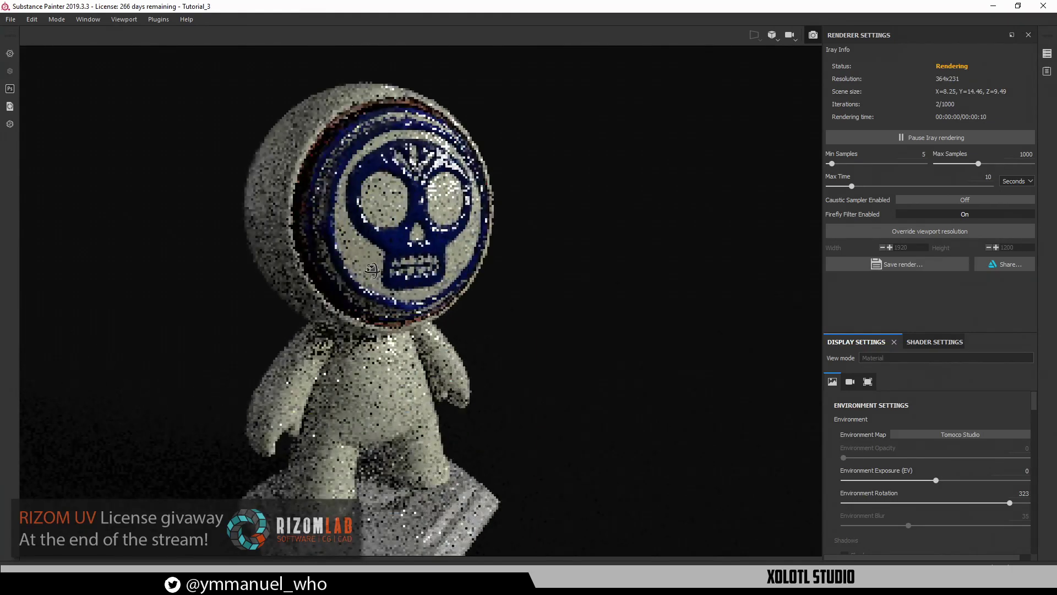
{"action": "left_click_drag", "start_coordinate": [379, 284], "coordinate": [404, 274], "text": "alt"}
{"action": "middle_click_drag", "start_coordinate": [405, 274], "coordinate": [450, 304], "text": "alt"}
{"action": "right_click_drag", "start_coordinate": [450, 286], "coordinate": [469, 277], "text": "shift"}
{"action": "right_click_drag", "start_coordinate": [415, 221], "coordinate": [468, 322], "text": "alt"}
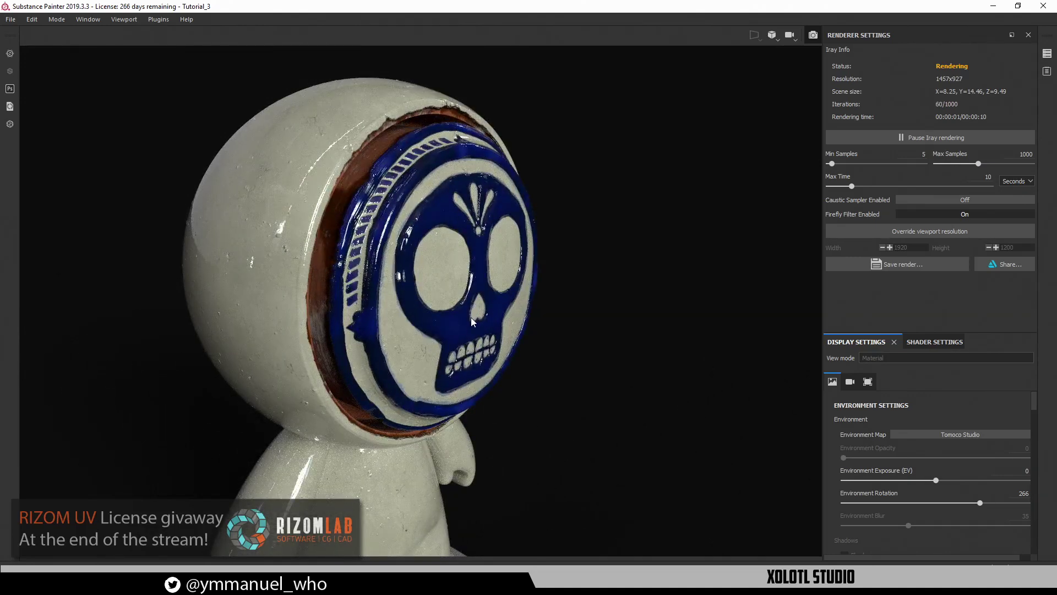
{"action": "right_click_drag", "start_coordinate": [472, 280], "coordinate": [480, 281], "text": "shift"}
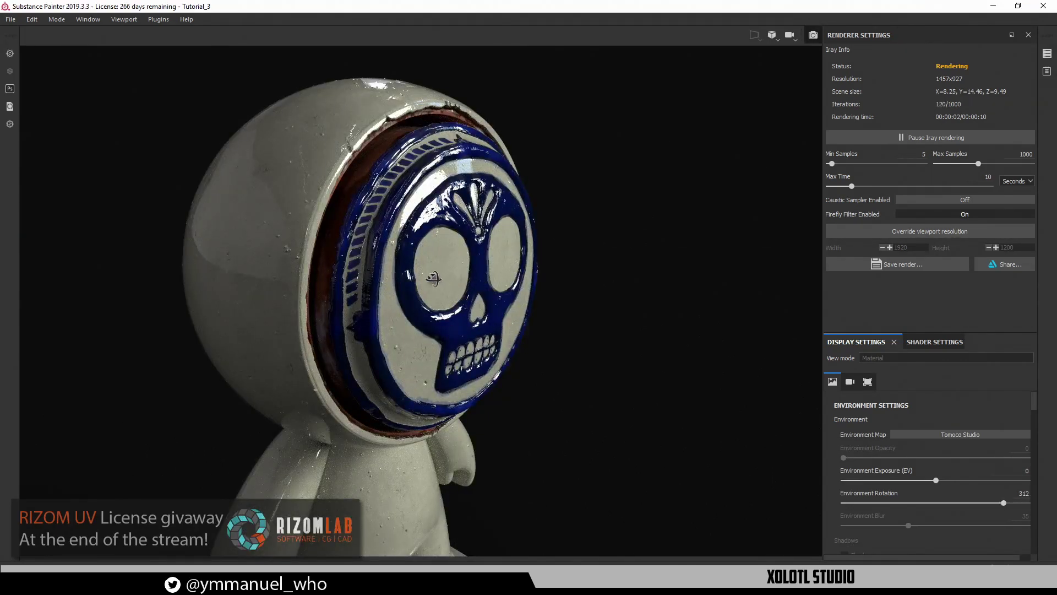
Close in on the skull medallion, set lighting to 276, and circle the striped rim
{"action": "left_click_drag", "start_coordinate": [434, 278], "coordinate": [441, 321], "text": "alt"}
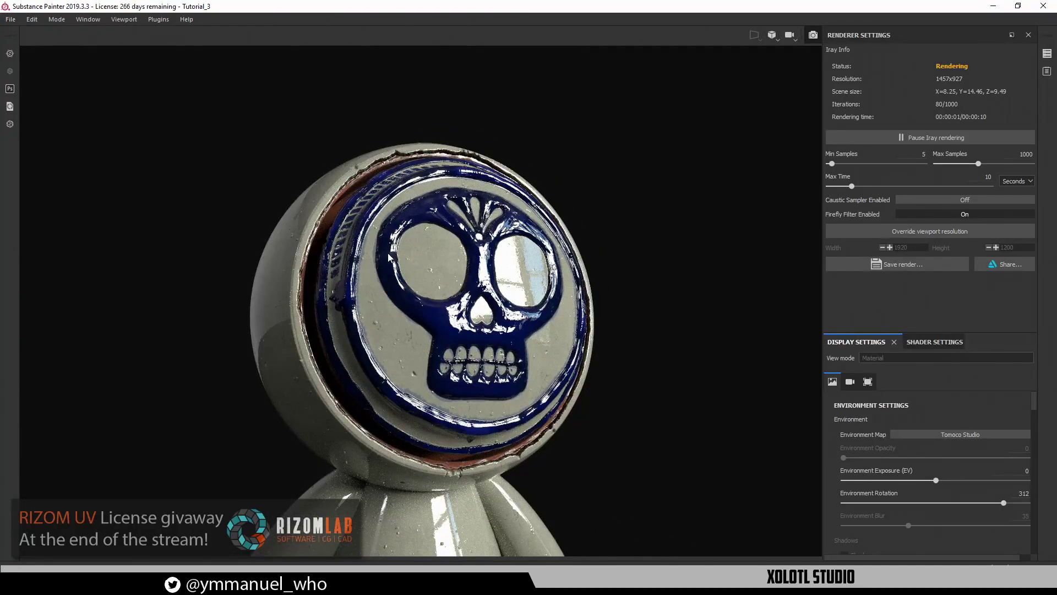
{"action": "left_click_drag", "start_coordinate": [410, 268], "coordinate": [439, 335], "text": "alt"}
{"action": "right_click_drag", "start_coordinate": [435, 358], "coordinate": [429, 468], "text": "alt"}
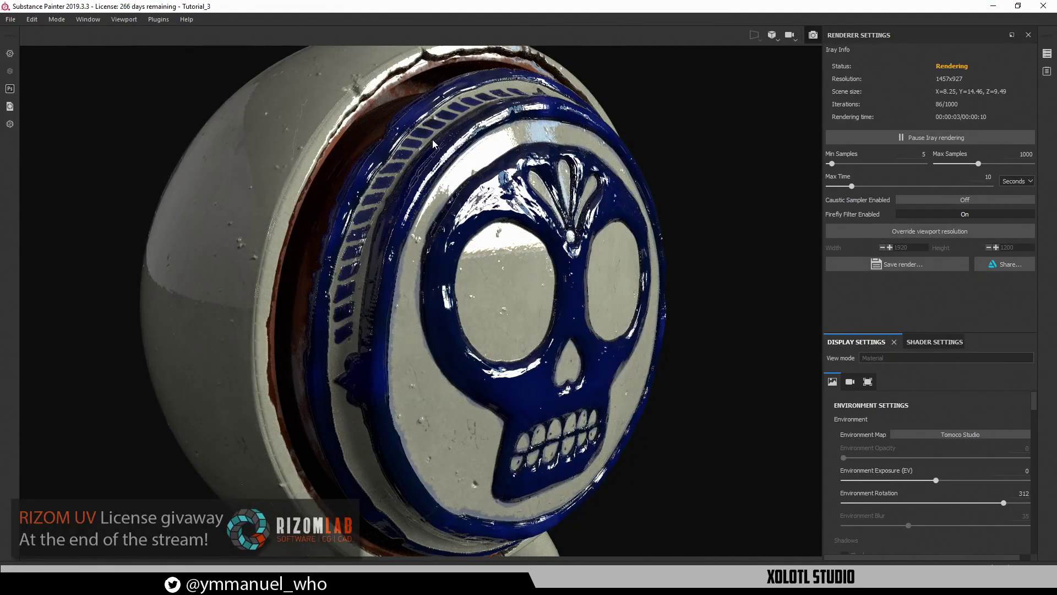
{"action": "right_click_drag", "start_coordinate": [431, 227], "coordinate": [388, 221], "text": "shift"}
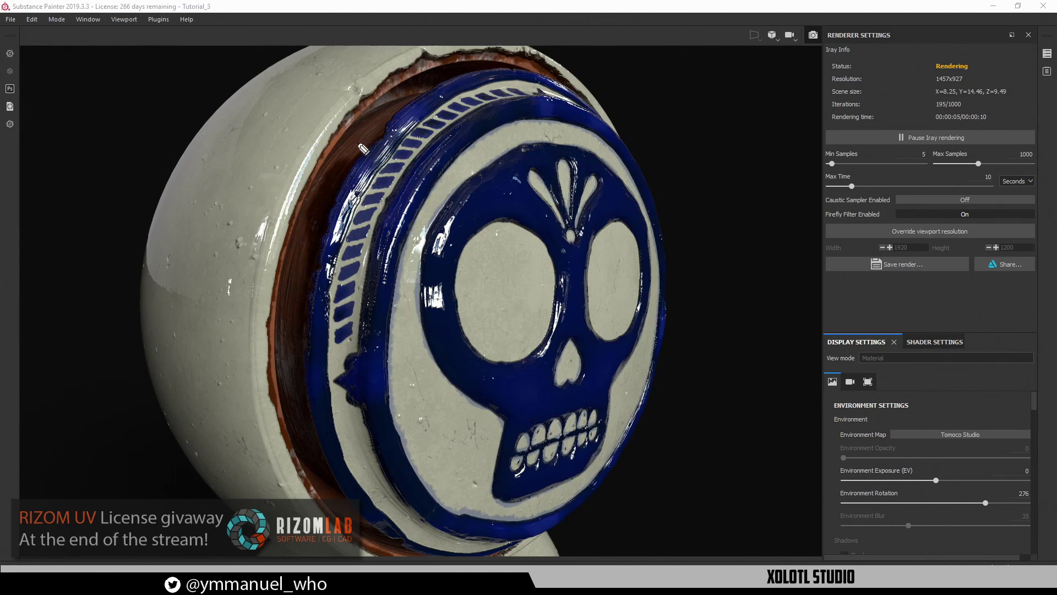
{"action": "mouse_move", "coordinate": [446, 73]}
{"action": "left_mouse_down"}
{"action": "mouse_move", "coordinate": [318, 242]}
{"action": "mouse_move", "coordinate": [417, 309]}
{"action": "mouse_move", "coordinate": [506, 122]}
{"action": "mouse_move", "coordinate": [425, 103]}
{"action": "left_mouse_up"}
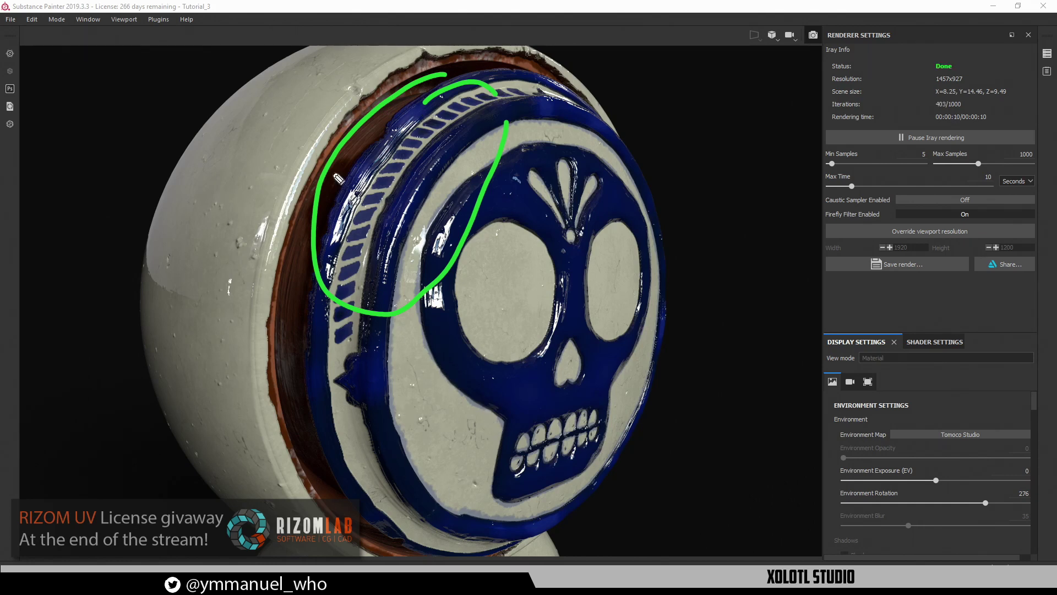
{"action": "key", "text": "ctrl+shift+7"}
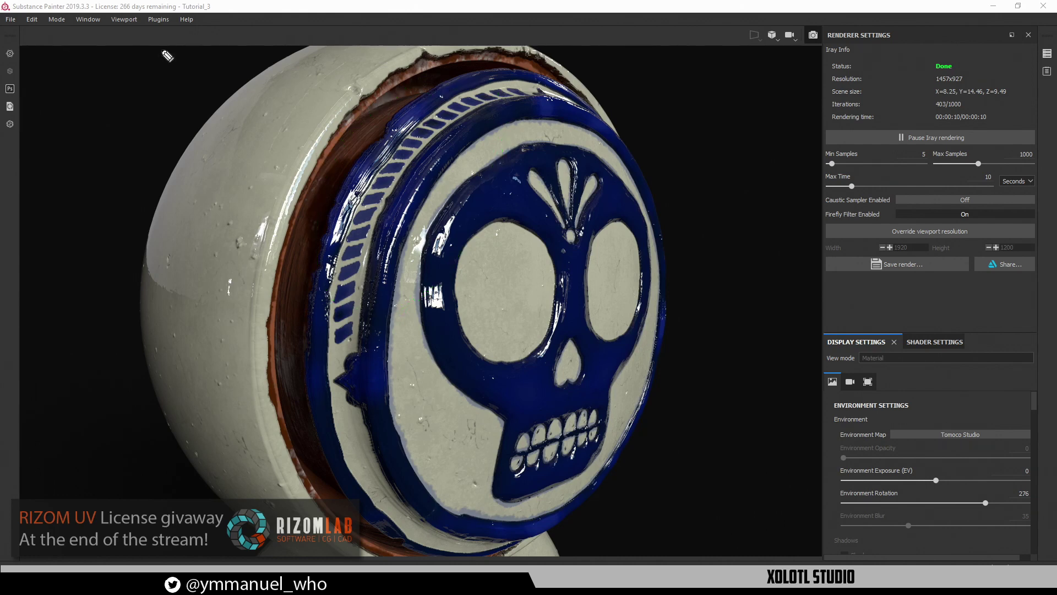
{"action": "mouse_move", "coordinate": [339, 302]}
{"action": "left_mouse_down"}
{"action": "mouse_move", "coordinate": [363, 339]}
{"action": "mouse_move", "coordinate": [365, 254]}
{"action": "mouse_move", "coordinate": [340, 321]}
{"action": "left_mouse_up"}
Frame the full figure on its base, then place a blank Notepad window beside the render
{"action": "scroll", "coordinate": [484, 402], "scroll_direction": "down", "scroll_amount": 8}
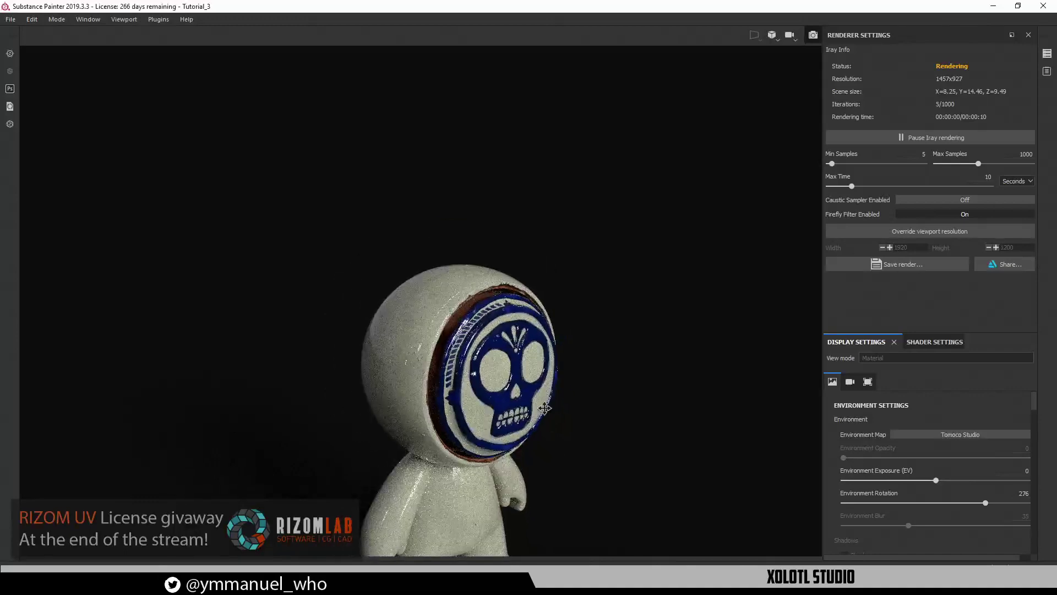
{"action": "middle_click_drag", "start_coordinate": [544, 408], "coordinate": [518, 263], "text": "alt"}
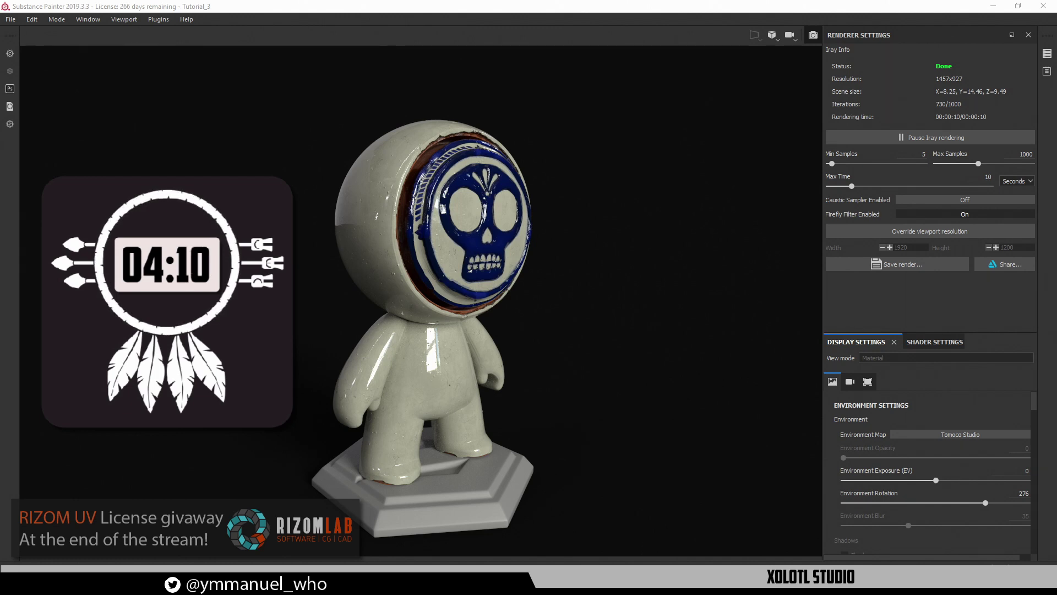
{"action": "left_click_drag", "start_coordinate": [365, 196], "coordinate": [683, 71]}
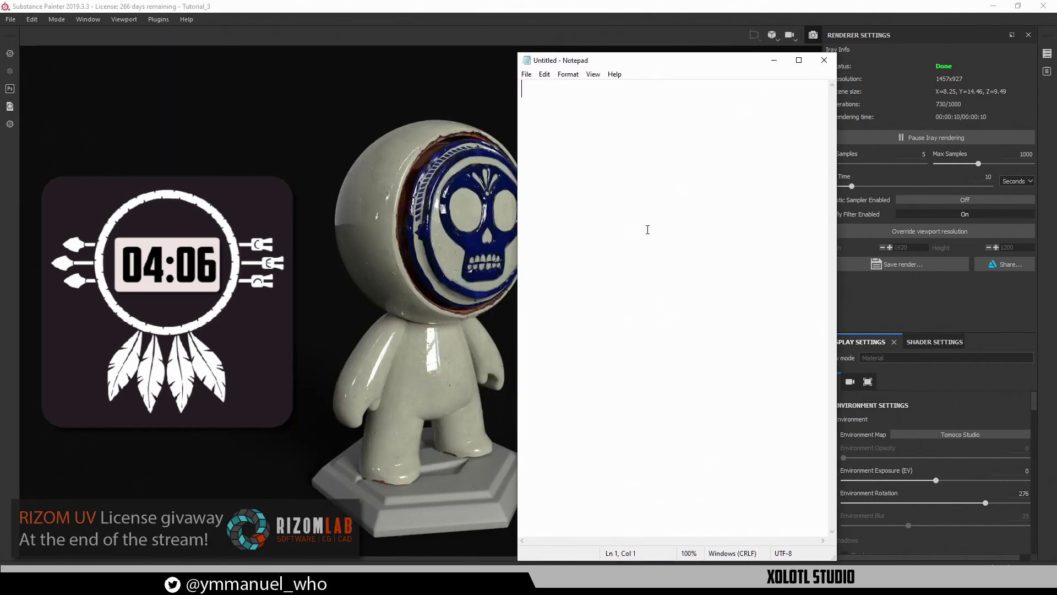
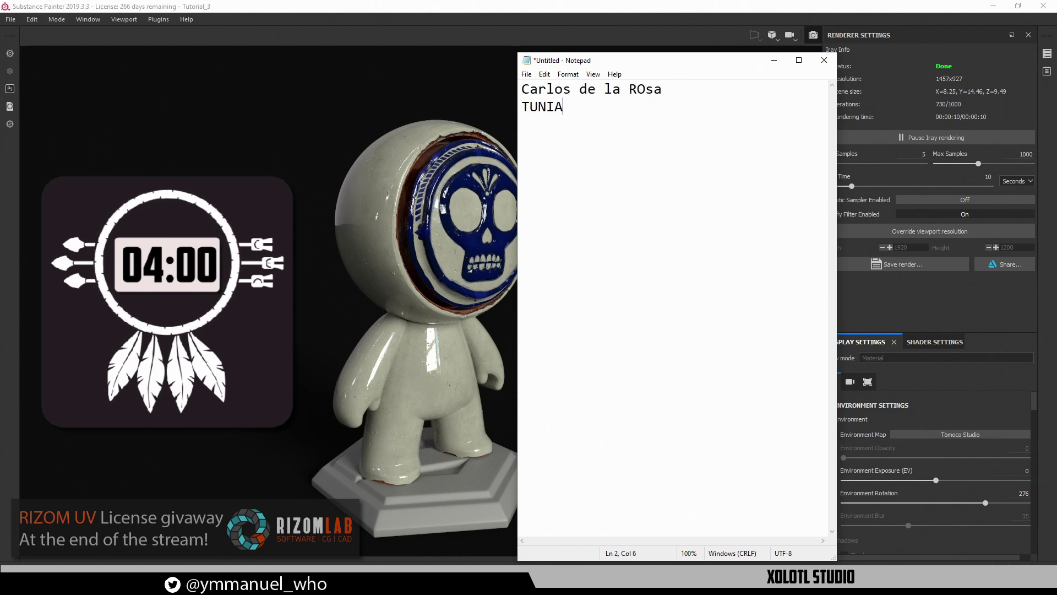
Type each entrant's full name on its own line in Notepad and select the list
{"action": "key", "text": "Return"}
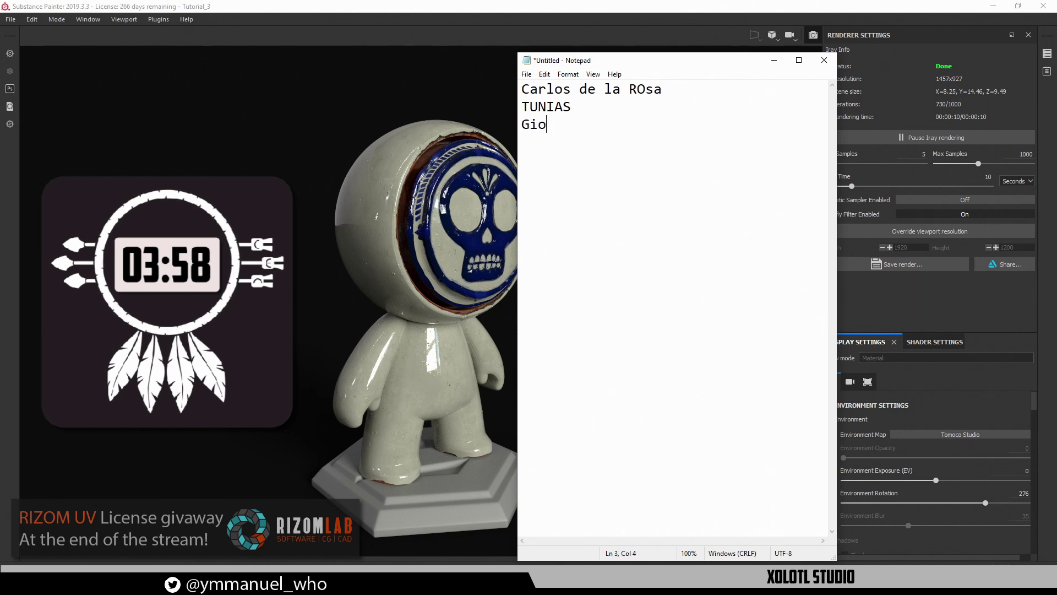
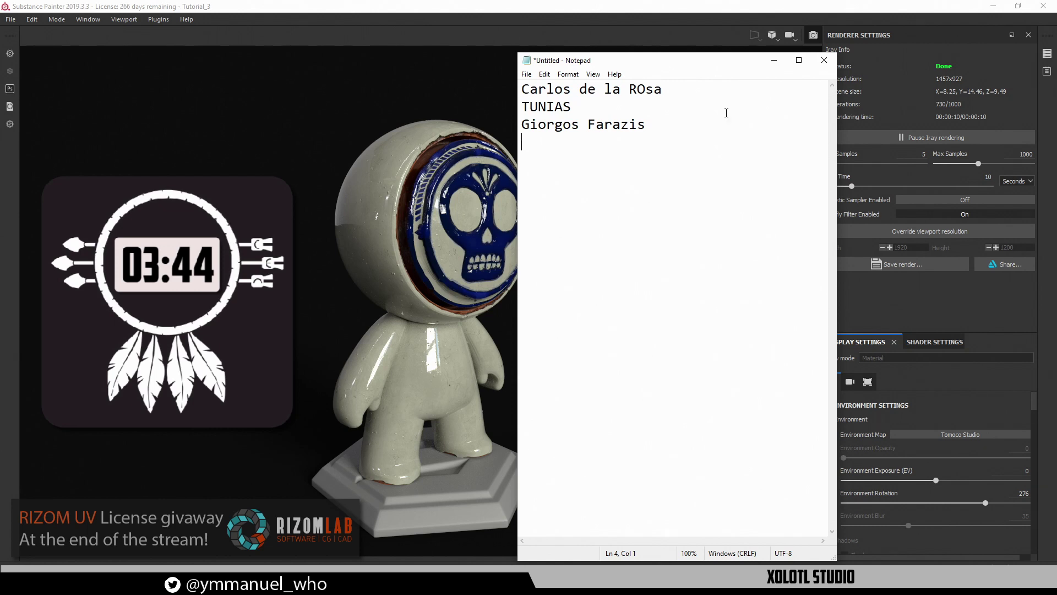
{"action": "left_click_drag", "start_coordinate": [699, 60], "coordinate": [802, 58]}
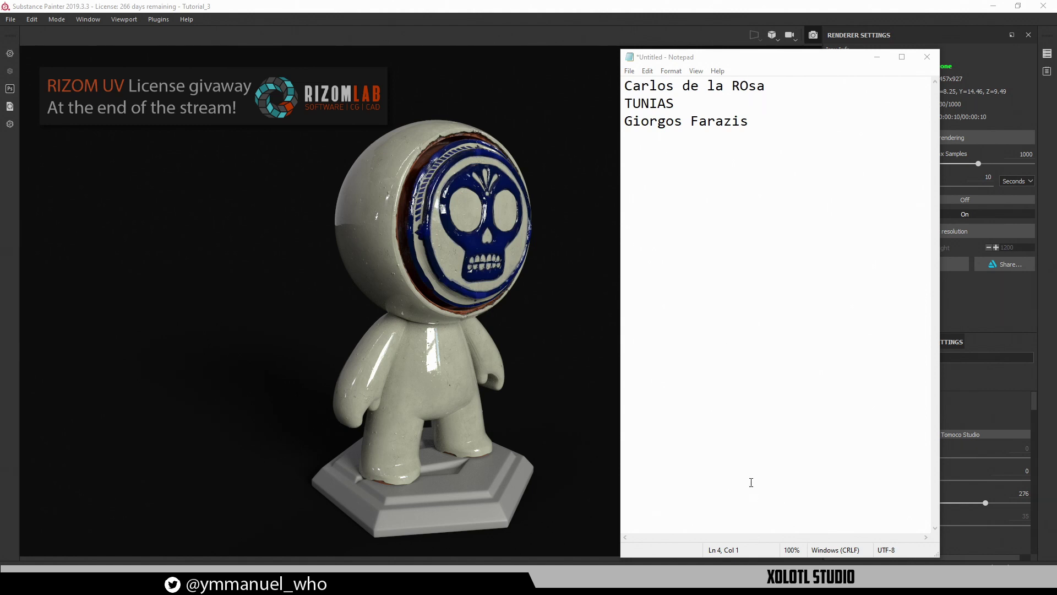
{"action": "left_click_drag", "start_coordinate": [791, 155], "coordinate": [669, 87]}
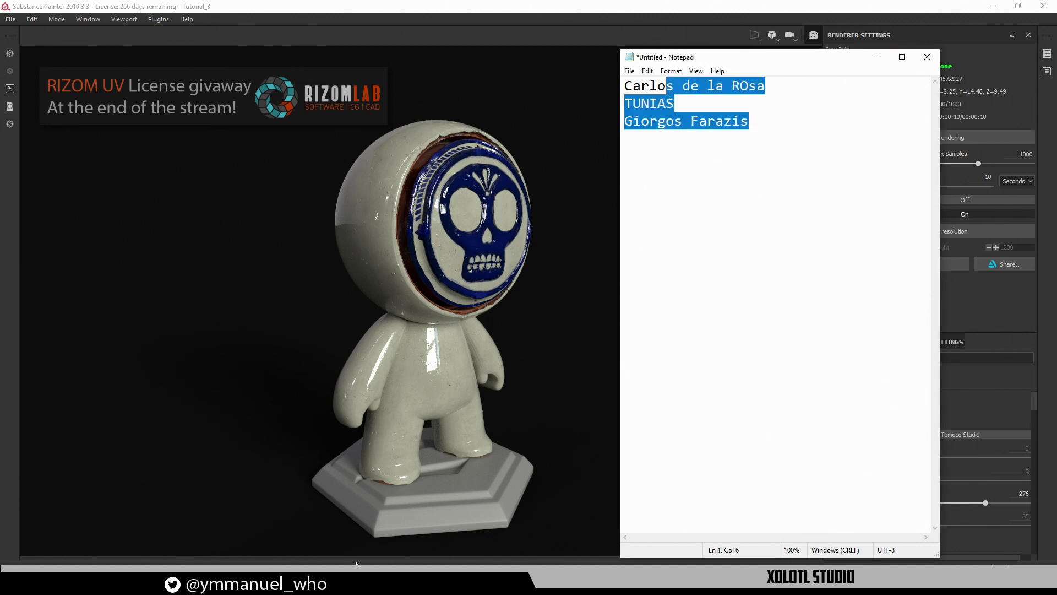
{"action": "left_click", "coordinate": [258, 583]}
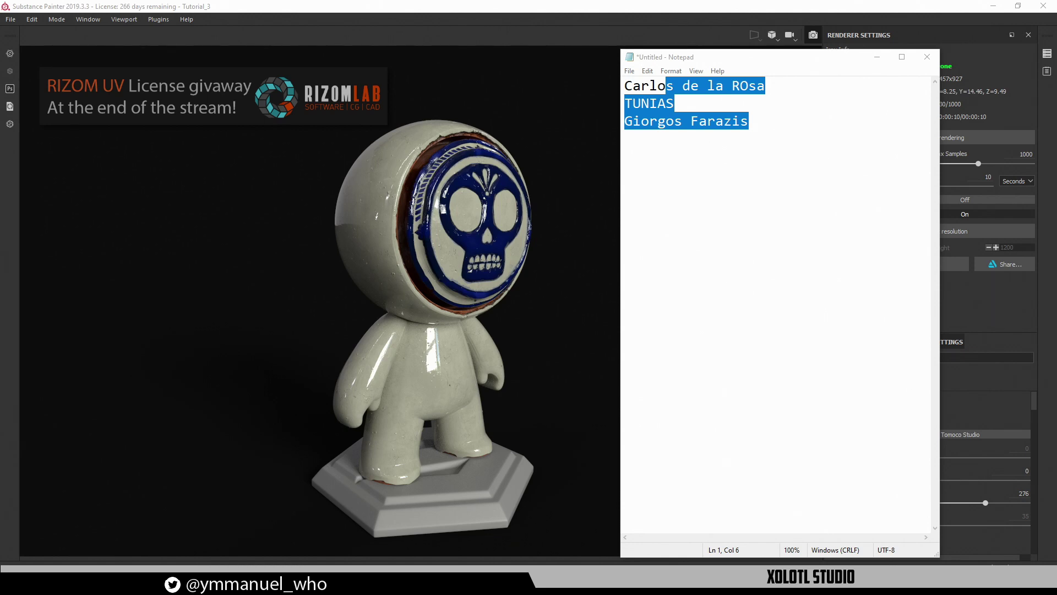
Open commentpicker.com's Random Name Picker page in its own window
{"action": "left_click_drag", "start_coordinate": [560, 14], "coordinate": [252, 197]}
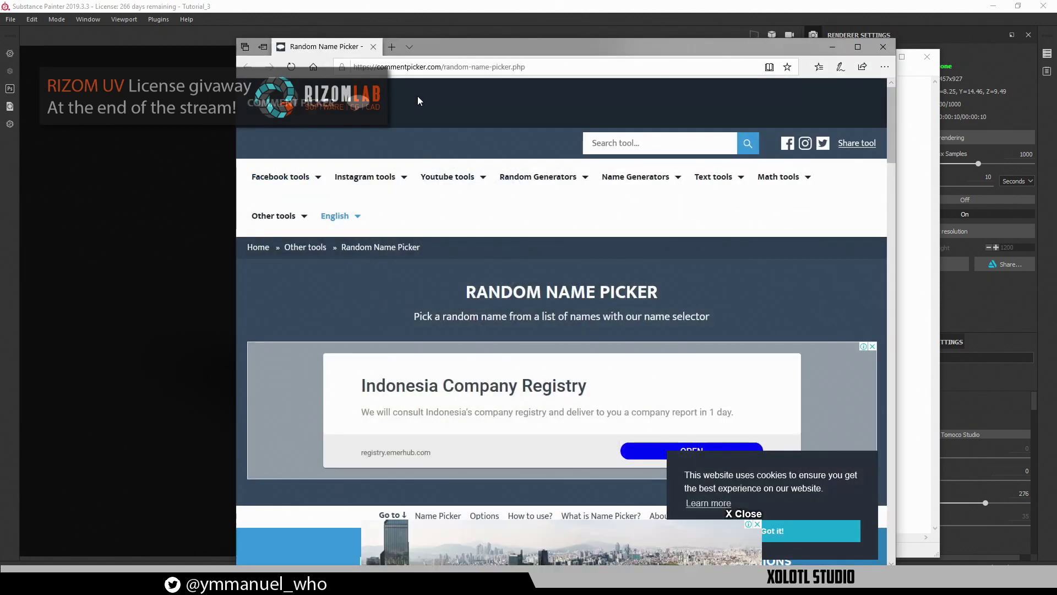
{"action": "left_click_drag", "start_coordinate": [497, 44], "coordinate": [321, 53]}
{"action": "scroll", "coordinate": [301, 175], "scroll_direction": "down", "scroll_amount": 8}
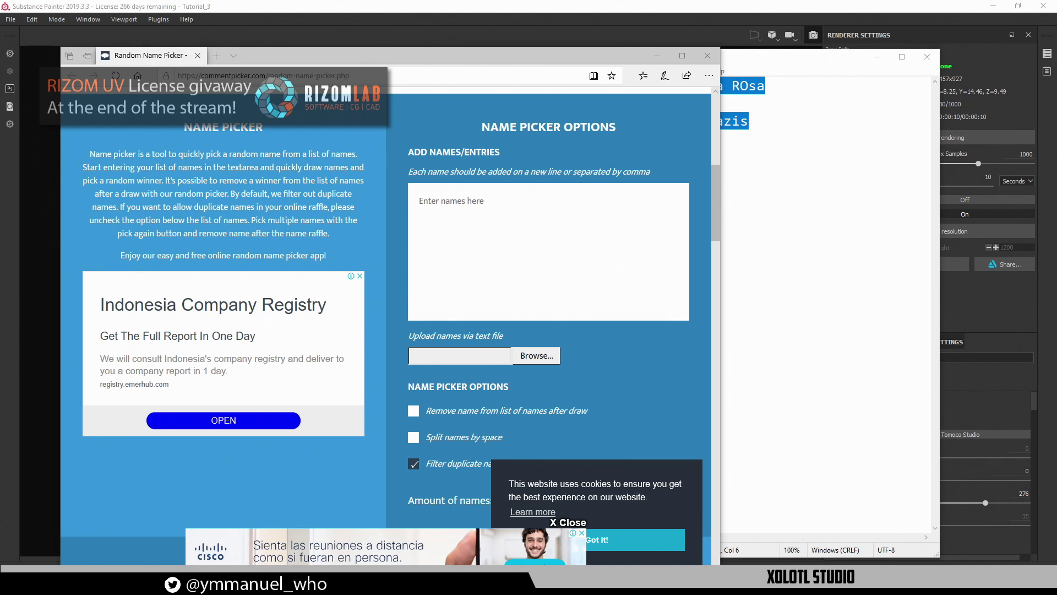
Paste the three entrant names into the picker and start the random draw
{"action": "left_click", "coordinate": [767, 139]}
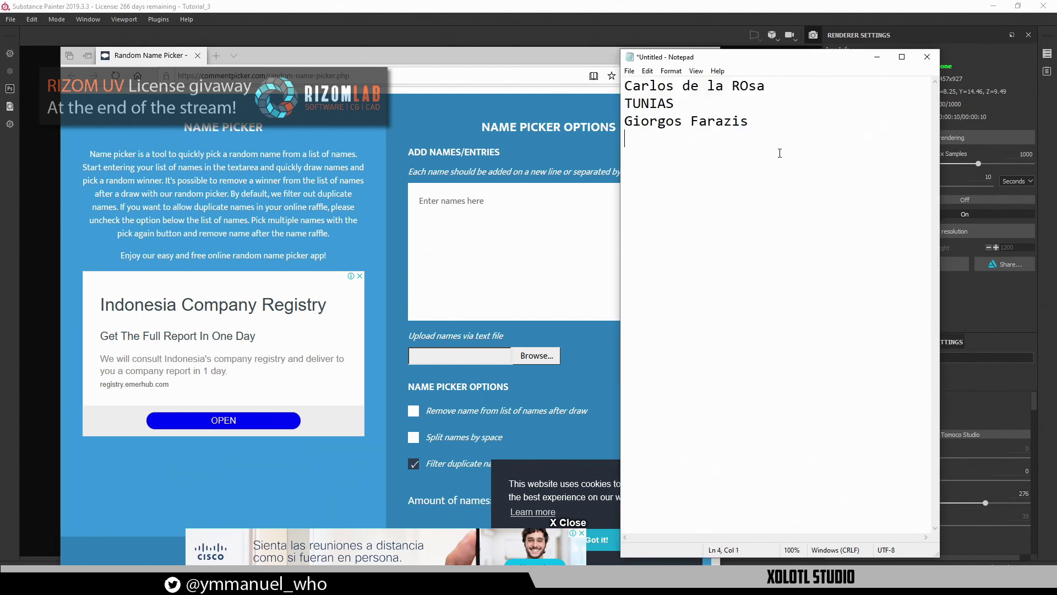
{"action": "left_click_drag", "start_coordinate": [778, 153], "coordinate": [499, 25]}
{"action": "key", "text": "ctrl+c"}
{"action": "left_click", "coordinate": [596, 245]}
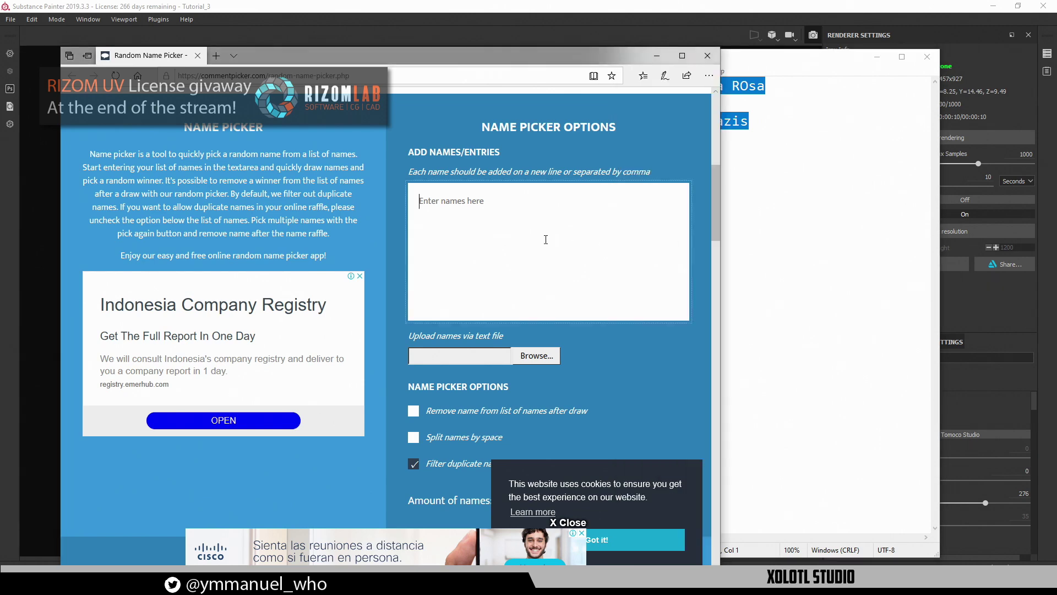
{"action": "key", "text": "ctrl+v"}
{"action": "scroll", "coordinate": [543, 235], "scroll_direction": "down", "scroll_amount": 6}
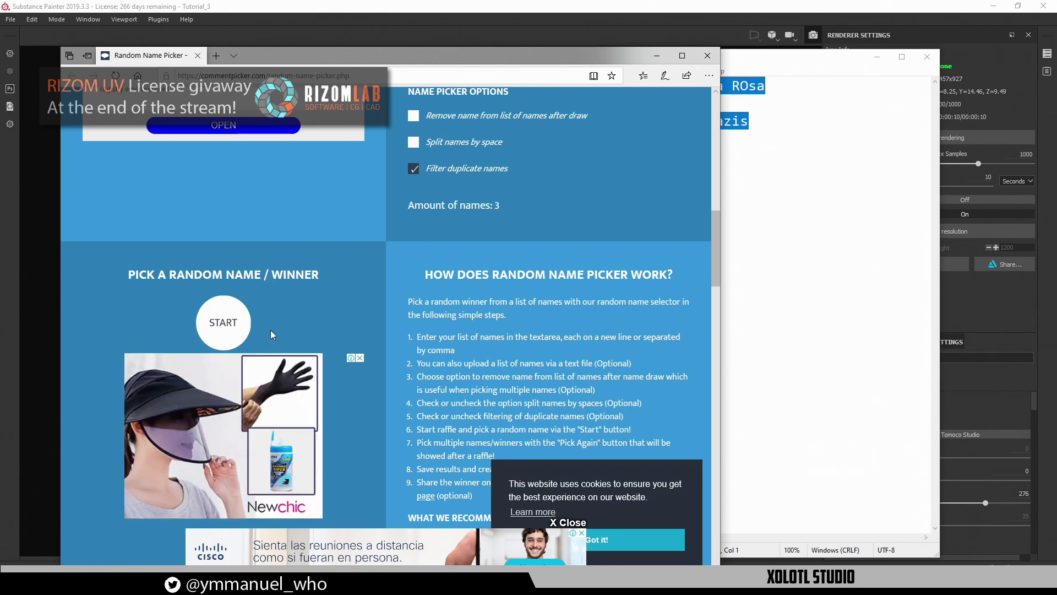
{"action": "left_click", "coordinate": [224, 321]}
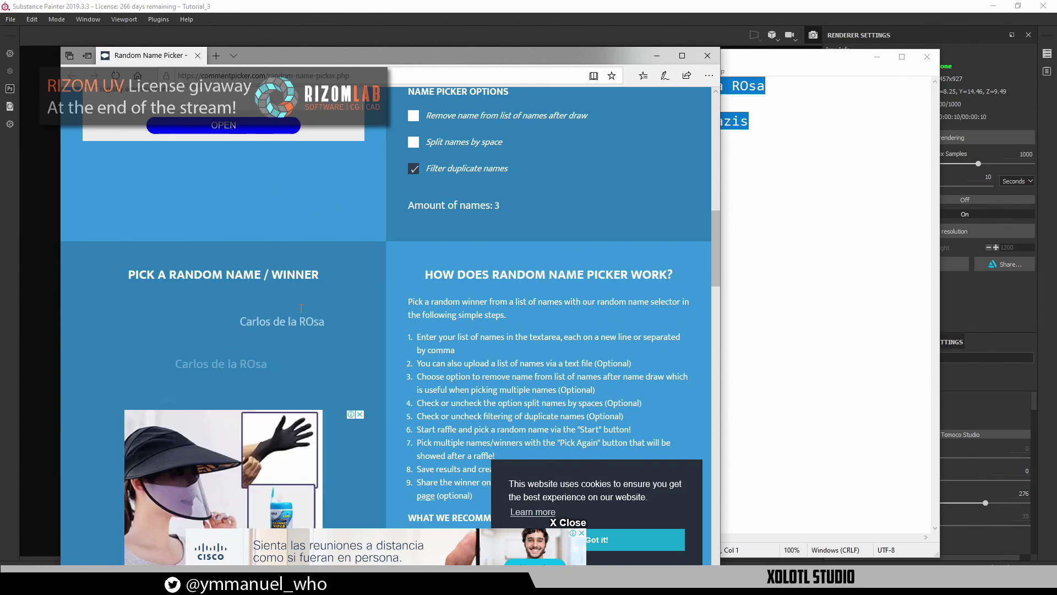